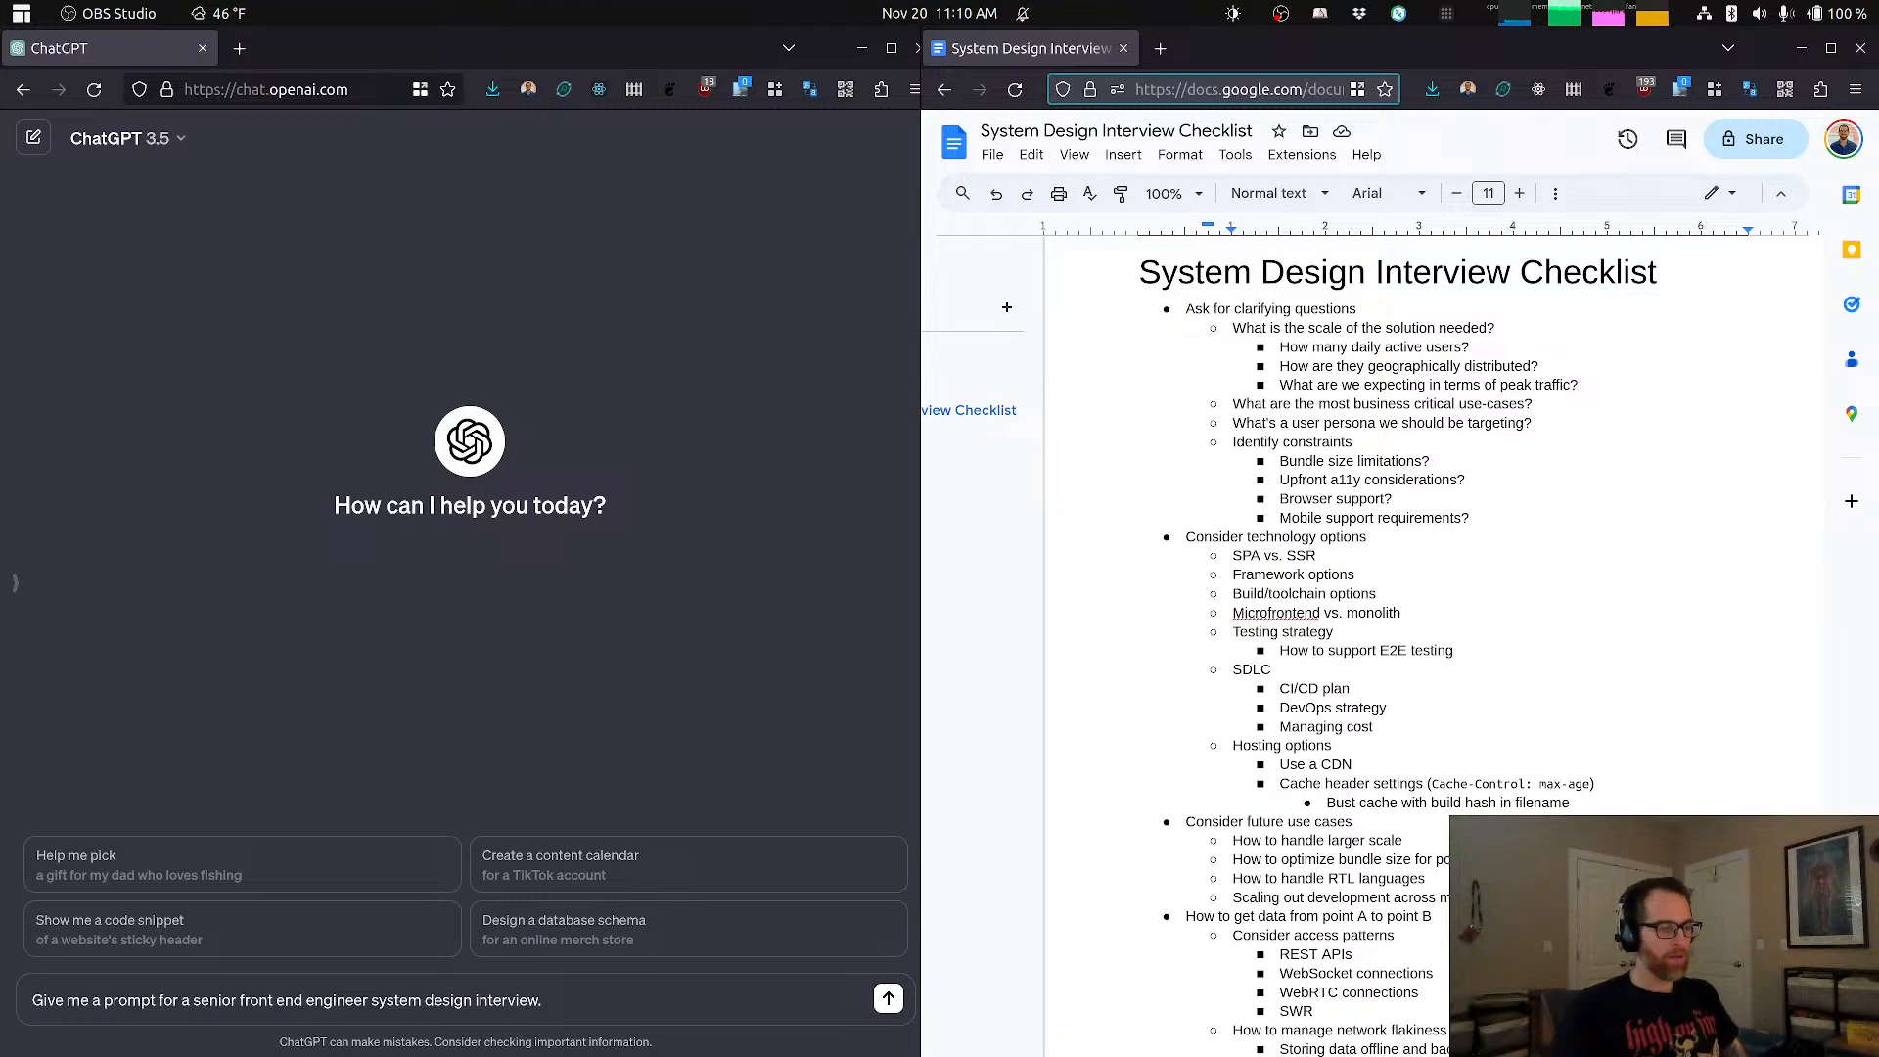
Step: Switch to the Timer window to check its 45-minute setting, and return to the ChatGPT window
key("alt+Tab")
key("alt+Tab")
key("alt+Tab")
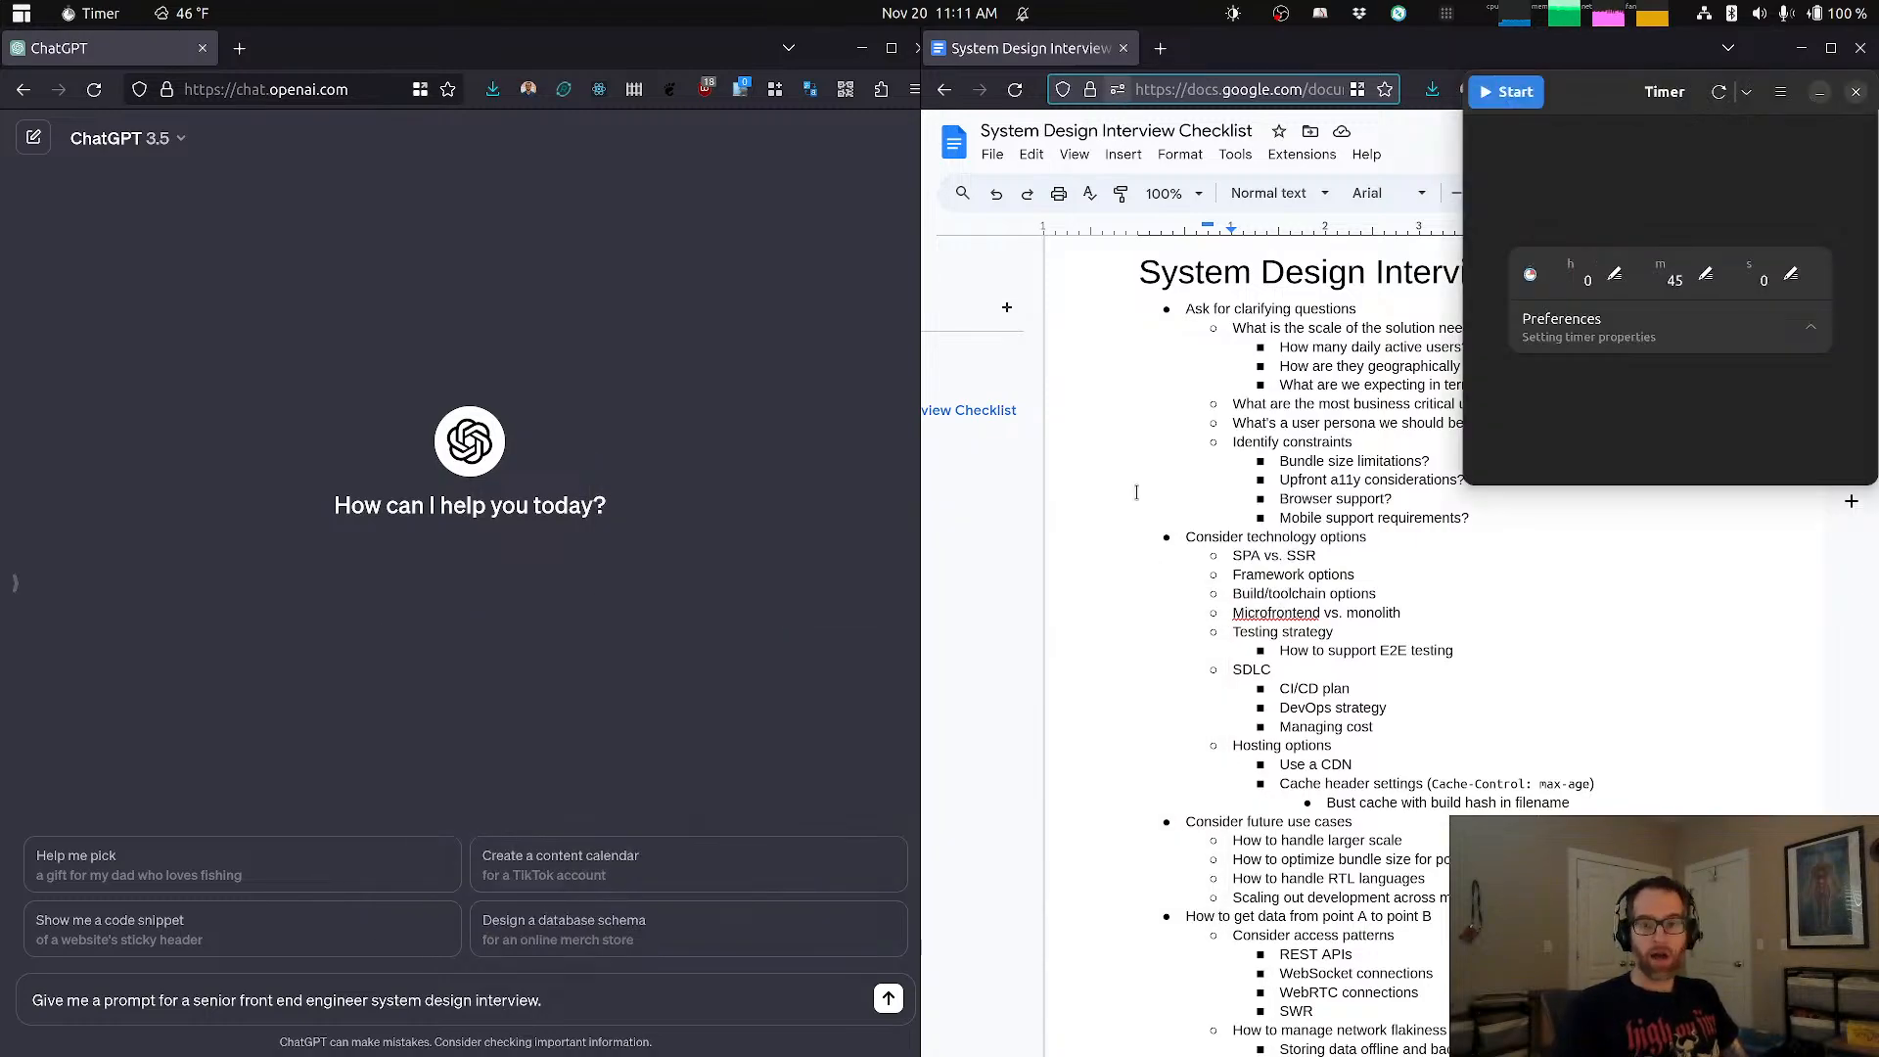
left_click(783, 375)
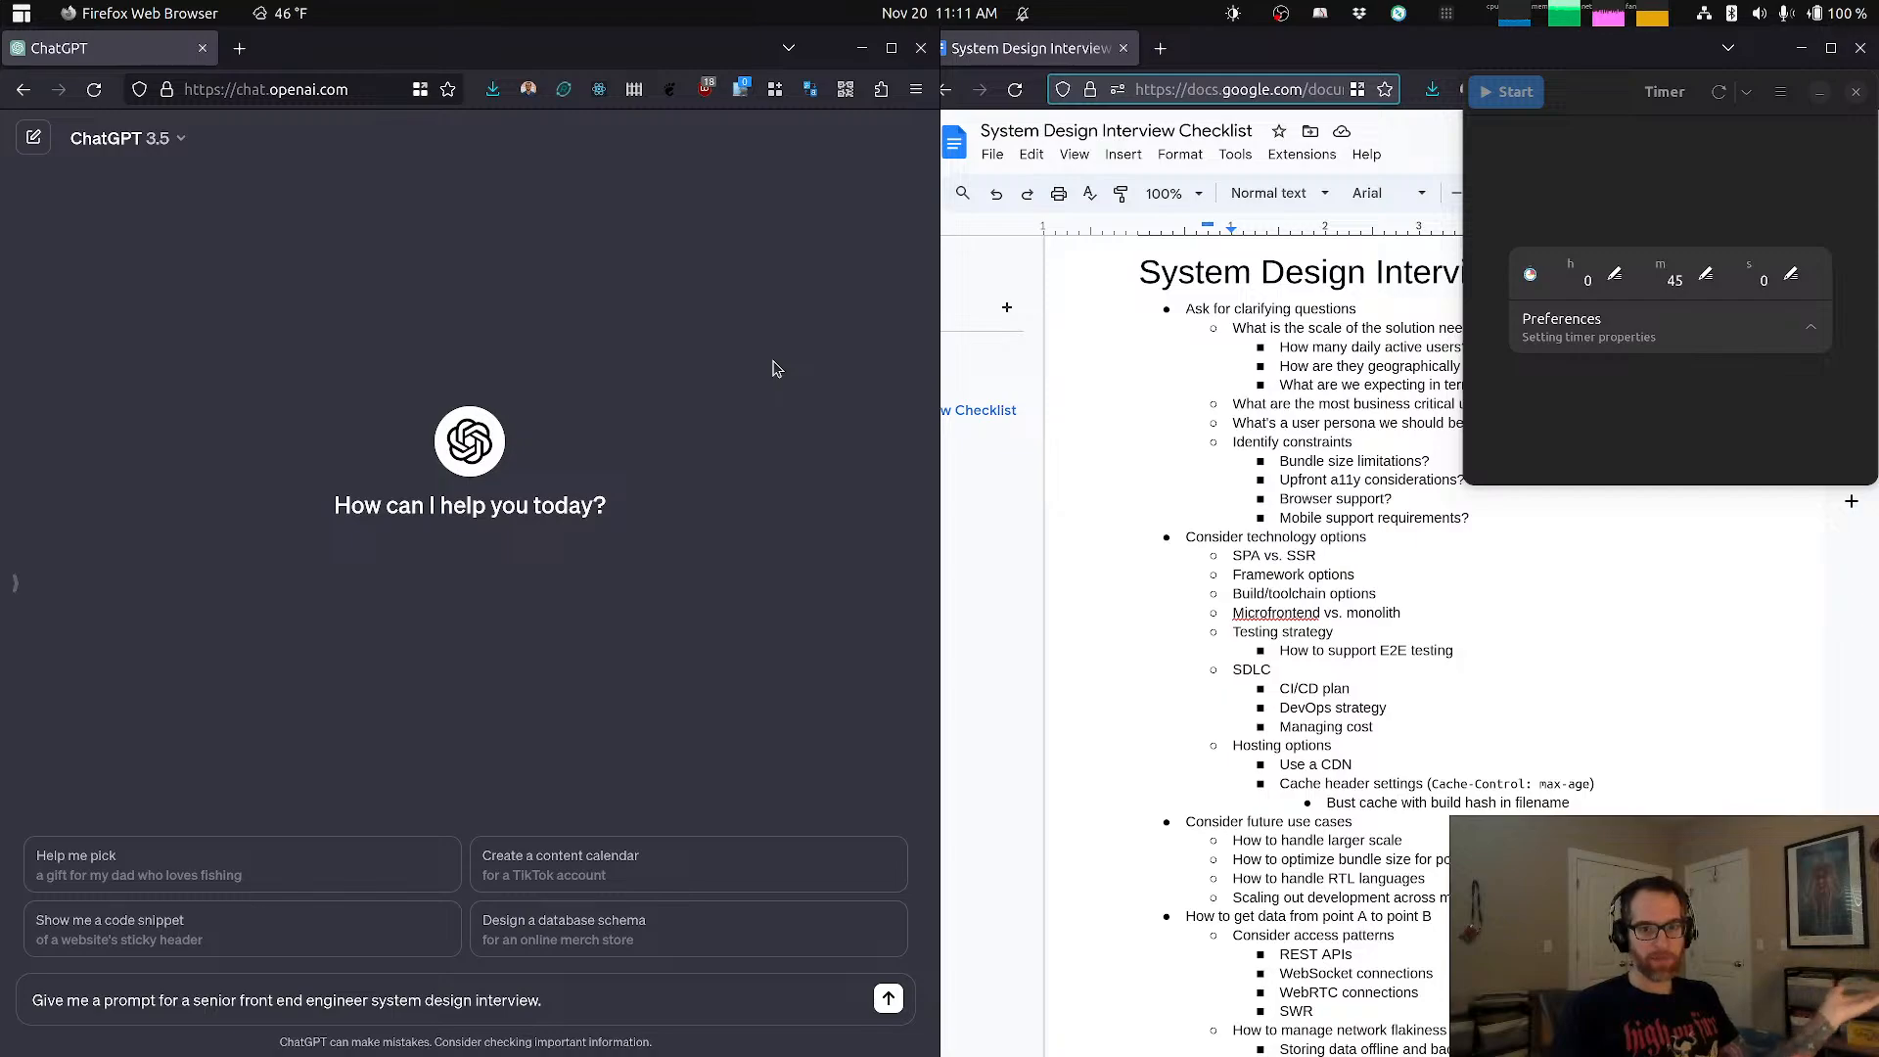
Step: Look through the System Design Interview Checklist document, from the clarifying questions down to accessibility
left_click(1344, 471)
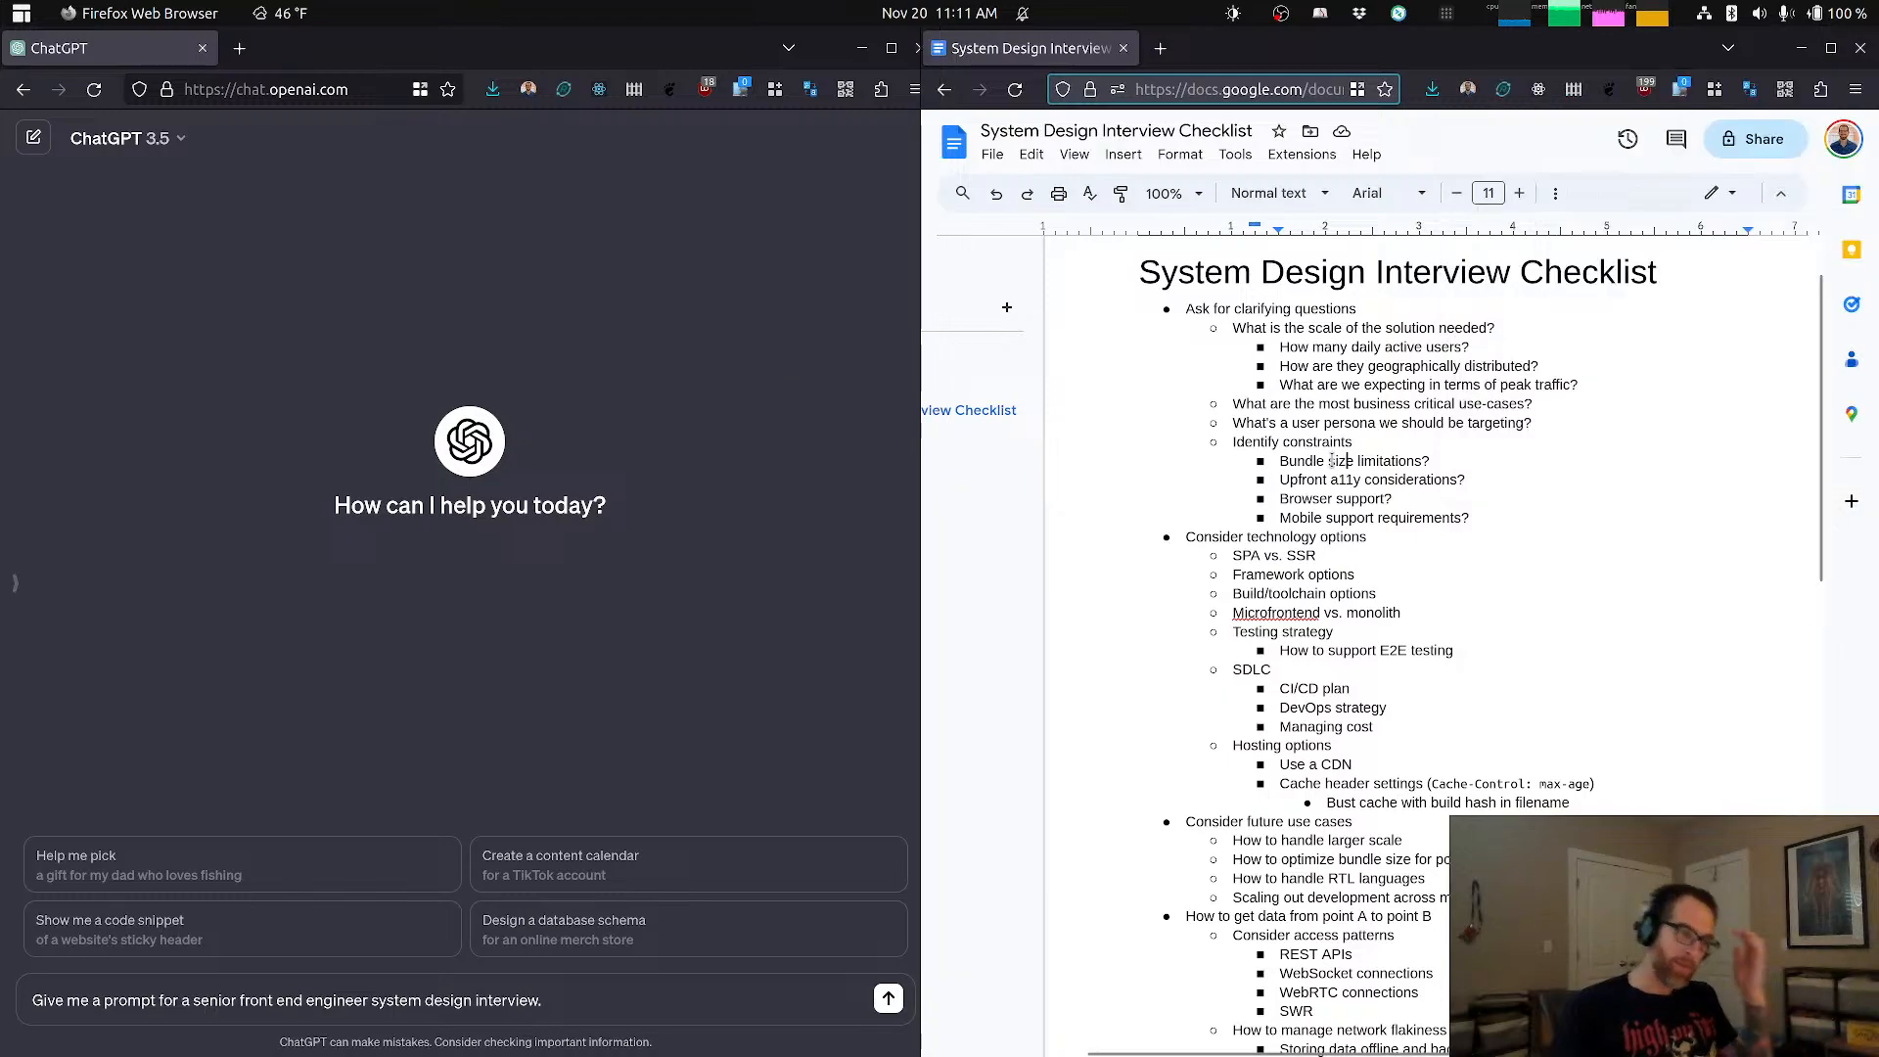
scroll(1331, 460, "down", 3)
scroll(1332, 460, "up", 2)
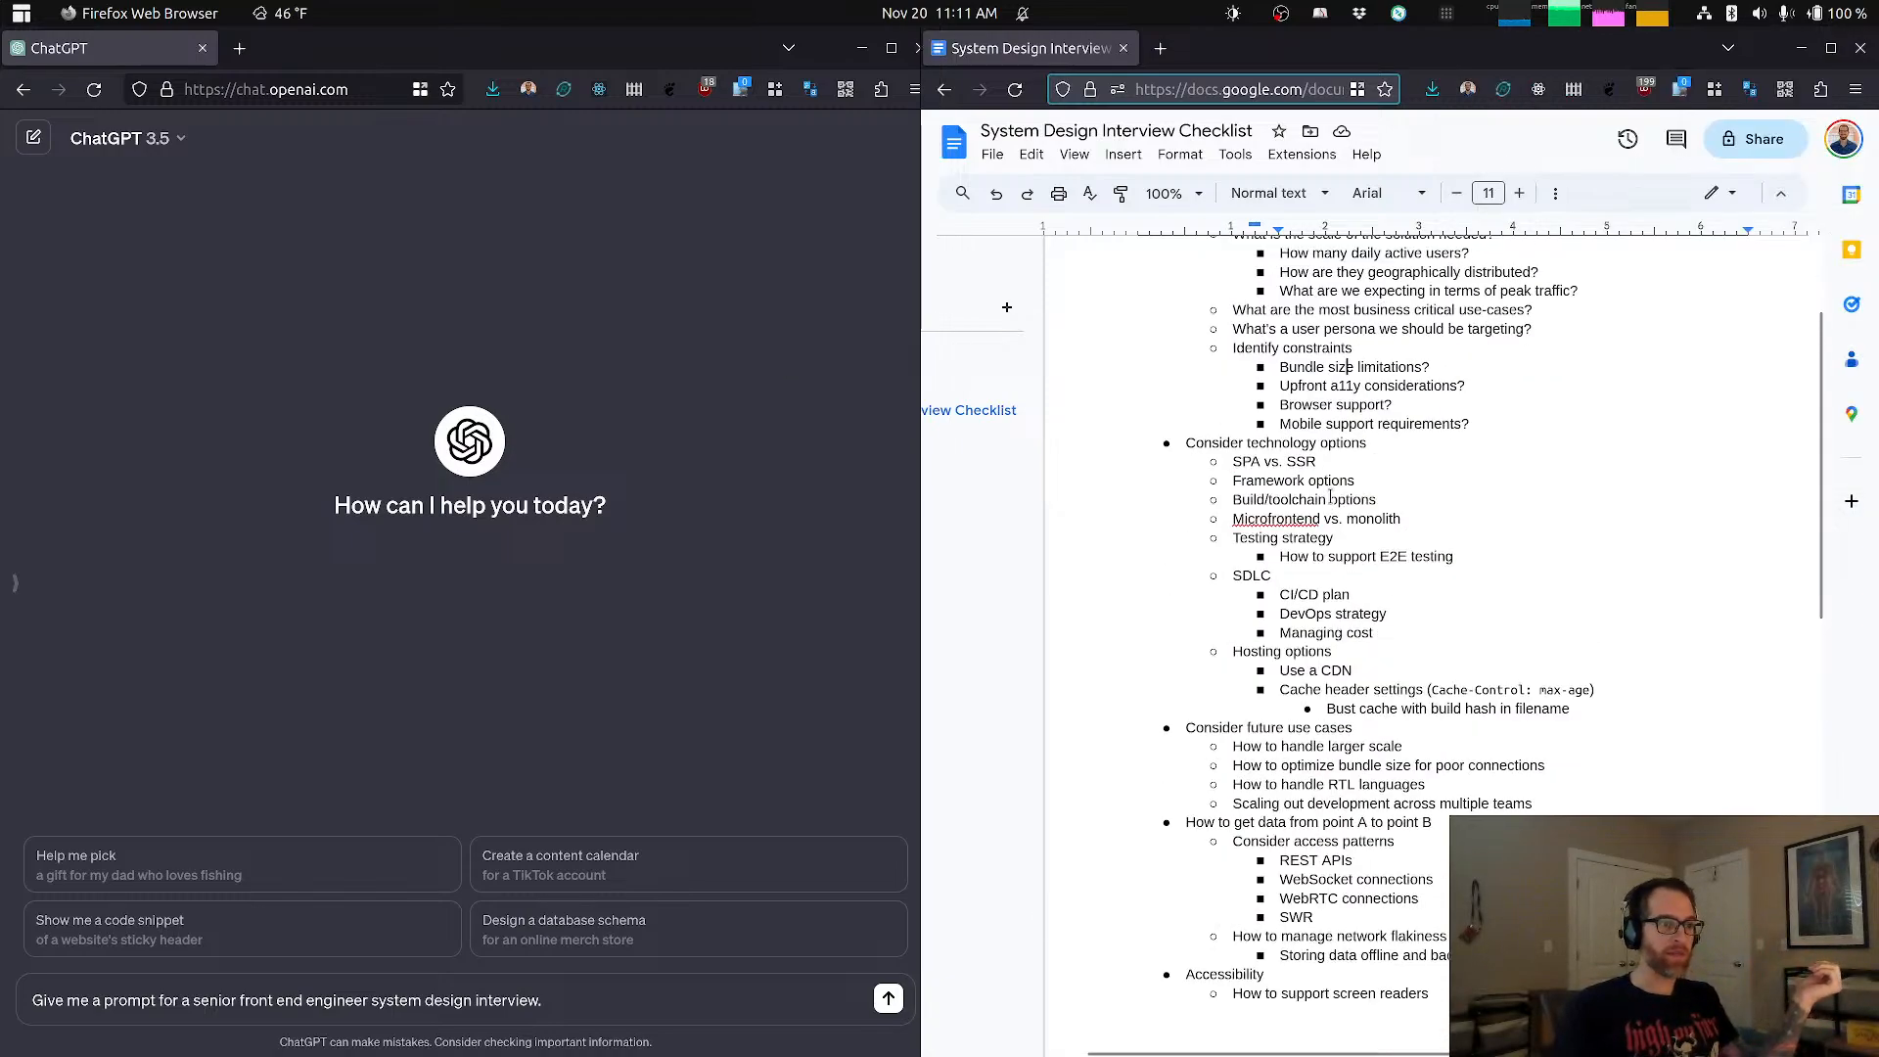
scroll(1332, 494, "down", 4)
scroll(1331, 495, "down", 3)
scroll(1331, 494, "up", 9)
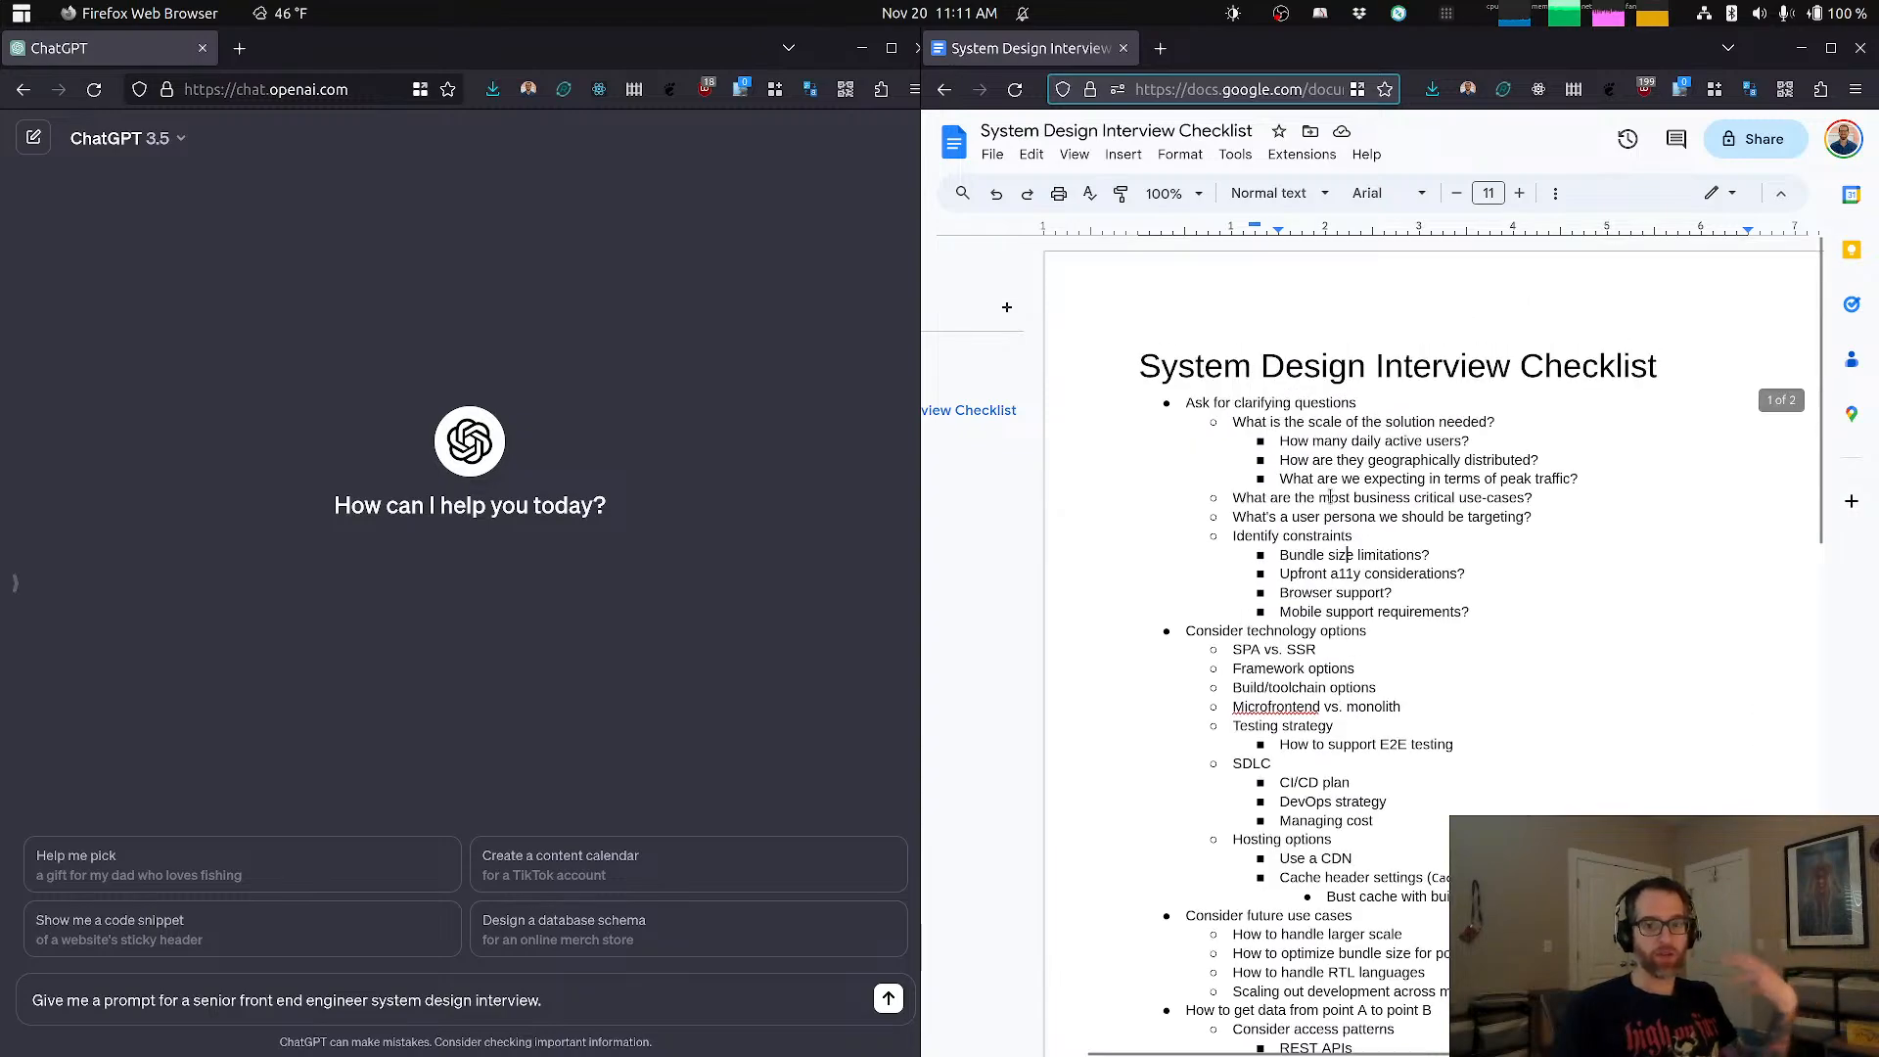
Step: Bring the empty Excalidraw canvas in front of the checklist document, and return to the ChatGPT window
key("super")
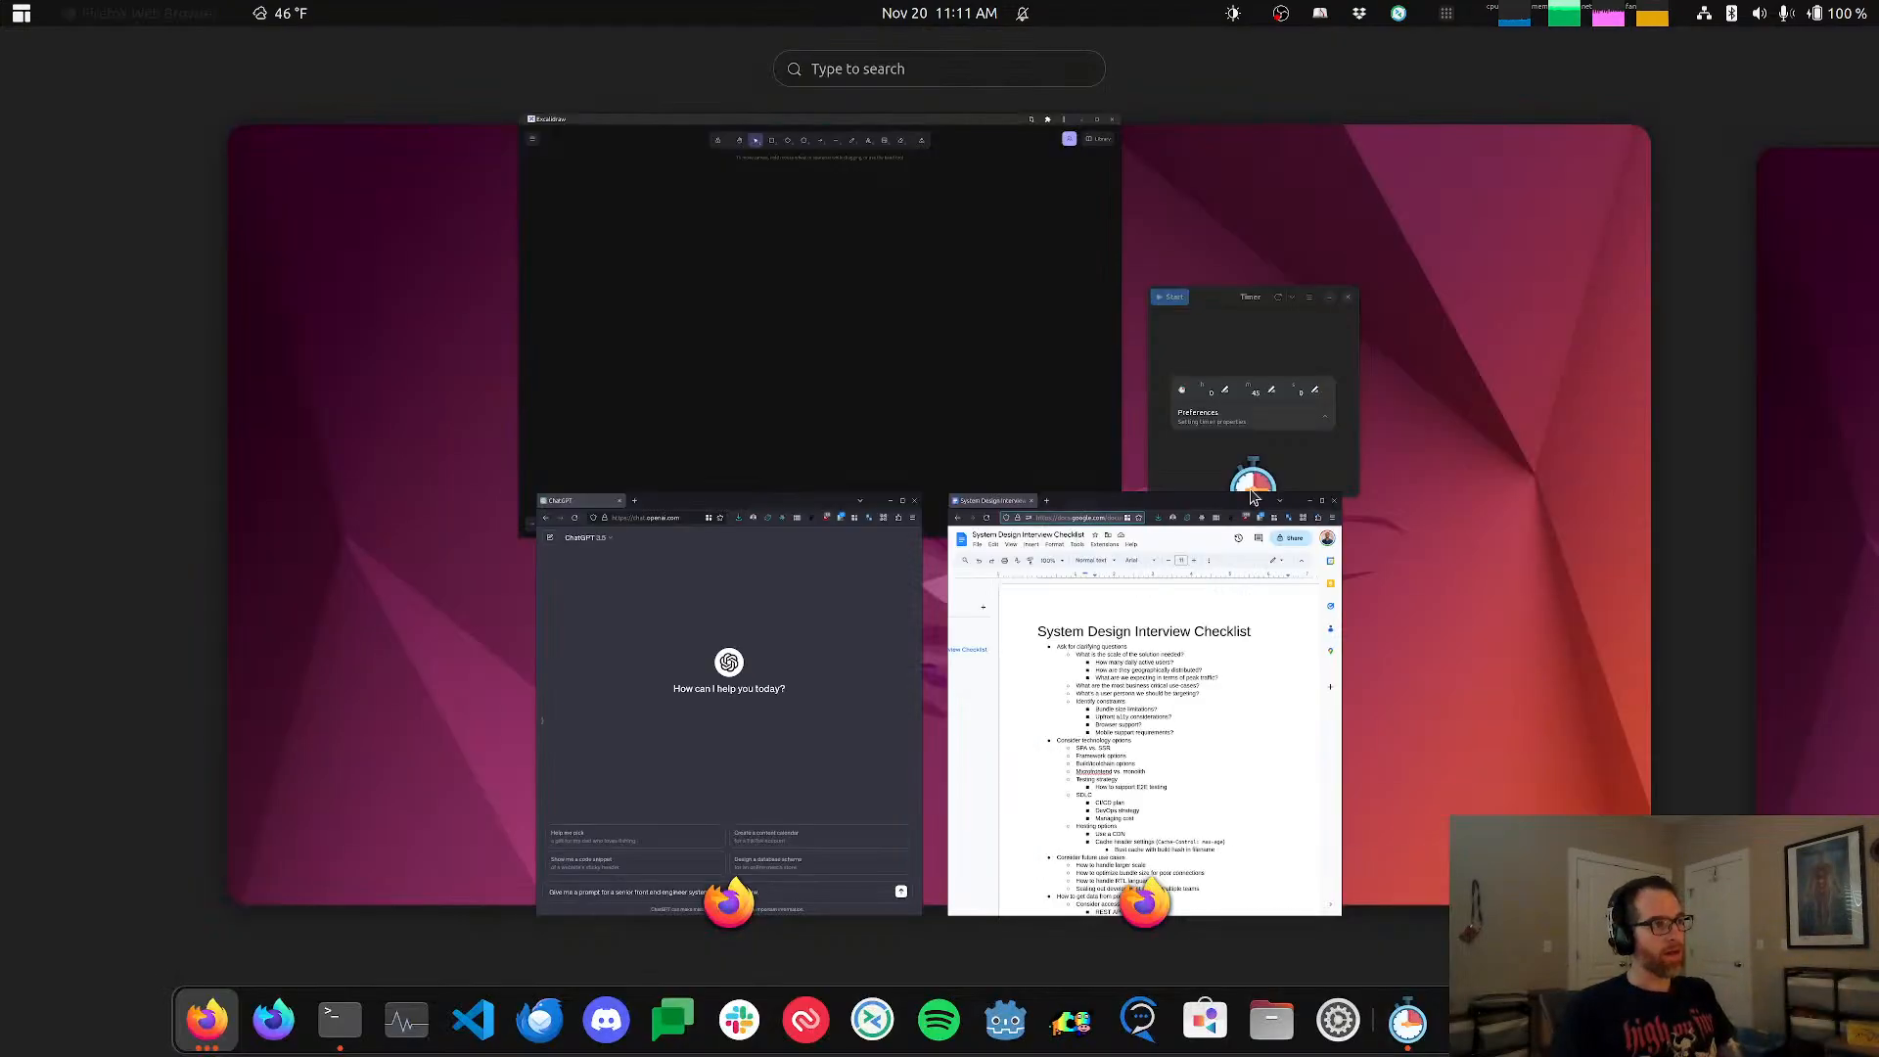
left_click(762, 355)
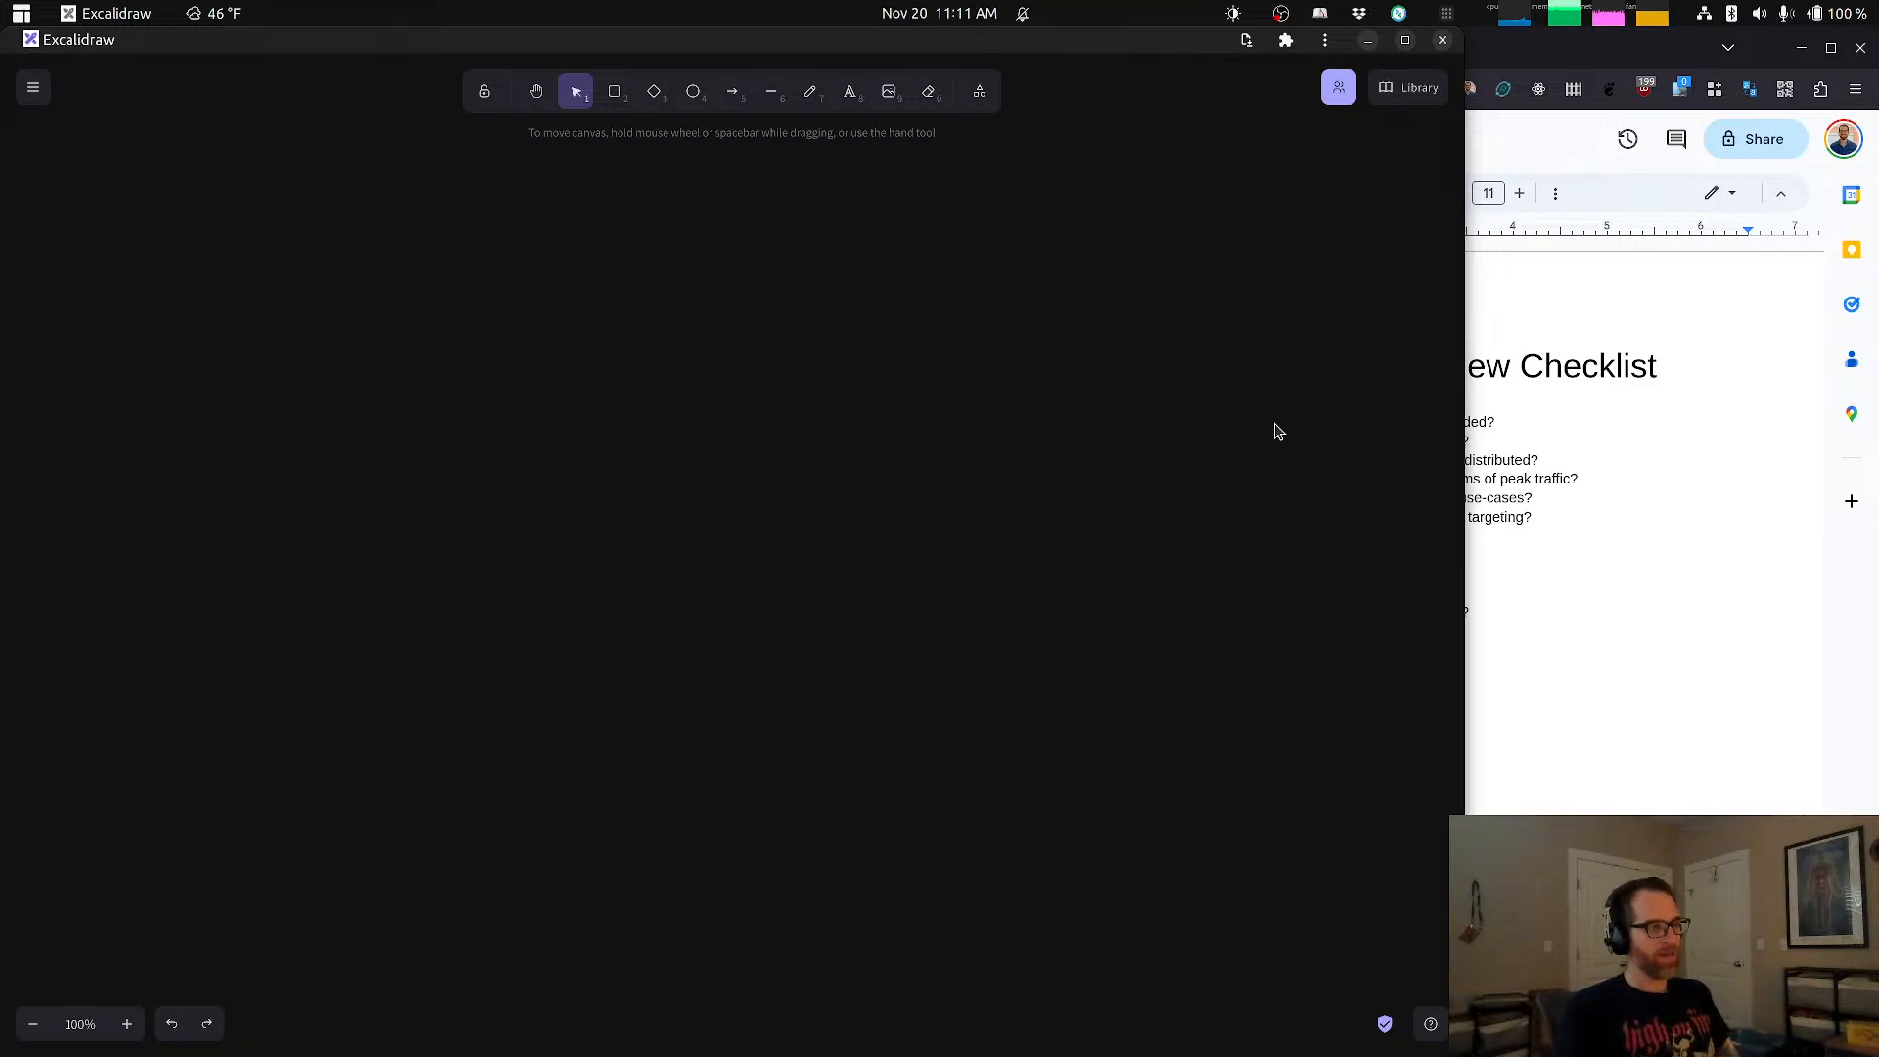
key("alt+Tab")
key("alt+Tab")
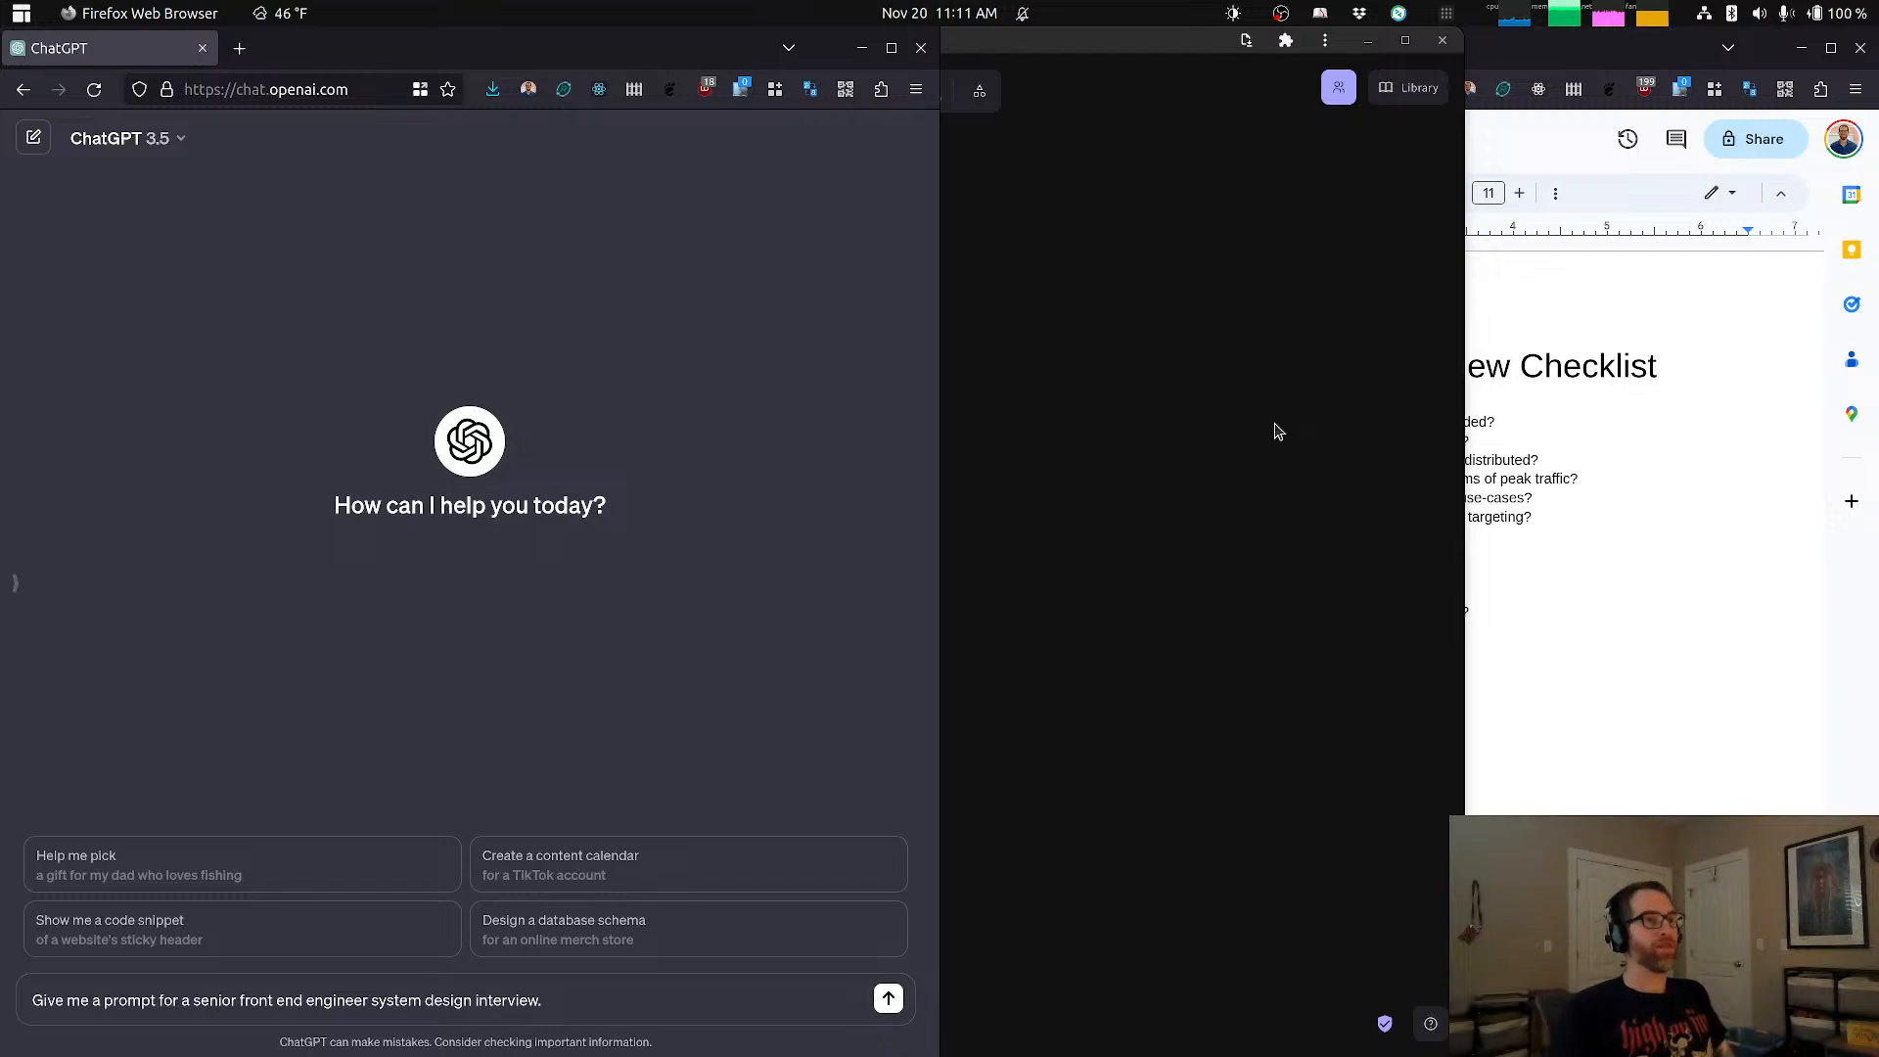
Step: Switch to the Timer window and start the 45-minute countdown
key("super")
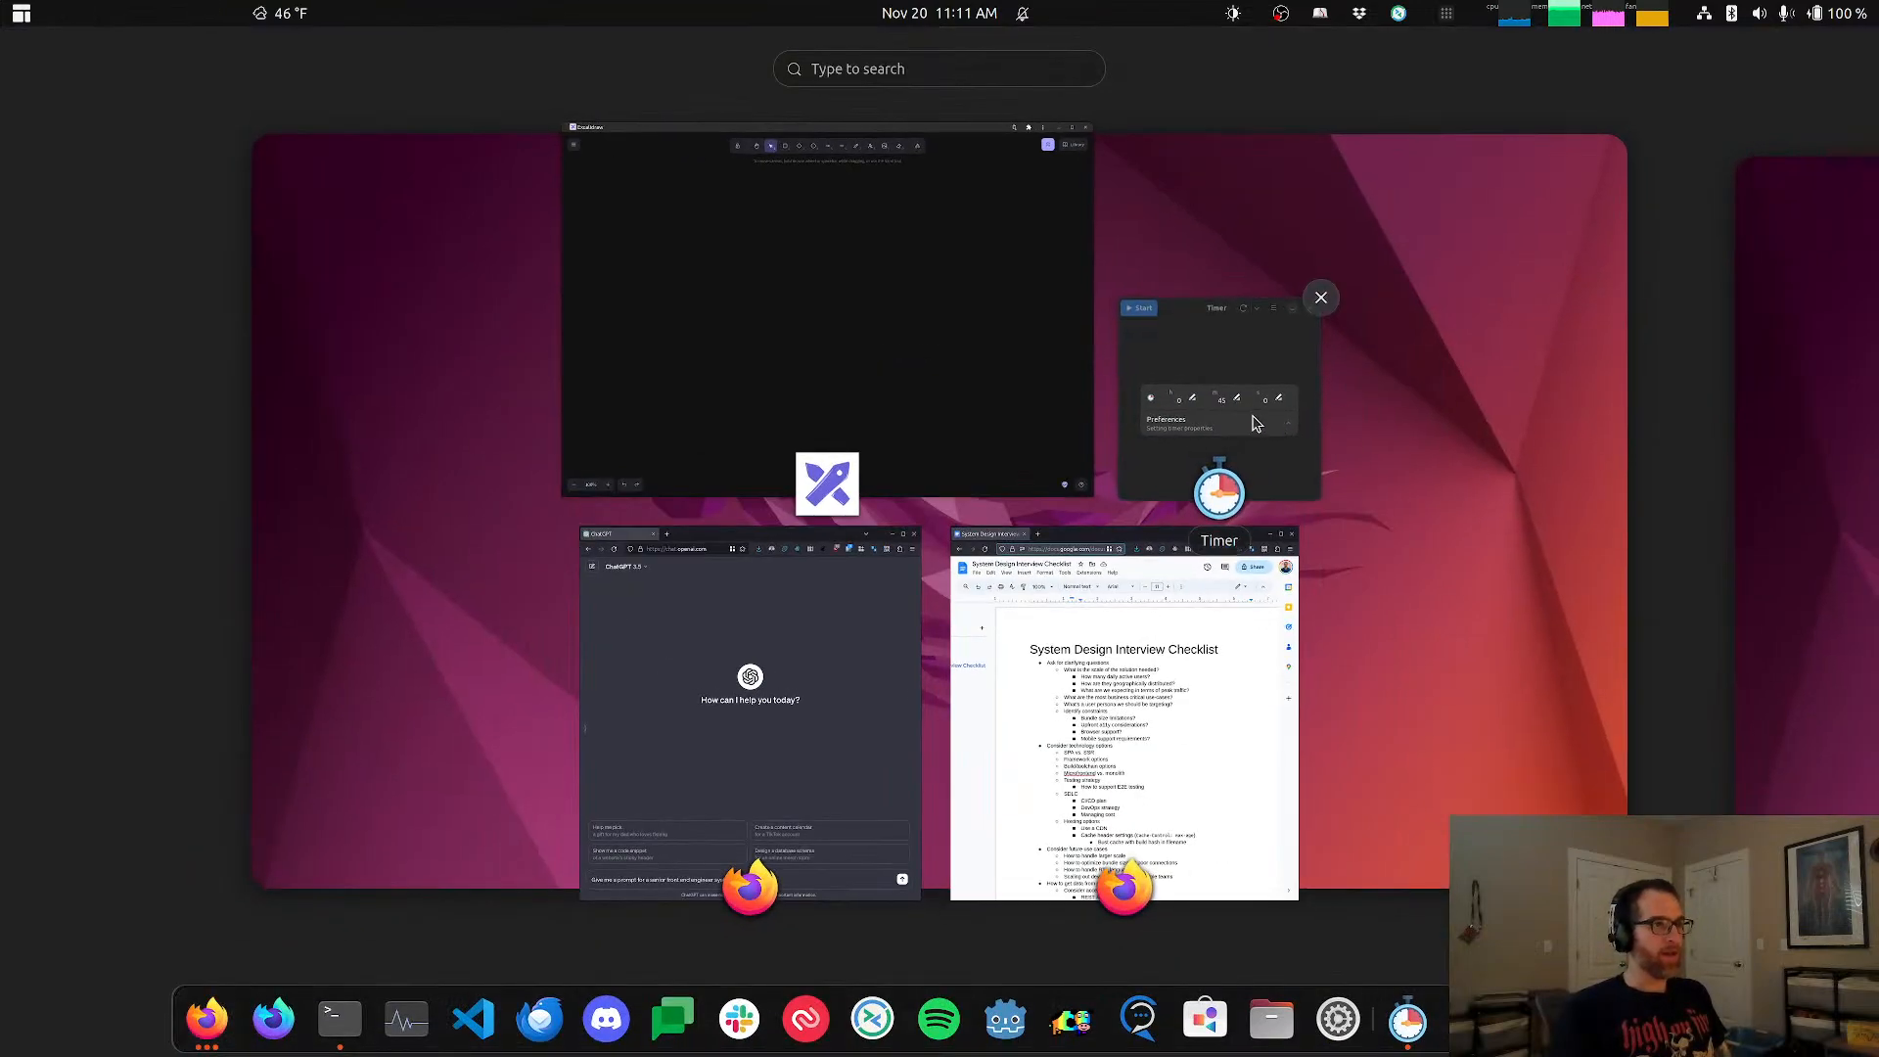
left_click(1261, 421)
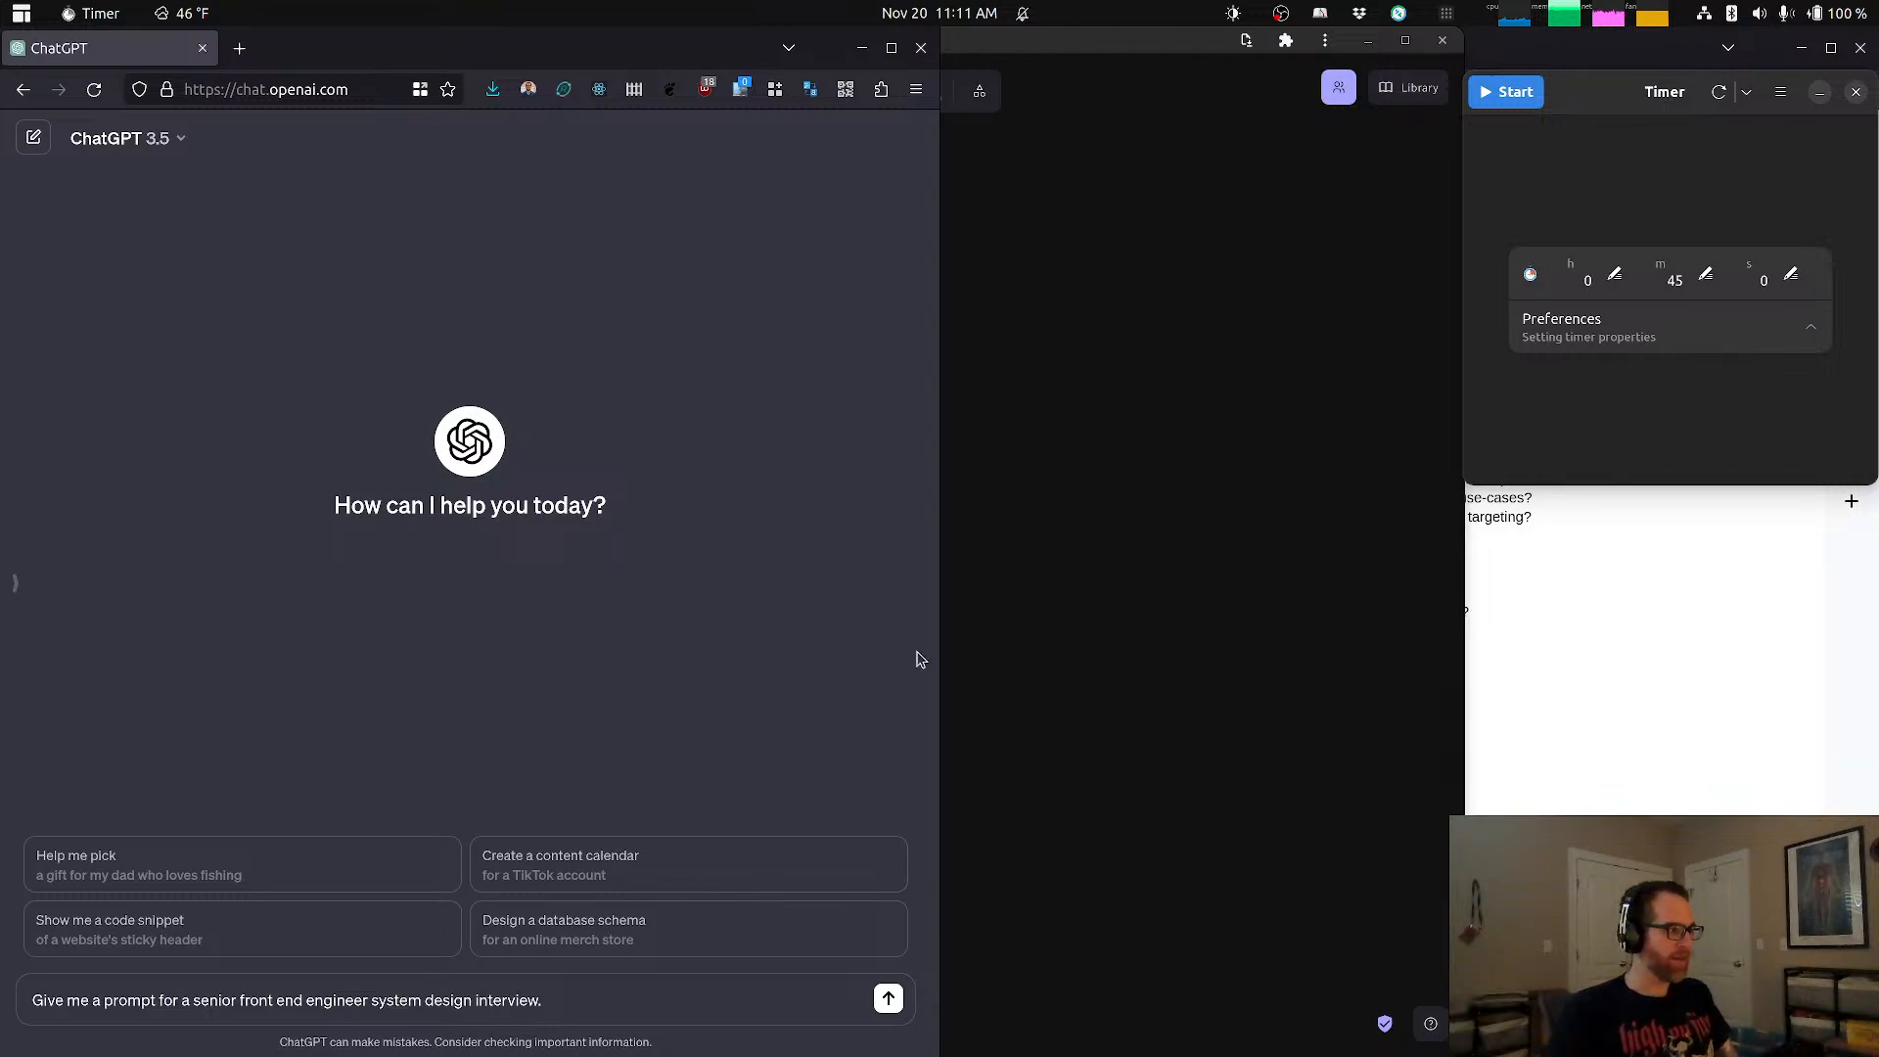
left_click_drag(142, 1002, 368, 1026)
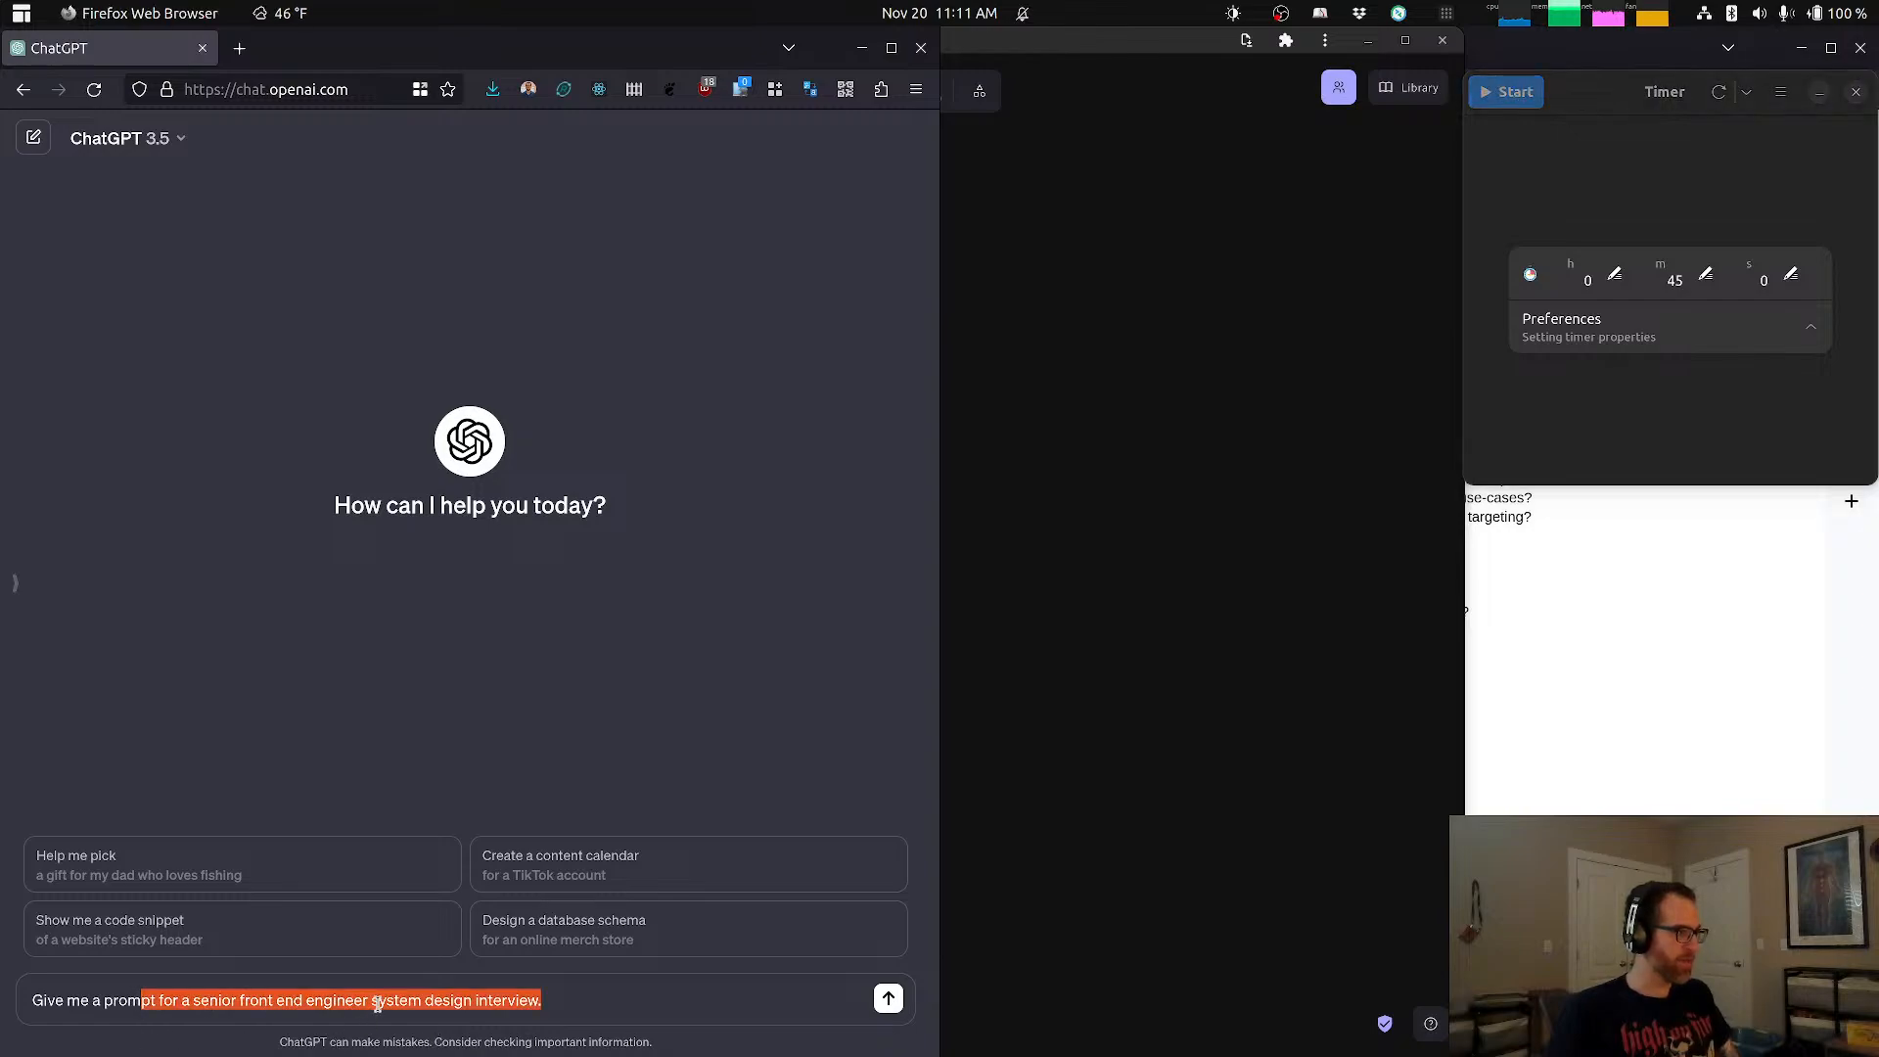
left_click(378, 1000)
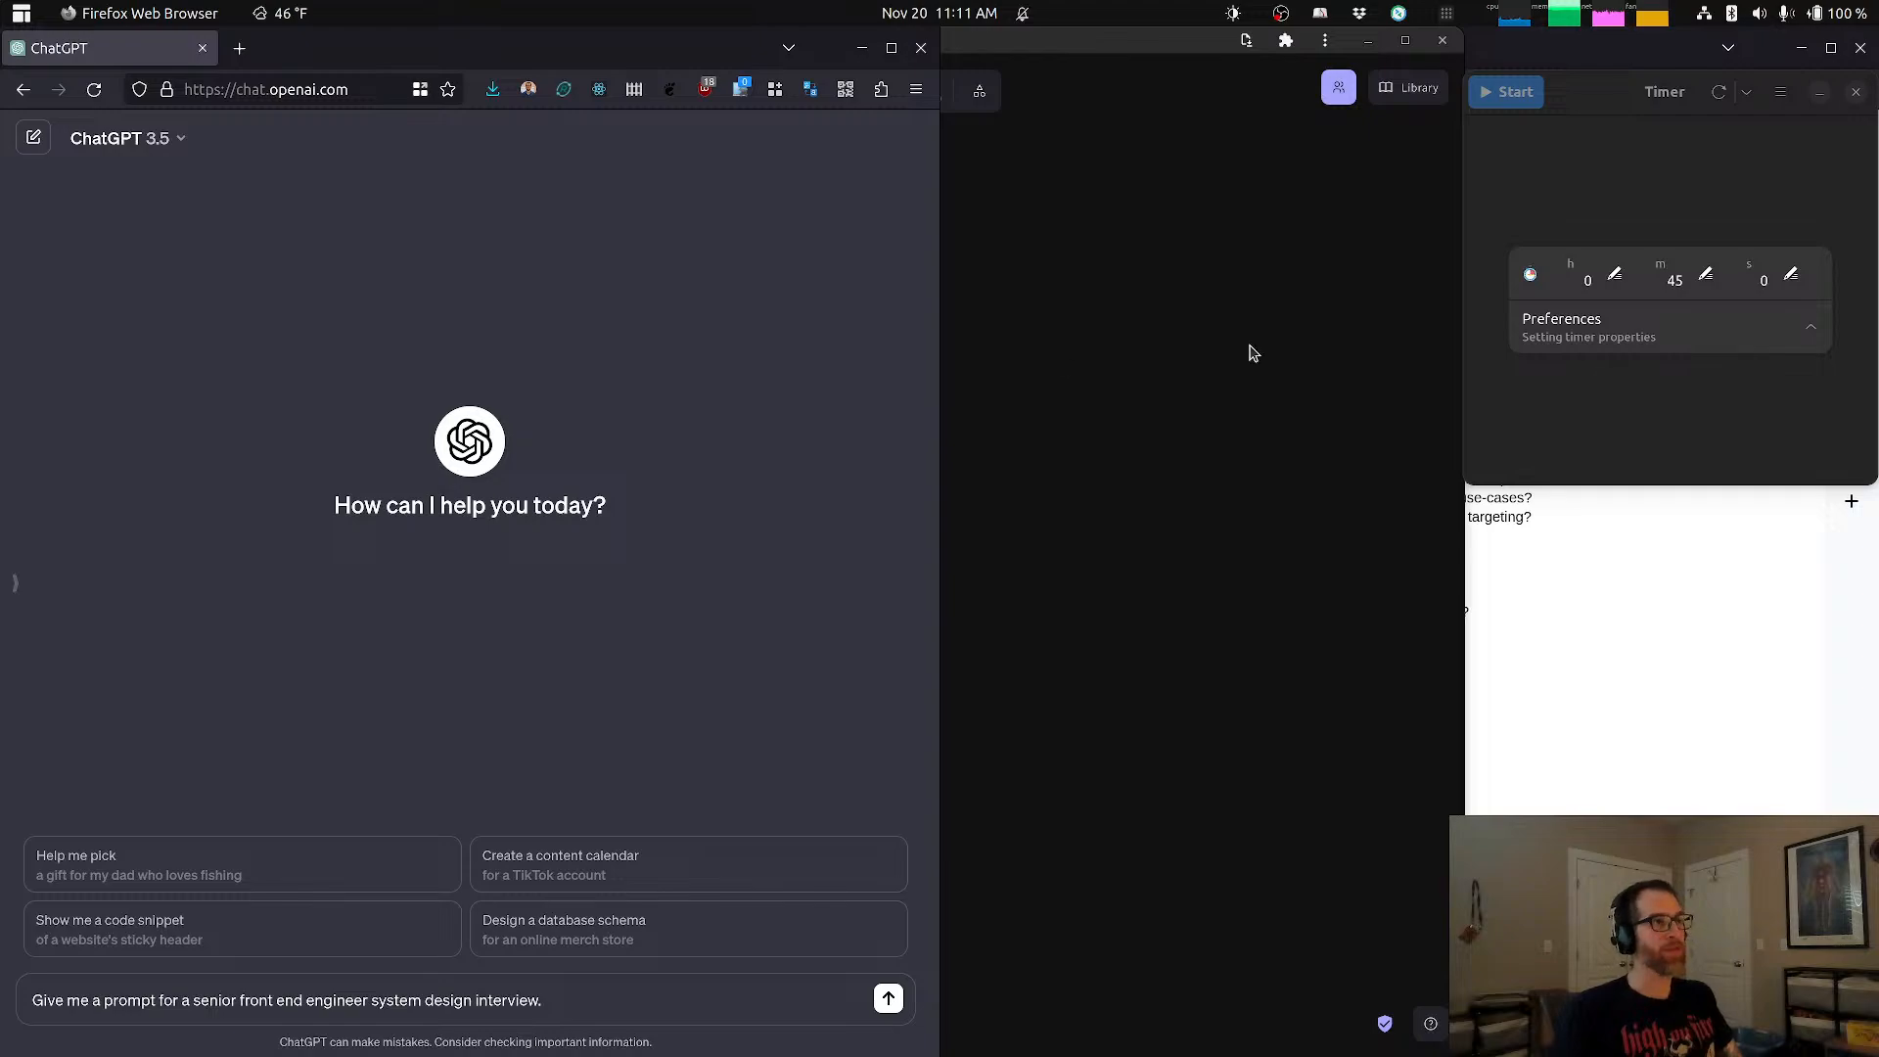
left_click(1602, 104)
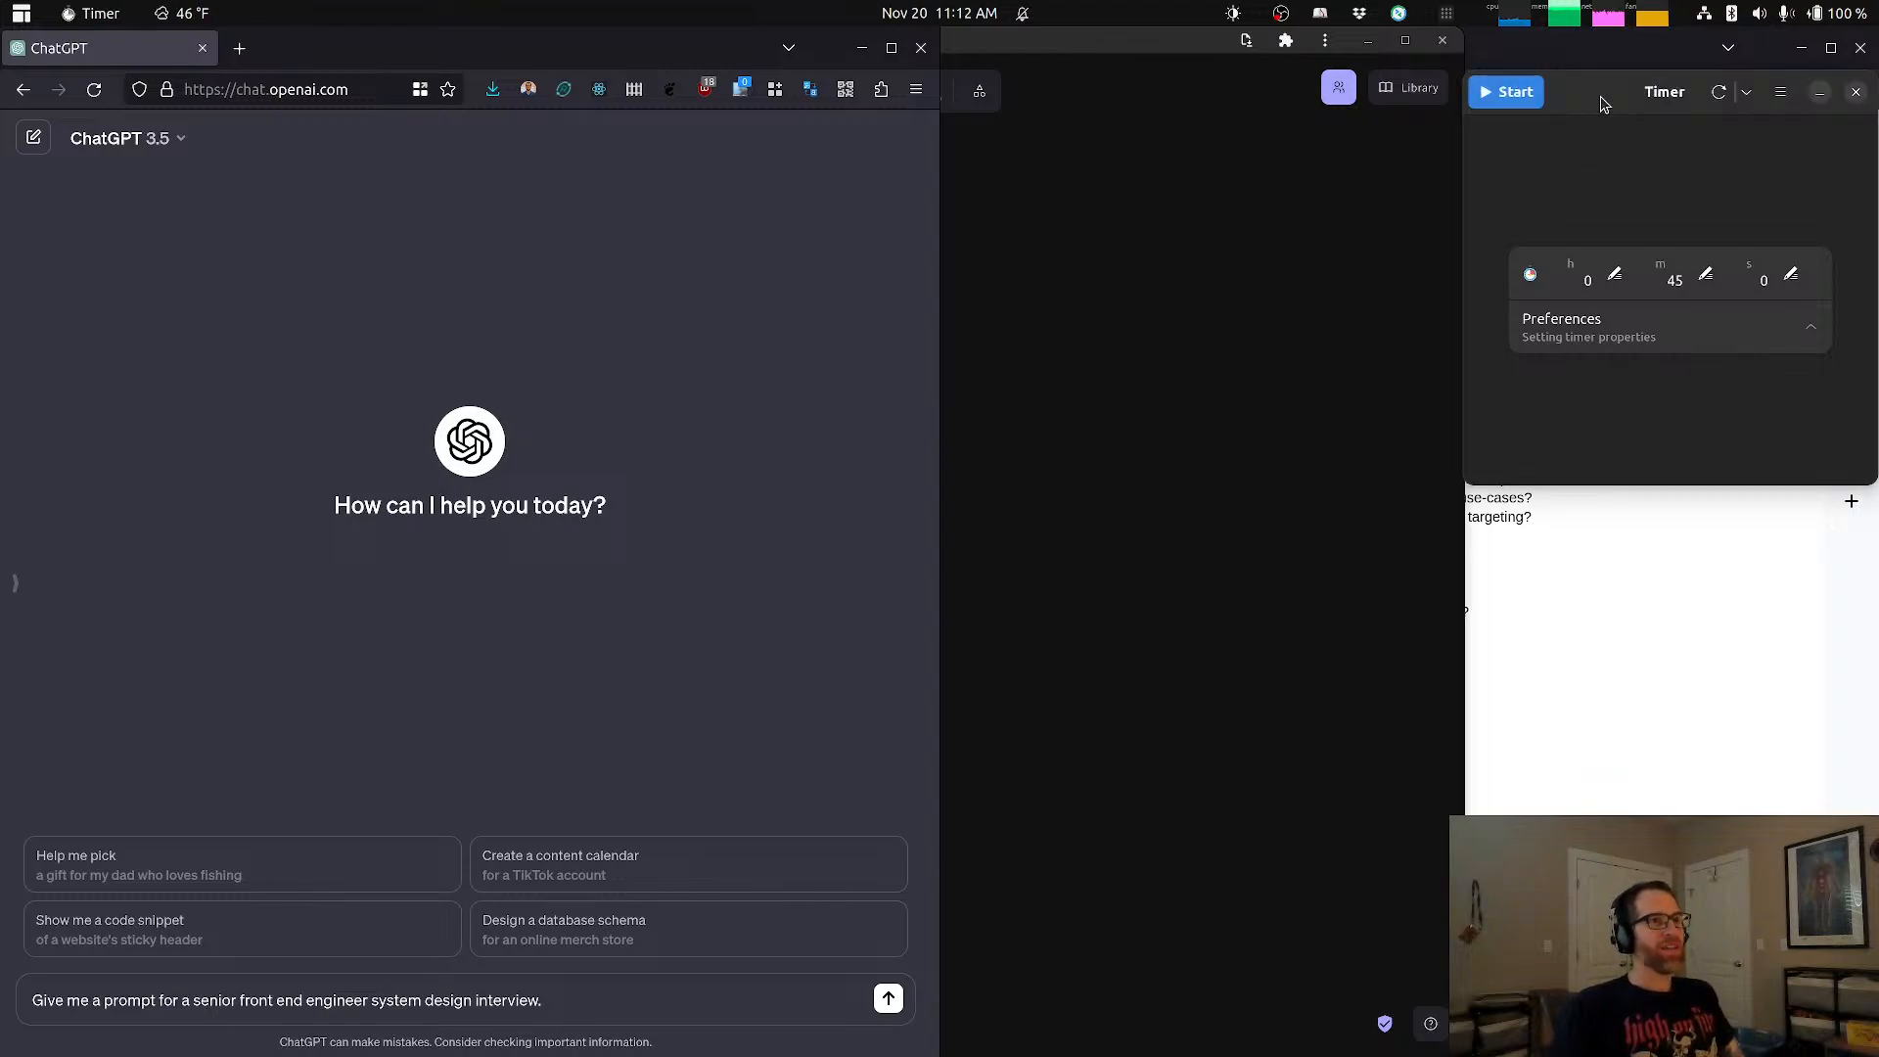
left_click(1524, 104)
Step: Send ChatGPT the message "Give me a prompt for a senior front end engineer system design interview."
left_click(665, 1008)
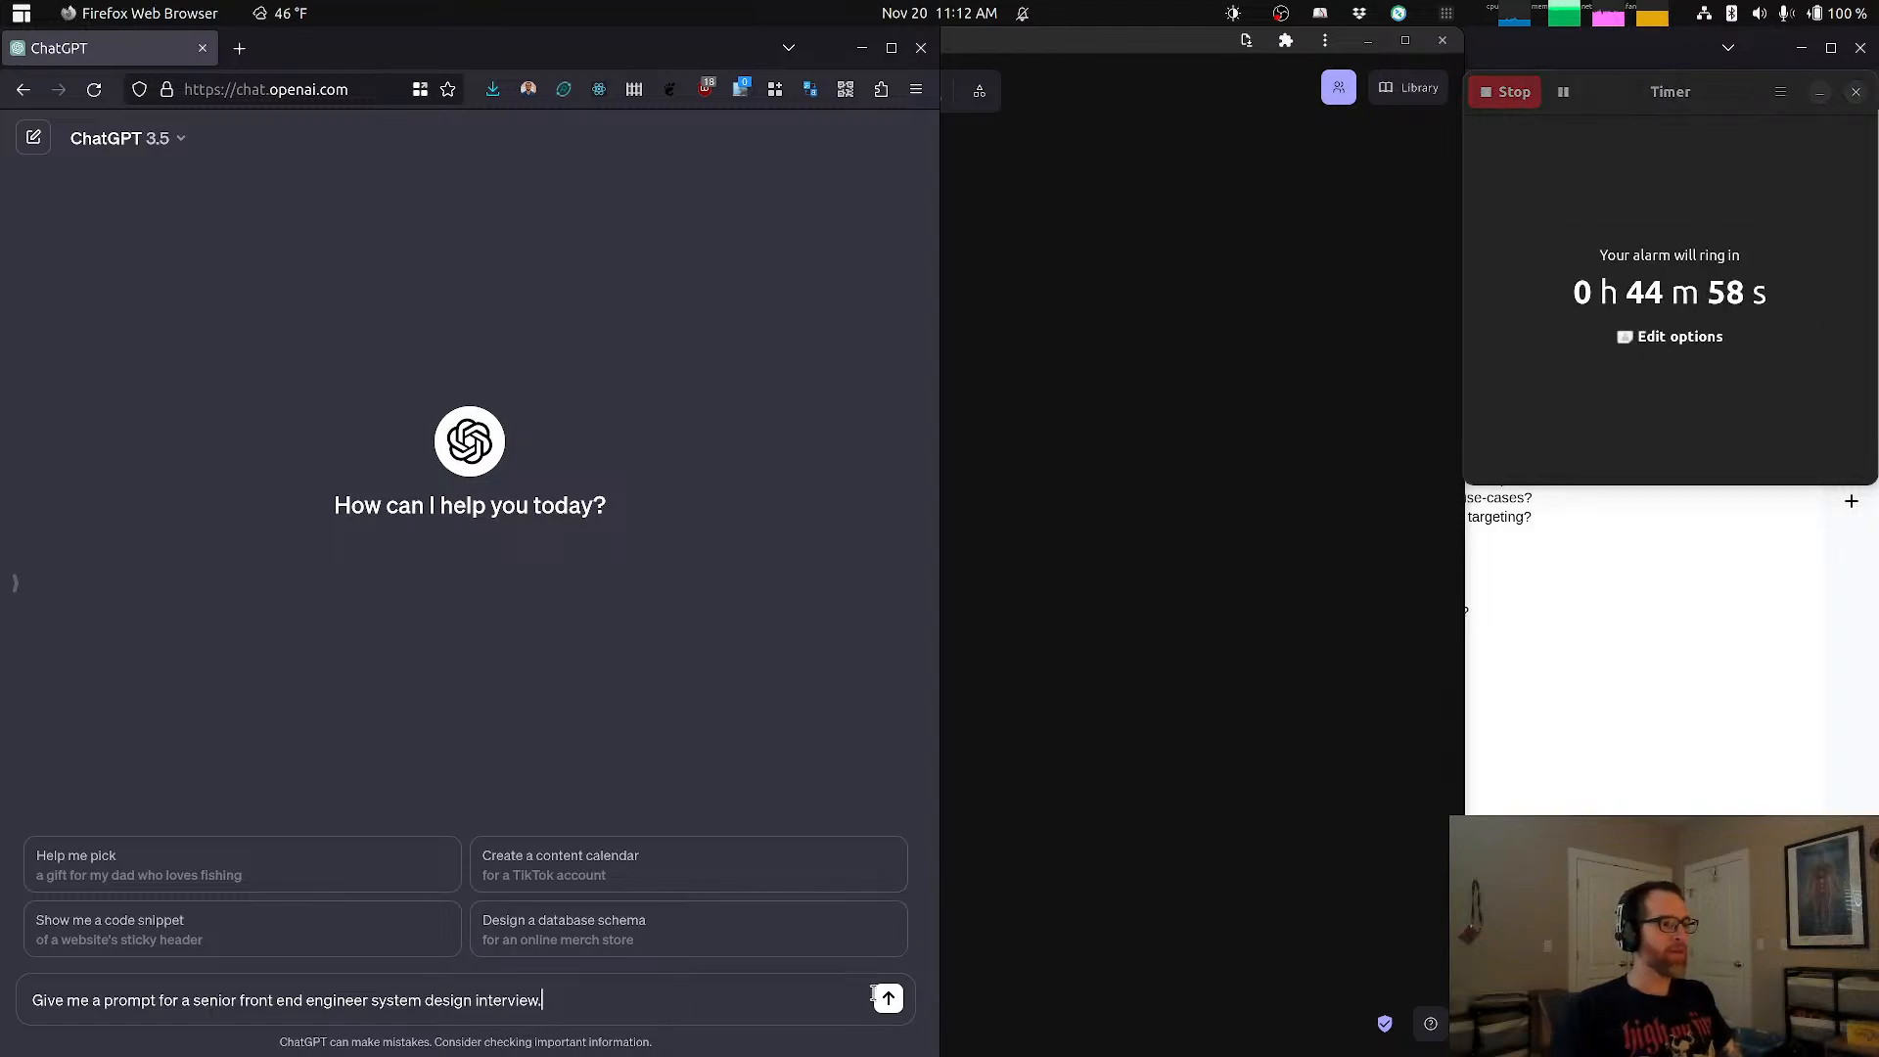
left_click(886, 997)
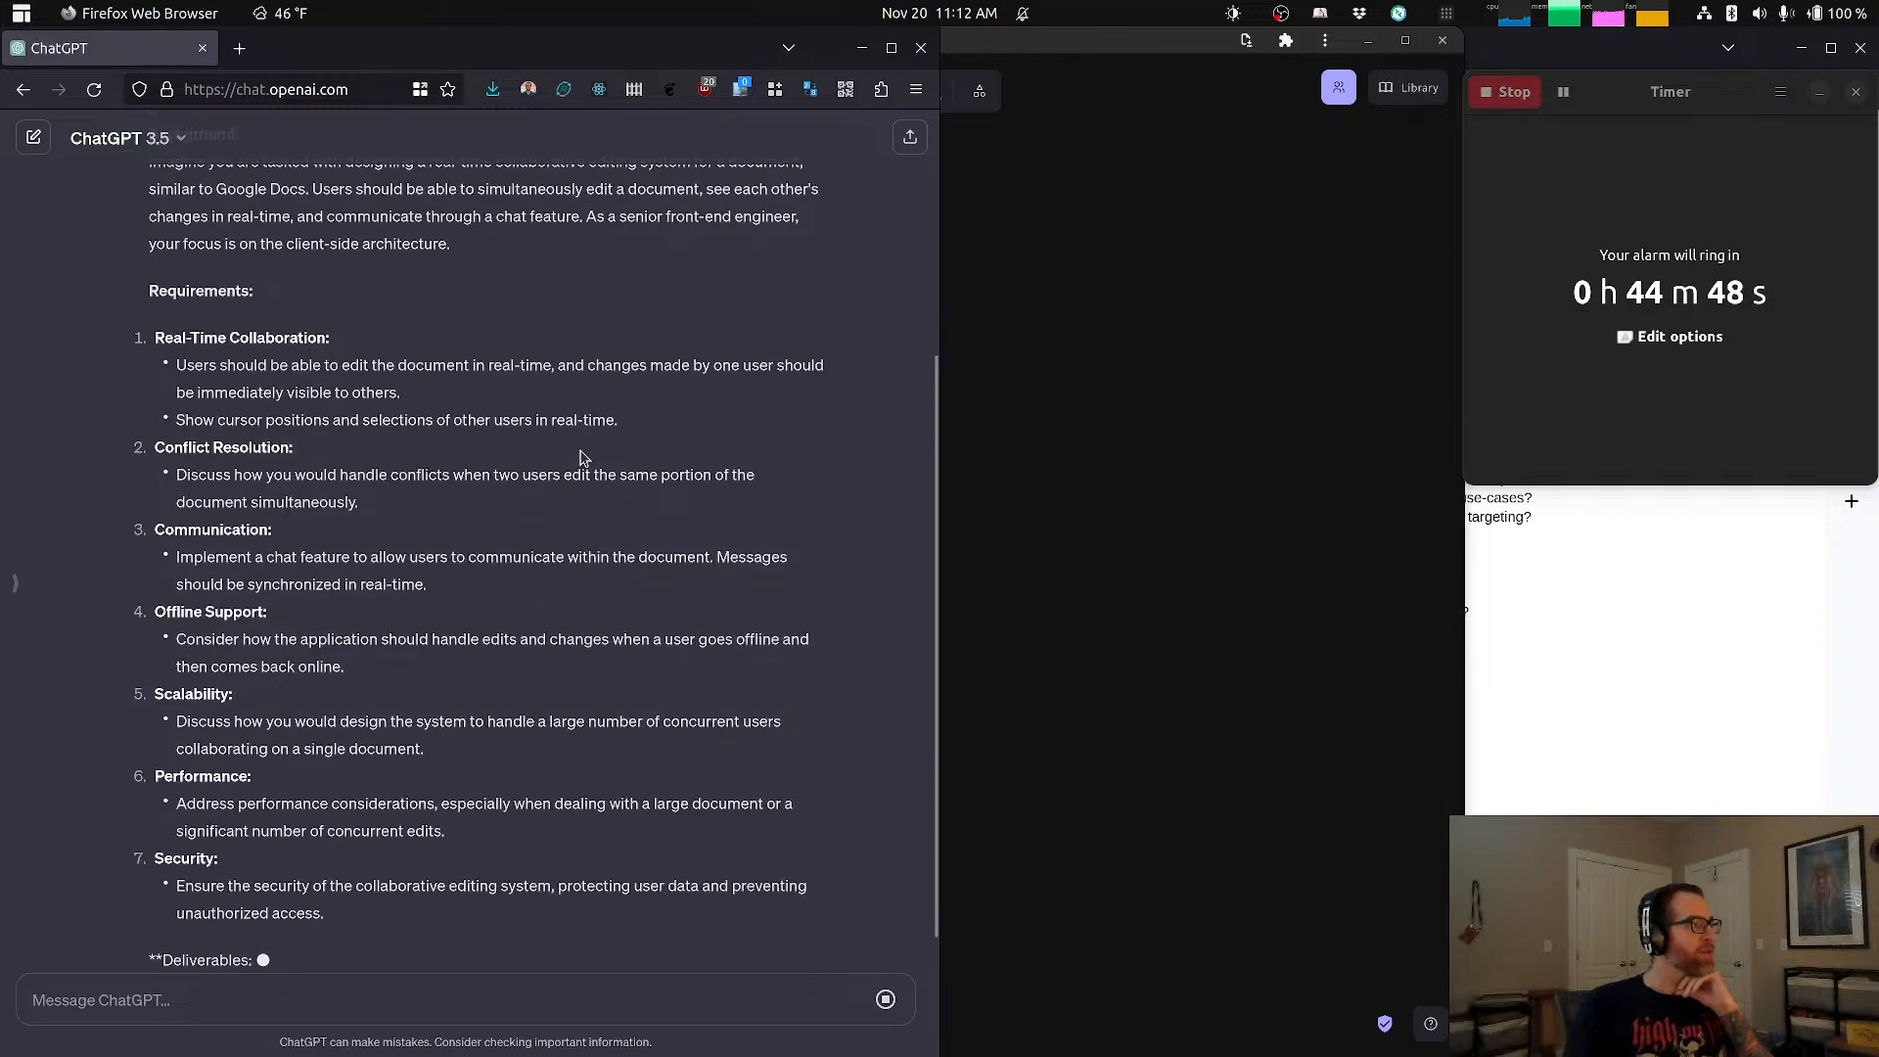
Step: Read the interview prompt's background and its real-time collaboration, conflict resolution and communication requirements
scroll(583, 462, "up", 3)
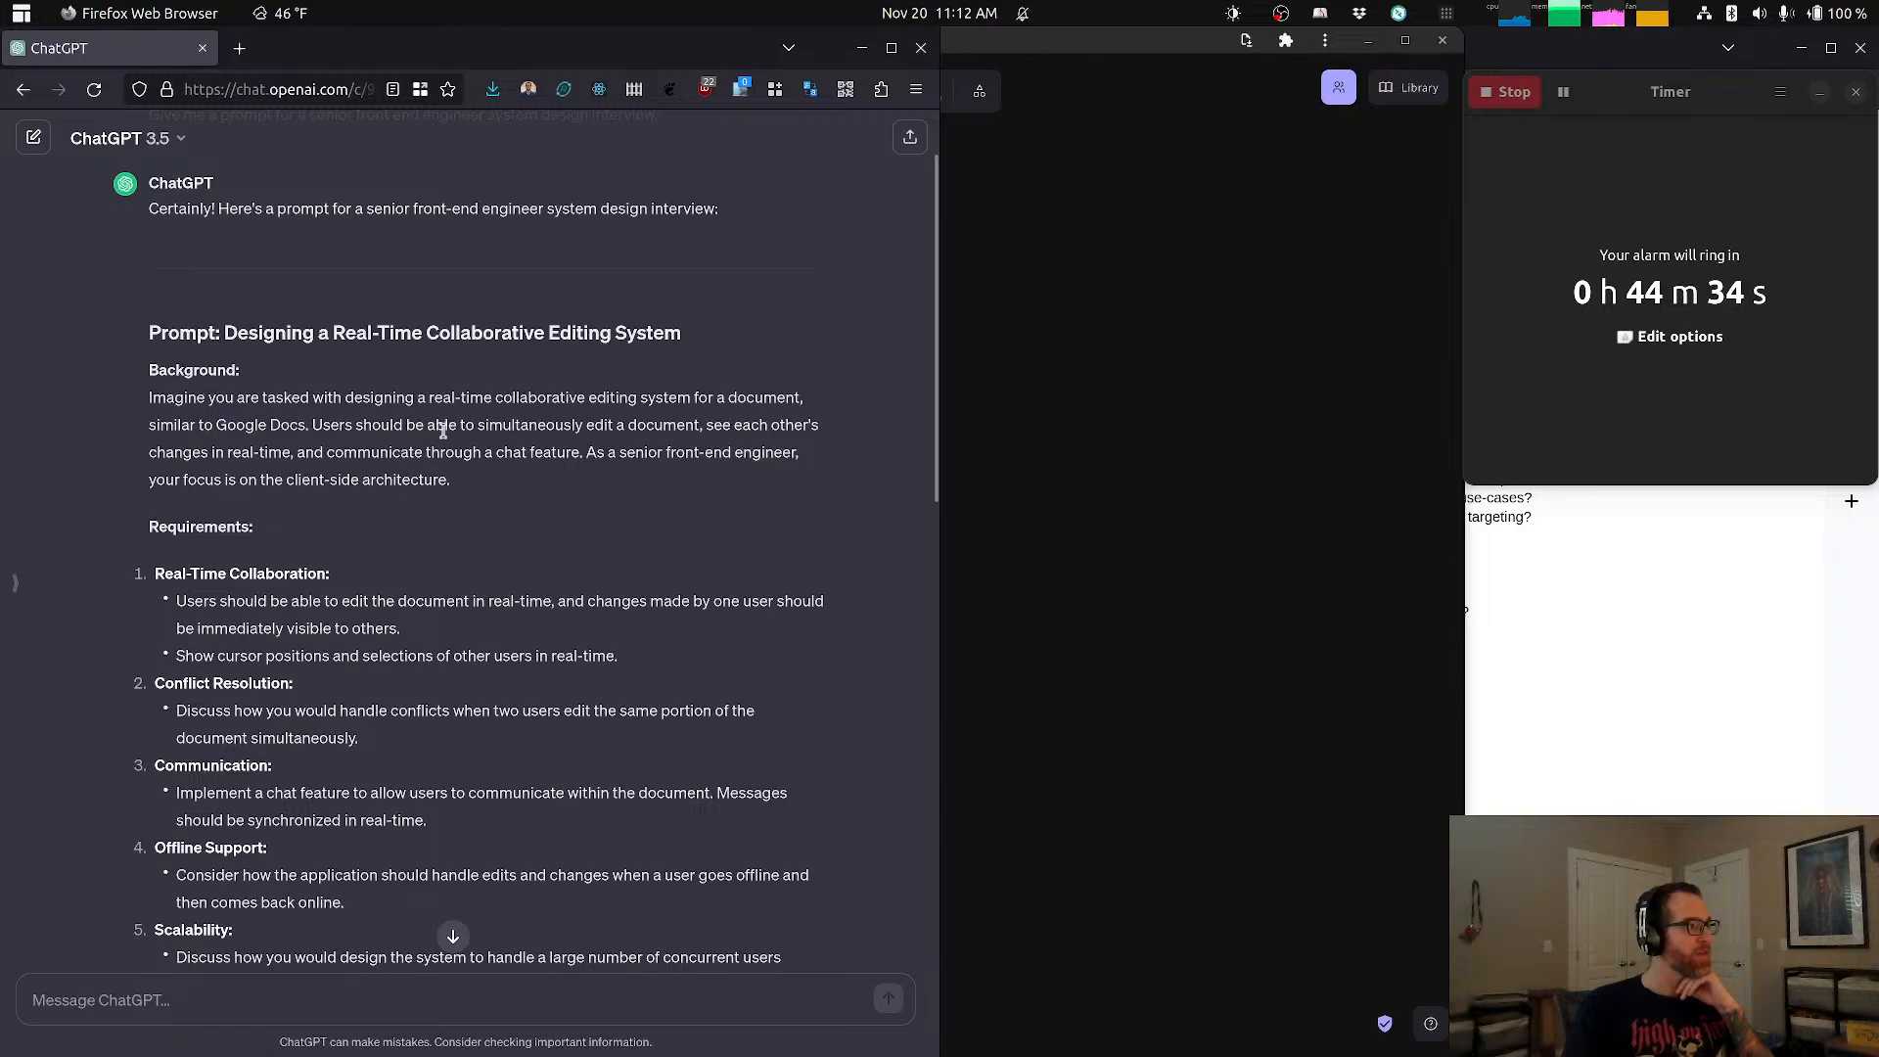
scroll(397, 442, "down", 5)
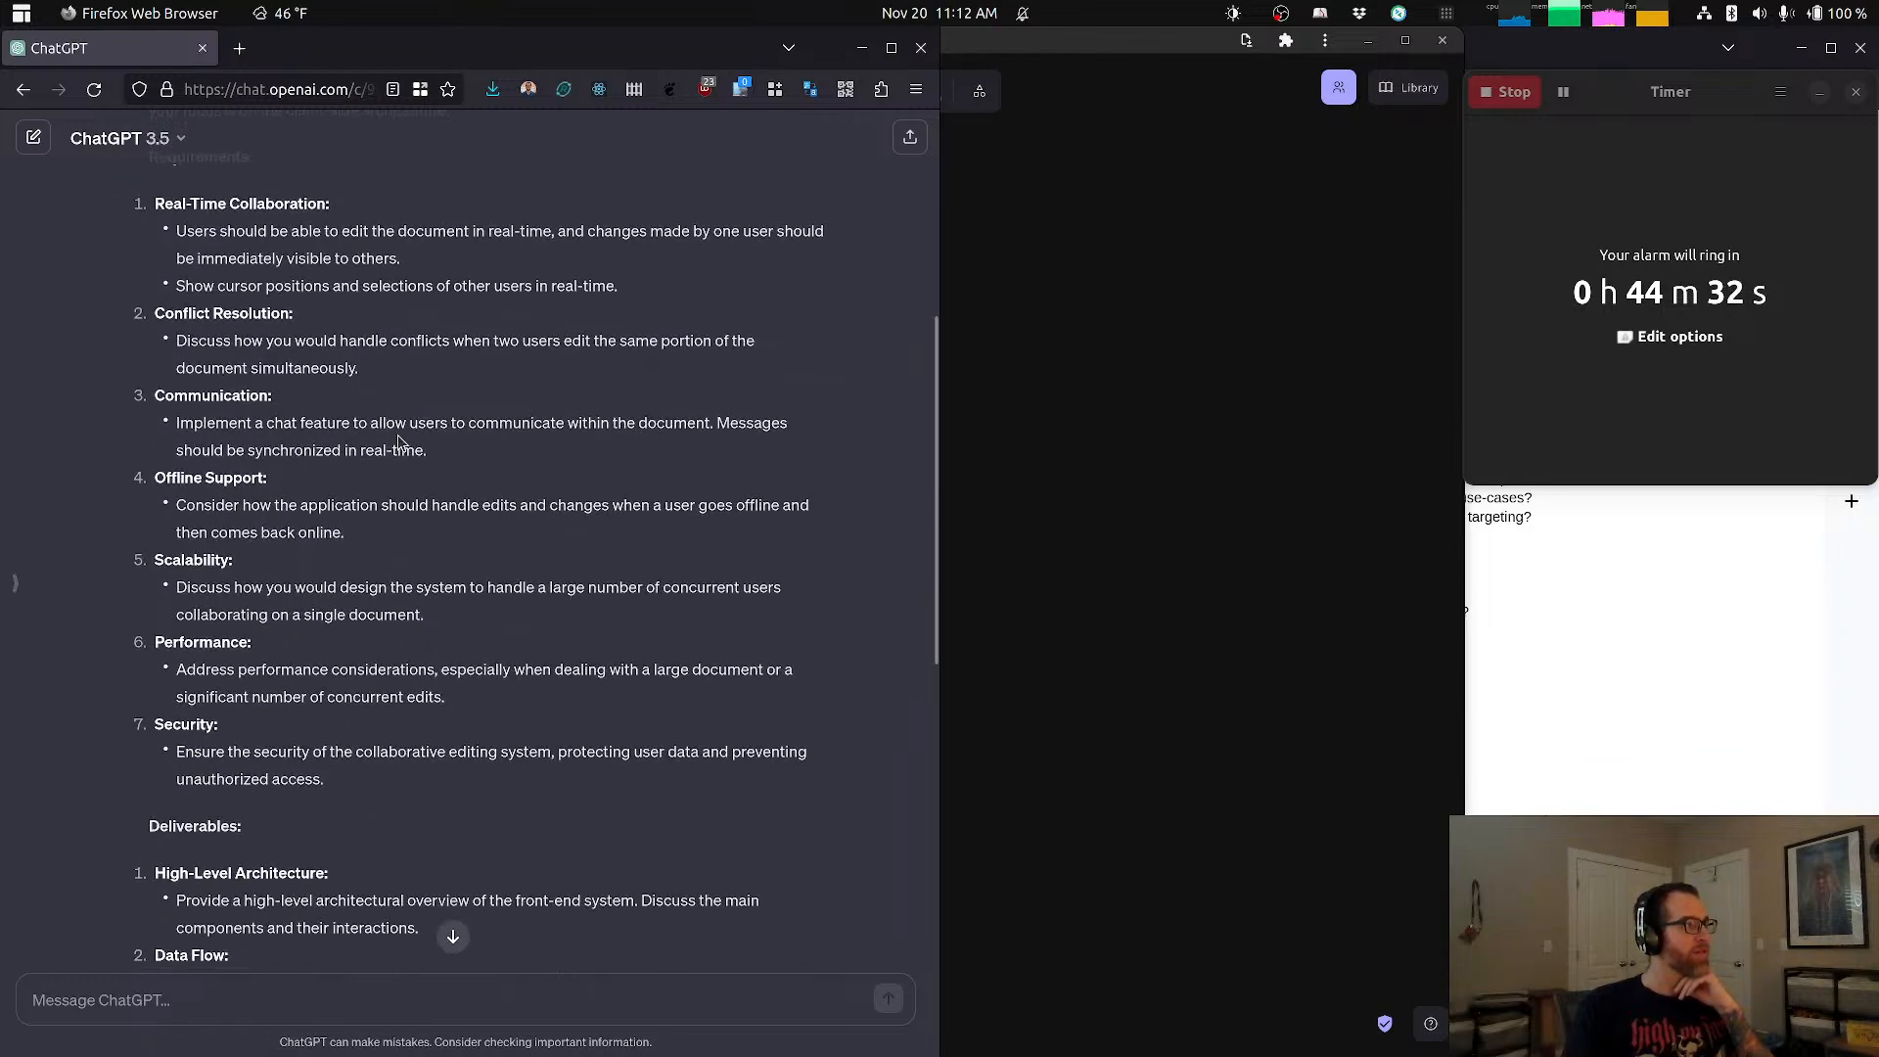
scroll(401, 444, "up", 2)
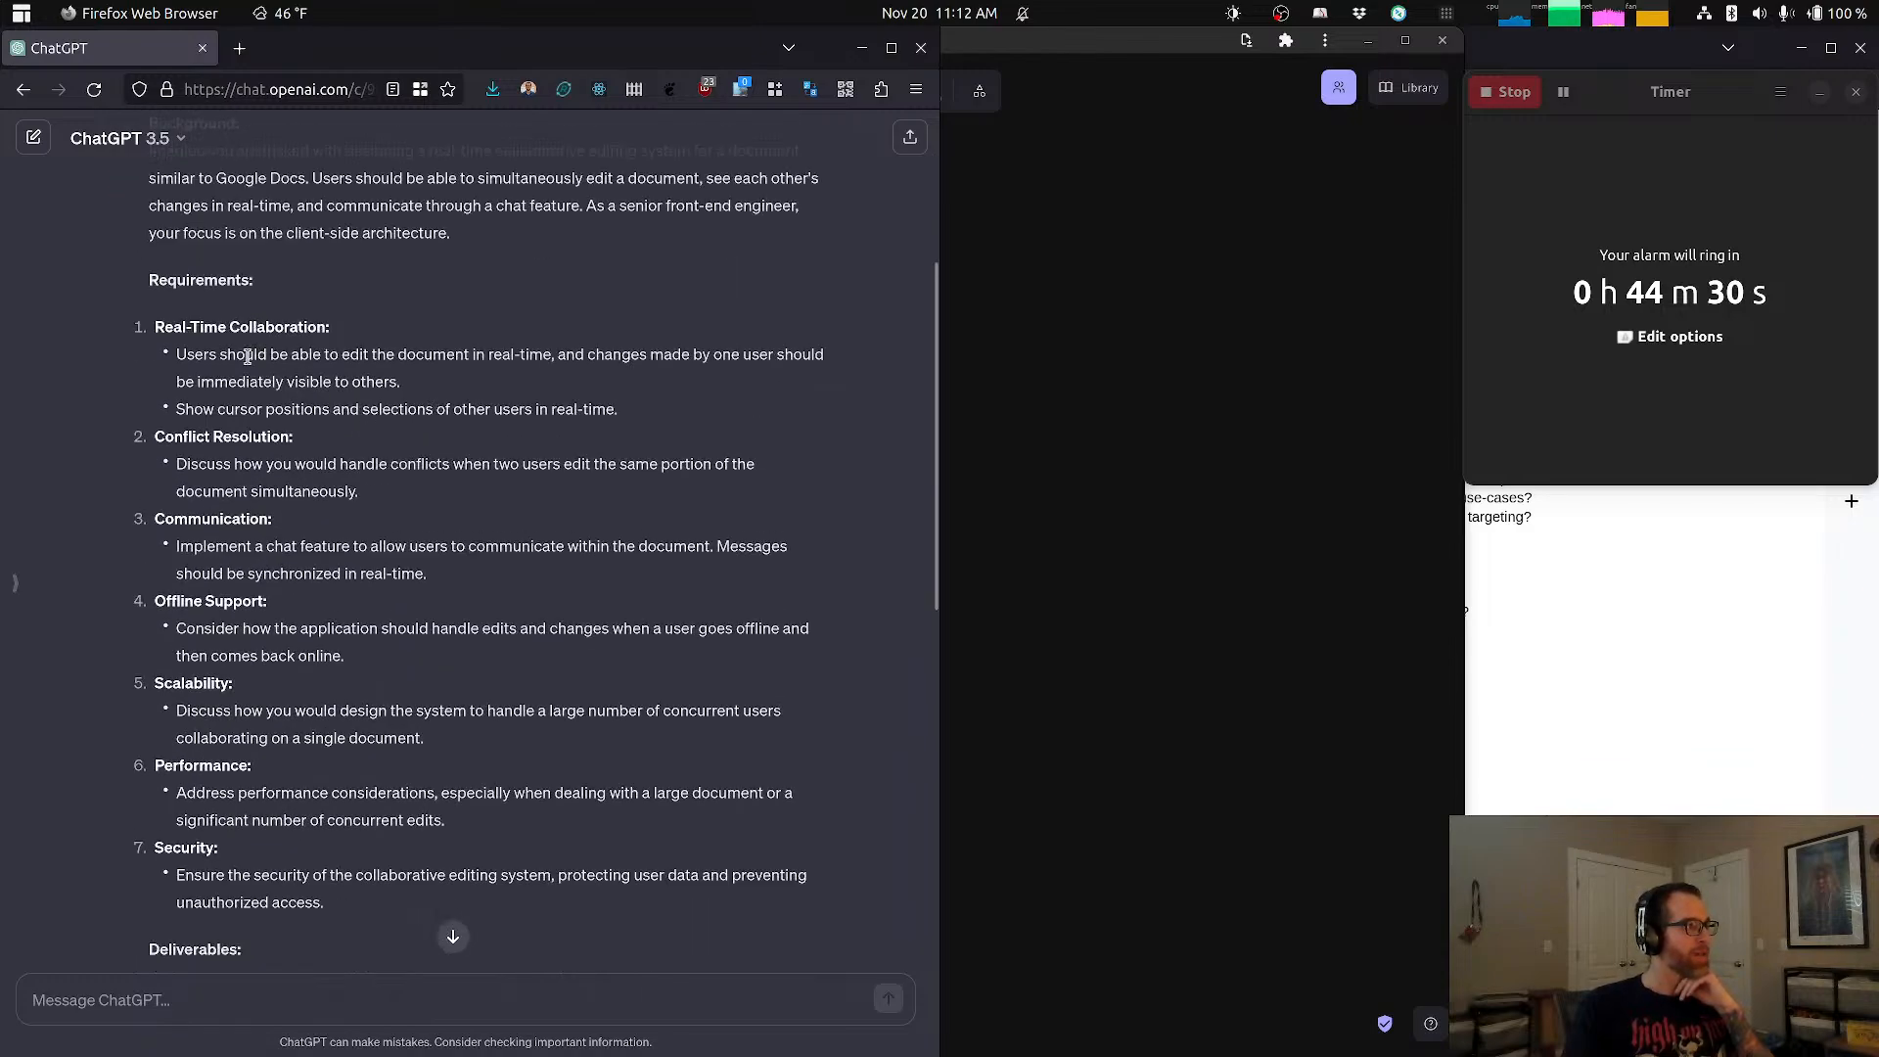
left_click_drag(246, 354, 383, 354)
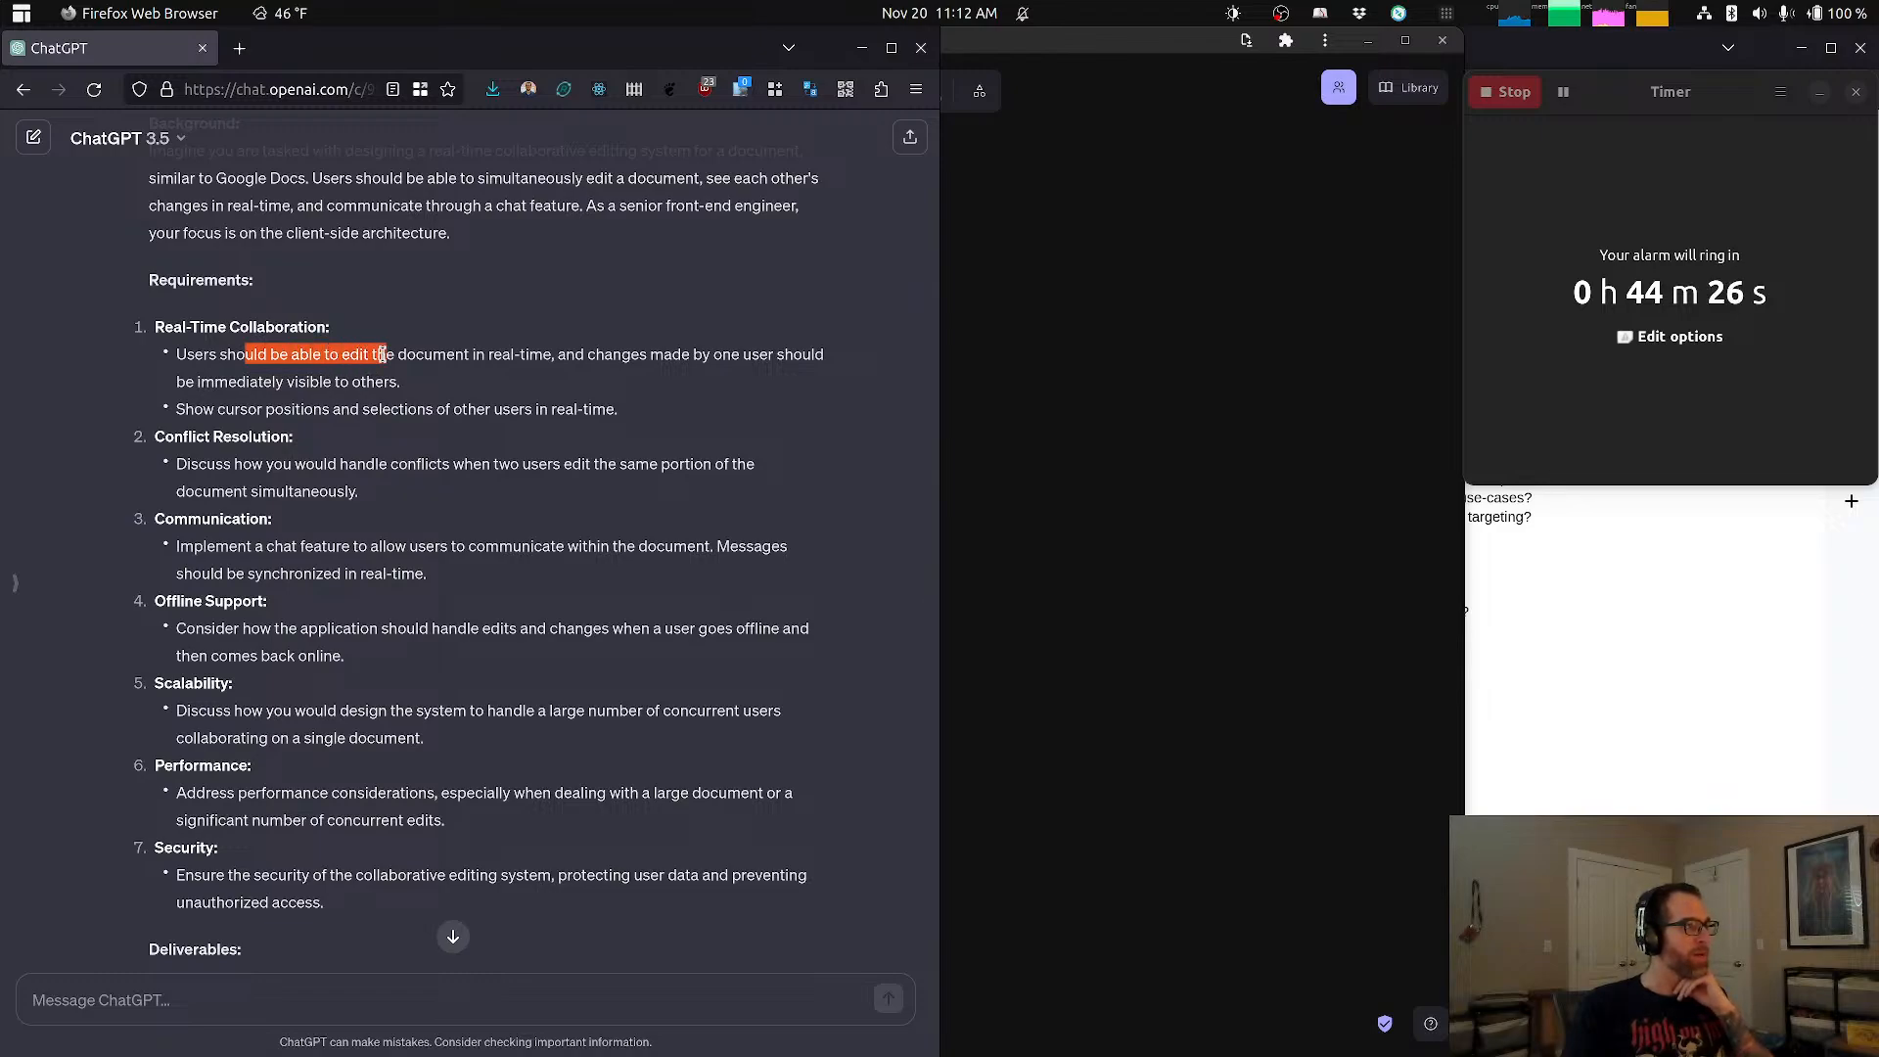
left_click(322, 380)
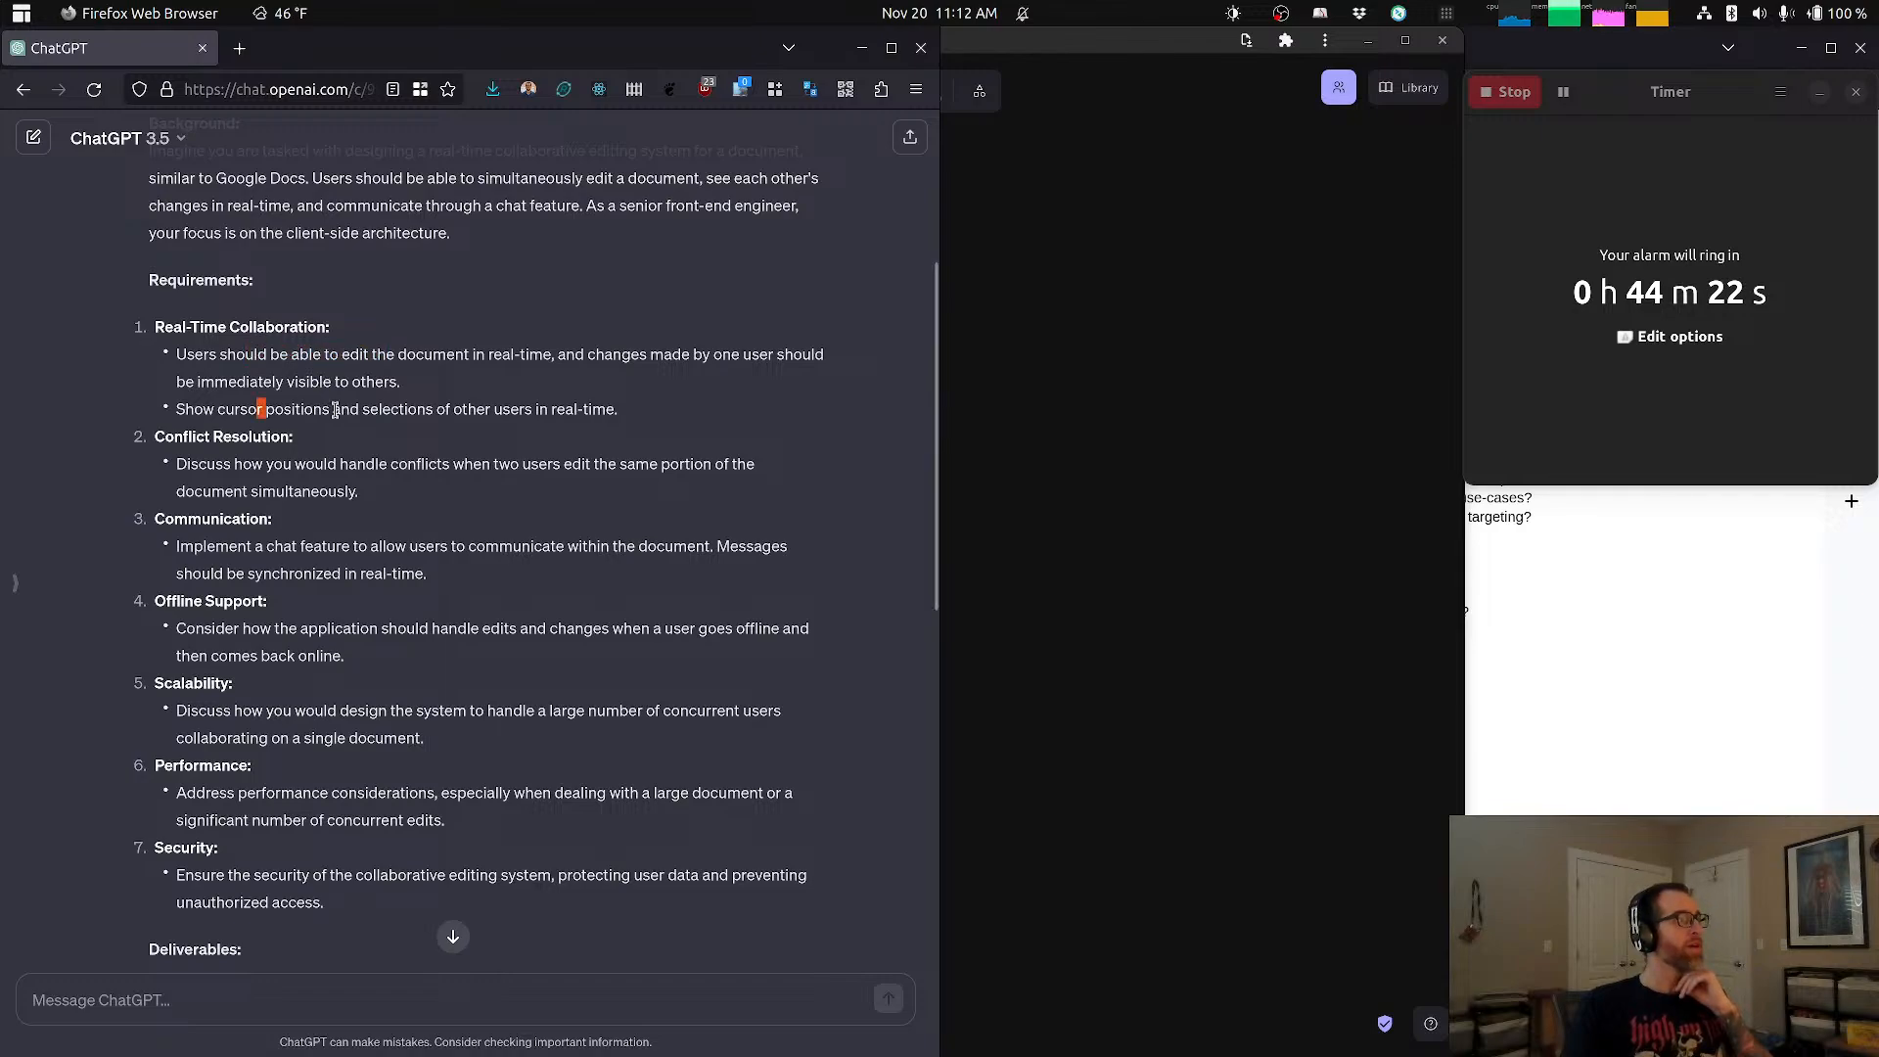
left_click_drag(258, 409, 392, 413)
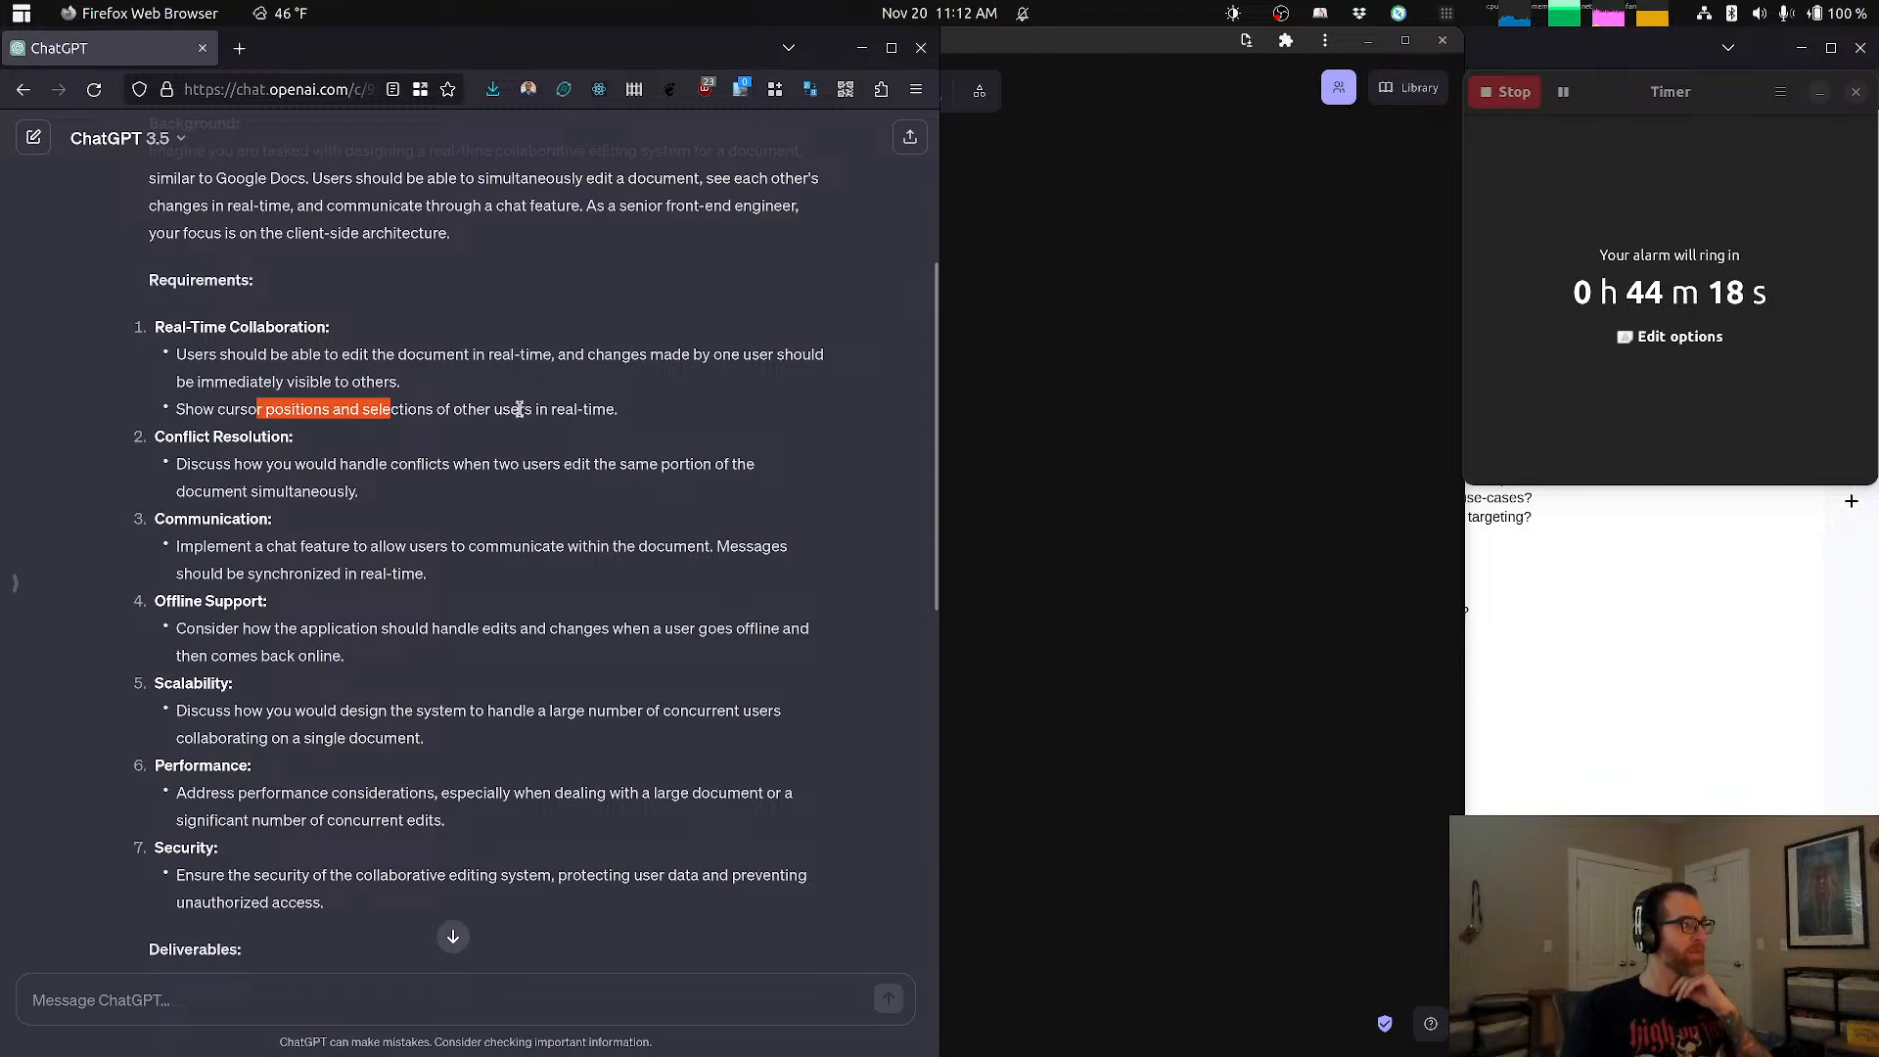
scroll(519, 401, "down", 2)
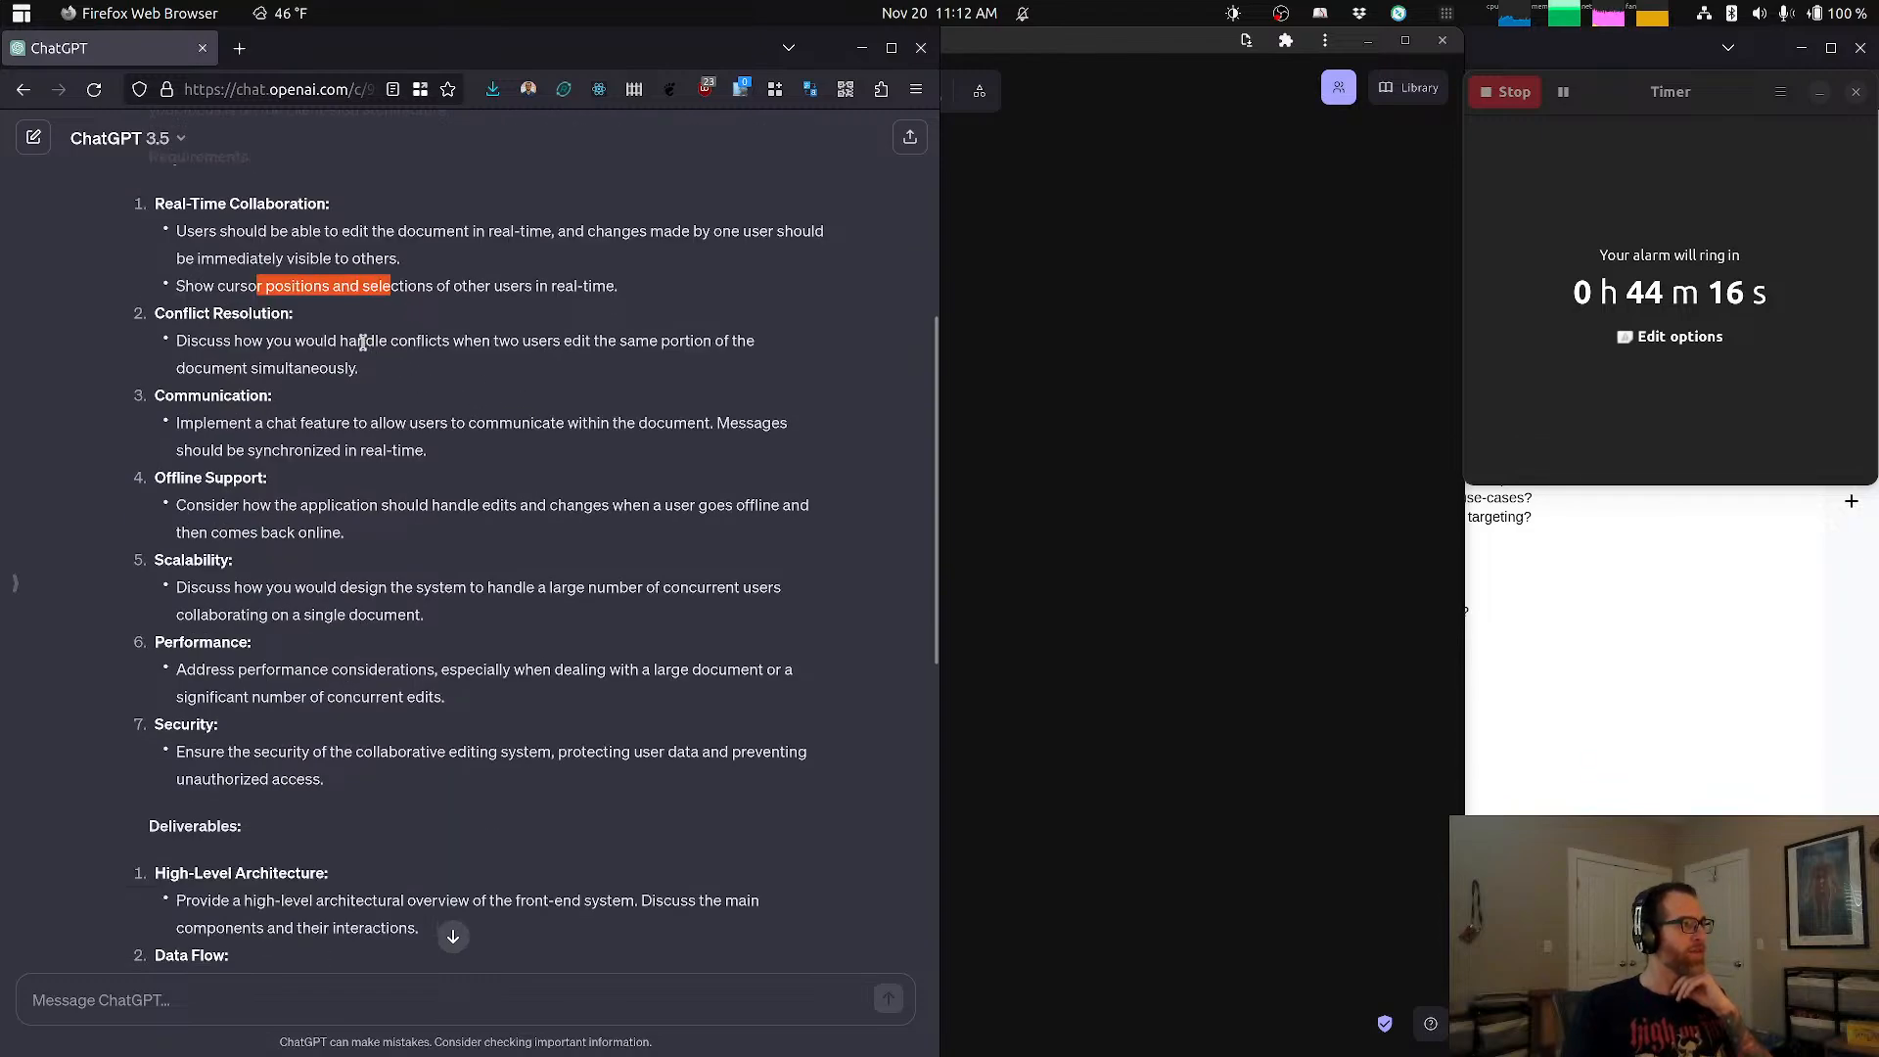
left_click_drag(263, 341, 284, 450)
left_click(225, 421)
left_click(337, 443)
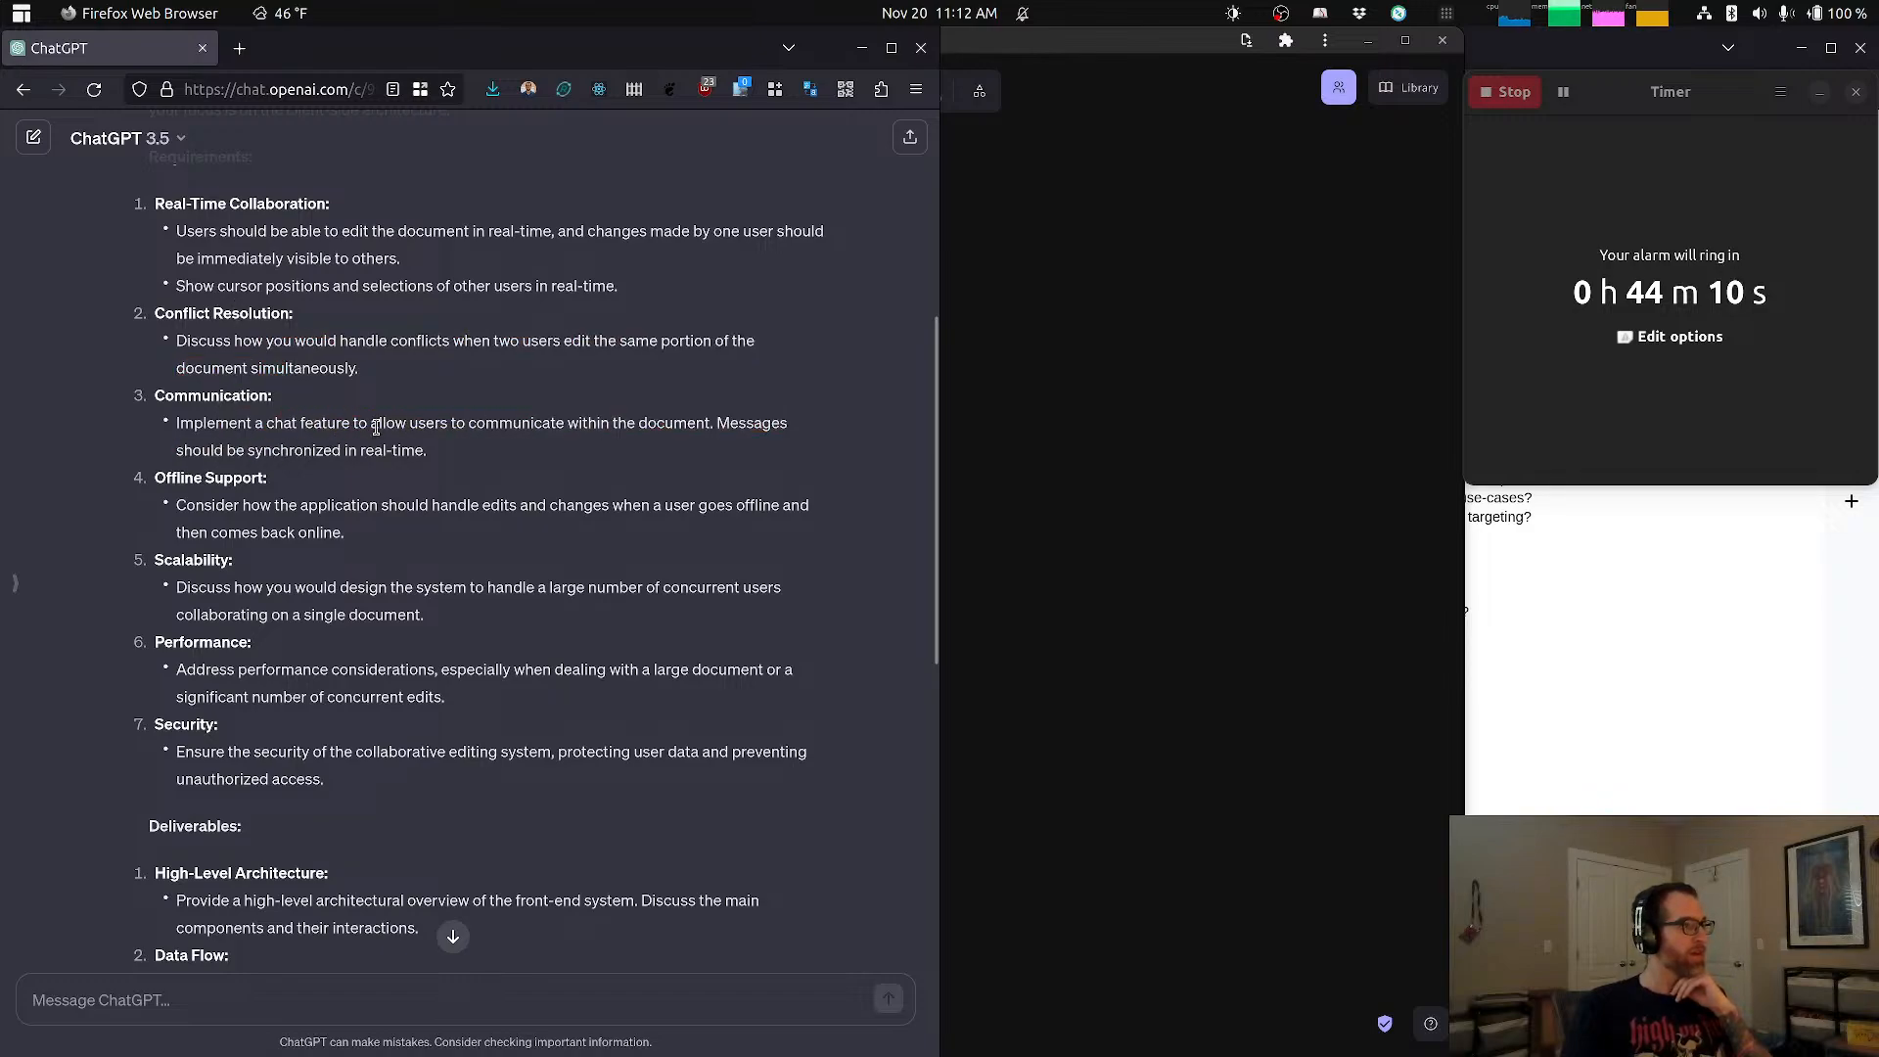
Step: Read the prompt's remaining requirements on offline support, scalability, performance and security
scroll(375, 427, "down", 4)
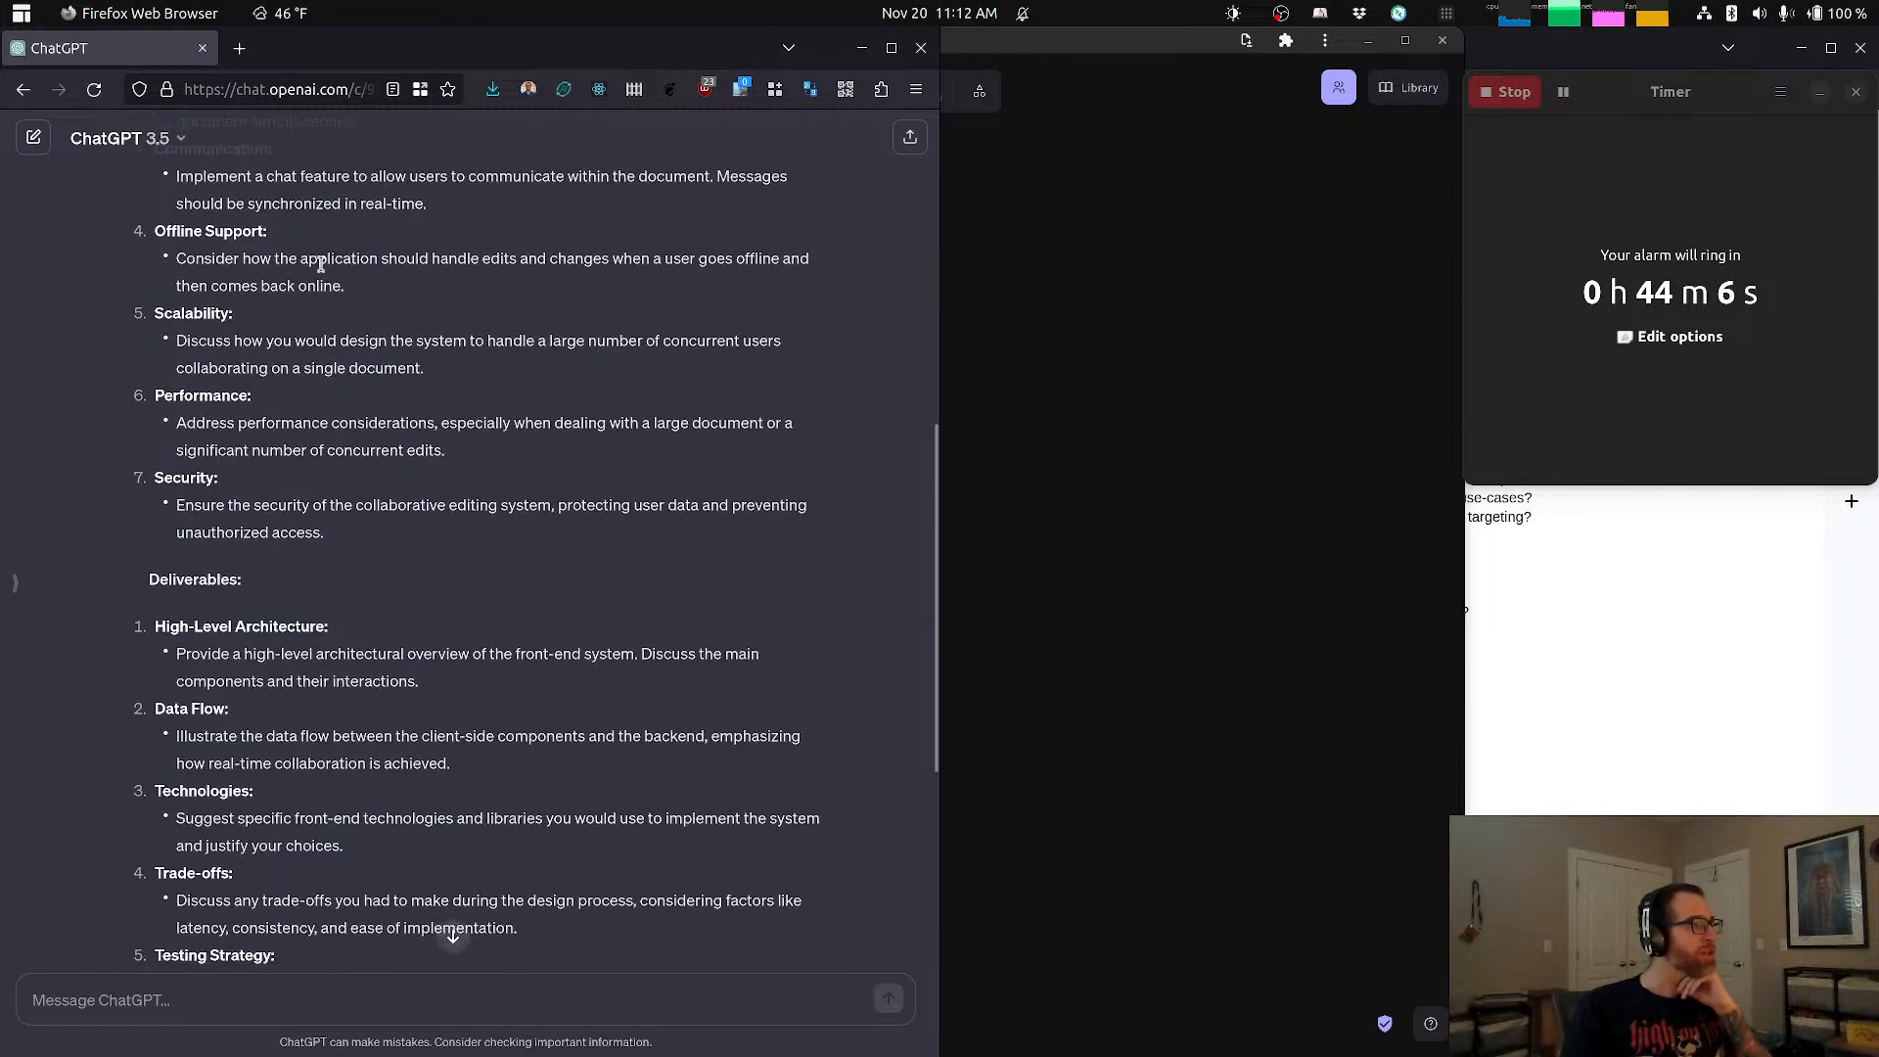
left_click_drag(225, 341, 348, 359)
left_click(349, 359)
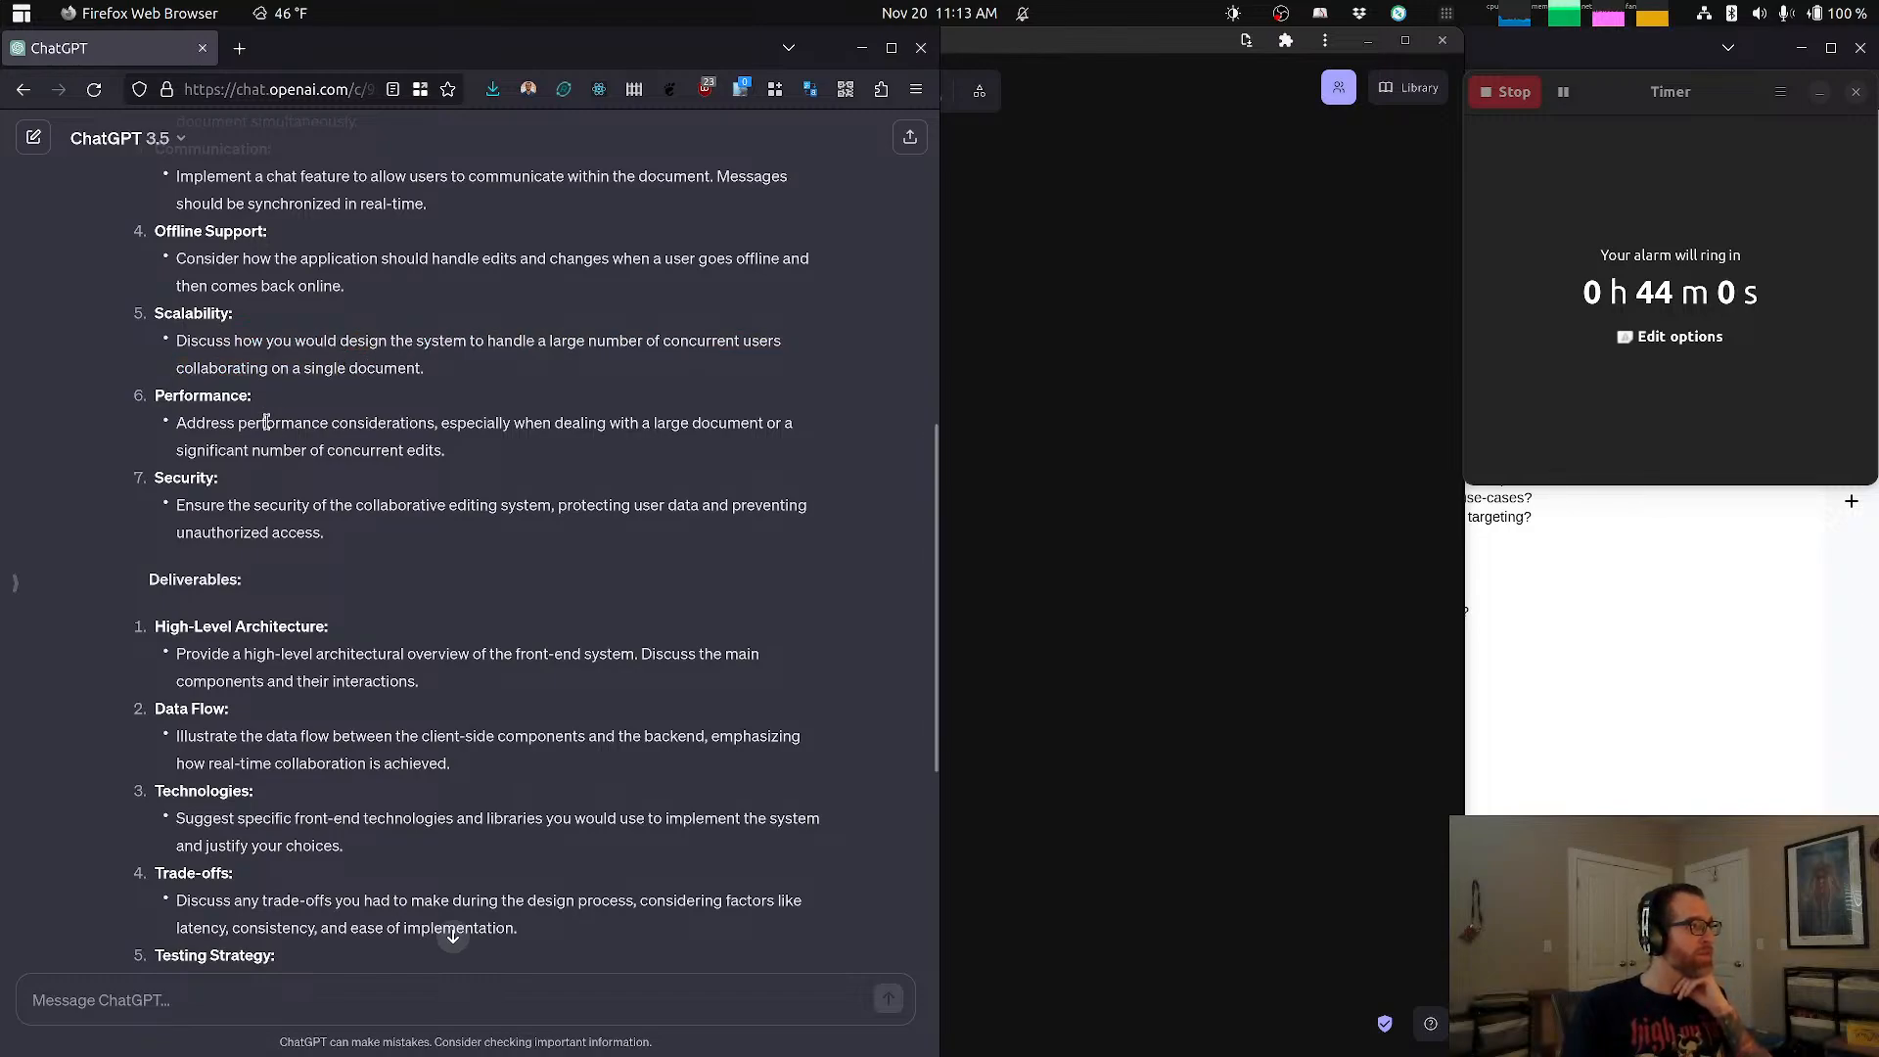
left_click_drag(256, 423, 403, 428)
left_click(410, 427)
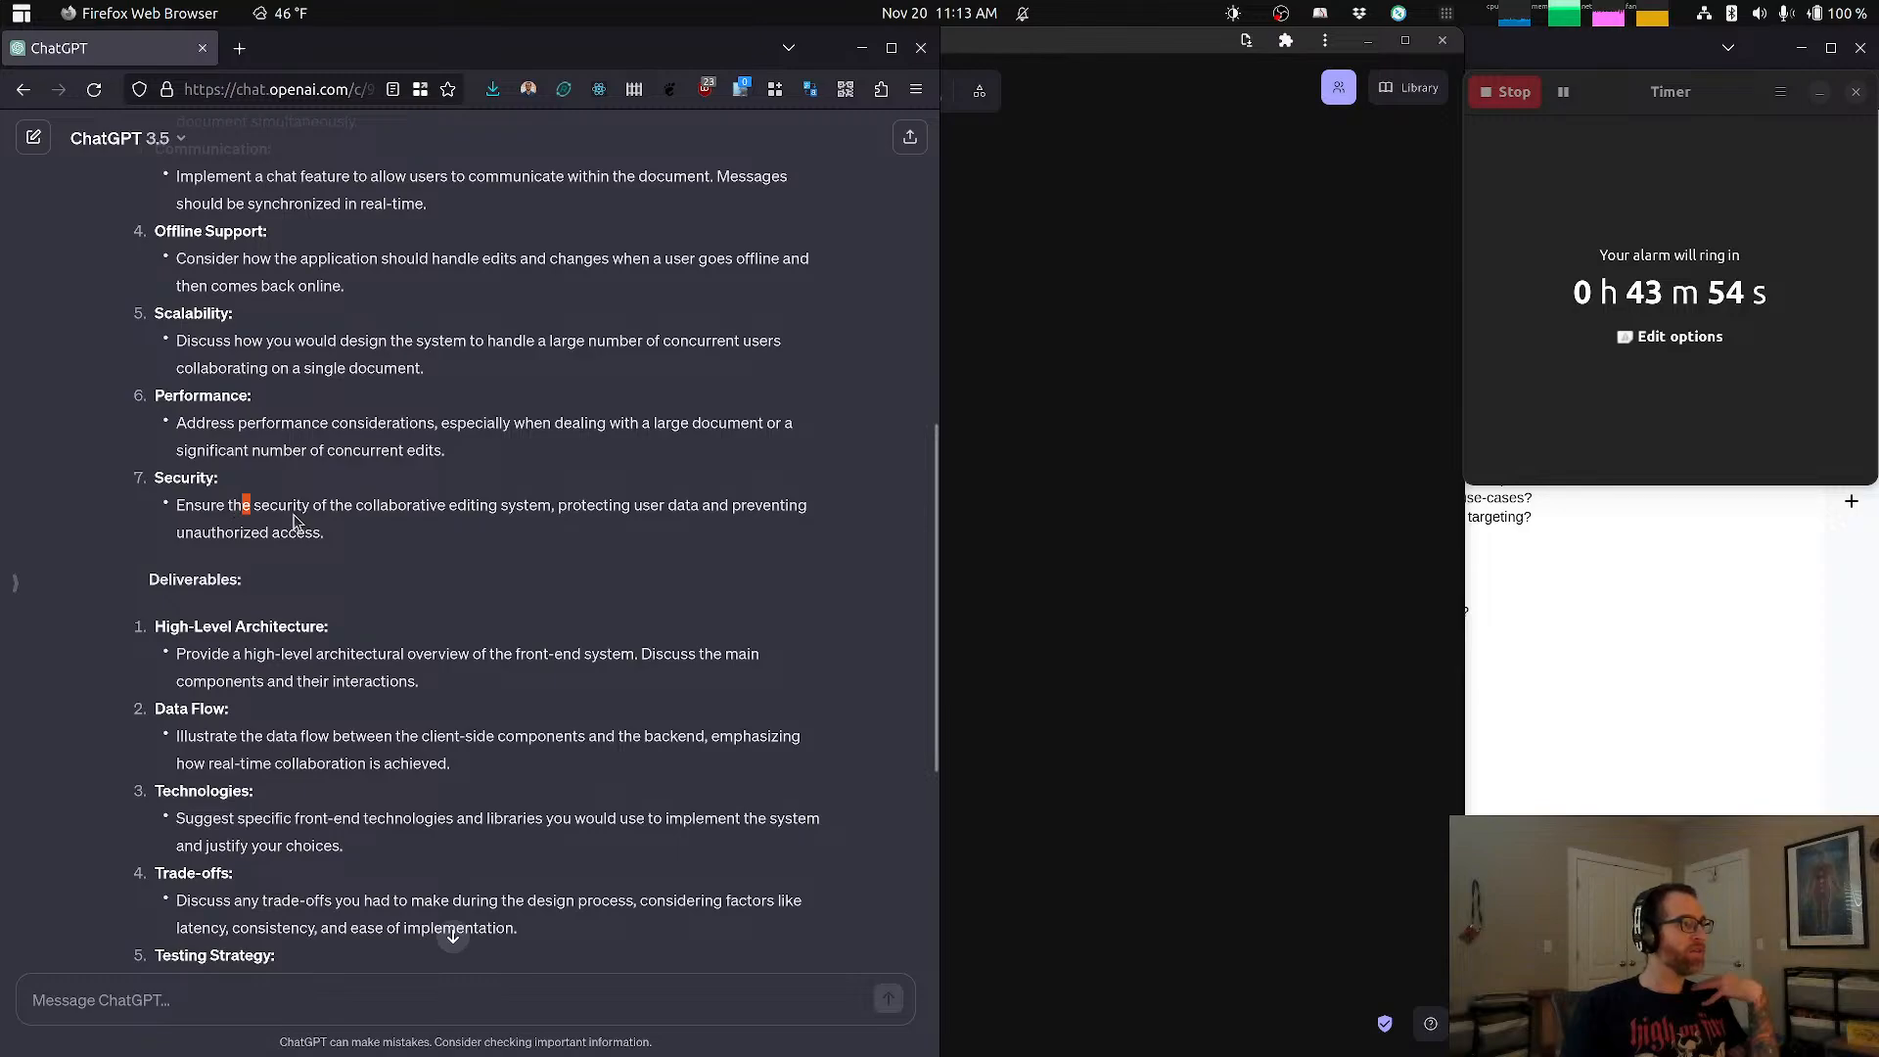
left_click_drag(243, 505, 306, 525)
left_click(410, 501)
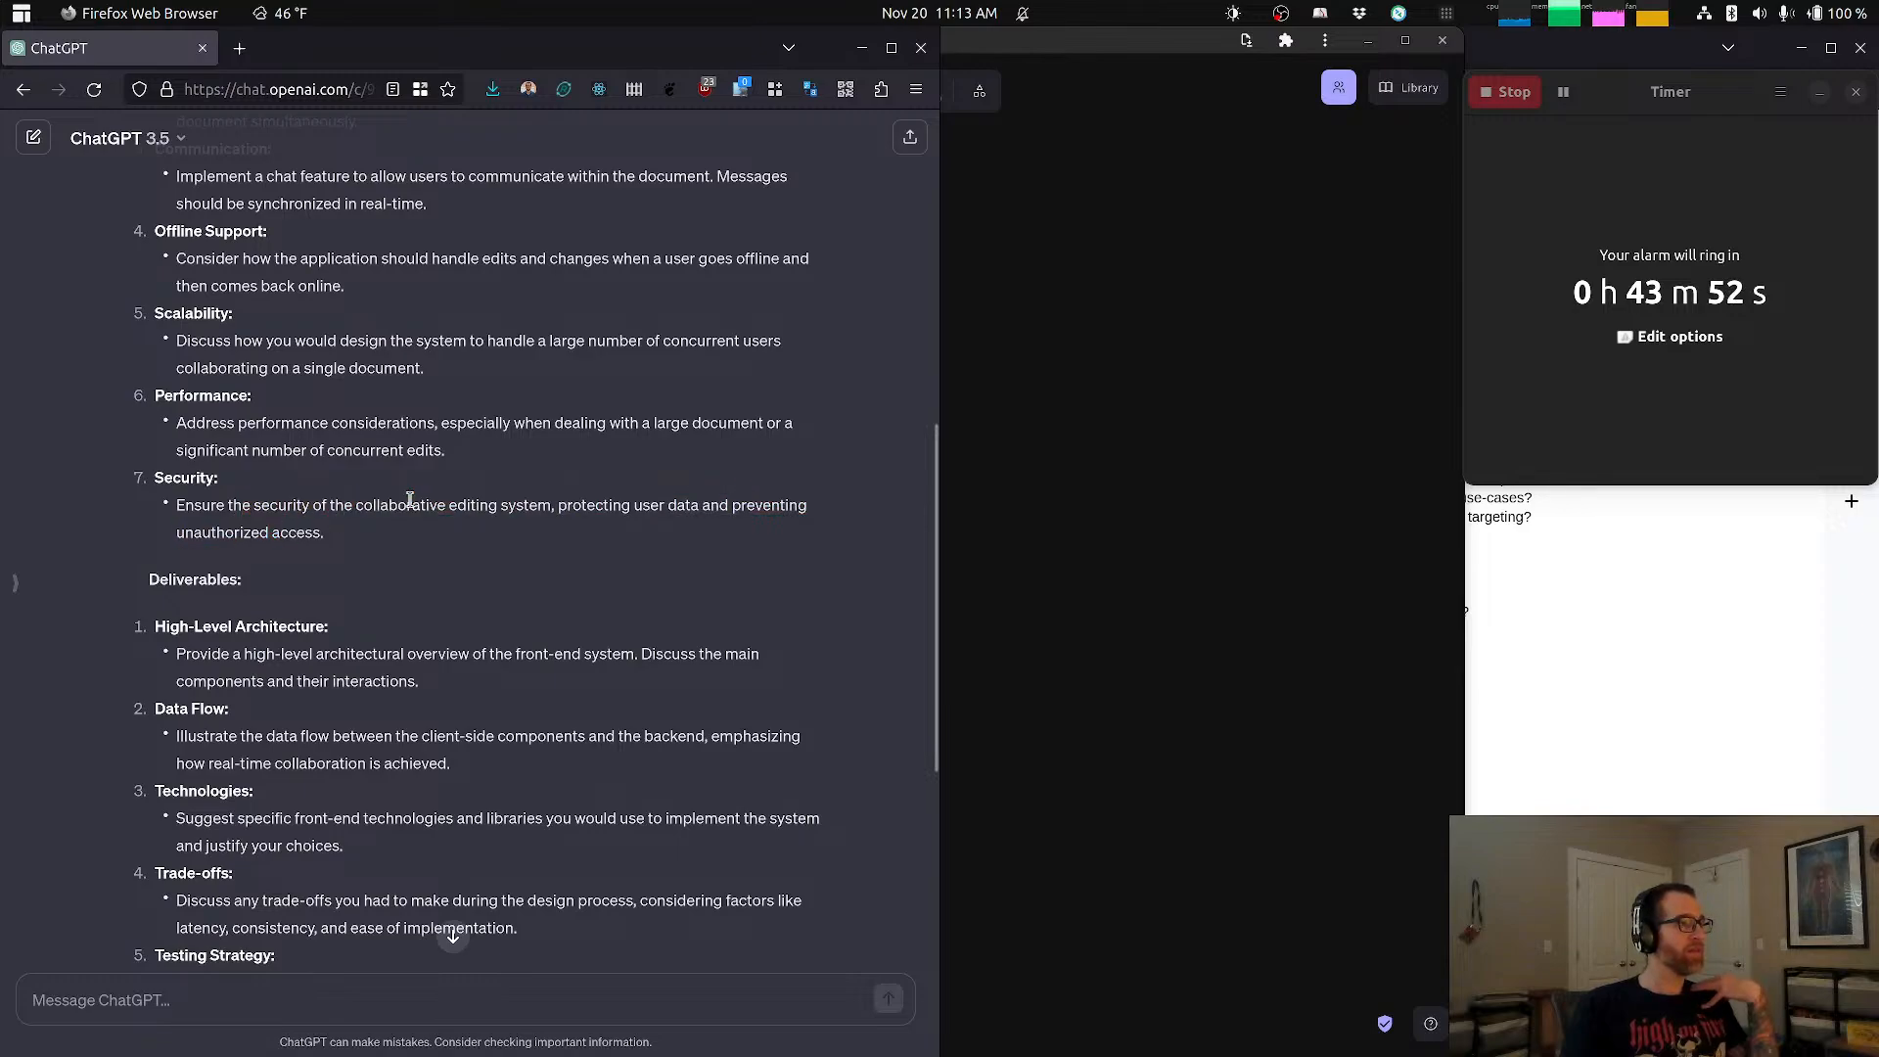
Step: Read the prompt's deliverables, from high-level architecture and data flow through testing strategy and future considerations
scroll(410, 500, "down", 3)
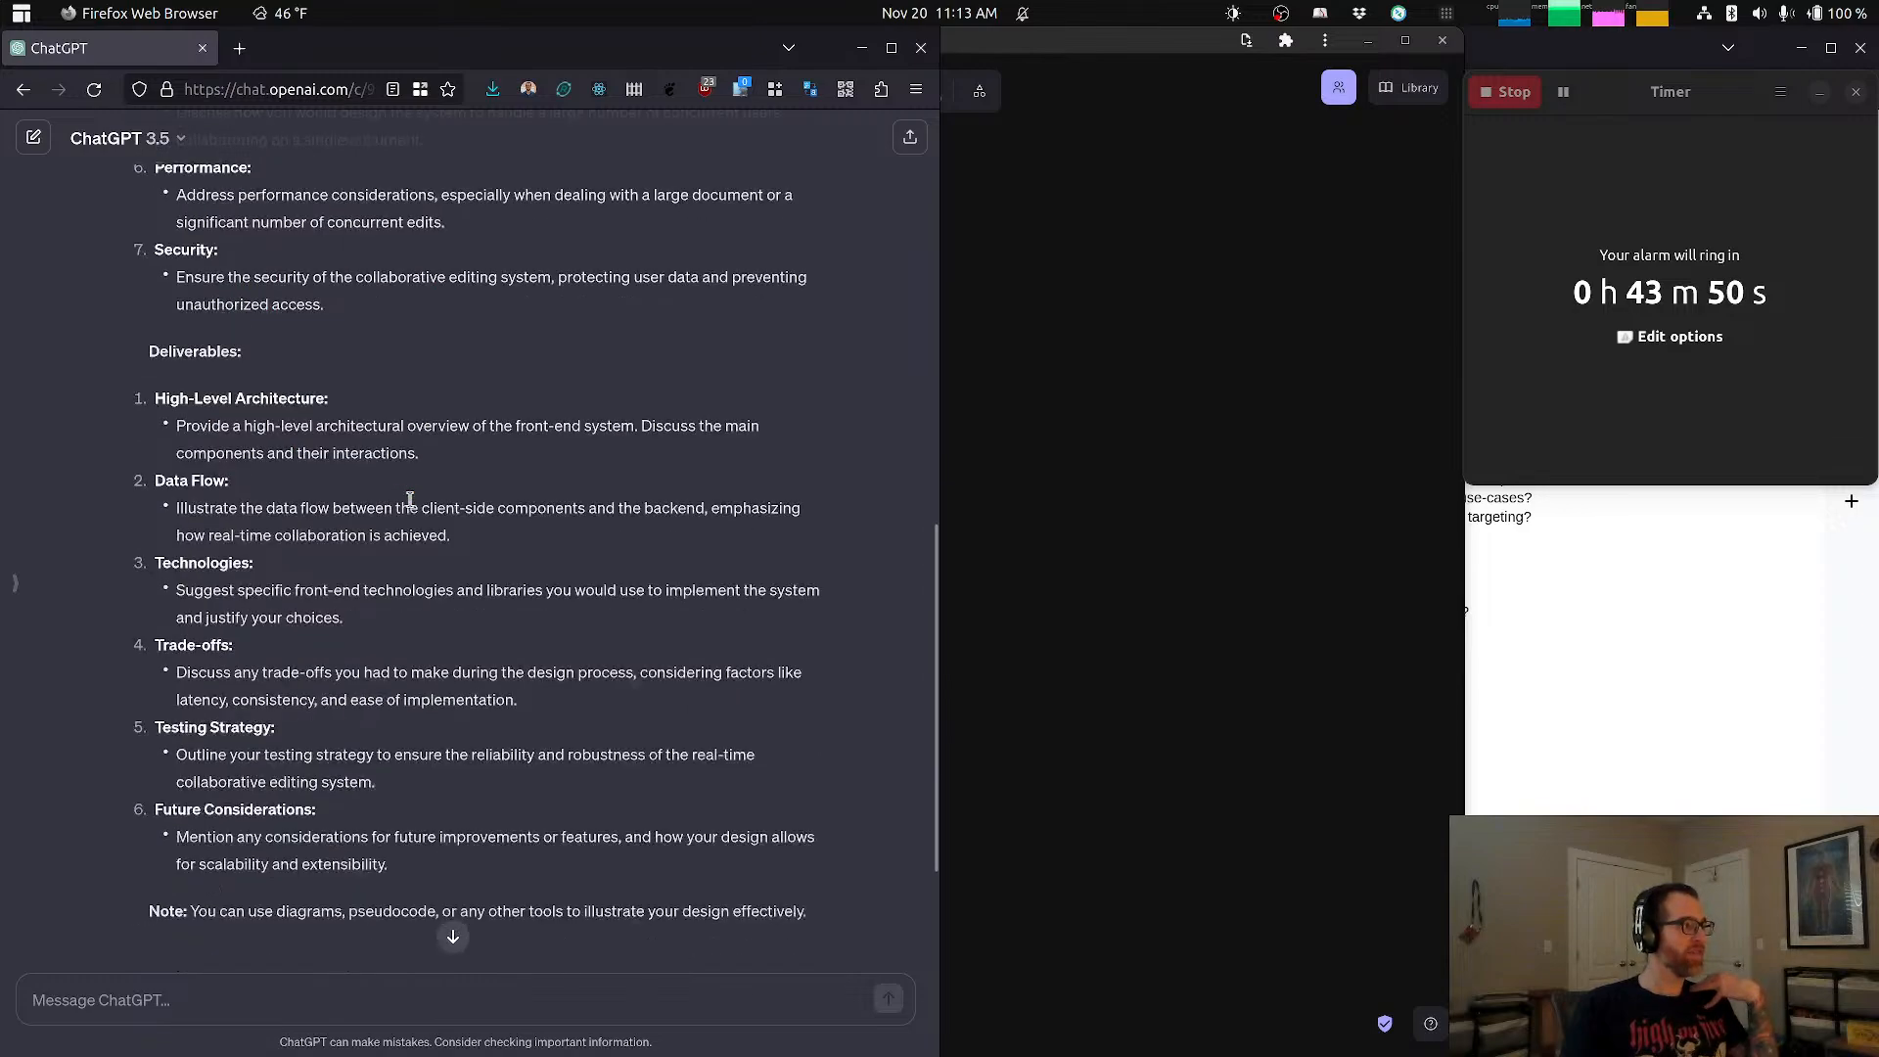
left_click_drag(232, 407, 301, 423)
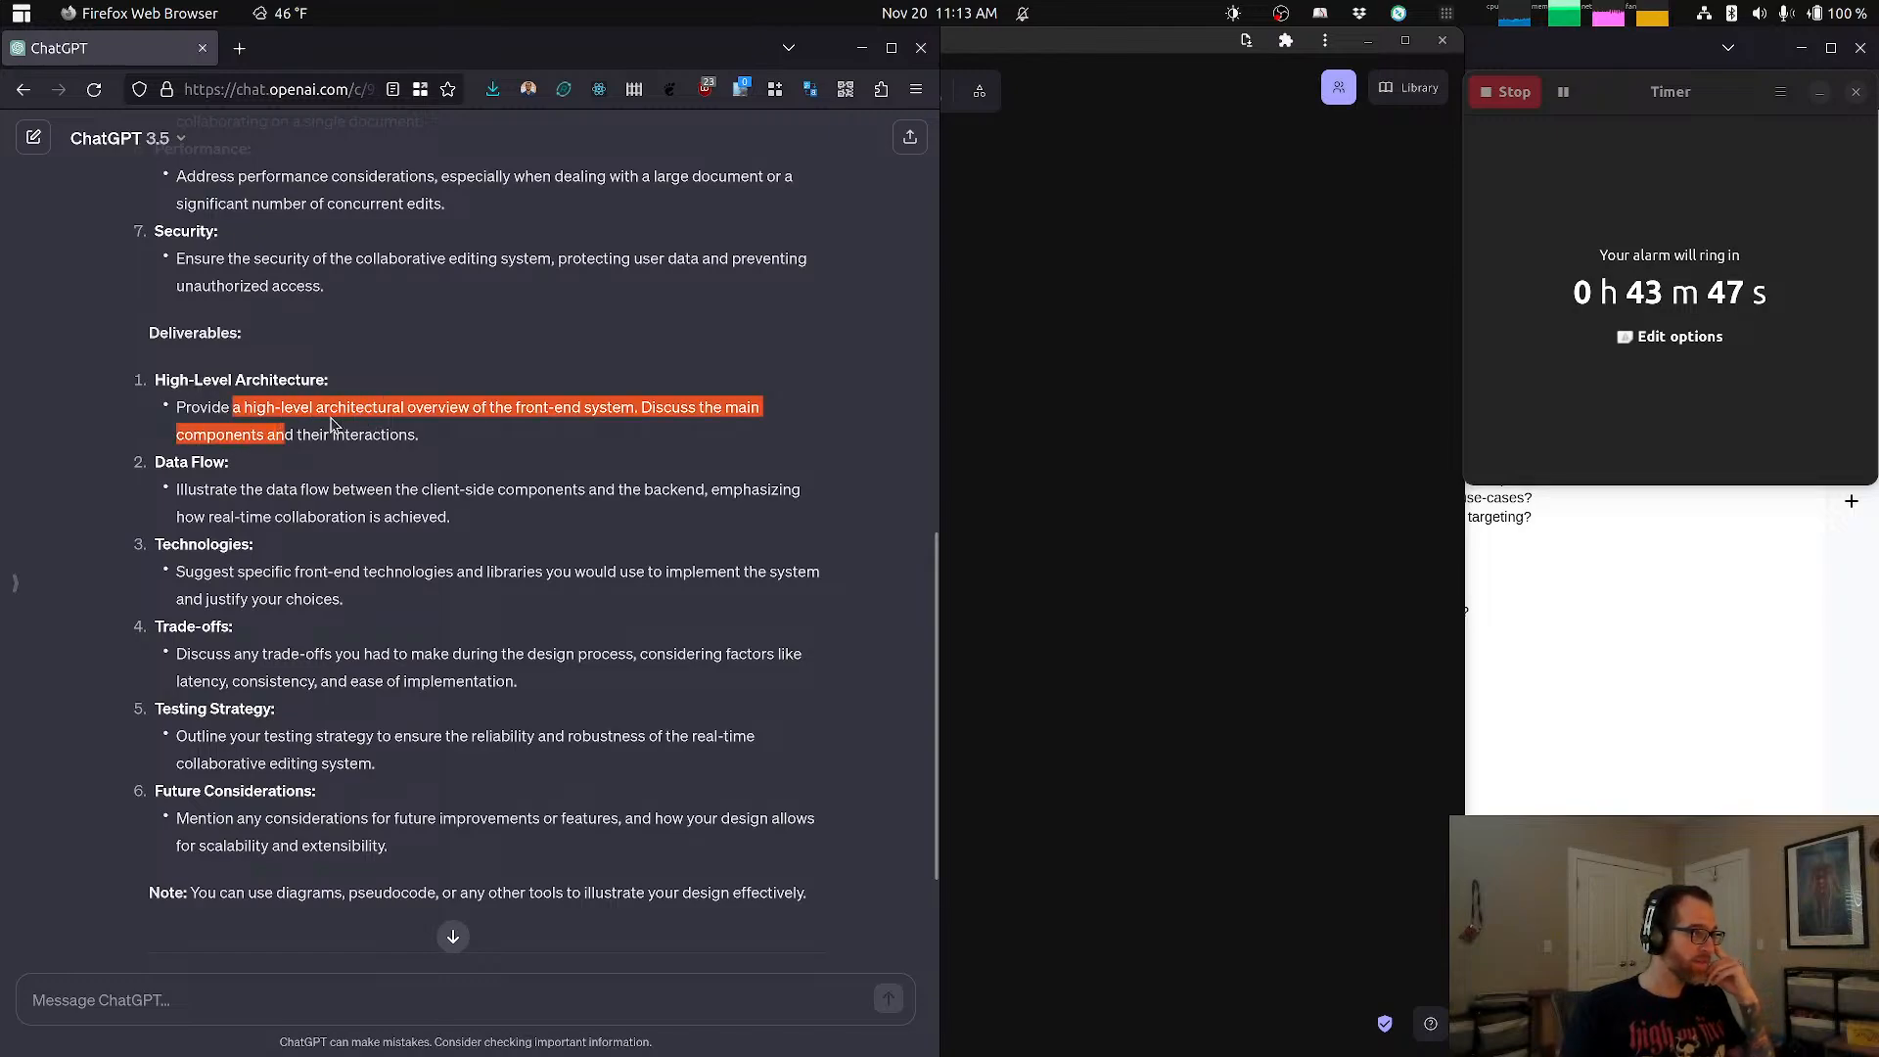
left_click_drag(215, 490, 331, 489)
left_click(334, 489)
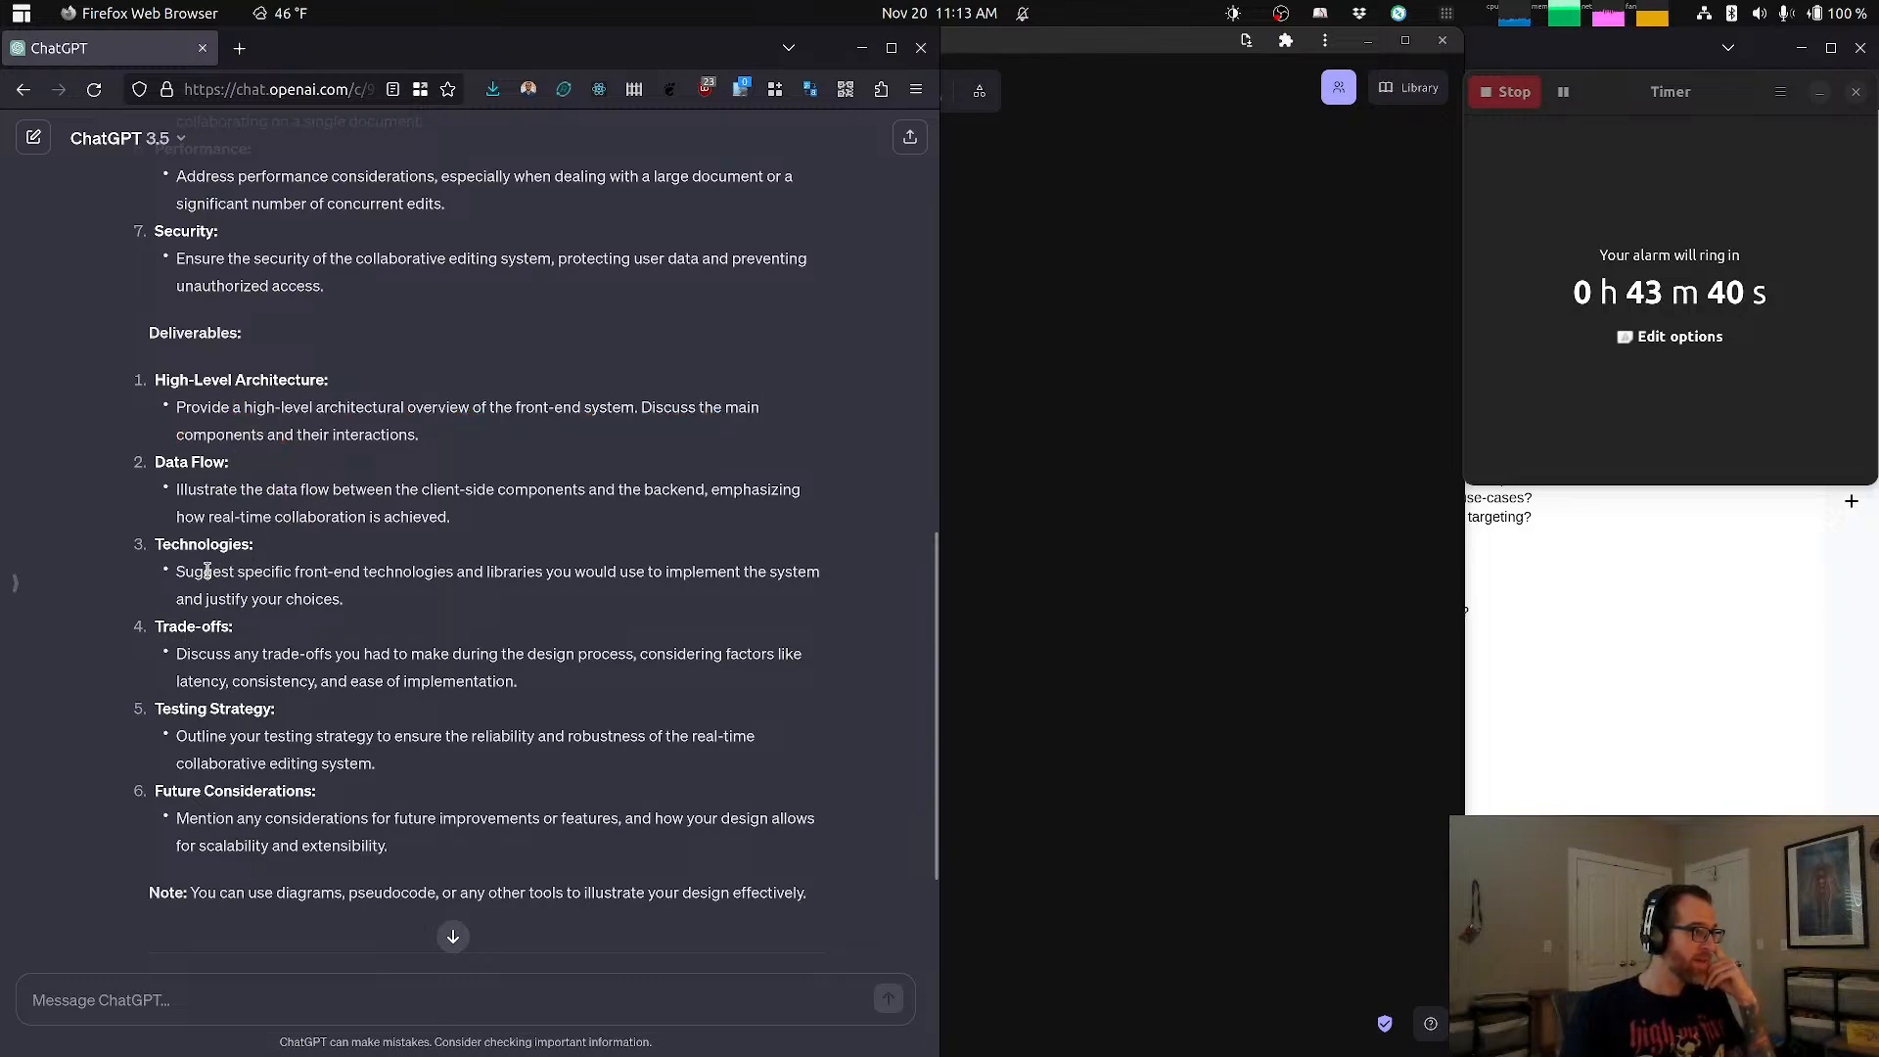
left_click_drag(203, 570, 342, 570)
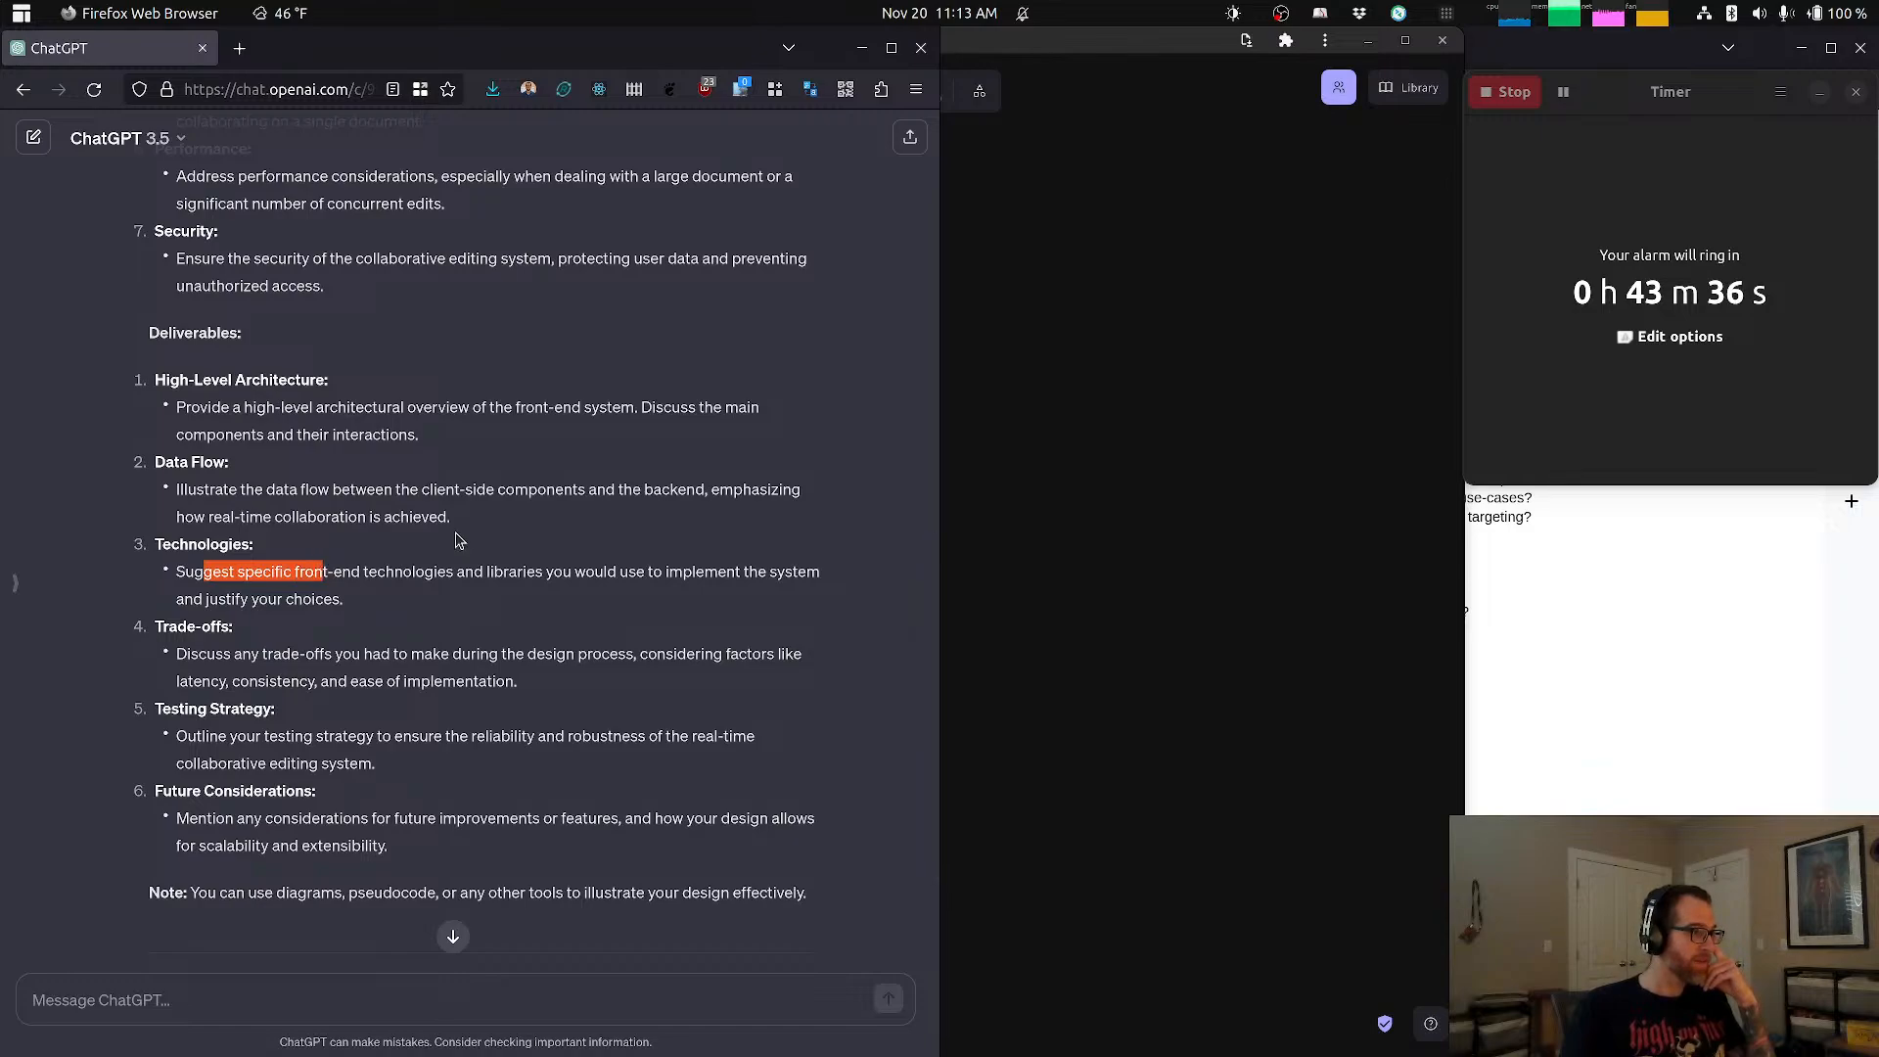
left_click_drag(207, 653, 342, 654)
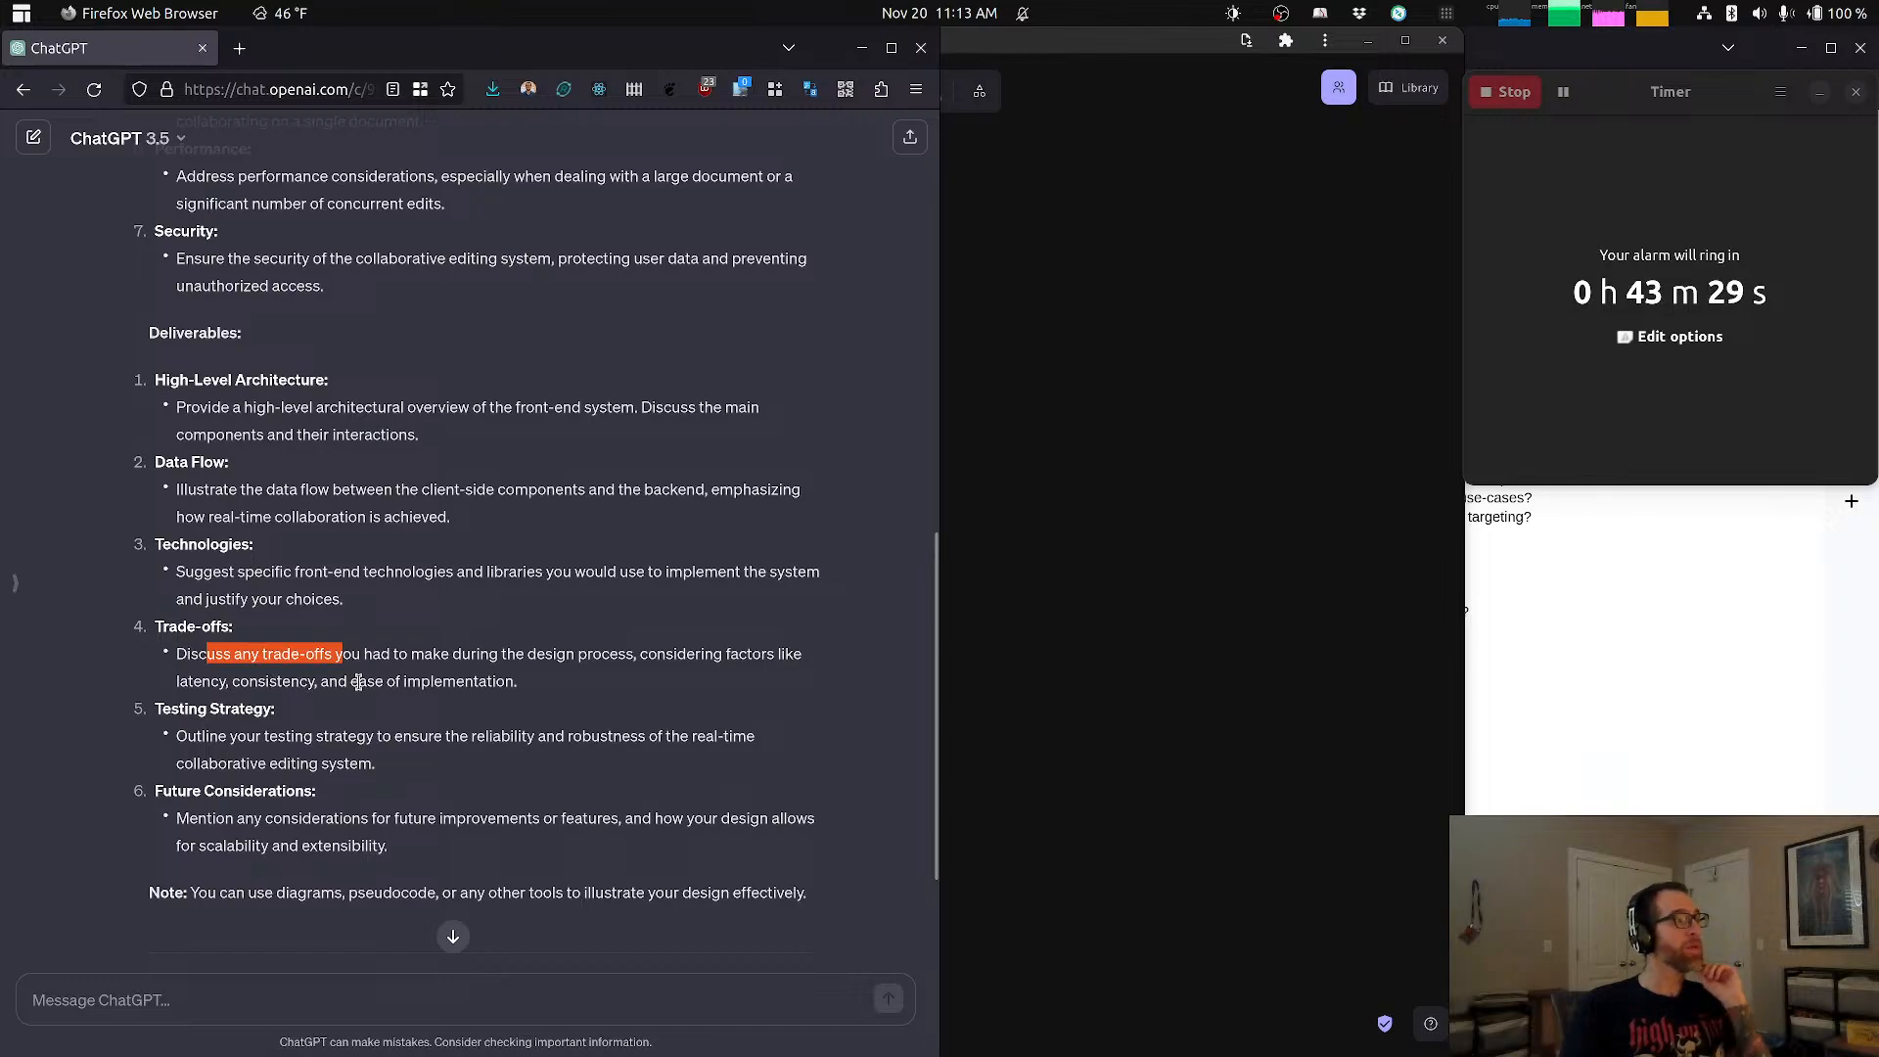
left_click_drag(217, 738, 314, 739)
left_click(337, 739)
scroll(344, 755, "down", 2)
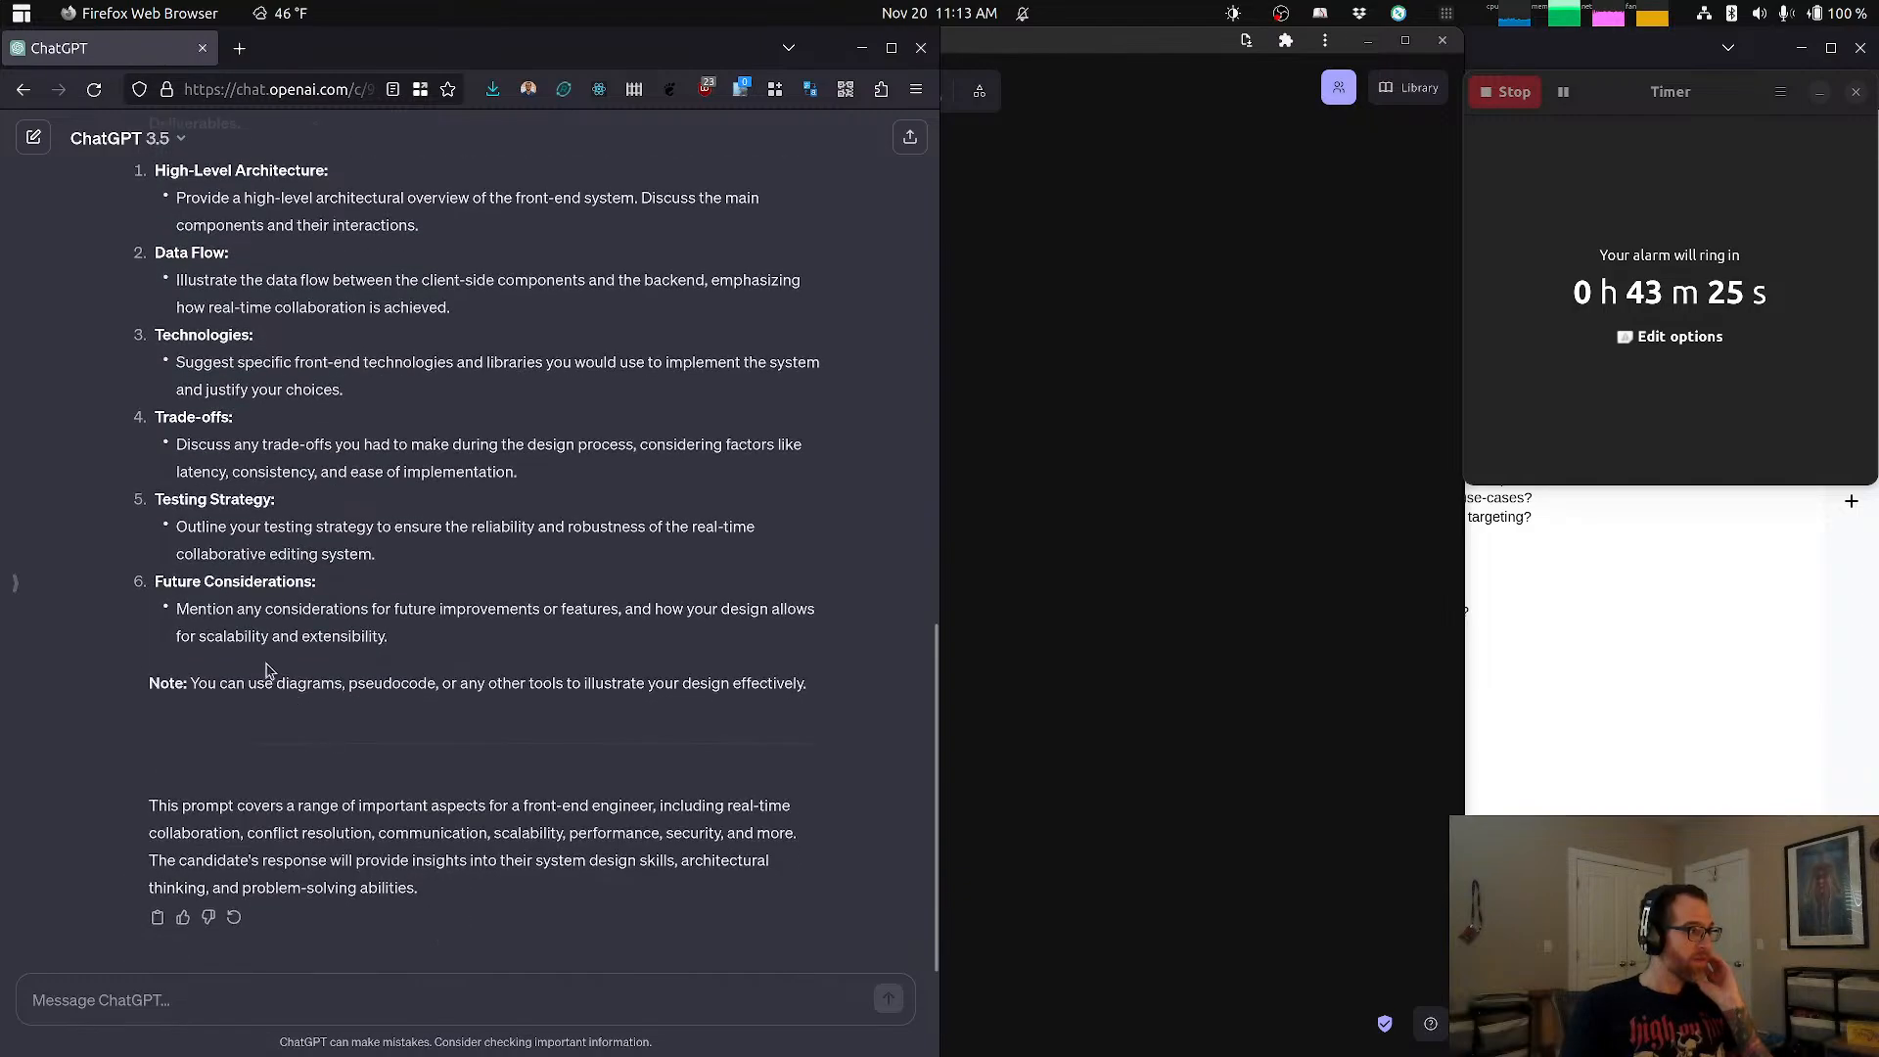
left_click_drag(236, 607, 263, 636)
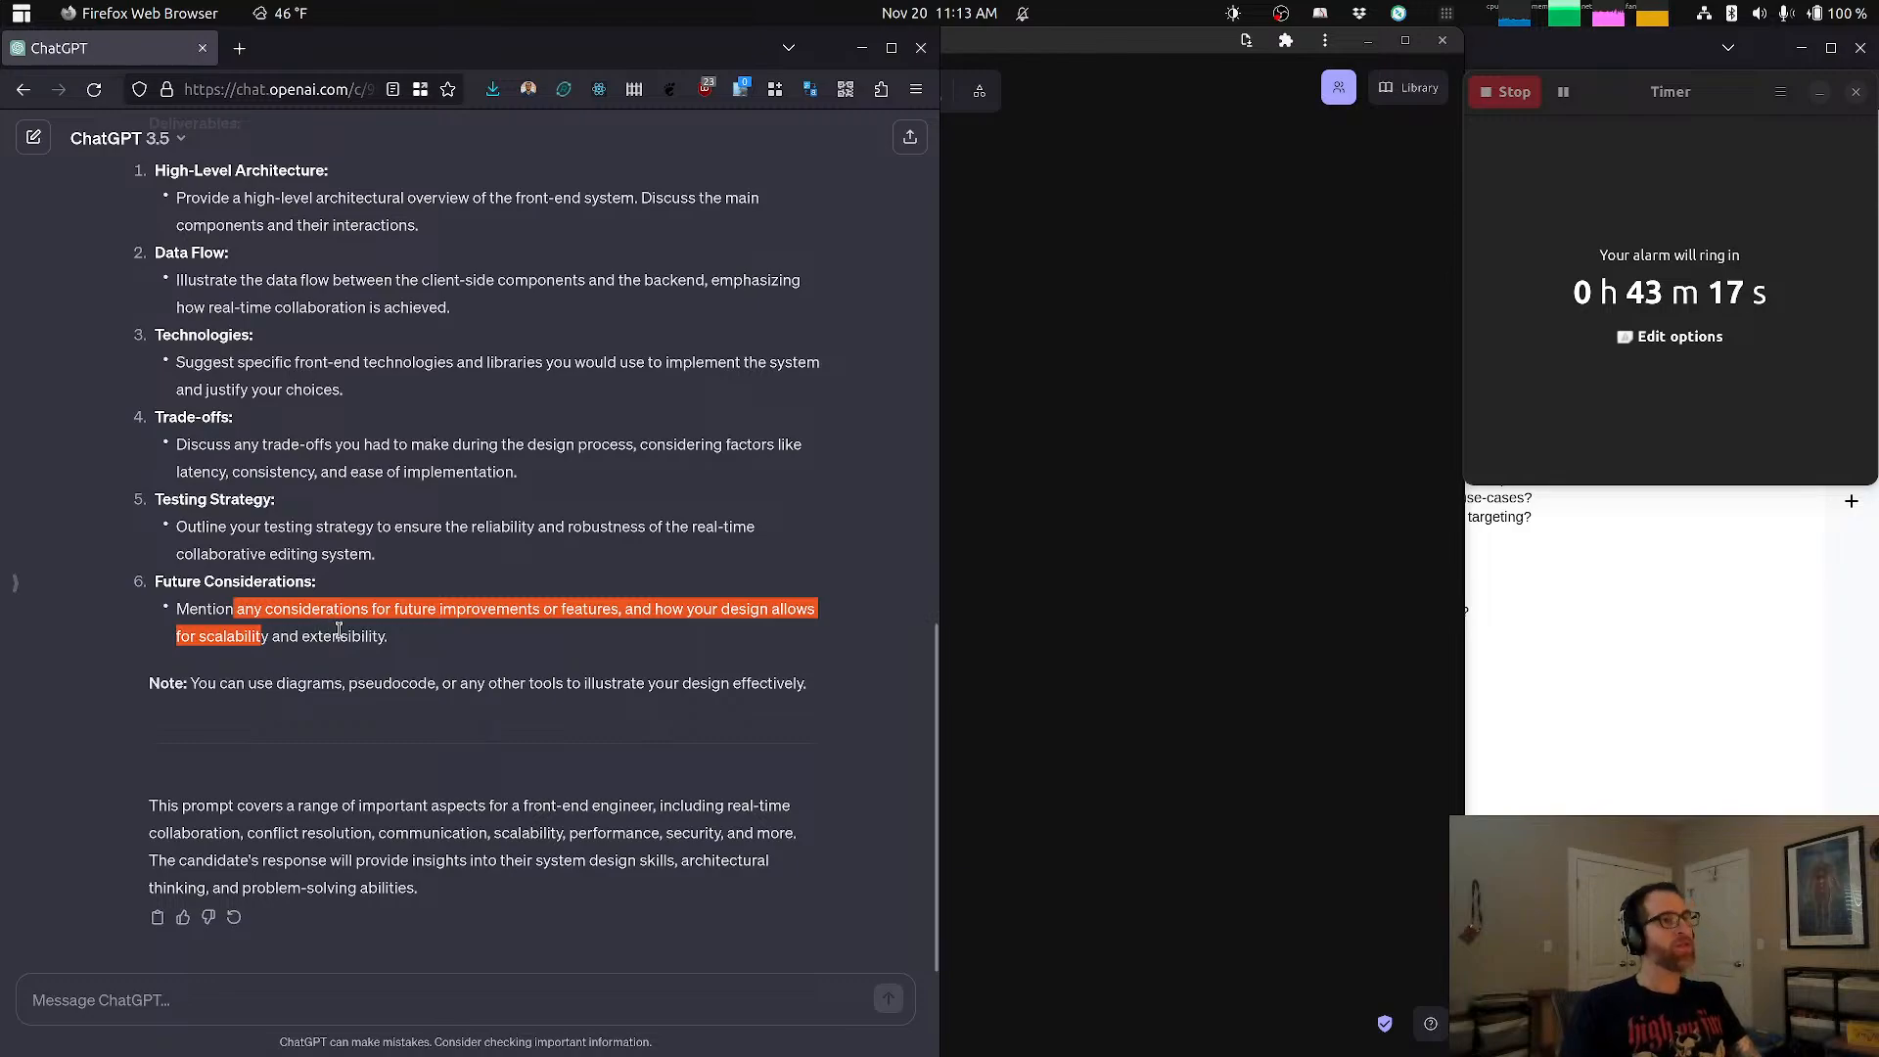
left_click(448, 646)
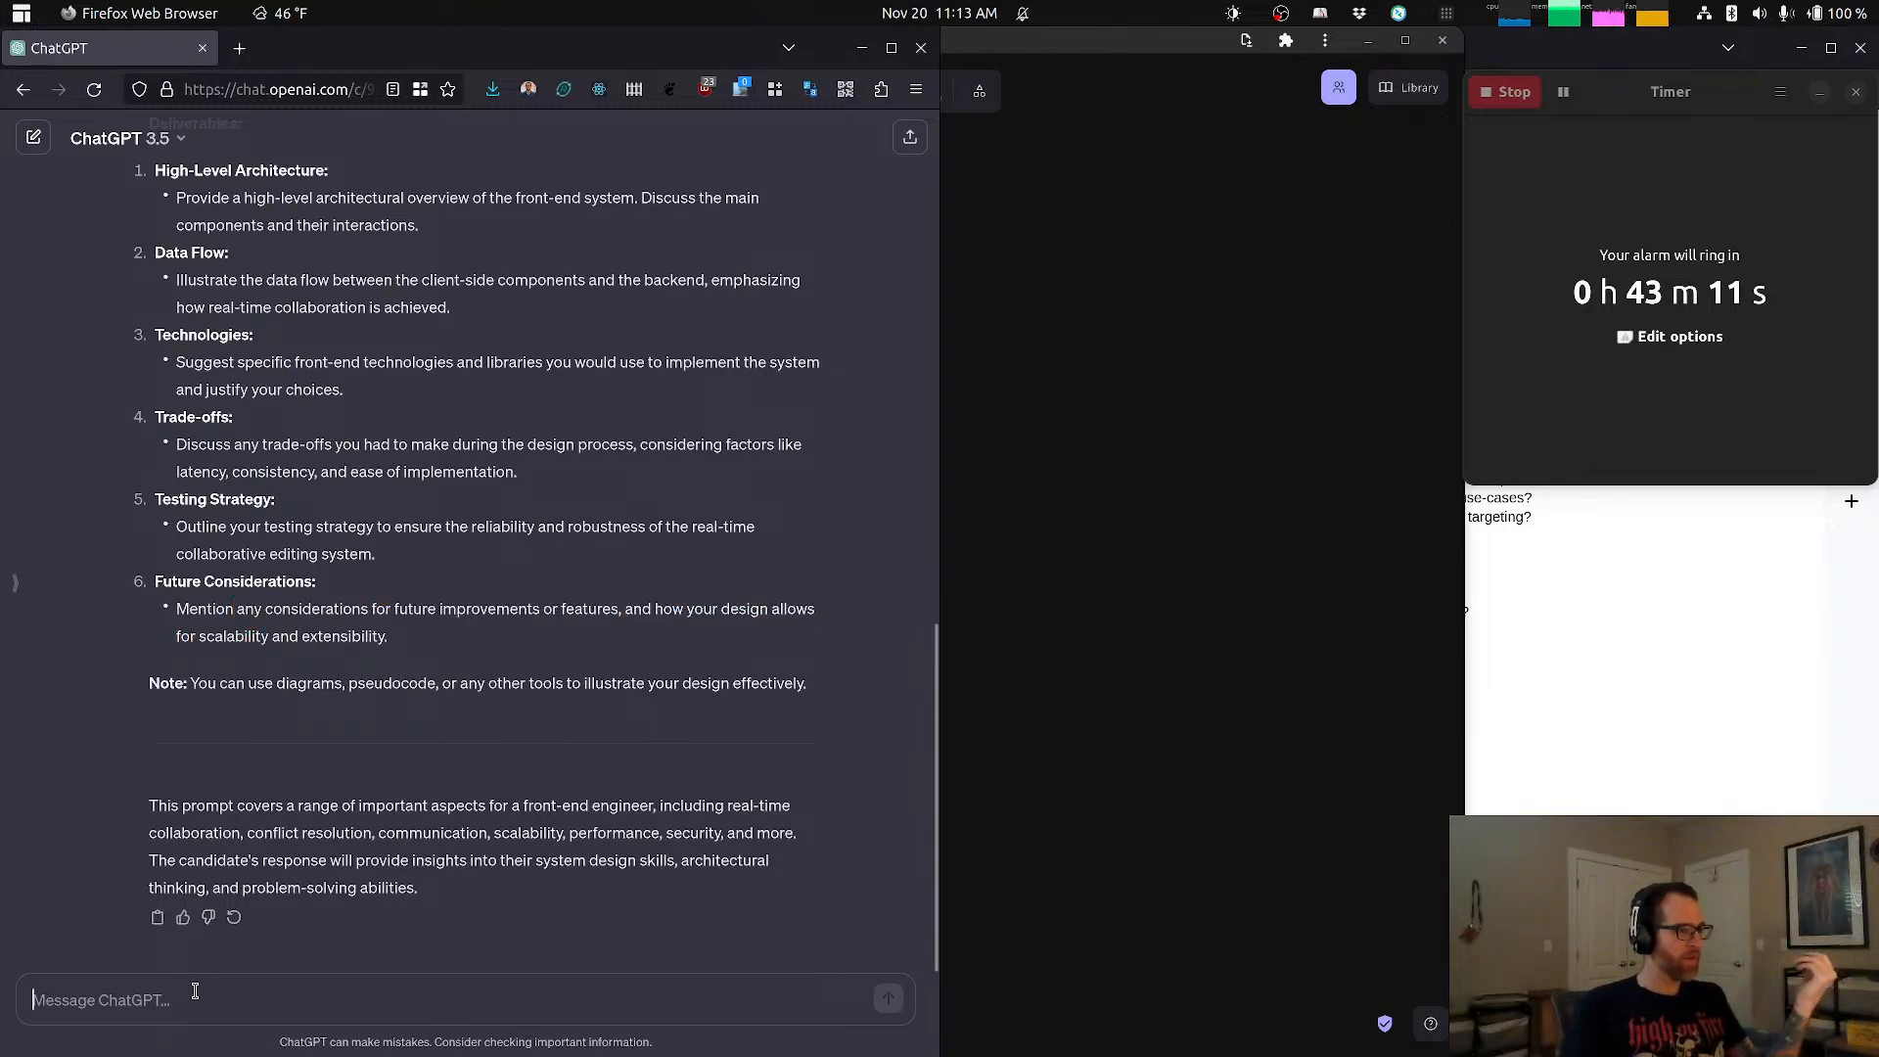
Step: Bring the System Design Interview Checklist into view and ask ChatGPT "How many daily active users do we expect?"
left_click(1524, 798)
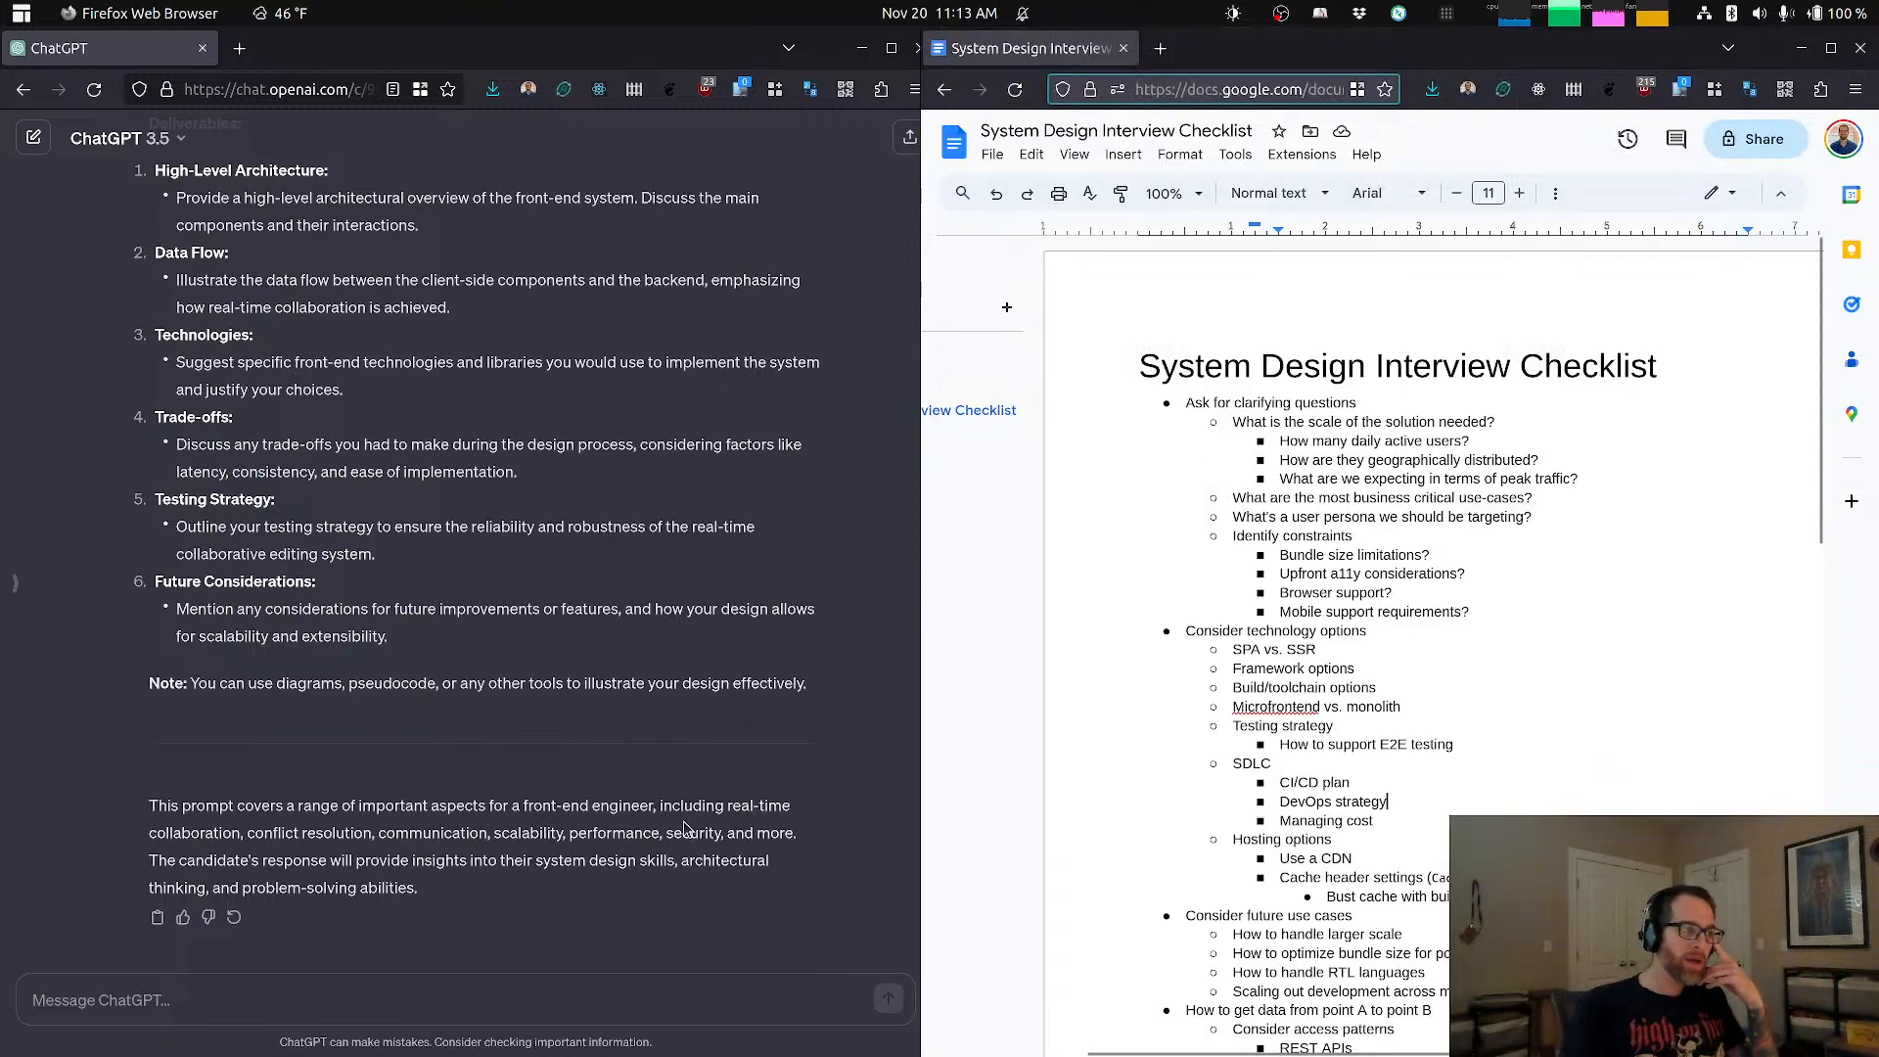
left_click(500, 1009)
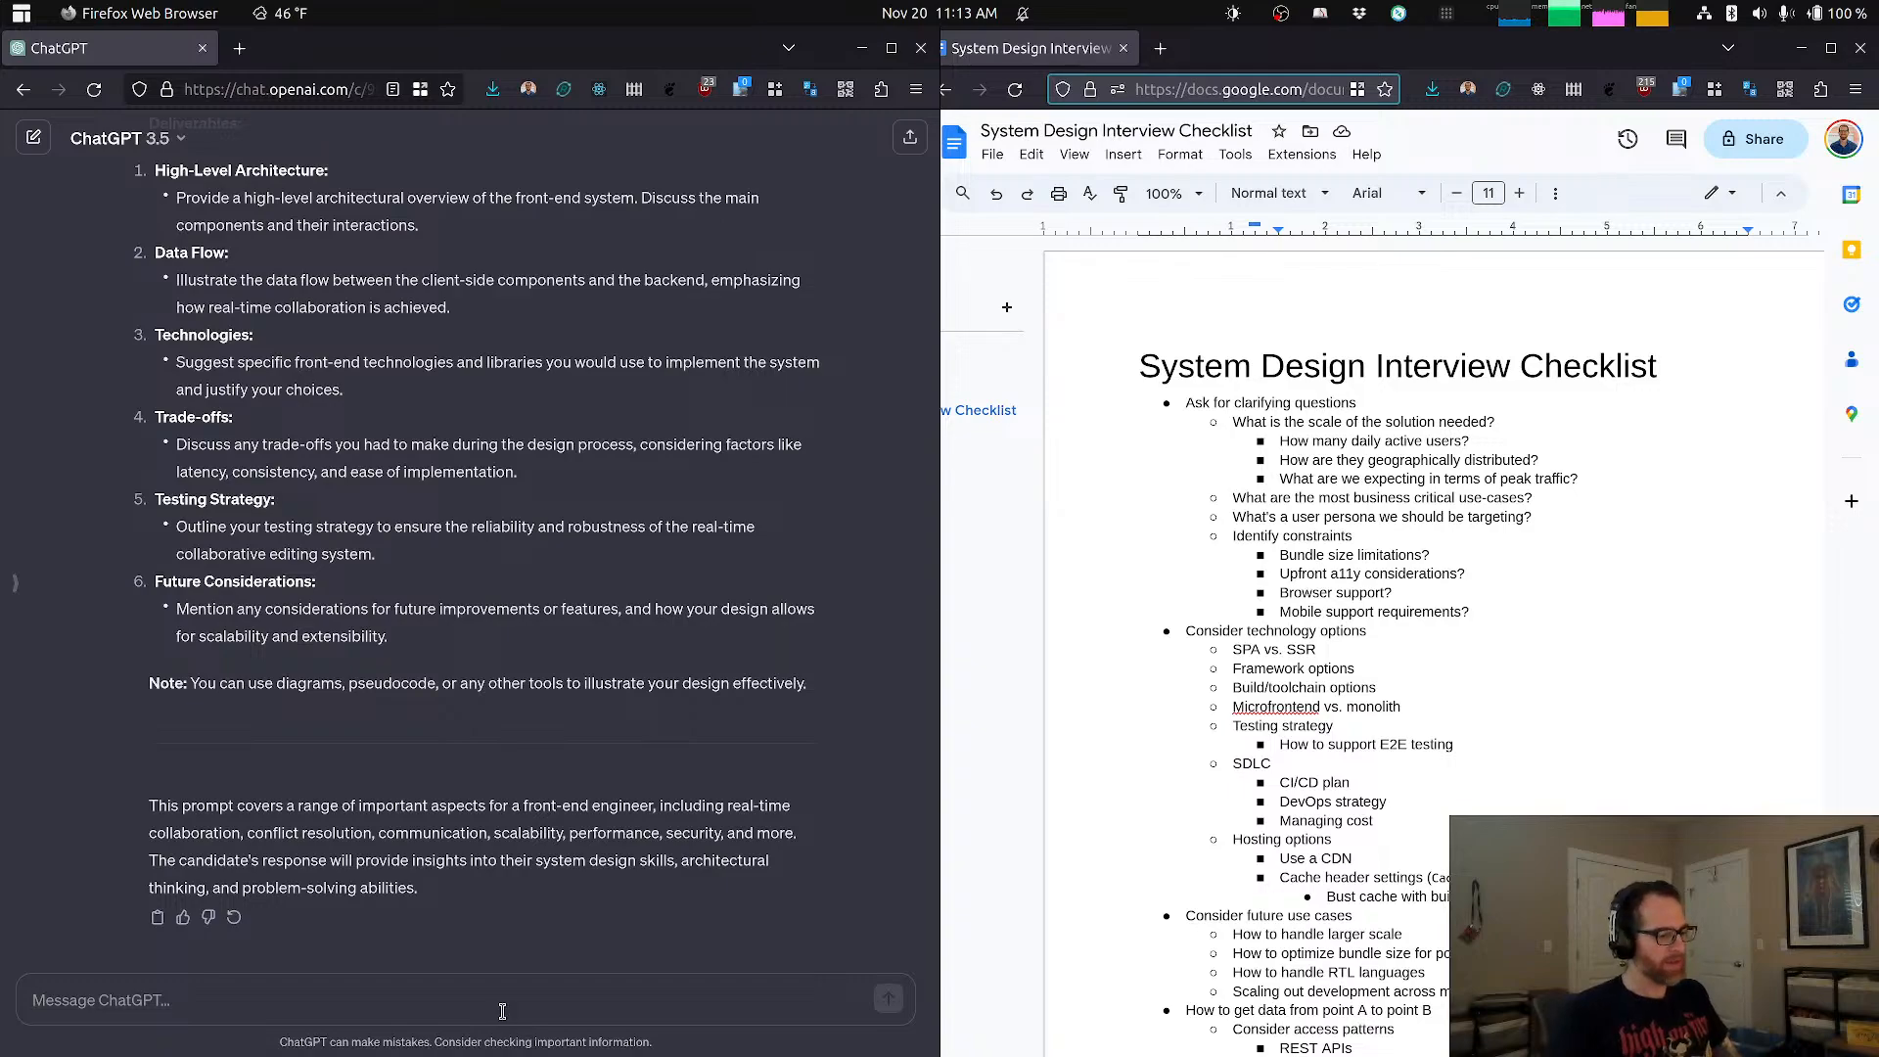
type("How many")
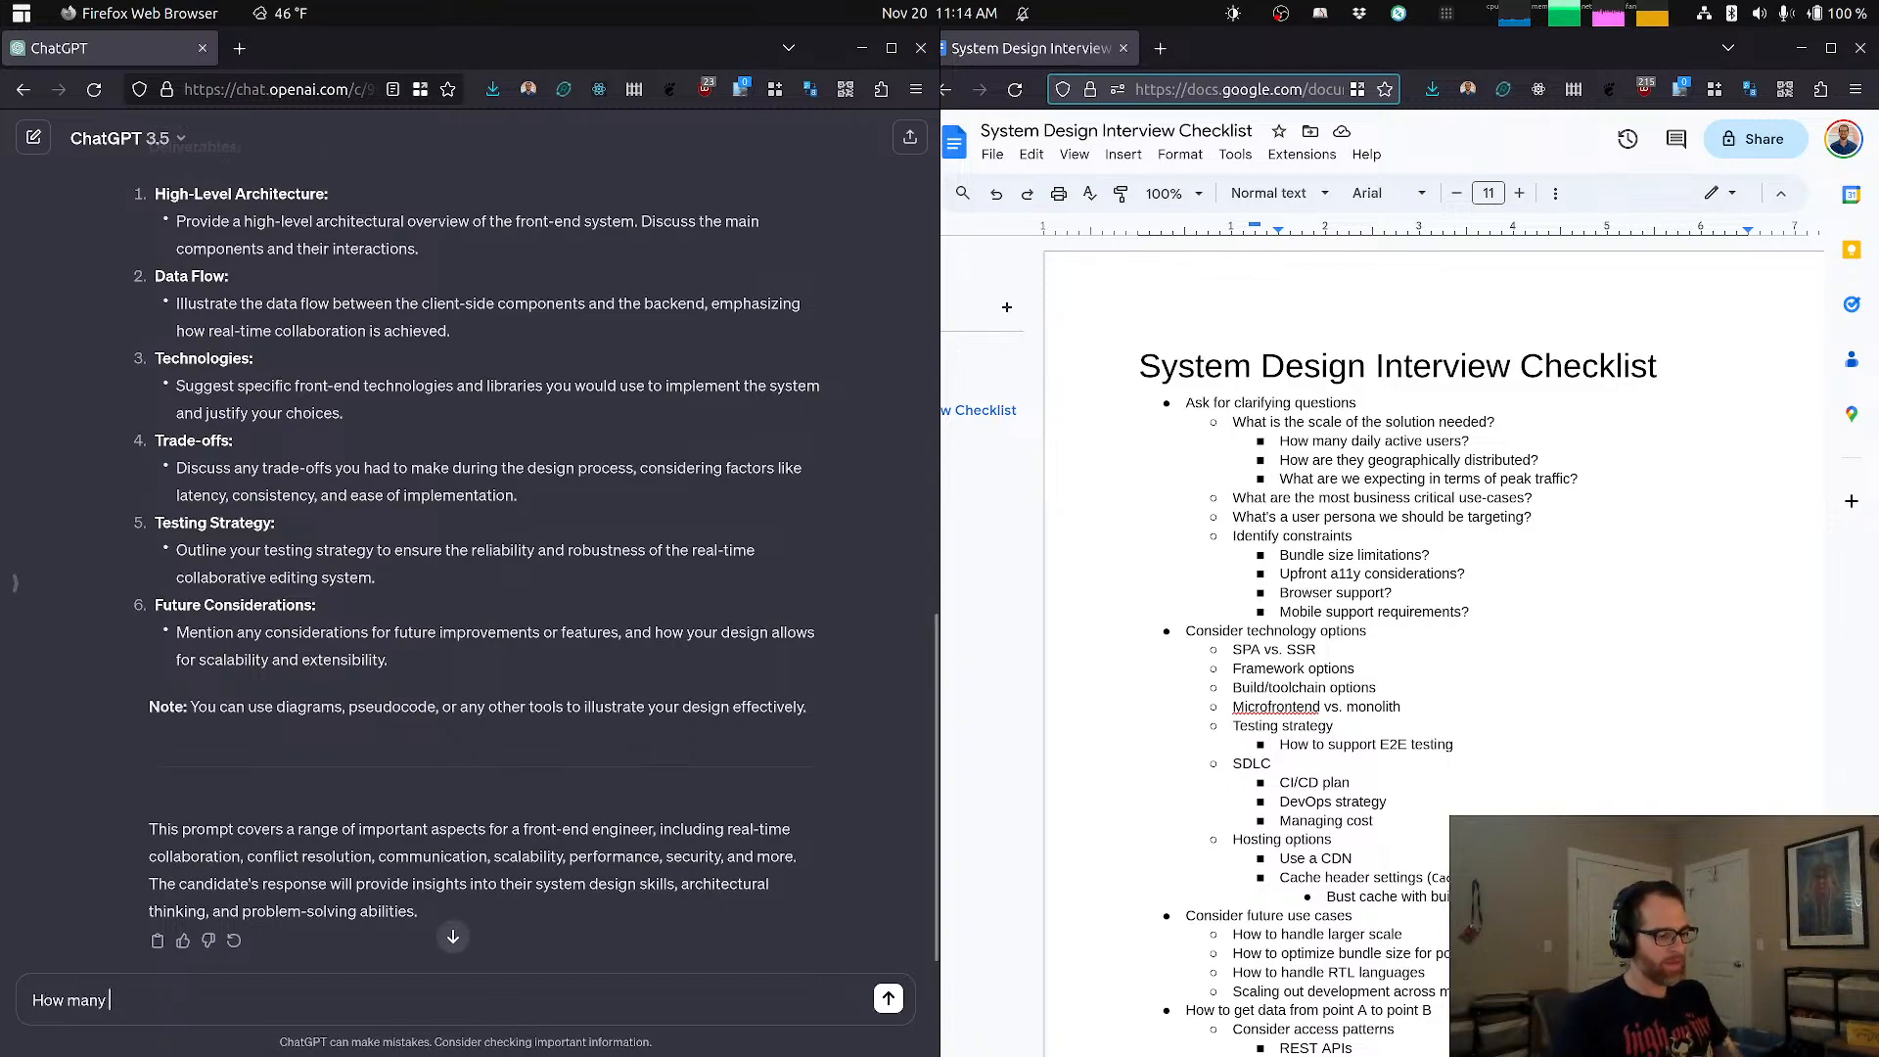
type(" daily ac")
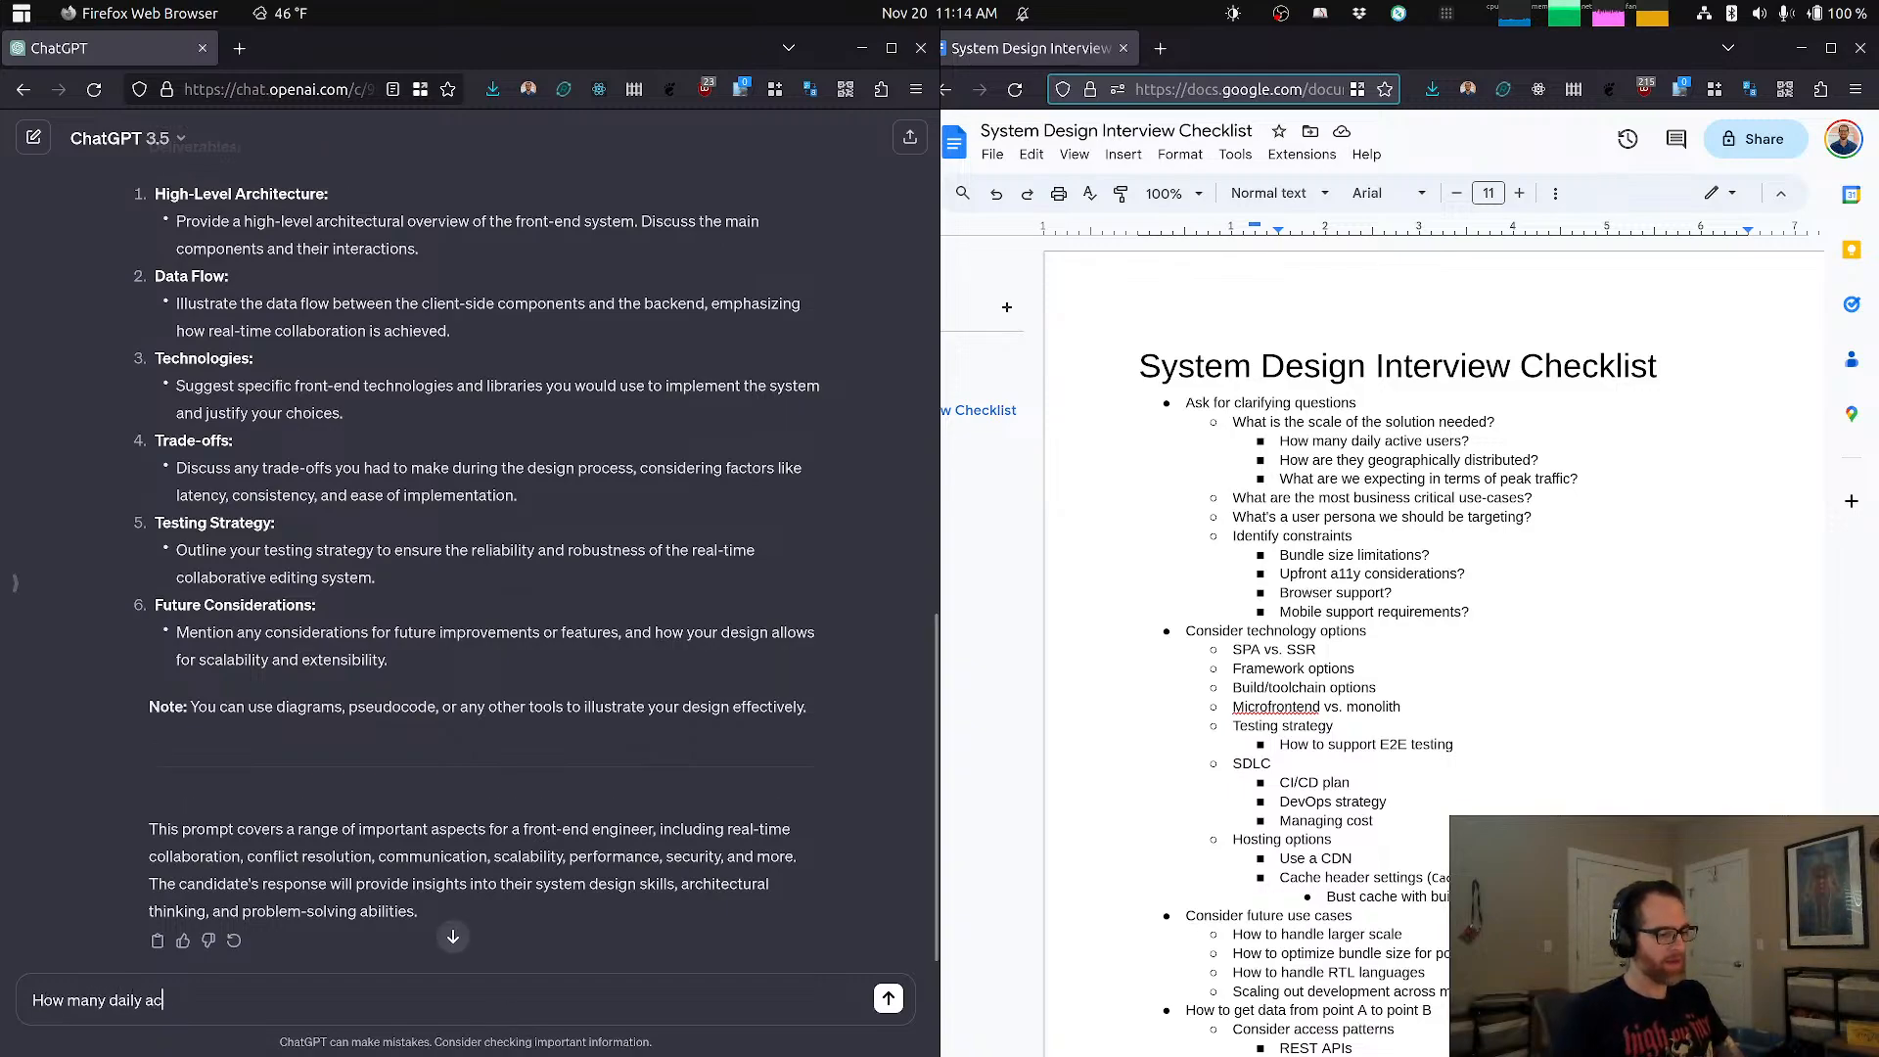
type("tive users do we expwect")
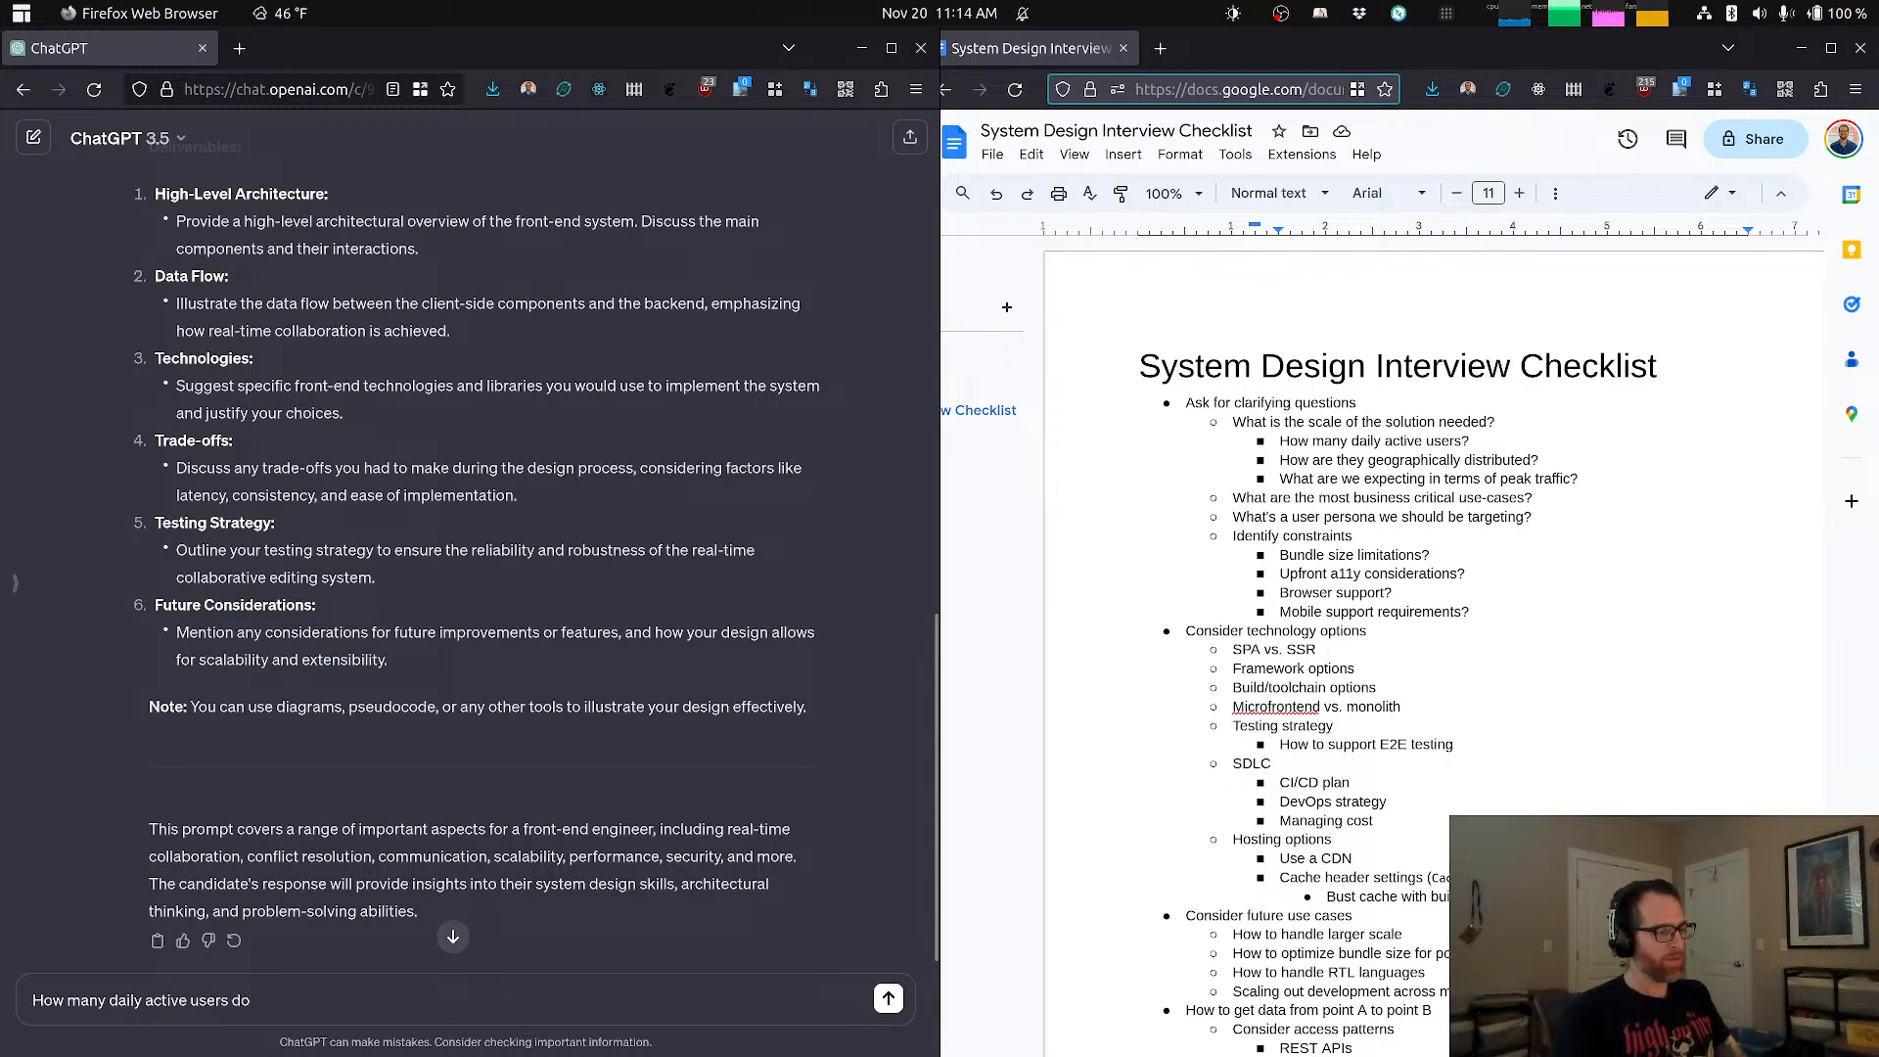
key("BackSpace")
key("BackSpace")
key("BackSpace")
key("BackSpace")
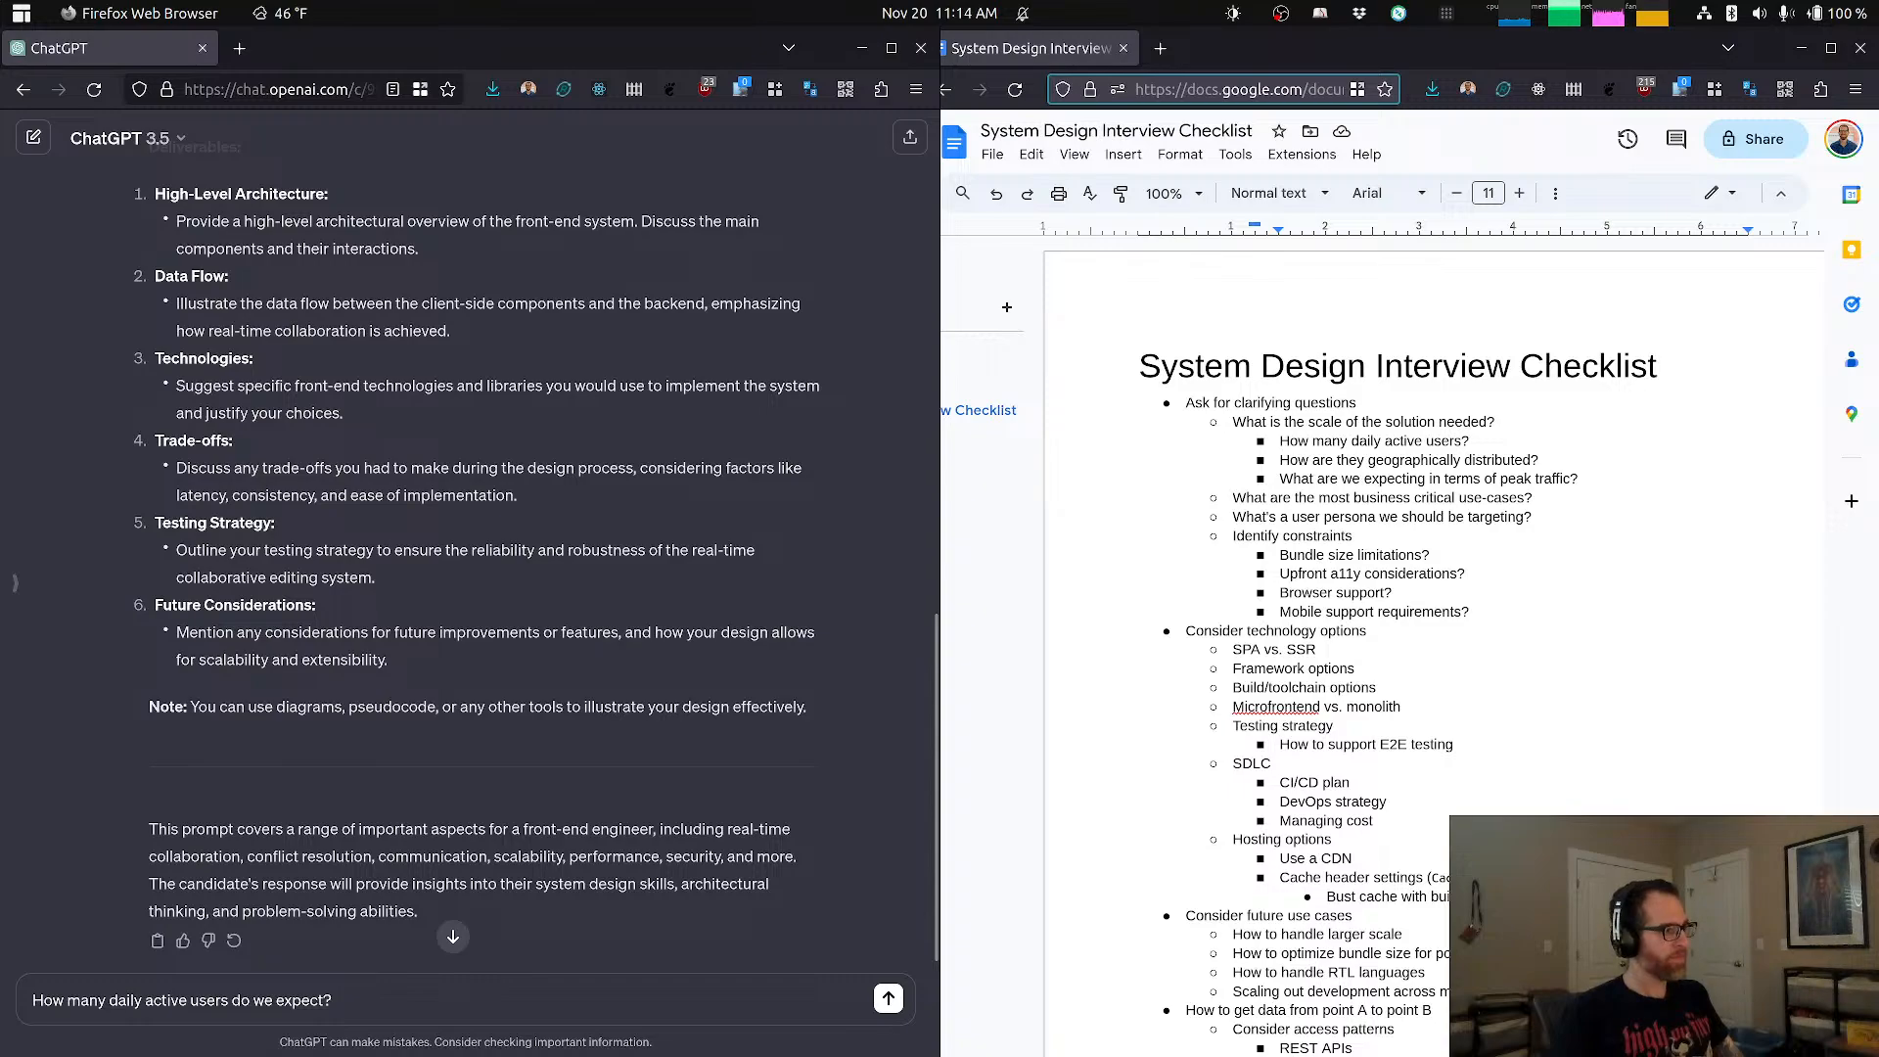
key("Return")
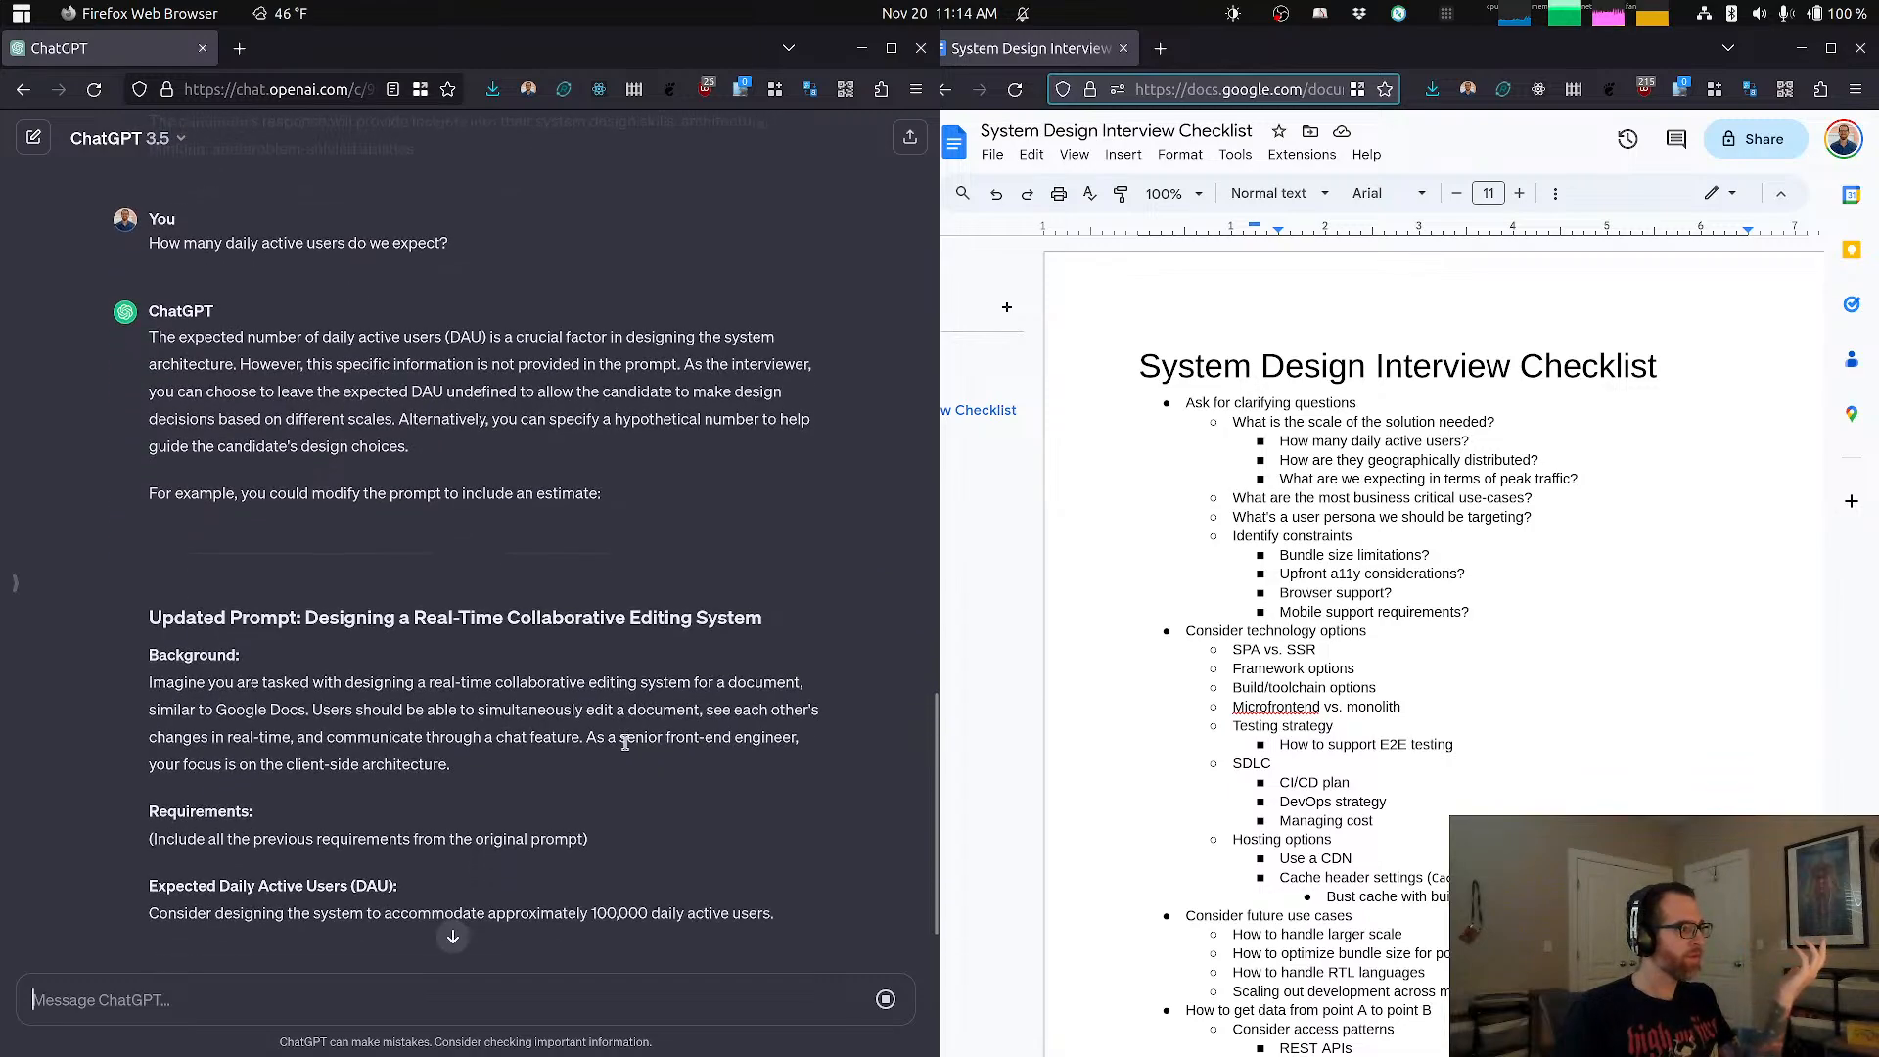
Step: Read ChatGPT's updated prompt, focusing on the expected daily active users estimate and its closing note
scroll(579, 682, "up", 1)
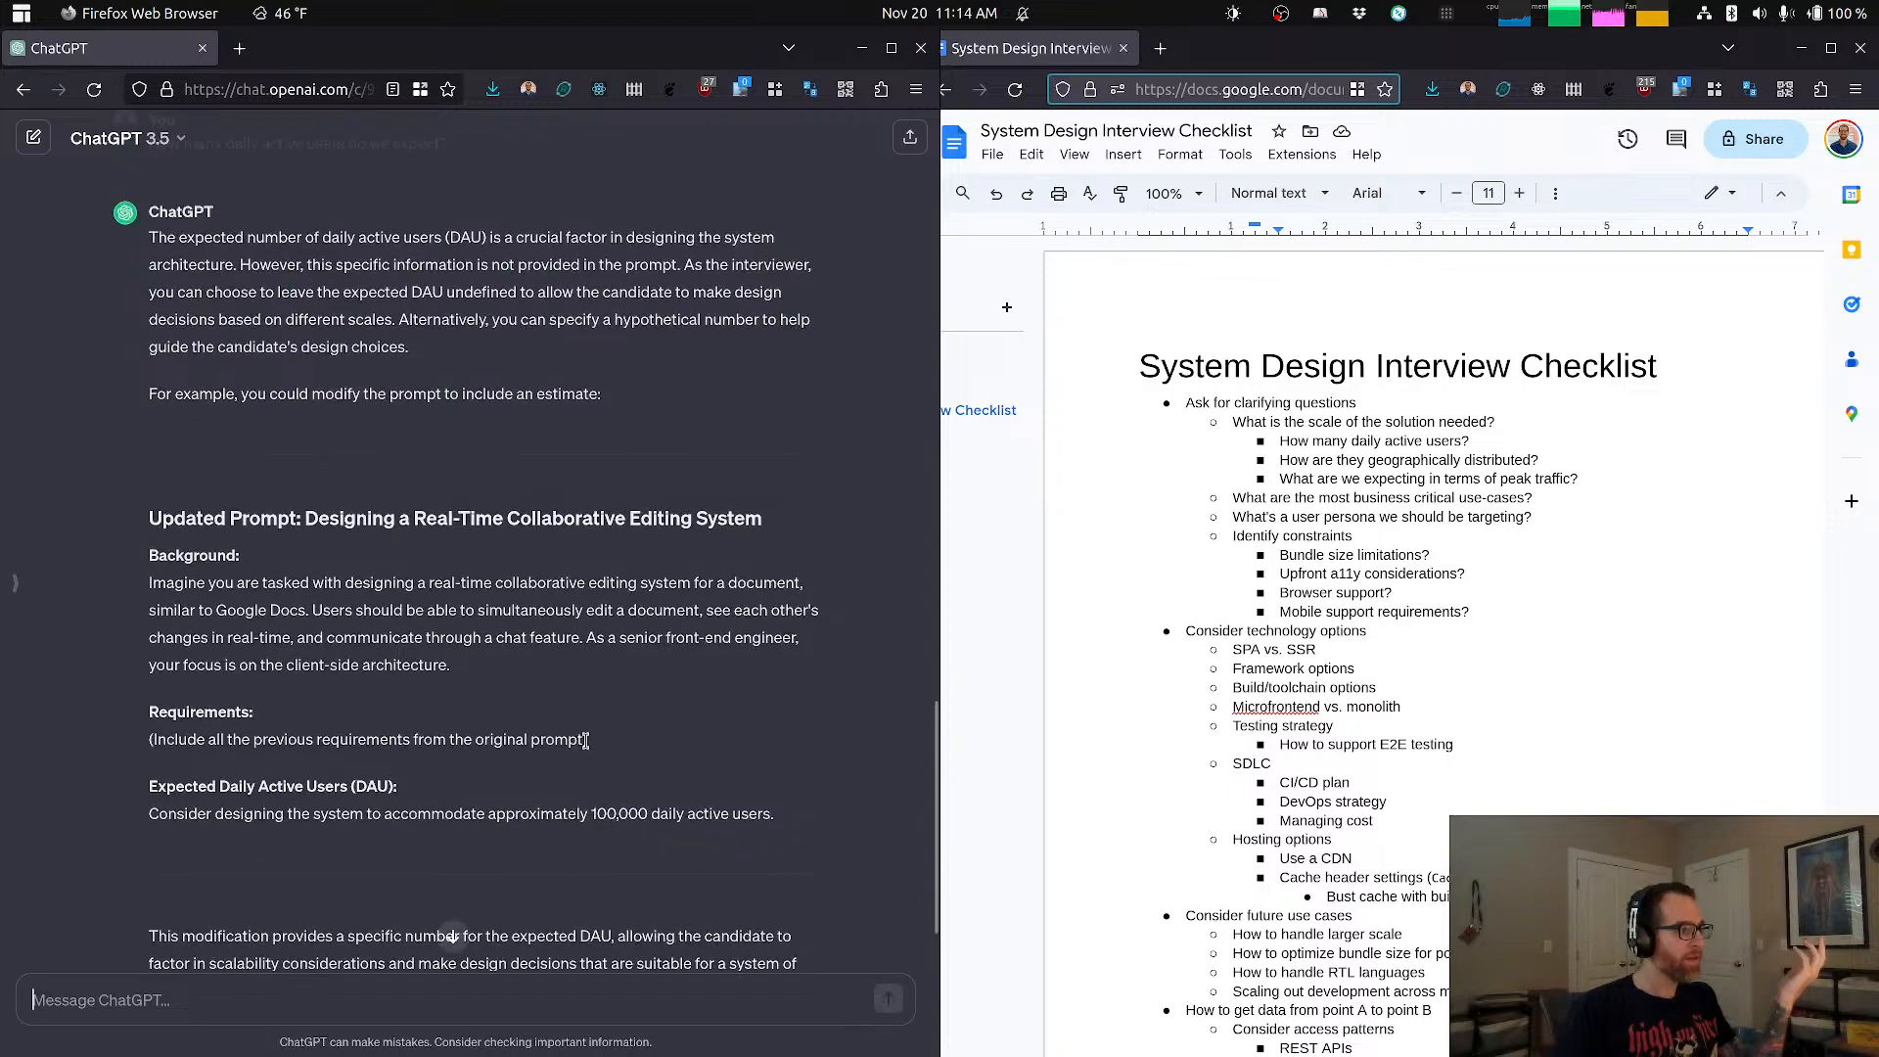
left_click_drag(398, 813, 655, 805)
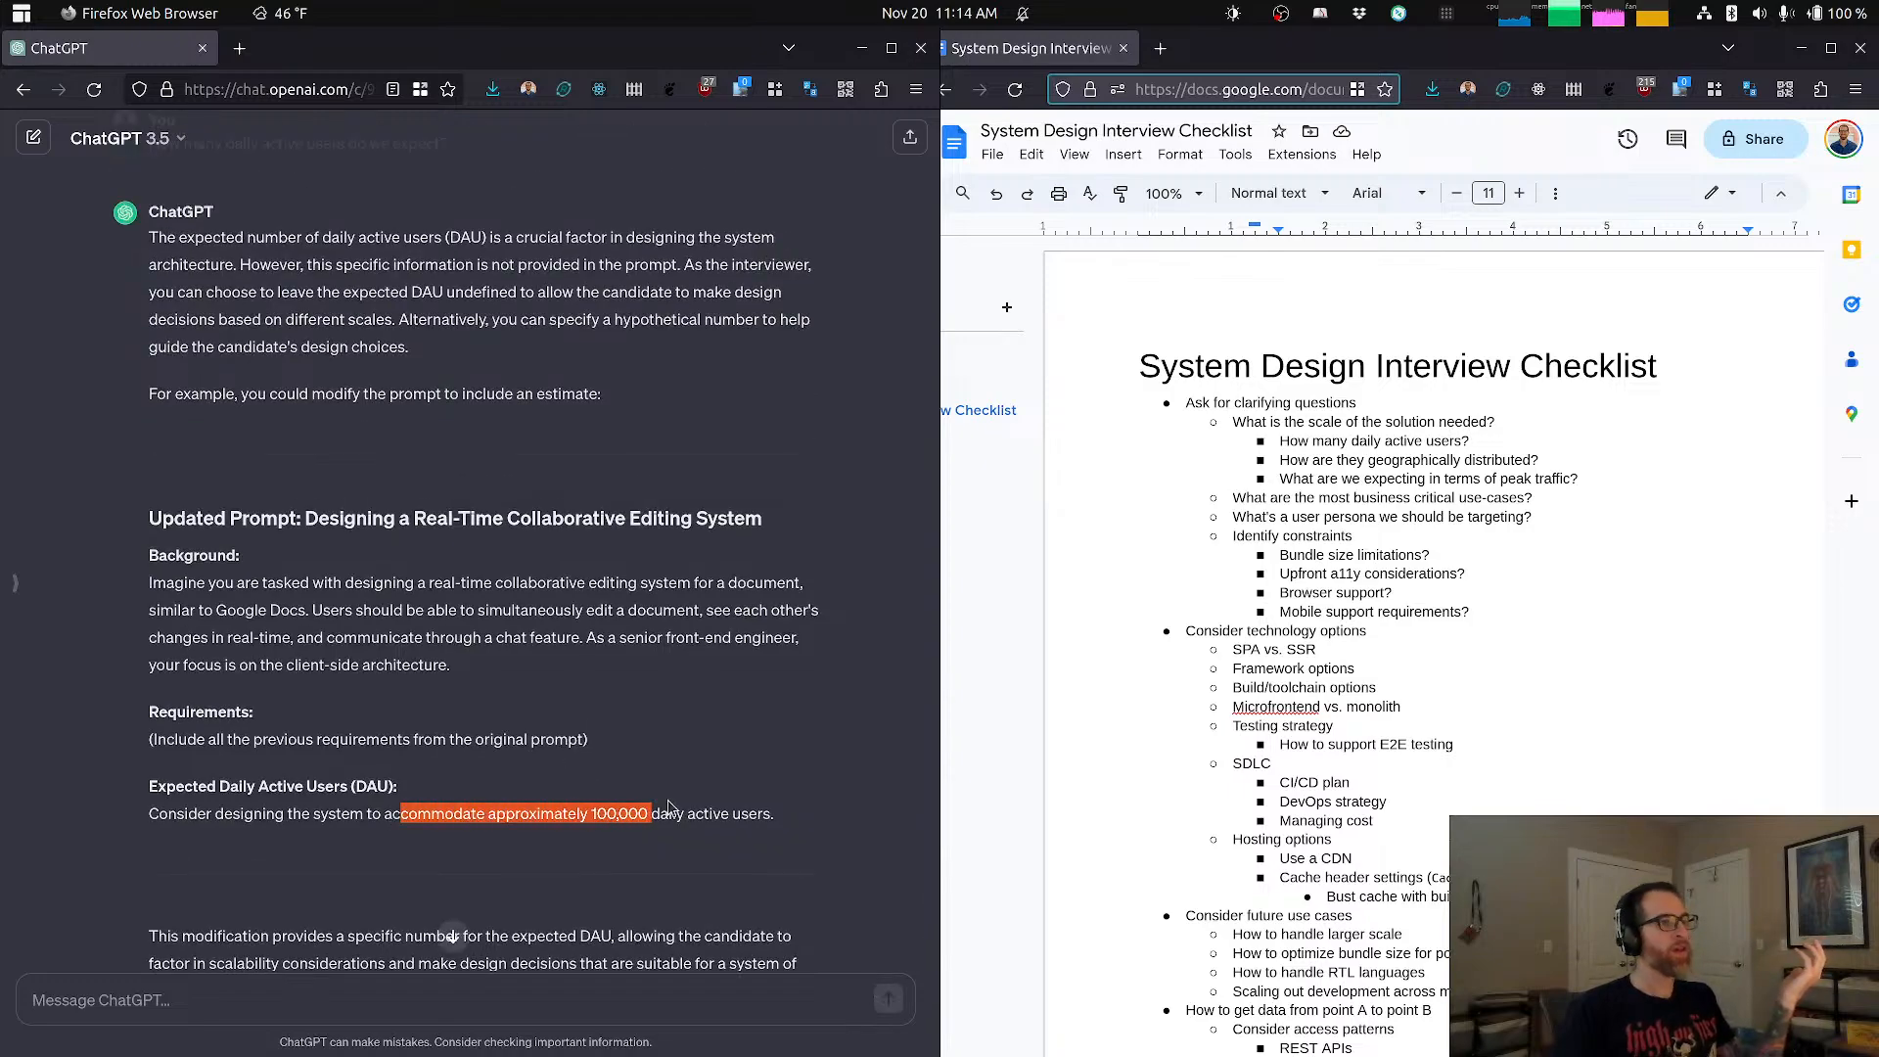
scroll(668, 806, "down", 1)
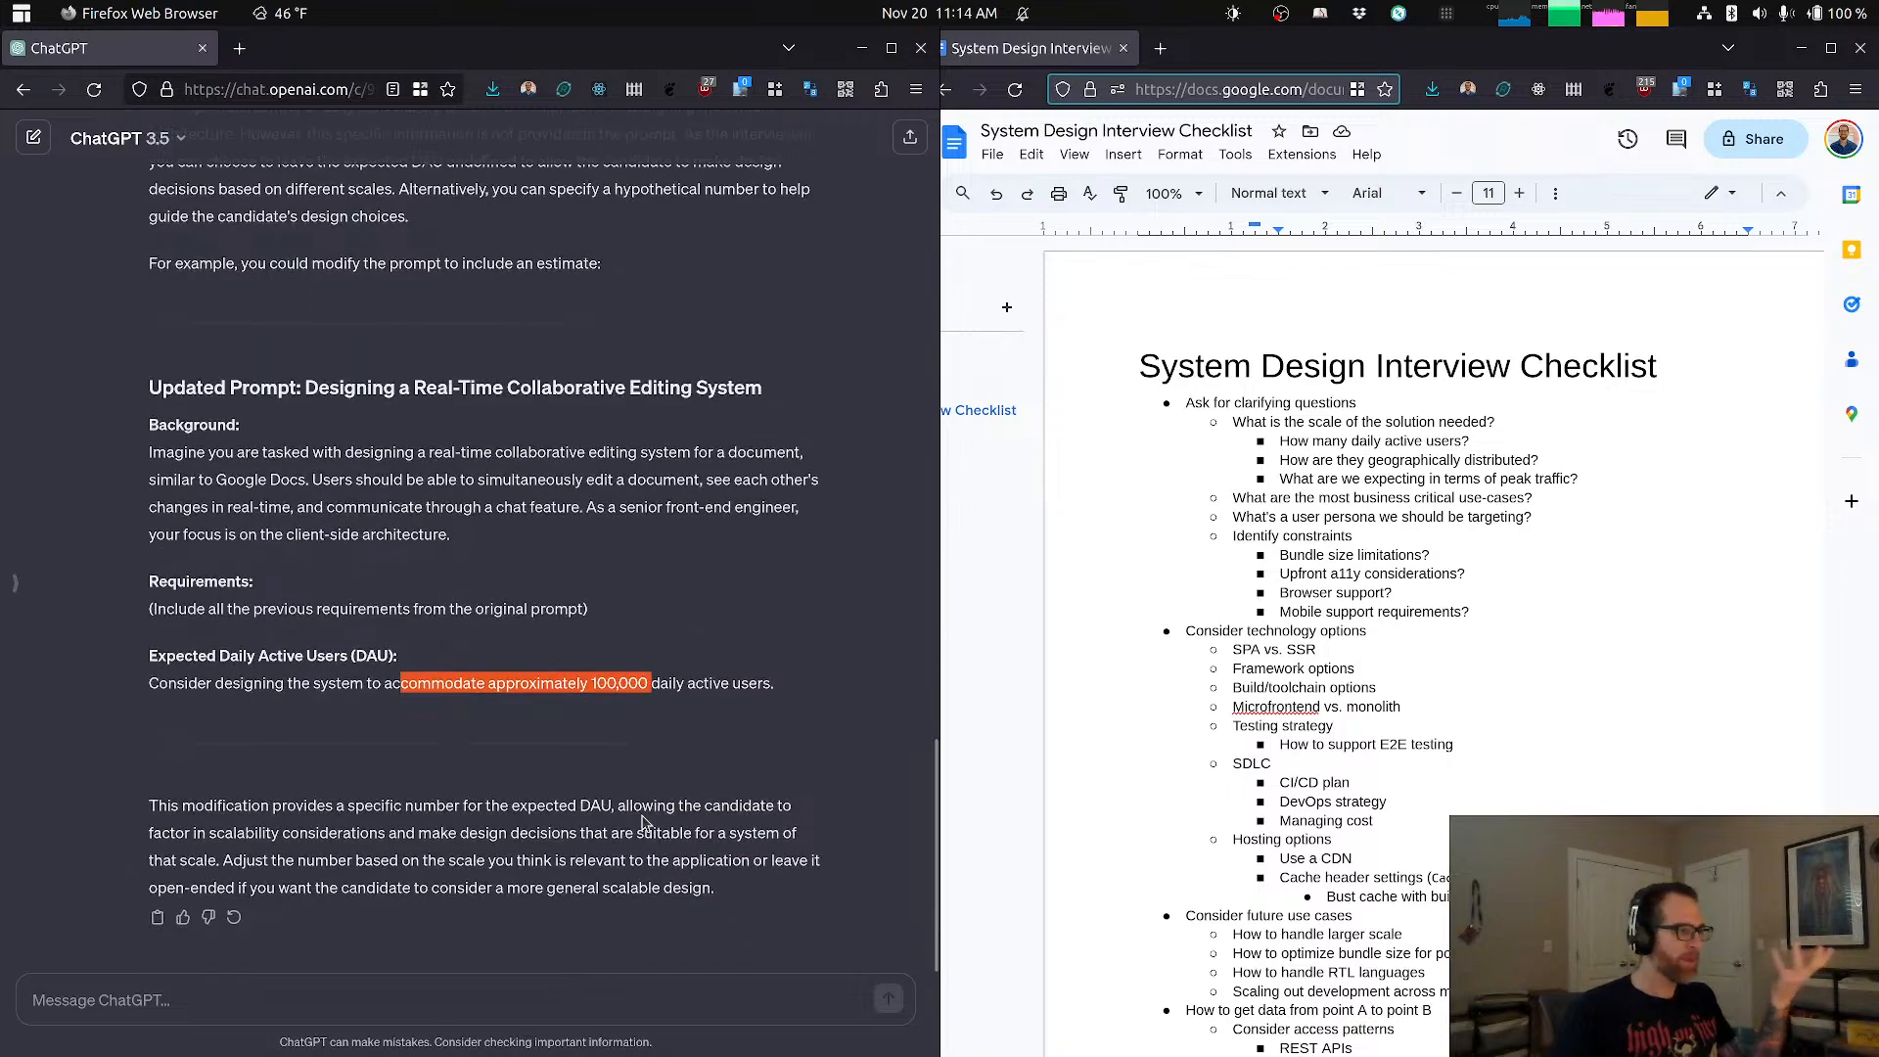
Step: Ask ChatGPT "How many users should plan for in a given collaborative editing session?" and review its reply
left_click(487, 1004)
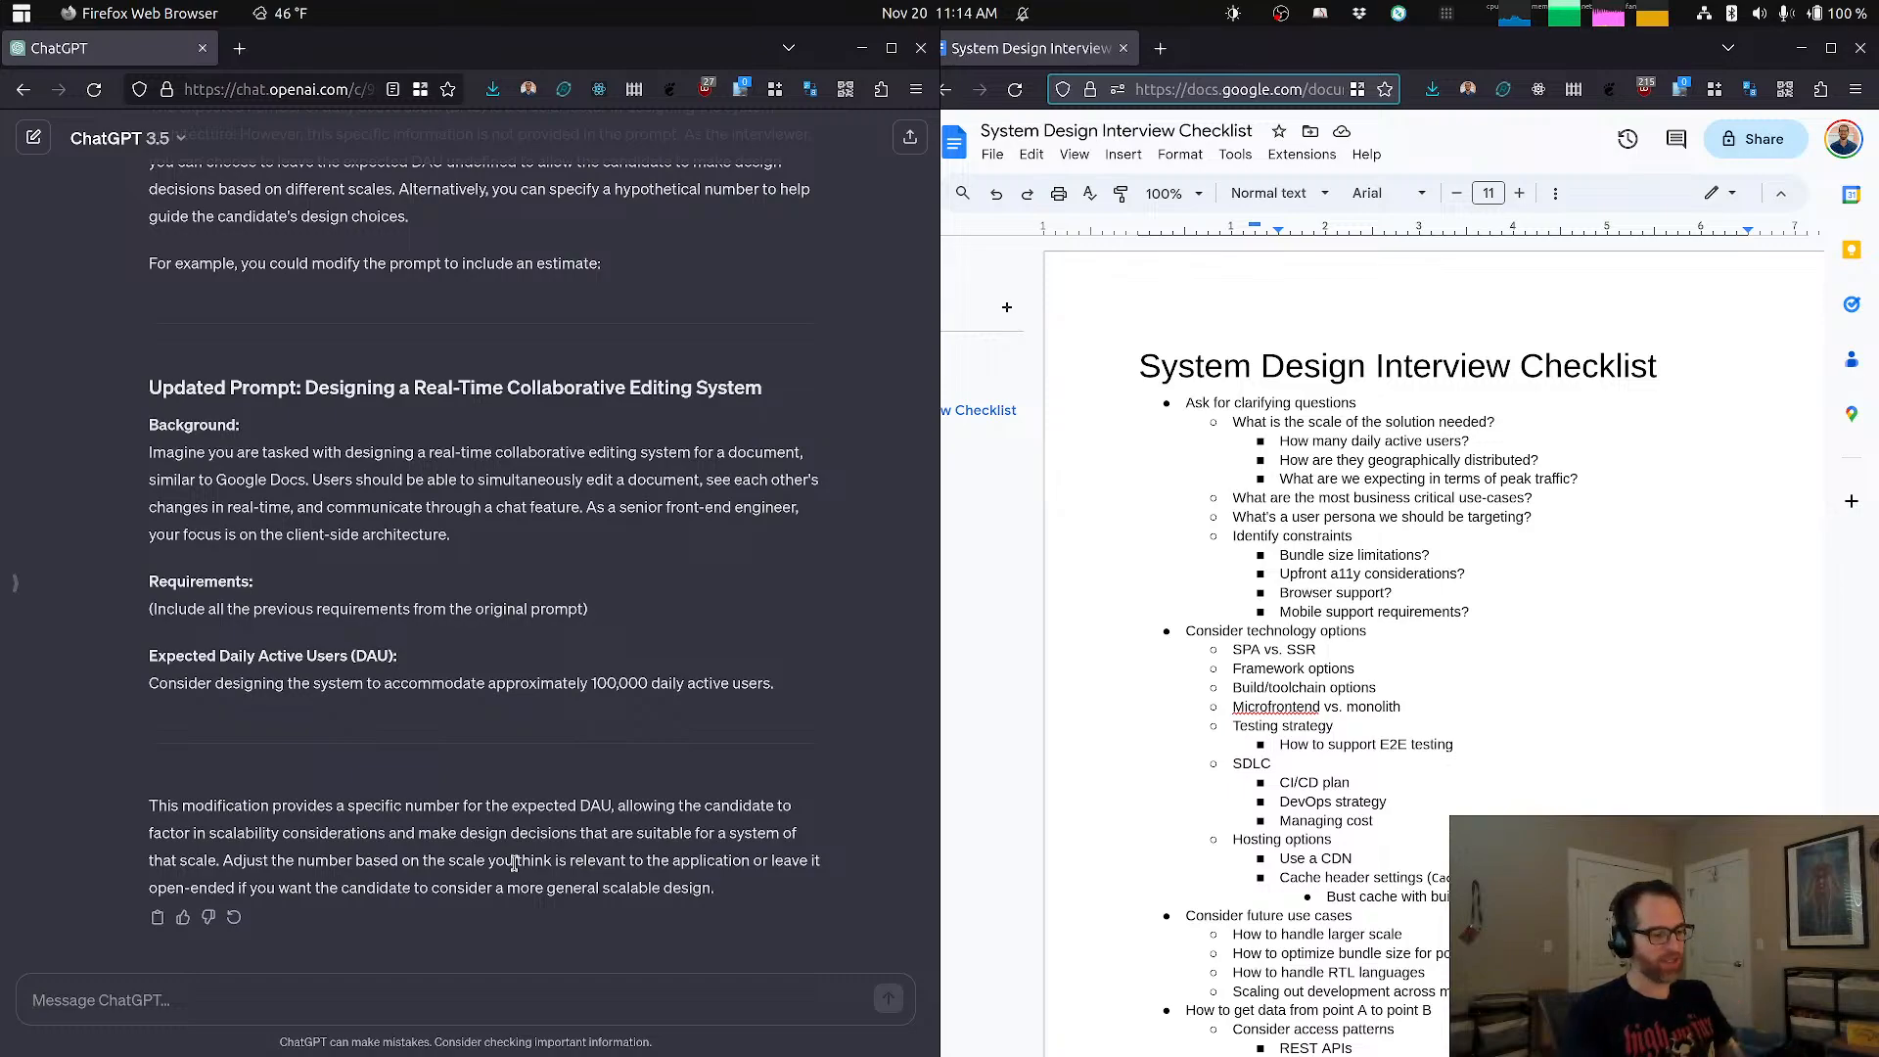
type("How ")
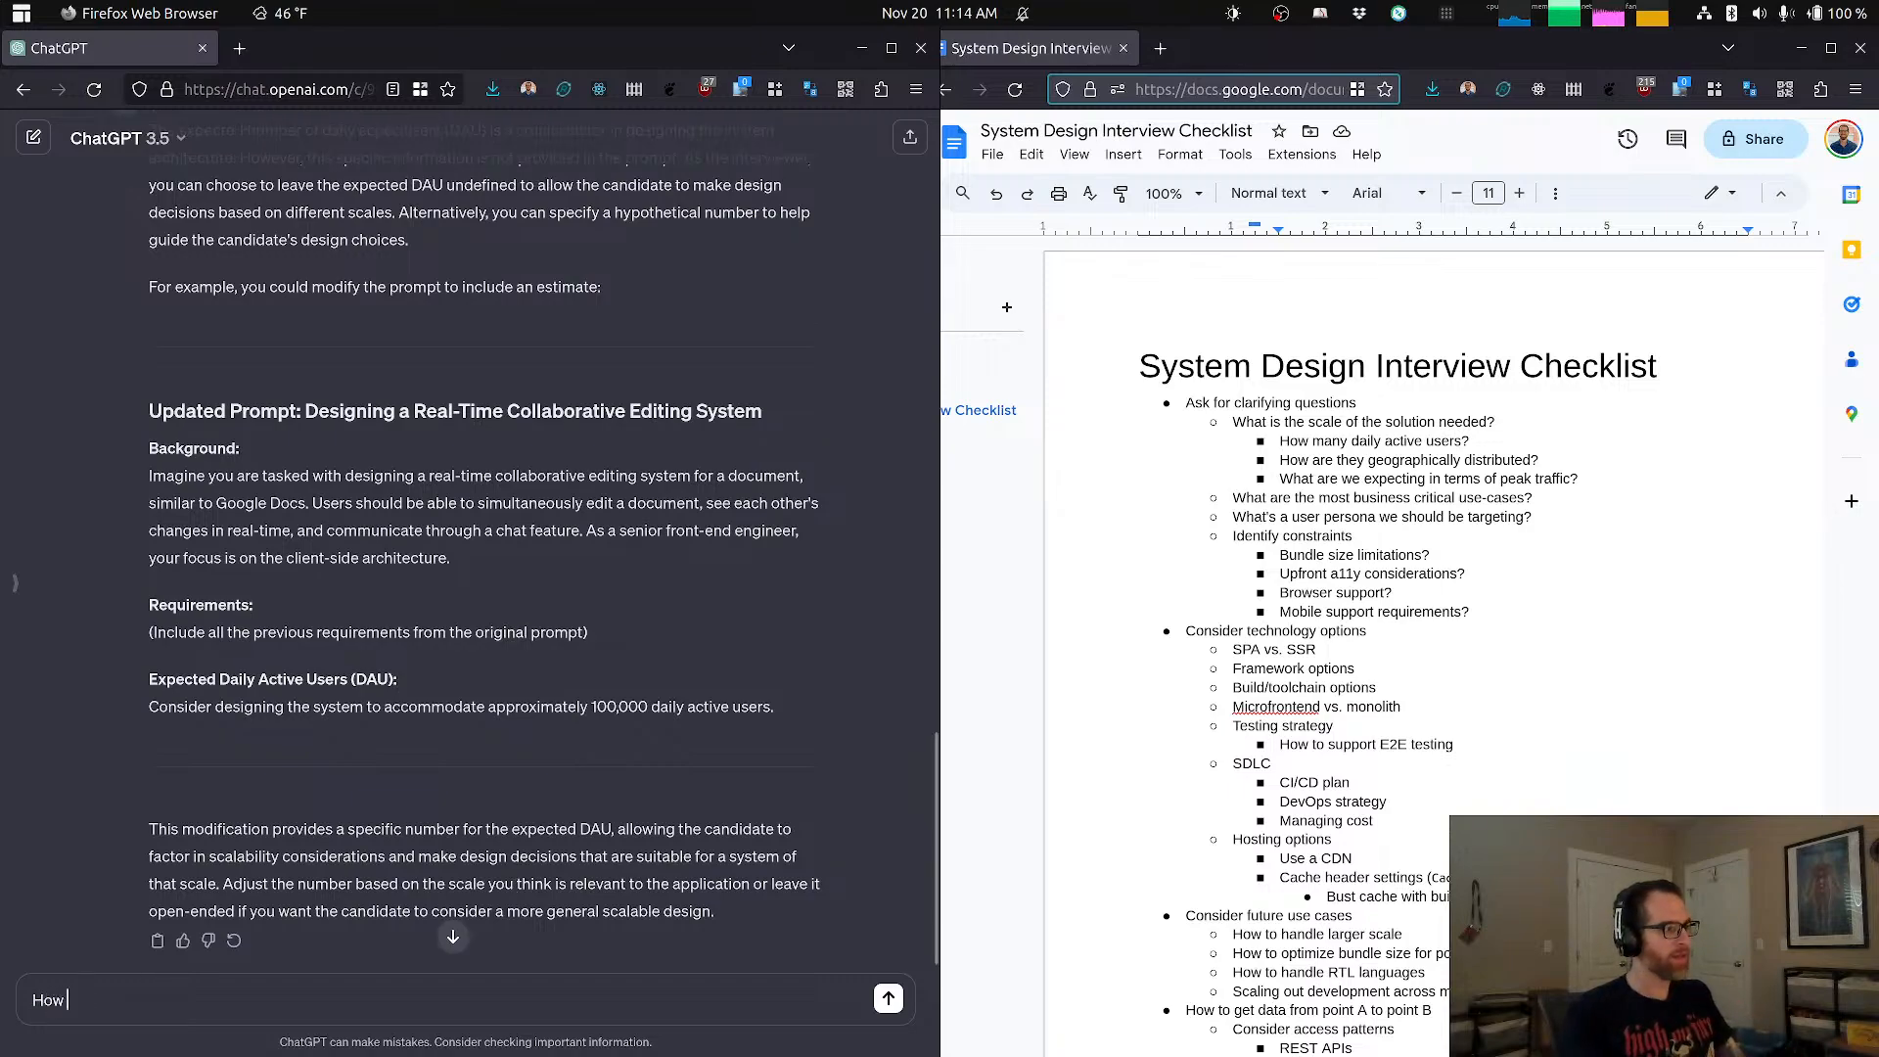
type("many users")
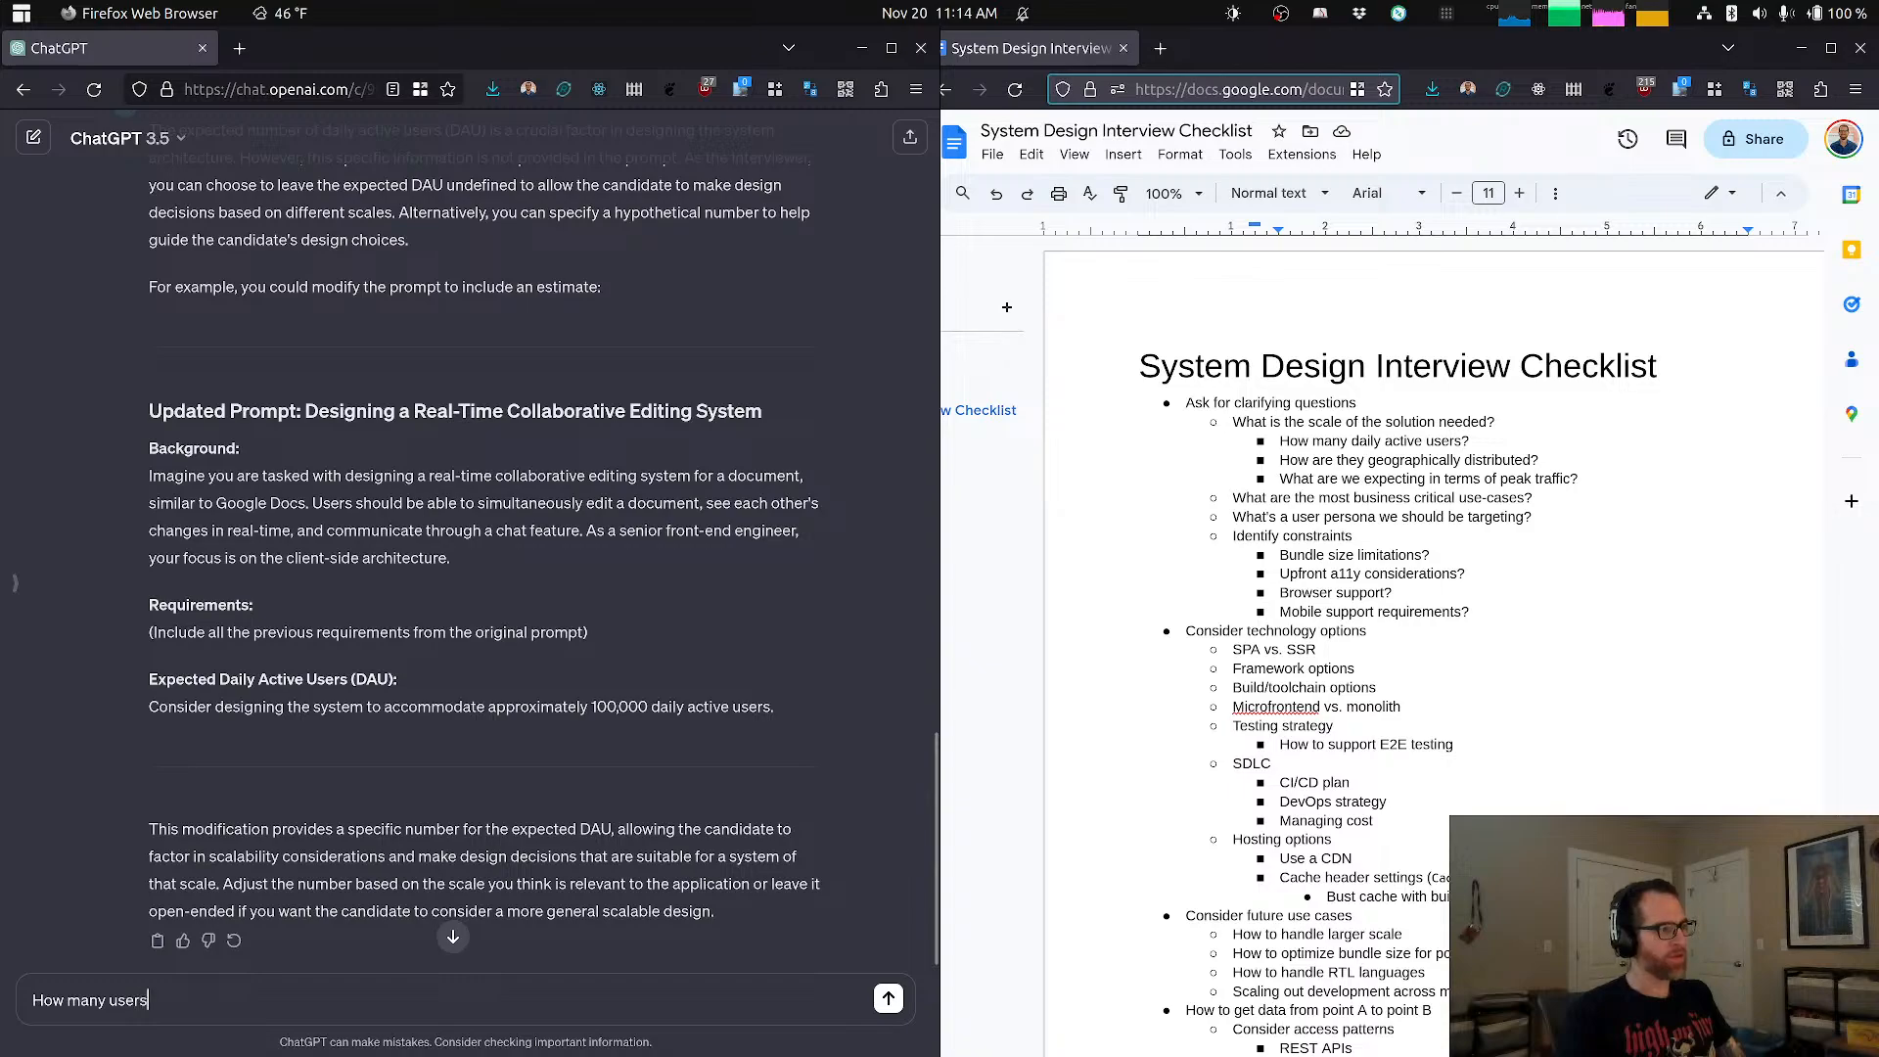
type(" w should ")
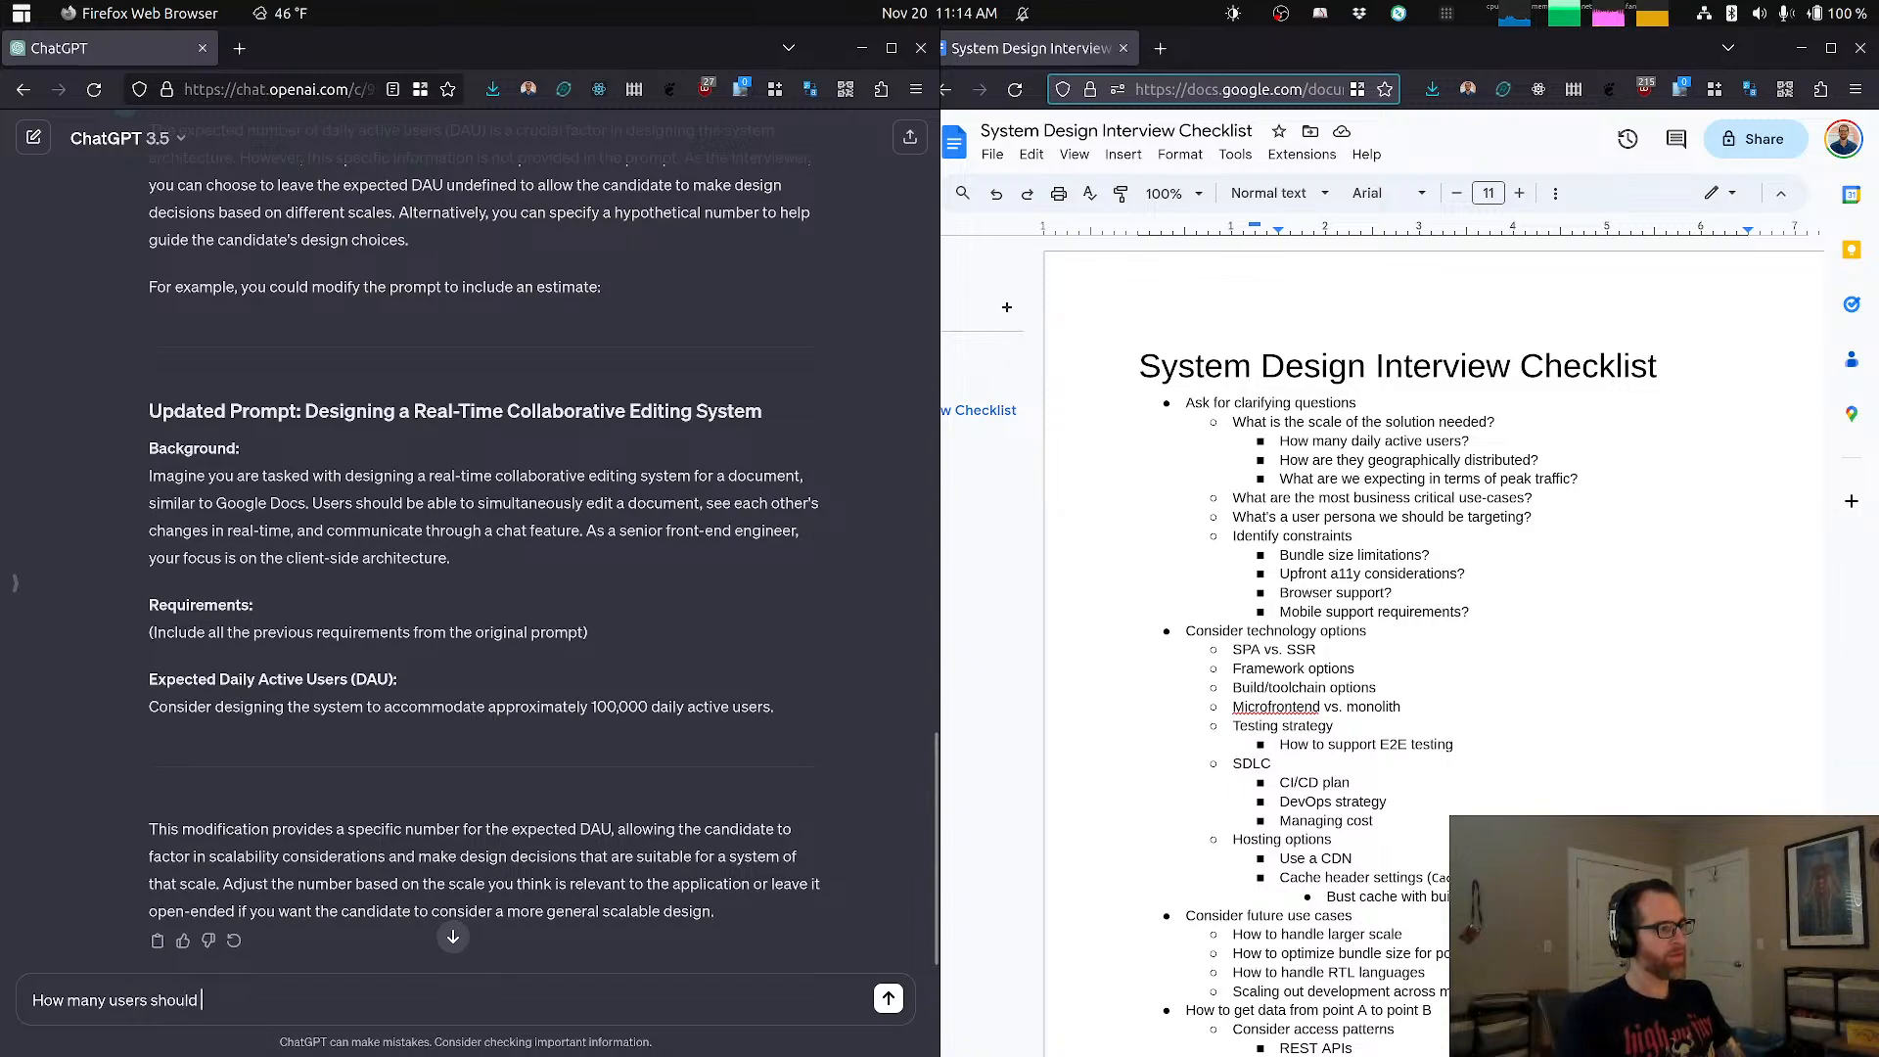
type("plan for in a given ")
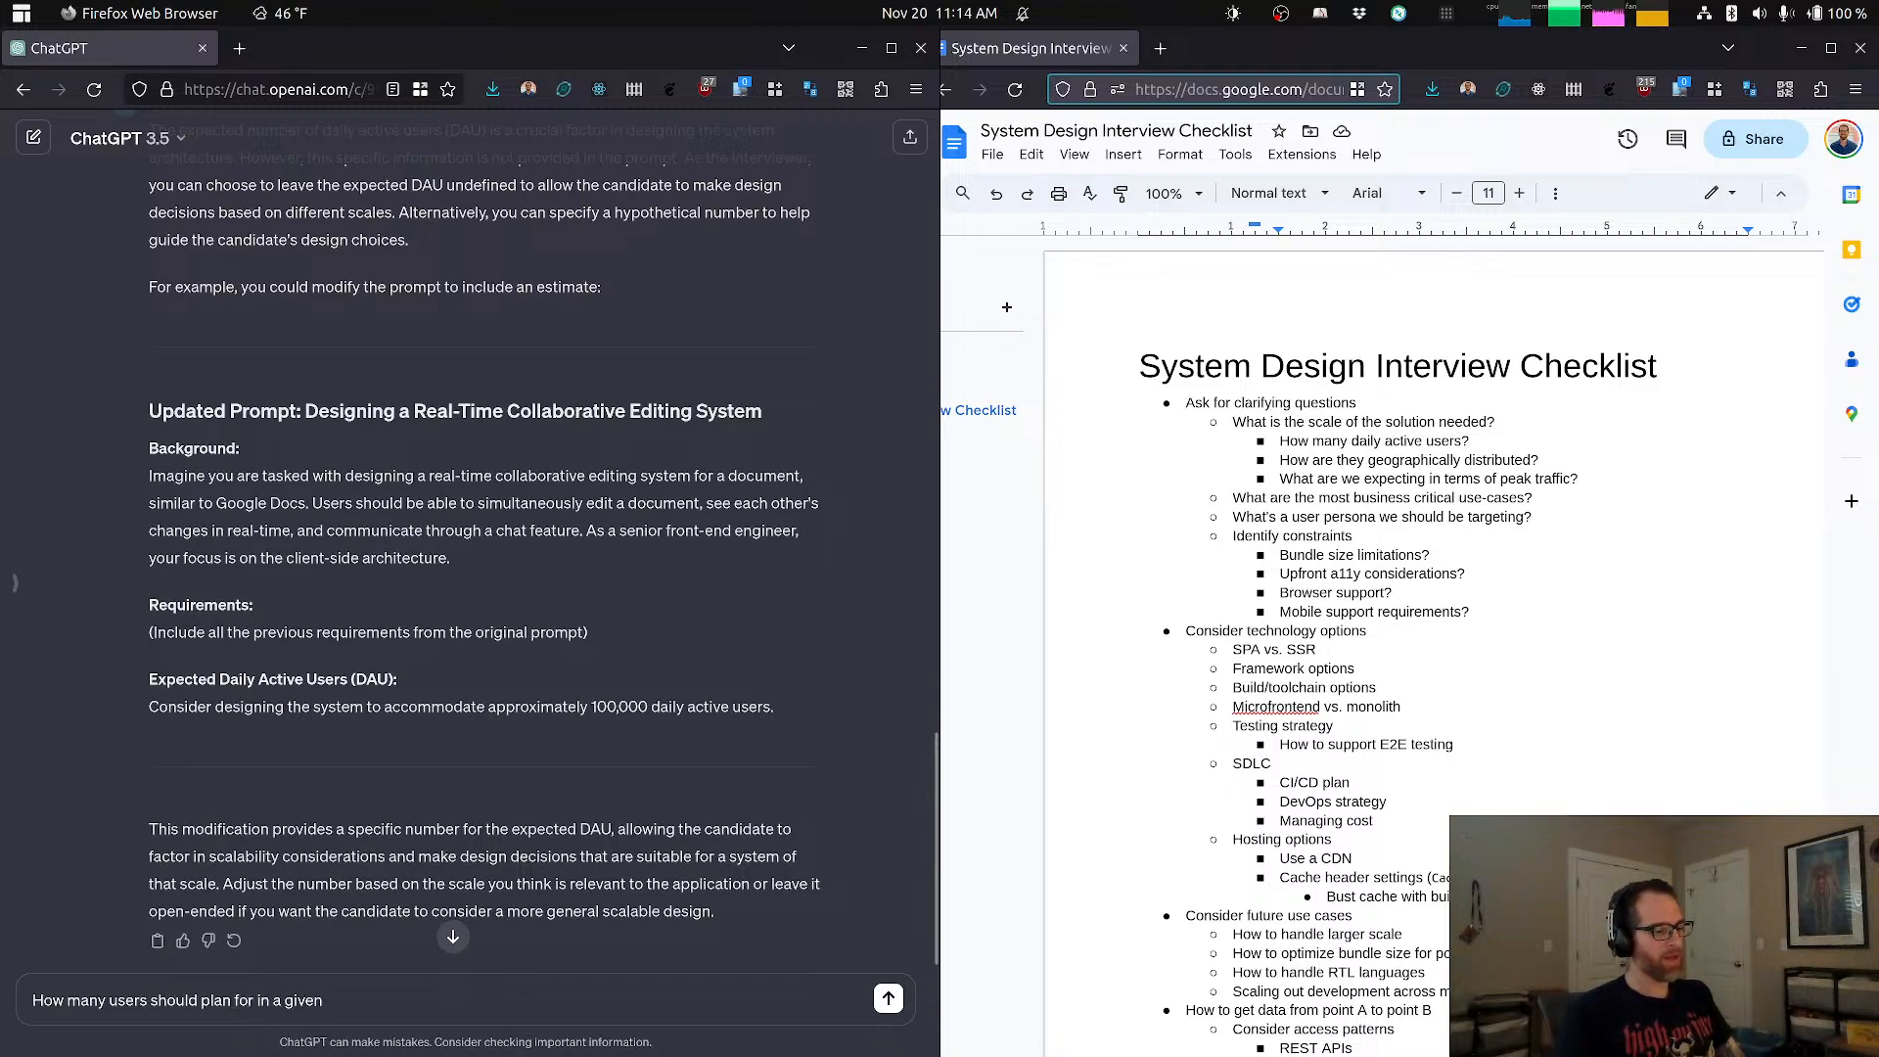
type("collab")
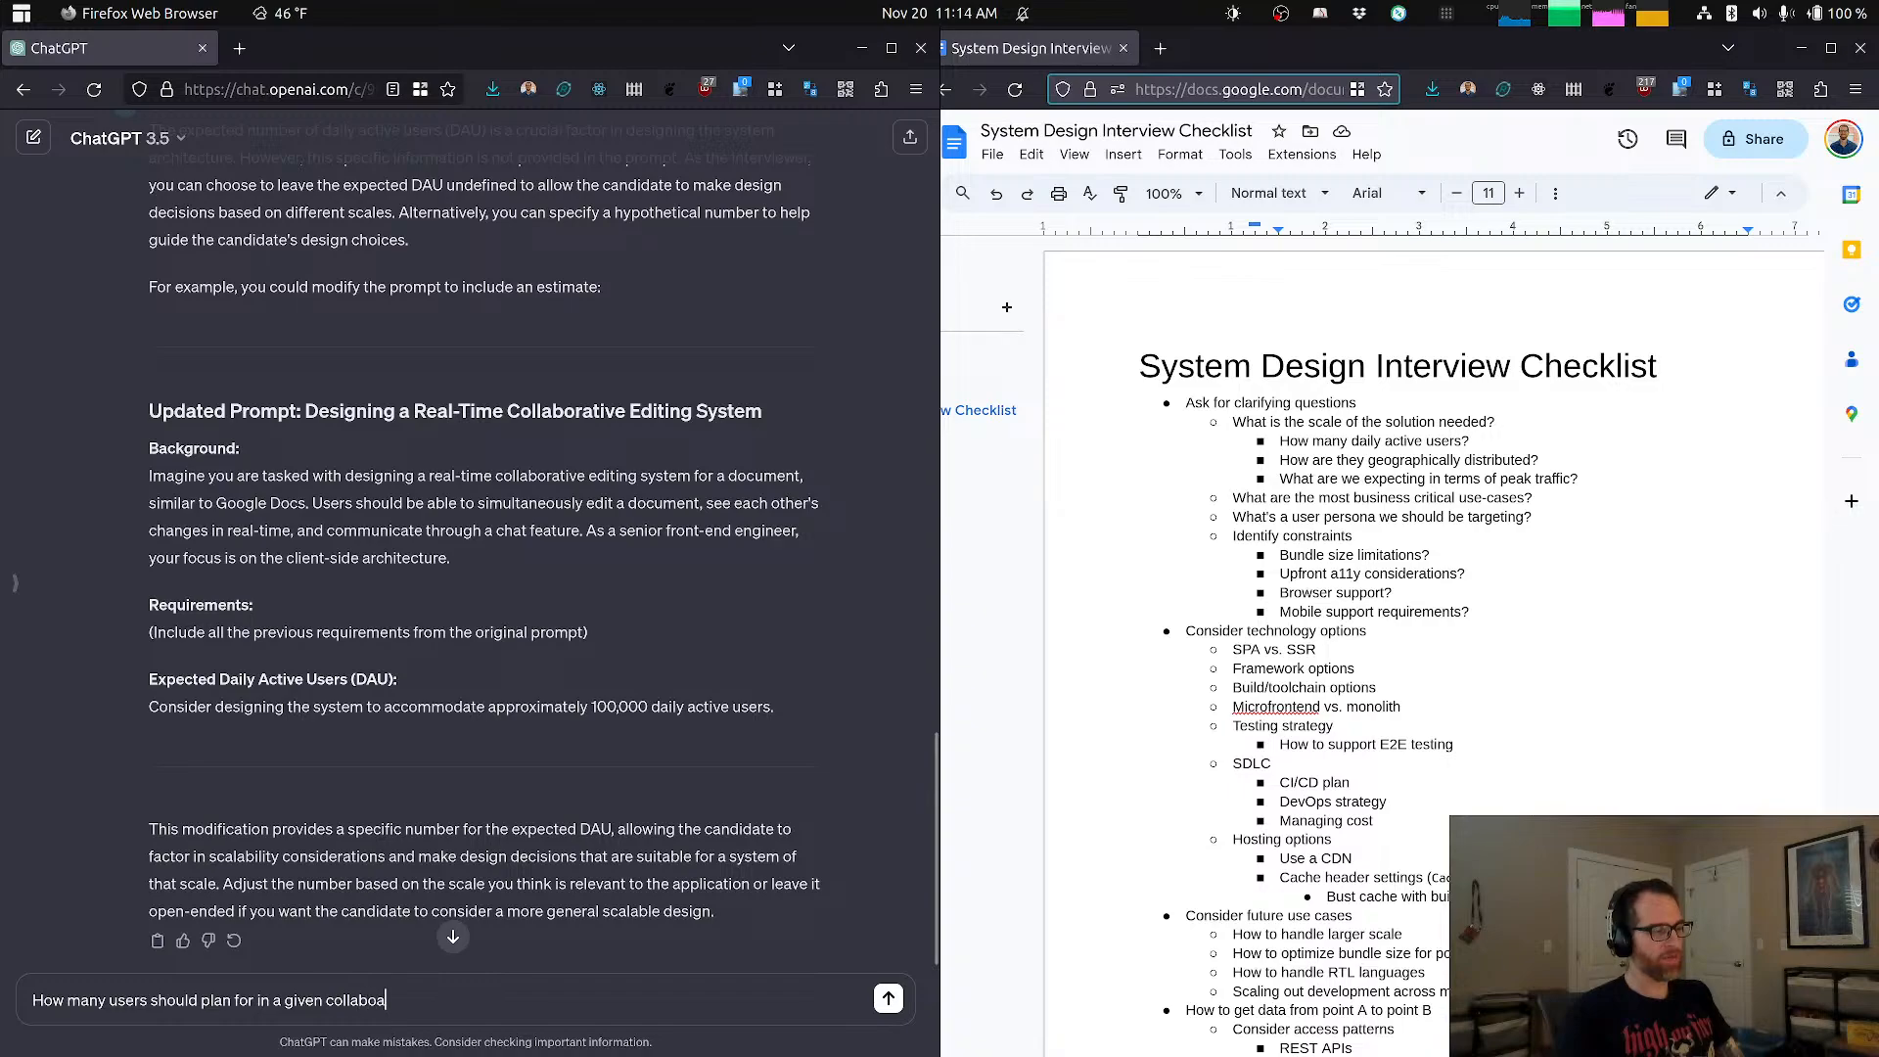
type("orative ")
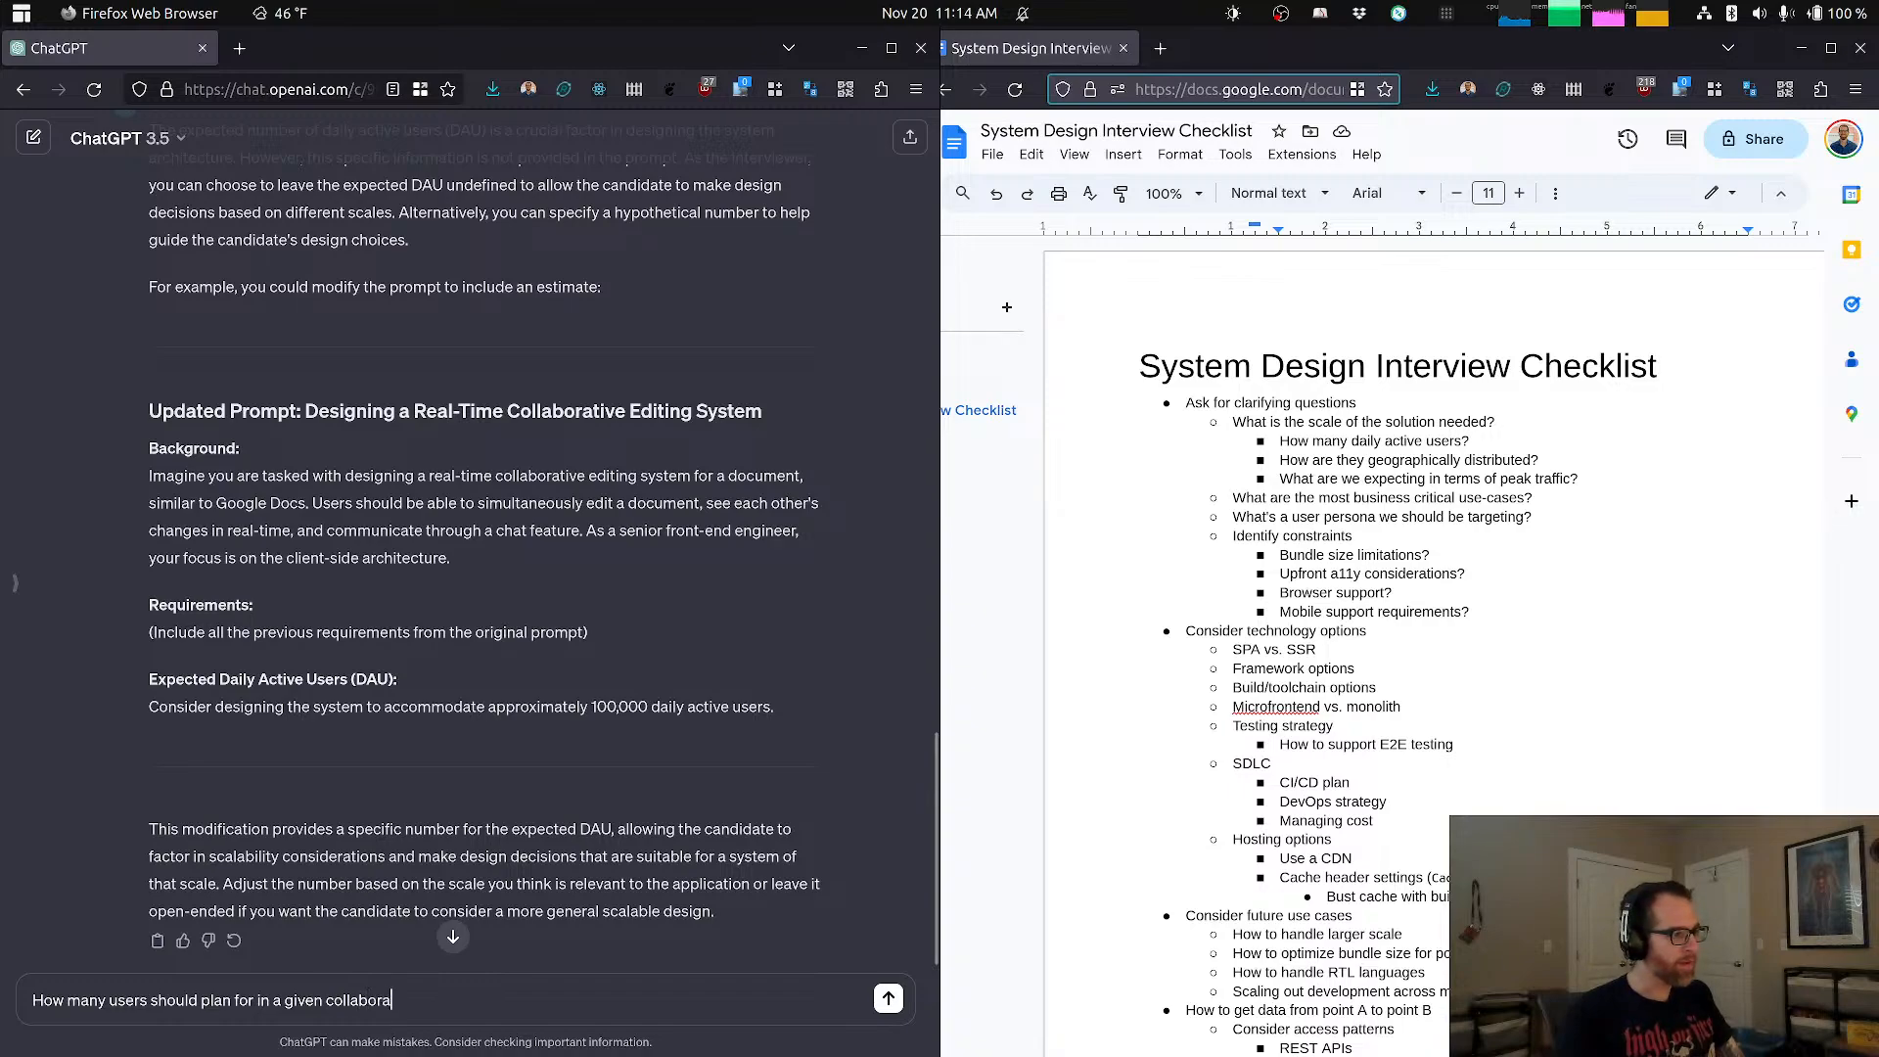
type("ed")
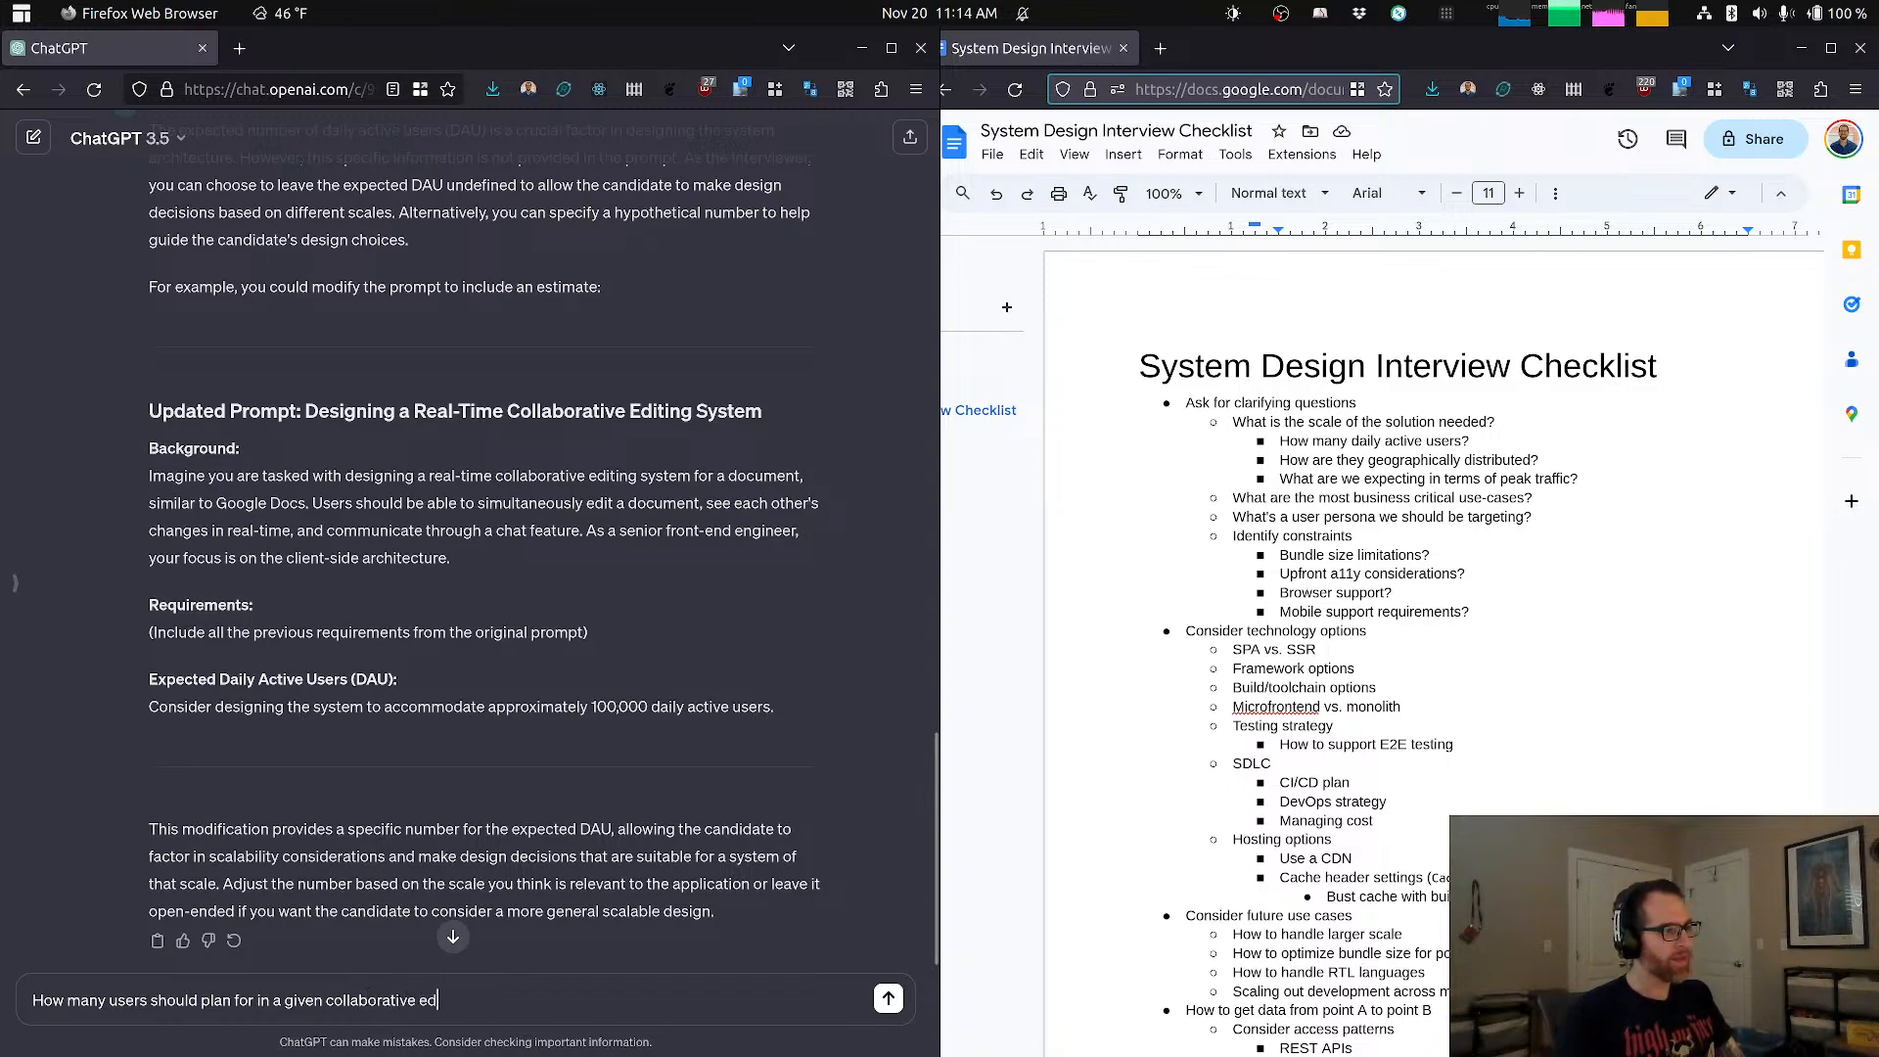
type("tio")
key("BackSpace")
key("BackSpace")
key("BackSpace")
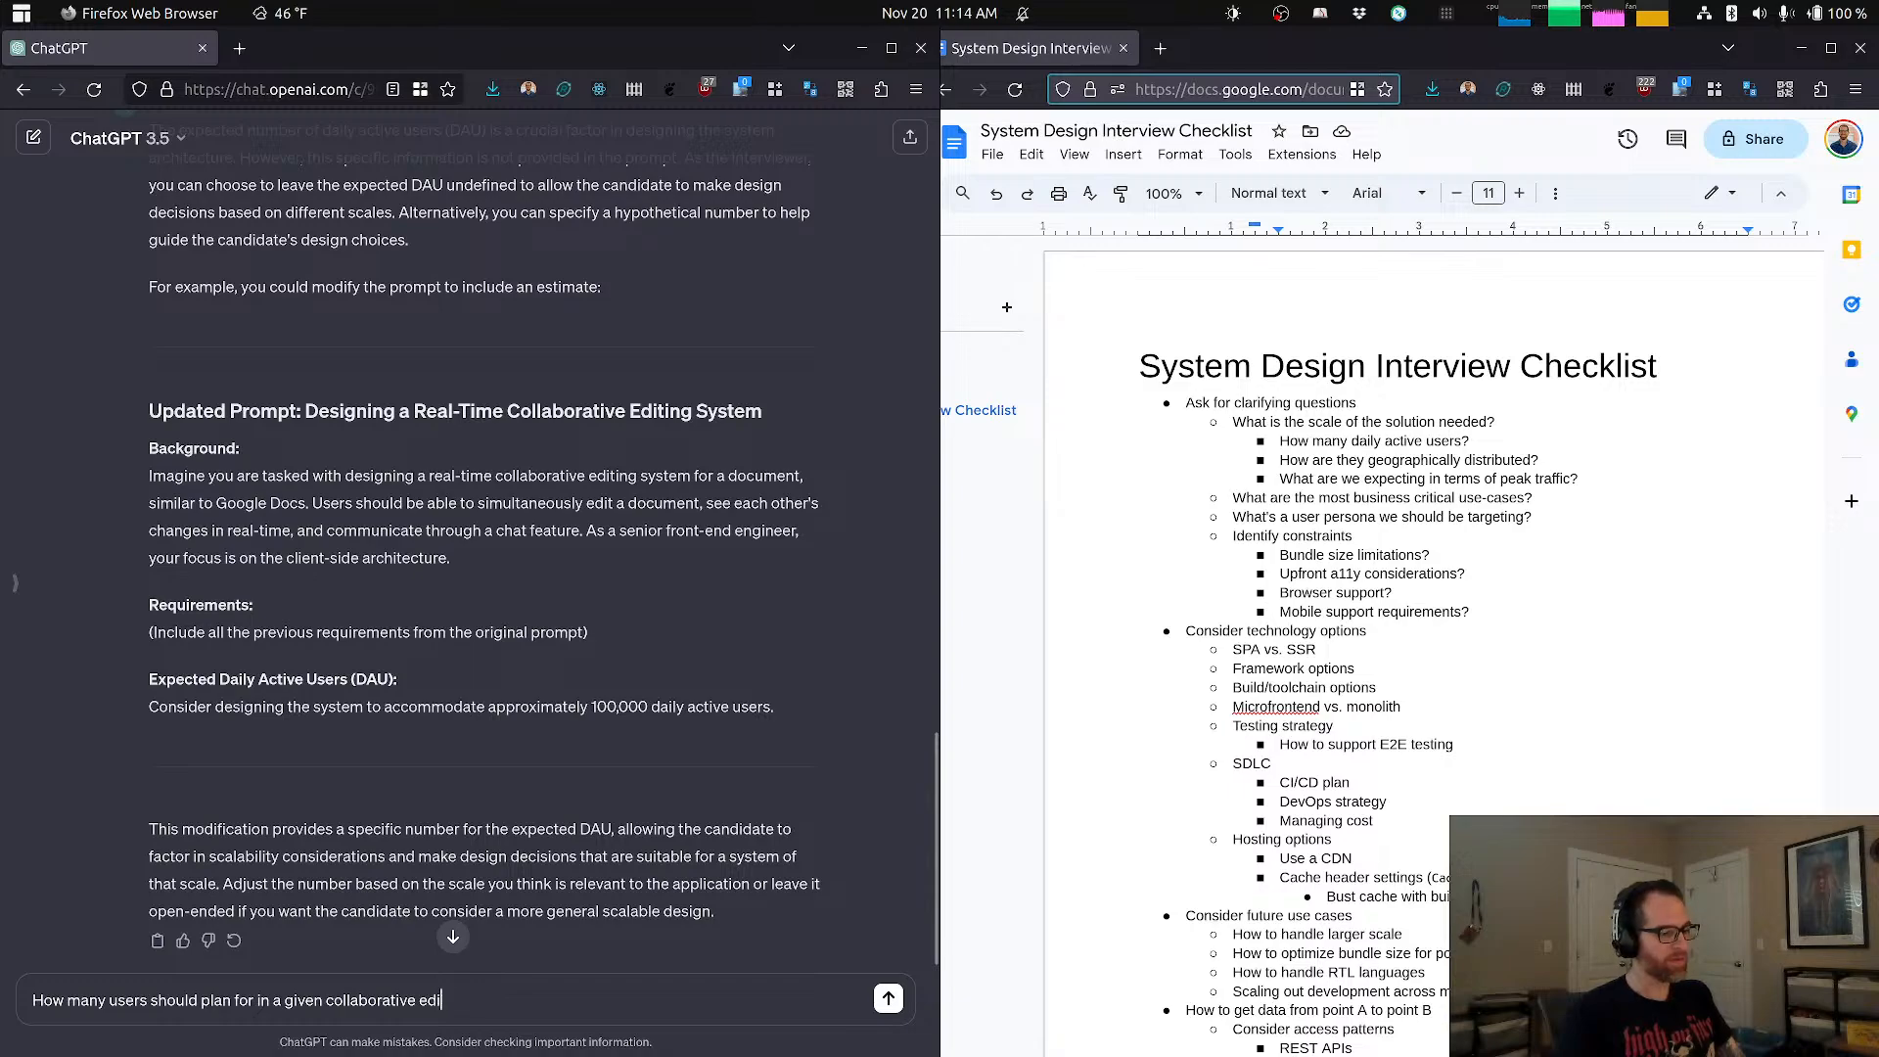
type("iting session?")
key("Return")
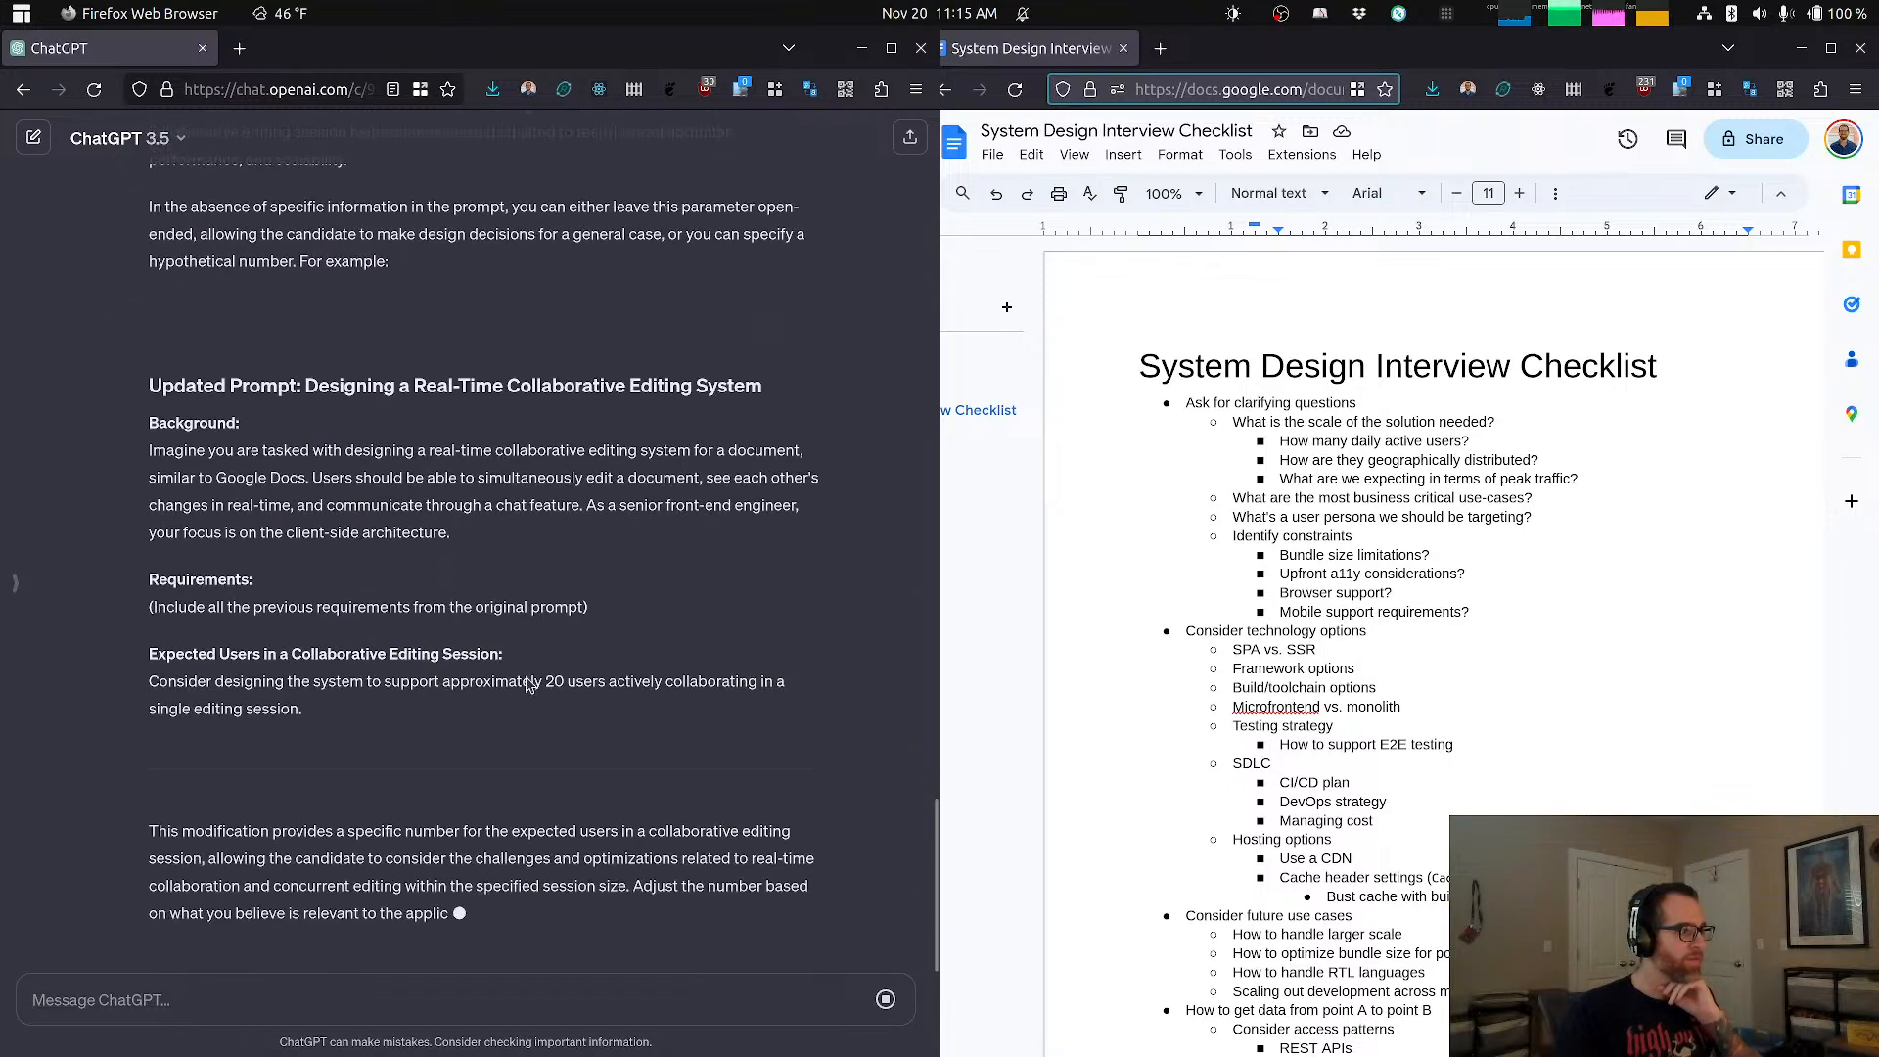
scroll(565, 705, "up", 3)
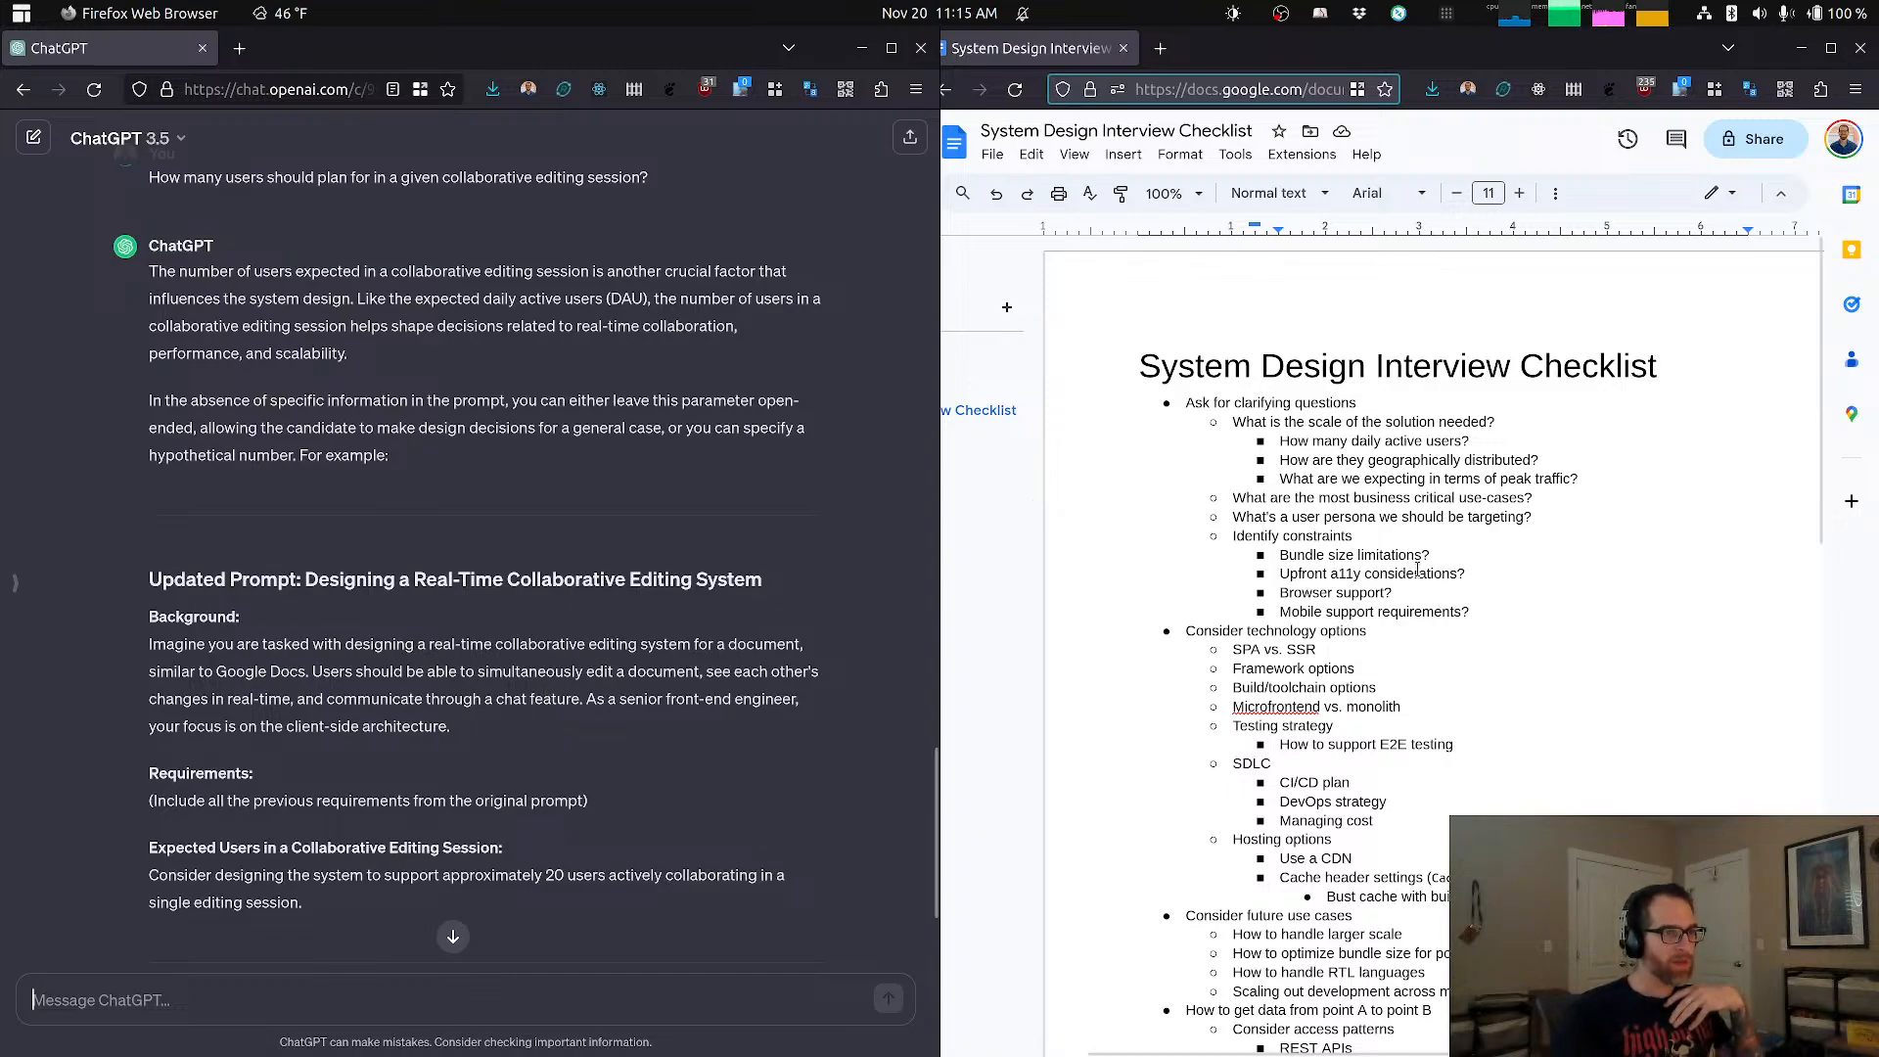
Step: Copy the checklist question "What's a user persona we should be targeting?" and send it to ChatGPT
triple_click(1416, 517)
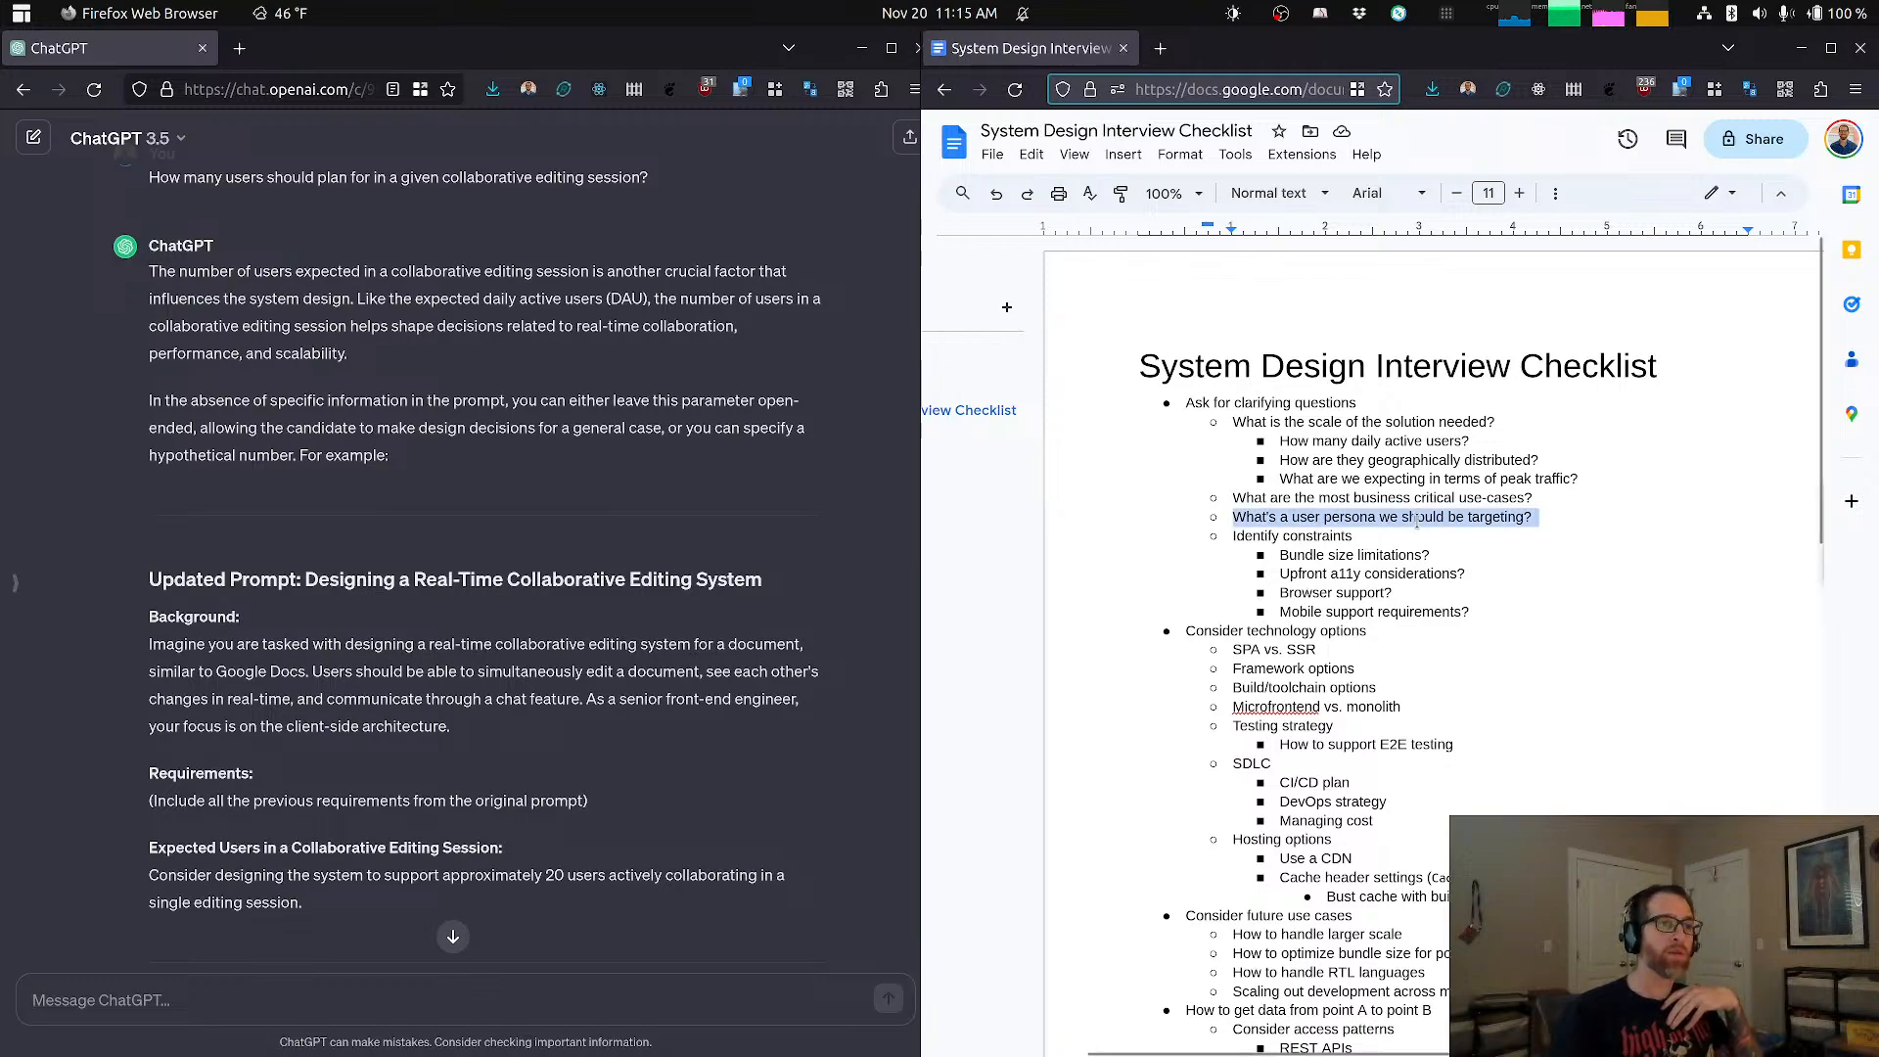
left_click(1416, 517)
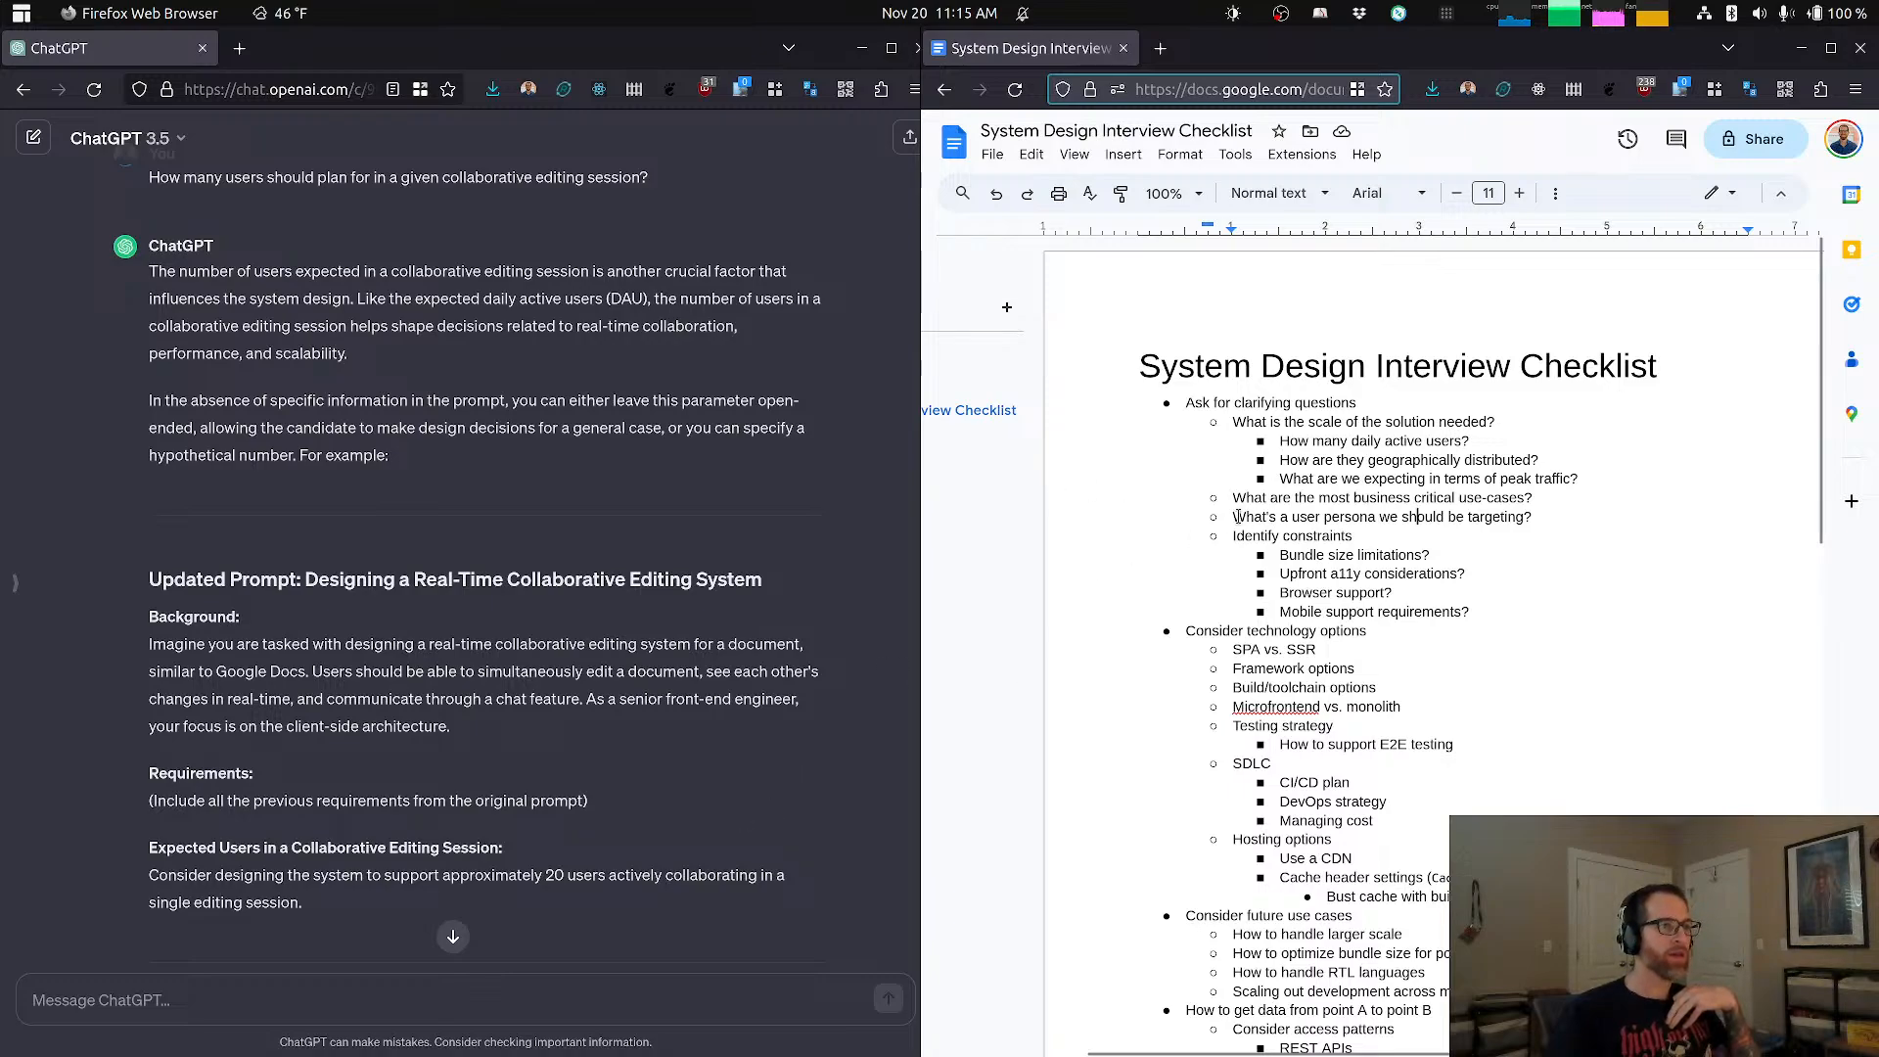
left_click_drag(1341, 526, 1541, 518)
key("ctrl+c")
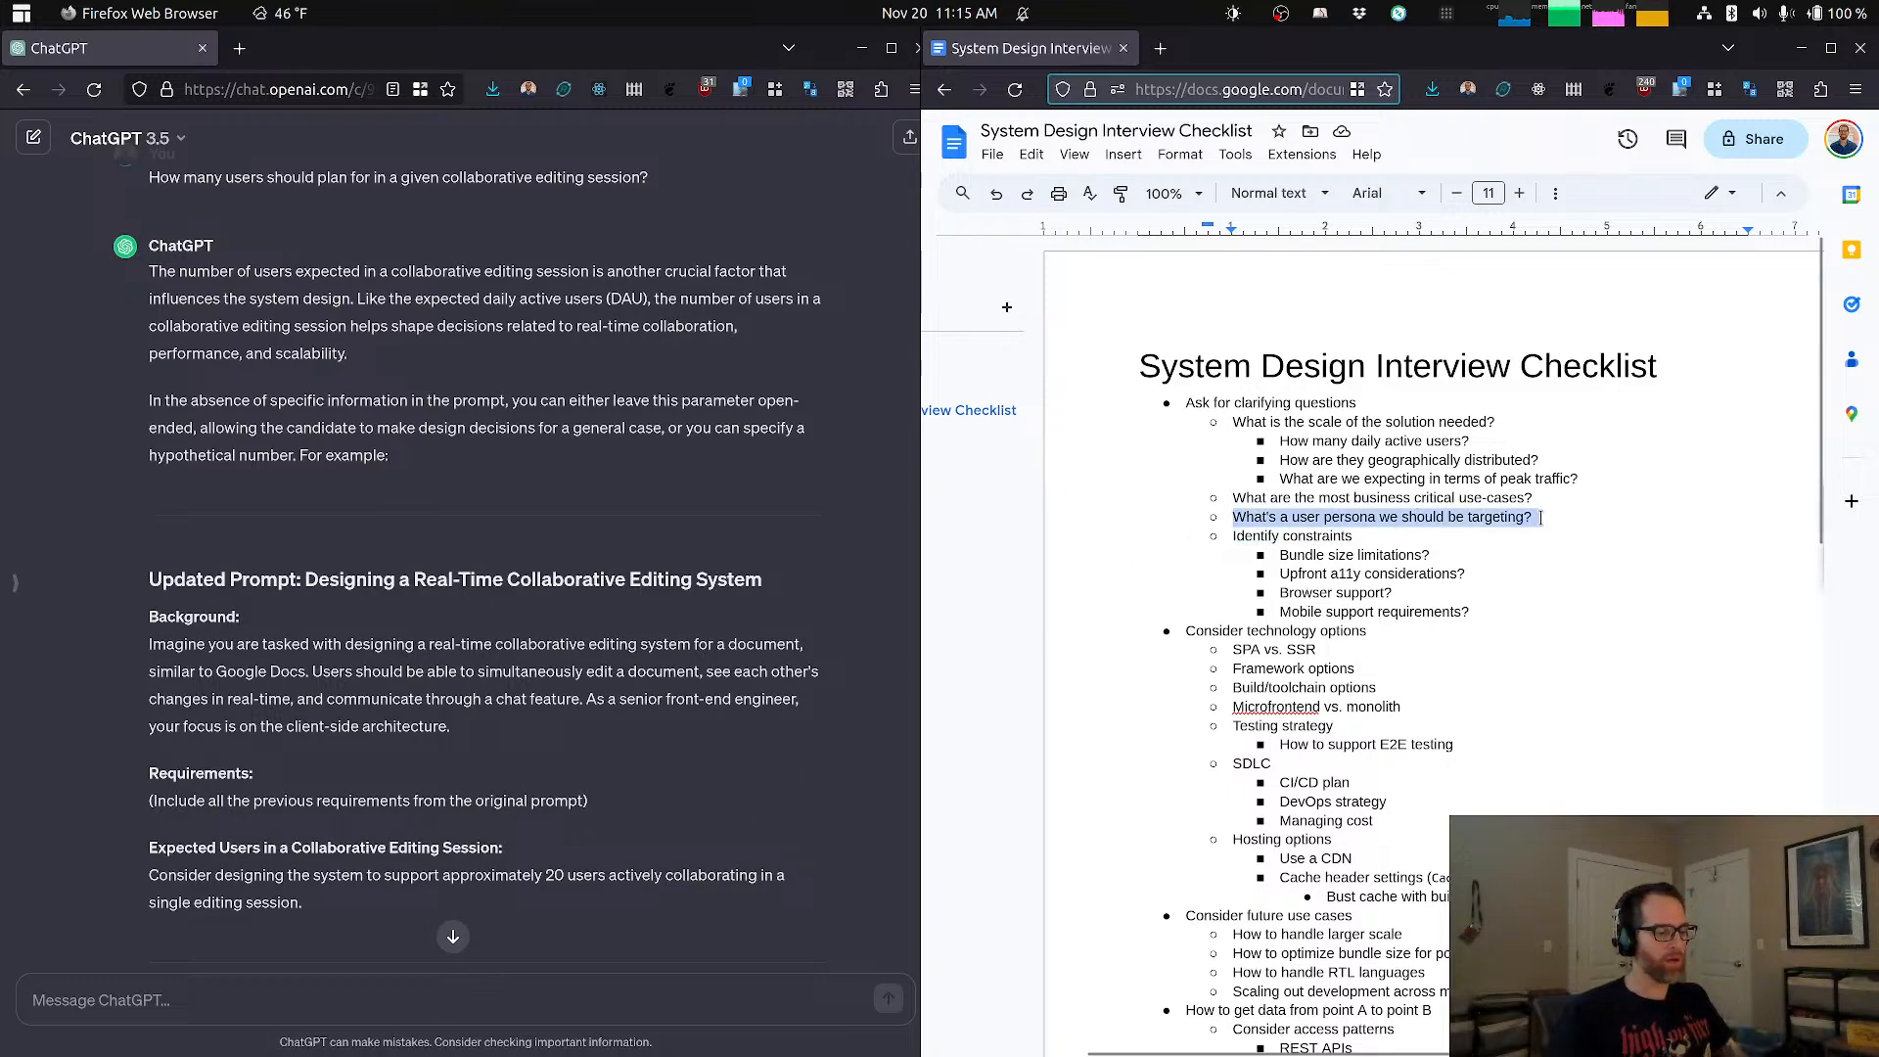
left_click(624, 1007)
key("ctrl+v")
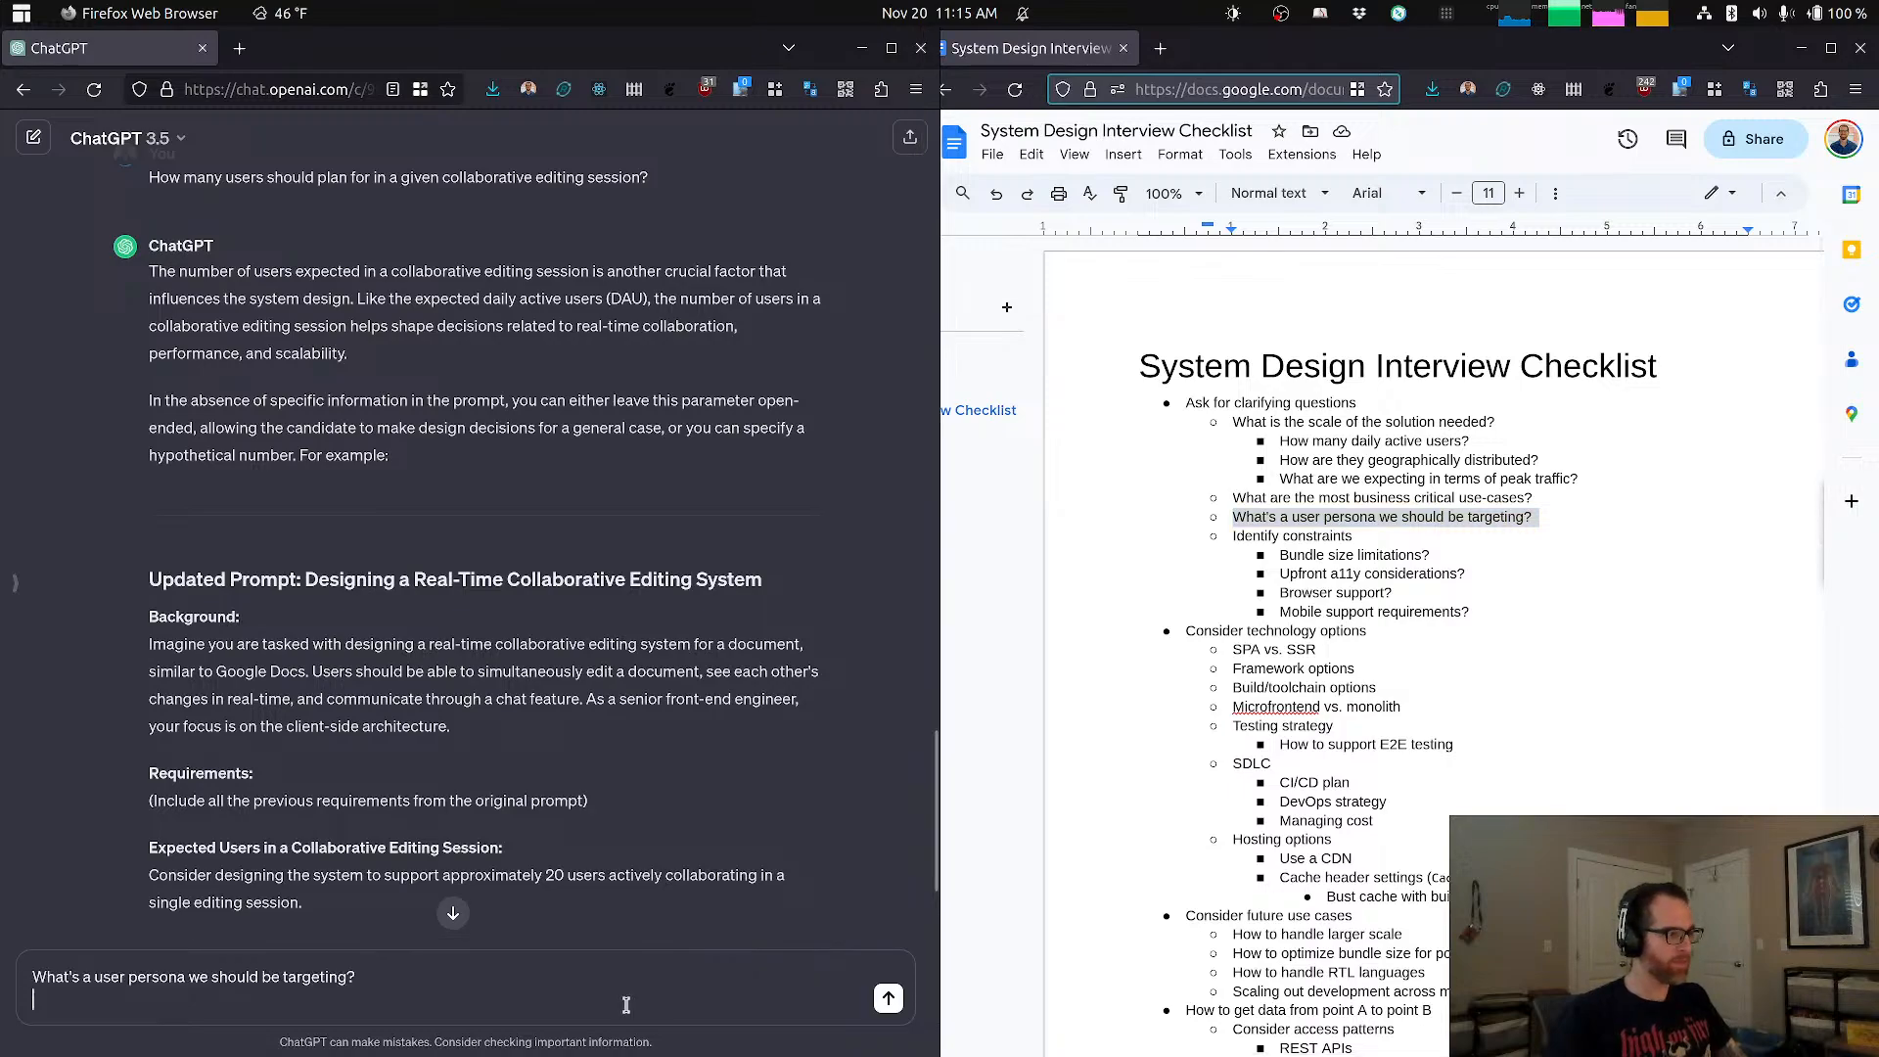
key("Return")
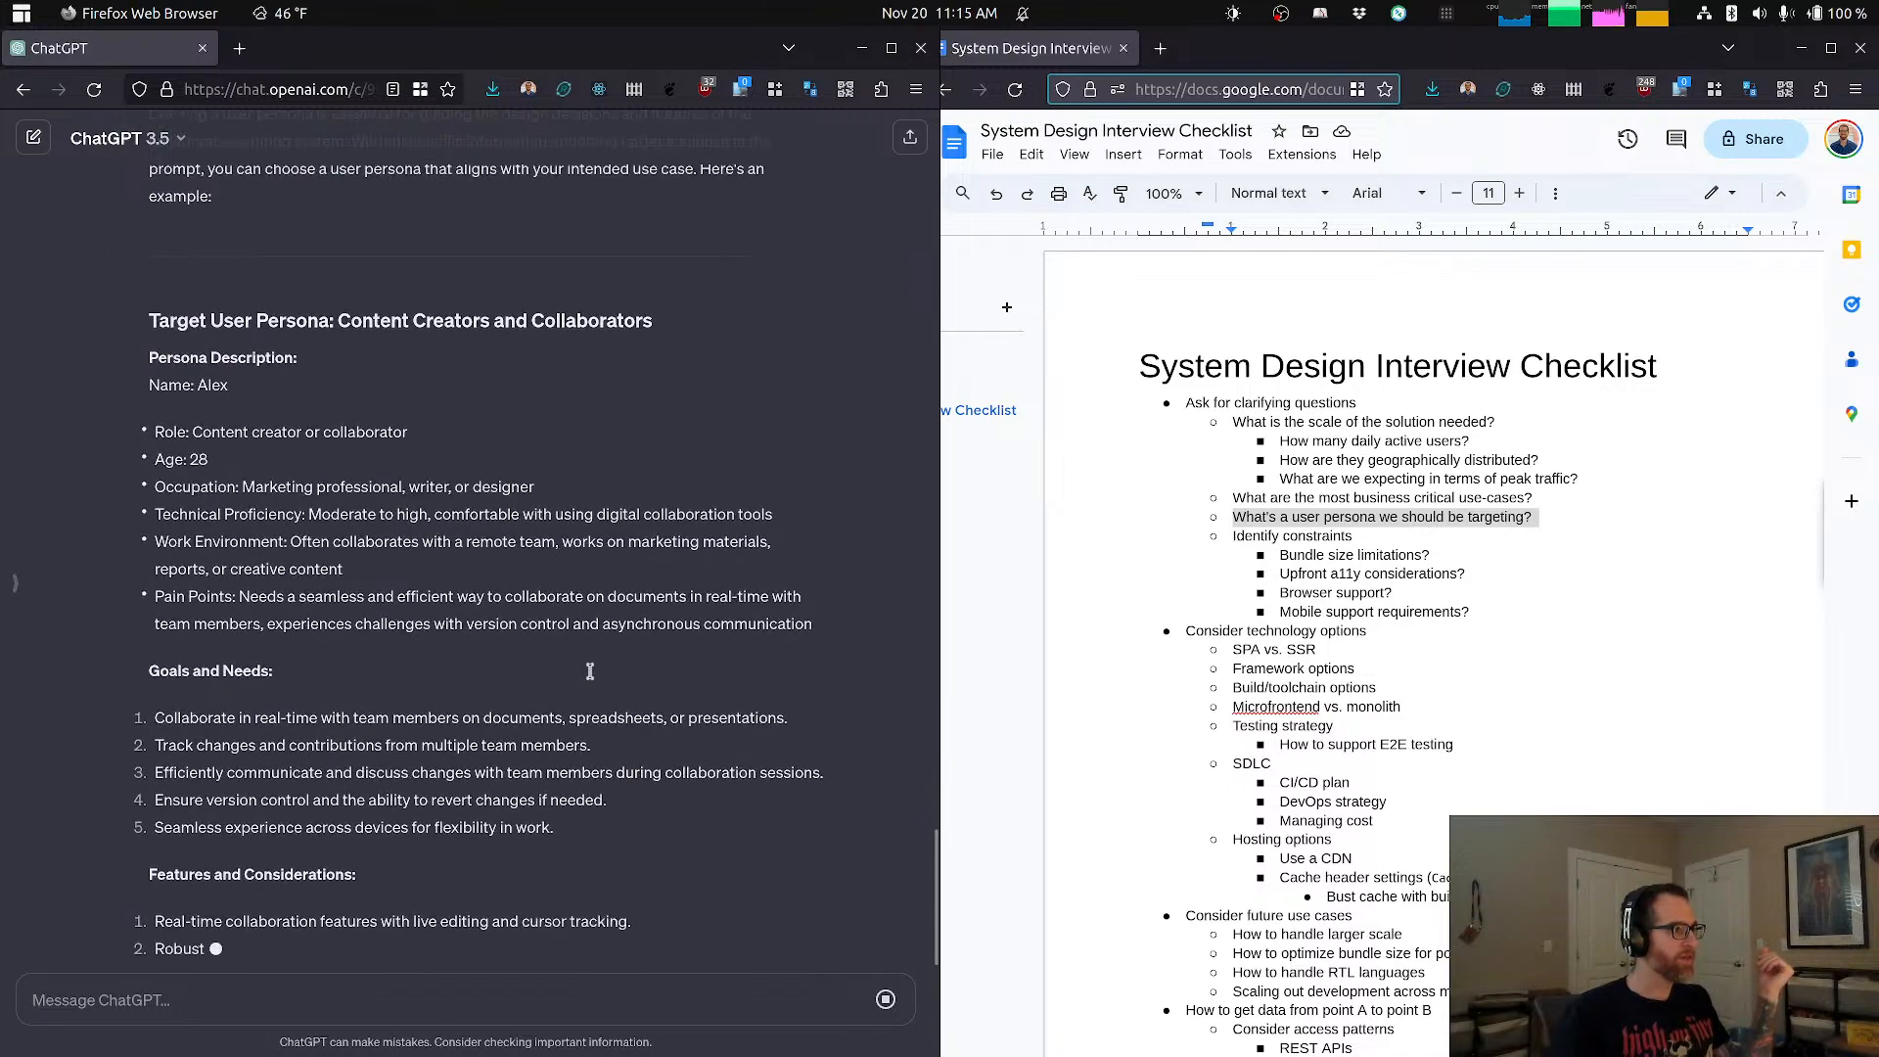
Step: Read the target user persona's description, especially its technical proficiency and pain points
scroll(577, 727, "up", 4)
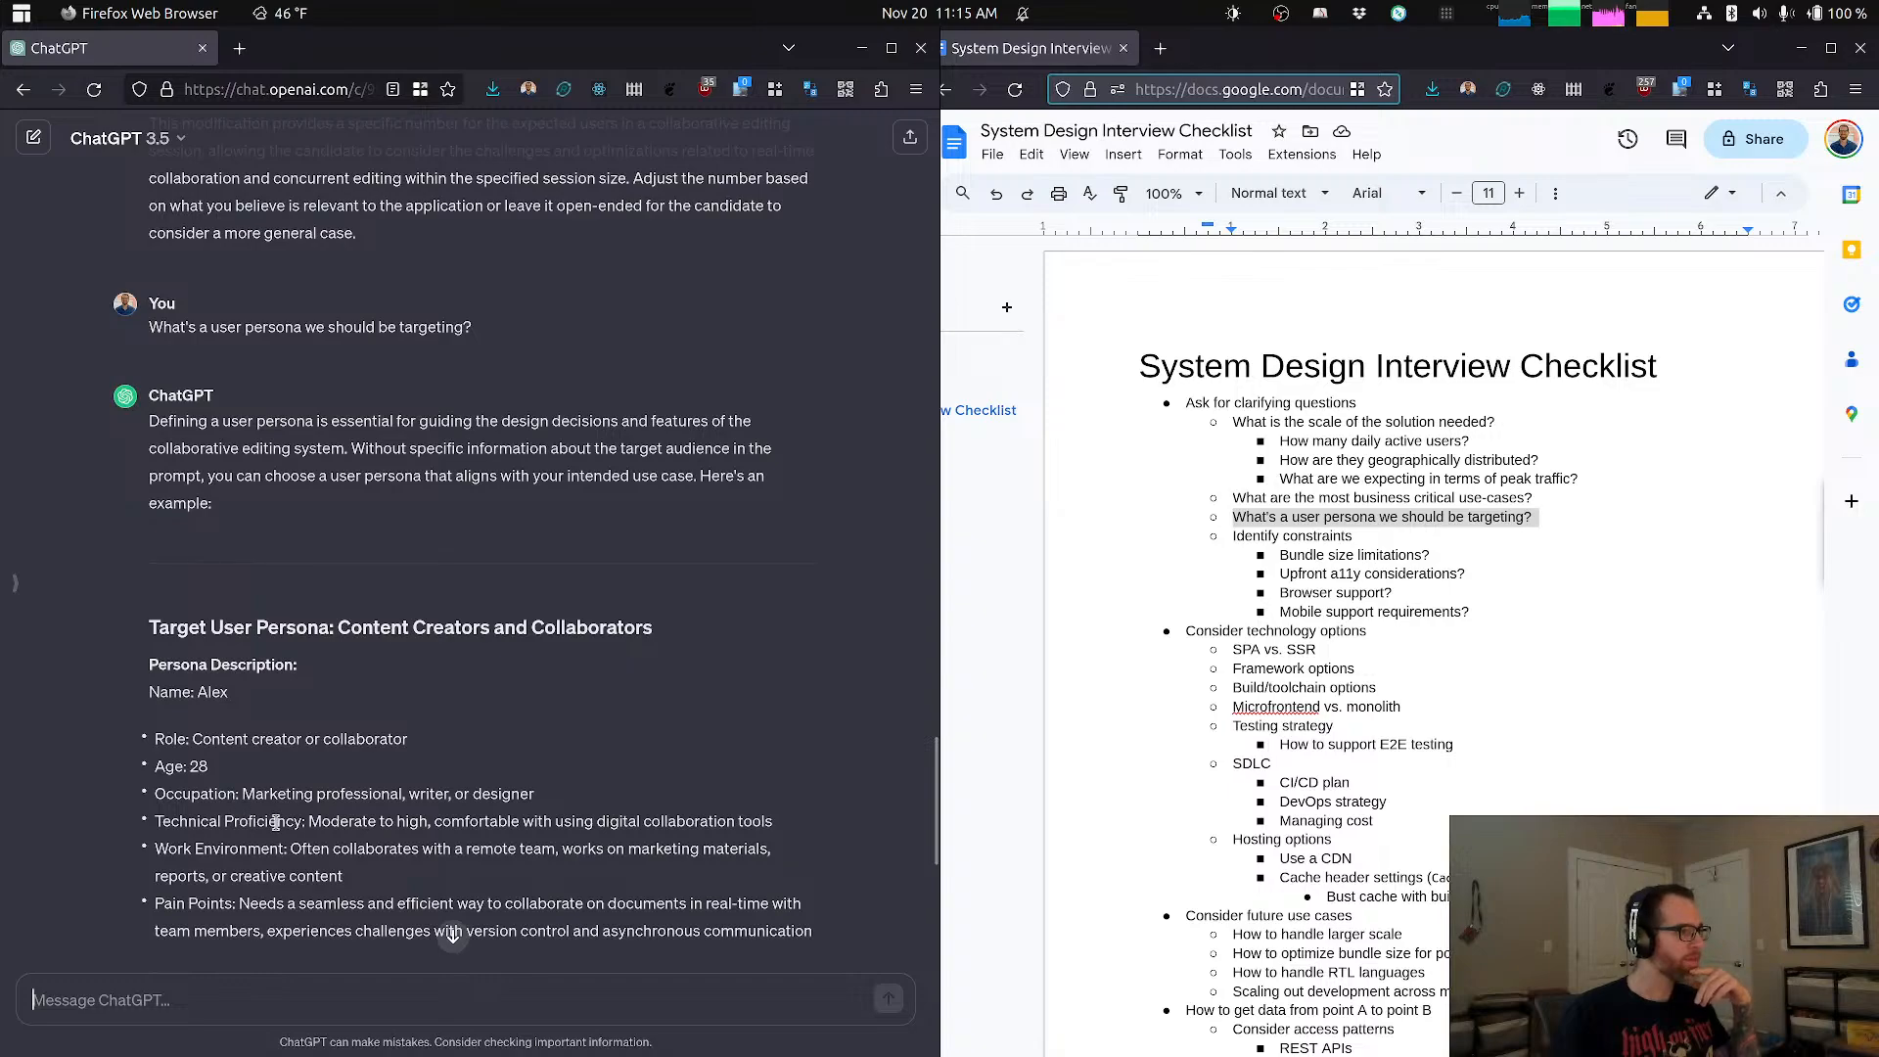
left_click_drag(295, 827, 387, 828)
left_click(413, 823)
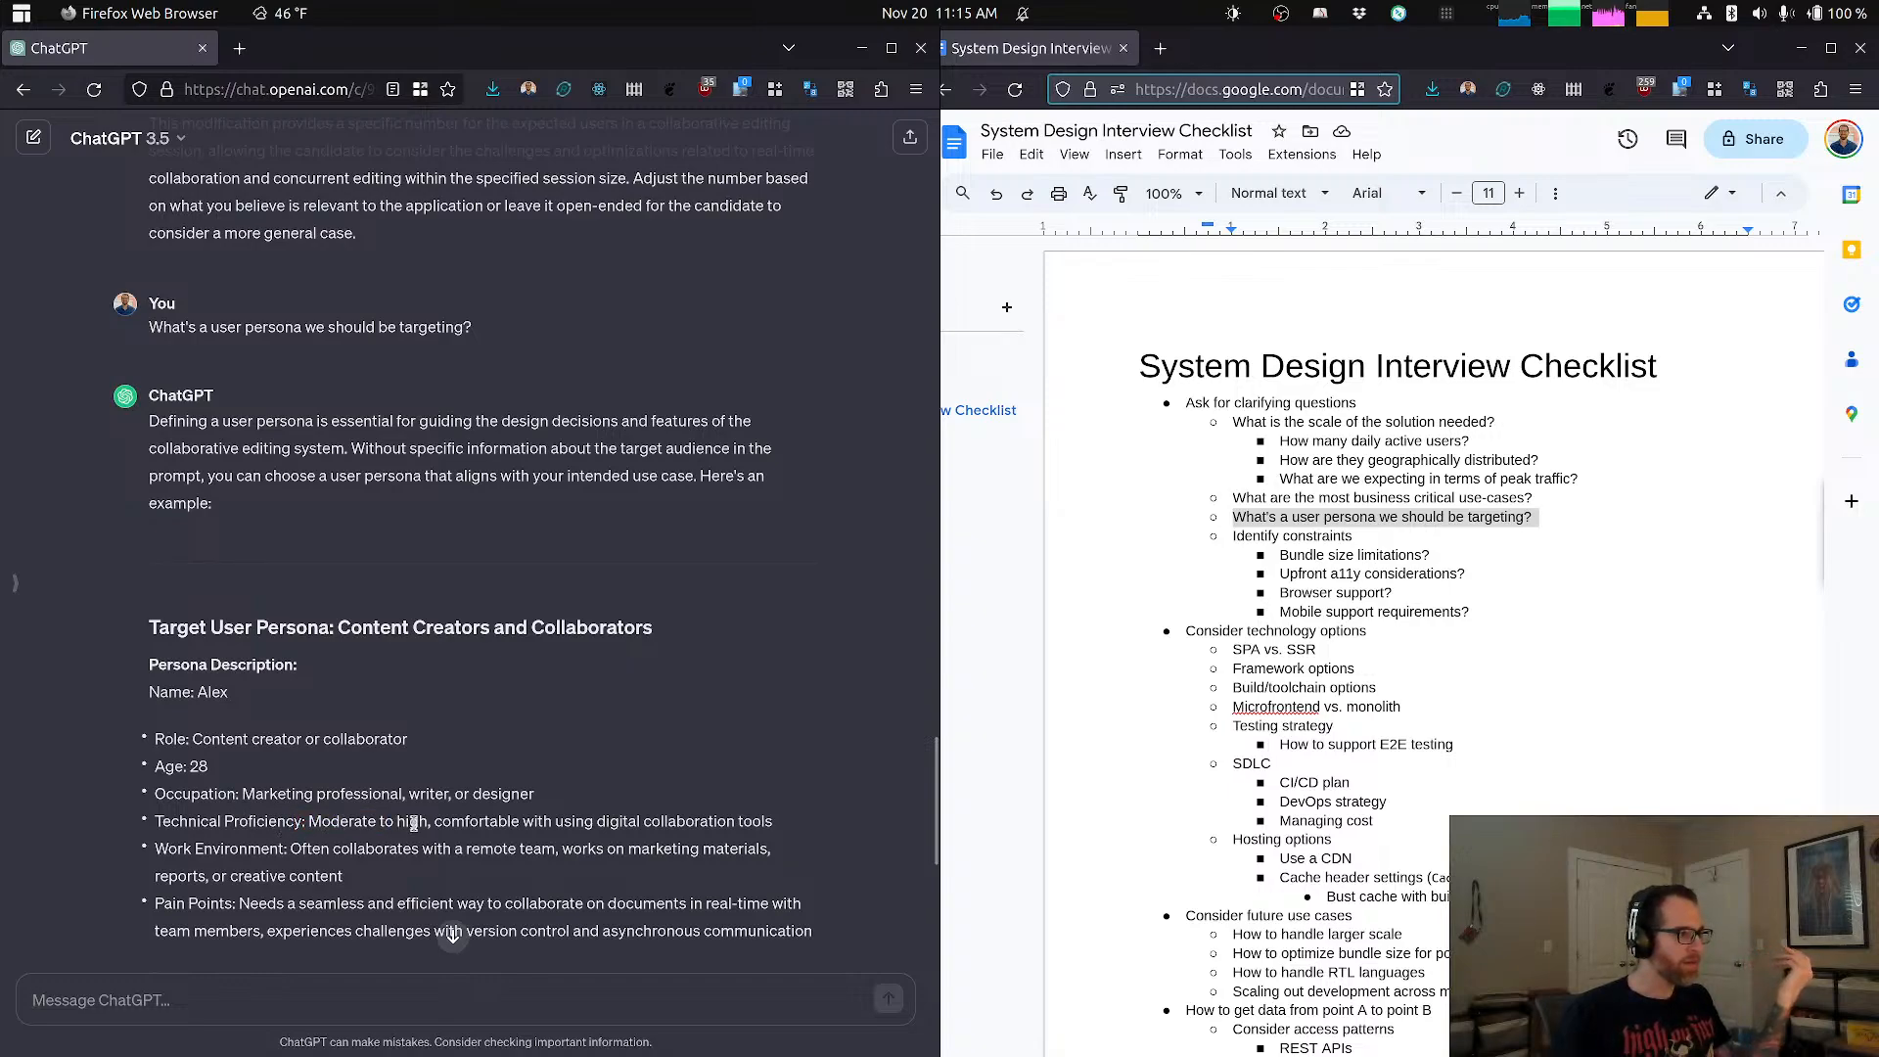
scroll(495, 788, "down", 1)
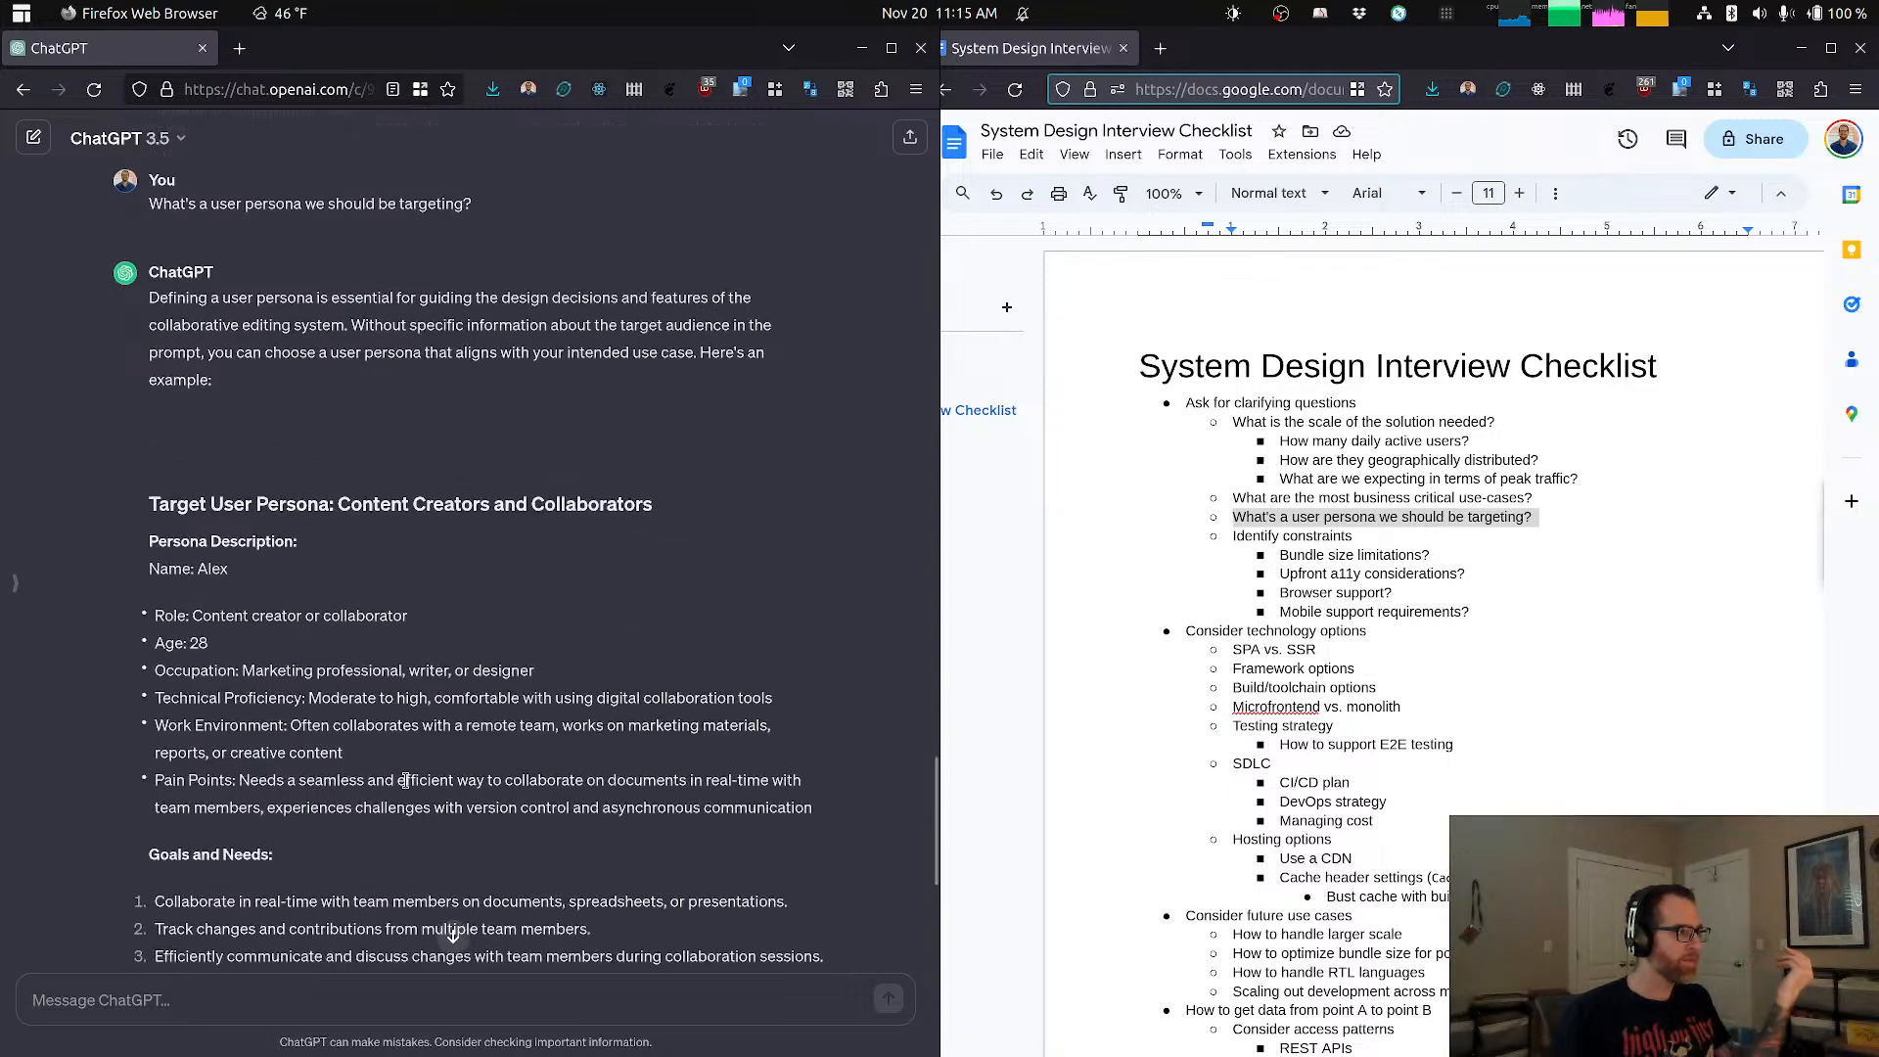
left_click_drag(290, 787, 593, 783)
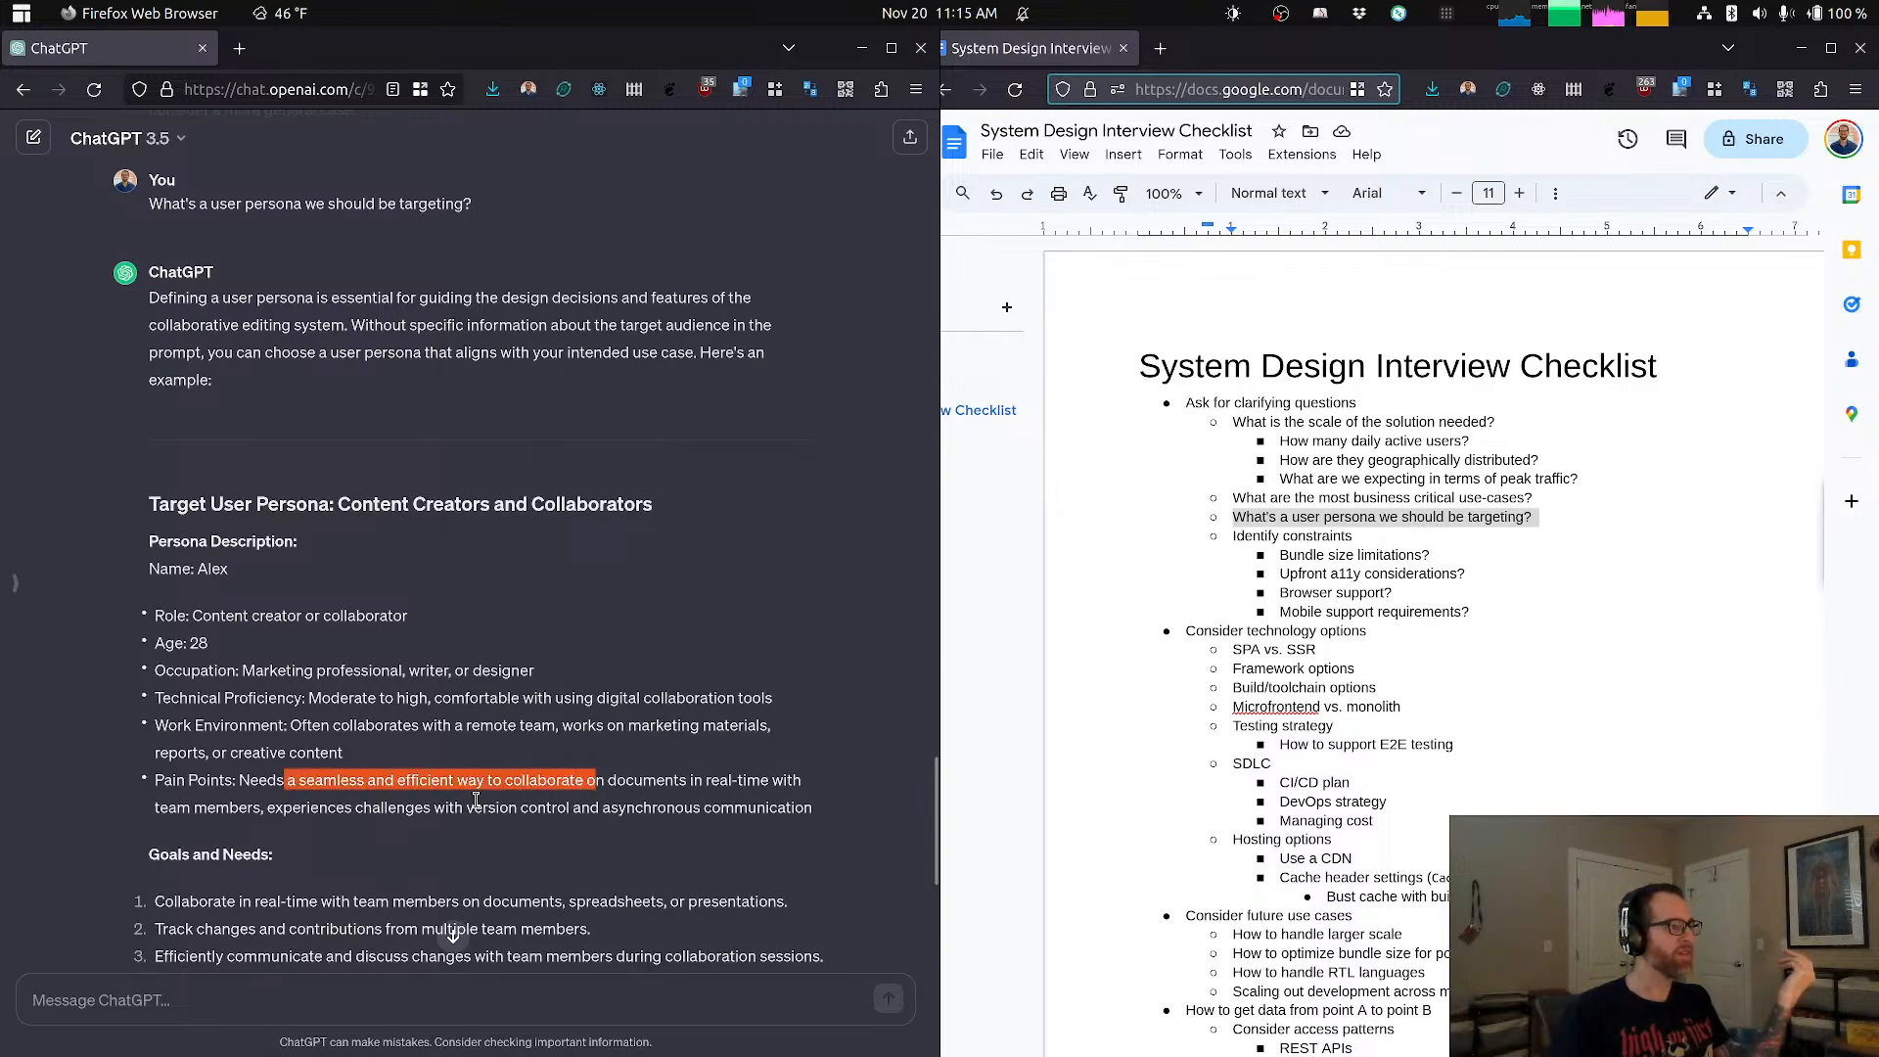
left_click(566, 807)
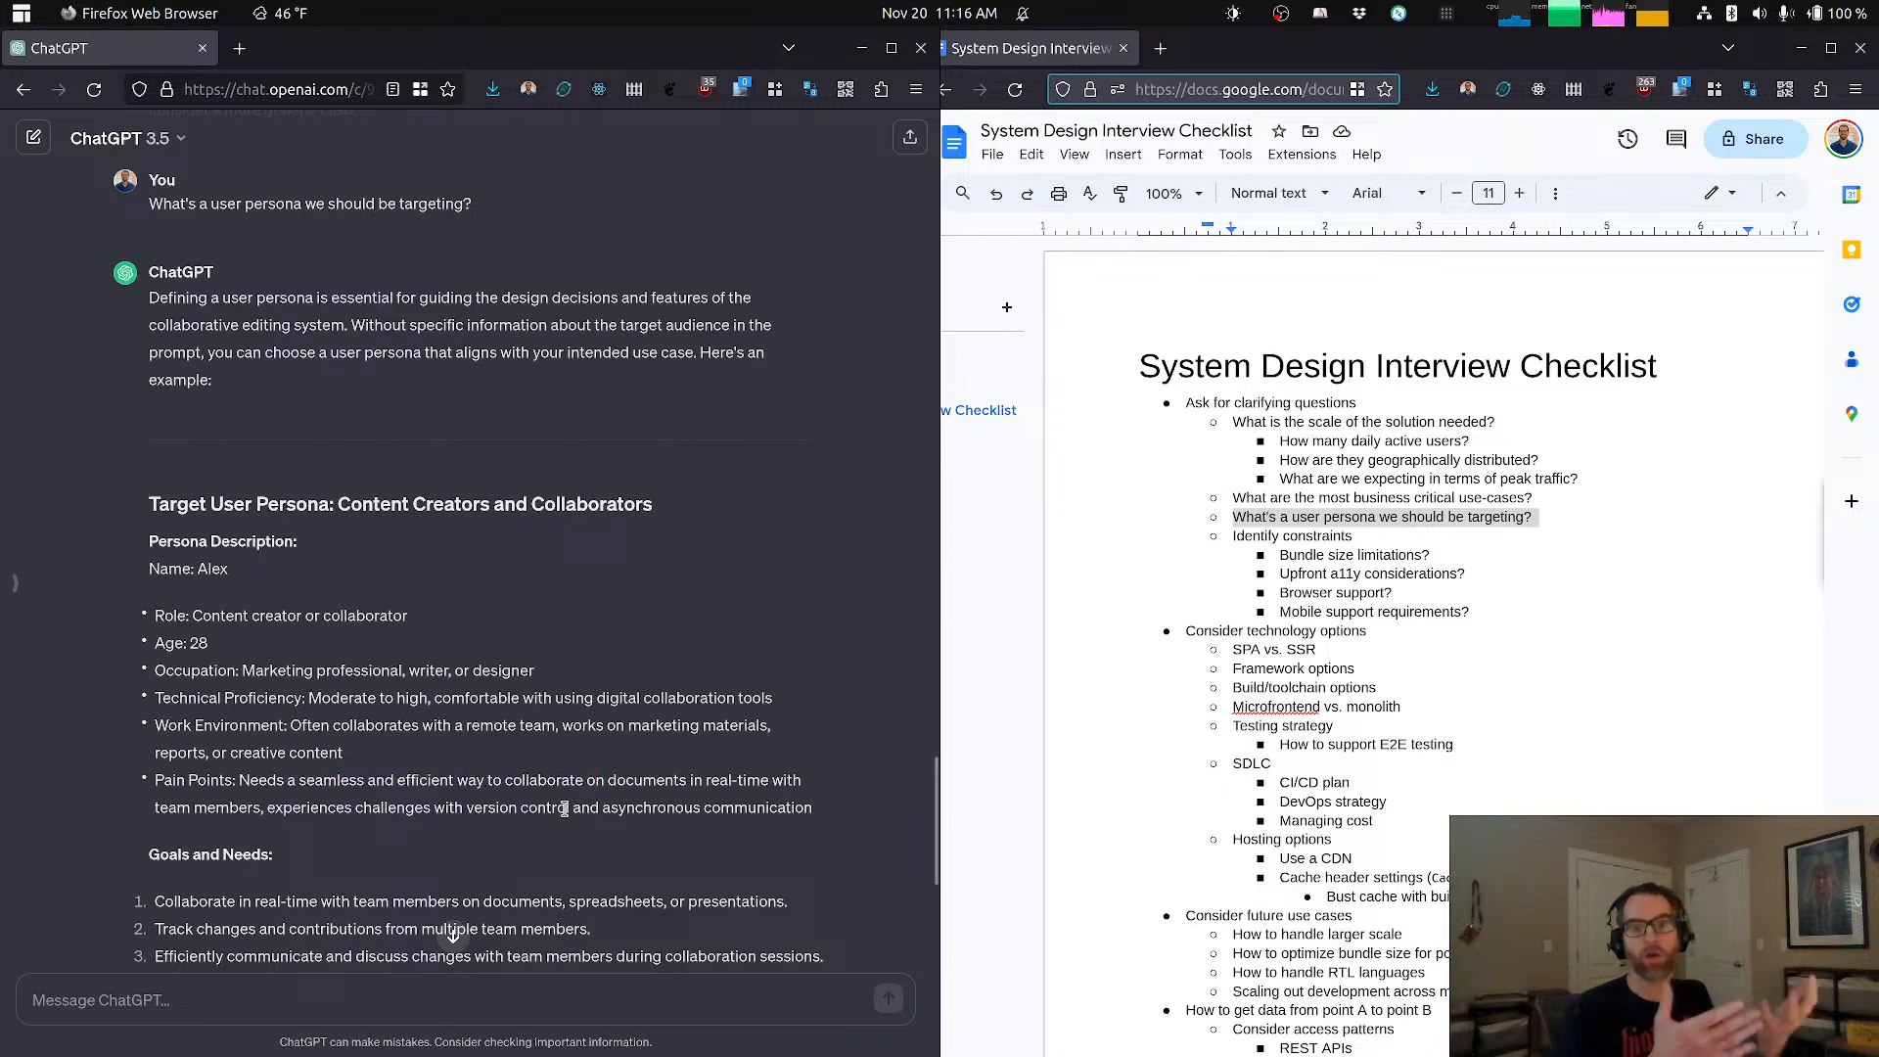
left_click_drag(1404, 368, 1458, 838)
left_click(1469, 651)
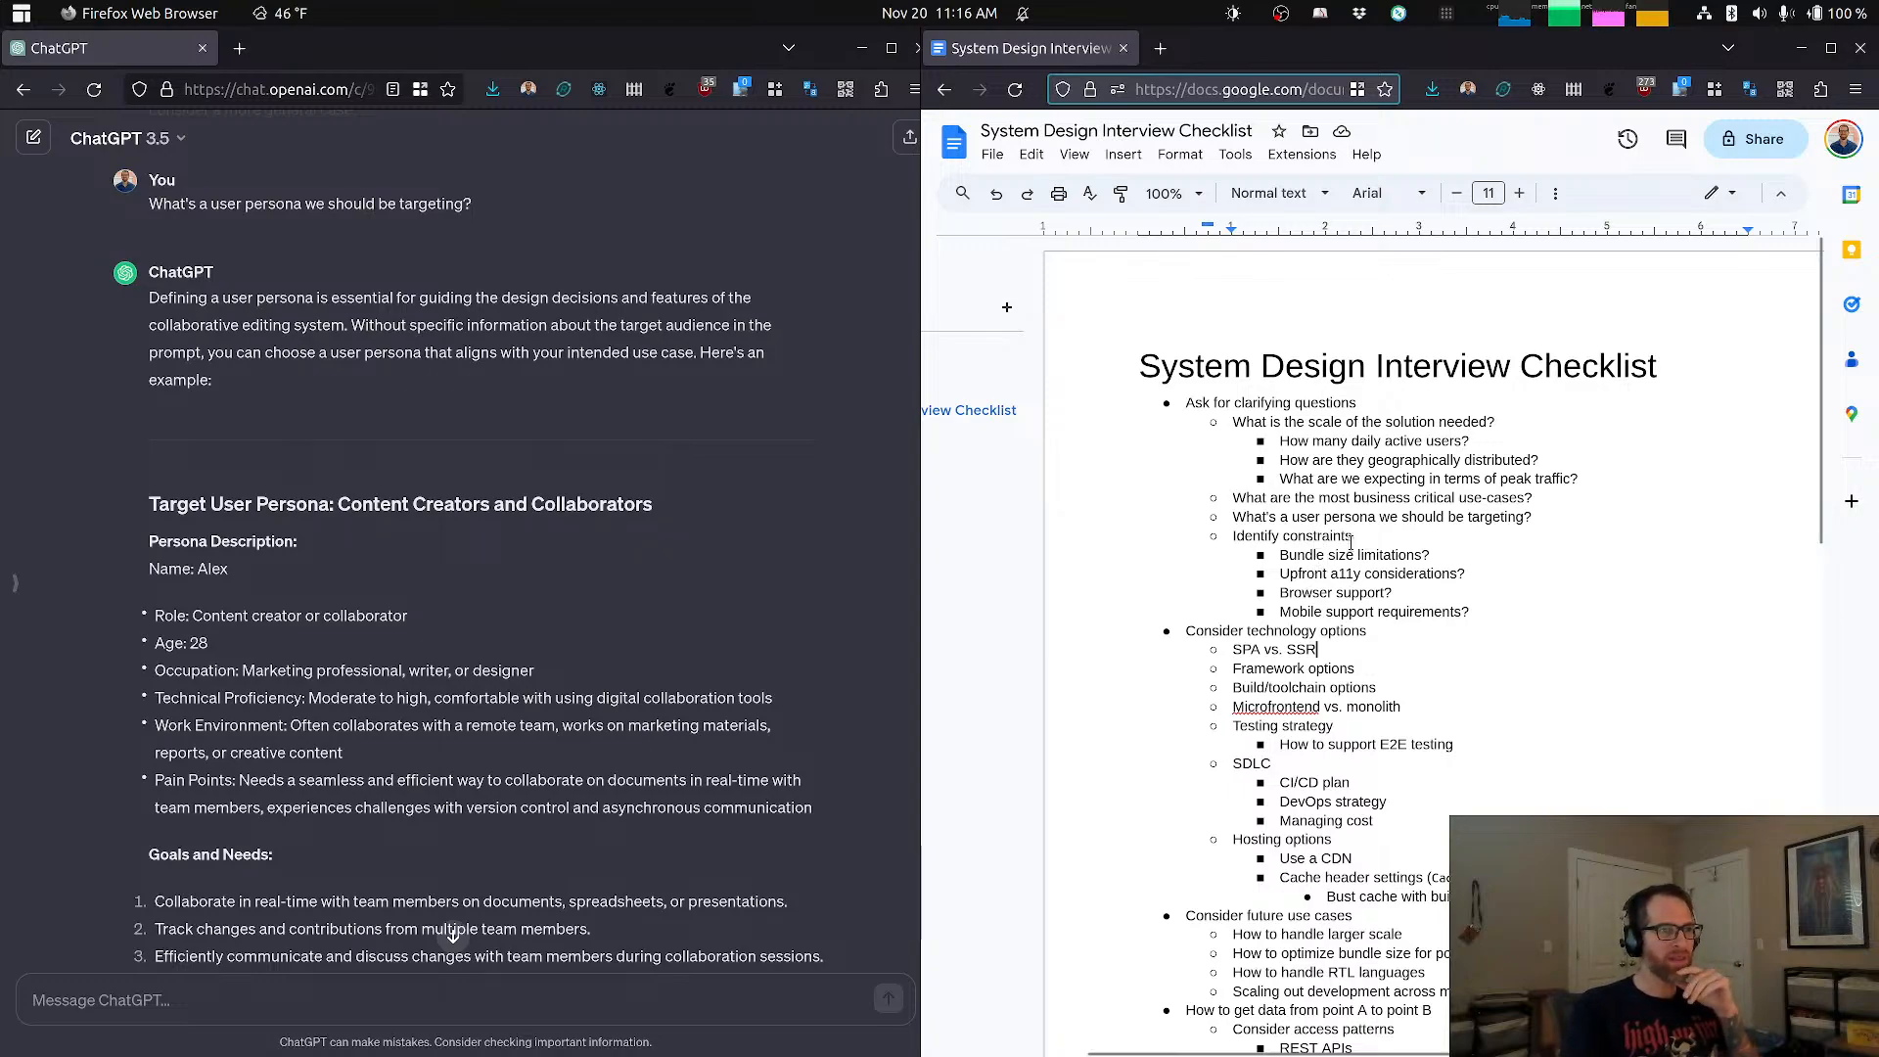
left_click(526, 1005)
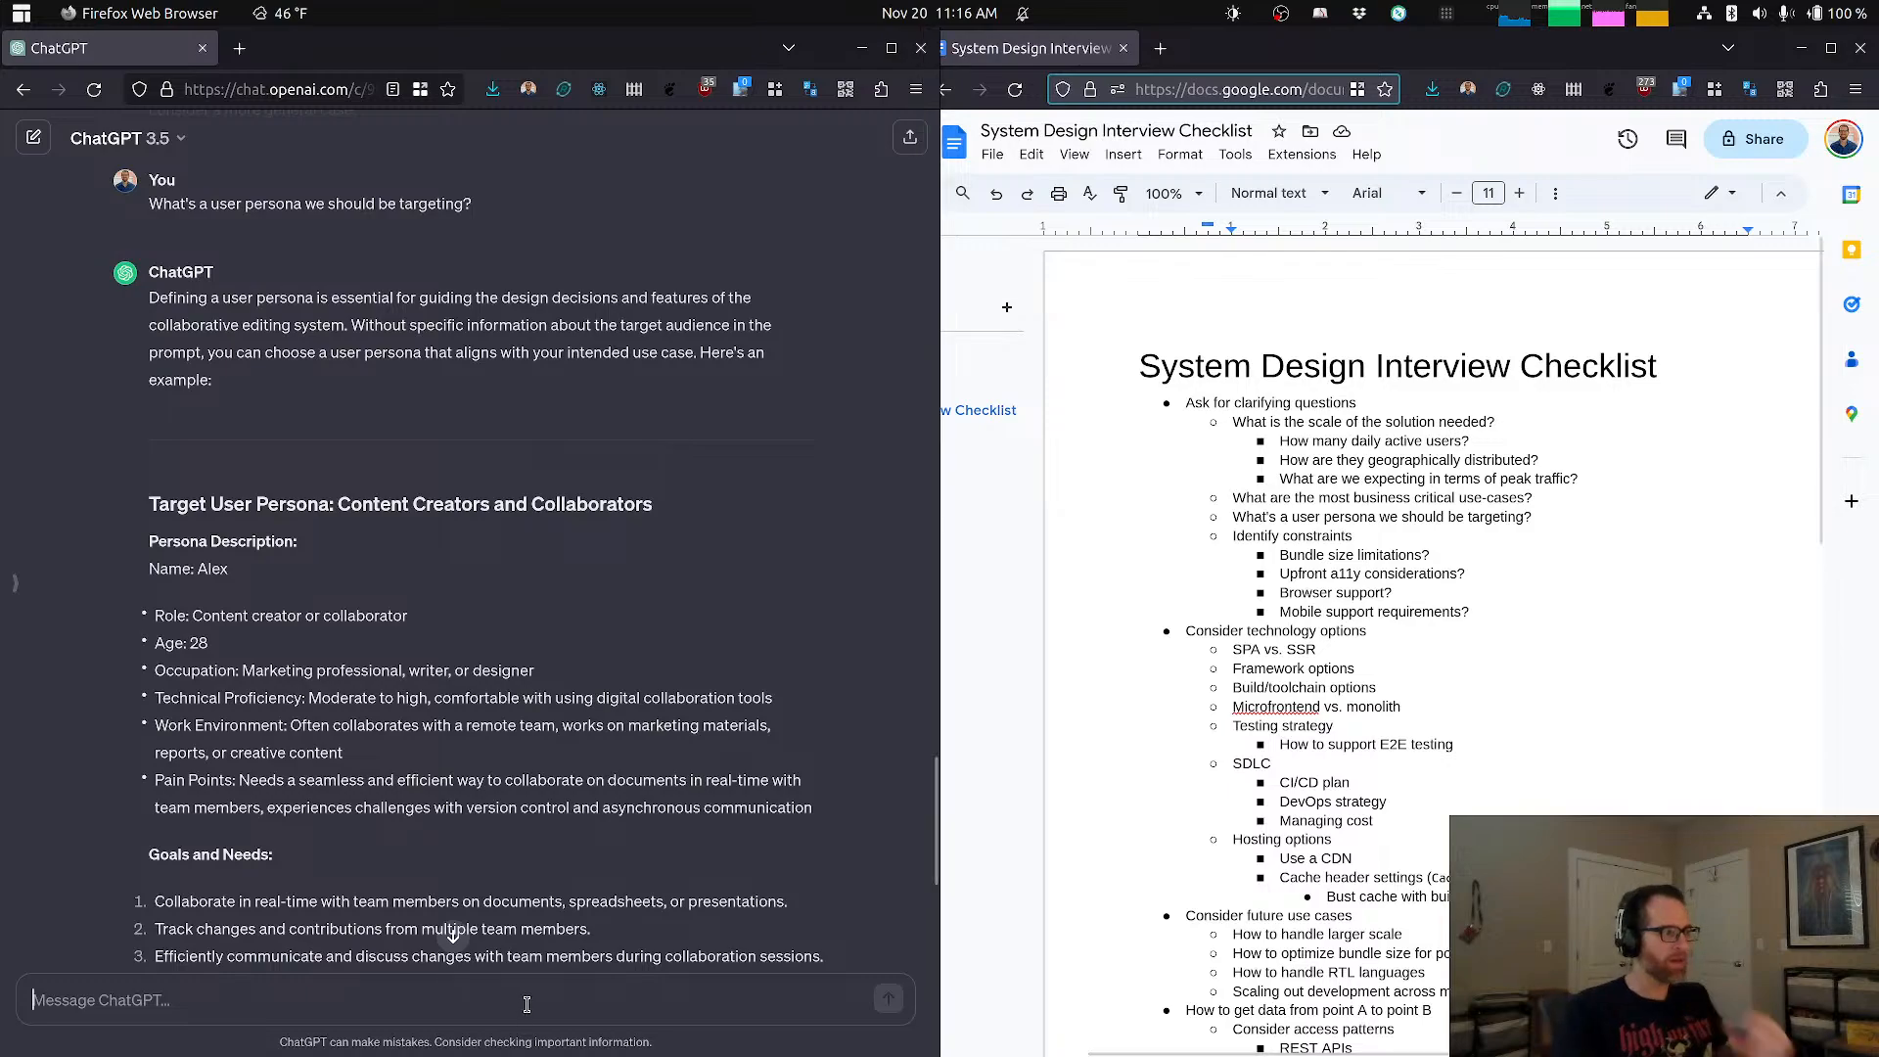
type("Are thje")
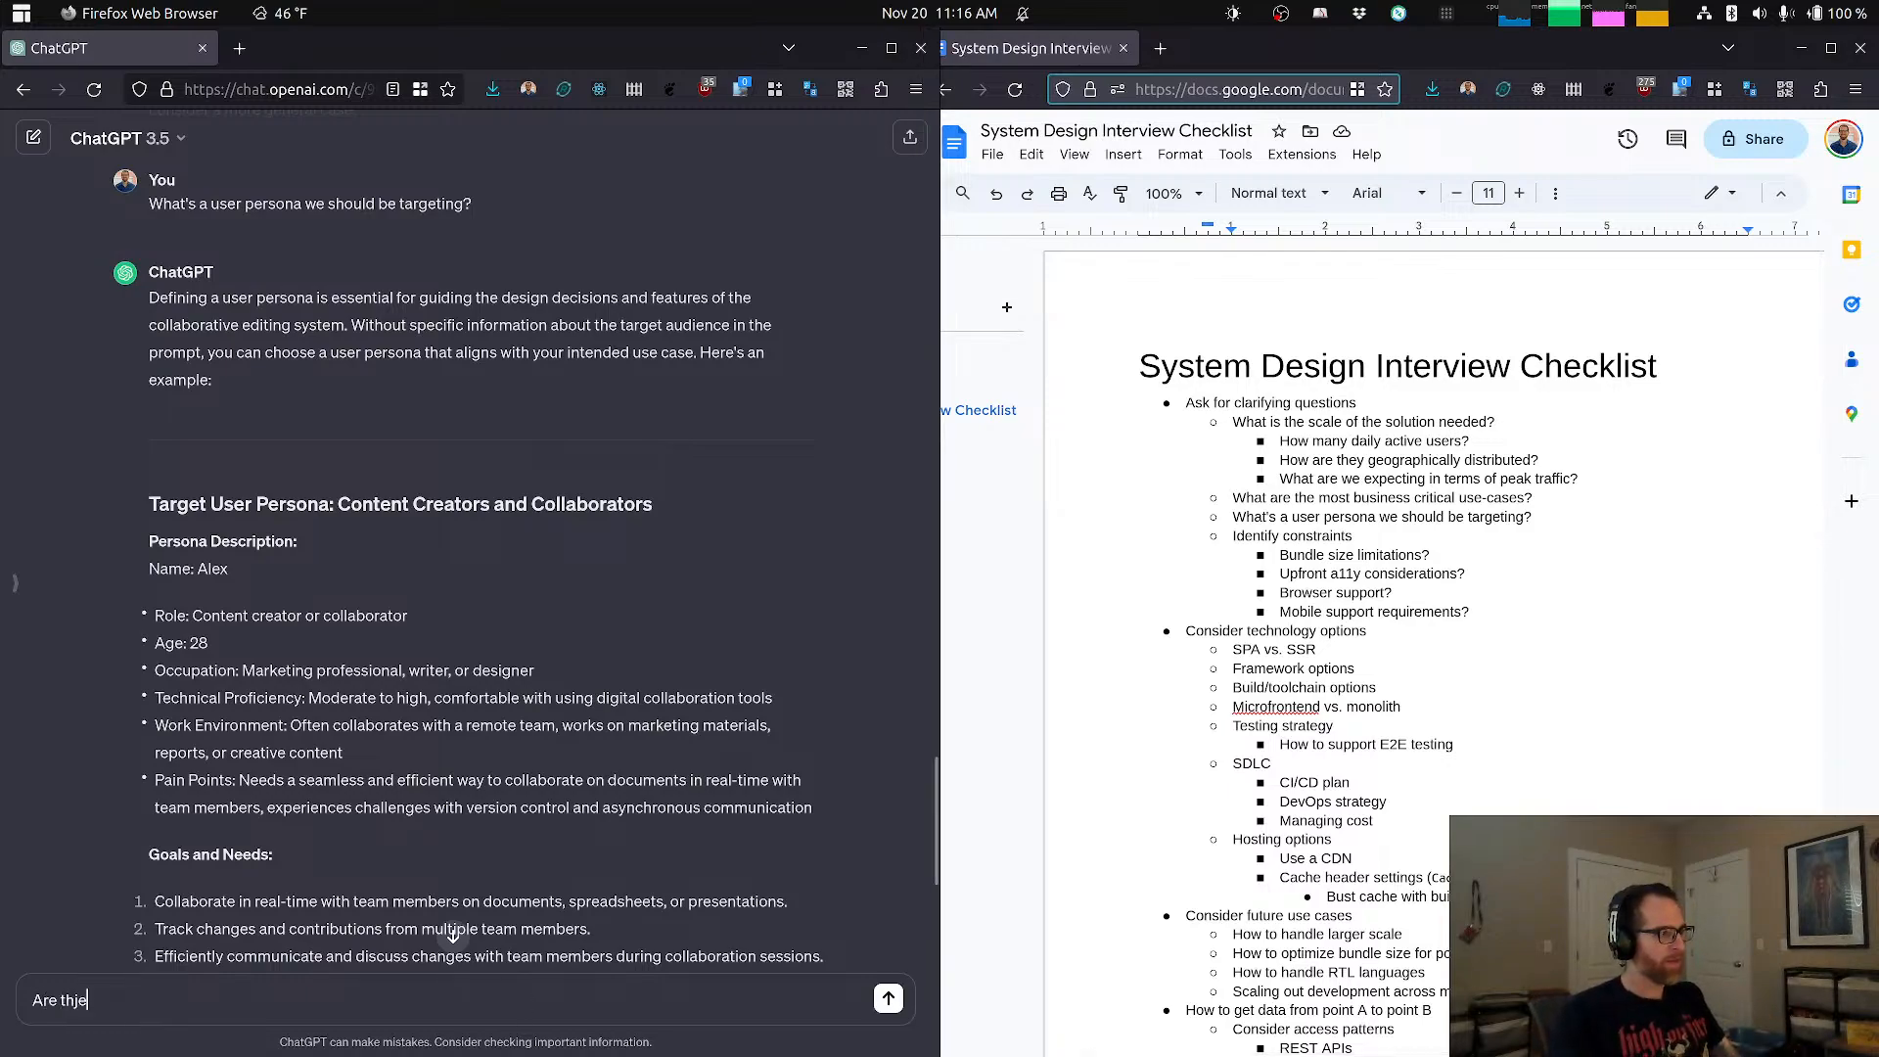
key("BackSpace")
key("BackSpace")
key("BackSpace")
type("er")
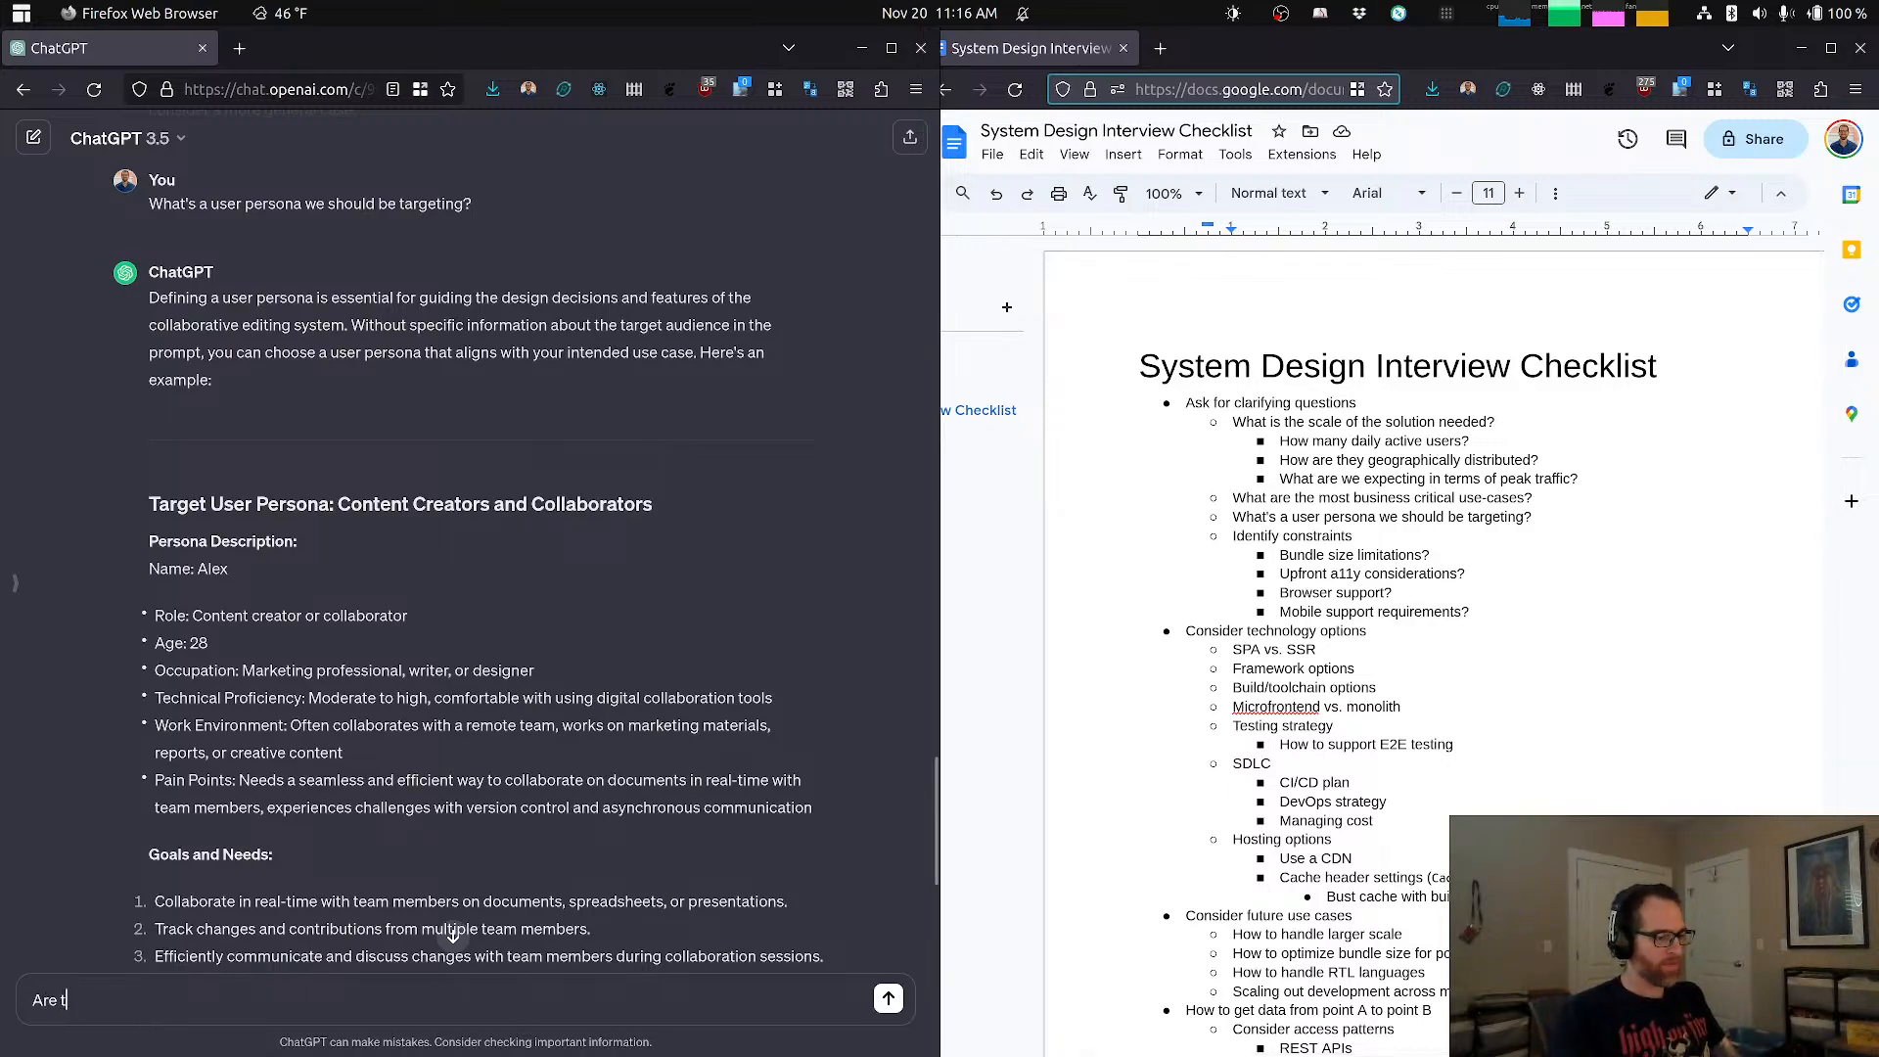
type("ere any")
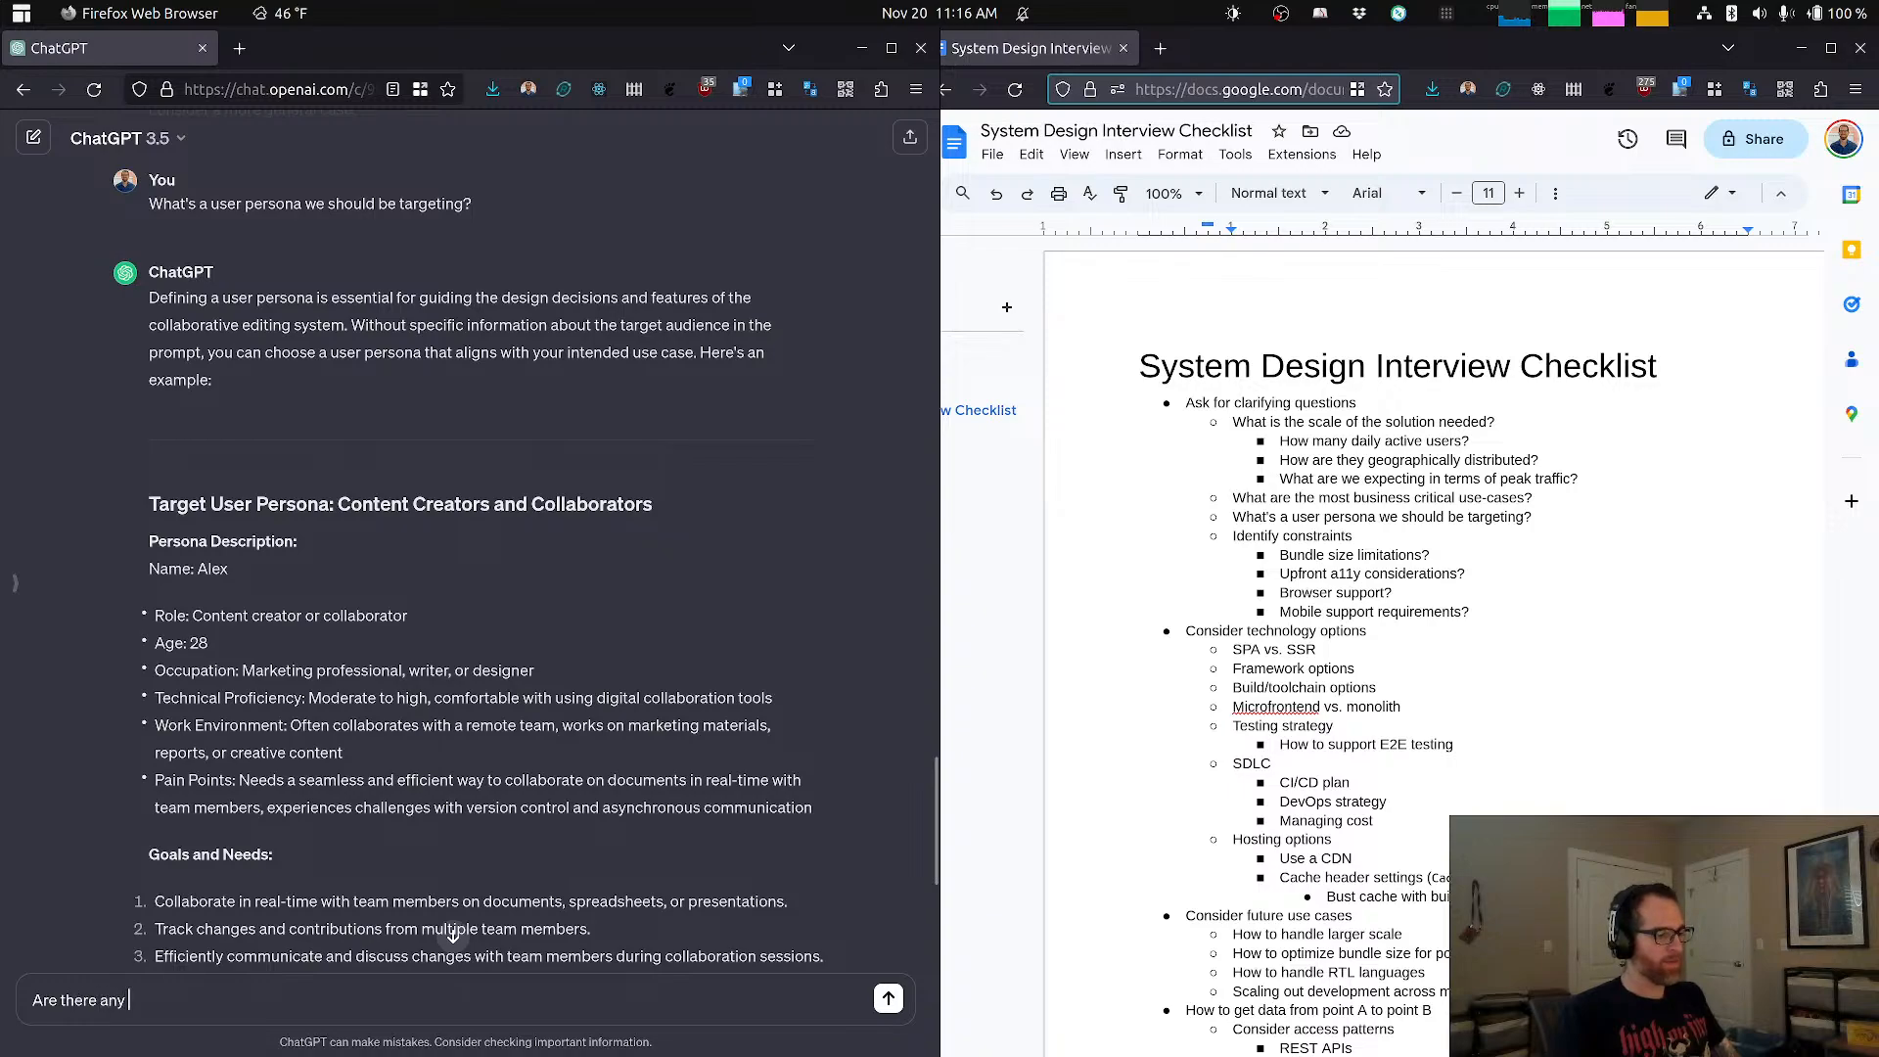
type(" Jav")
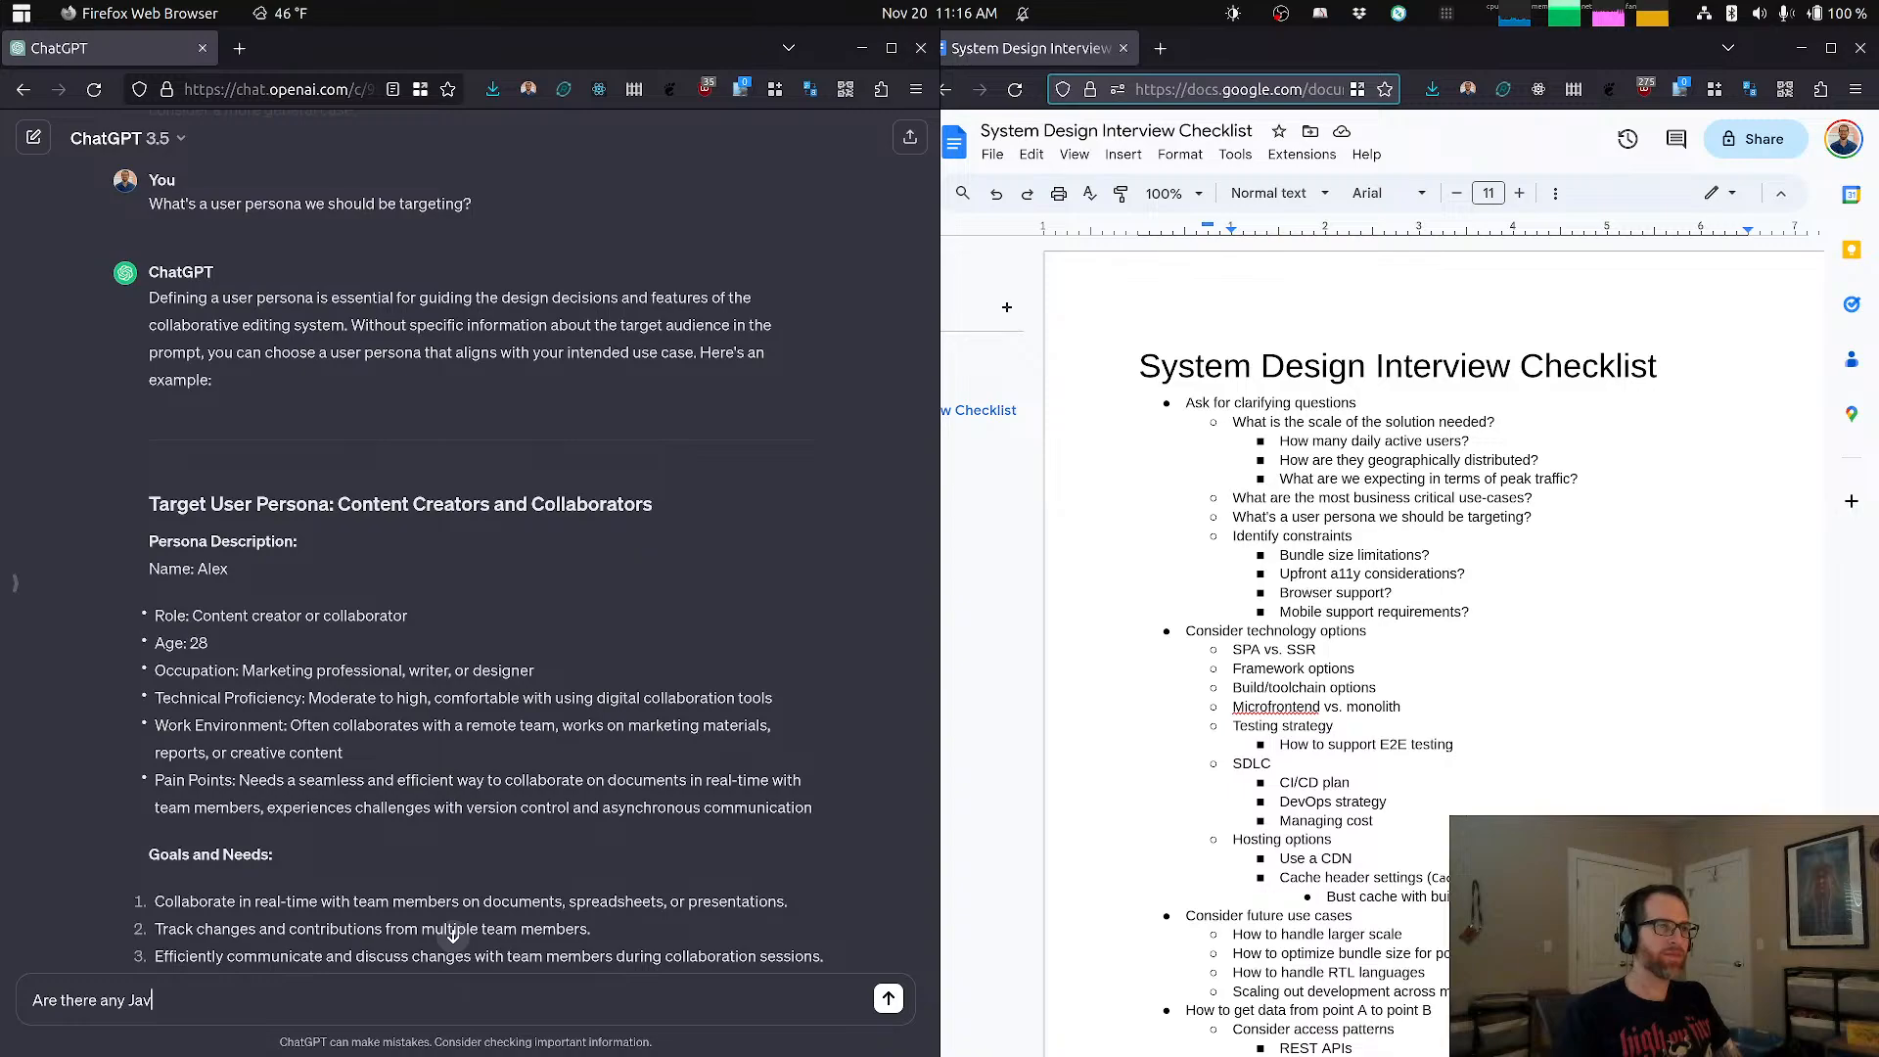
key("BackSpace")
key("BackSpace")
key("BackSpace")
key("BackSpace")
key("BackSpace")
key("BackSpace")
key("BackSpace")
key("BackSpace")
key("BackSpace")
key("BackSpace")
key("BackSpace")
key("BackSpace")
key("BackSpace")
key("BackSpace")
key("BackSpace")
key("BackSpace")
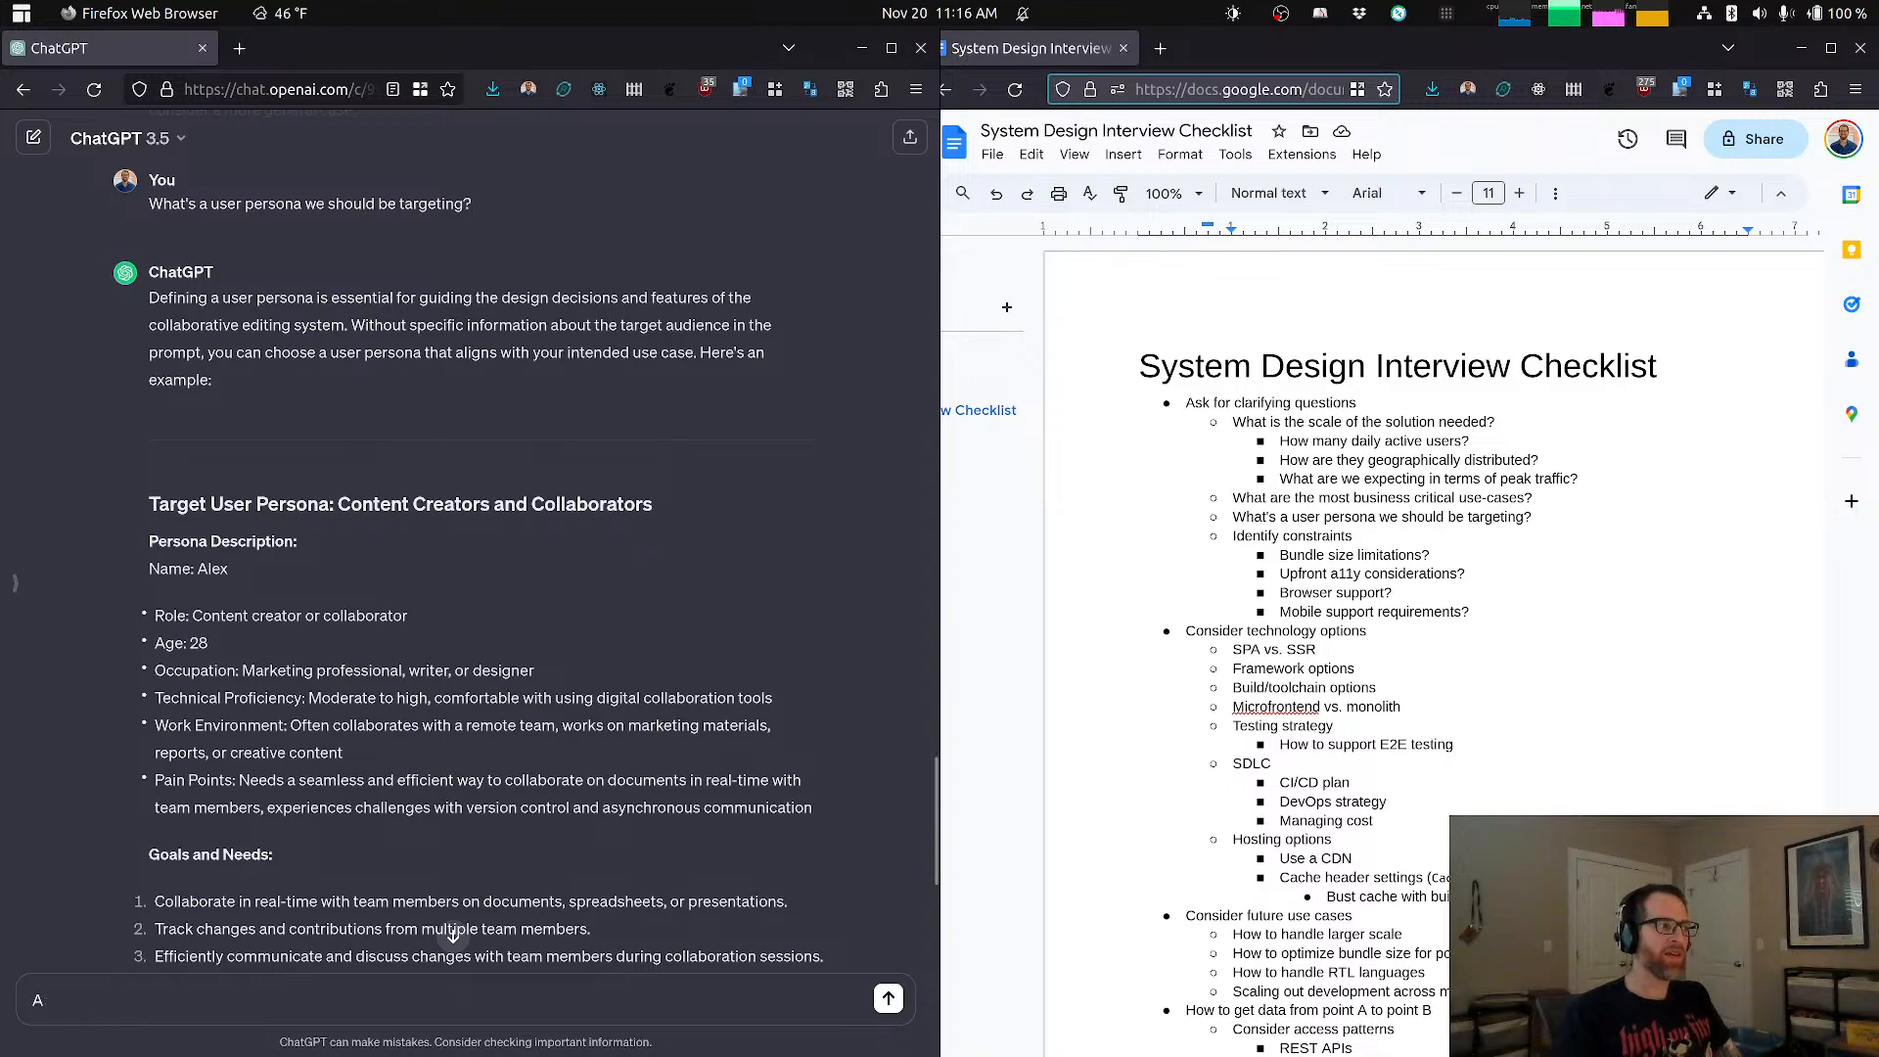
key("BackSpace")
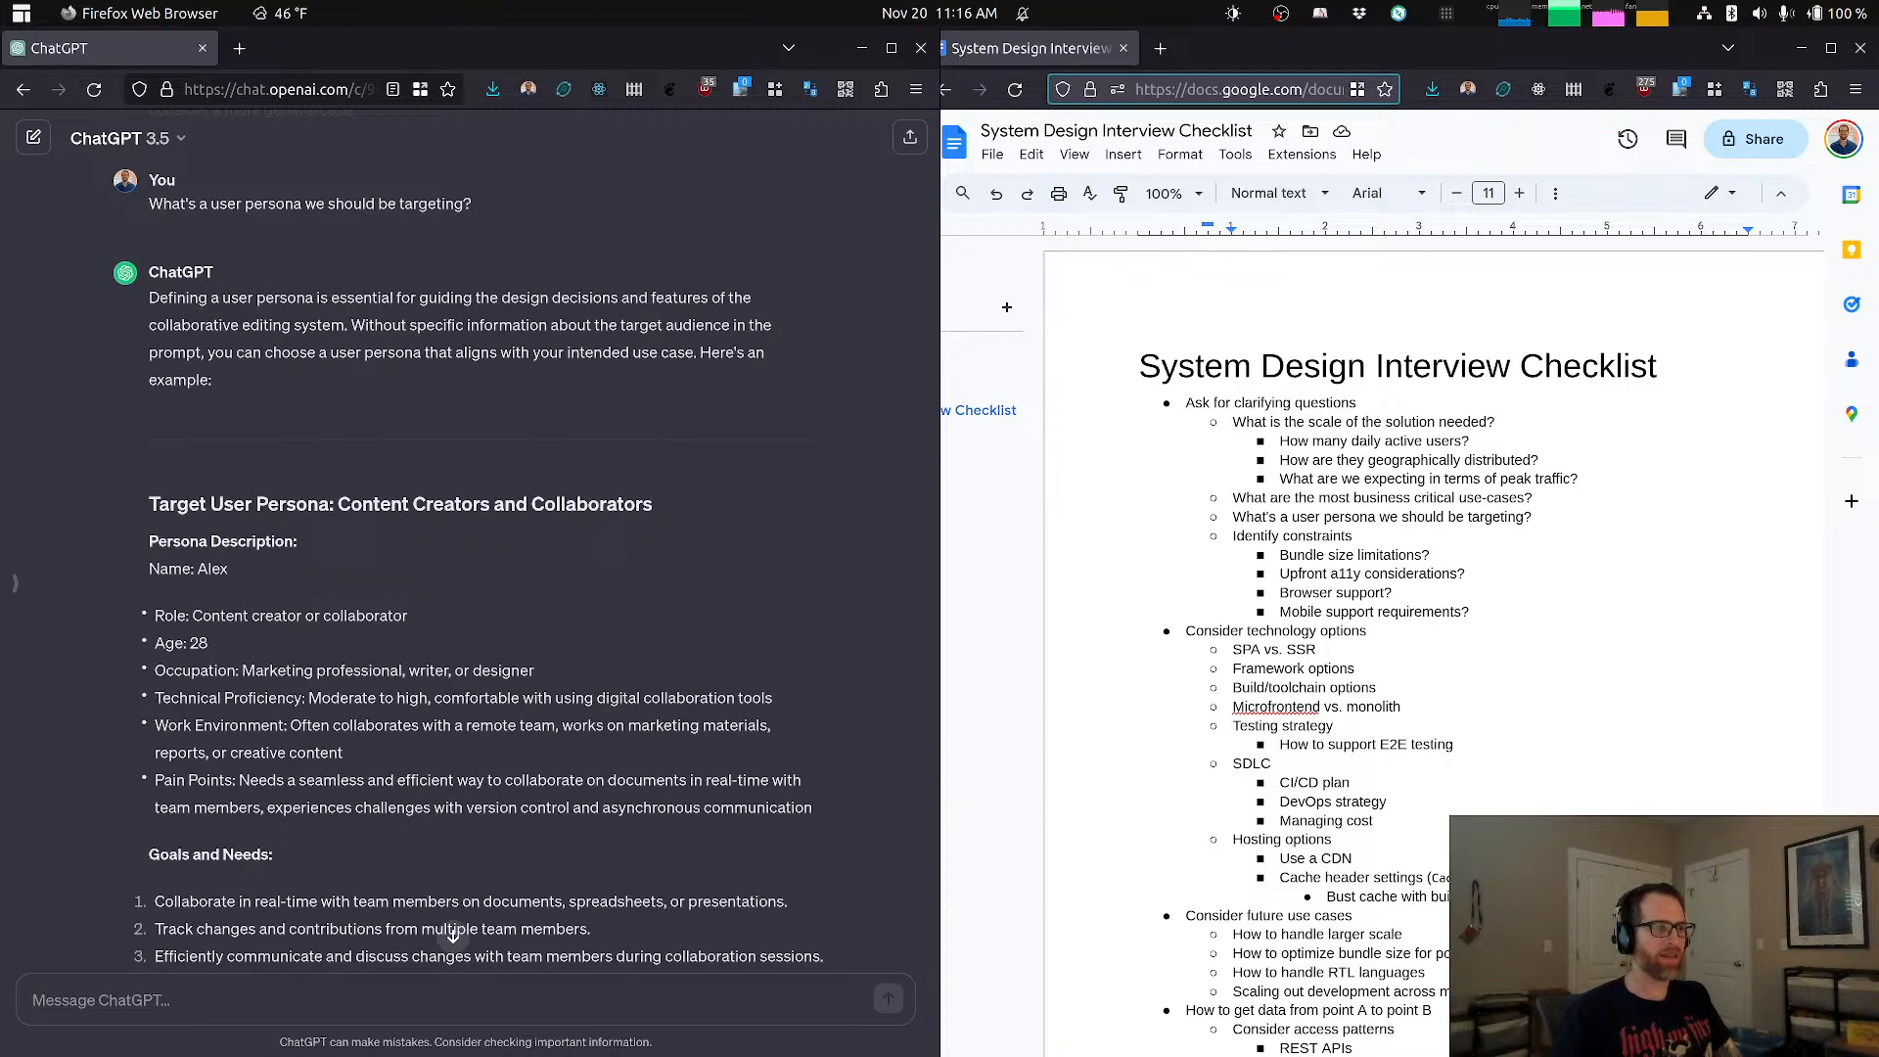
Step: Look over the remaining checklist topics, then switch to Excalidraw and start a text heading reading "Goal 1:"
left_click(1414, 562)
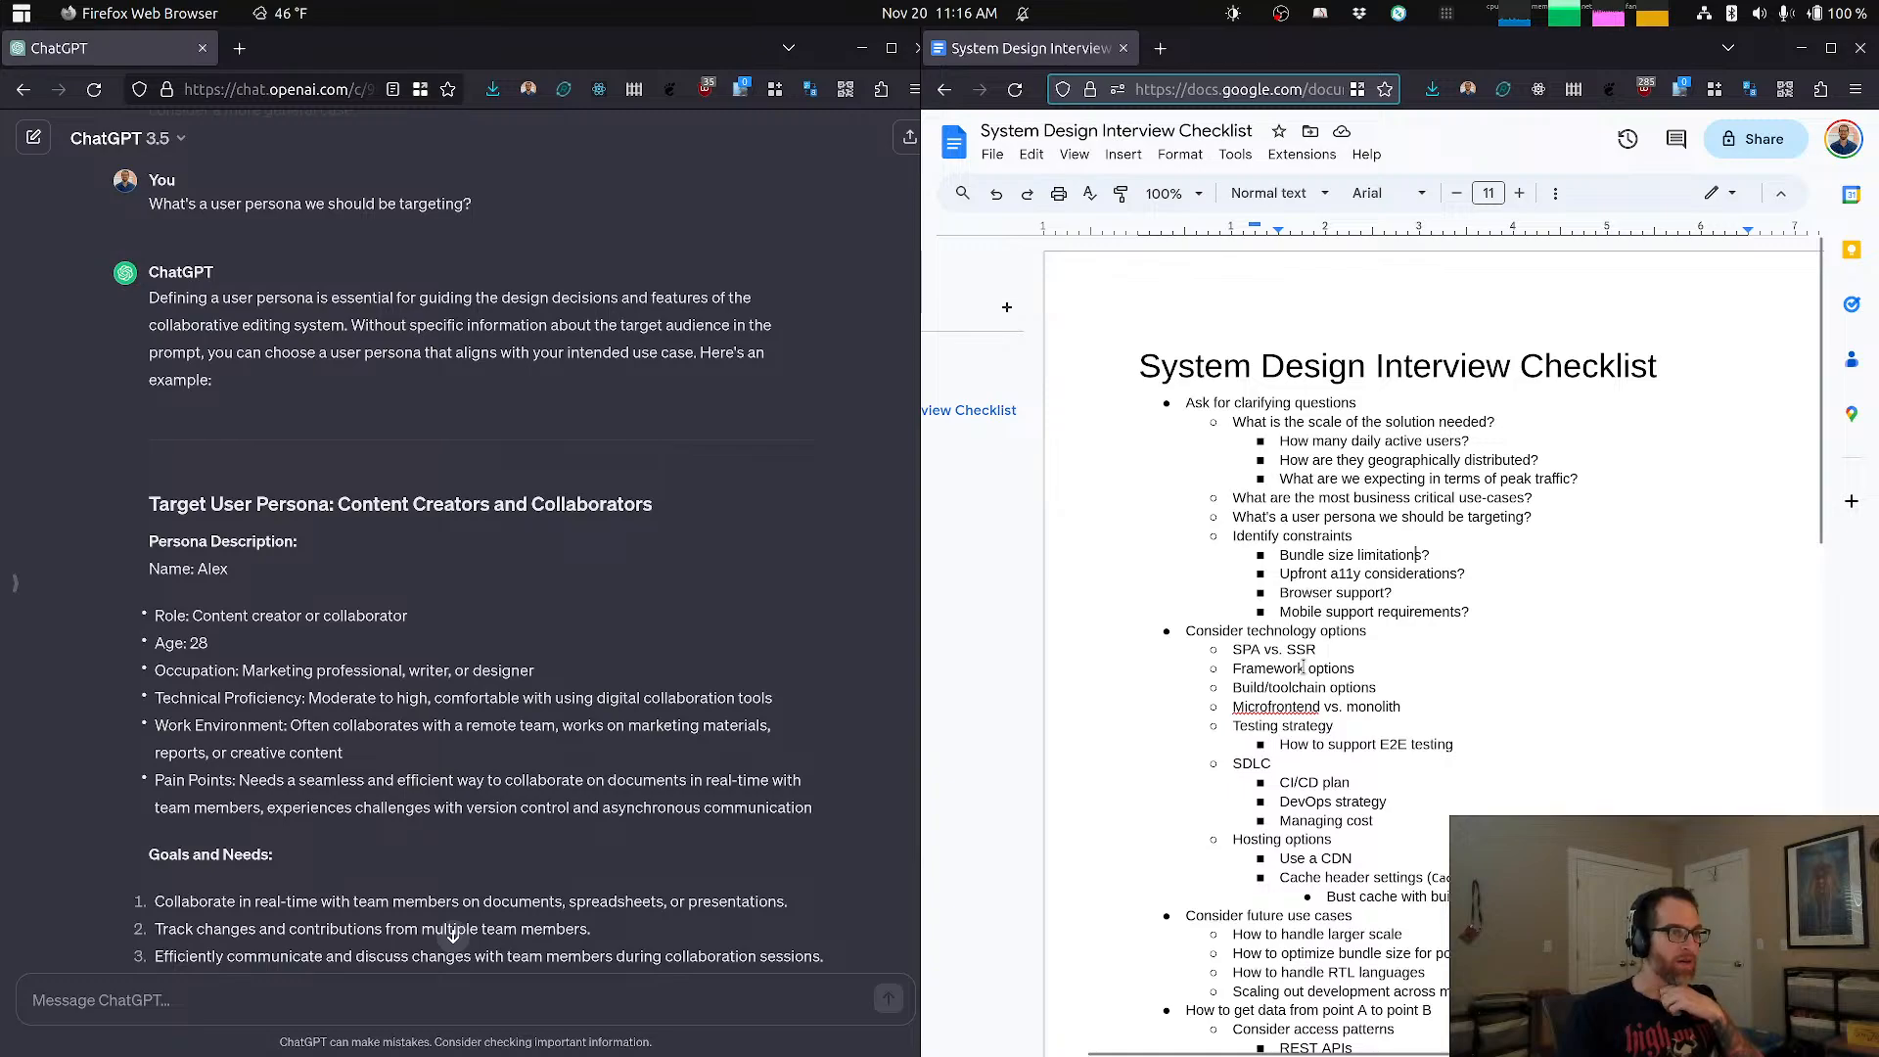
scroll(1302, 667, "down", 3)
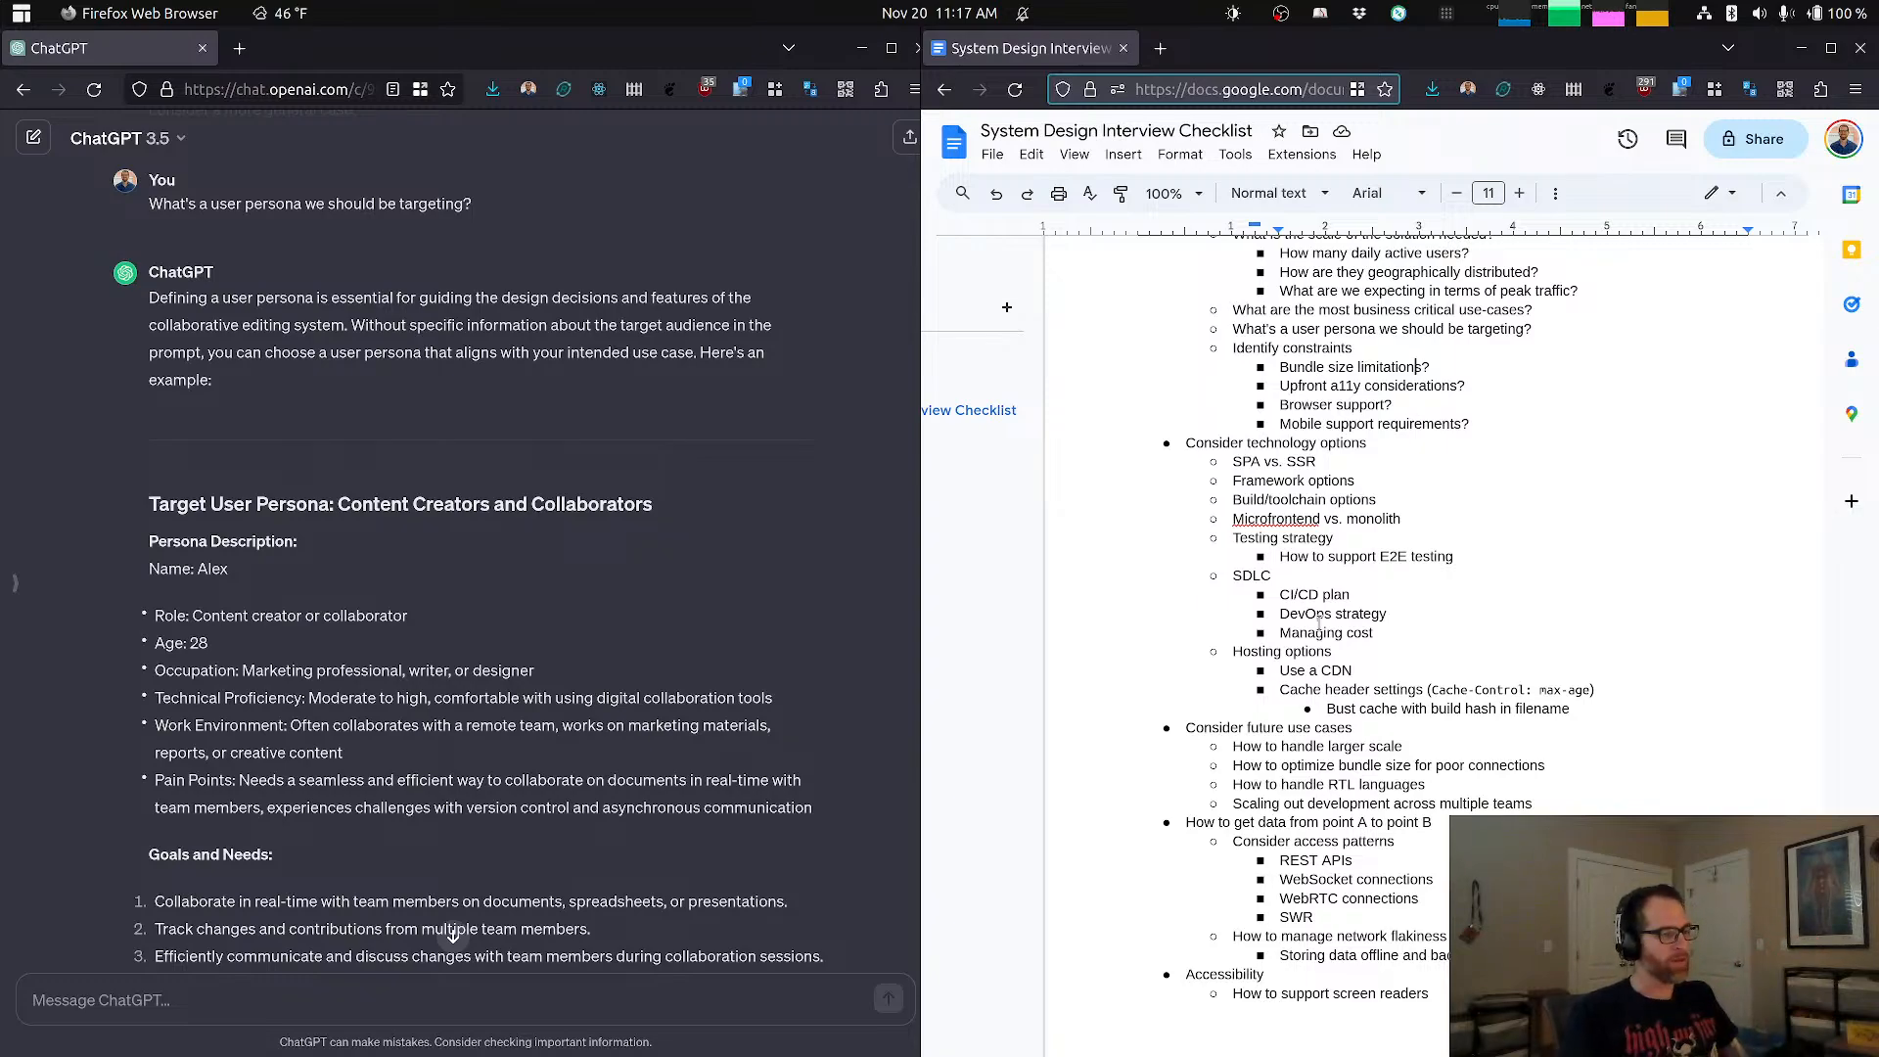
key("alt+Tab")
key("alt+Tab")
key("alt+Tab")
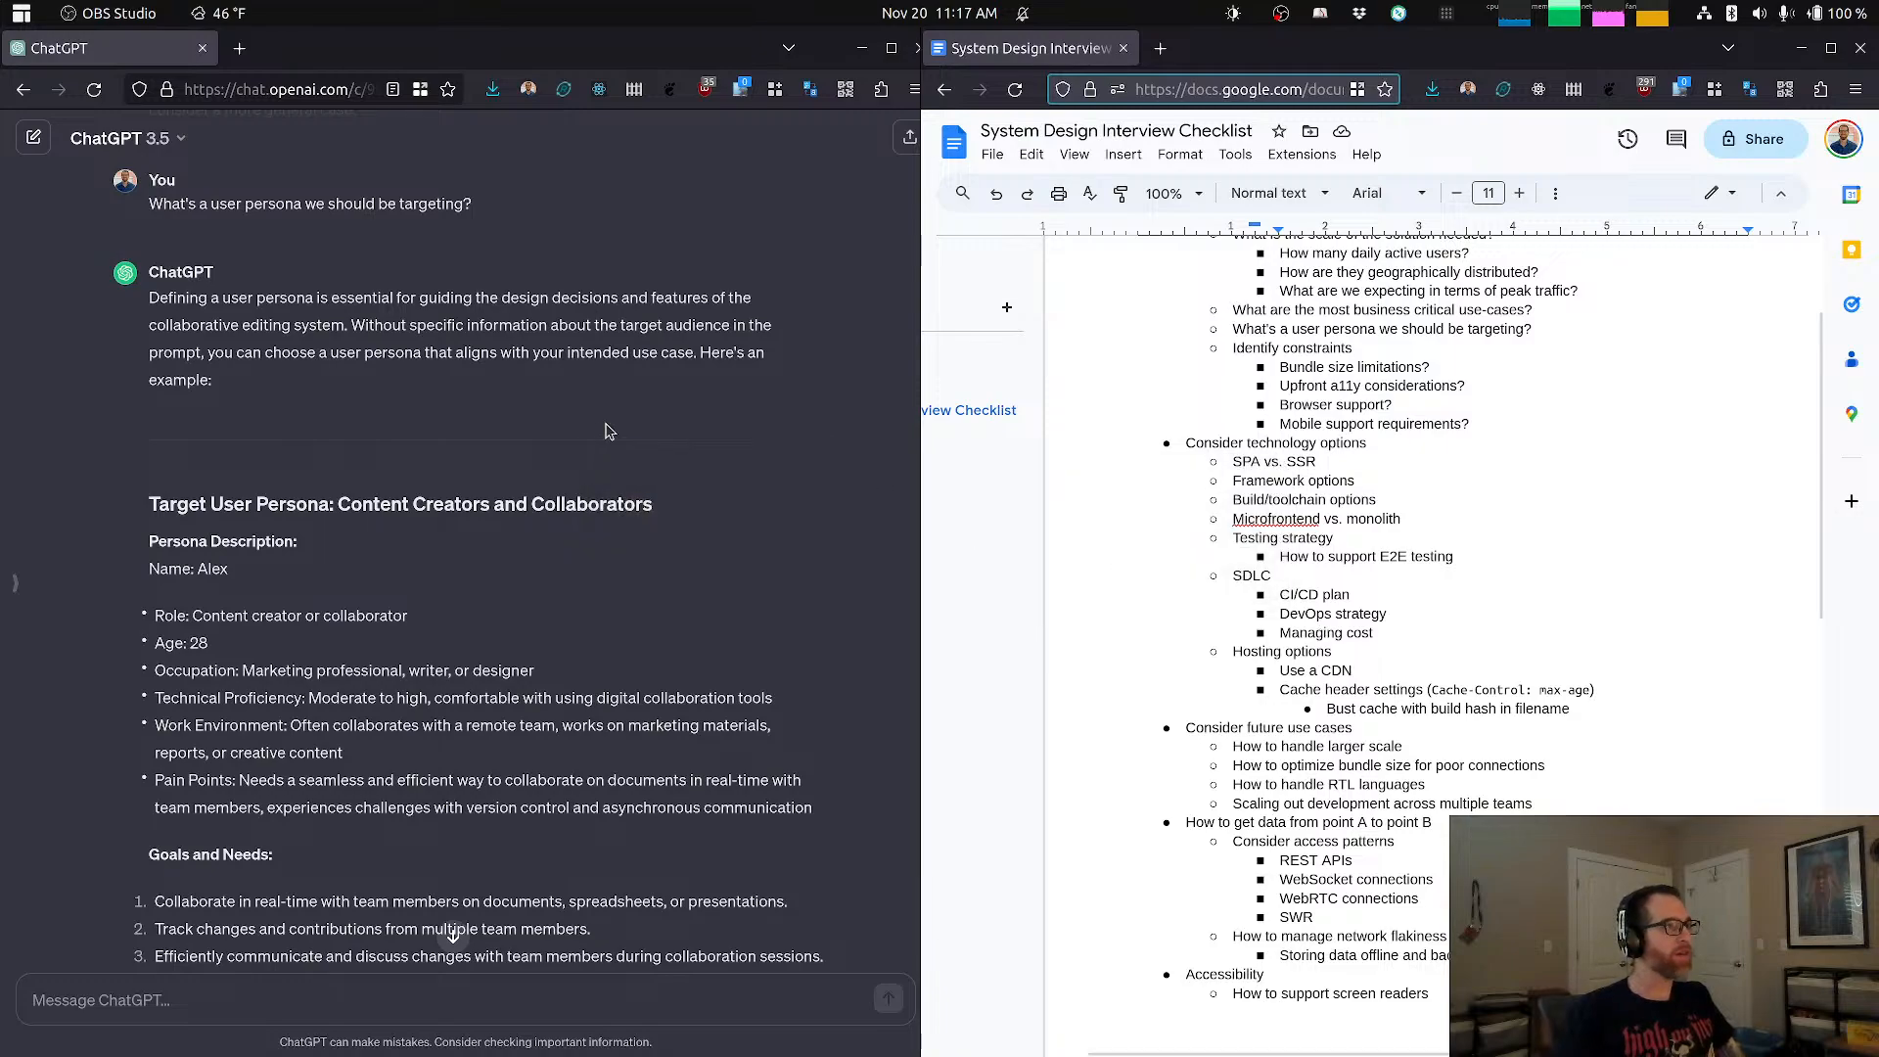
key("super")
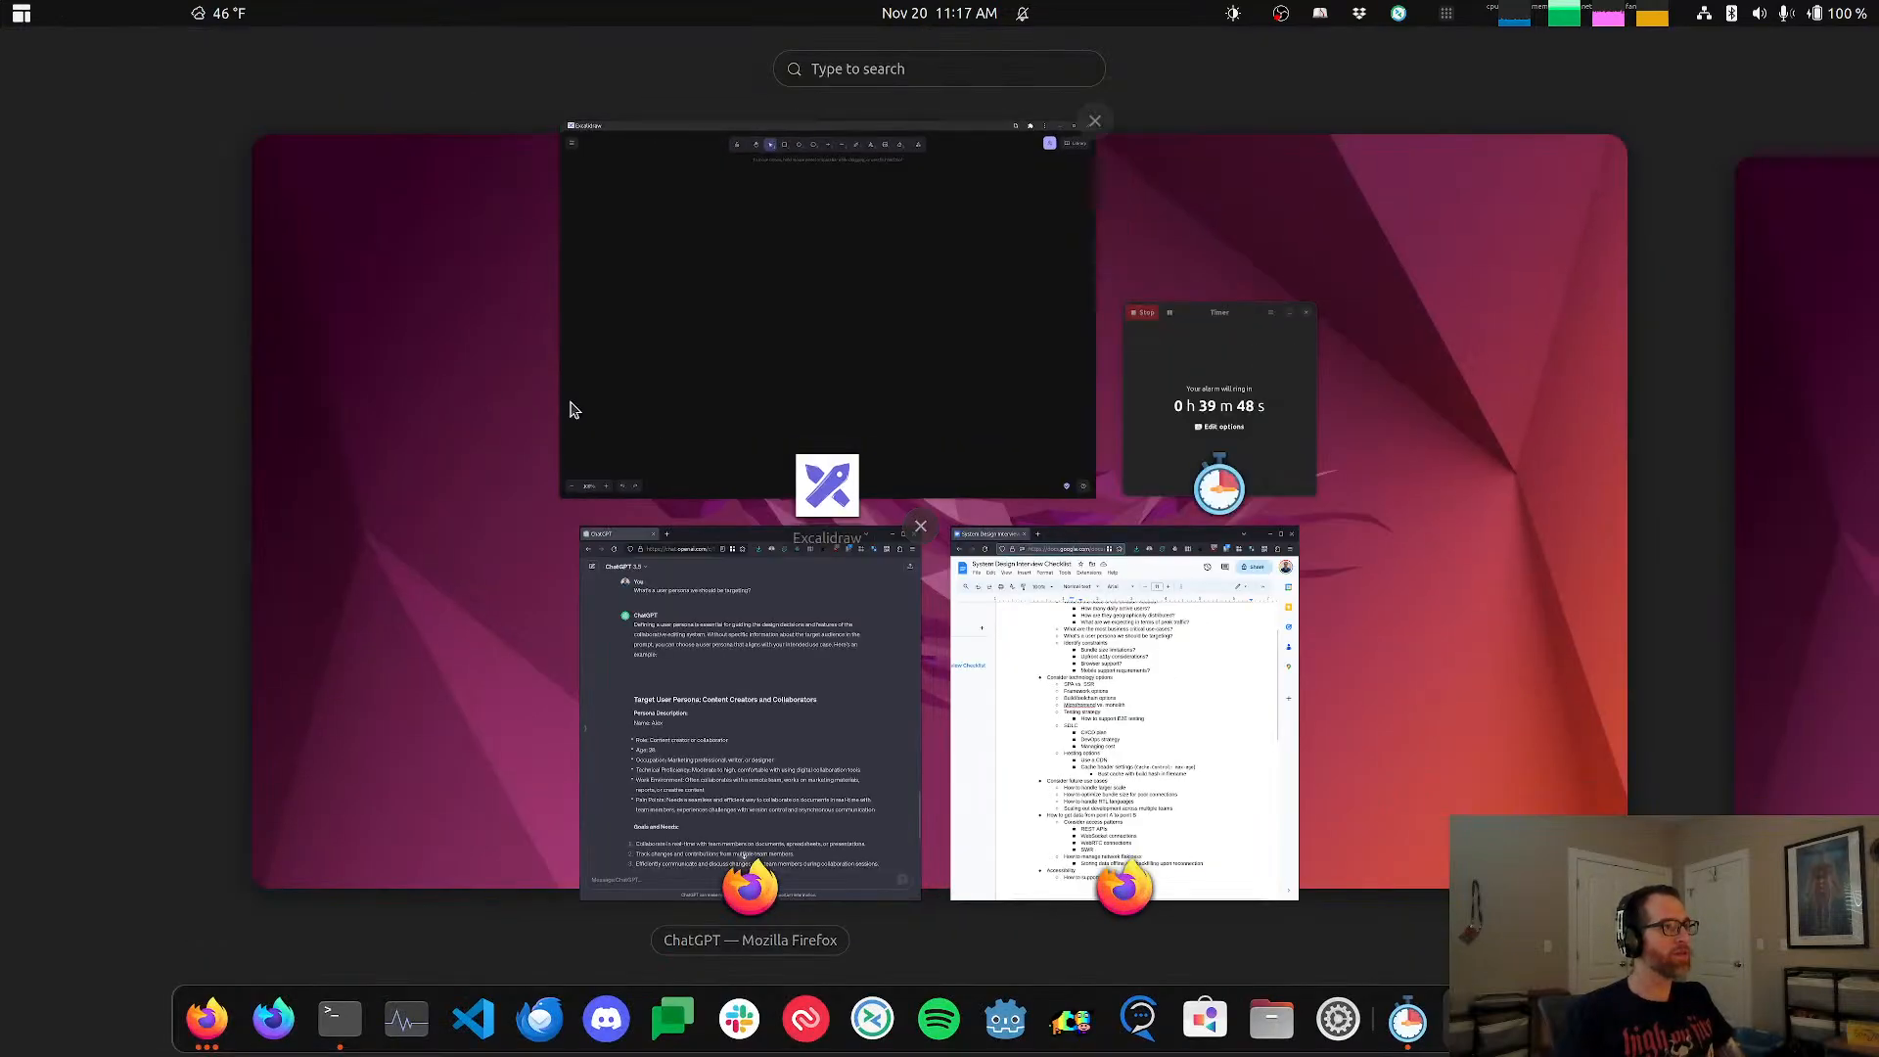
left_click(860, 323)
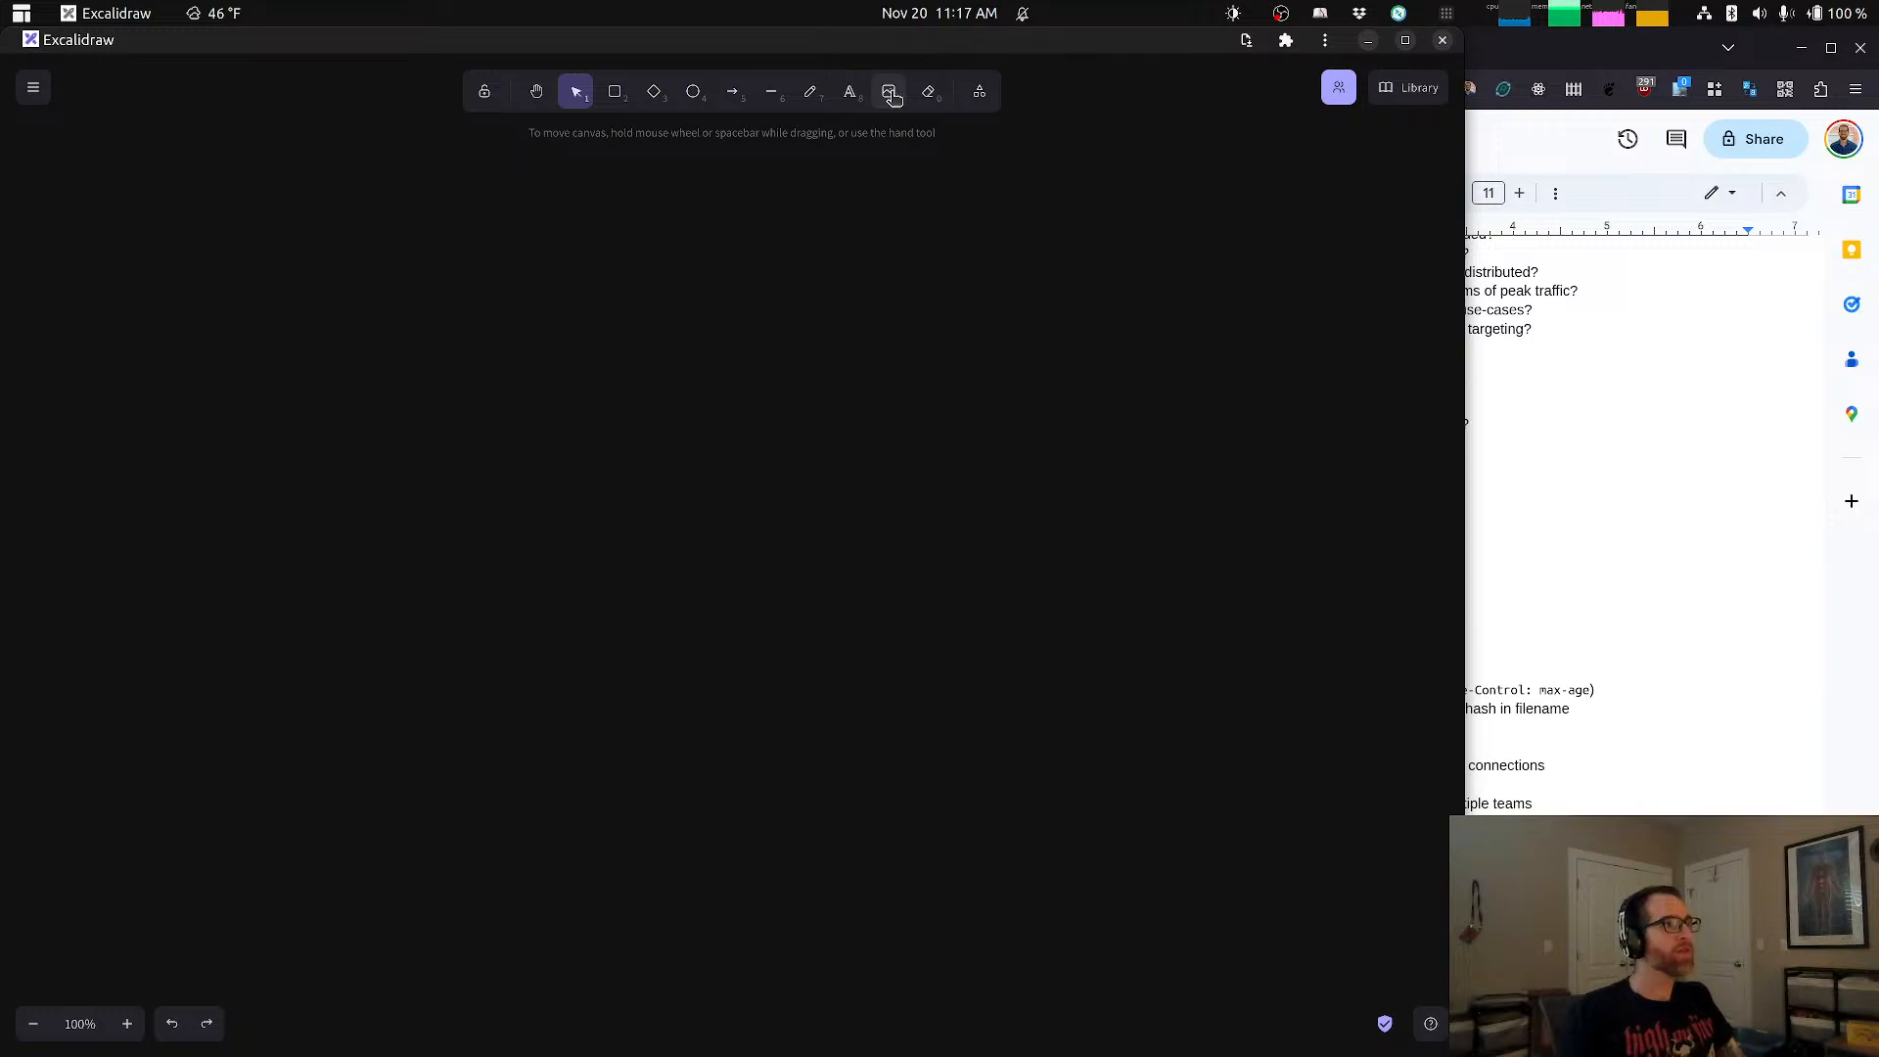
left_click(850, 91)
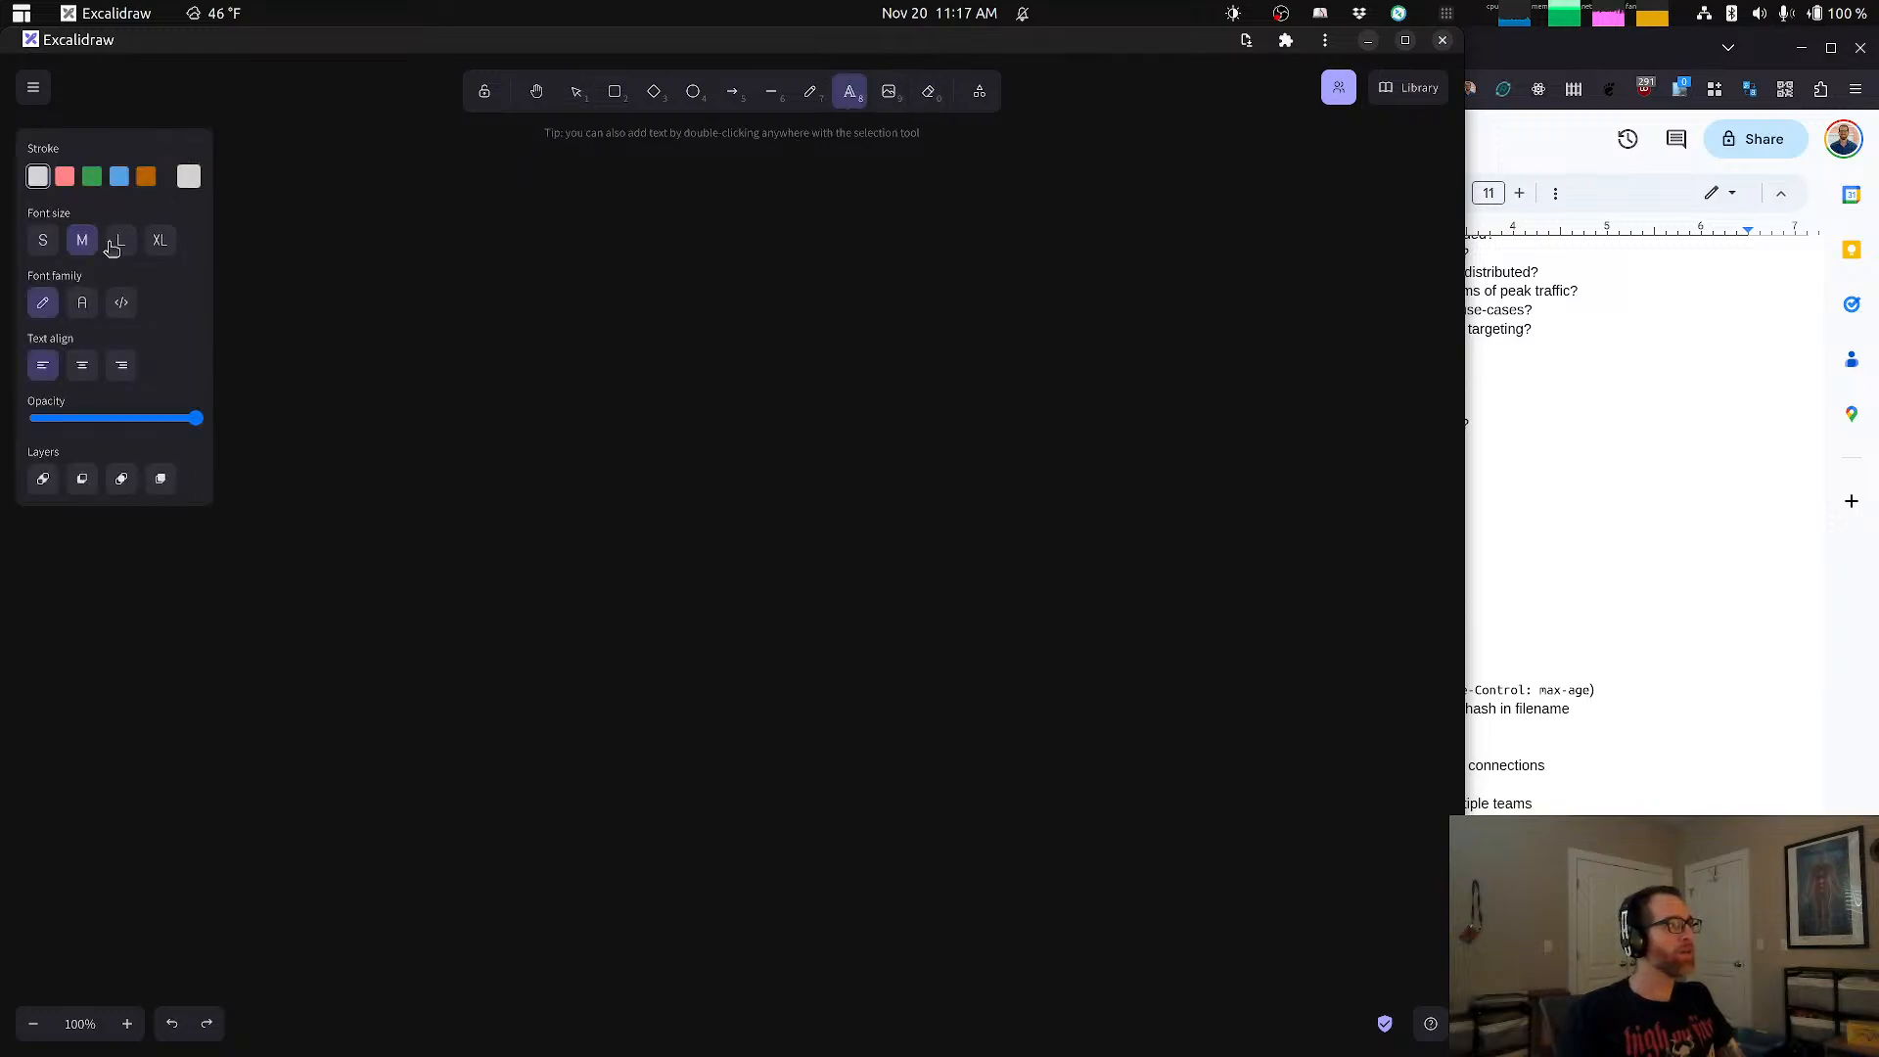
left_click(361, 266)
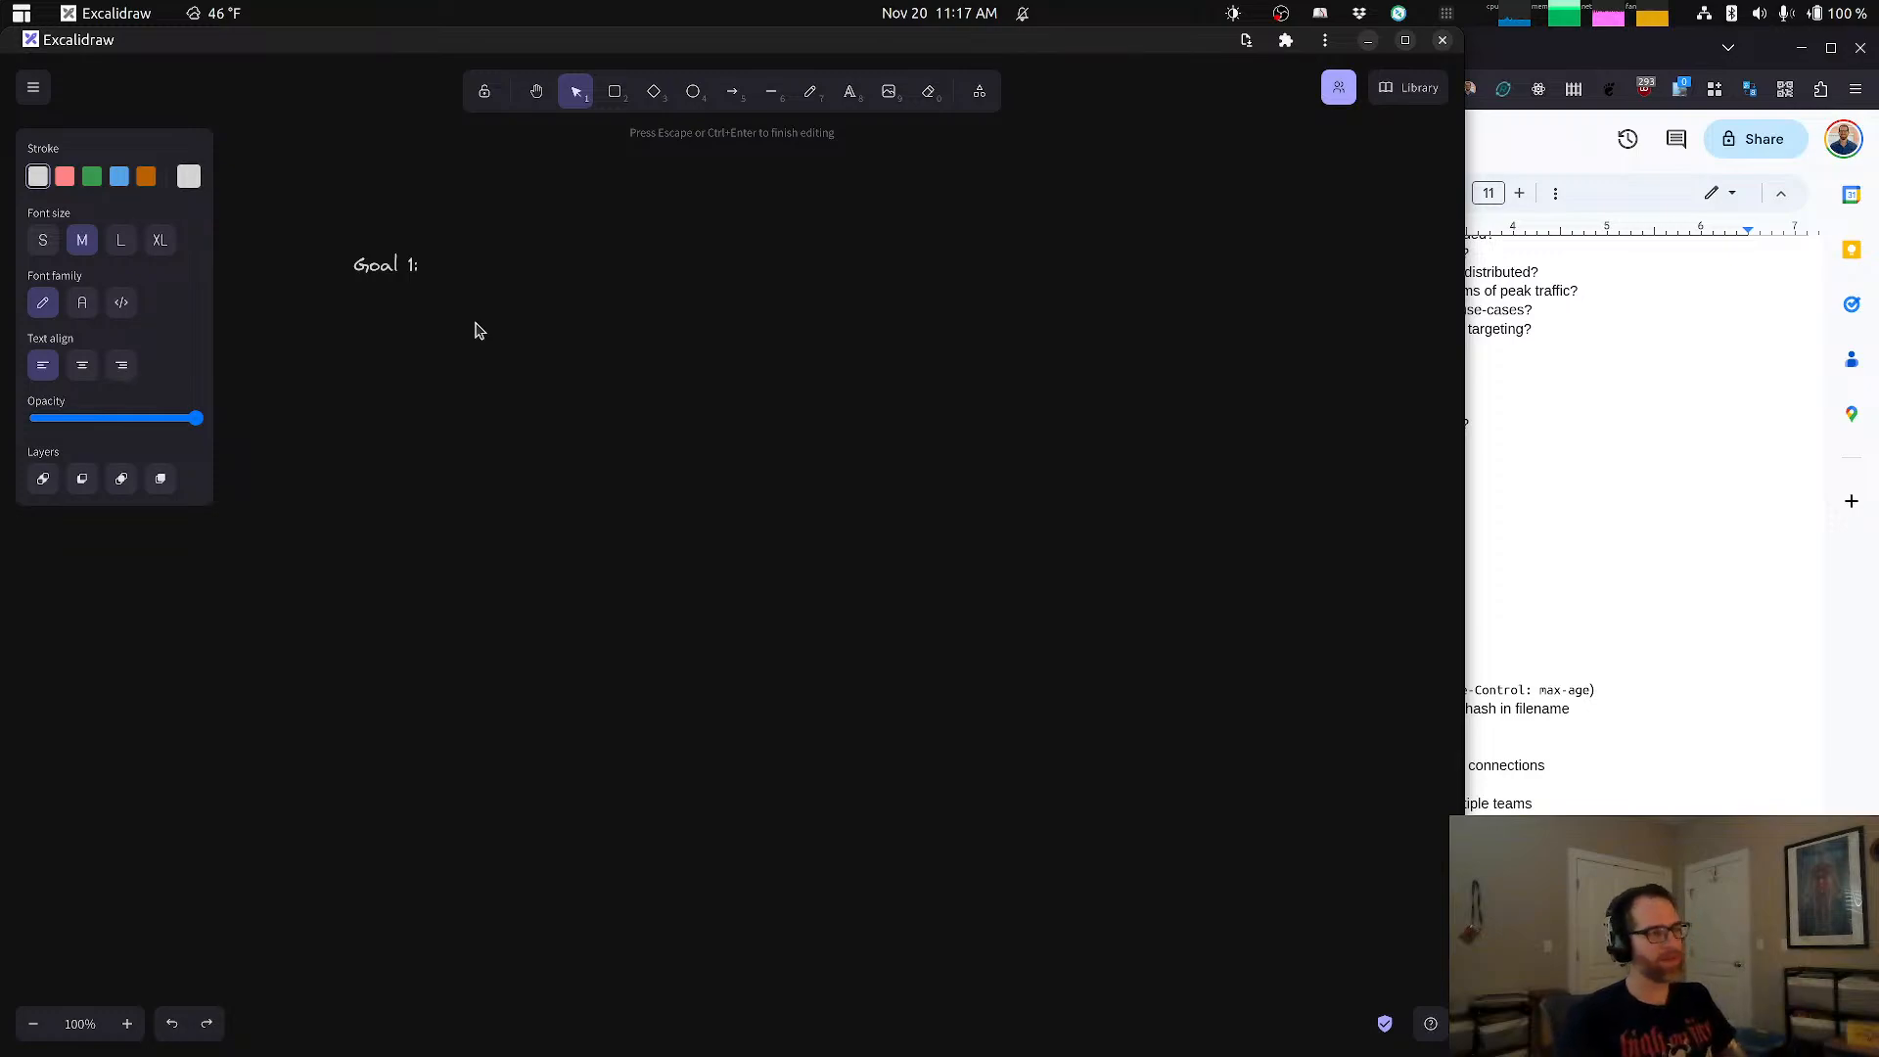
Step: Search the web for "crdt" in a new browser tab, then return to the checklist document
left_click(1523, 425)
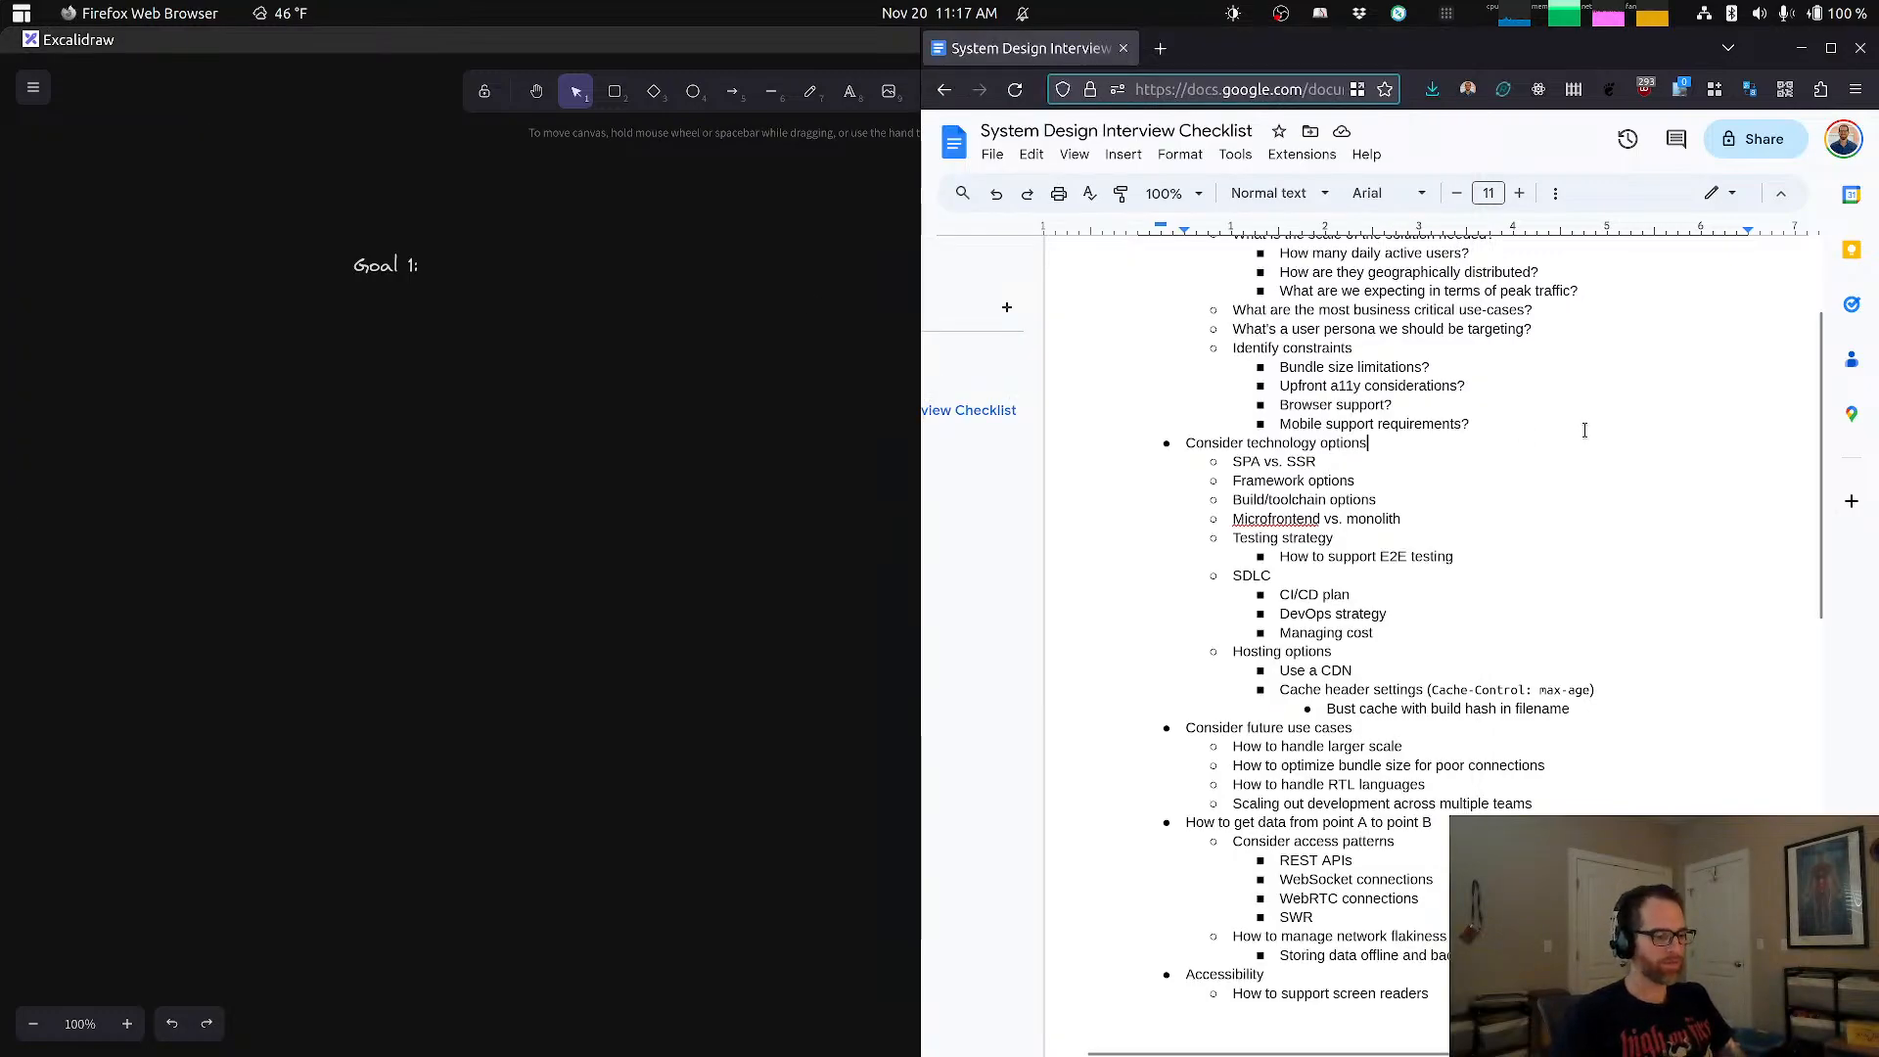
key("ctrl+t")
type("crdt")
key("Return")
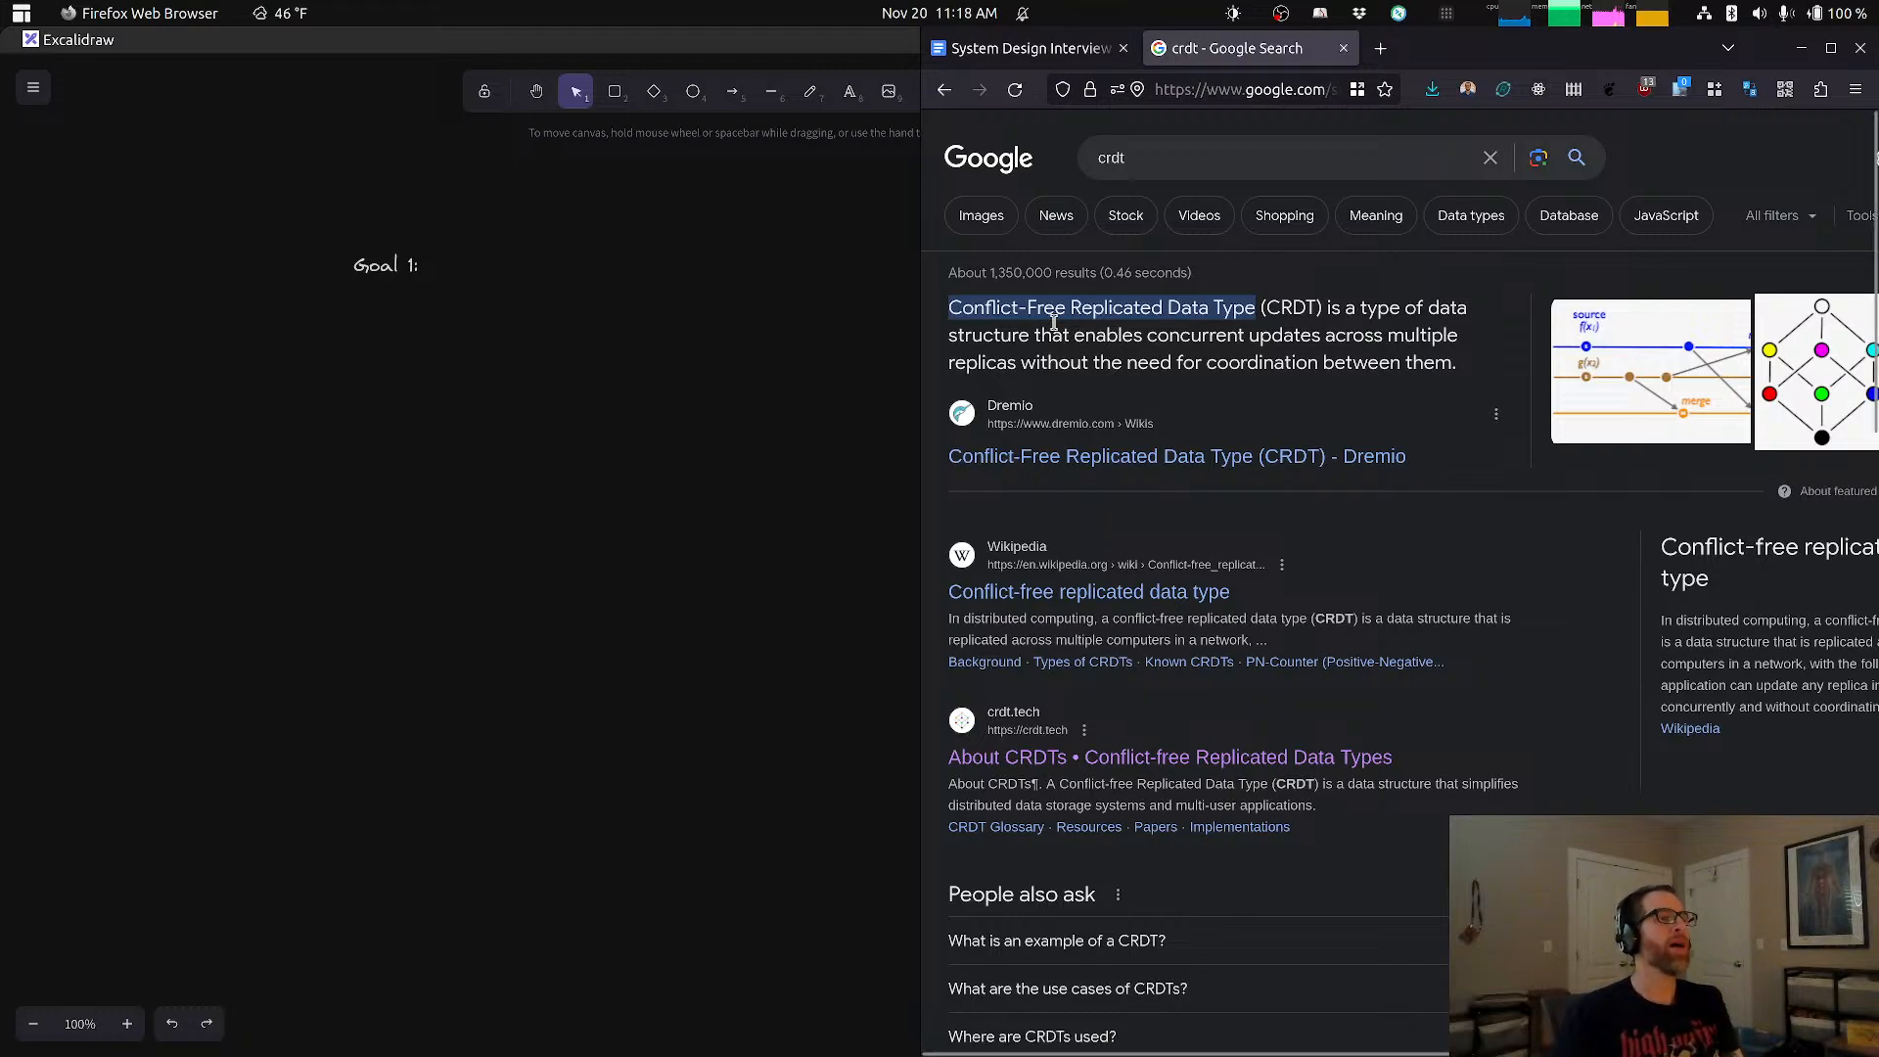
left_click(1056, 51)
Step: In Excalidraw, complete the heading as "Goal 1: Render new or existing document" and move it to the canvas's upper-left area
left_click(480, 266)
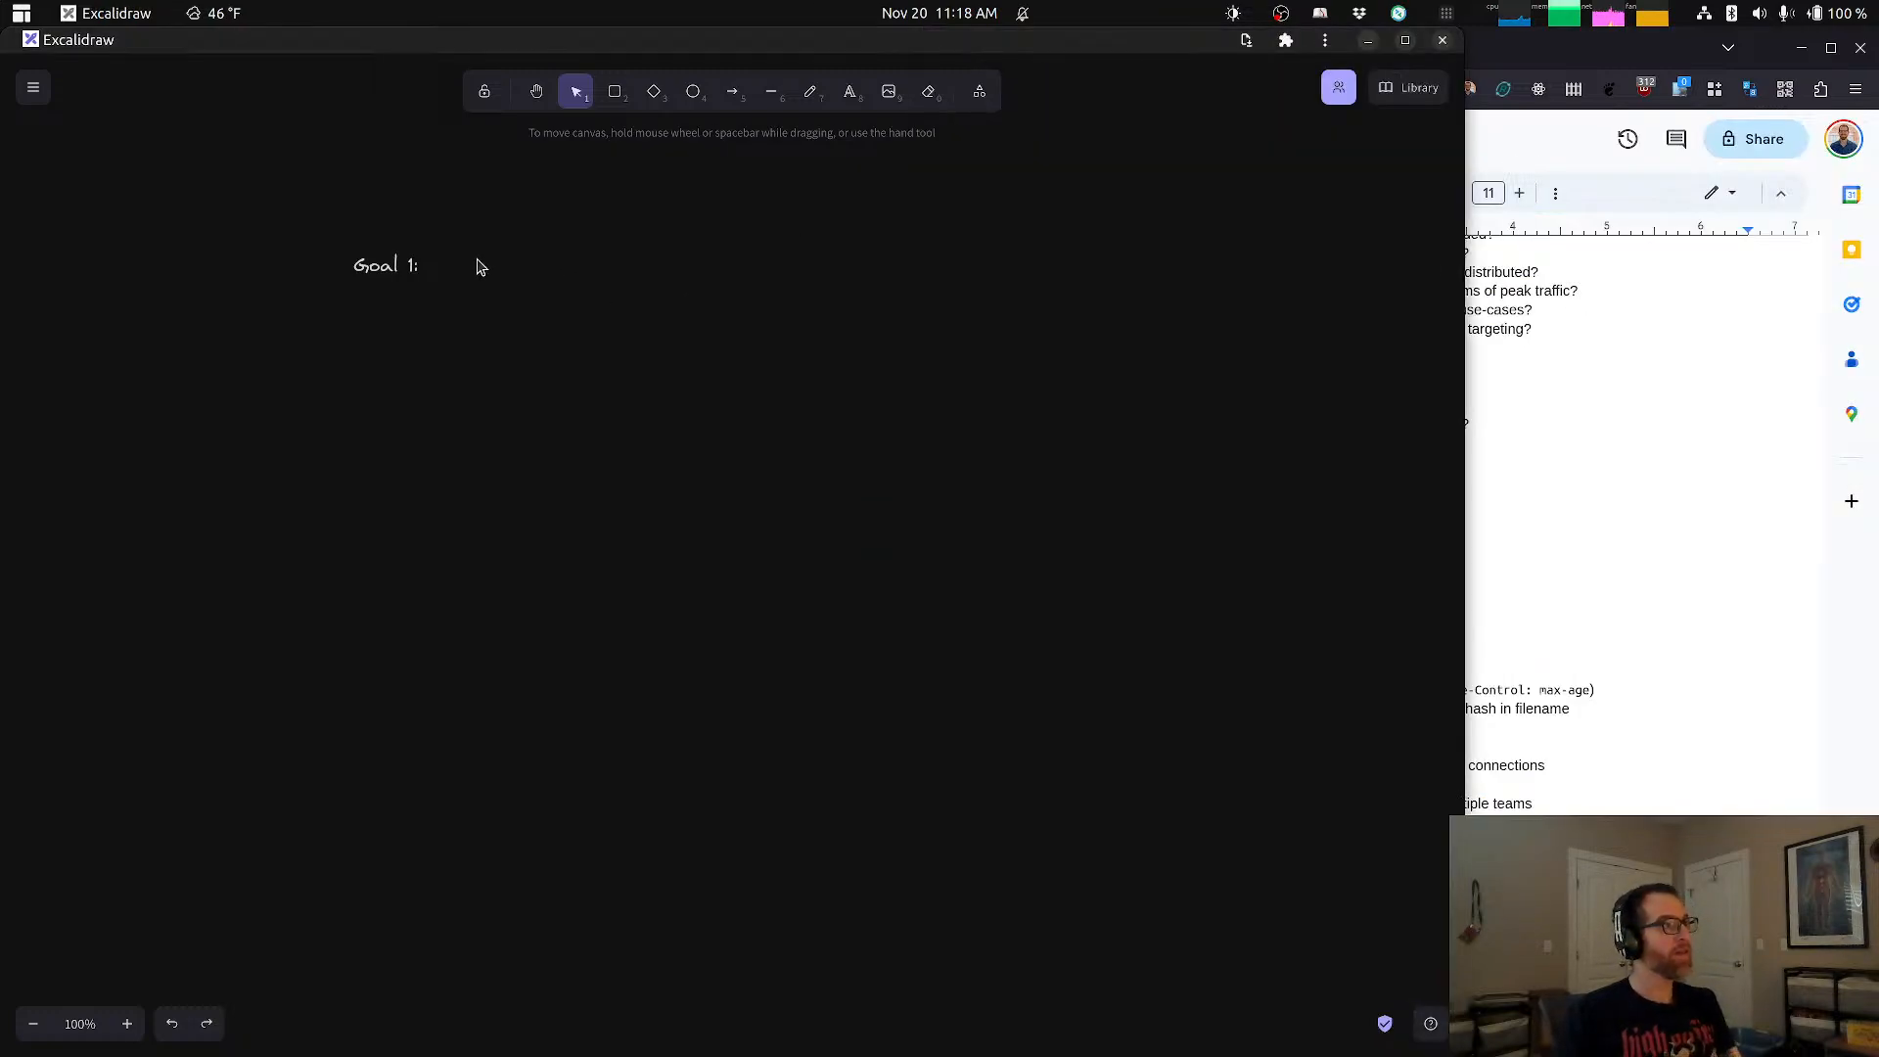
double_click(419, 264)
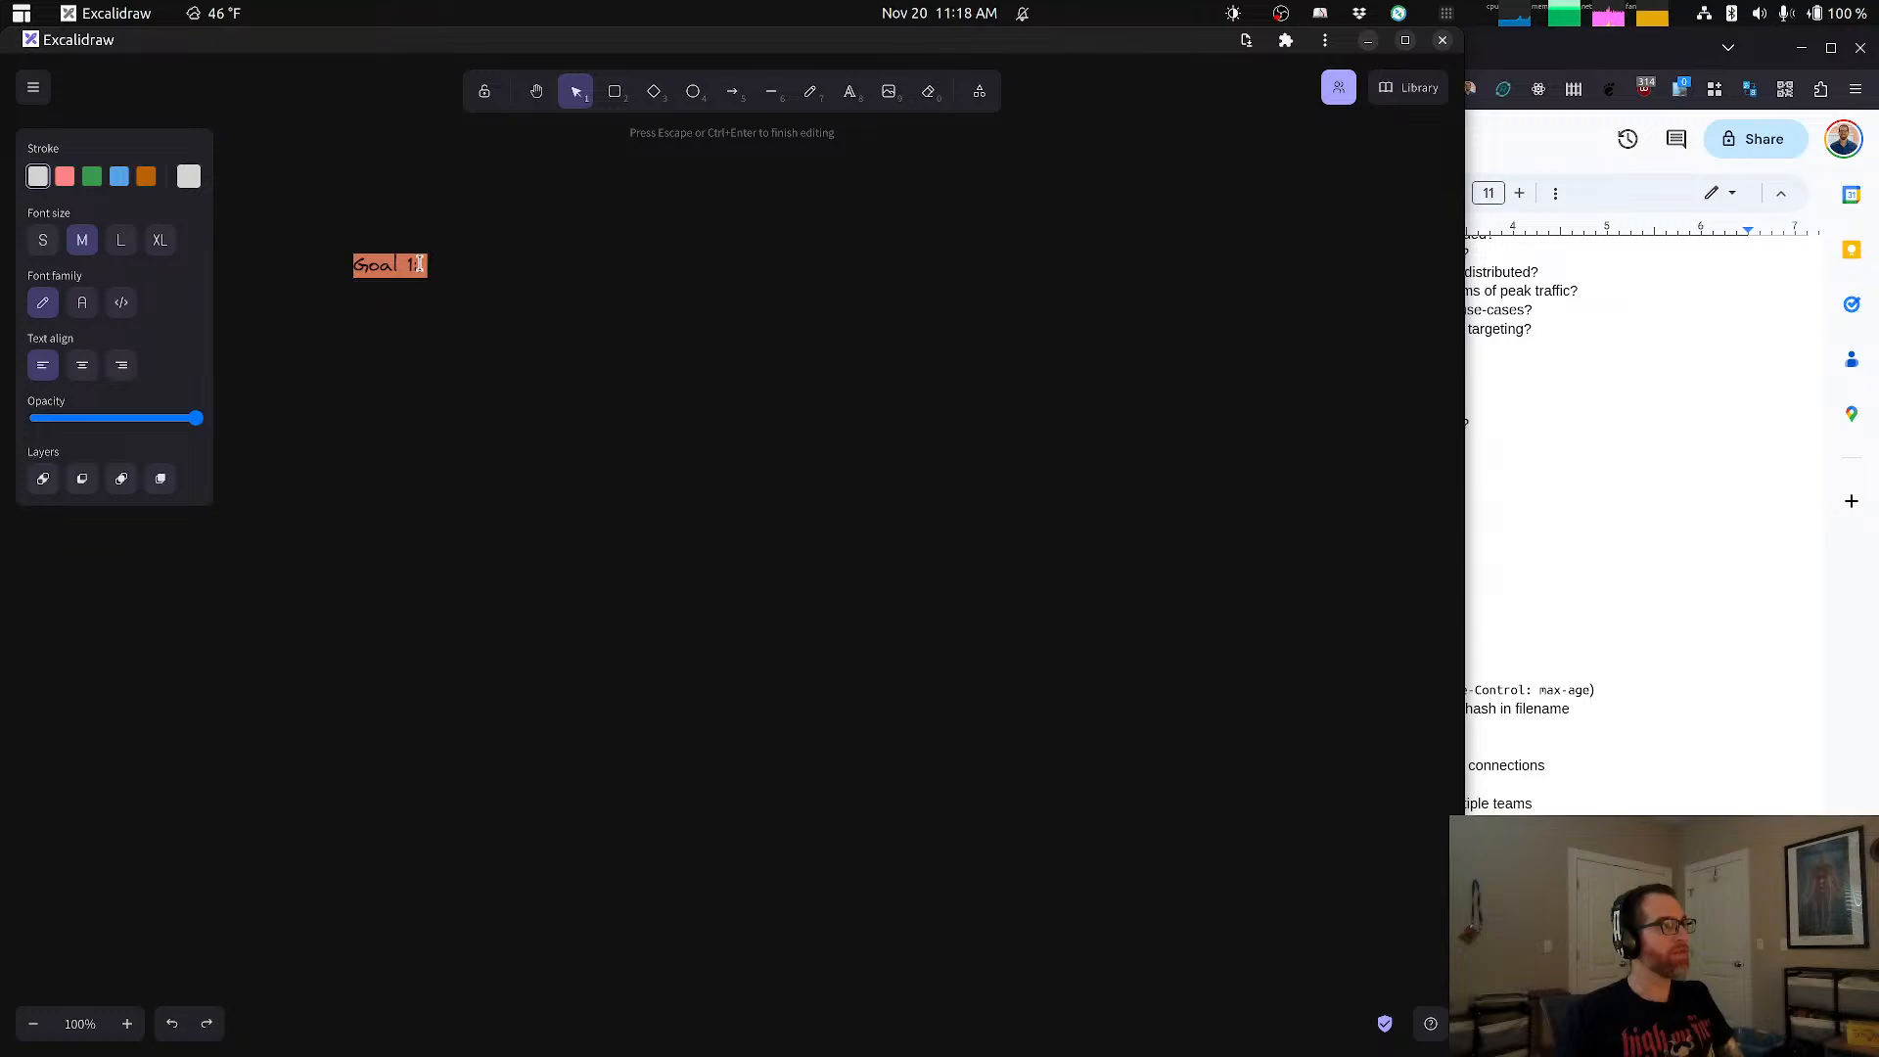
left_click(420, 263)
type("Render ne")
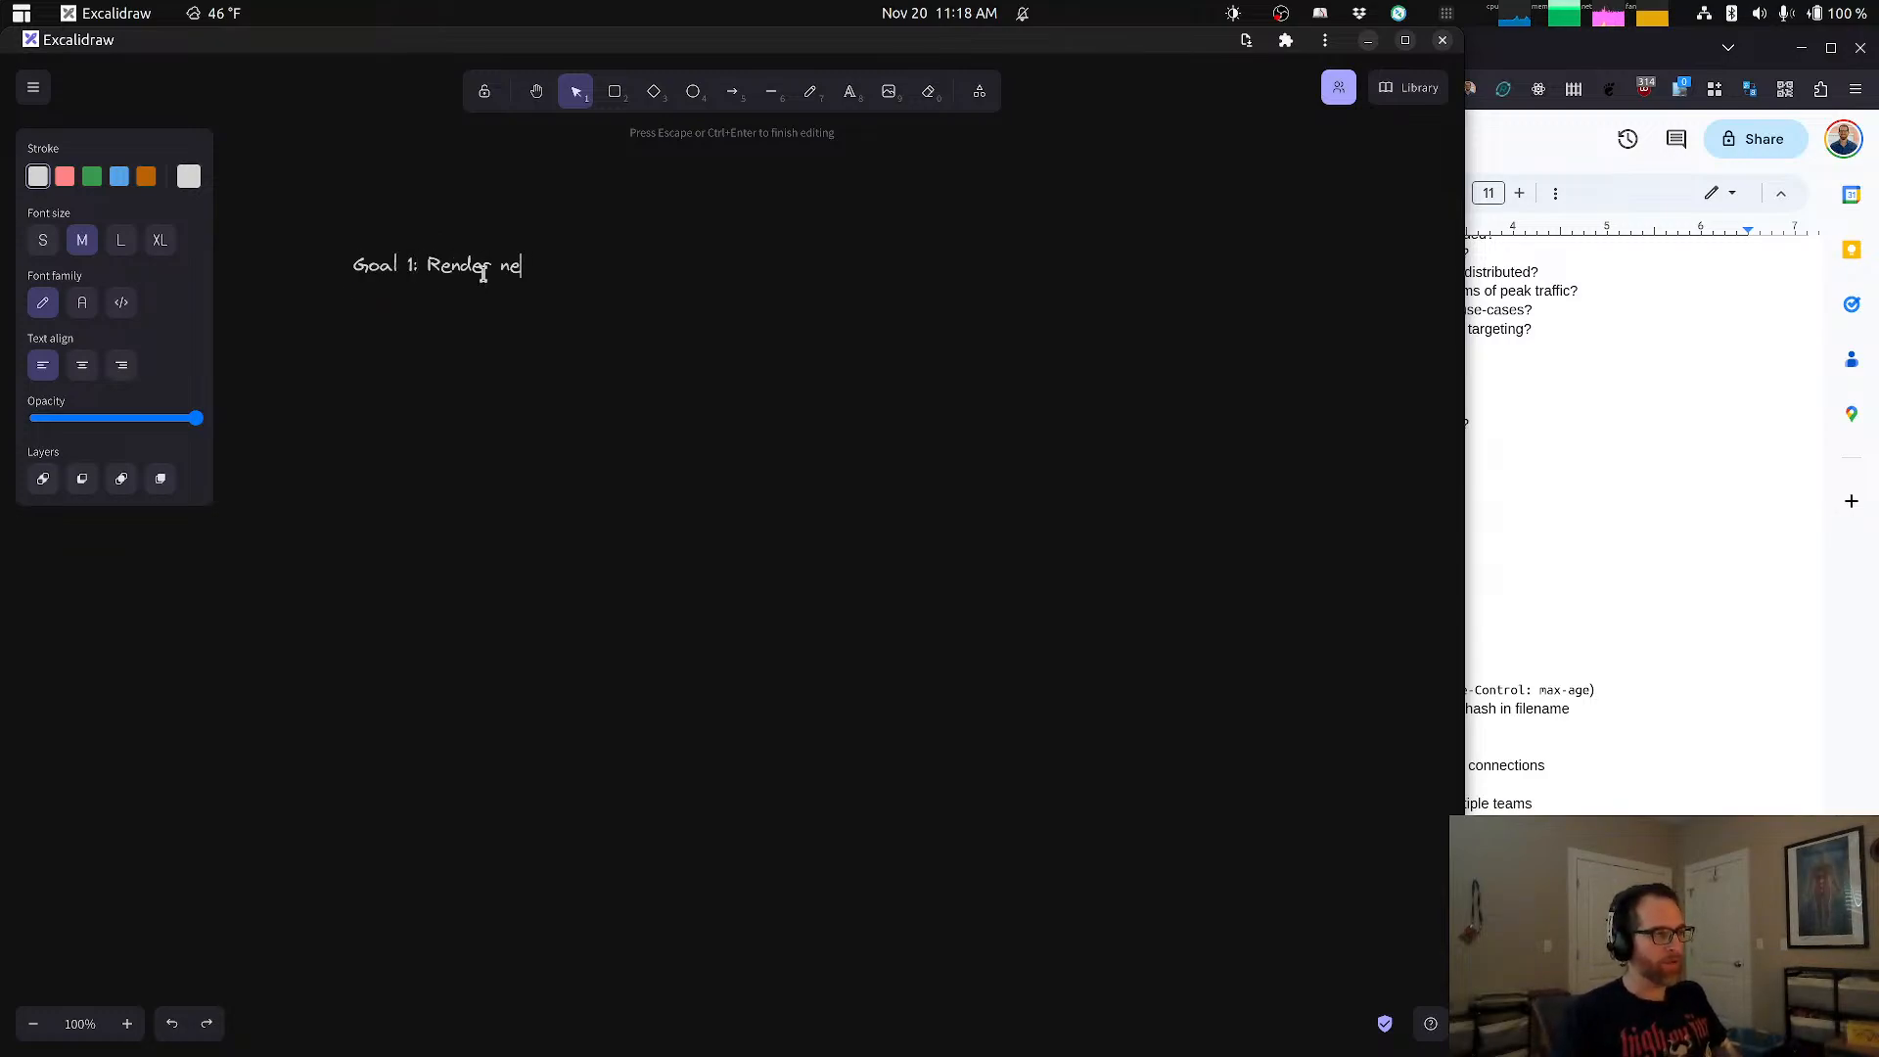
type("w or existing document")
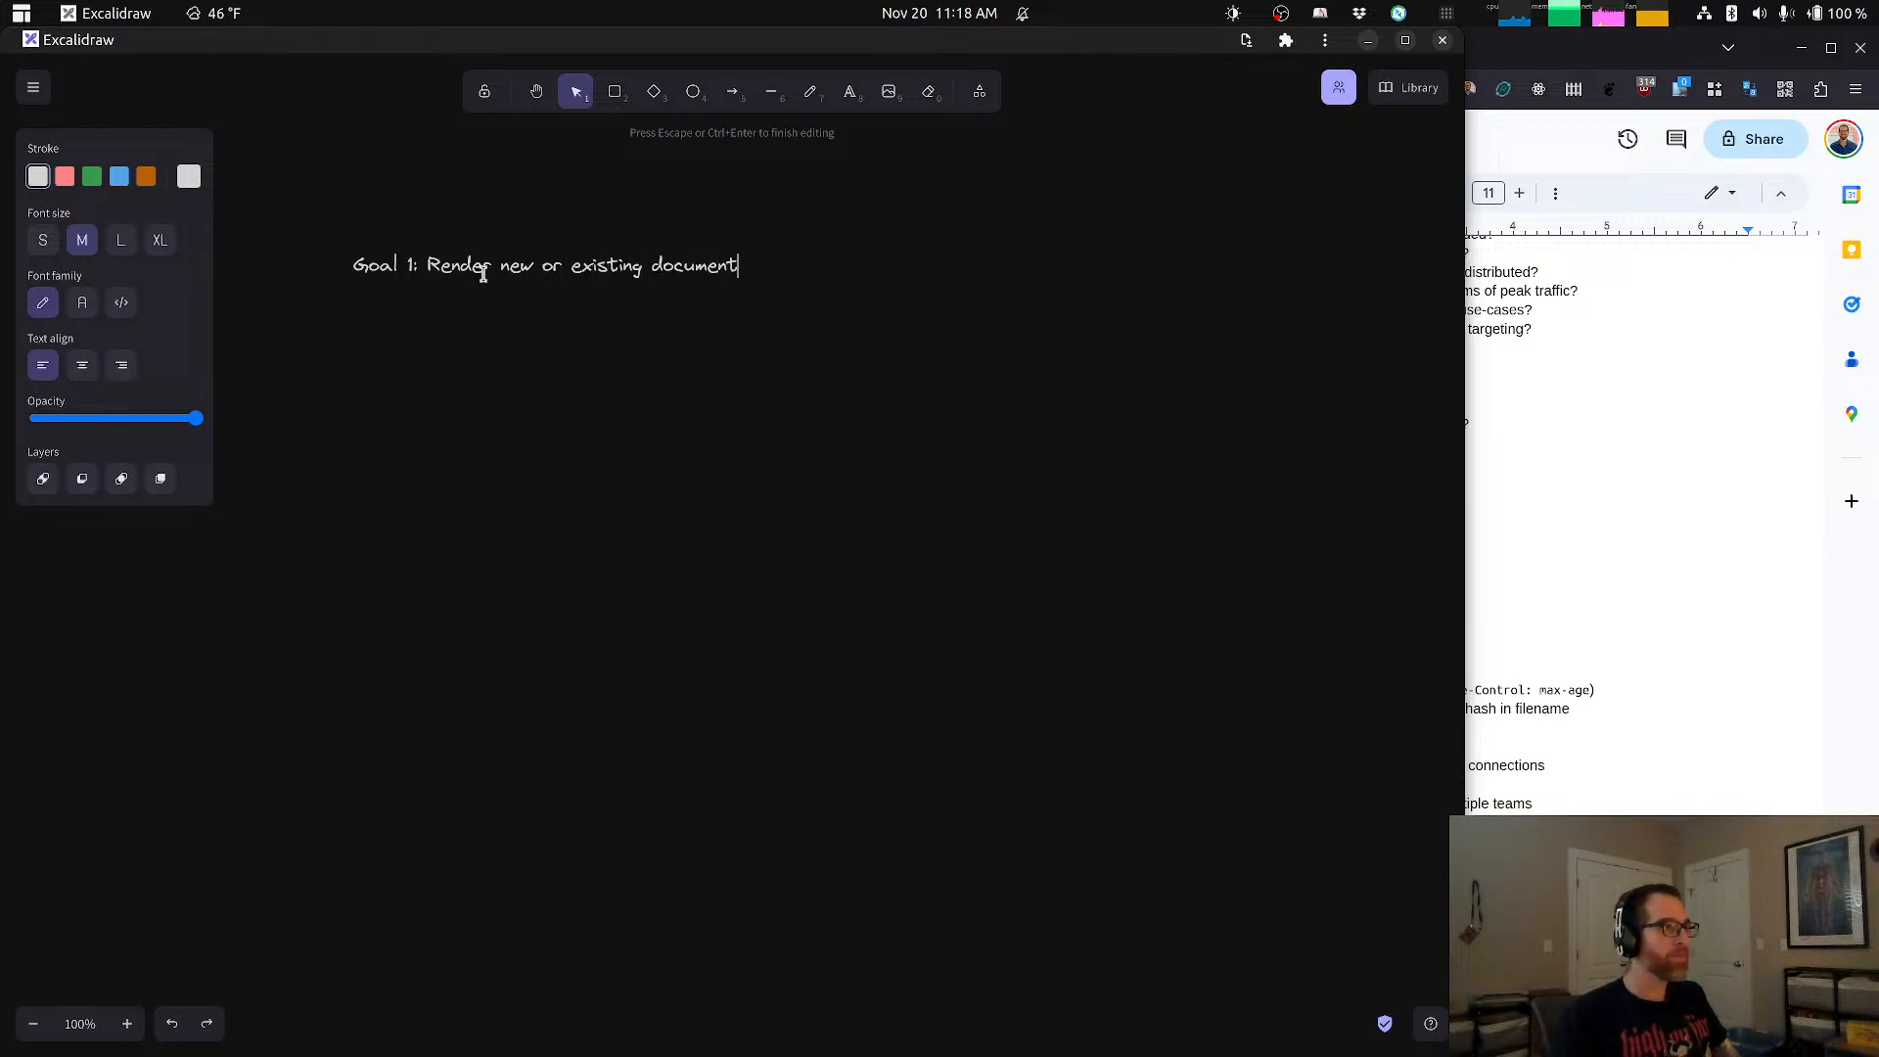
left_click(663, 294)
left_click_drag(627, 247, 527, 151)
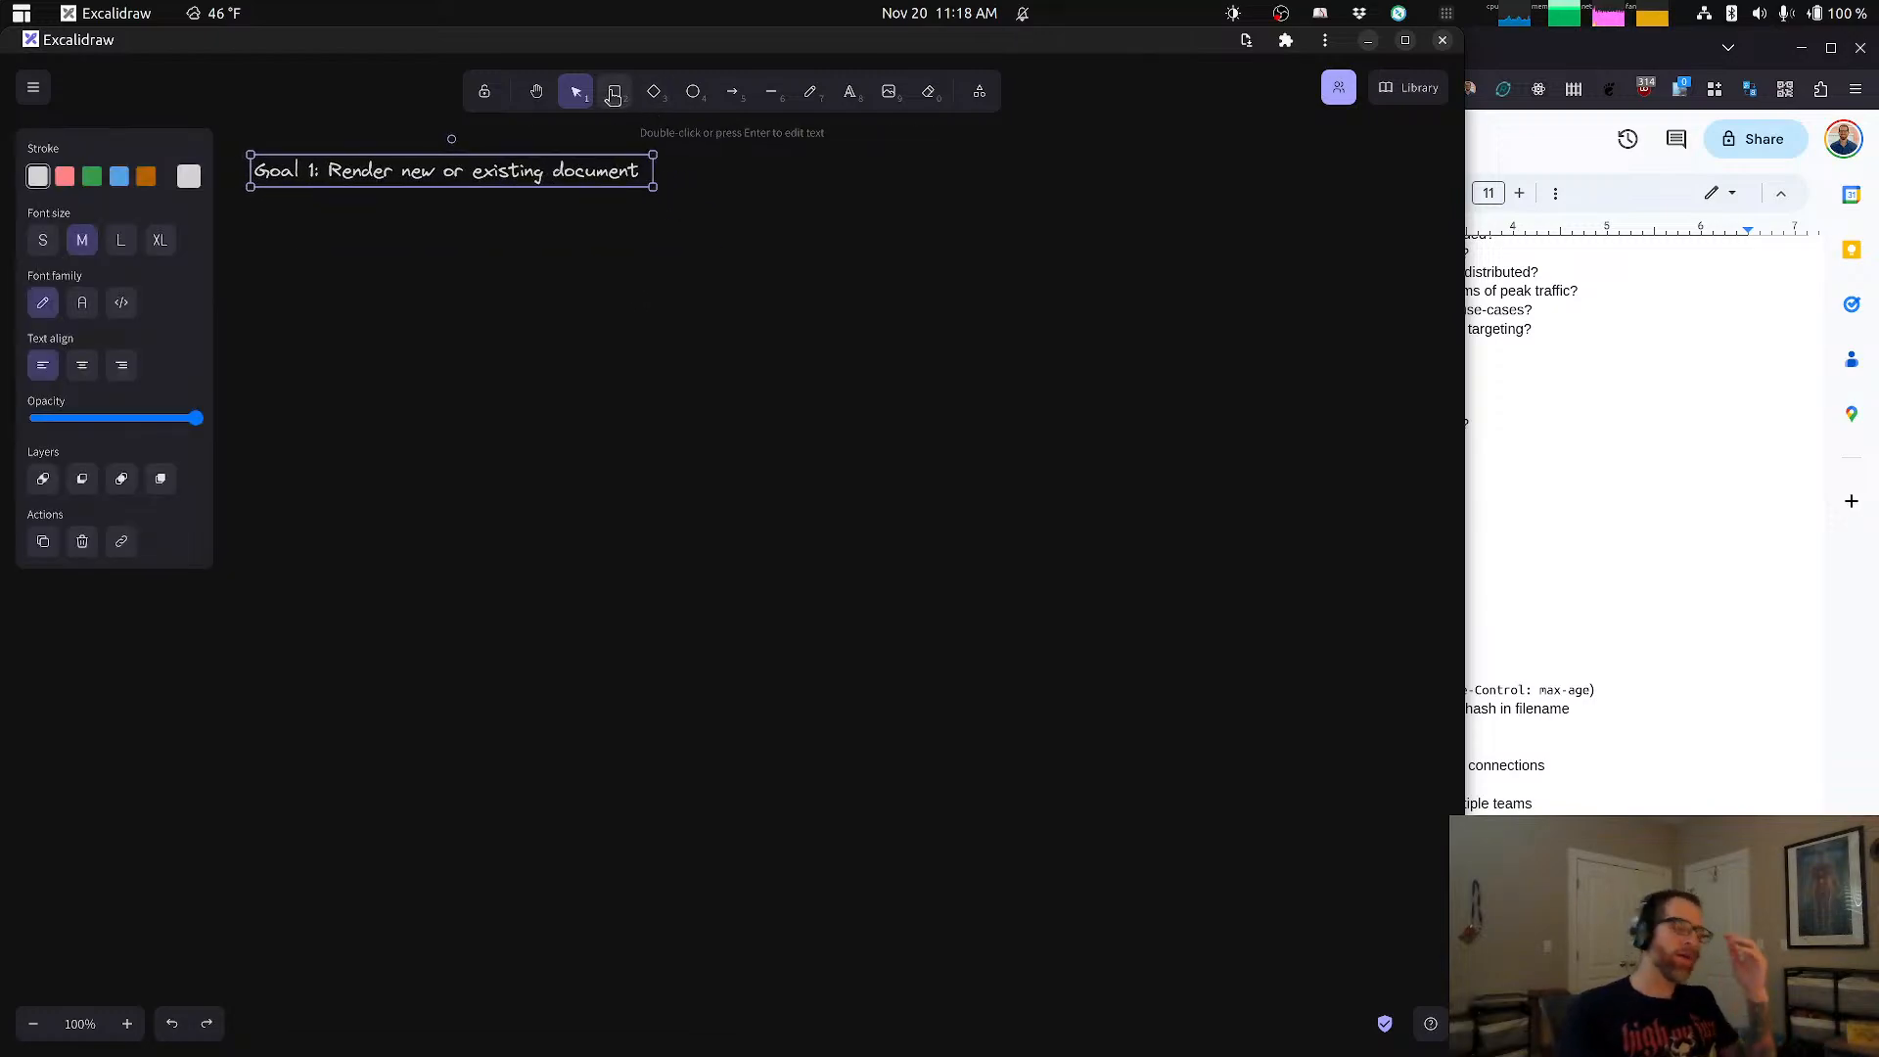
Step: Draw a rounded rectangle below the goal heading and label it "Browser"
left_click(614, 92)
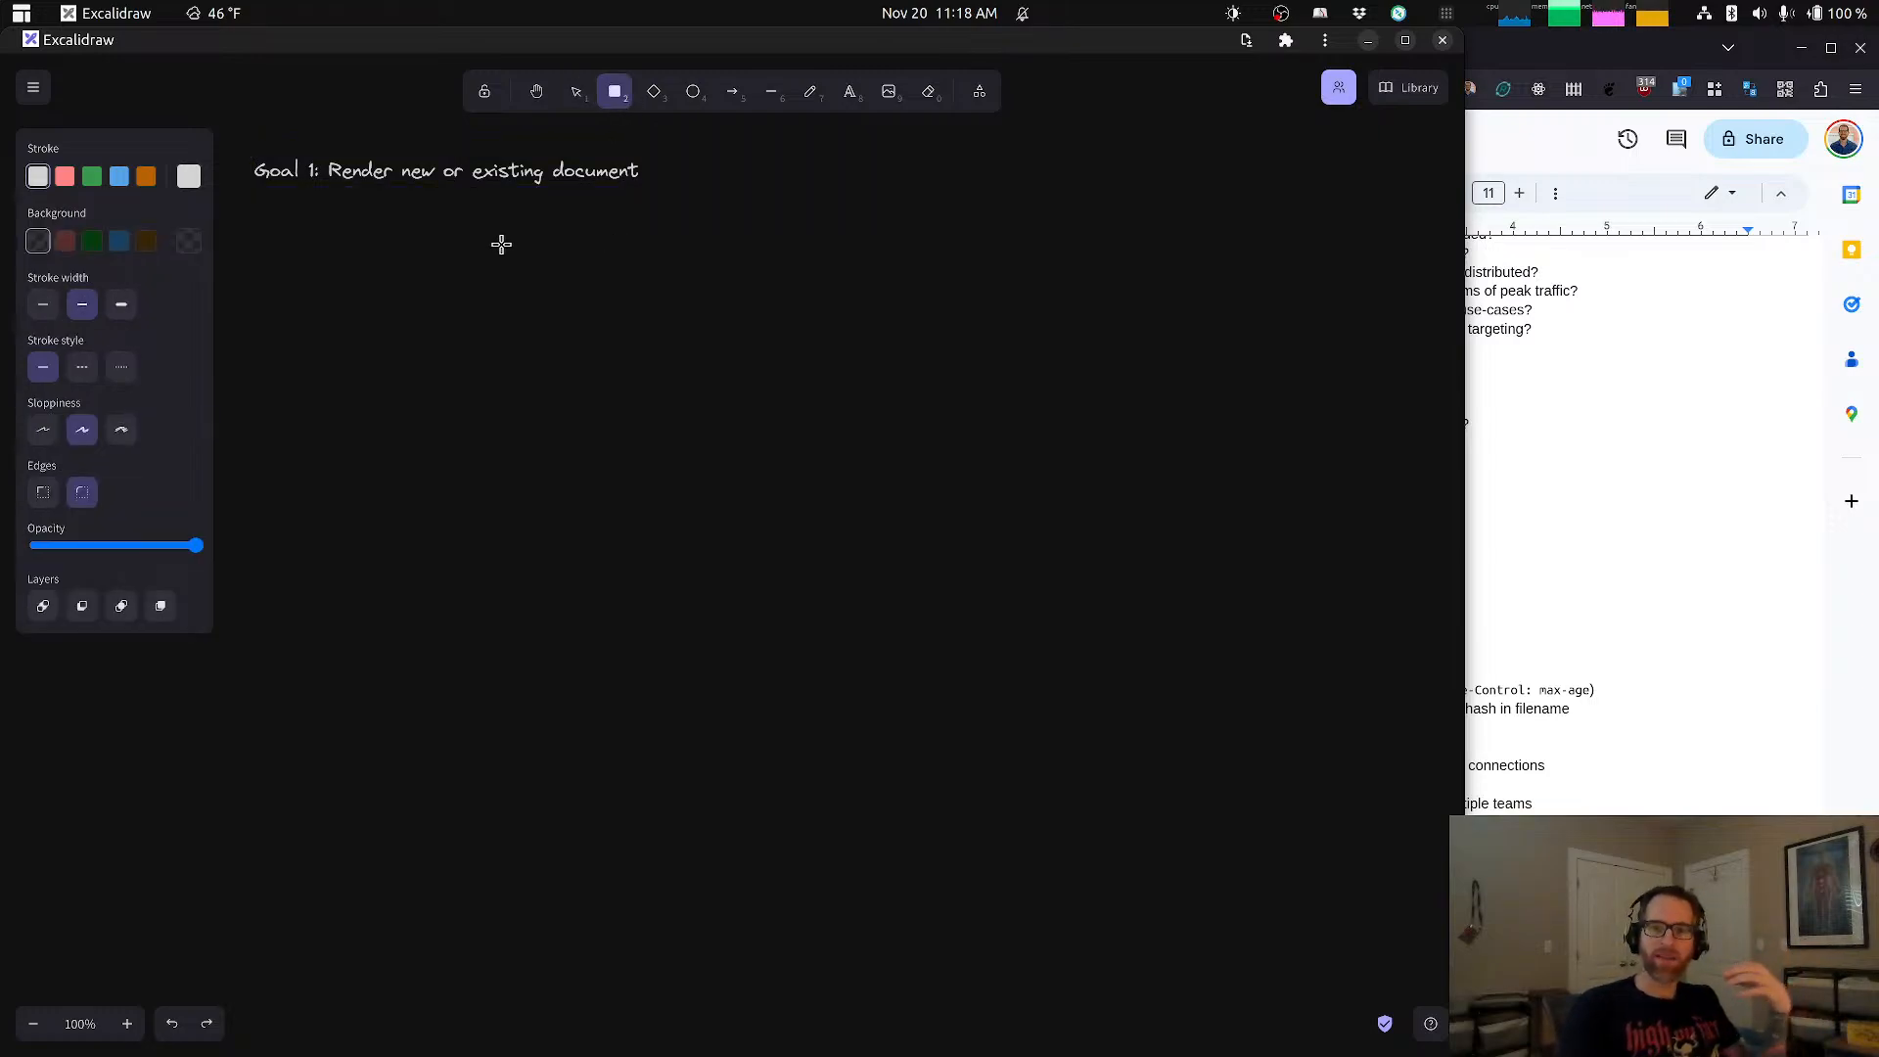
left_click_drag(357, 256, 546, 409)
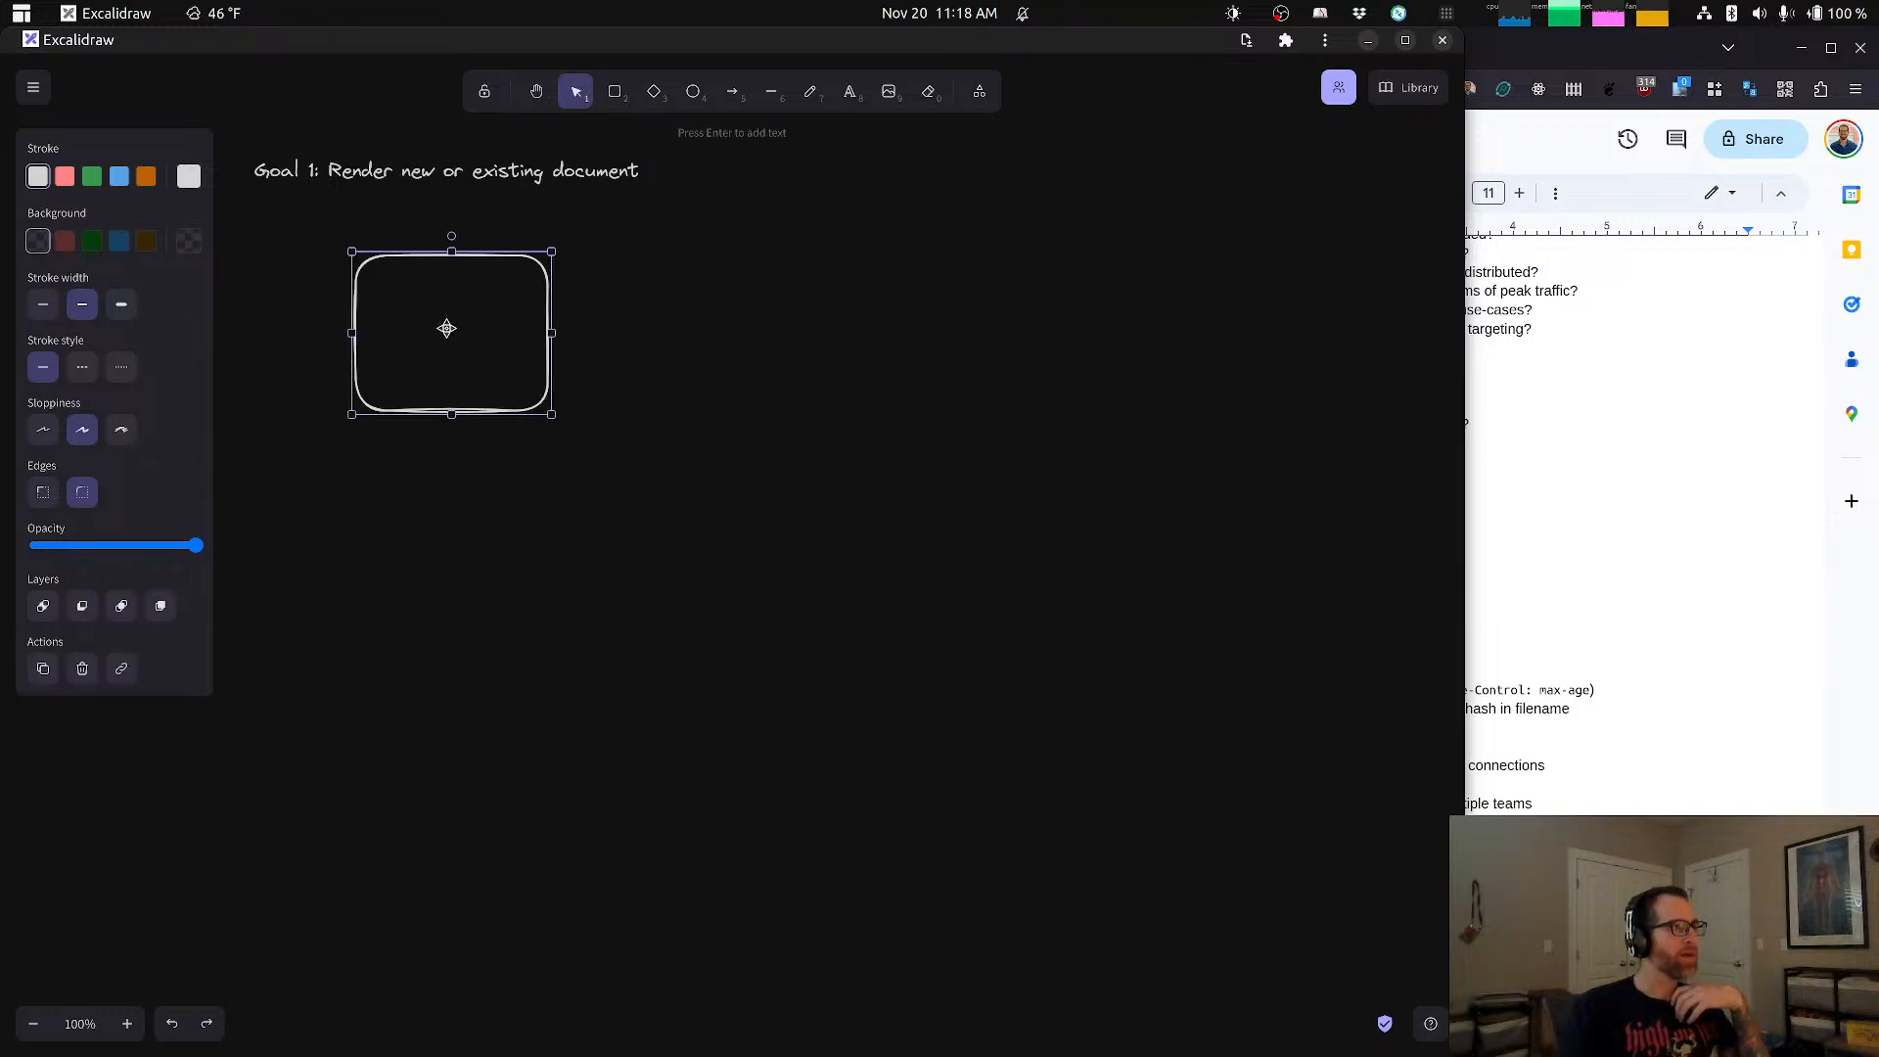
double_click(446, 329)
type("Browser")
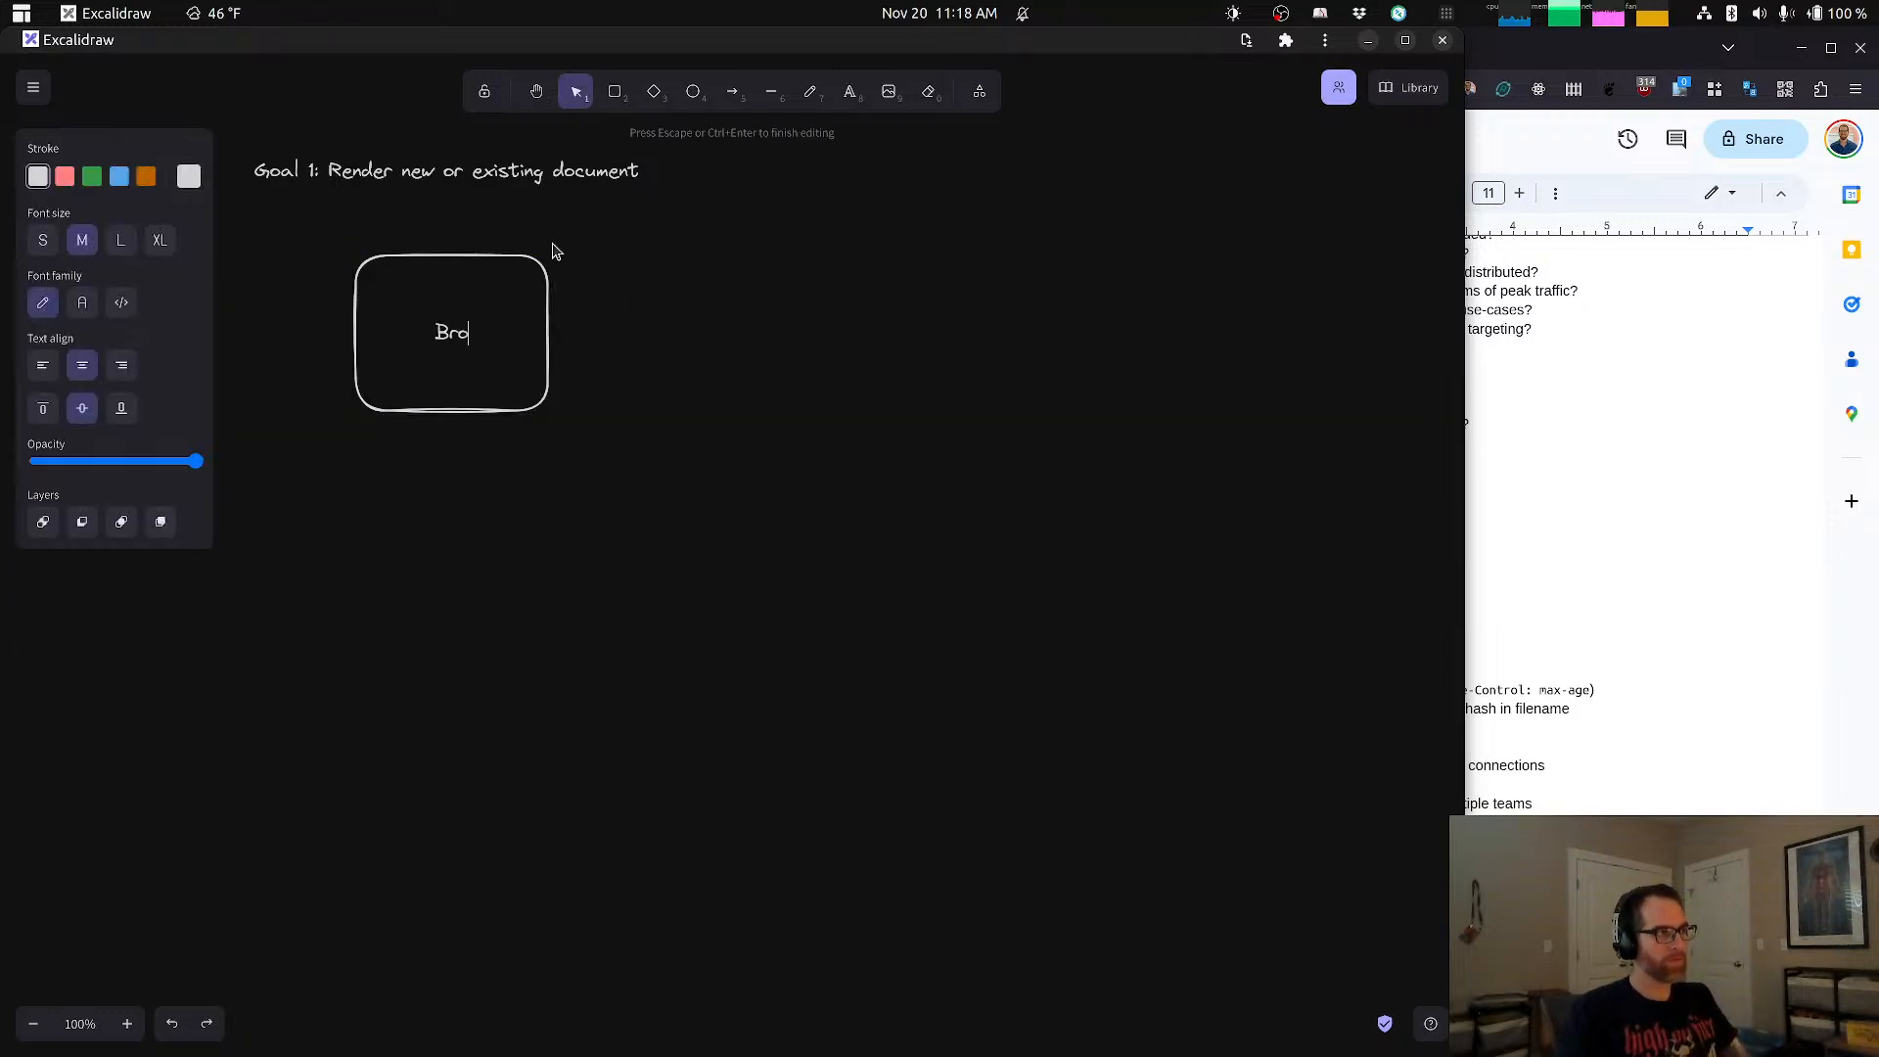
key("BackSpace")
key("BackSpace")
key("BackSpace")
type("ser")
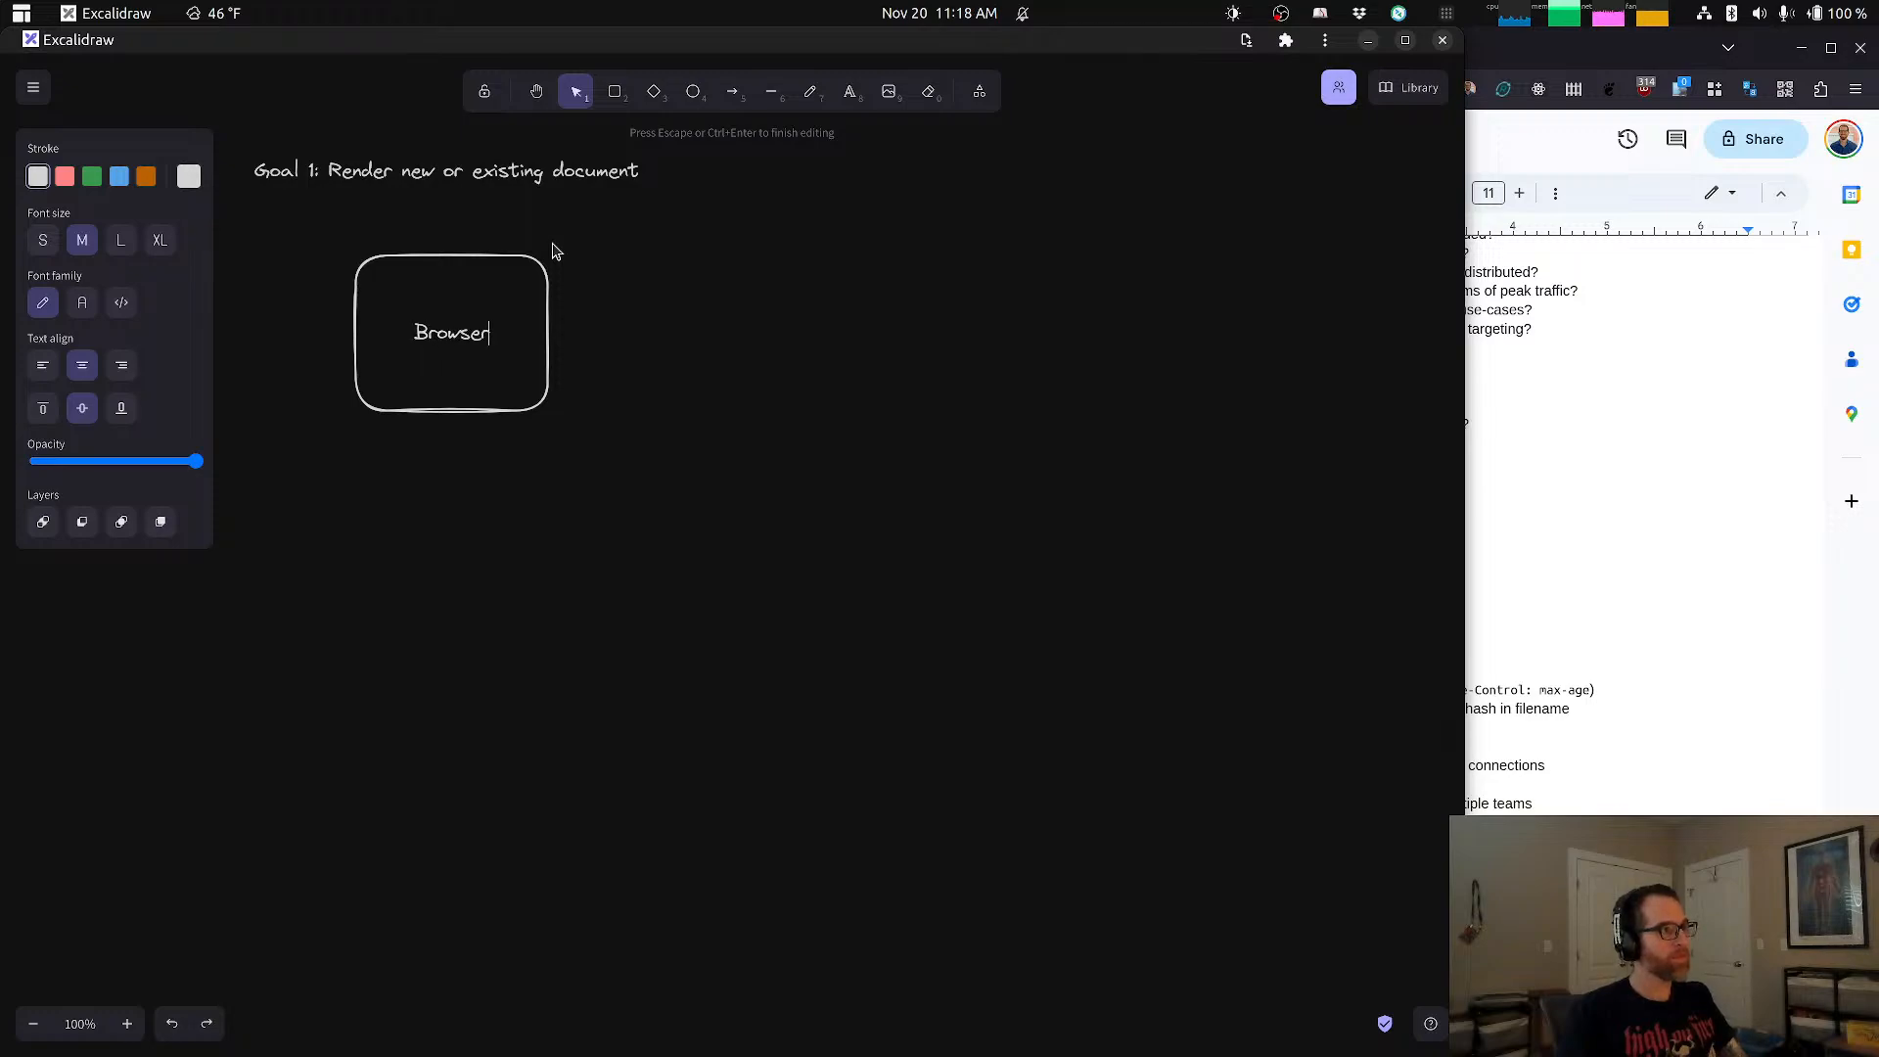
left_click(768, 340)
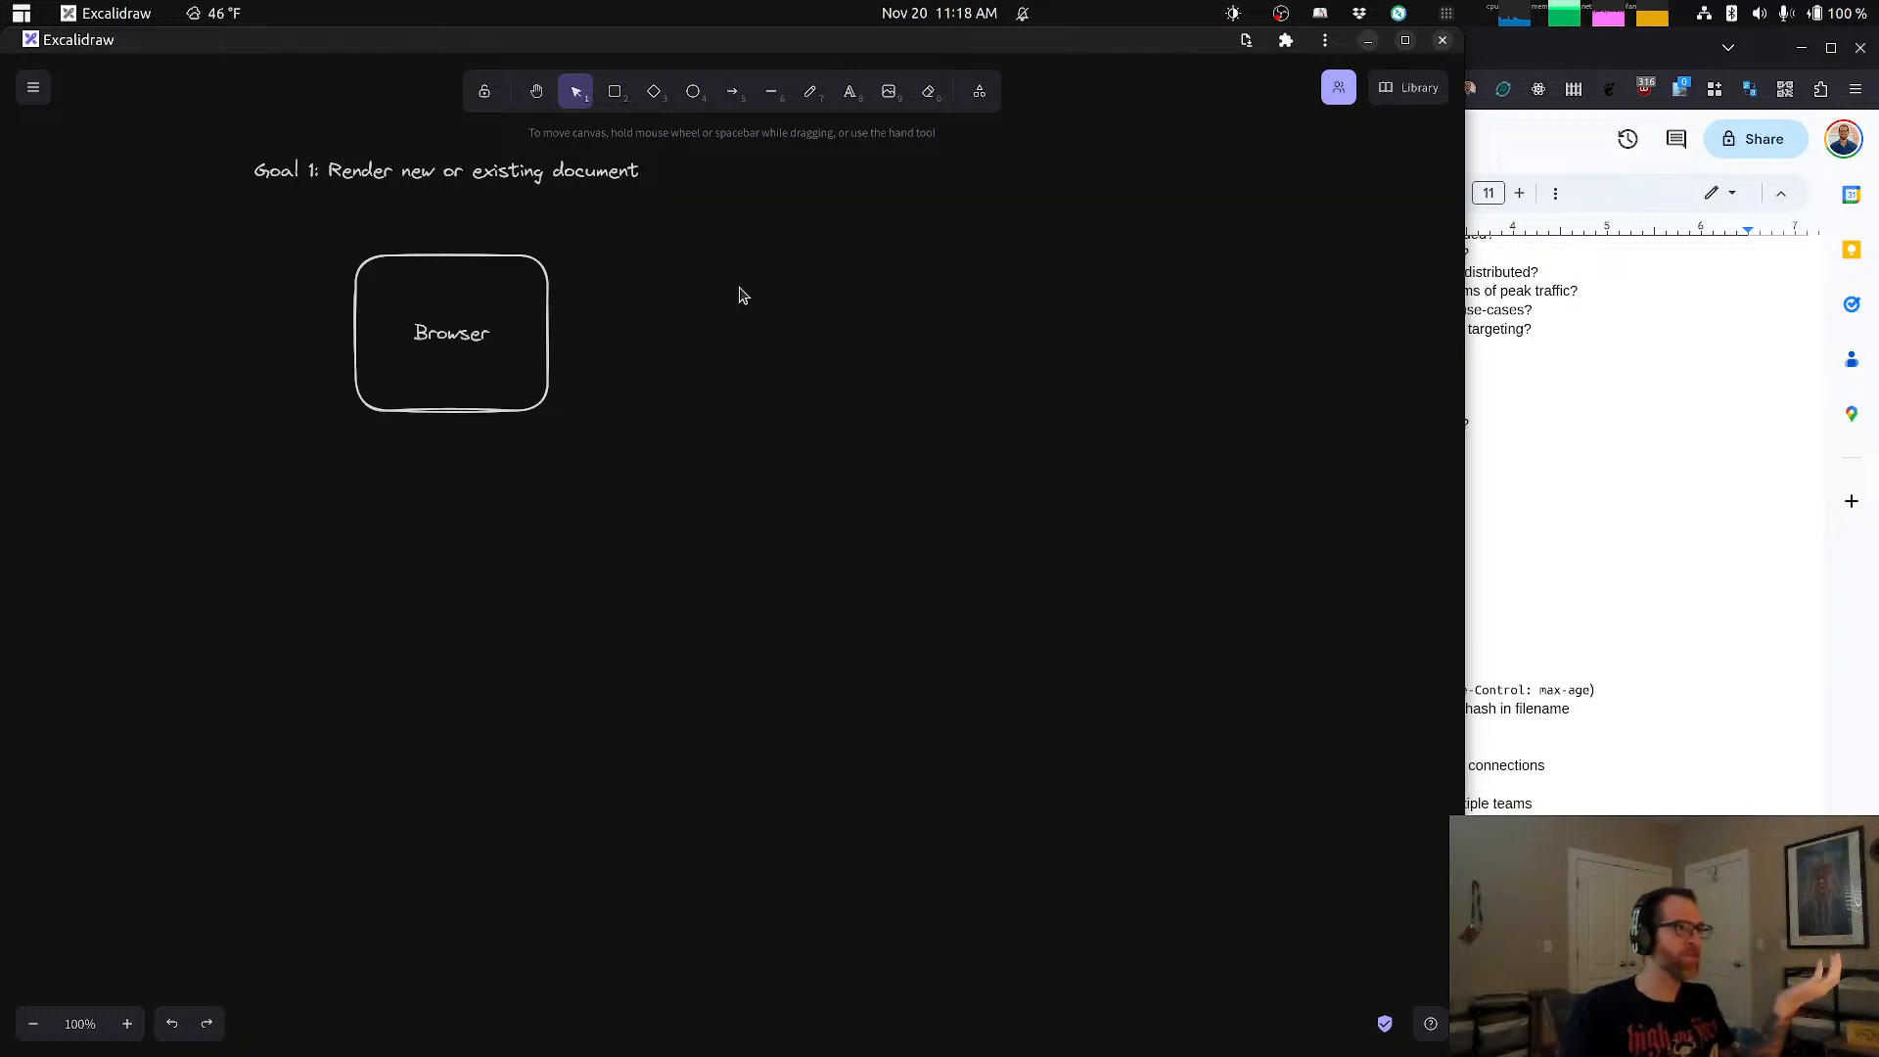
Step: Draw a tall, narrow rectangle to the right of the Browser box and label it "WAF"
key("r")
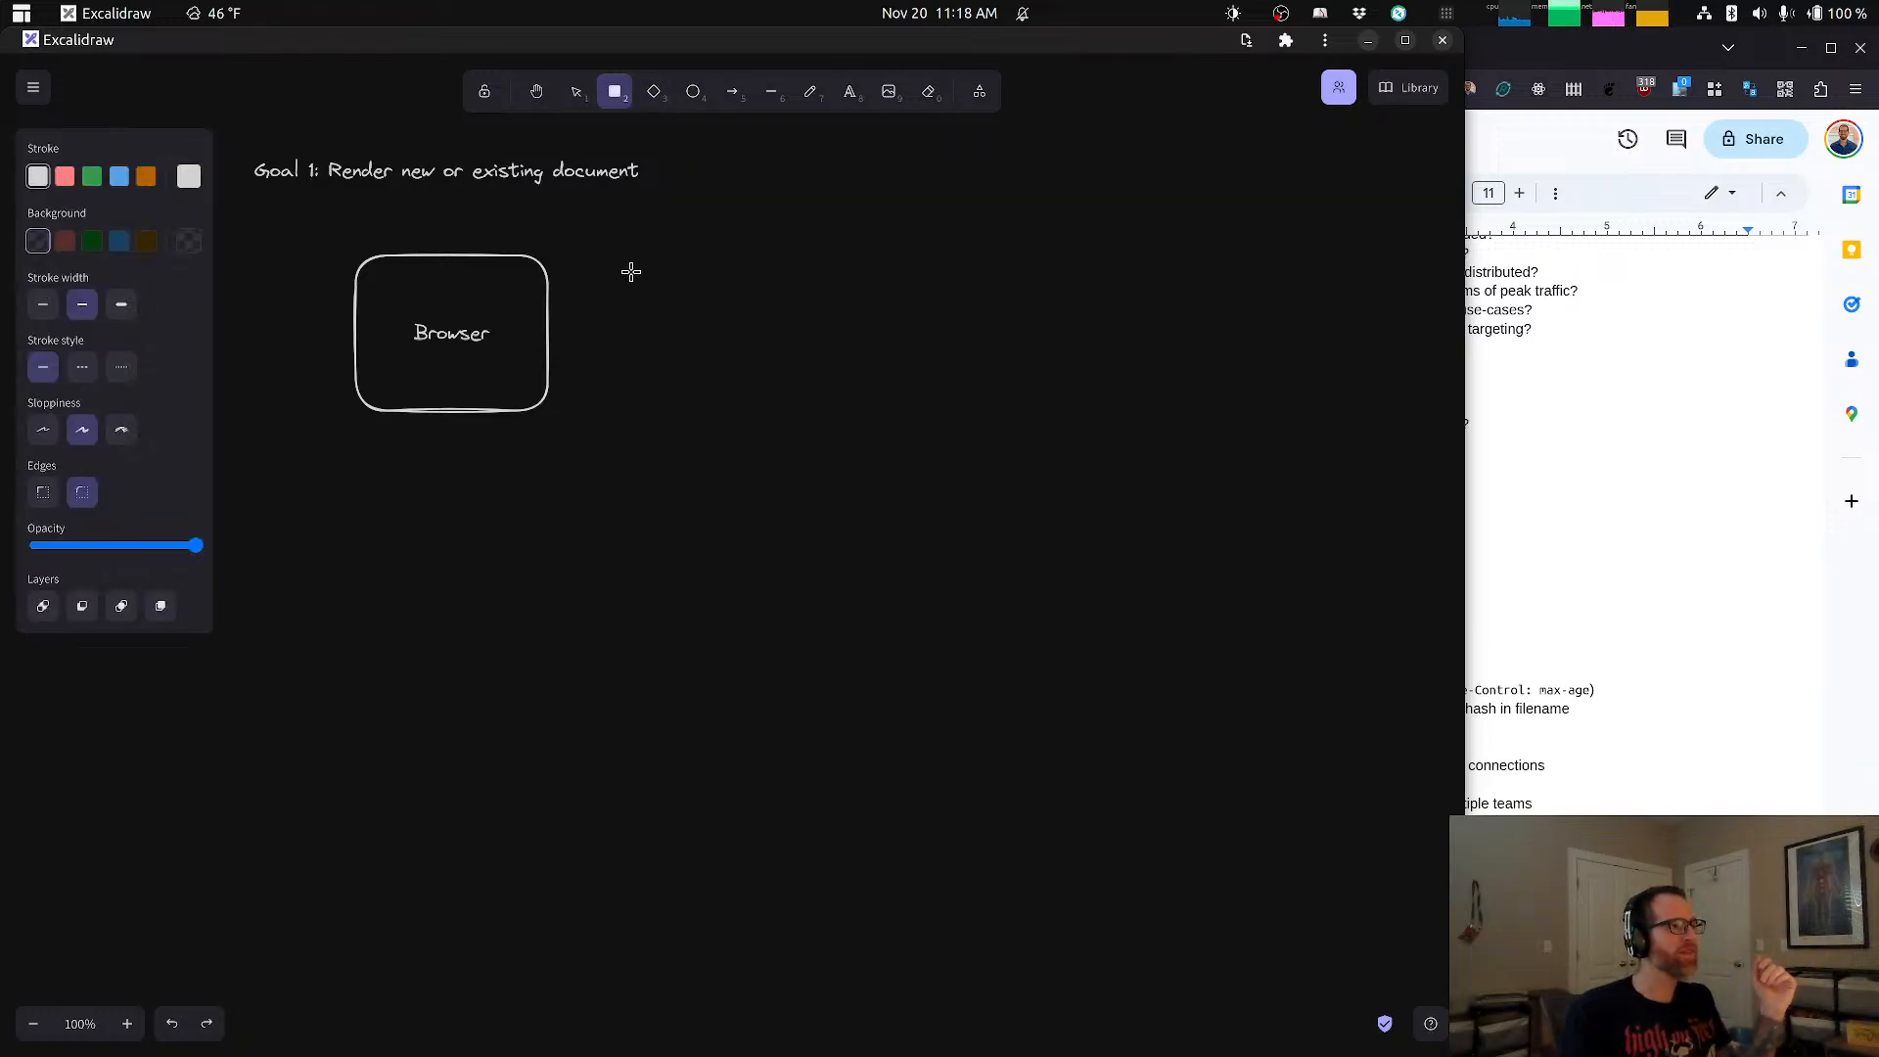
left_click_drag(620, 262, 660, 395)
left_click_drag(690, 513, 746, 593)
double_click(670, 424)
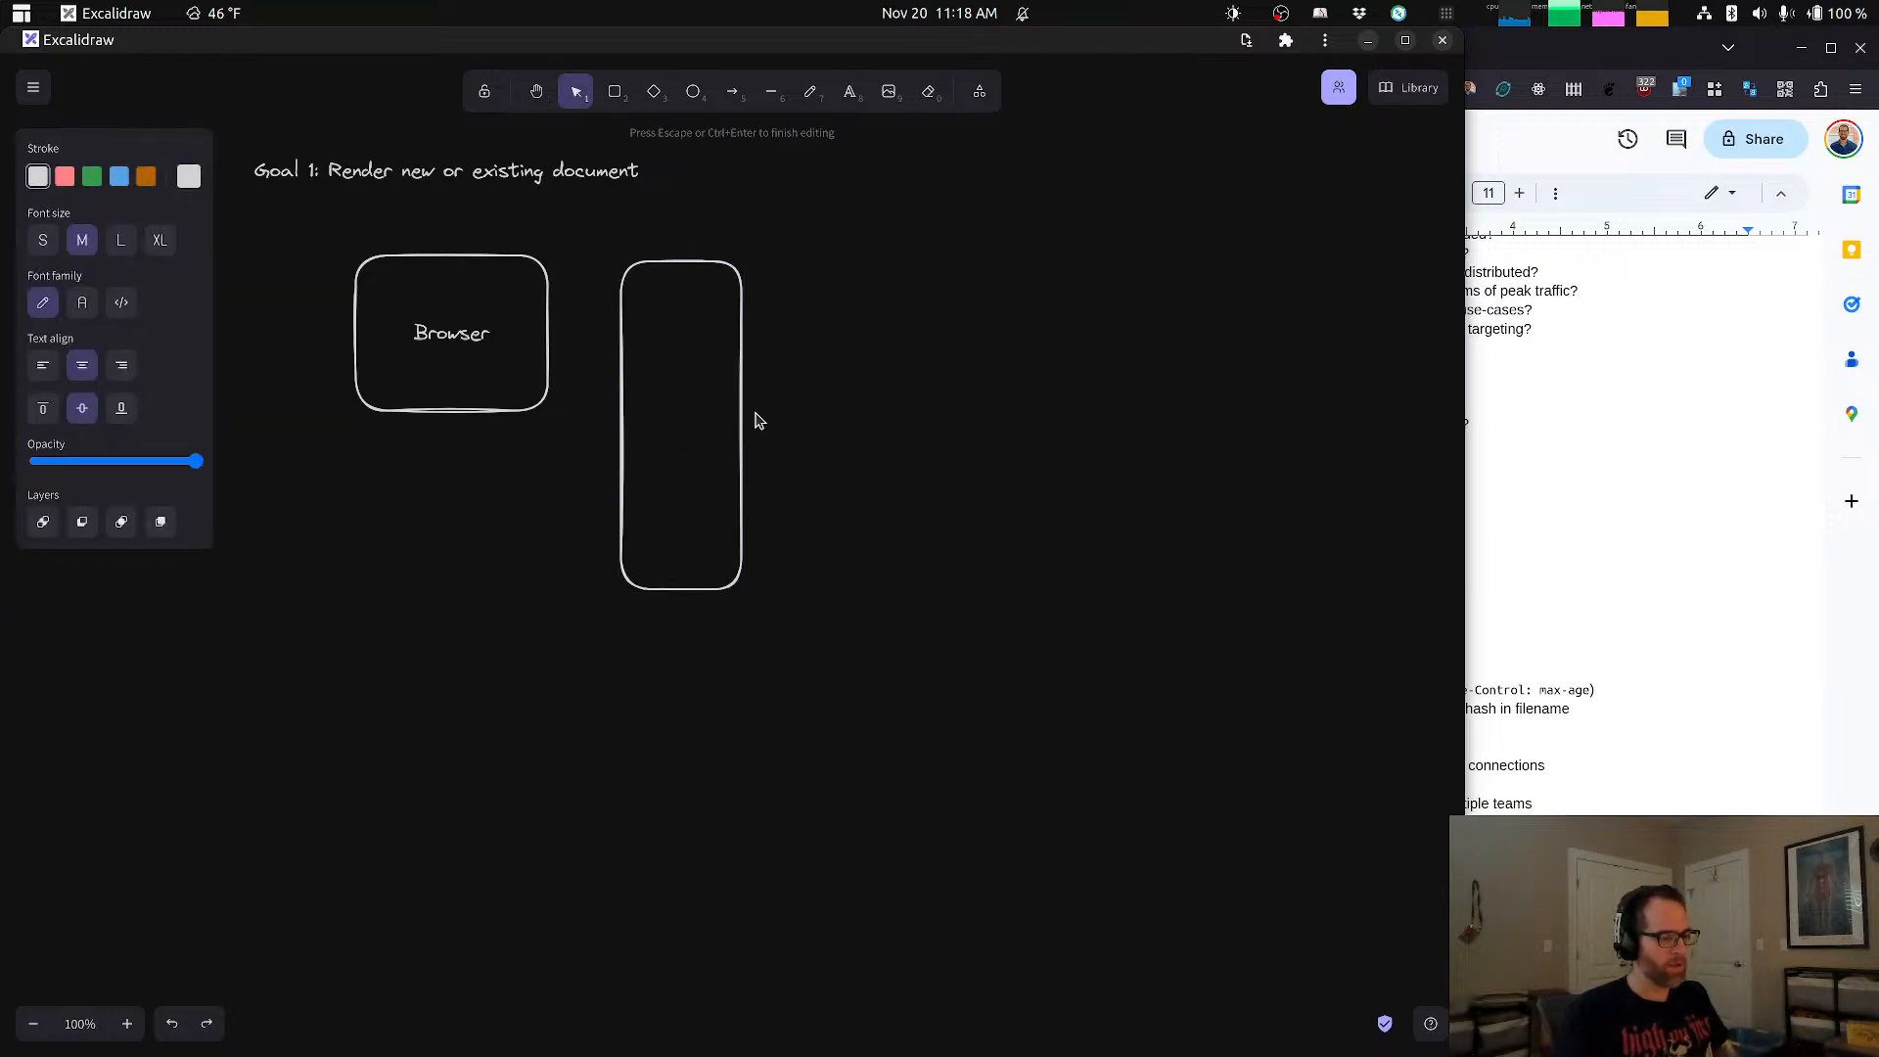
type("WAF")
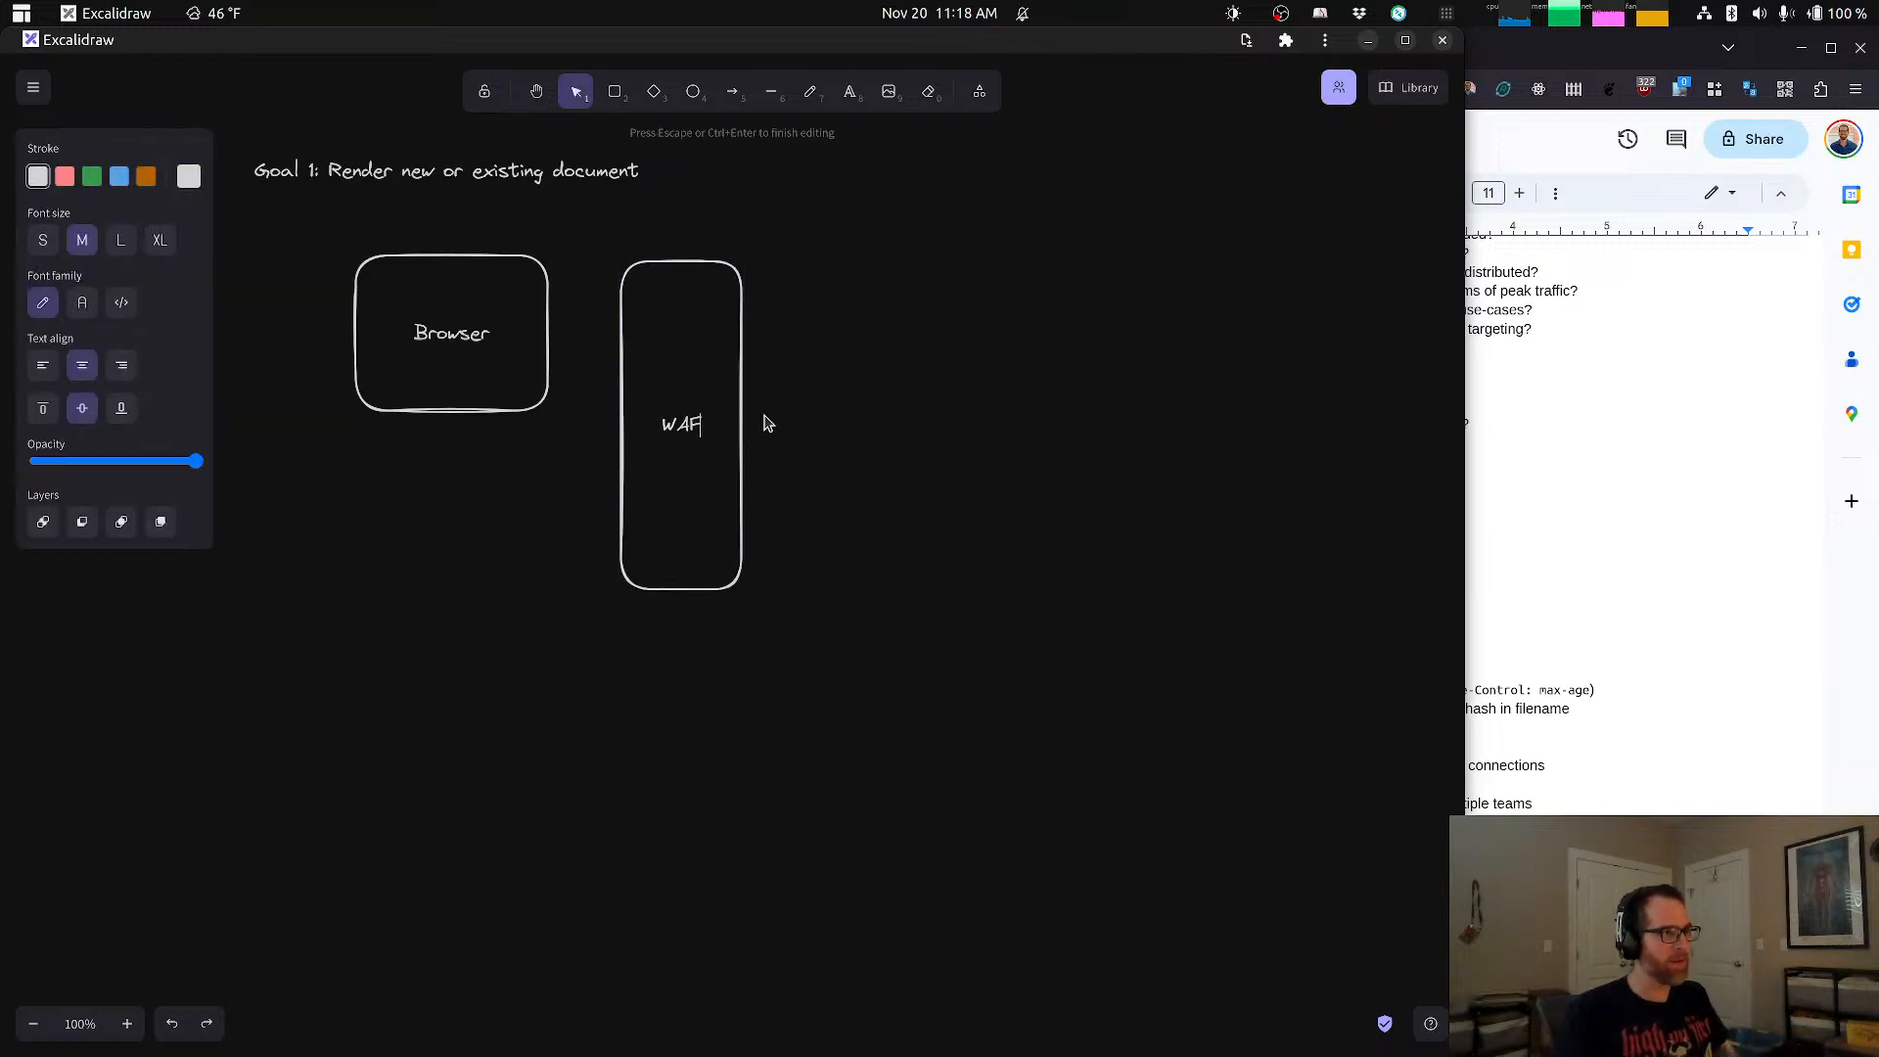
Step: Duplicate the Browser box twice and stack the copies in a column beneath the original
left_click(526, 253)
left_click_drag(520, 268, 484, 507)
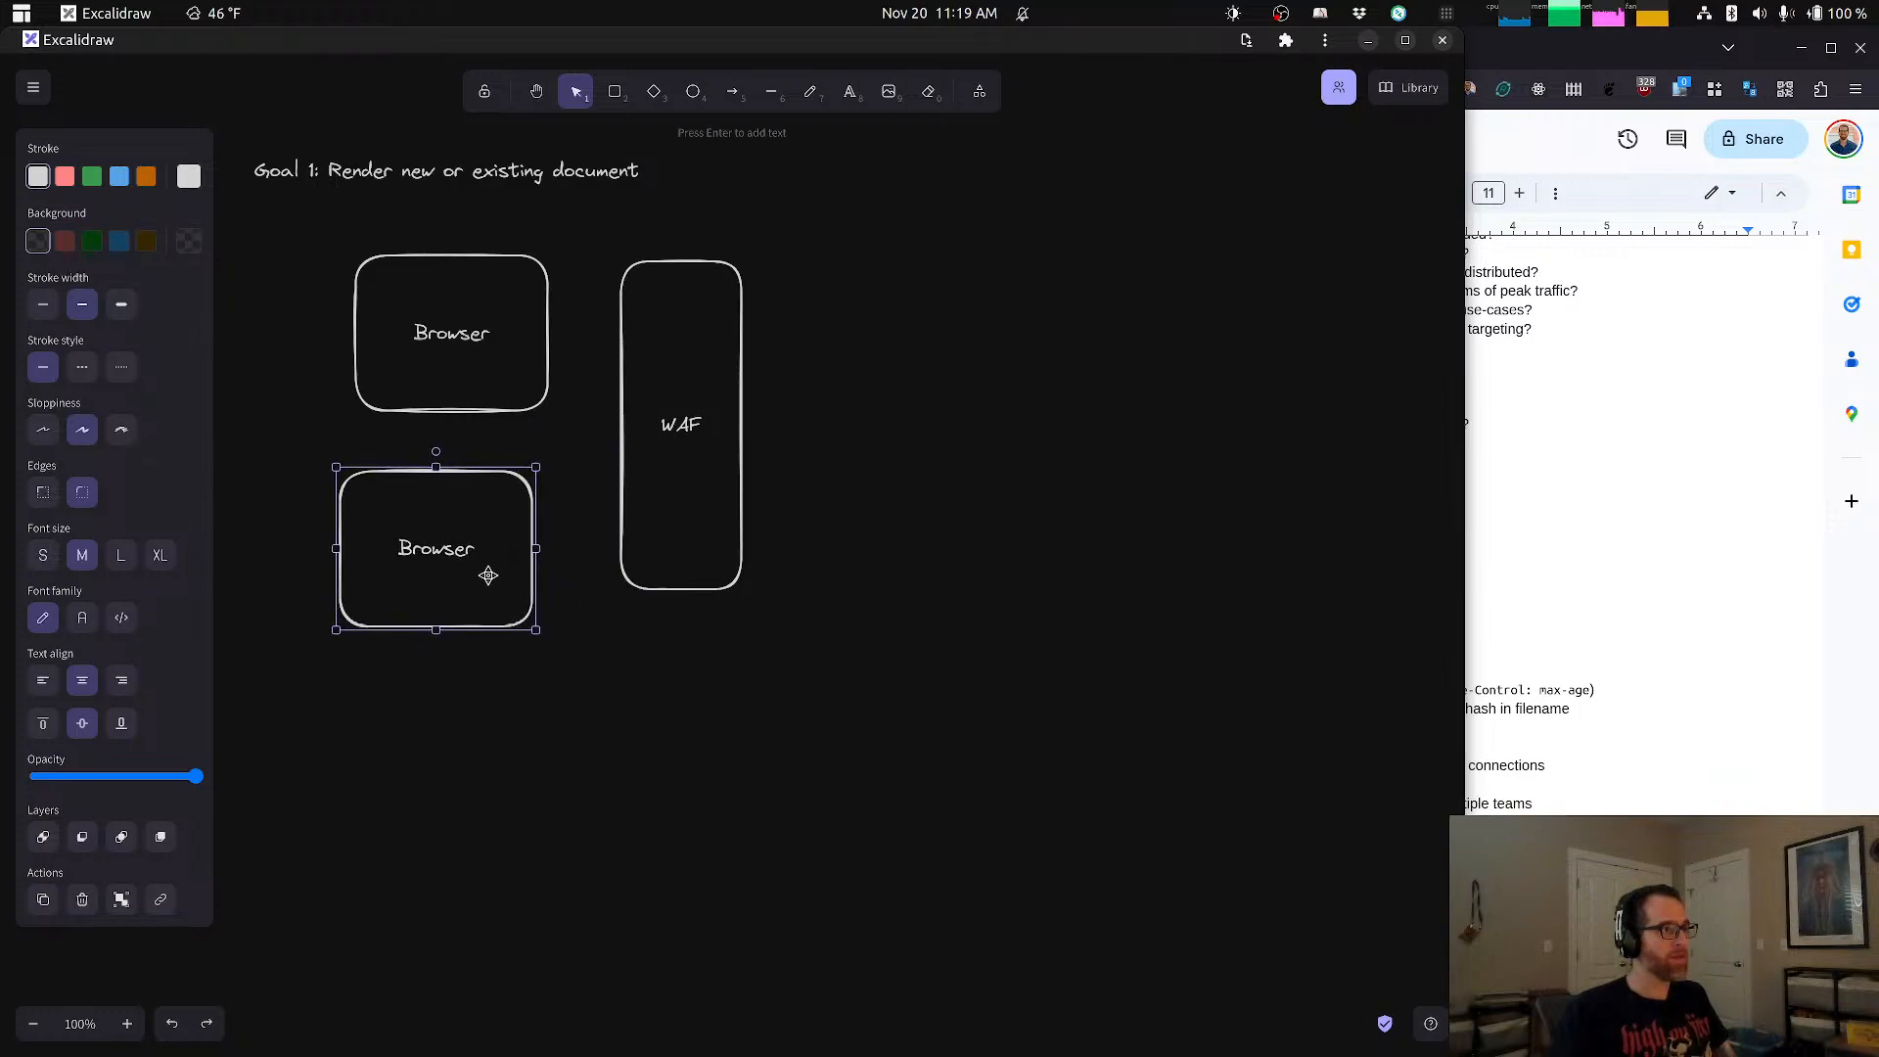
left_click_drag(488, 575, 461, 607)
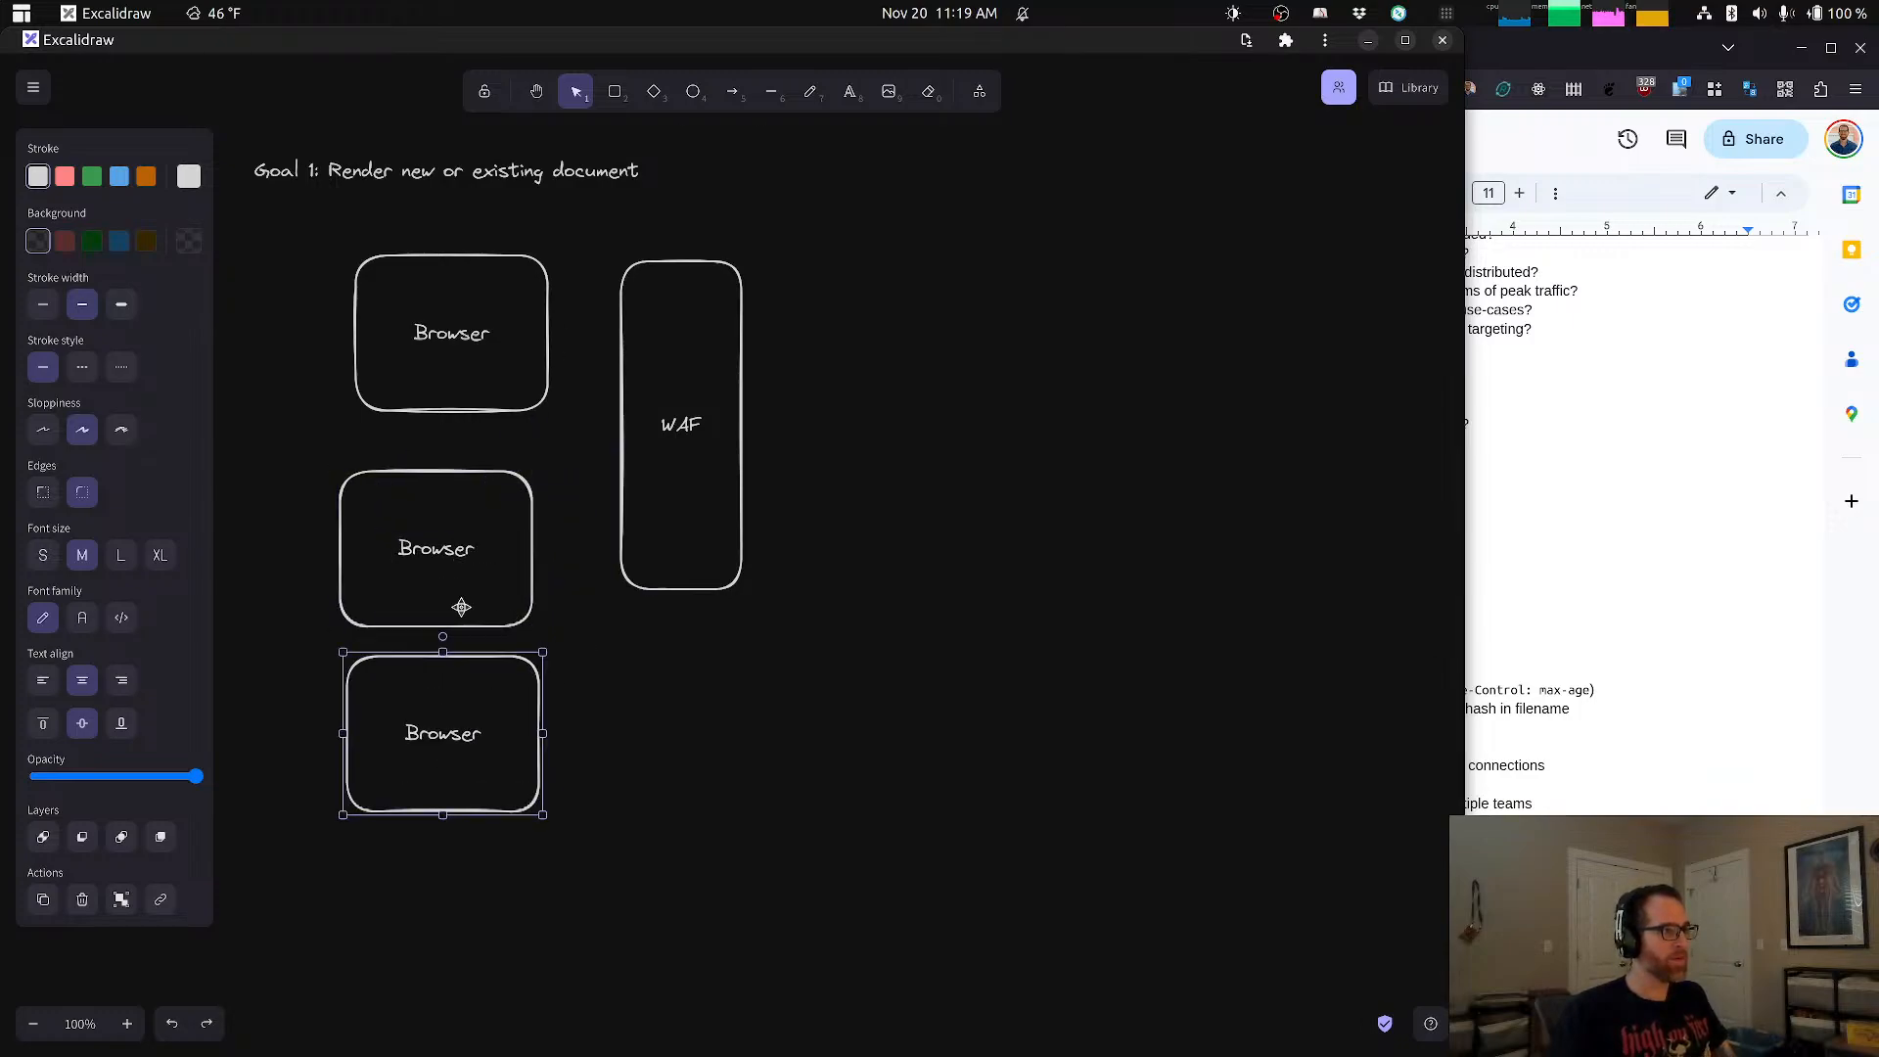
left_click_drag(465, 534, 480, 520)
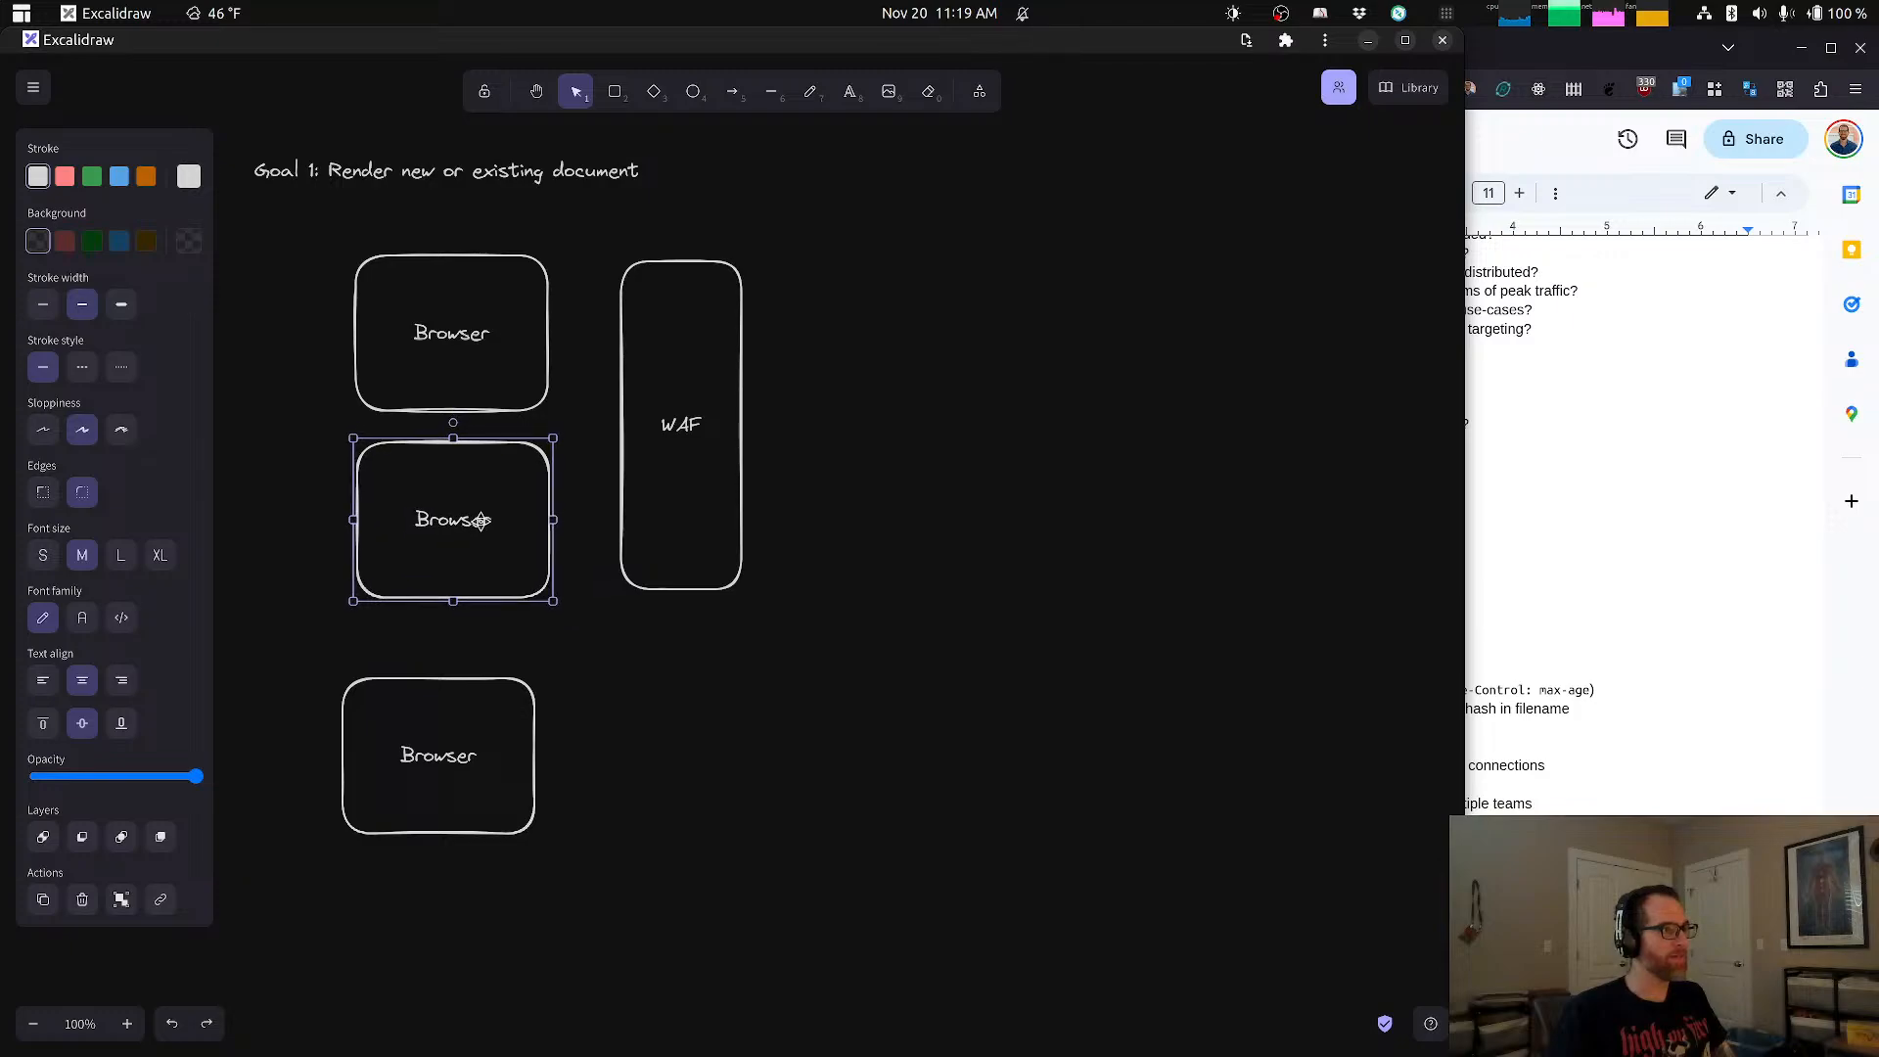
left_click_drag(466, 709, 487, 648)
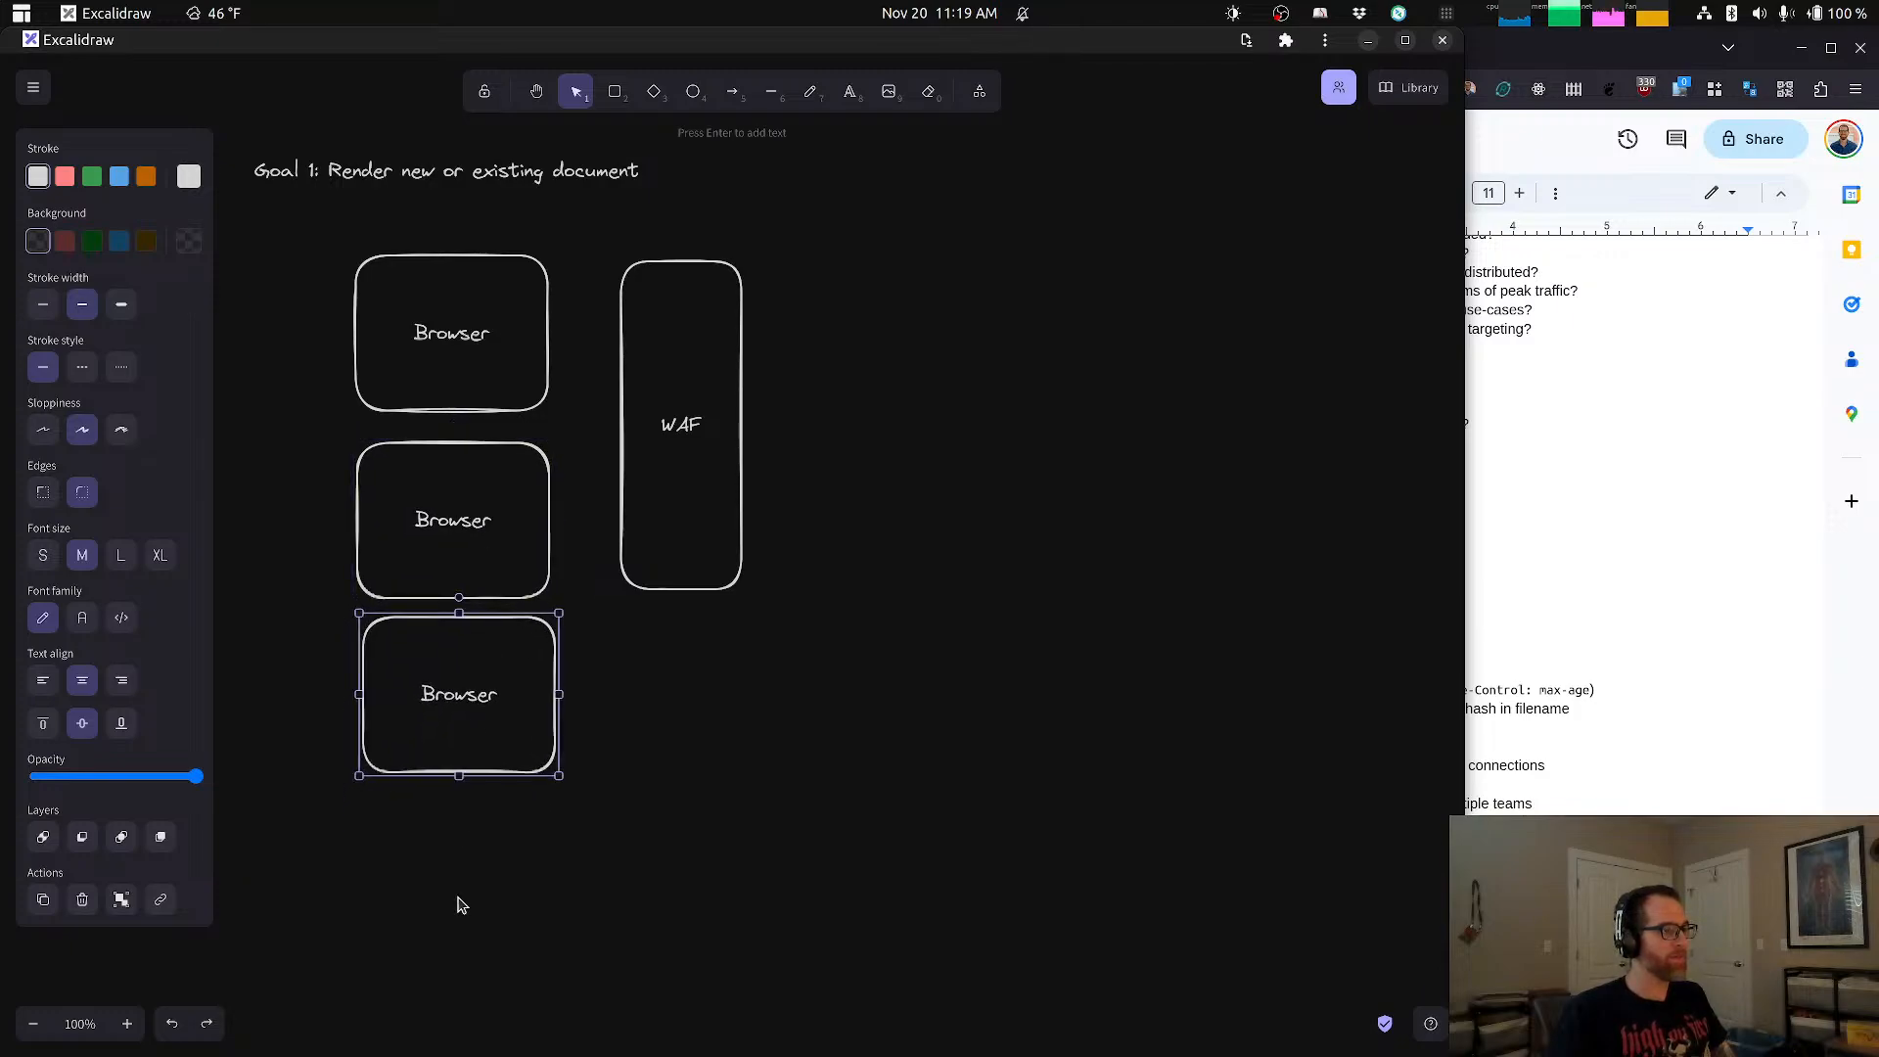
left_click_drag(459, 897, 462, 403)
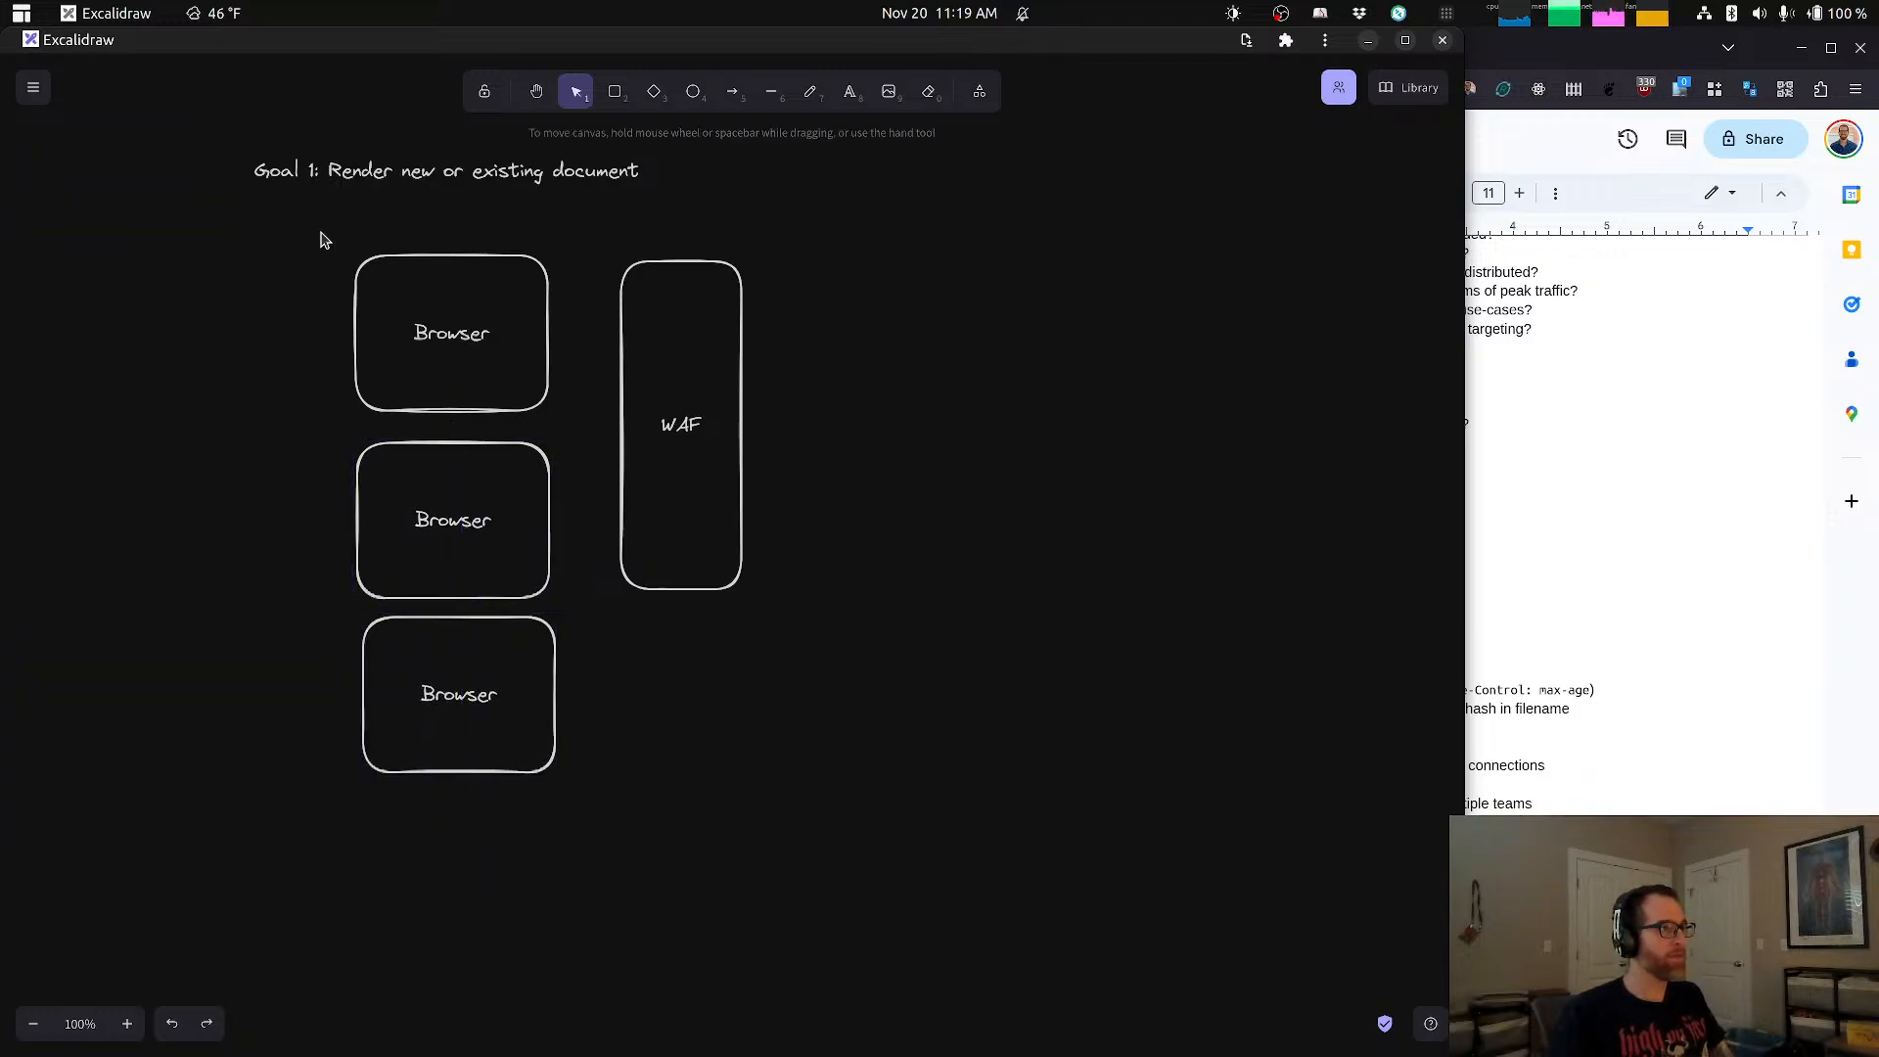
Step: Group the three Browser boxes into one object
left_click_drag(324, 240, 562, 810)
right_click(464, 511)
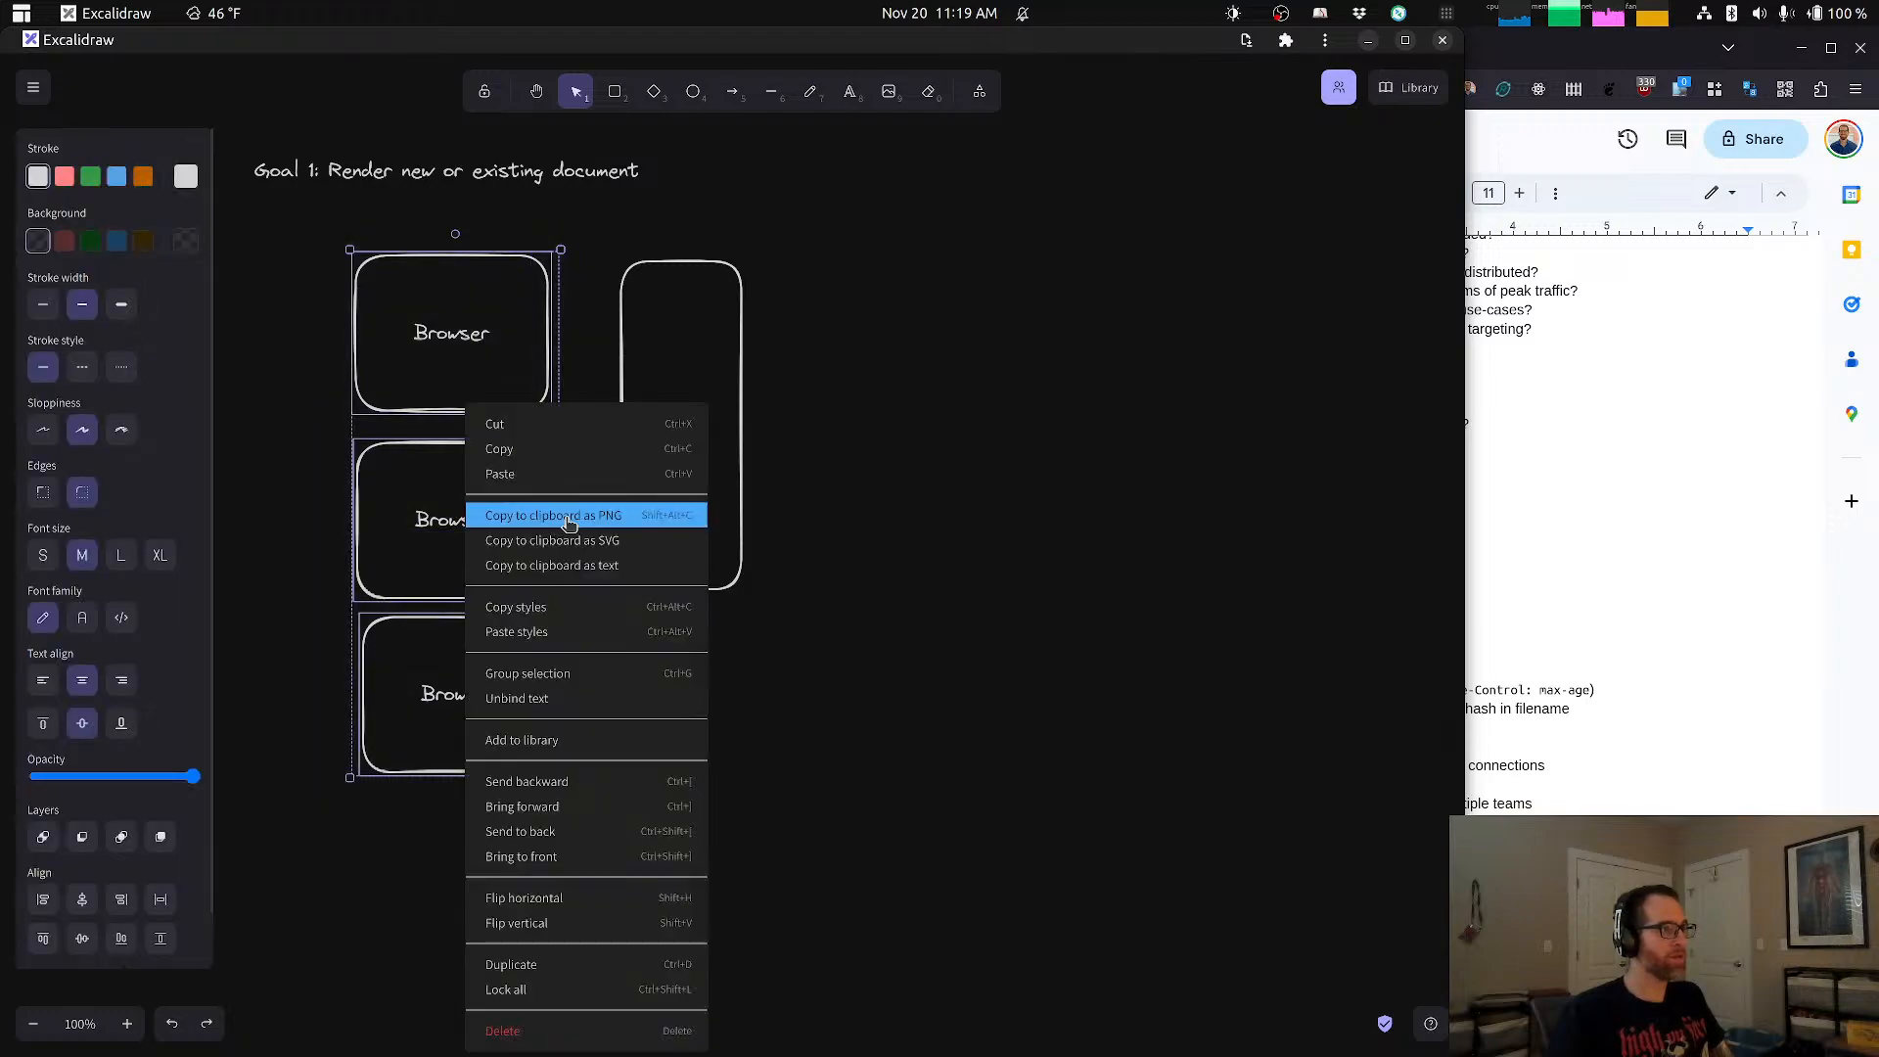
left_click(544, 677)
left_click(820, 663)
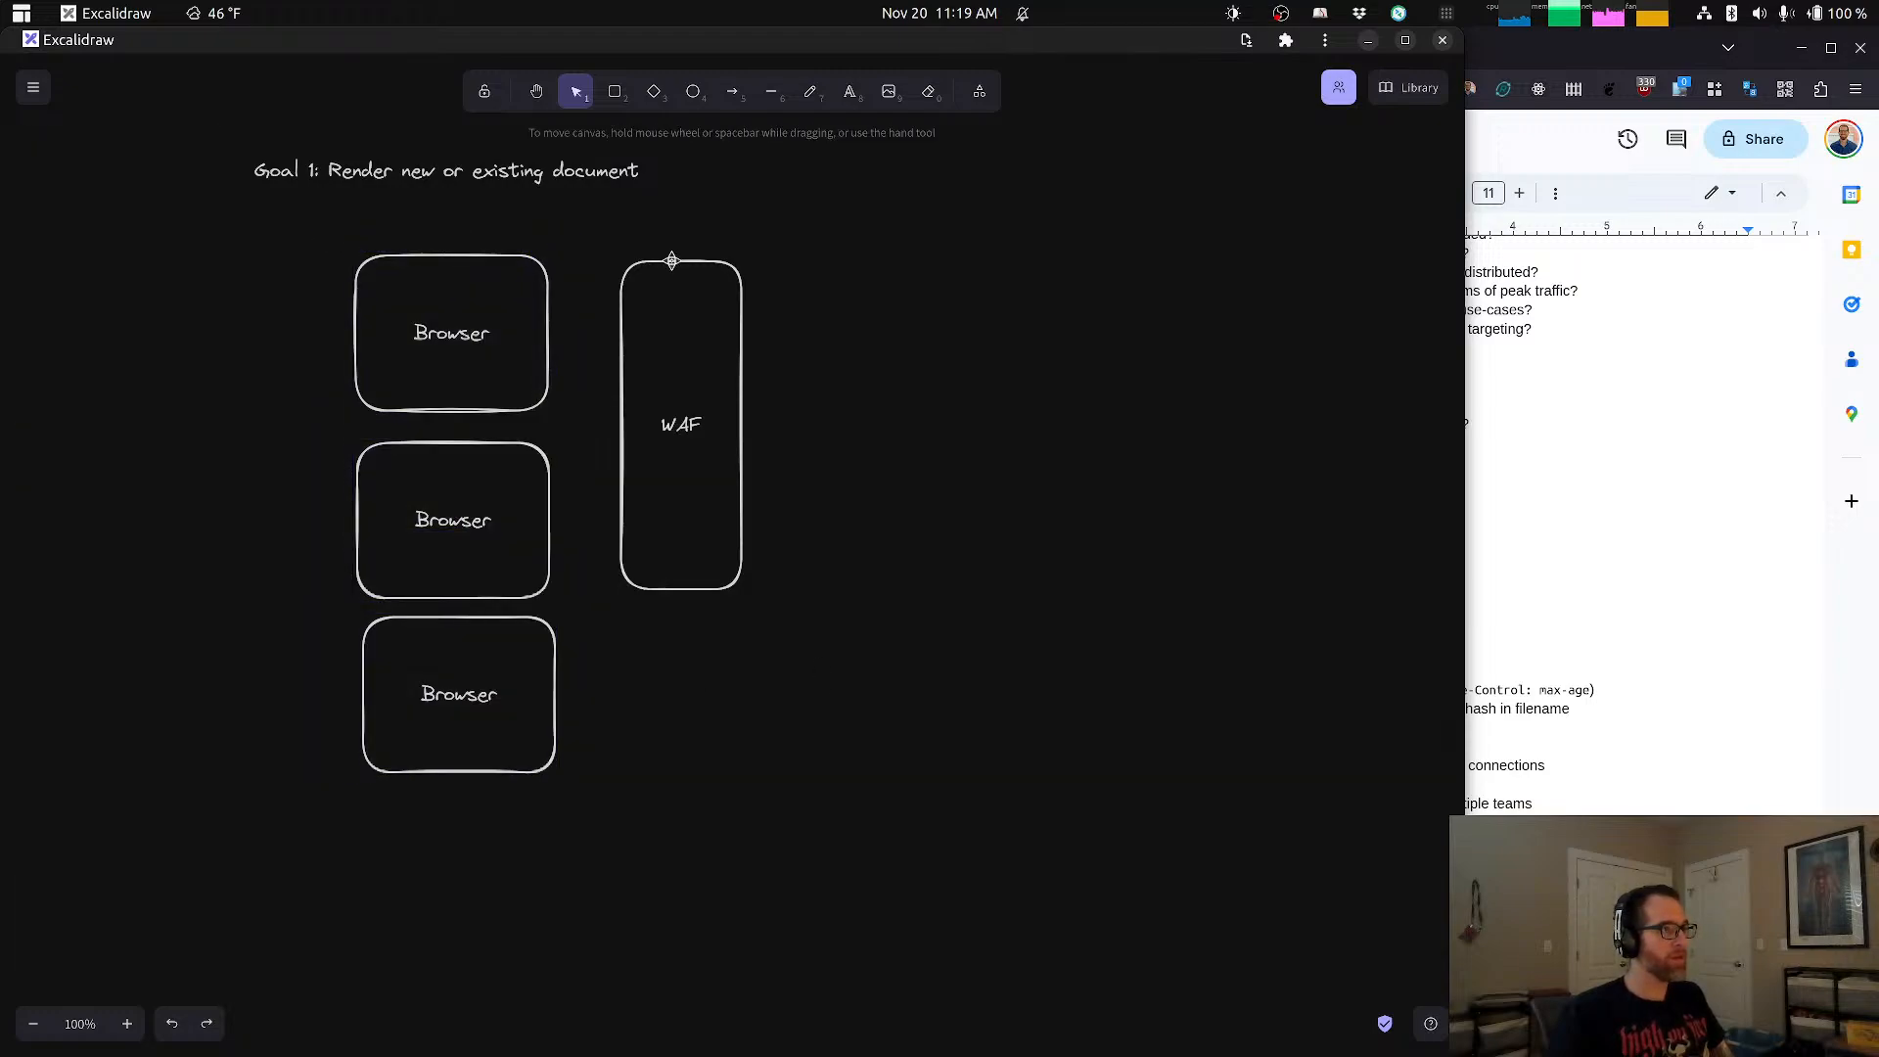
Step: Move the WAF box down beside the middle of the Browser column and change its label to "WAF / Load balancer"
left_click_drag(720, 364, 728, 449)
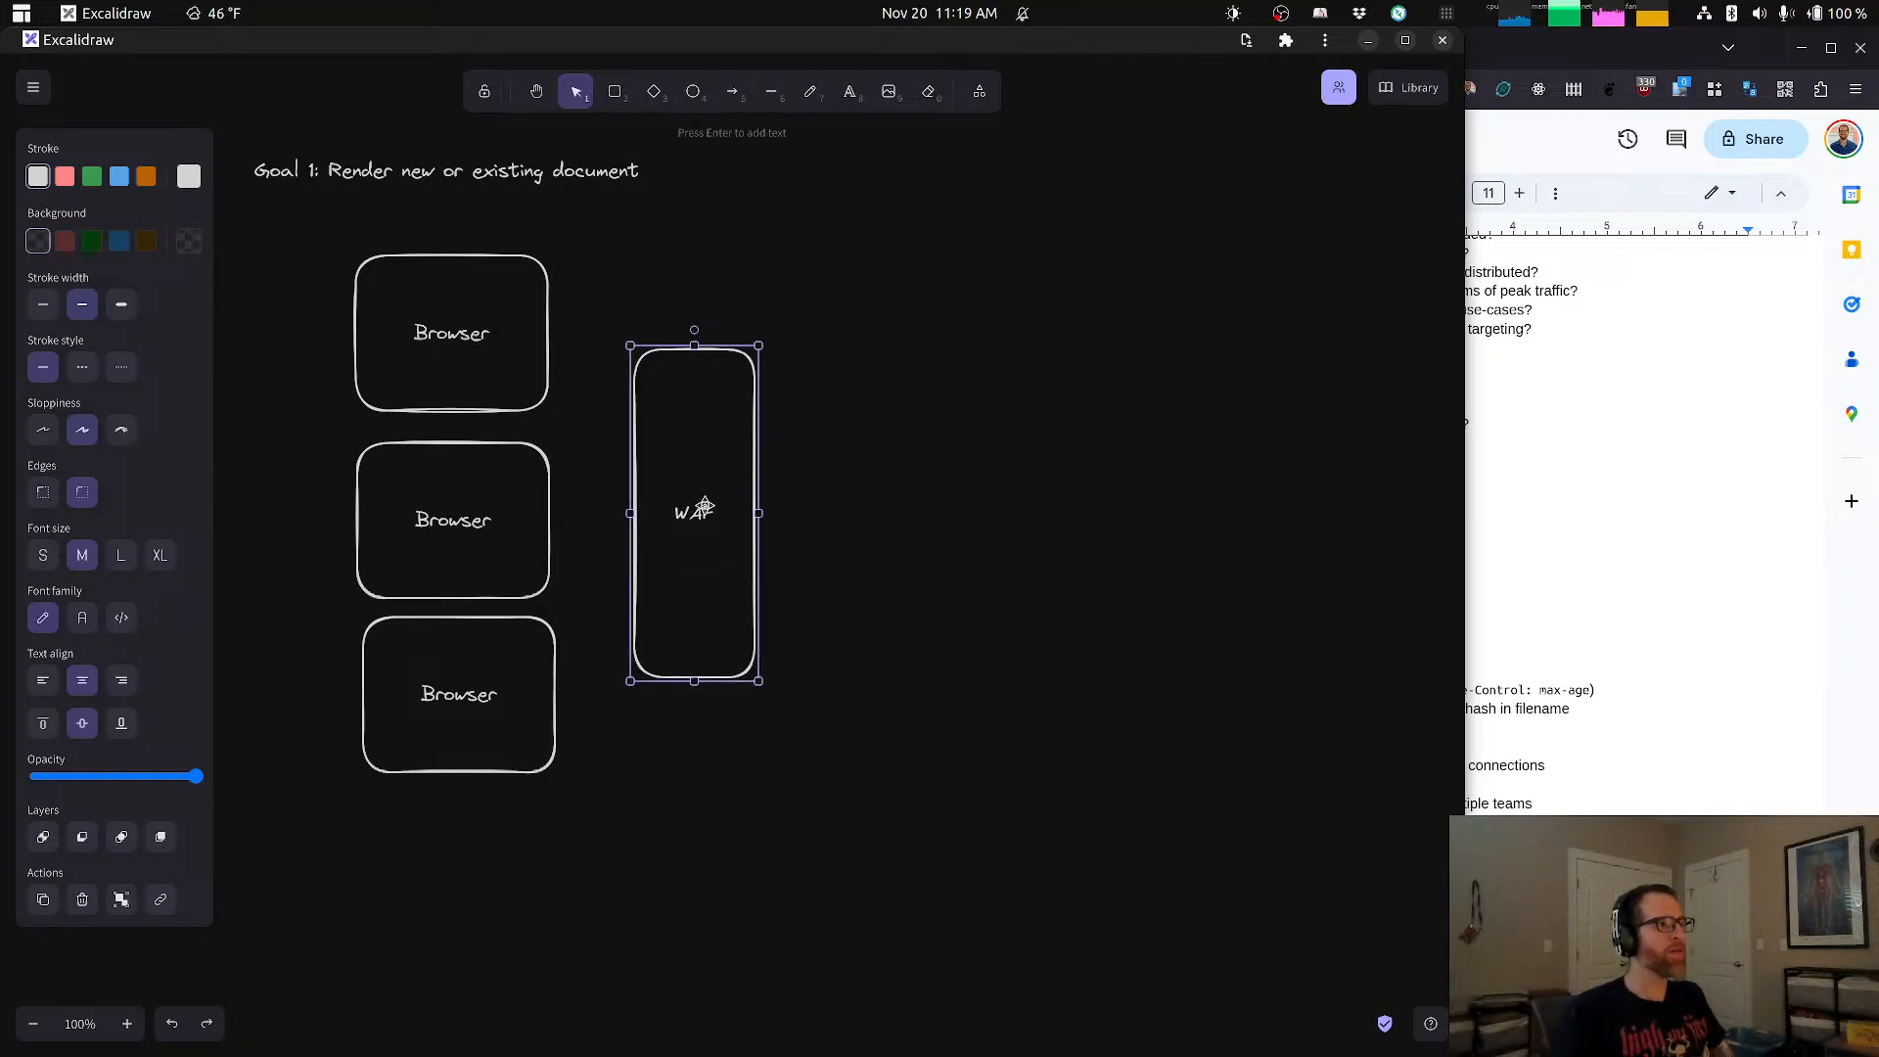
double_click(701, 516)
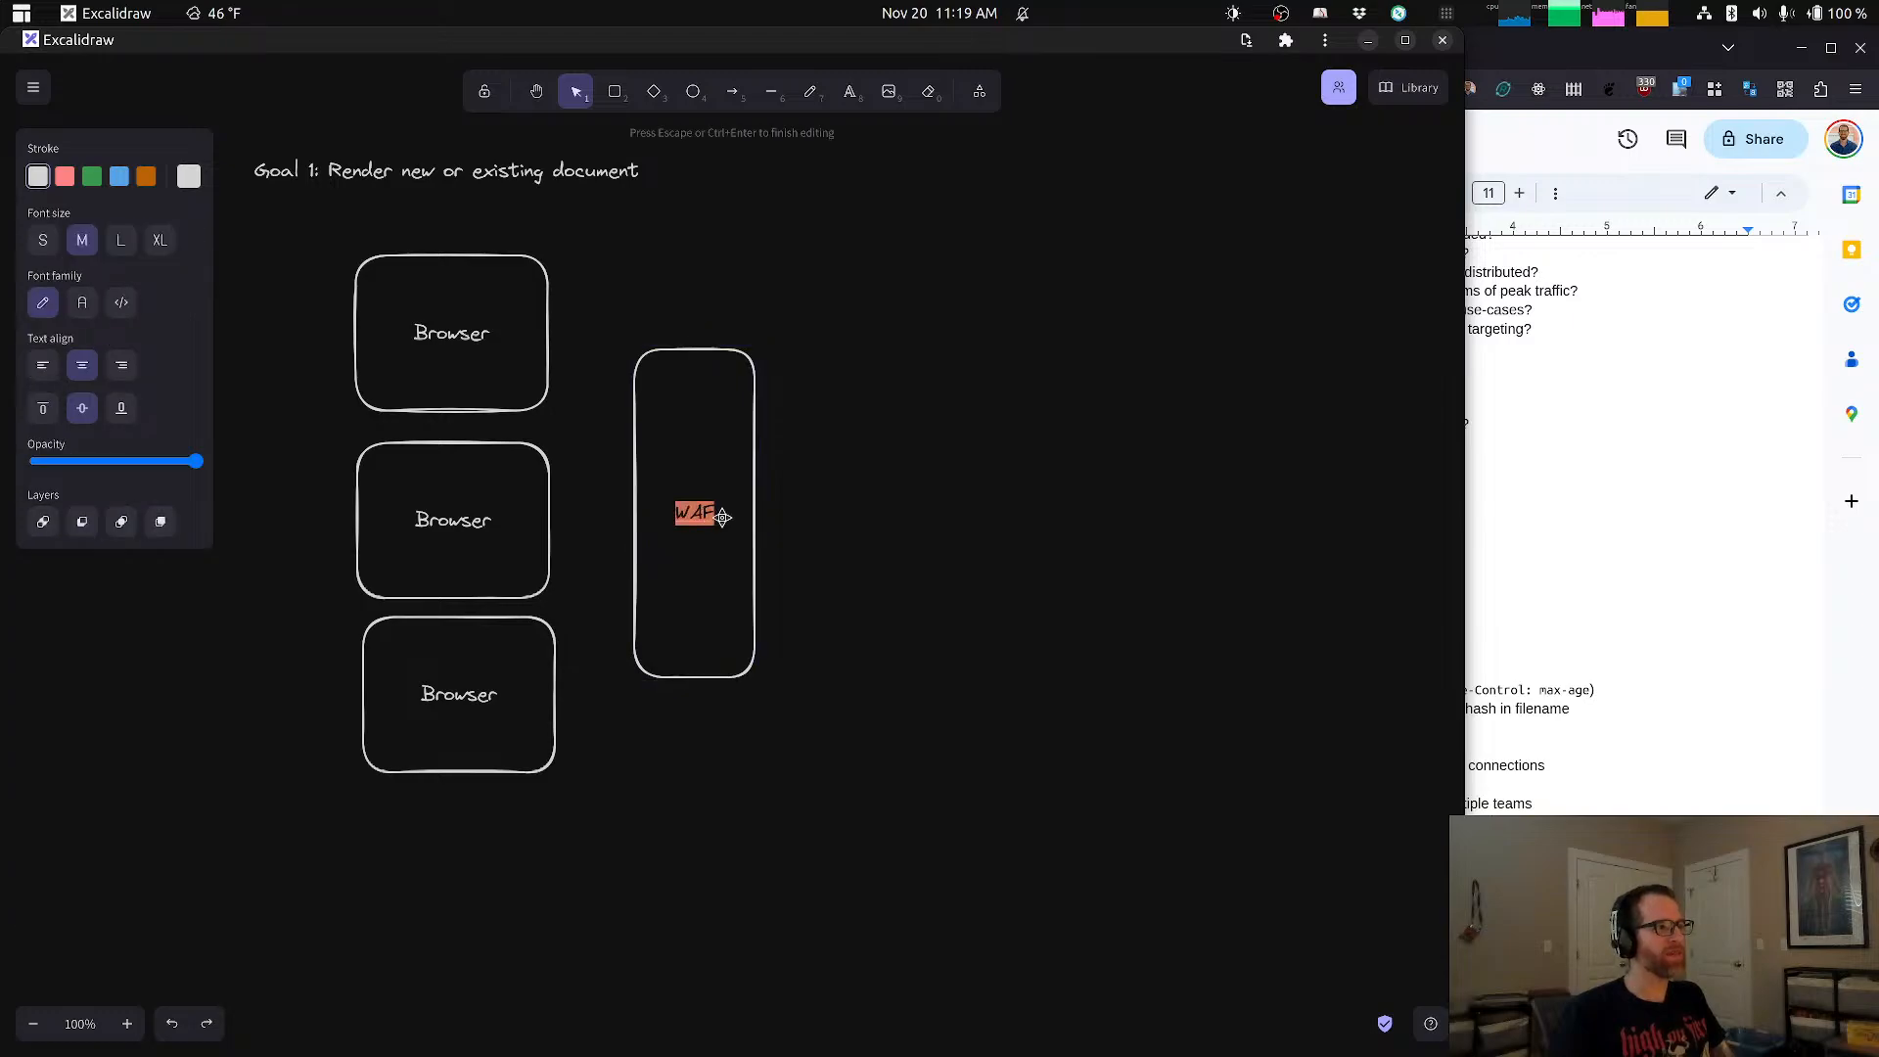
key("Escape")
double_click(709, 516)
key("Right")
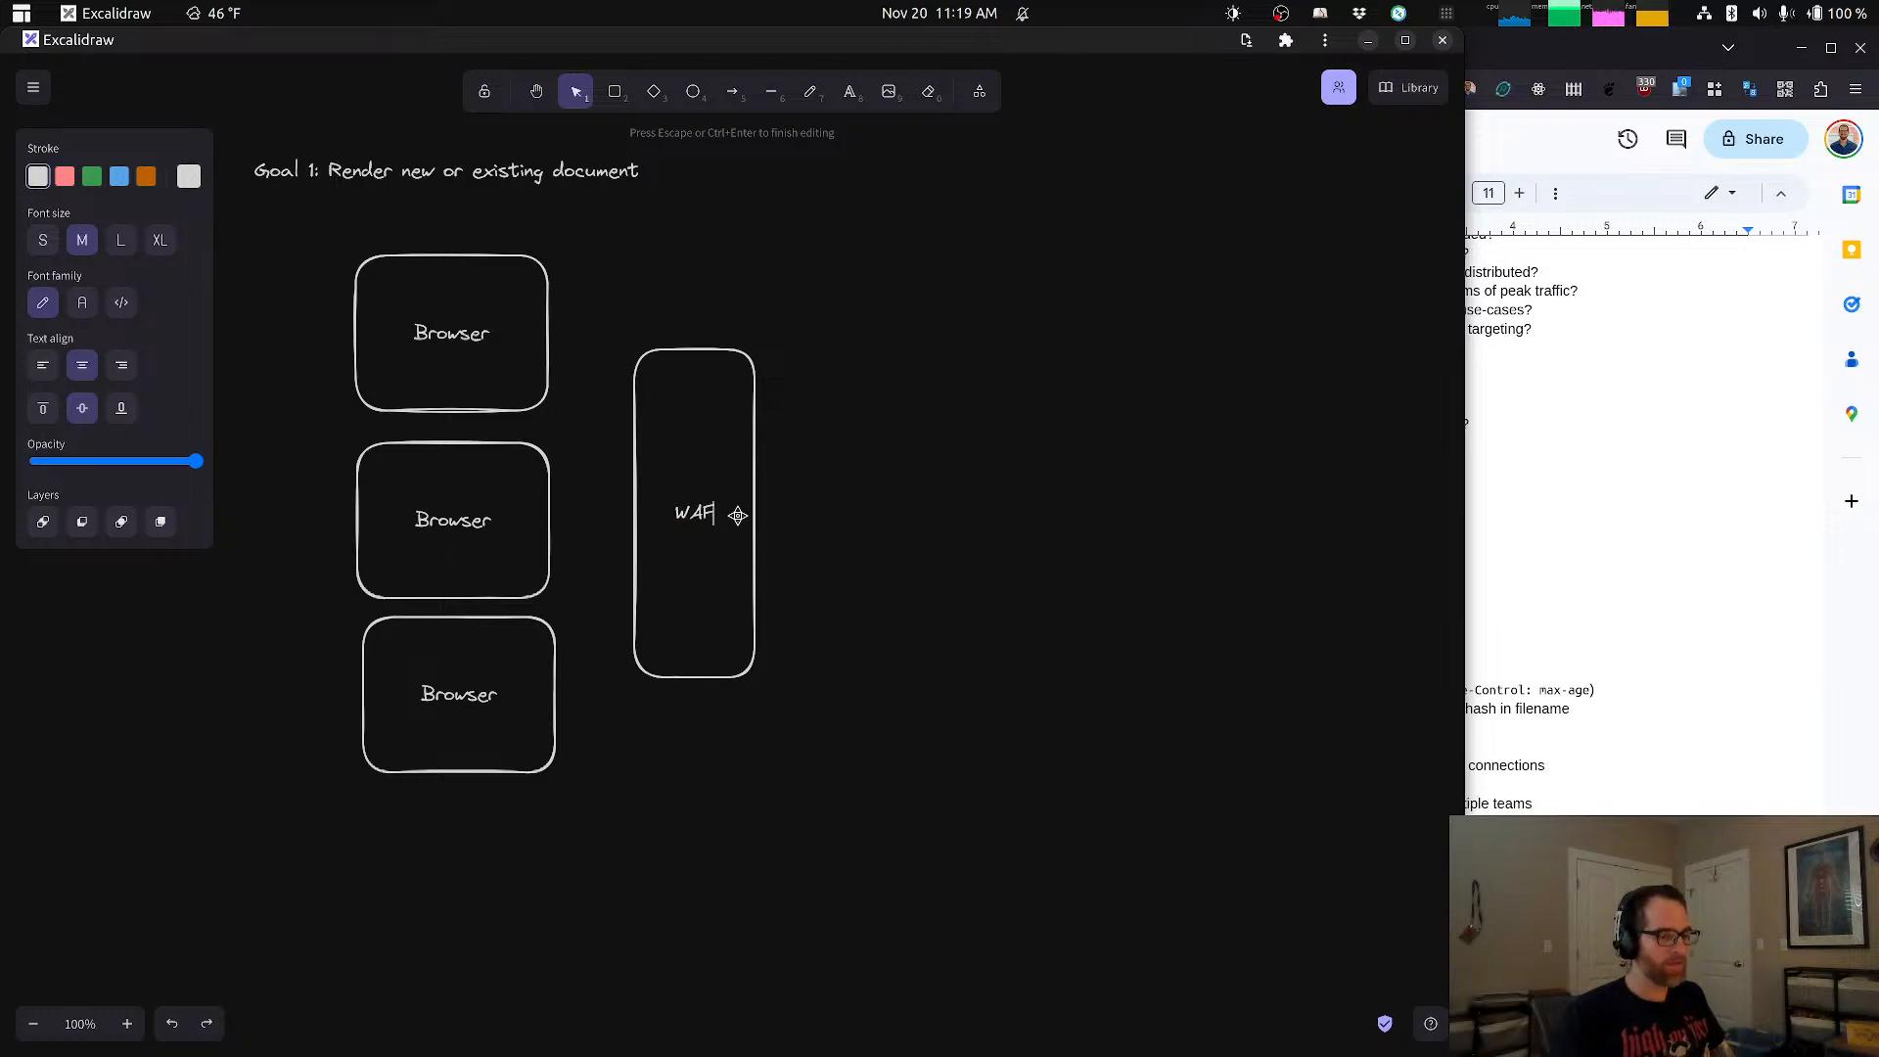
type("/ Load ")
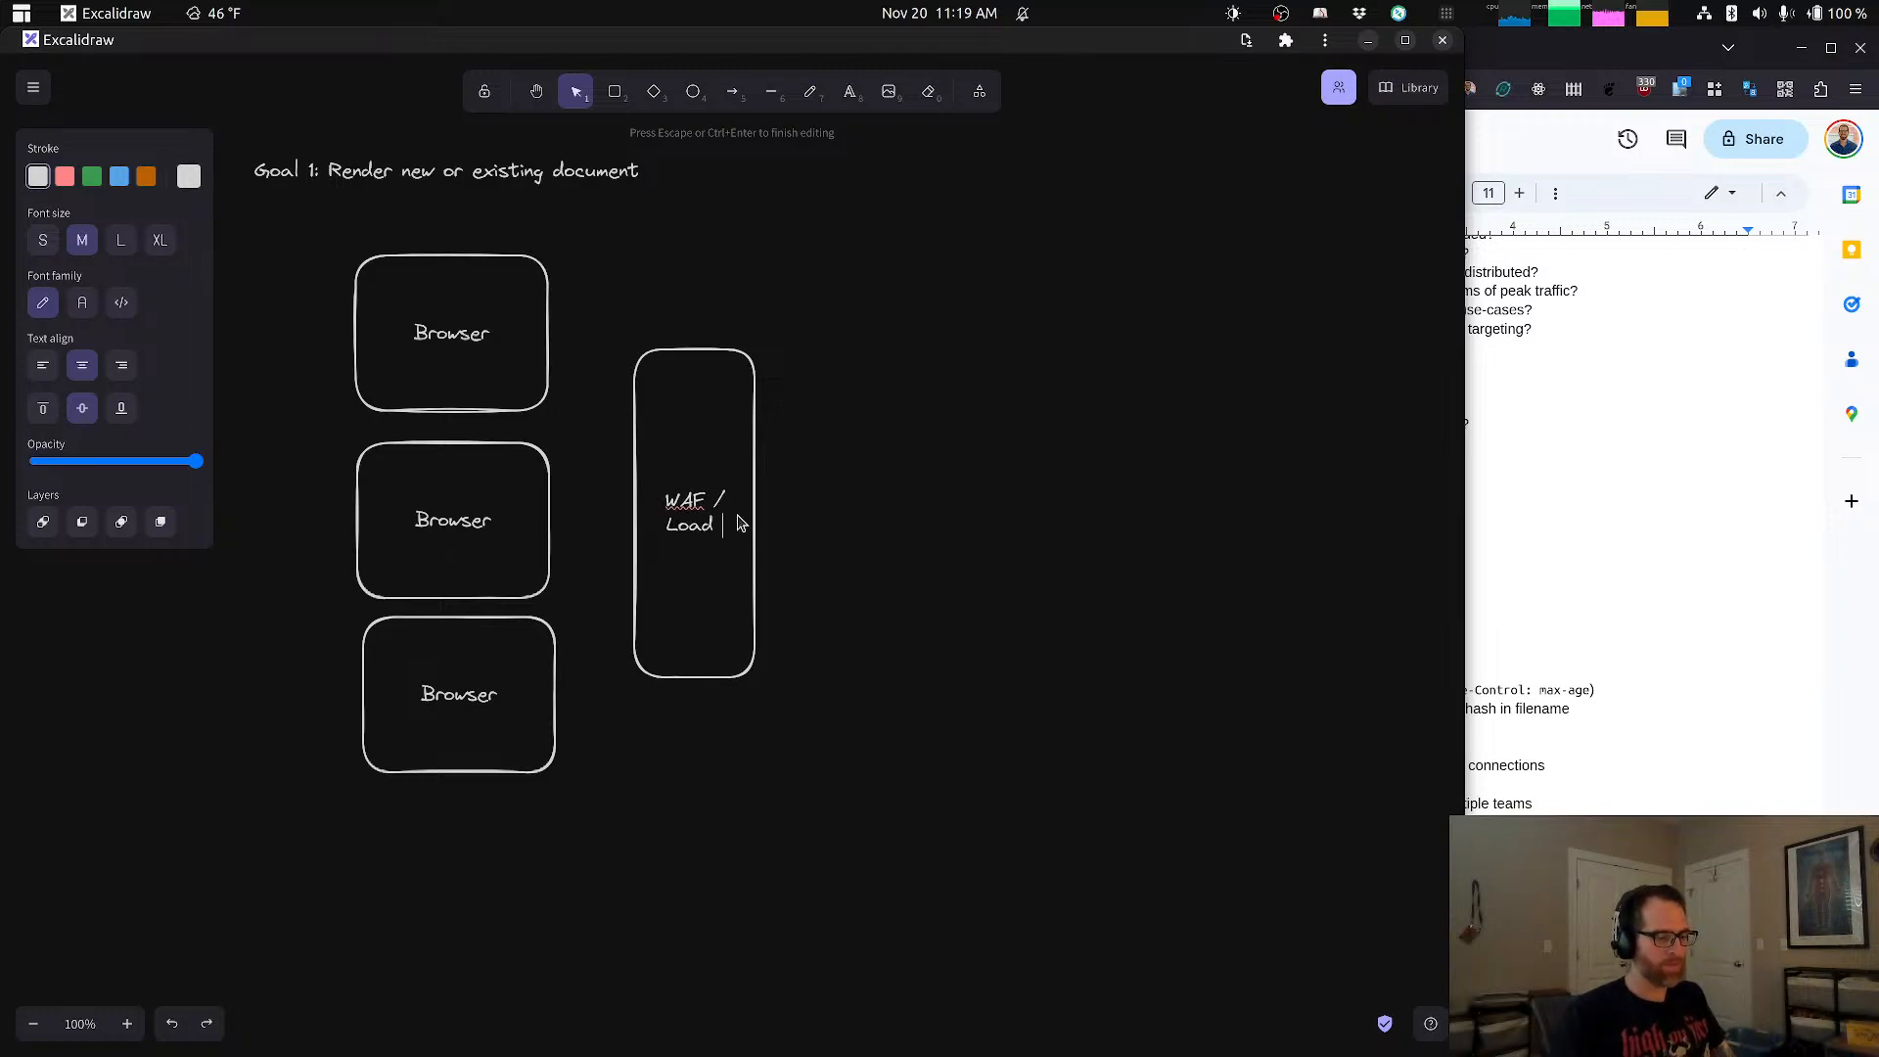
type("balancer")
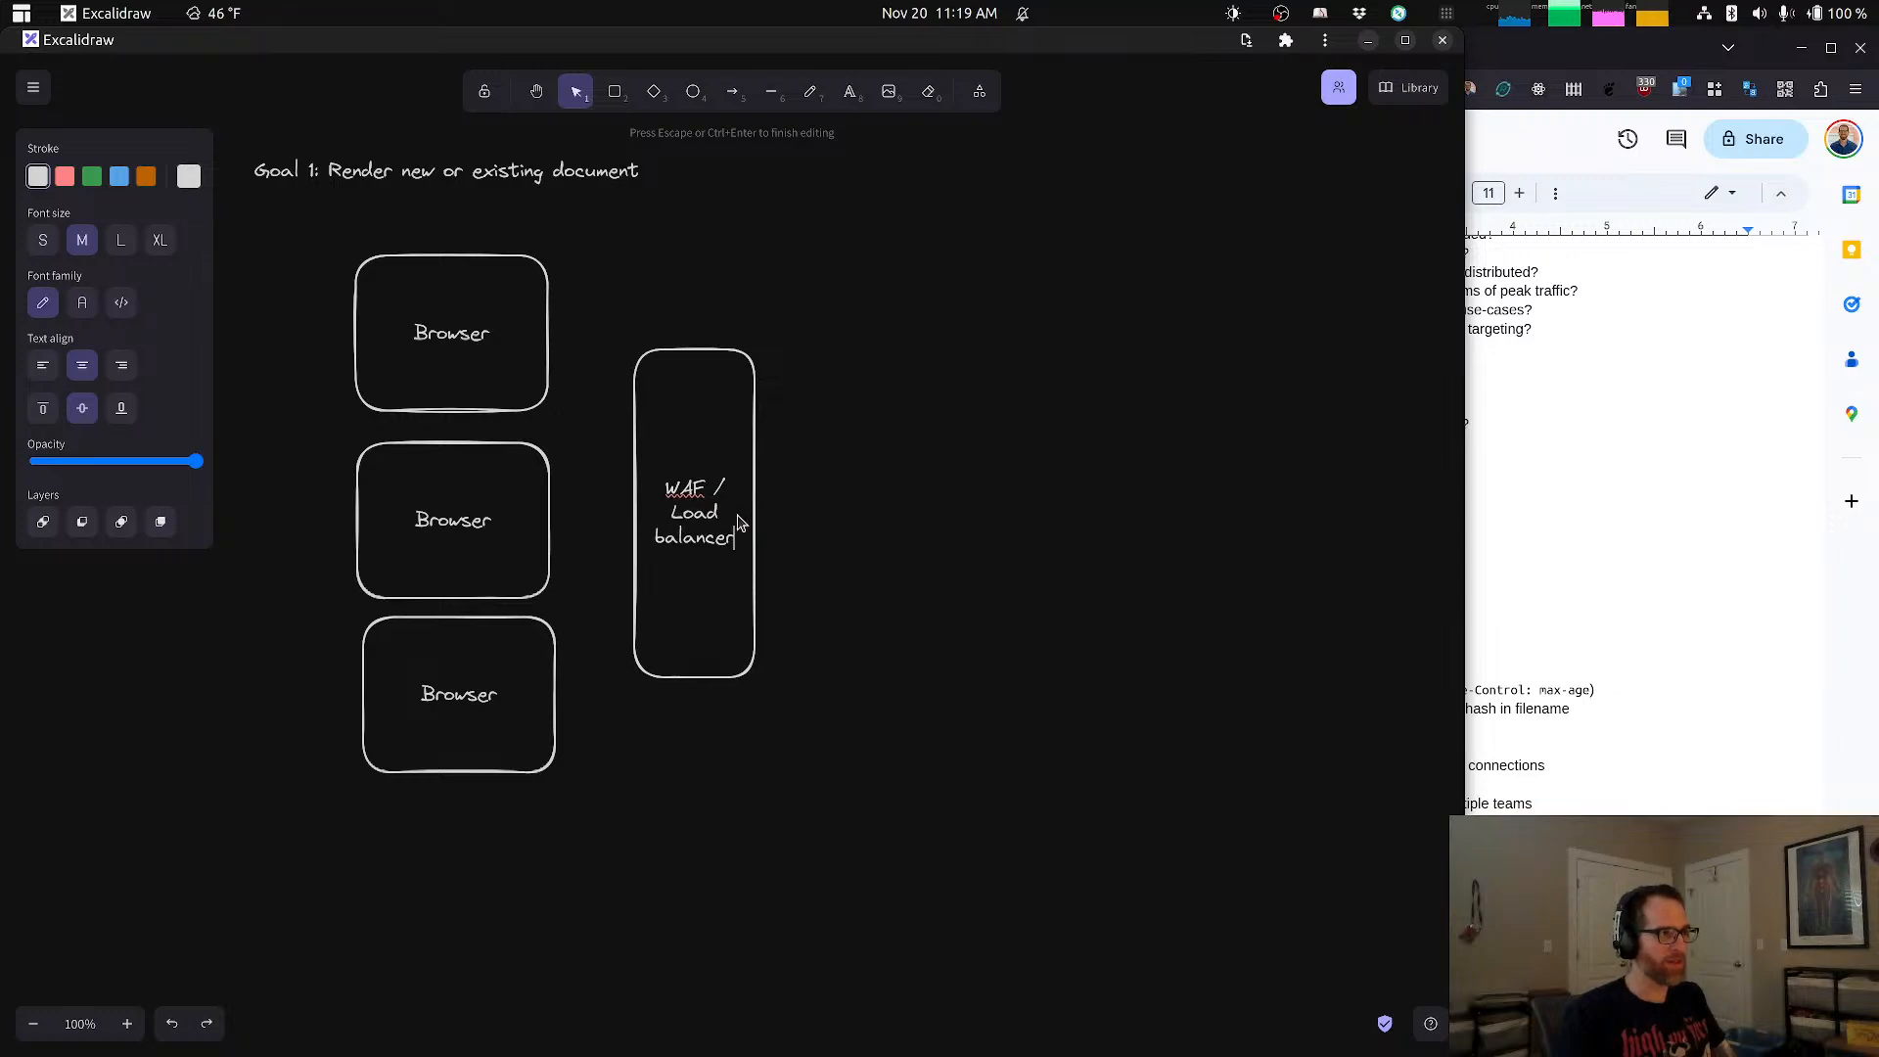
left_click(838, 495)
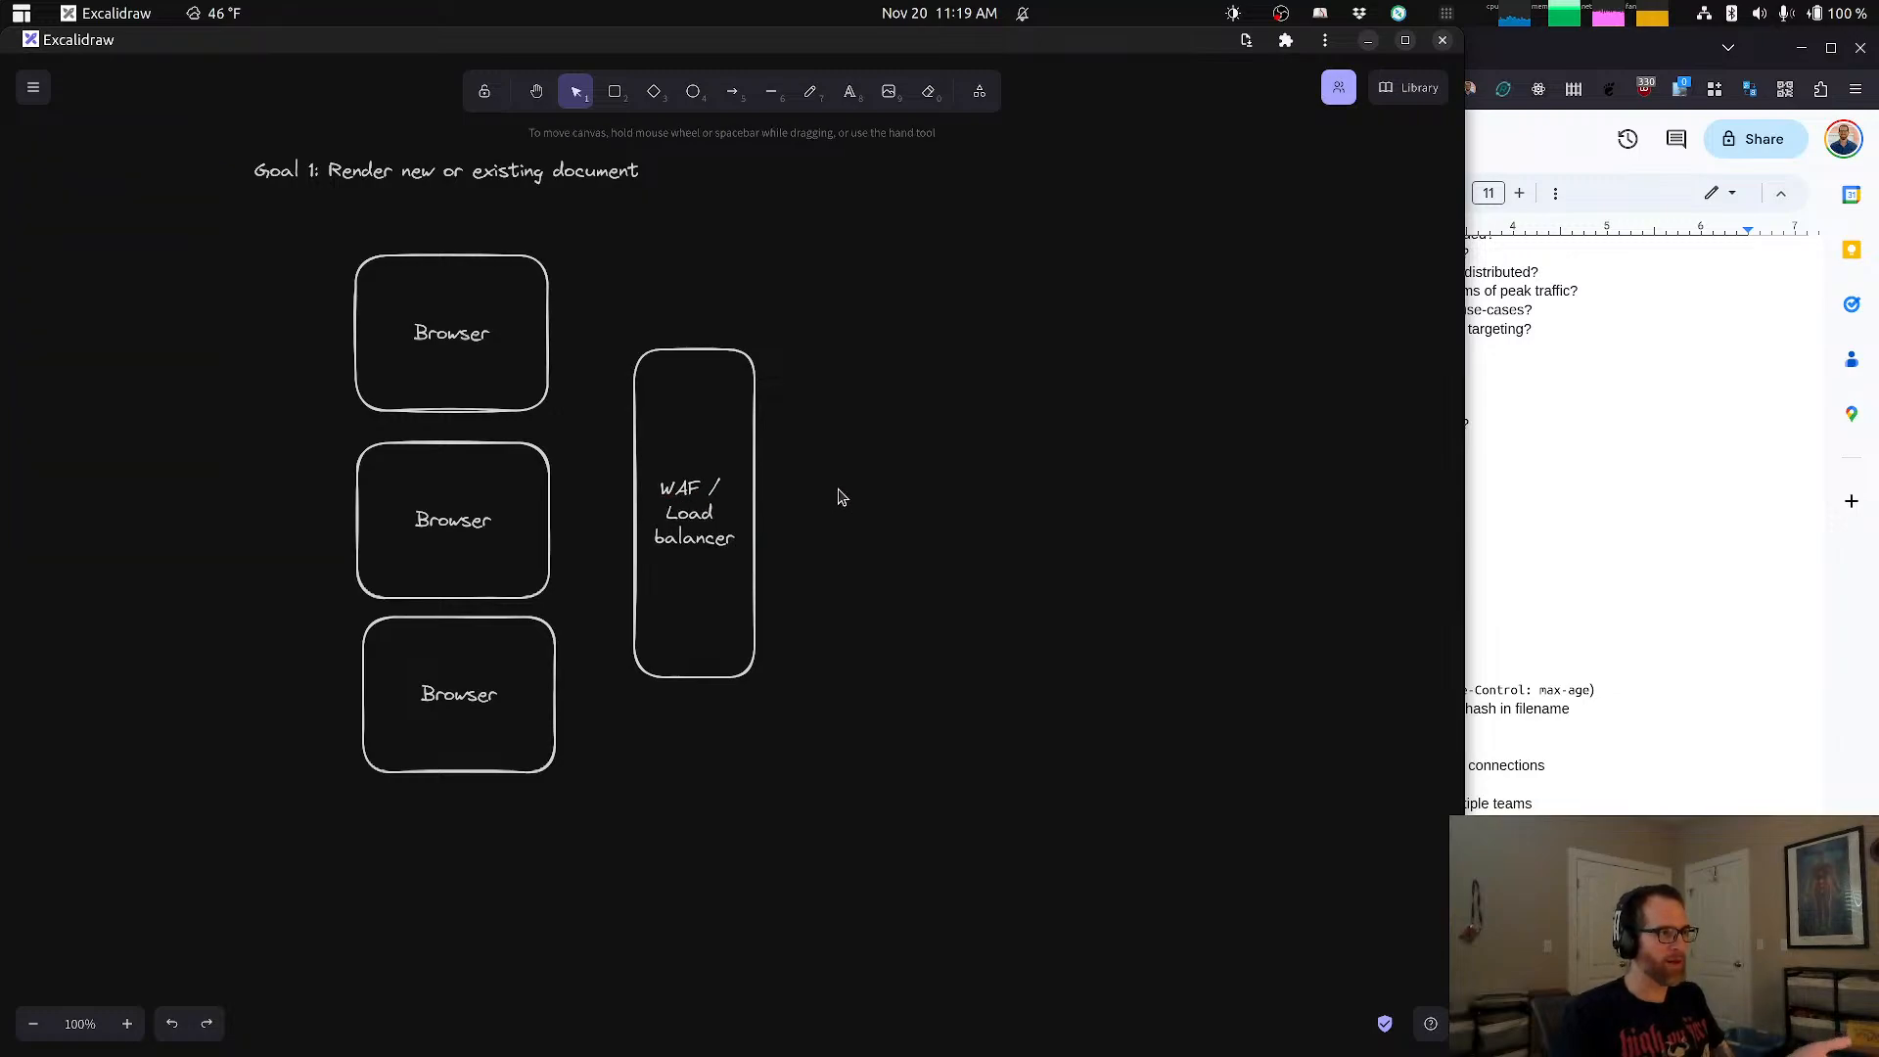
Step: Draw an arrow from each of the three Browser boxes to the WAF / Load balancer box, nudging the Browser group slightly
left_click(730, 92)
left_click_drag(548, 325, 634, 480)
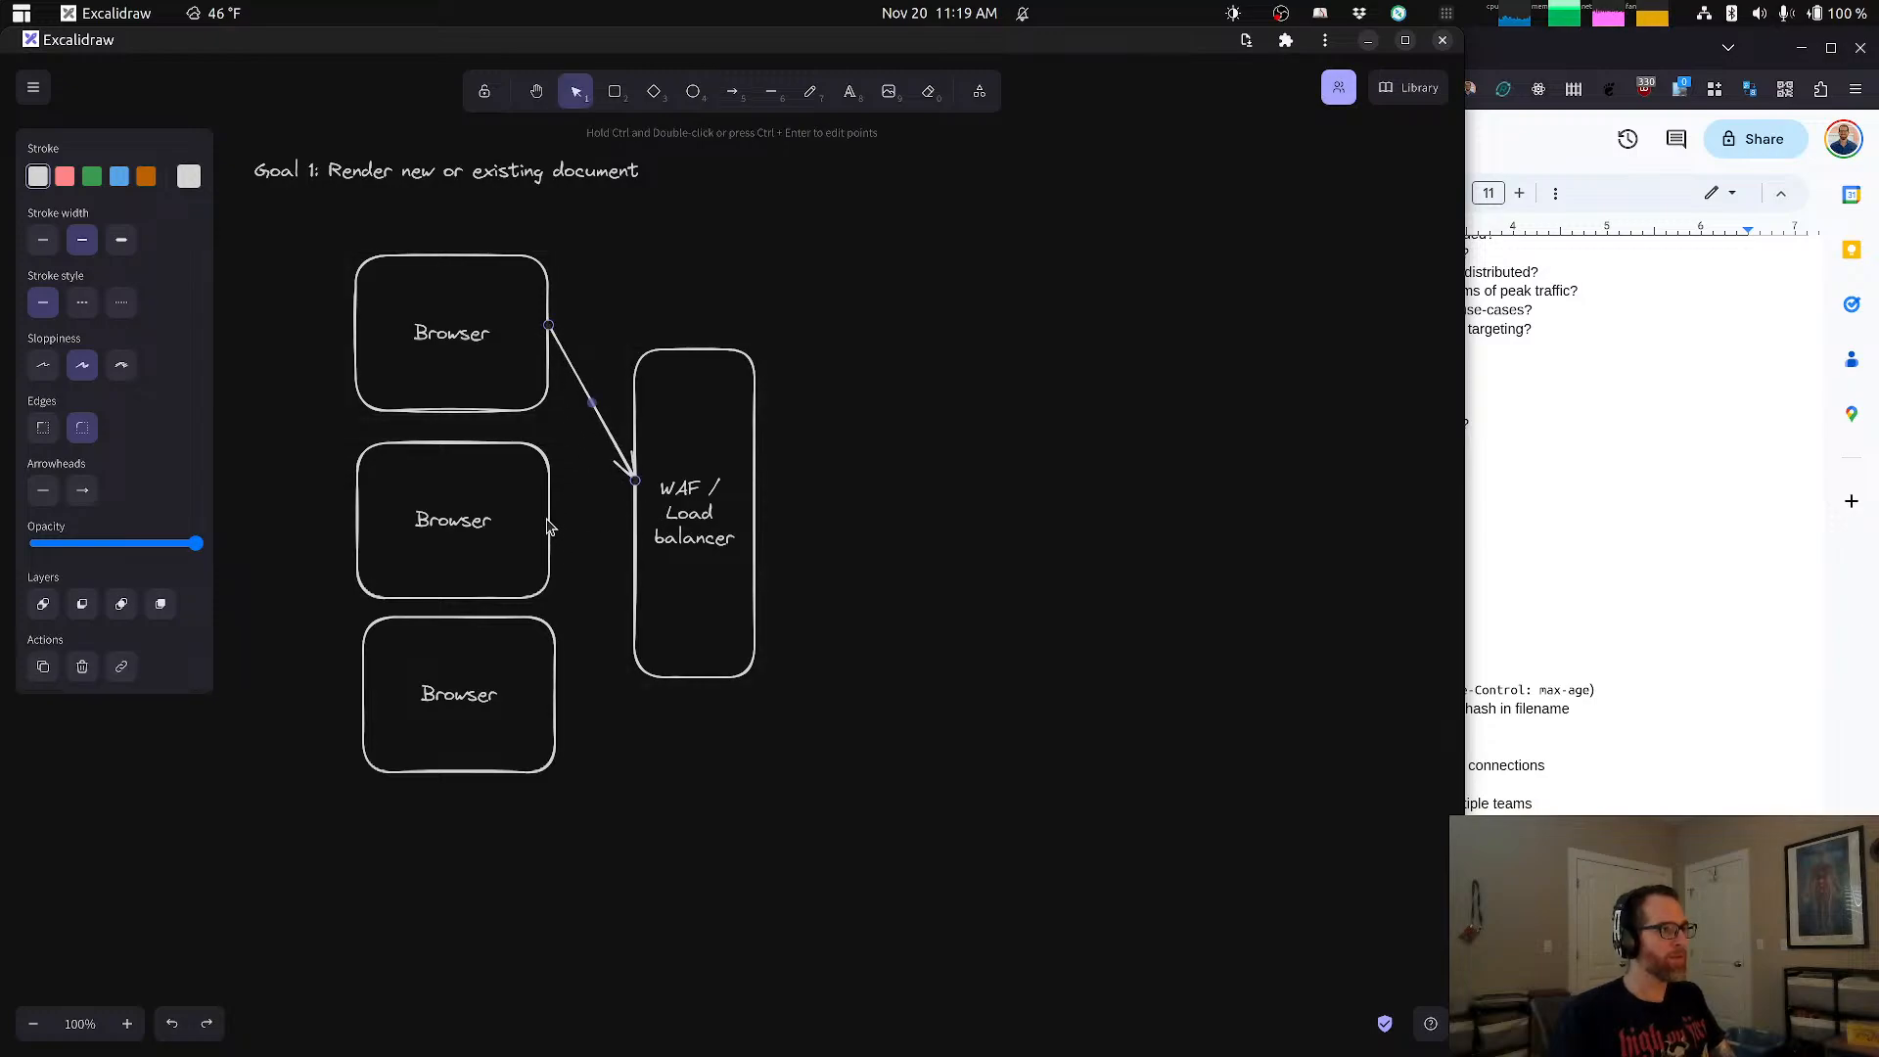
mouse_move(547, 527)
left_mouse_down()
mouse_move(600, 523)
mouse_move(561, 522)
left_mouse_up()
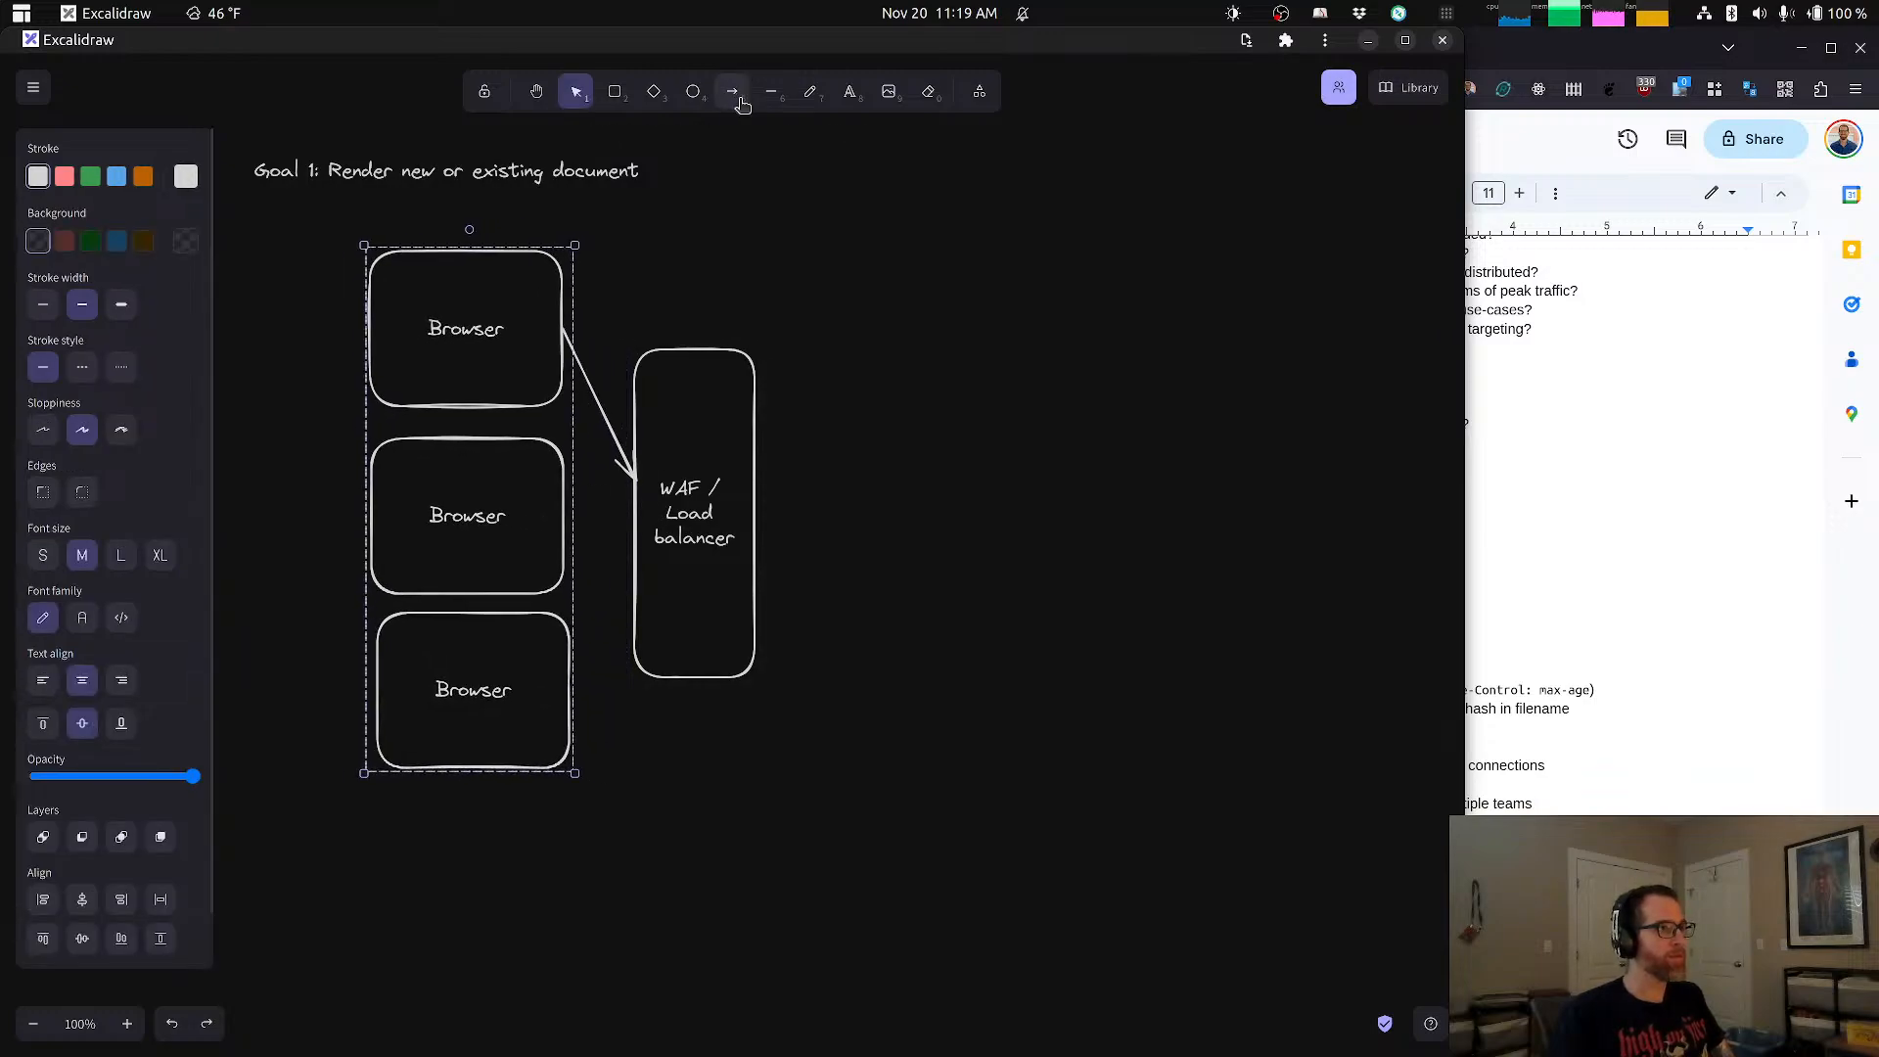
key("a")
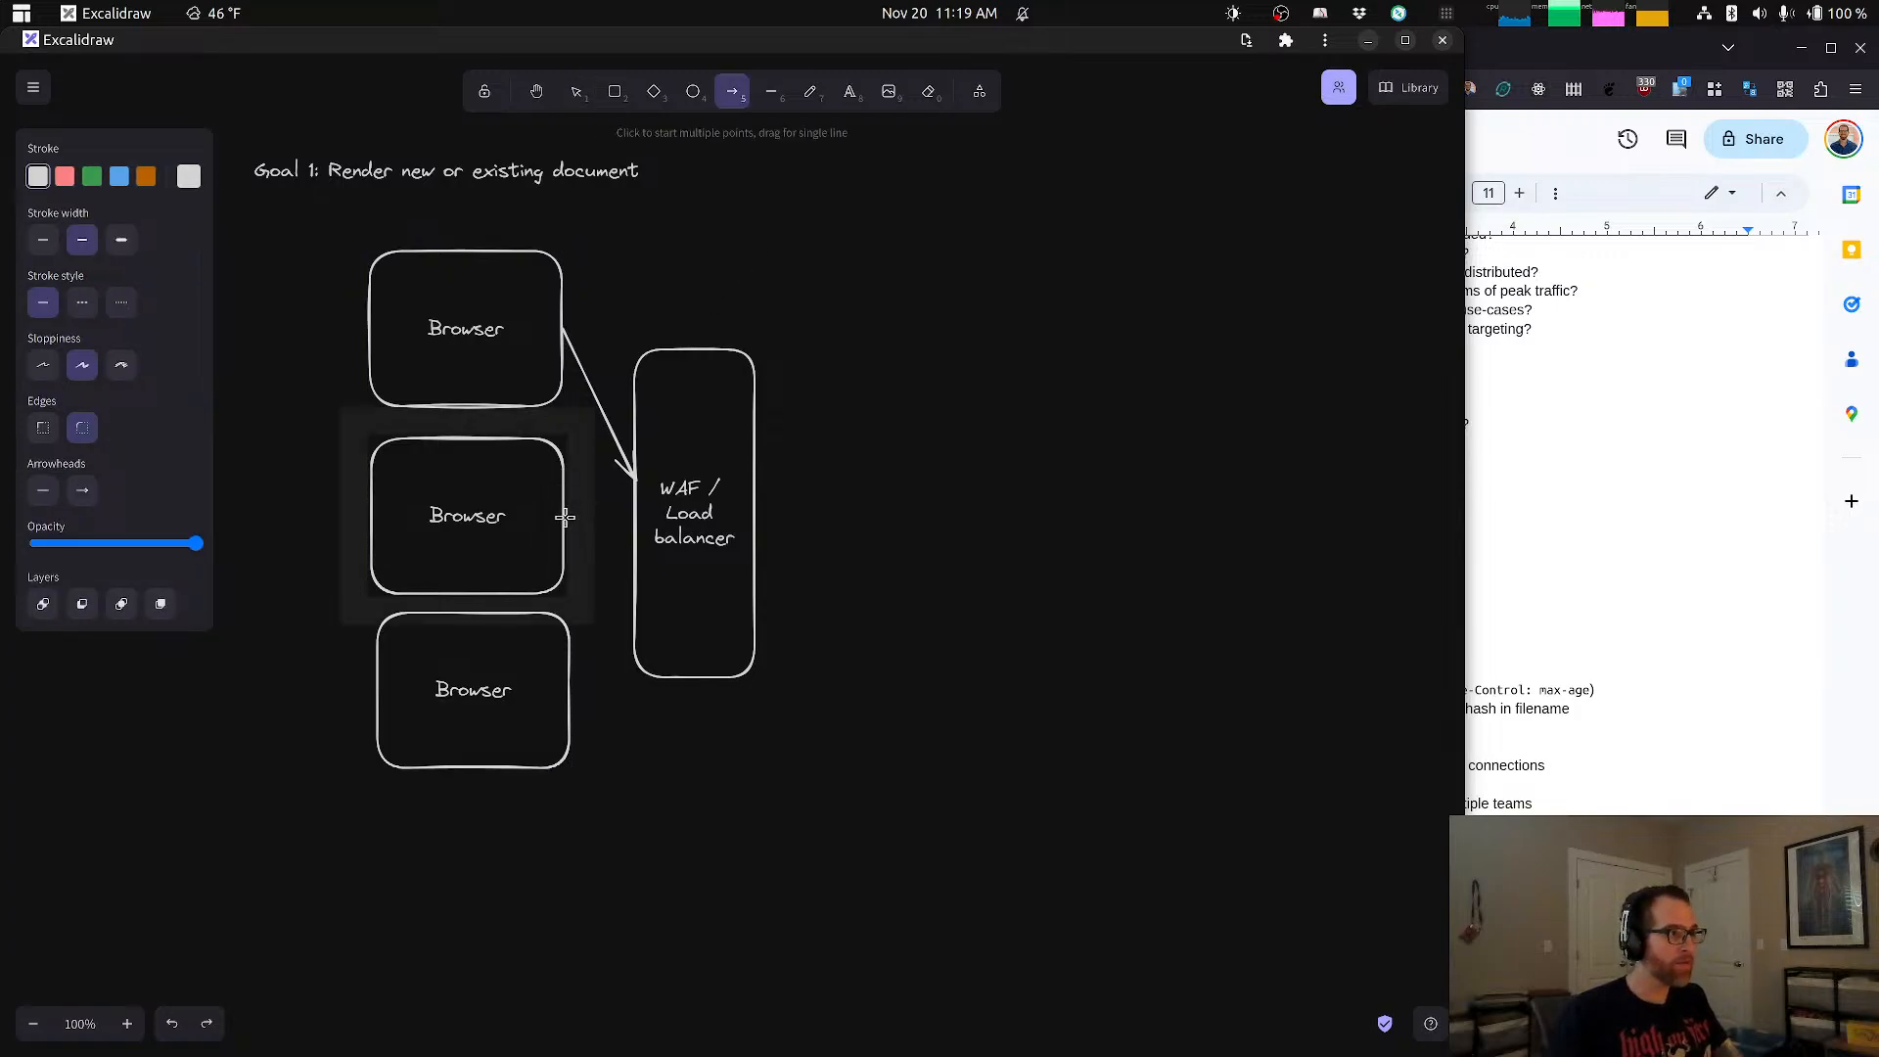
left_click_drag(565, 517, 634, 523)
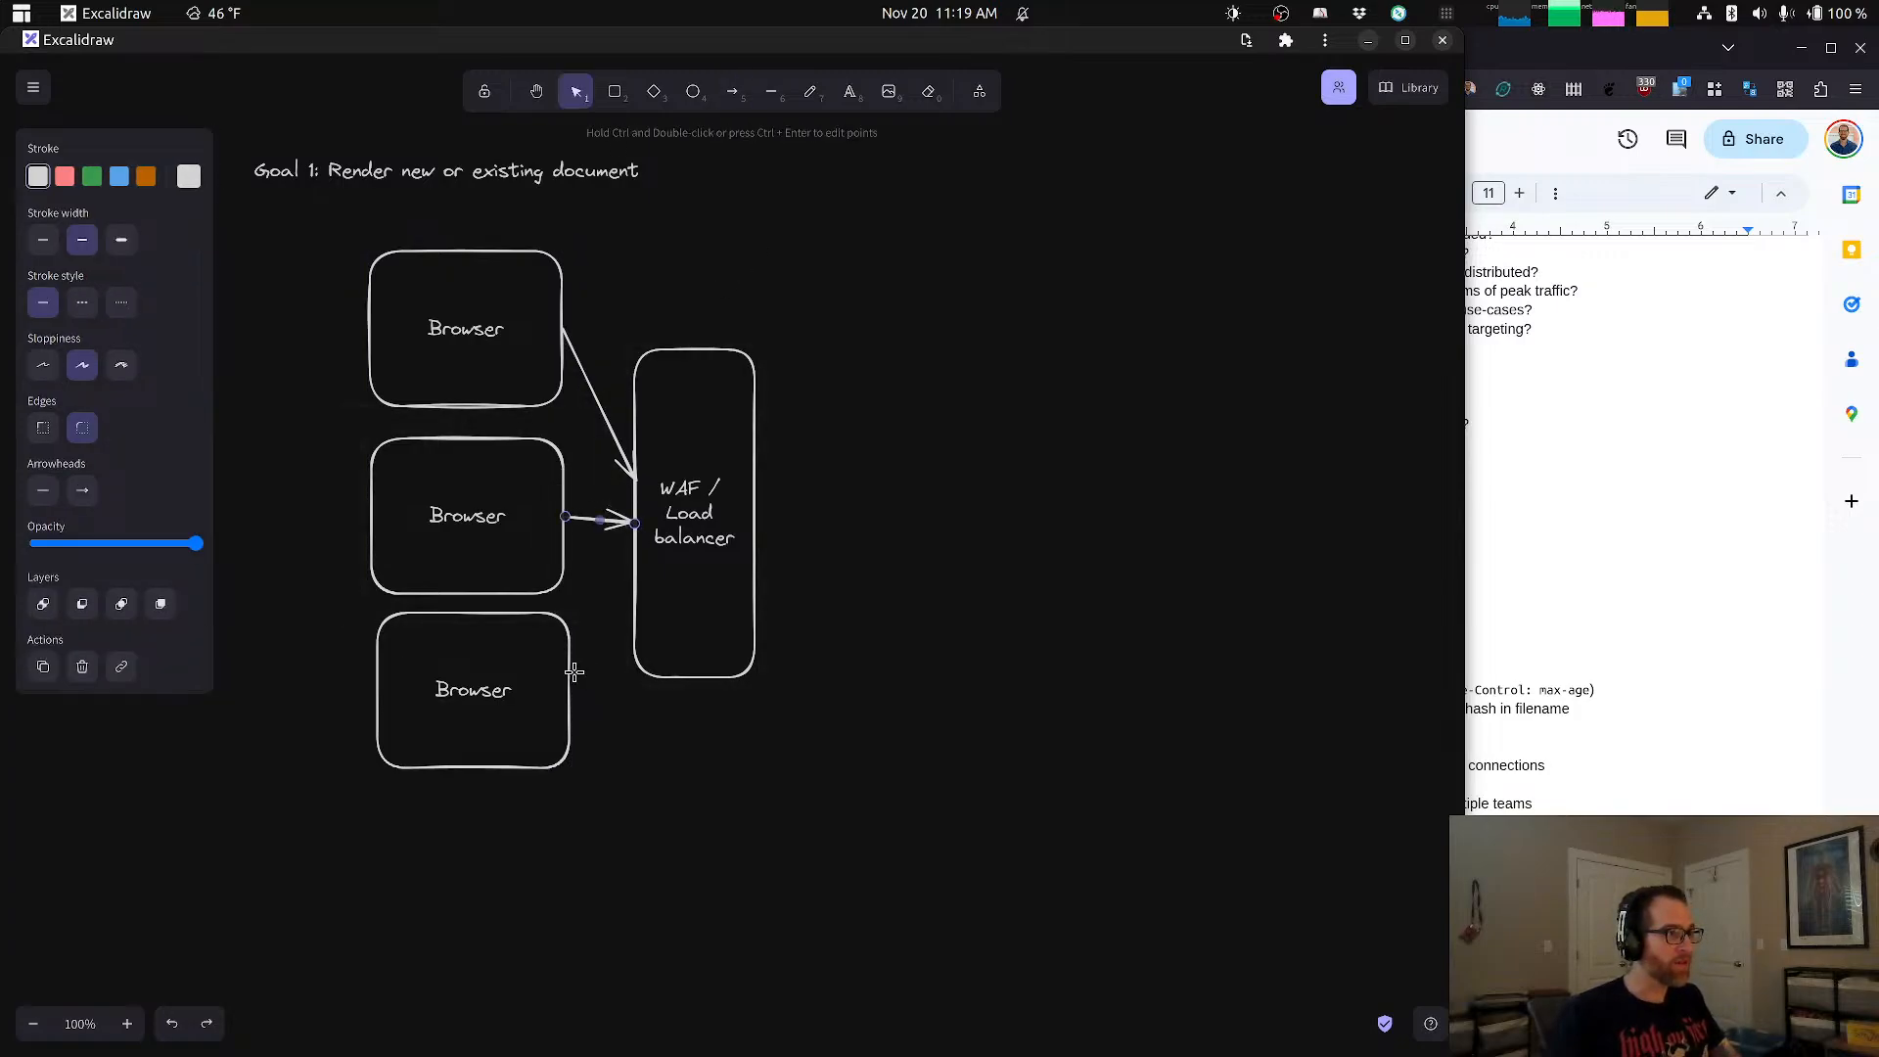
key("a")
left_click_drag(571, 691, 632, 583)
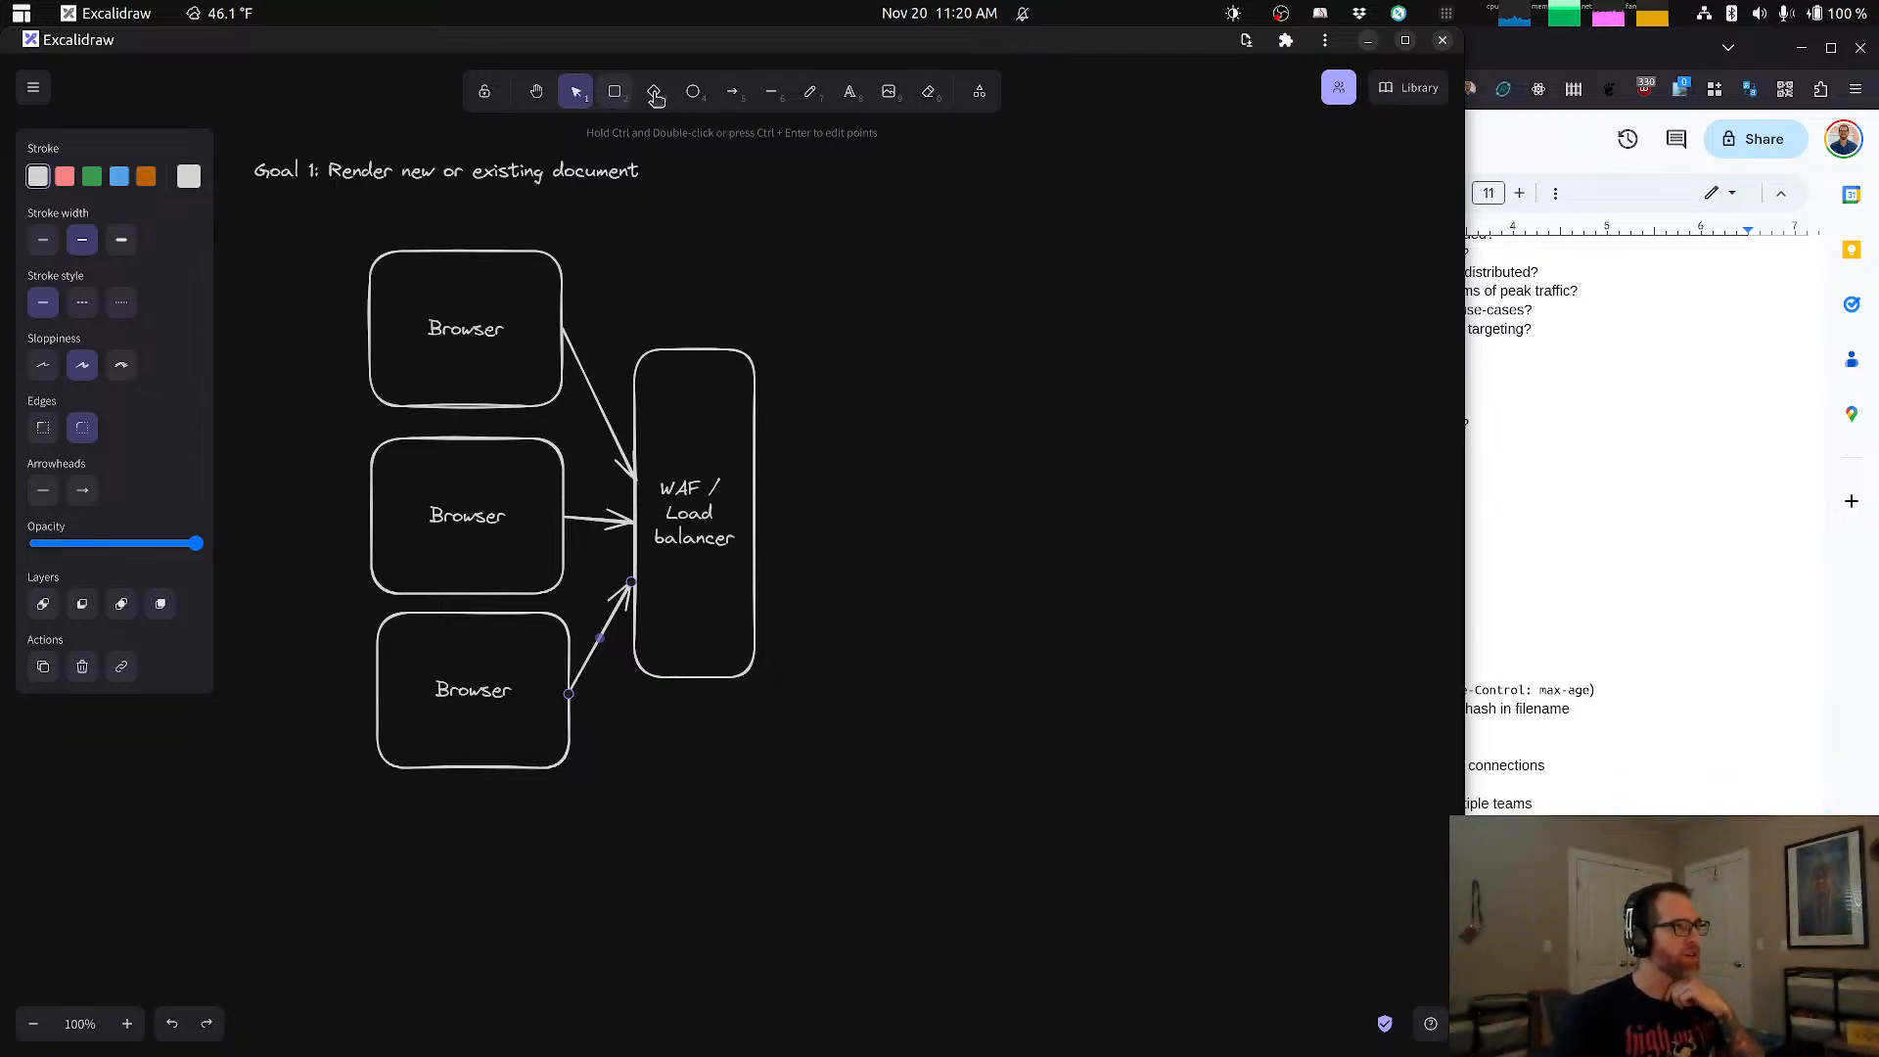
Step: Draw a large empty rounded rectangle to the right of the WAF / Load balancer box
left_click(617, 94)
left_click_drag(820, 402, 1091, 745)
key("Escape")
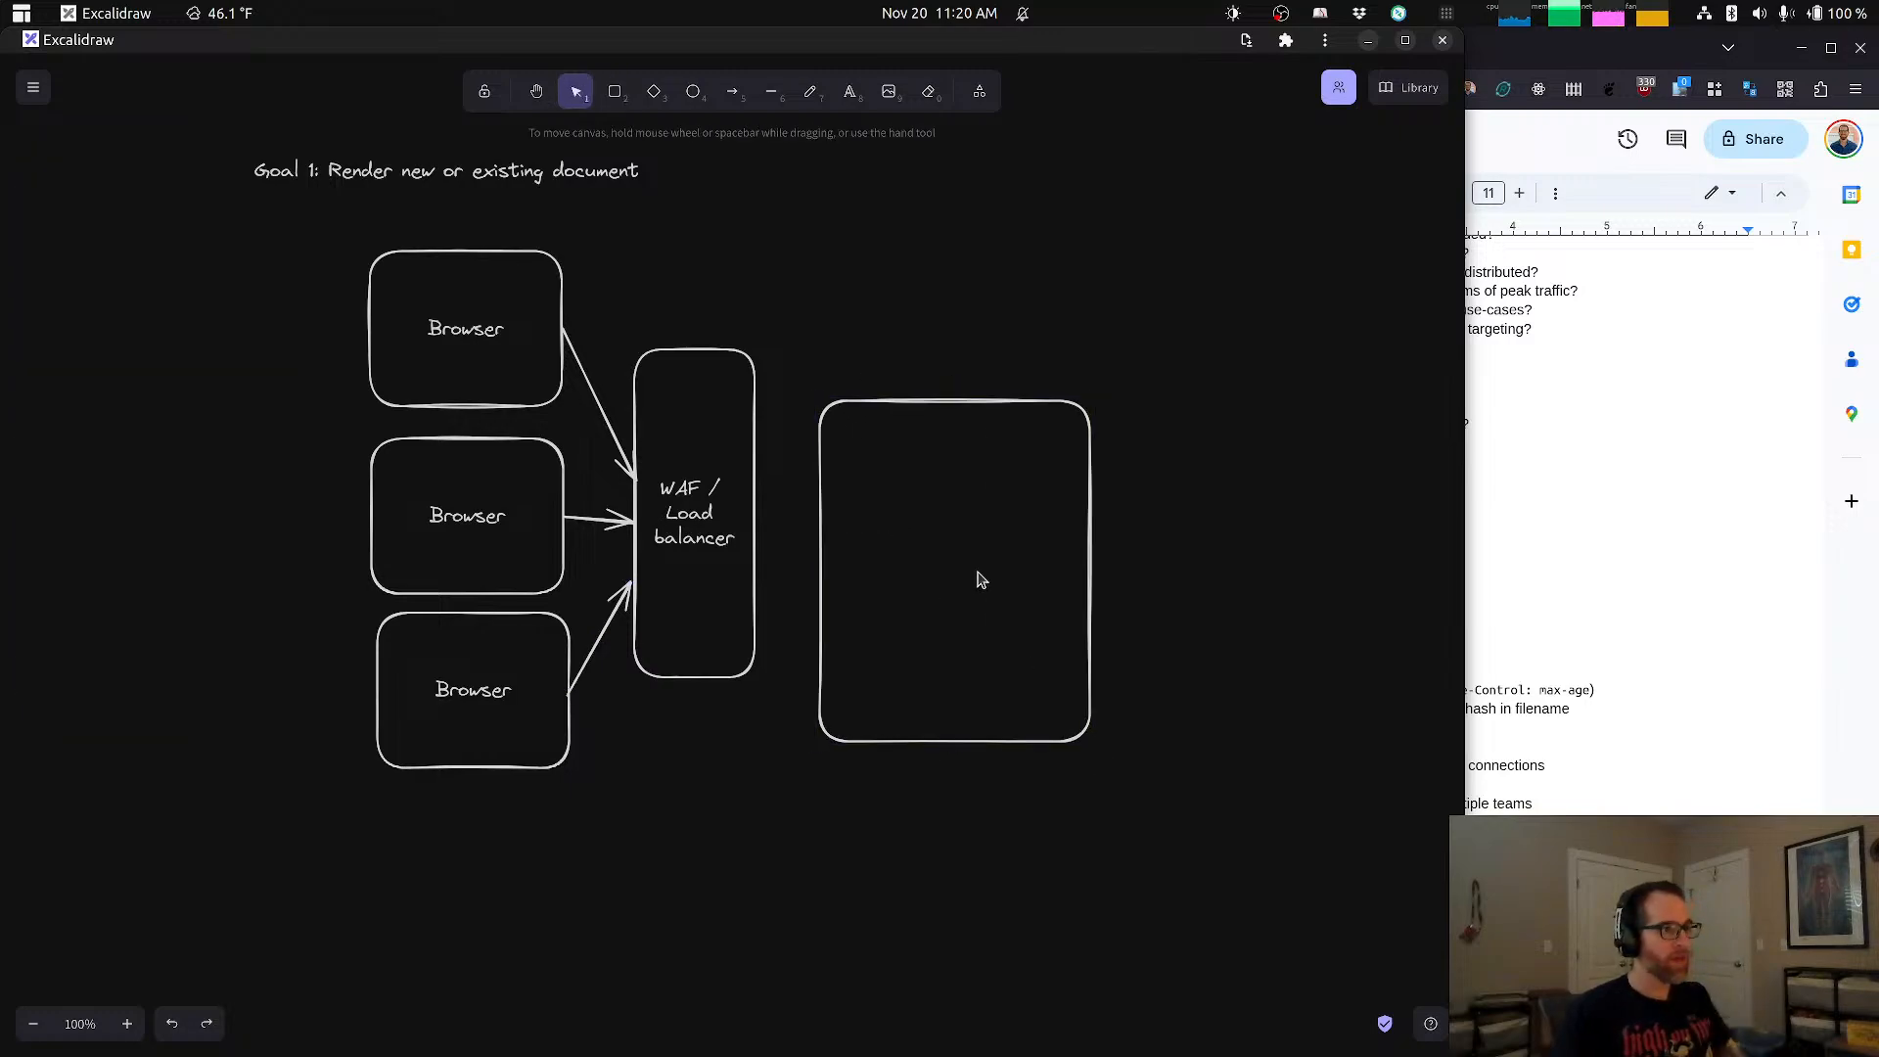
double_click(974, 581)
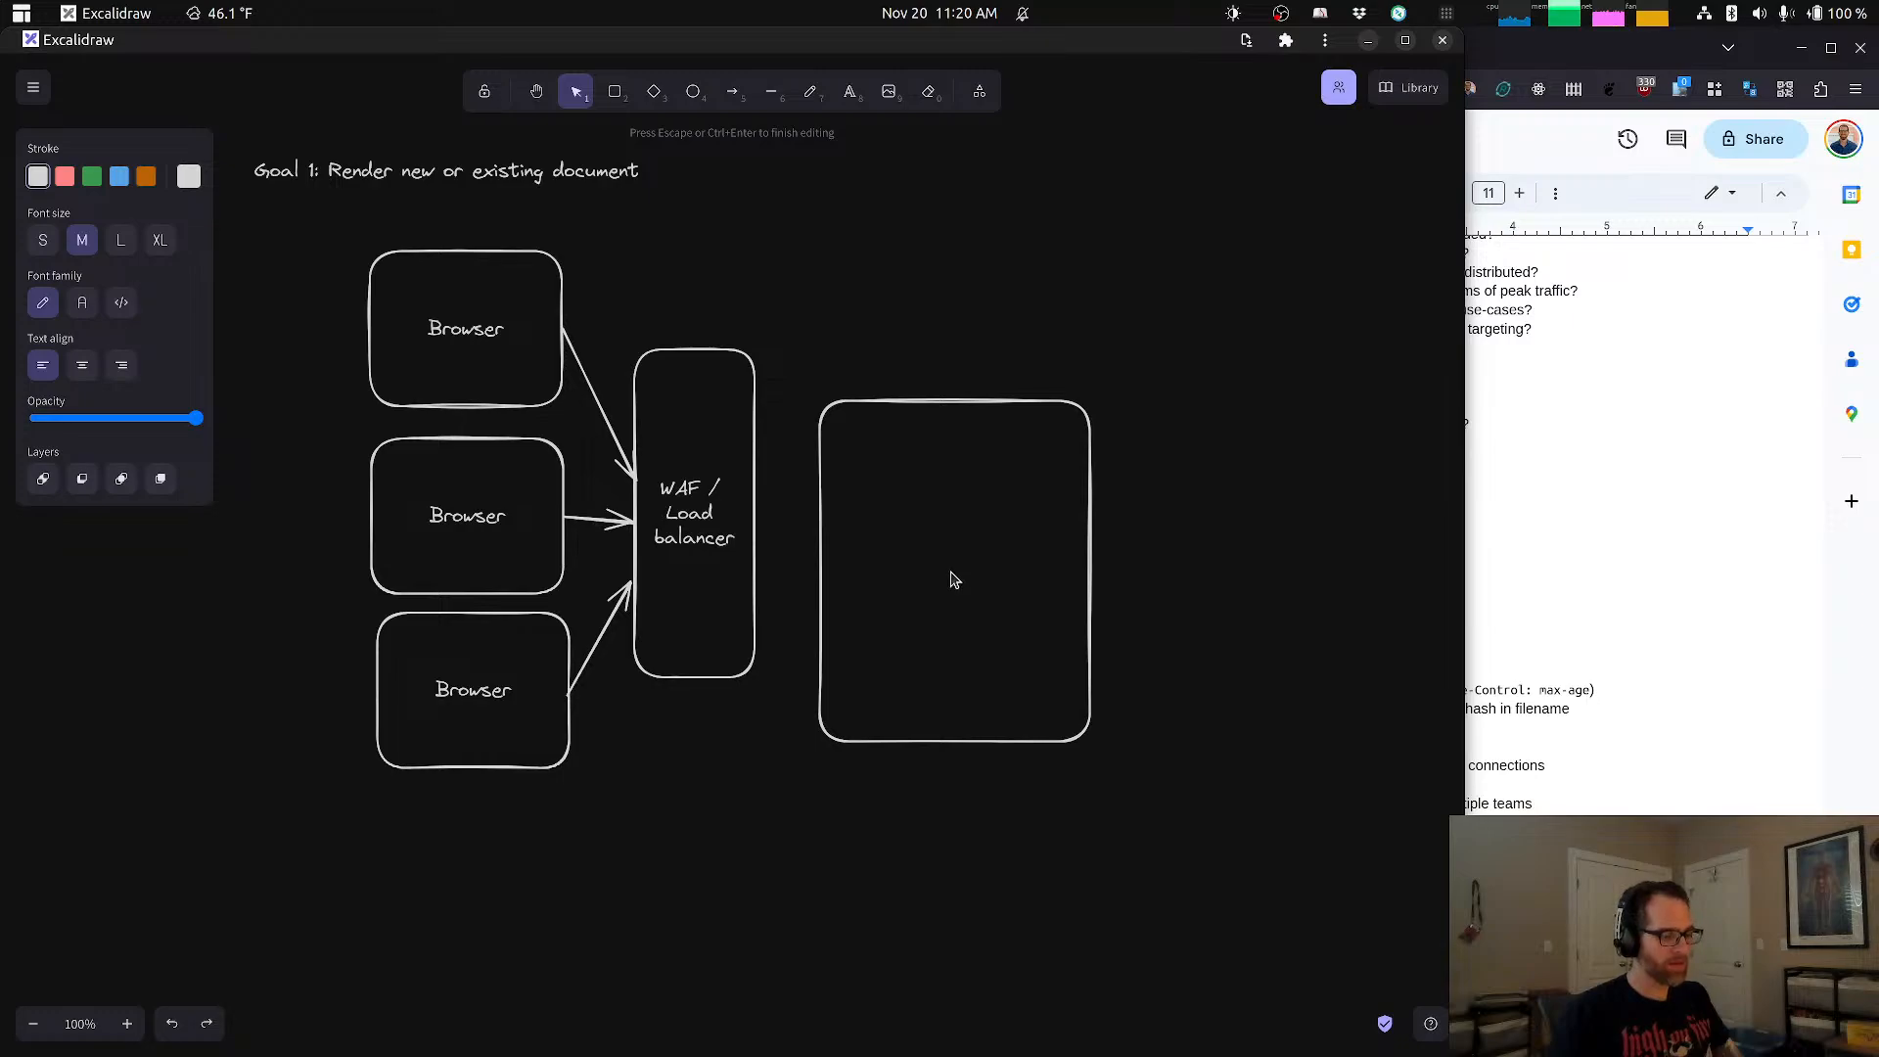
type("Application server")
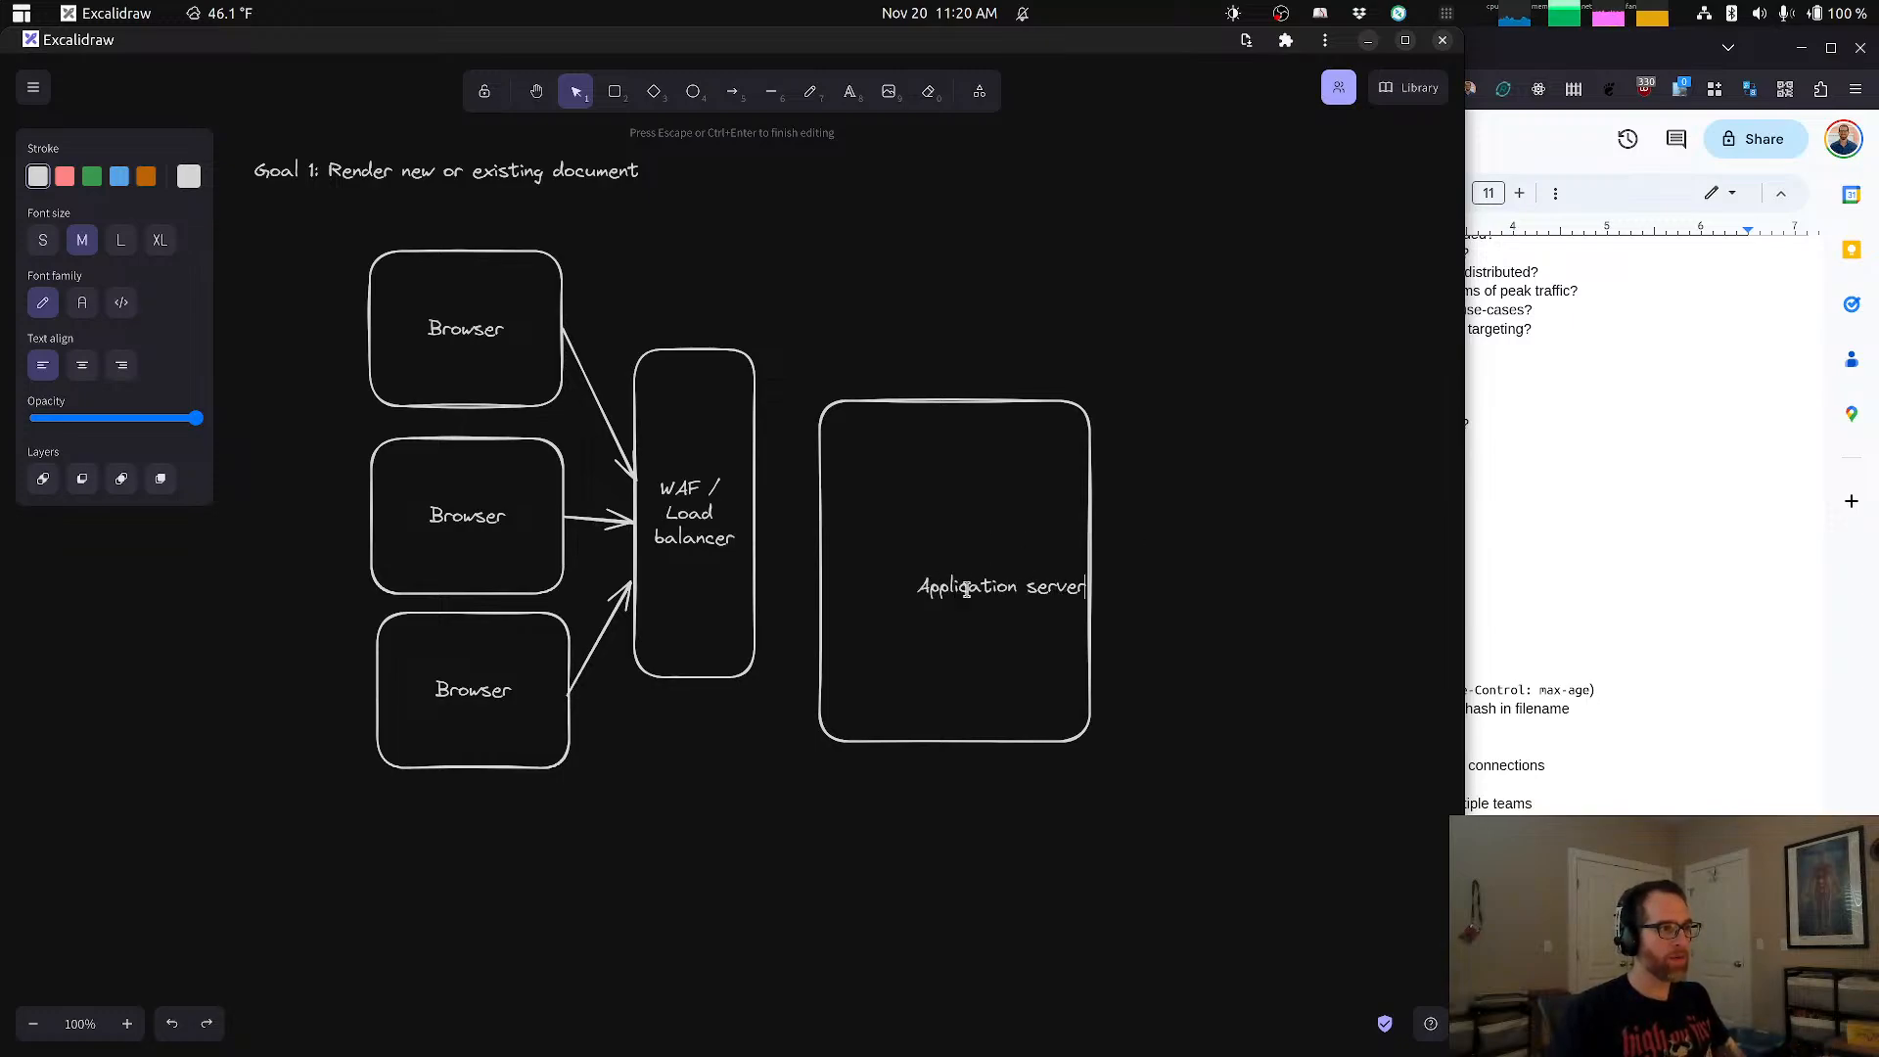
double_click(949, 588)
left_click(1089, 584)
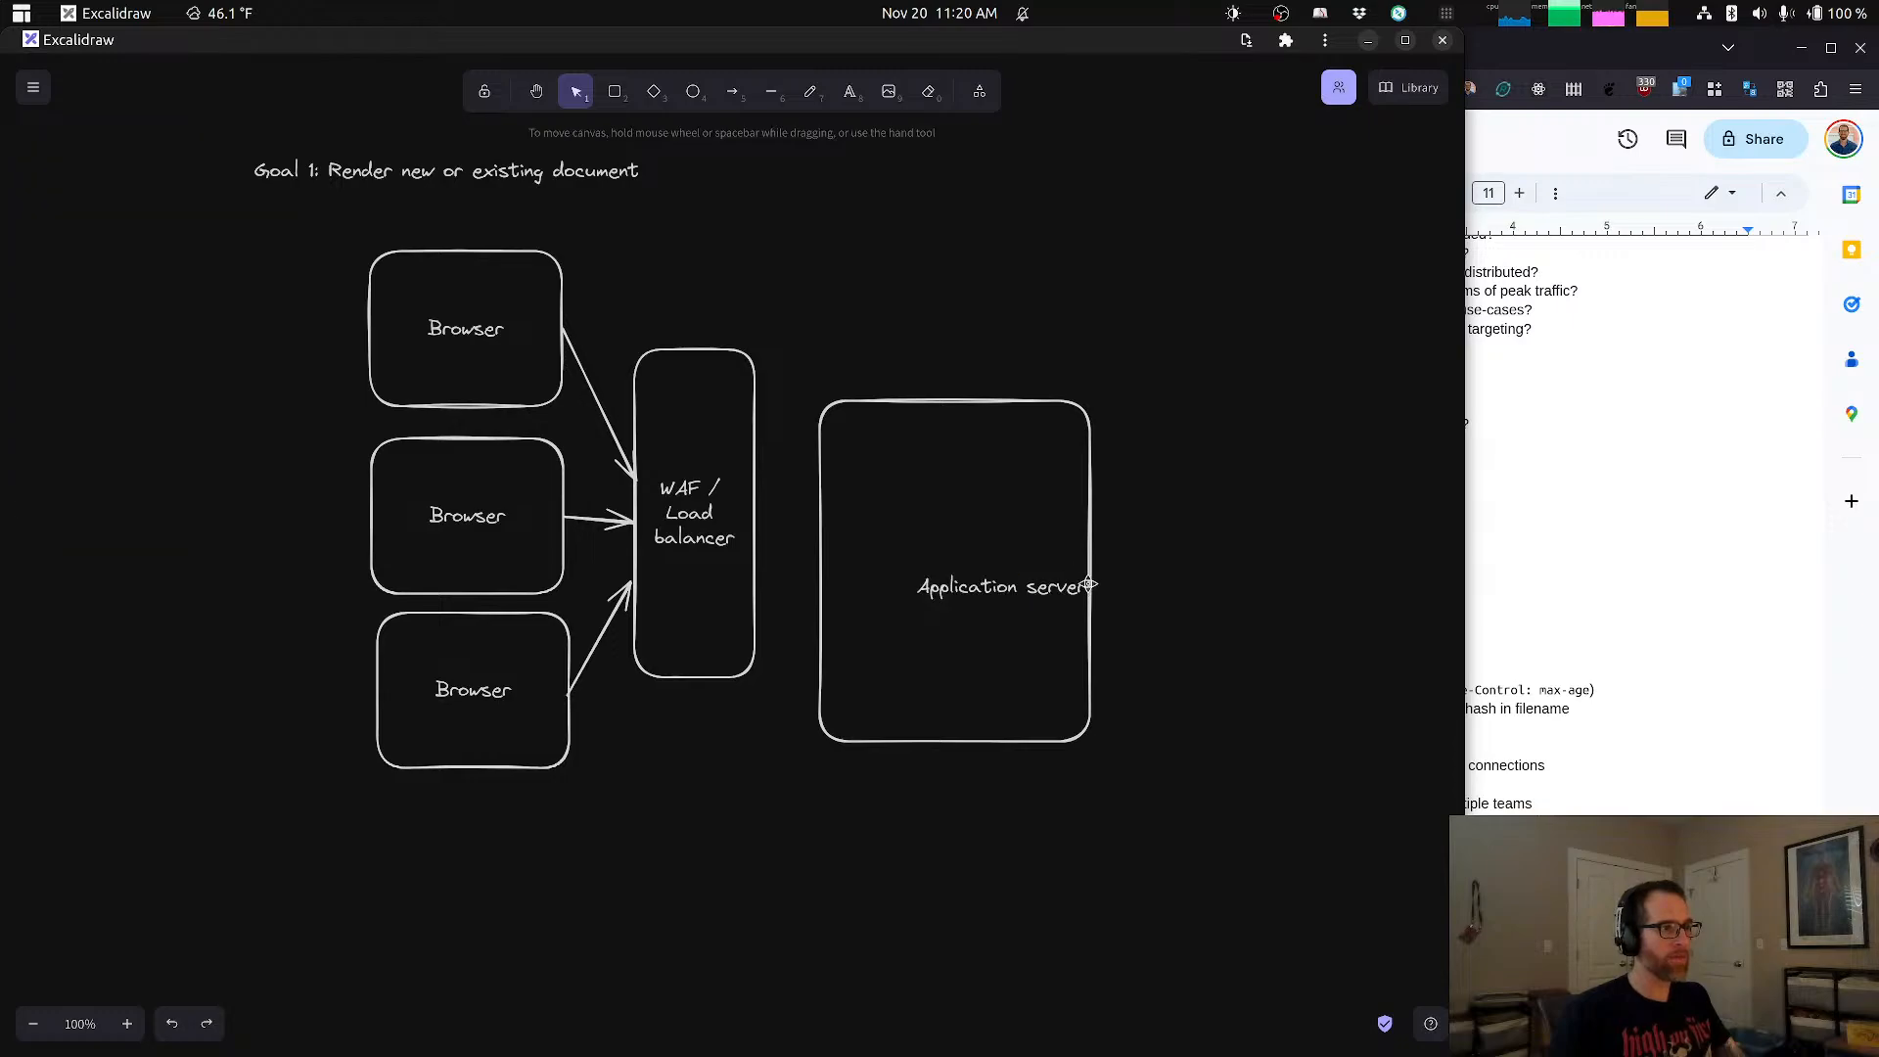
left_click_drag(1092, 570, 1144, 594)
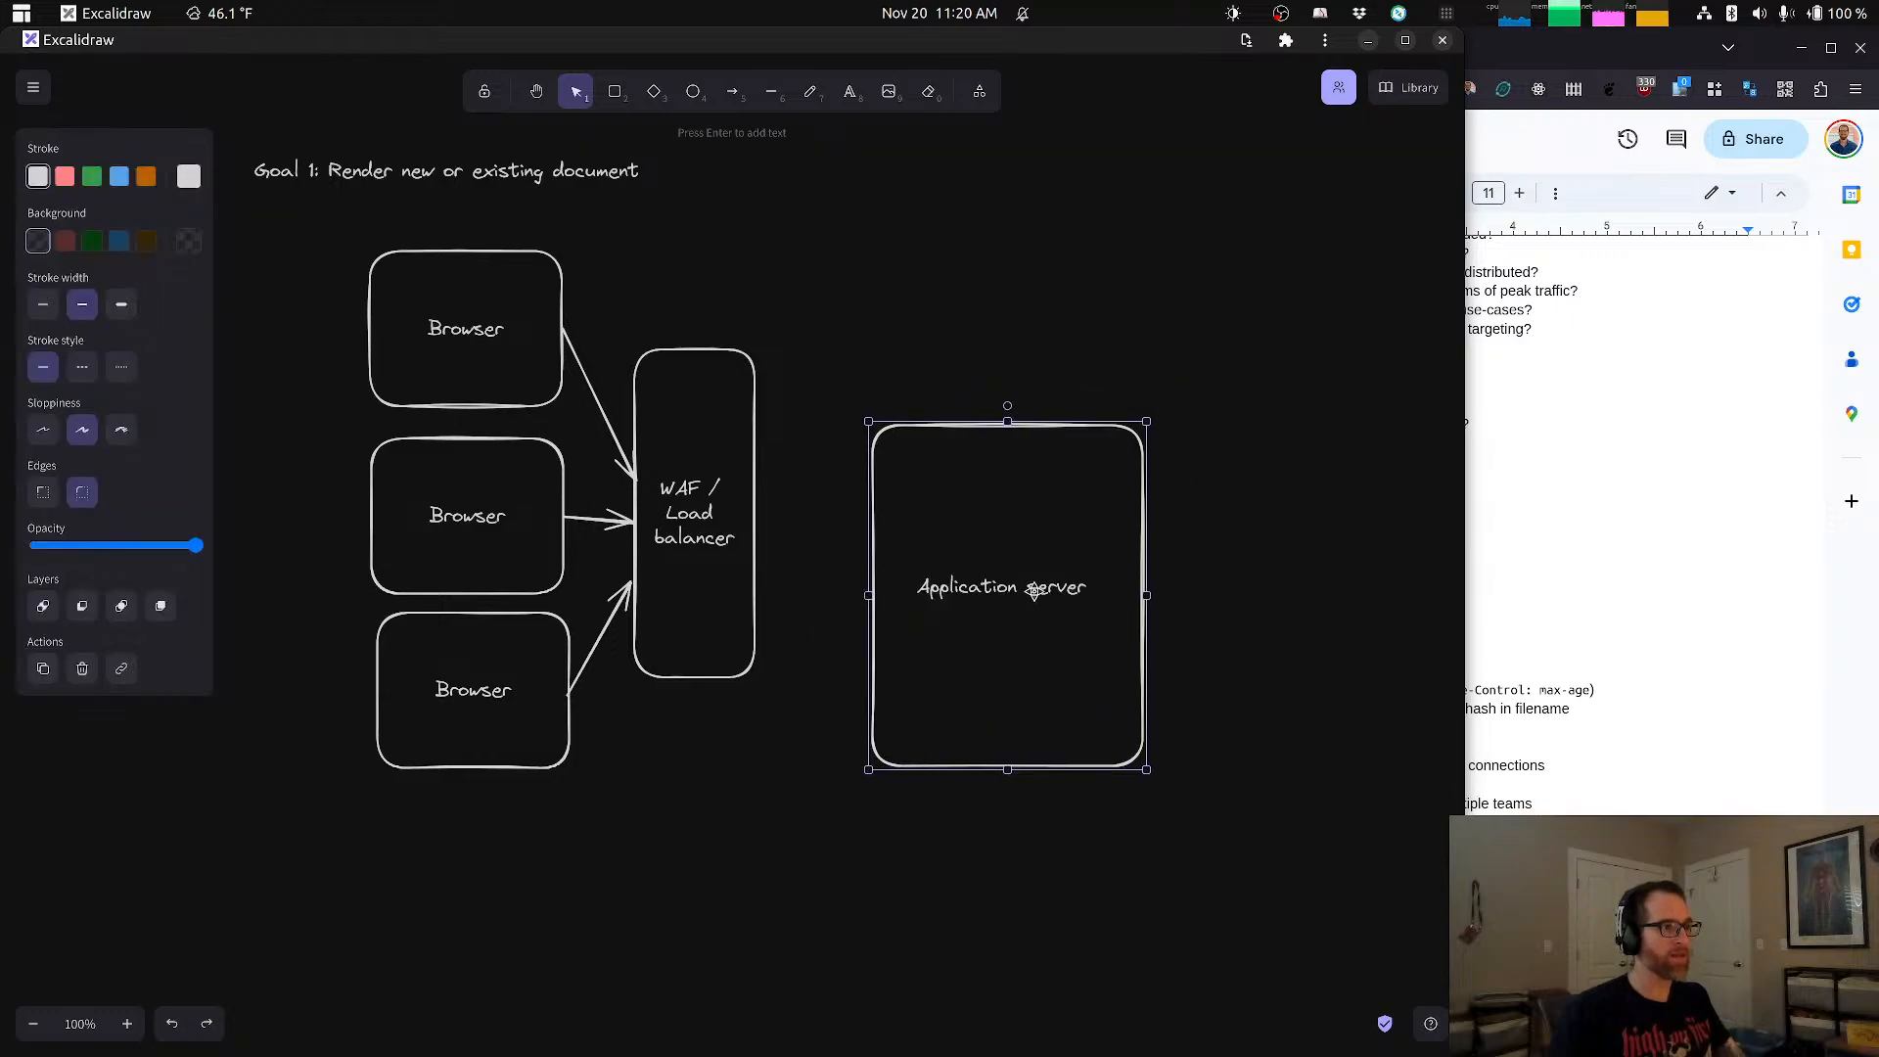
left_click(1045, 589)
key("Delete")
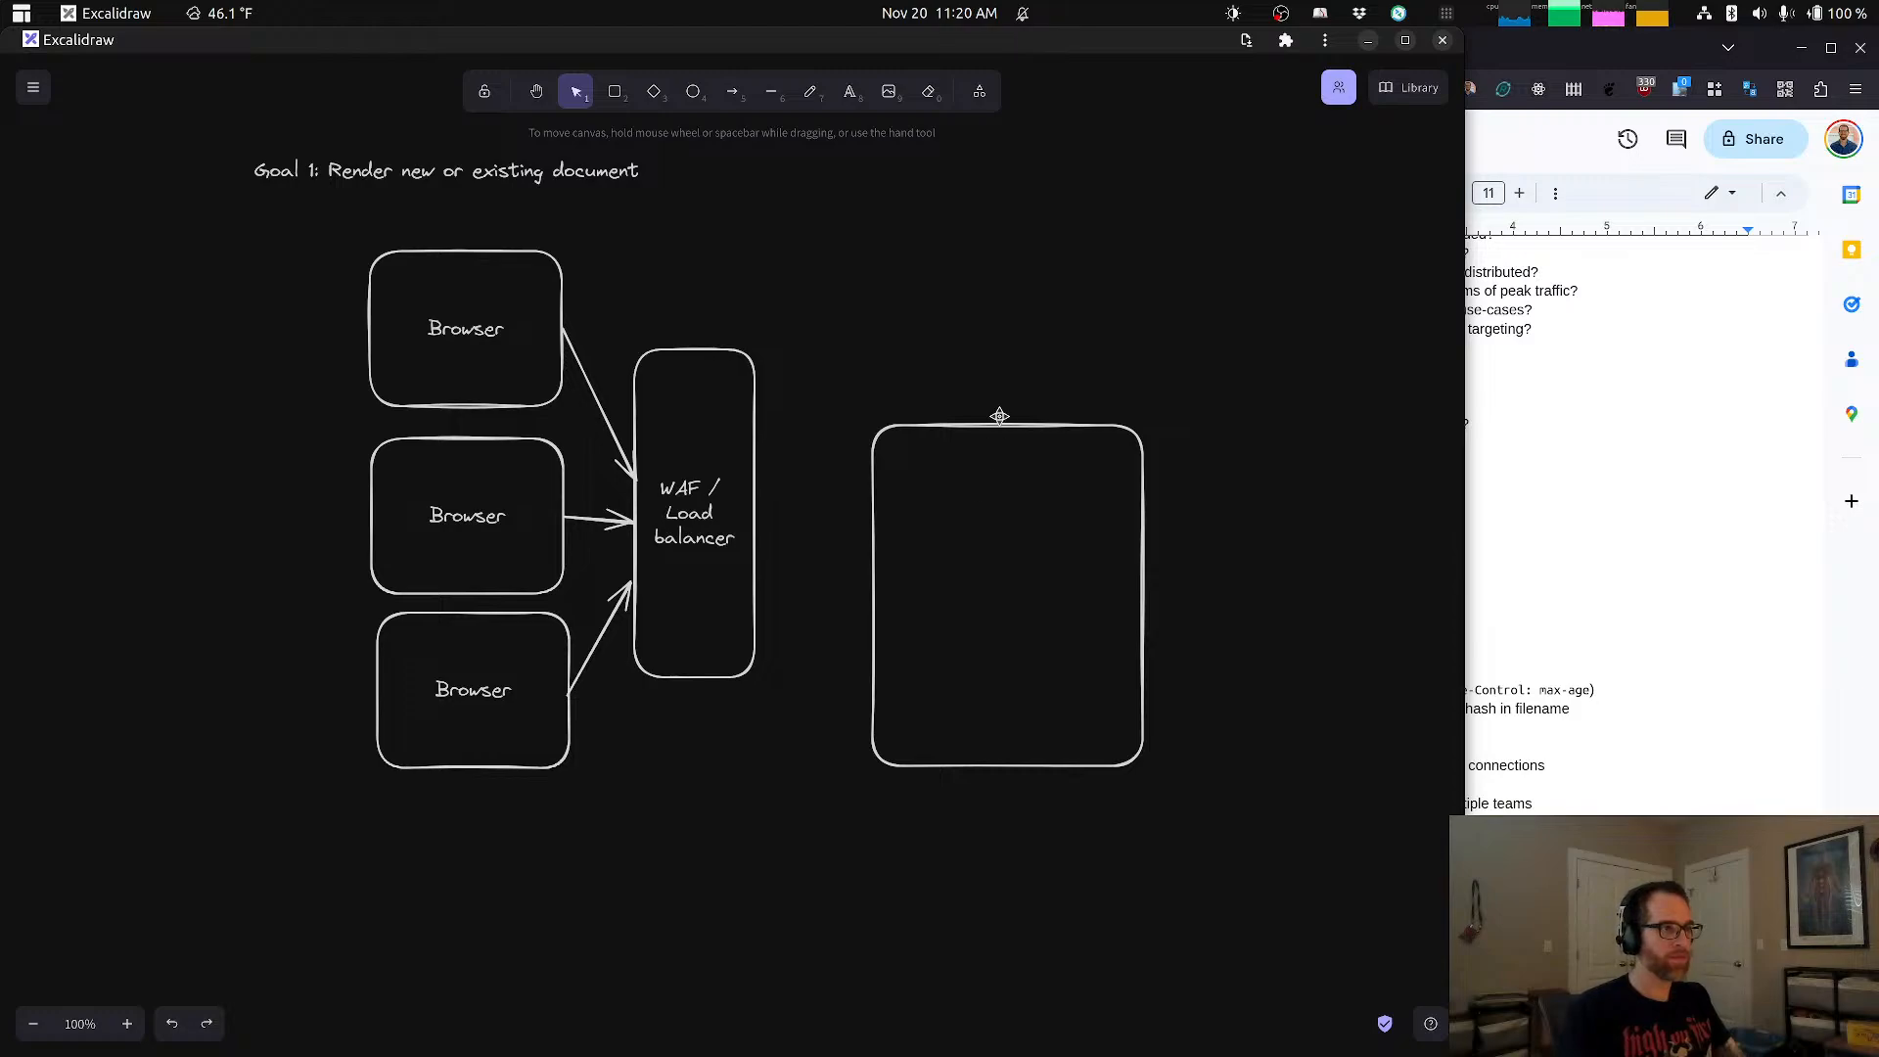
Step: Add the text "Application server" inside the large rectangle and nudge the Browser group slightly down
left_click(1005, 419)
double_click(962, 593)
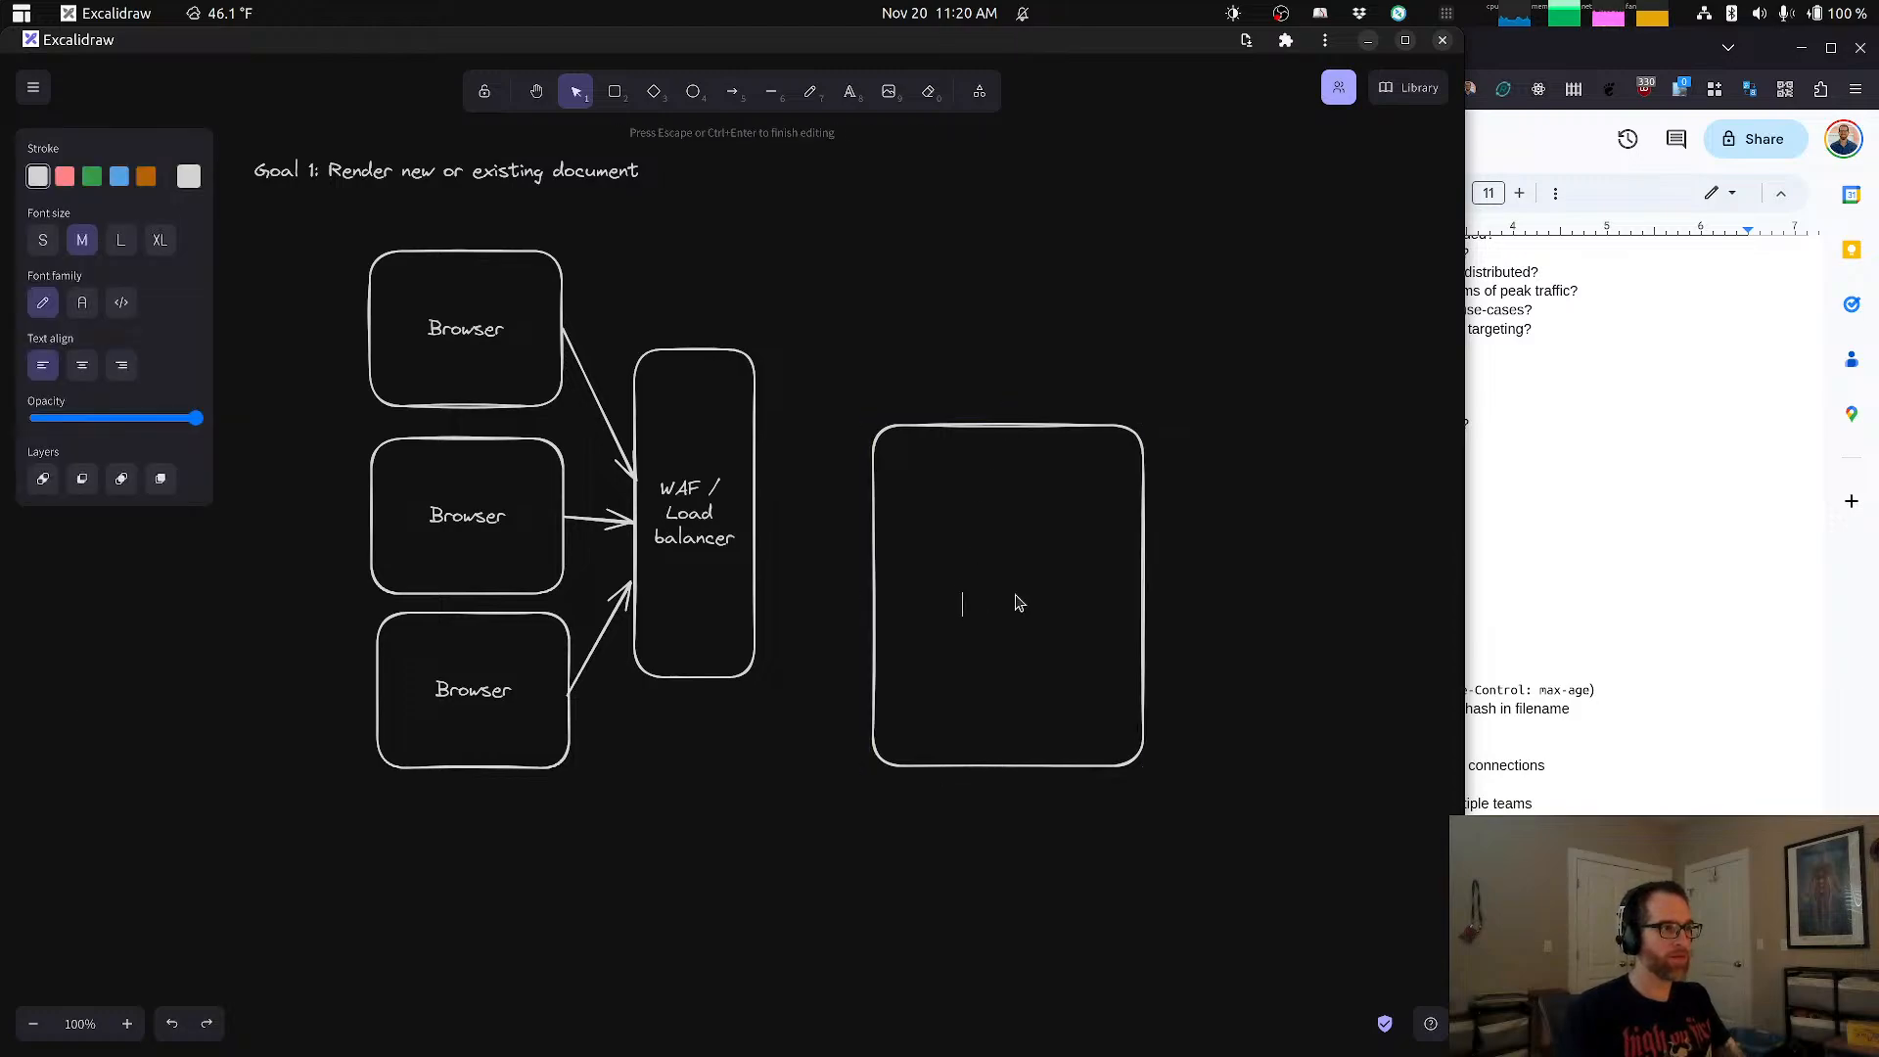
type("Application server")
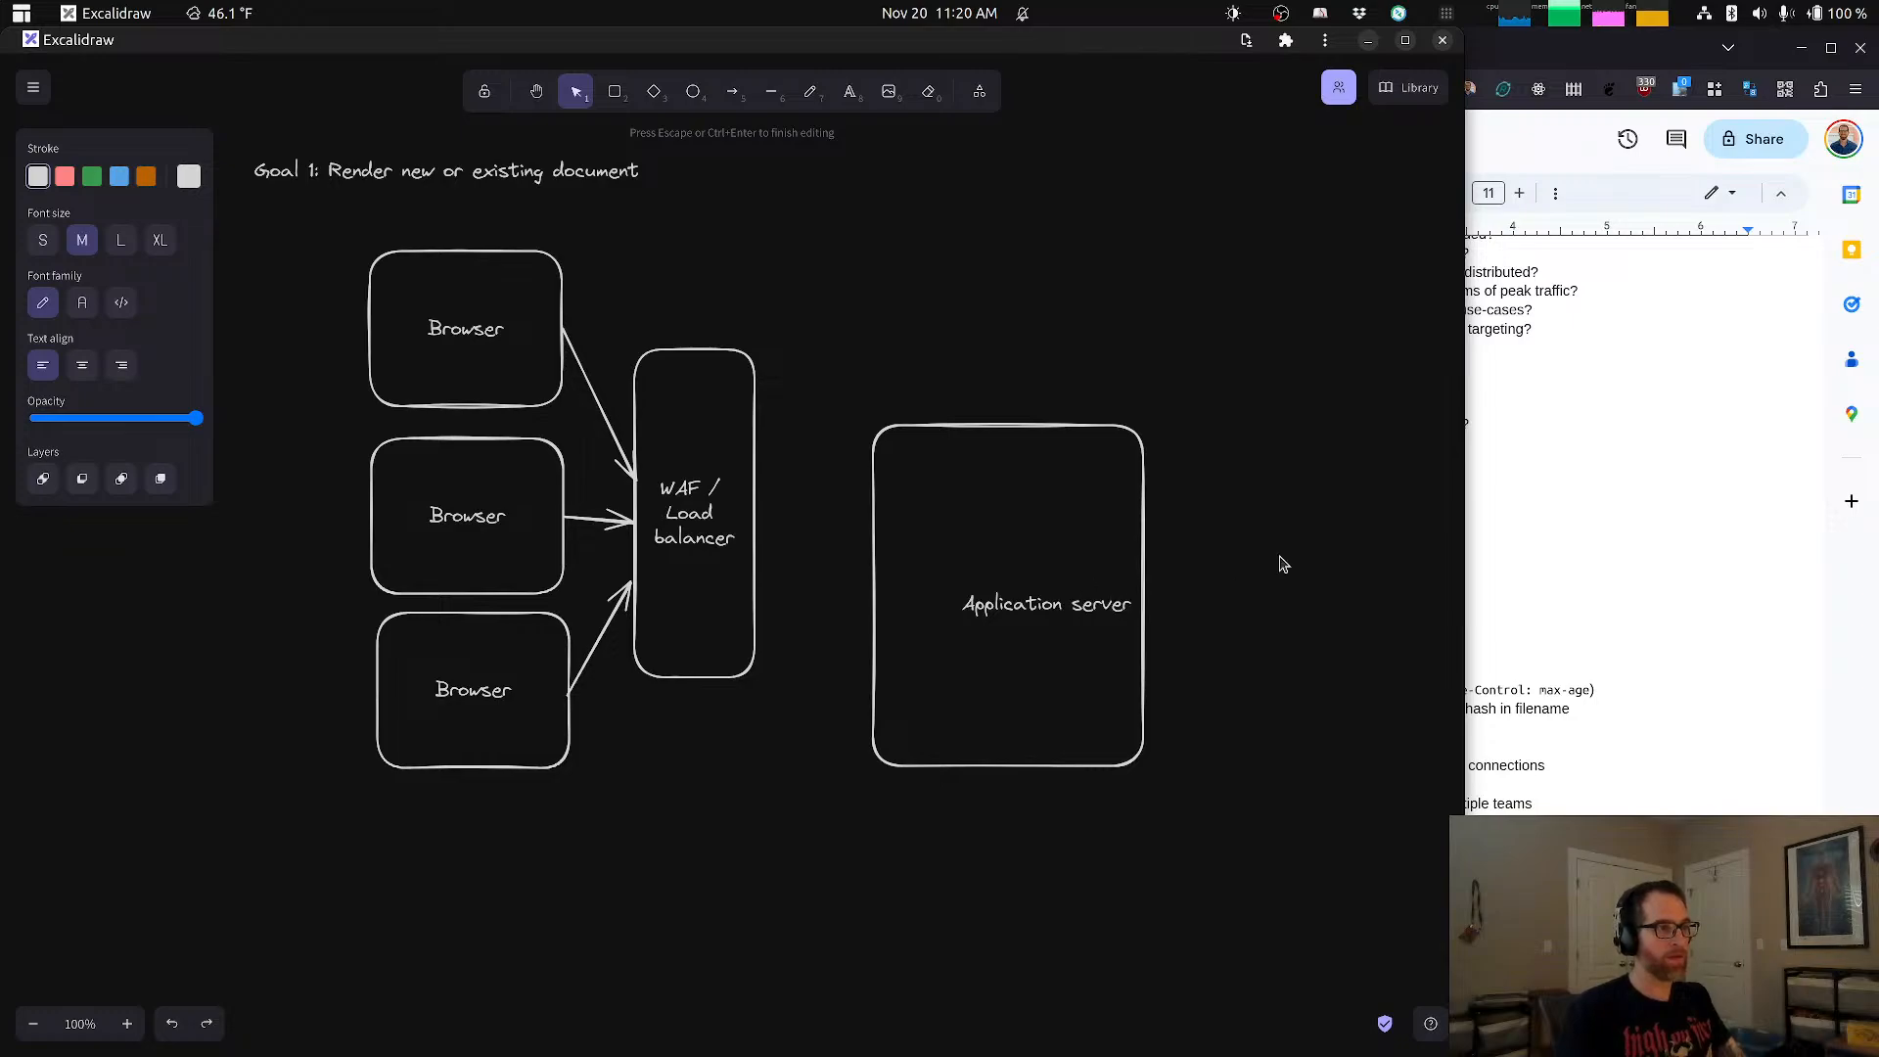
key("Escape")
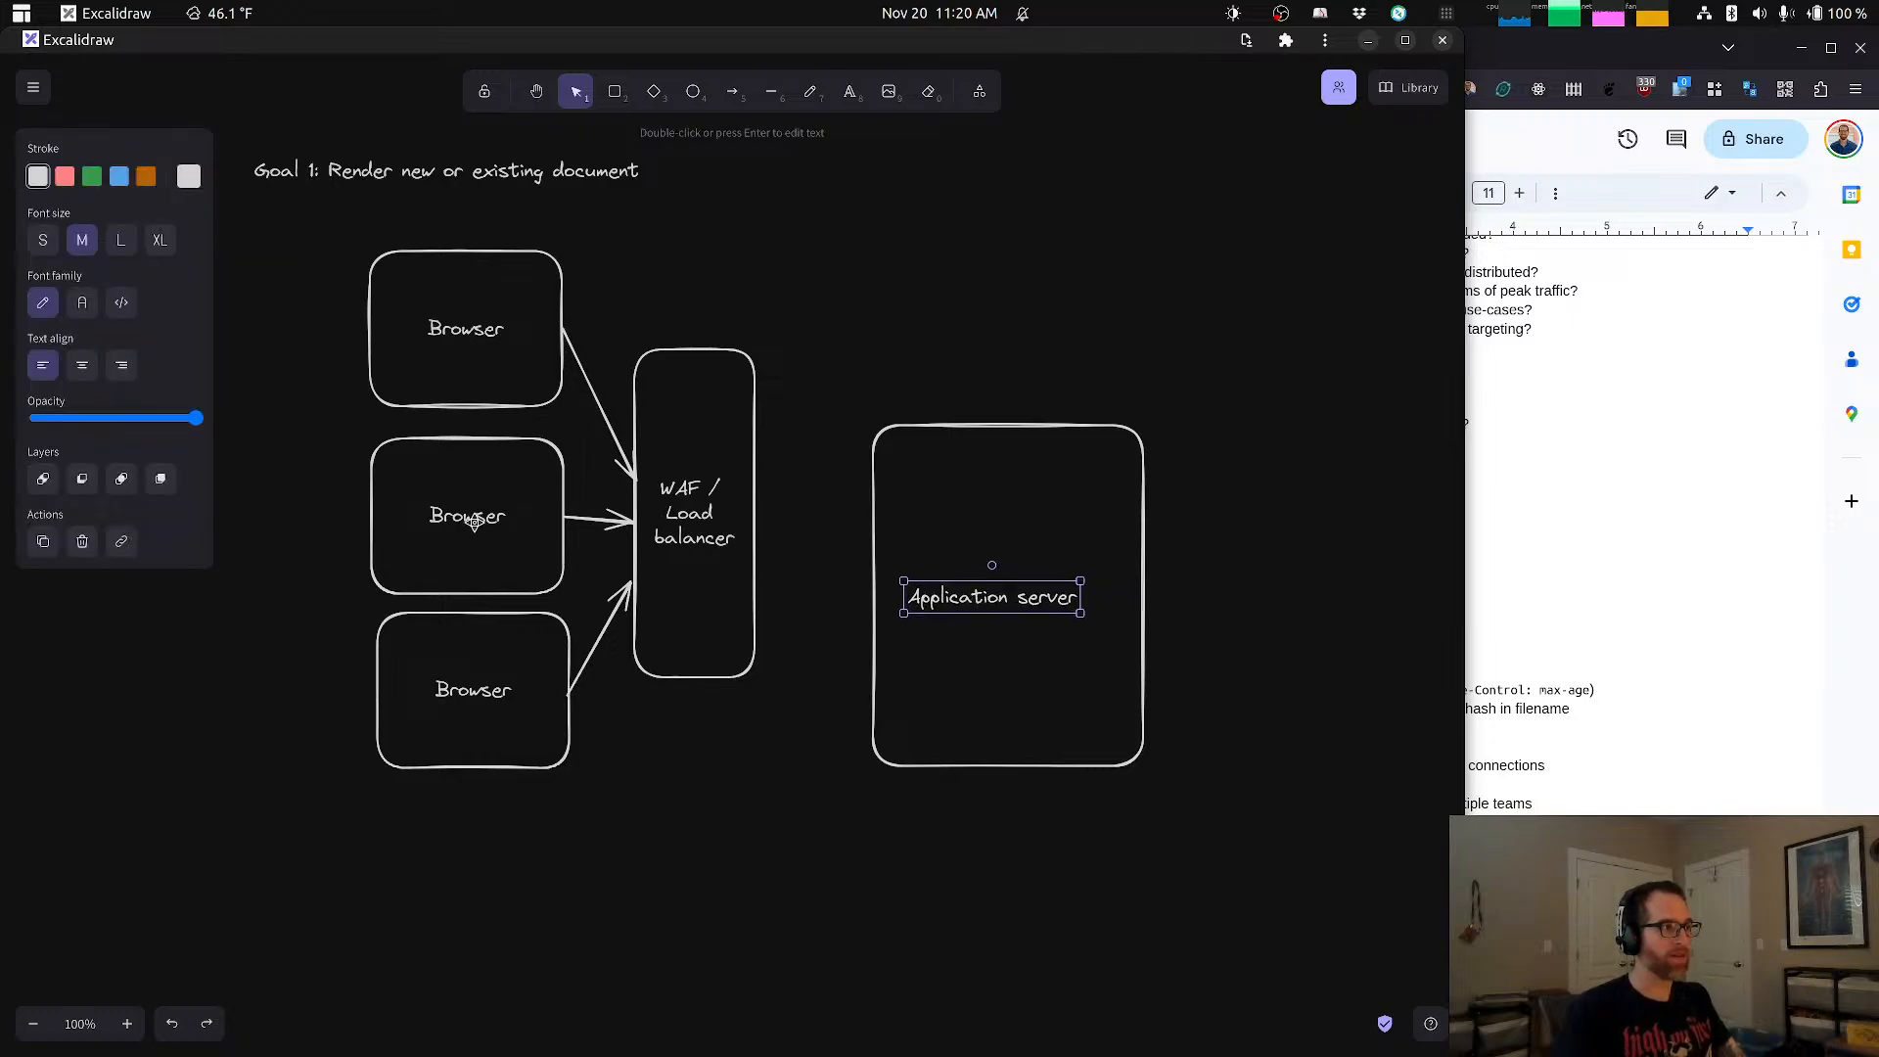
mouse_move(475, 522)
left_mouse_down()
mouse_move(511, 538)
mouse_move(478, 532)
left_mouse_up()
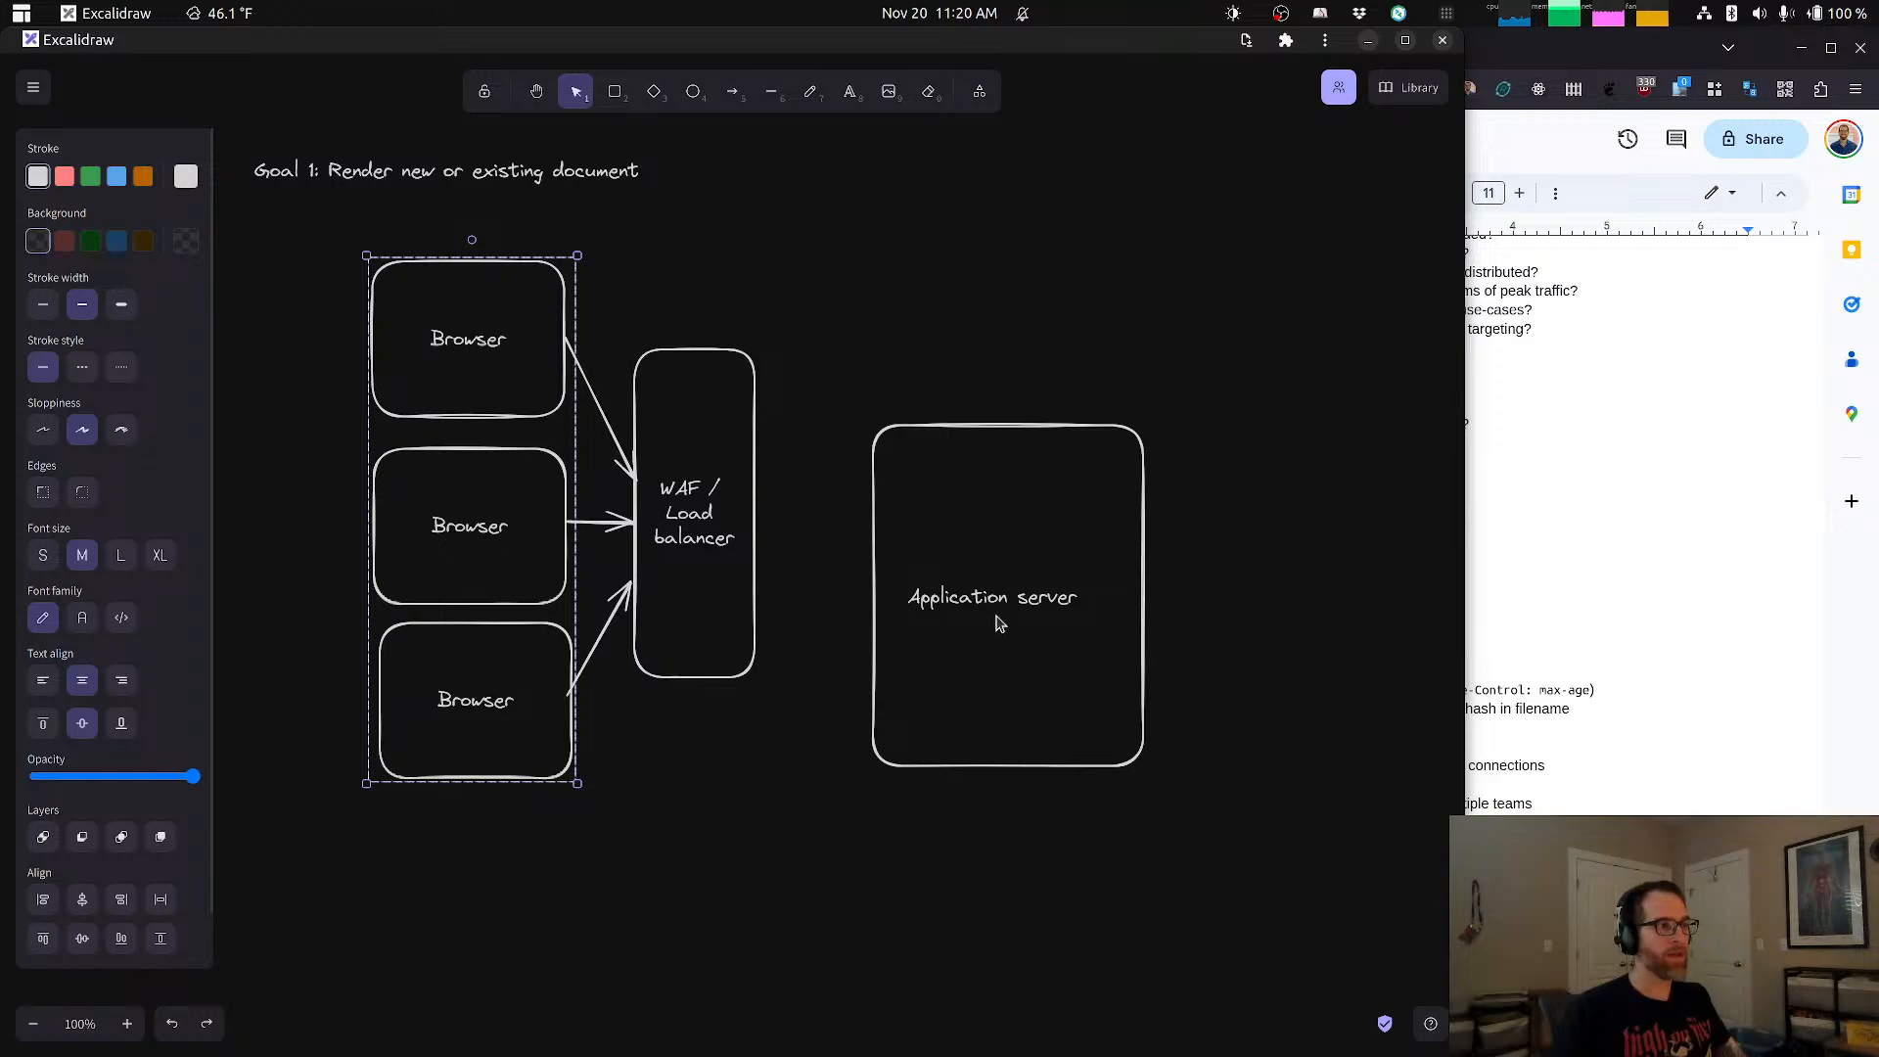
Step: Centre the "Application server" text within its rectangle
left_click_drag(1125, 842, 1036, 518)
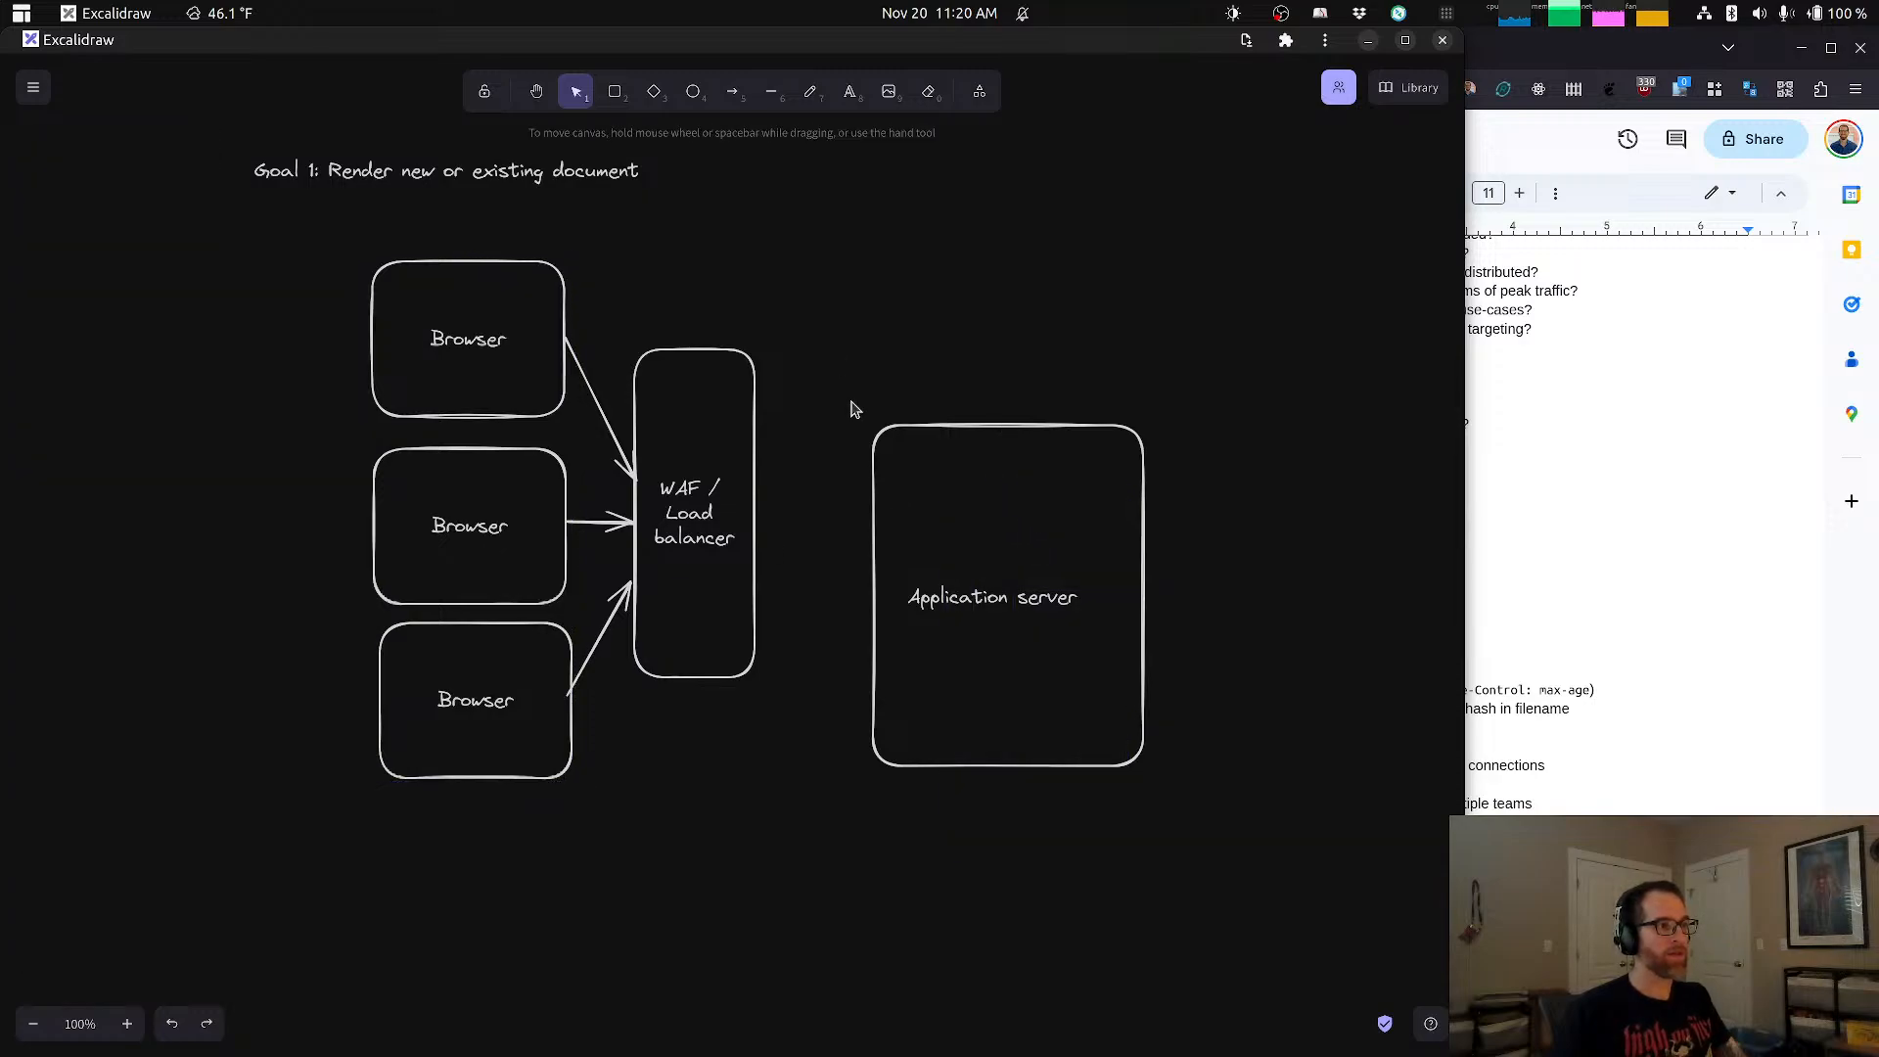
left_click_drag(852, 409, 1221, 759)
left_click(1220, 760)
left_click_drag(1021, 600, 1039, 606)
Step: Group the Application server text with its rectangle and move the group up level with the WAF / Load balancer box
left_click_drag(858, 355, 1182, 858)
right_click(896, 405)
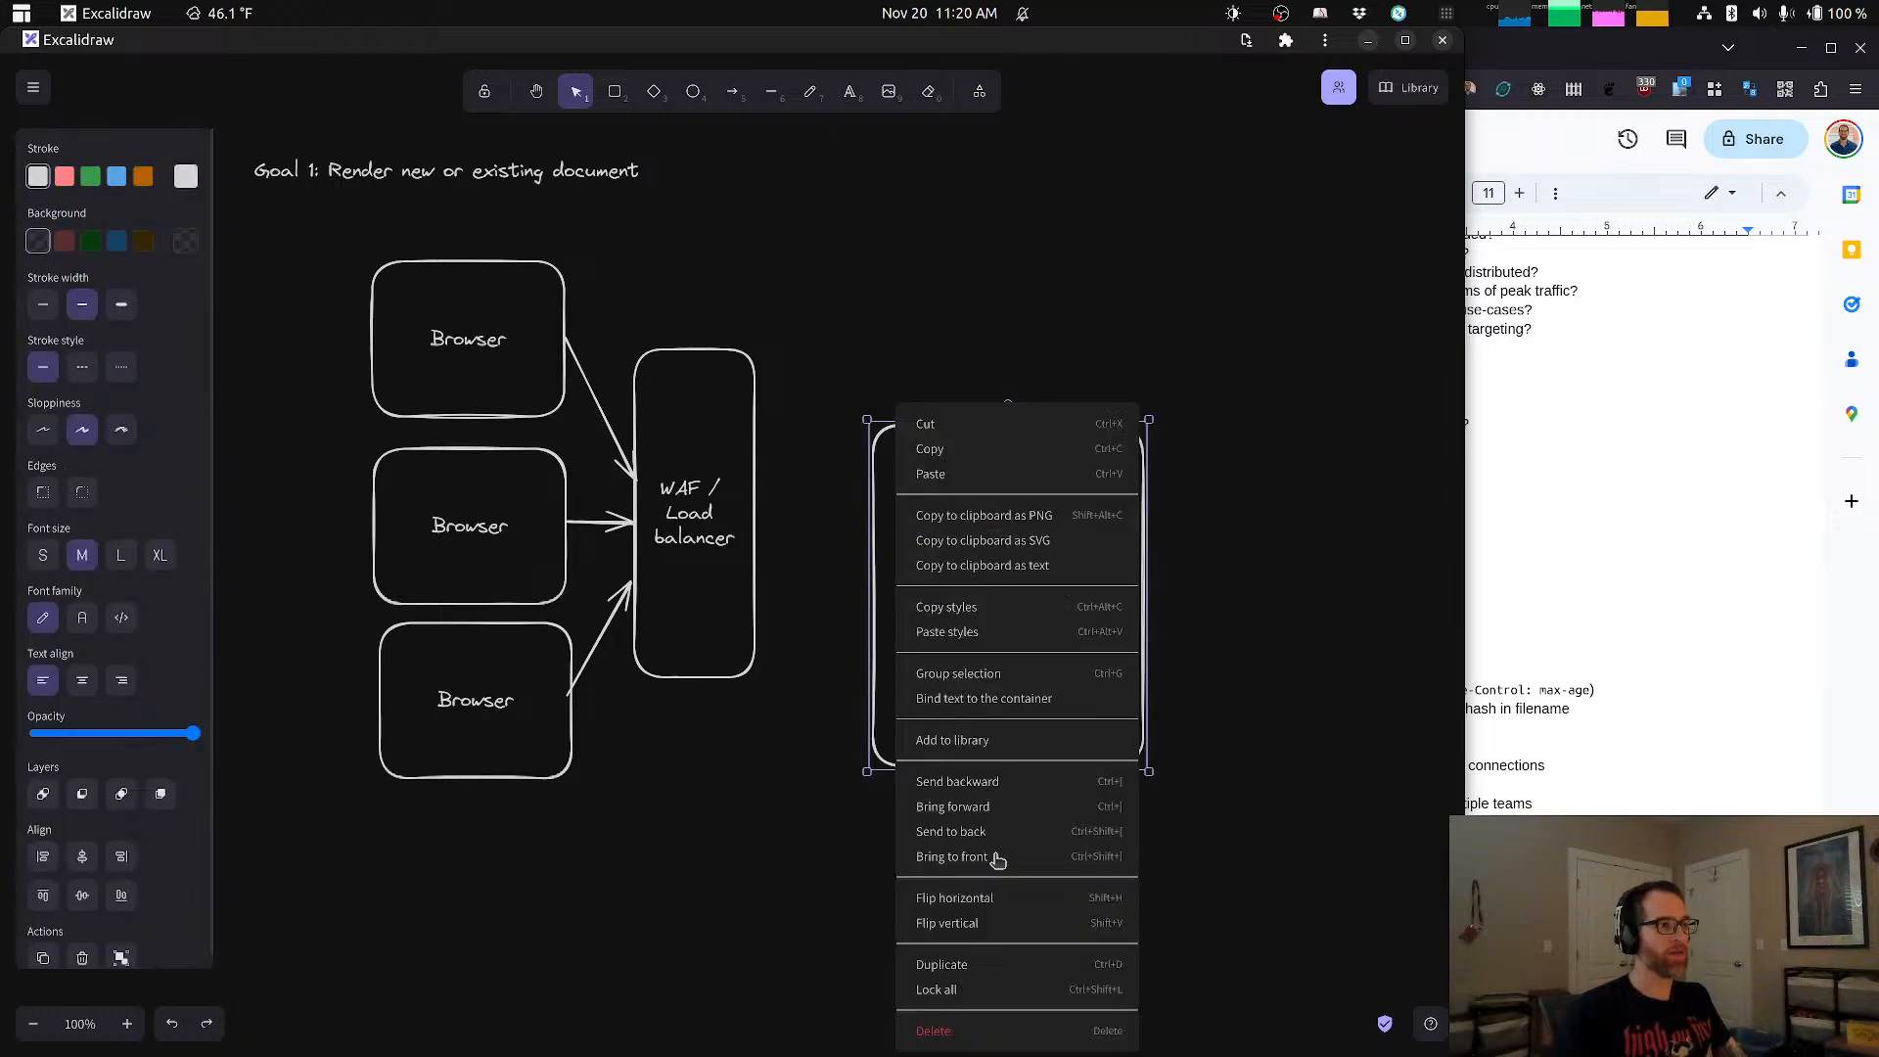
left_click(954, 675)
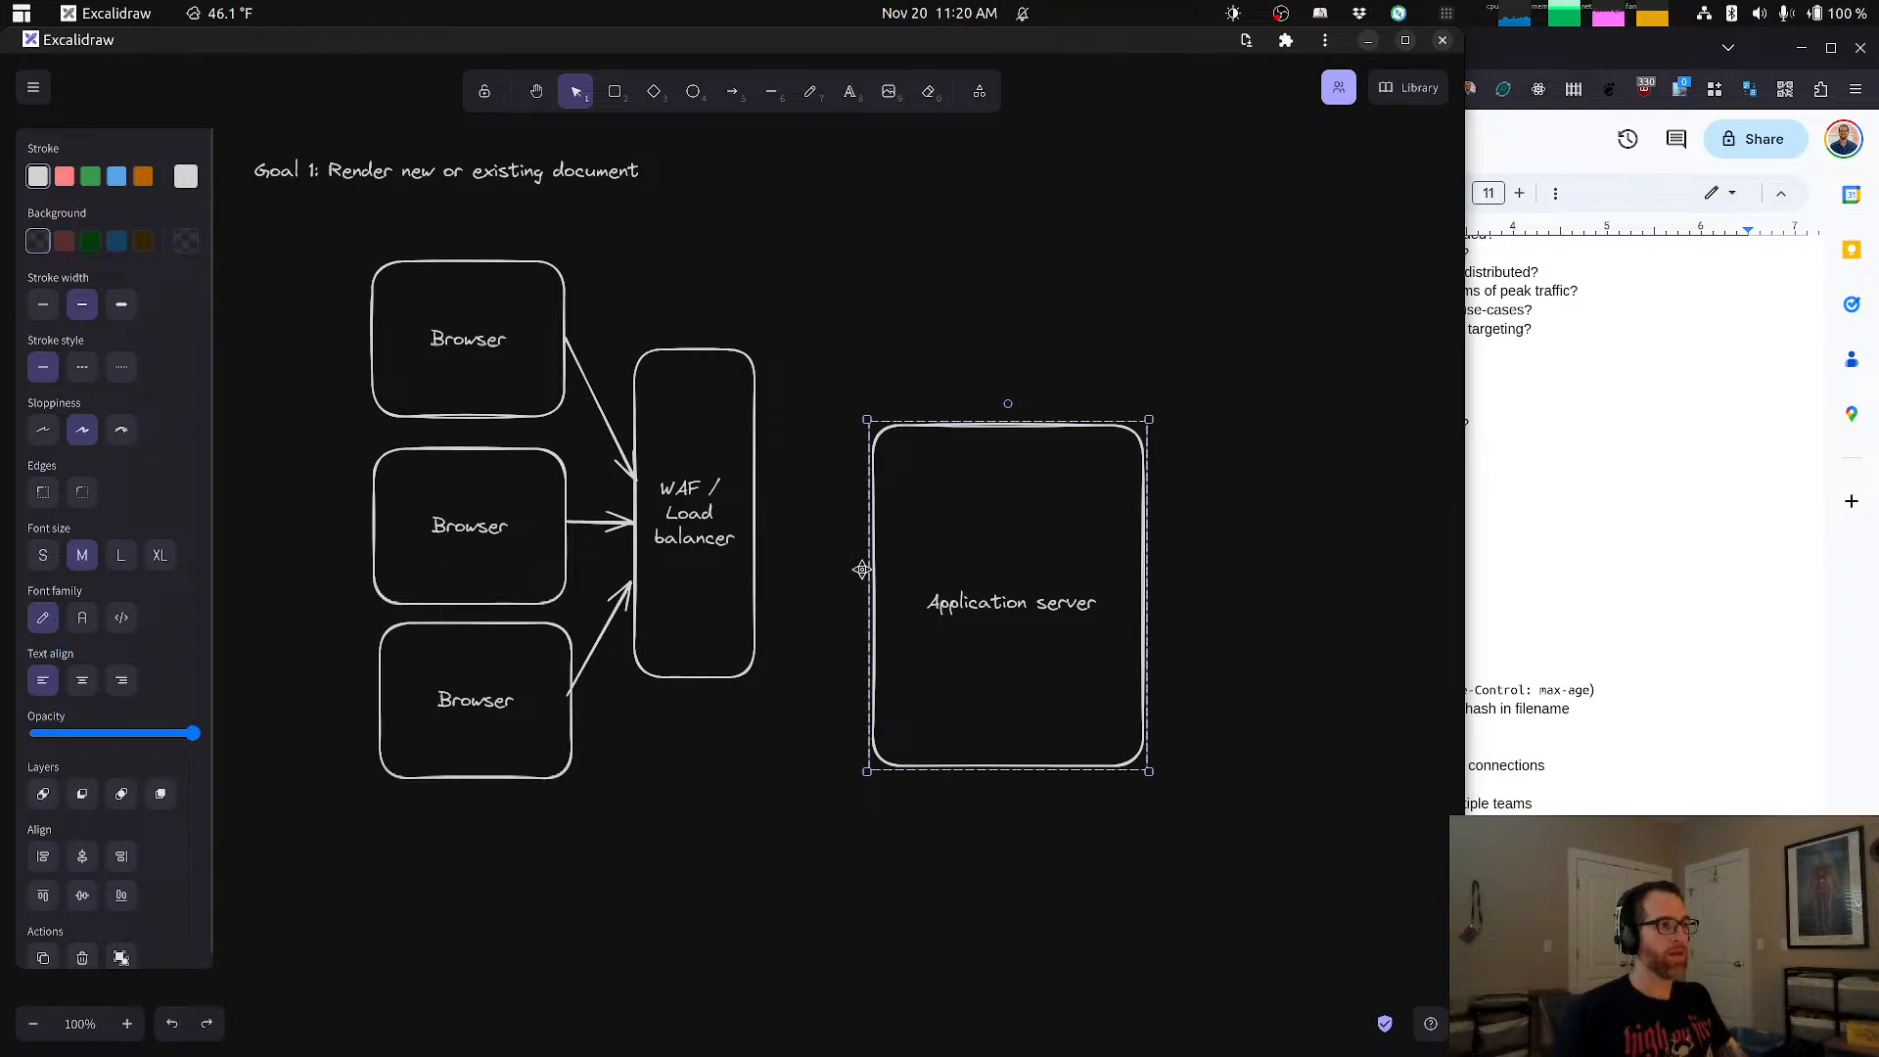
left_click_drag(861, 568, 881, 511)
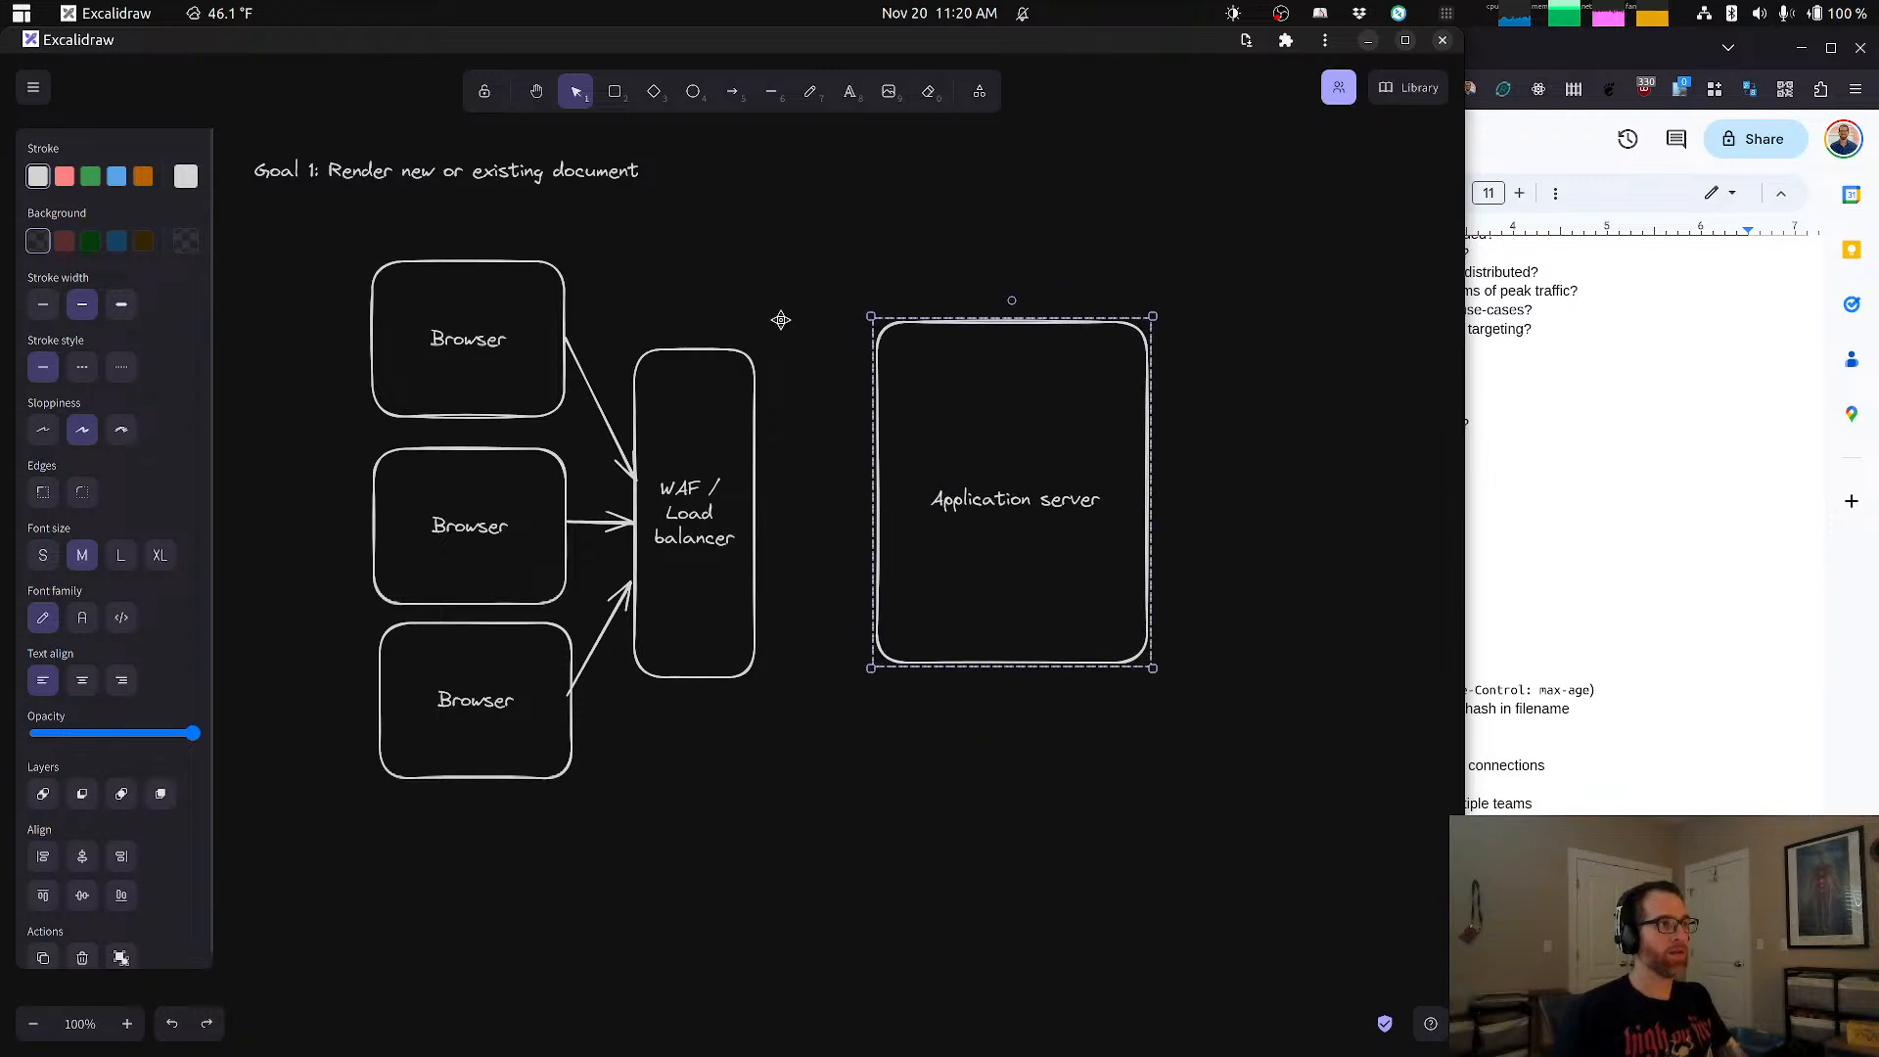
Step: Draw an arrow from the WAF / Load balancer box to the Application server box
left_click(732, 91)
left_click_drag(756, 506, 878, 507)
left_click(990, 770)
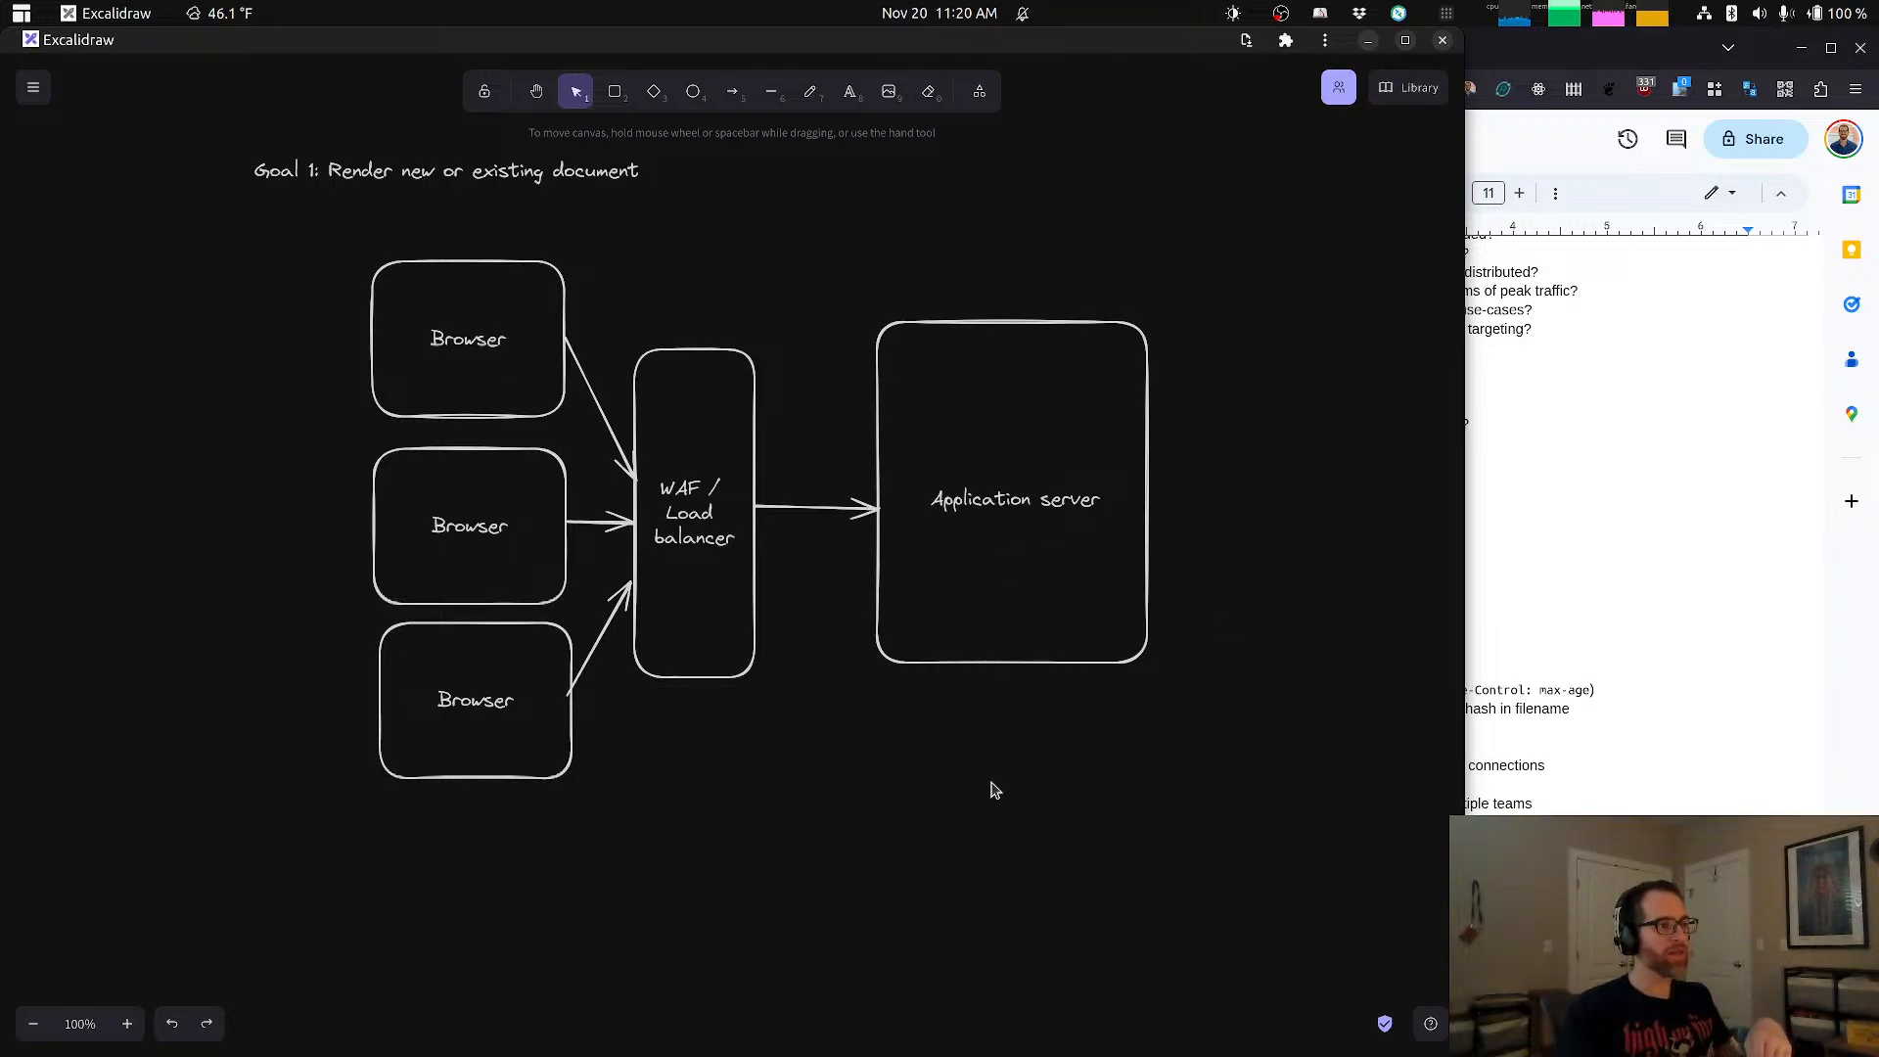
Step: Draw a wide rounded rectangle level with and to the right of the Application server box and label it "Cached document storage"
left_click_drag(1120, 755, 961, 740)
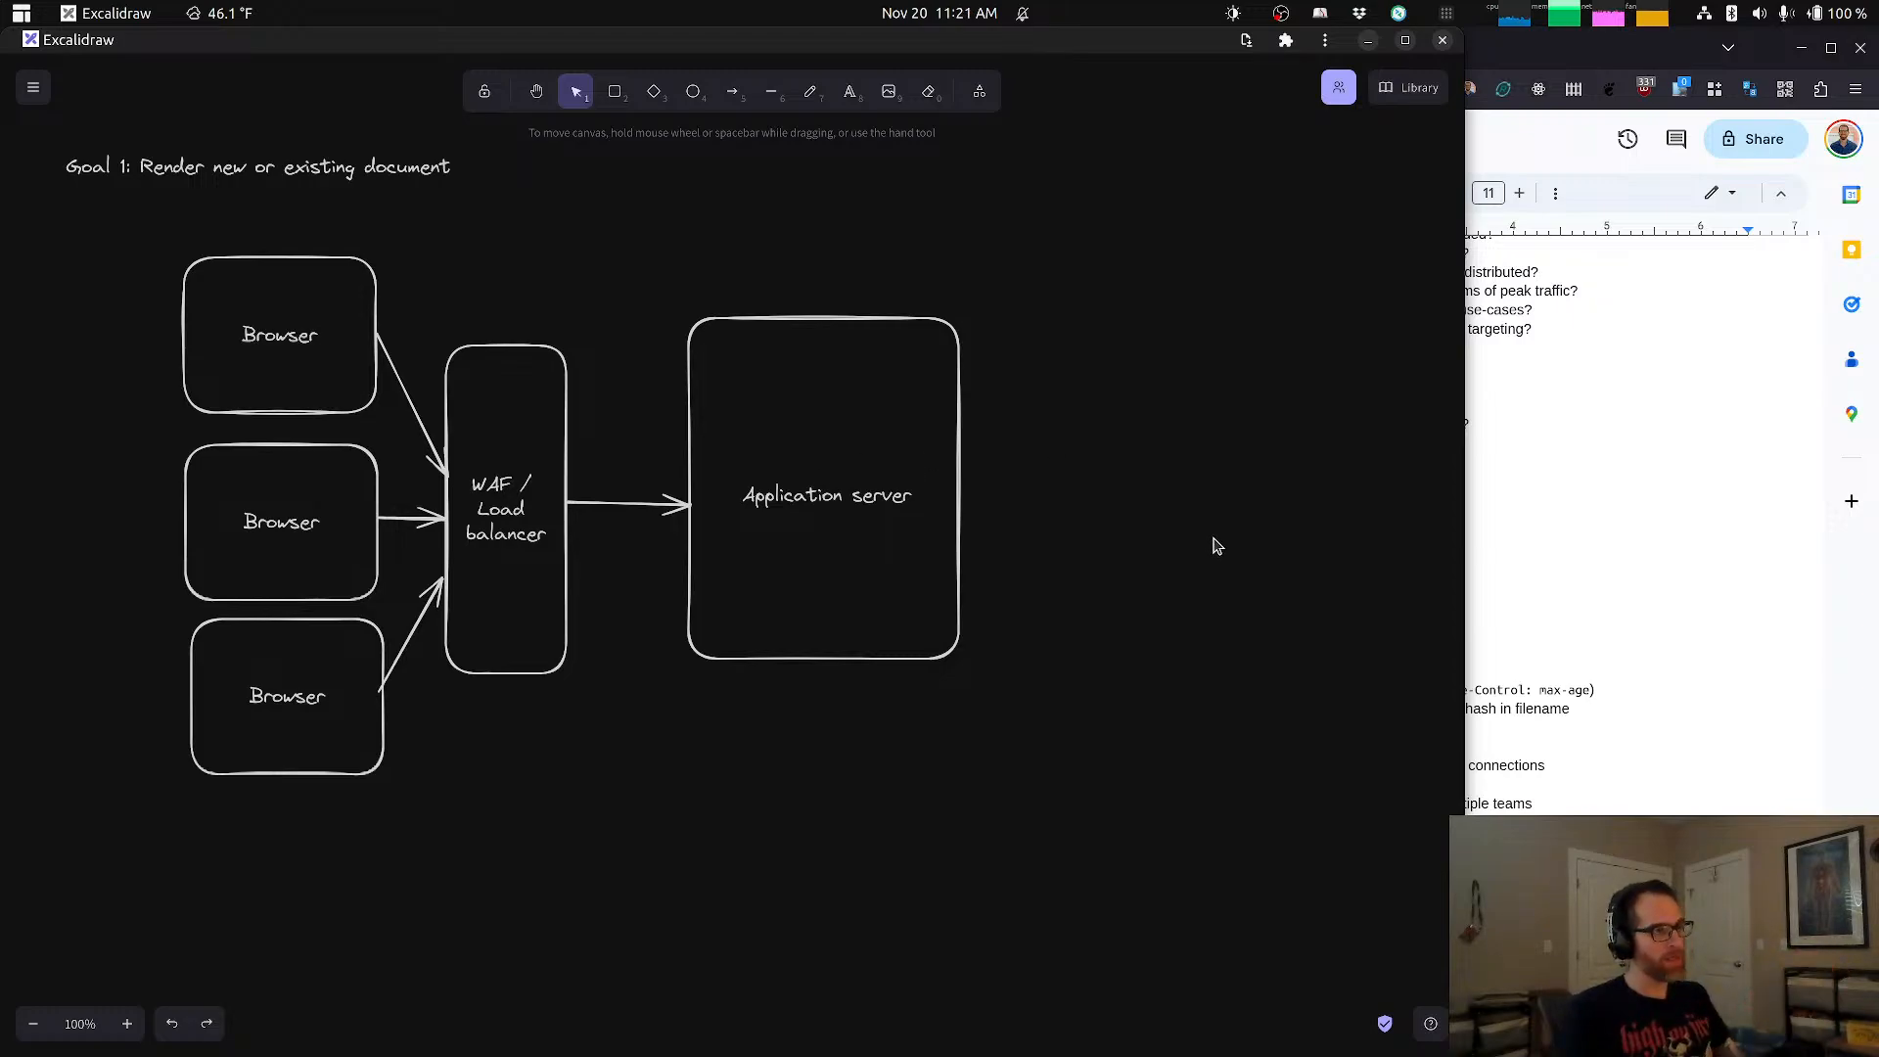
left_click_drag(1216, 545, 1053, 577)
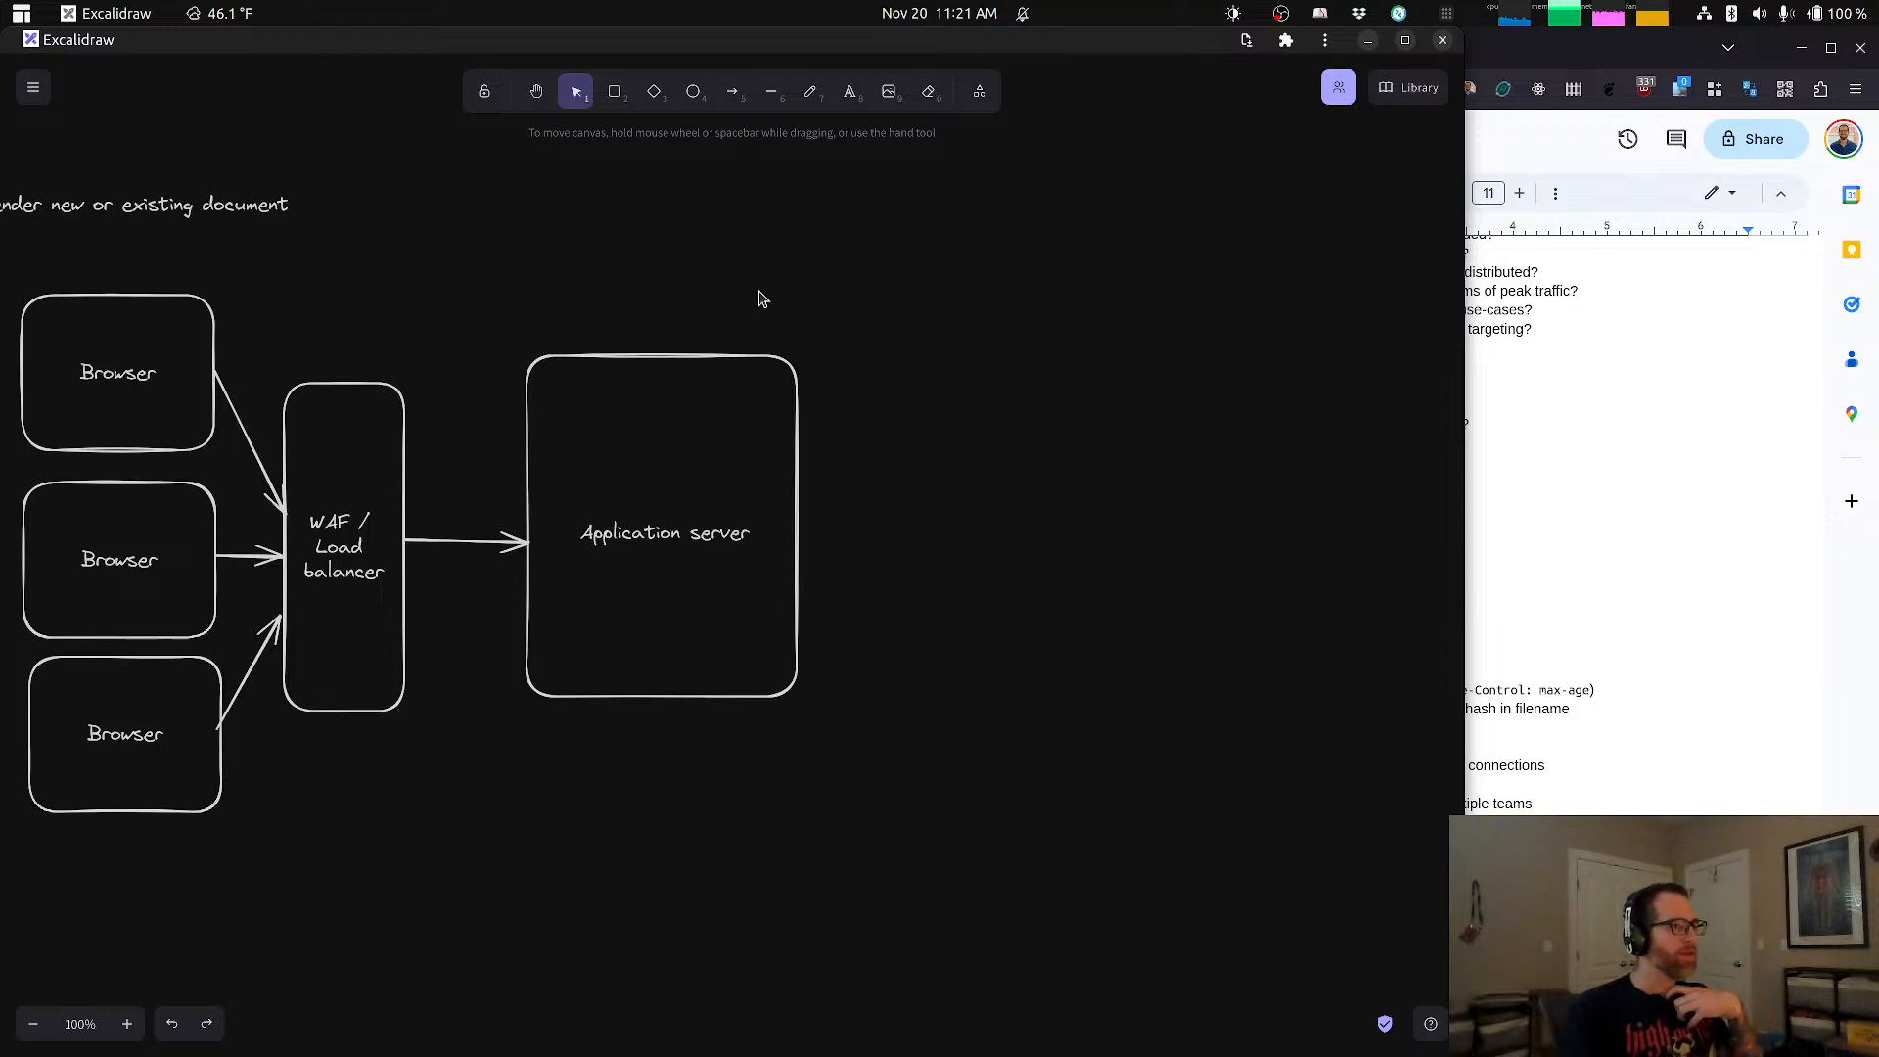
left_click(615, 94)
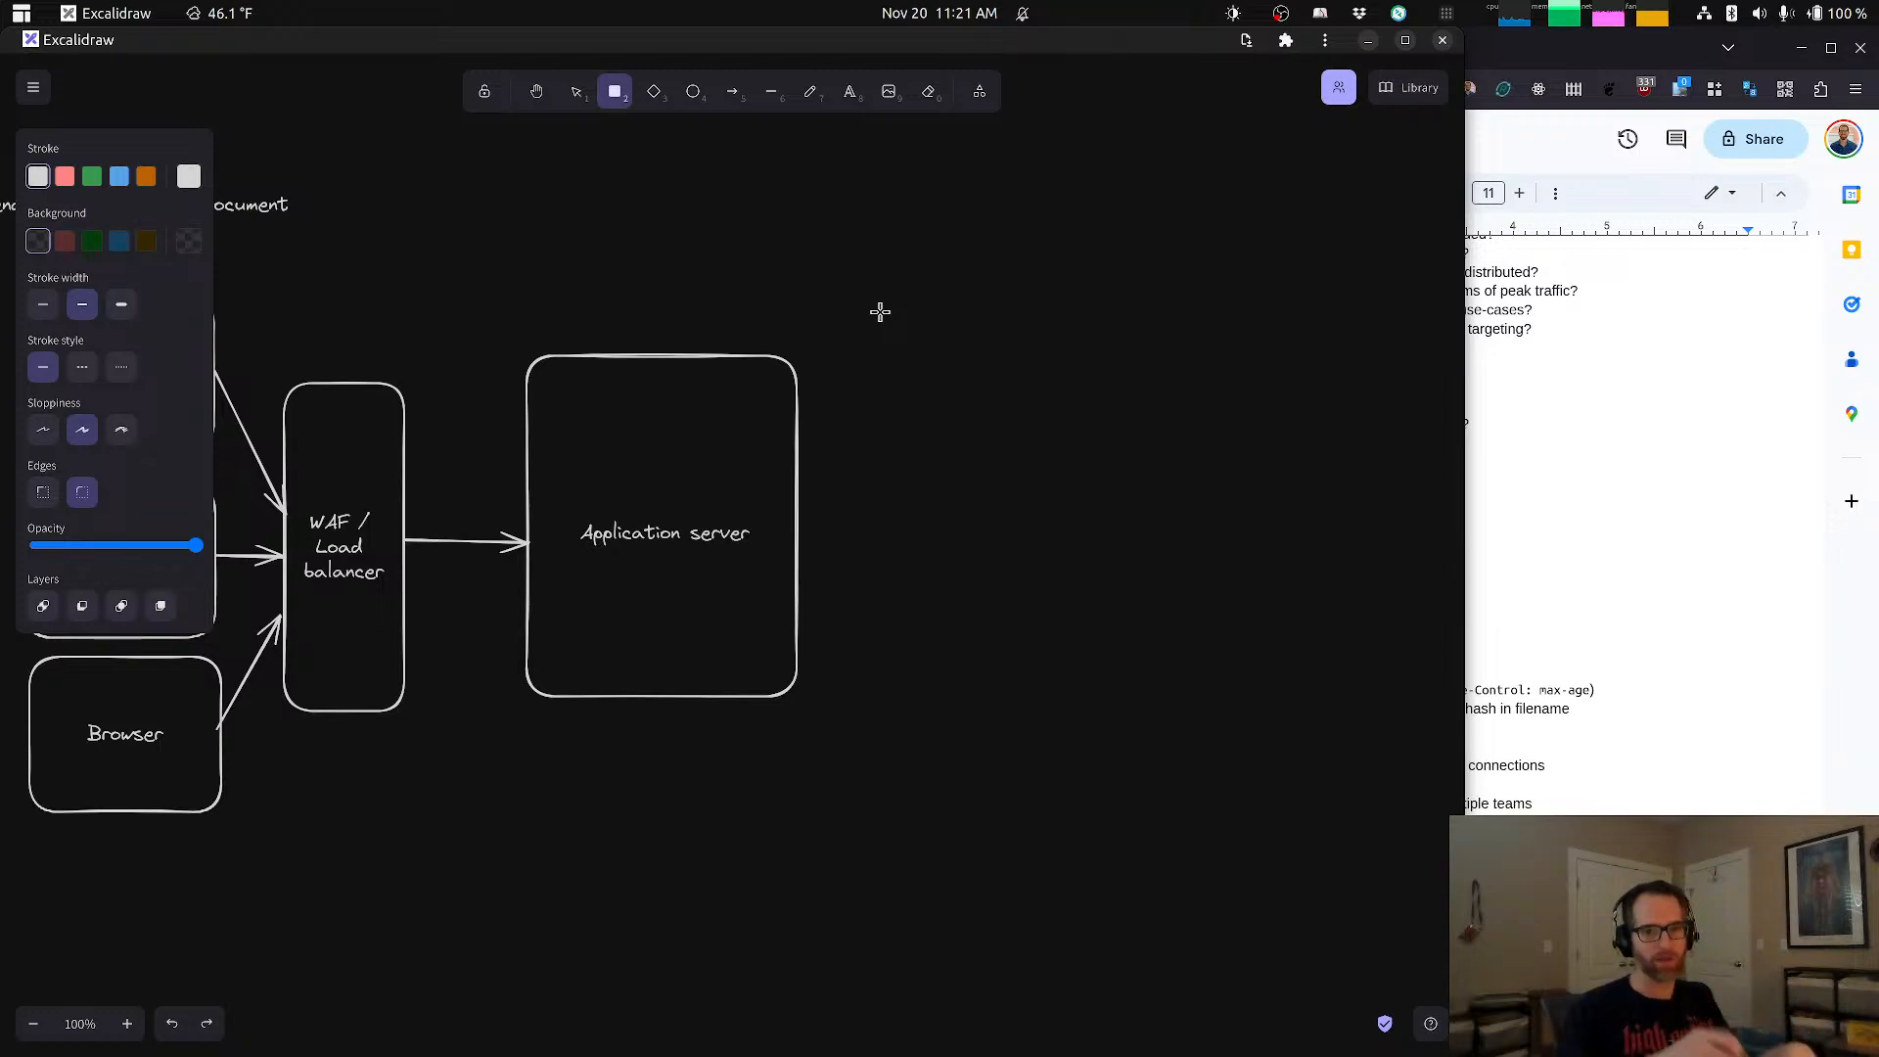
mouse_move(839, 289)
left_mouse_down()
mouse_move(986, 793)
mouse_move(1062, 741)
left_mouse_up()
mouse_move(1163, 608)
left_mouse_down()
mouse_move(1158, 499)
mouse_move(1136, 499)
mouse_move(1185, 593)
left_mouse_up()
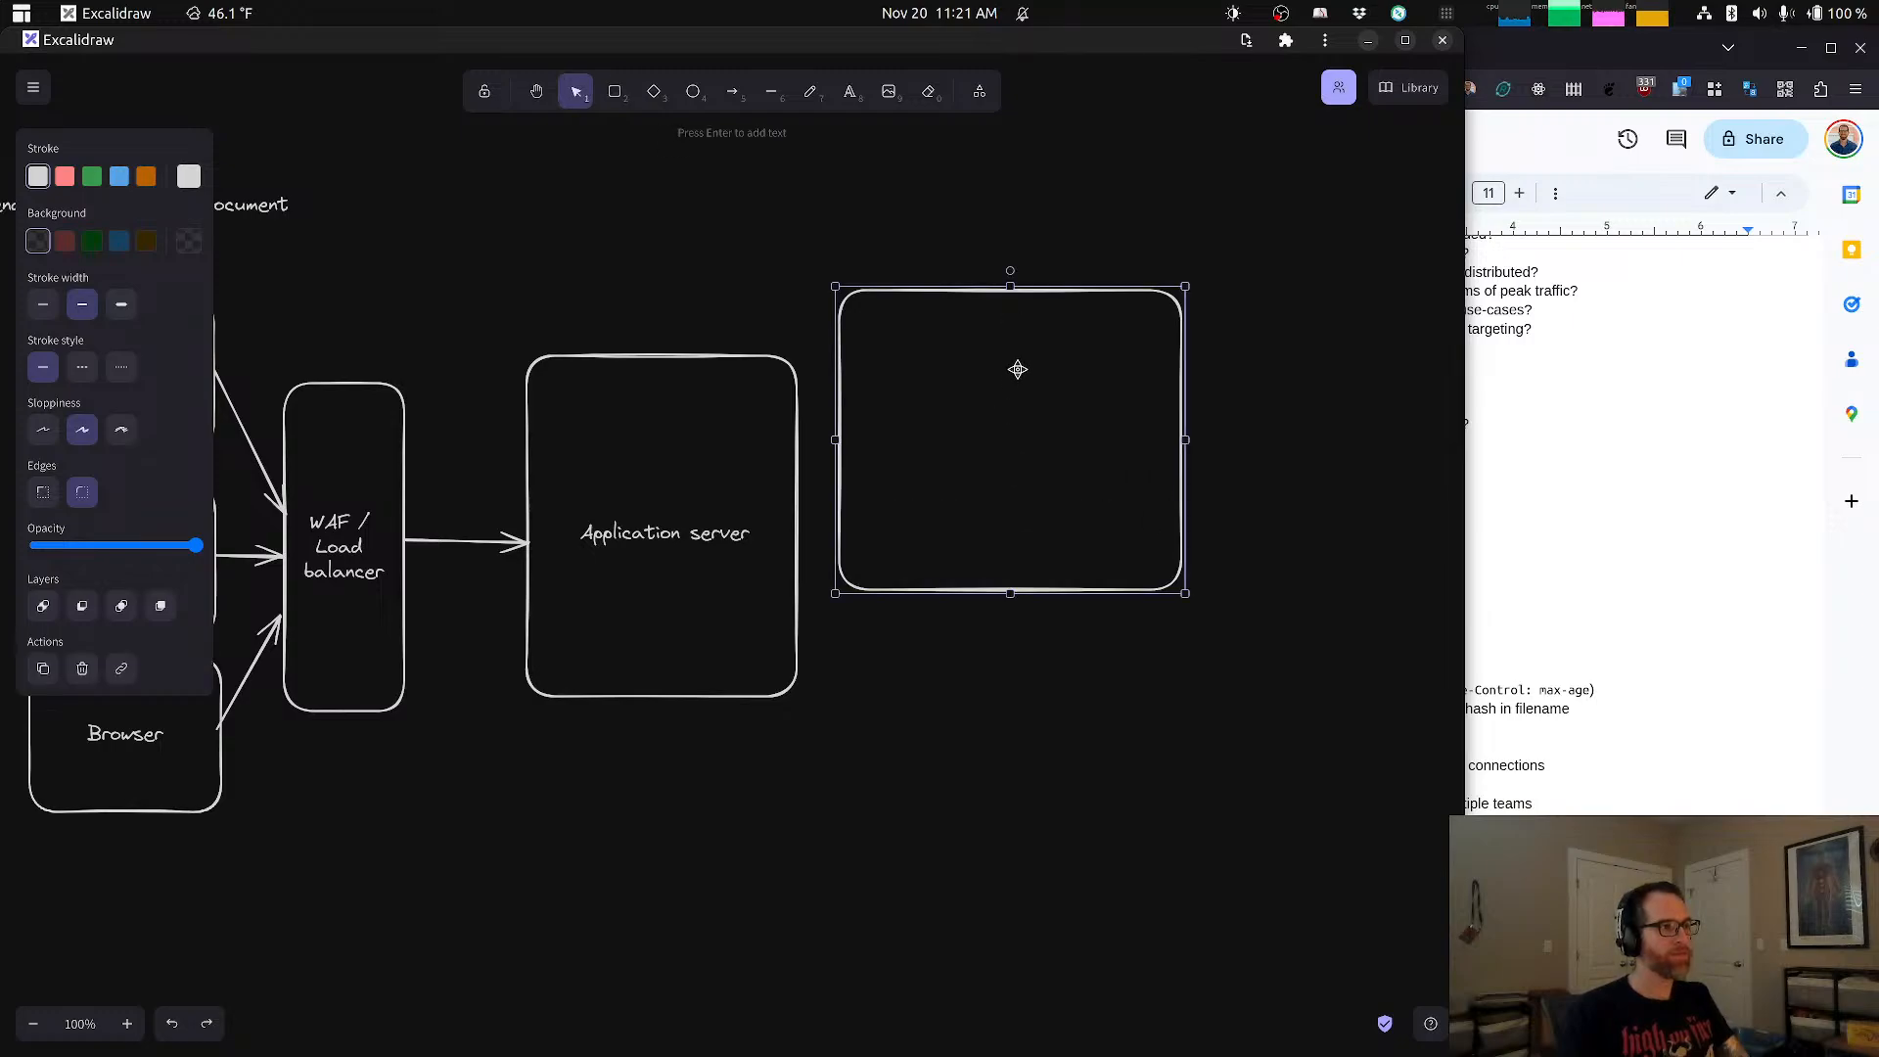
left_click_drag(1015, 369, 999, 533)
double_click(998, 534)
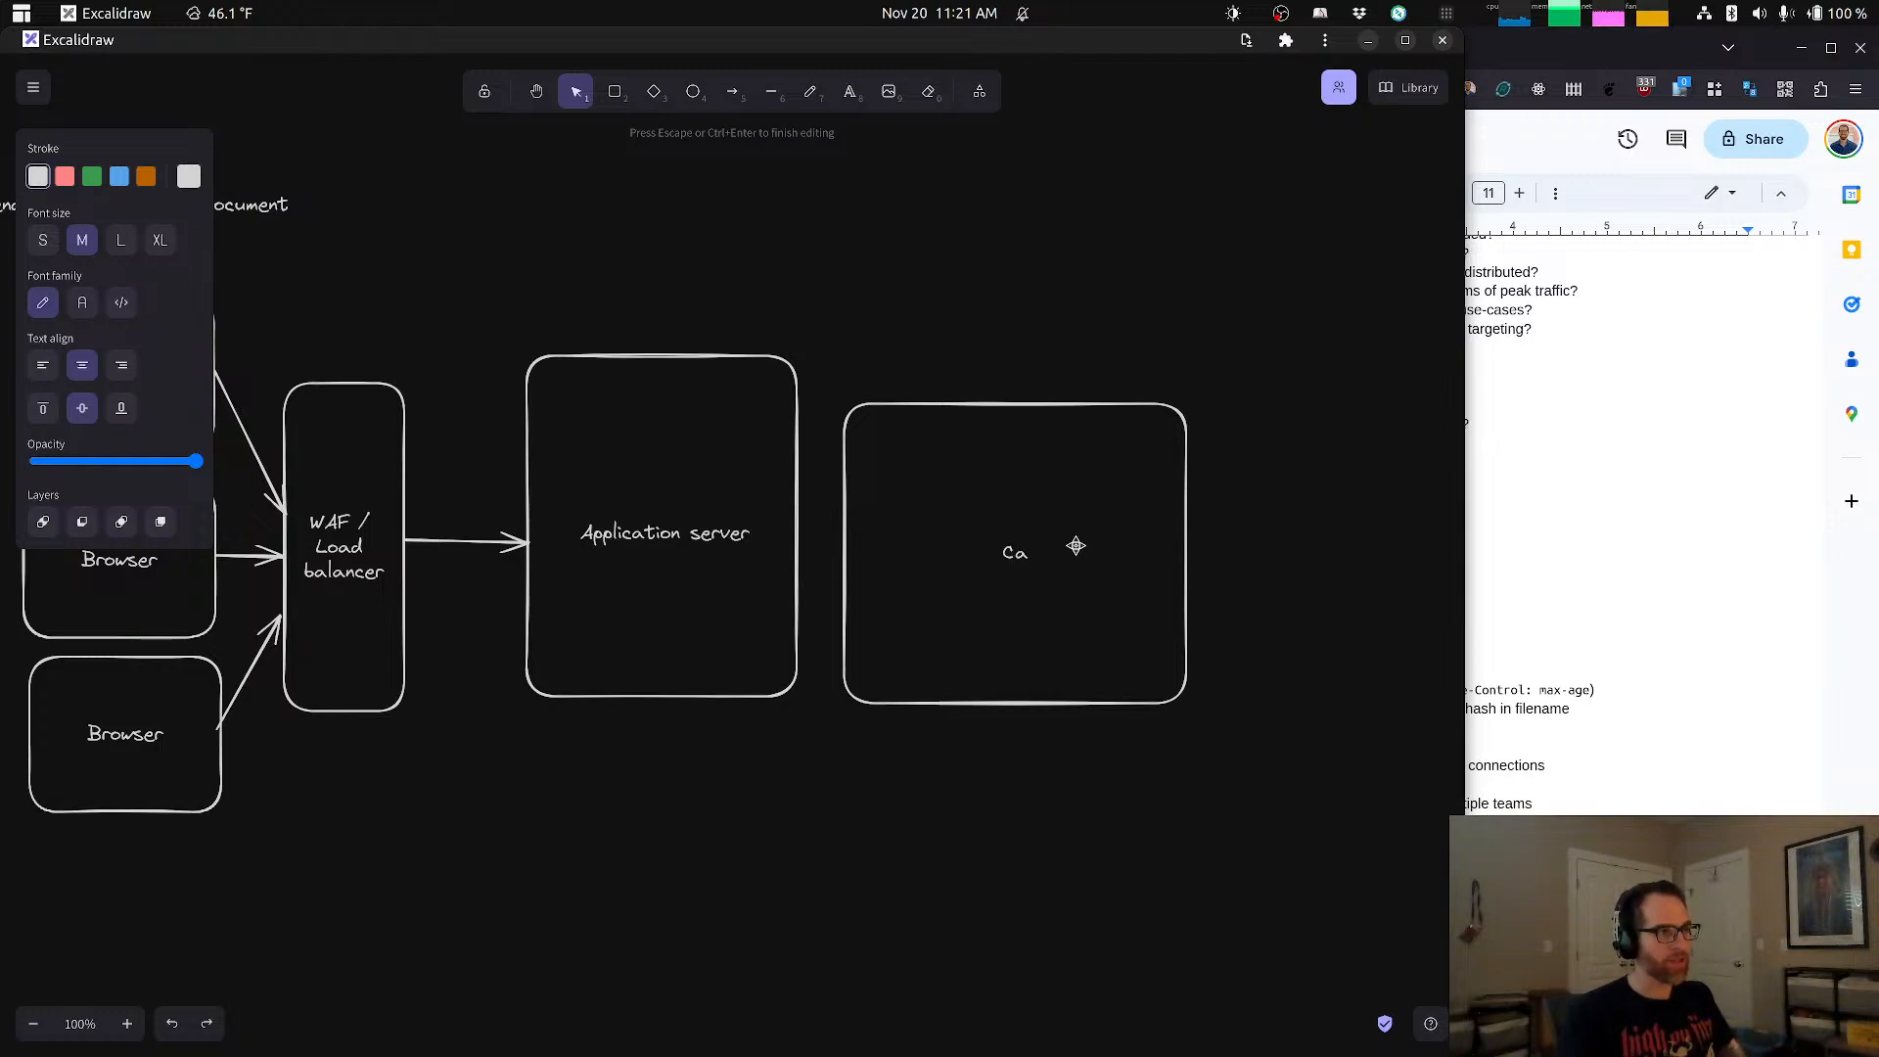
type("ched documen")
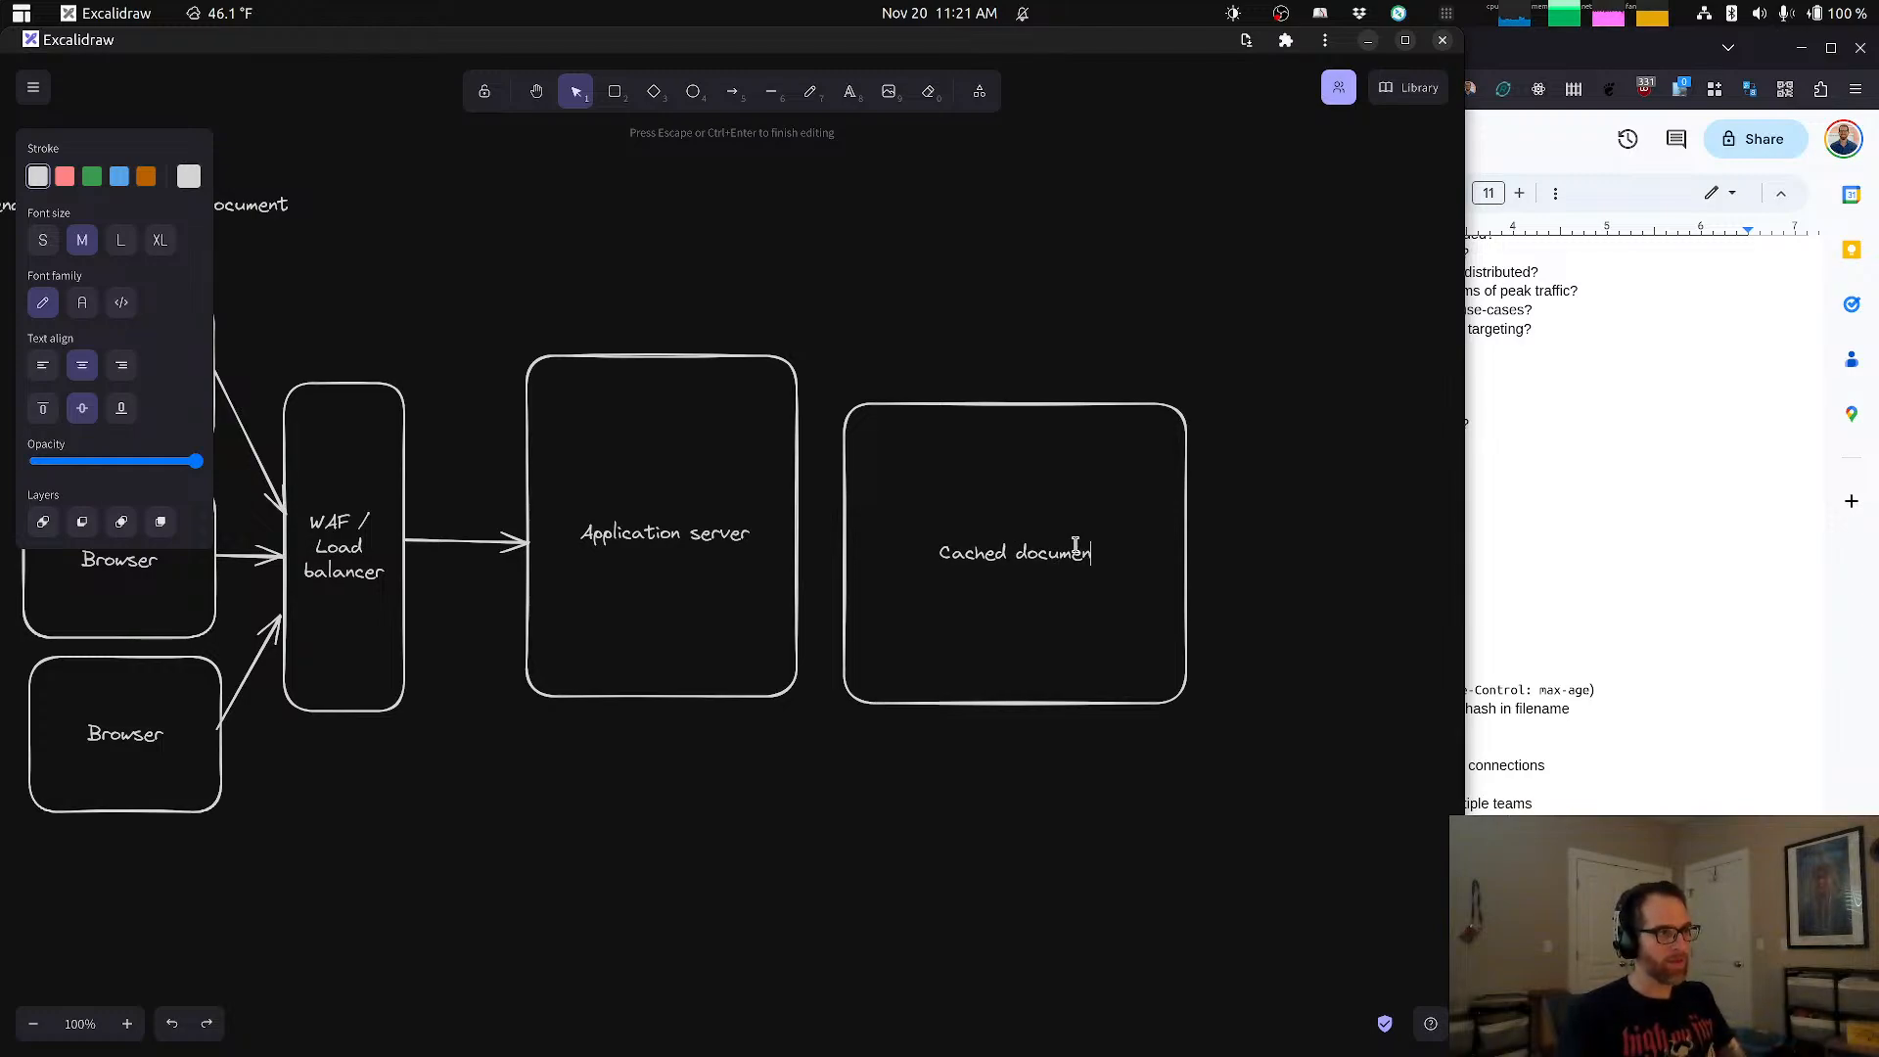
type("t storage")
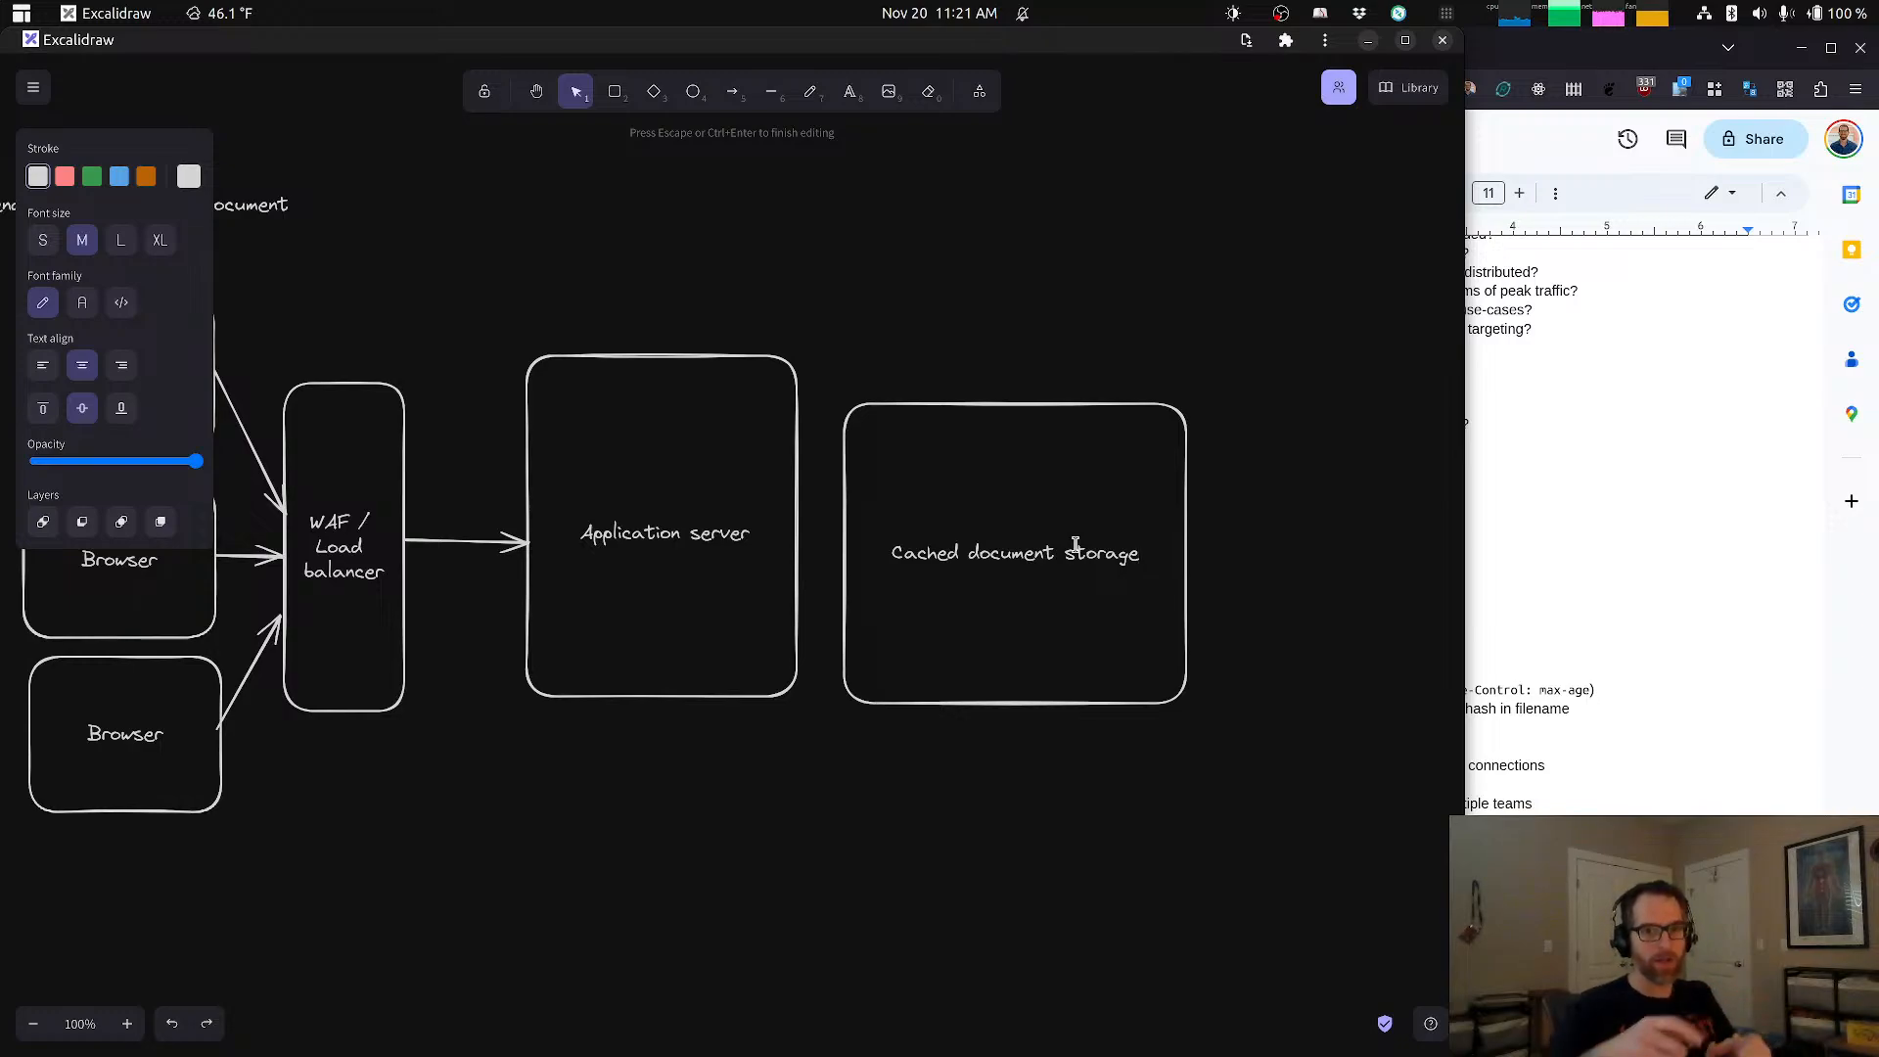
Step: Finish the Cached document storage label and move its box up roughly level with the Application server box
left_click(1241, 531)
scroll(1077, 627, "down", 2)
scroll(1077, 627, "right", 2)
left_click(994, 587)
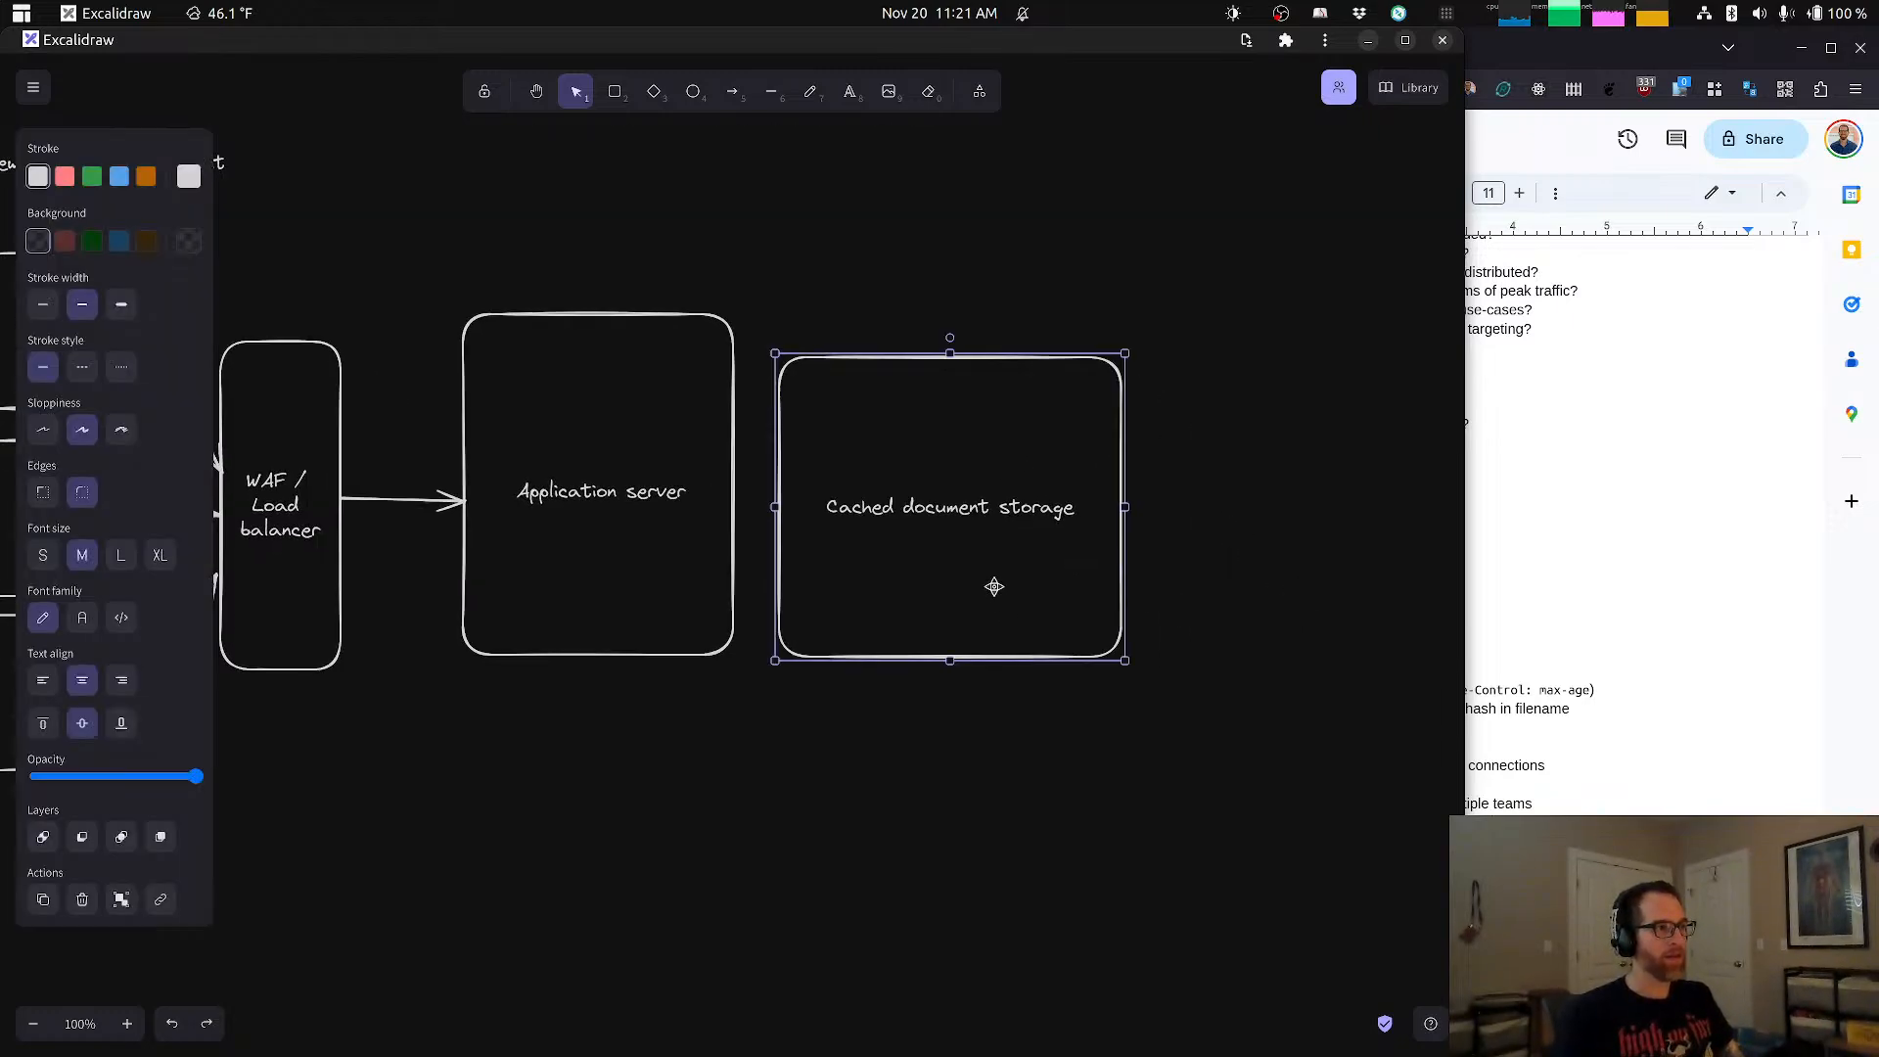
left_click_drag(994, 586, 1003, 589)
left_click_drag(1237, 587, 1119, 591)
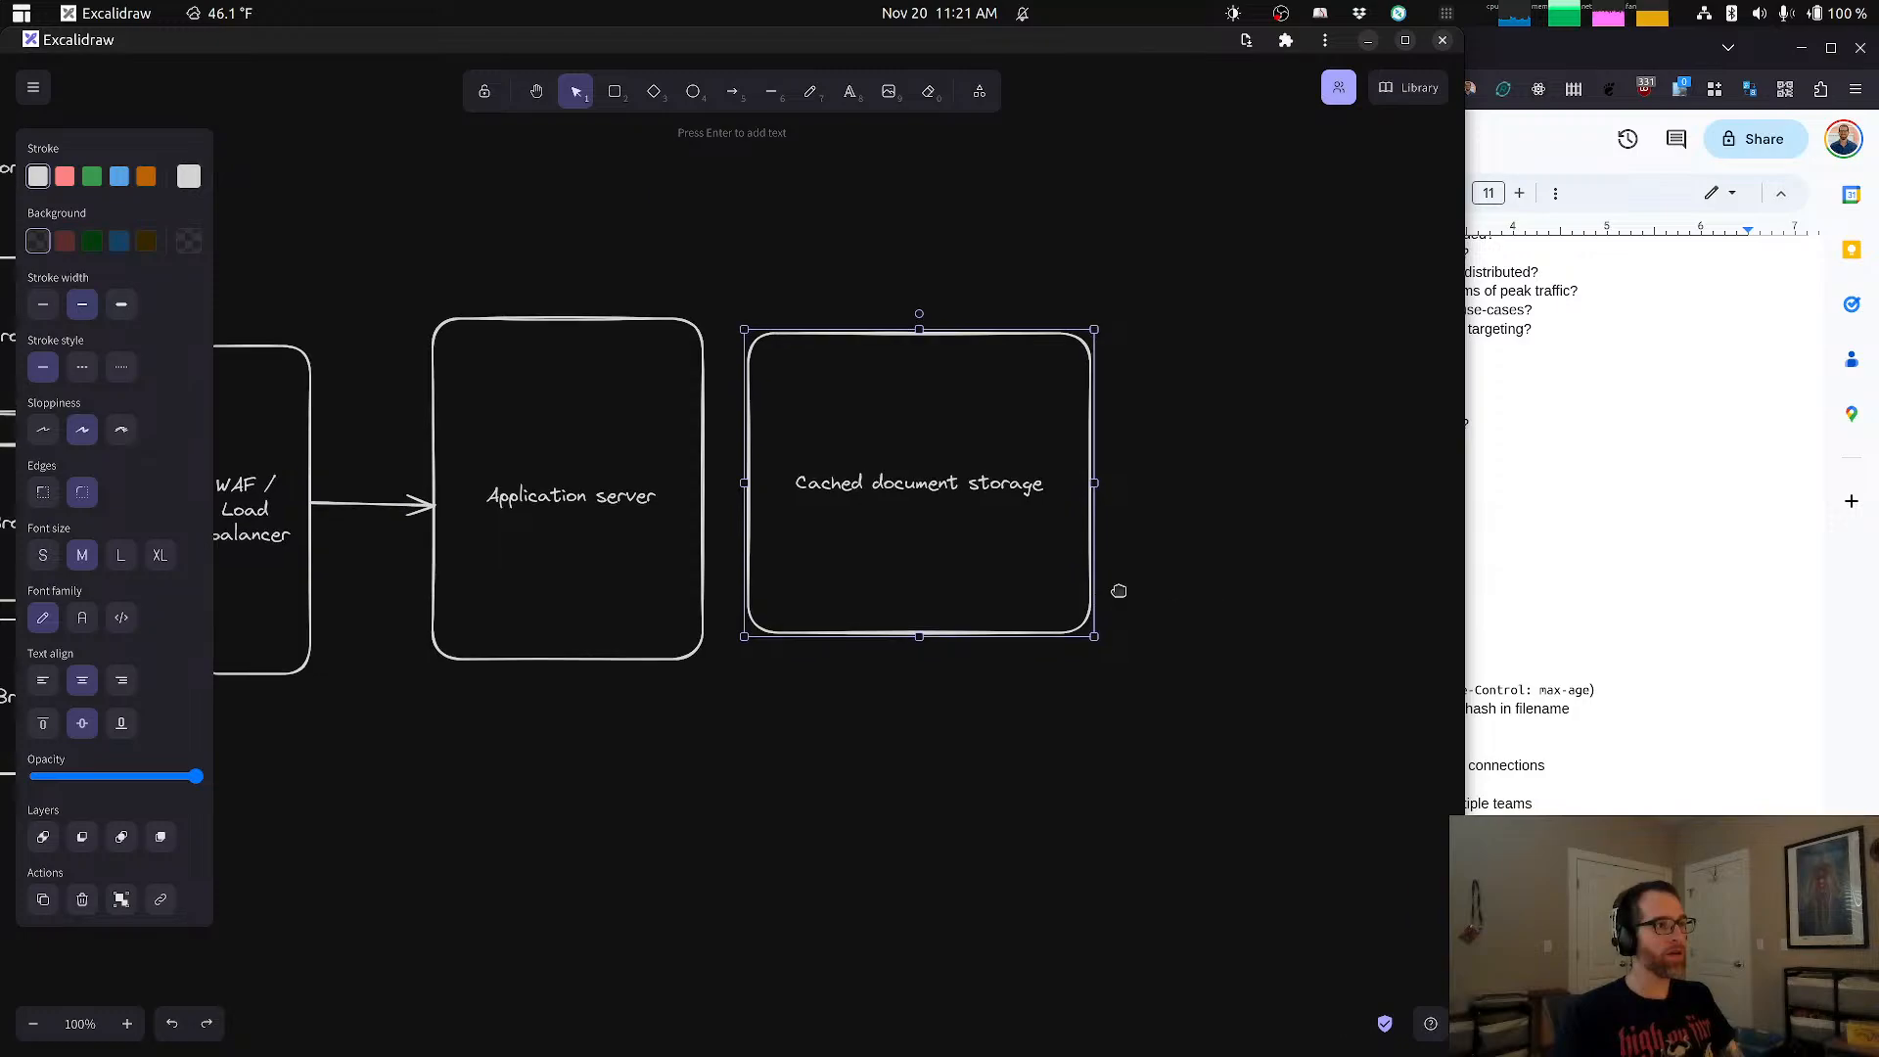
Step: Draw a rounded rectangle to the right of the Cached document storage box and label it "Persisted storage (PostGres)"
scroll(1116, 590, "right", 2)
key("r")
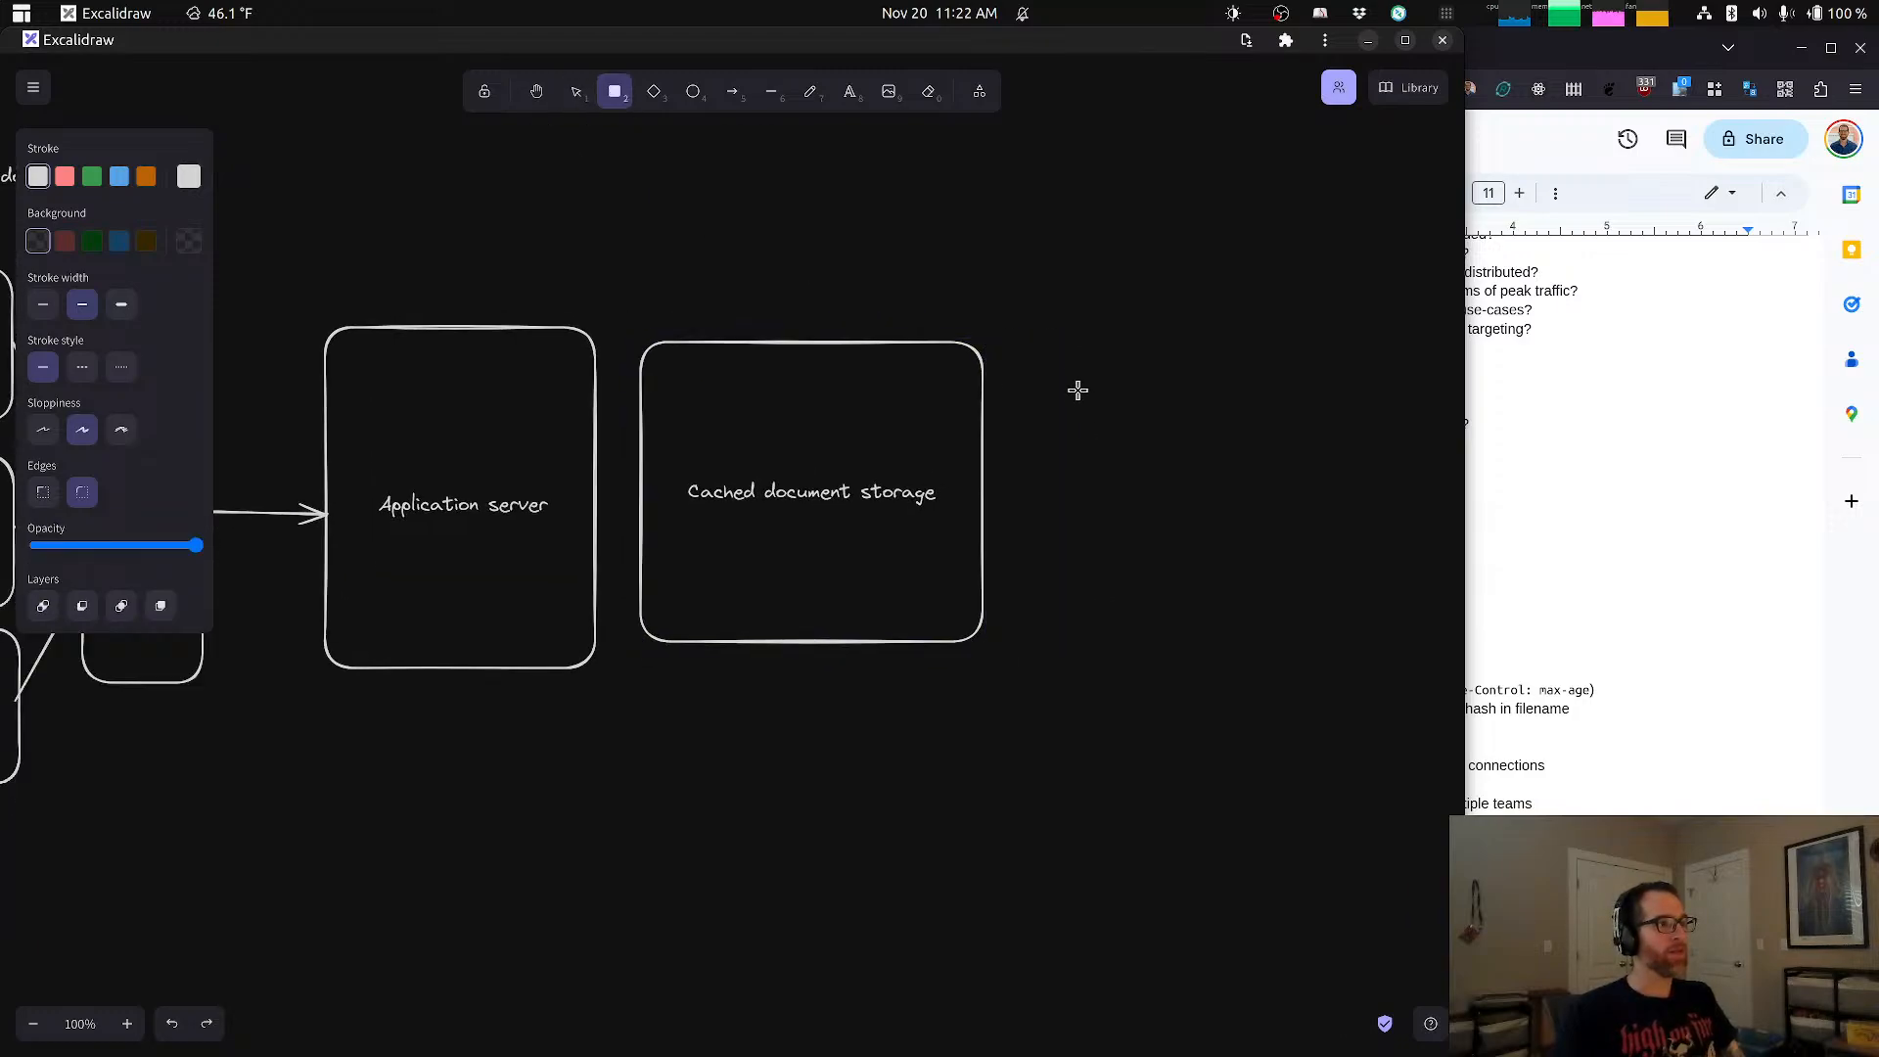
left_click_drag(1013, 359, 1346, 651)
left_click(1173, 532)
double_click(1173, 532)
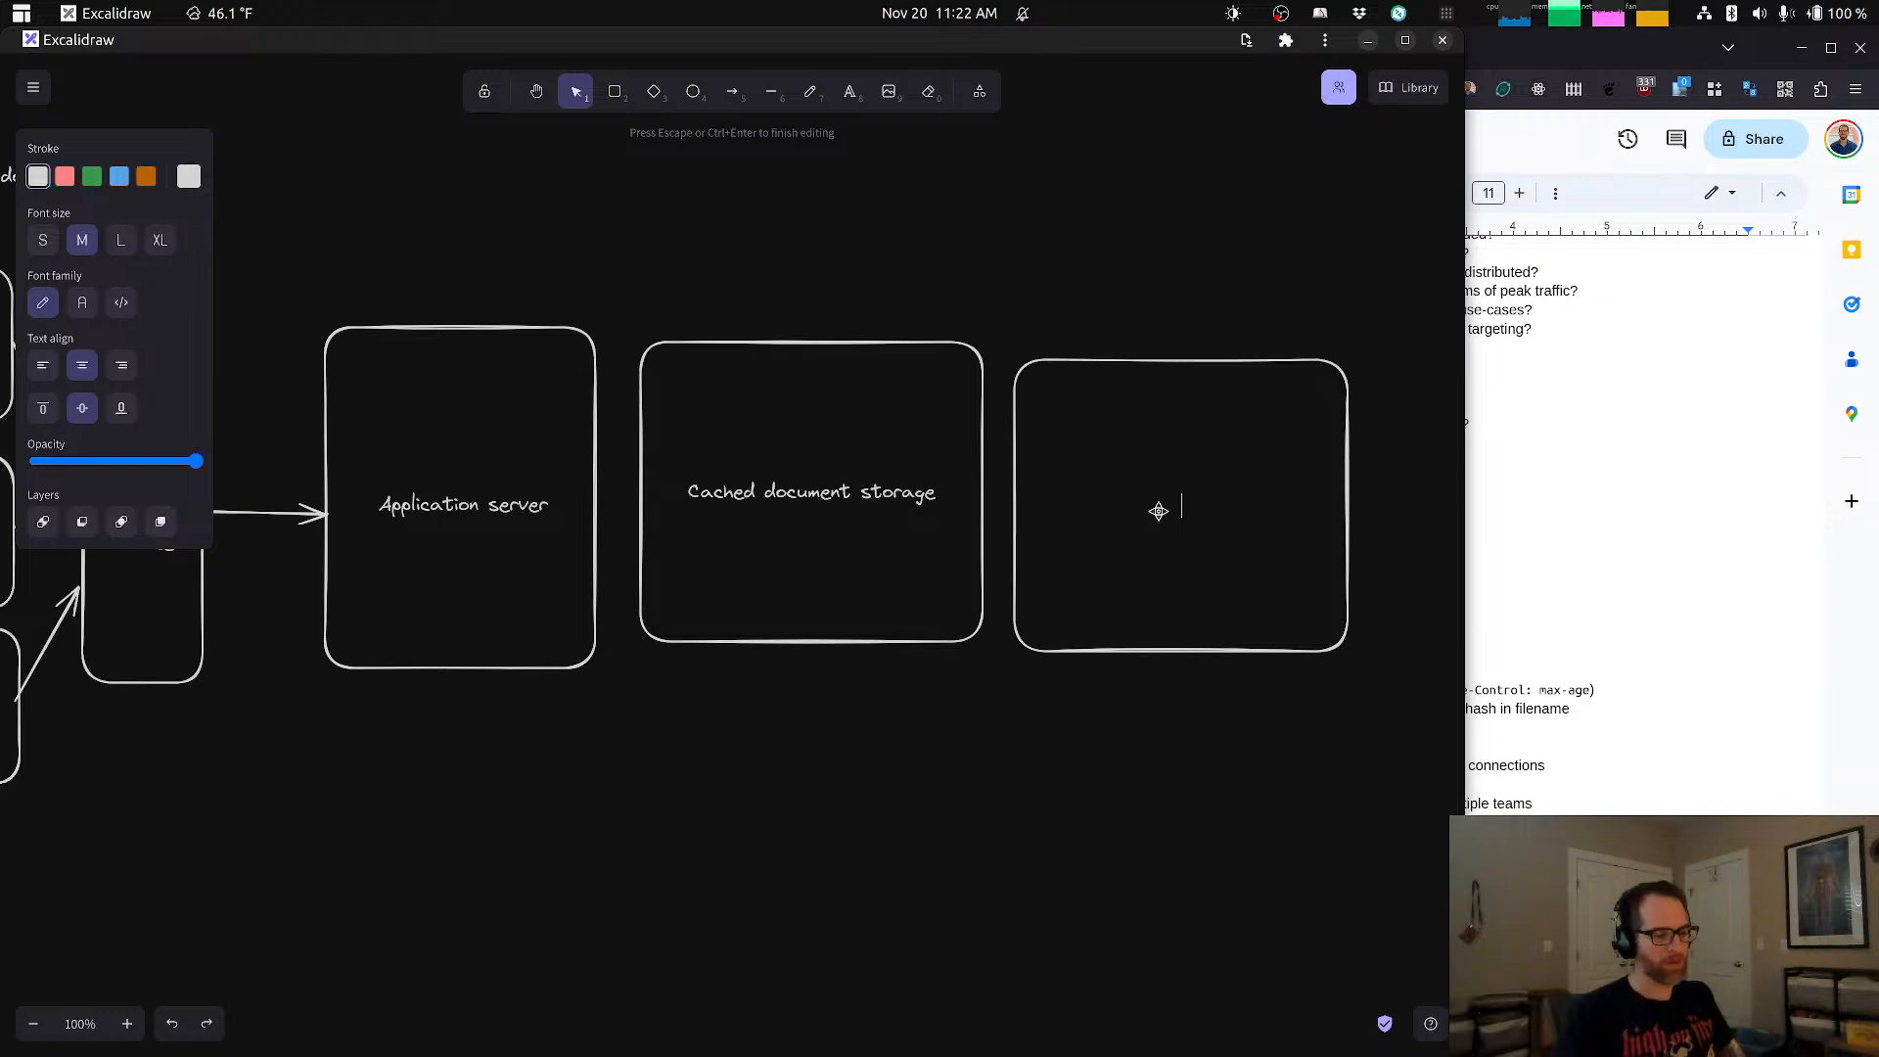
type("Persisted")
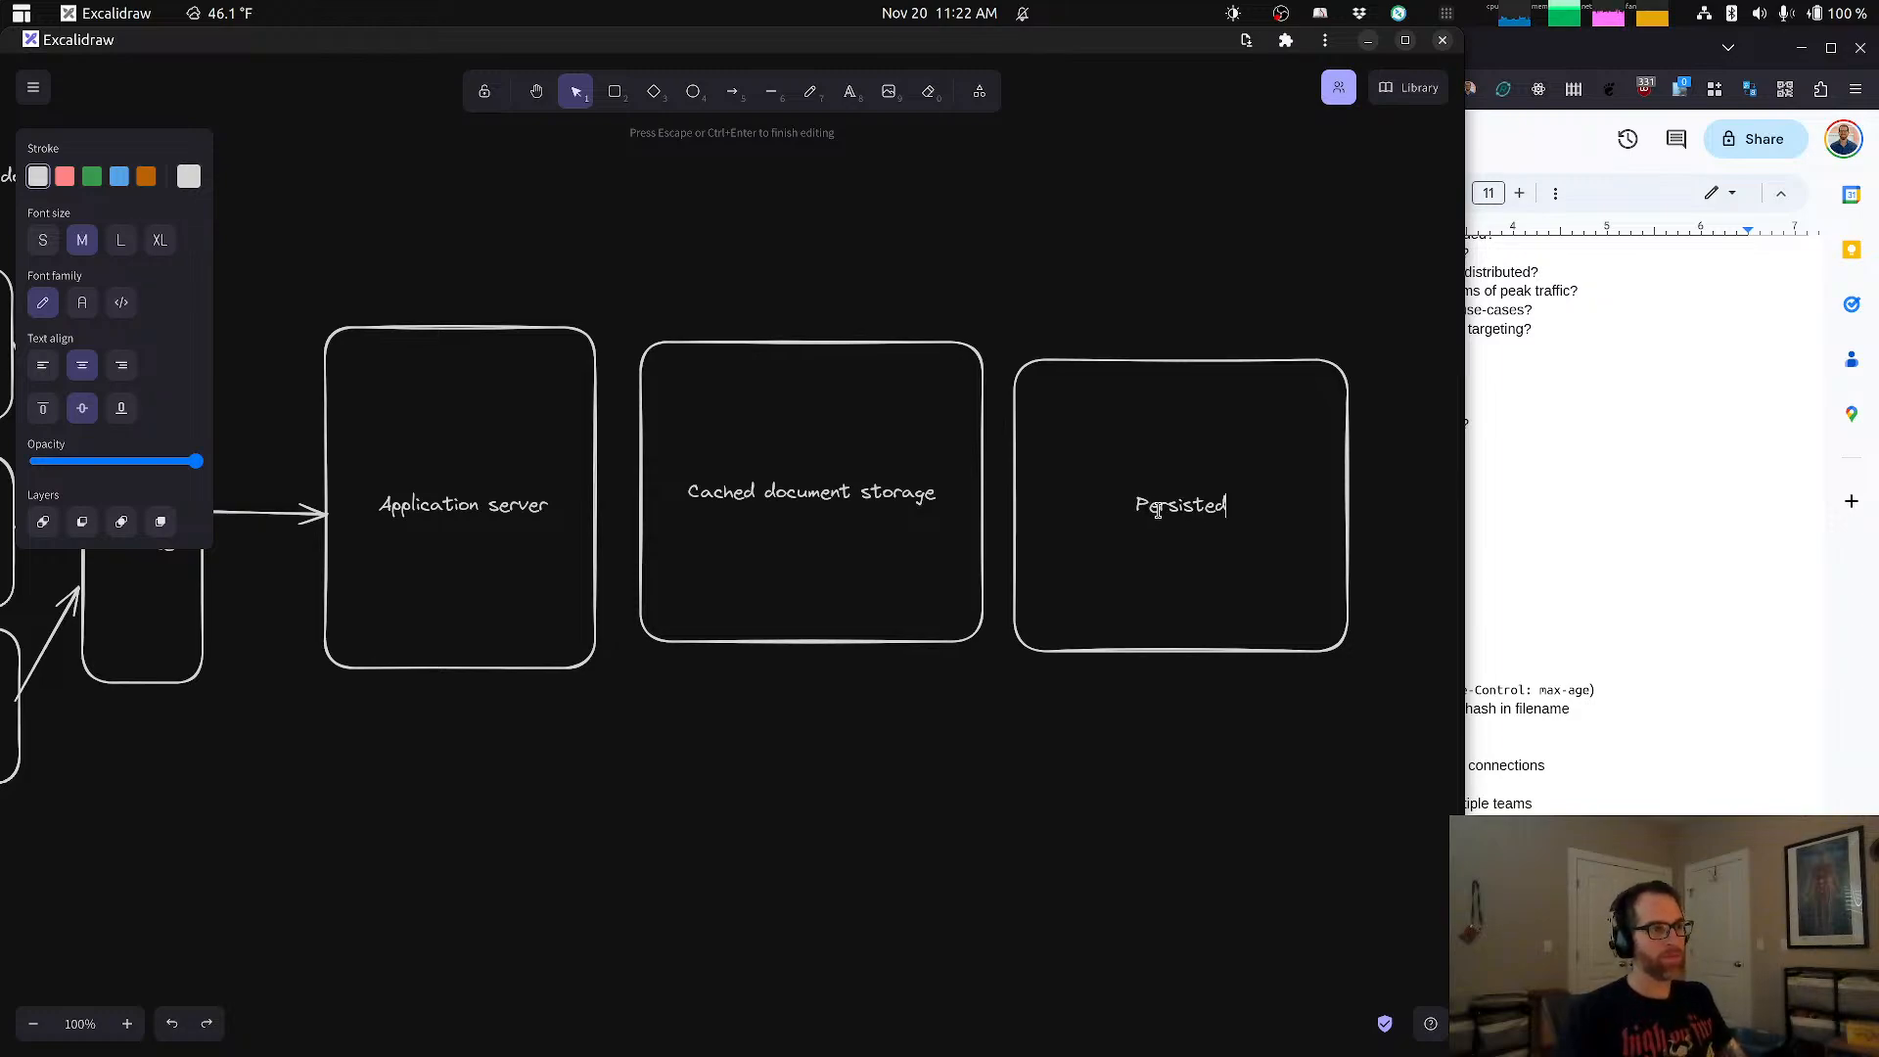
type(" storage")
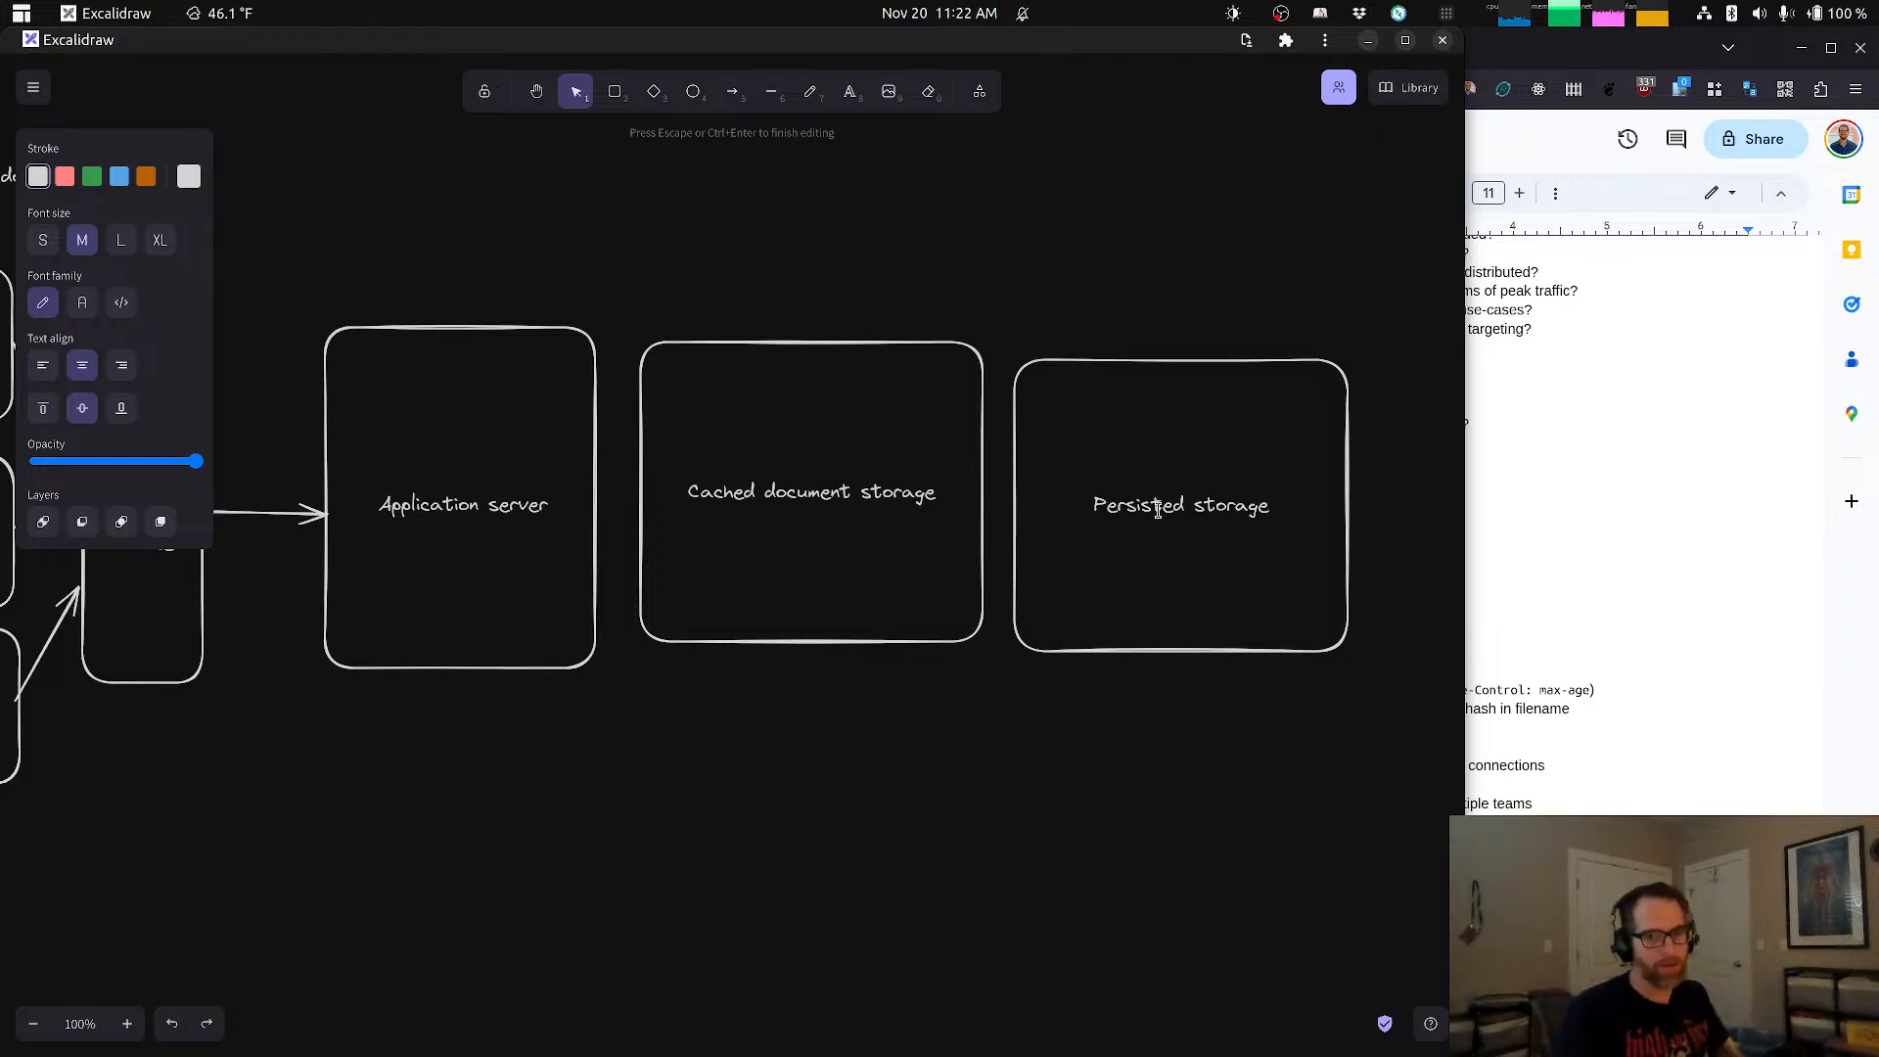
type("(")
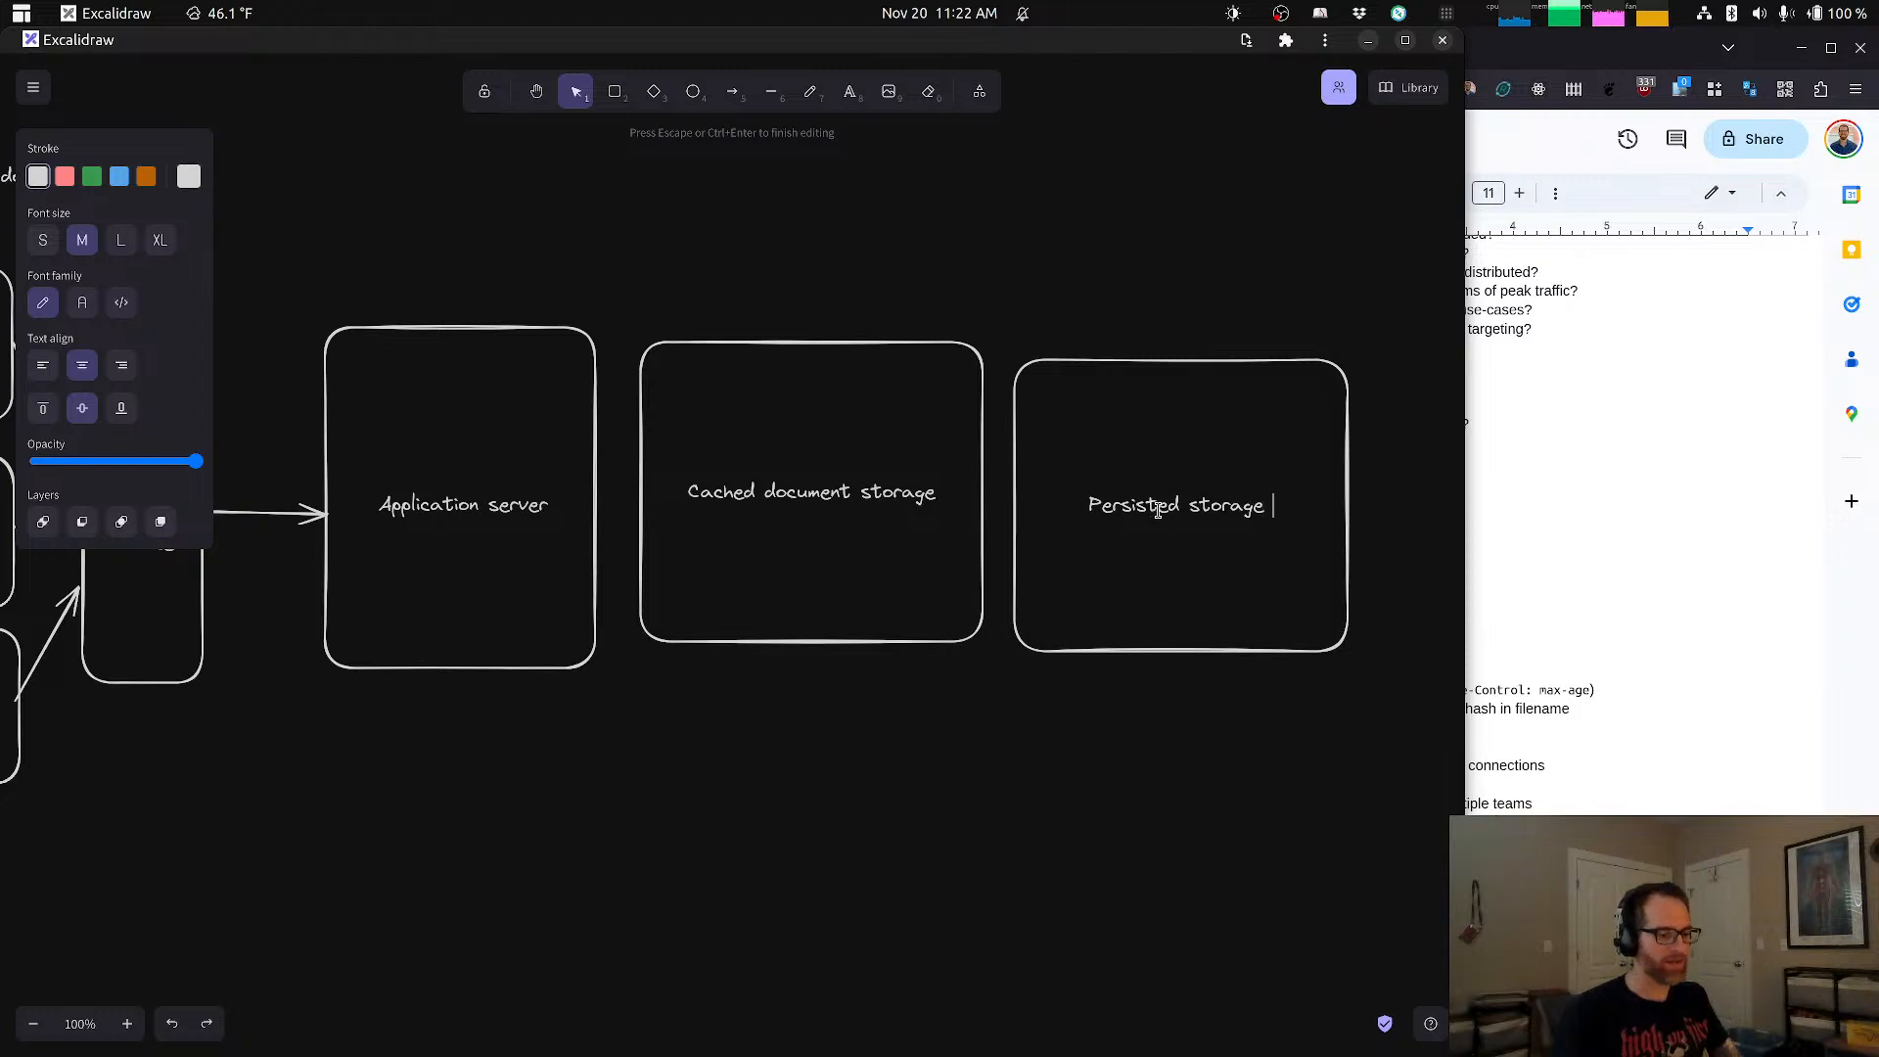
type("Post")
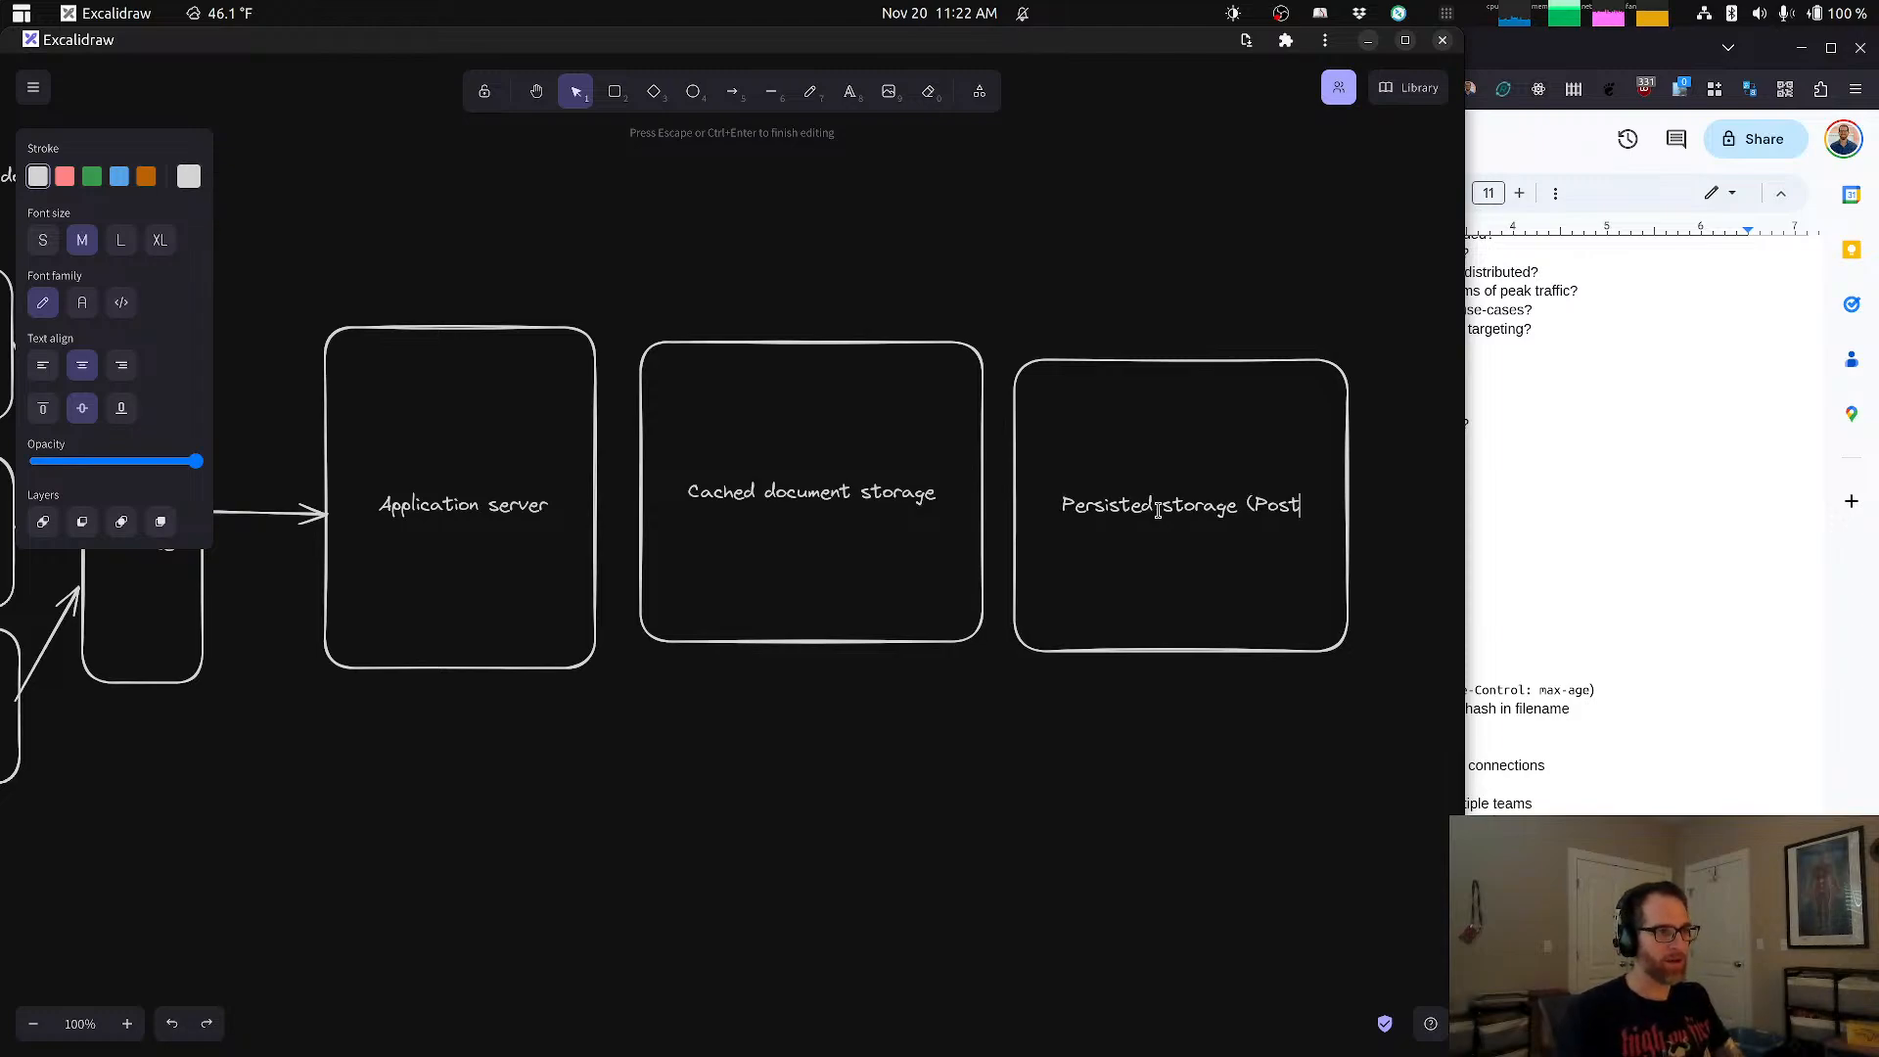
type("Gres")
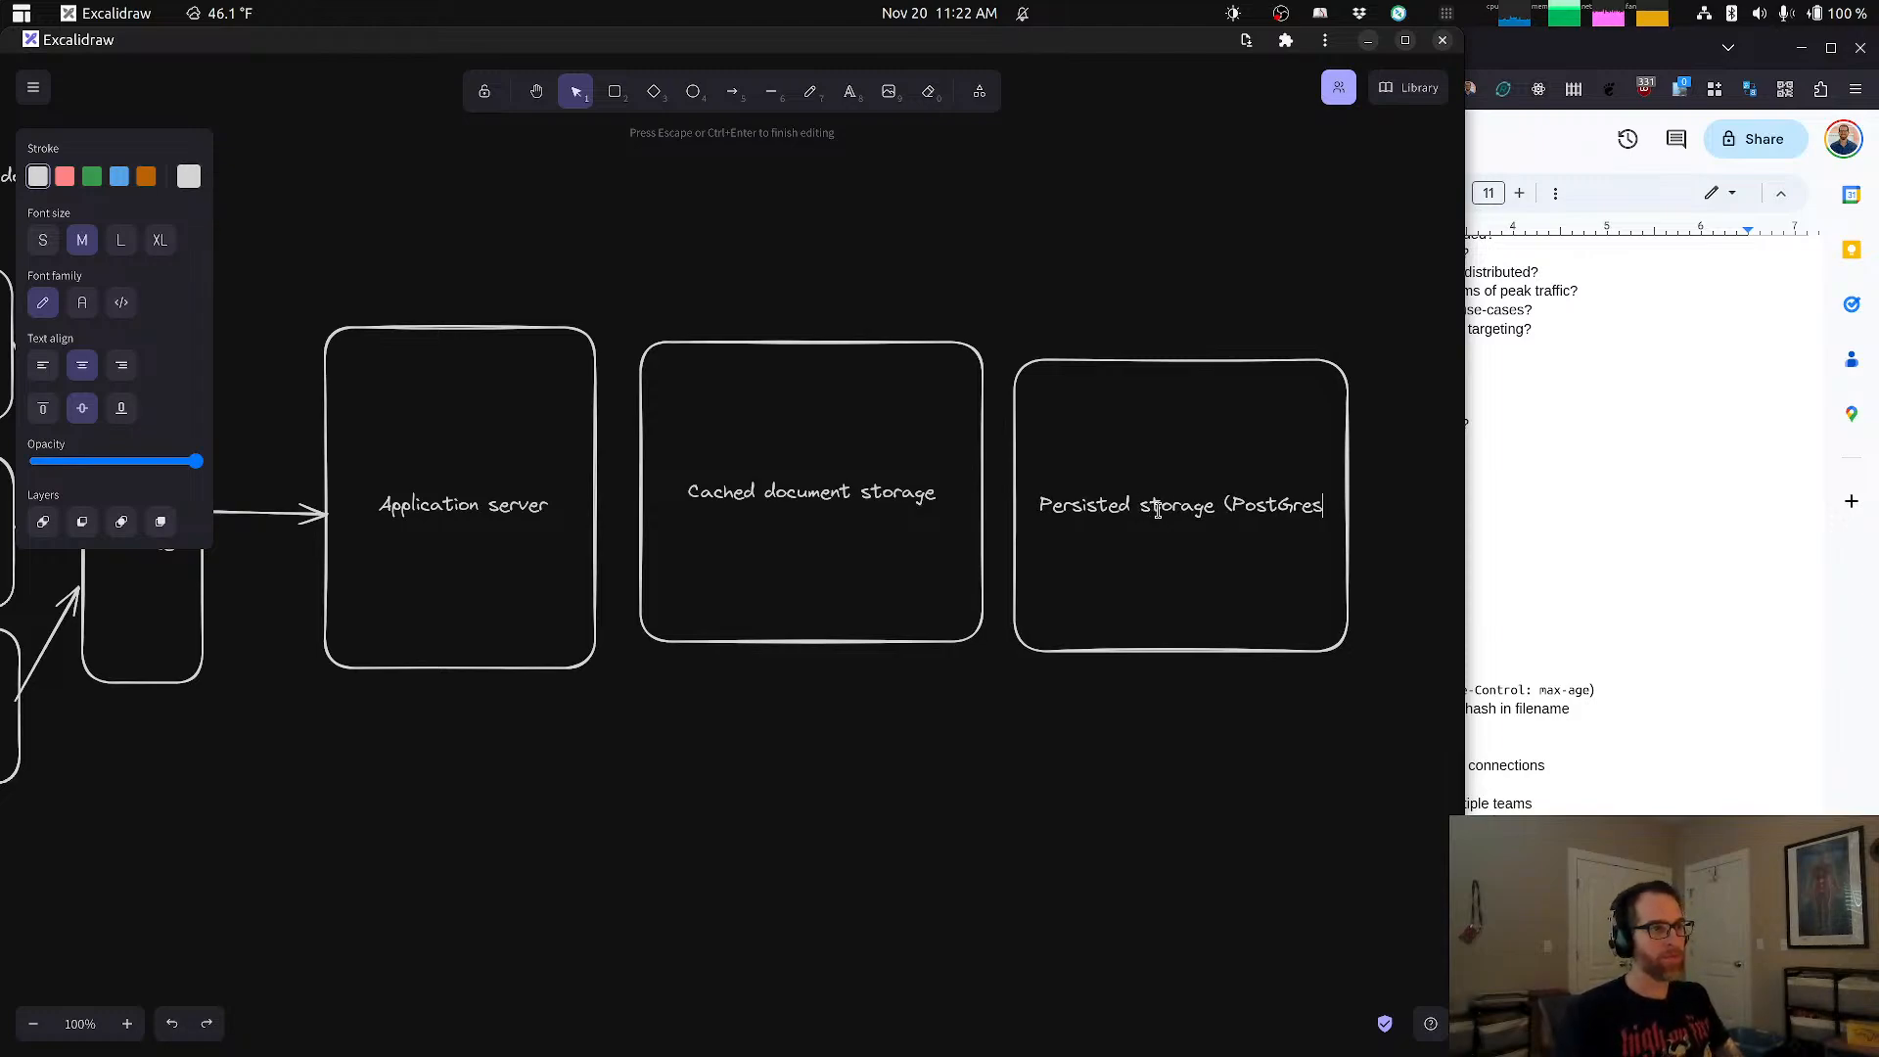
type(")")
Step: Move the Persisted storage box slightly up and right so it sits level with the Cached document storage box, and deselect it
left_click(1181, 594)
left_click_drag(1181, 594, 1189, 576)
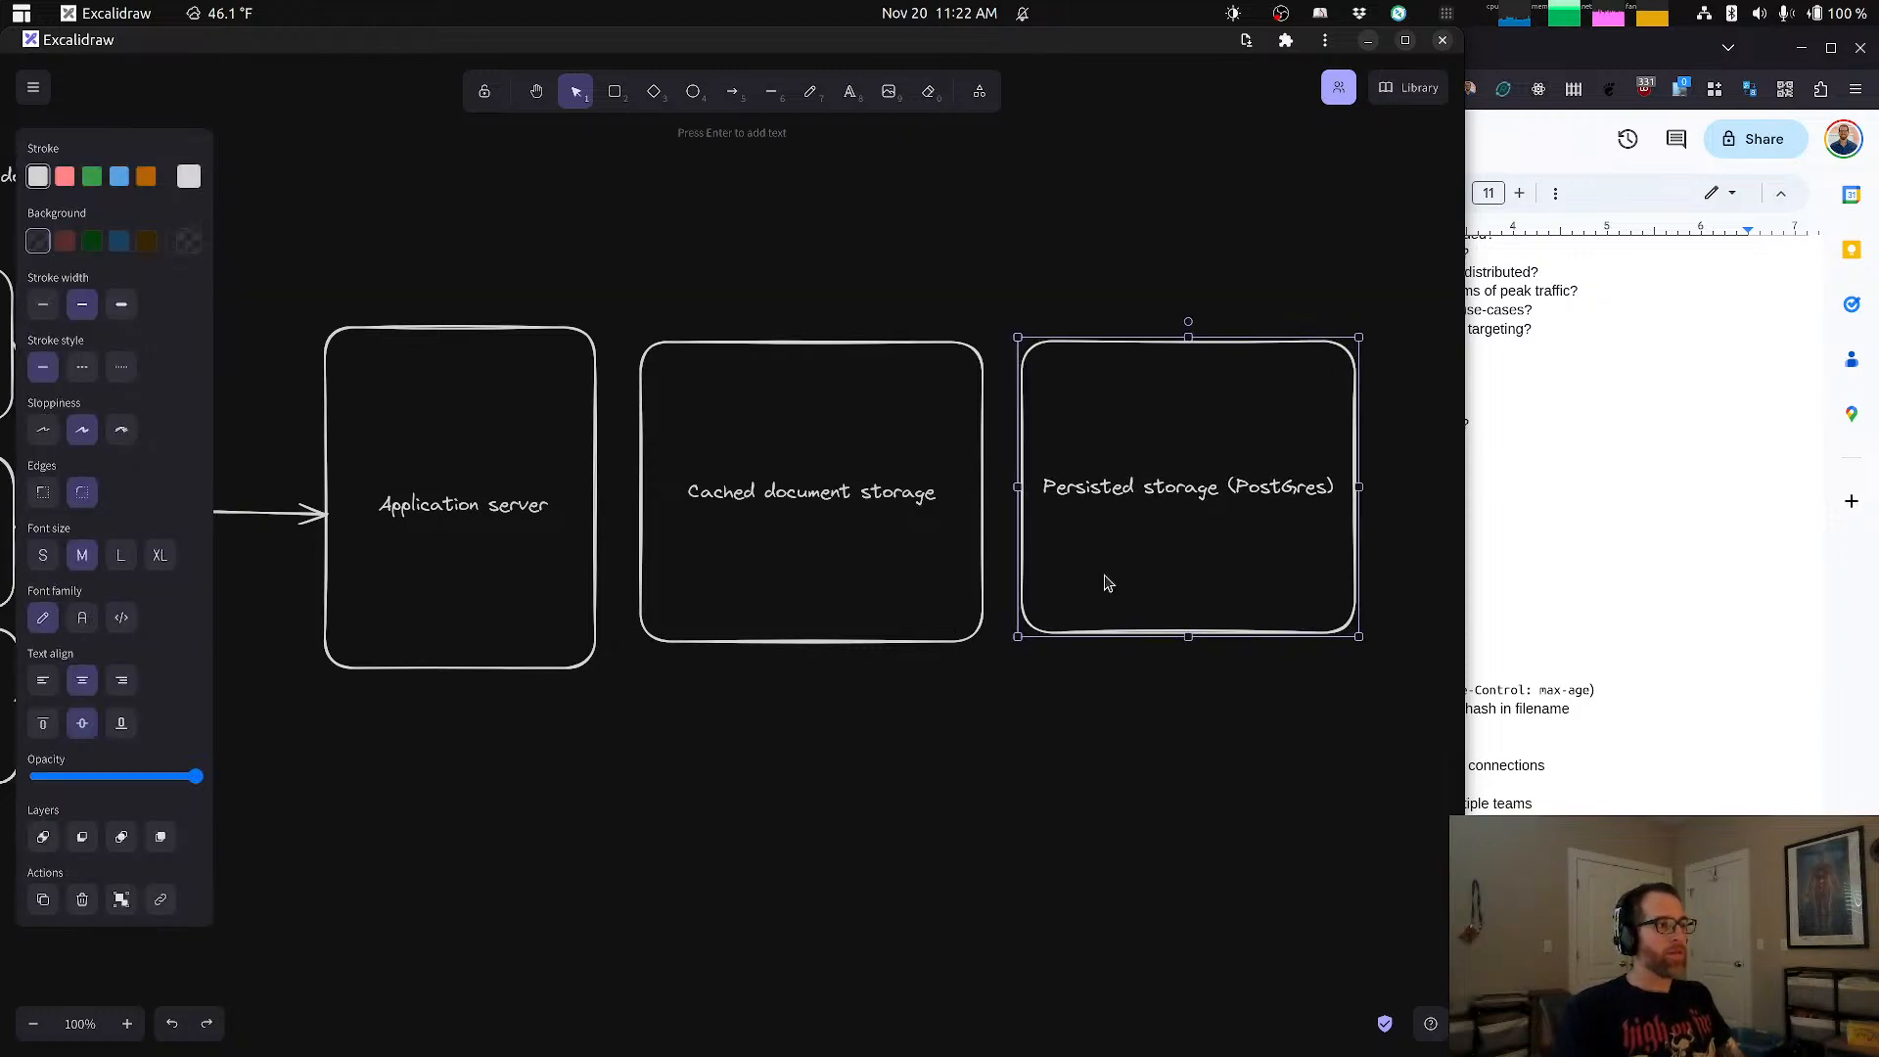
left_click(955, 654)
left_click_drag(667, 302, 1236, 722)
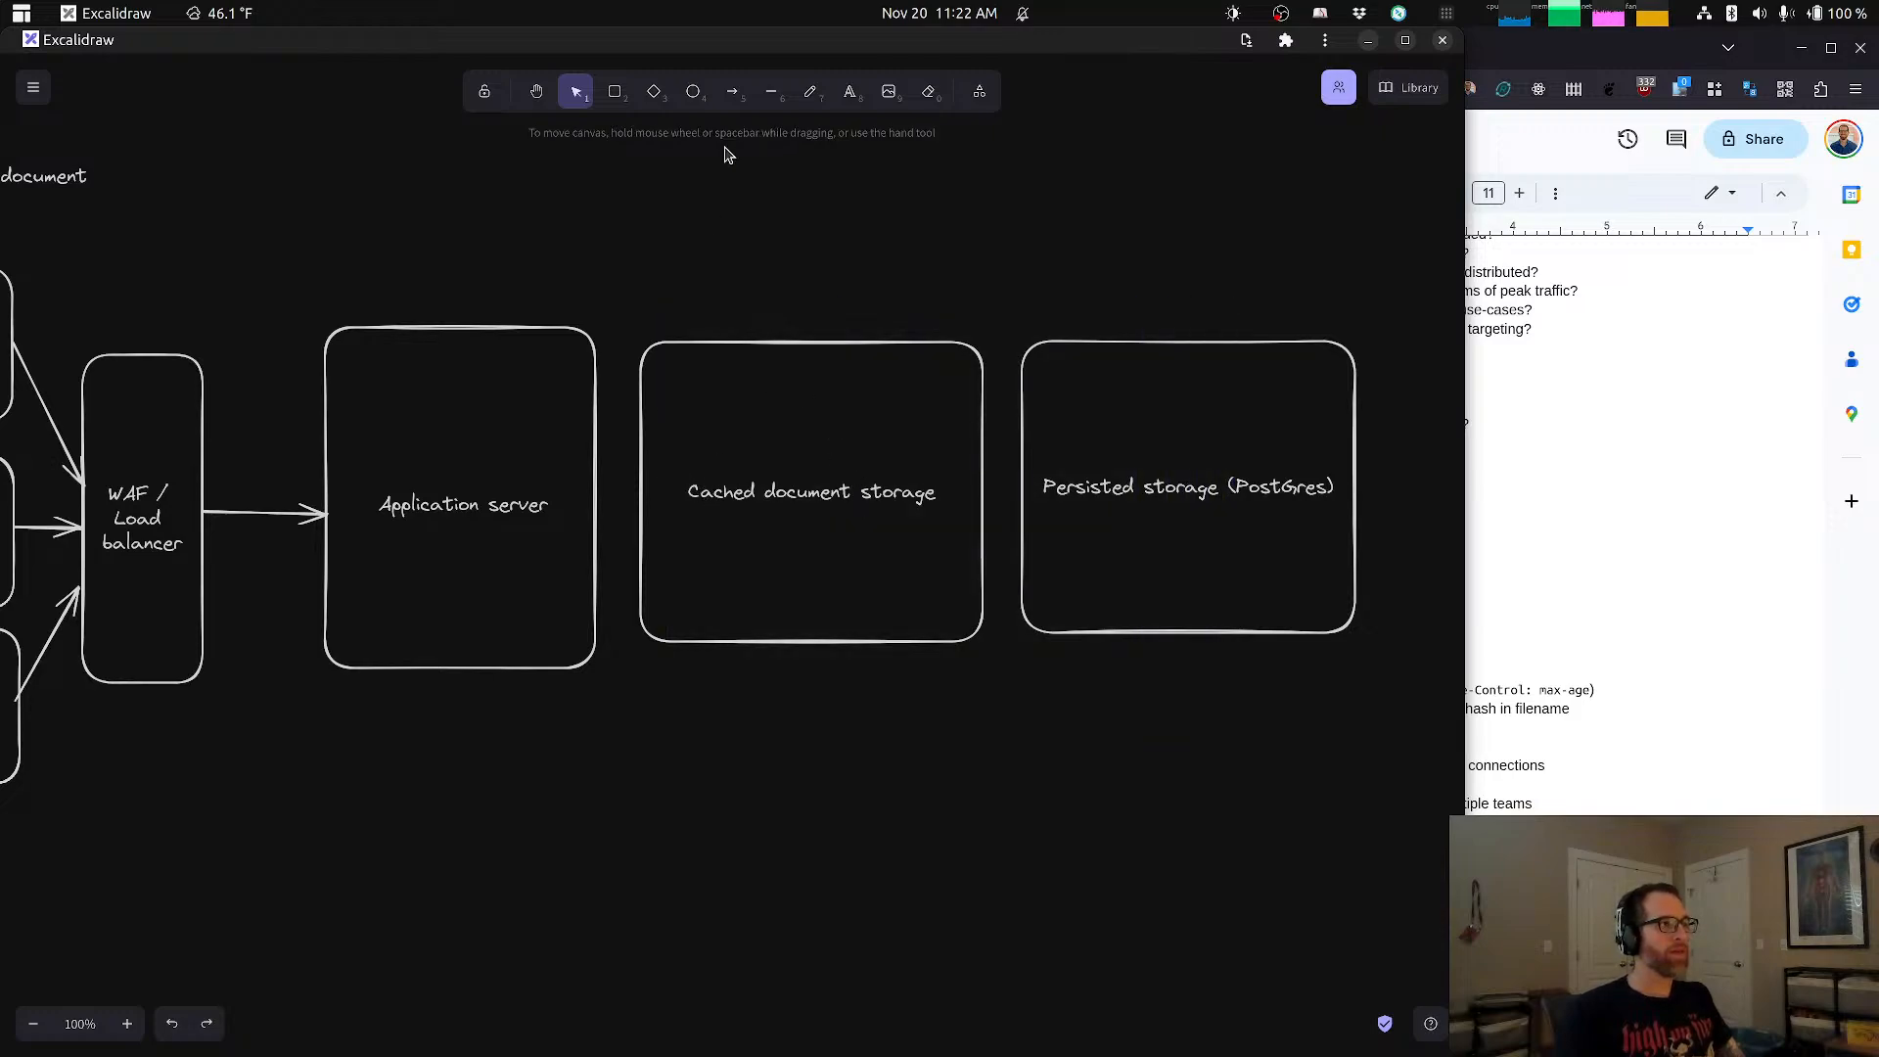
Step: Draw an arrow from the Application server box to the Cached document storage box and start another from the Cached document storage box
left_click(737, 98)
left_click_drag(596, 504, 644, 505)
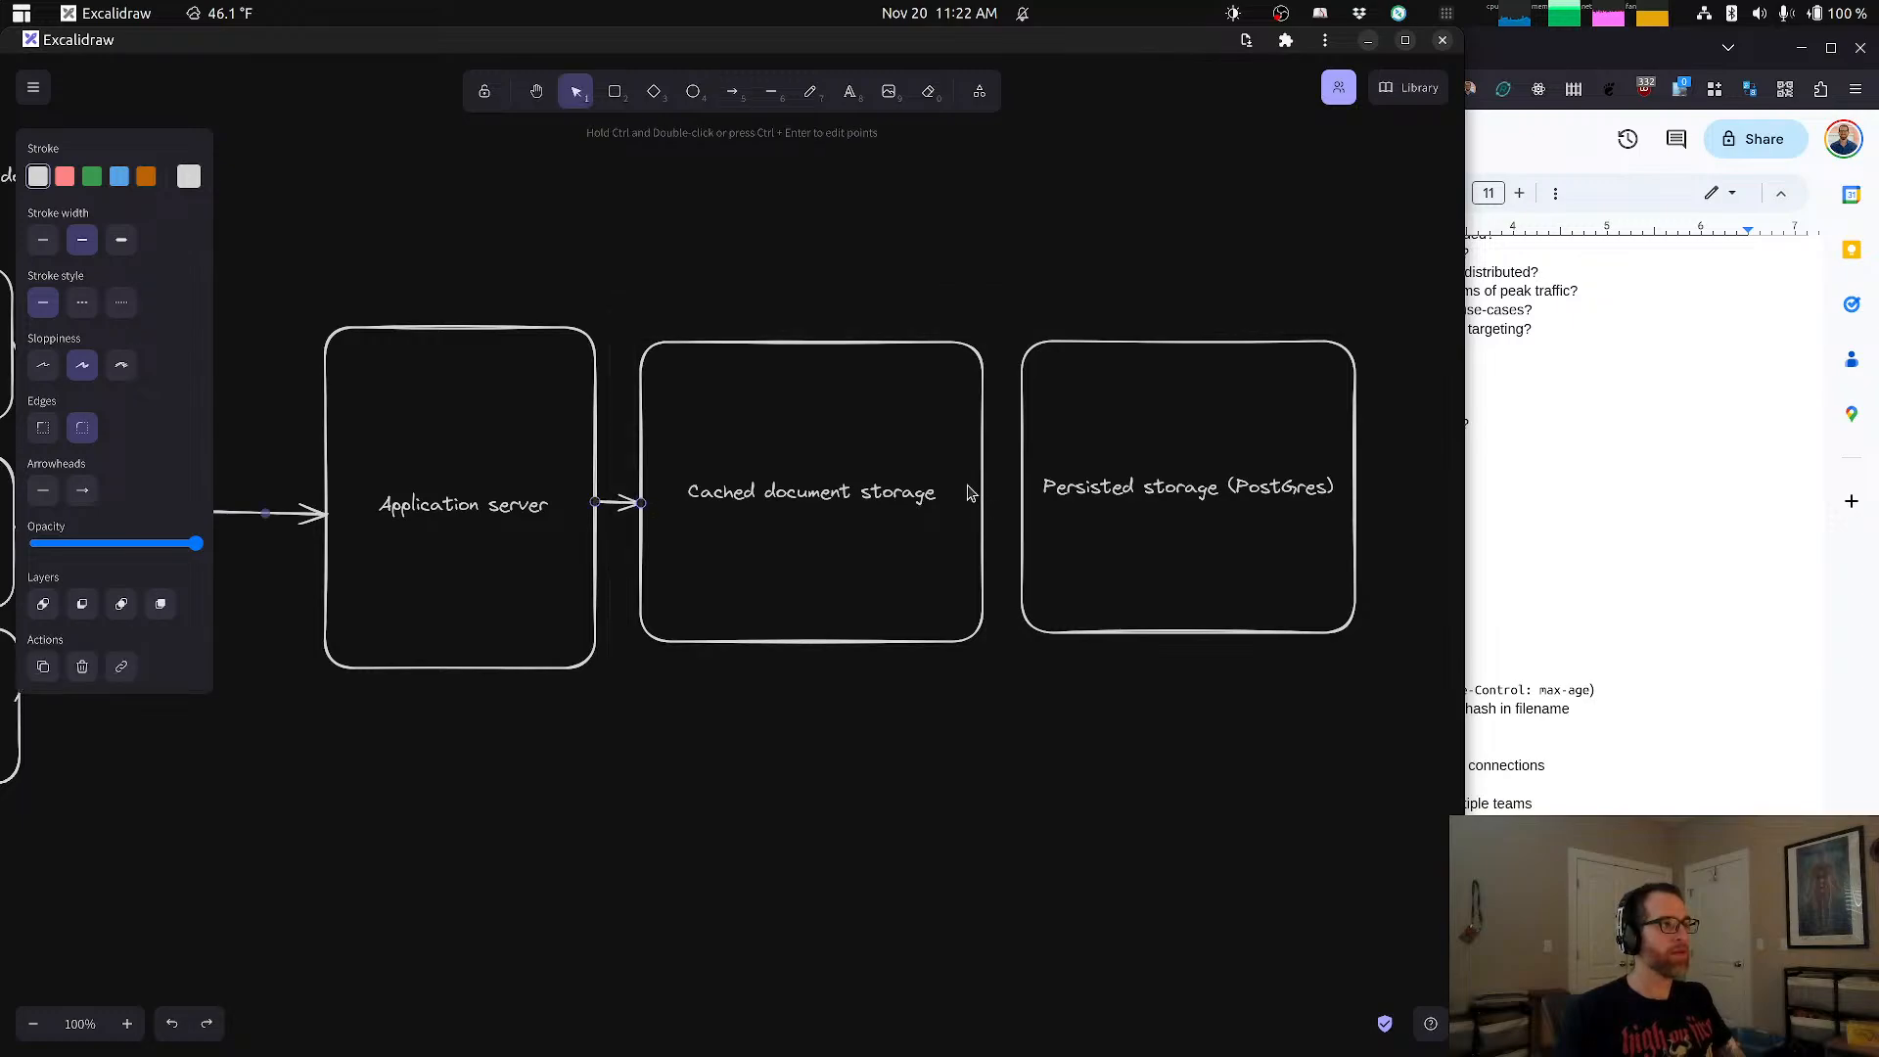
key("a")
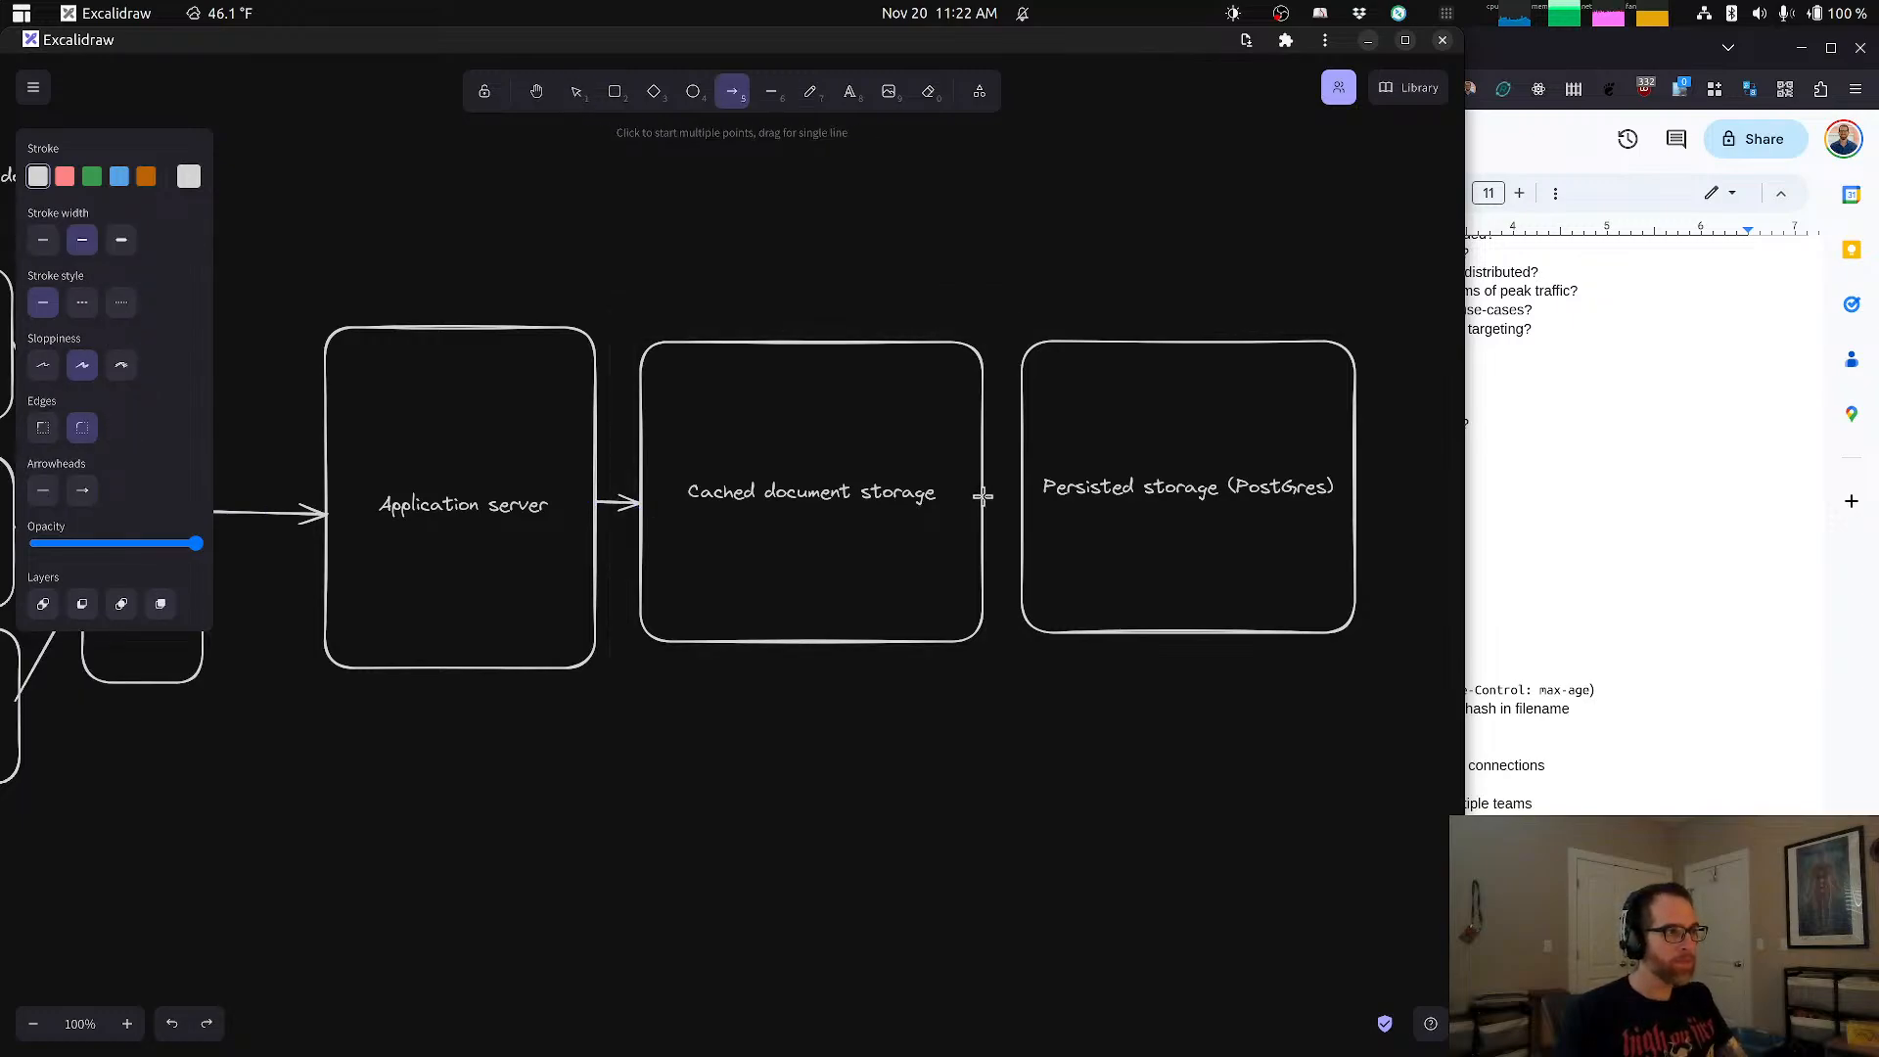
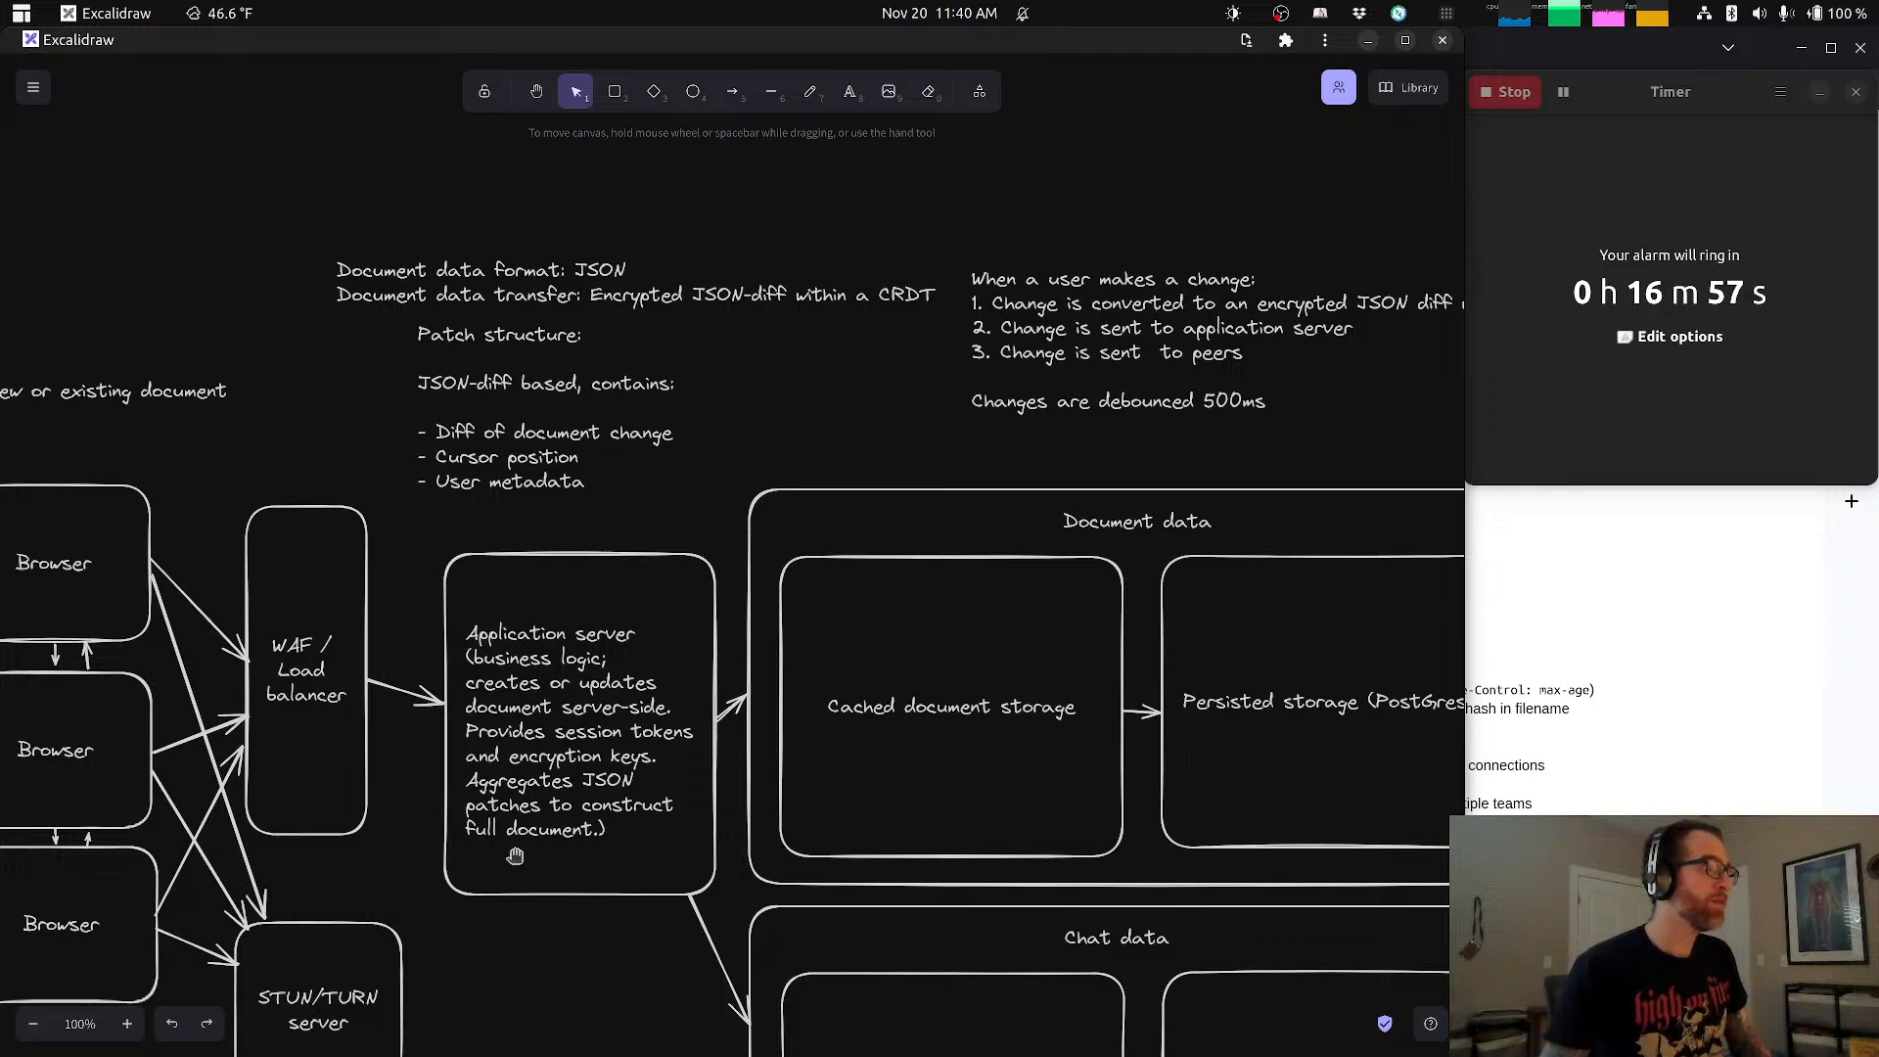
Step: Add a text note in the empty area above the document data notes, with the first line "Chat data format: JSON"
left_click_drag(502, 778, 831, 654)
left_click(849, 91)
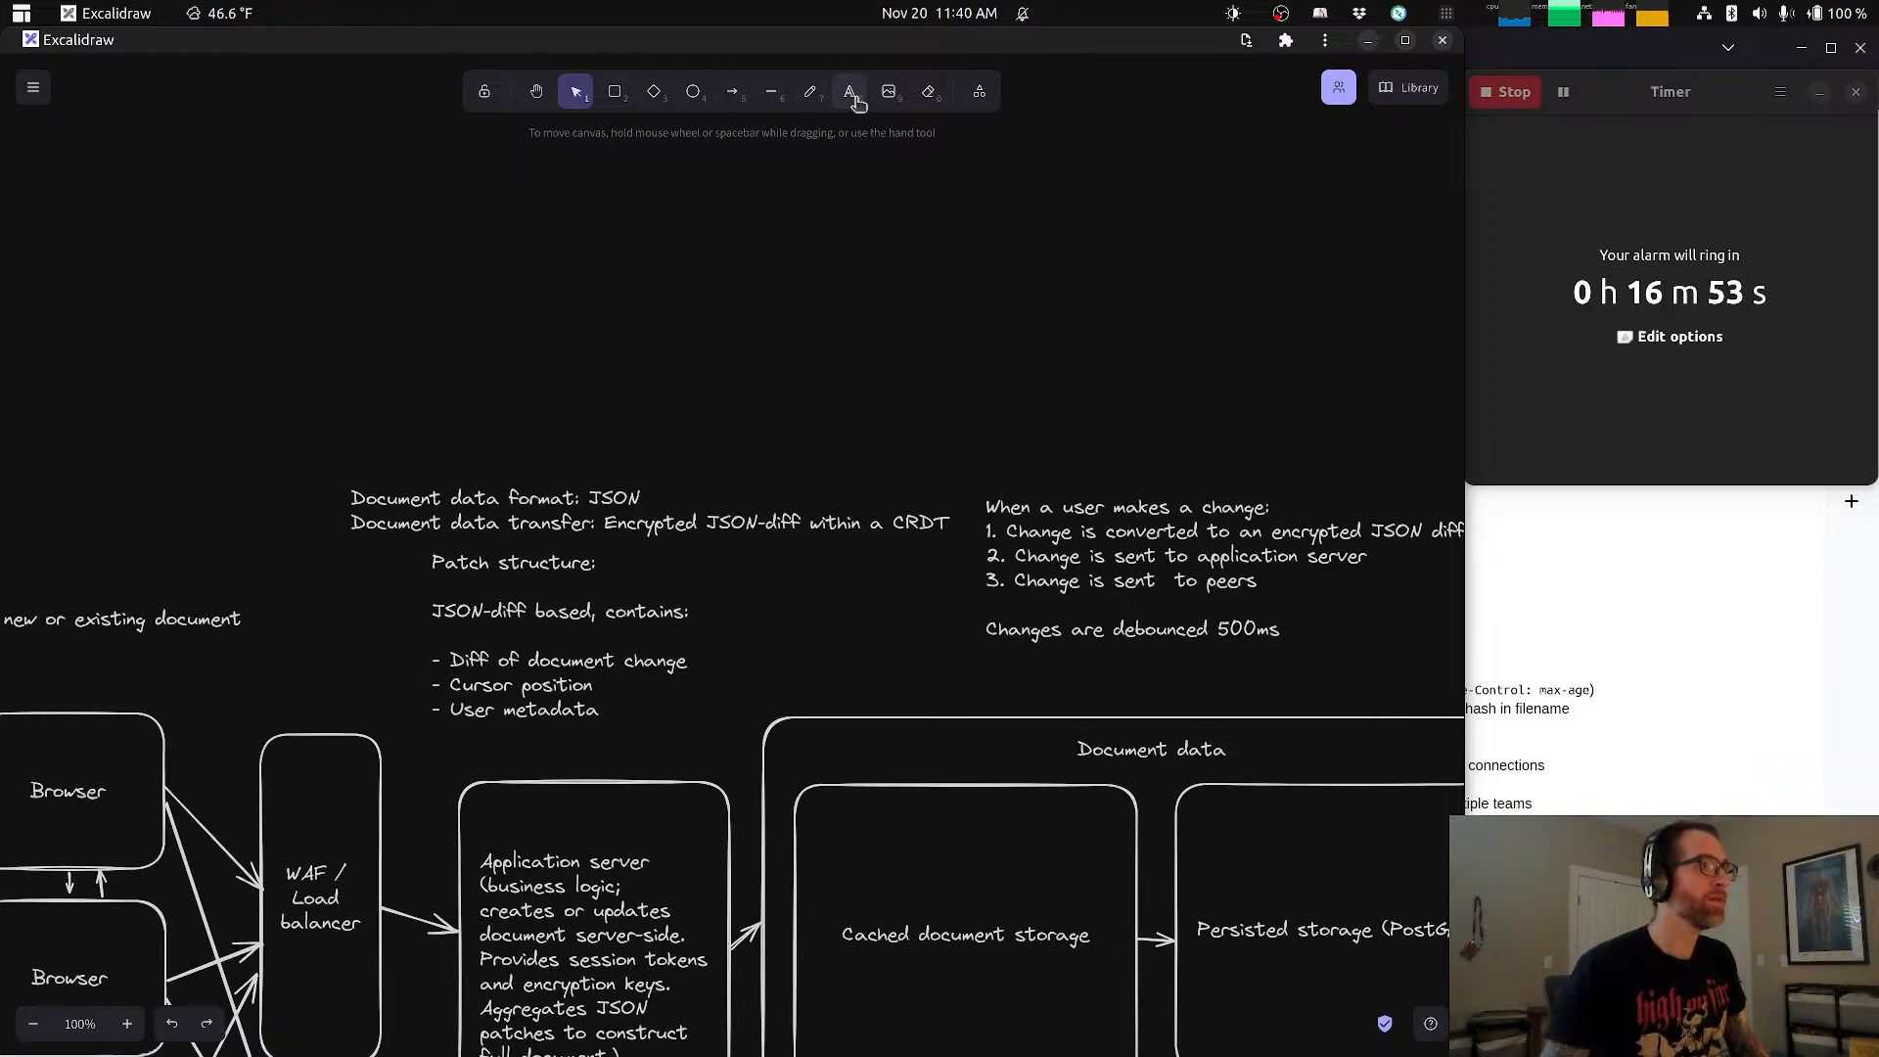
left_click(419, 312)
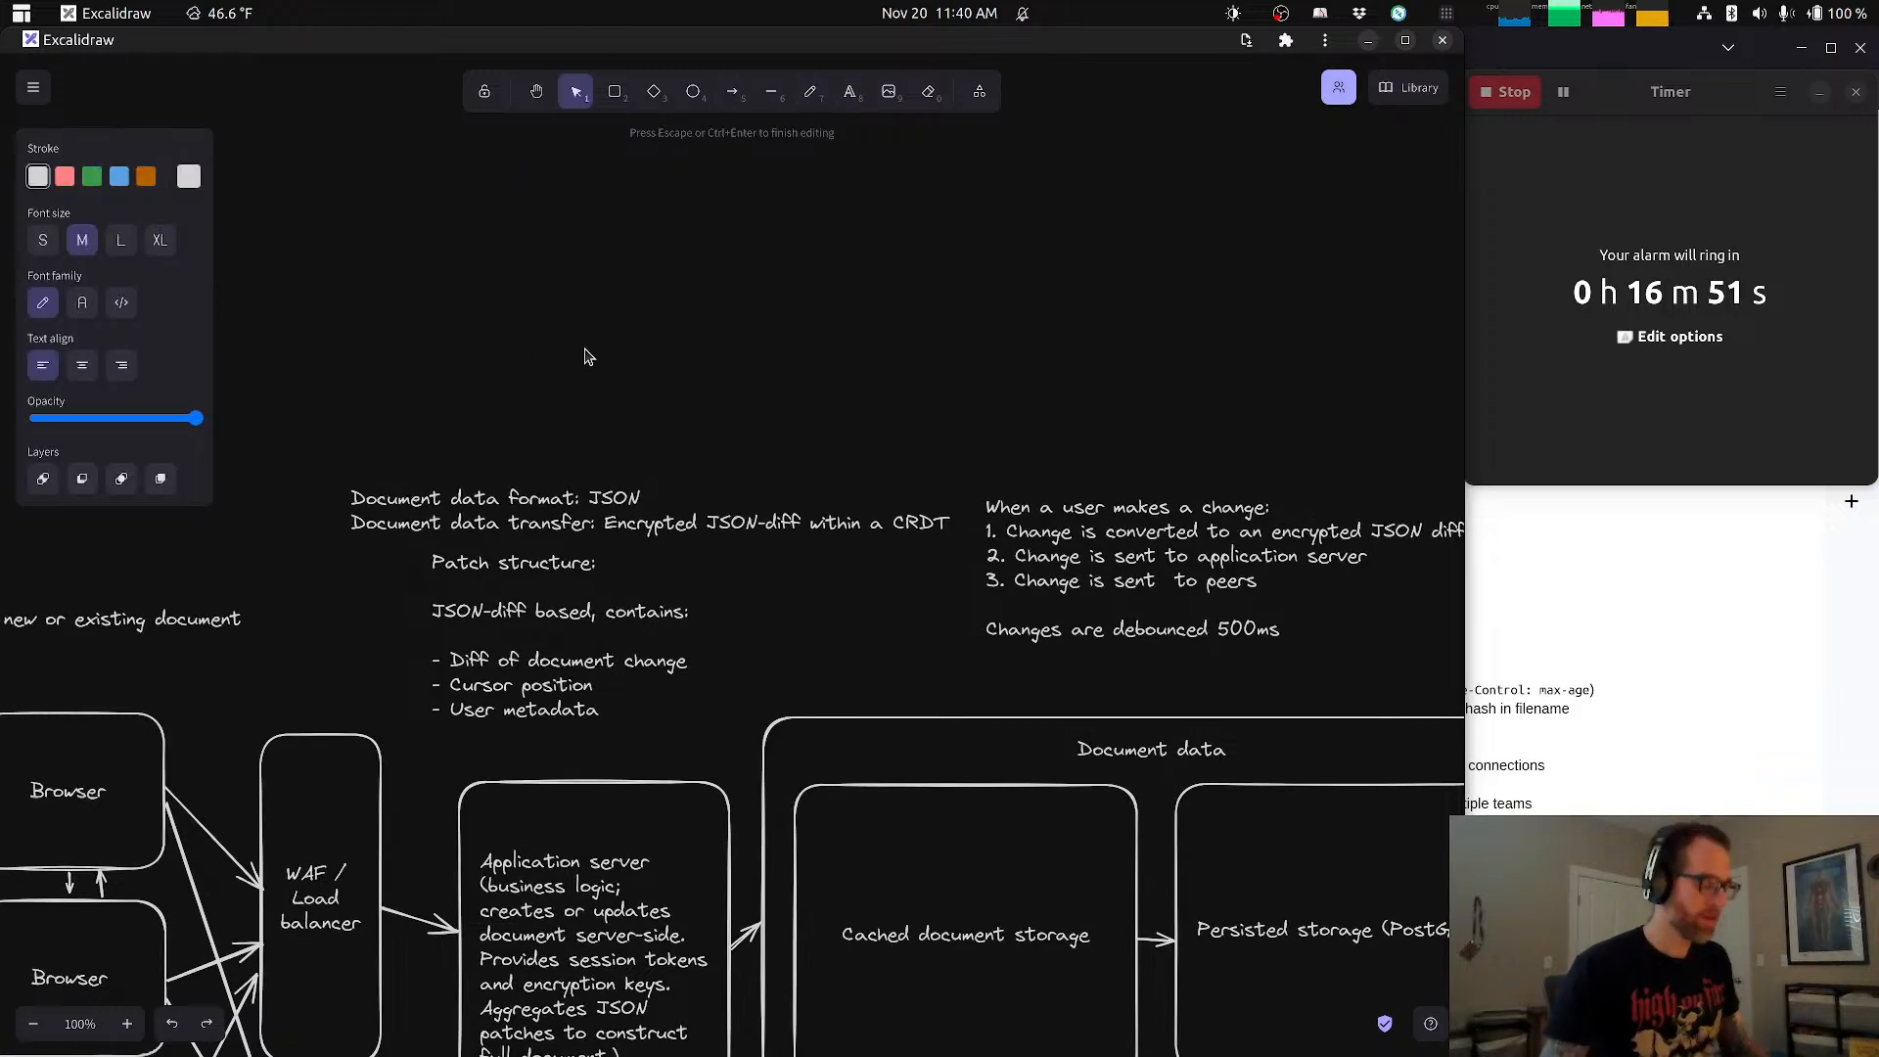
type("Cha")
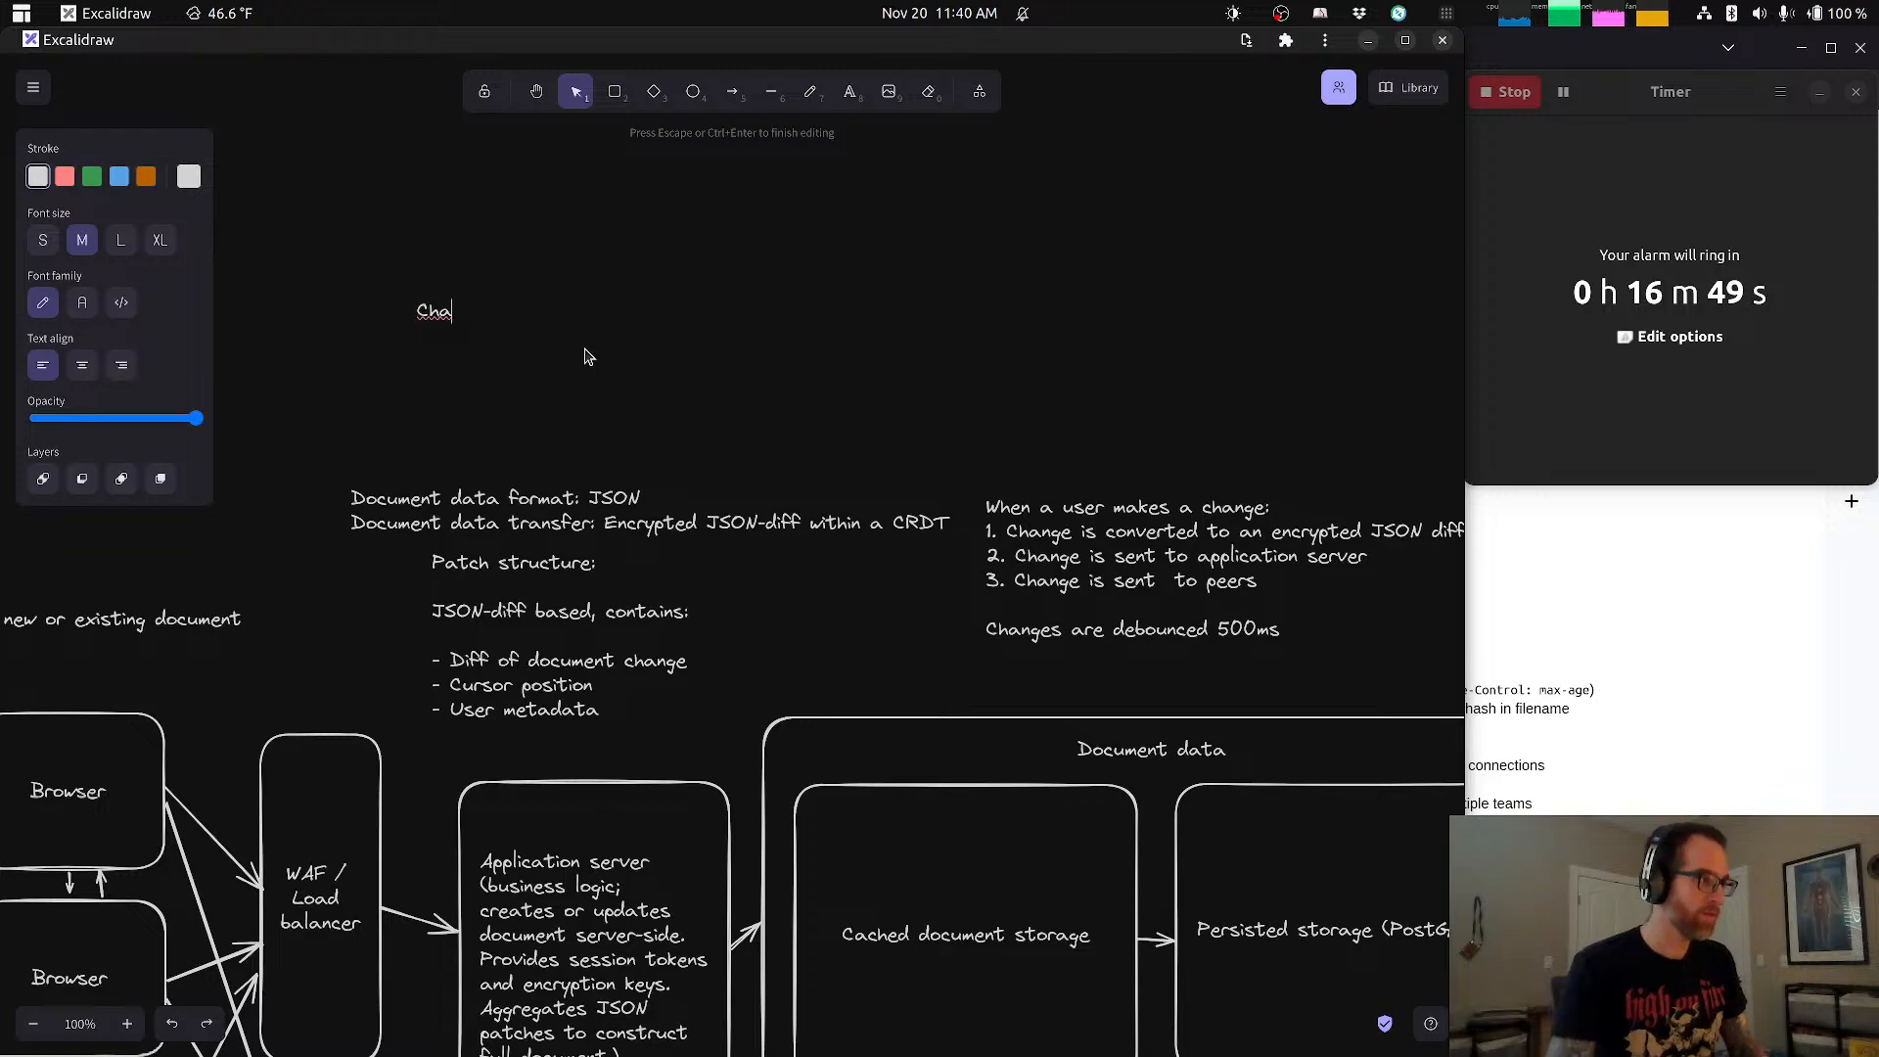
type("t data ")
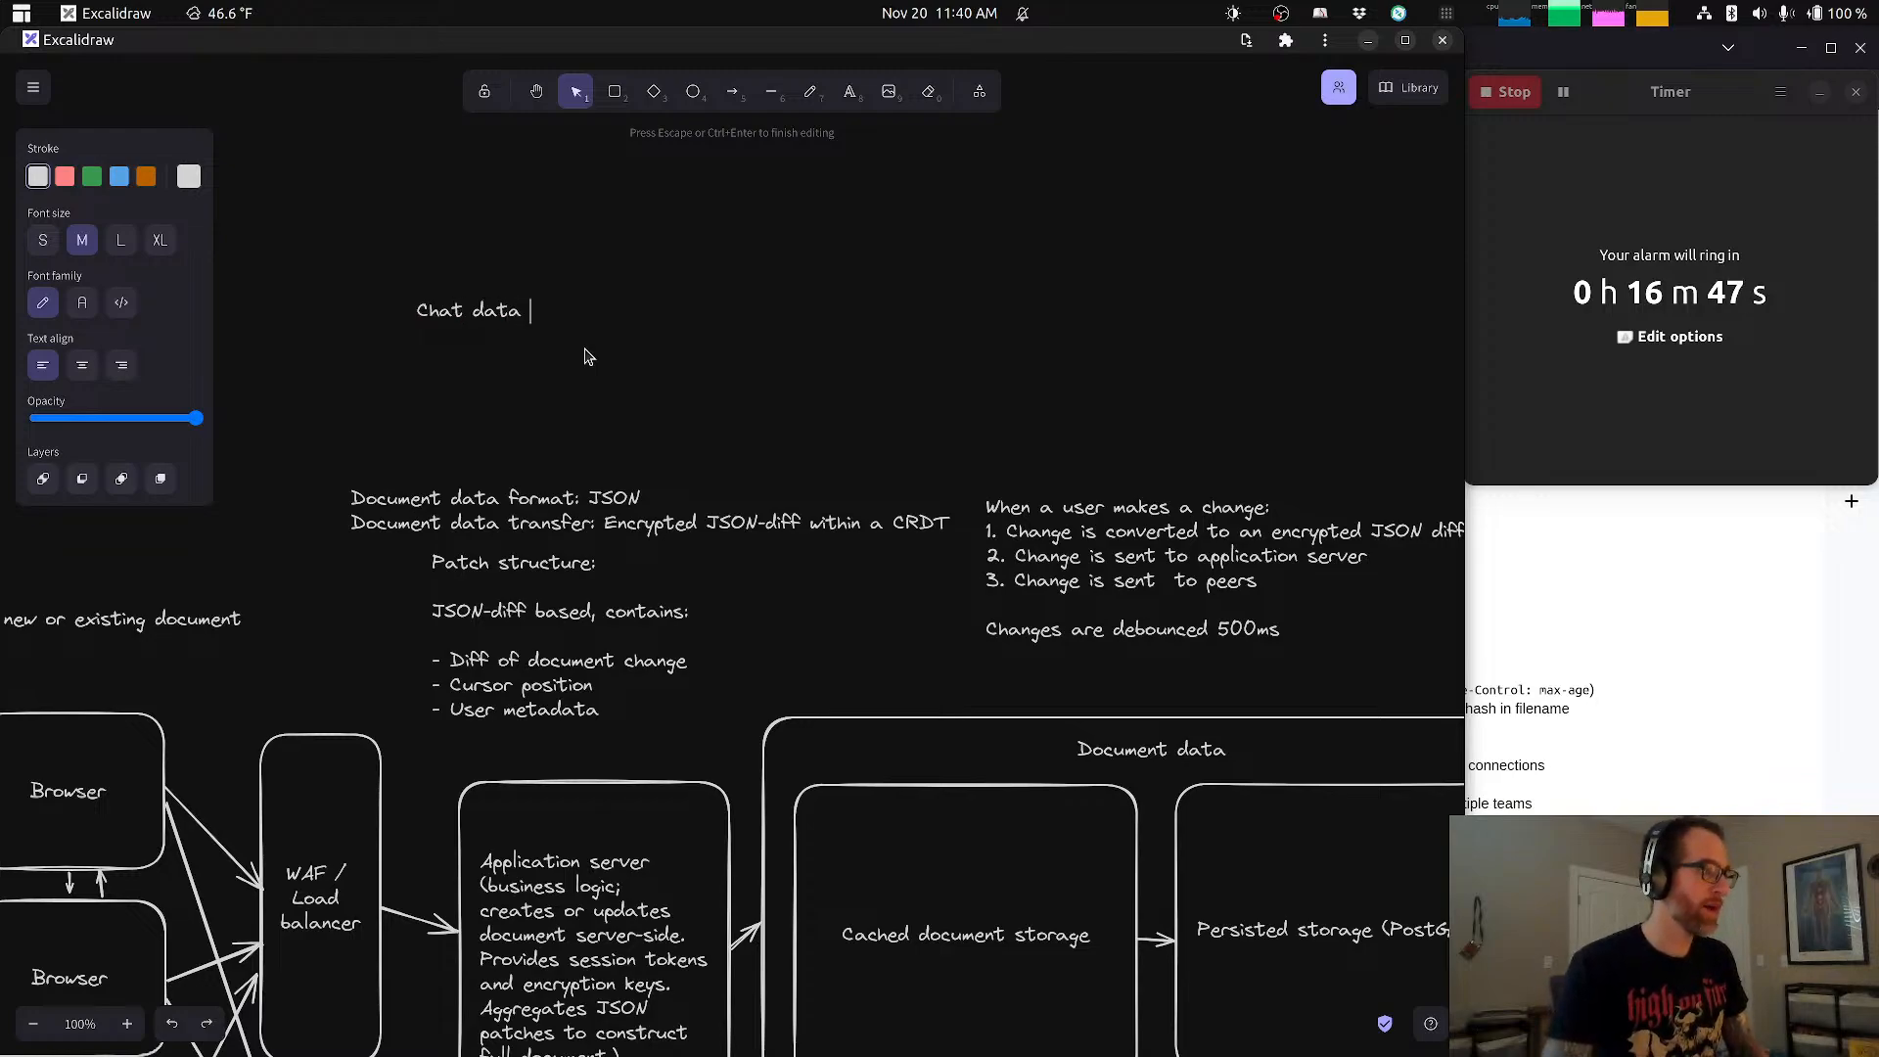
type("format:")
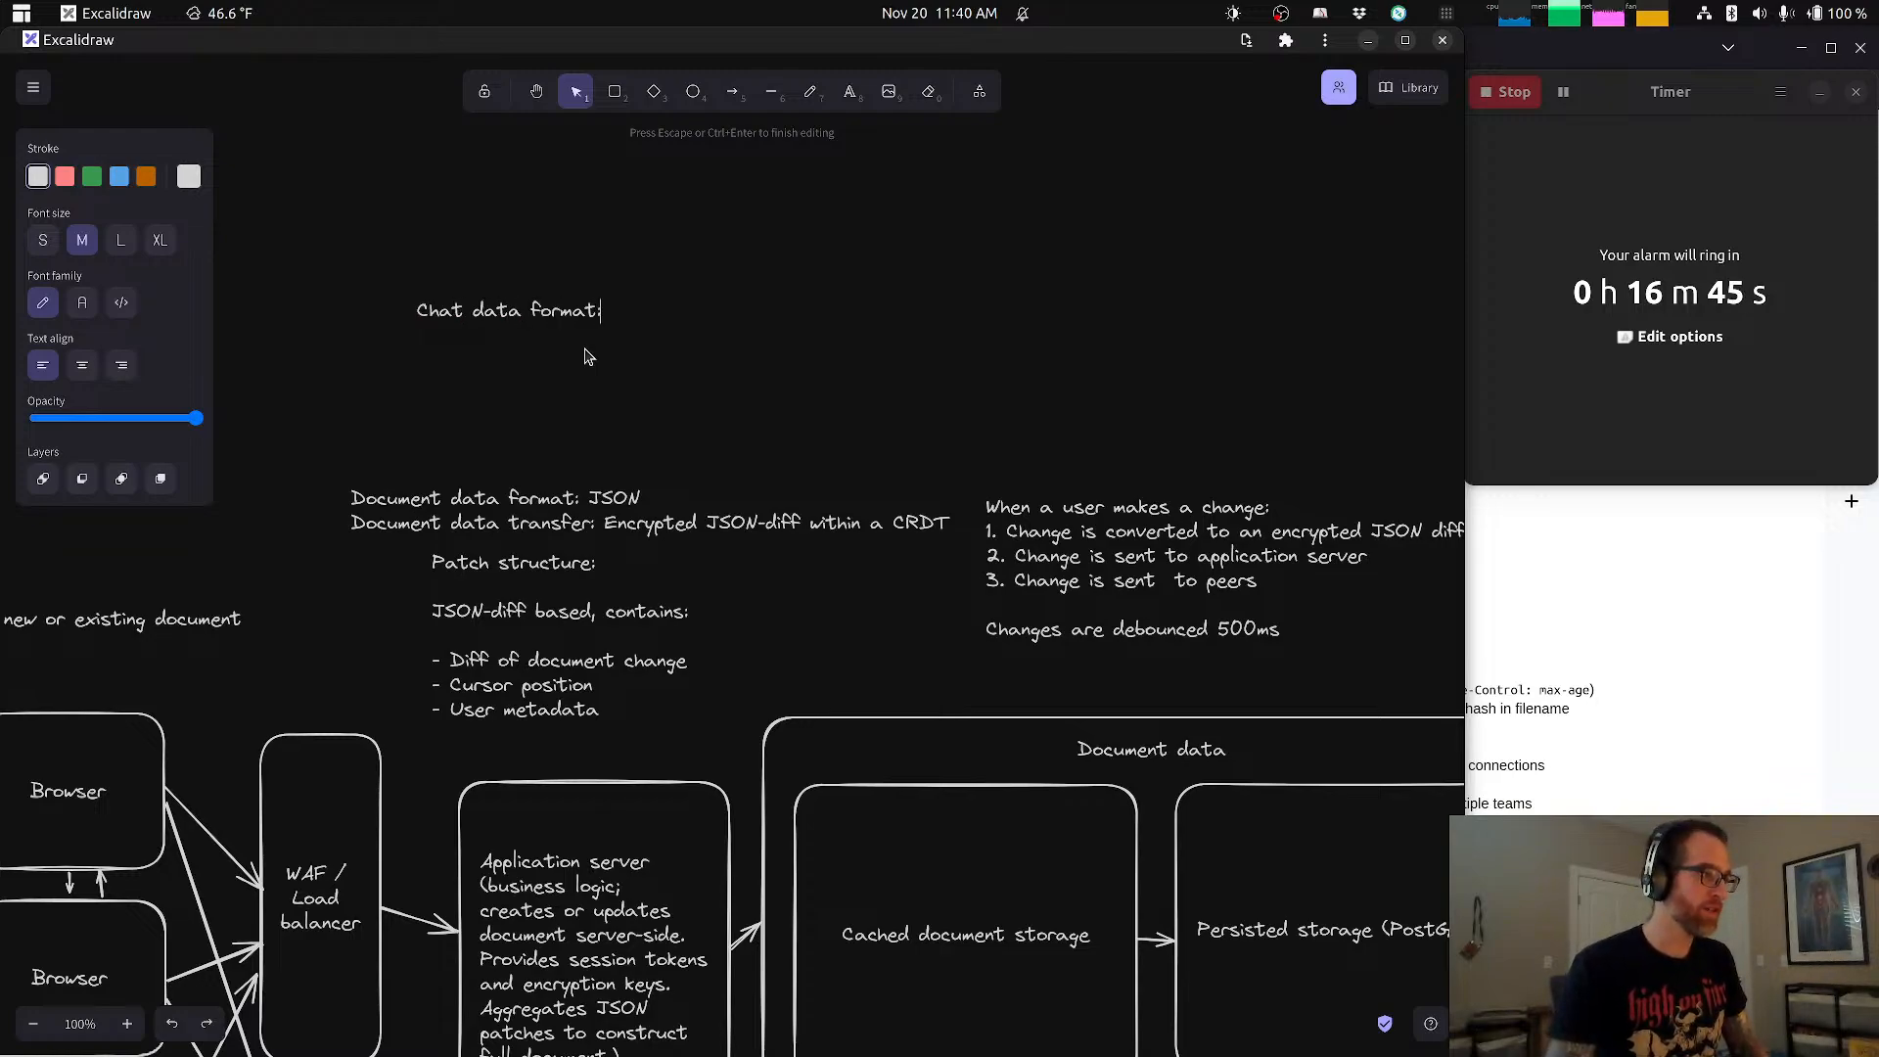
type(" JSON")
key("Return")
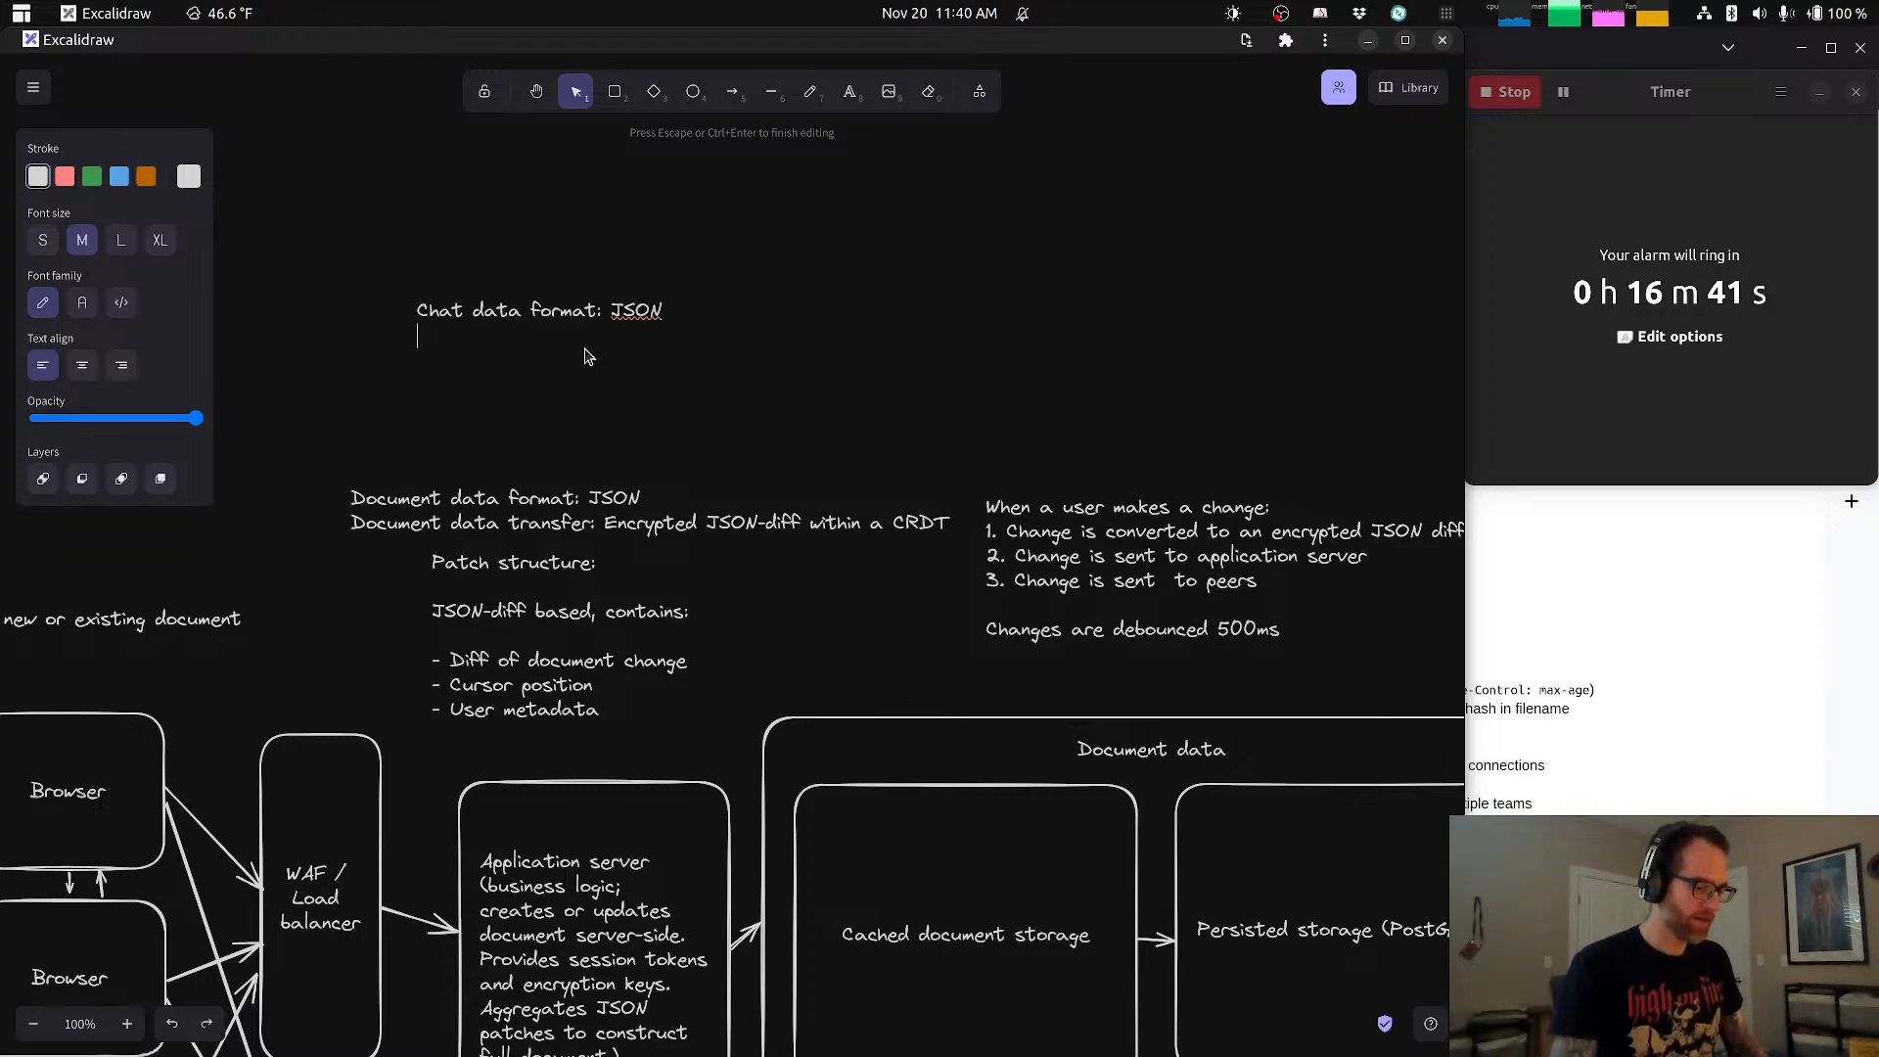
Step: Add a second line to the chat note reading "Chat data transfer: Encrypted JSON payload"
type("Chat data")
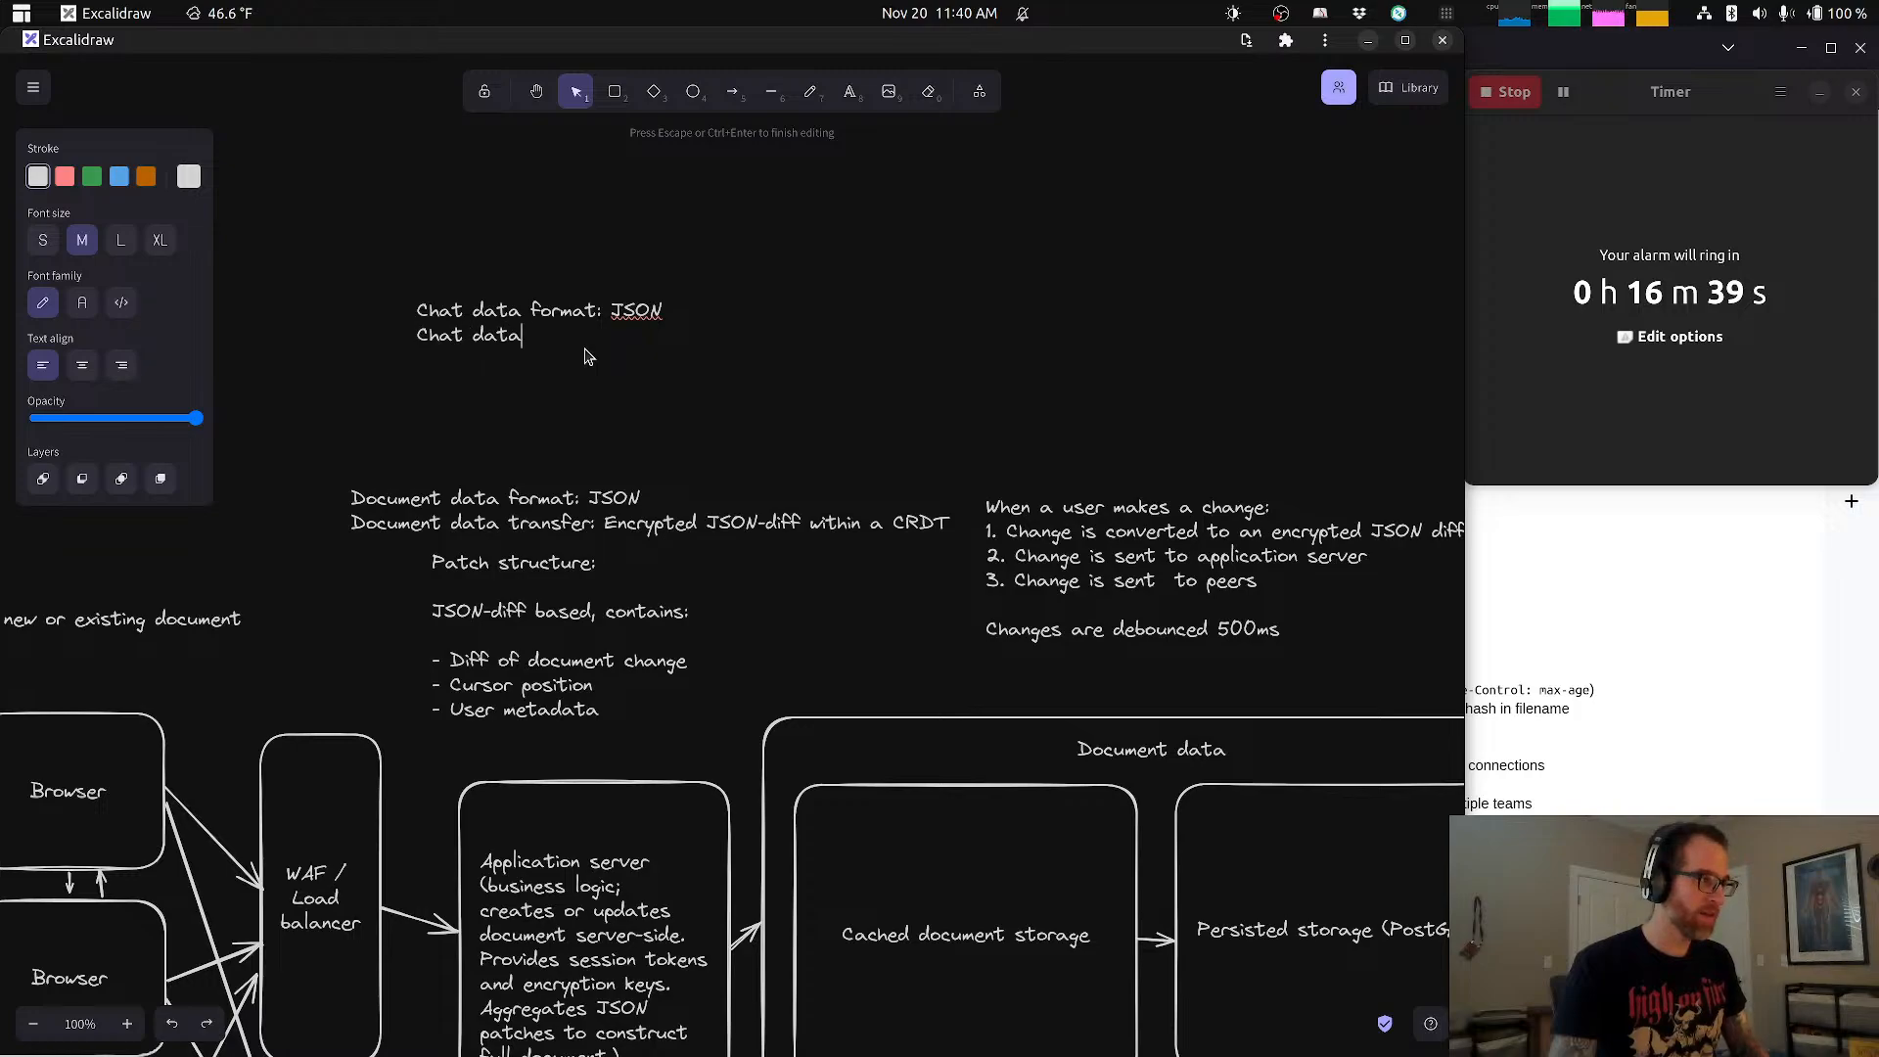
type(" transf")
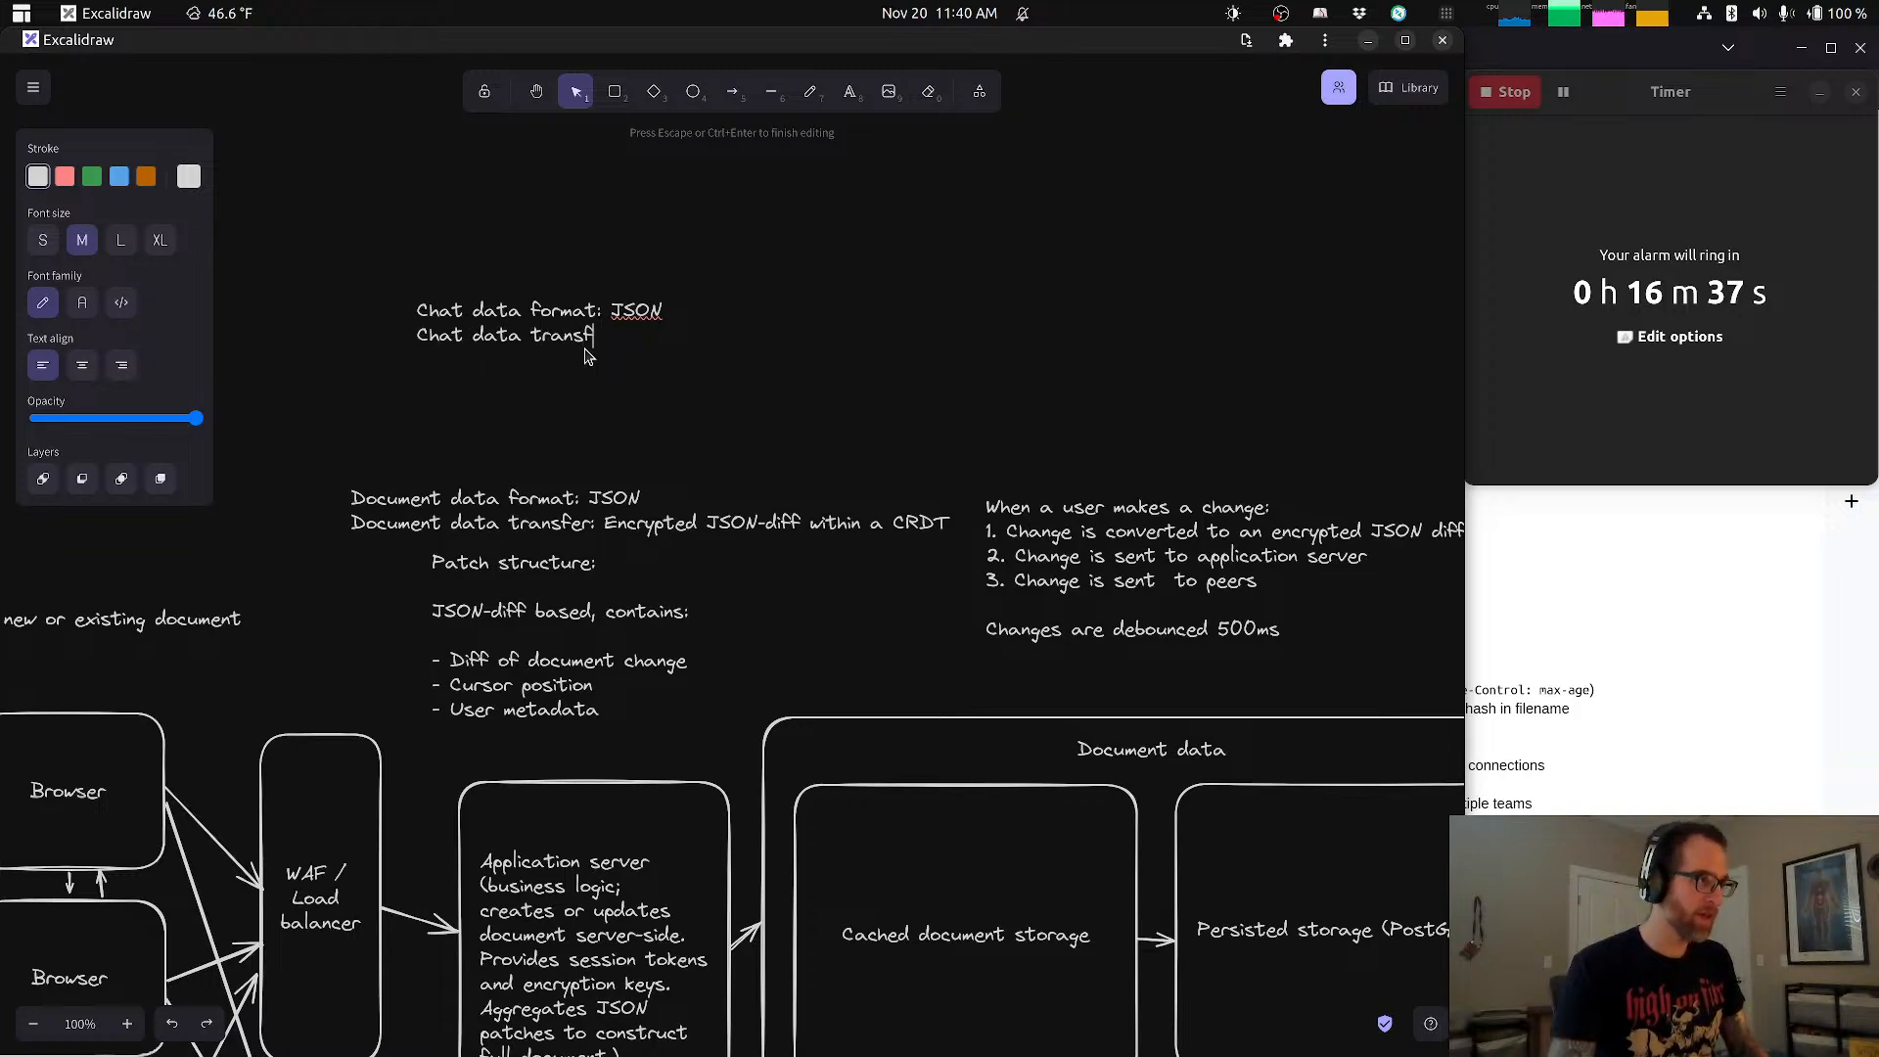
type("er:")
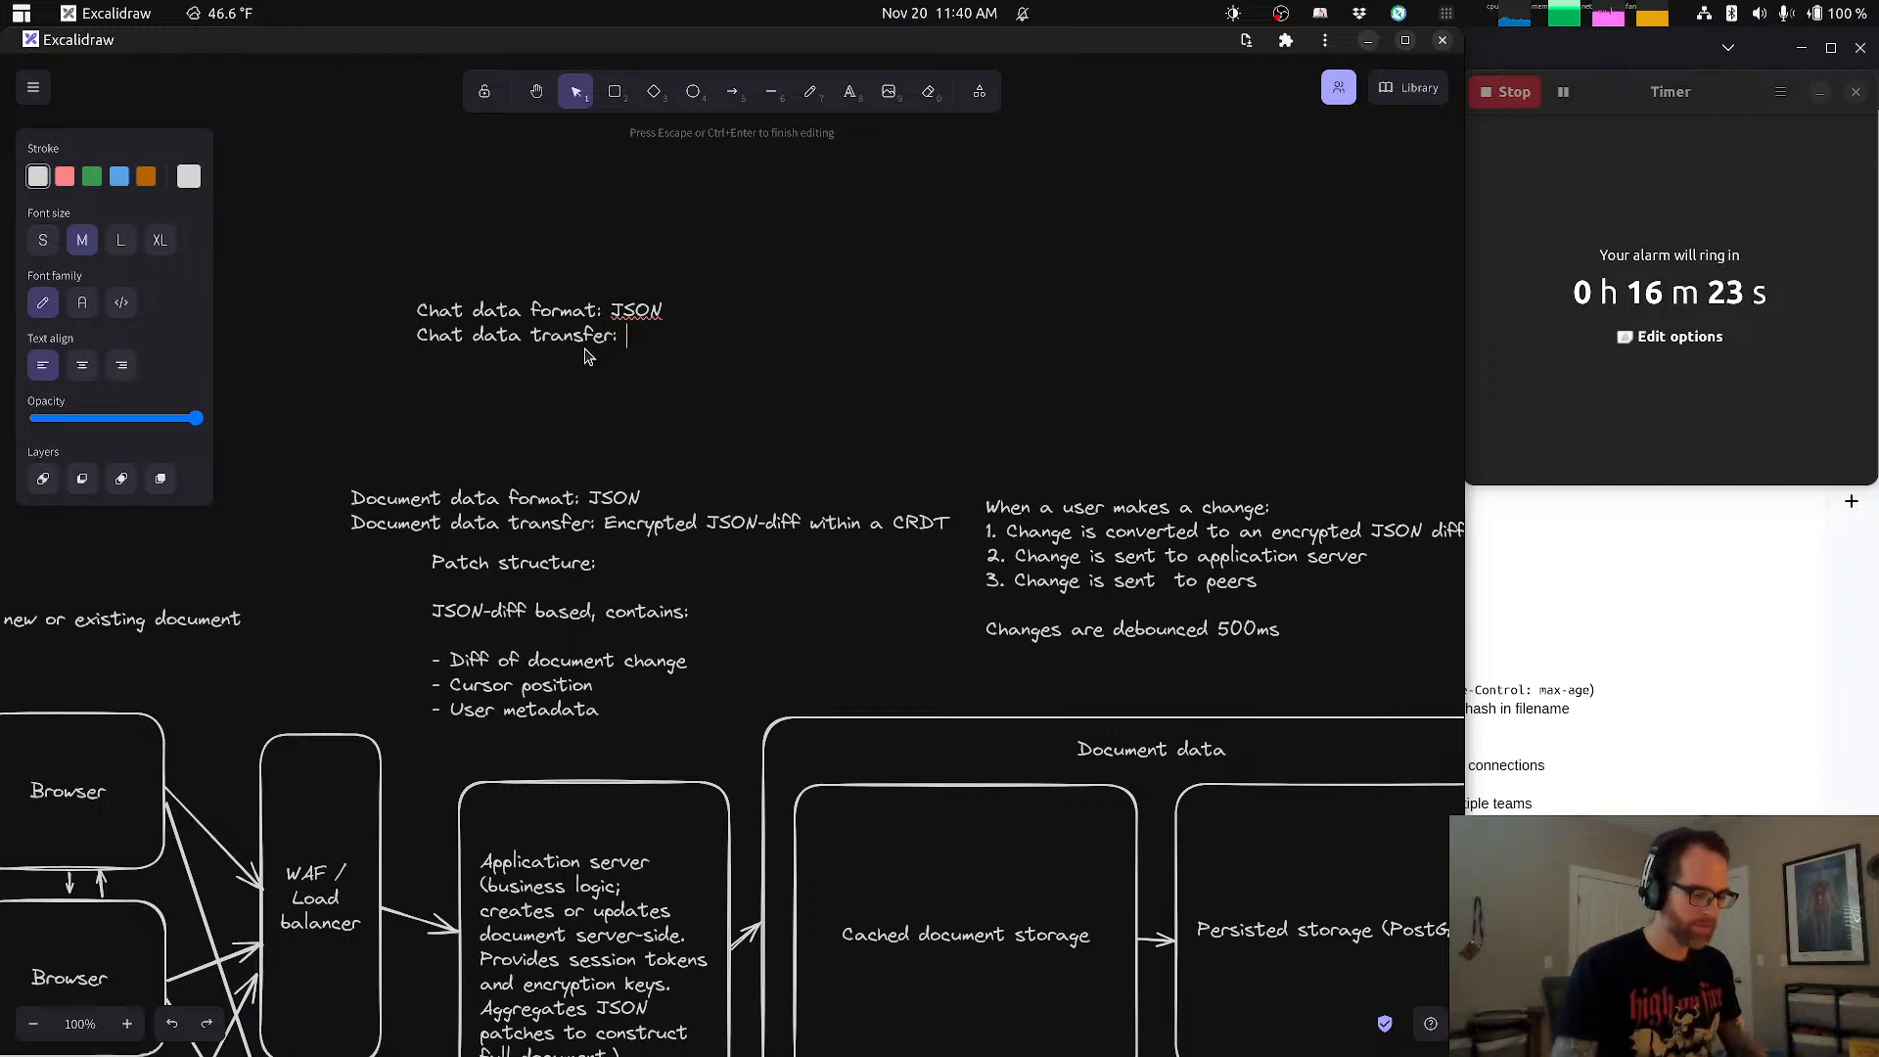
type("Encrypted")
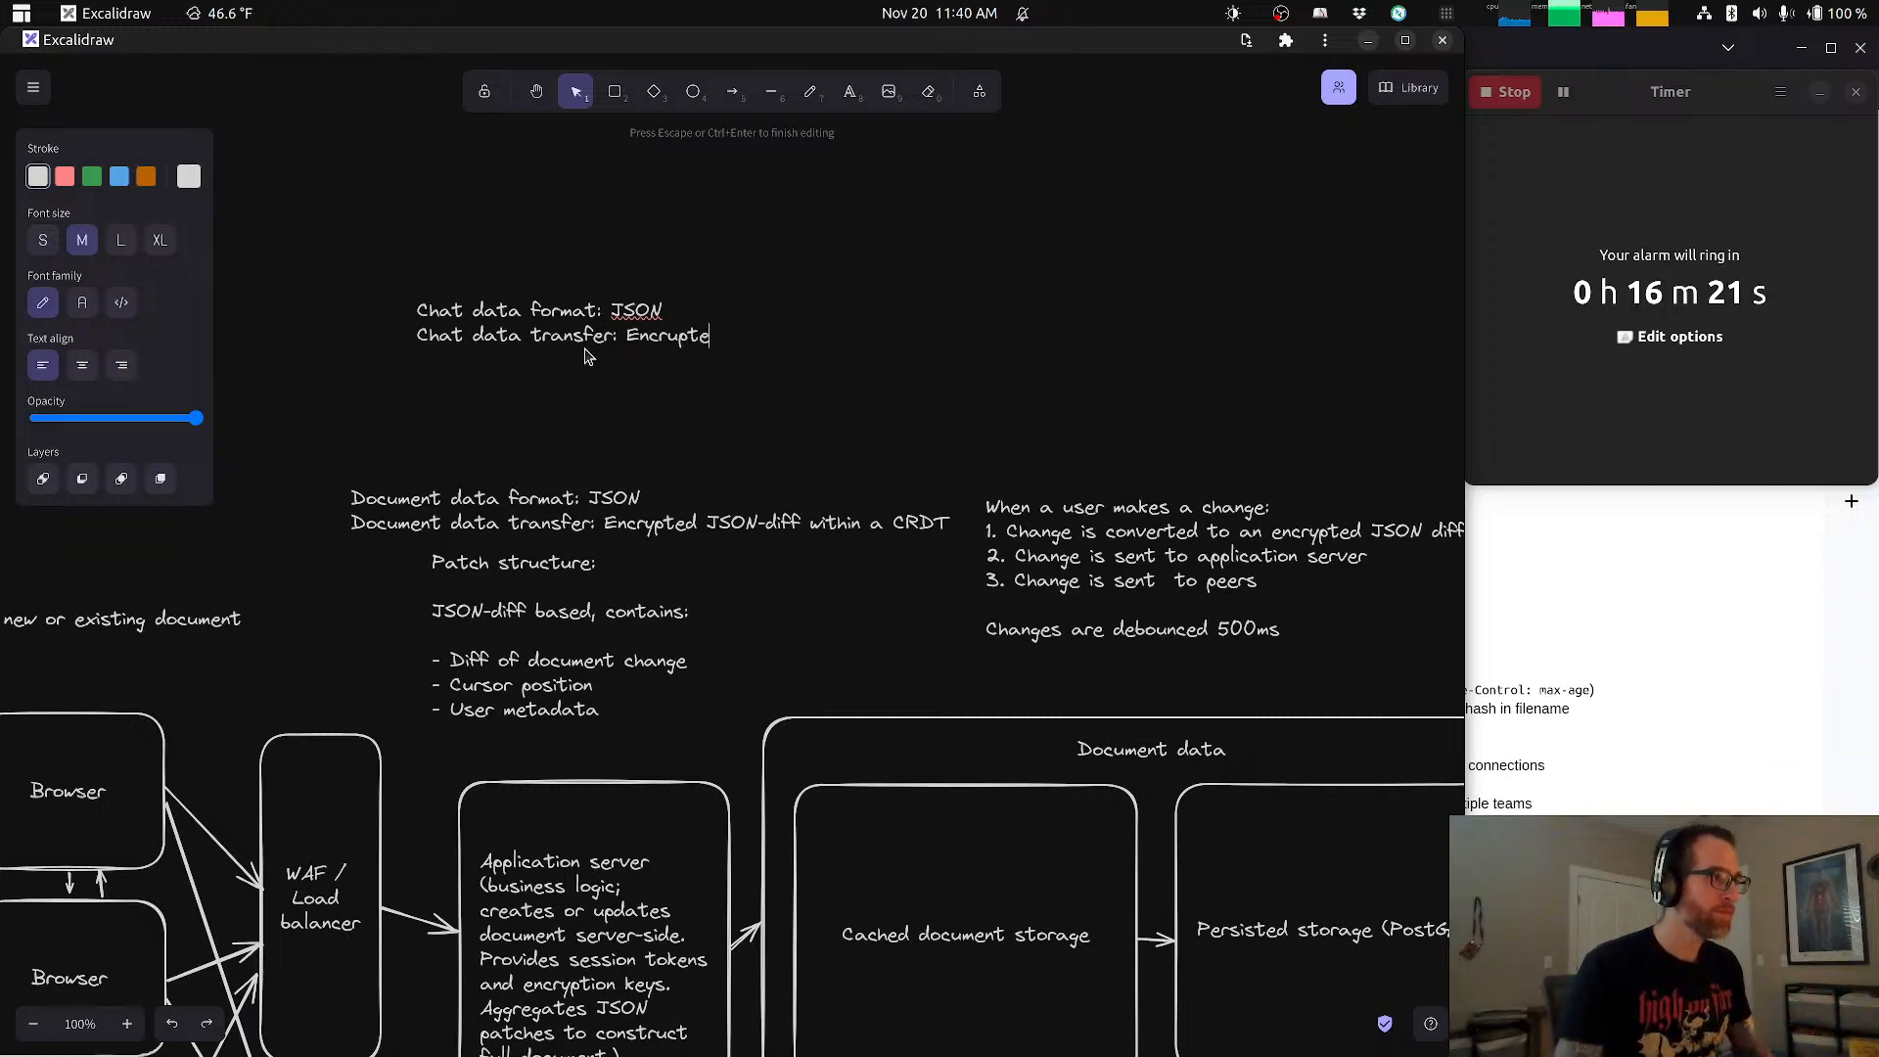
key("BackSpace")
key("BackSpace")
key("BackSpace")
key("BackSpace")
key("BackSpace")
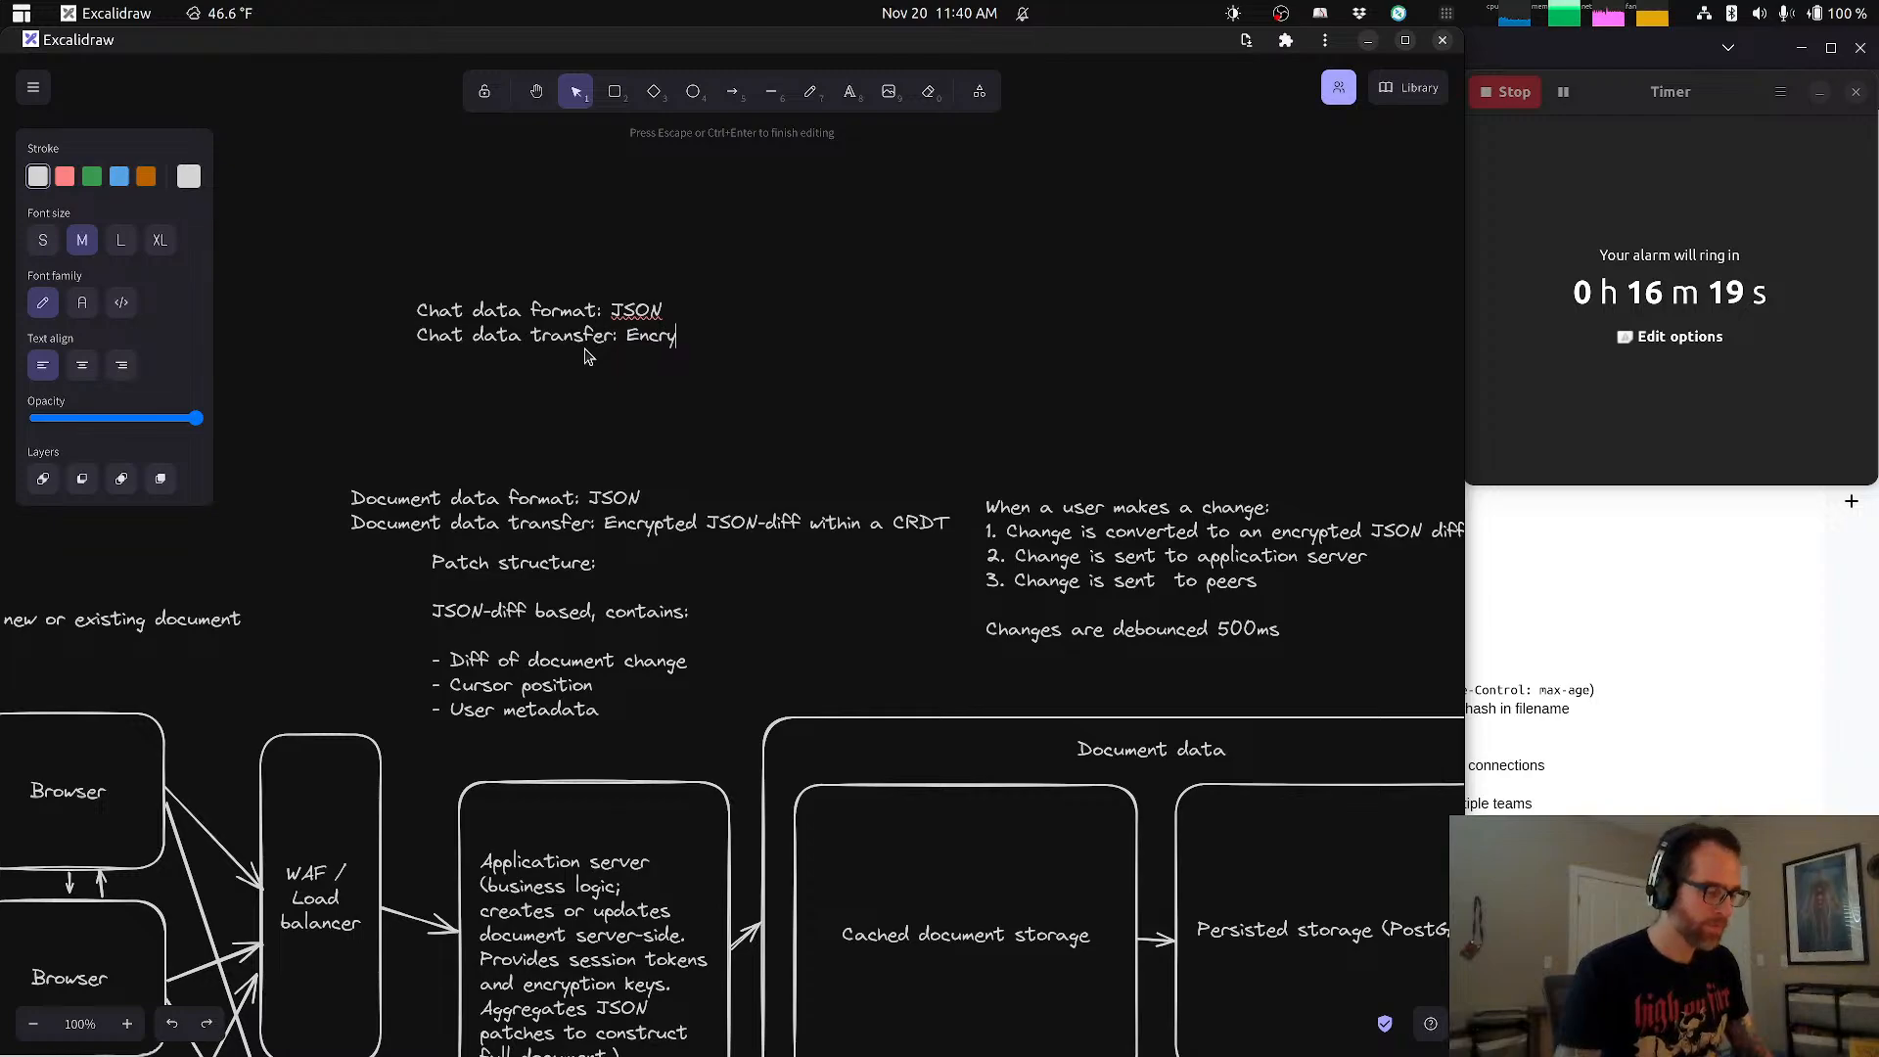
type("pted ")
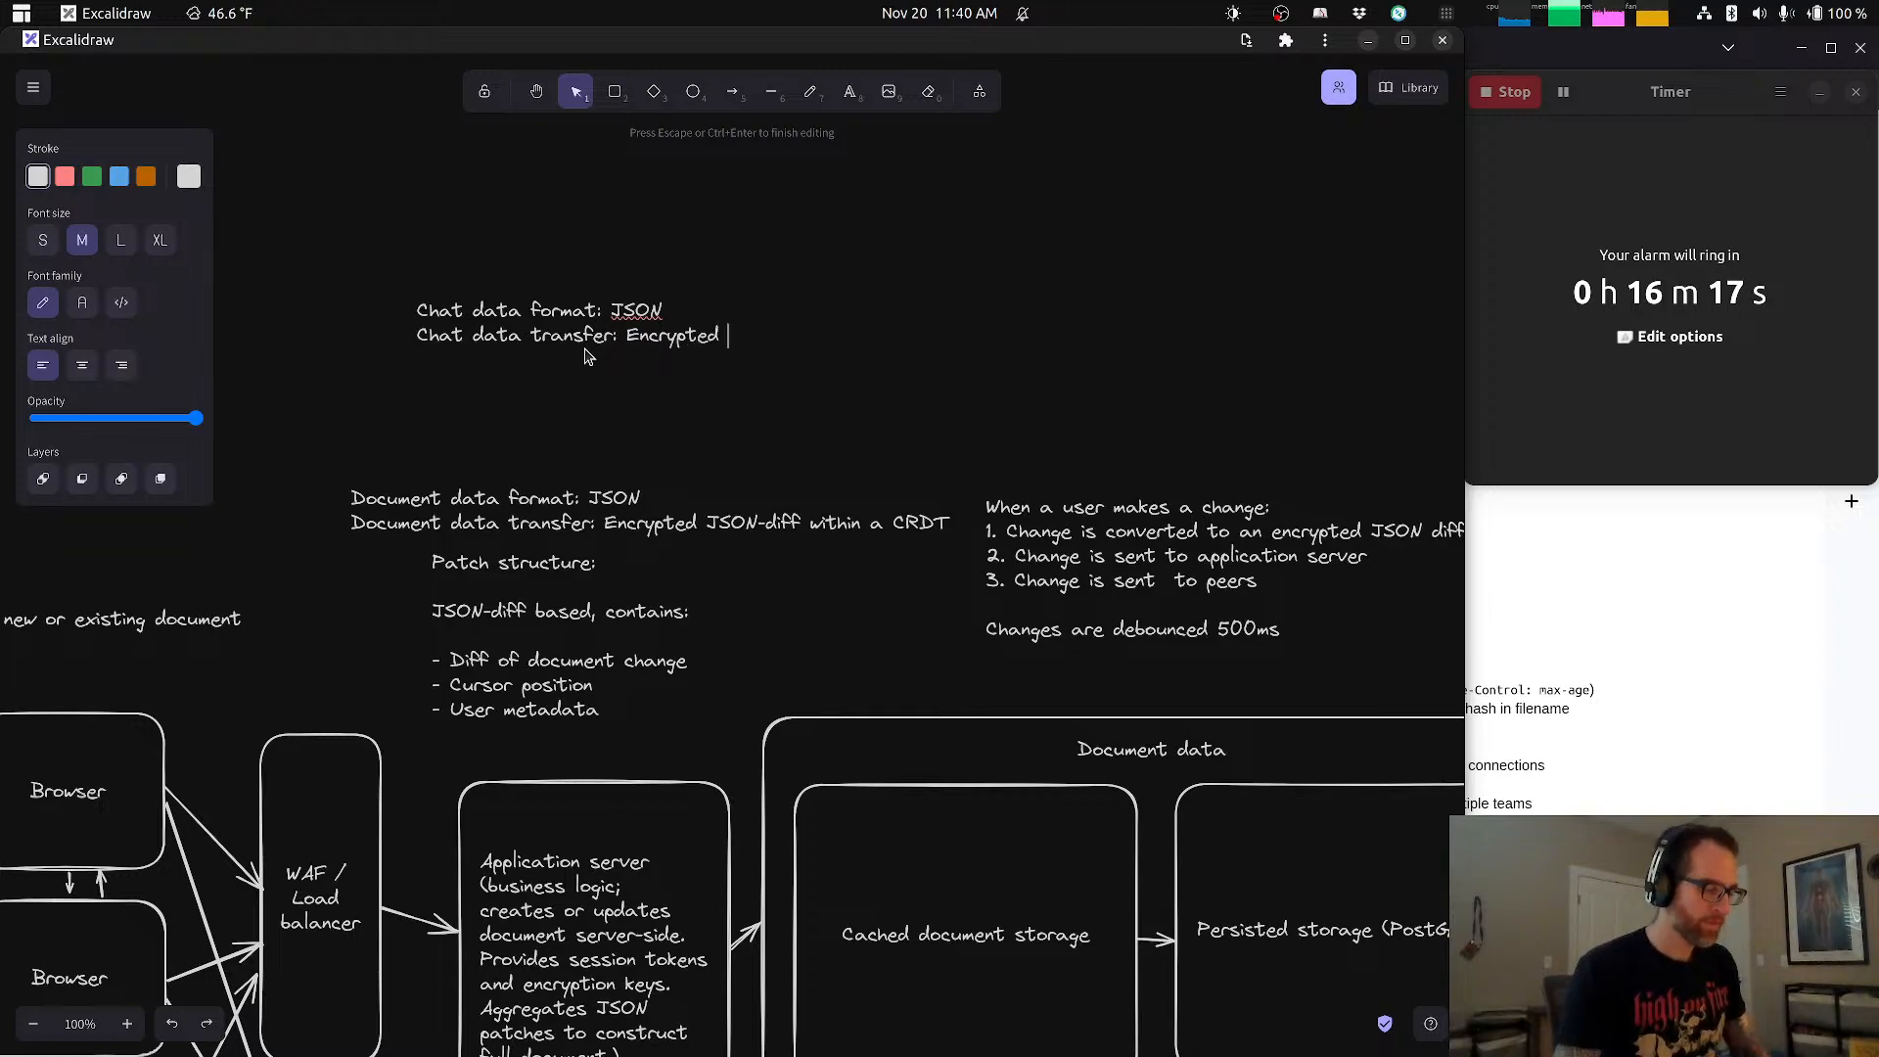
type("JSON payload")
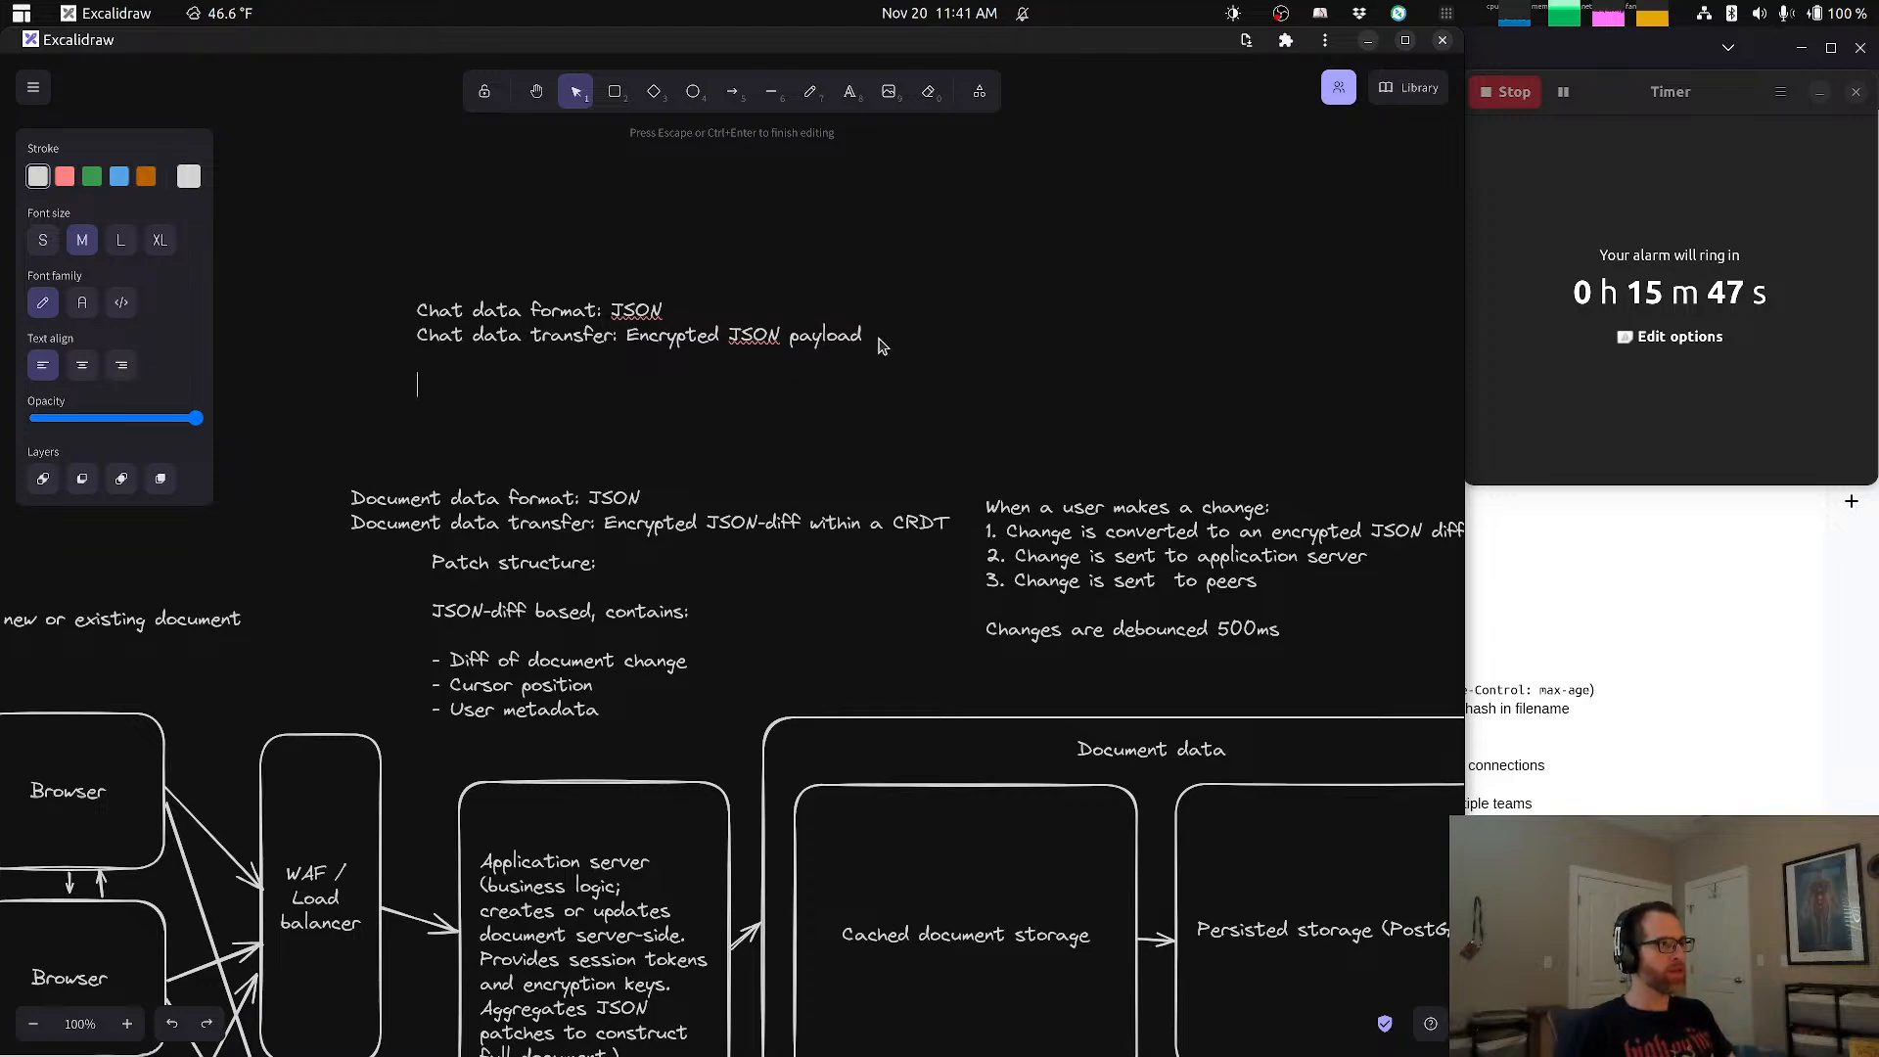
Step: Add the subheading "Chat messsage data structure:" to the chat note, separated from the transfer line by a blank line
type("Chat data")
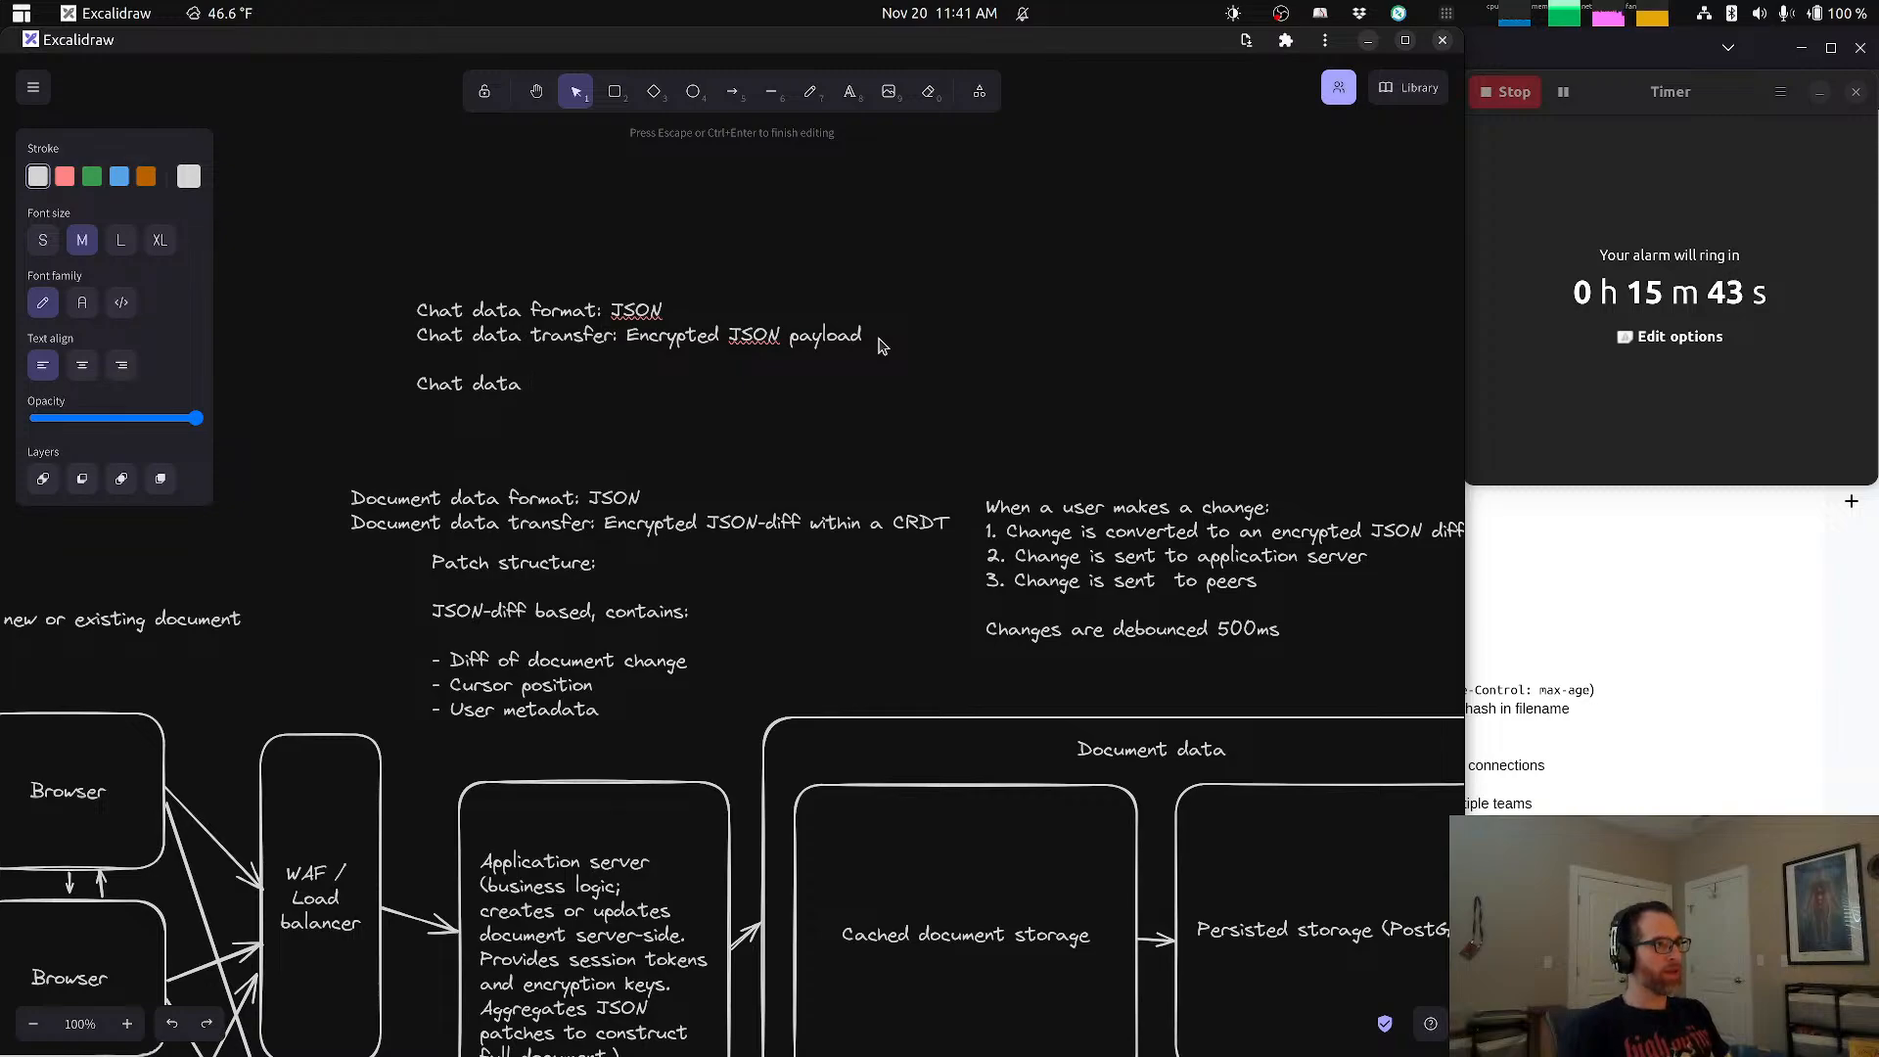
type(" structure")
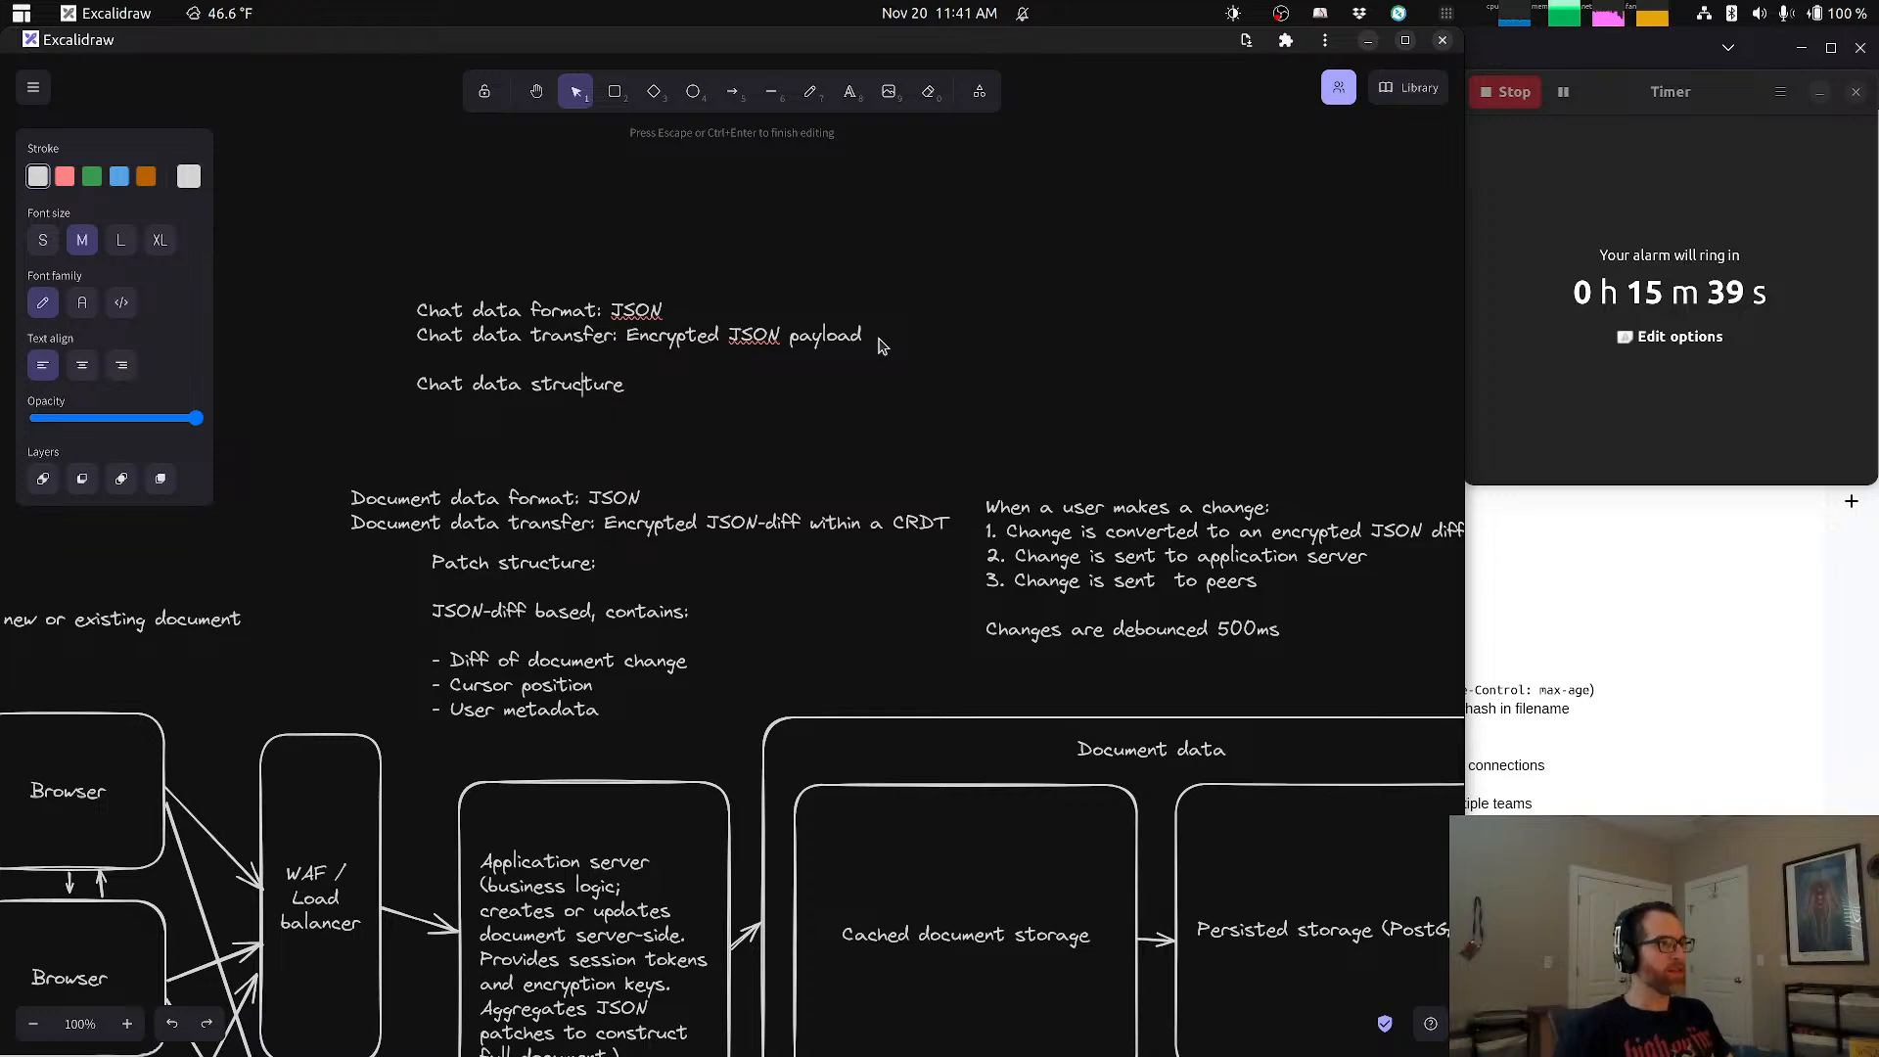
key("Left")
key("Left")
key("Left")
type("messsage")
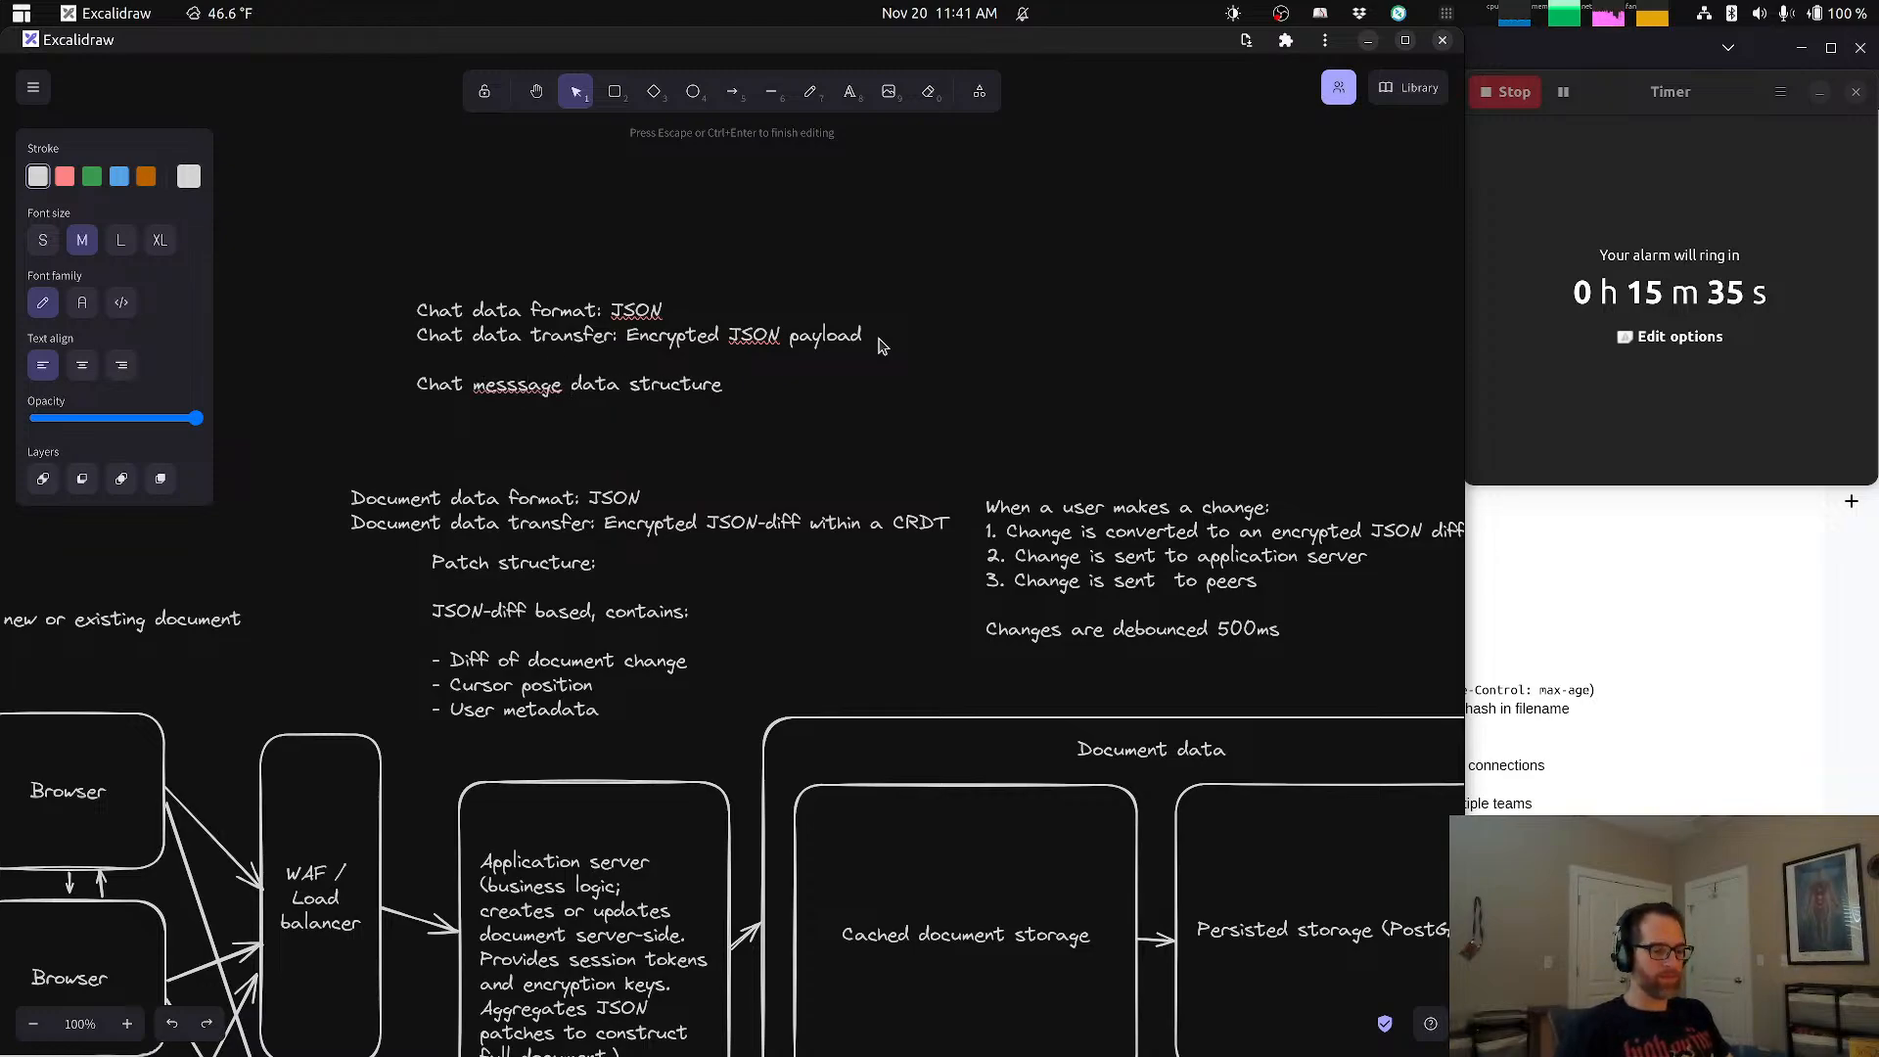
type(" :")
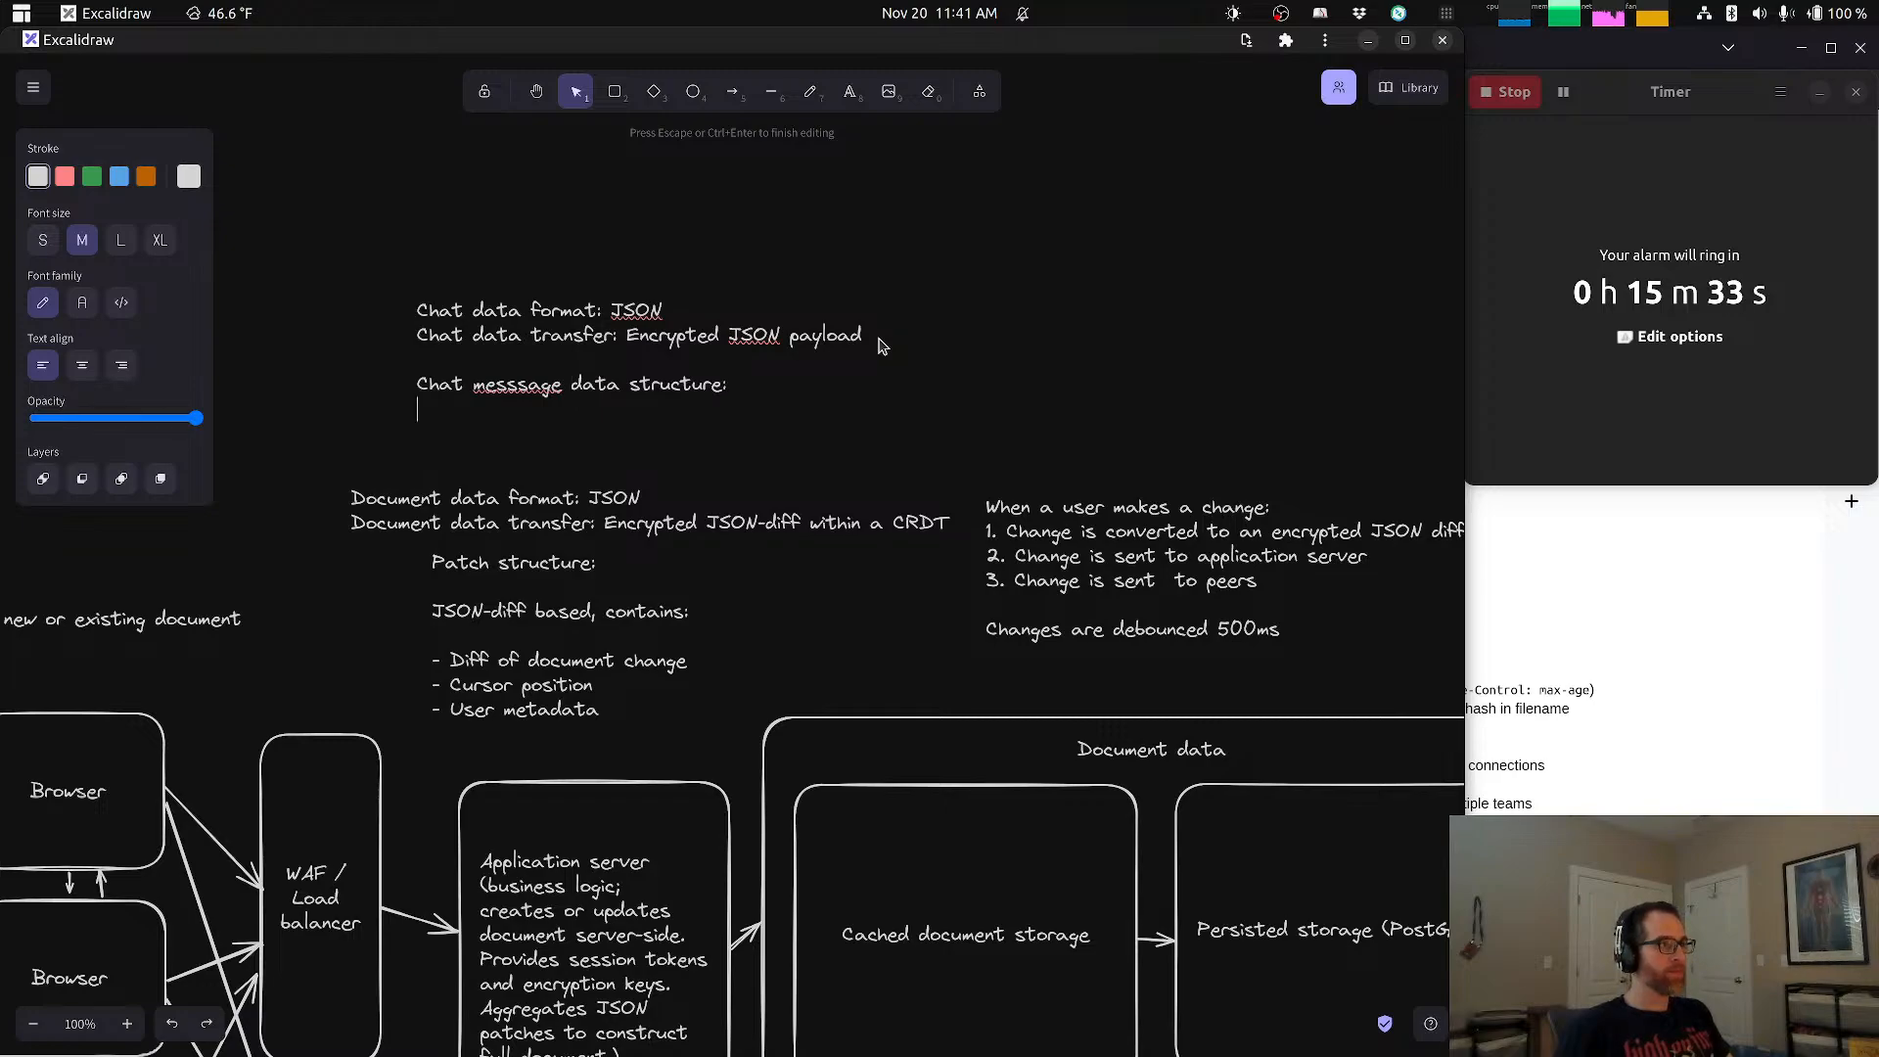
key("Return")
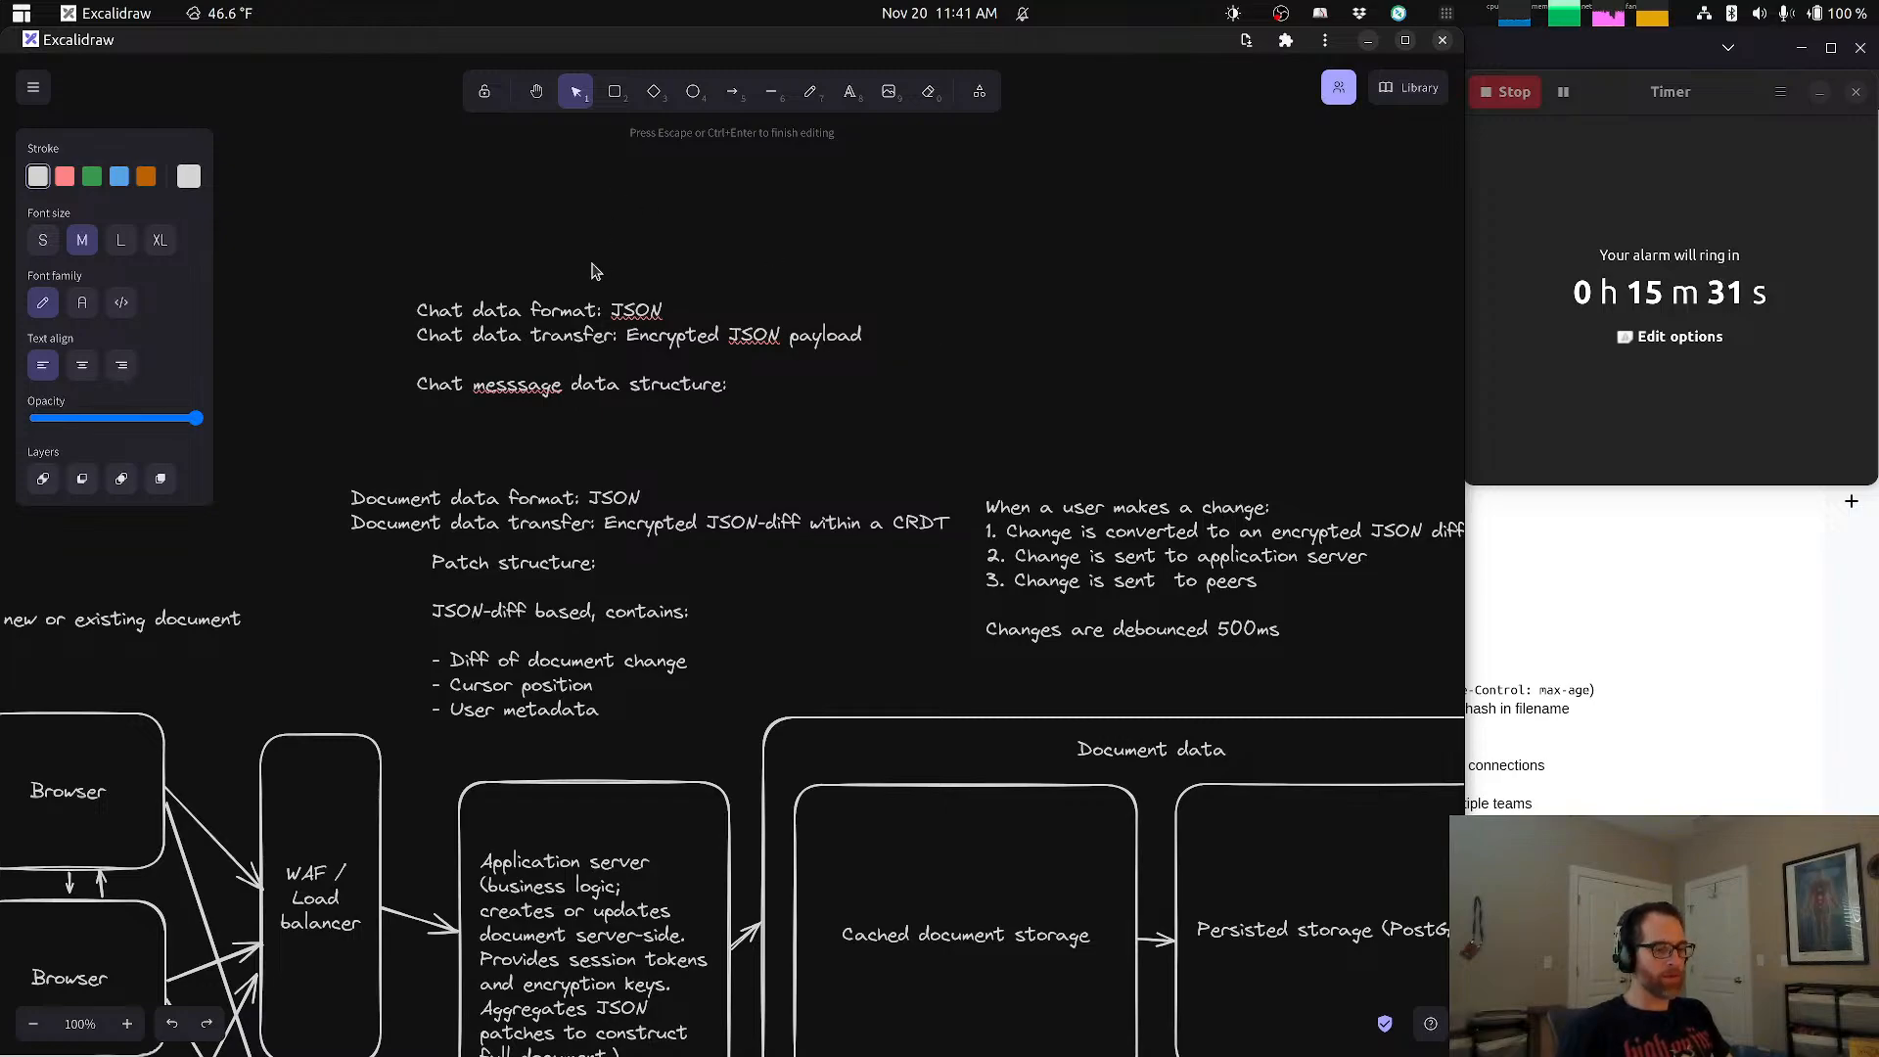
Step: List "- Message content" and "- User metadata" as dashed items under the chat data structure subheading
type("{")
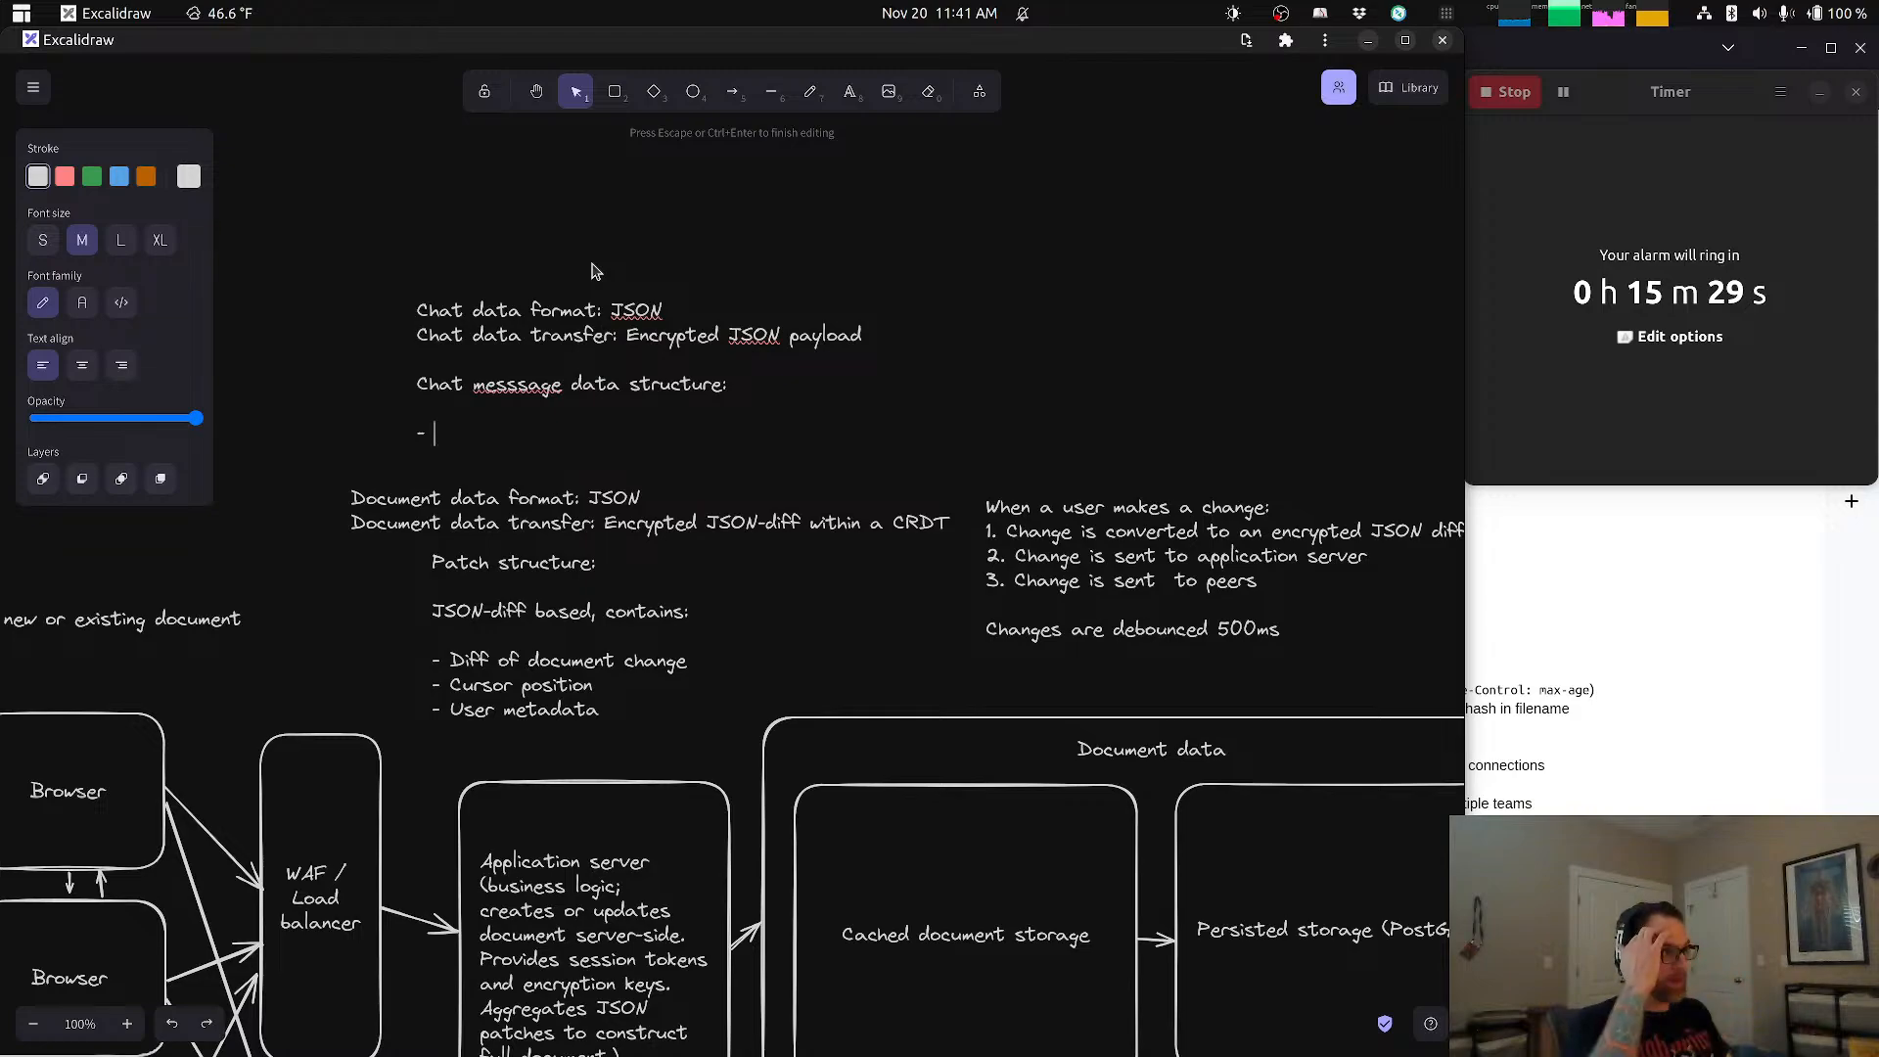
type("Messa")
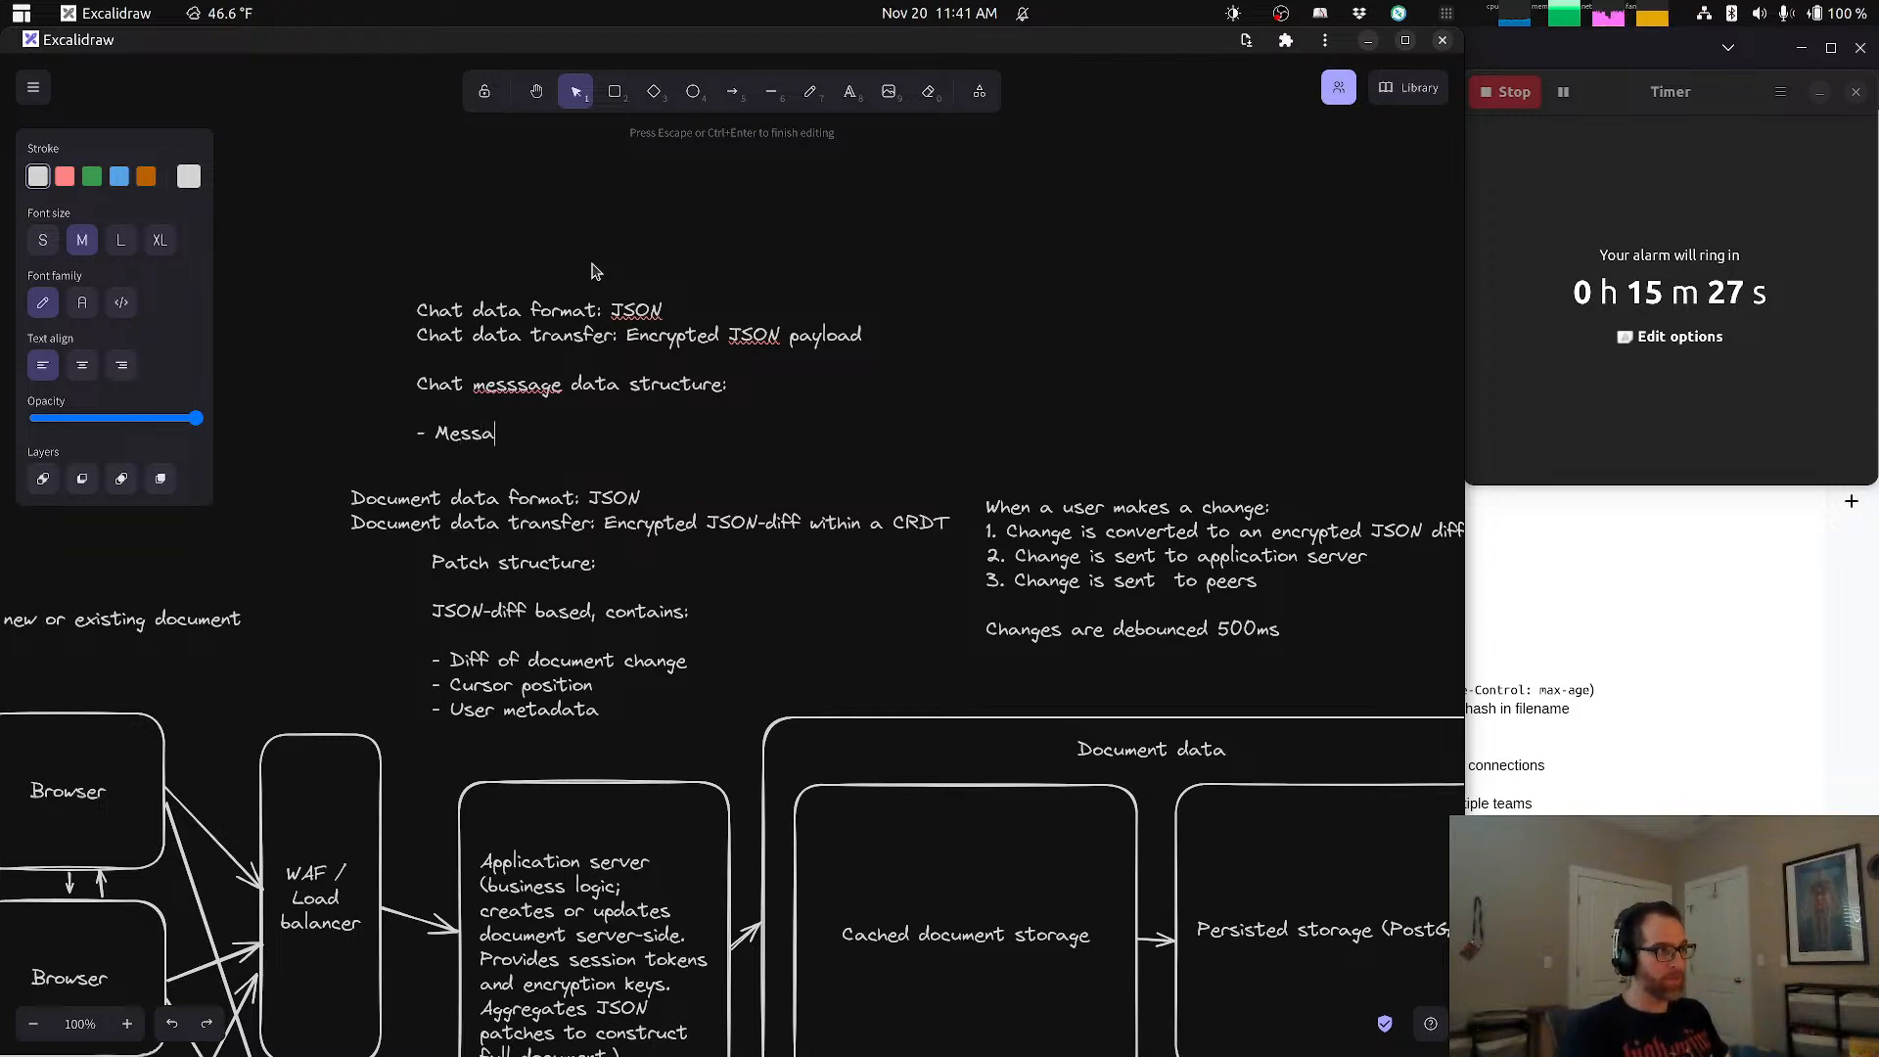
type("ge content")
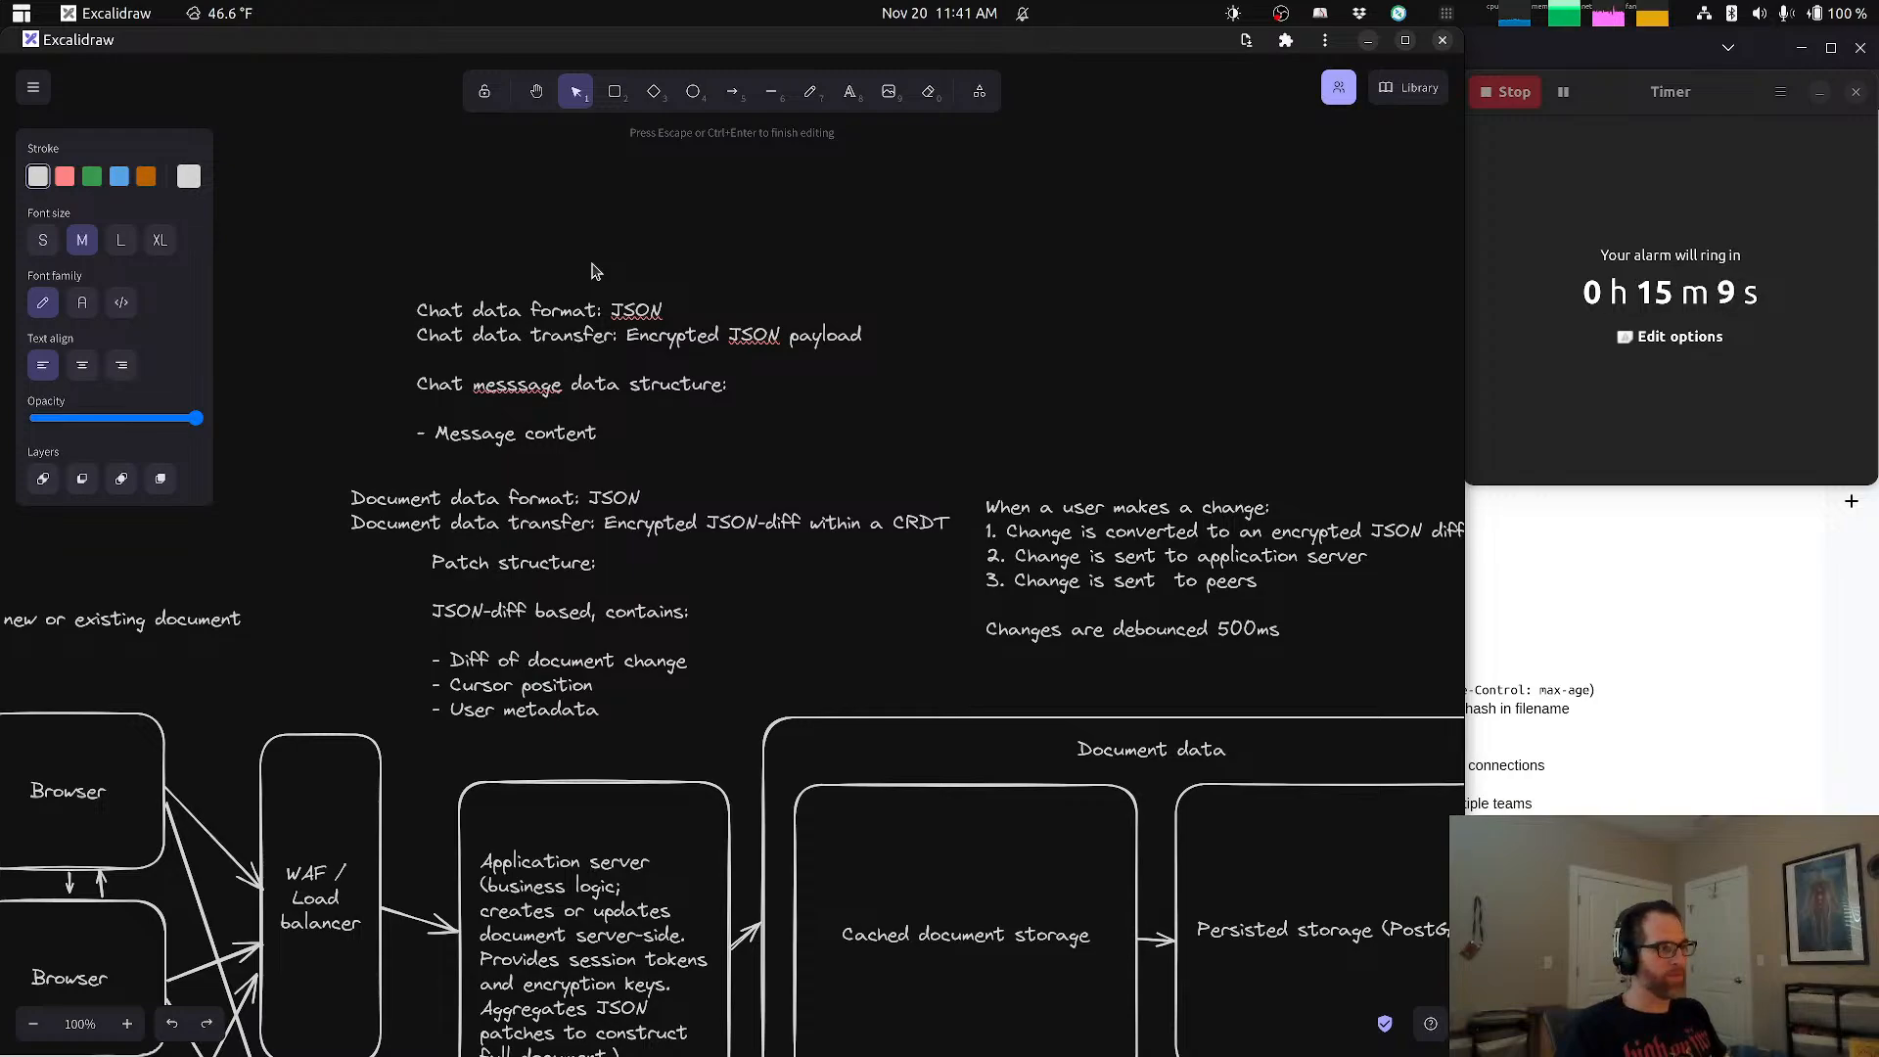
type("- User me")
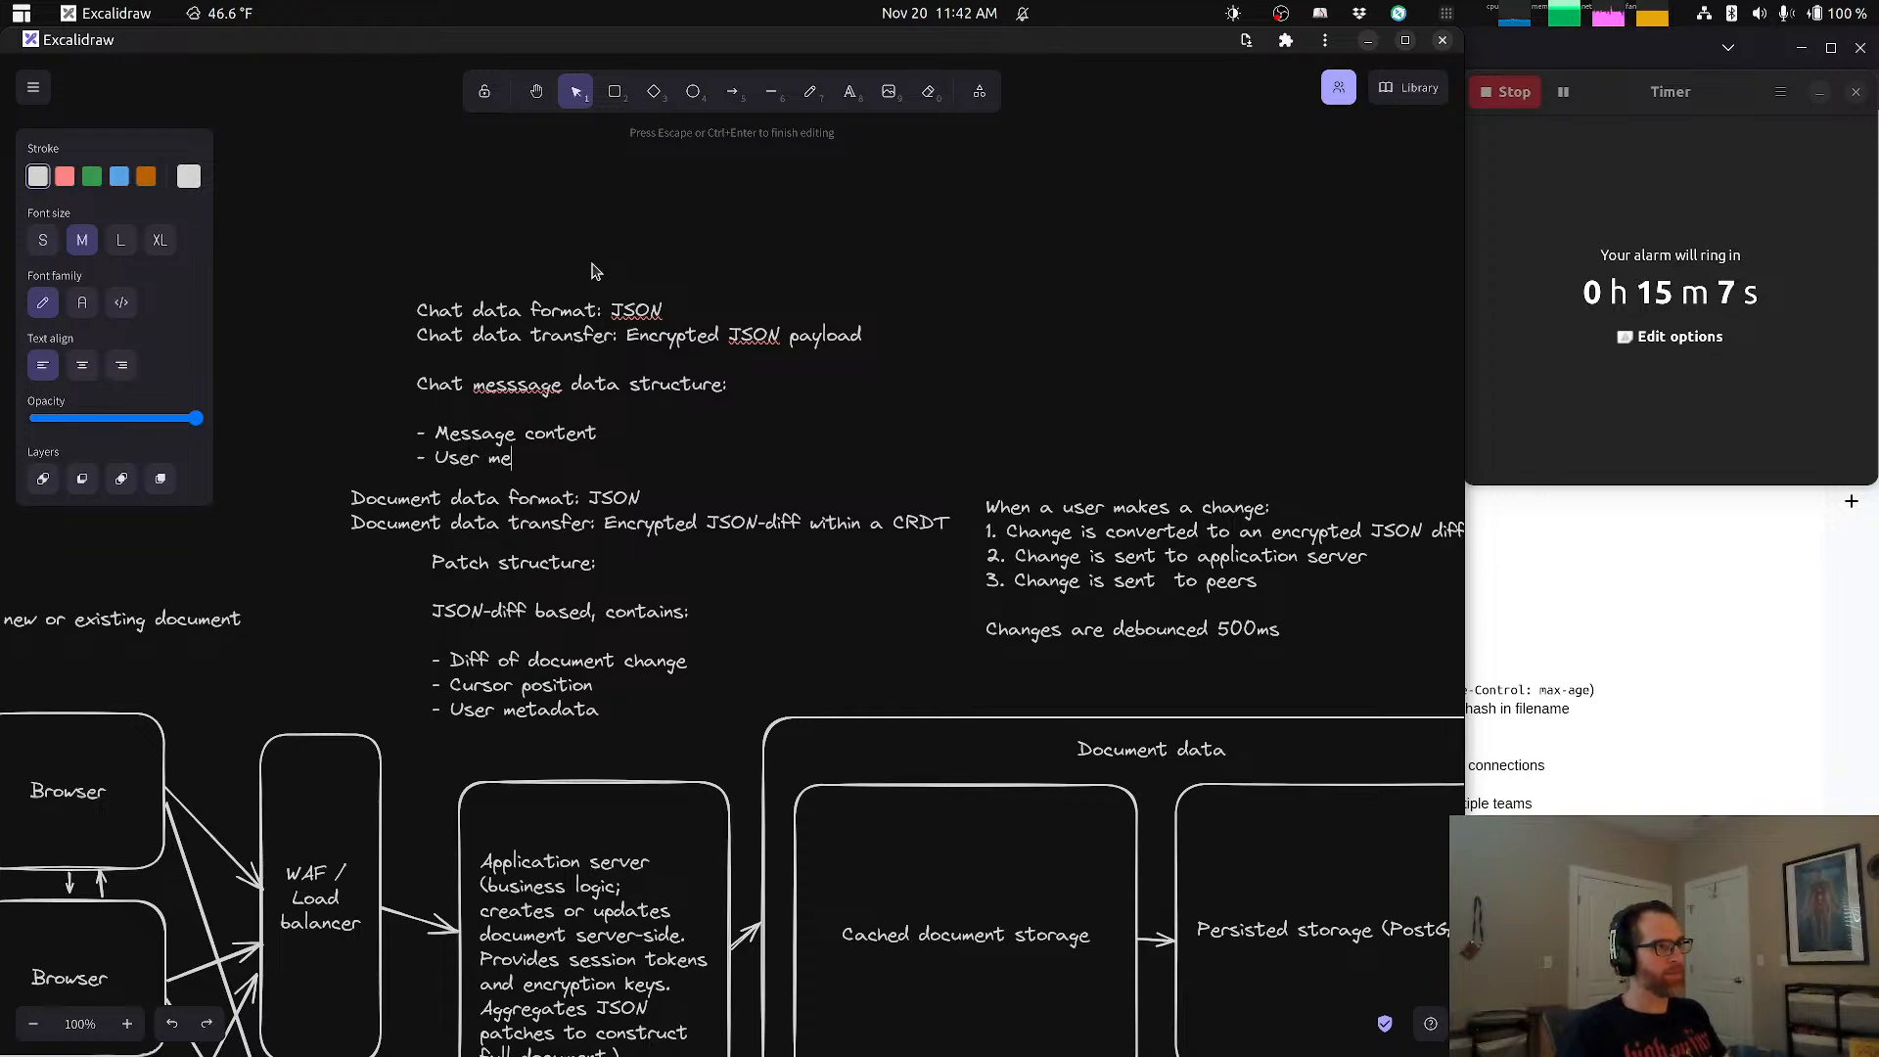
type("tagaata")
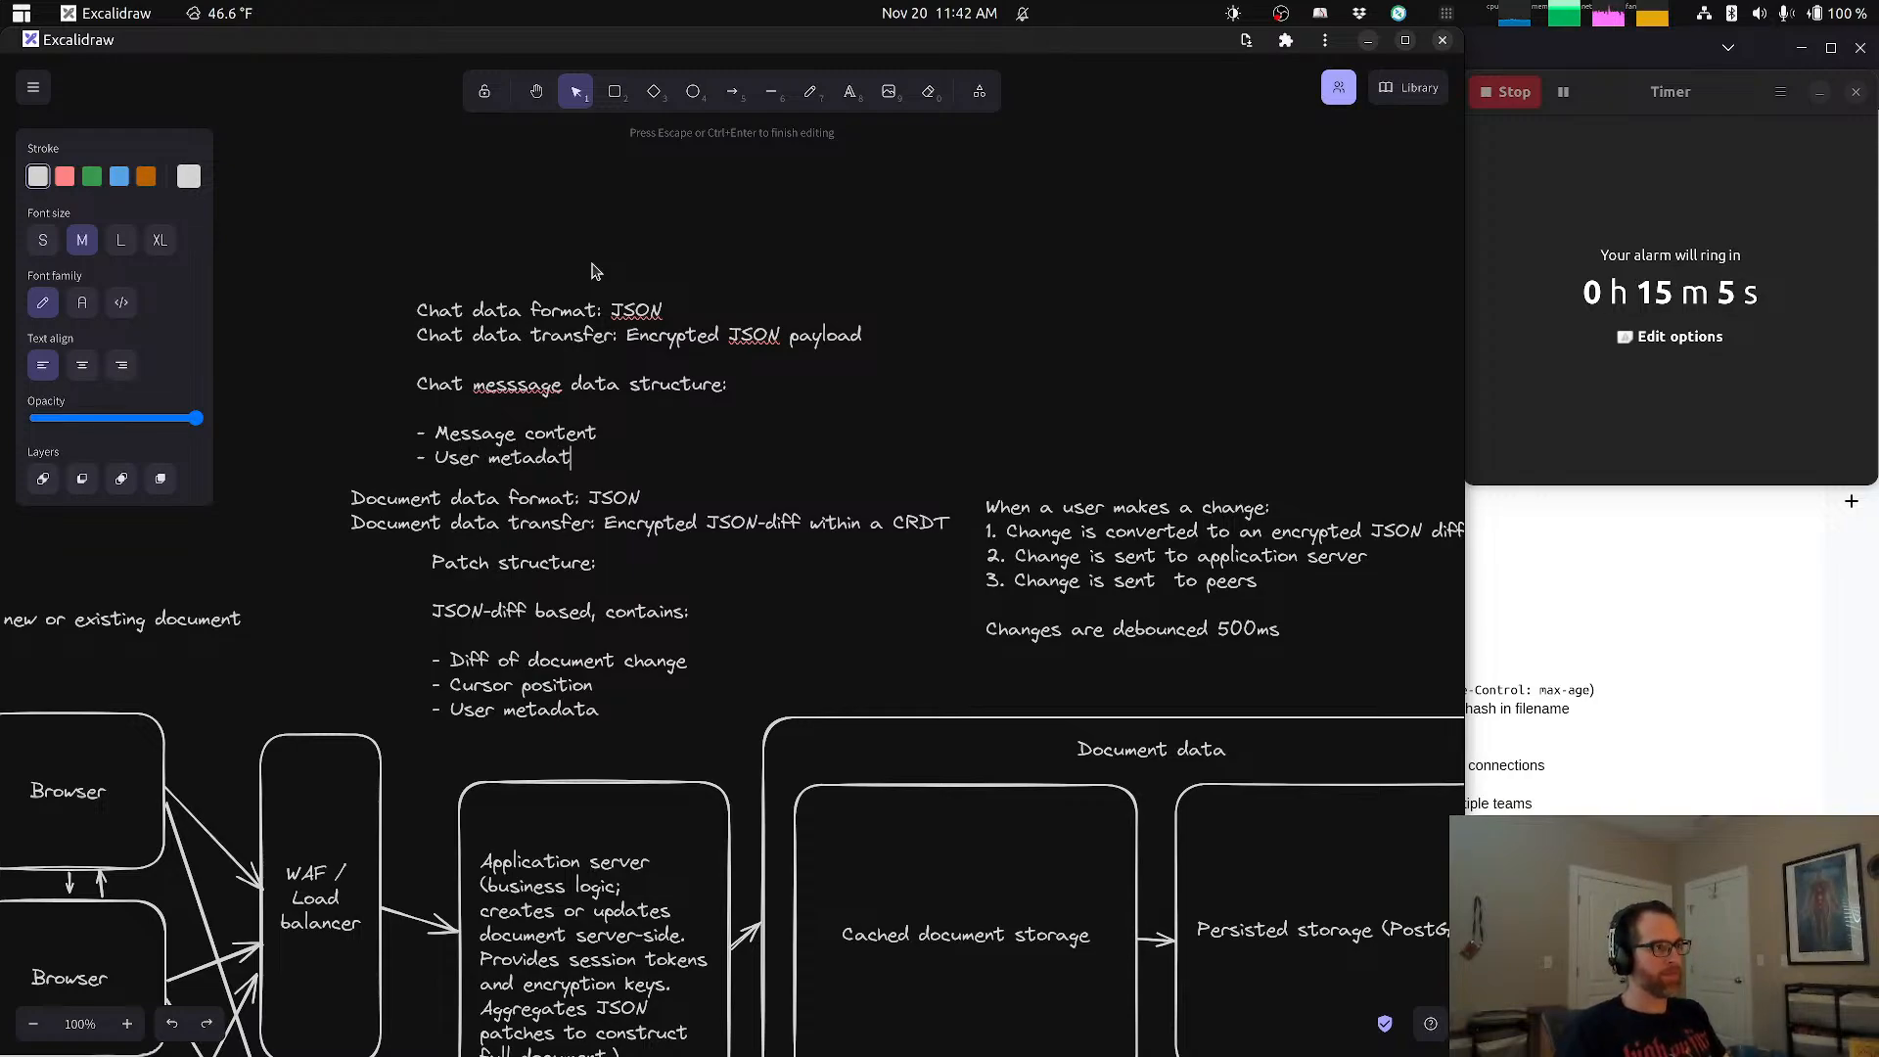
Step: Finish editing the chat note and move it slightly up and left, aligned above the document data notes
left_click(544, 260)
left_click(552, 313)
left_click_drag(551, 313, 482, 271)
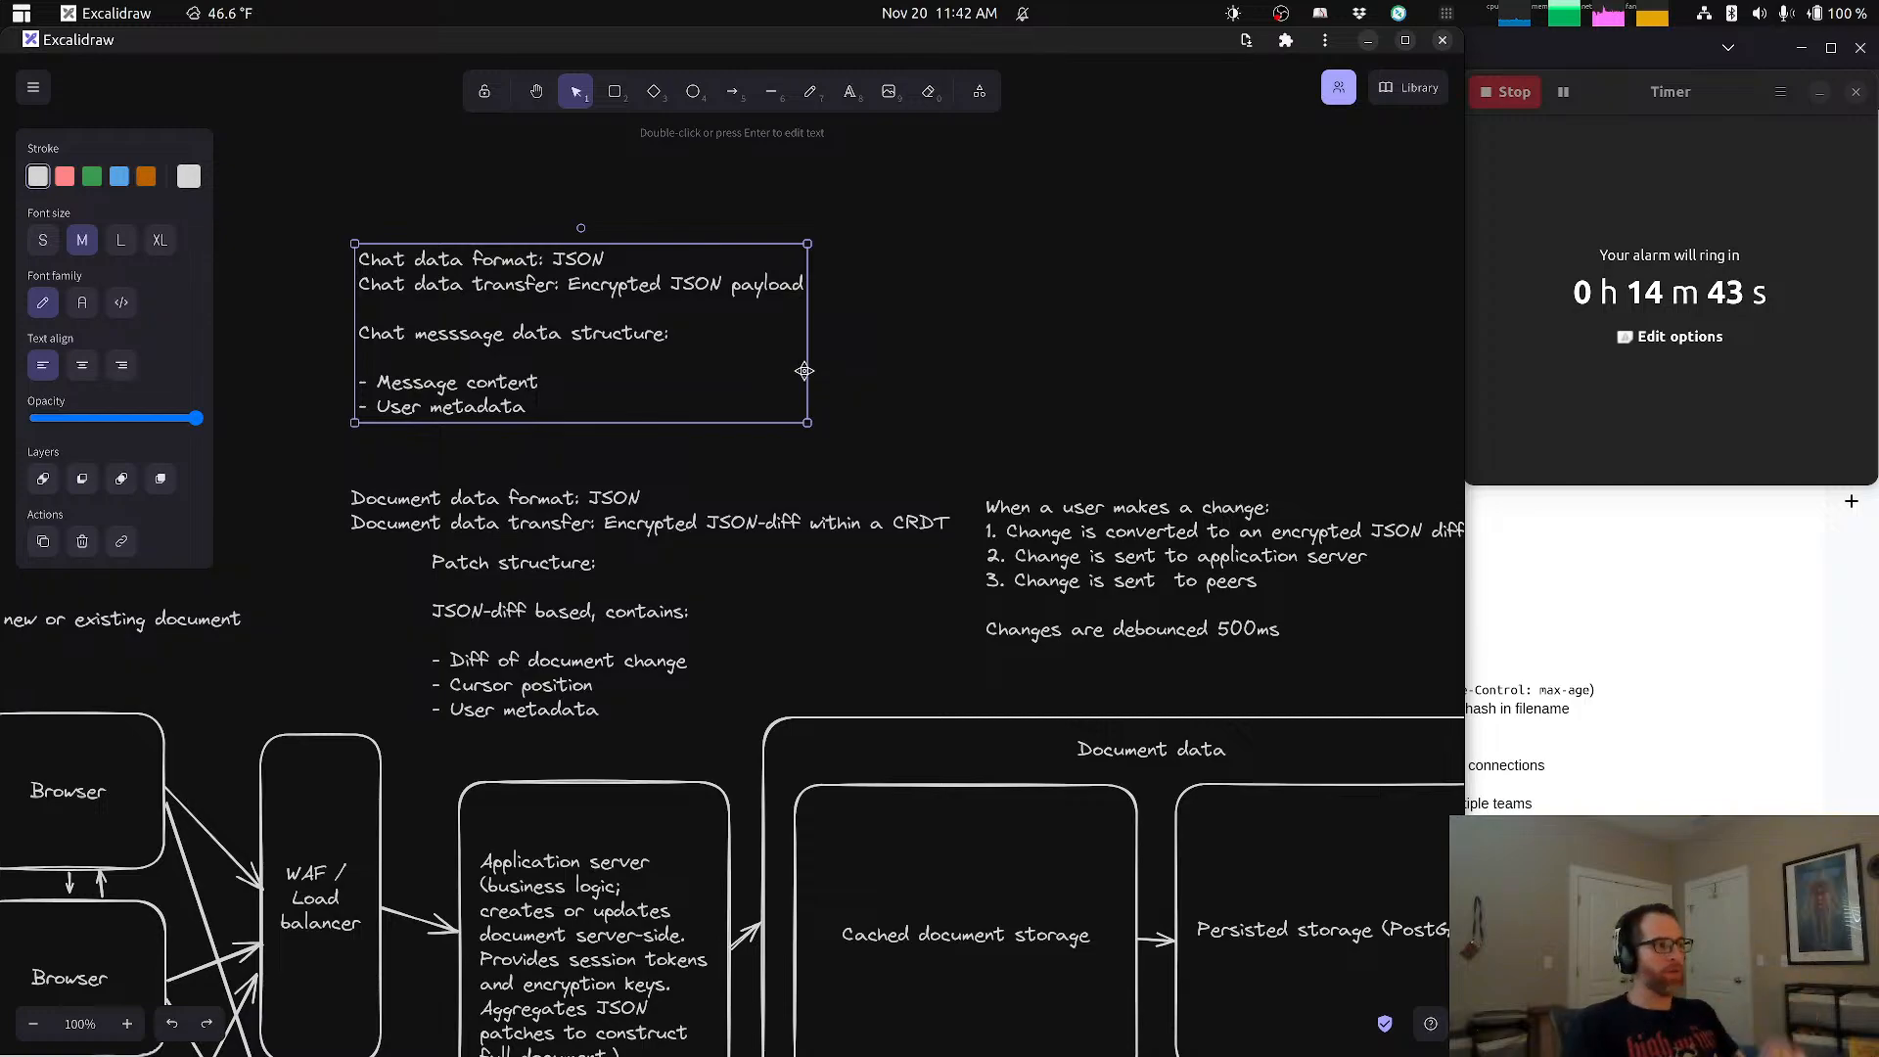
Step: Review the diagram's patch structure note, browser boxes and their connections to the WAF / Load balancer and STUN/TURN server
left_click(665, 716)
scroll(510, 806, "left", 4)
scroll(510, 806, "down", 2)
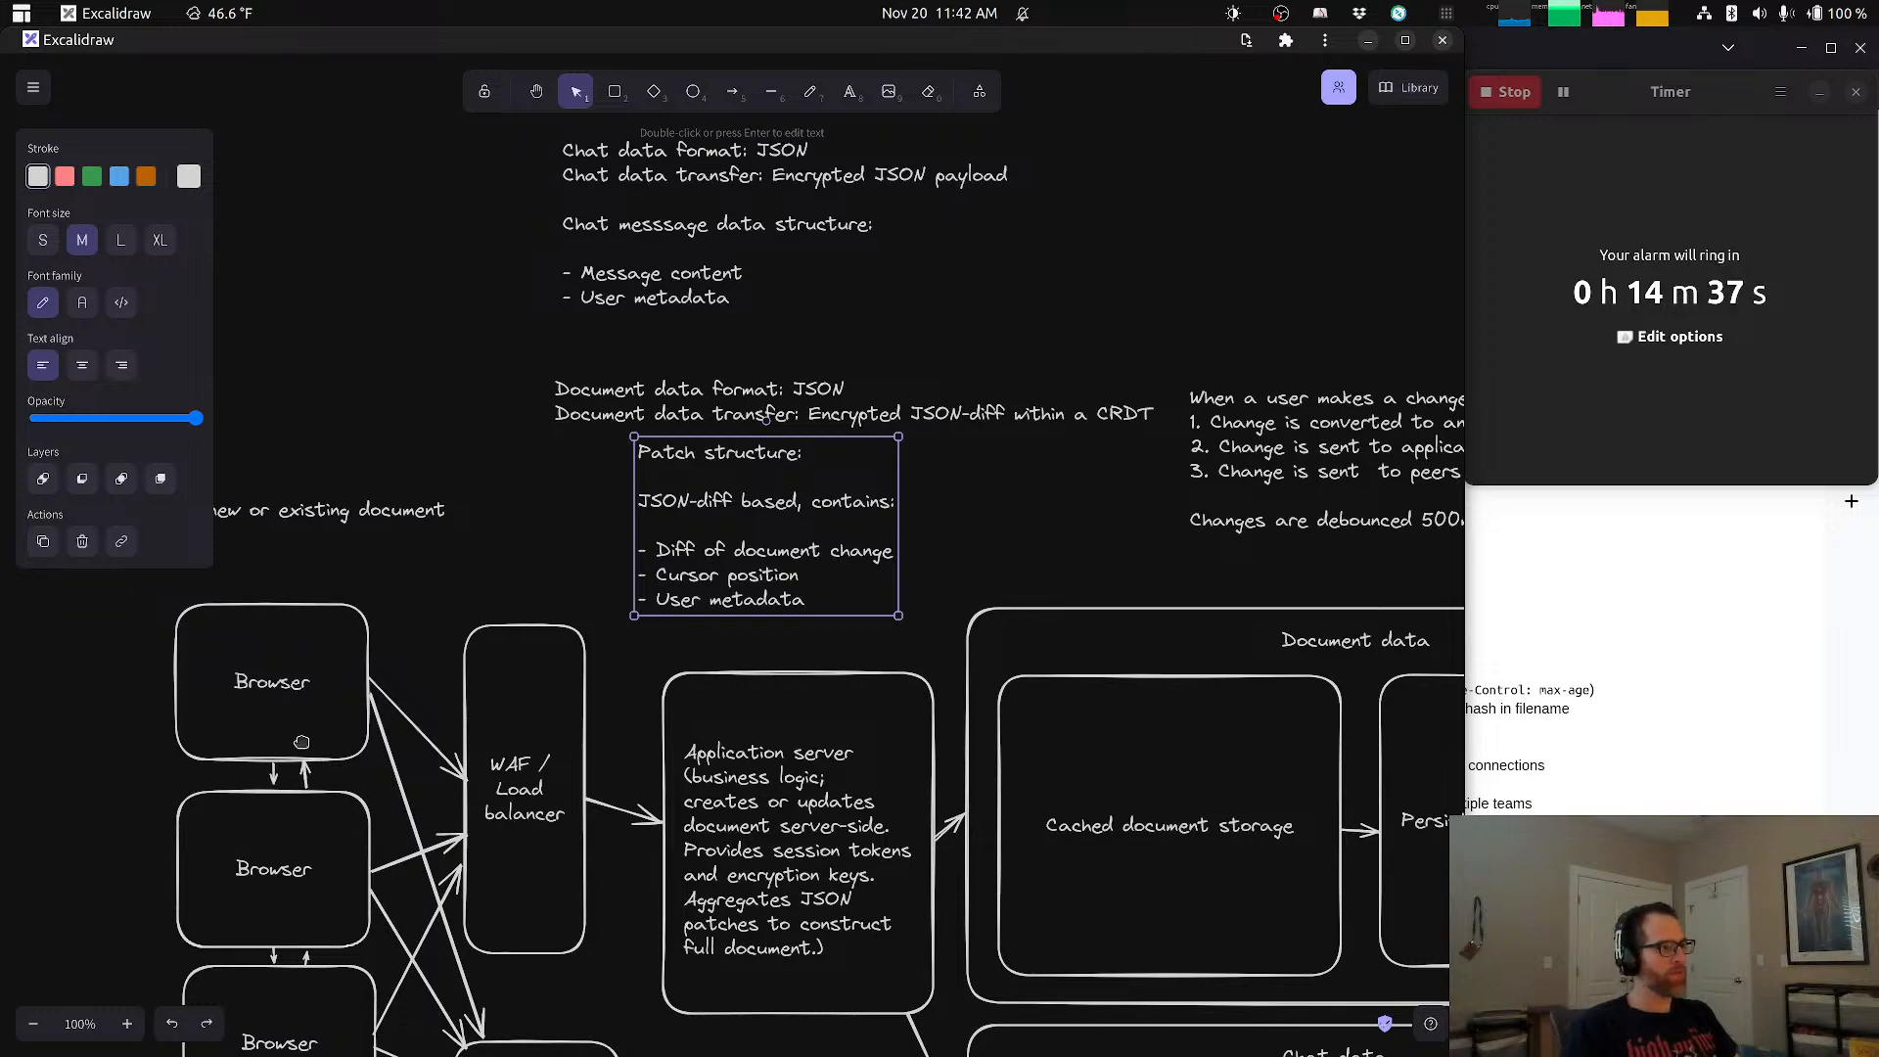
scroll(311, 620, "down", 2)
scroll(311, 620, "down", 1)
left_click(306, 527)
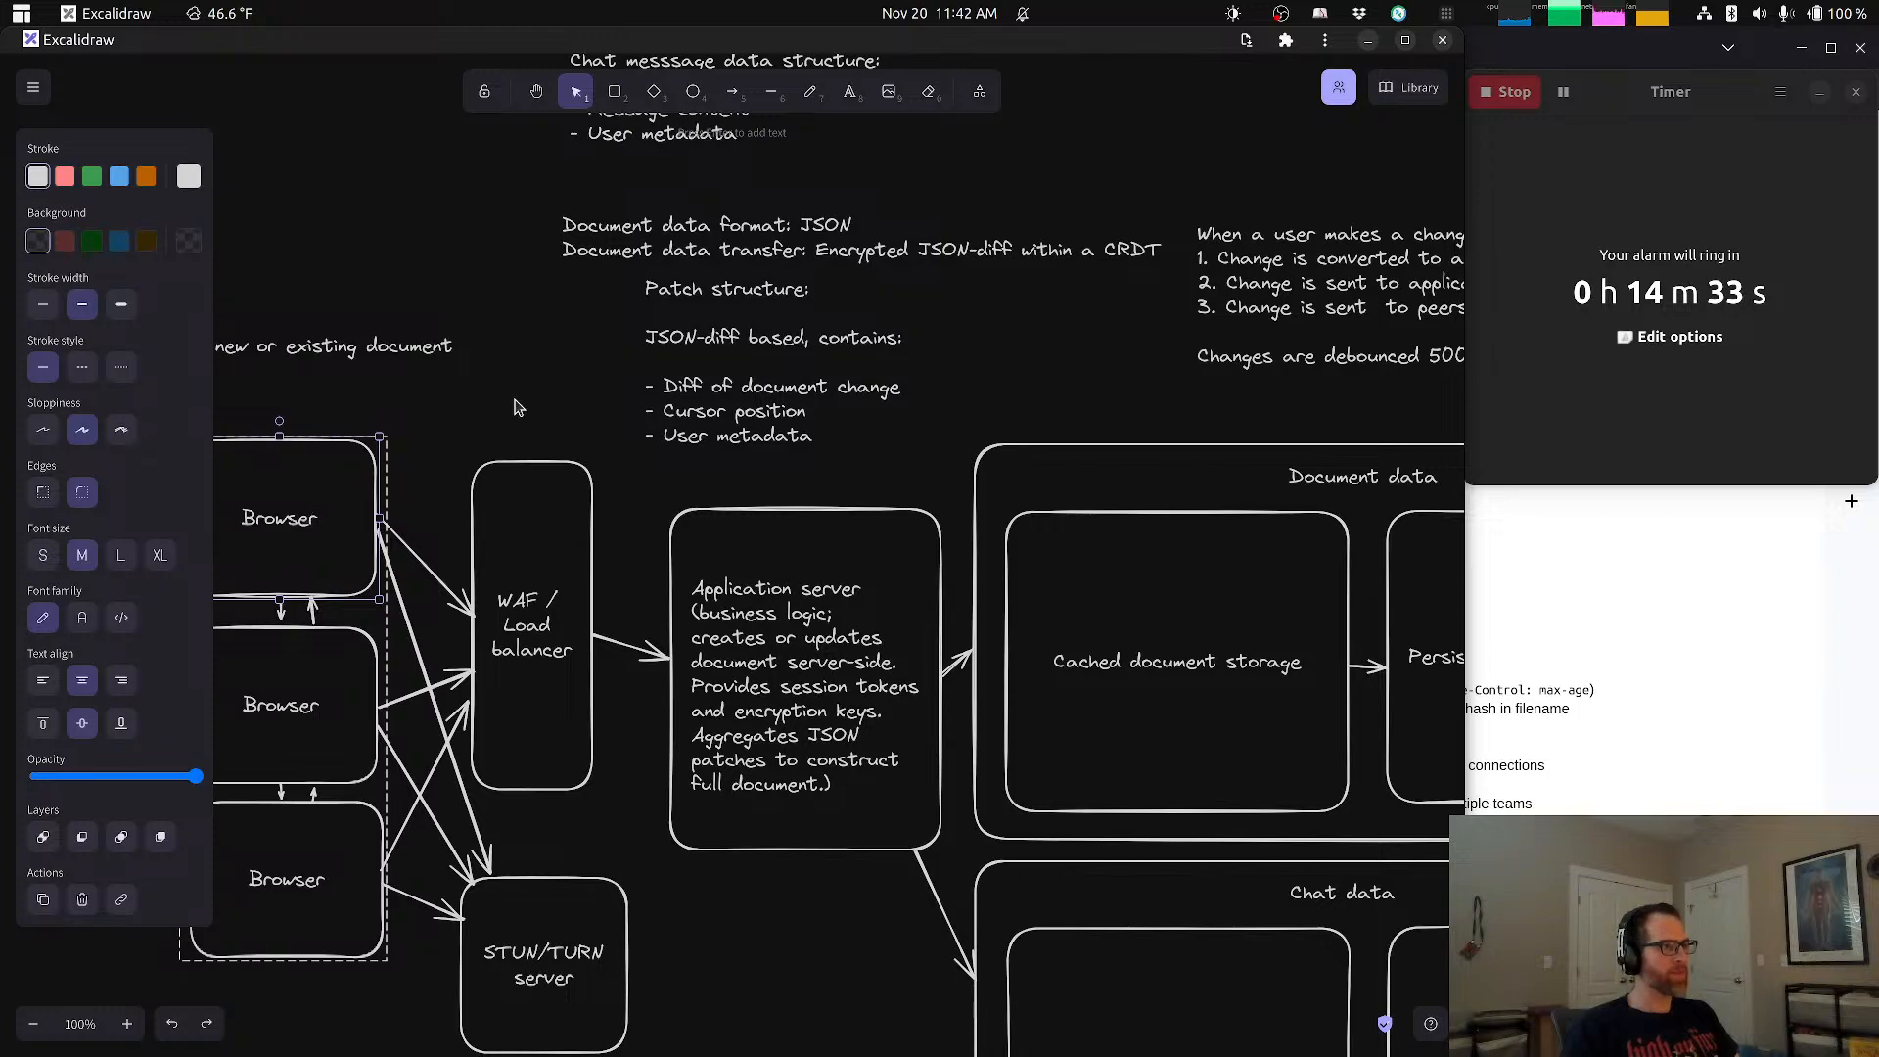
left_click(458, 494)
scroll(421, 558, "down", 2)
scroll(421, 558, "left", 2)
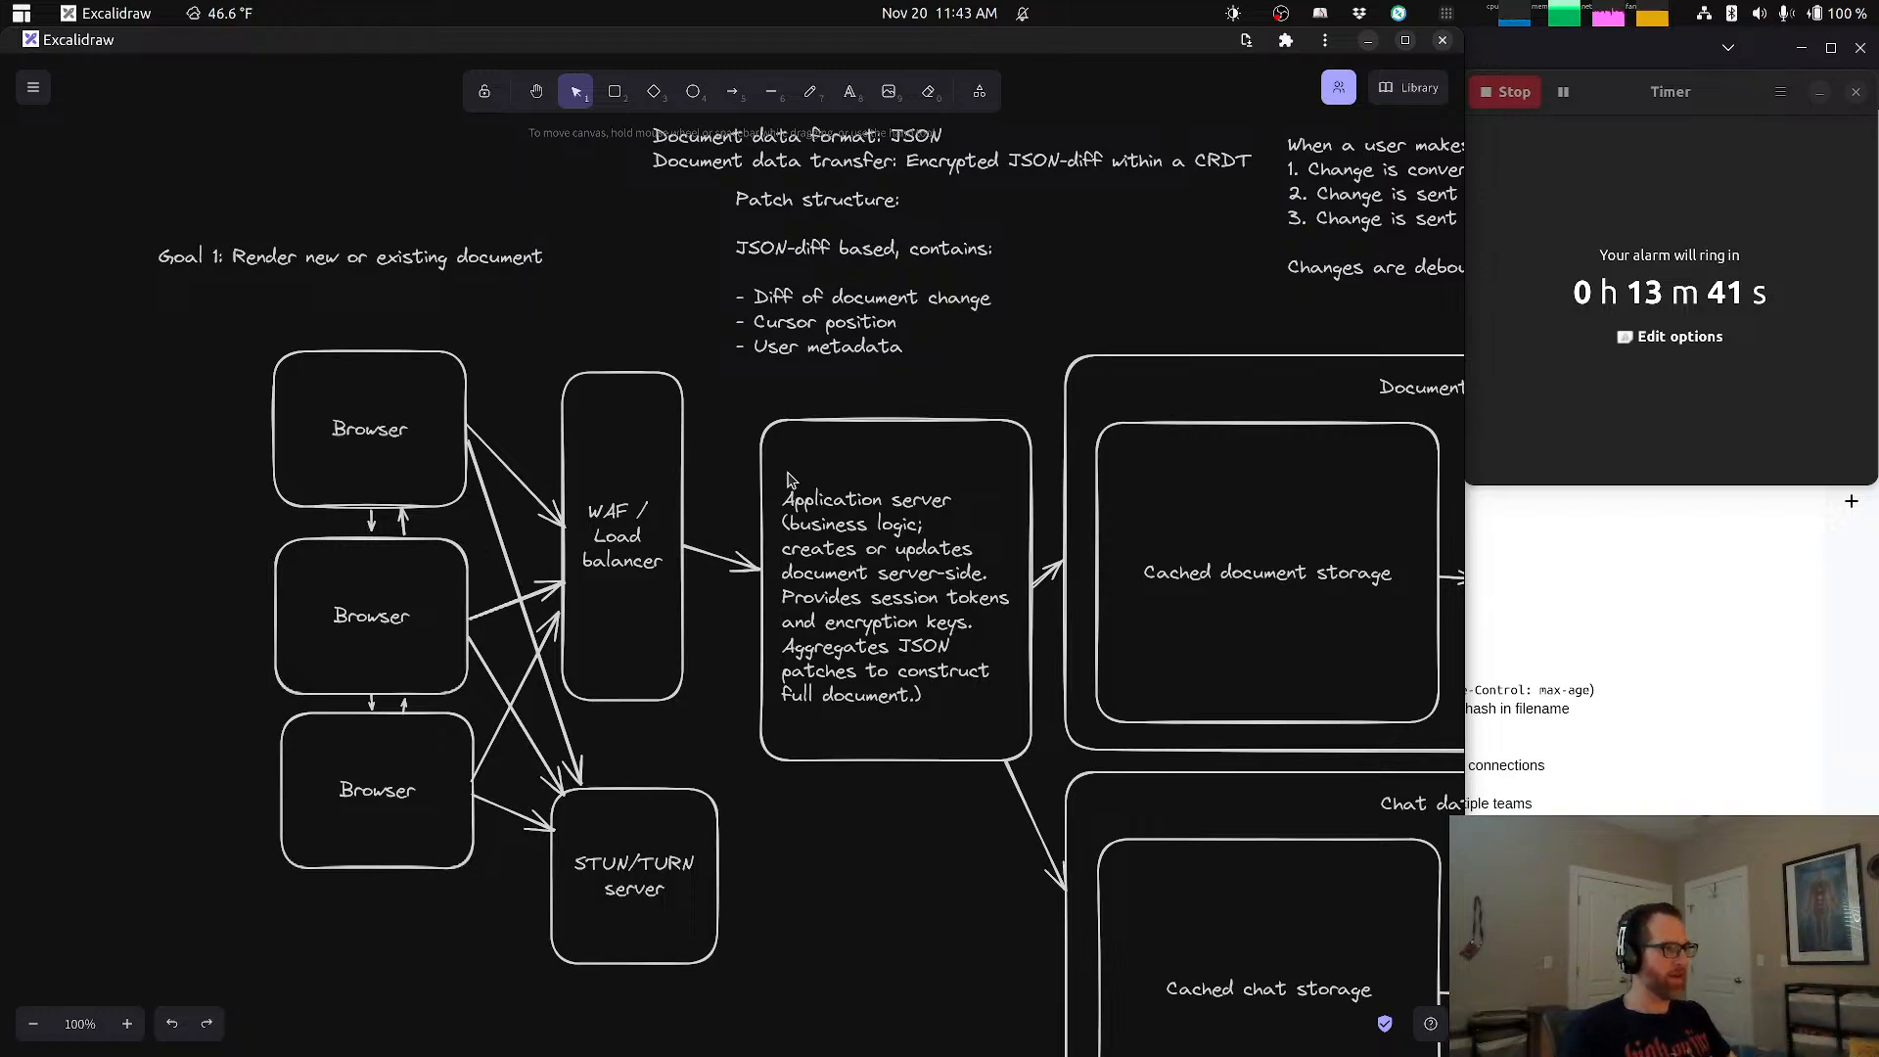
left_click(516, 476)
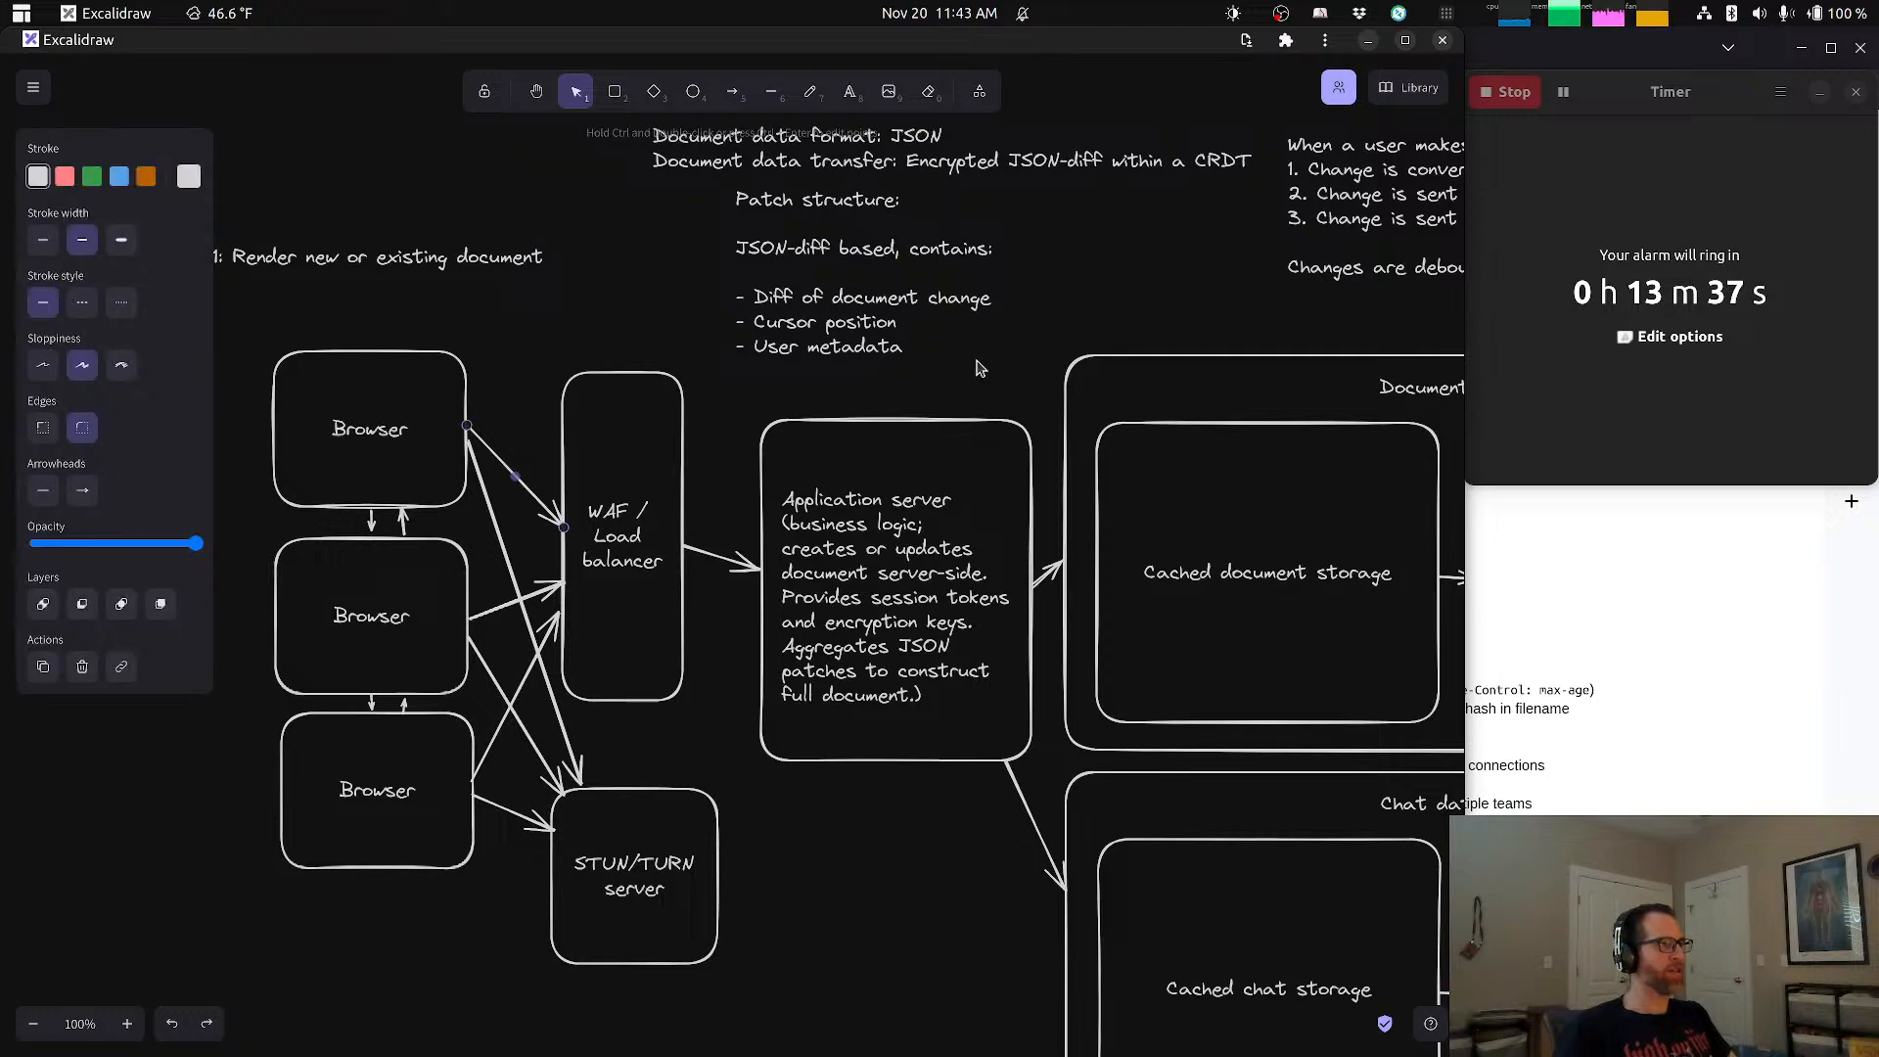
Step: Start a text note headed "Connections:" in the empty area above the "Goal 1: Render new or existing document" heading
left_click_drag(1003, 346, 913, 600)
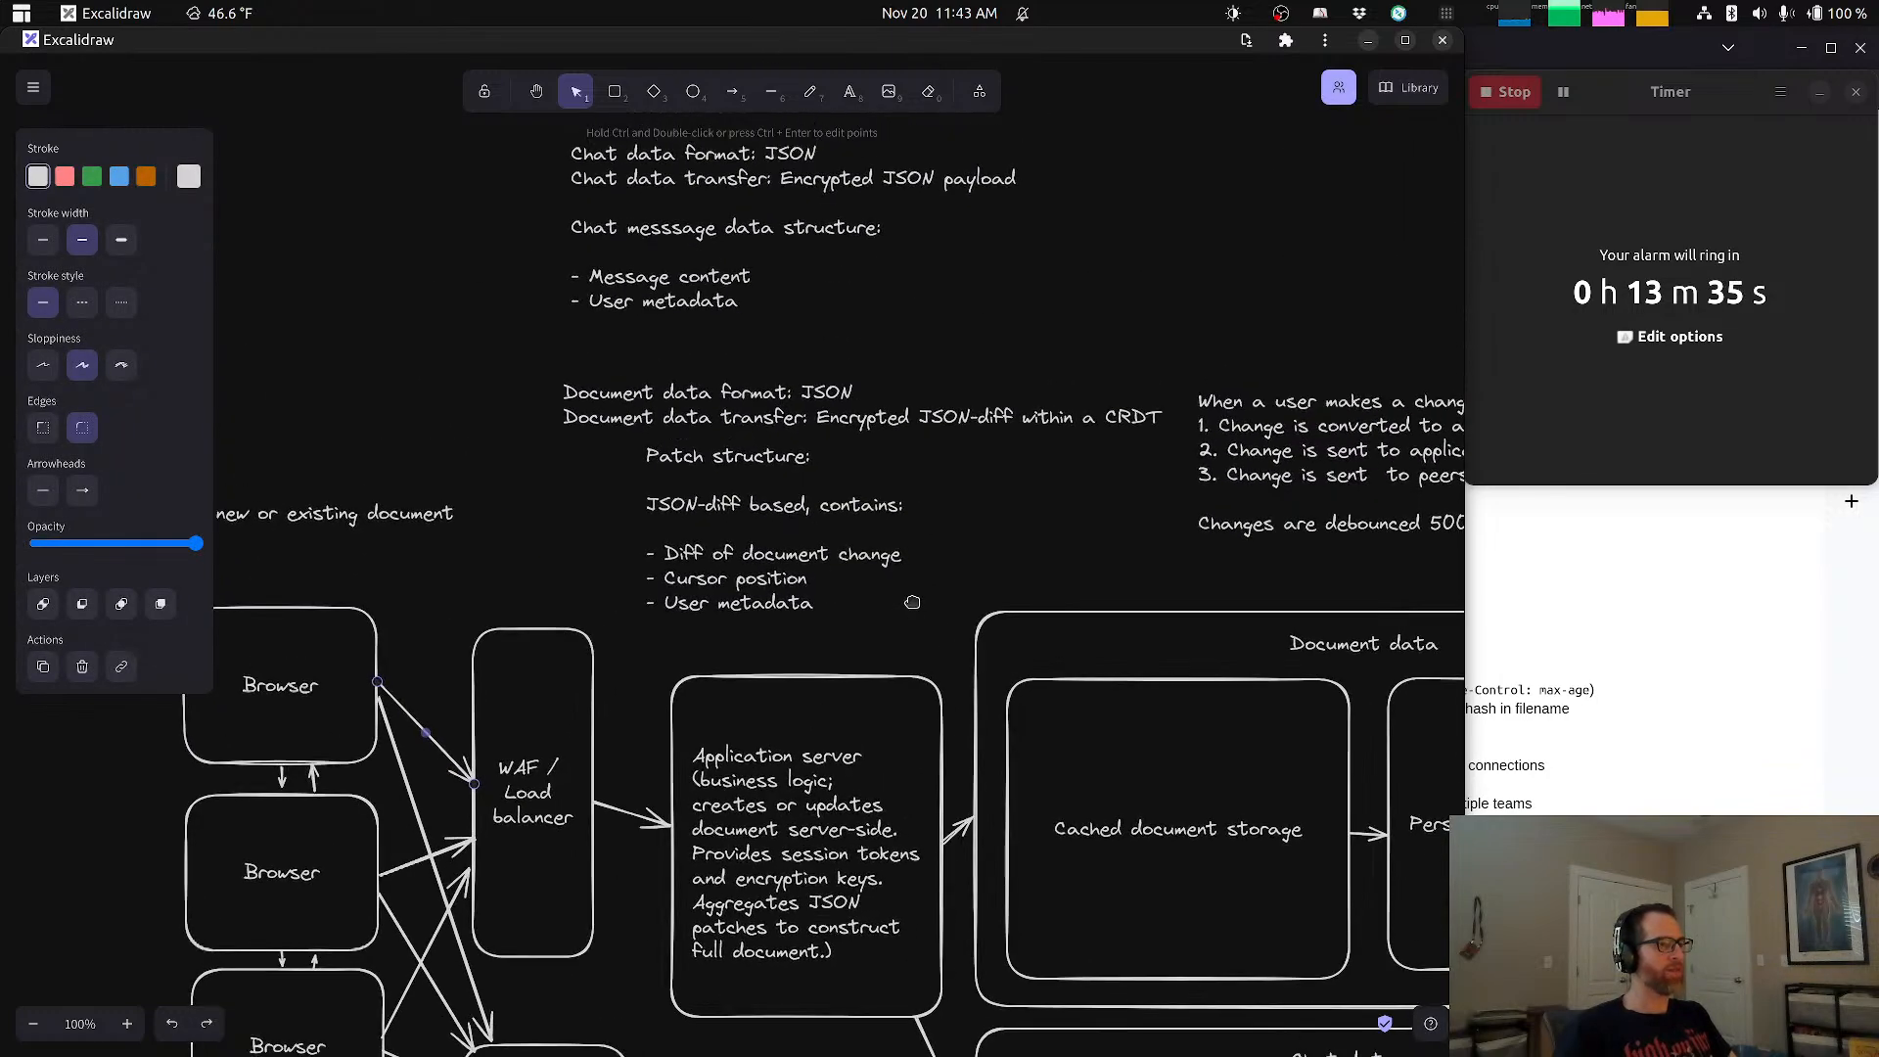
left_click_drag(1004, 404, 1489, 665)
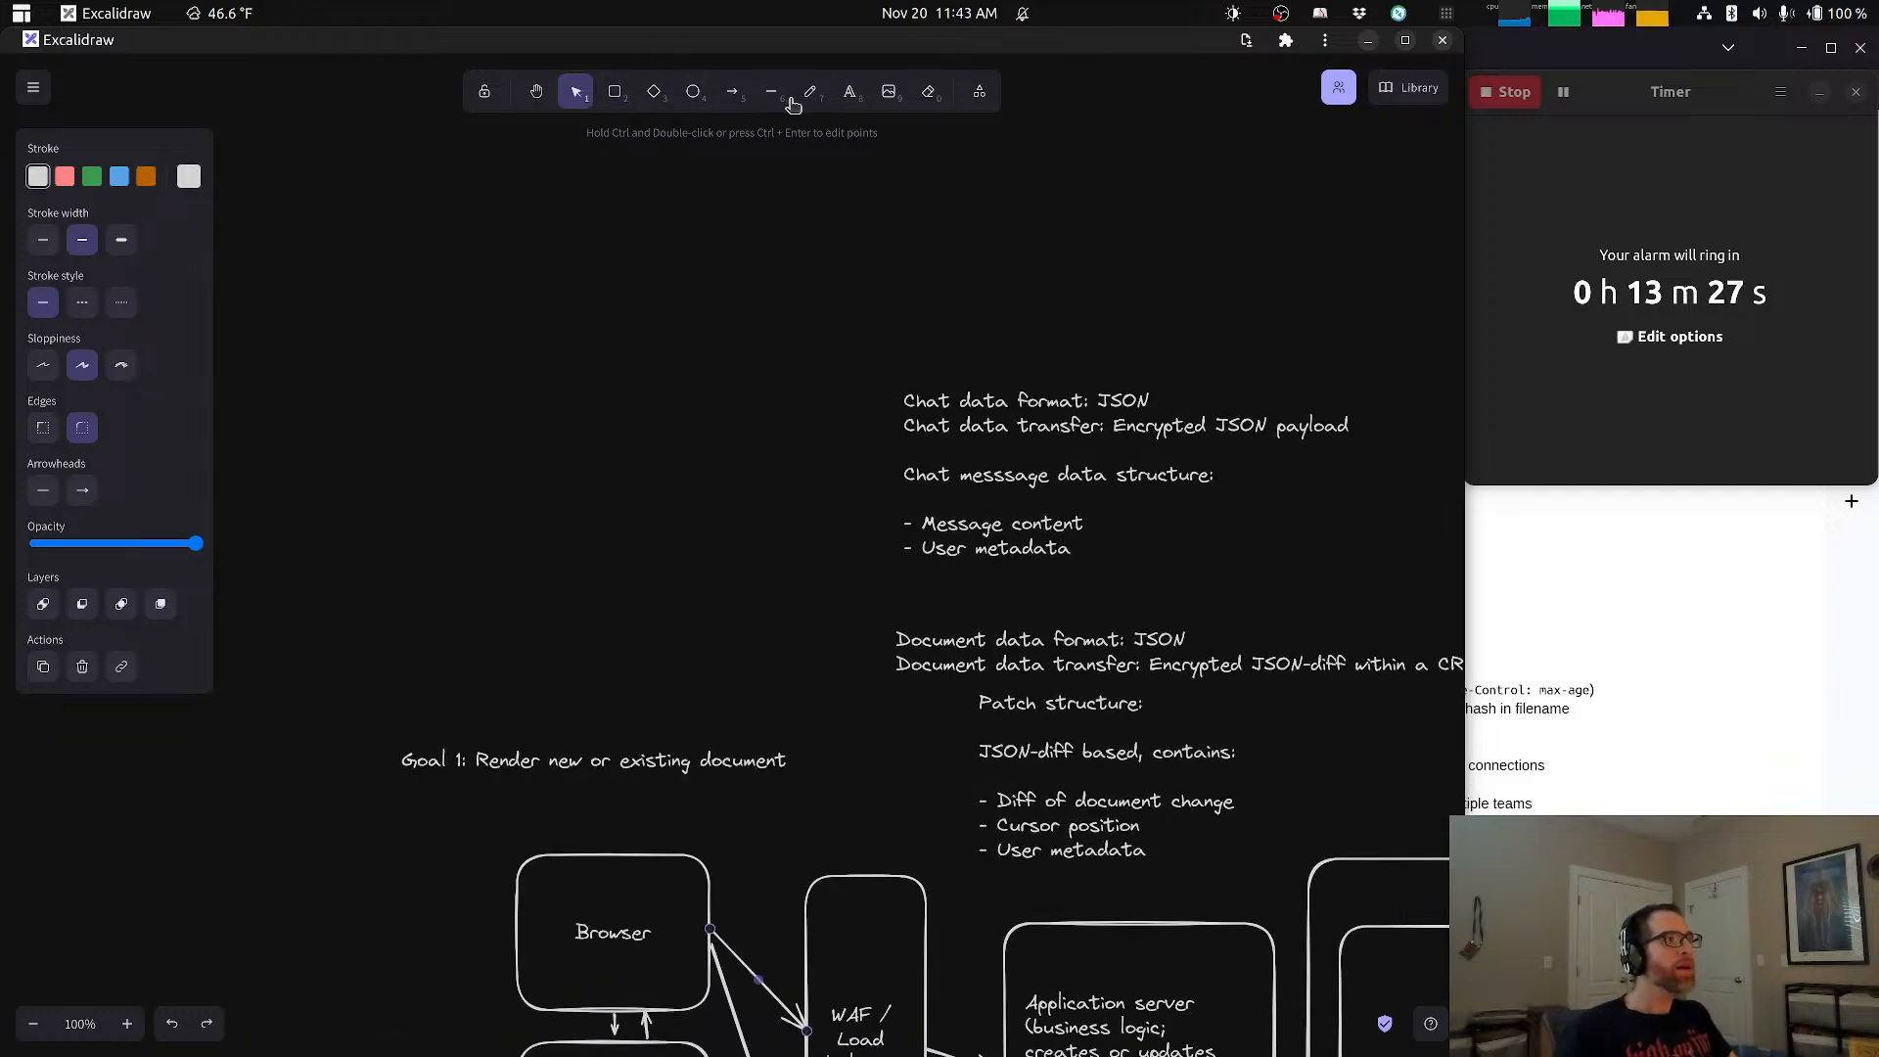
left_click(850, 92)
left_click(475, 585)
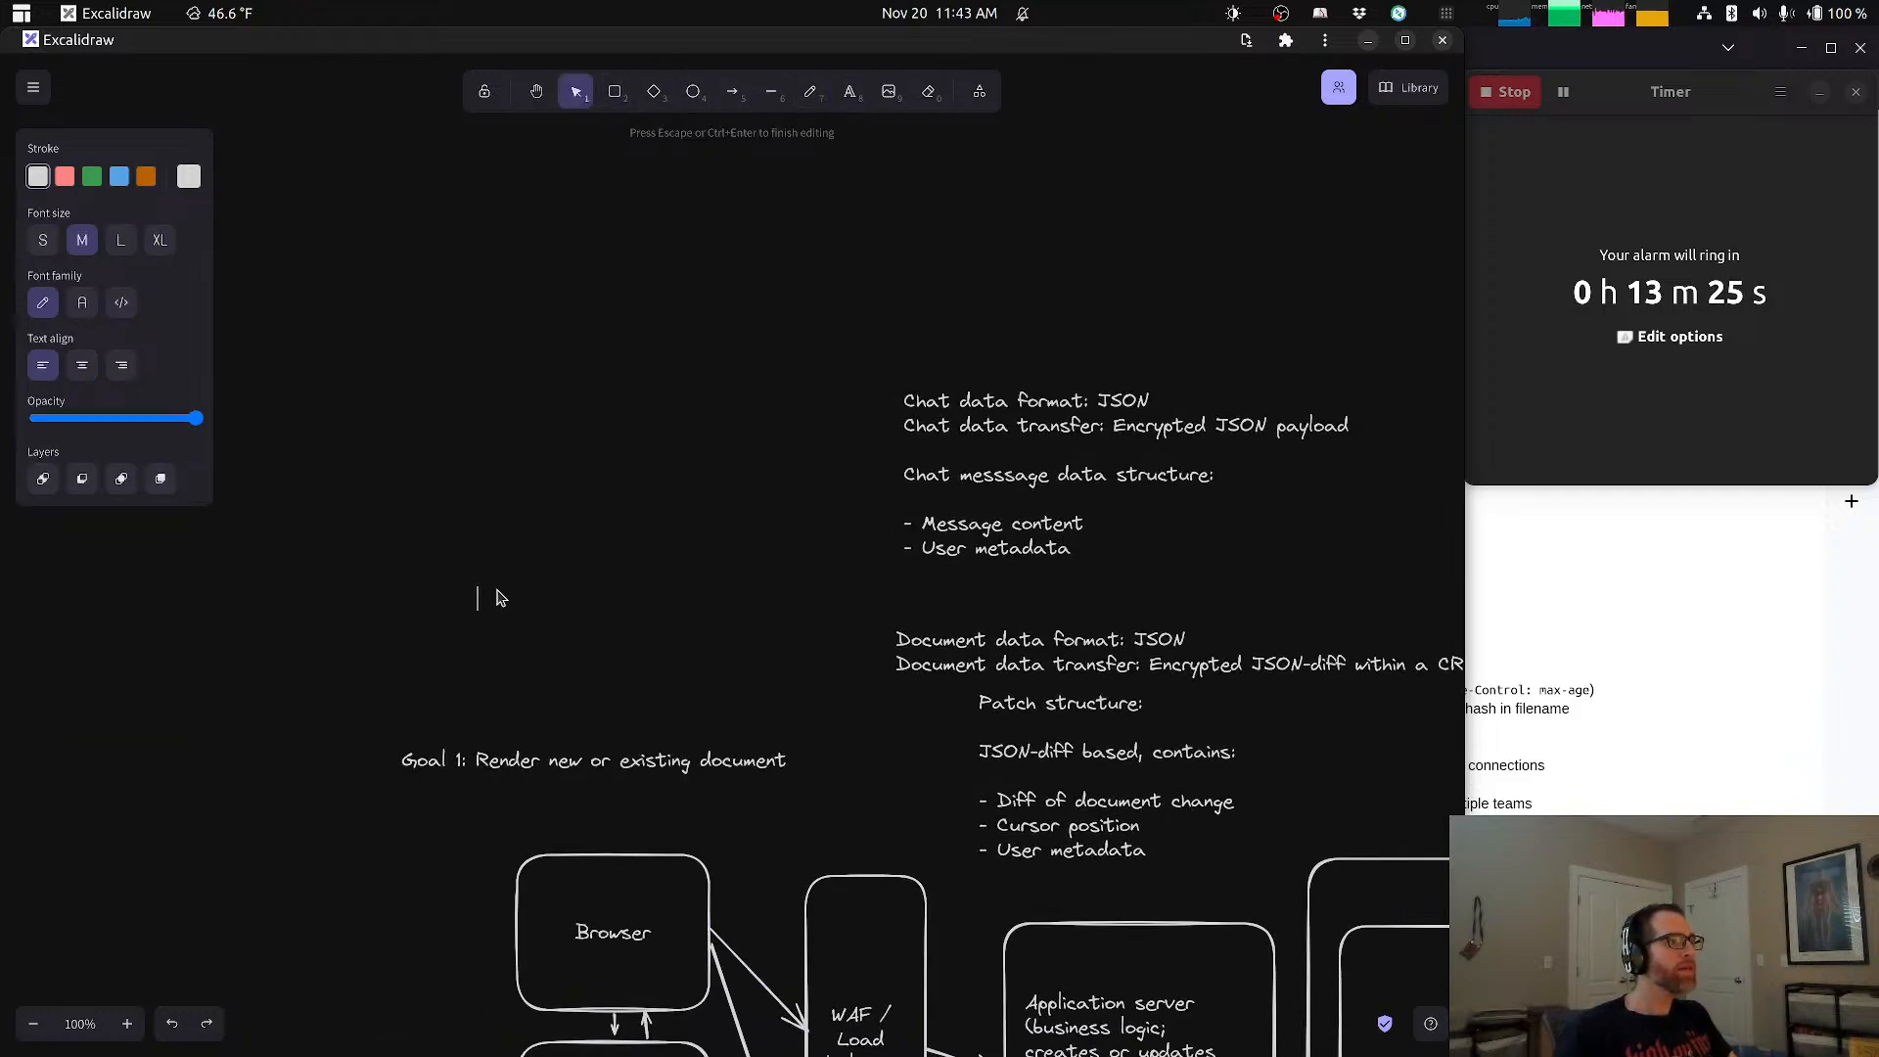
type("Connec")
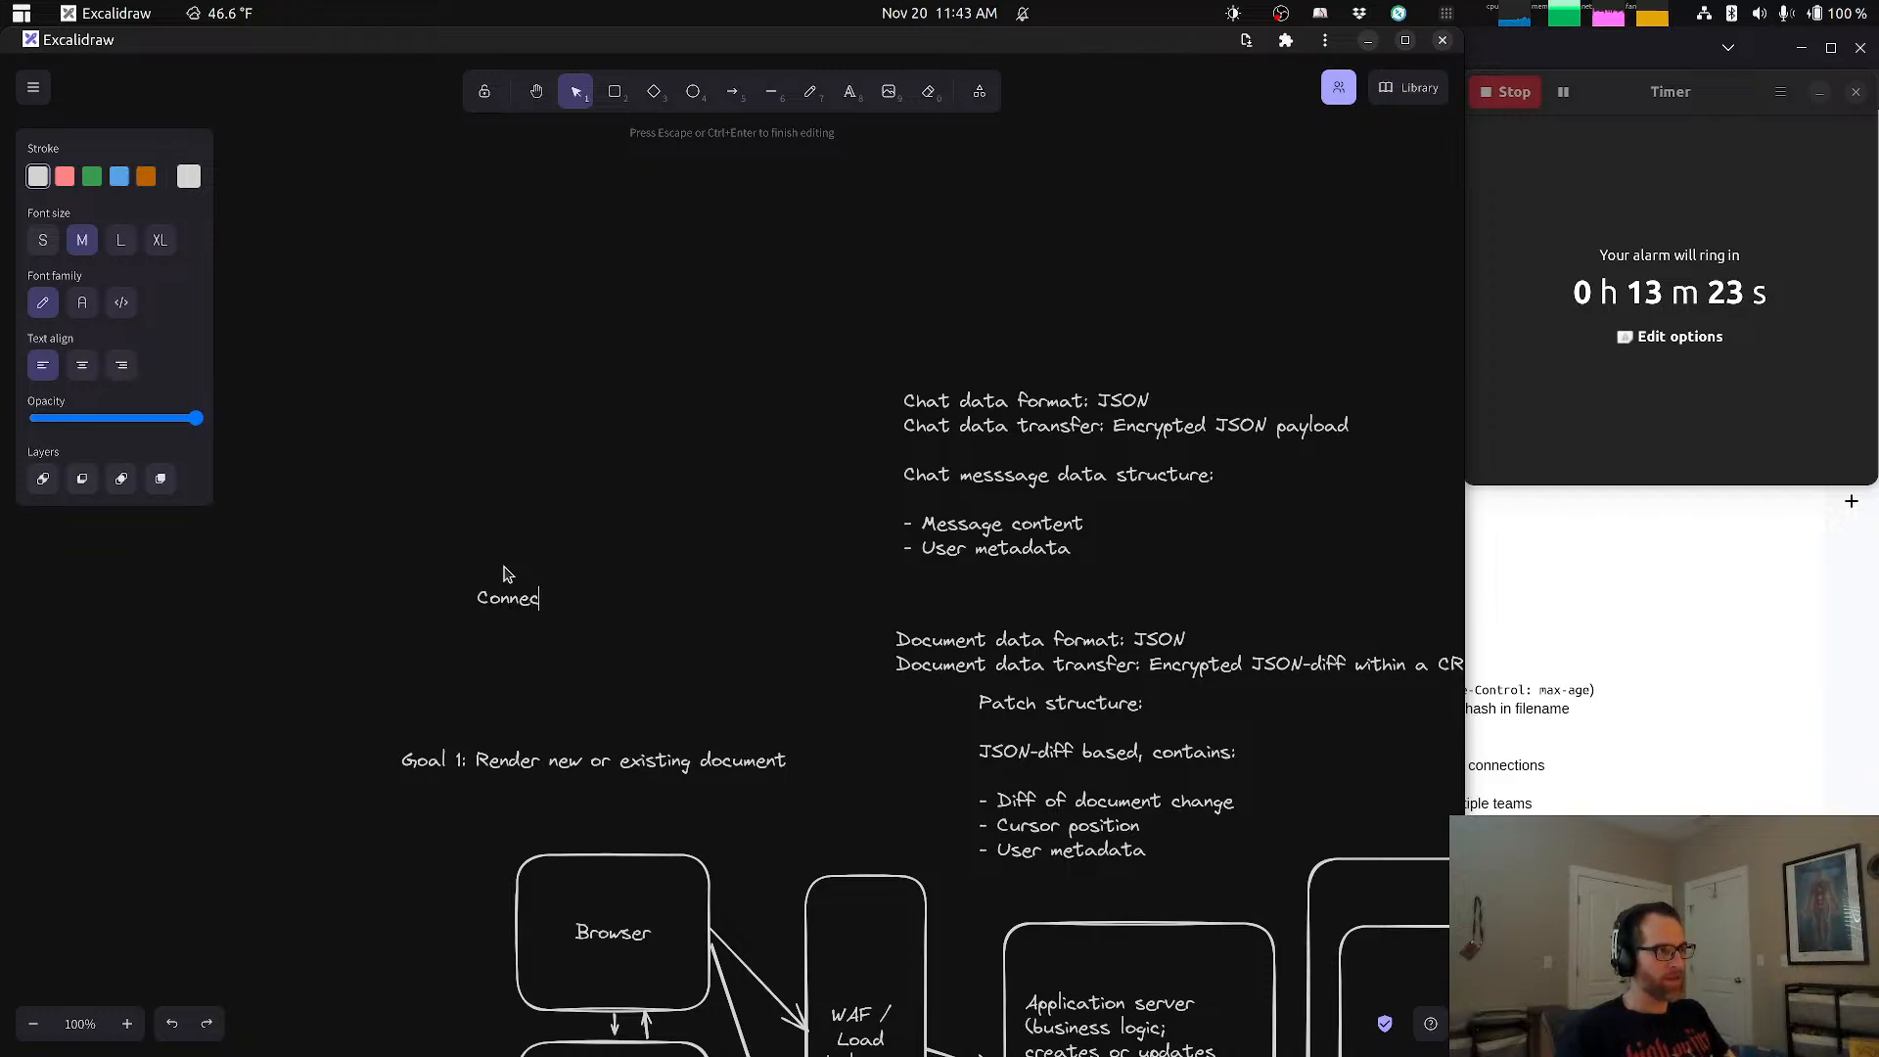
type("tions")
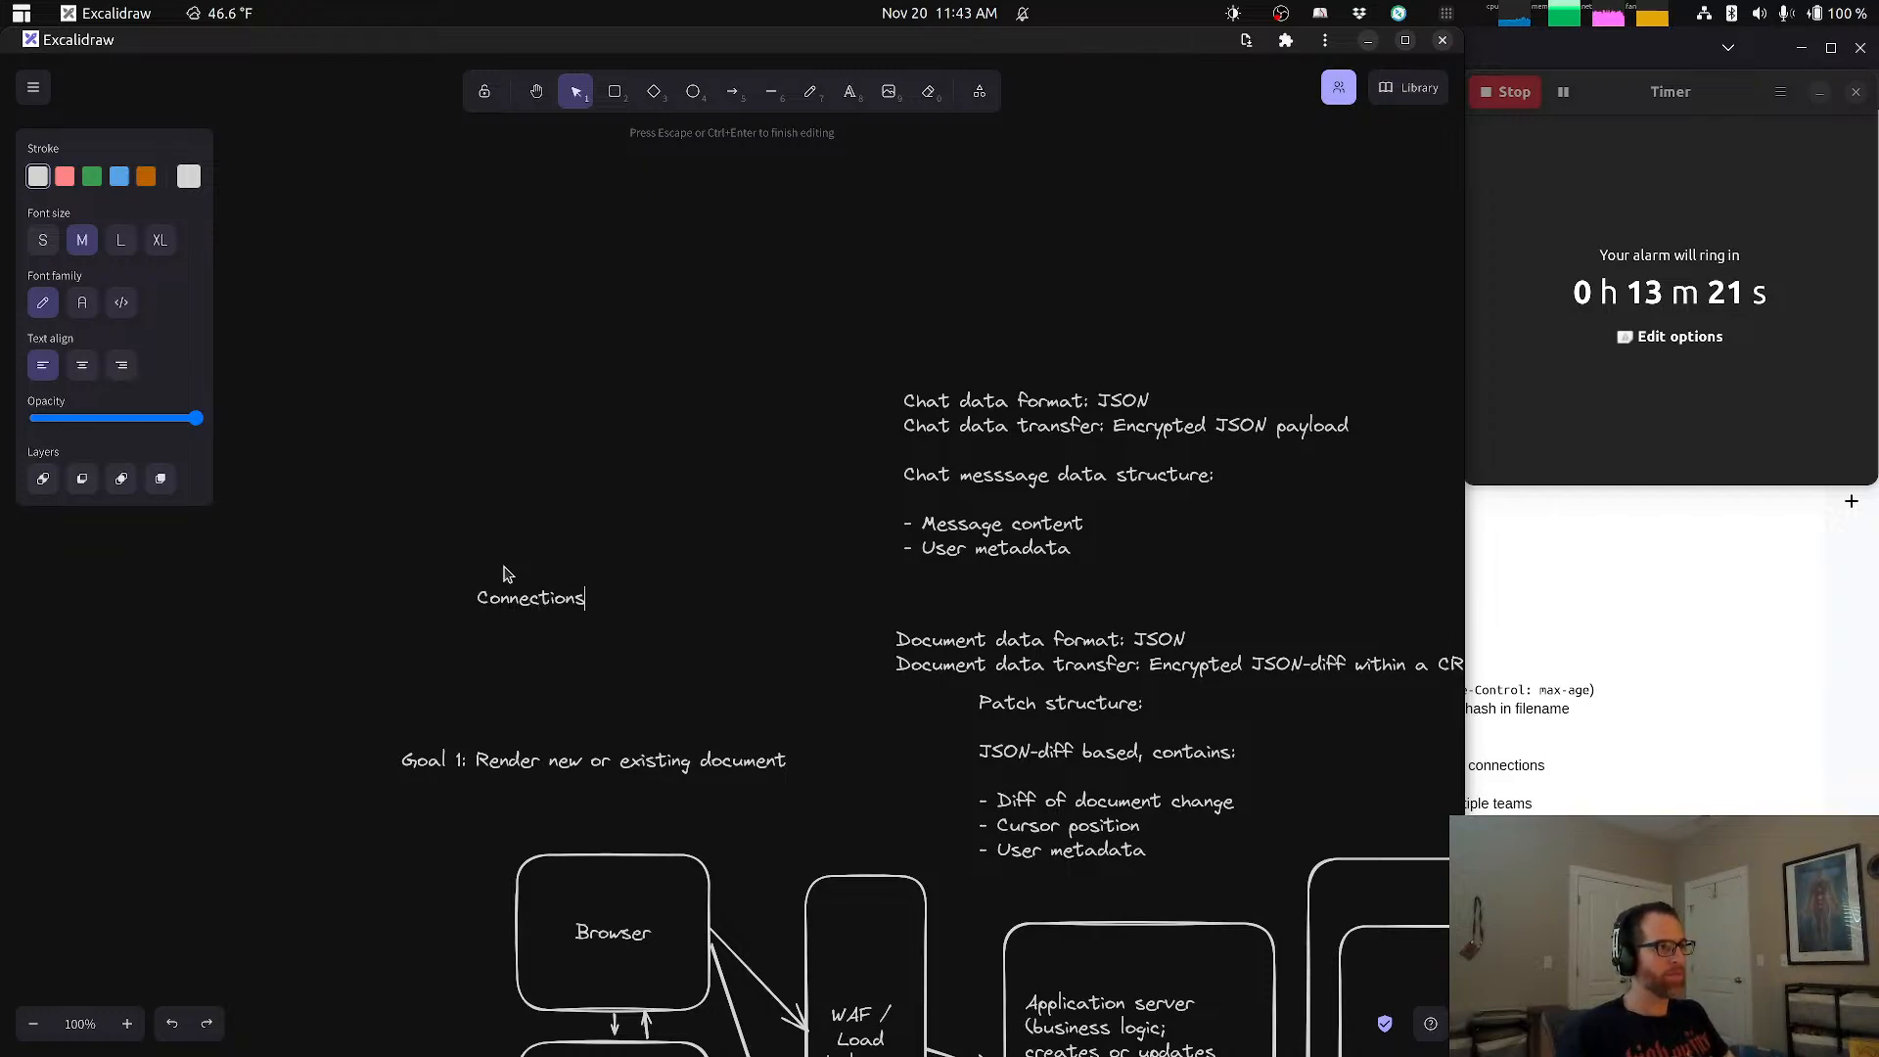
type(":")
type("W")
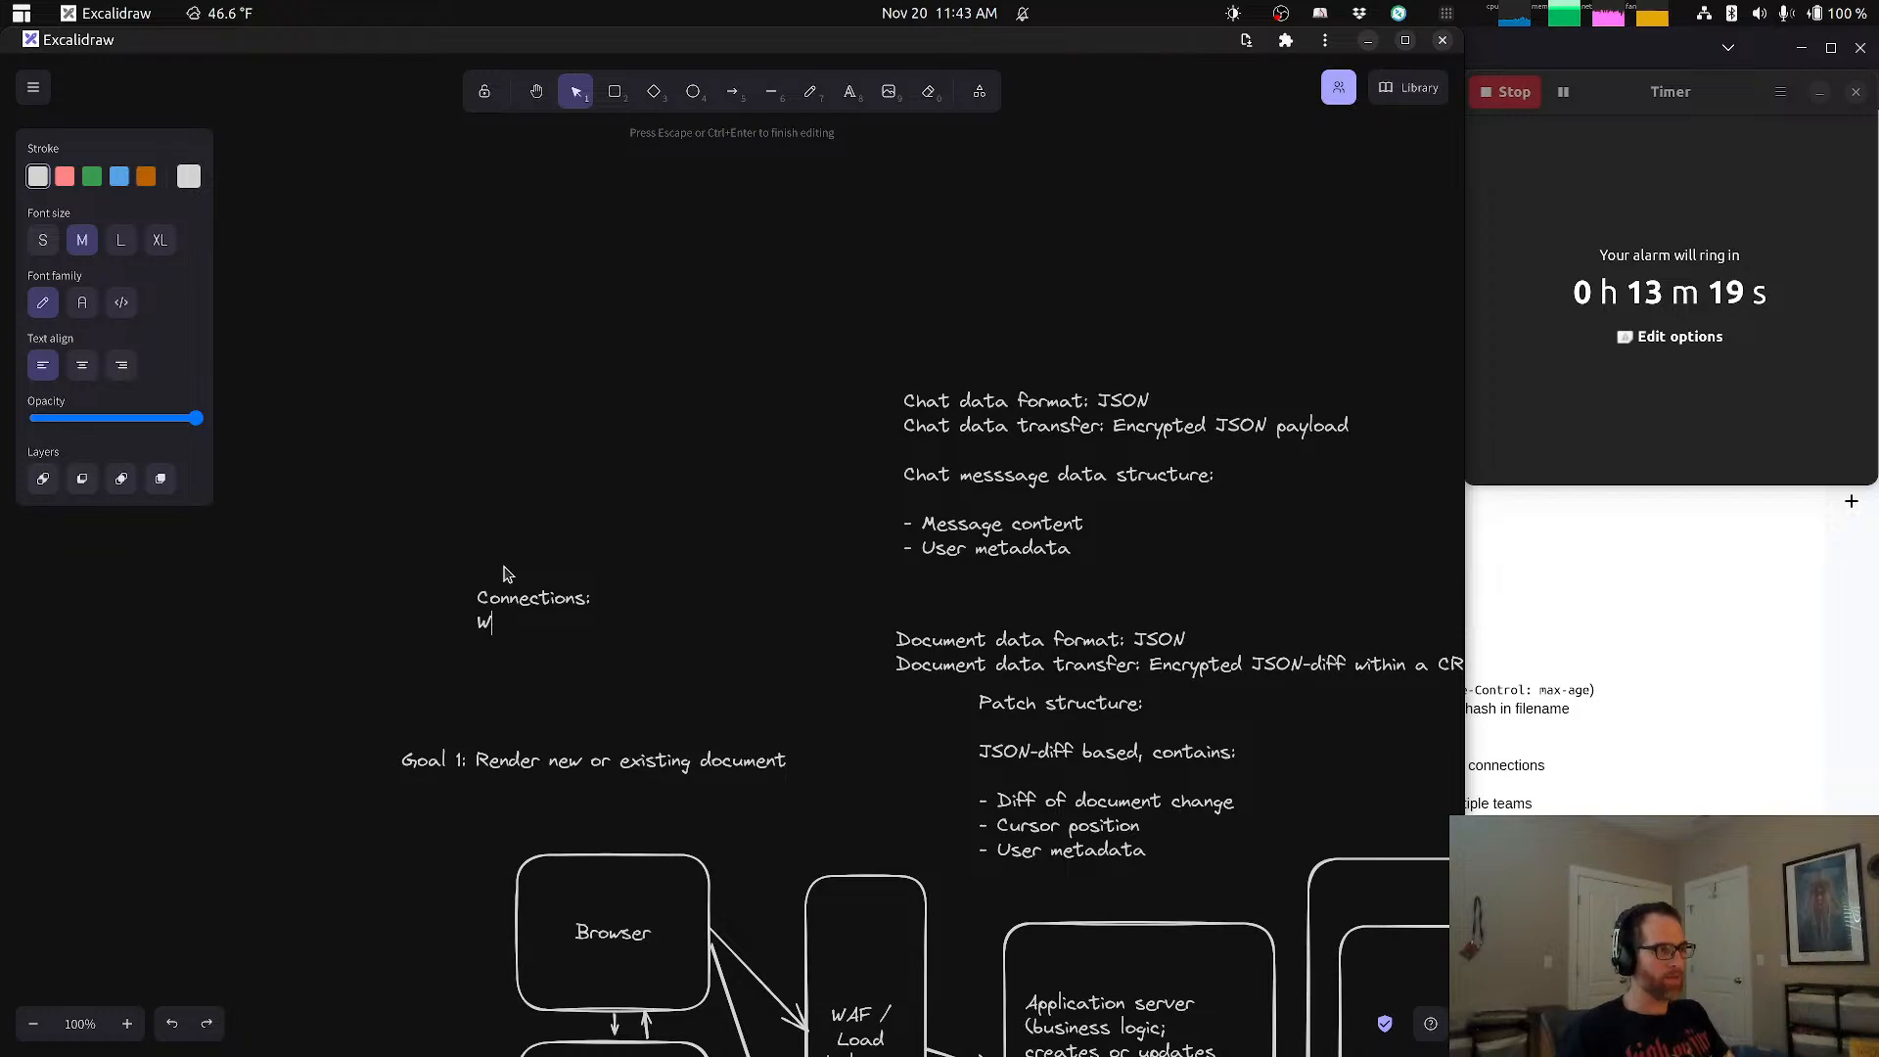
Step: List "- WebSocket for client/server" as the first dashed item directly under the Connections heading
key("BackSpace")
key("BackSpace")
type("-")
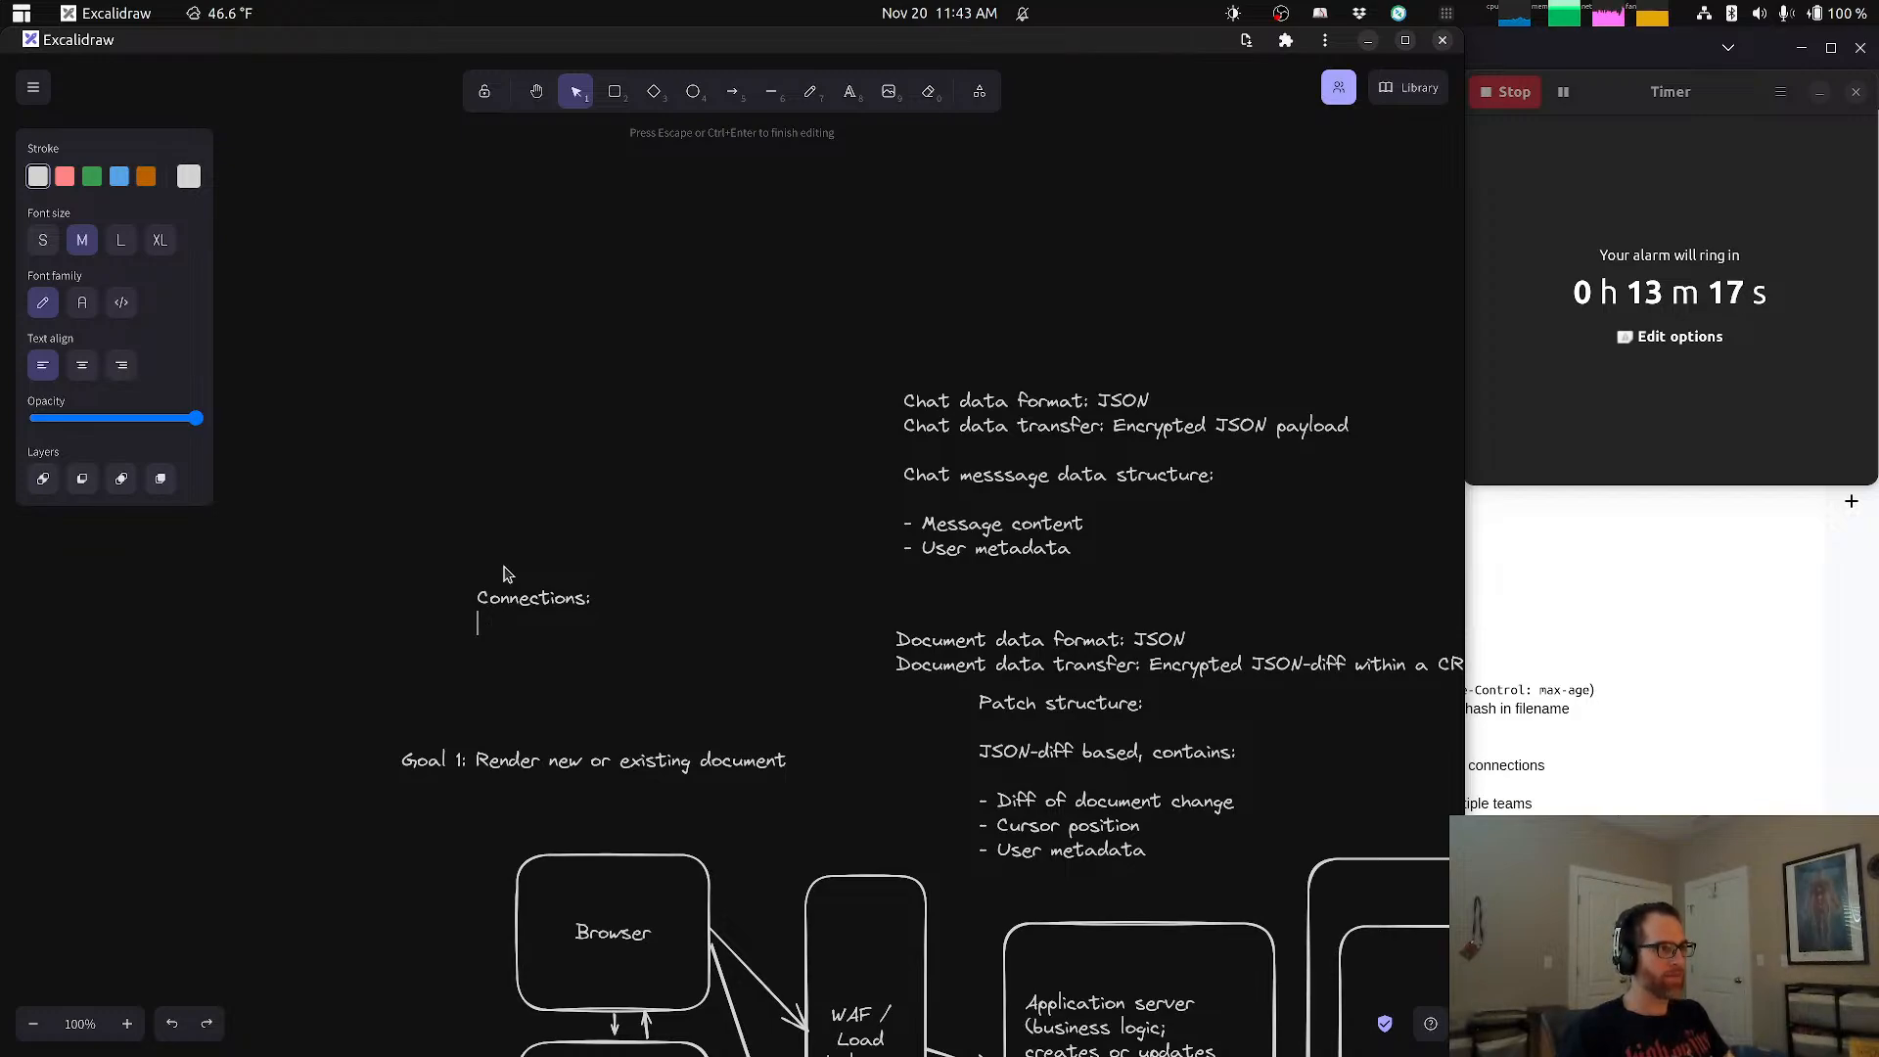
type(" WebSocket for")
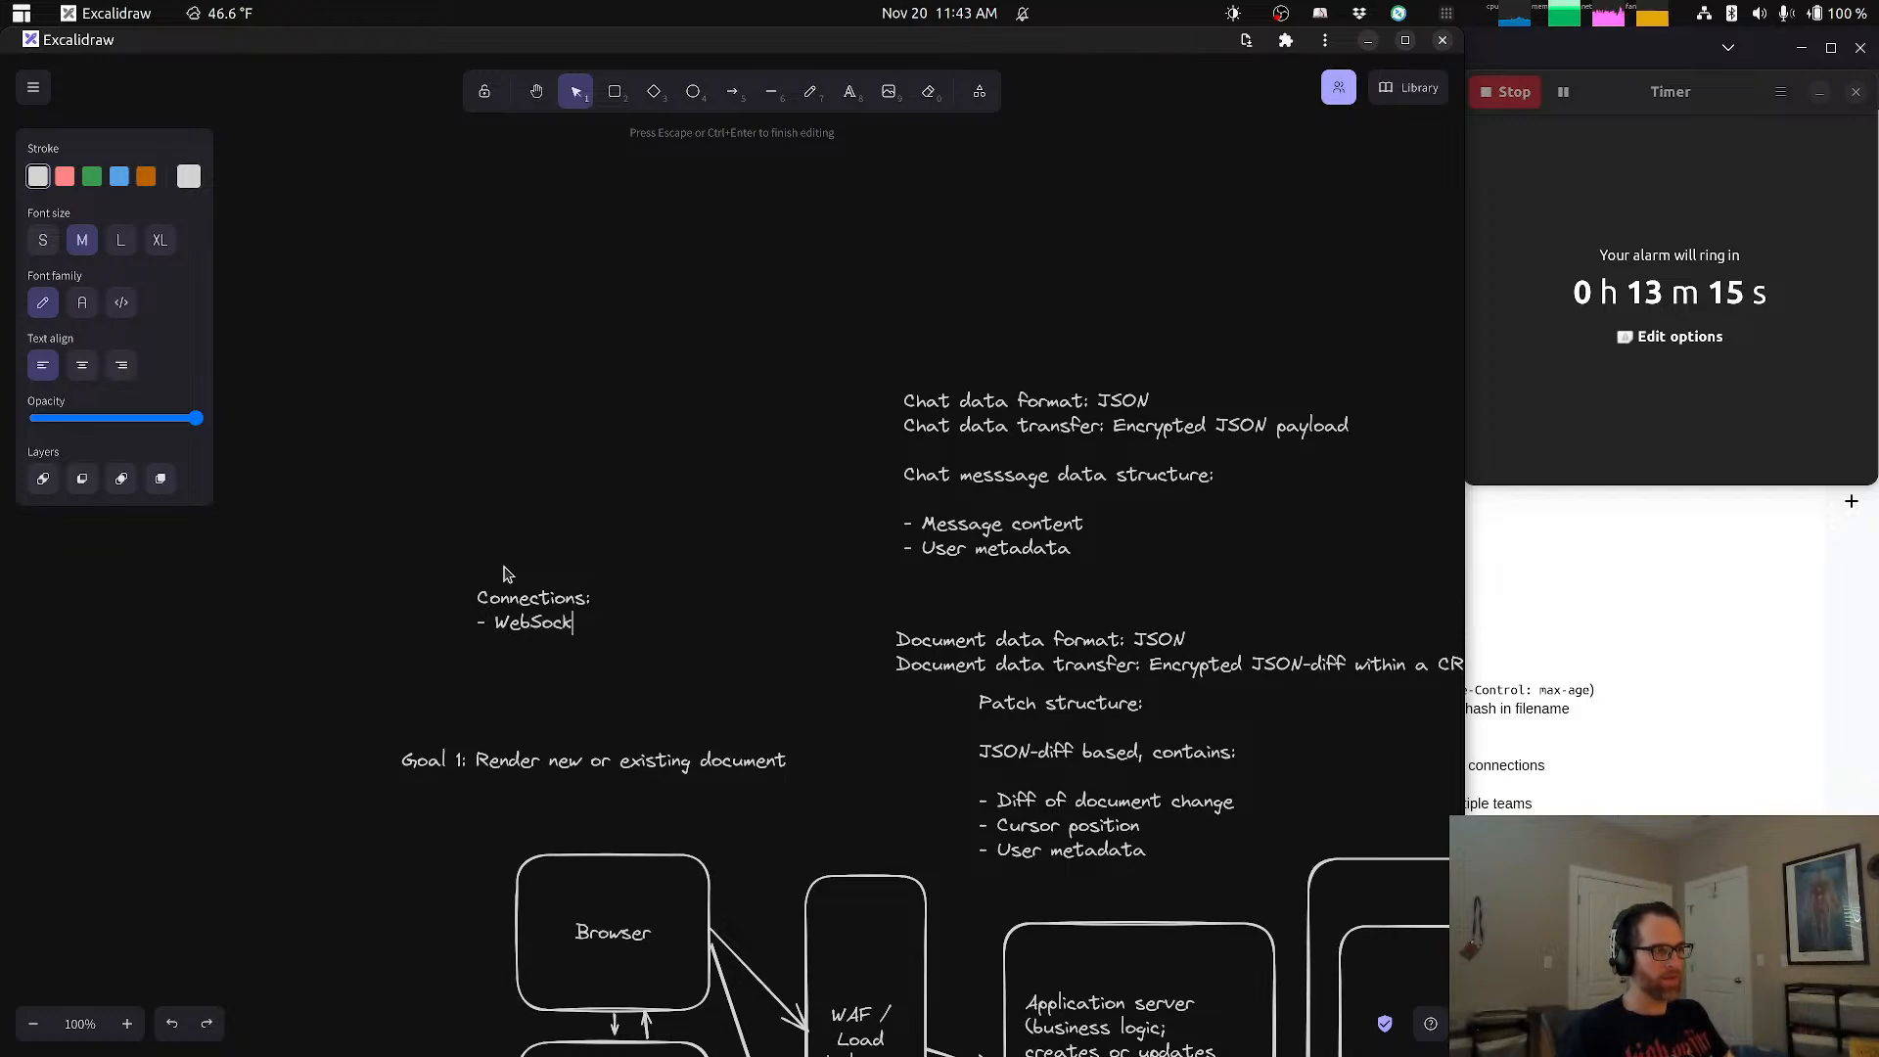
key("BackSpace")
key("BackSpace")
key("BackSpace")
key("BackSpace")
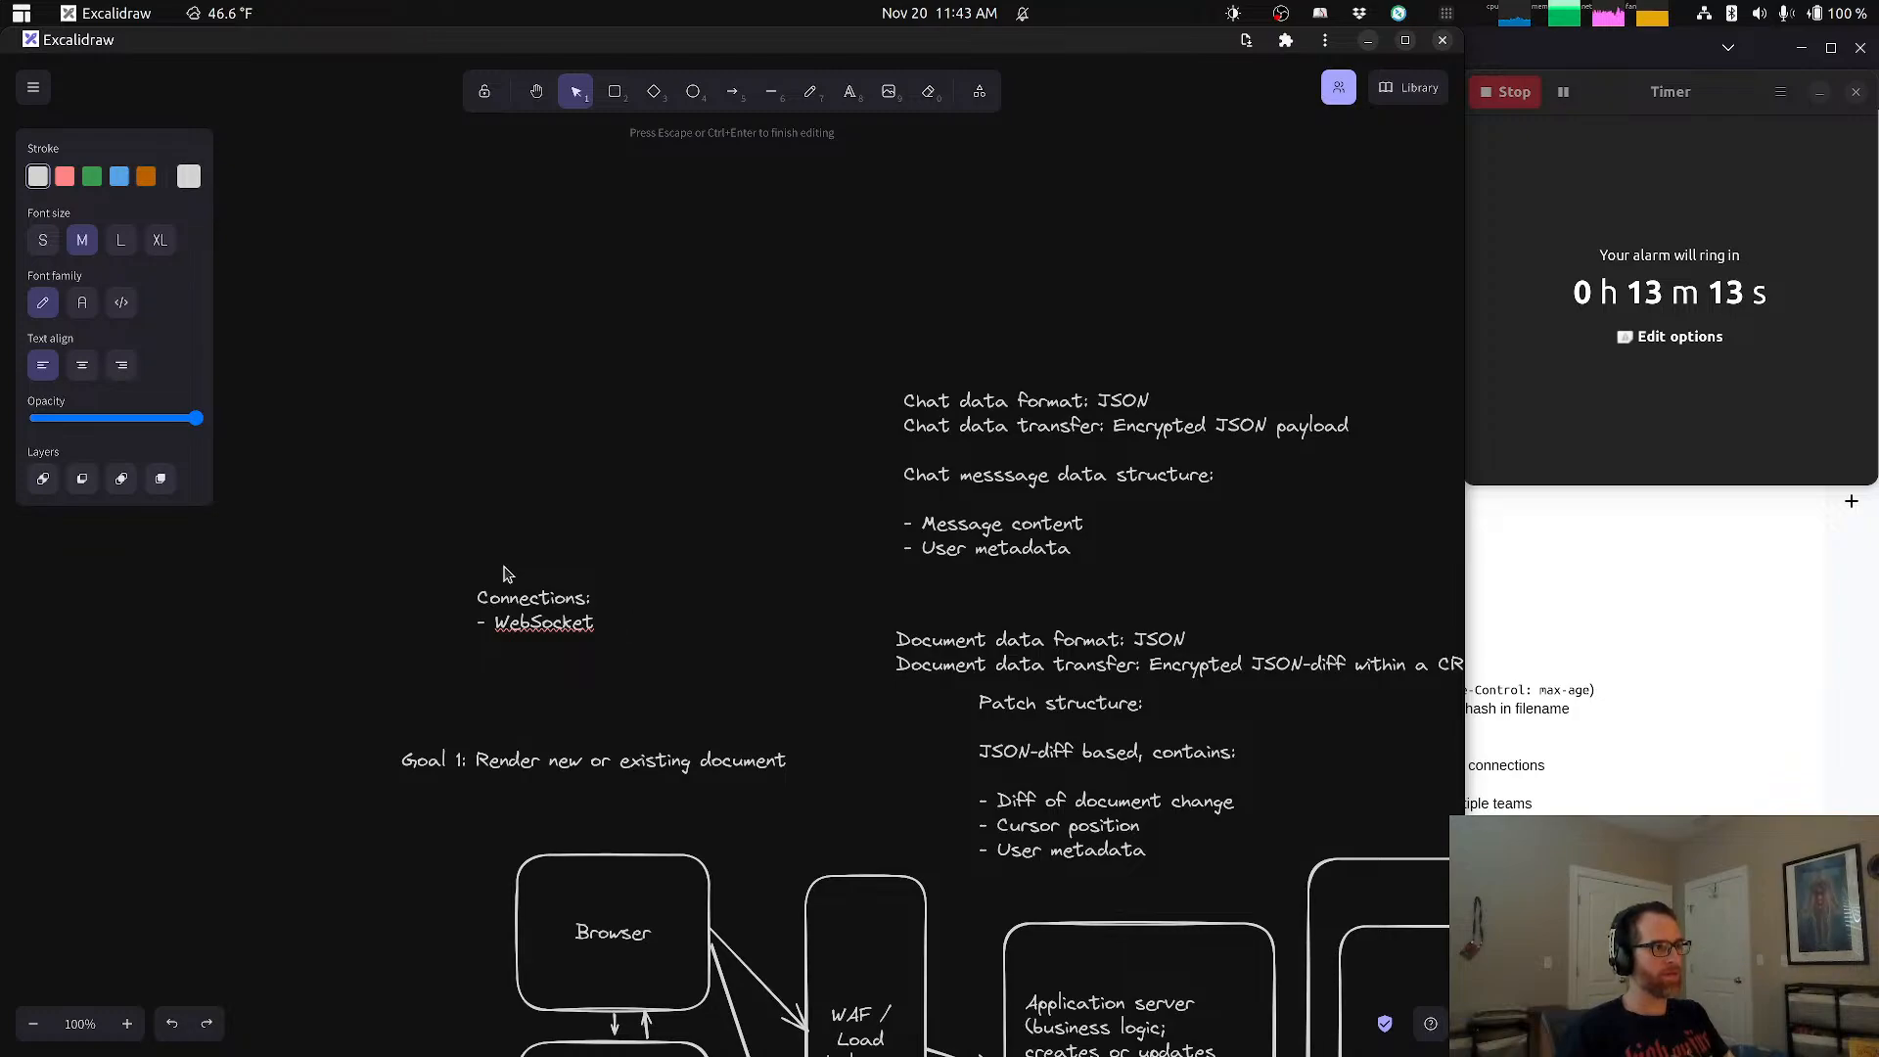
type("for client/server")
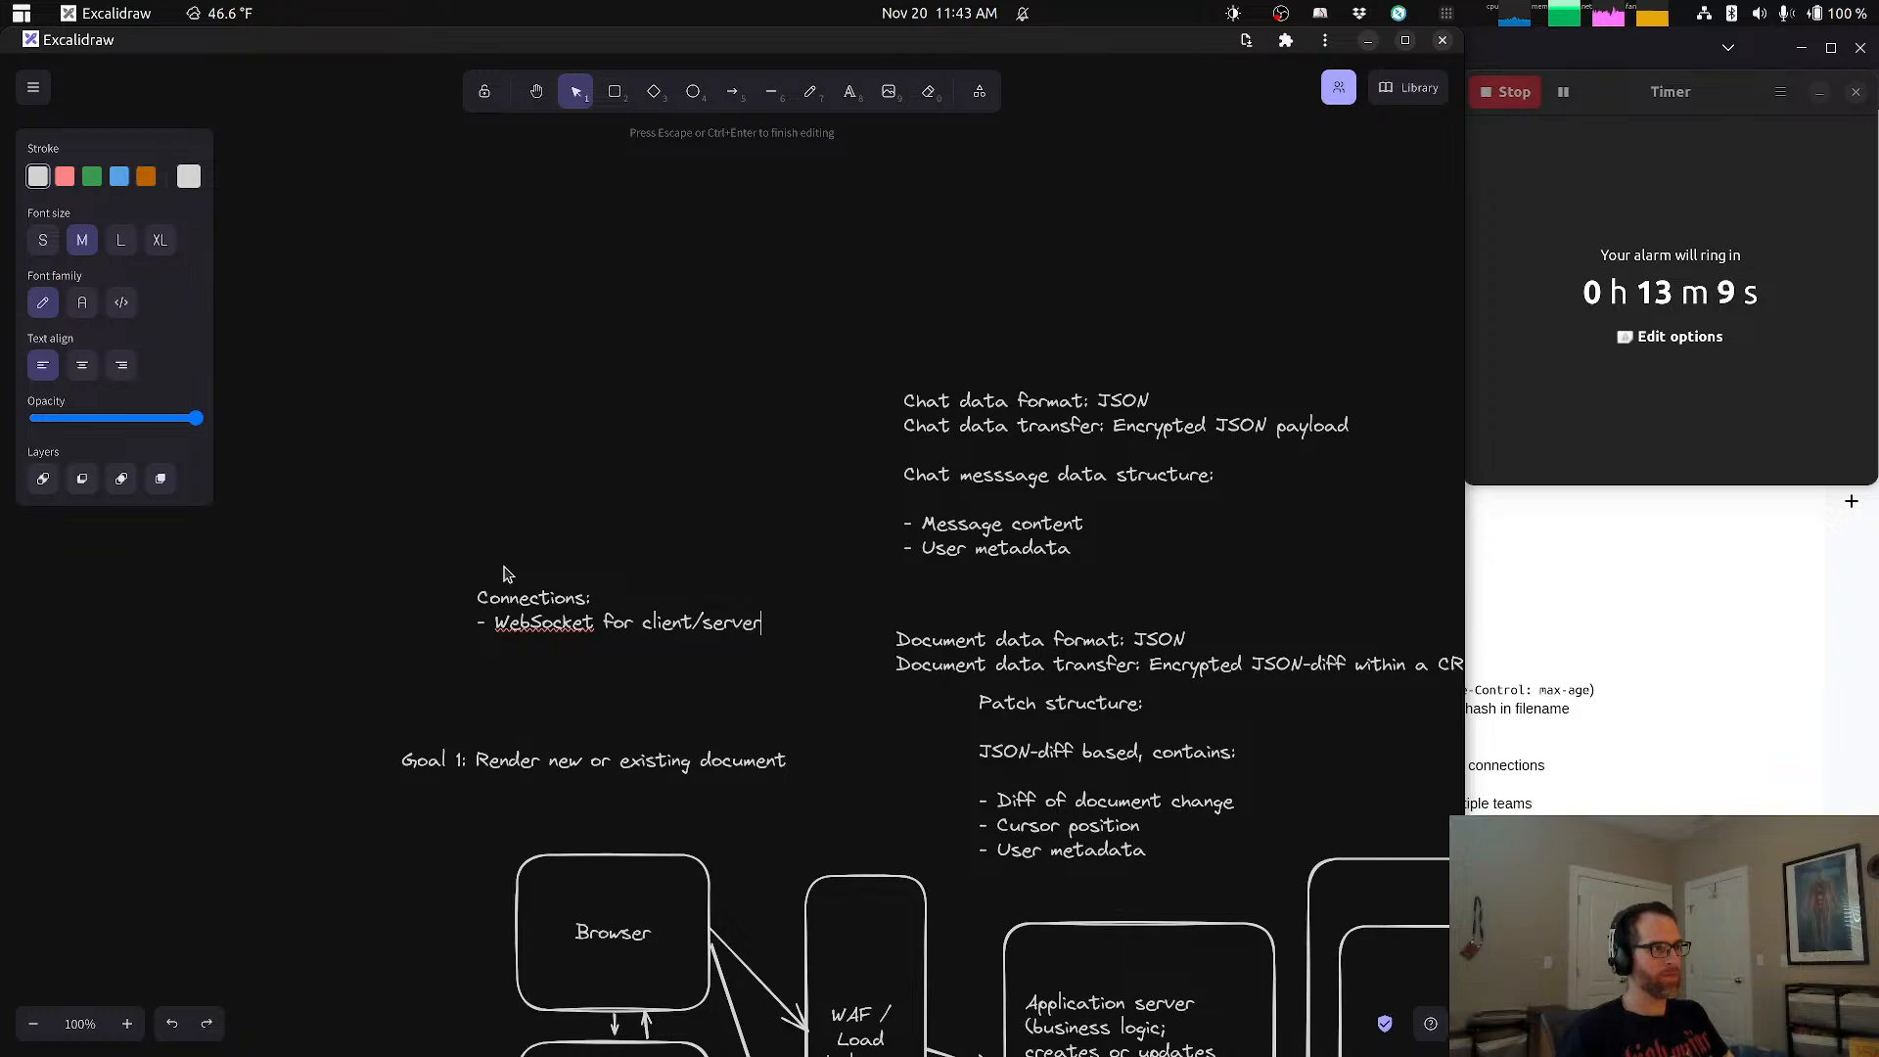
type("- WebRTC fo")
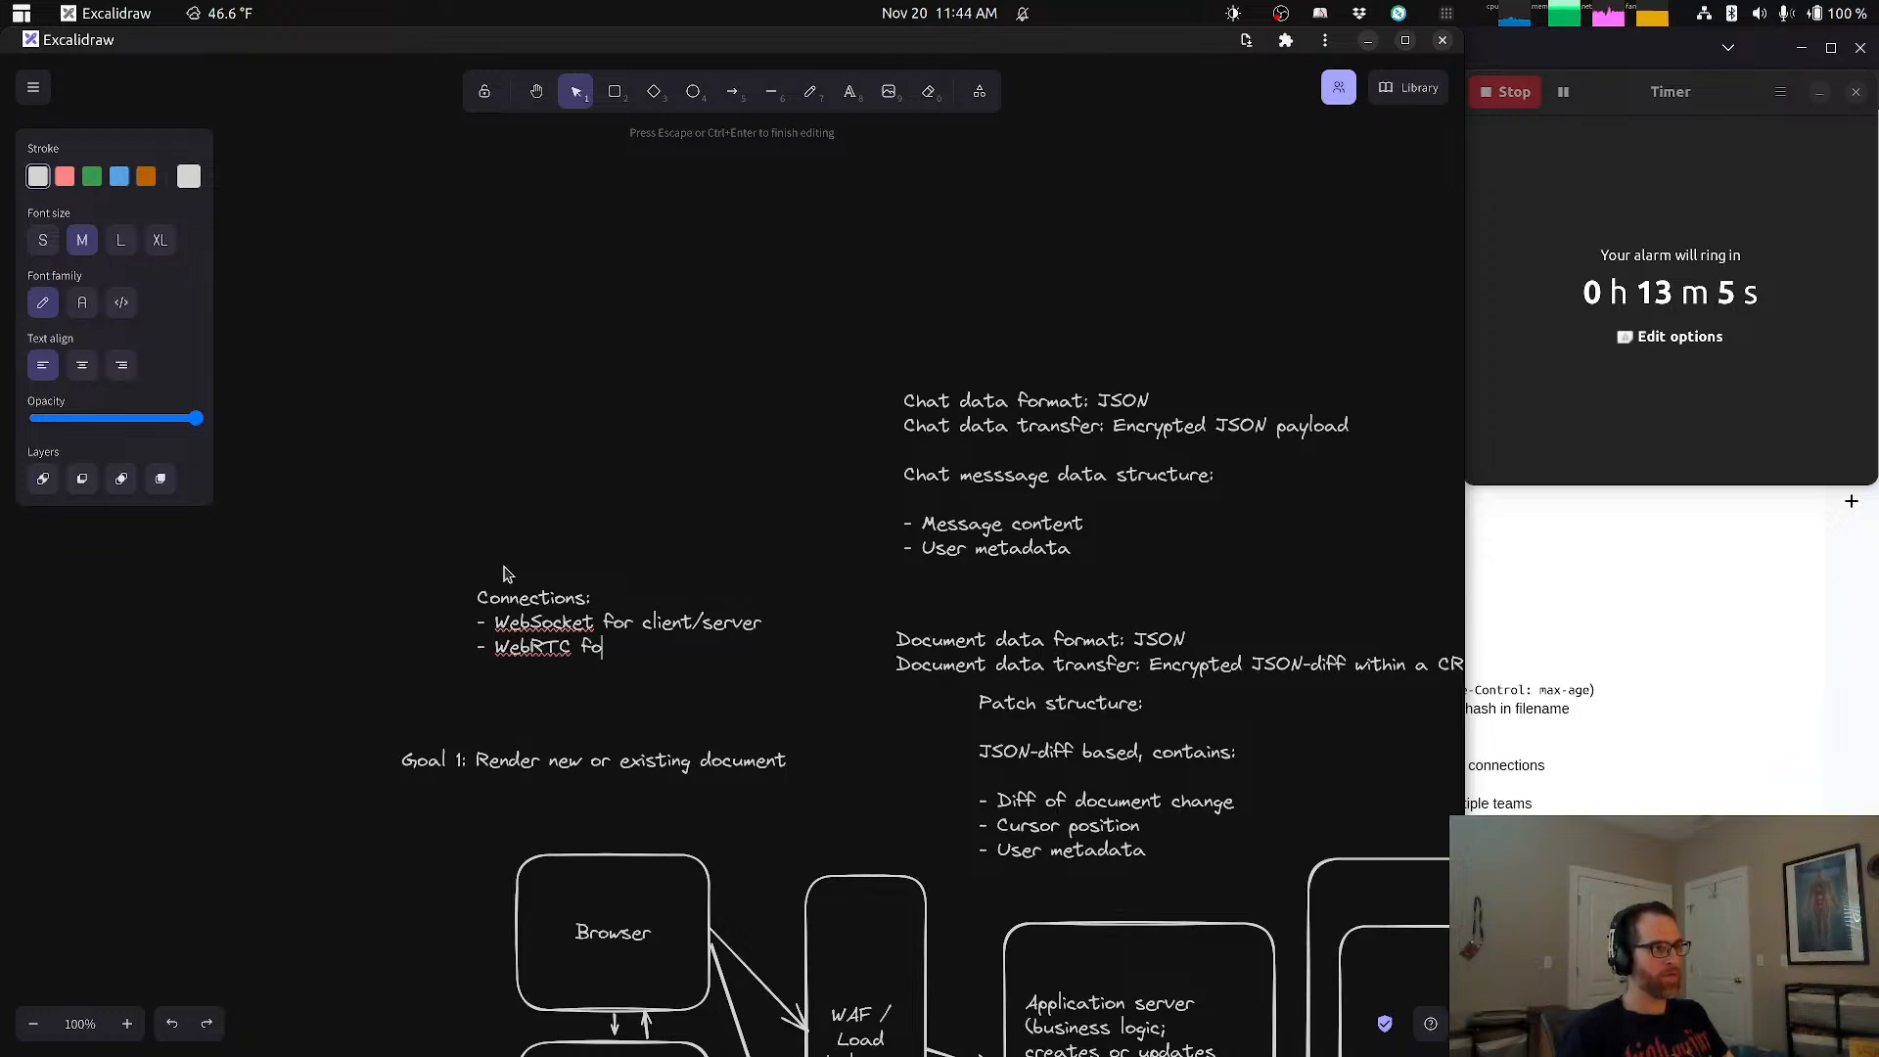
type("r P2P")
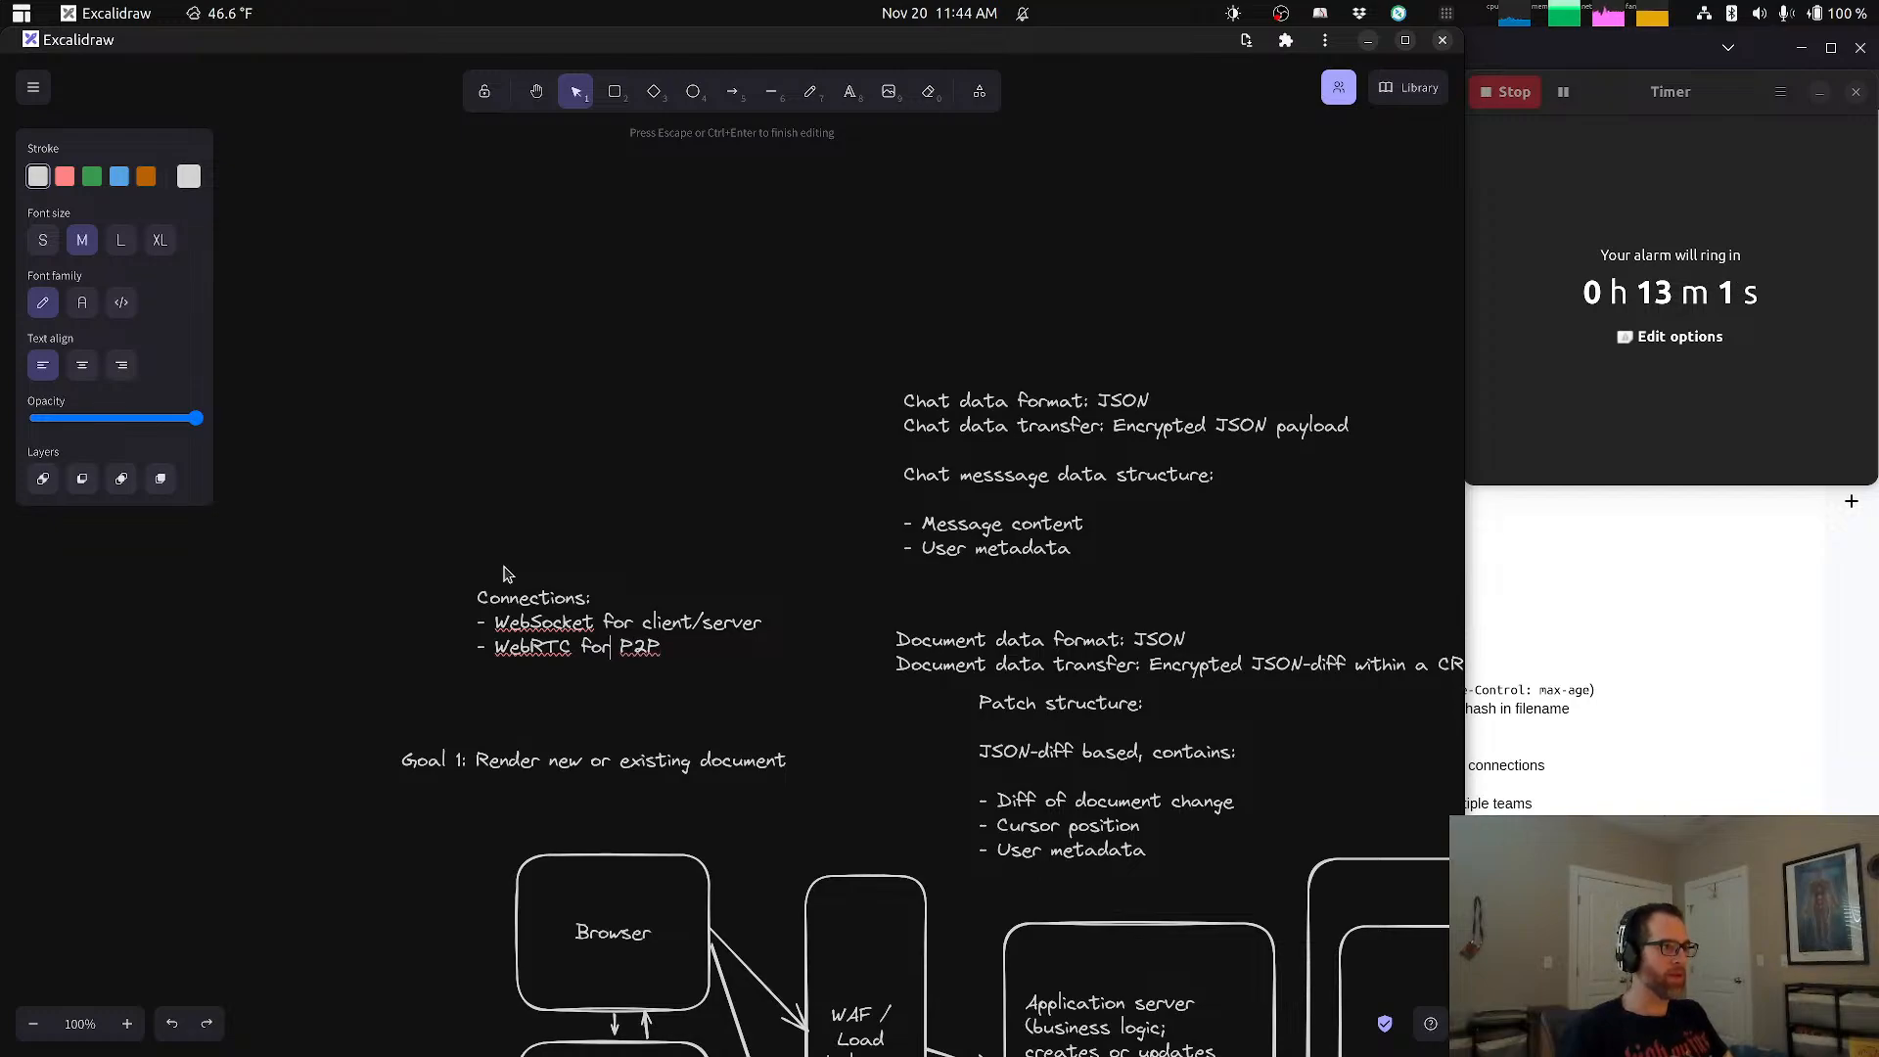
type("client")
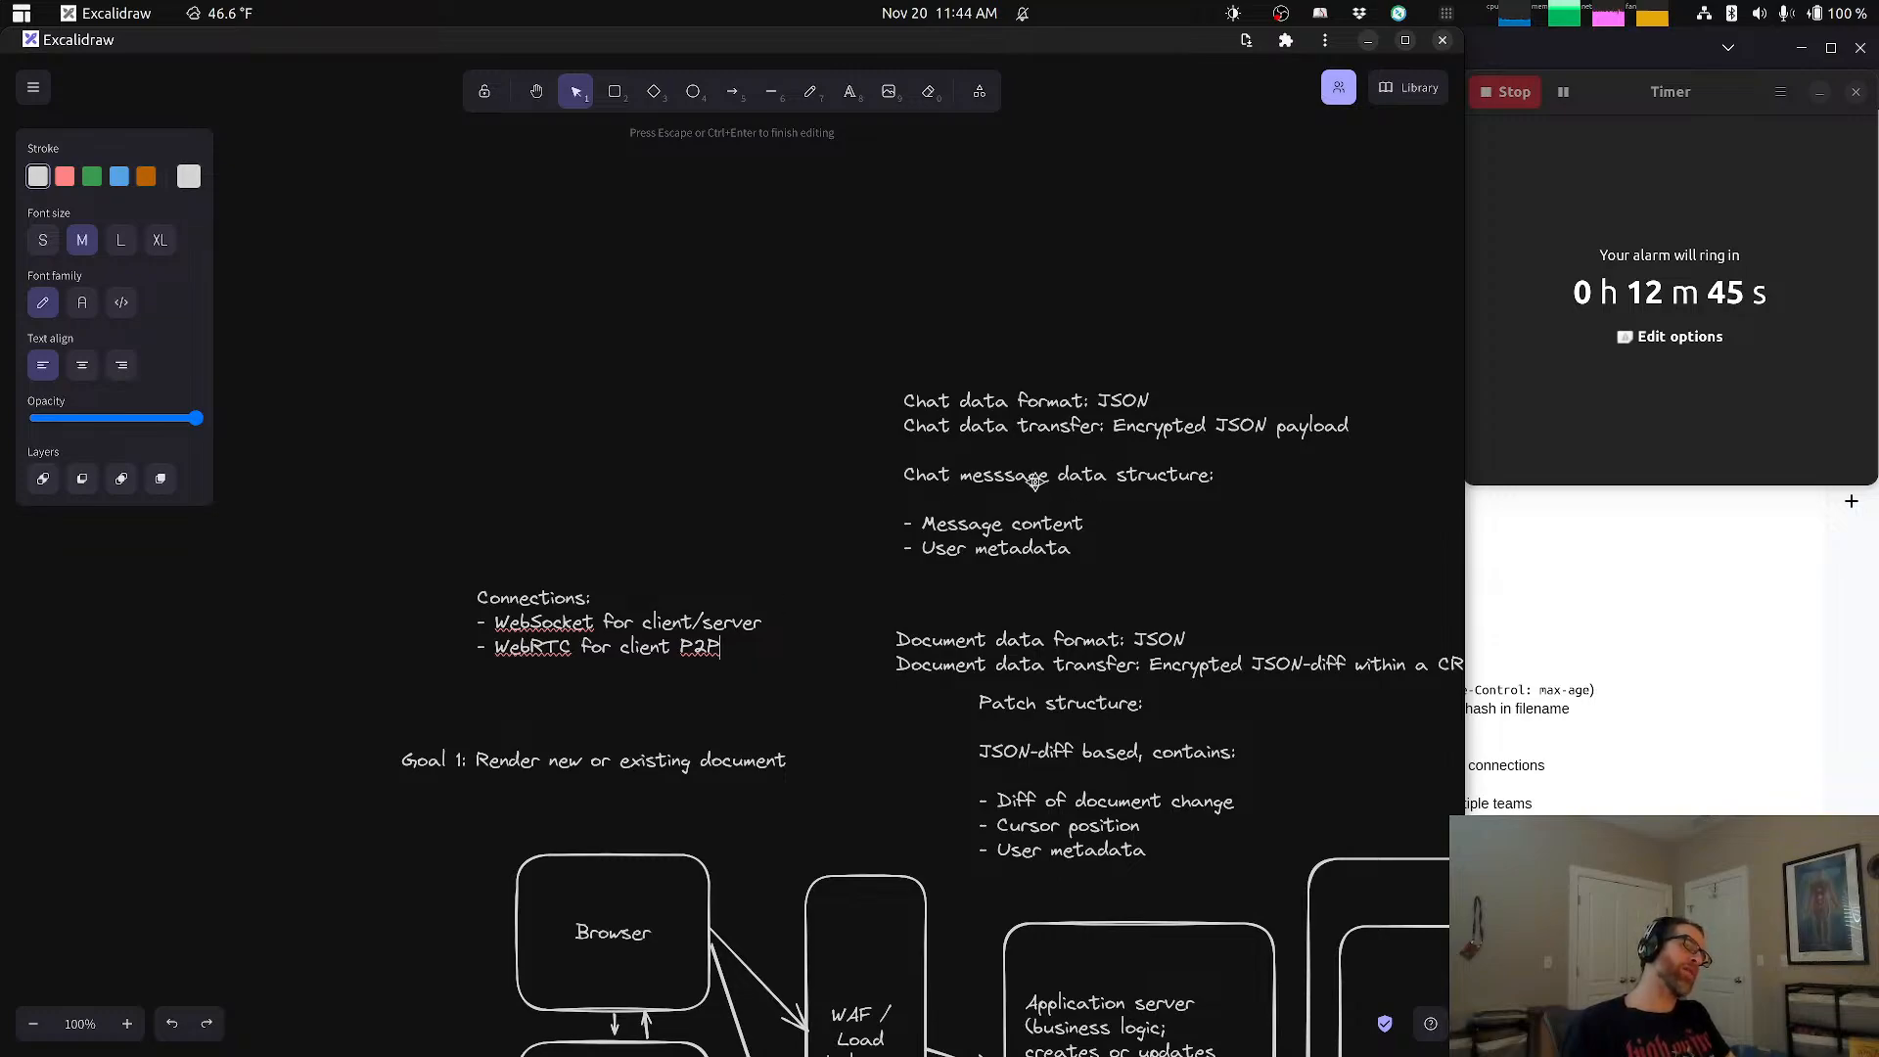
Step: Add "- WebRTC for client P2P" as the second dashed item and finish editing the Connections note
left_click(1052, 364)
Step: Add the line "Gets sent to server for reconciliation" to the end of the chat note, separated from the user metadata item by a blank line
left_click_drag(1068, 363, 820, 441)
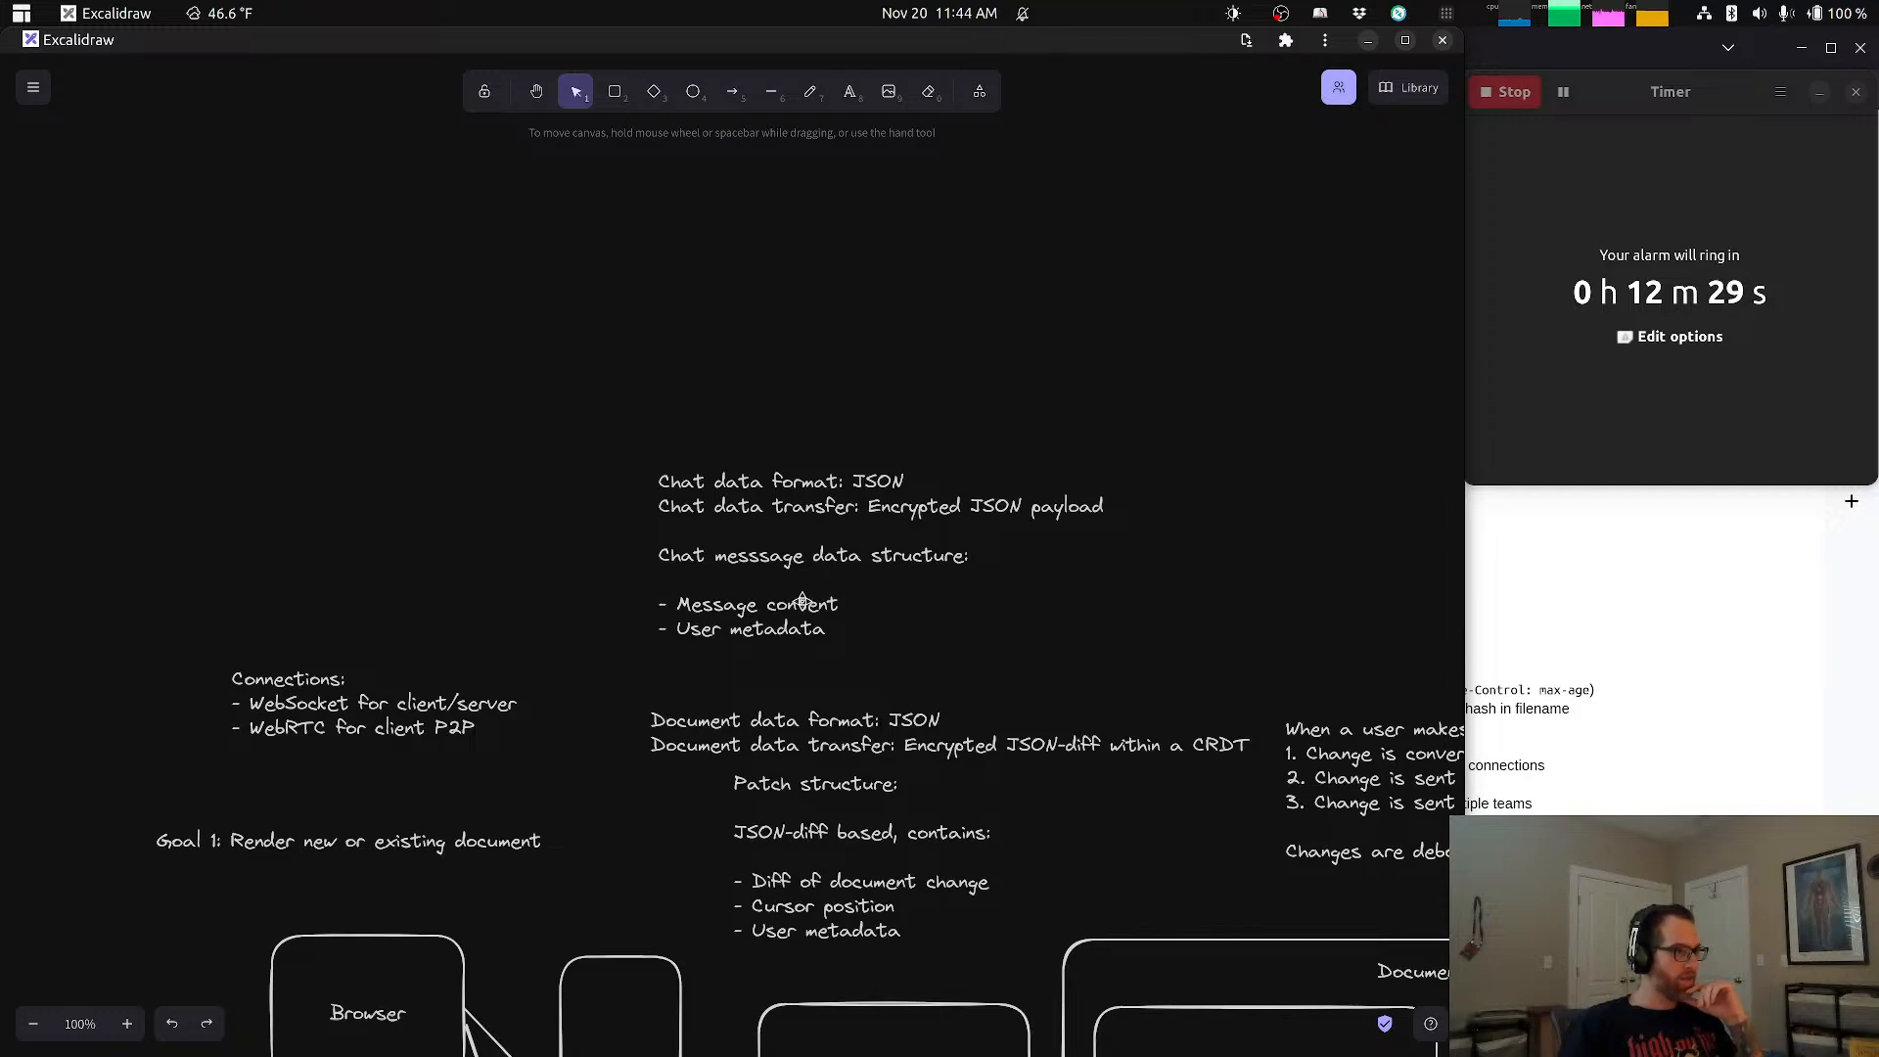
triple_click(776, 627)
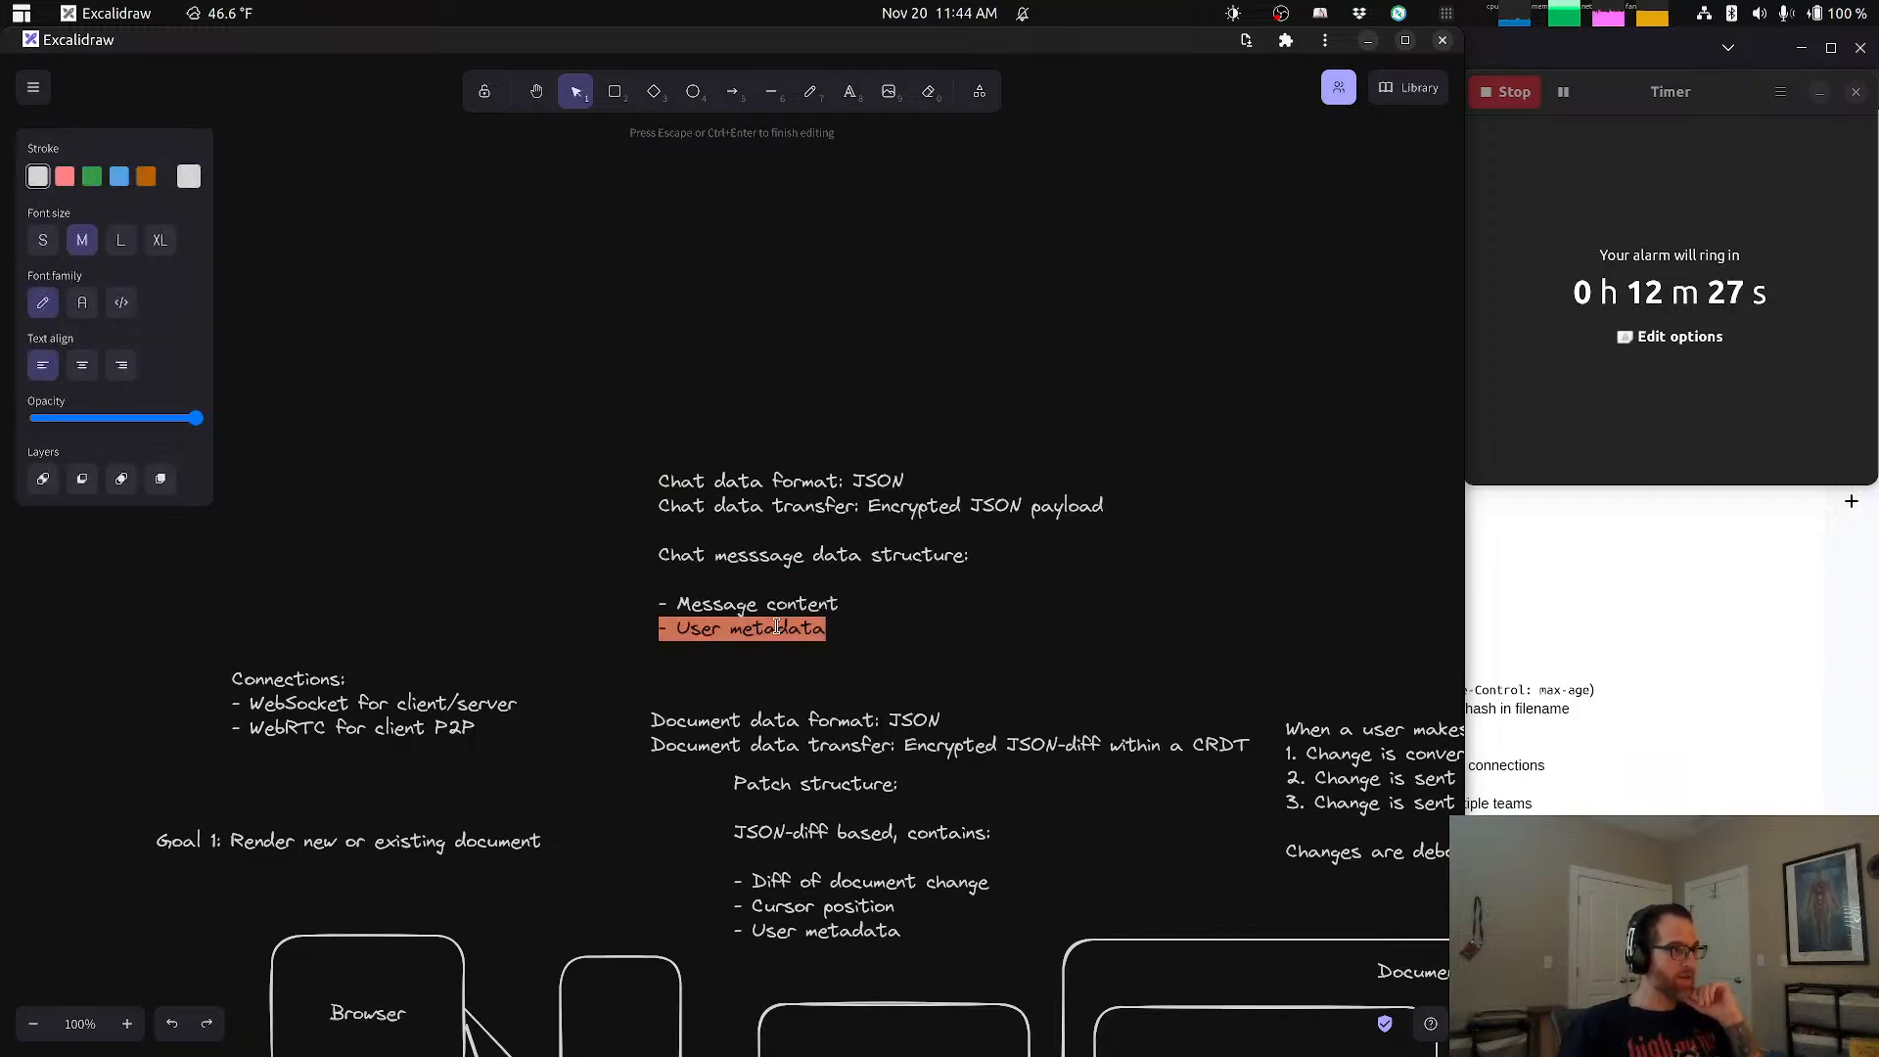
left_click(830, 624)
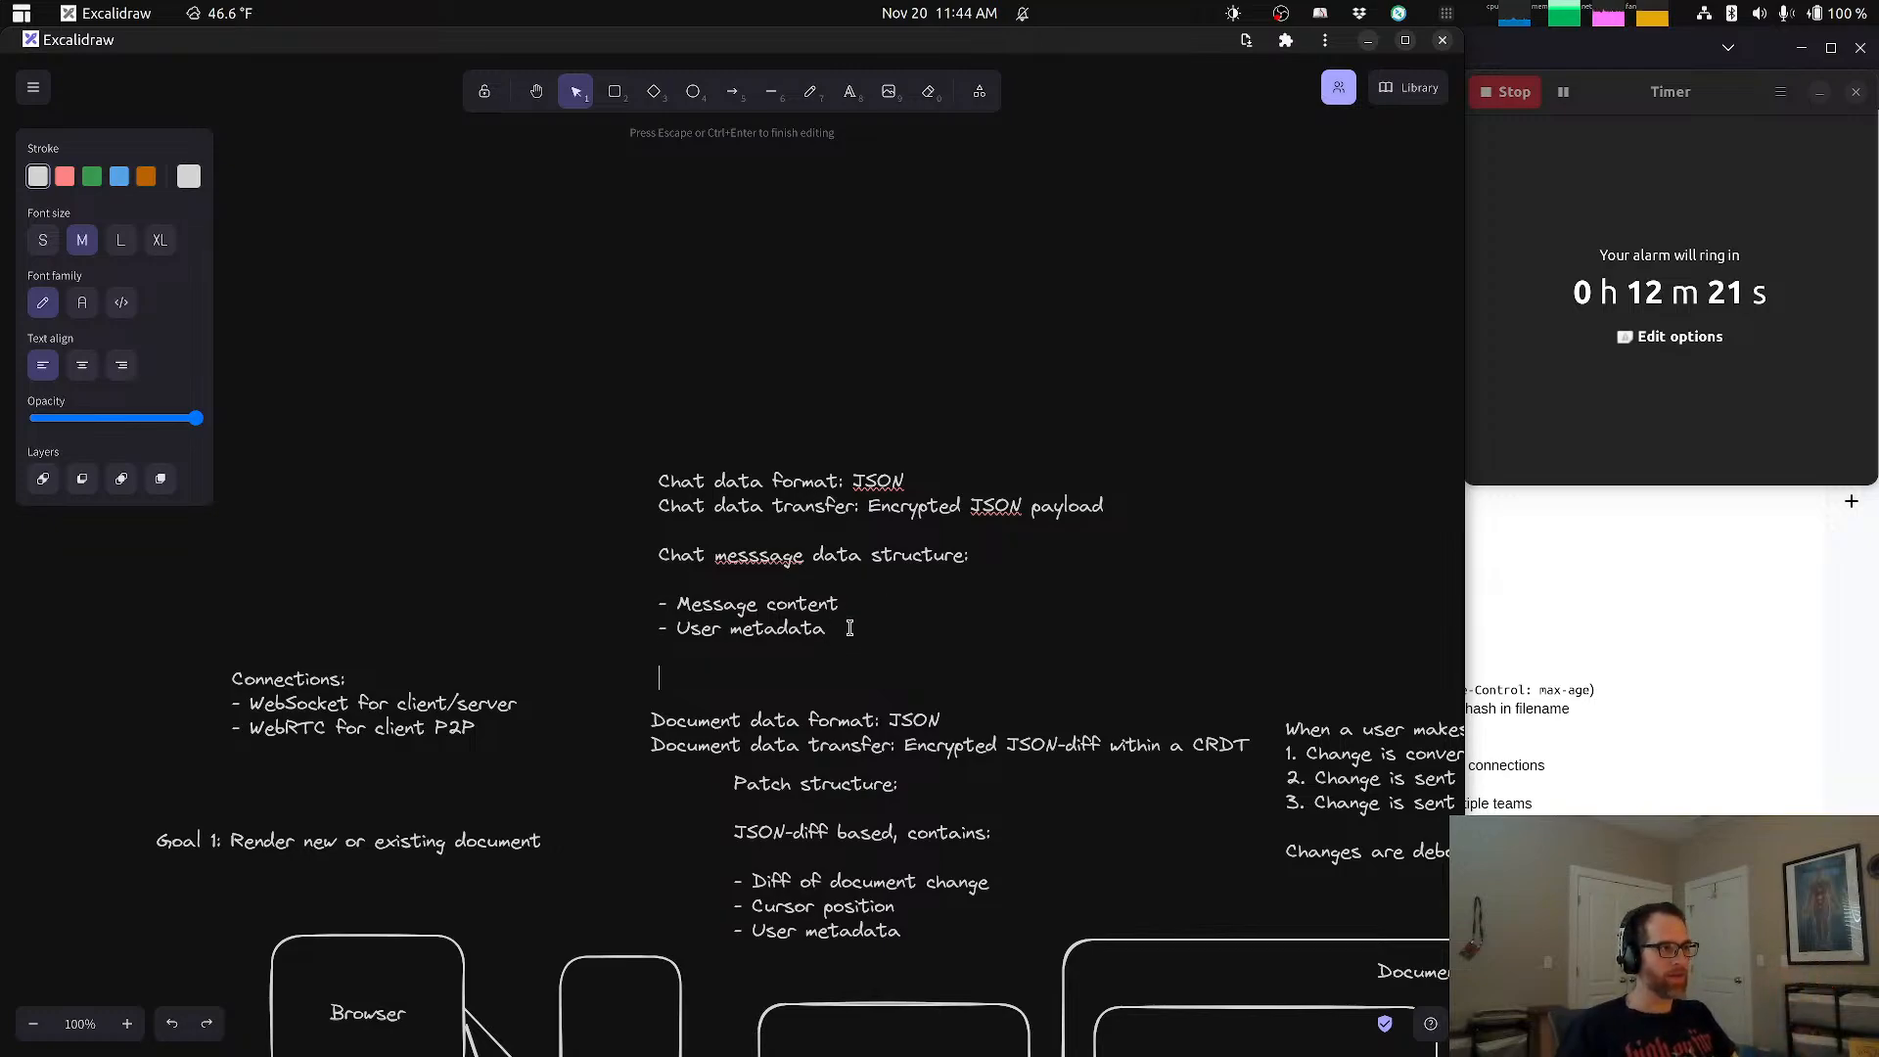
key("Return")
key("Return")
type("Gets sen")
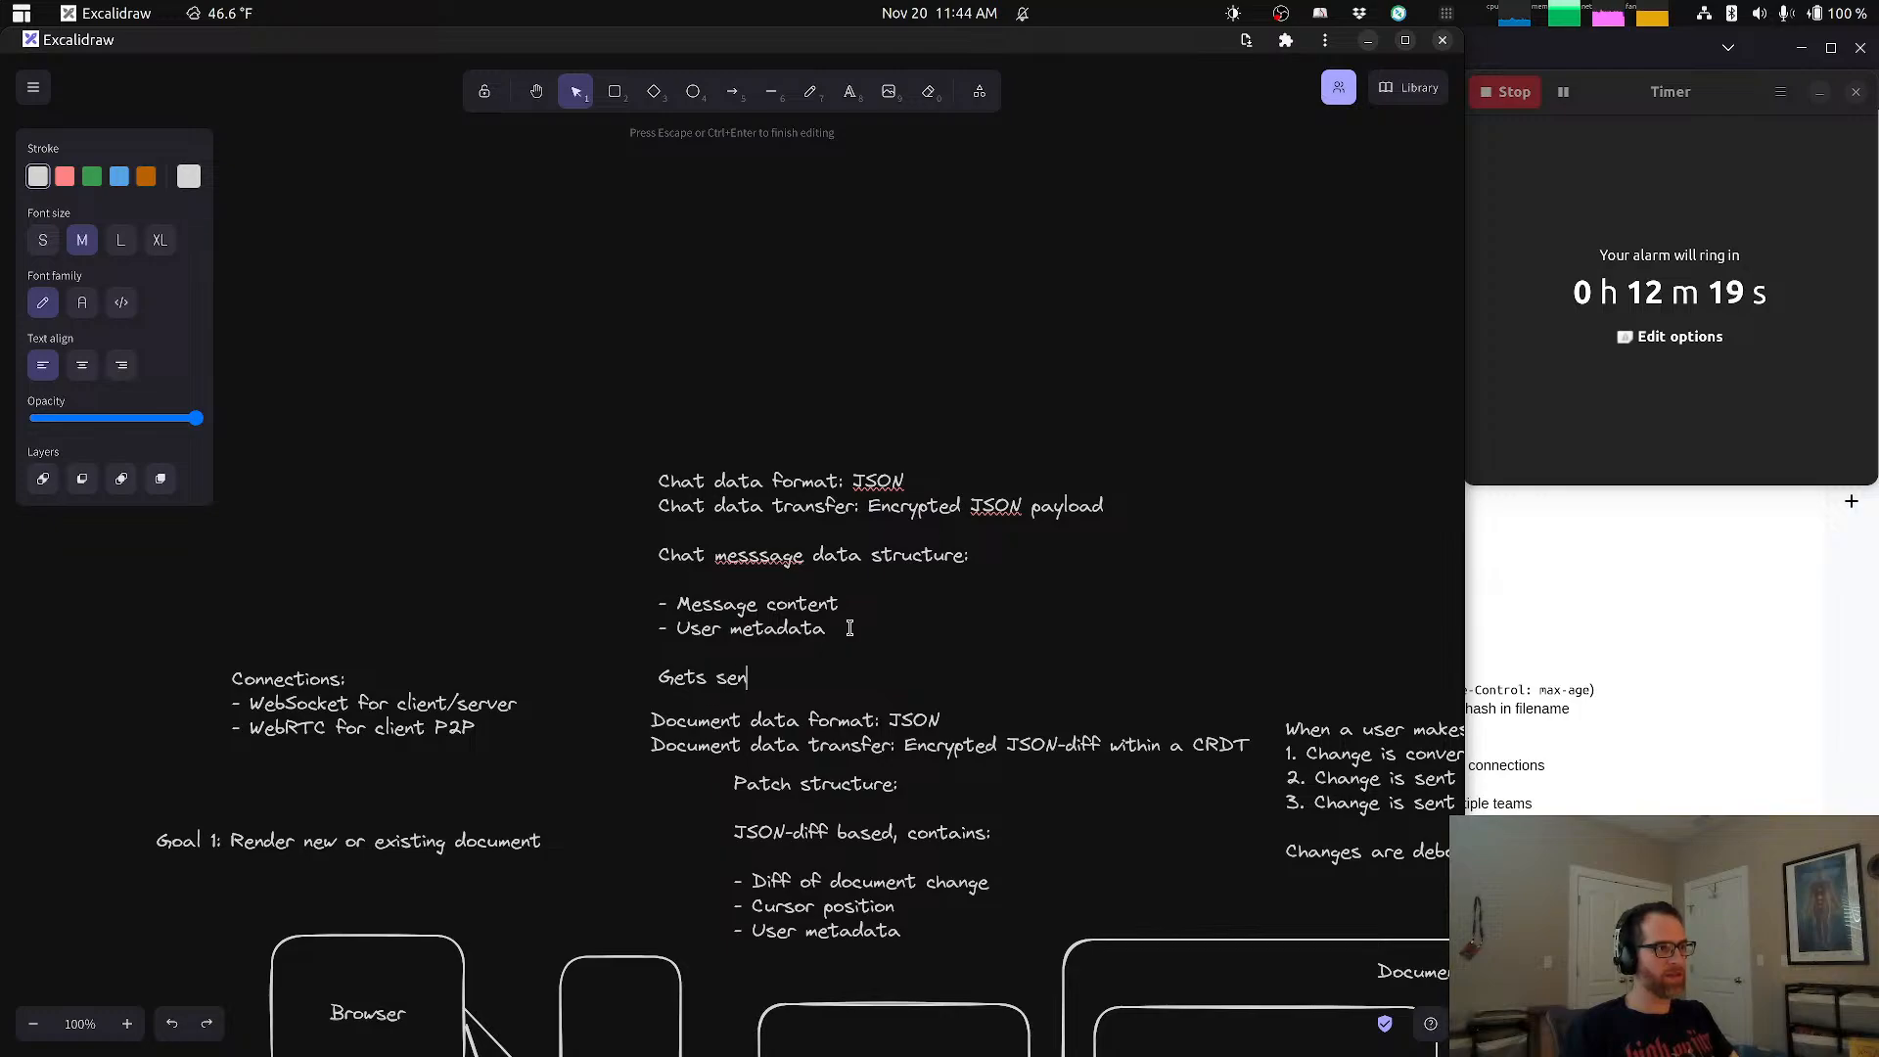
type("t to server for")
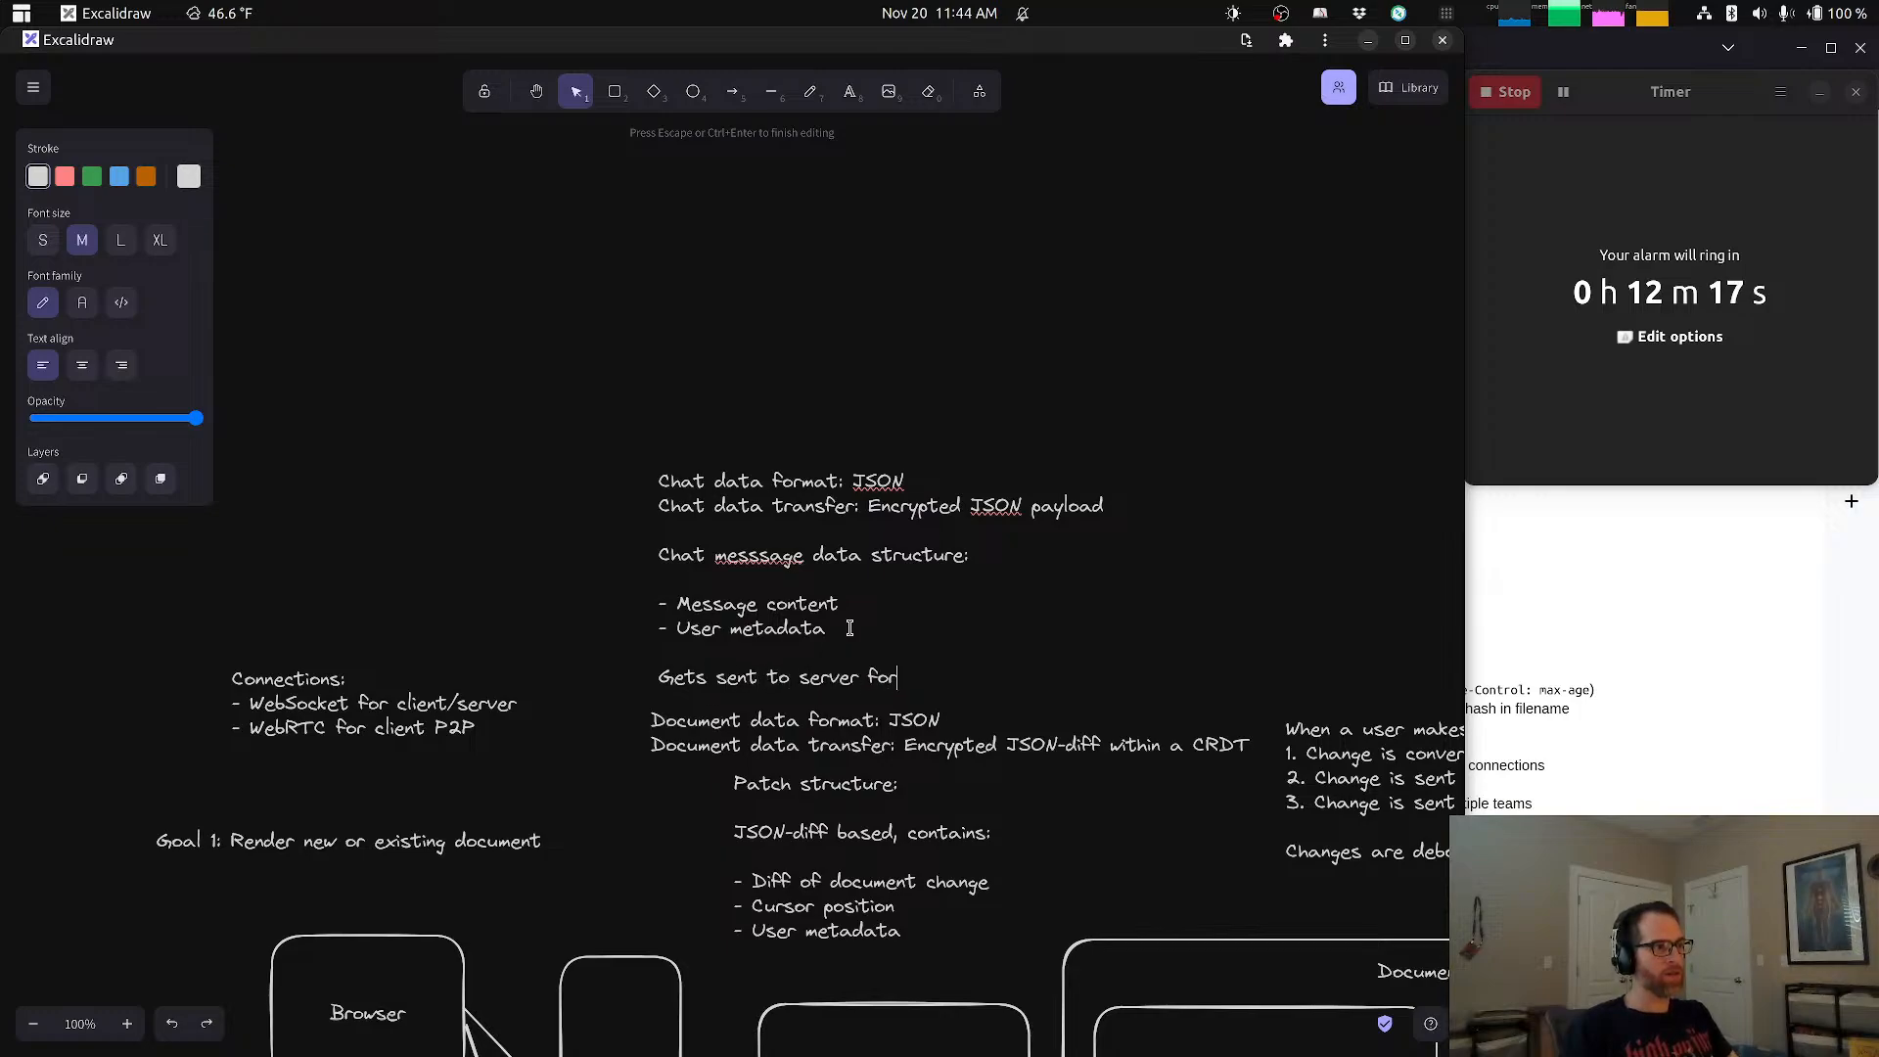
type(" reconciliation")
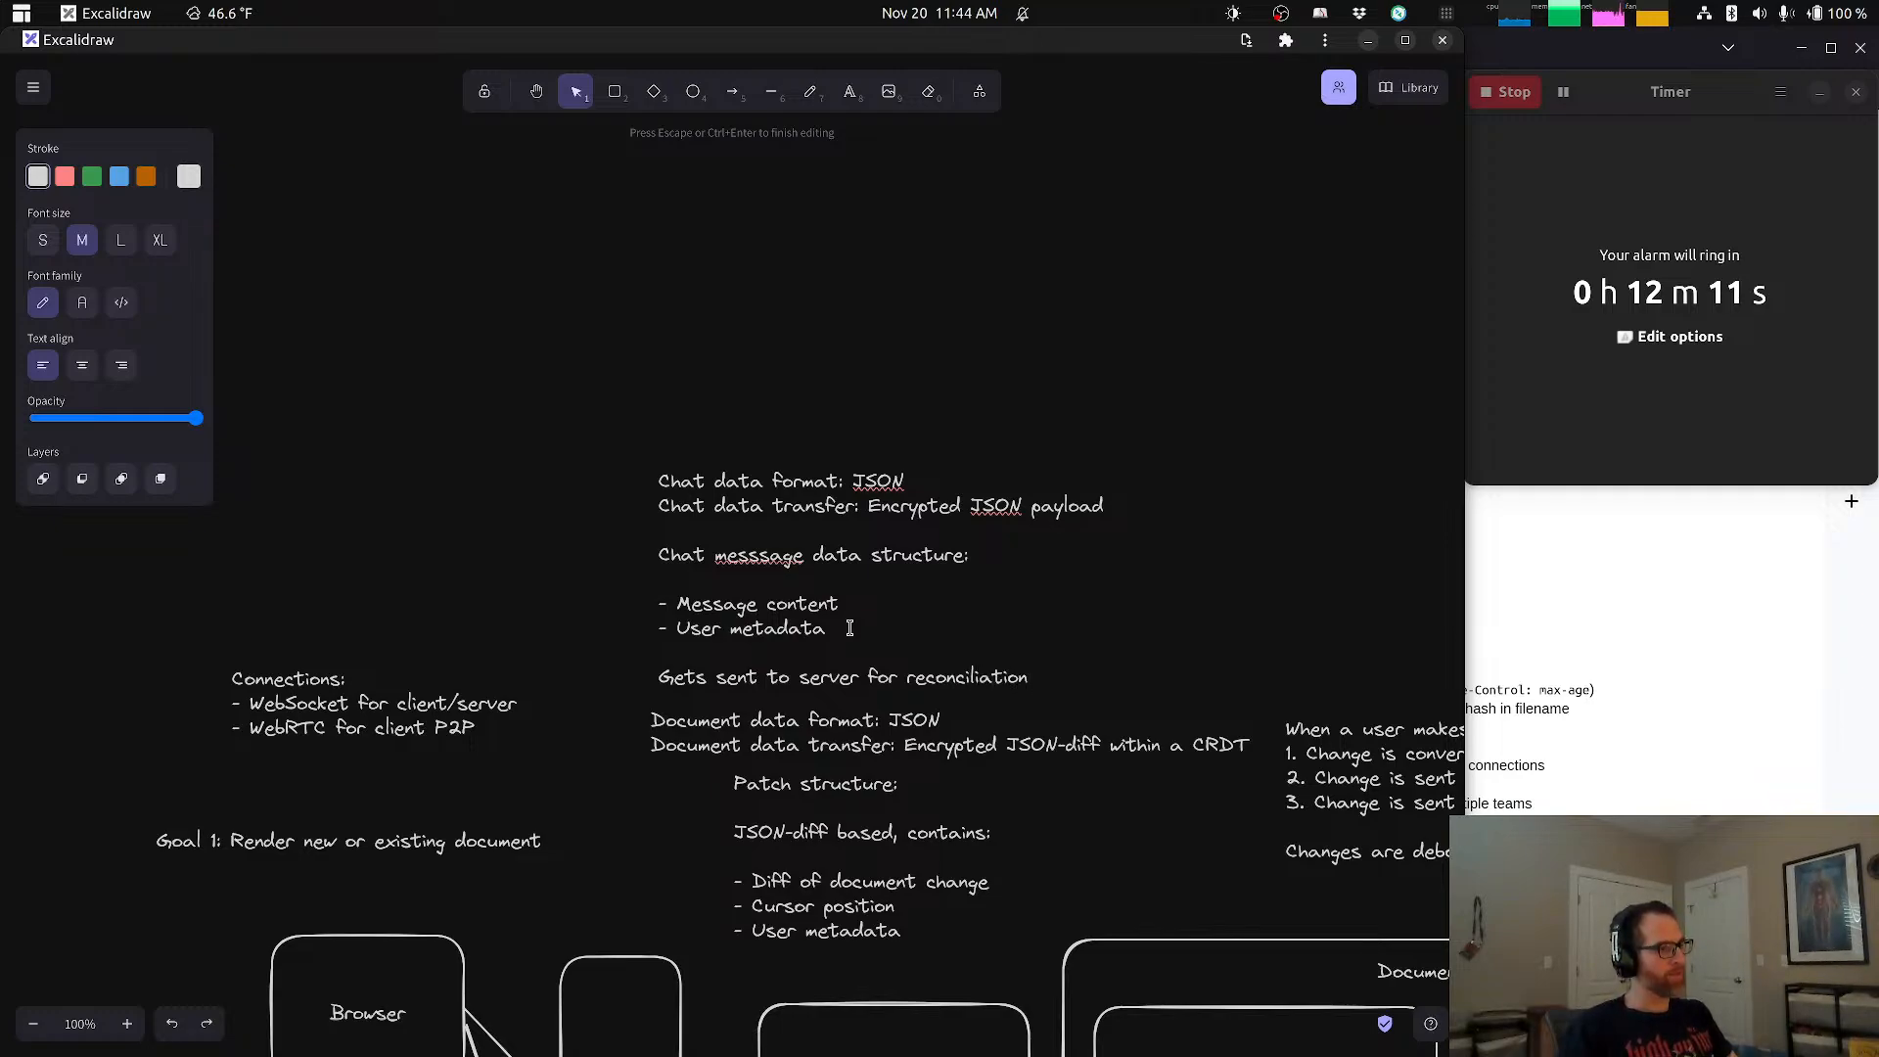
type(" and the")
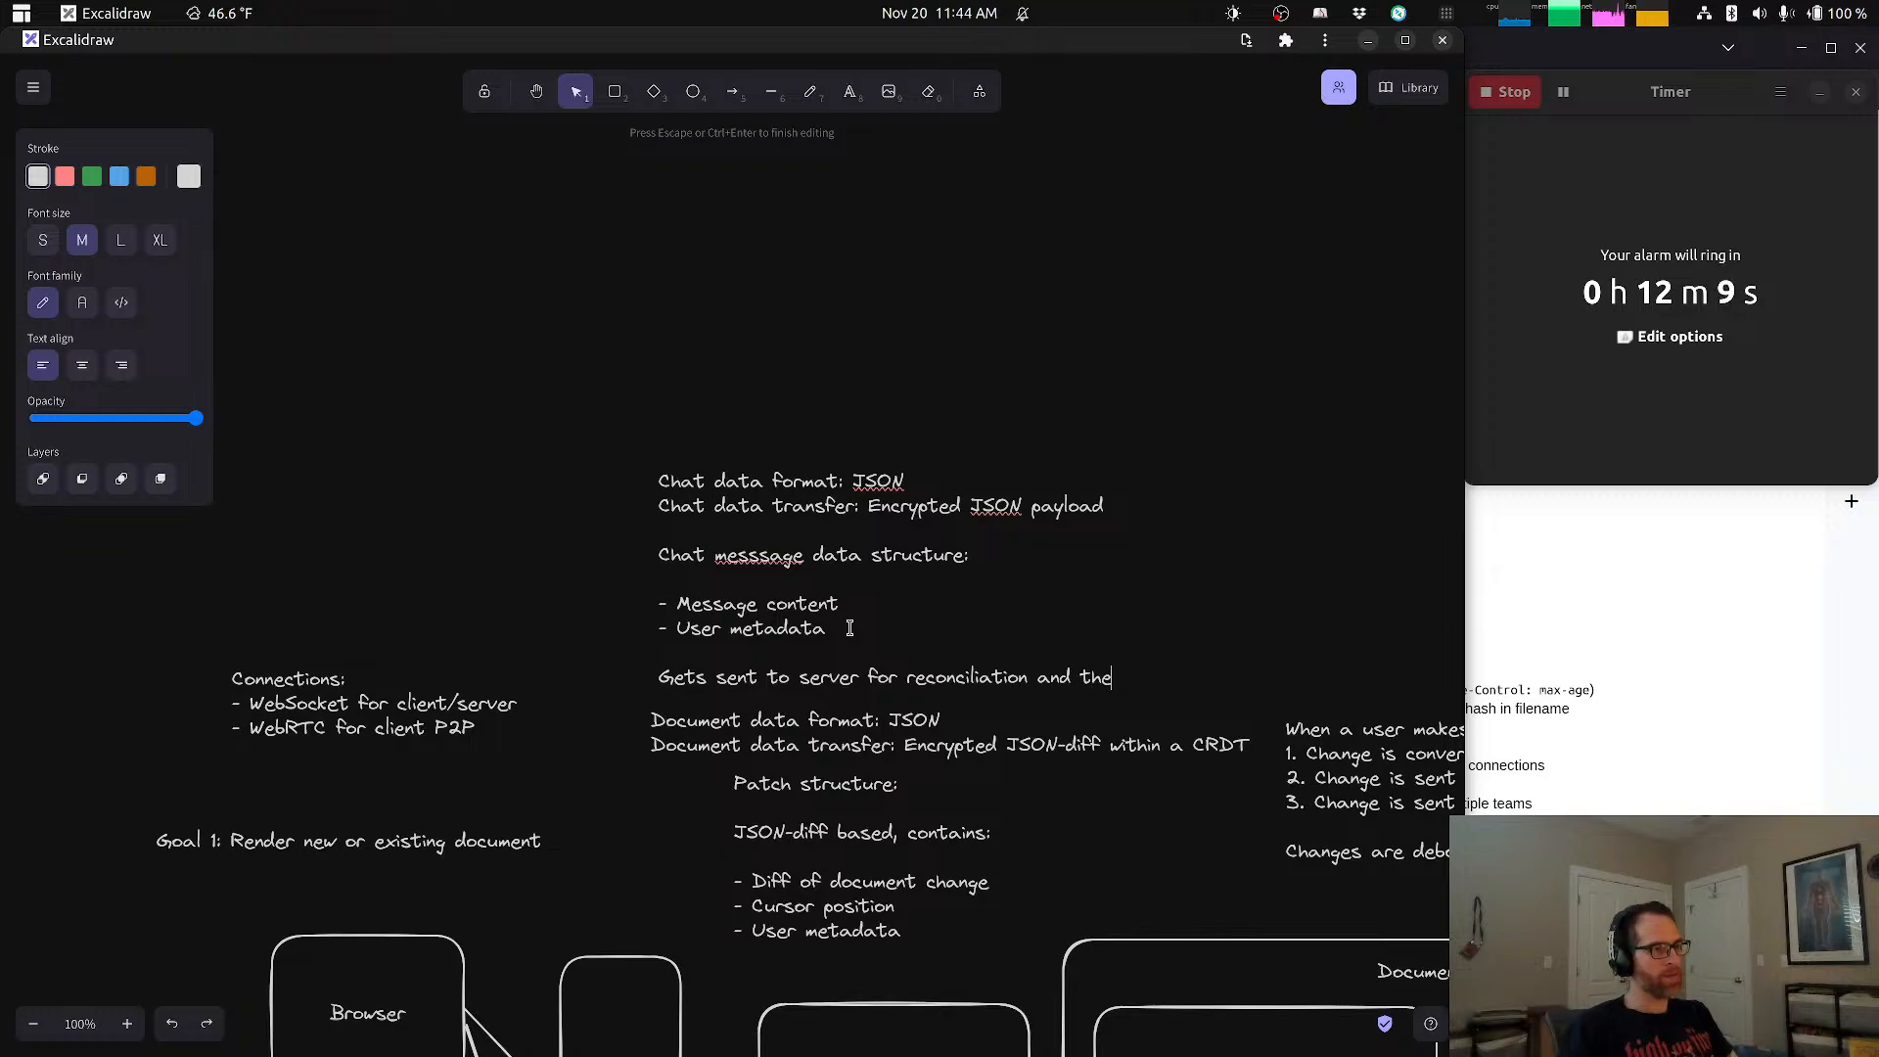
type("n echoes")
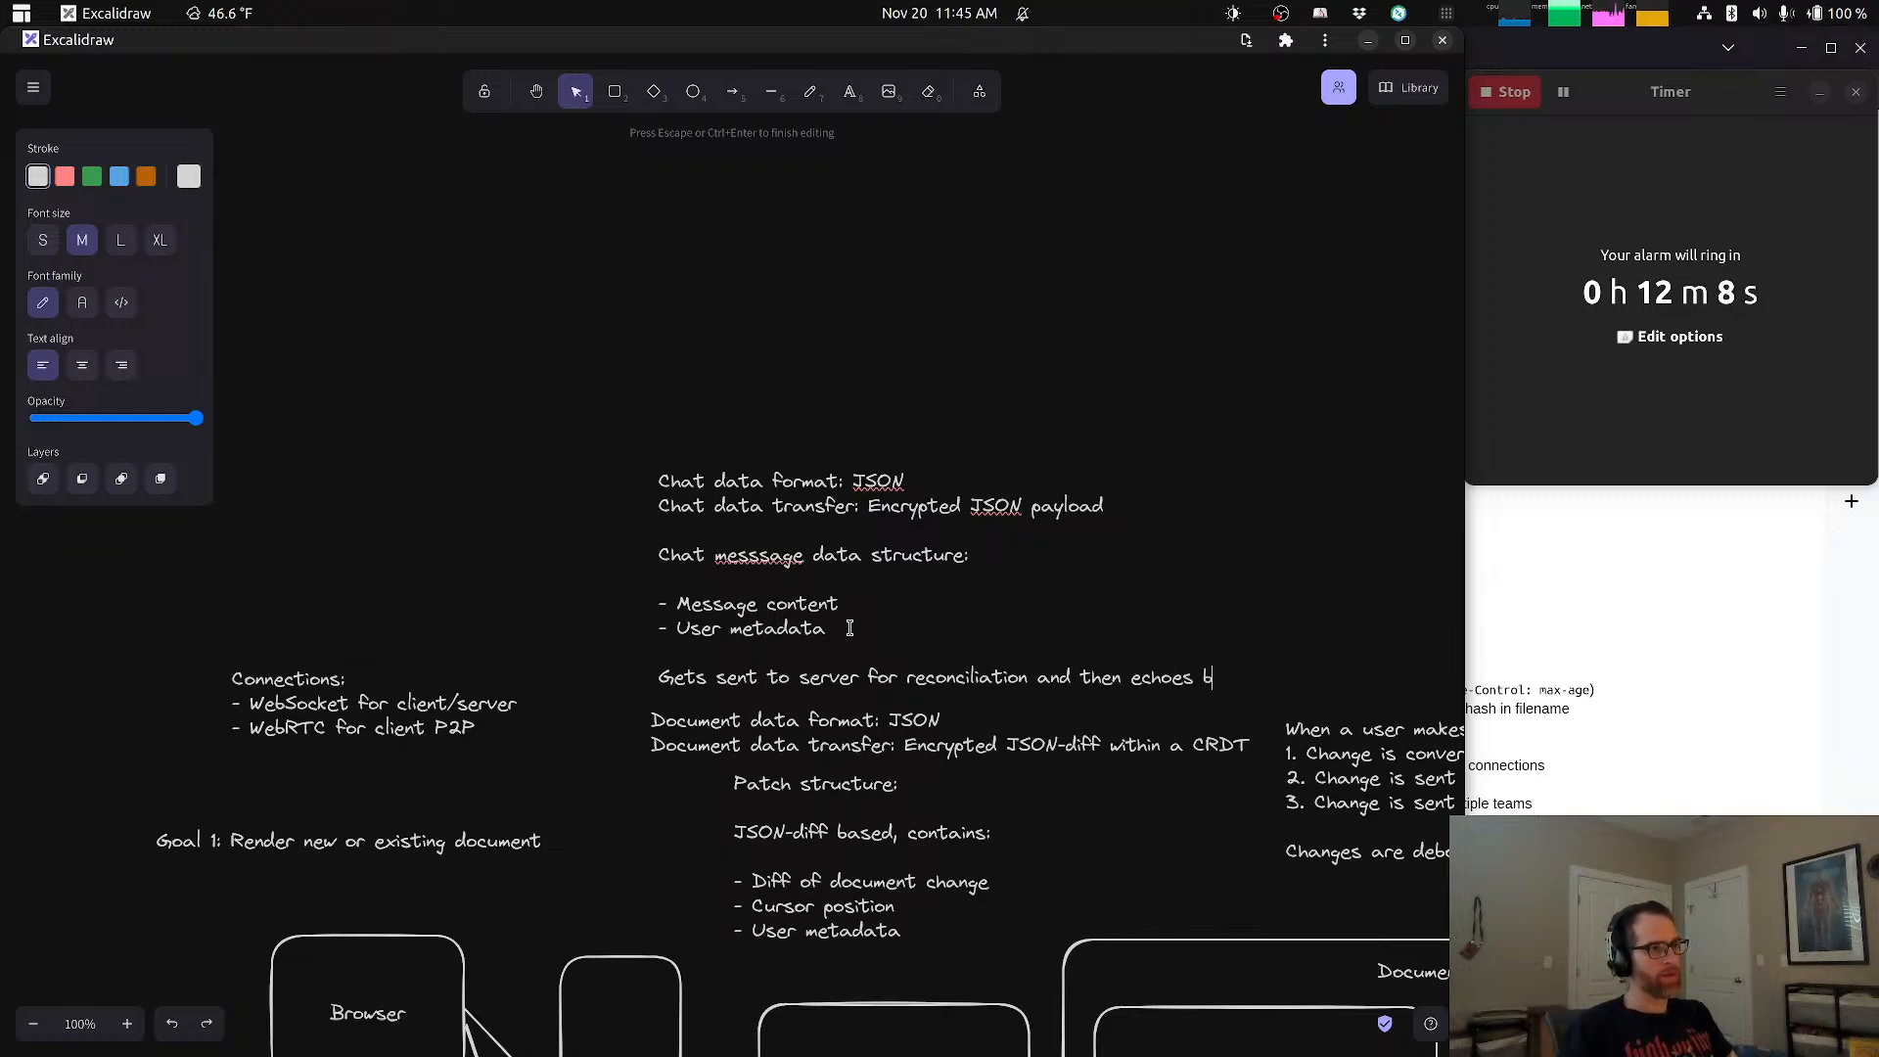
Step: Extend the chat note's last line with "and then echoed back to clients" and finish editing the note
key("BackSpace")
type("d back to ")
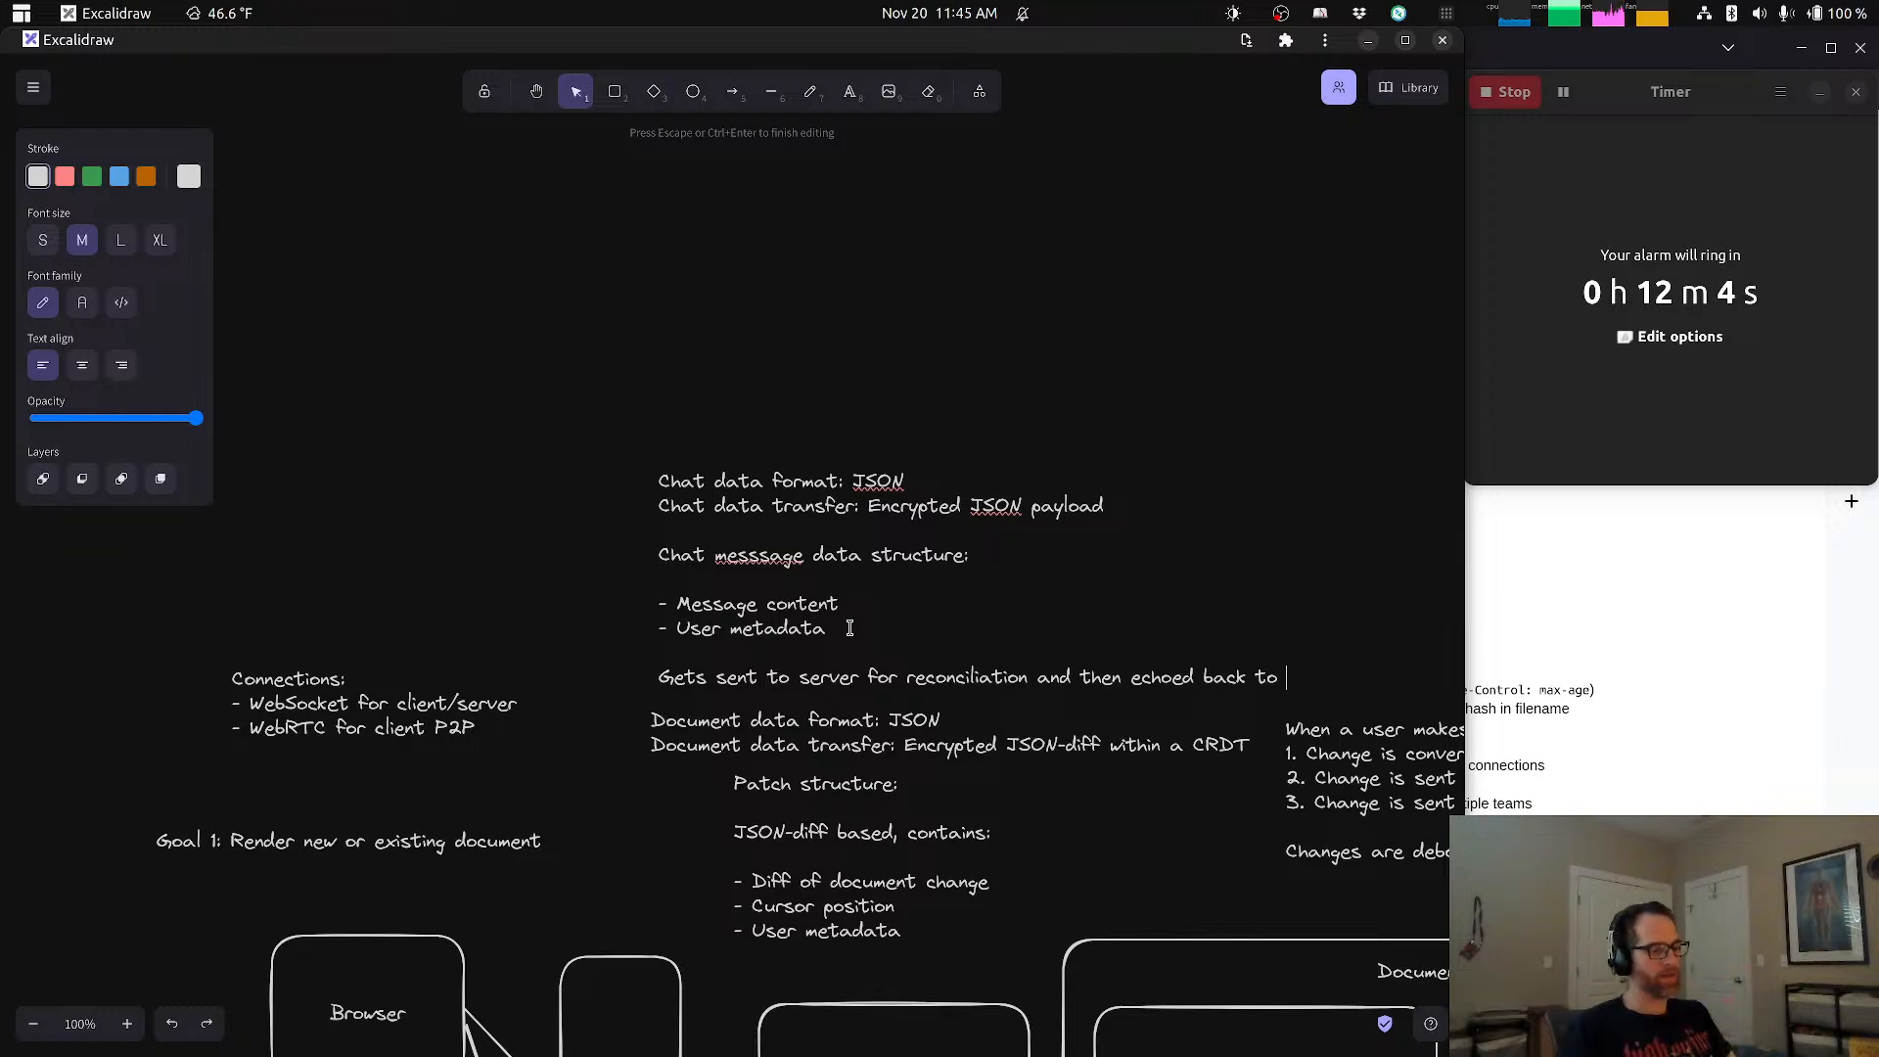
type("clients")
left_click(827, 375)
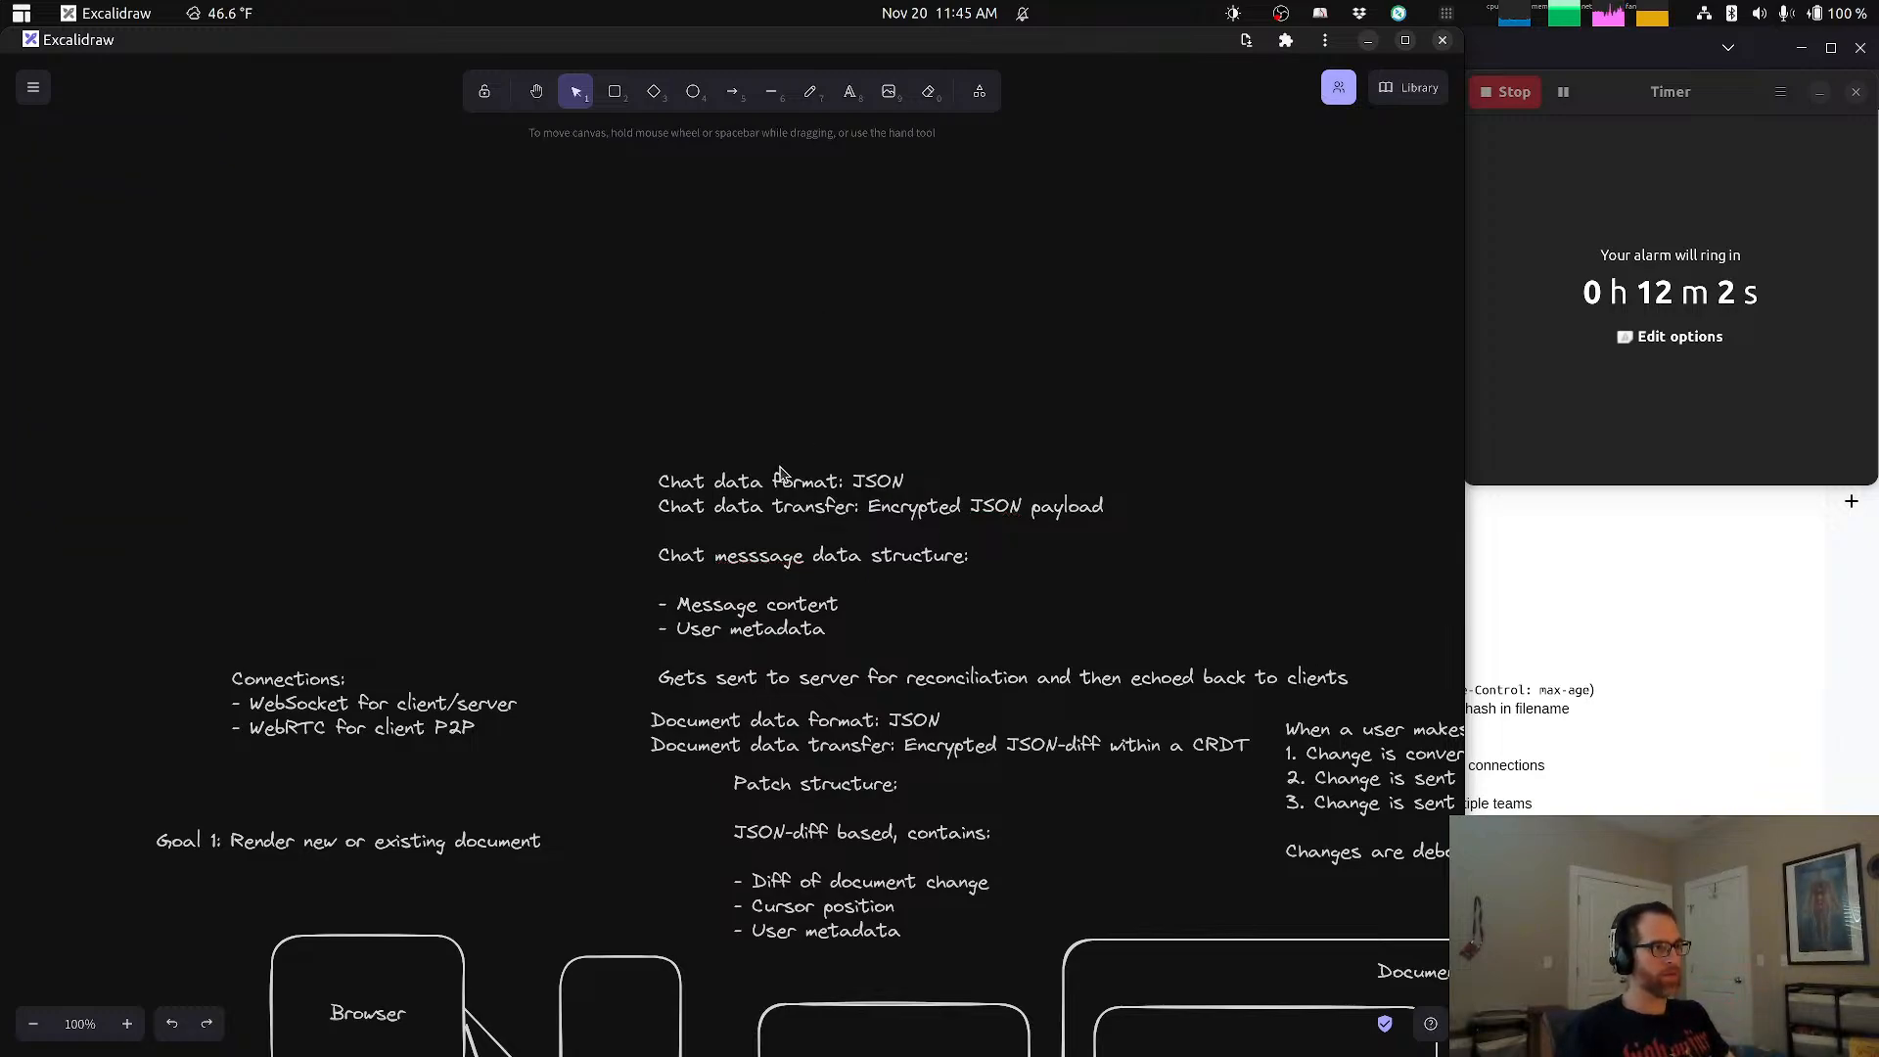
Step: Move the chat note up, clear of the document data notes and aligned with their starting edge, and deselect it
left_click(776, 484)
left_click_drag(776, 484, 773, 426)
left_click(581, 477)
Step: Review the diagram, check the user persona's goals and needs in the ChatGPT conversation, and return to the Excalidraw diagram
left_click_drag(815, 712, 871, 394)
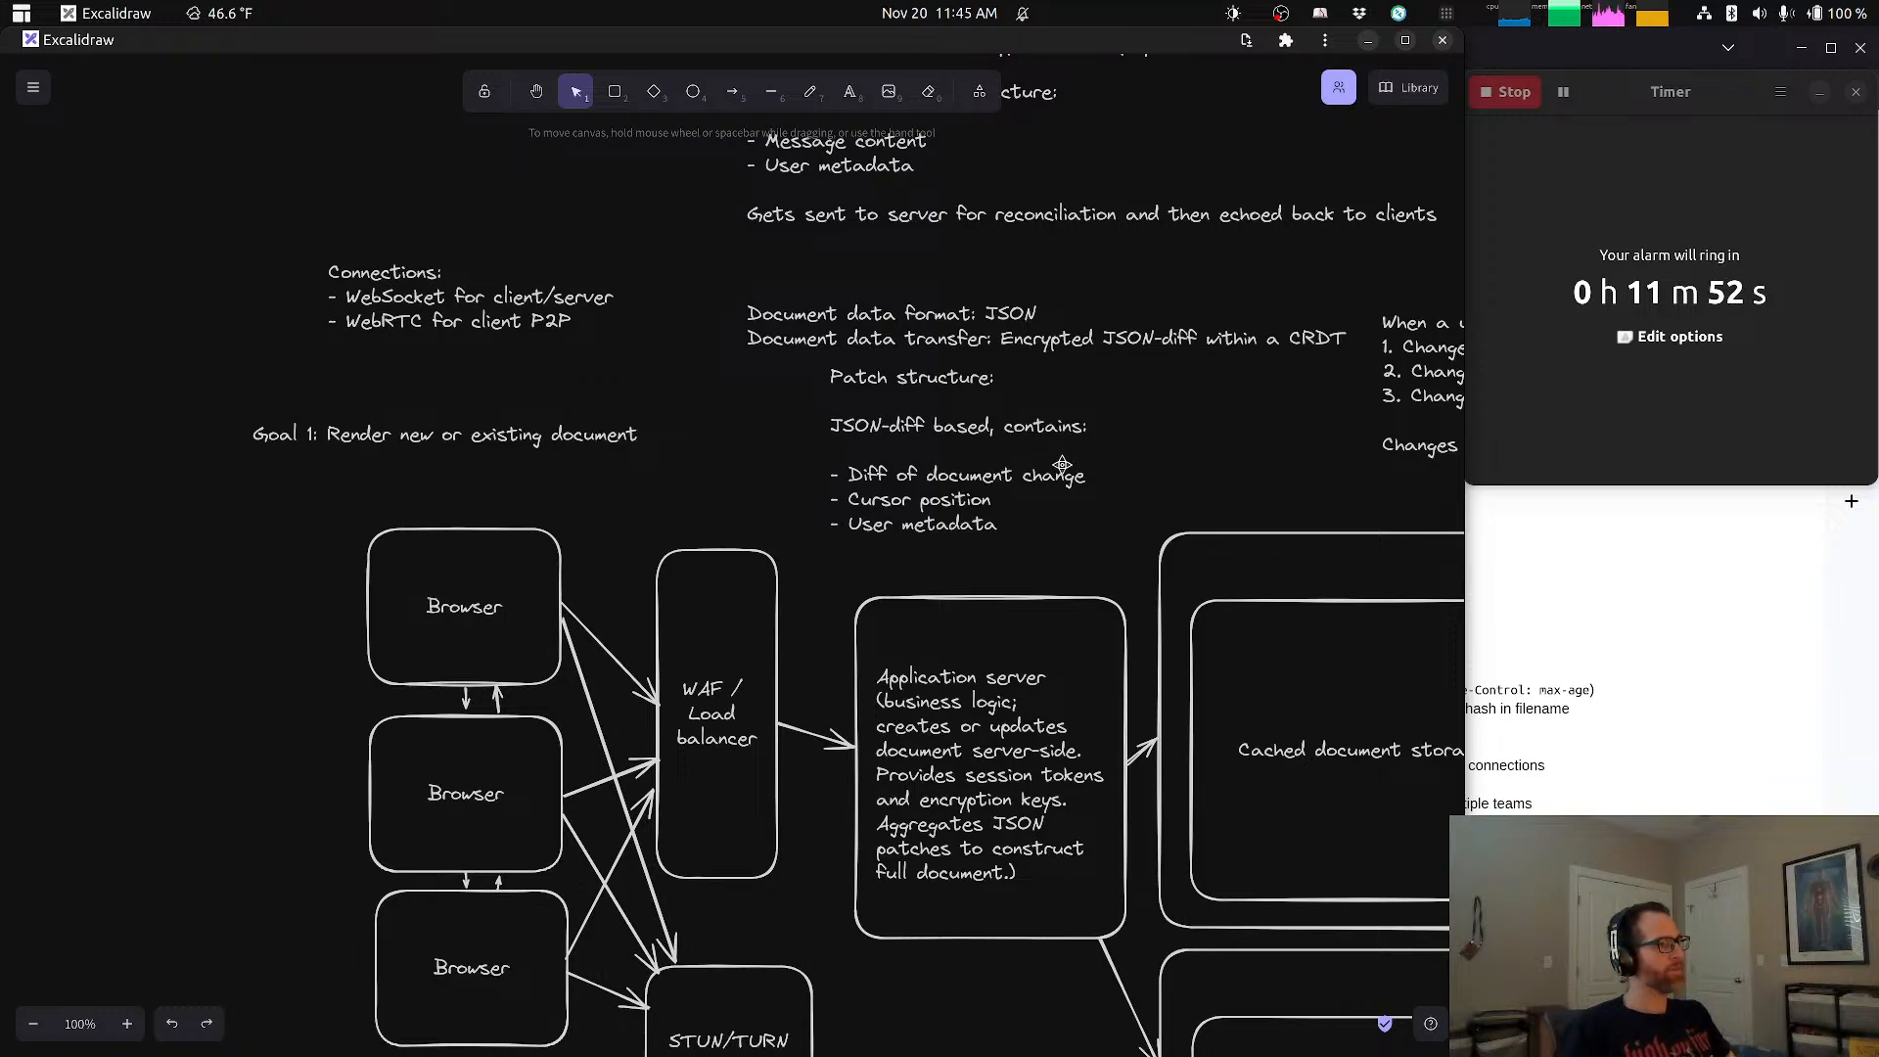
scroll(1008, 428, "down", 4)
scroll(1008, 428, "right", 3)
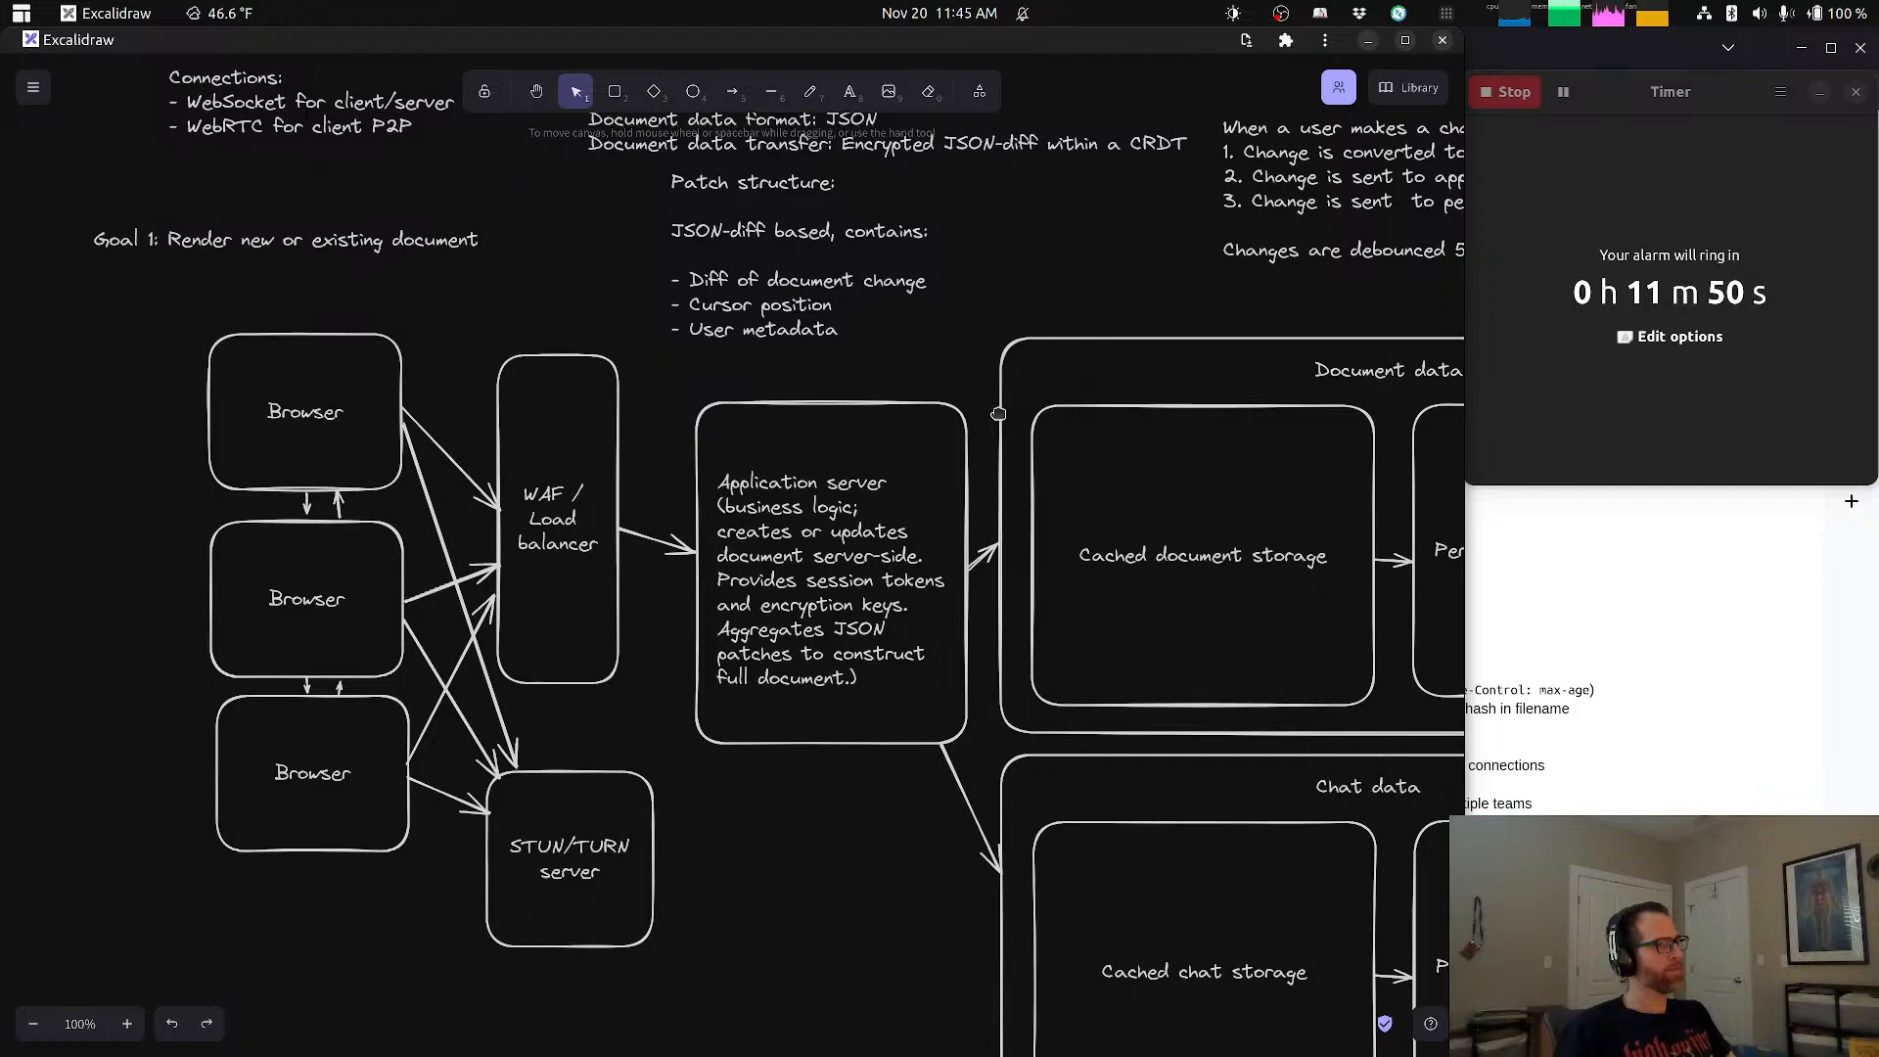
scroll(984, 416, "right", 1)
key("alt+Tab")
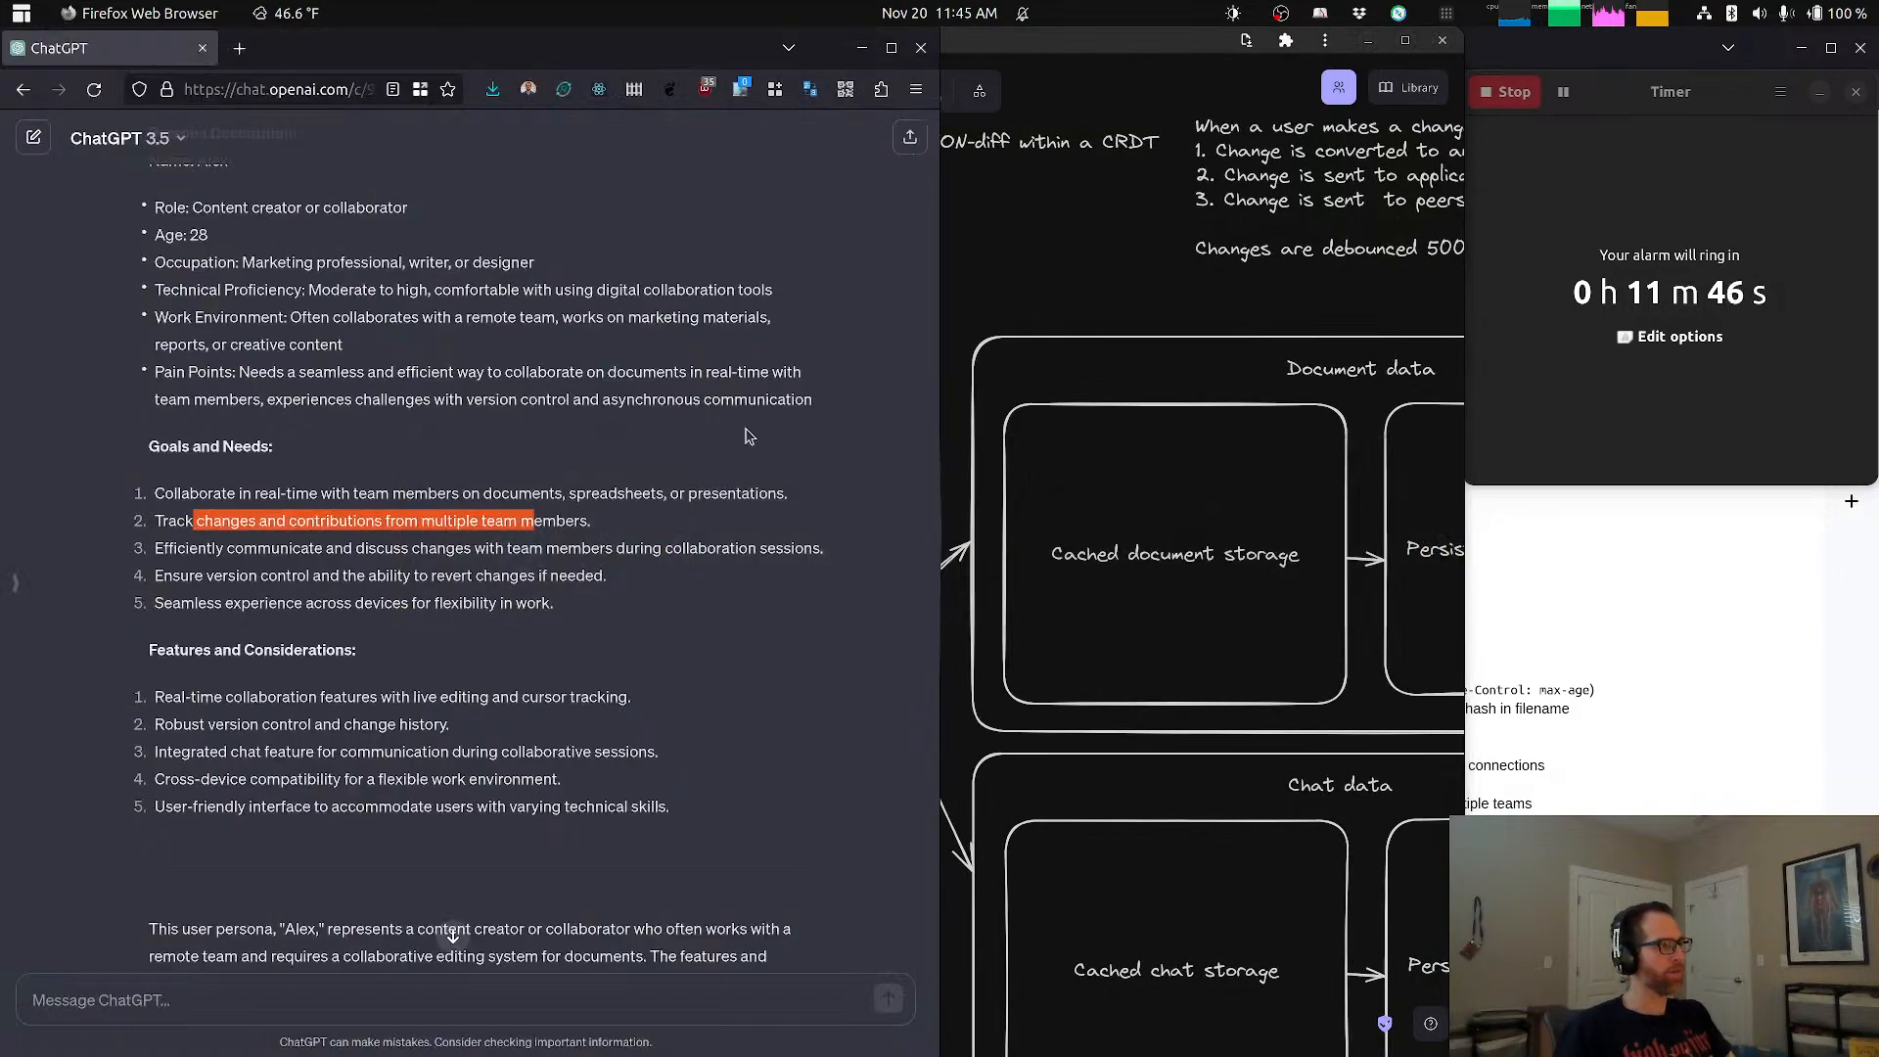
left_click(514, 554)
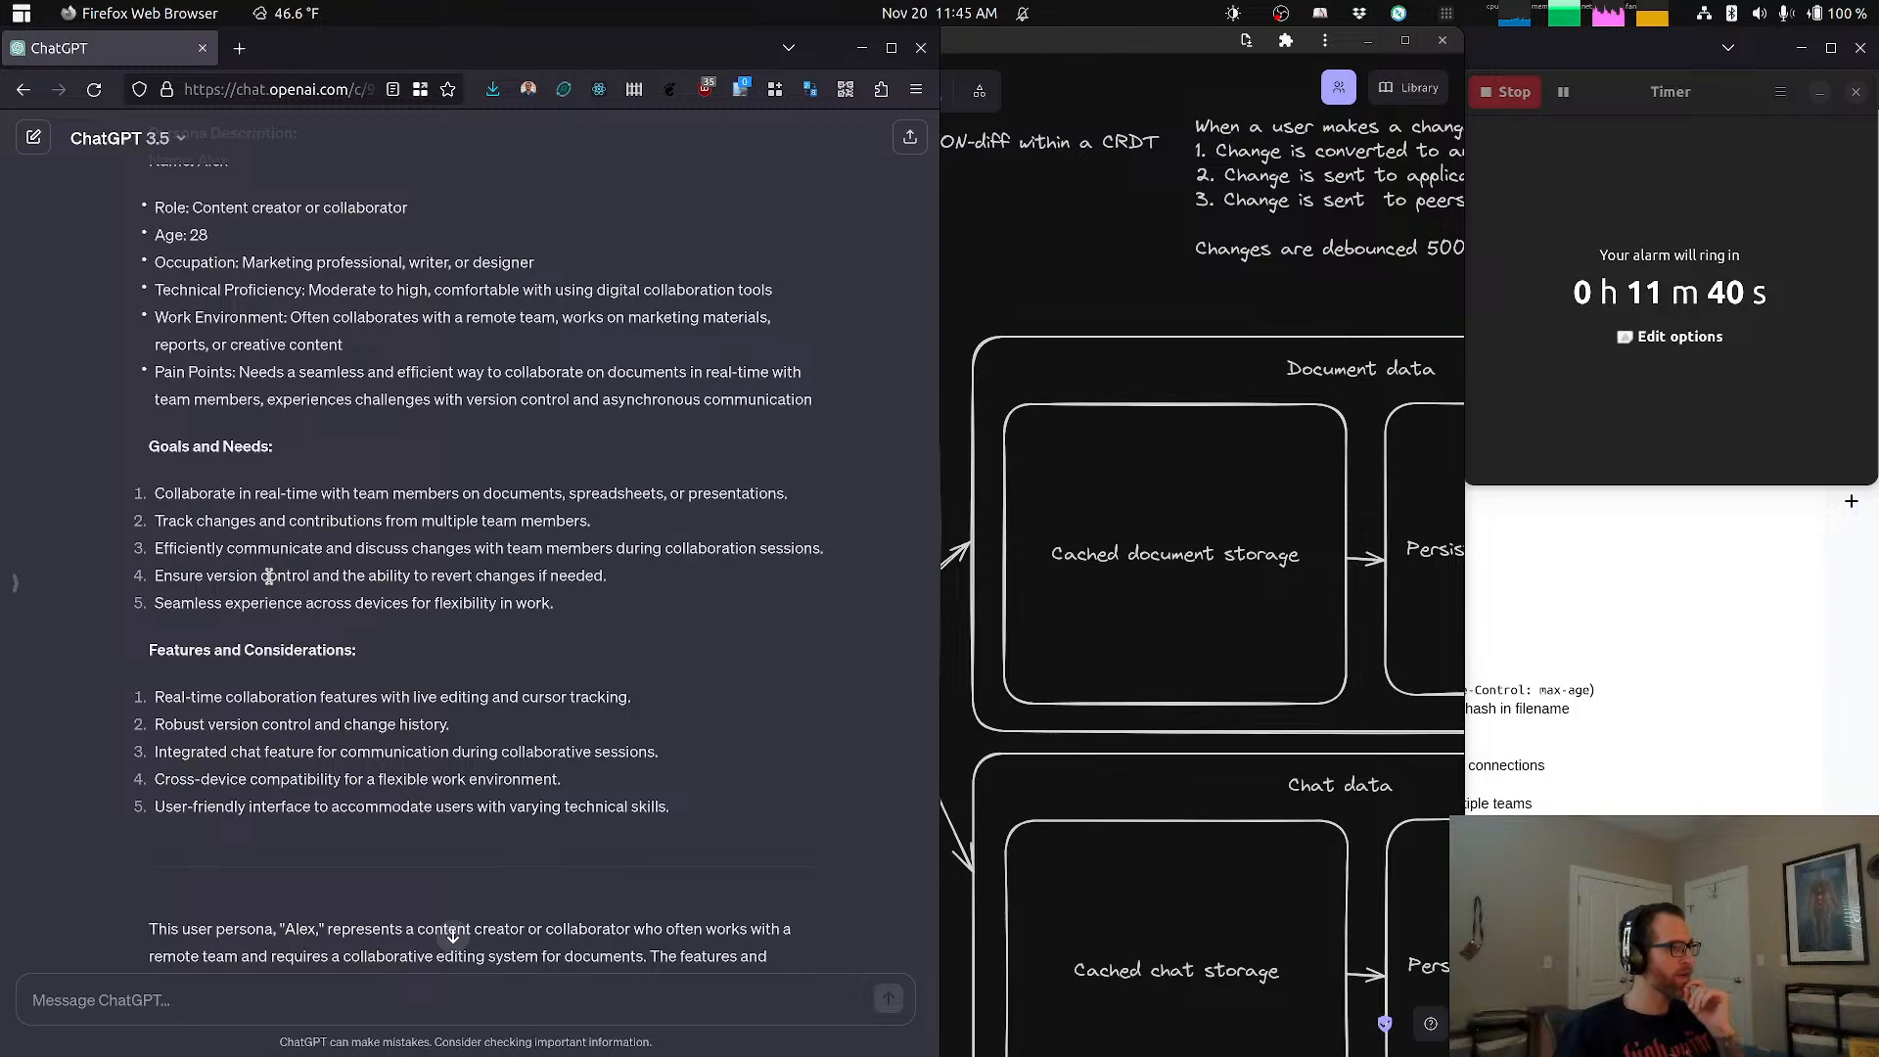
left_click(1131, 646)
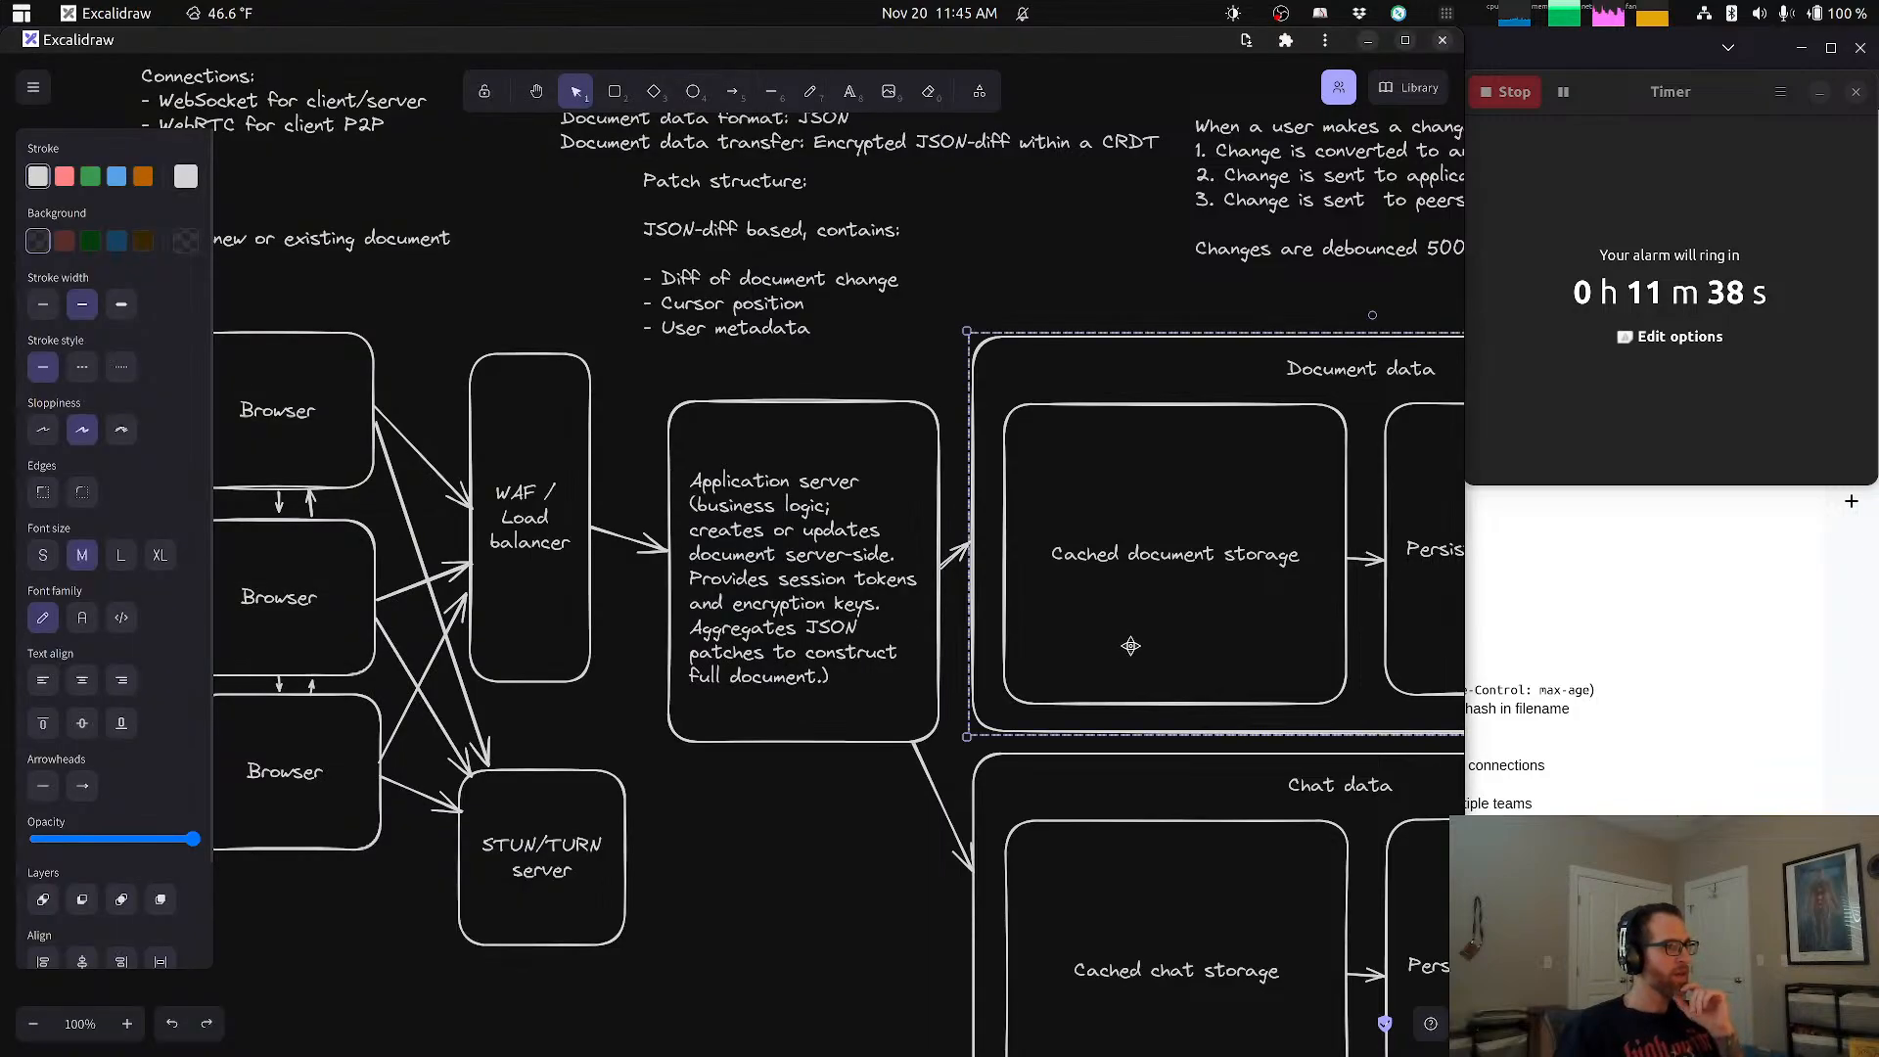
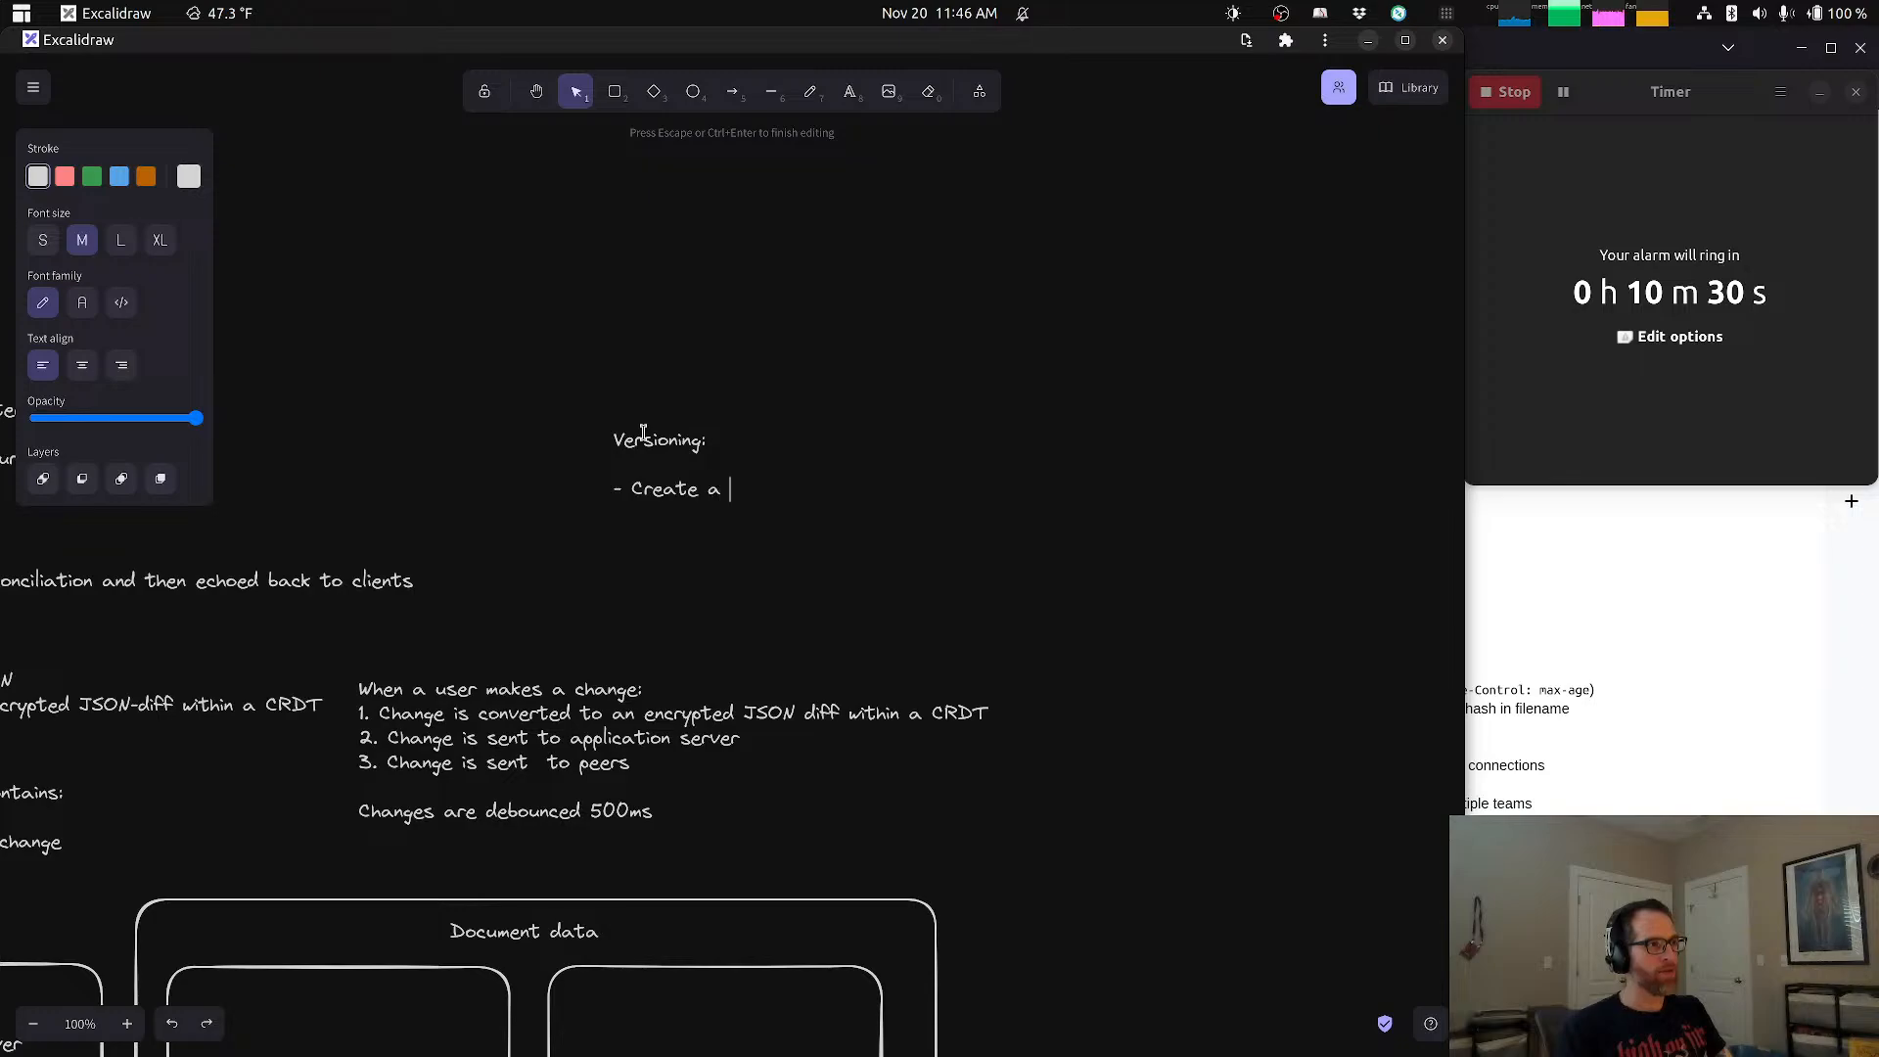
Step: Complete the Versioning item as "Create a new document version at a debounced rate of every 5 minutes" and move the note closer to the change notes
type("new document")
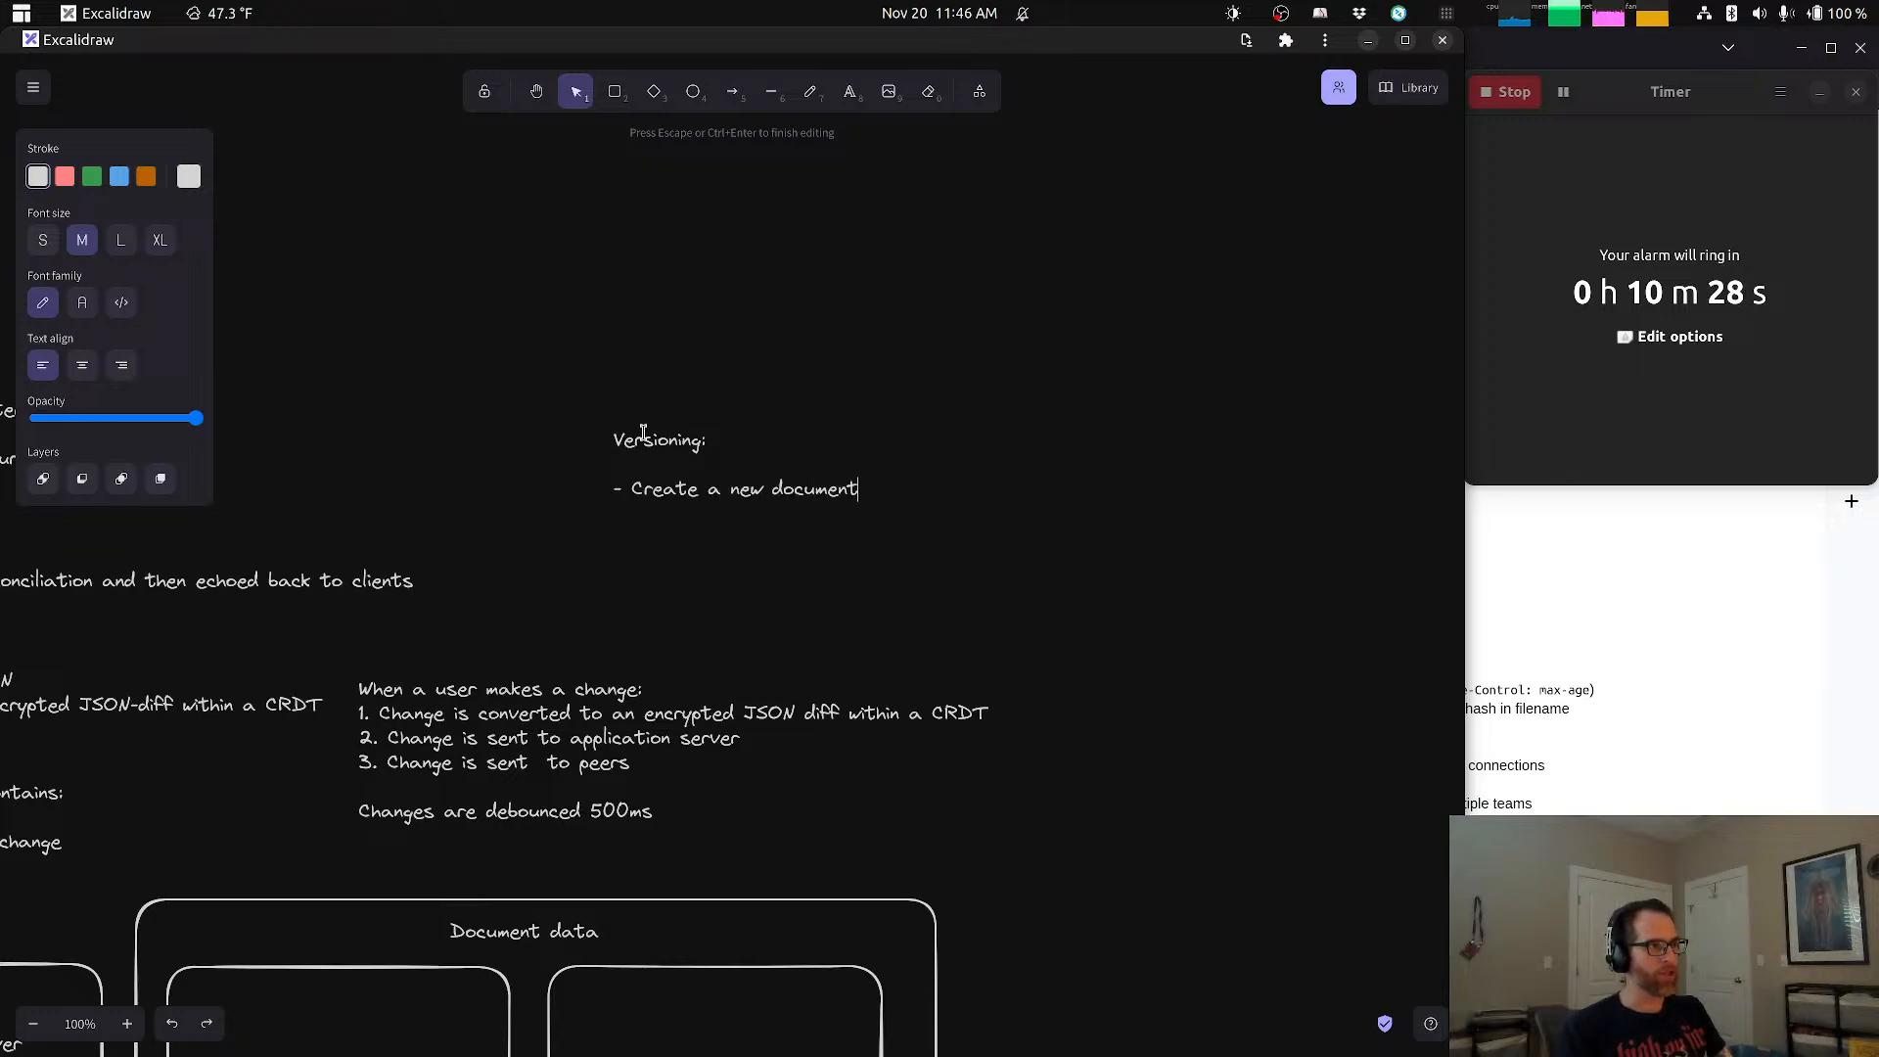
type(" version")
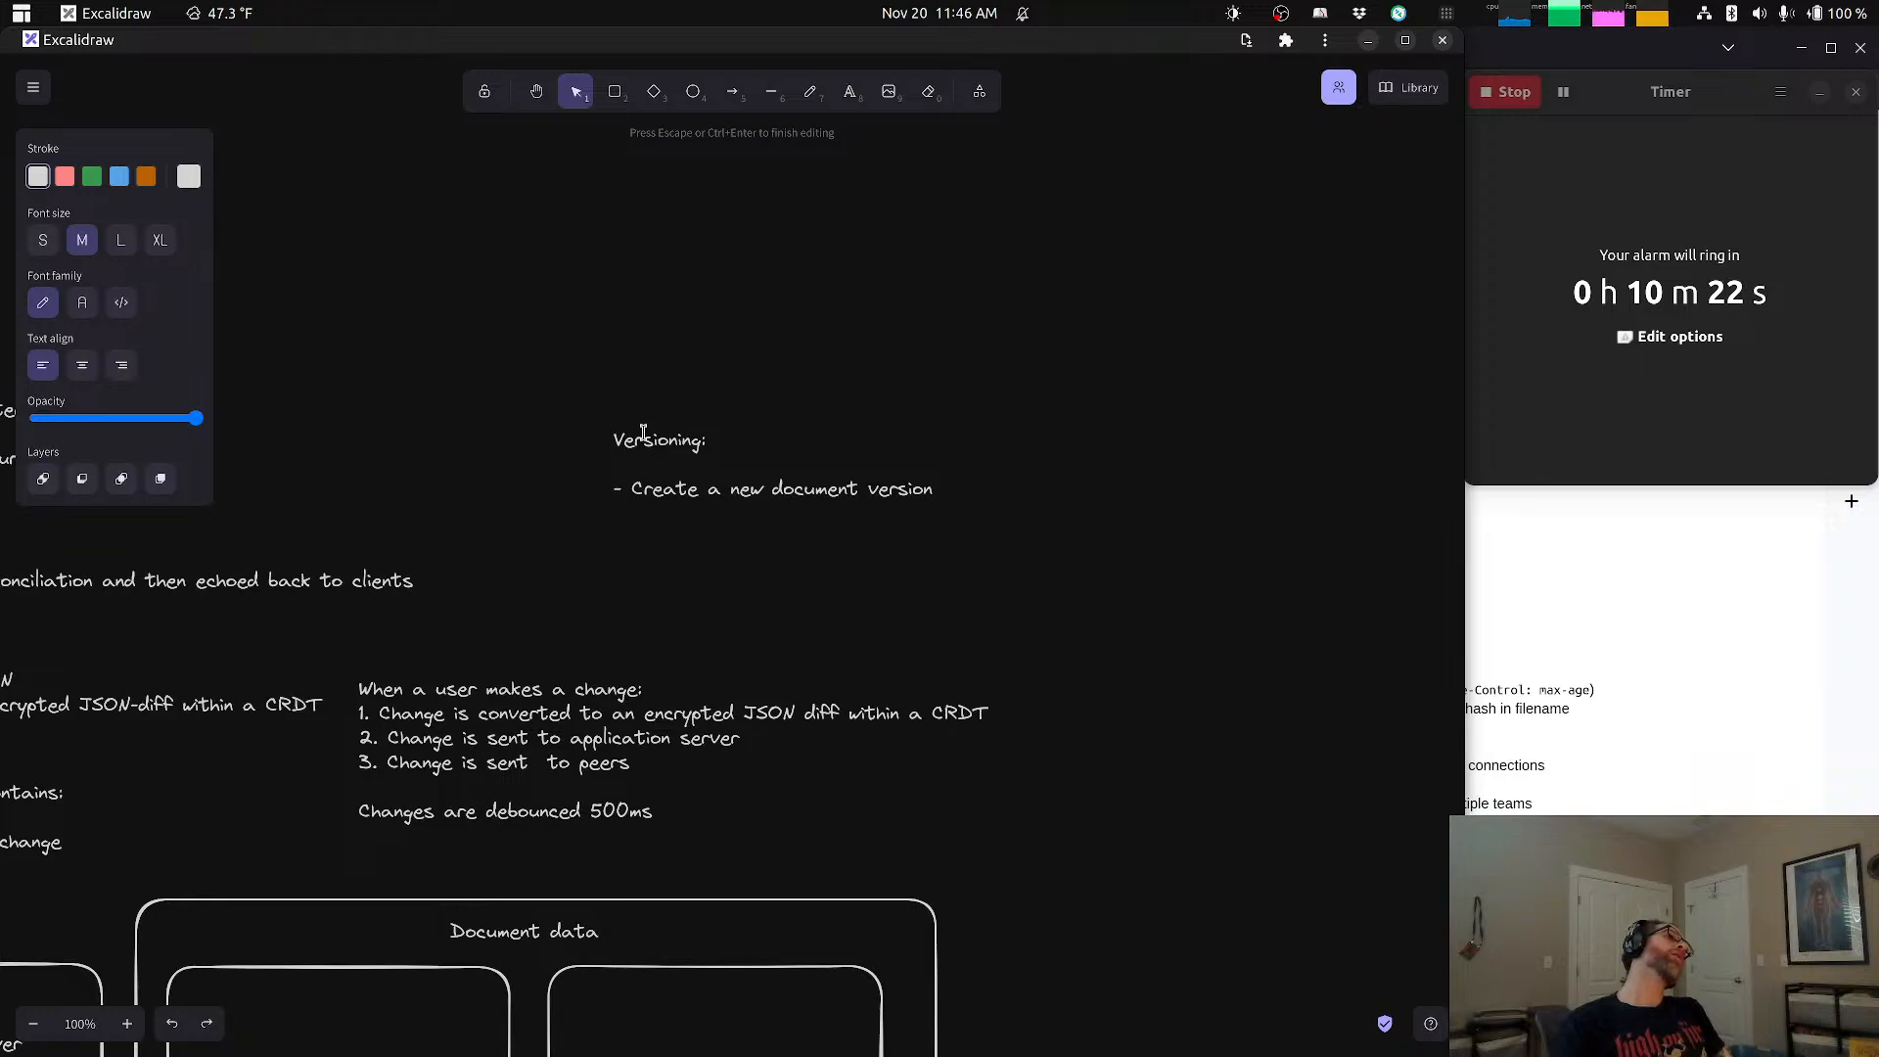
type("at a d")
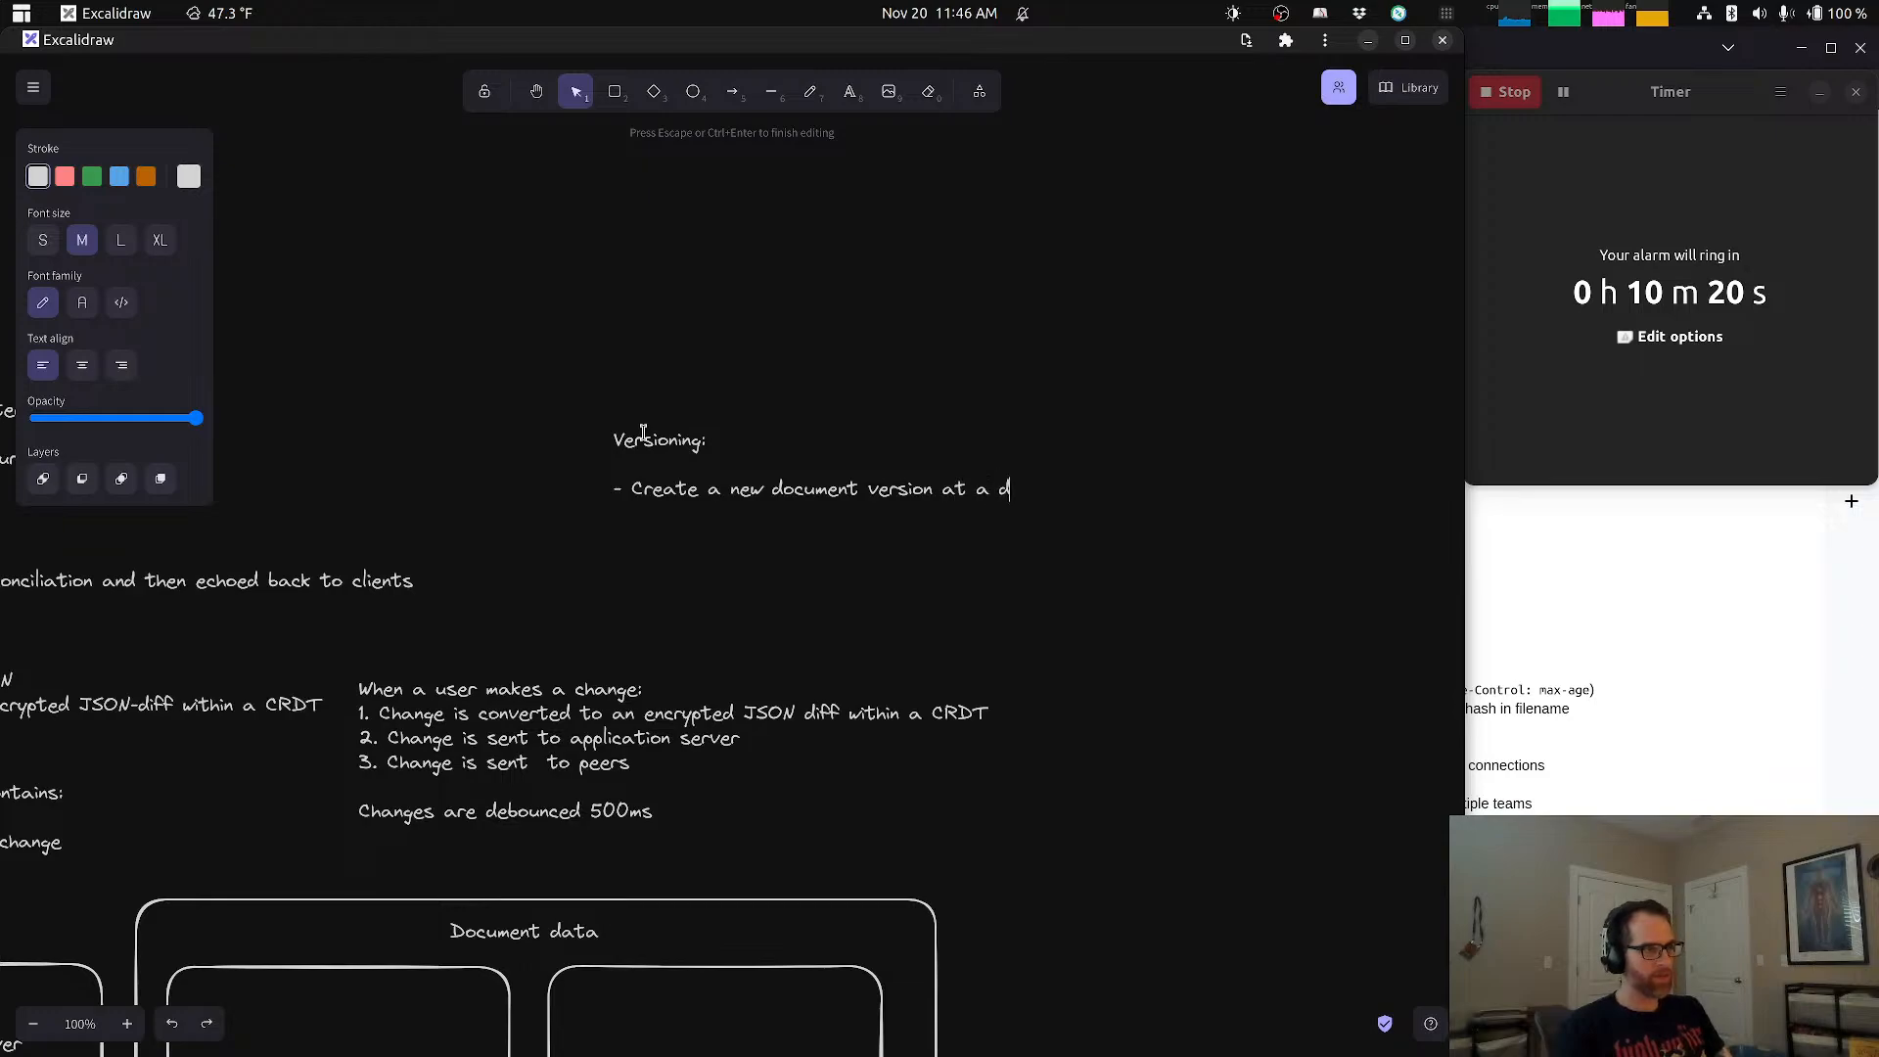
type("ebounced ")
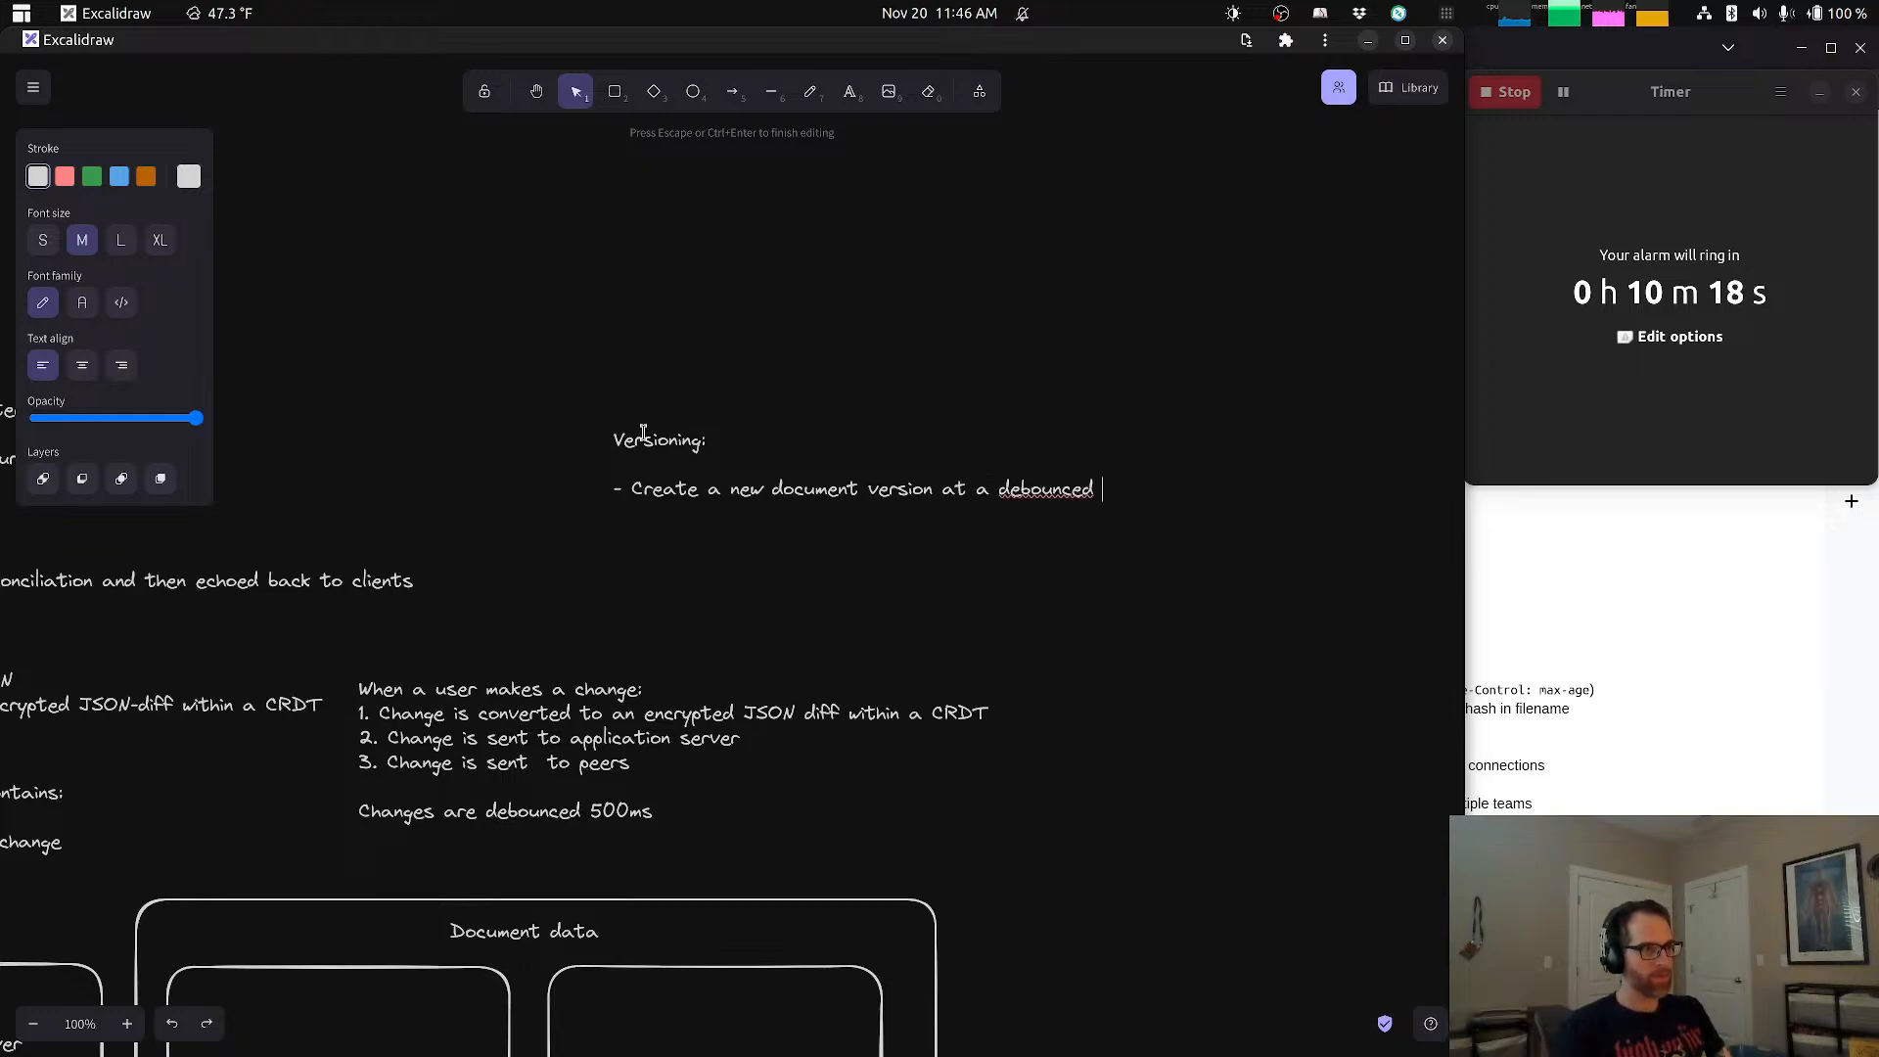
type("rate of ever")
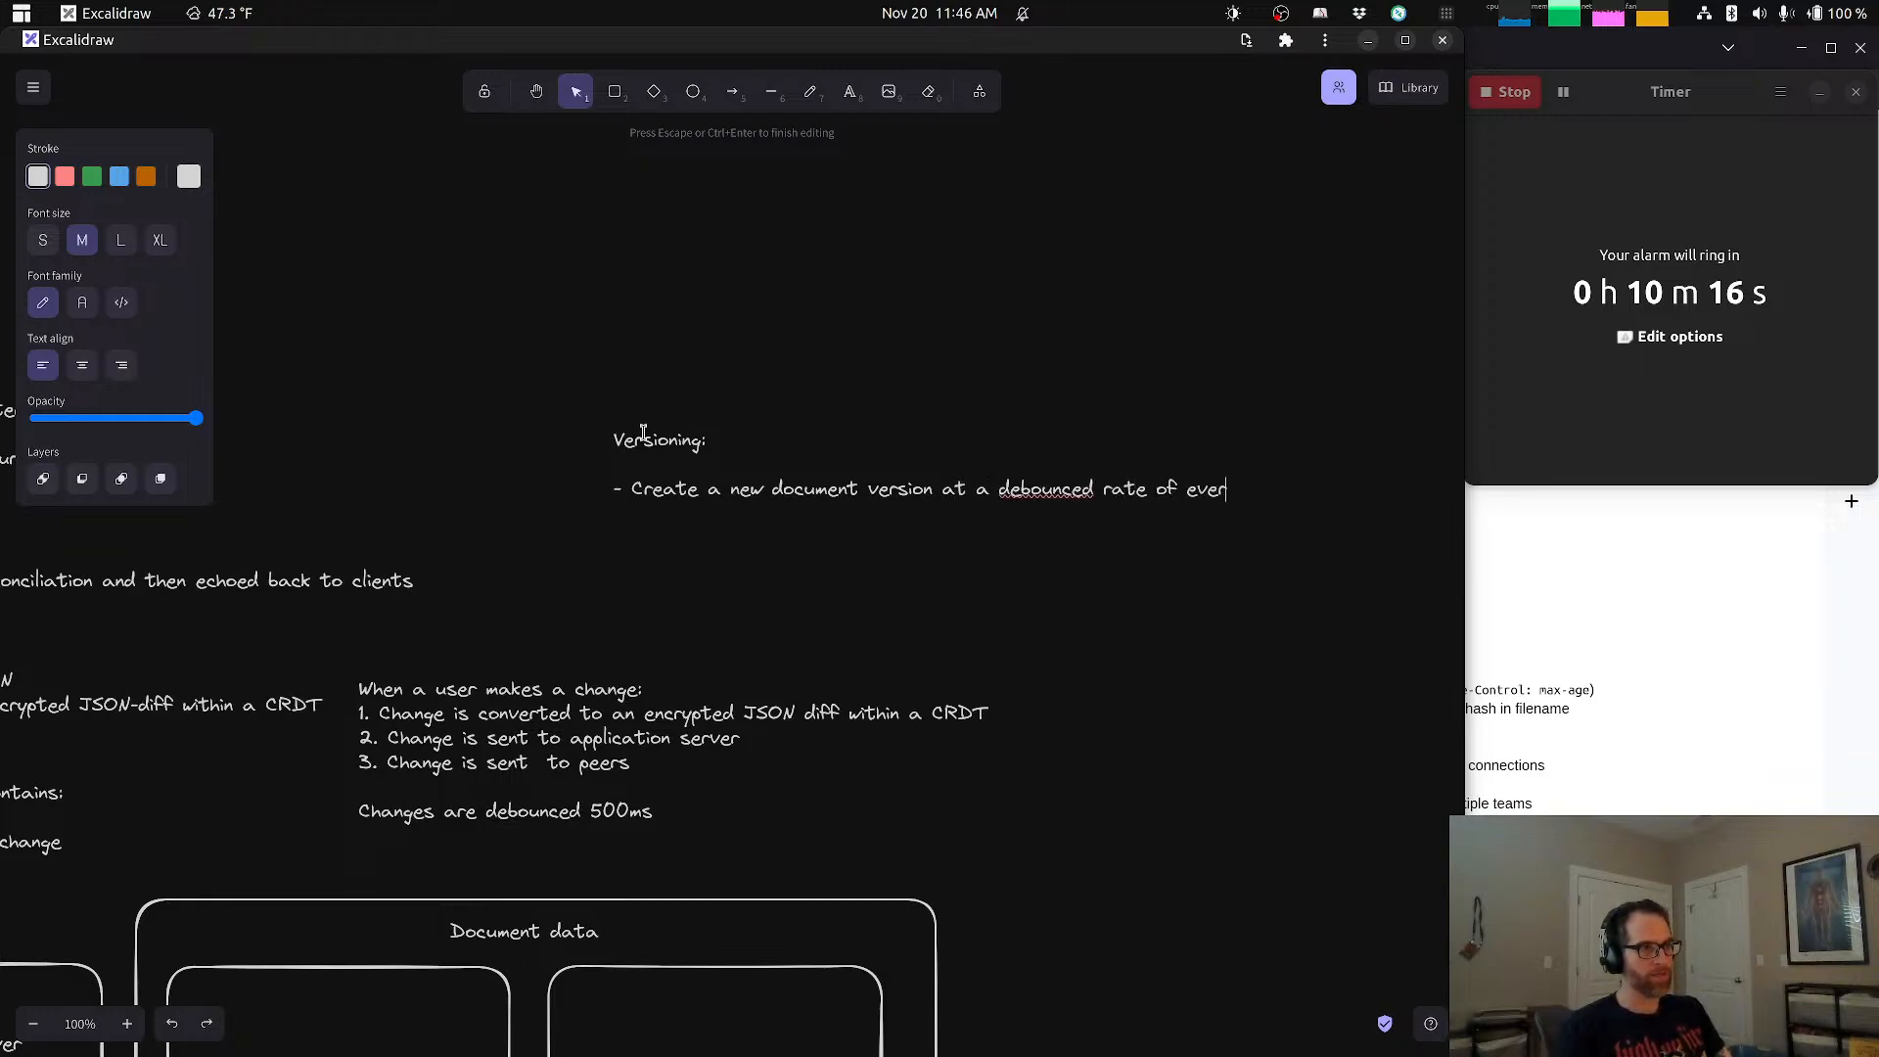
type("y ")
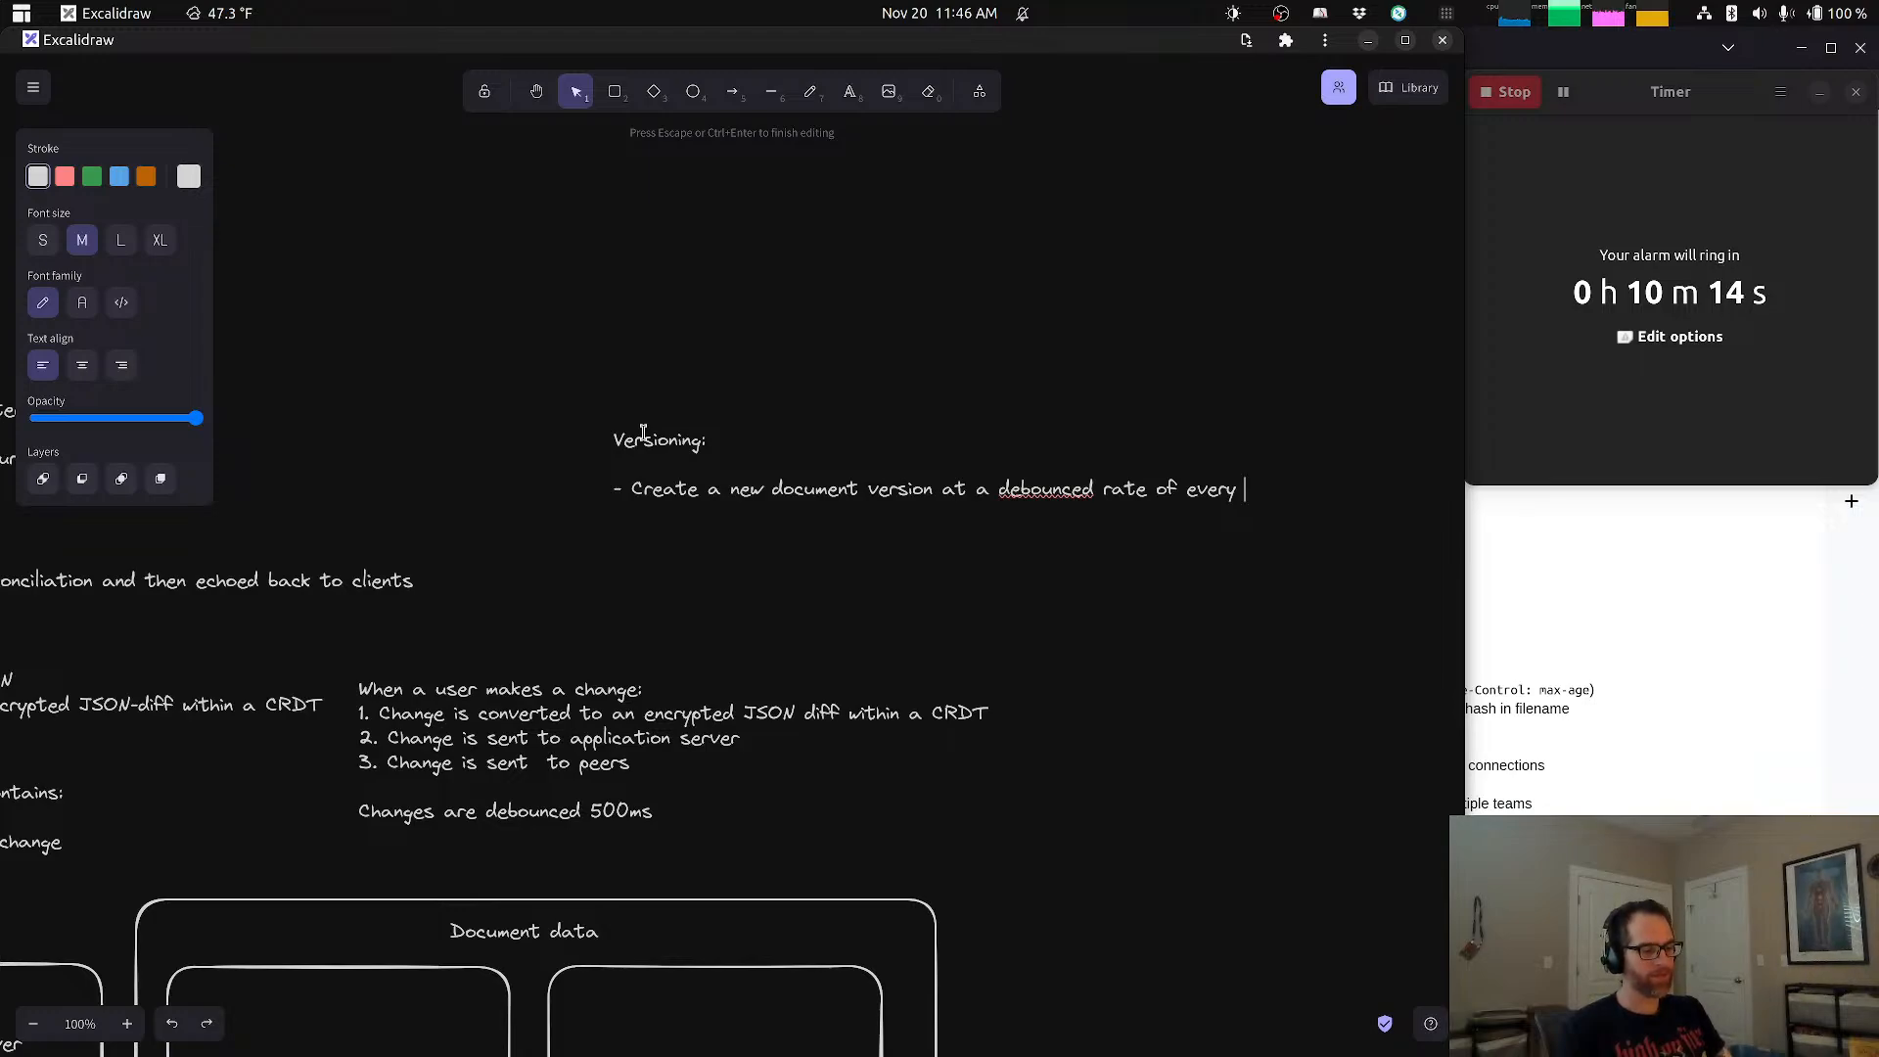
type("5 m")
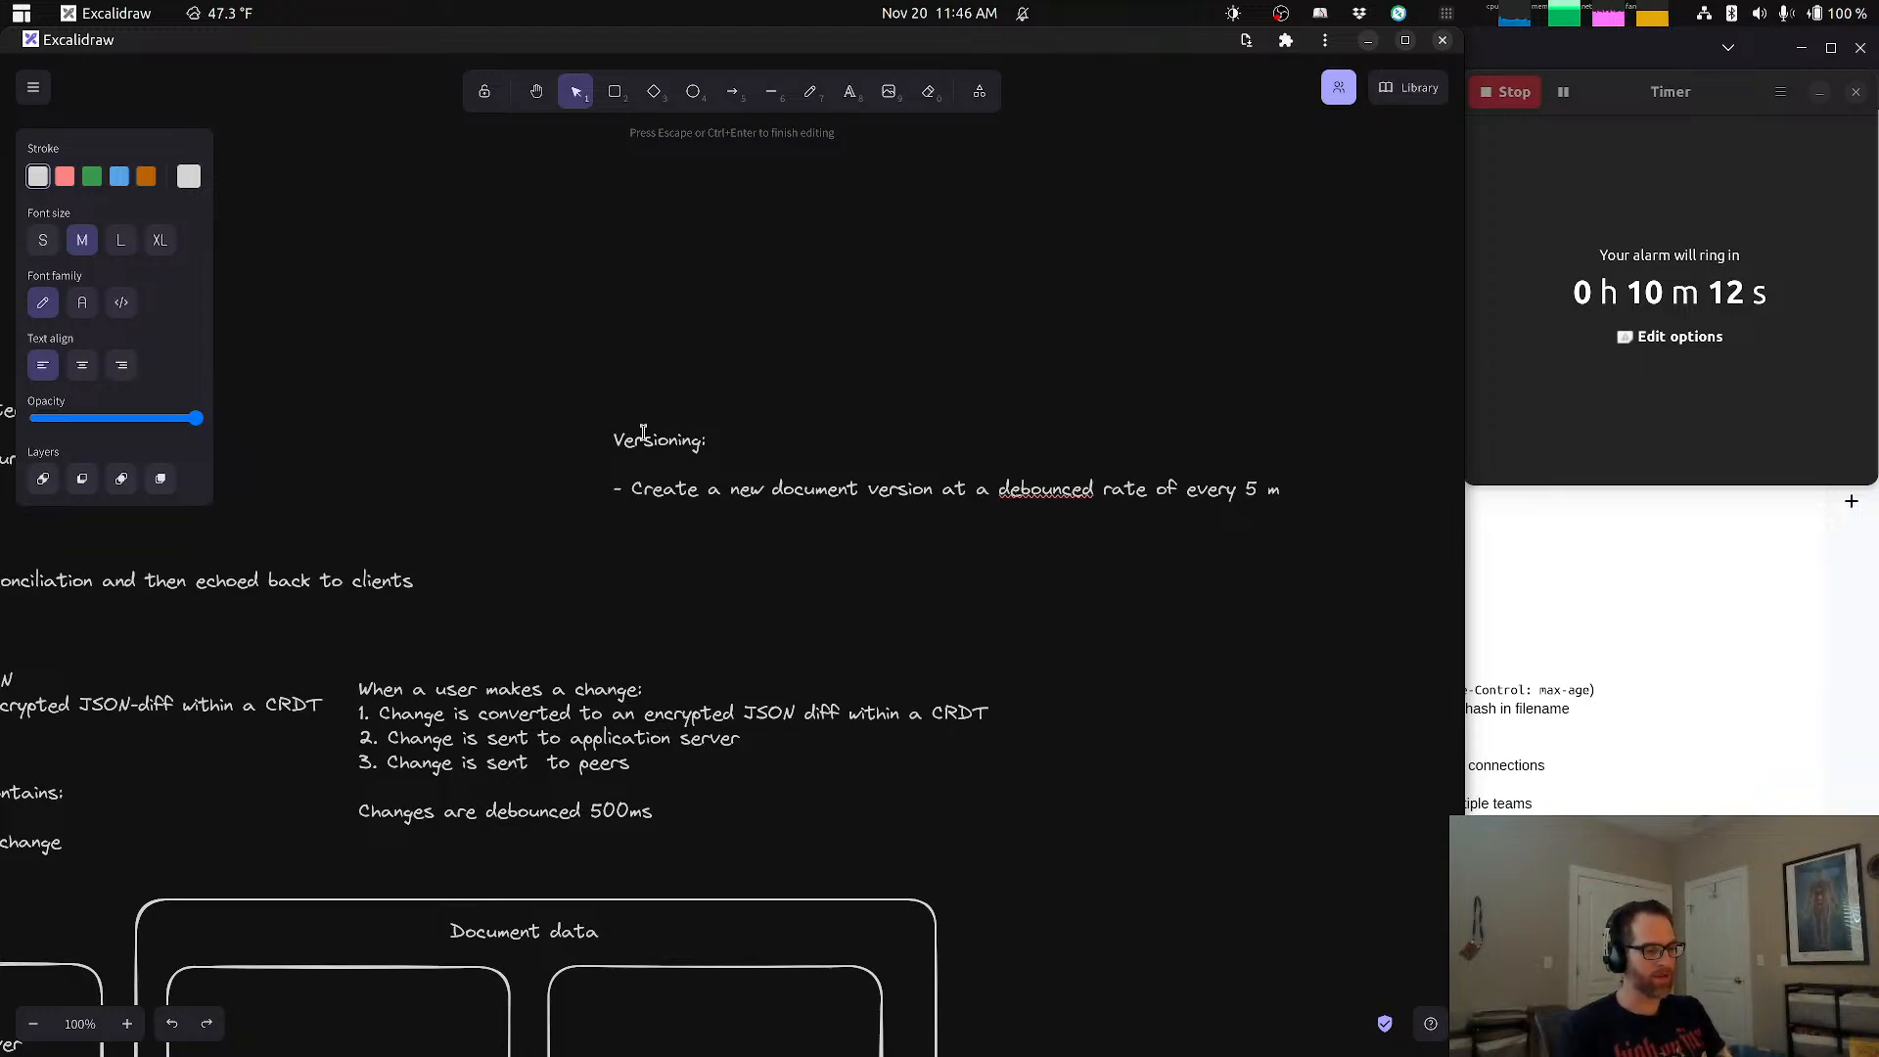
type("inutes")
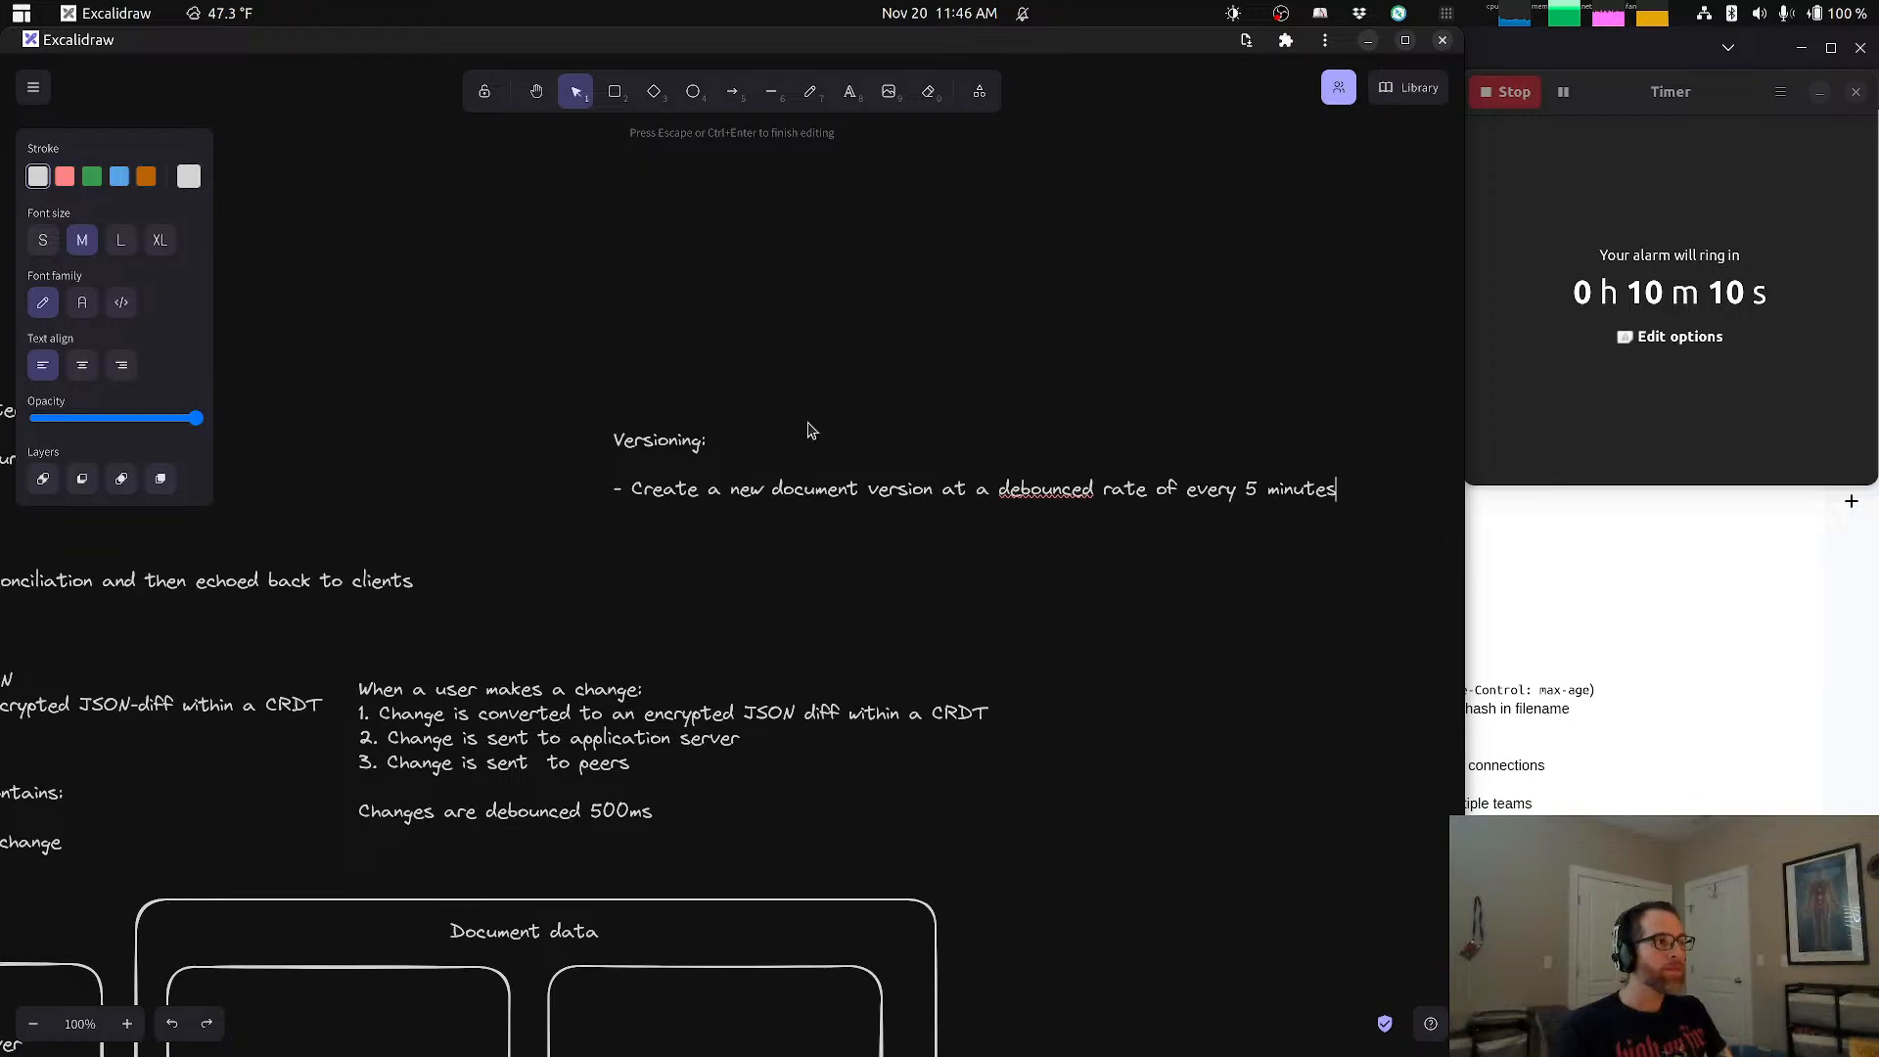
left_click(800, 412)
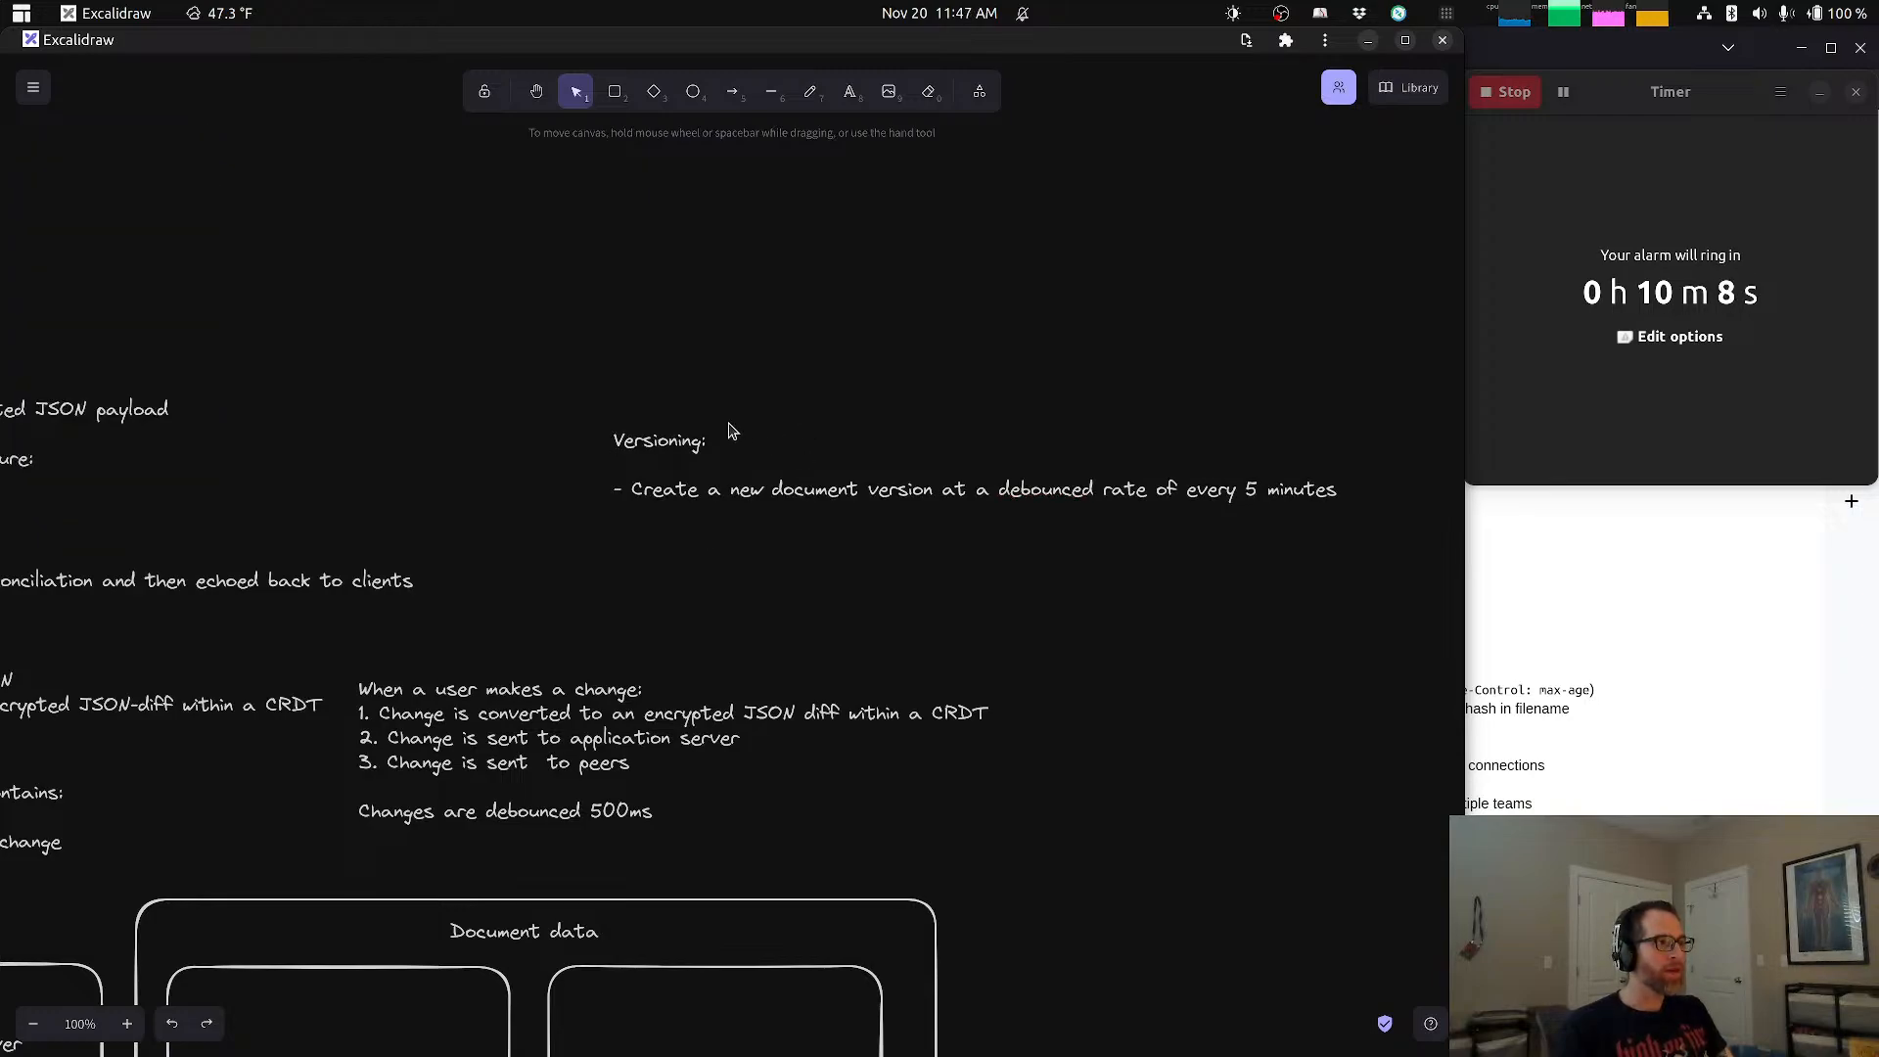
left_click_drag(767, 493, 679, 541)
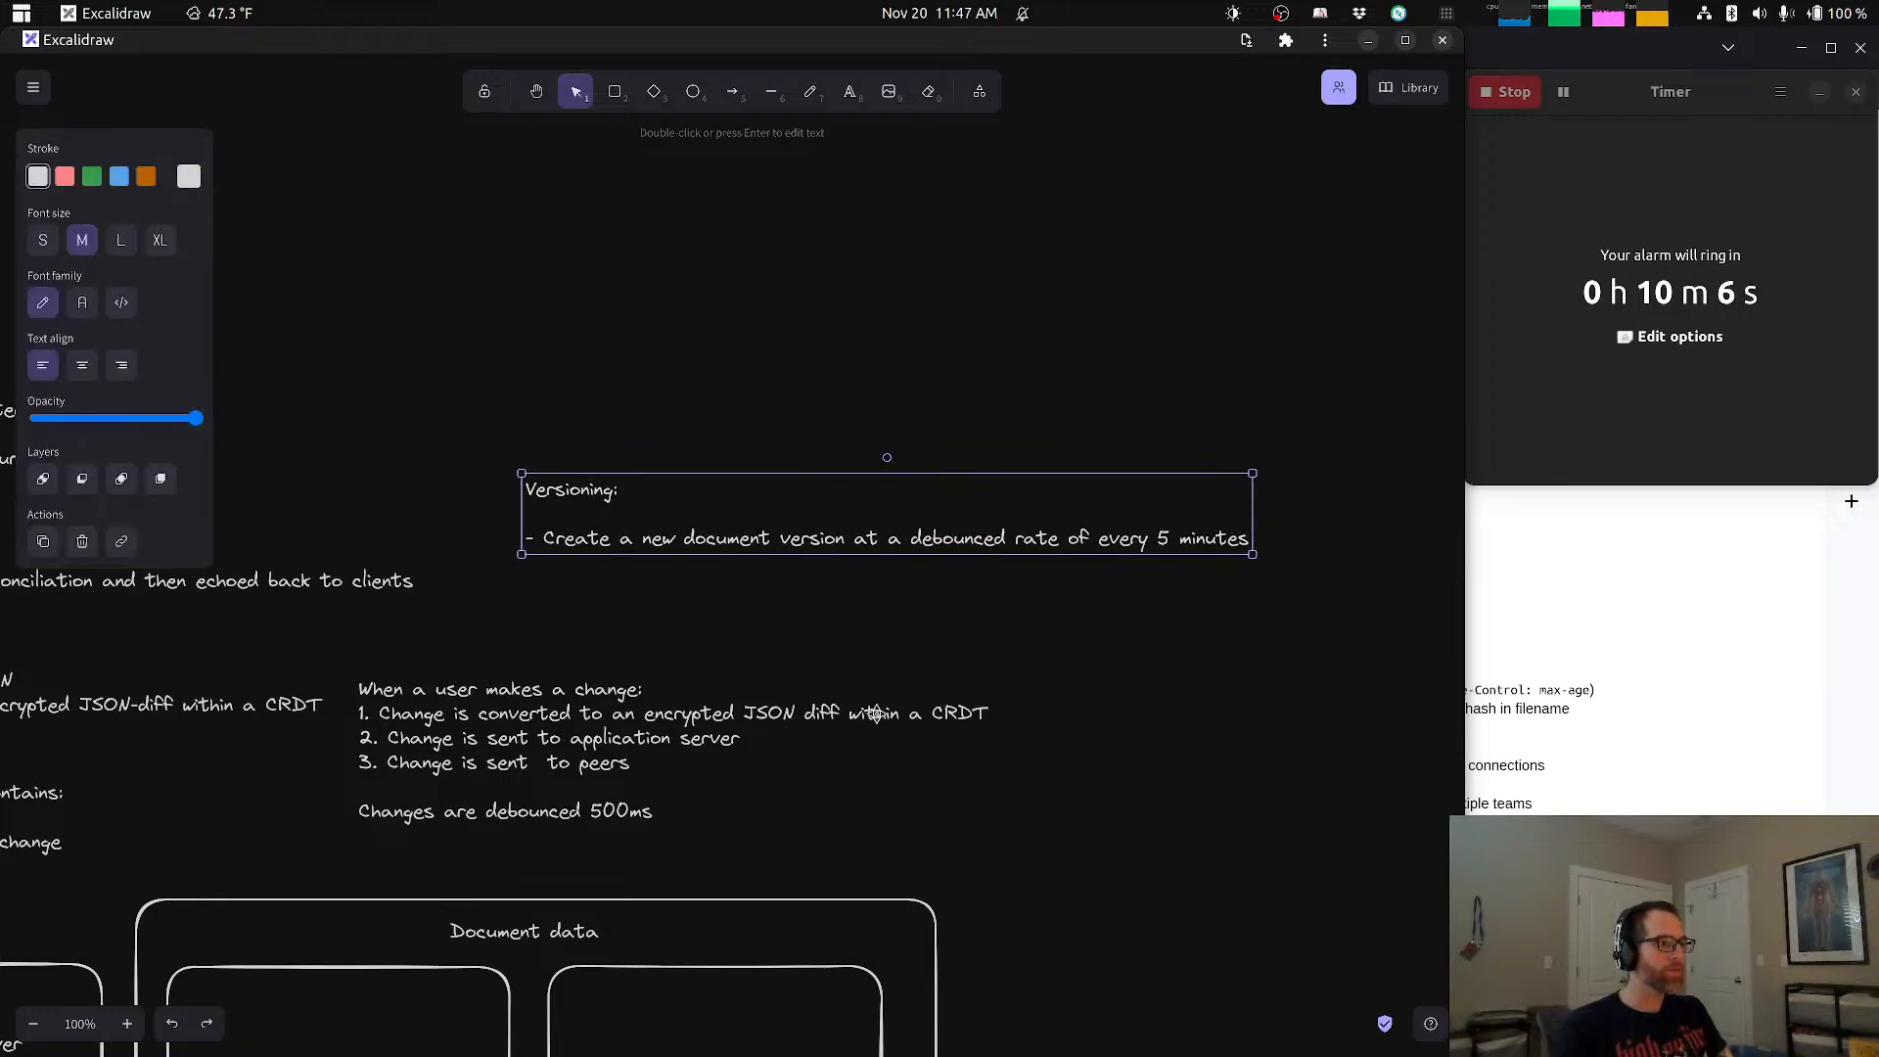
scroll(876, 709, "down", 2)
scroll(902, 723, "down", 5)
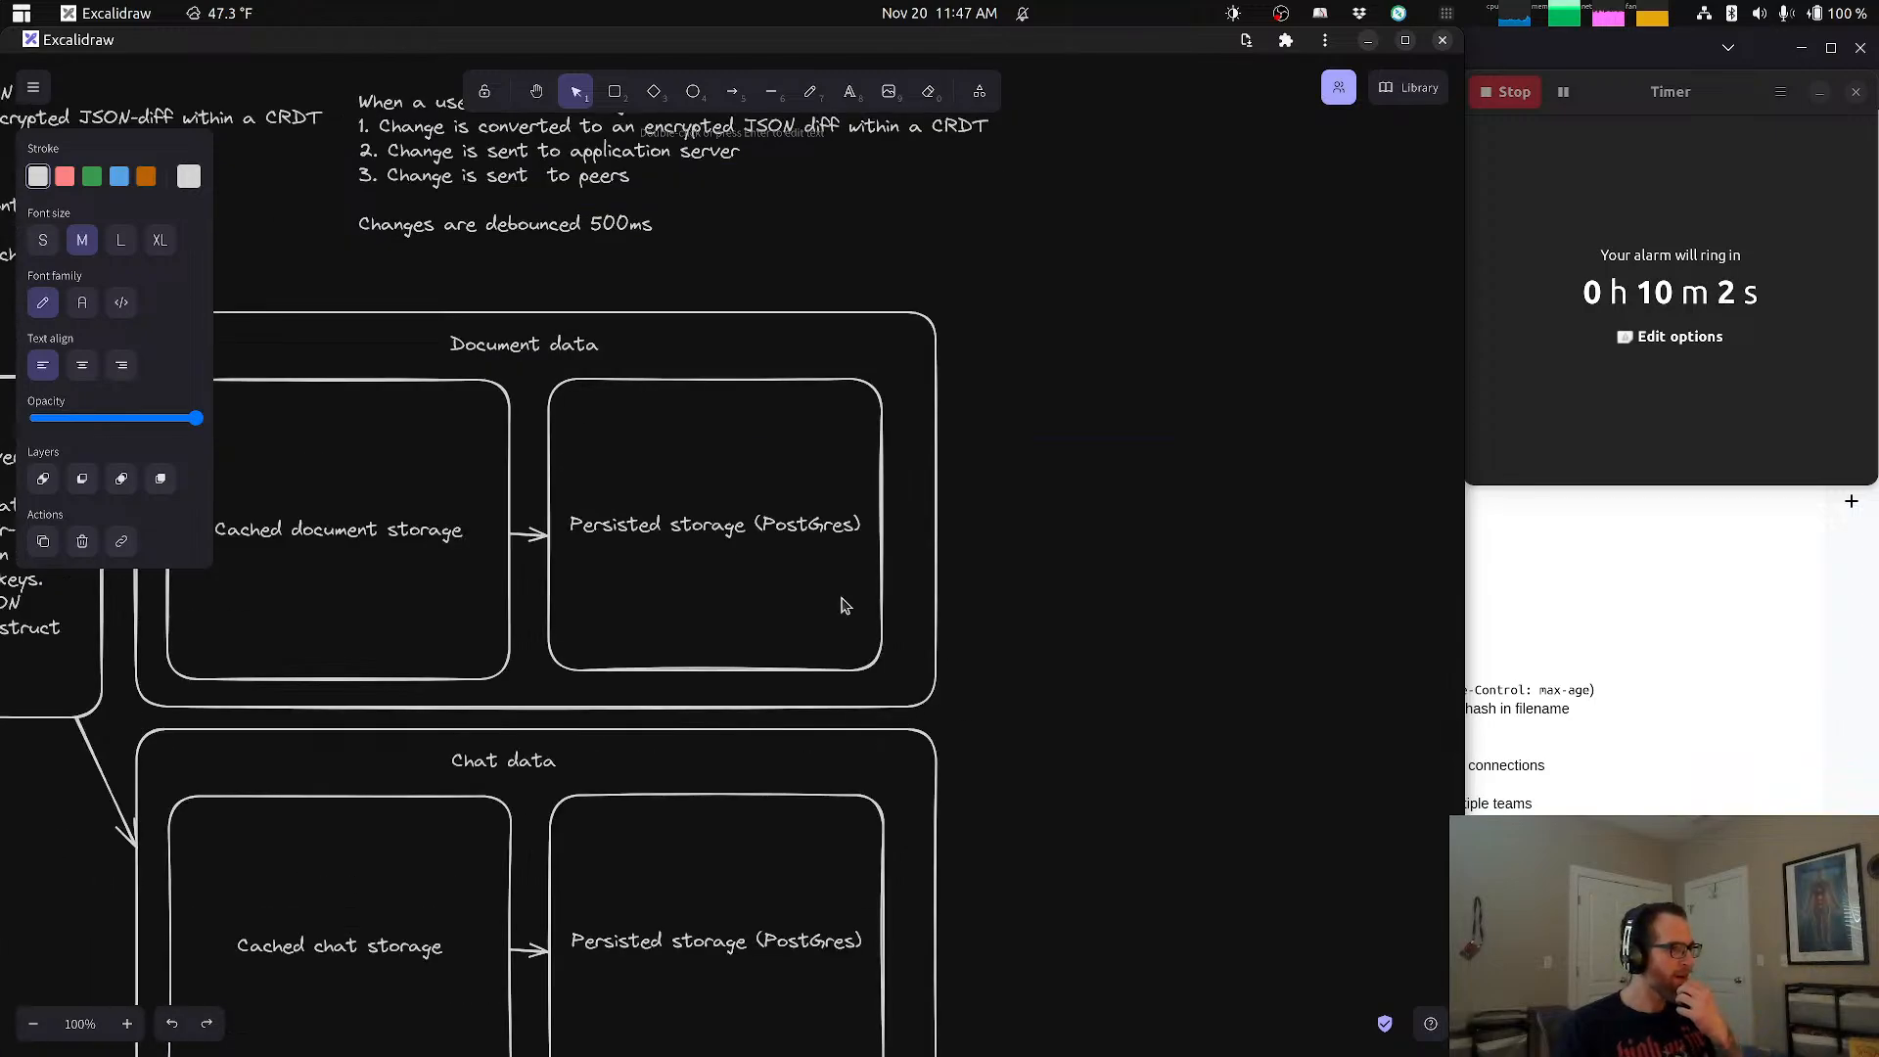
left_click(940, 490)
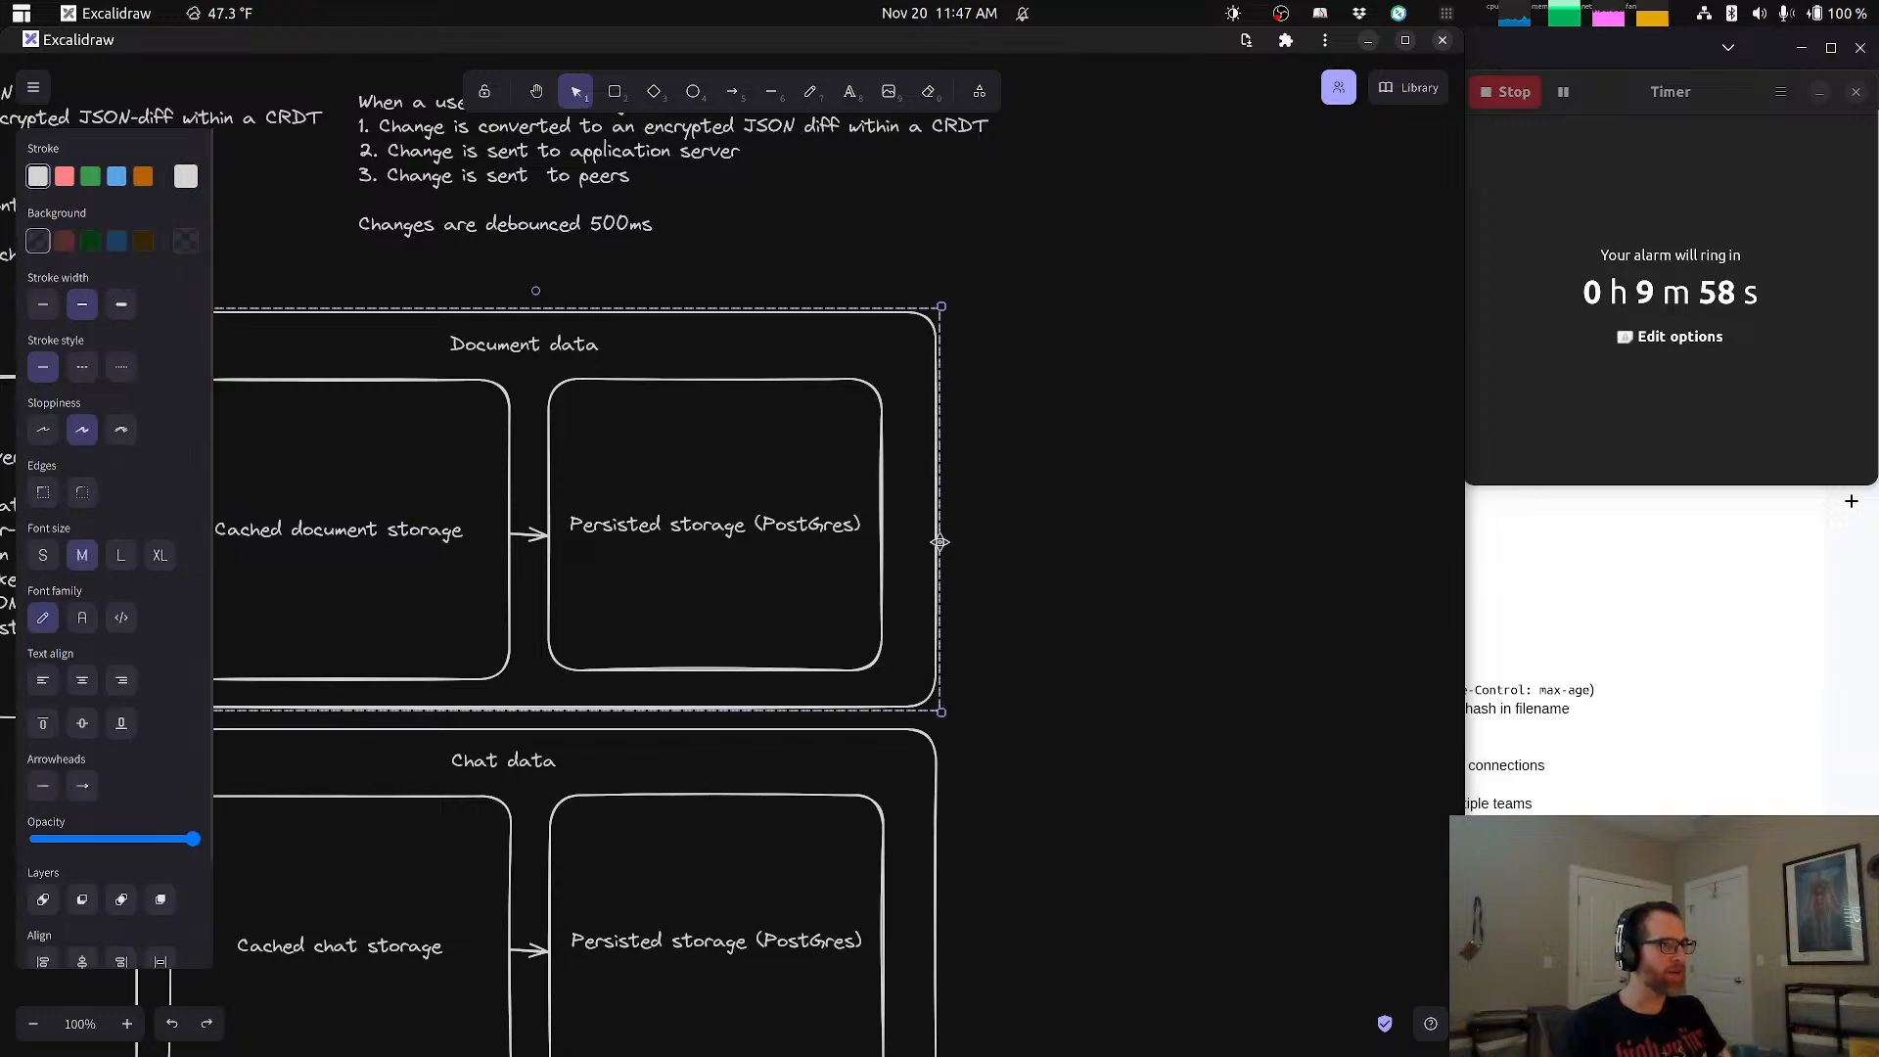
left_click_drag(956, 525, 1154, 523)
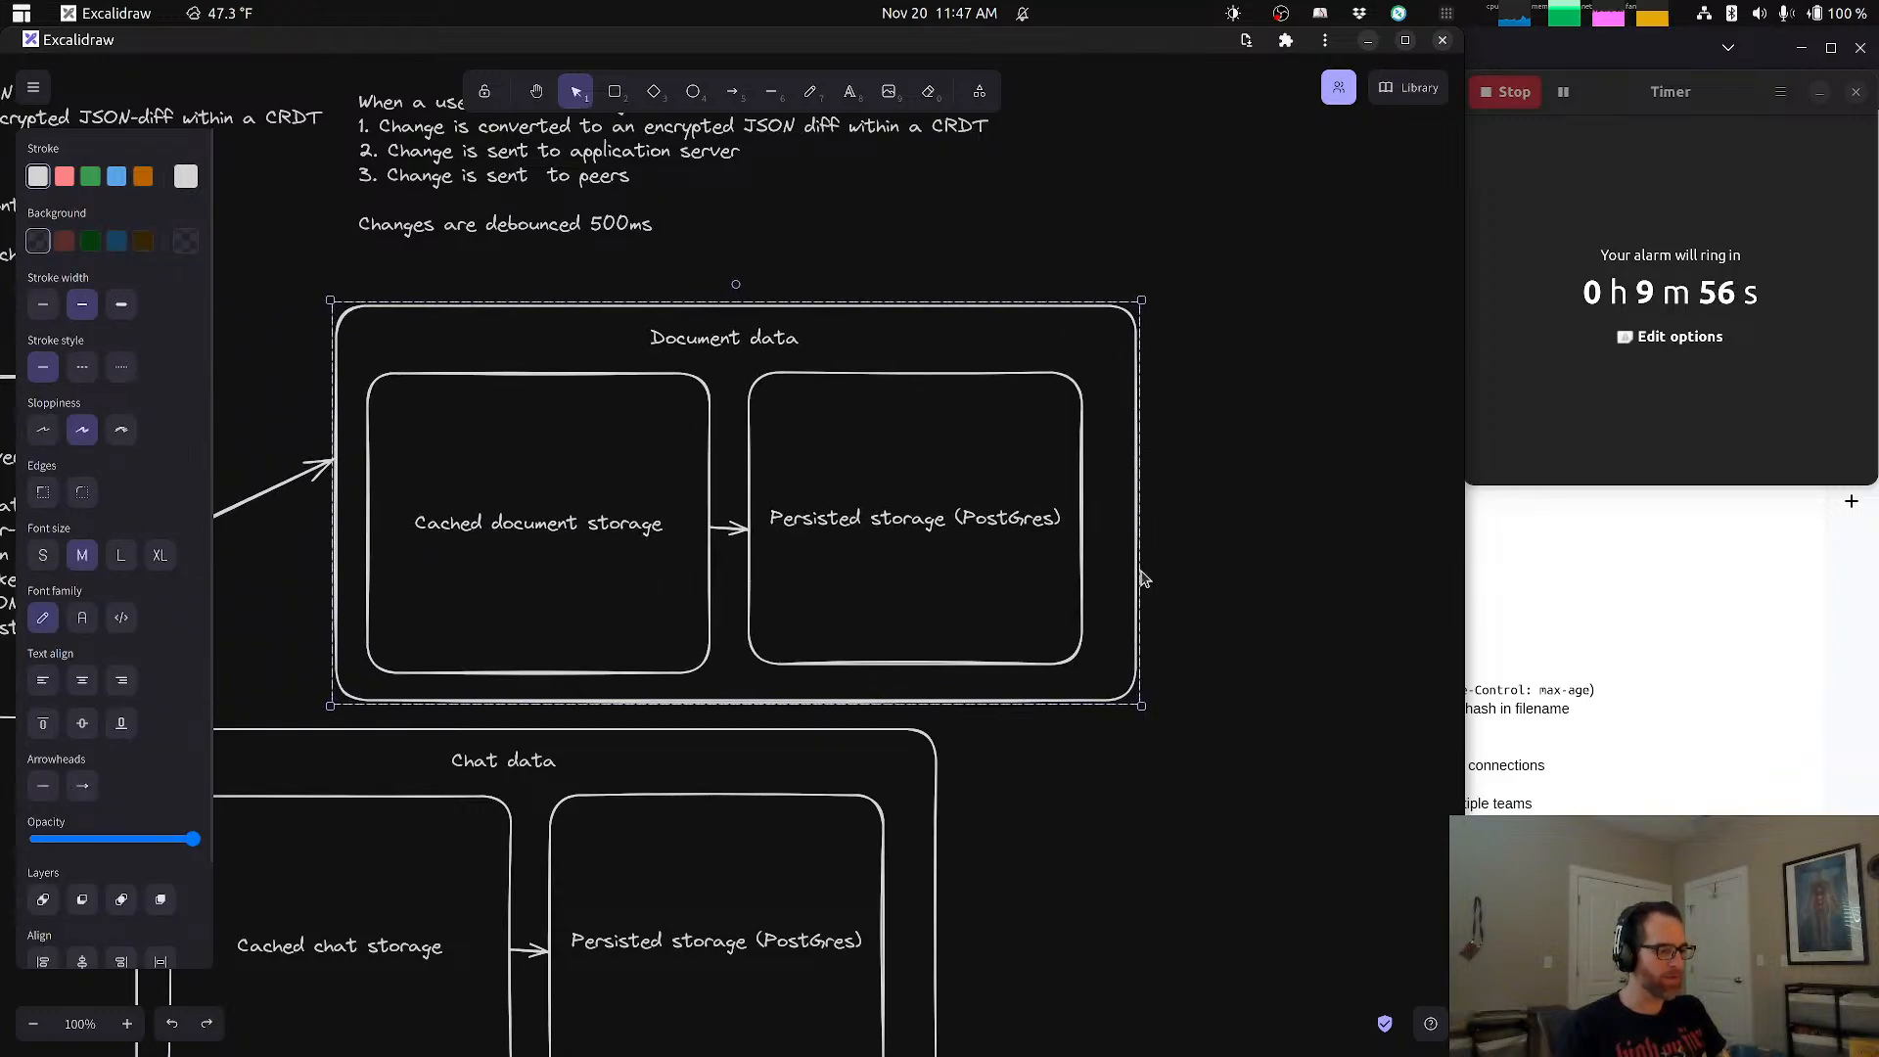
key("ctrl+z")
Step: Widen the Document data container to the right, leaving an empty area beside the persisted storage box
left_click(920, 525)
left_click(934, 498)
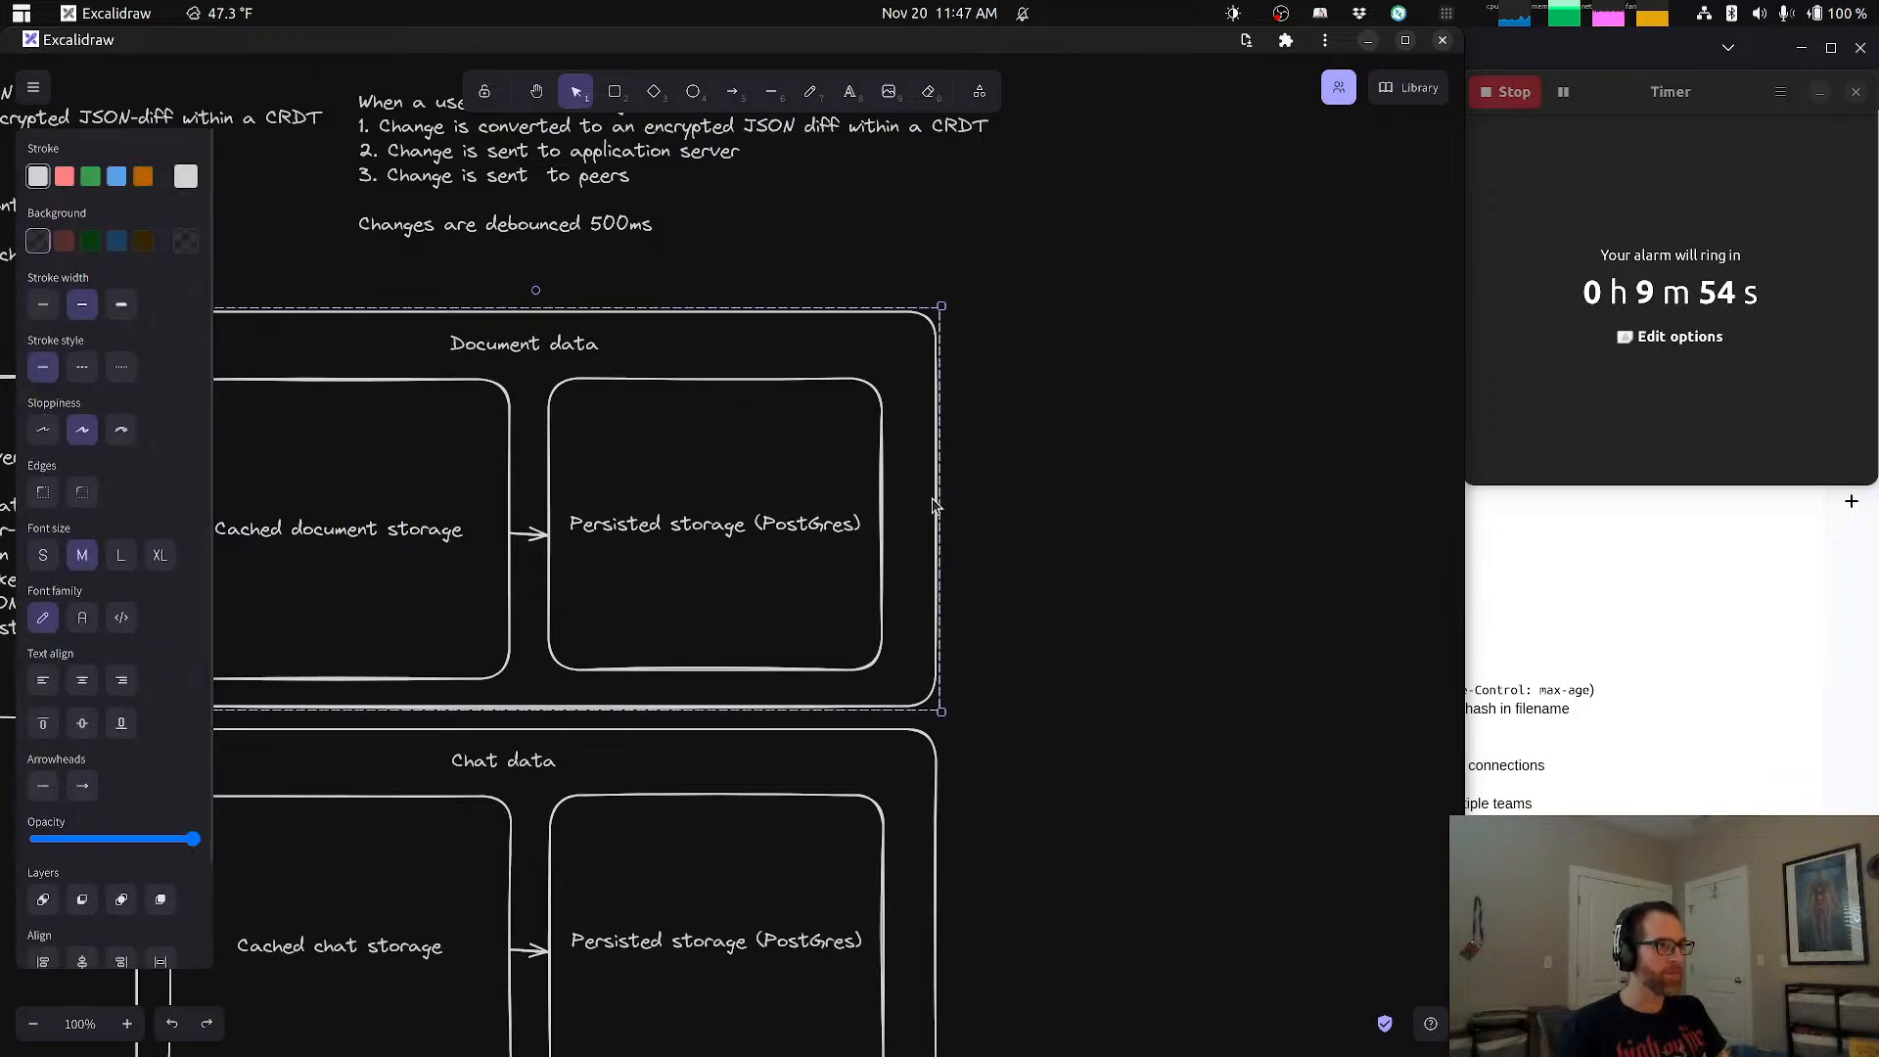
left_click_drag(940, 509, 1321, 528)
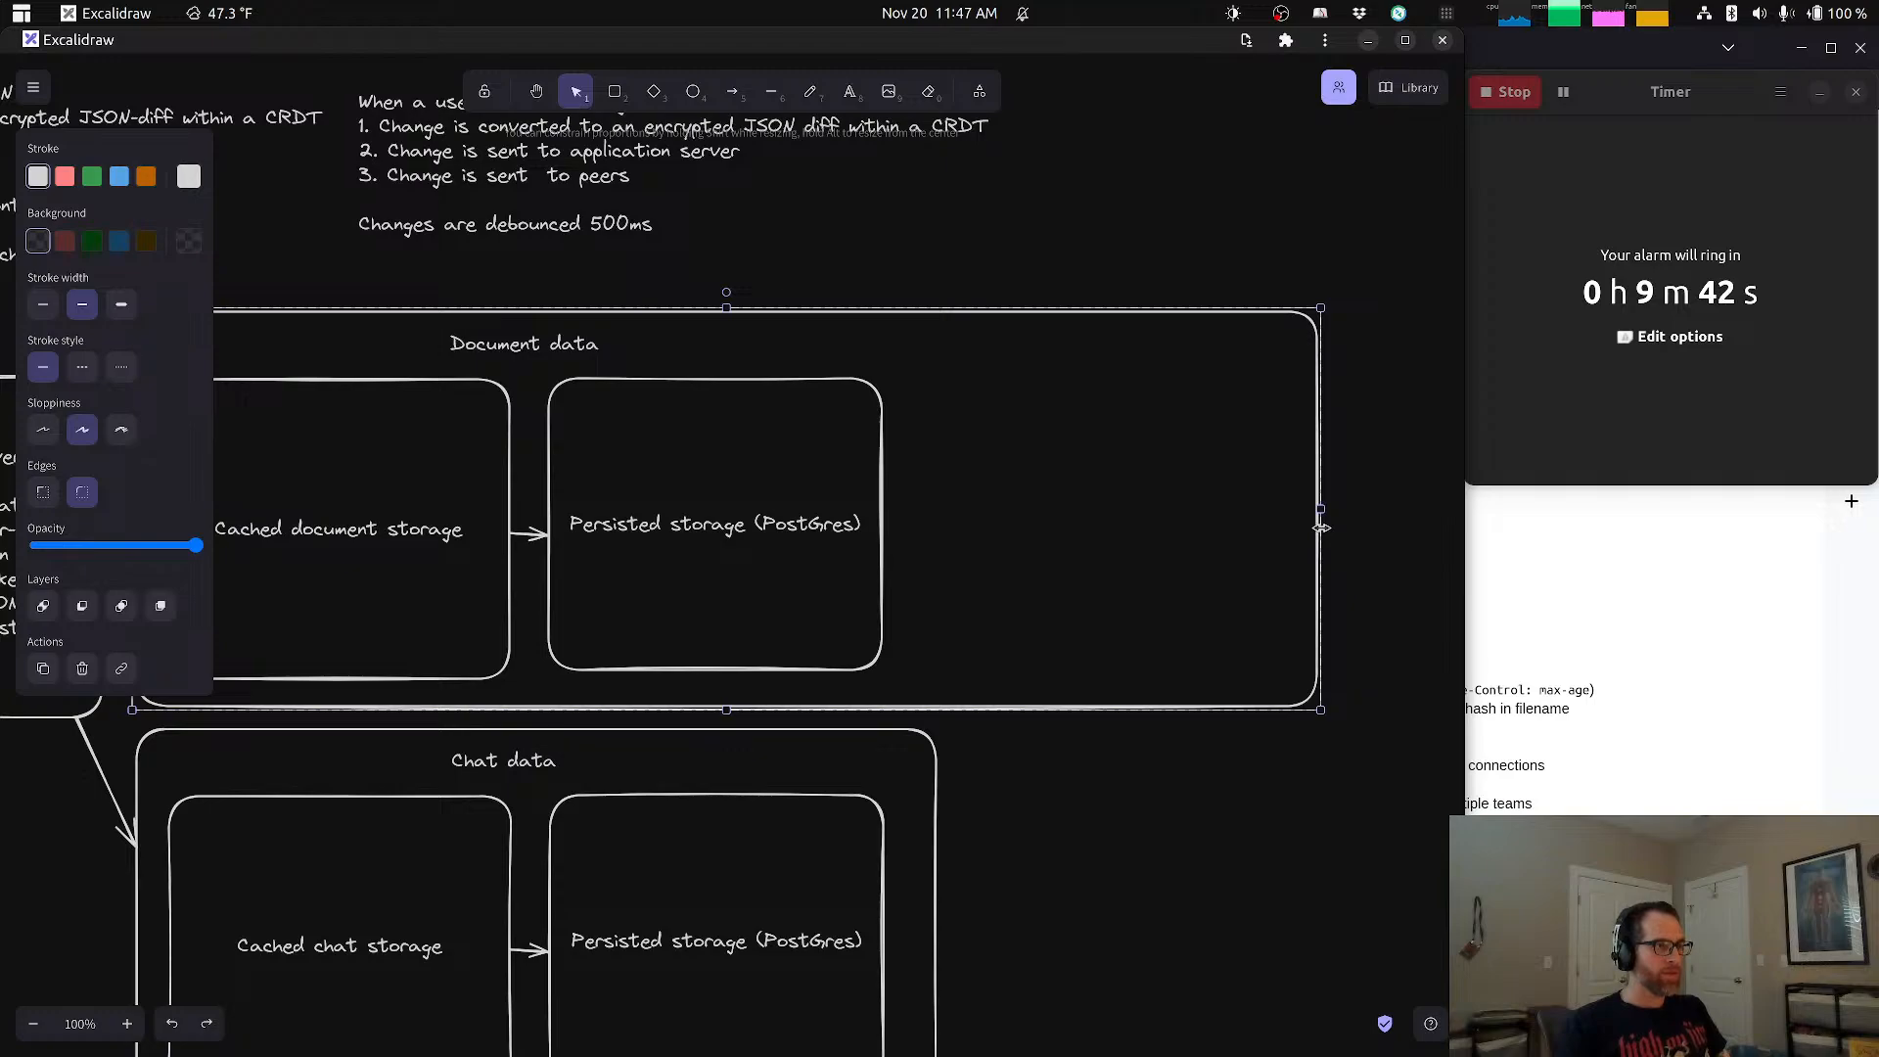
left_click_drag(1322, 528, 1322, 527)
key("r")
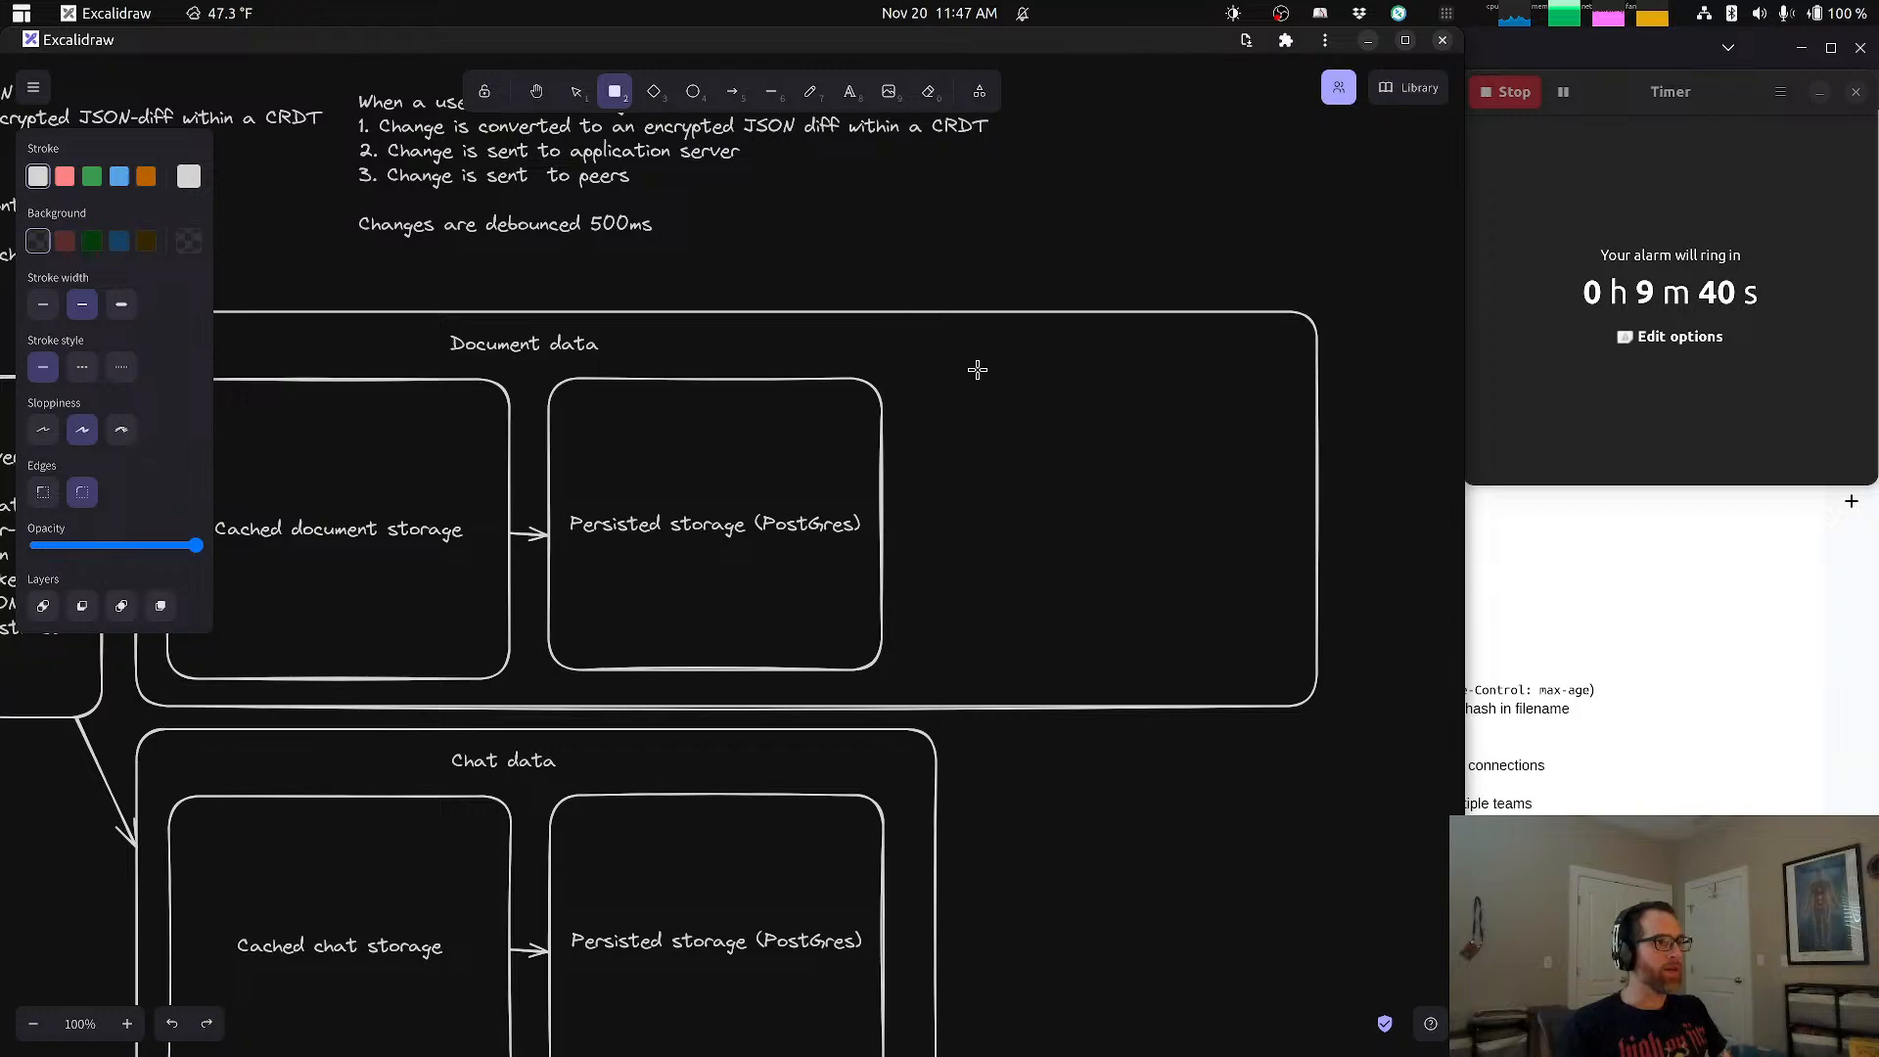
left_click_drag(951, 374, 1219, 460)
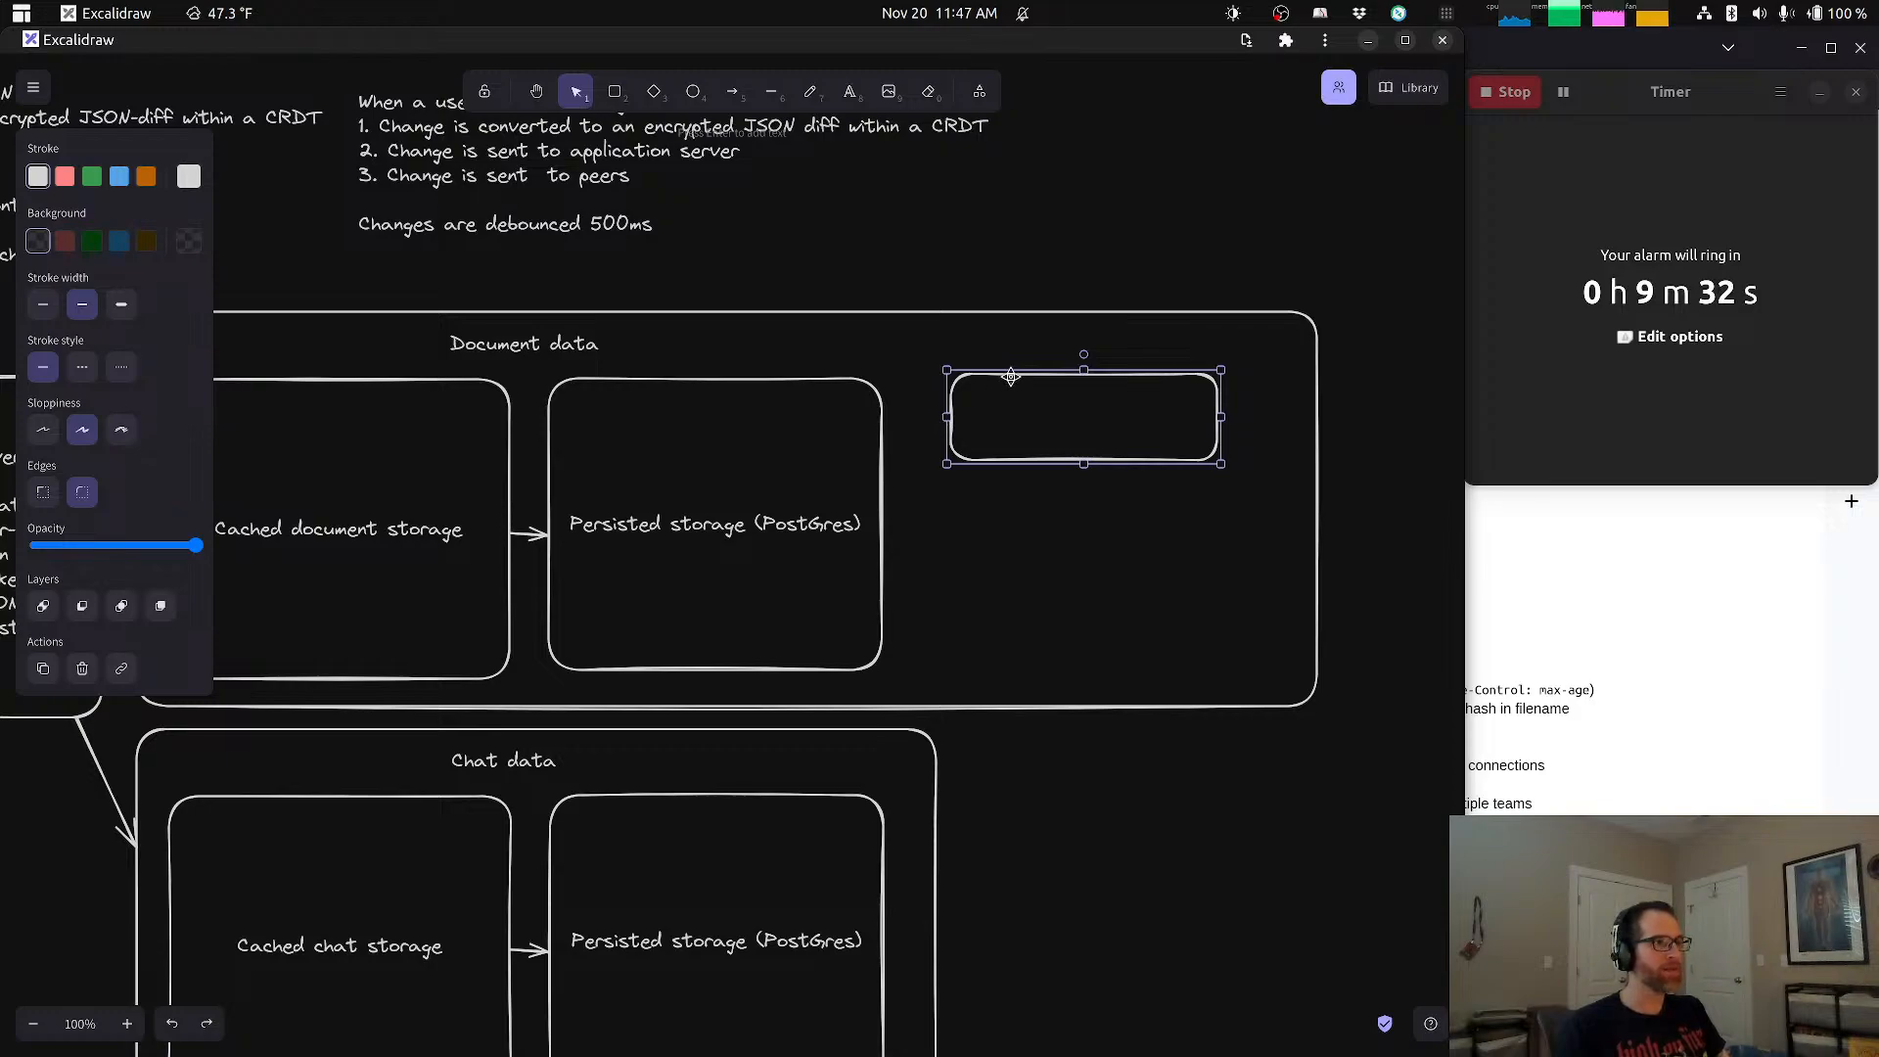
key("Delete")
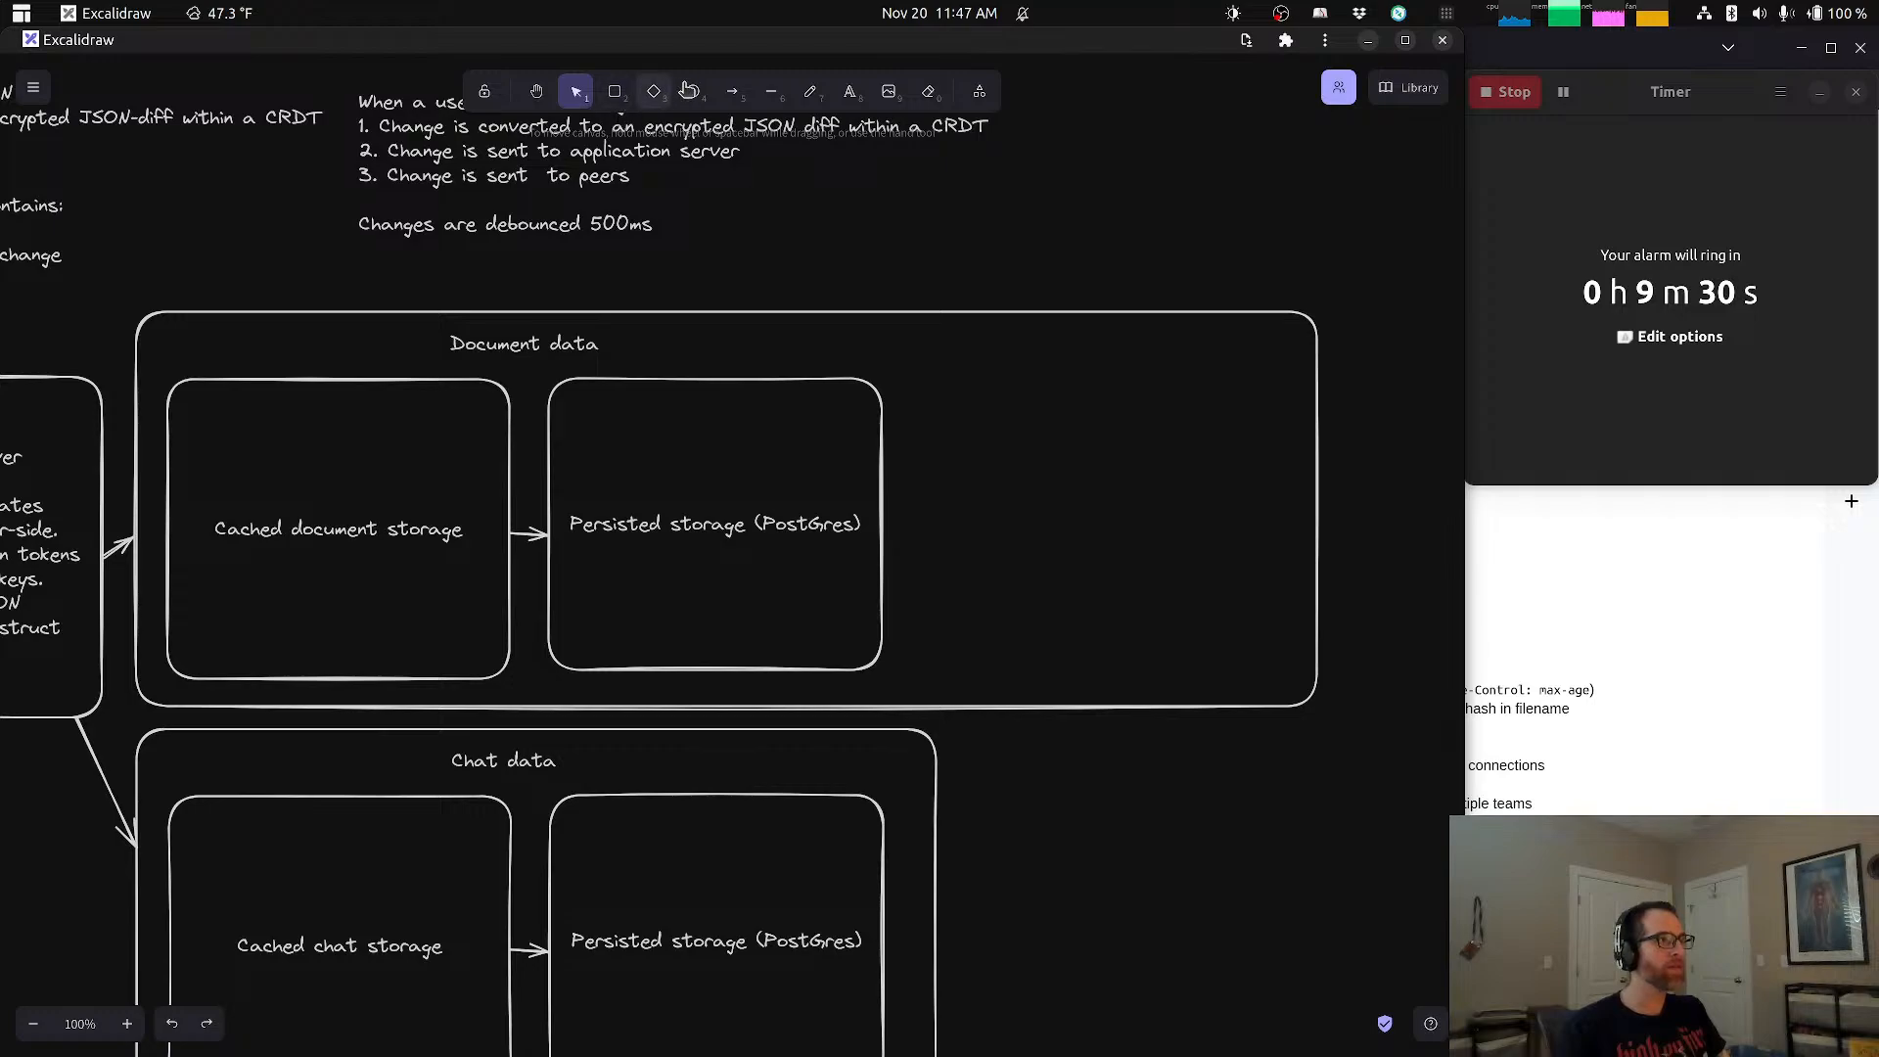
Step: Draw an ellipse in the upper part of the Document data container's empty area and label it "Patch table"
left_click(690, 91)
left_click_drag(985, 364, 1167, 517)
double_click(1069, 441)
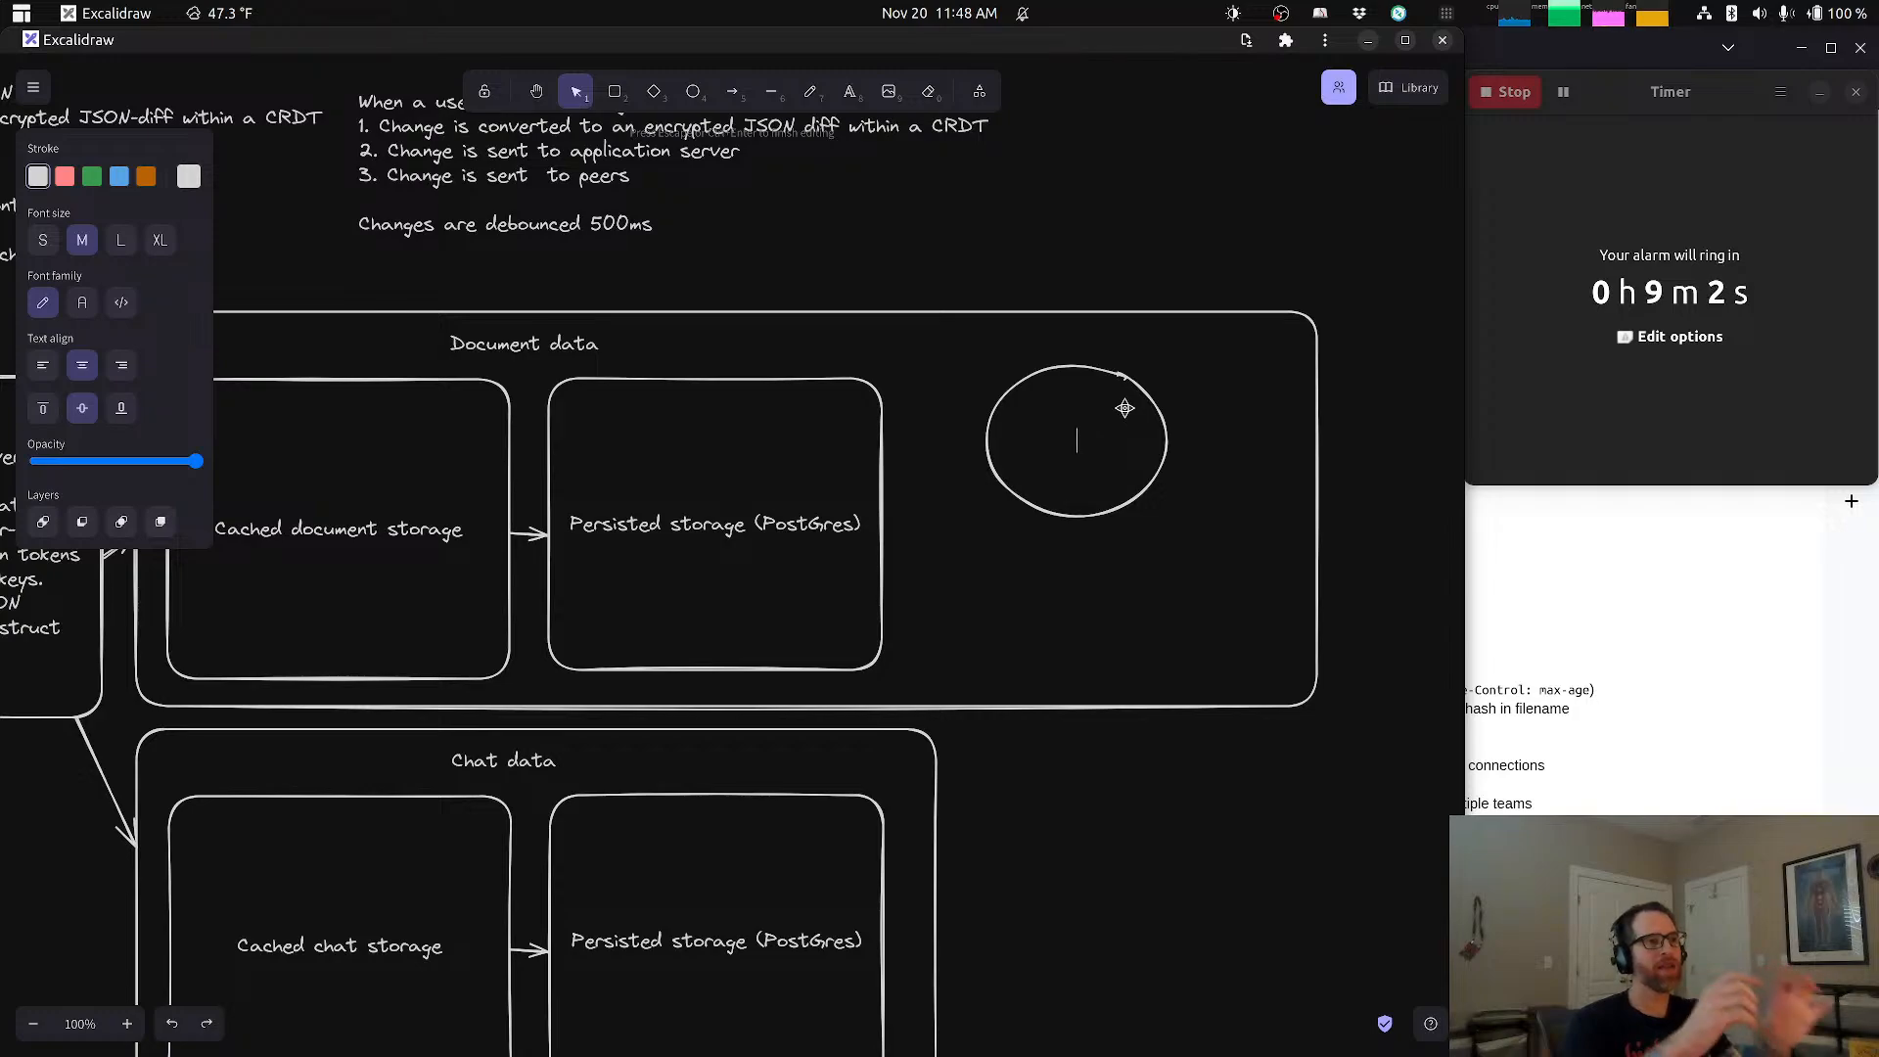
type("Patch table")
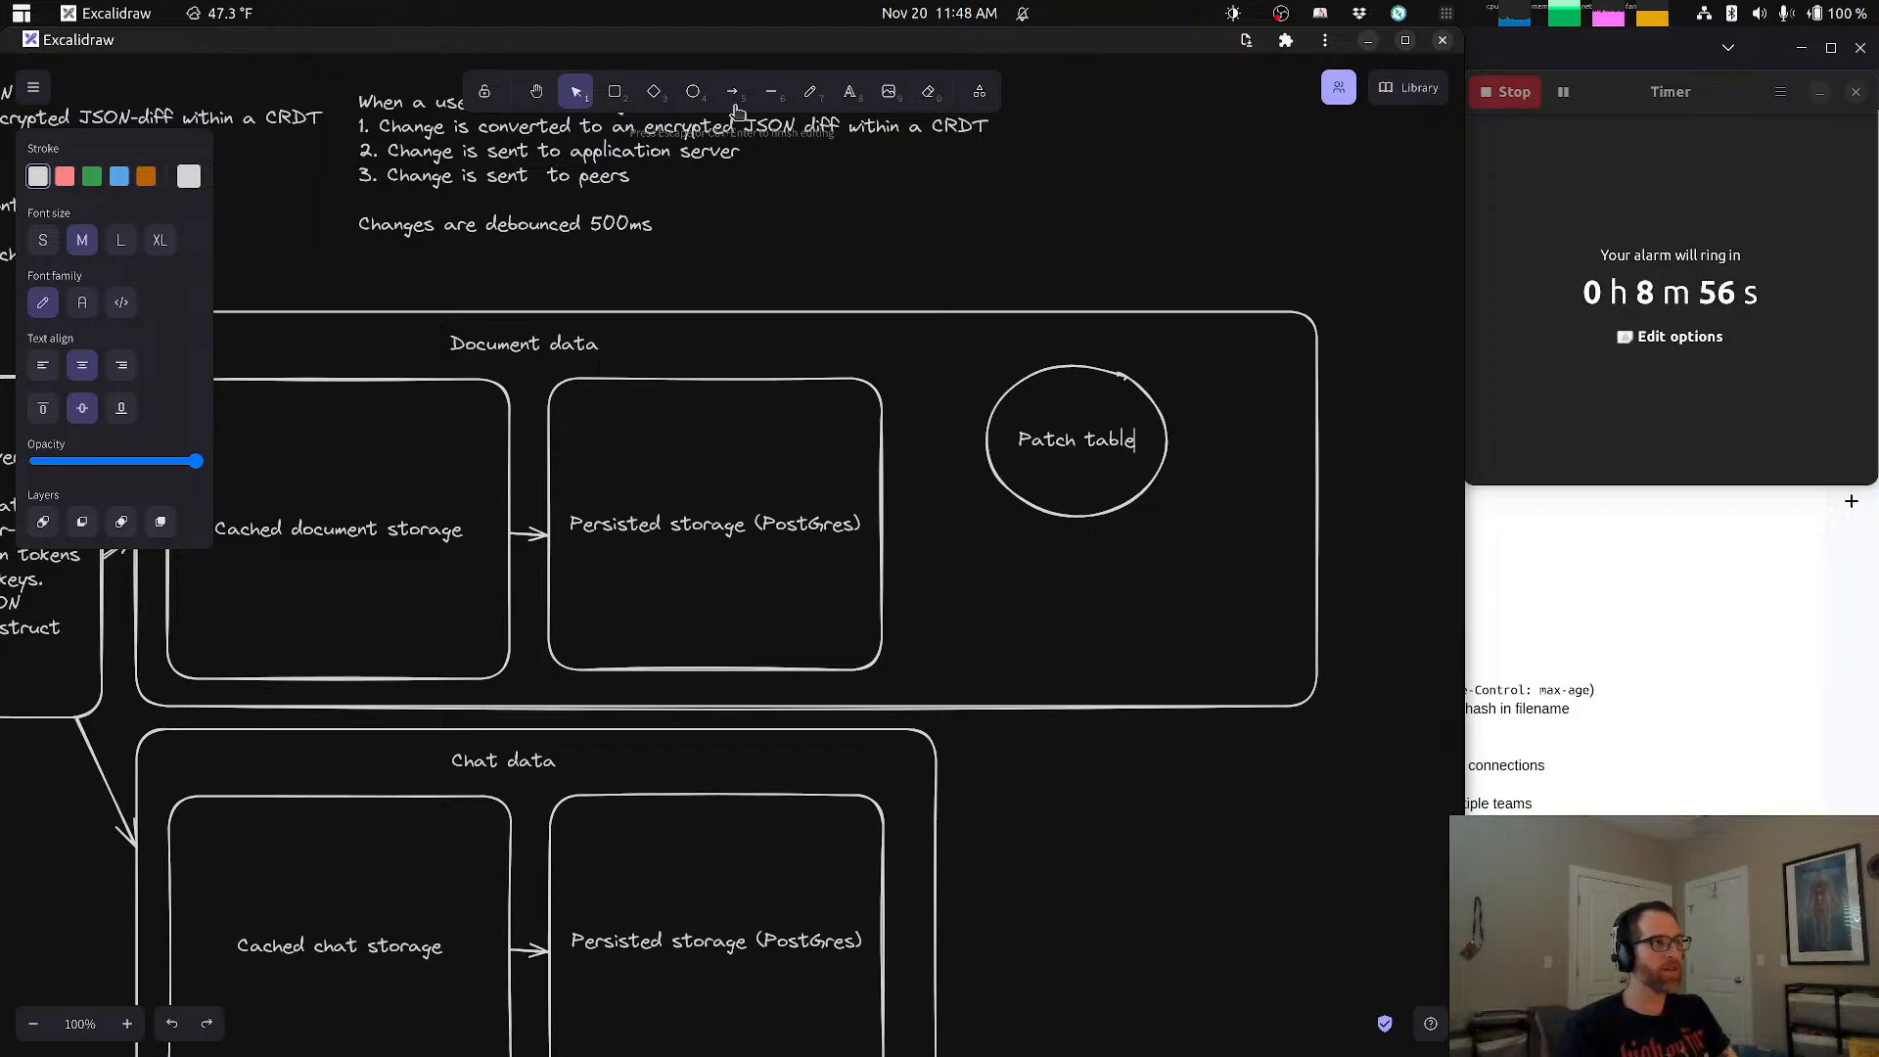
Step: Draw a second ellipse of similar size below the Patch table ellipse and label it "Tag table"
left_click(693, 91)
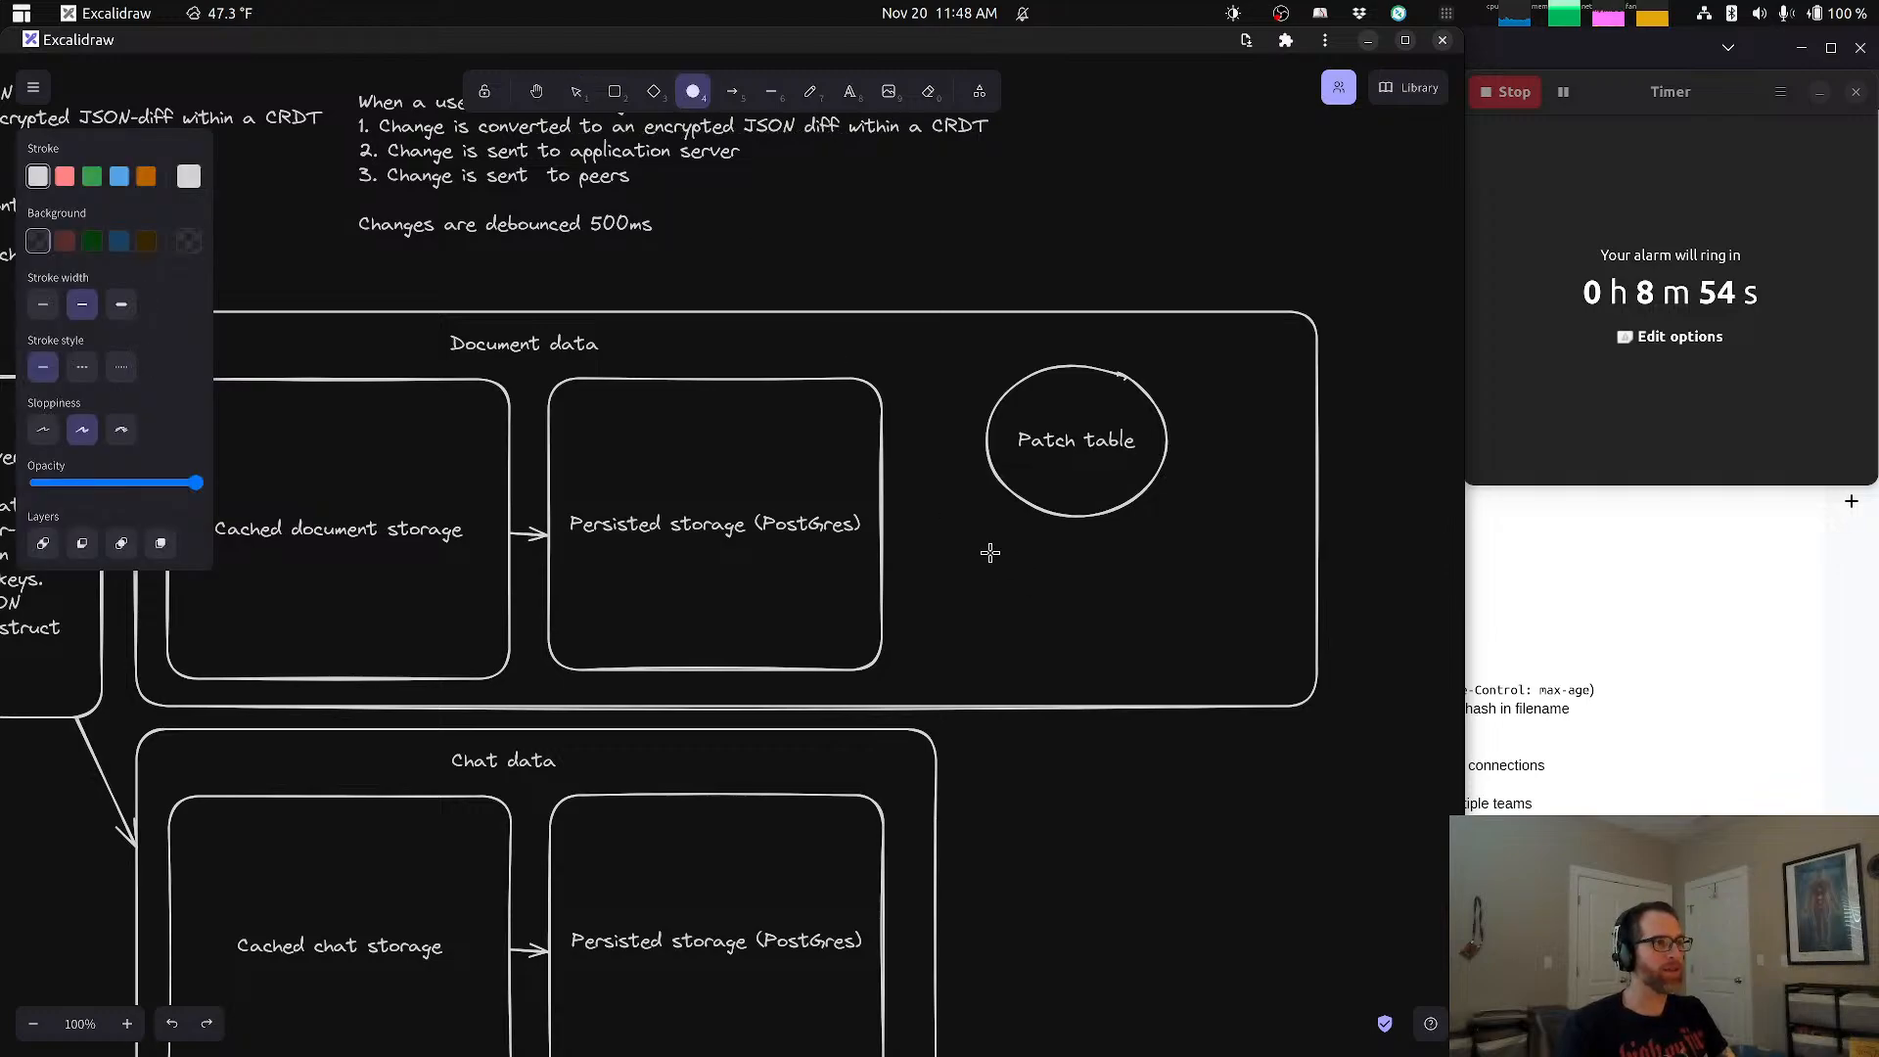
left_click_drag(984, 544, 1169, 688)
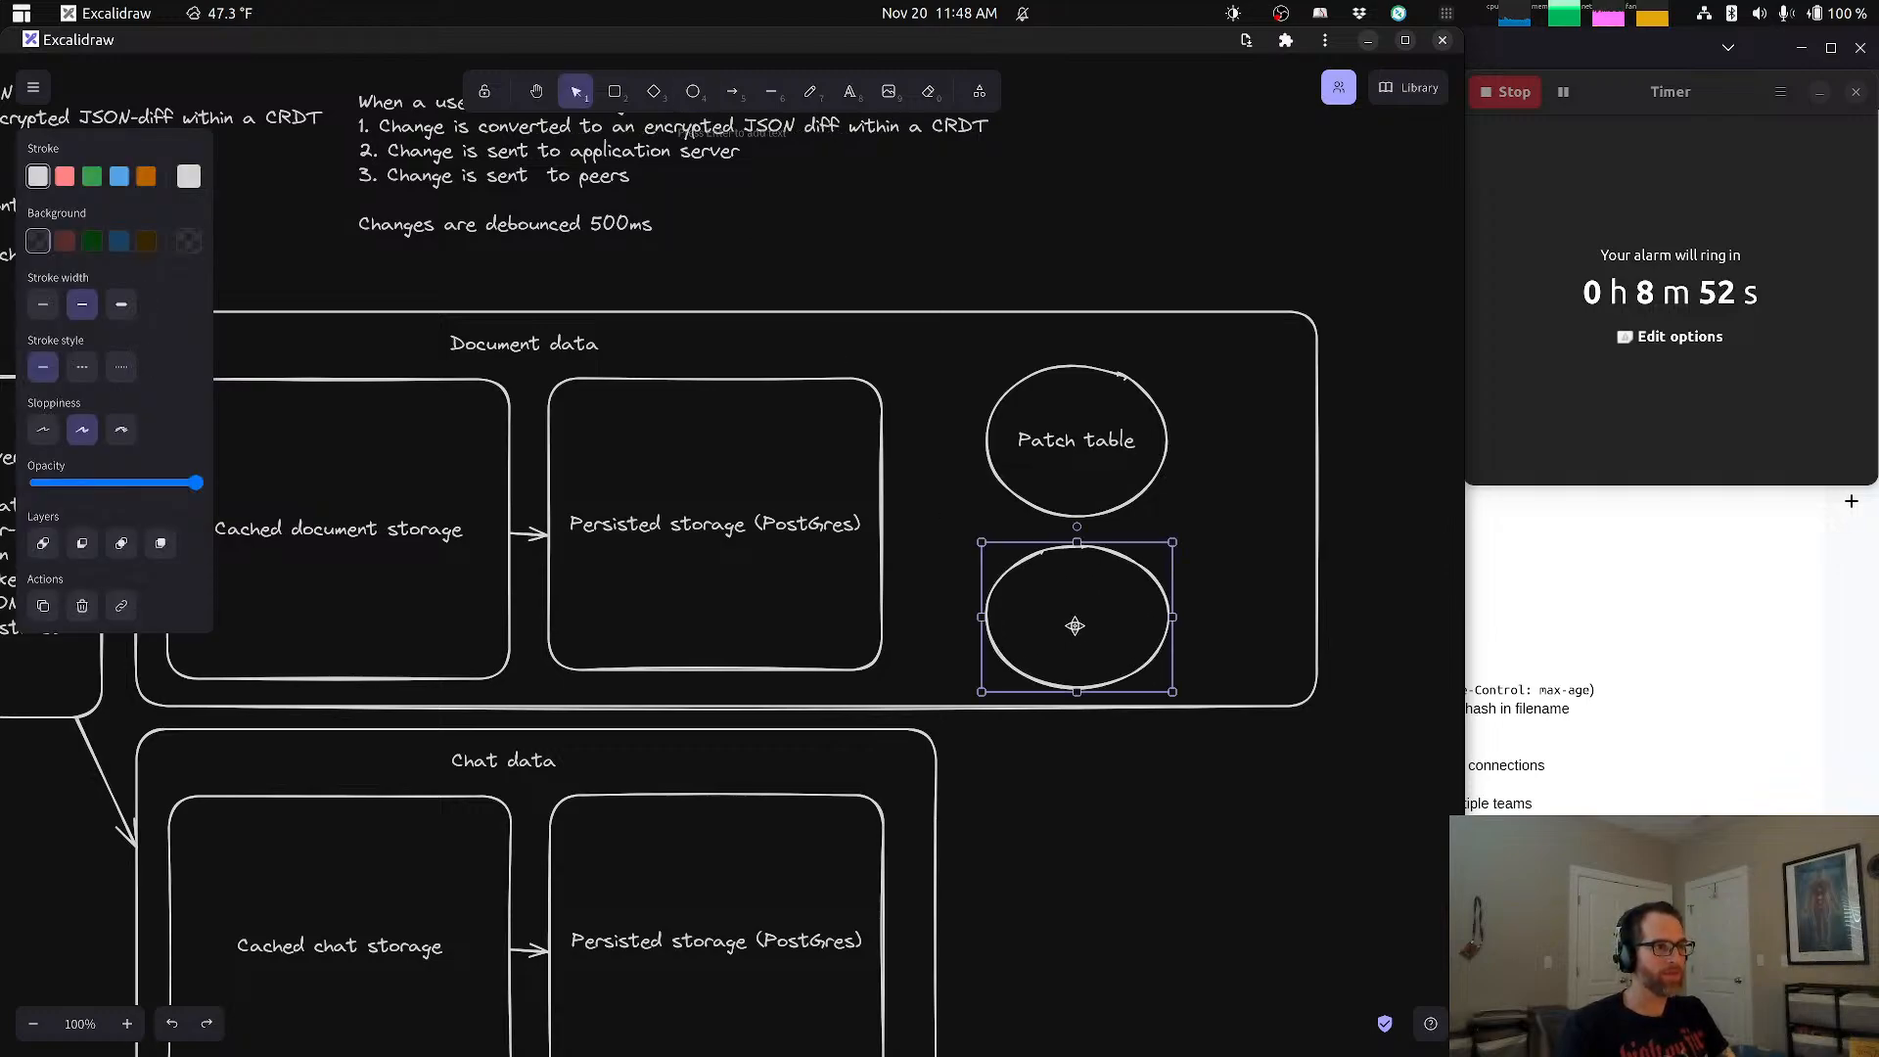
double_click(1077, 622)
type("Tag table")
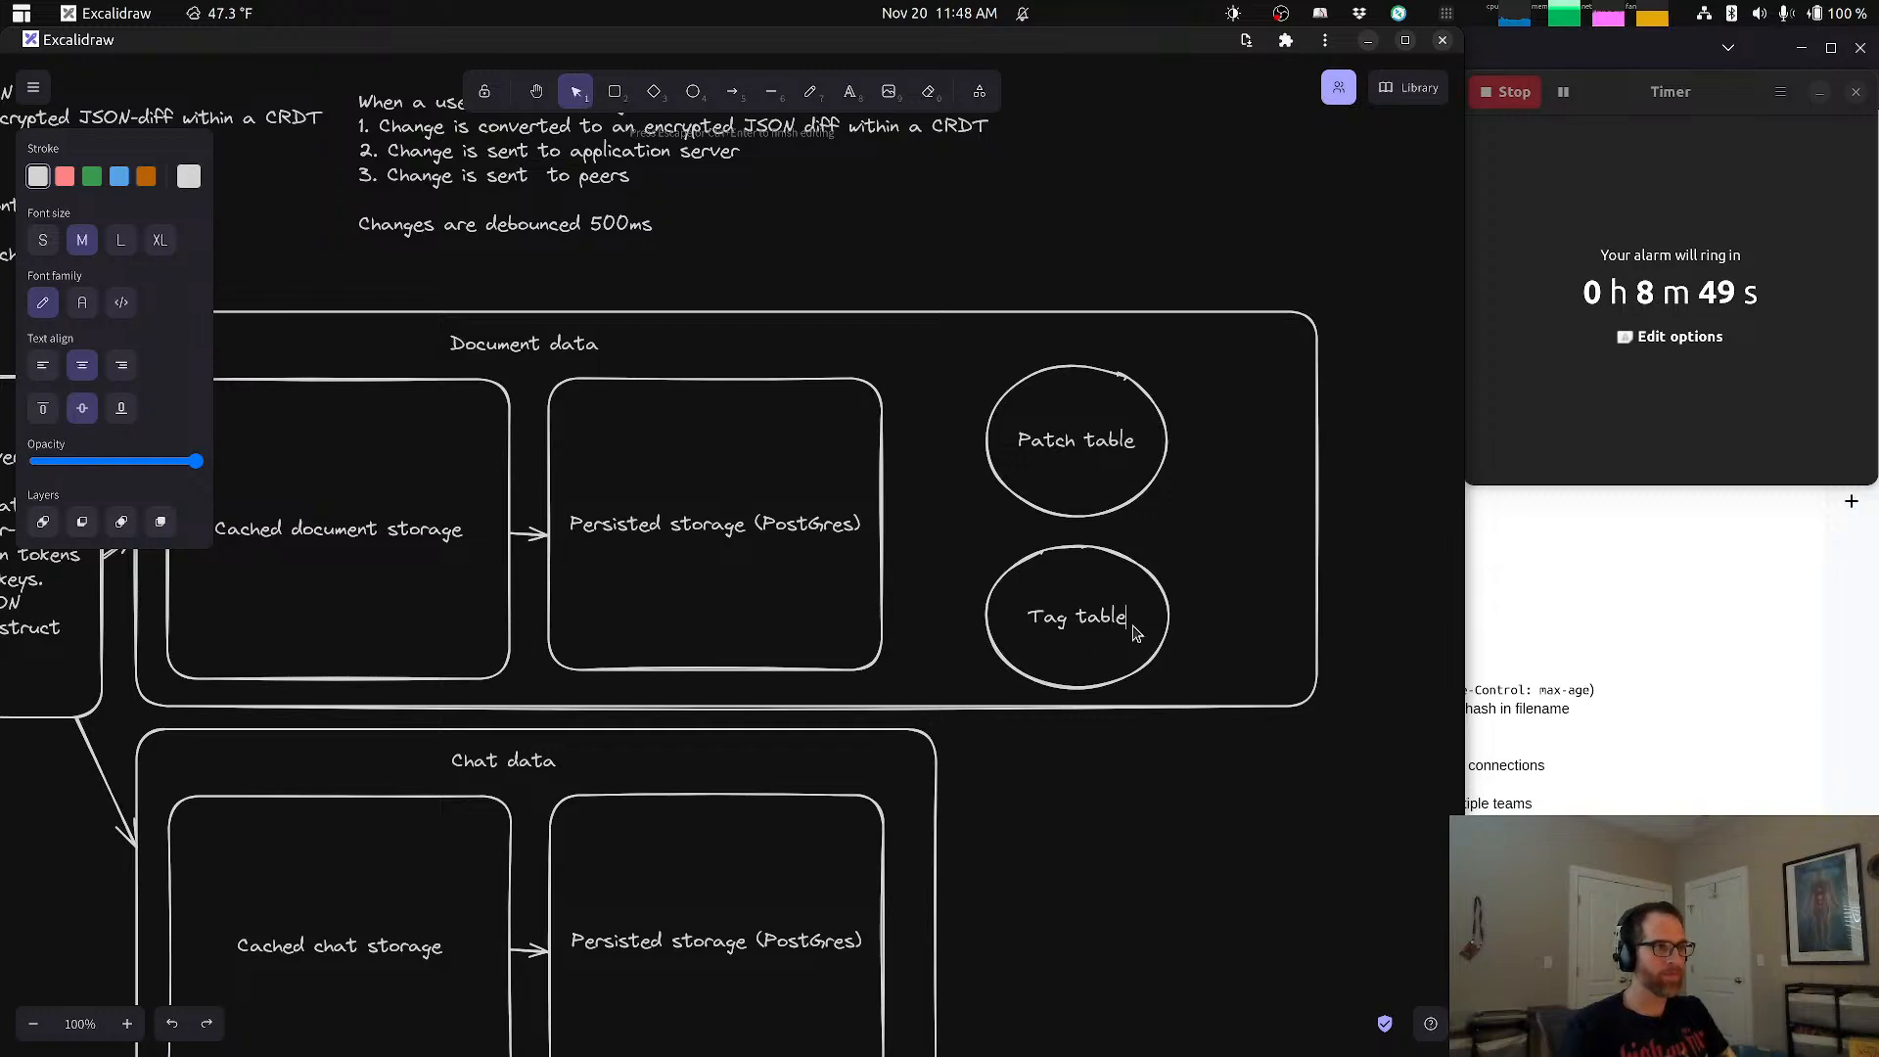
left_click(1175, 762)
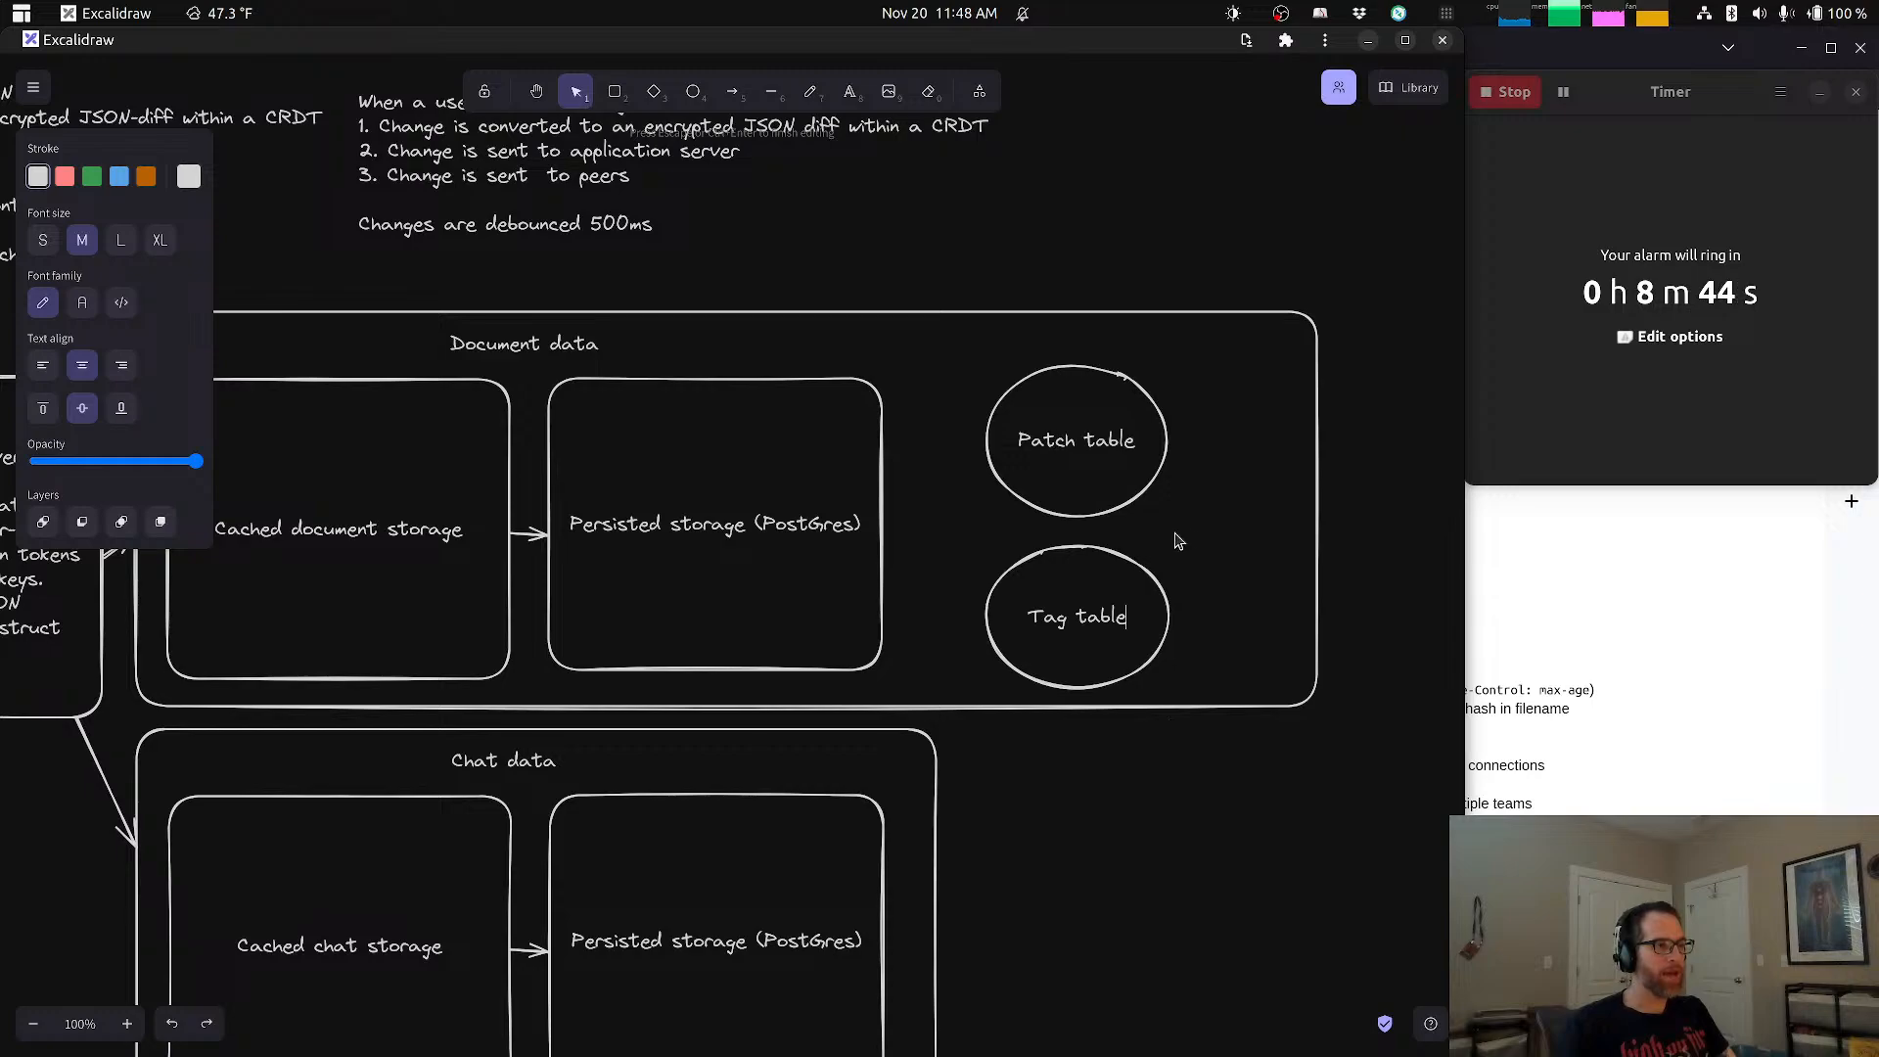
Step: Nudge the Patch table and Tag table ellipses slightly up and to the left, closer to the persisted storage box
left_click_drag(1074, 369, 1061, 356)
left_click_drag(1055, 550, 1038, 539)
left_click(1320, 507)
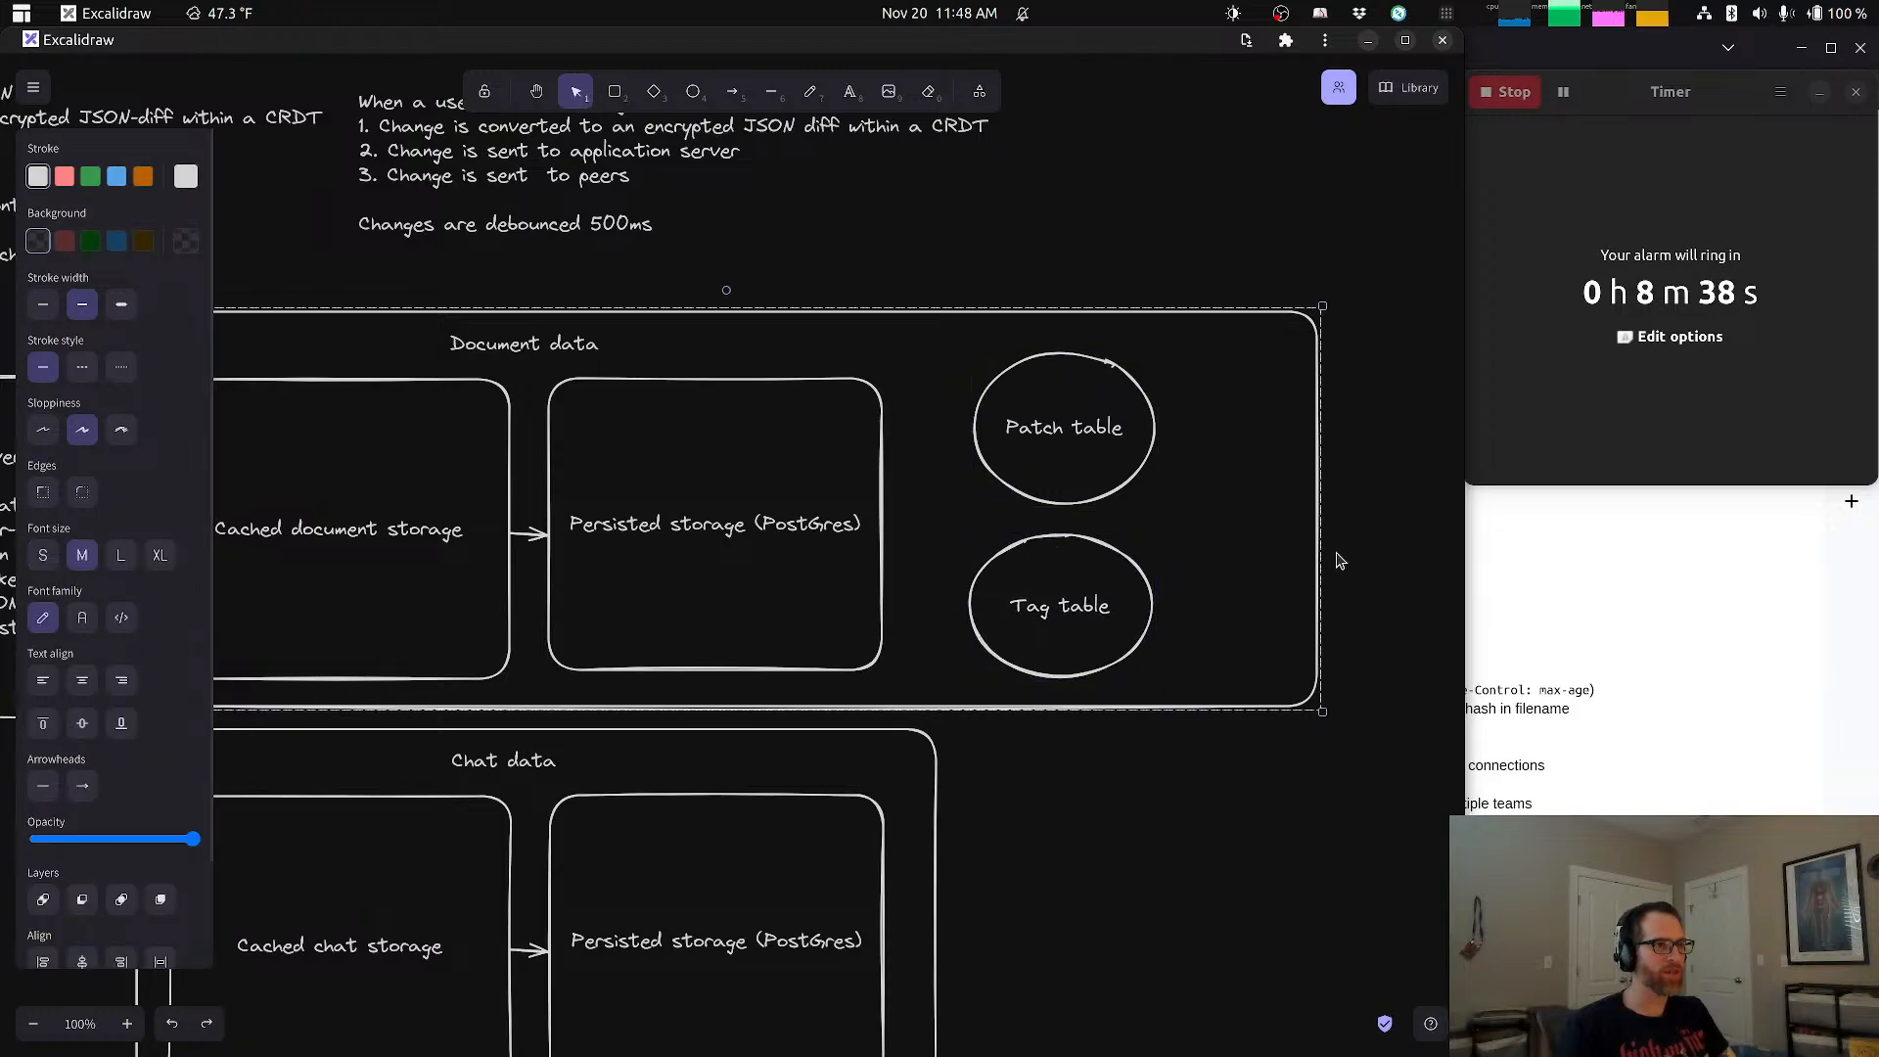
left_click(1351, 535)
left_click_drag(1320, 523, 1321, 522)
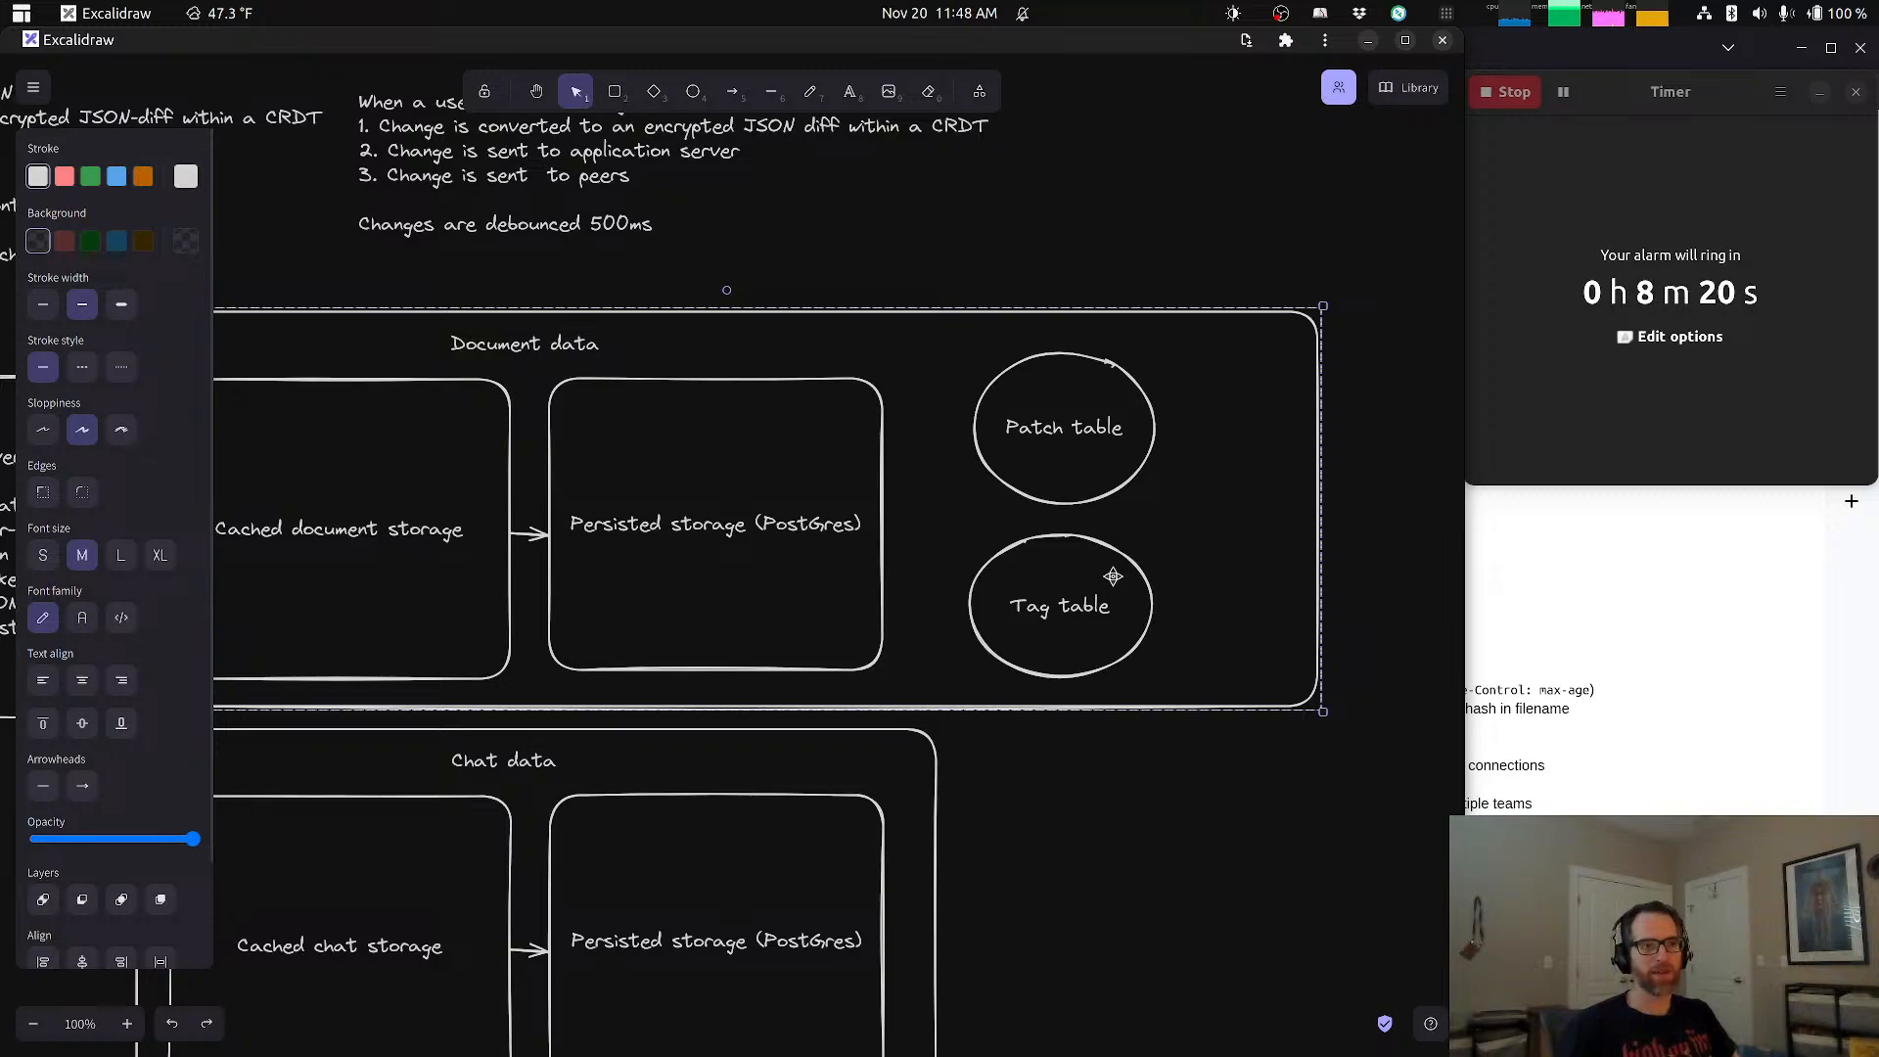
Step: Add "(presentad as versions to user)" below the Tag table label, finish editing it, and select the Document data group
double_click(1076, 604)
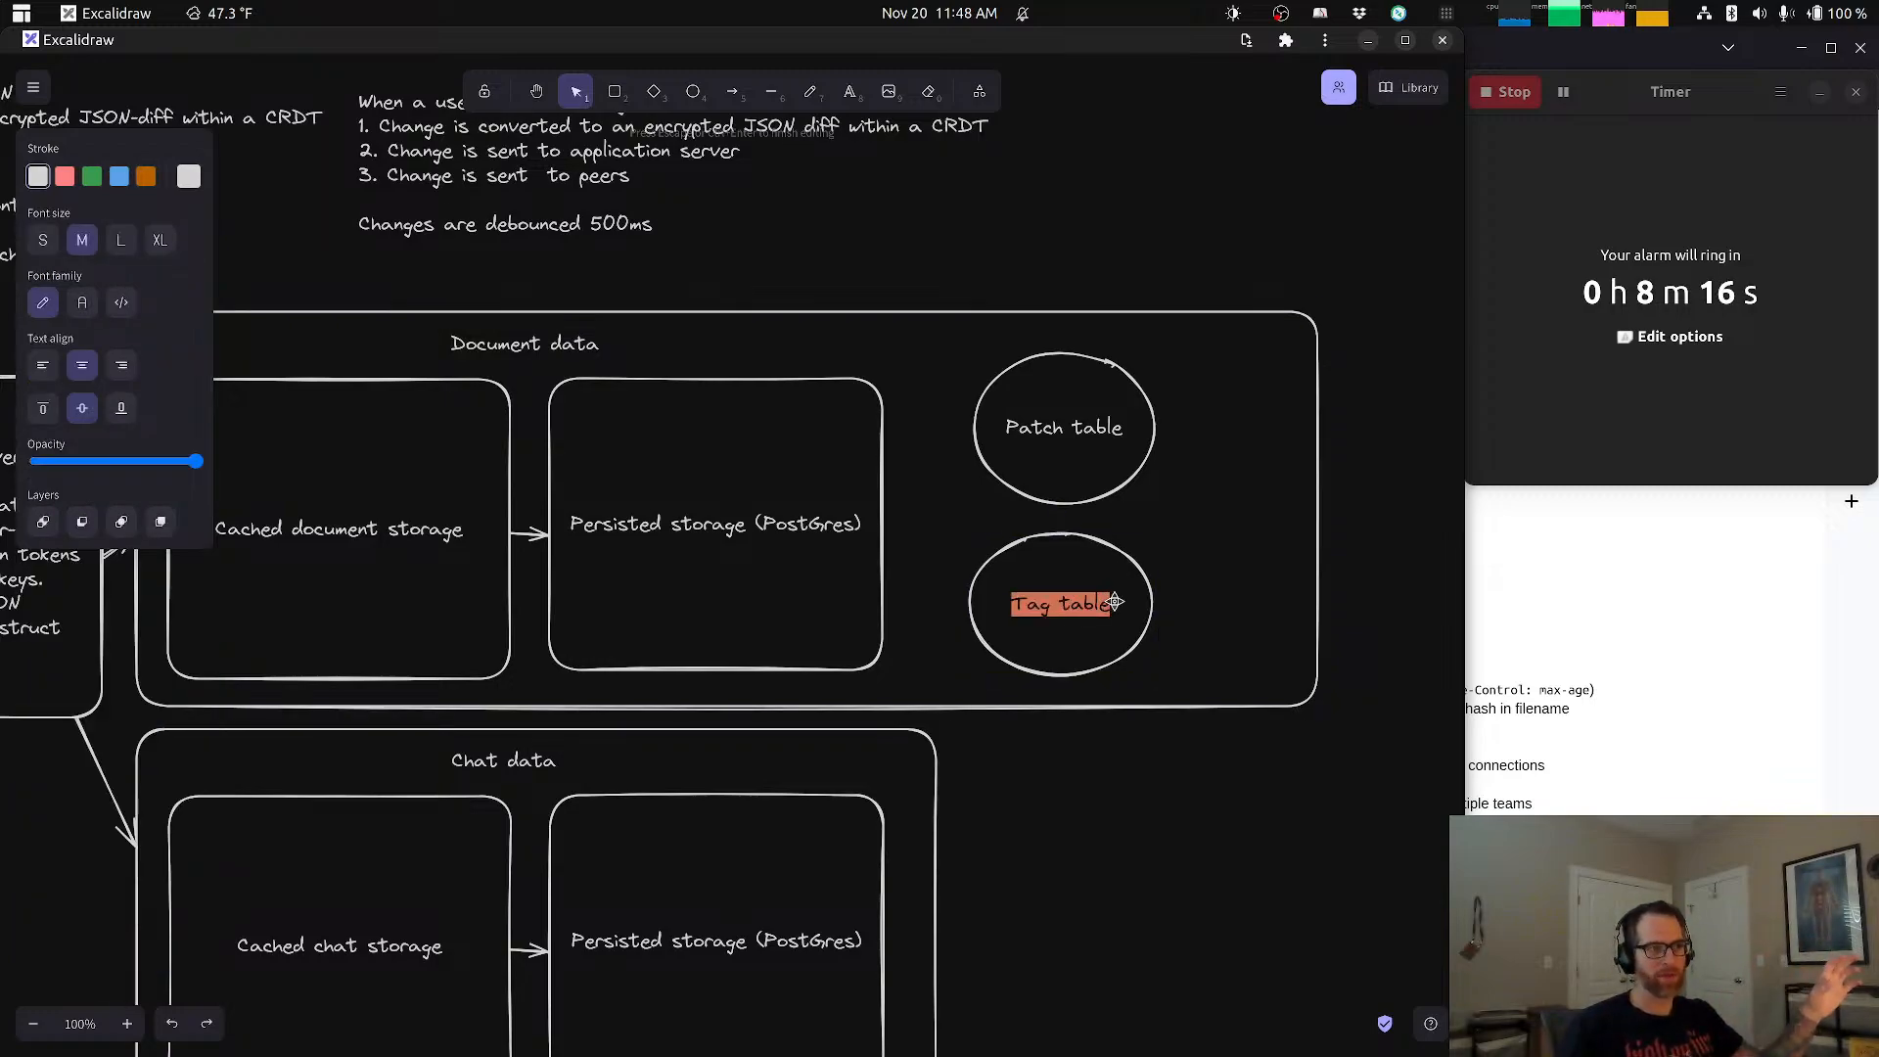
key("Escape")
double_click(1118, 604)
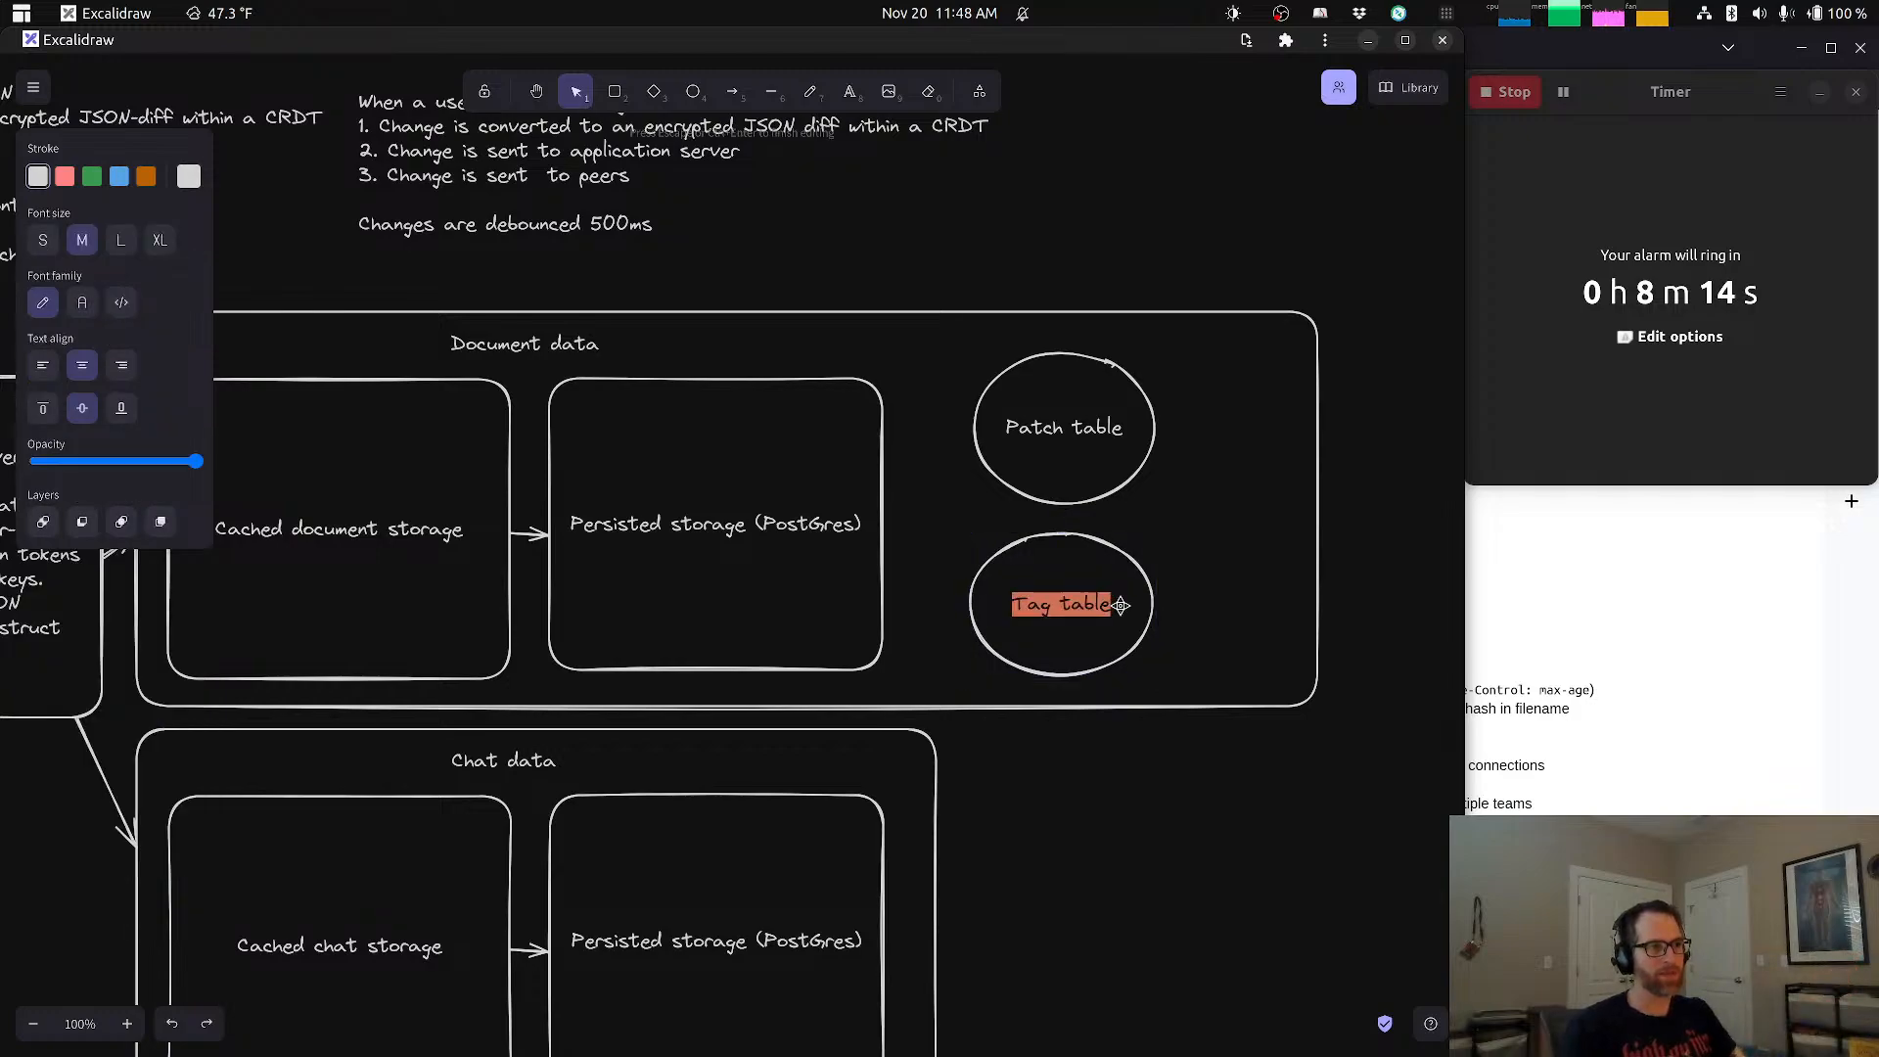
left_click(1120, 605)
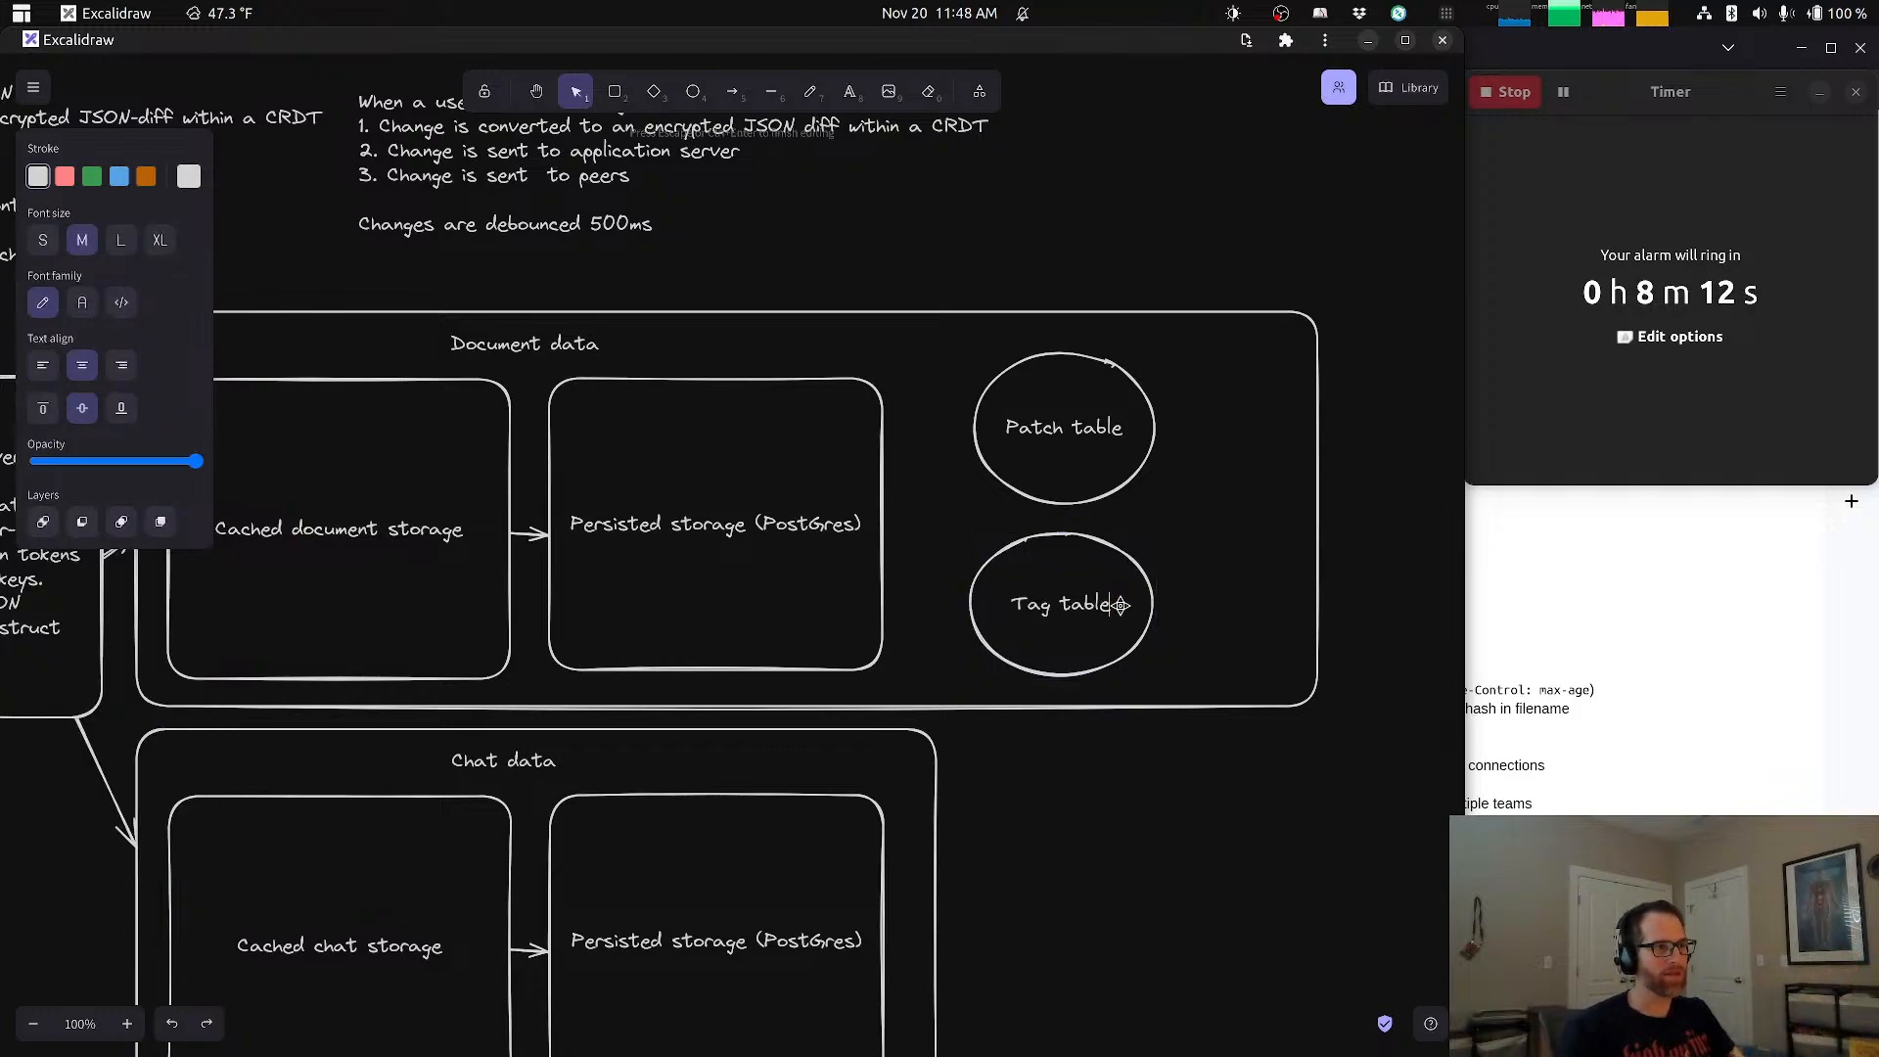
key("Return")
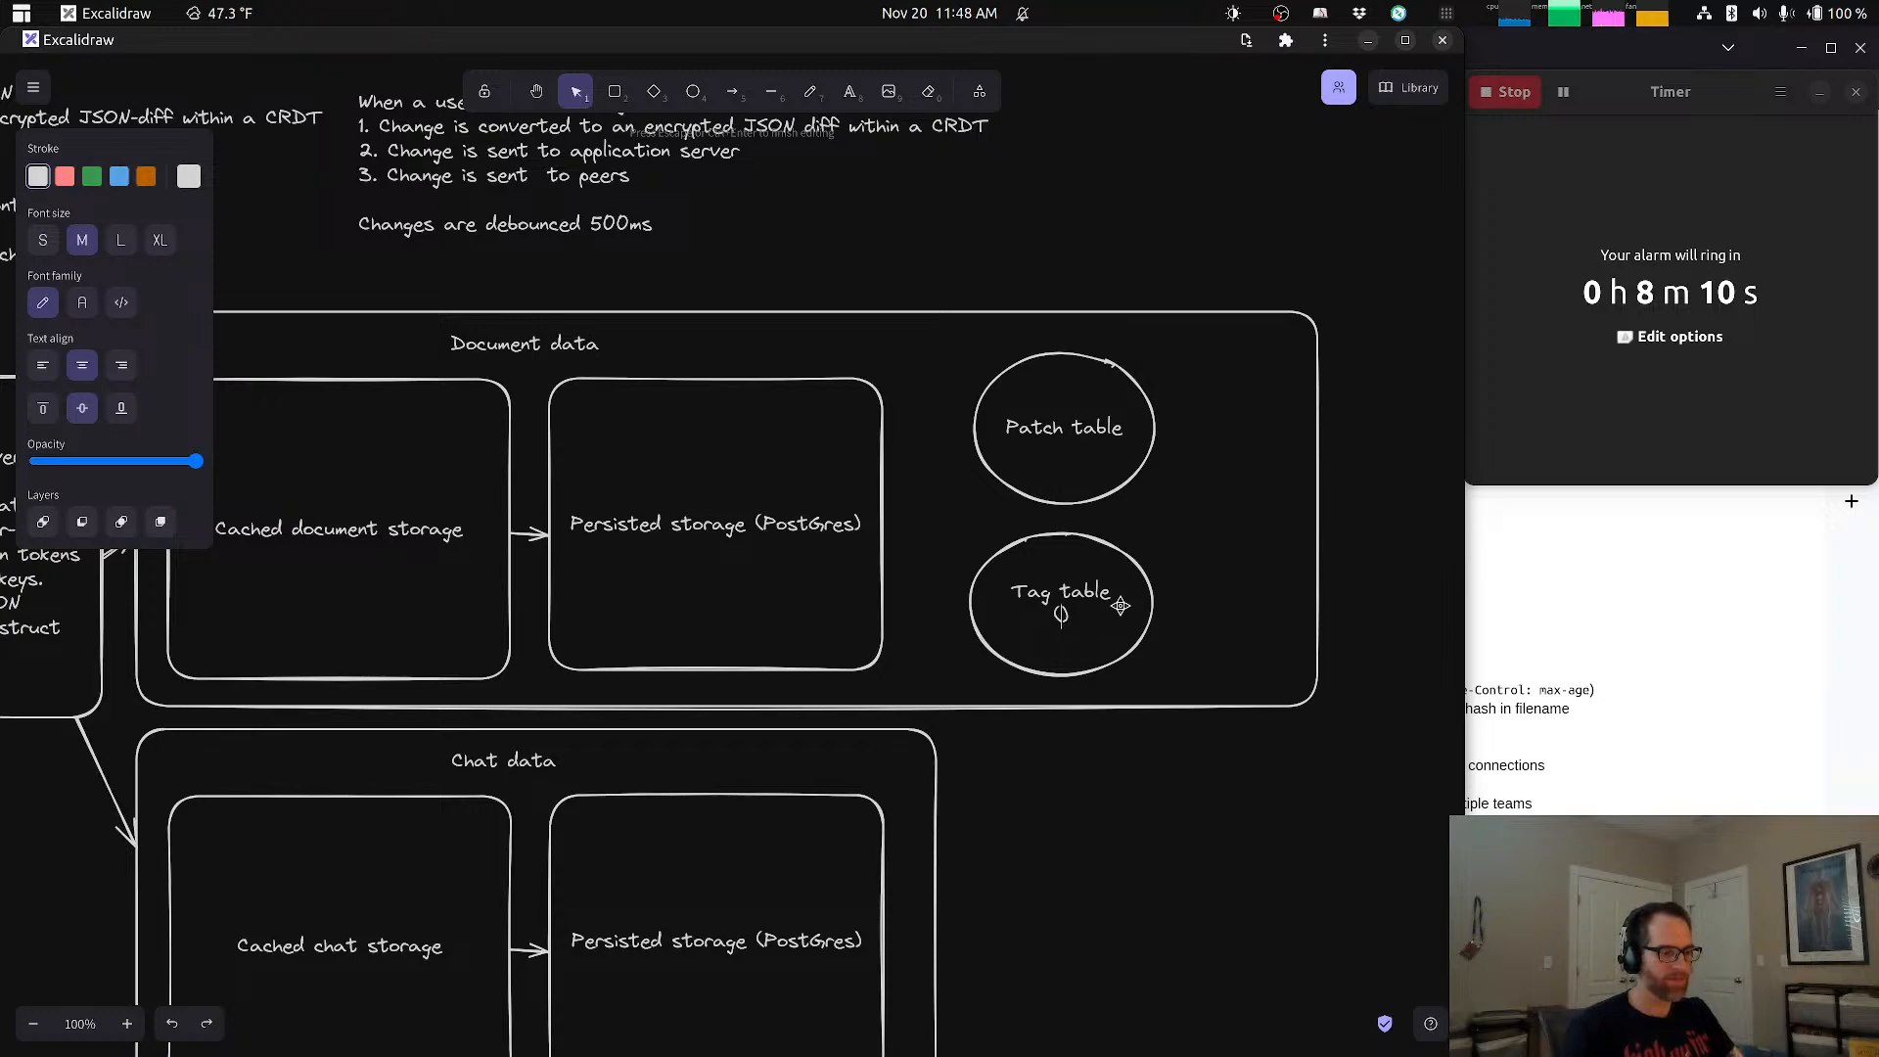
type("(present)a")
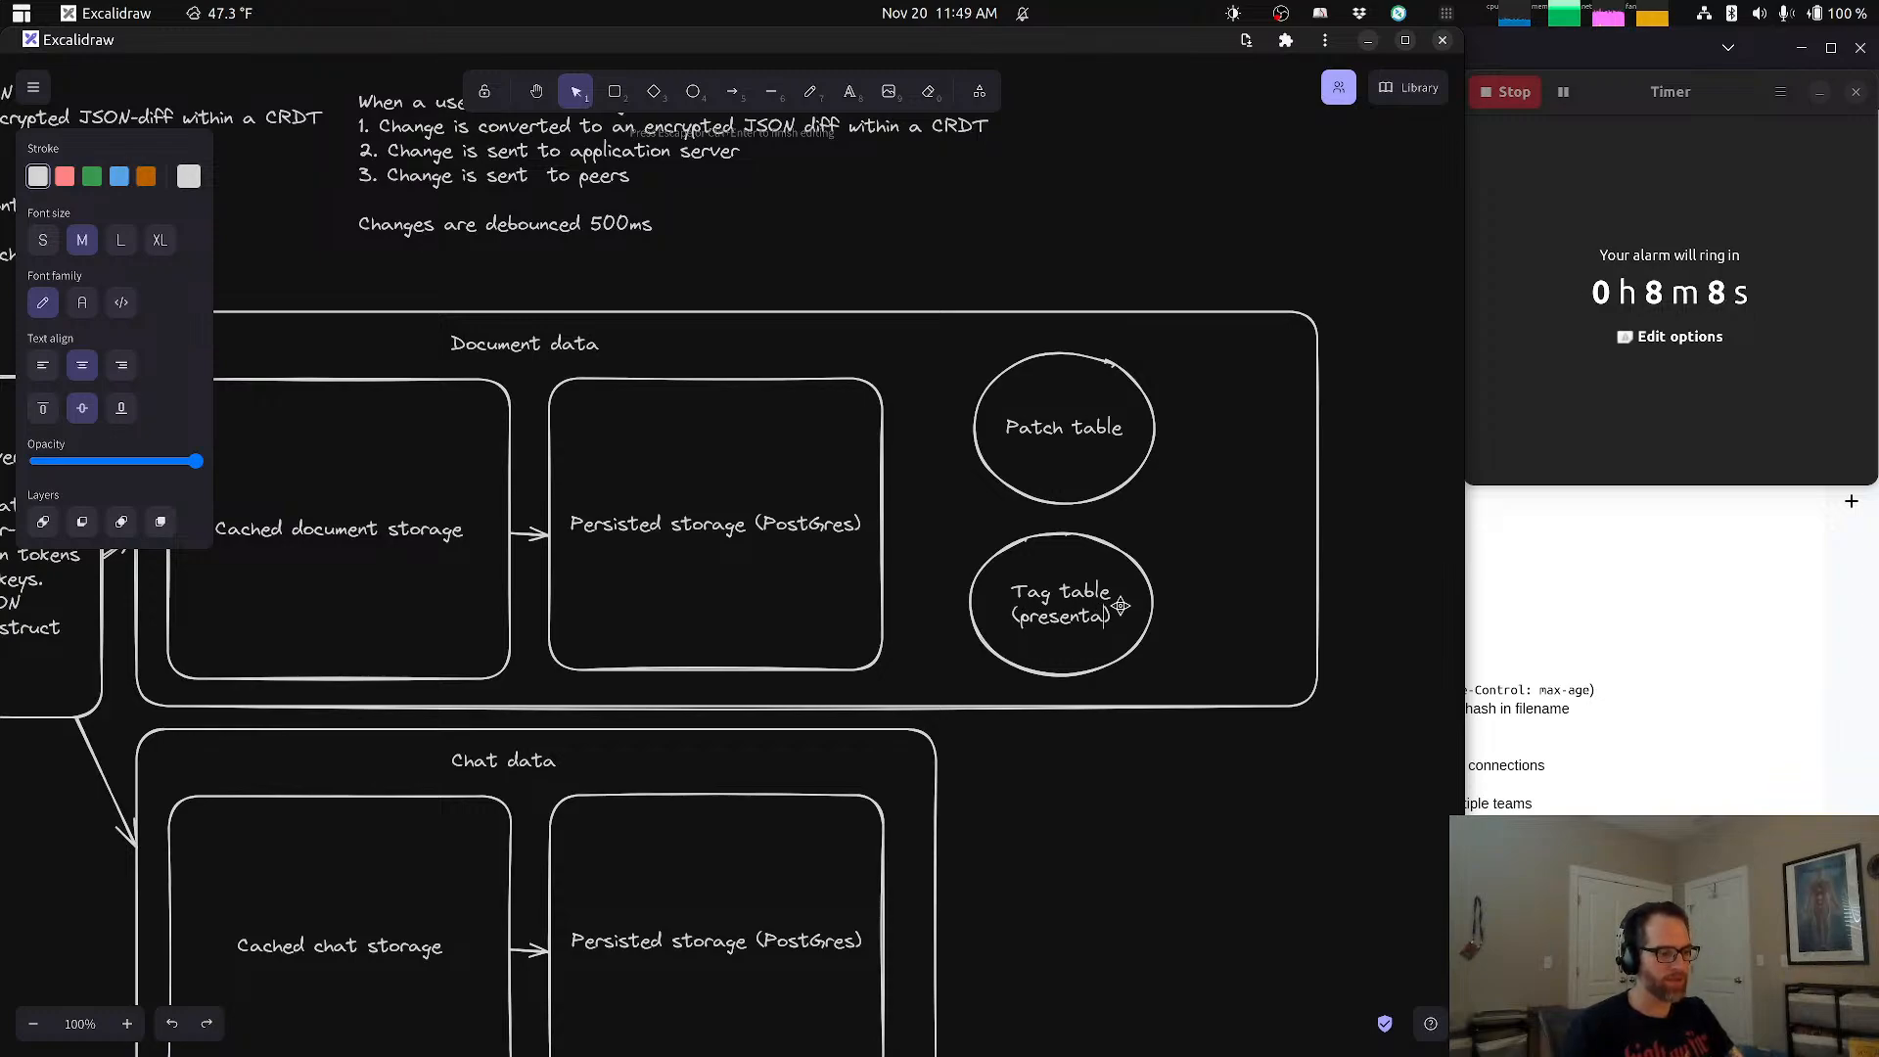
type("d as ")
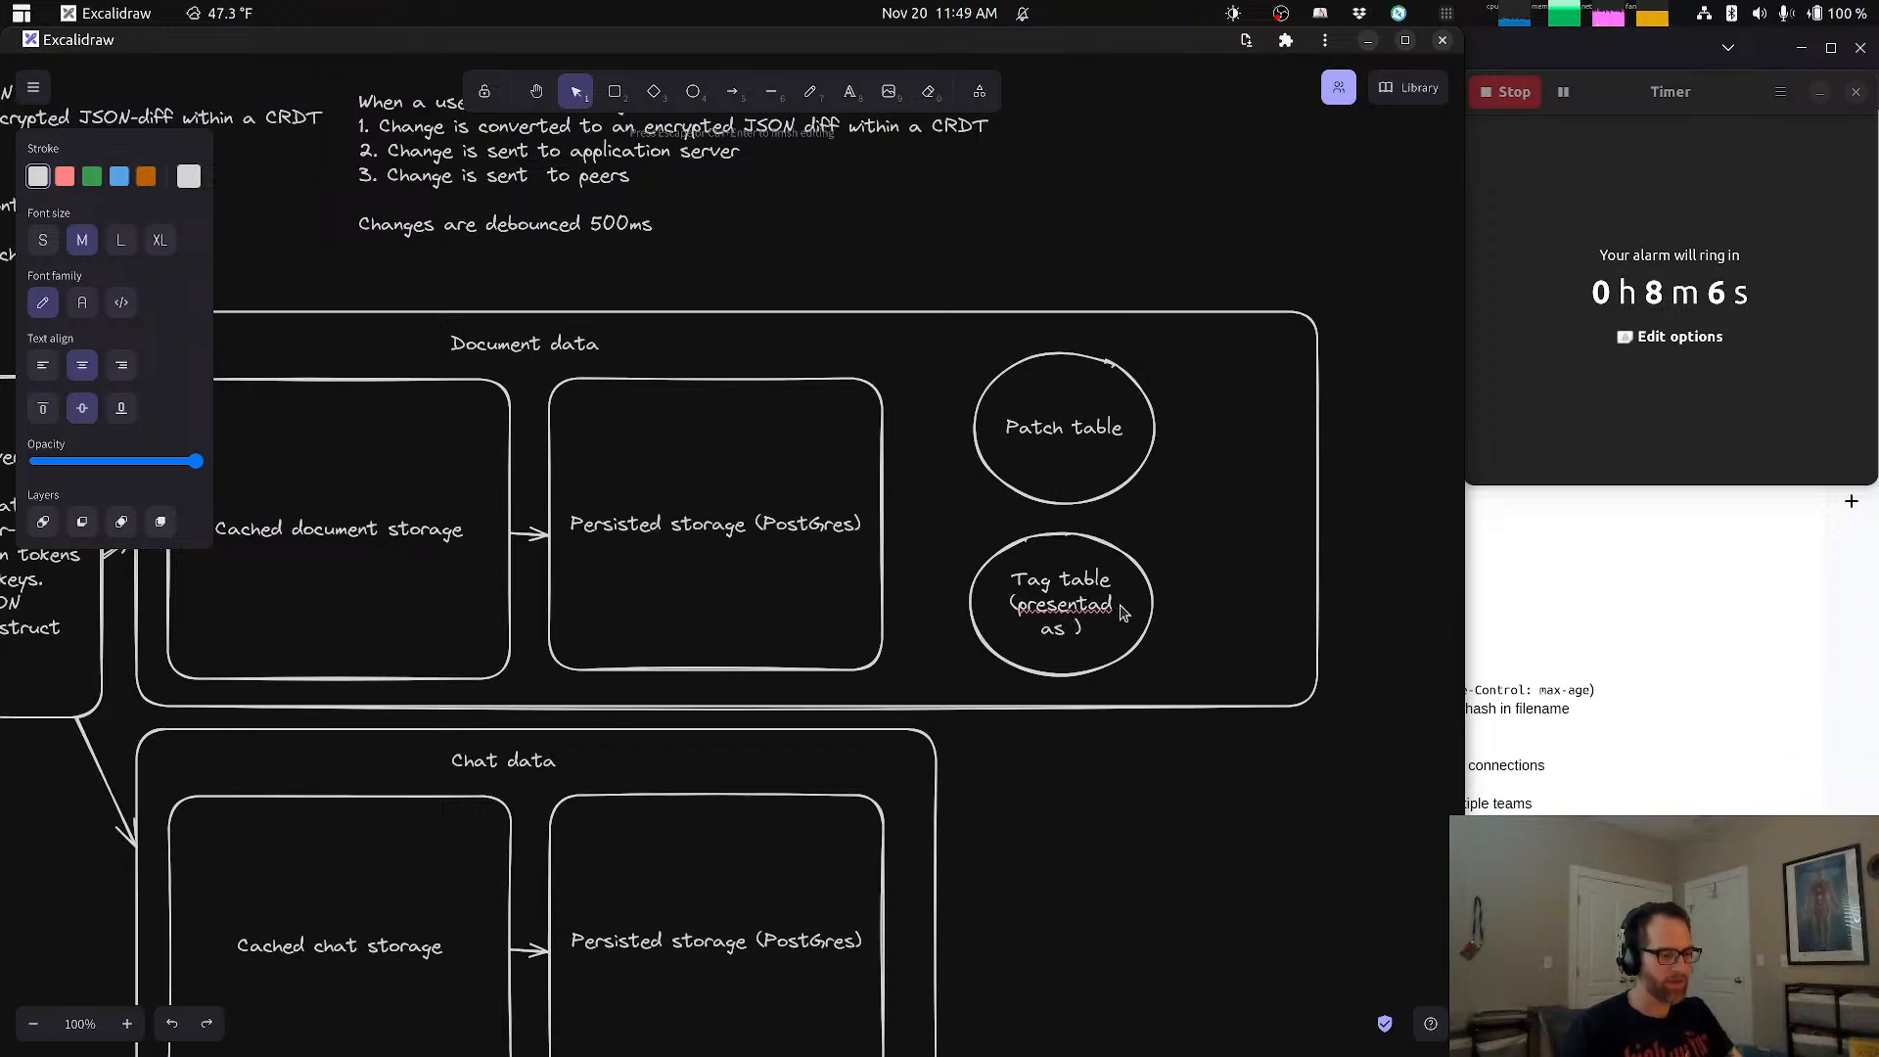
type("versions to")
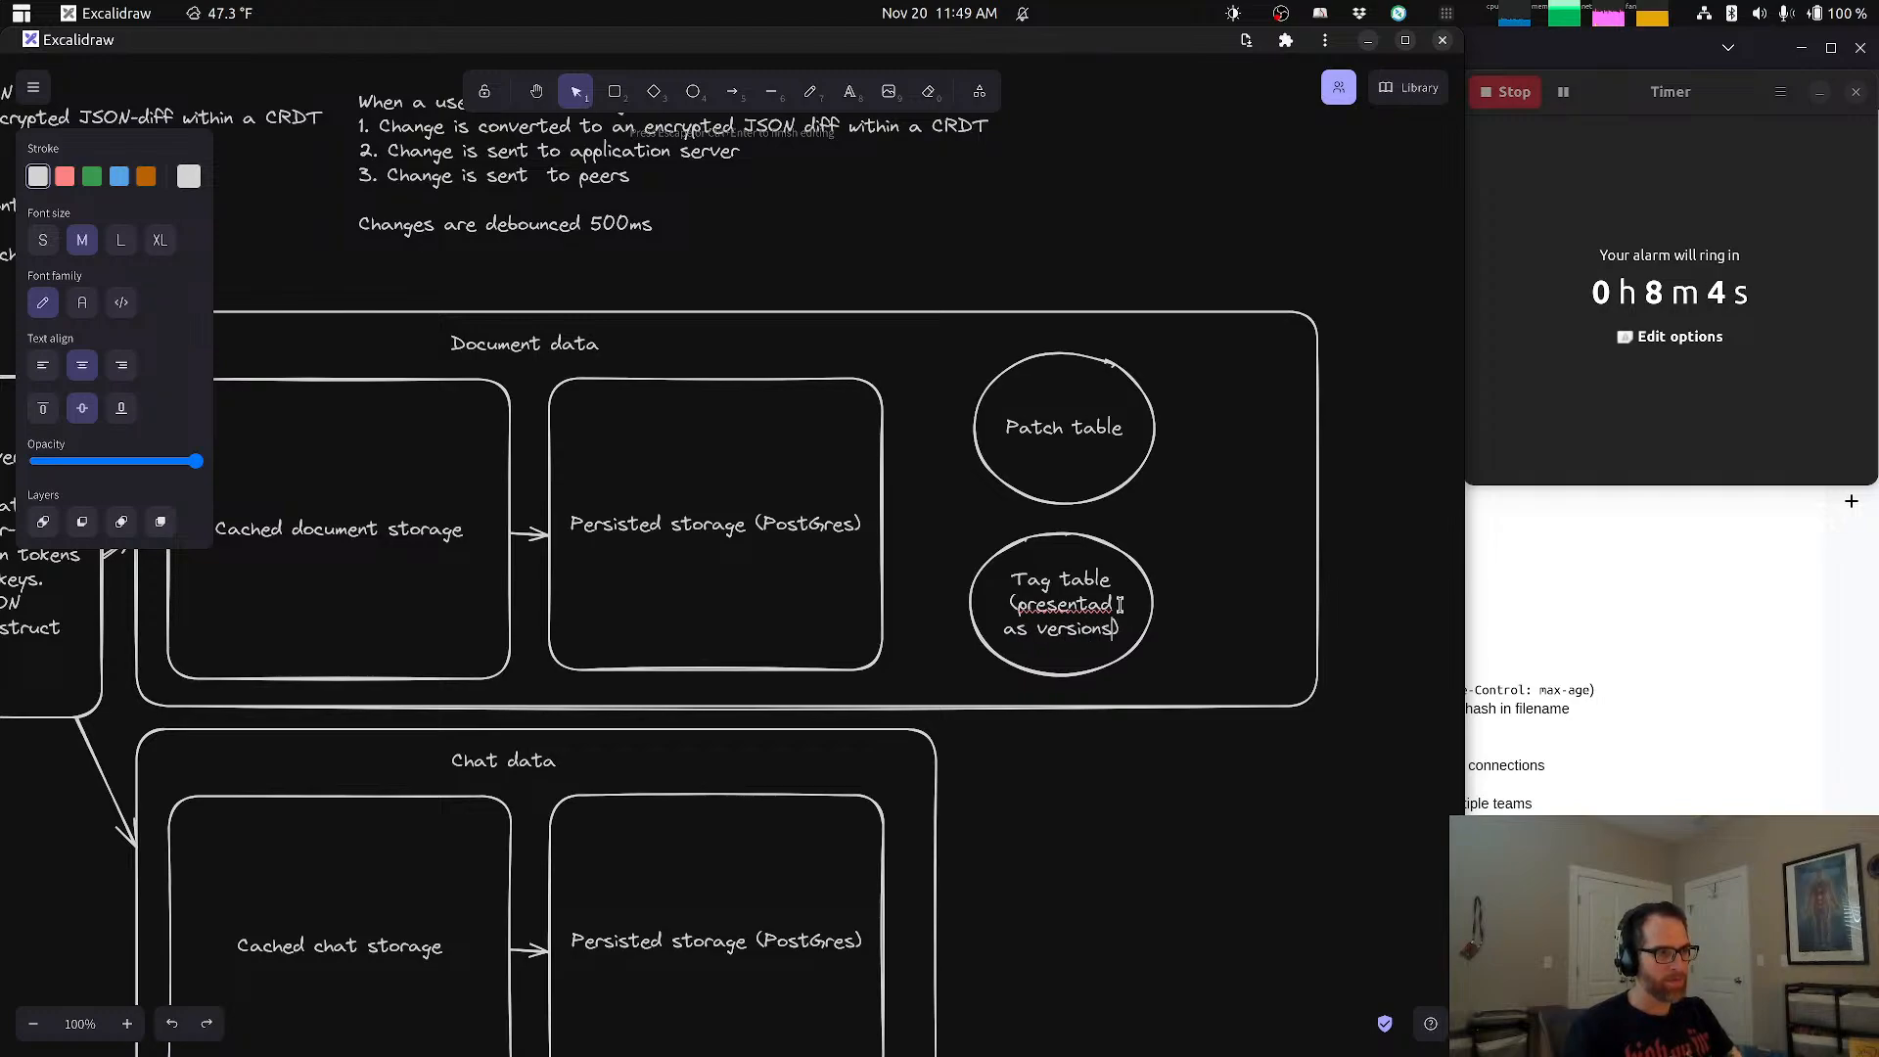
type(" user")
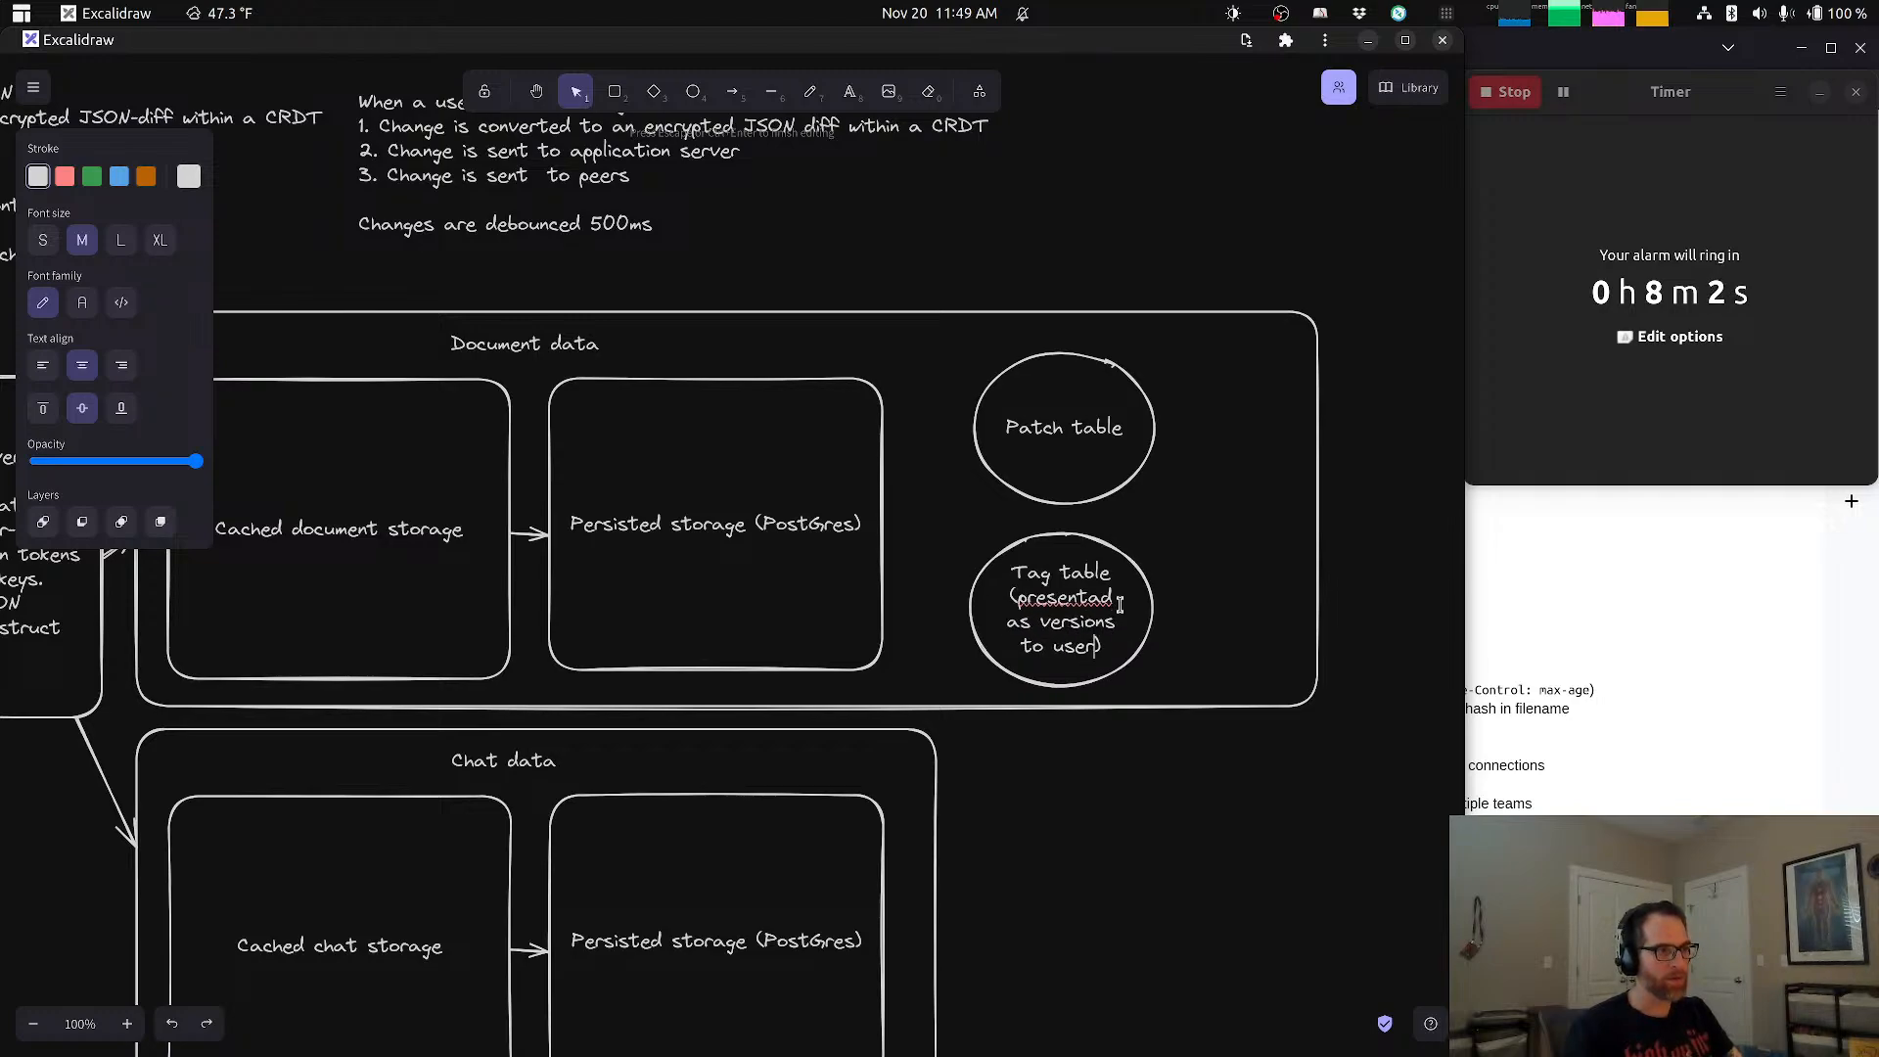
left_click(1131, 807)
left_click(1318, 505)
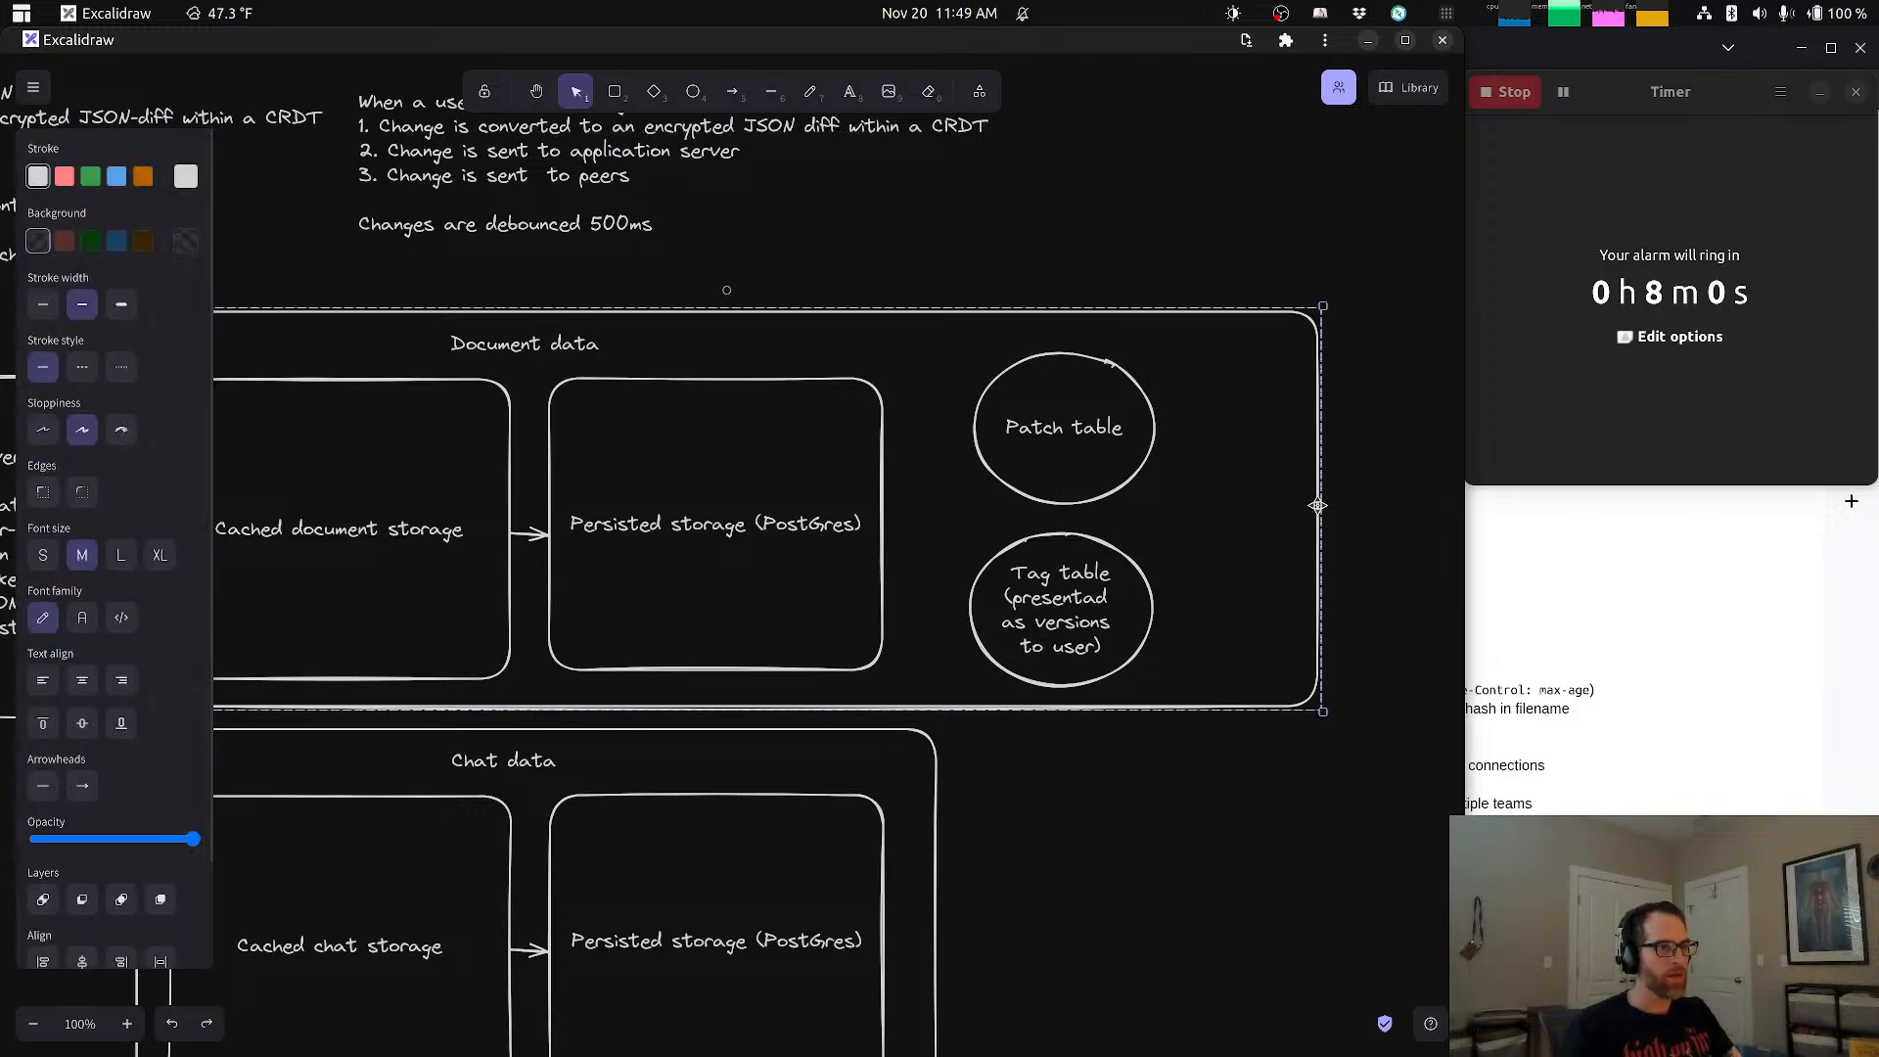
Step: Narrow the Document data container to fit closer around the ellipses and draw an arrow from its persisted storage box to the Patch table
left_click(1322, 519)
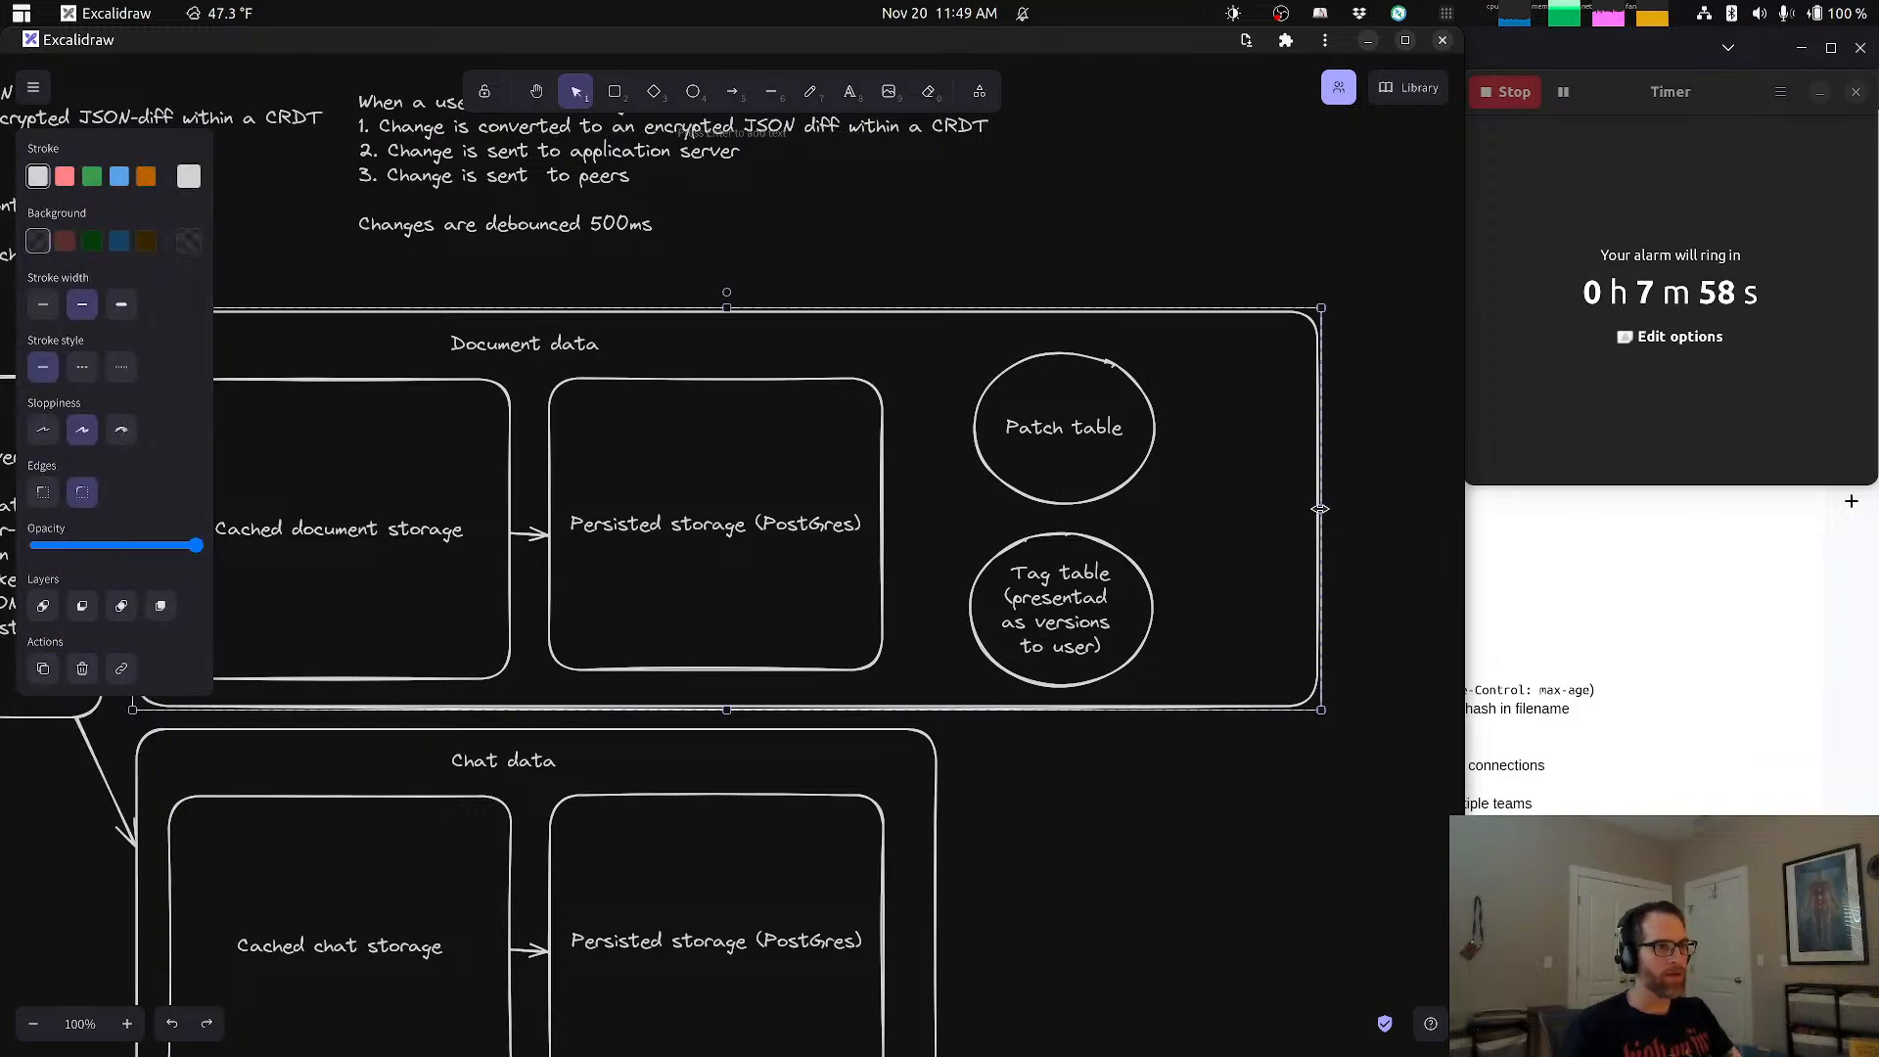
left_click_drag(1321, 509, 1211, 508)
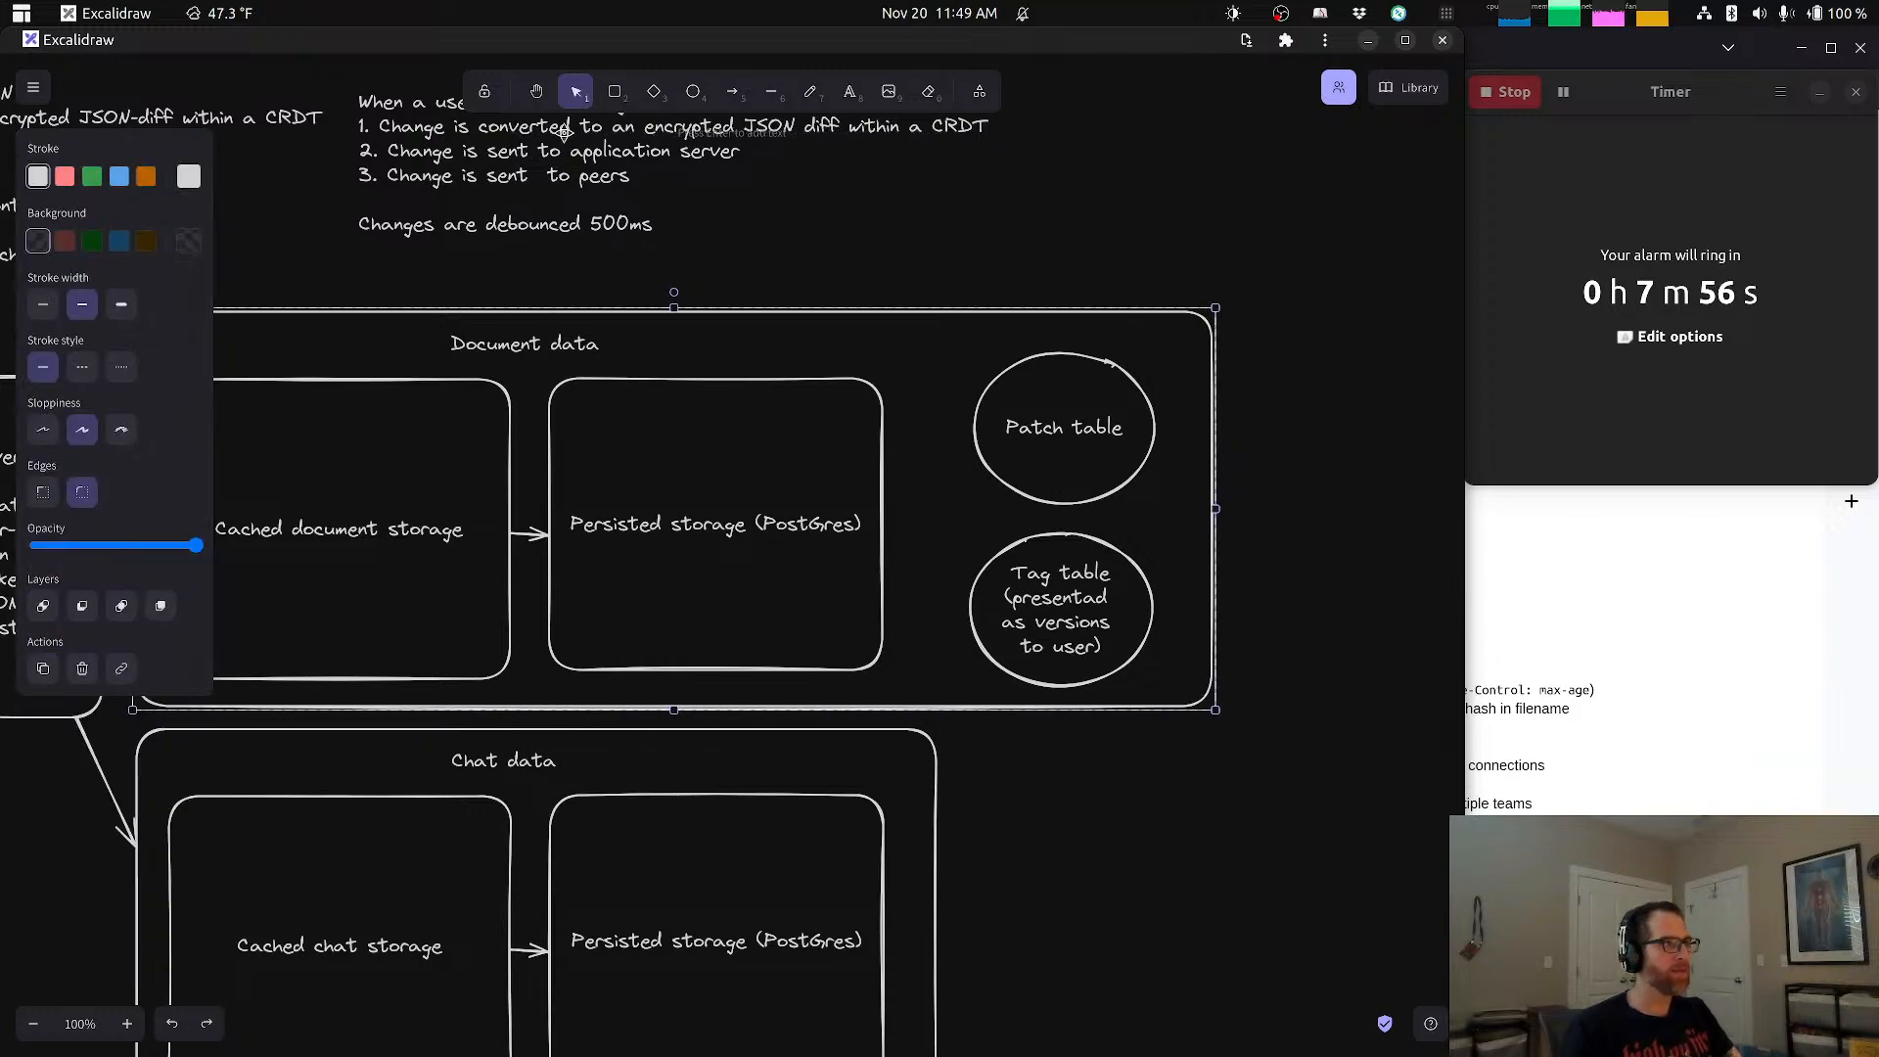
left_click(732, 91)
left_click_drag(883, 520, 976, 460)
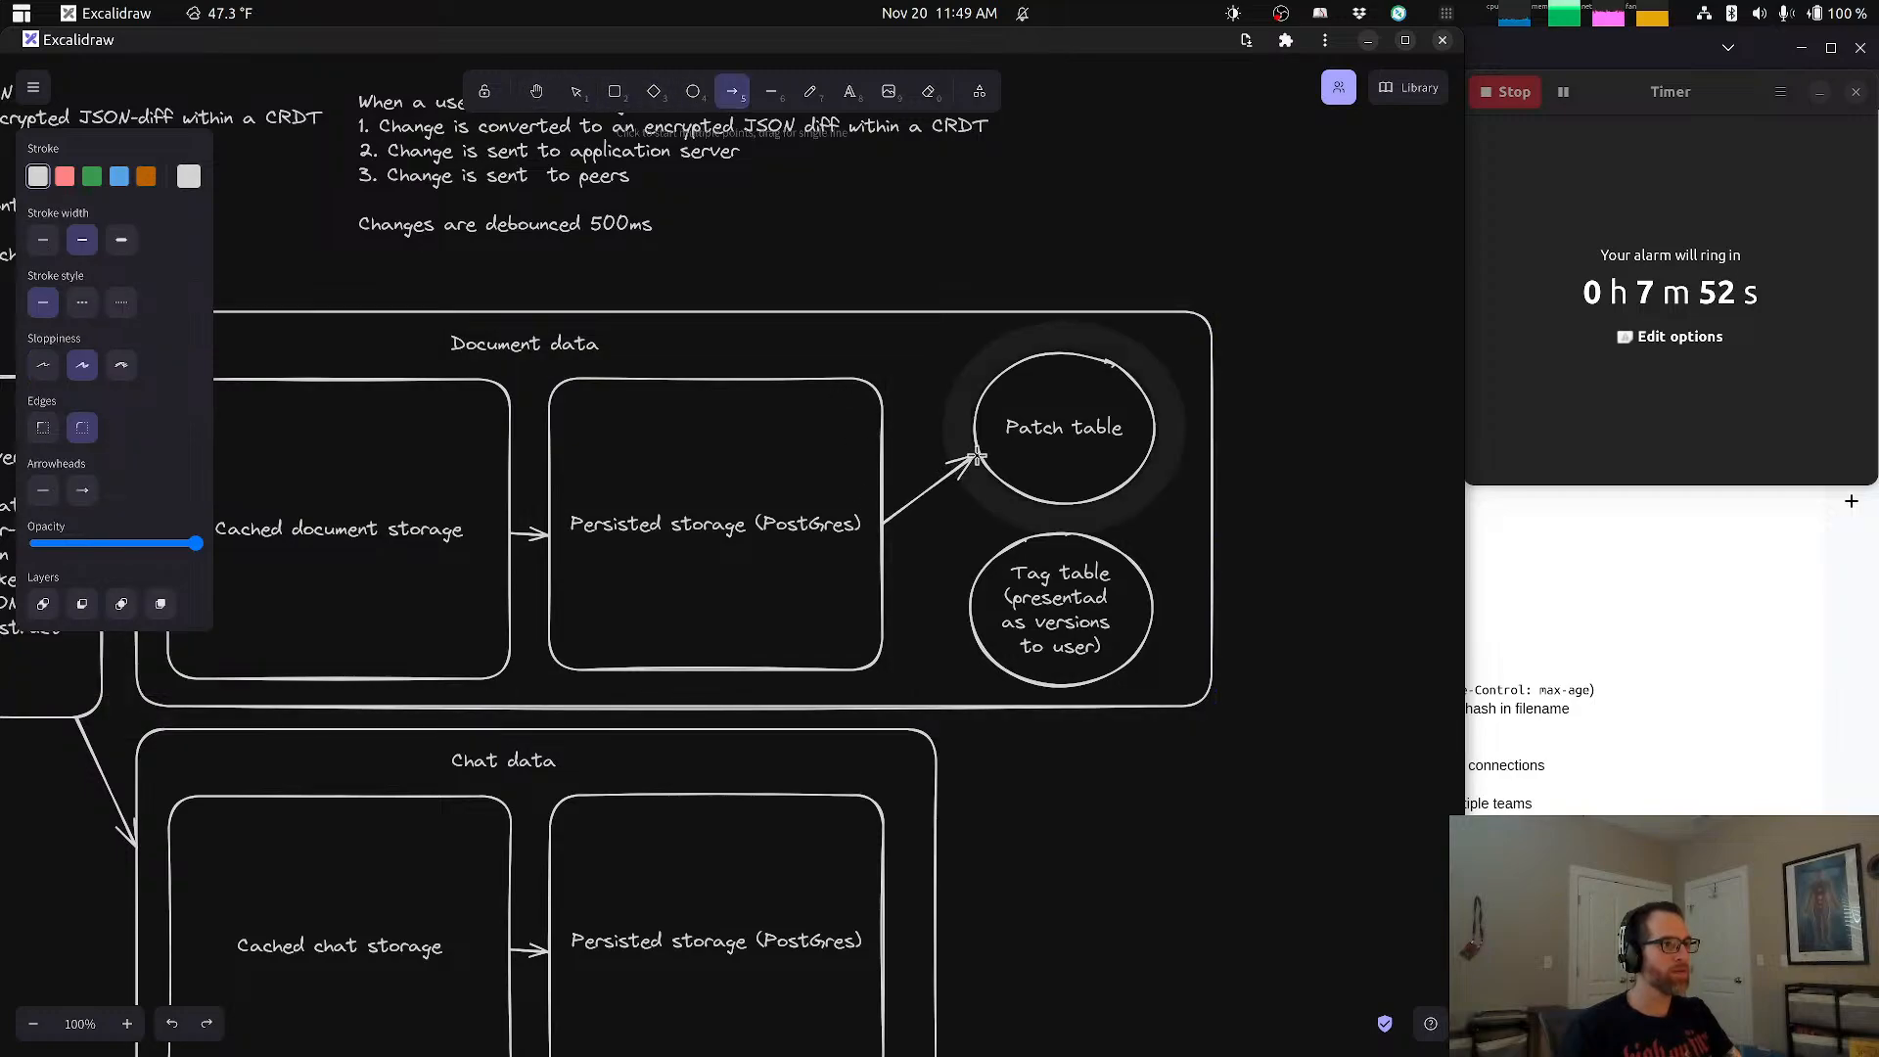
Step: Draw an arrow from the document's persisted storage box to the Tag table ellipse and deselect it
left_click_drag(932, 599, 894, 486)
key("ctrl+z")
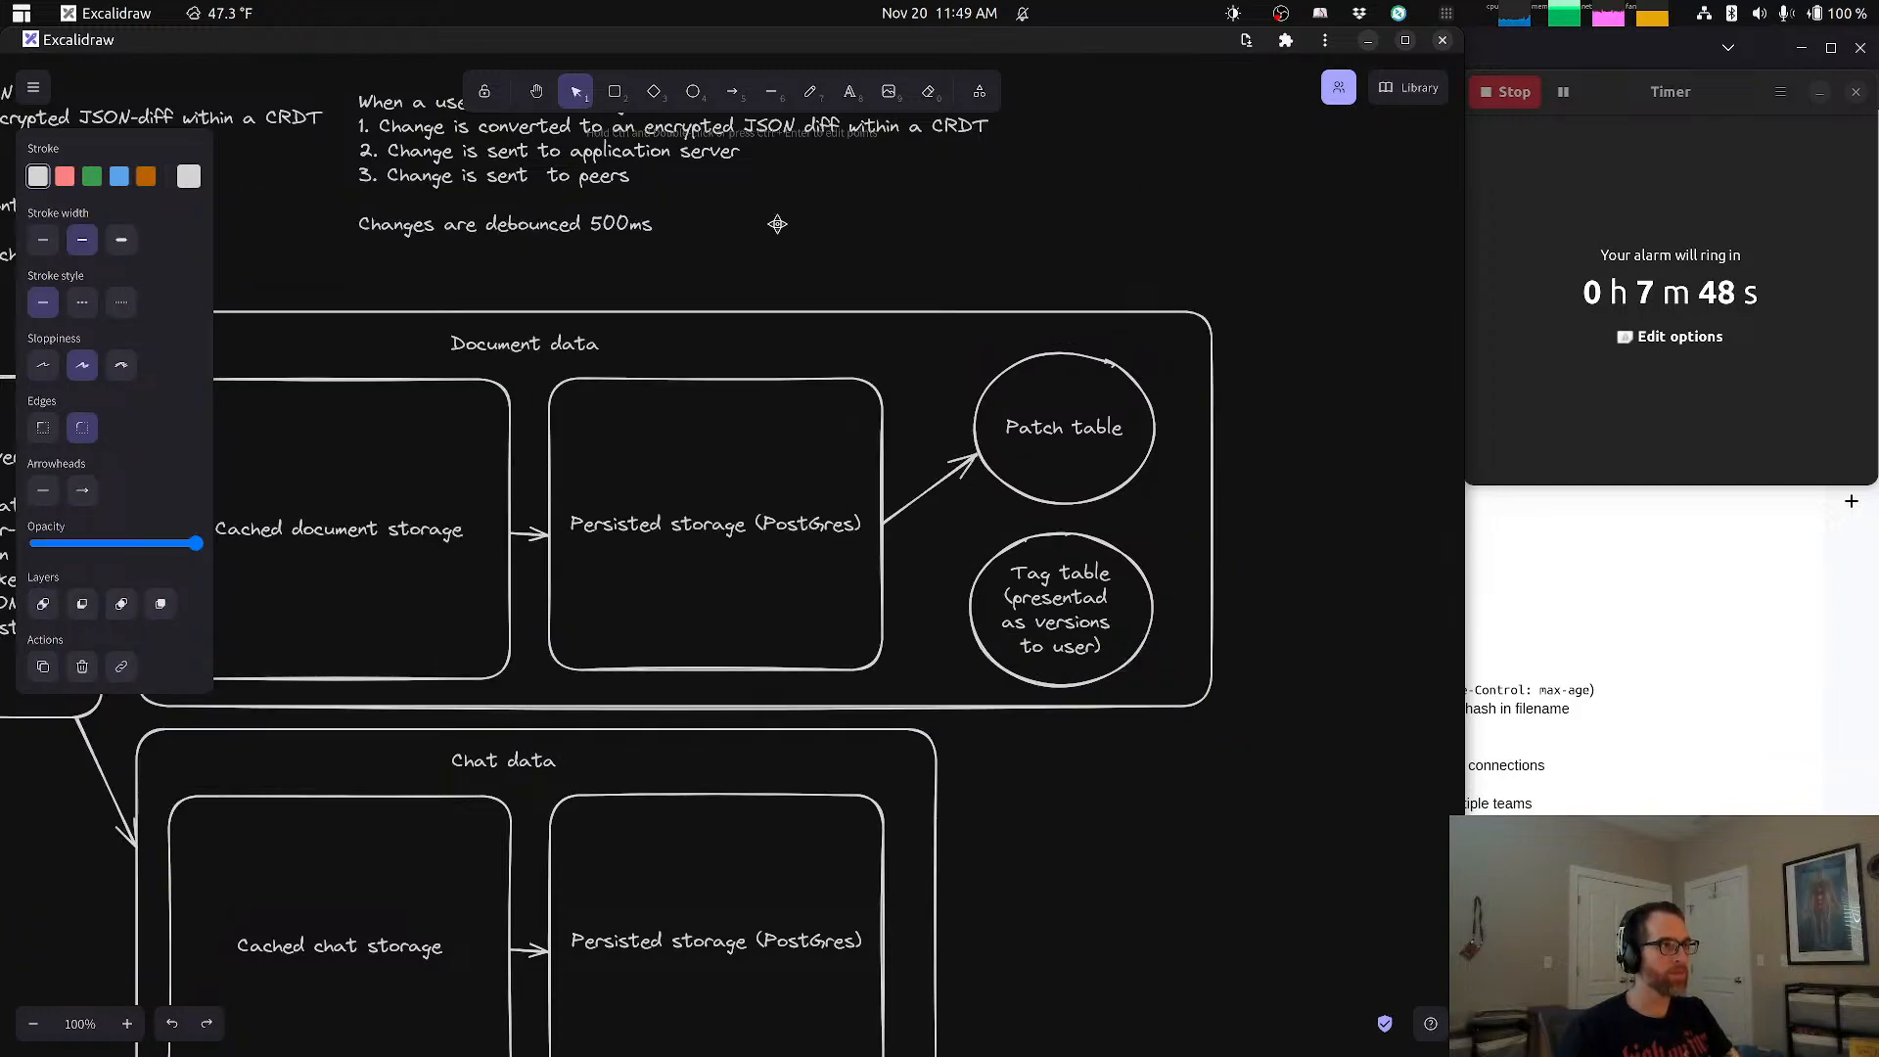
left_click(732, 91)
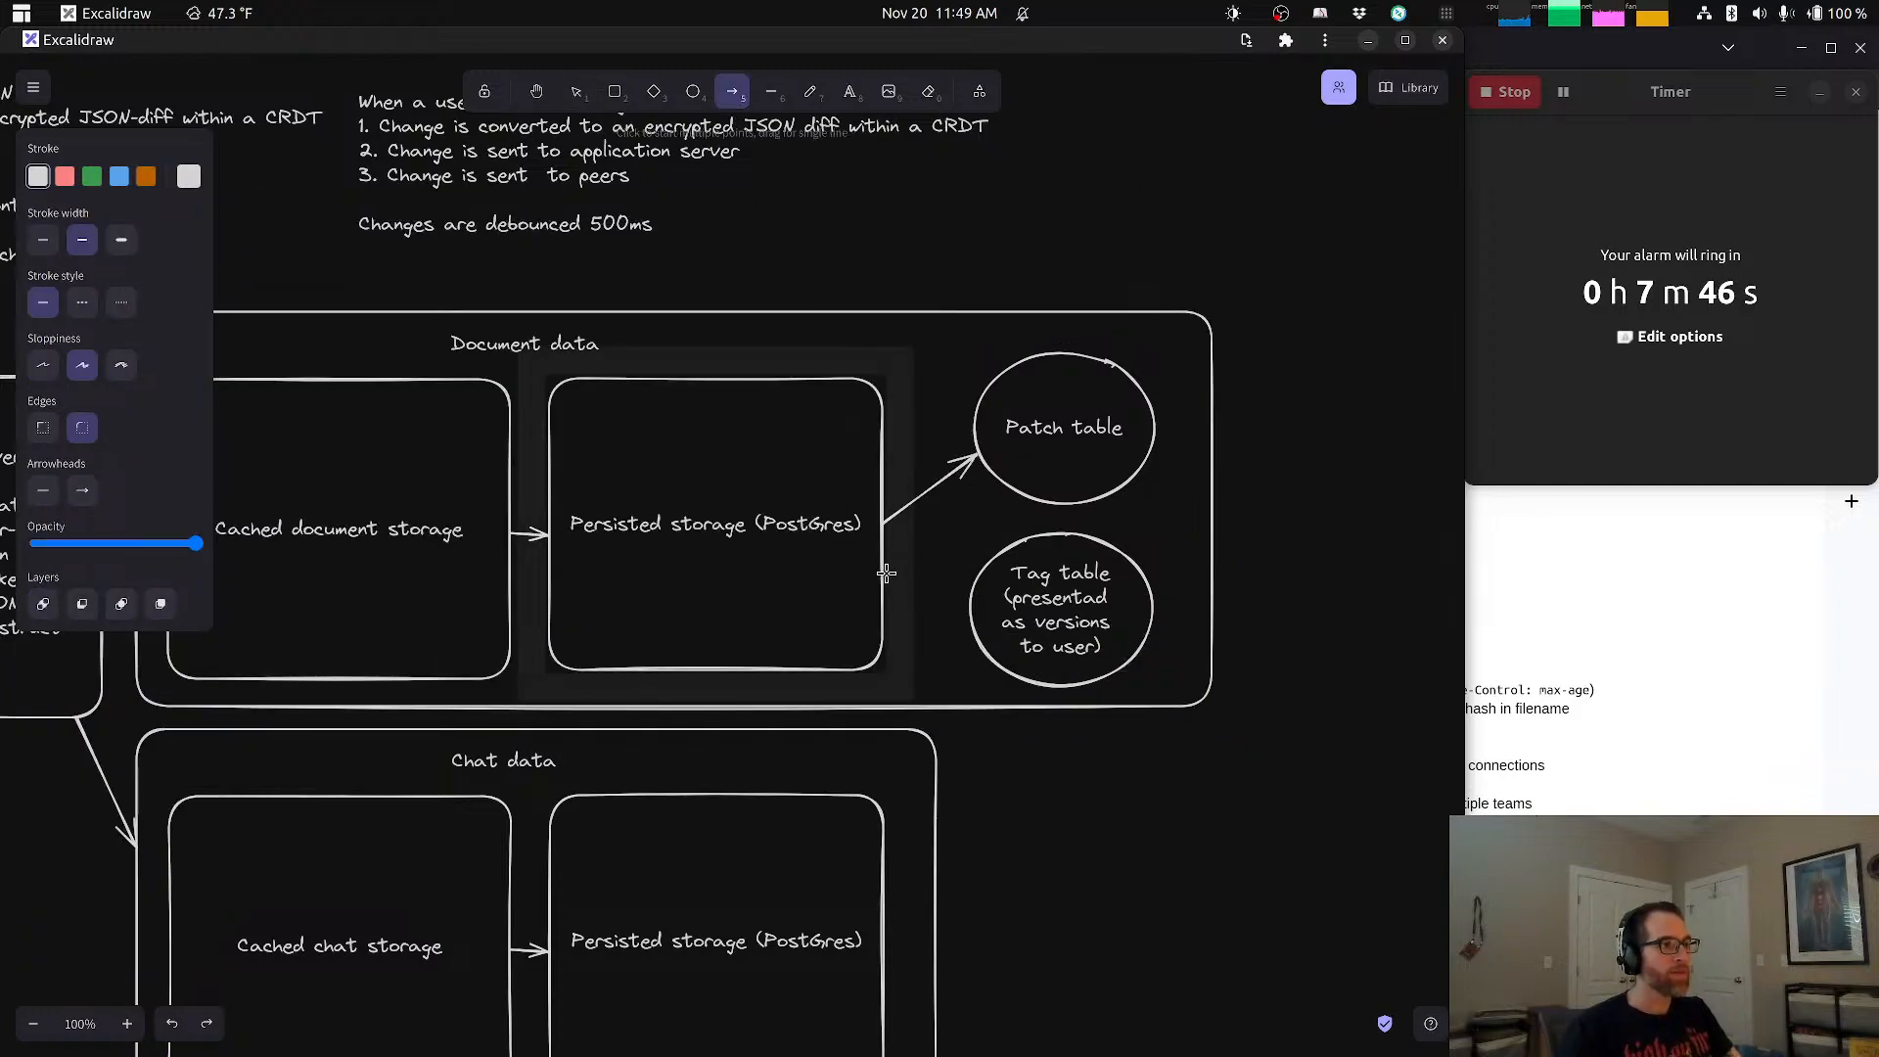
left_click_drag(893, 572, 970, 598)
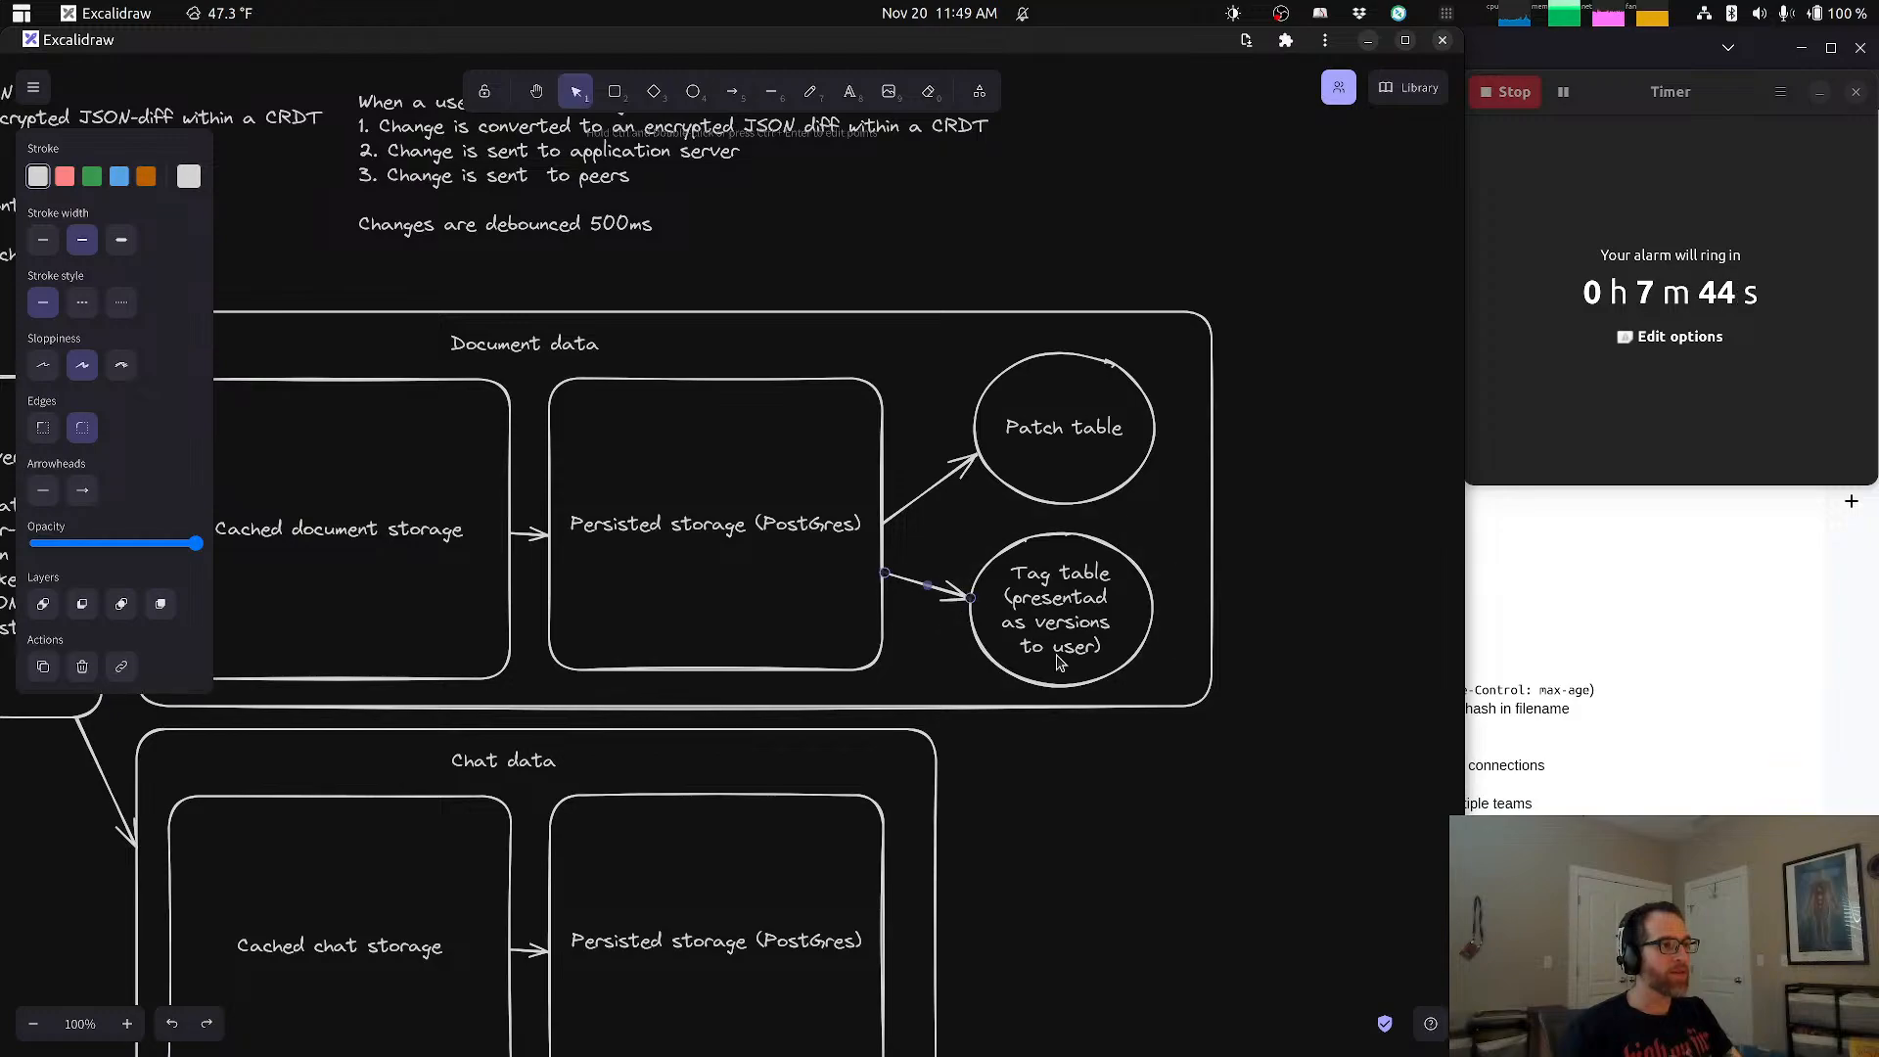
left_click(1256, 813)
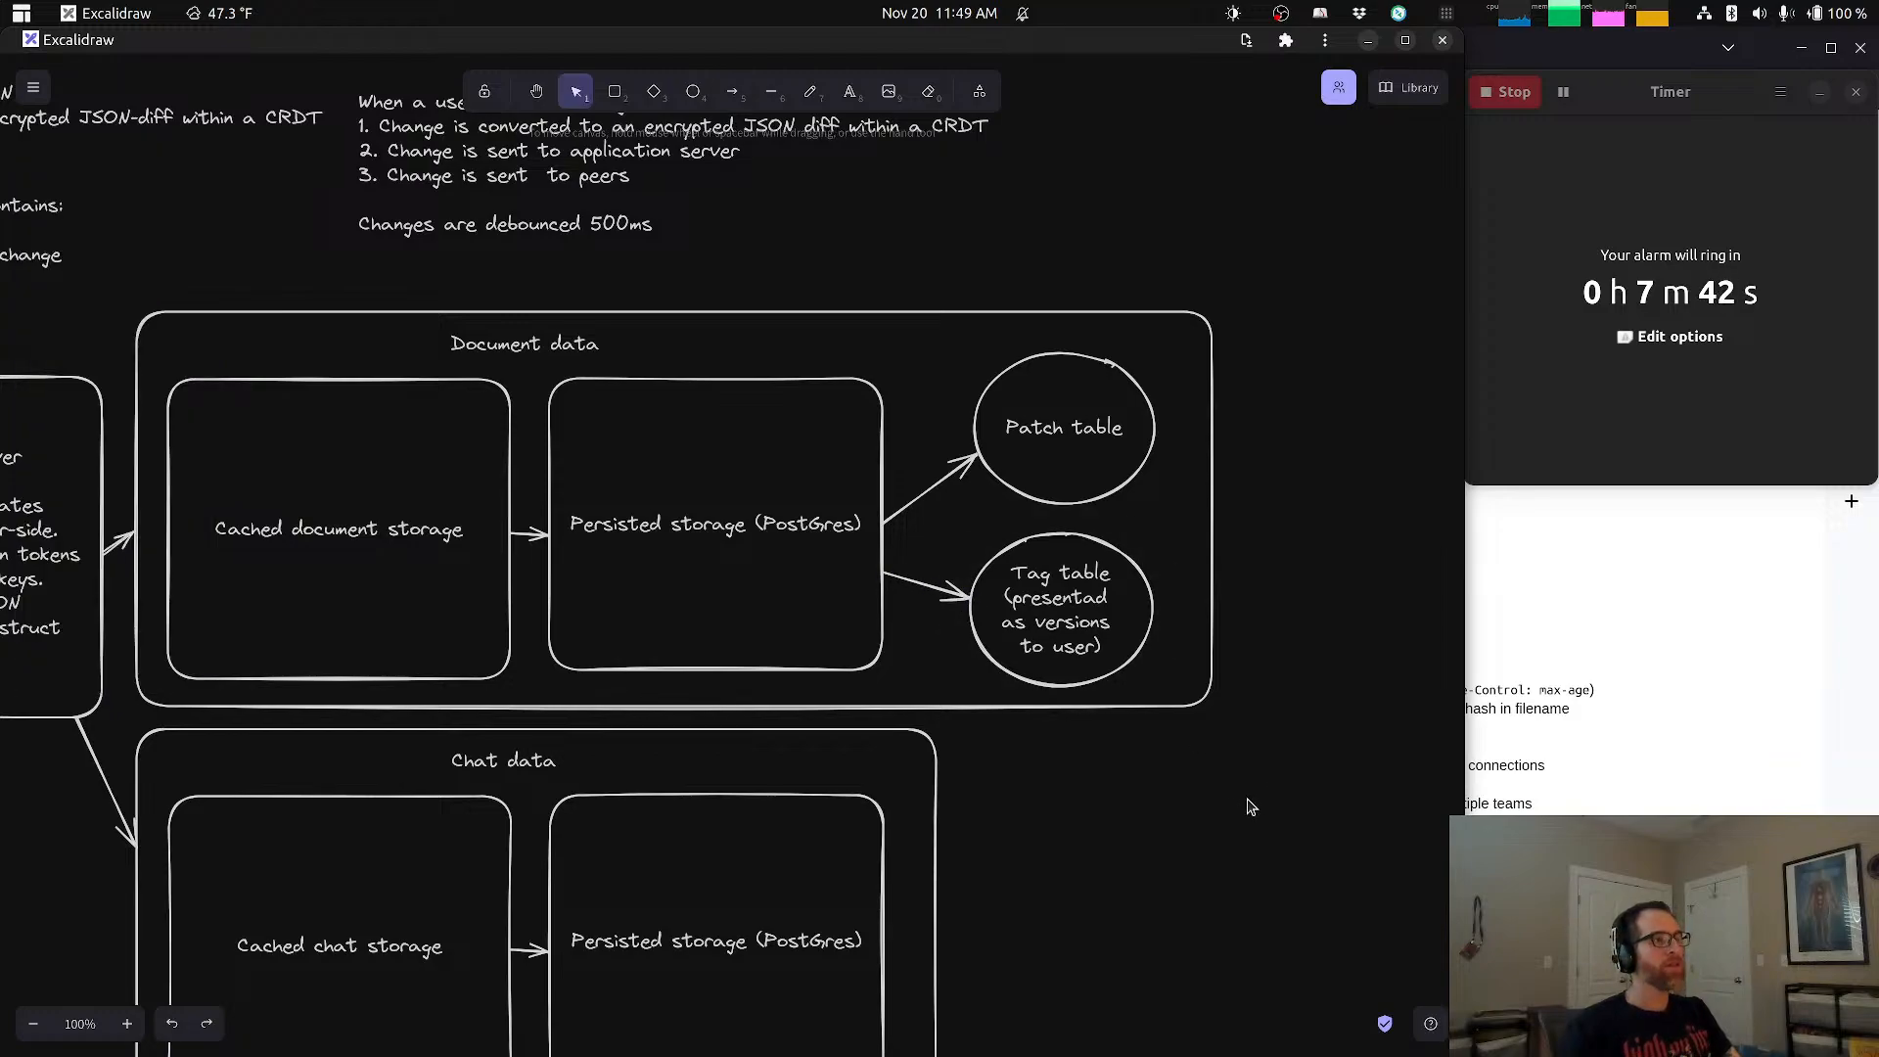
left_click_drag(1037, 860, 1212, 722)
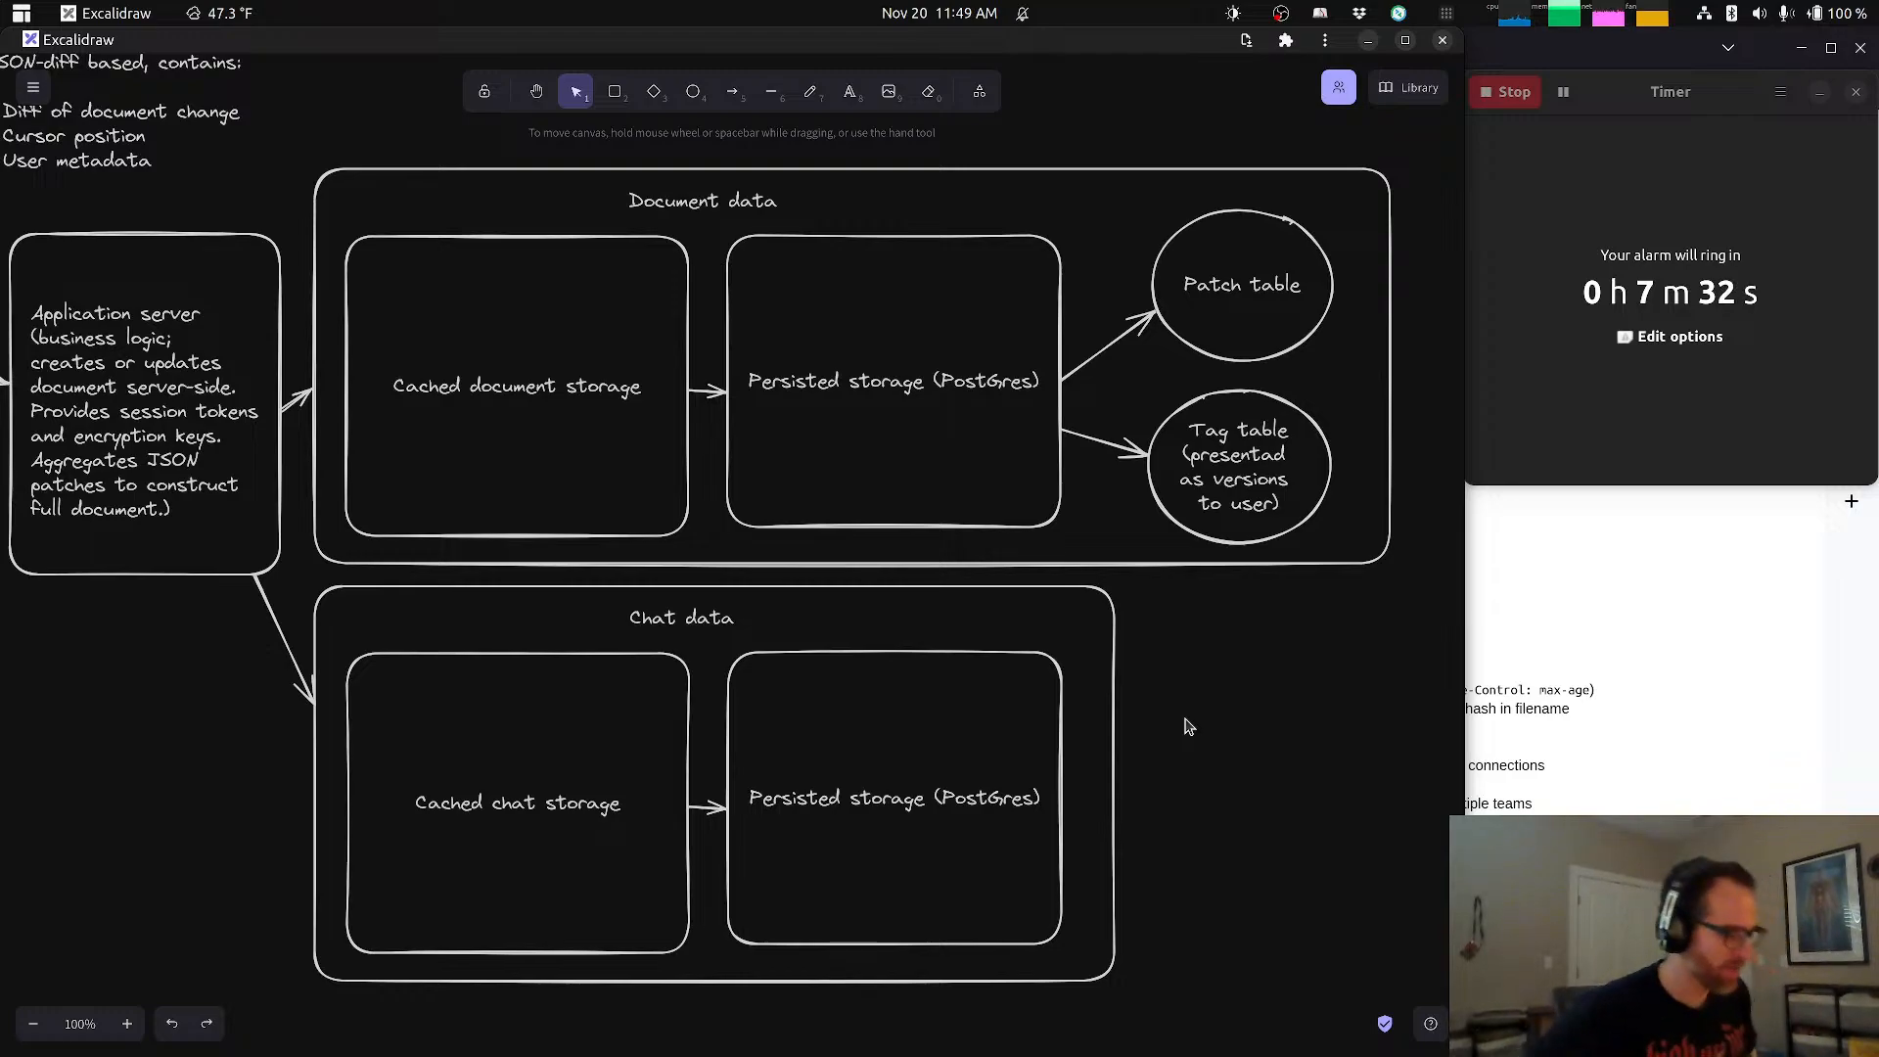
Step: Switch to ChatGPT and review the user persona's Features and Considerations list, from real-time collaboration through cross-device compatibility
key("alt+Tab")
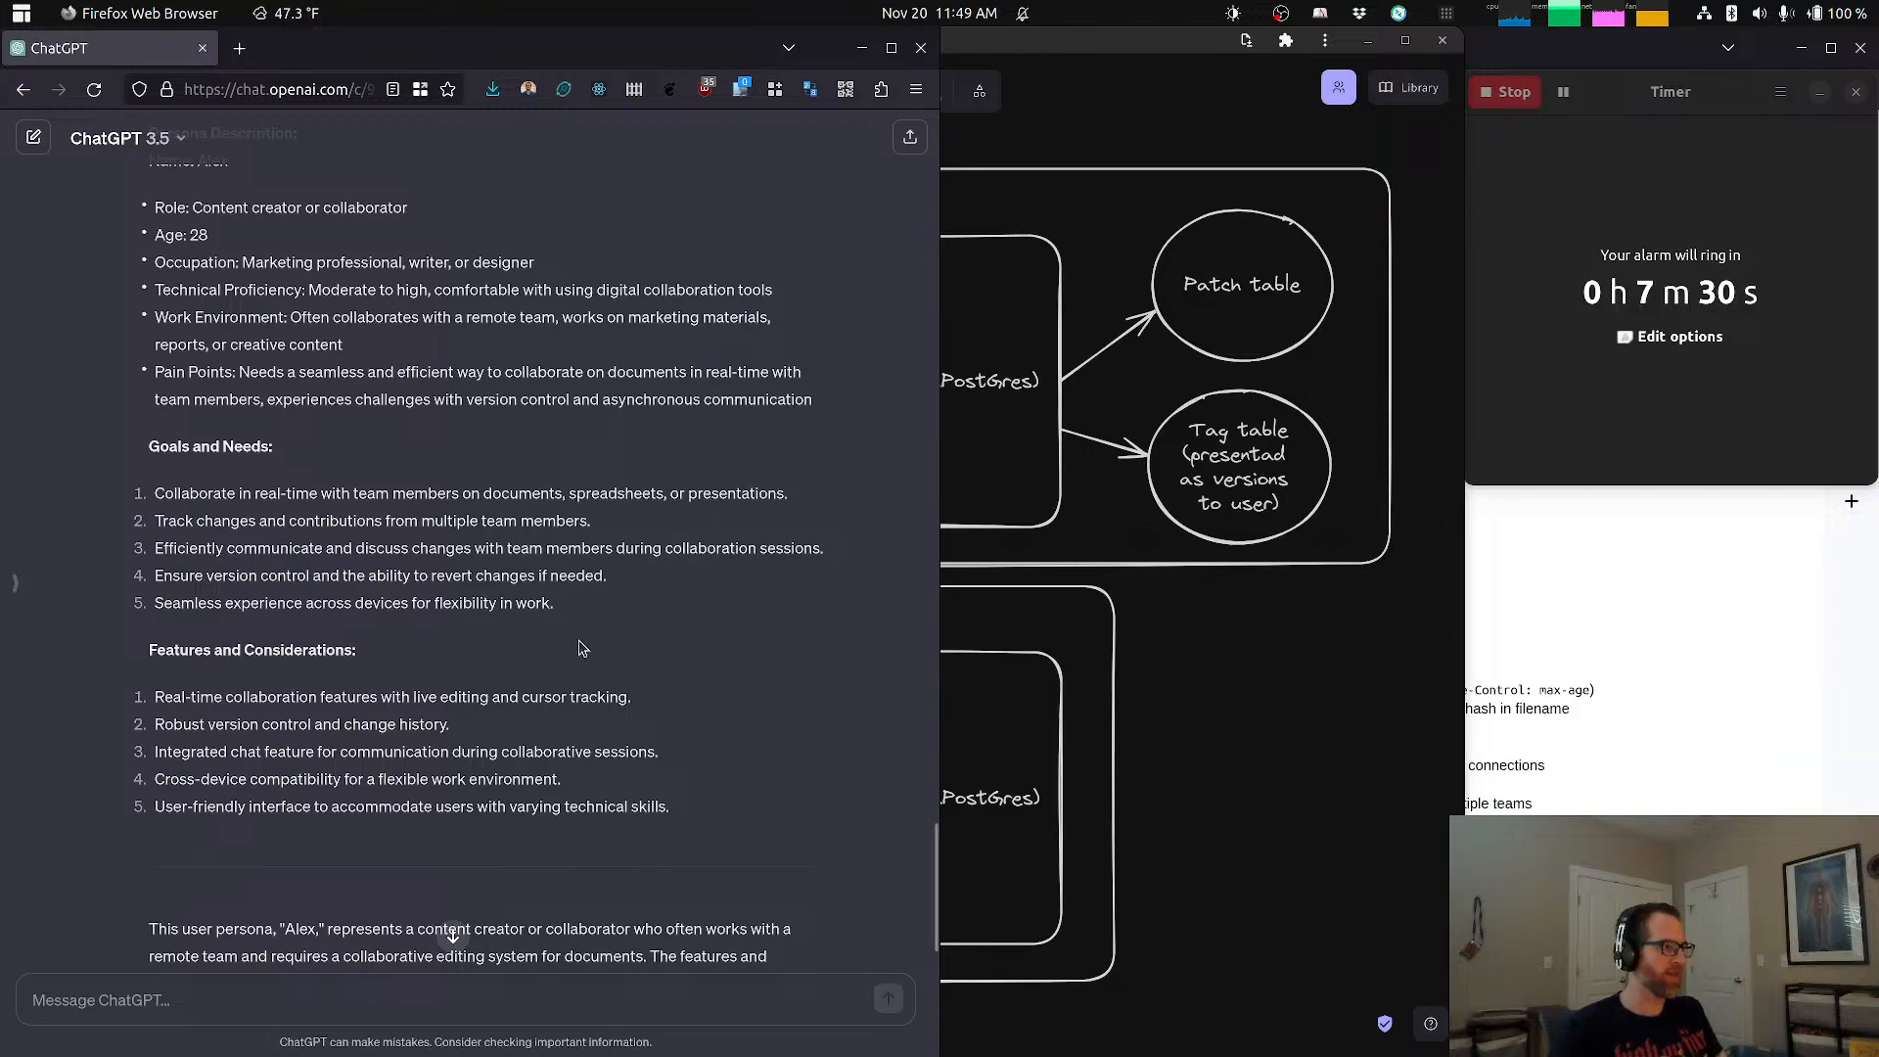
scroll(582, 648, "down", 3)
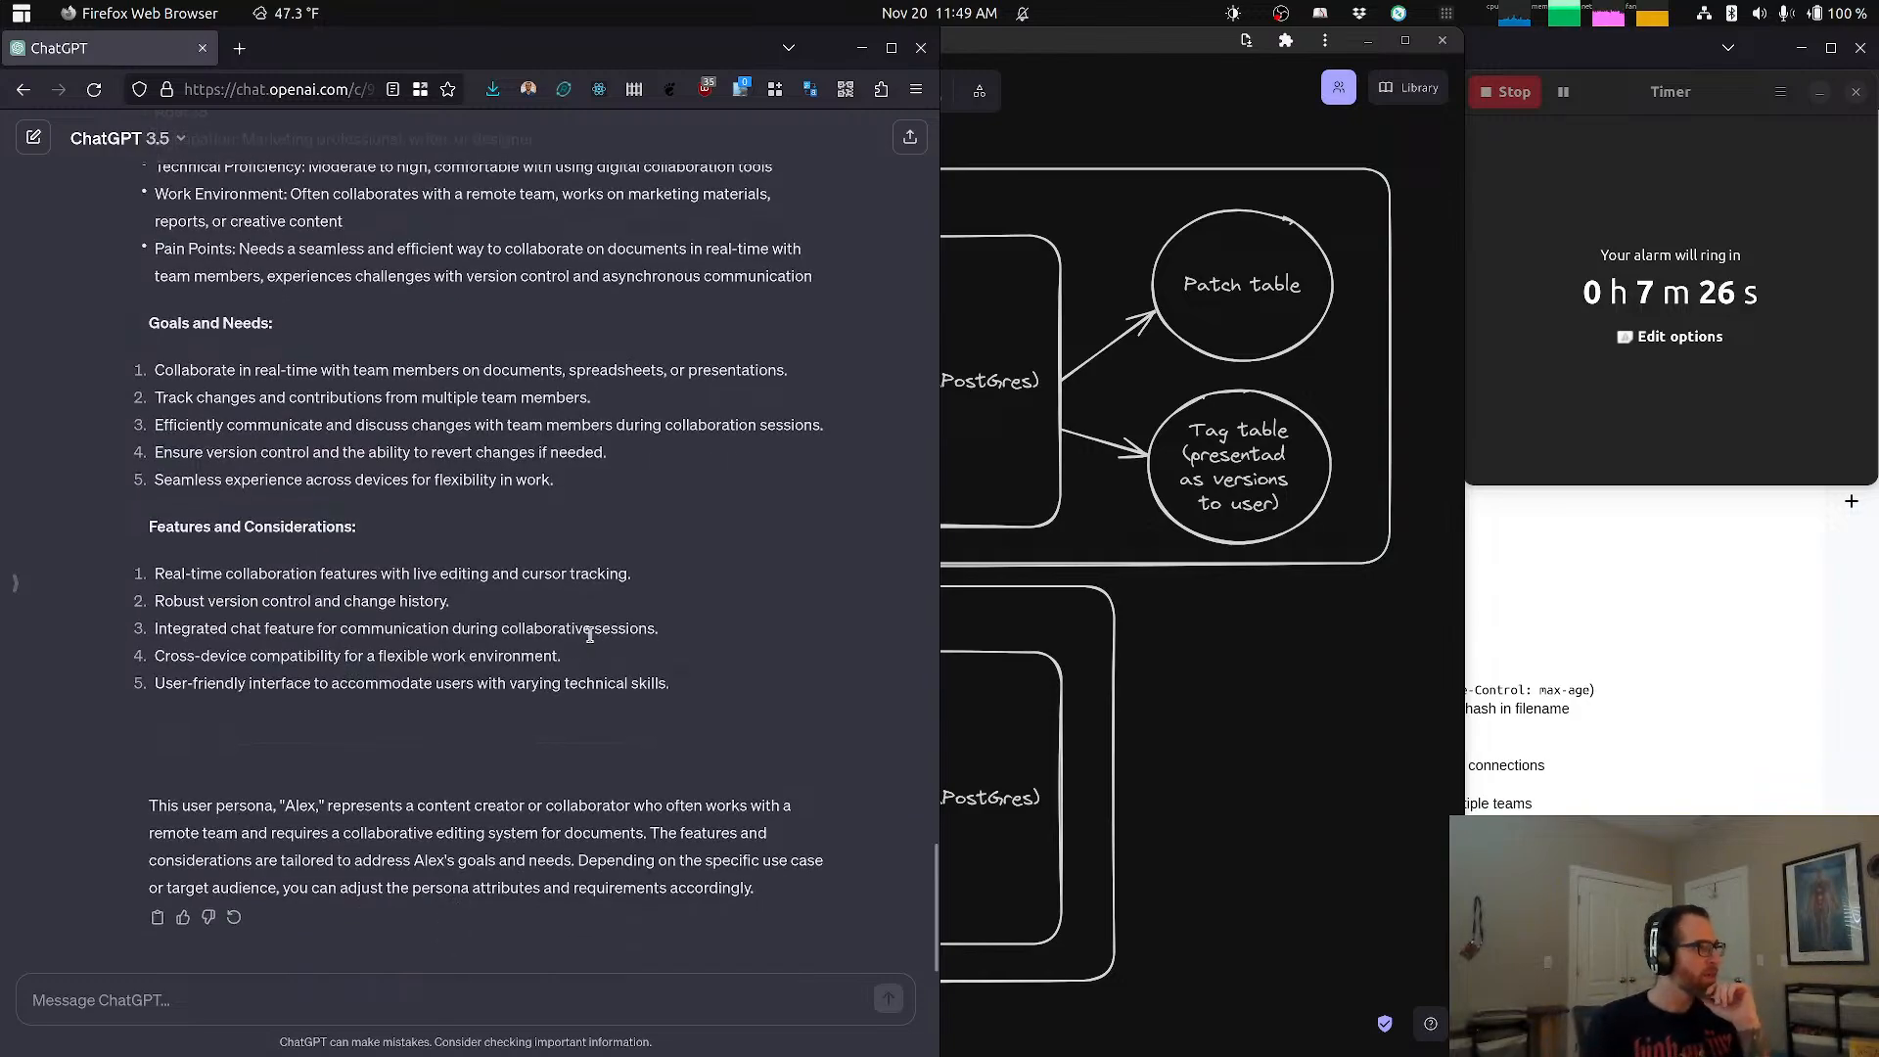
left_click_drag(212, 572, 647, 577)
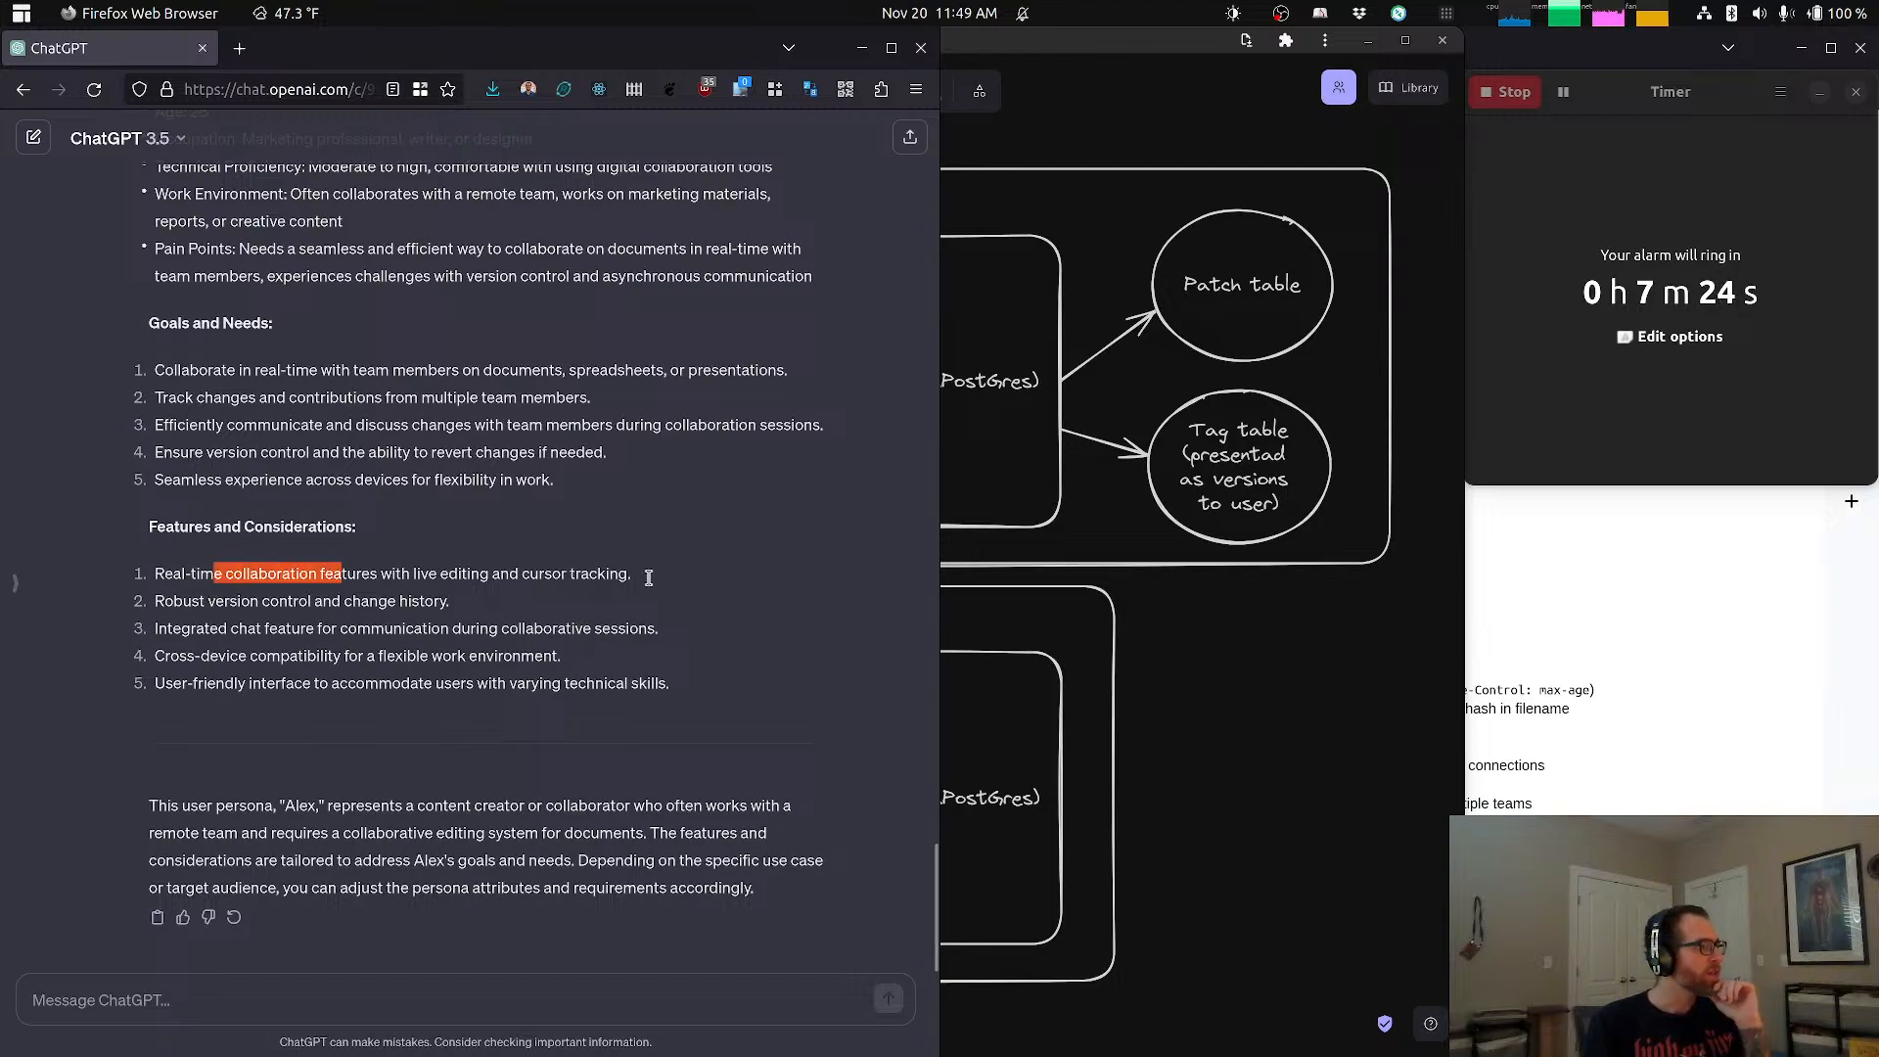
left_click_drag(294, 602, 388, 602)
left_click(381, 631)
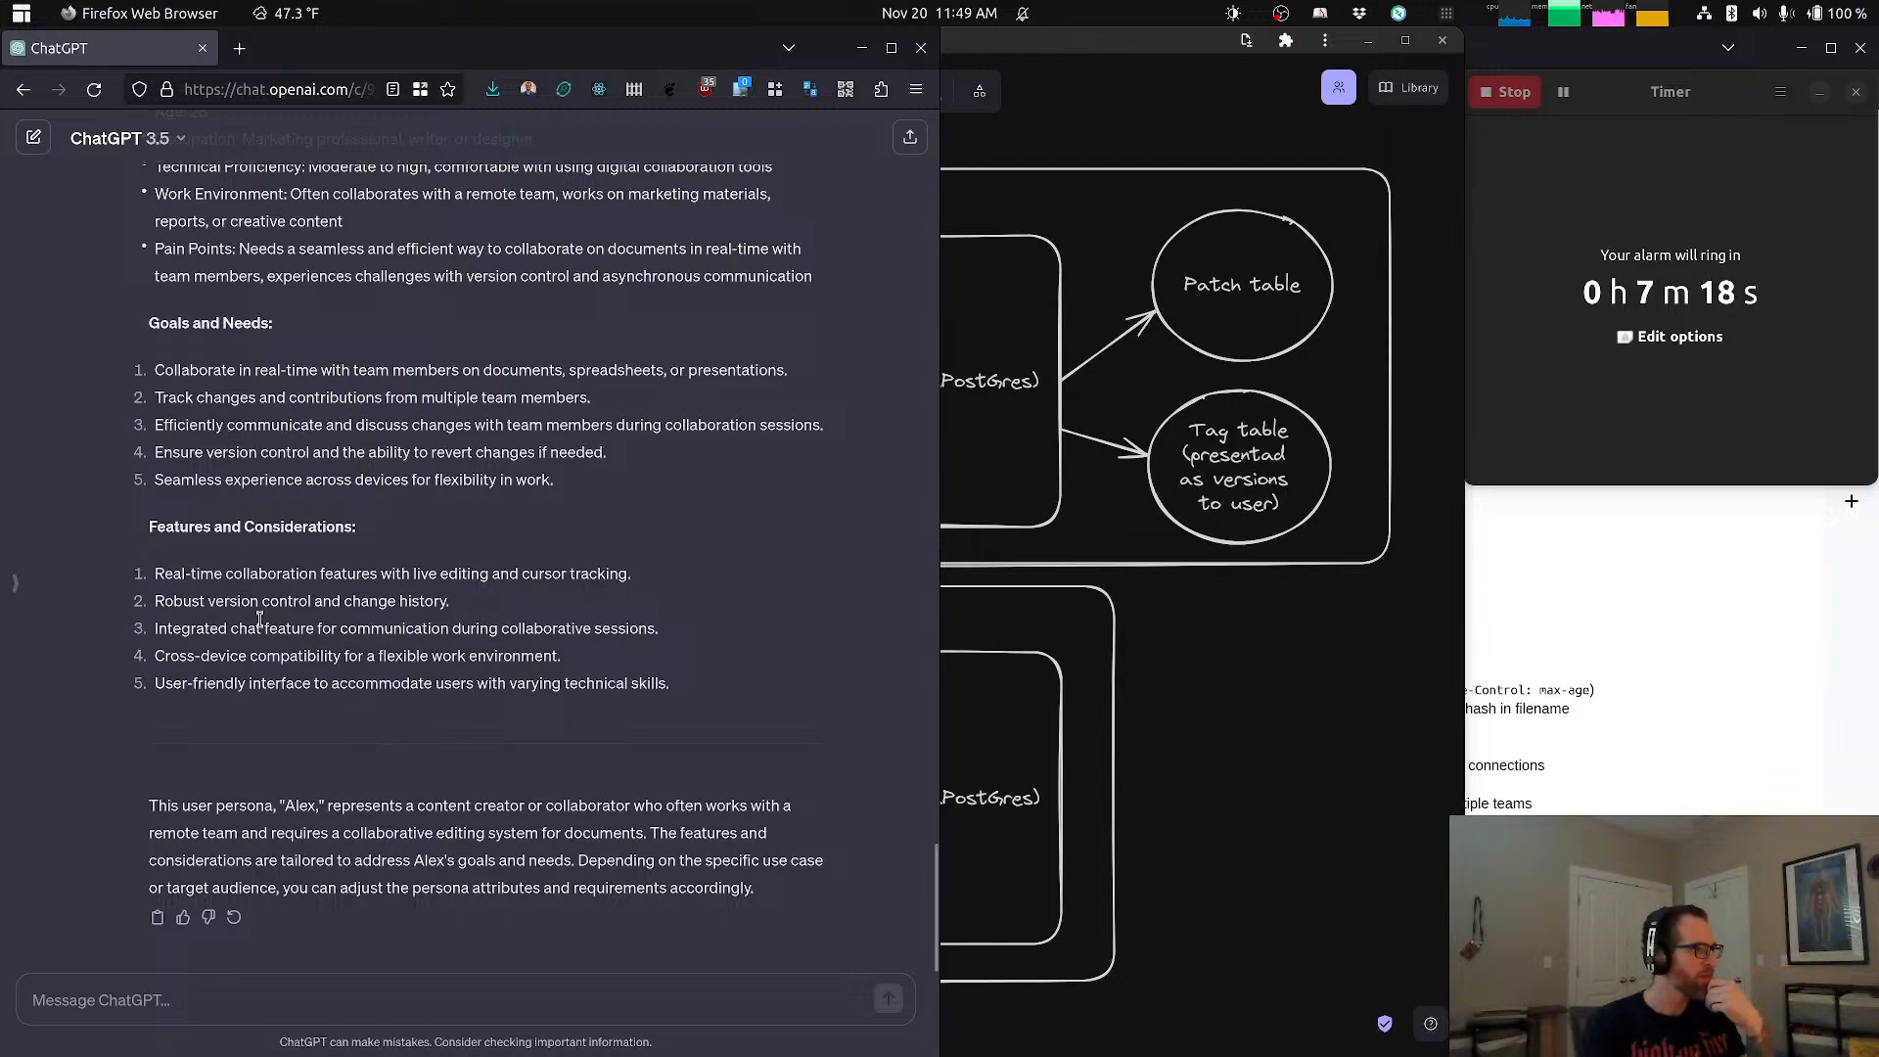
left_click_drag(155, 629, 525, 620)
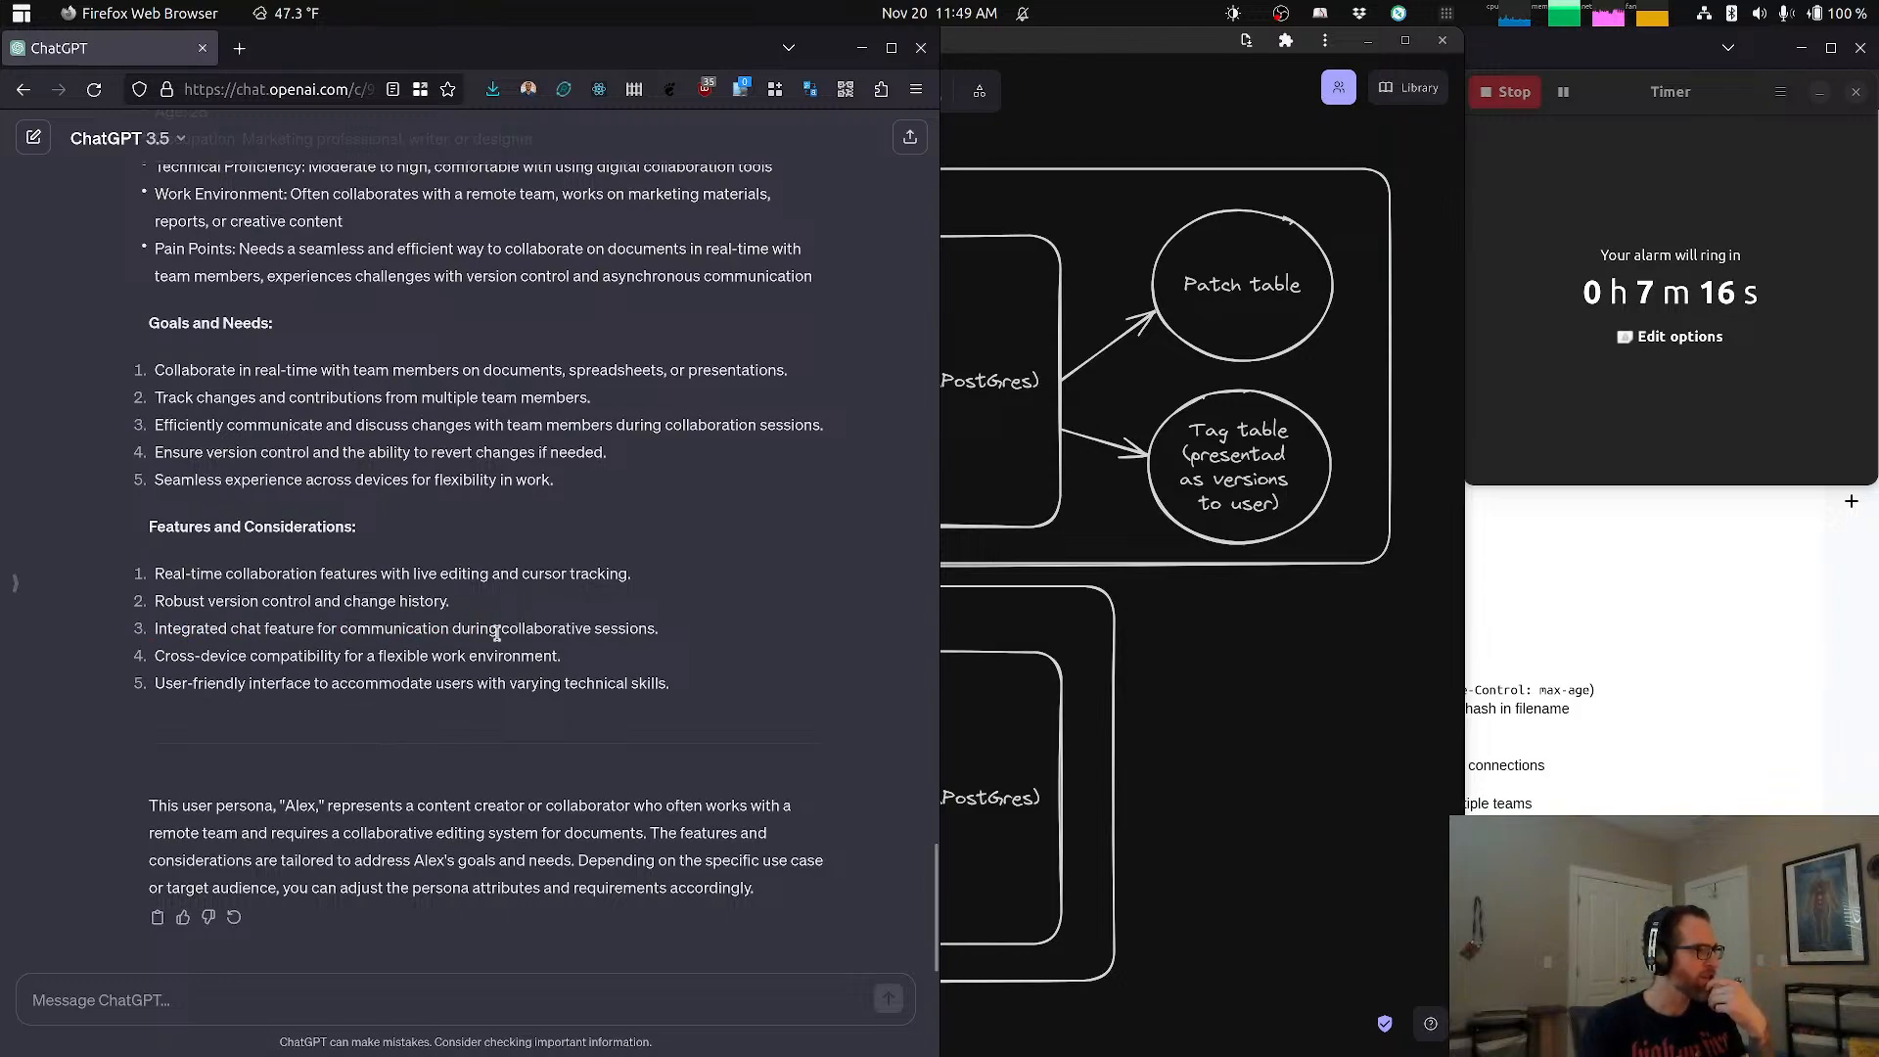
triple_click(497, 631)
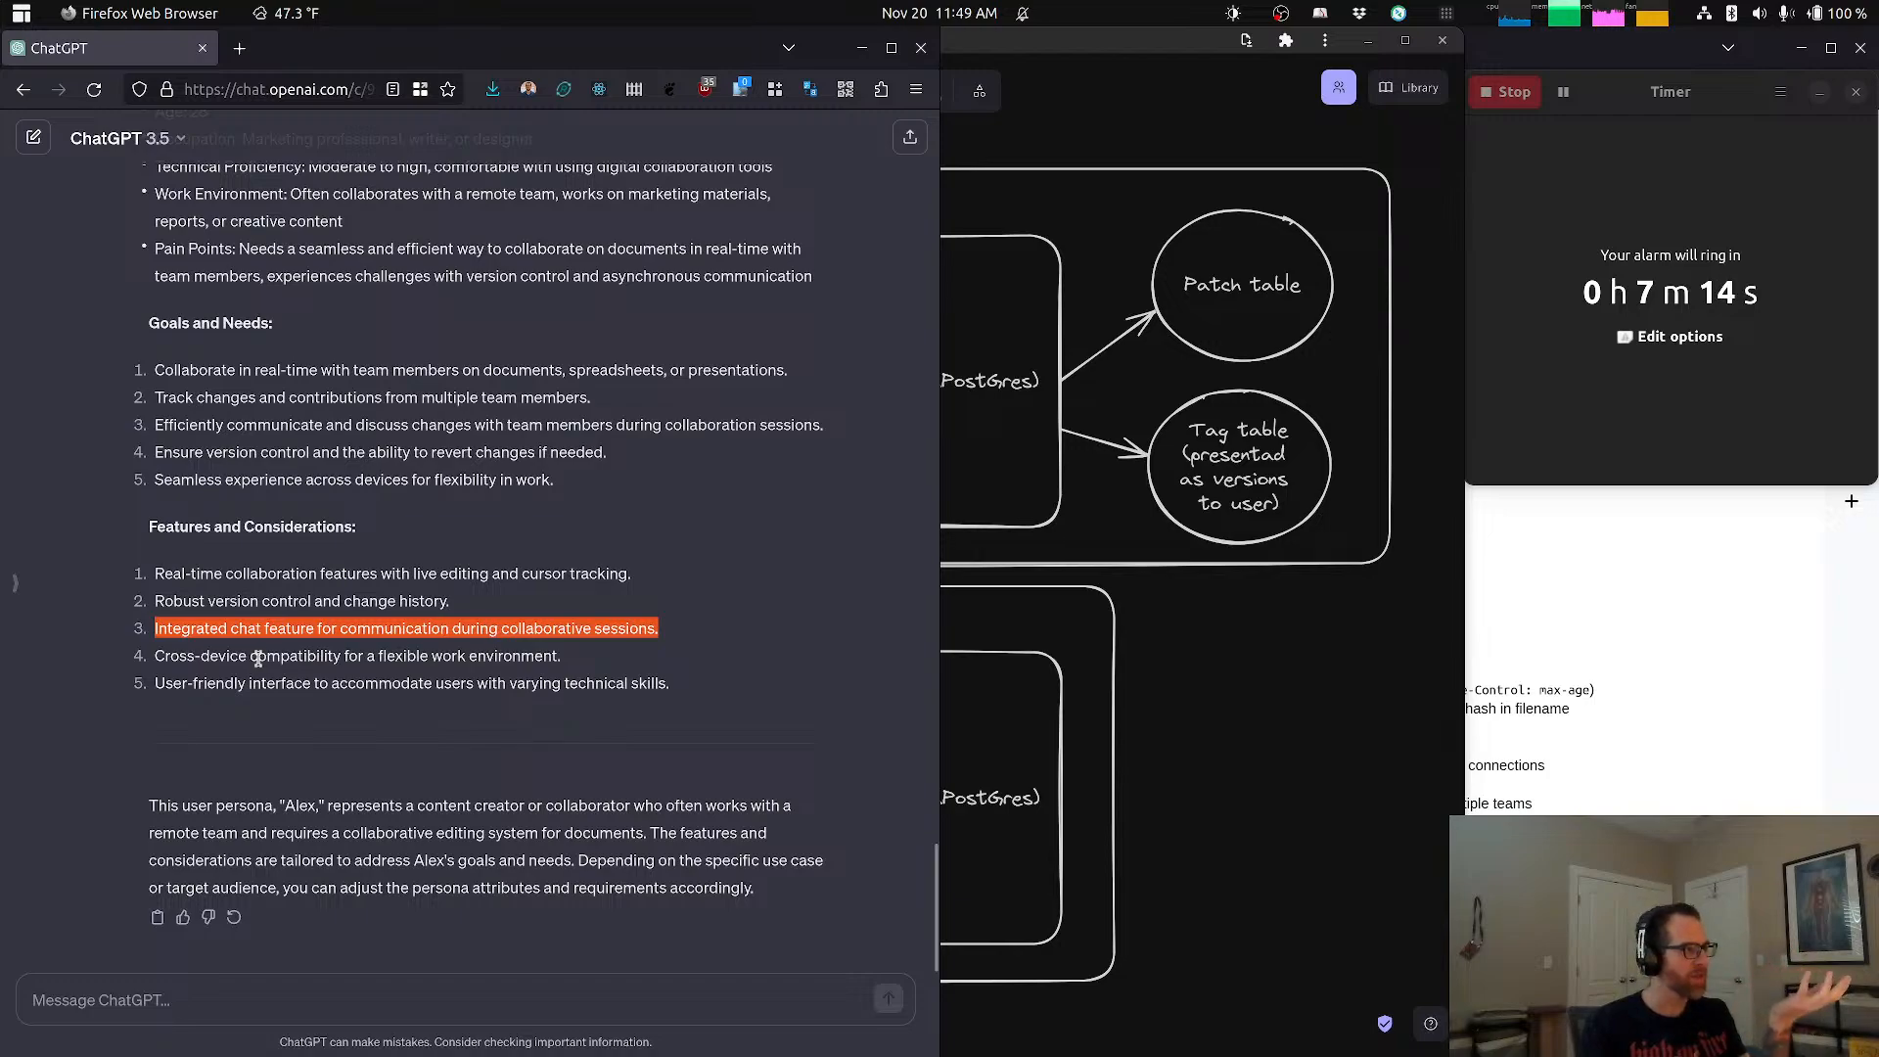
left_click_drag(199, 658, 497, 654)
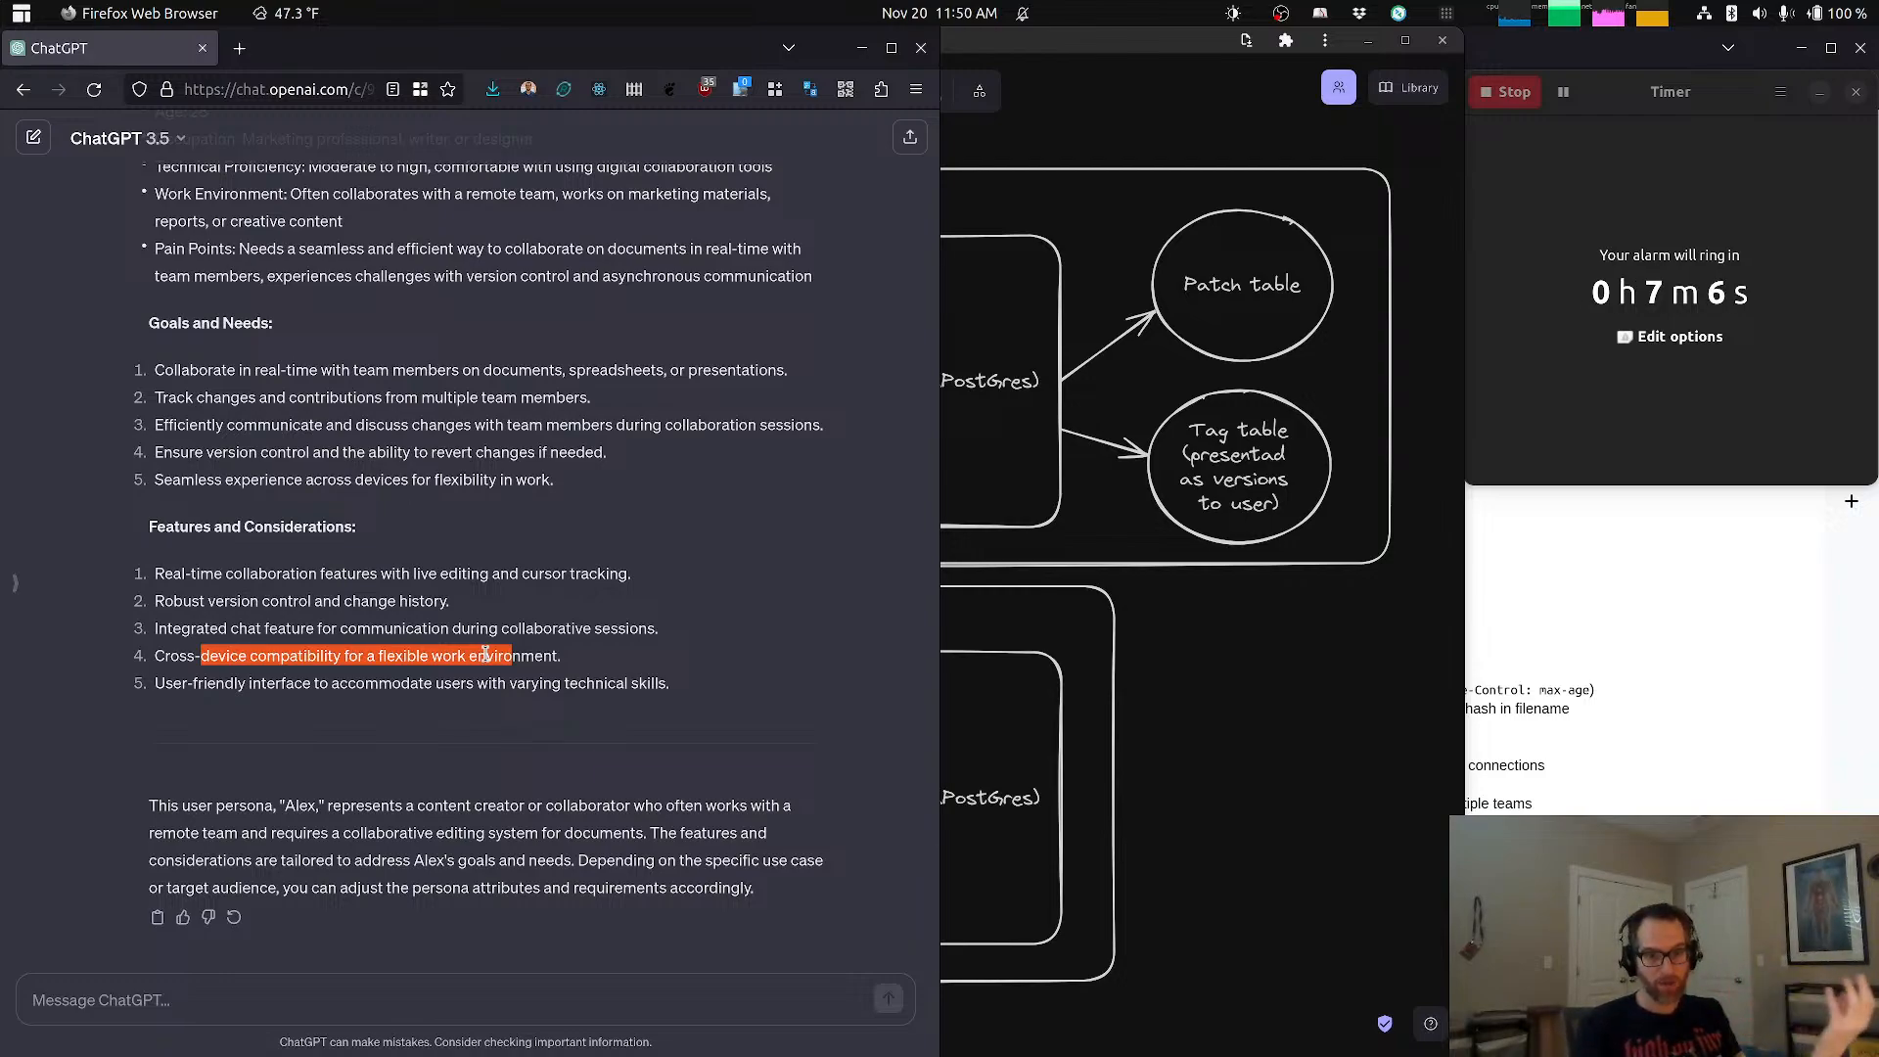
left_click(446, 648)
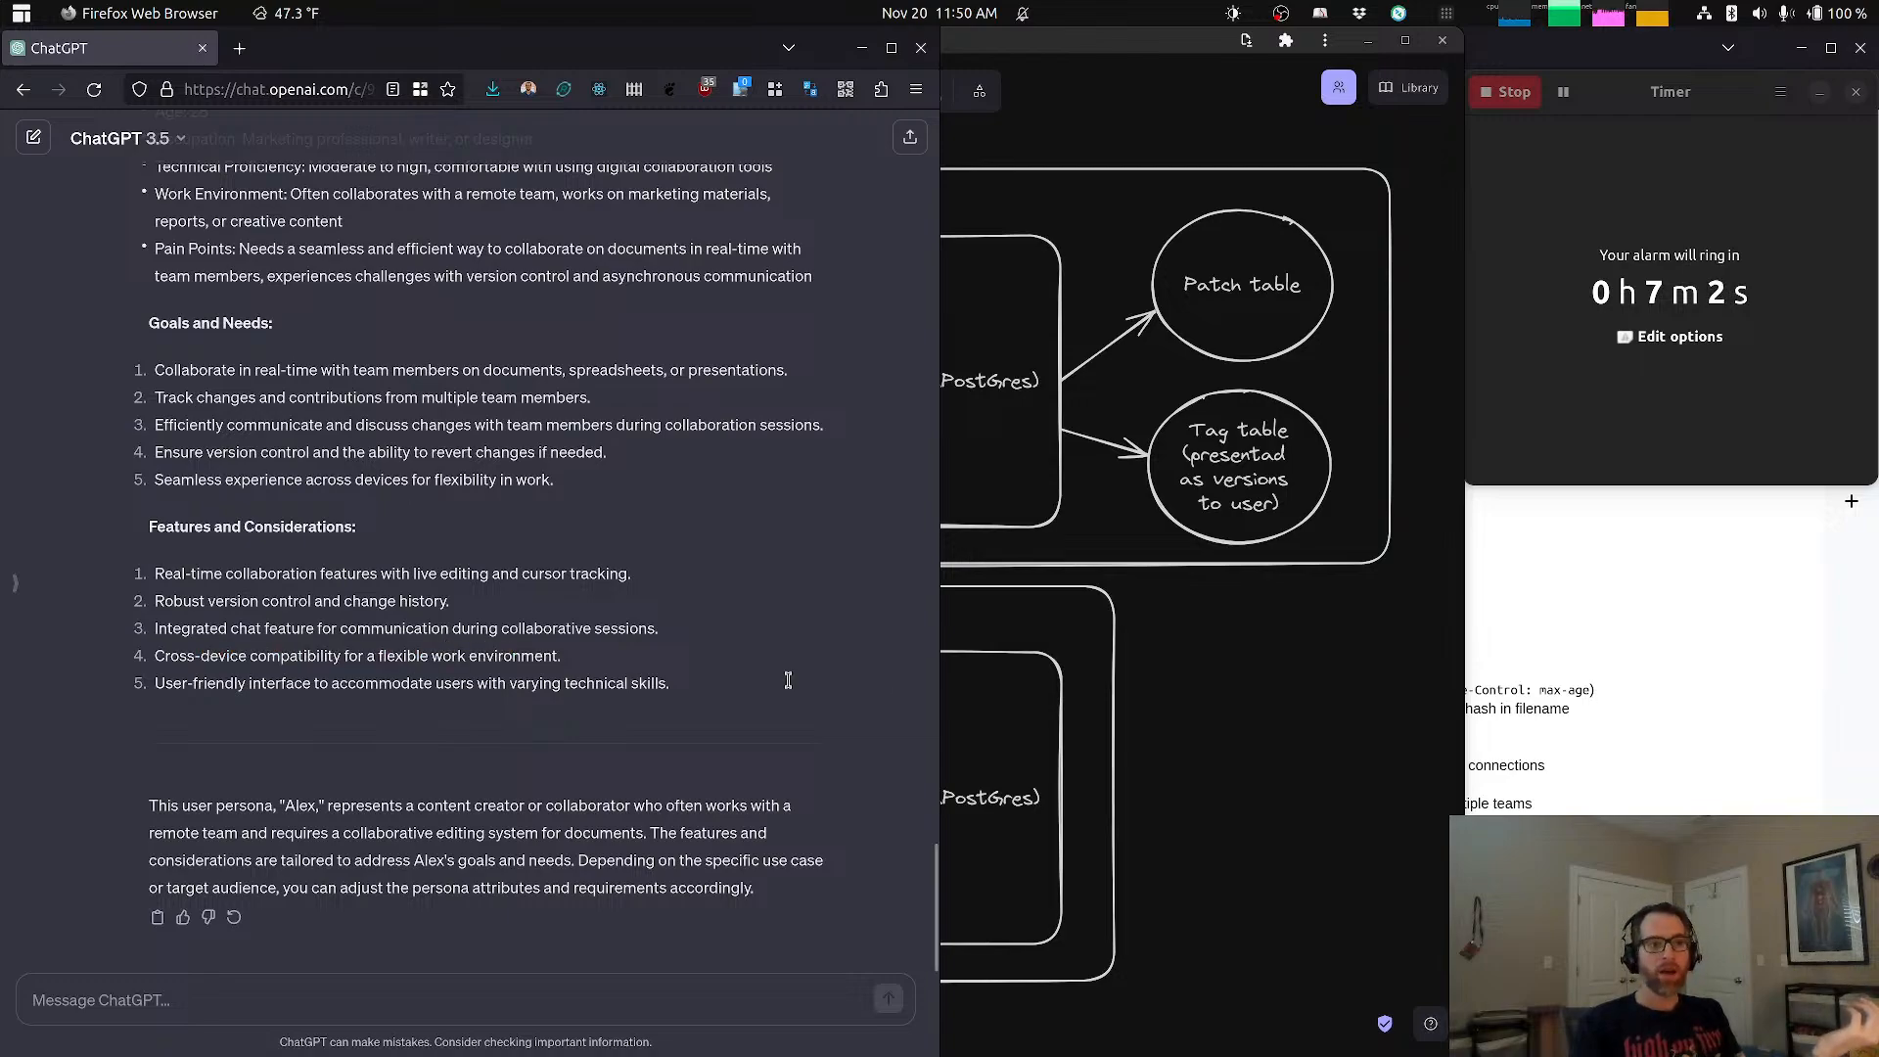
Step: Return to Excalidraw and start a text note above the Connections note, headed "UX notes:" with the bullet "- Web based"
left_click(1185, 744)
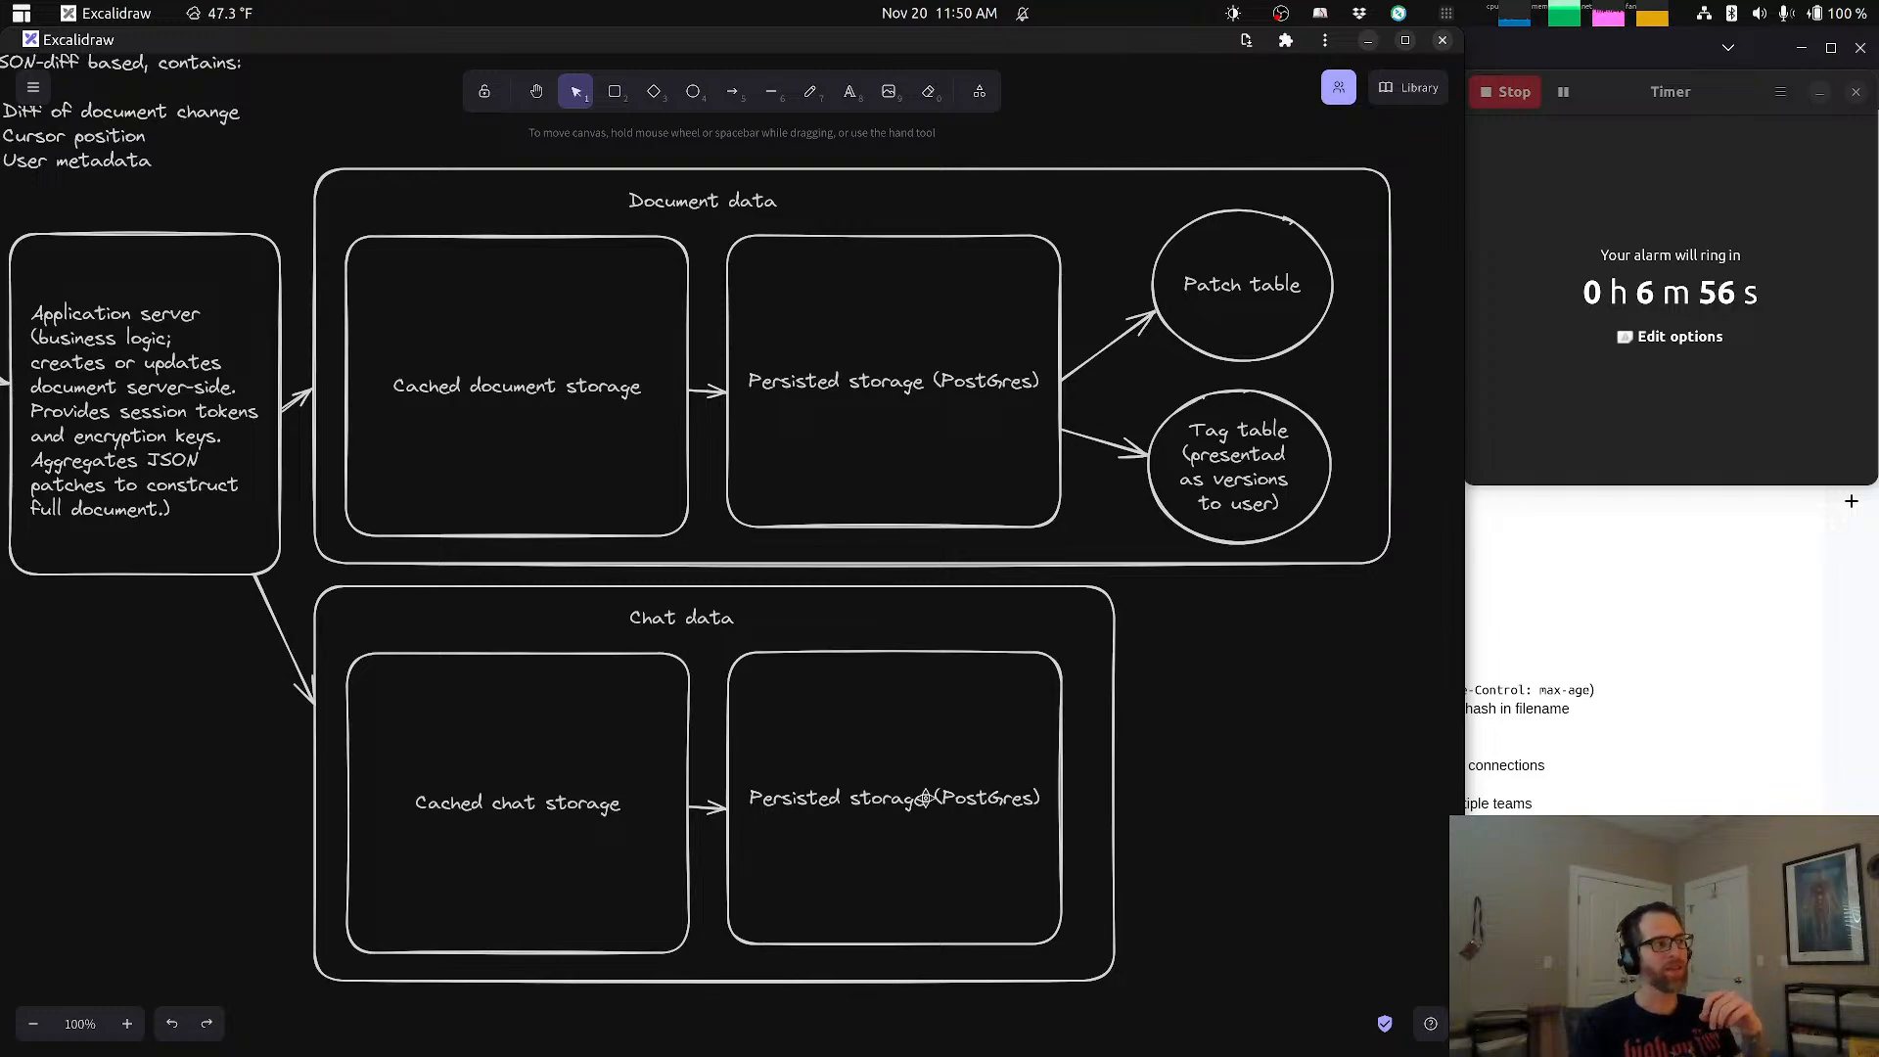
left_click_drag(832, 760, 1020, 719)
scroll(1020, 719, "left", 10)
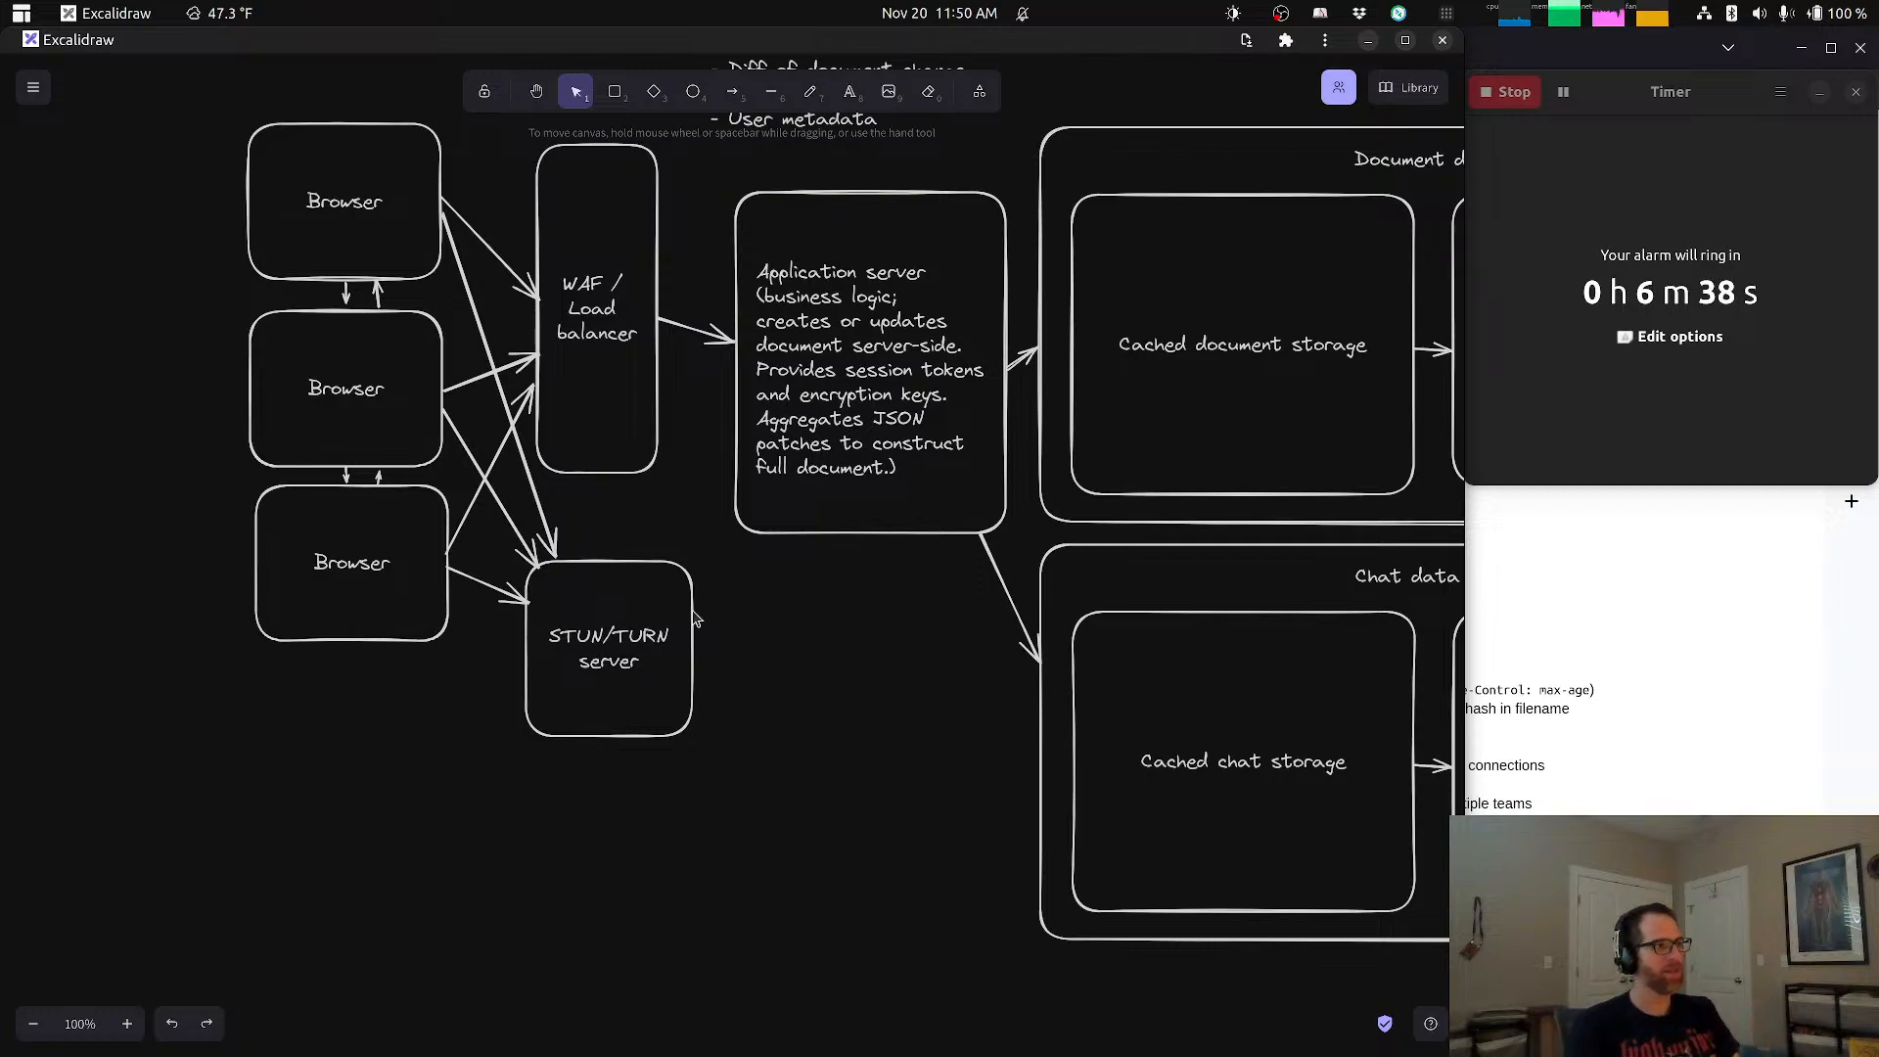
left_click_drag(713, 736, 632, 1056)
left_click_drag(755, 653, 960, 702)
left_click(850, 91)
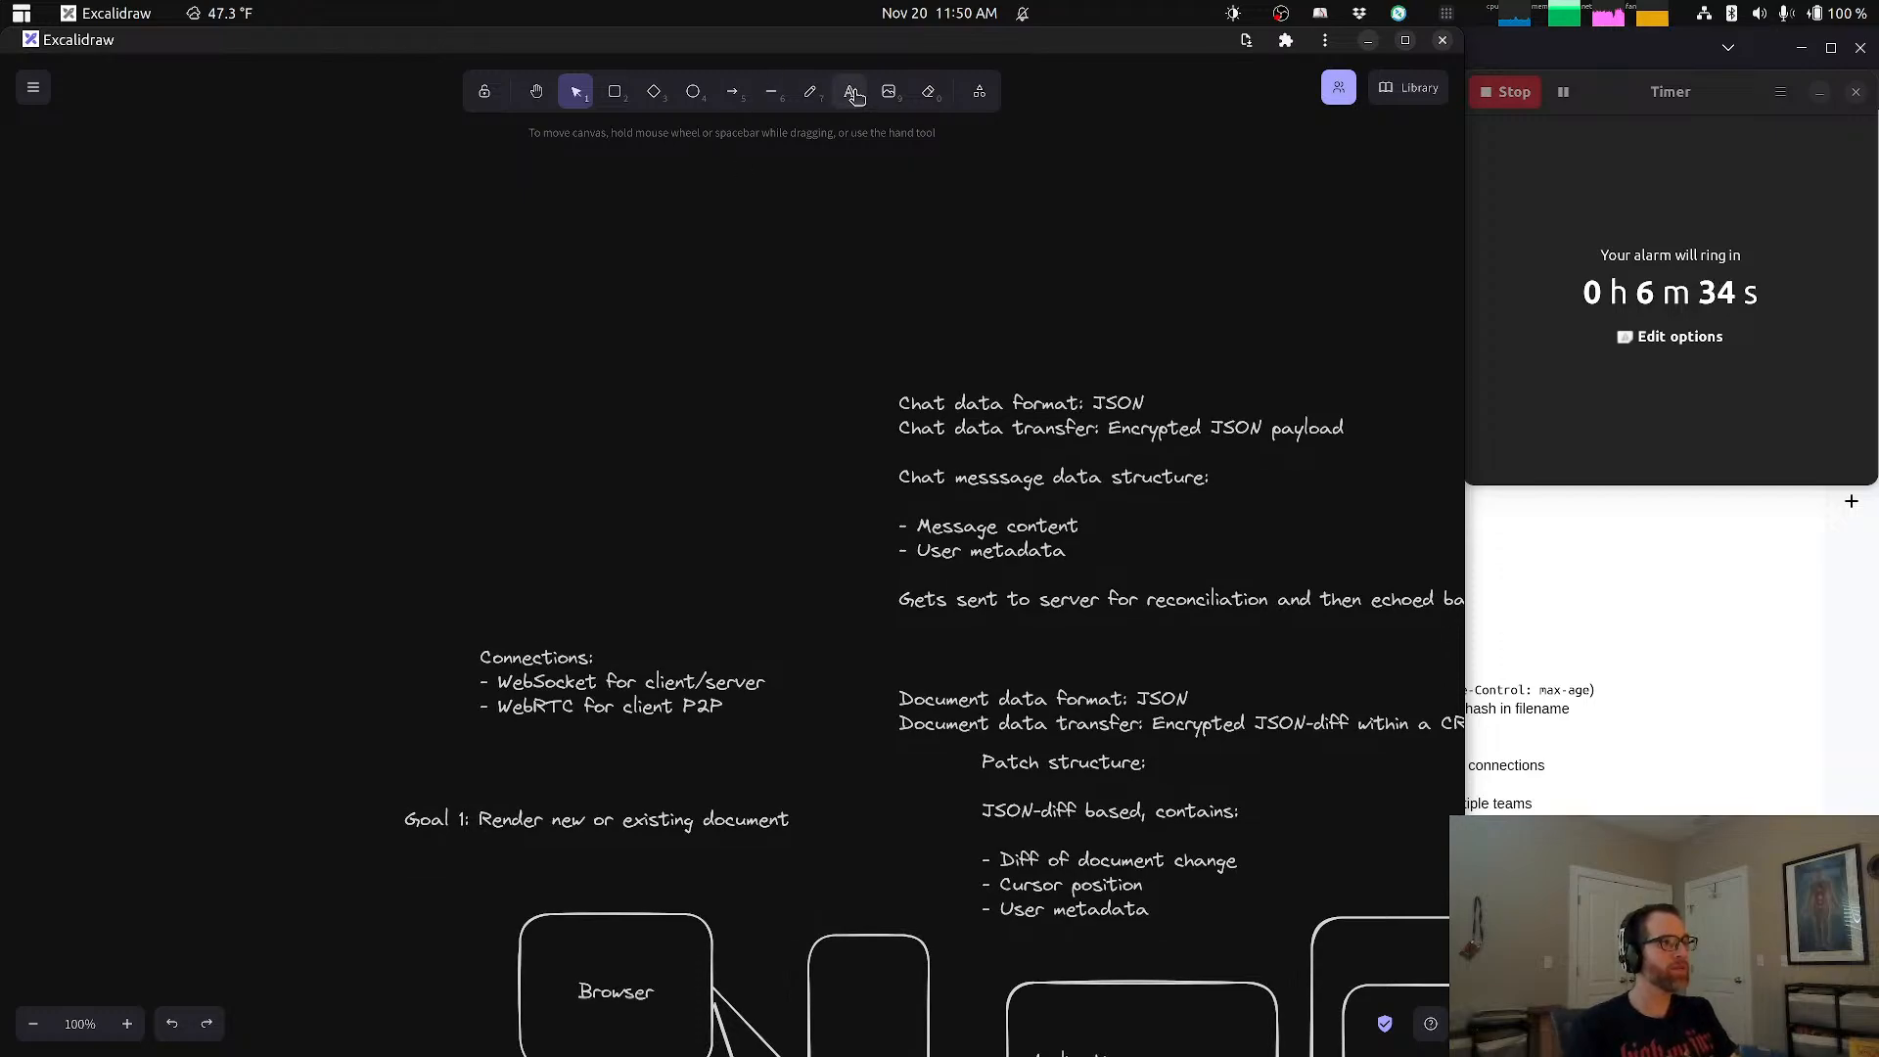
left_click(494, 425)
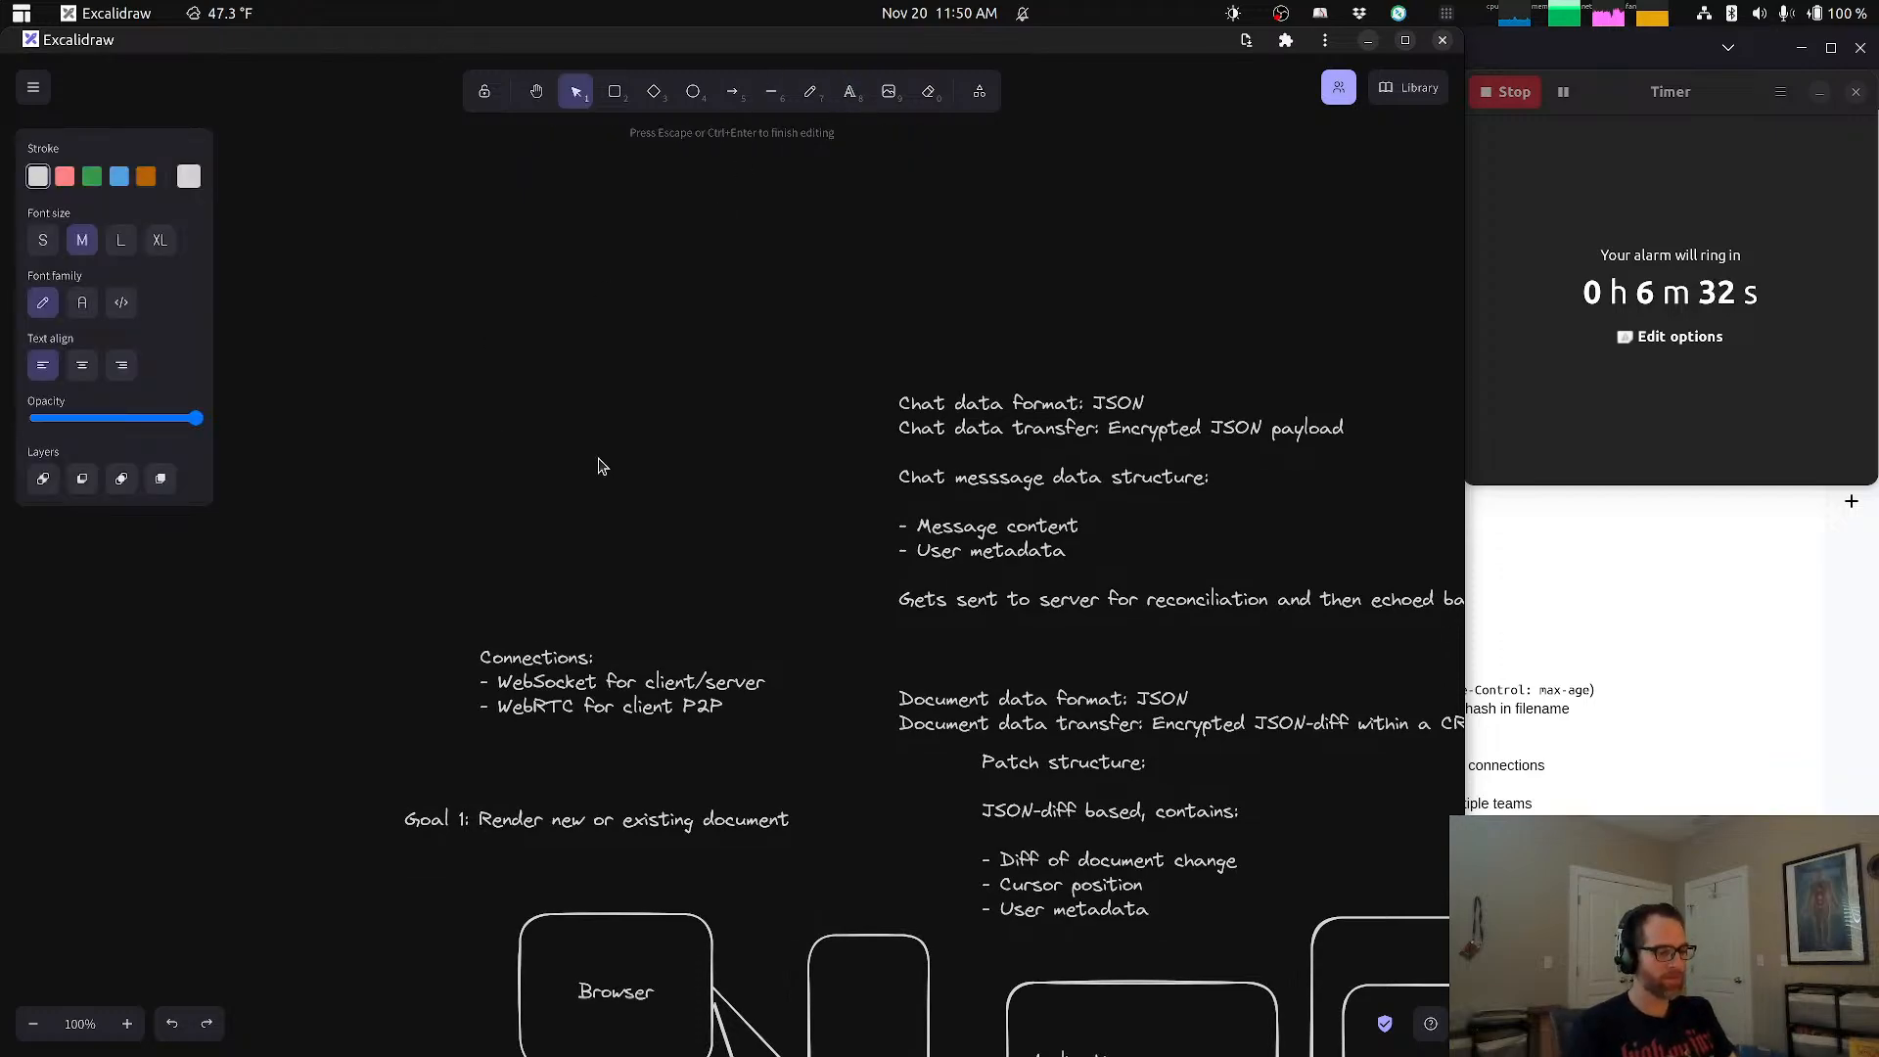
type("UX notes:")
key("Return")
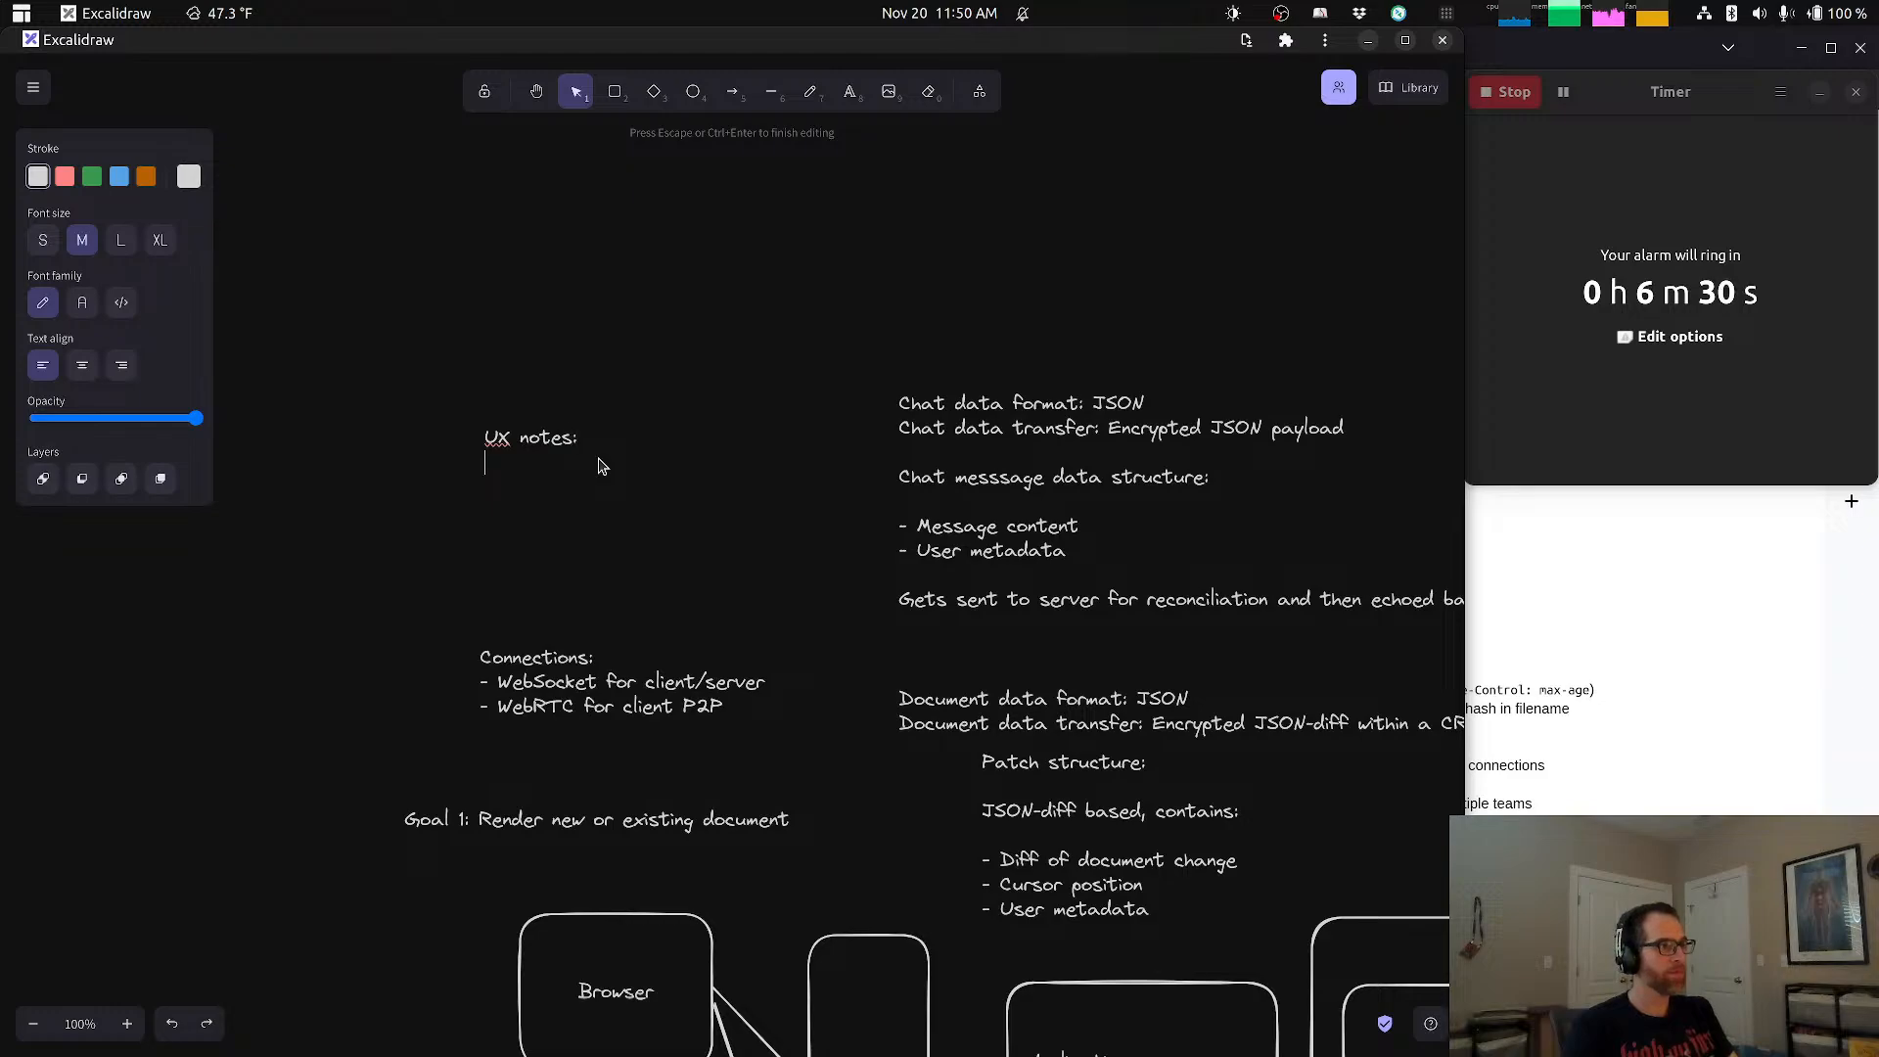
type("- Web based")
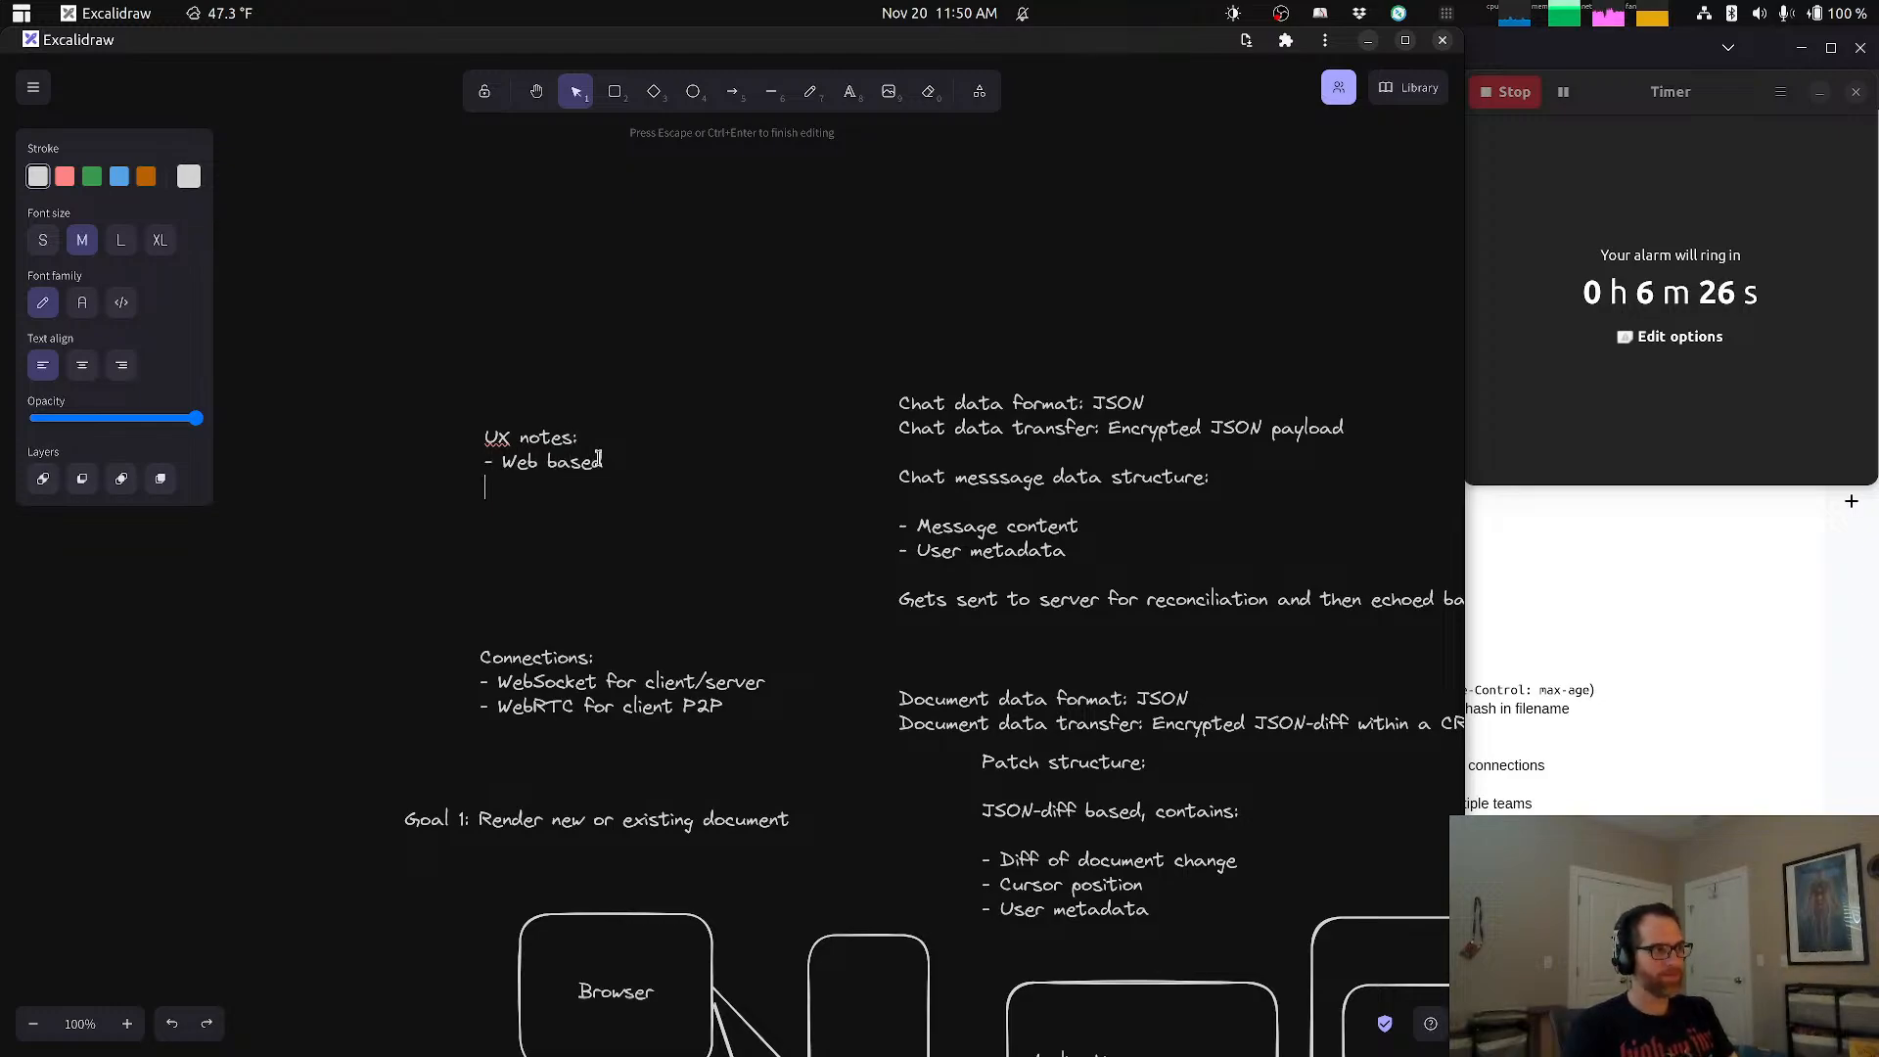
Step: Add the bullet "- Responsive design" to the UX notes
key("Return")
type("- ")
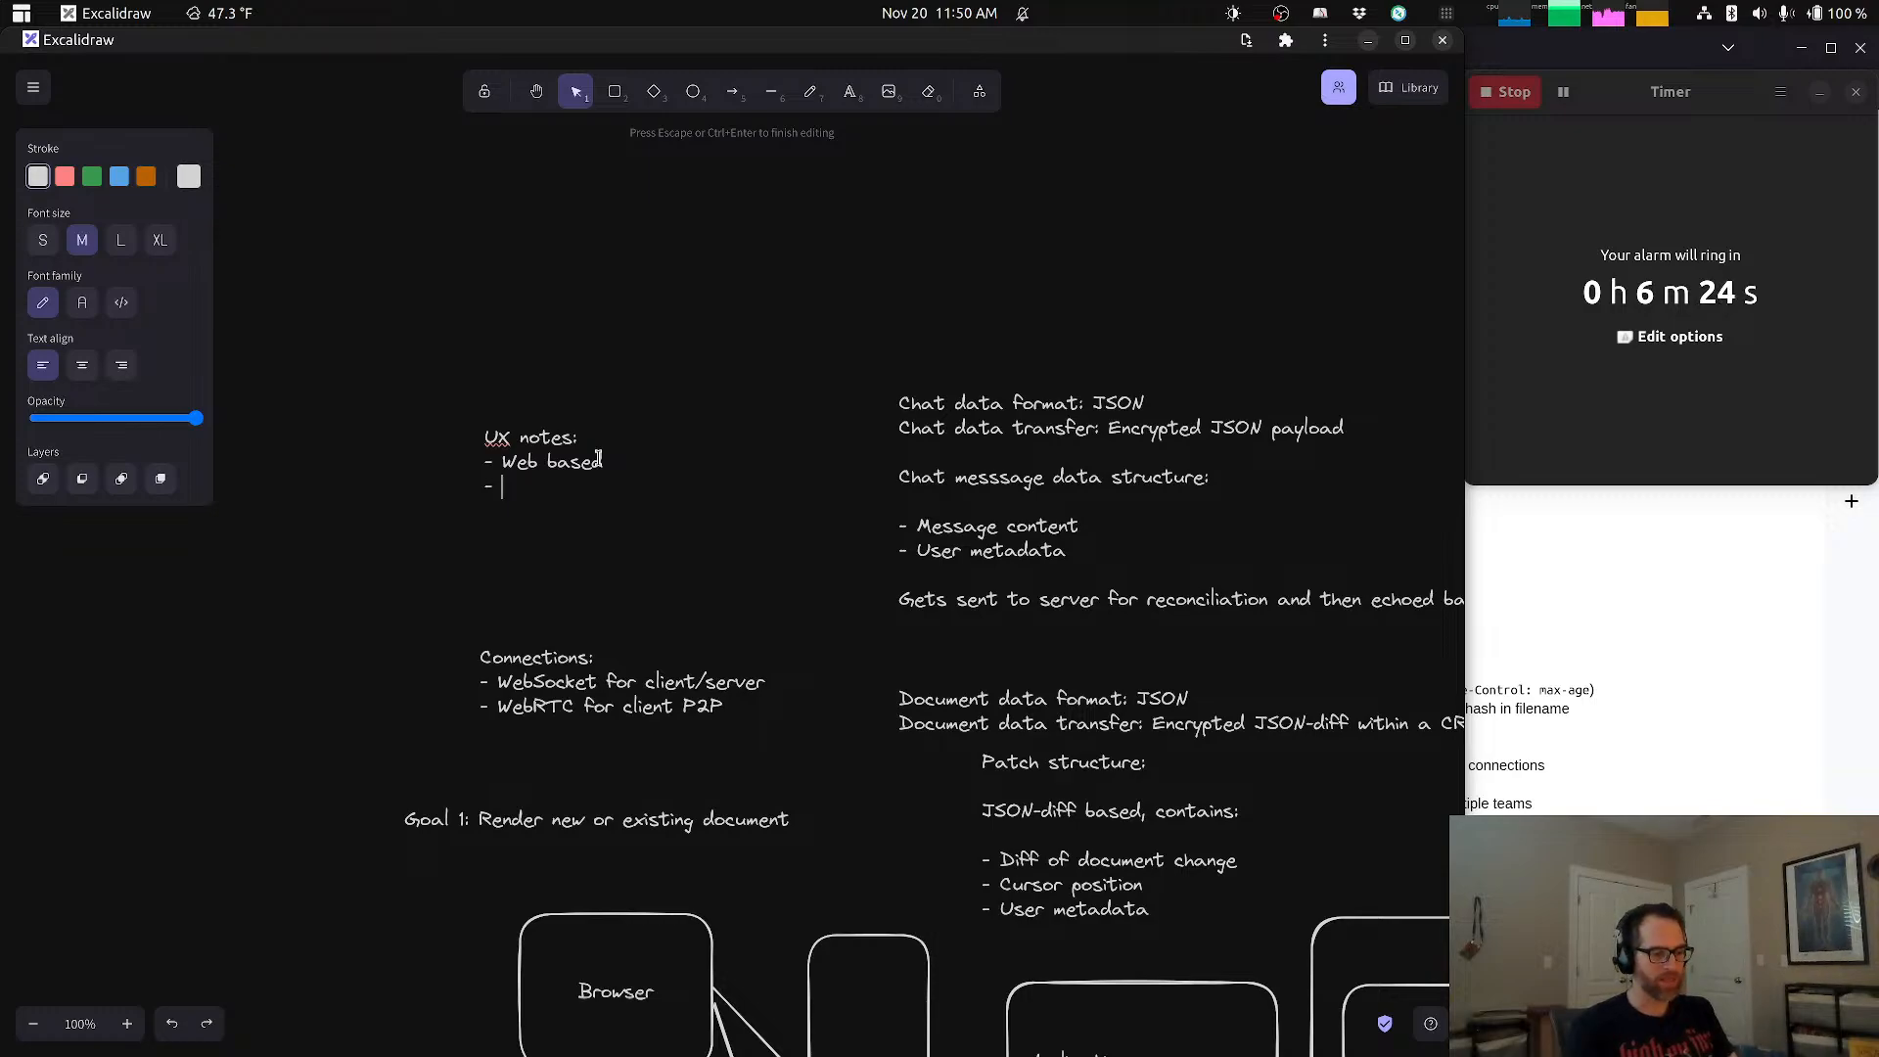
type("Res")
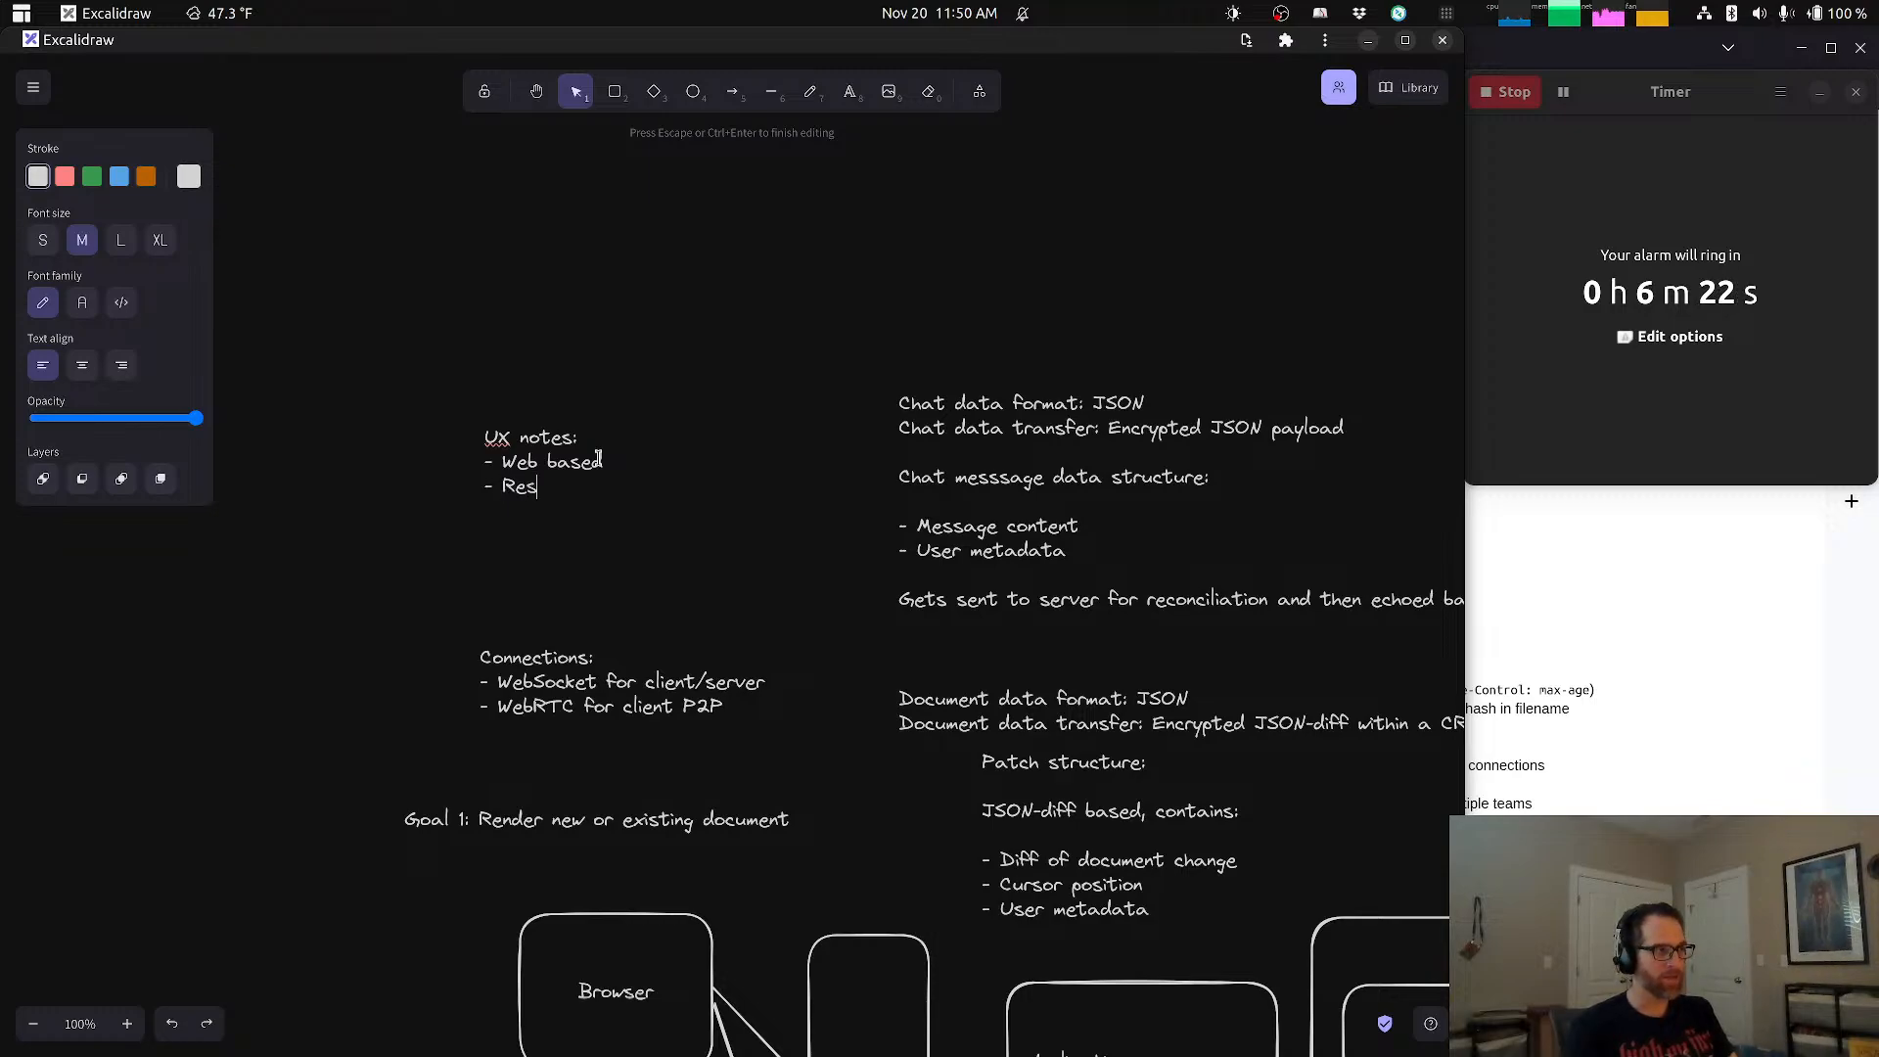
type("ponsi")
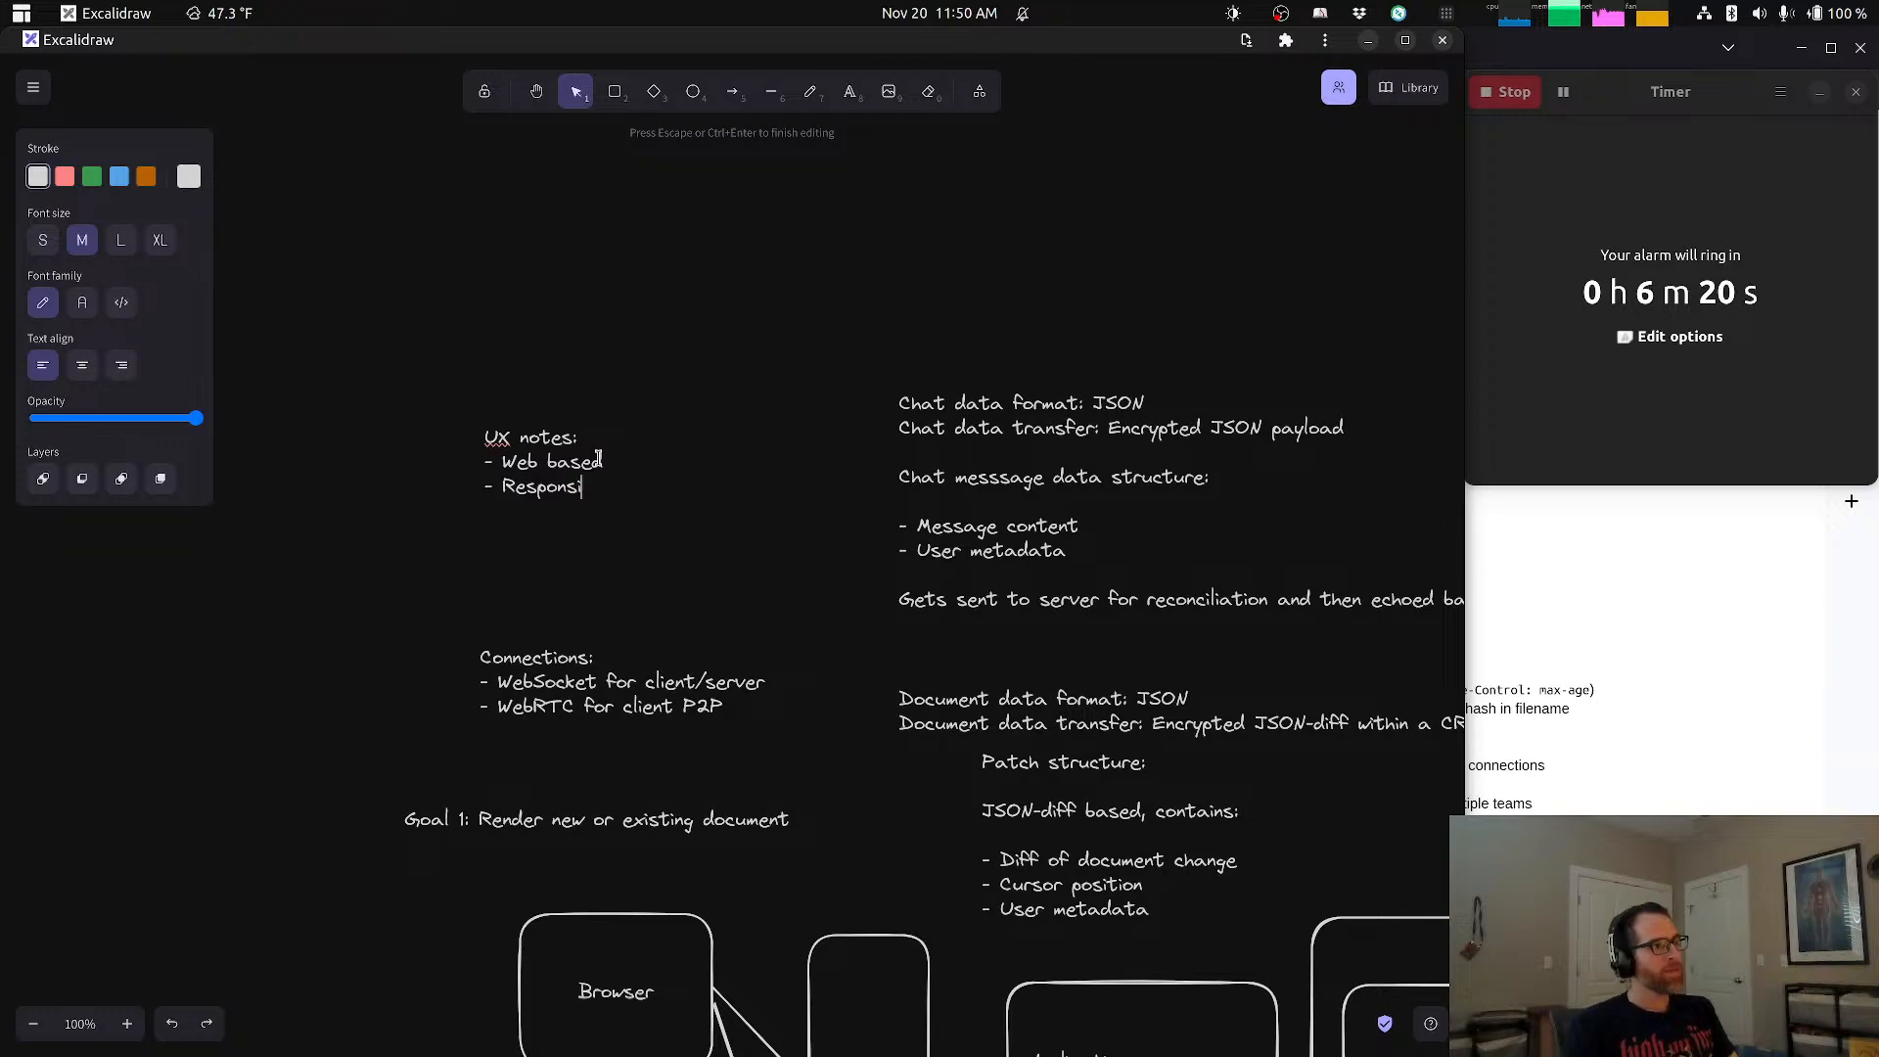
type("ve ")
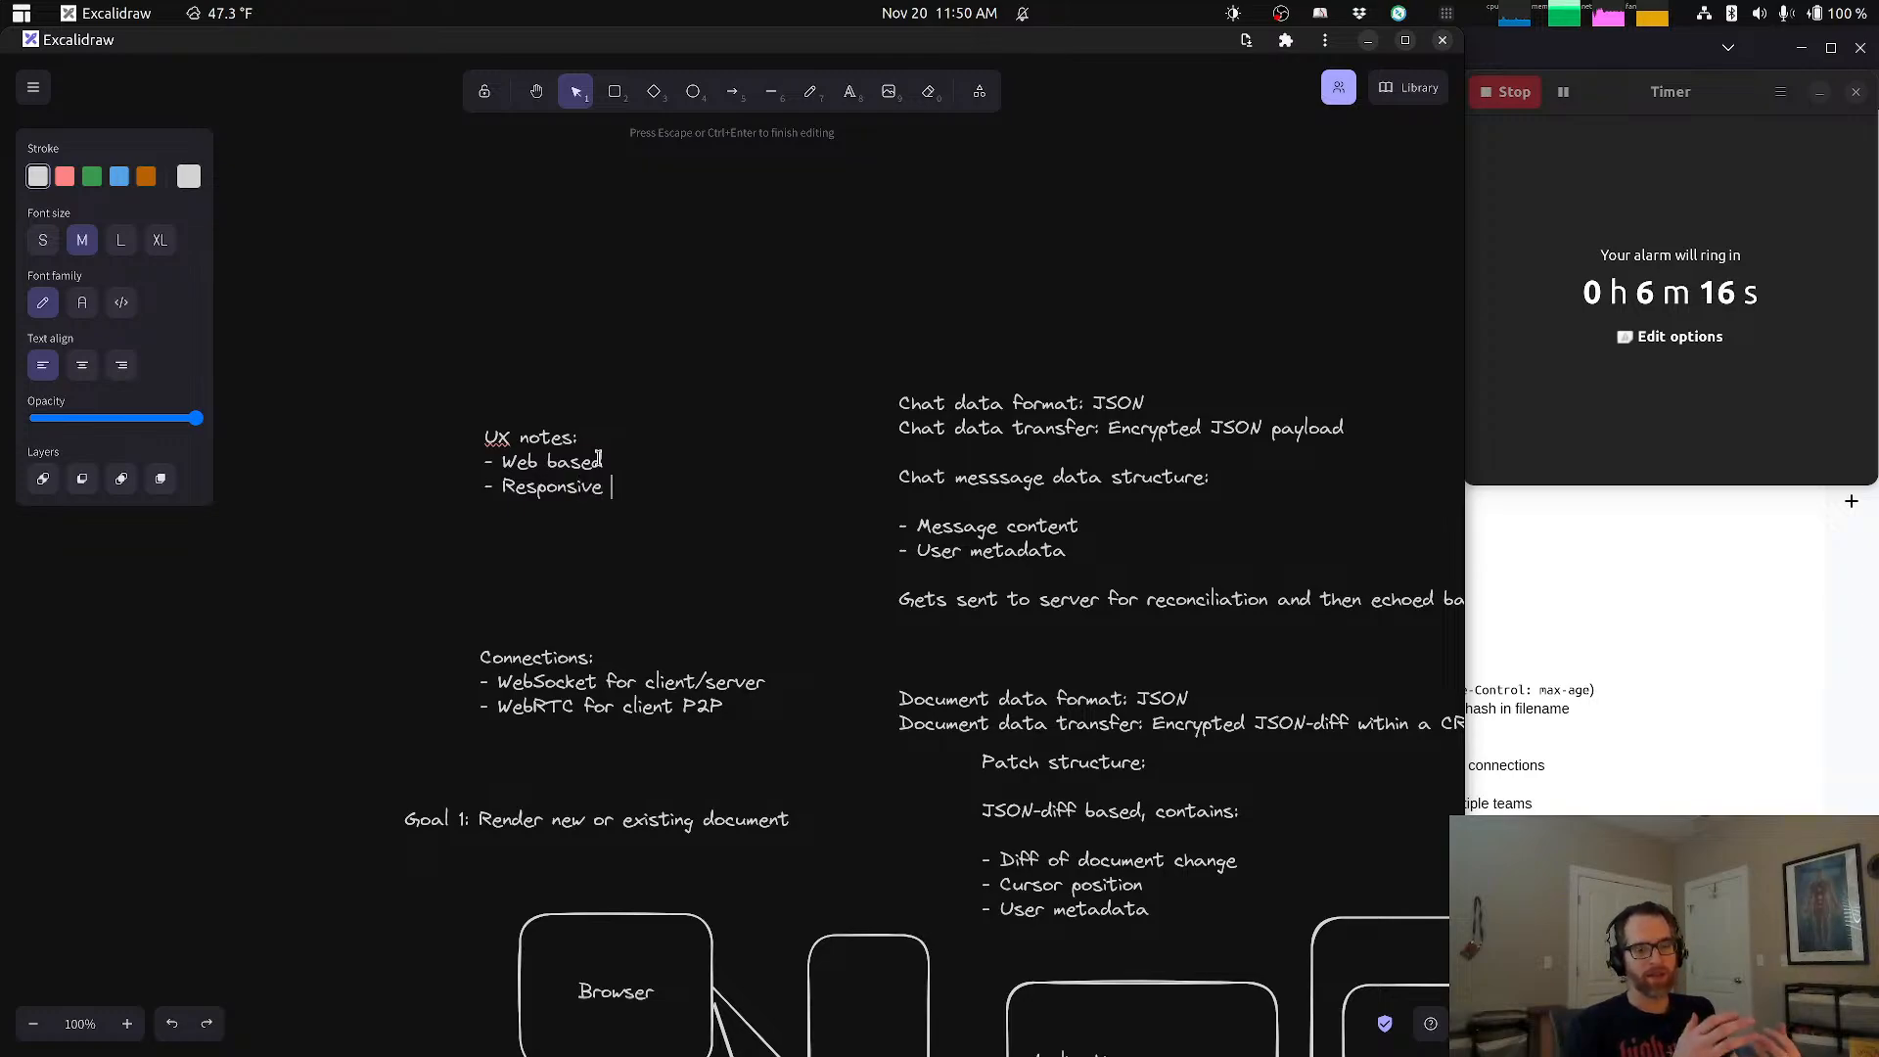
type("design")
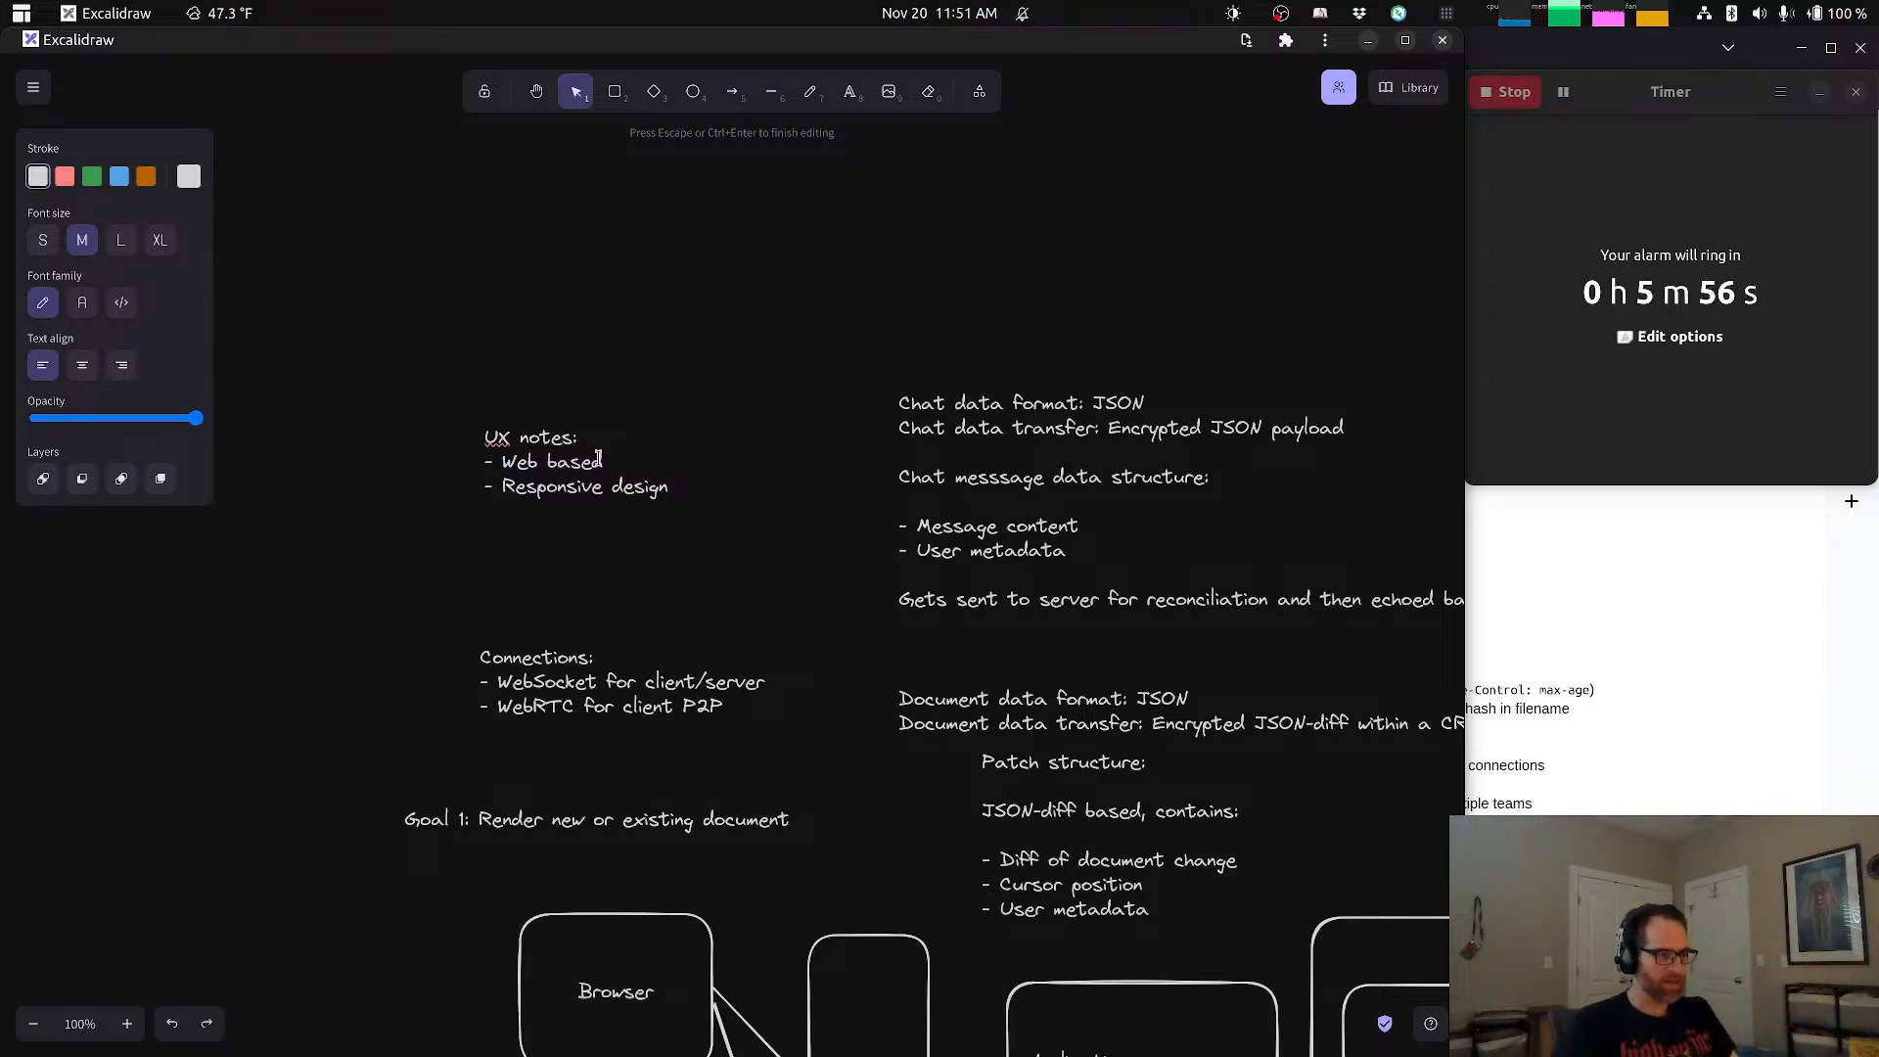
Step: Add the bullet "- Consider limiting functionality on mobile", finish editing the UX notes, and move the note slightly to the left
type("Cons")
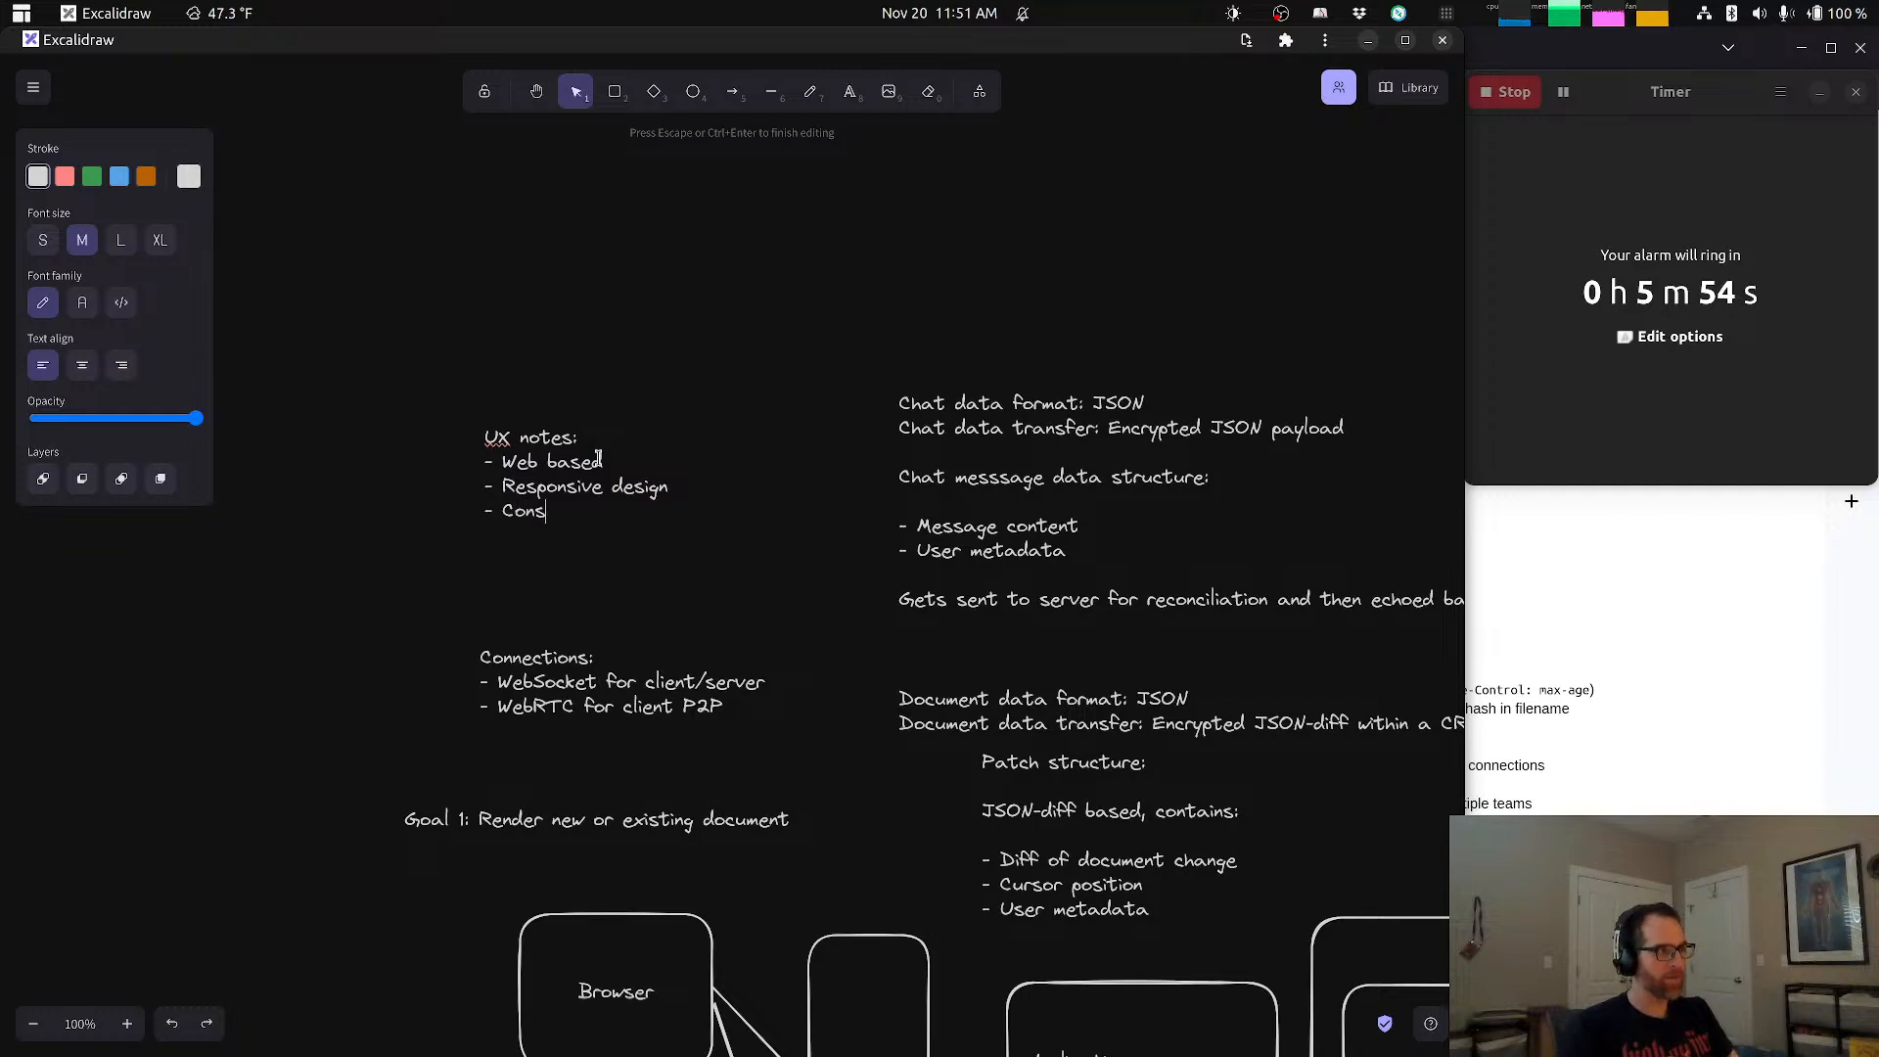
type("ider limited")
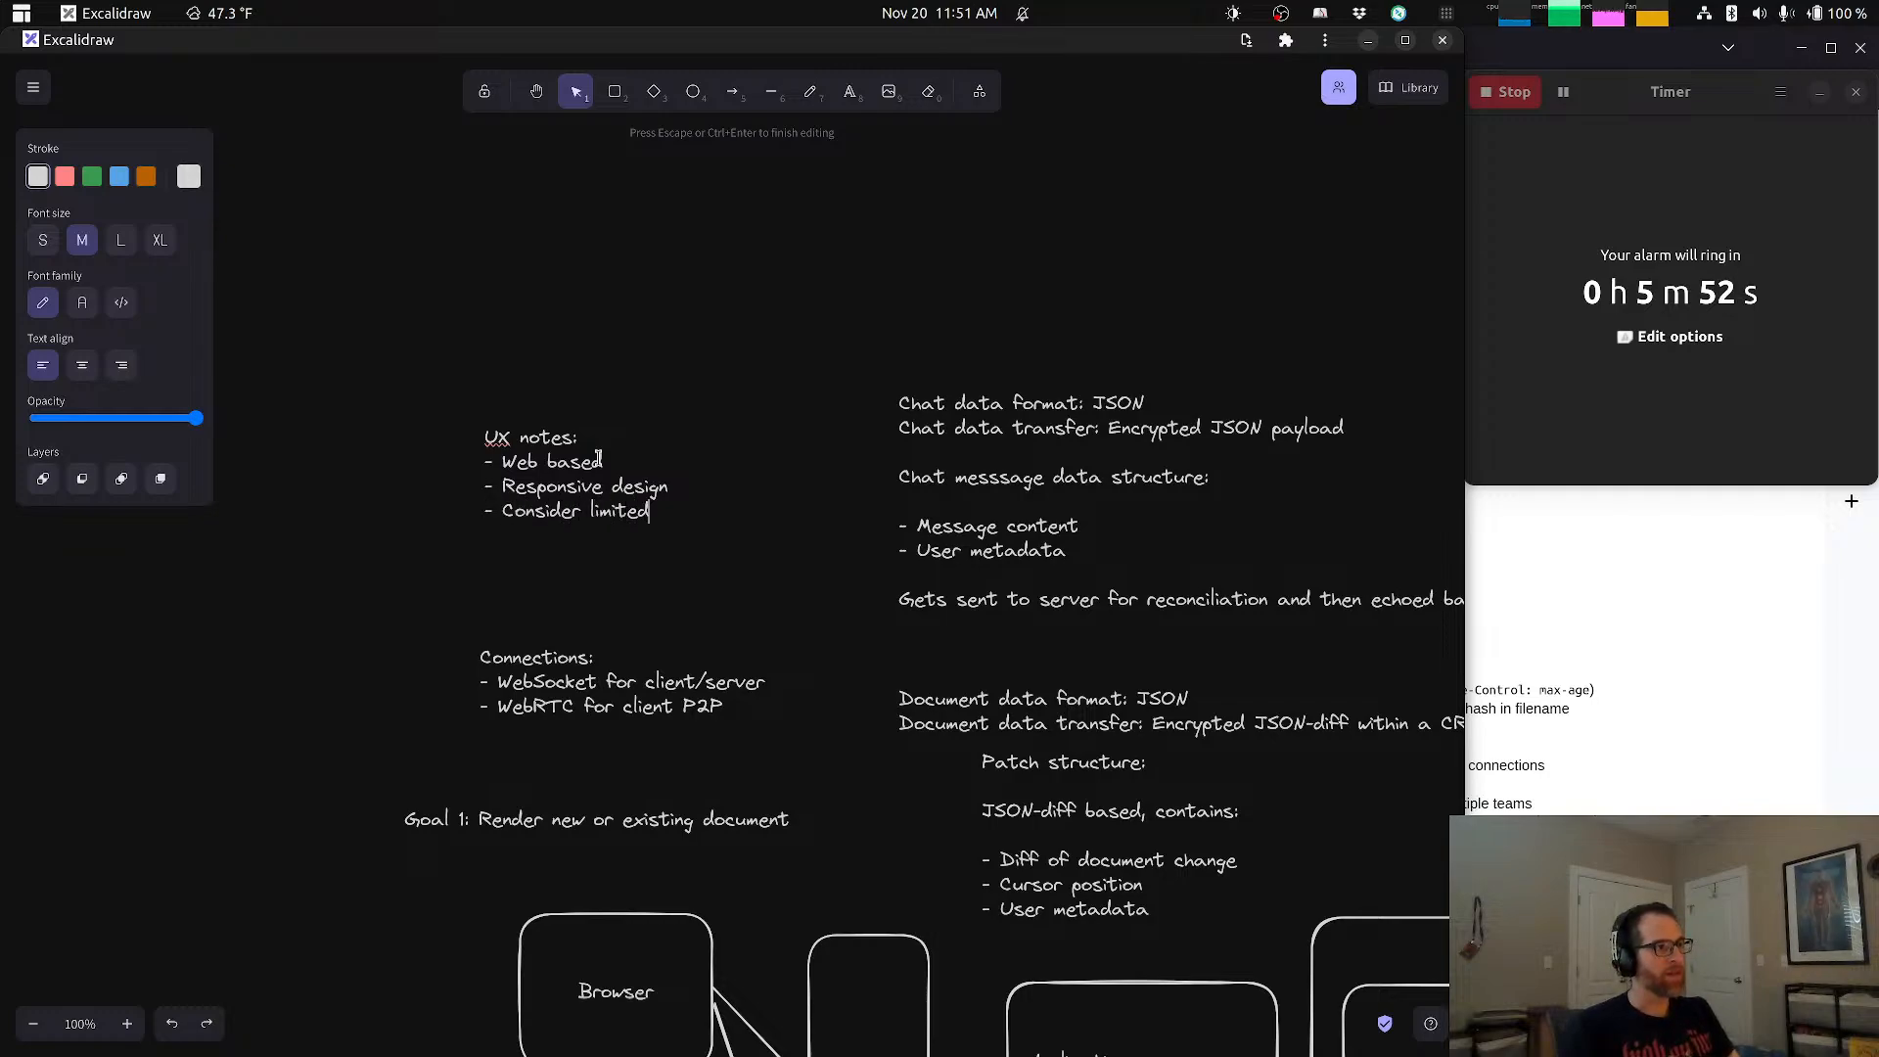
key("BackSpace")
key("BackSpace")
type("ing func")
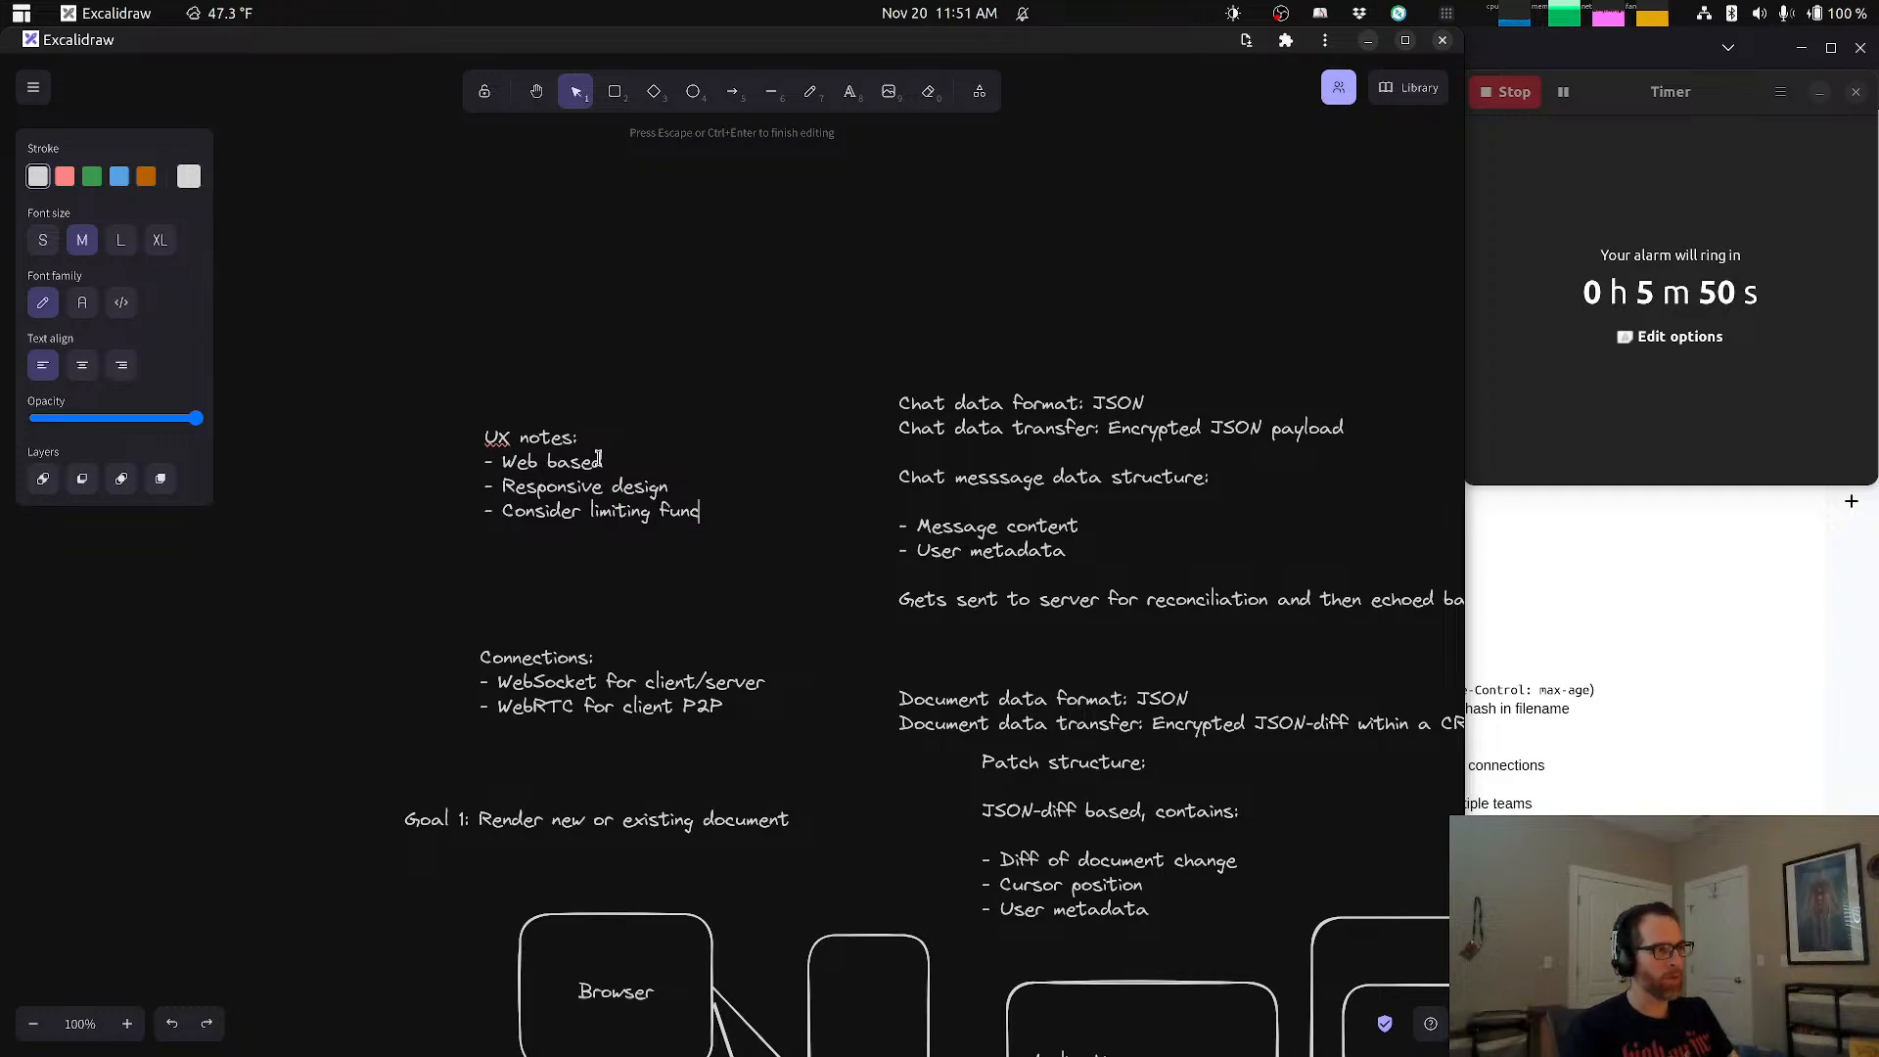
type("tionality o")
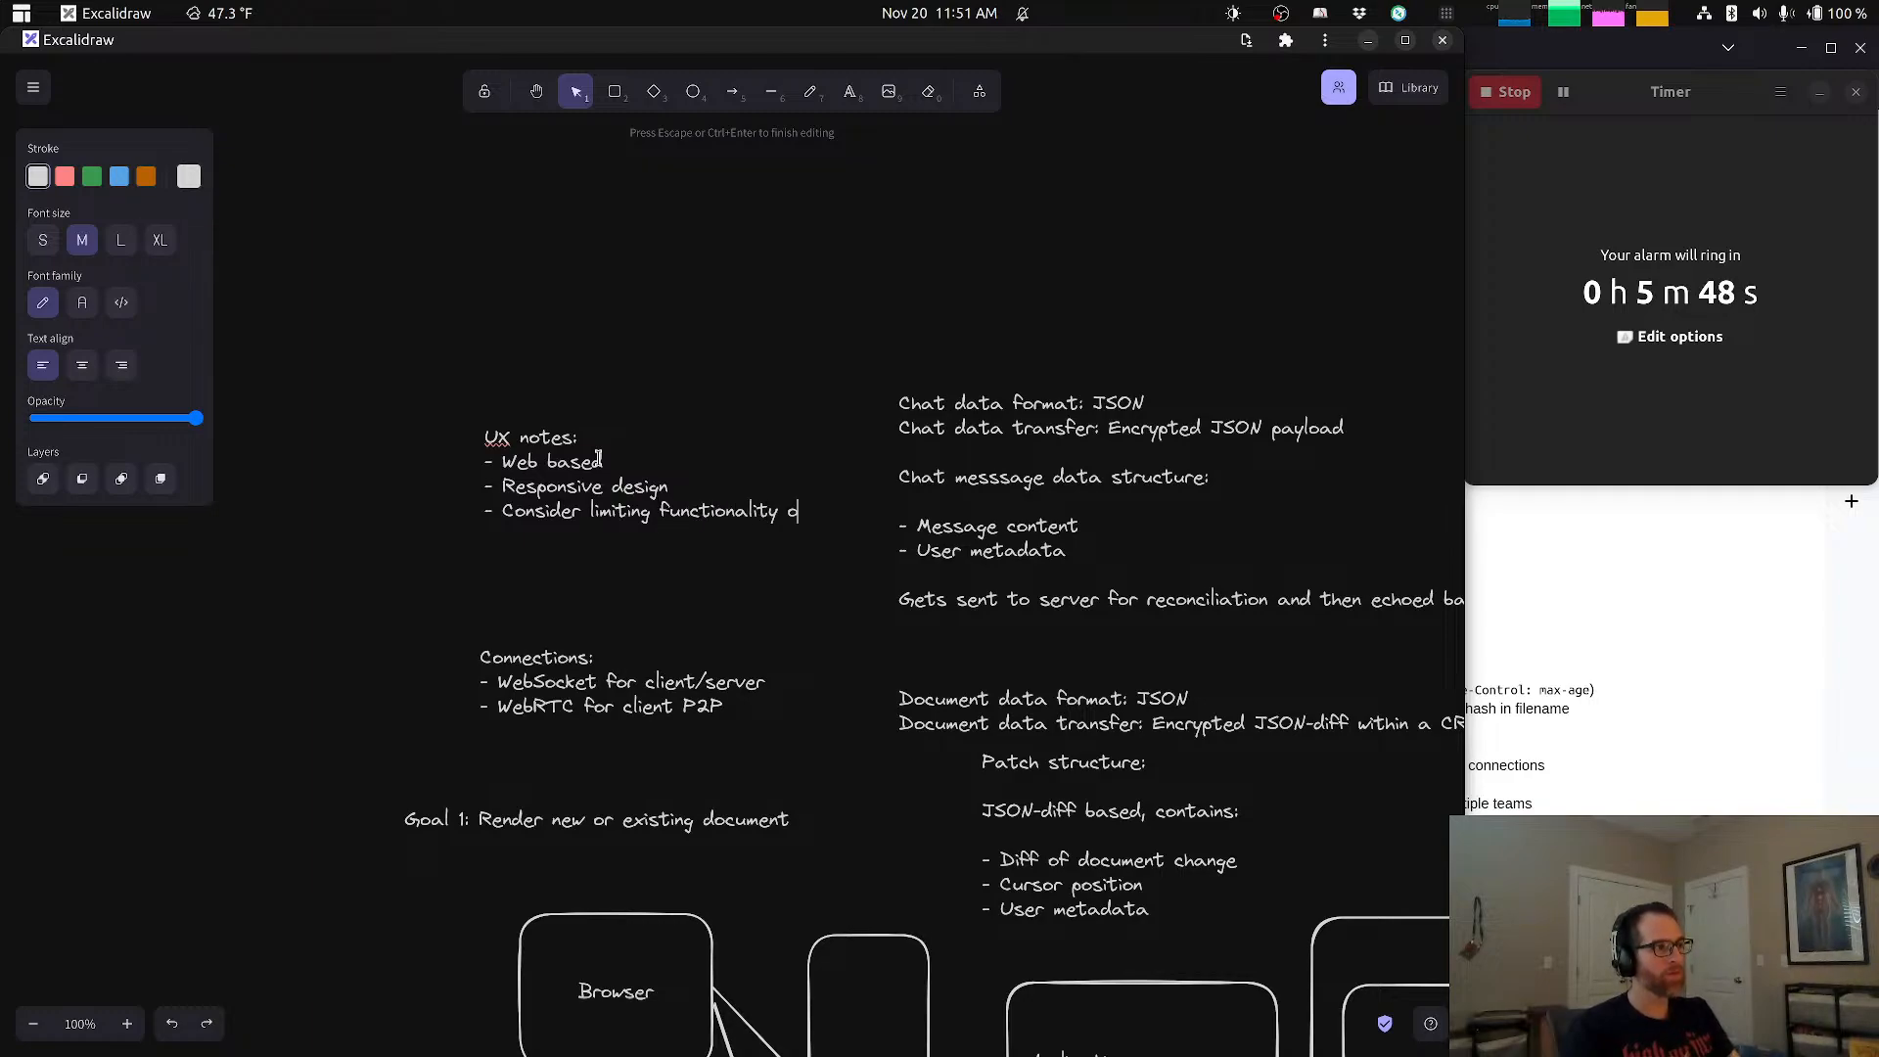
type("n mobile")
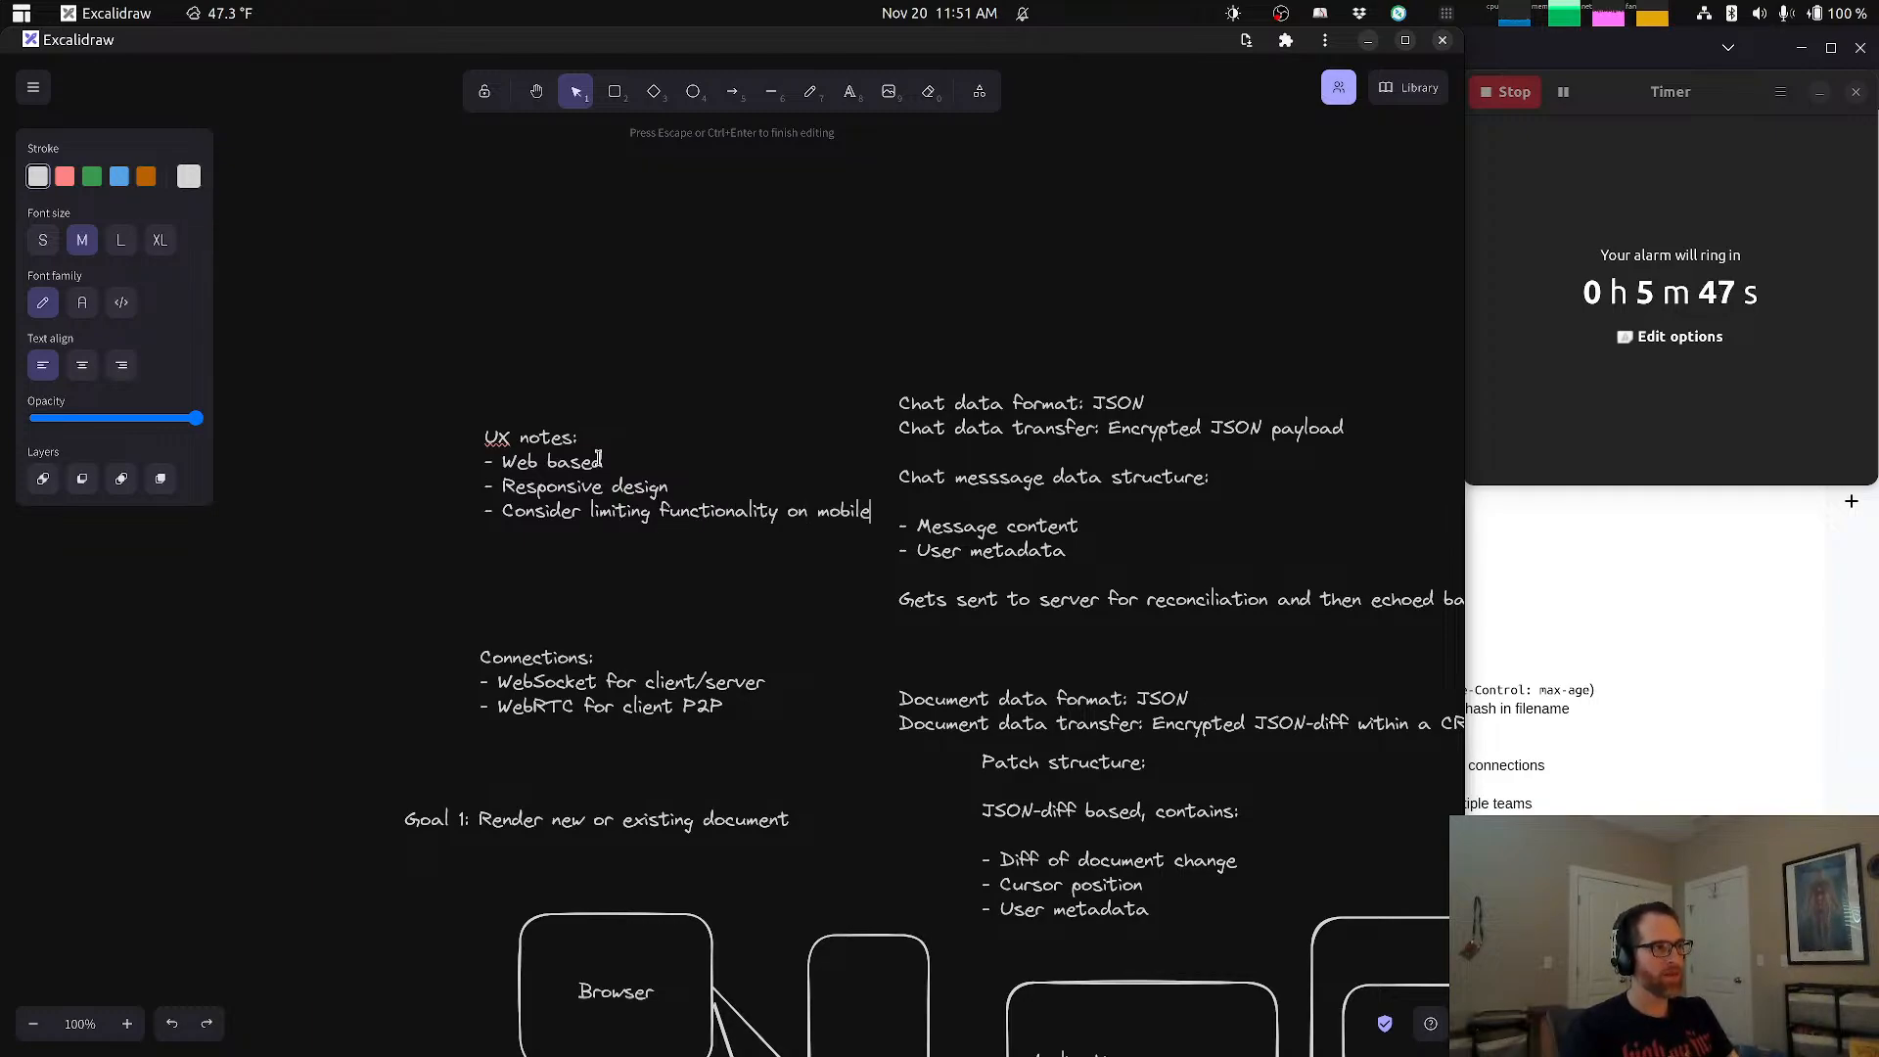
left_click(634, 336)
left_click_drag(564, 440, 530, 448)
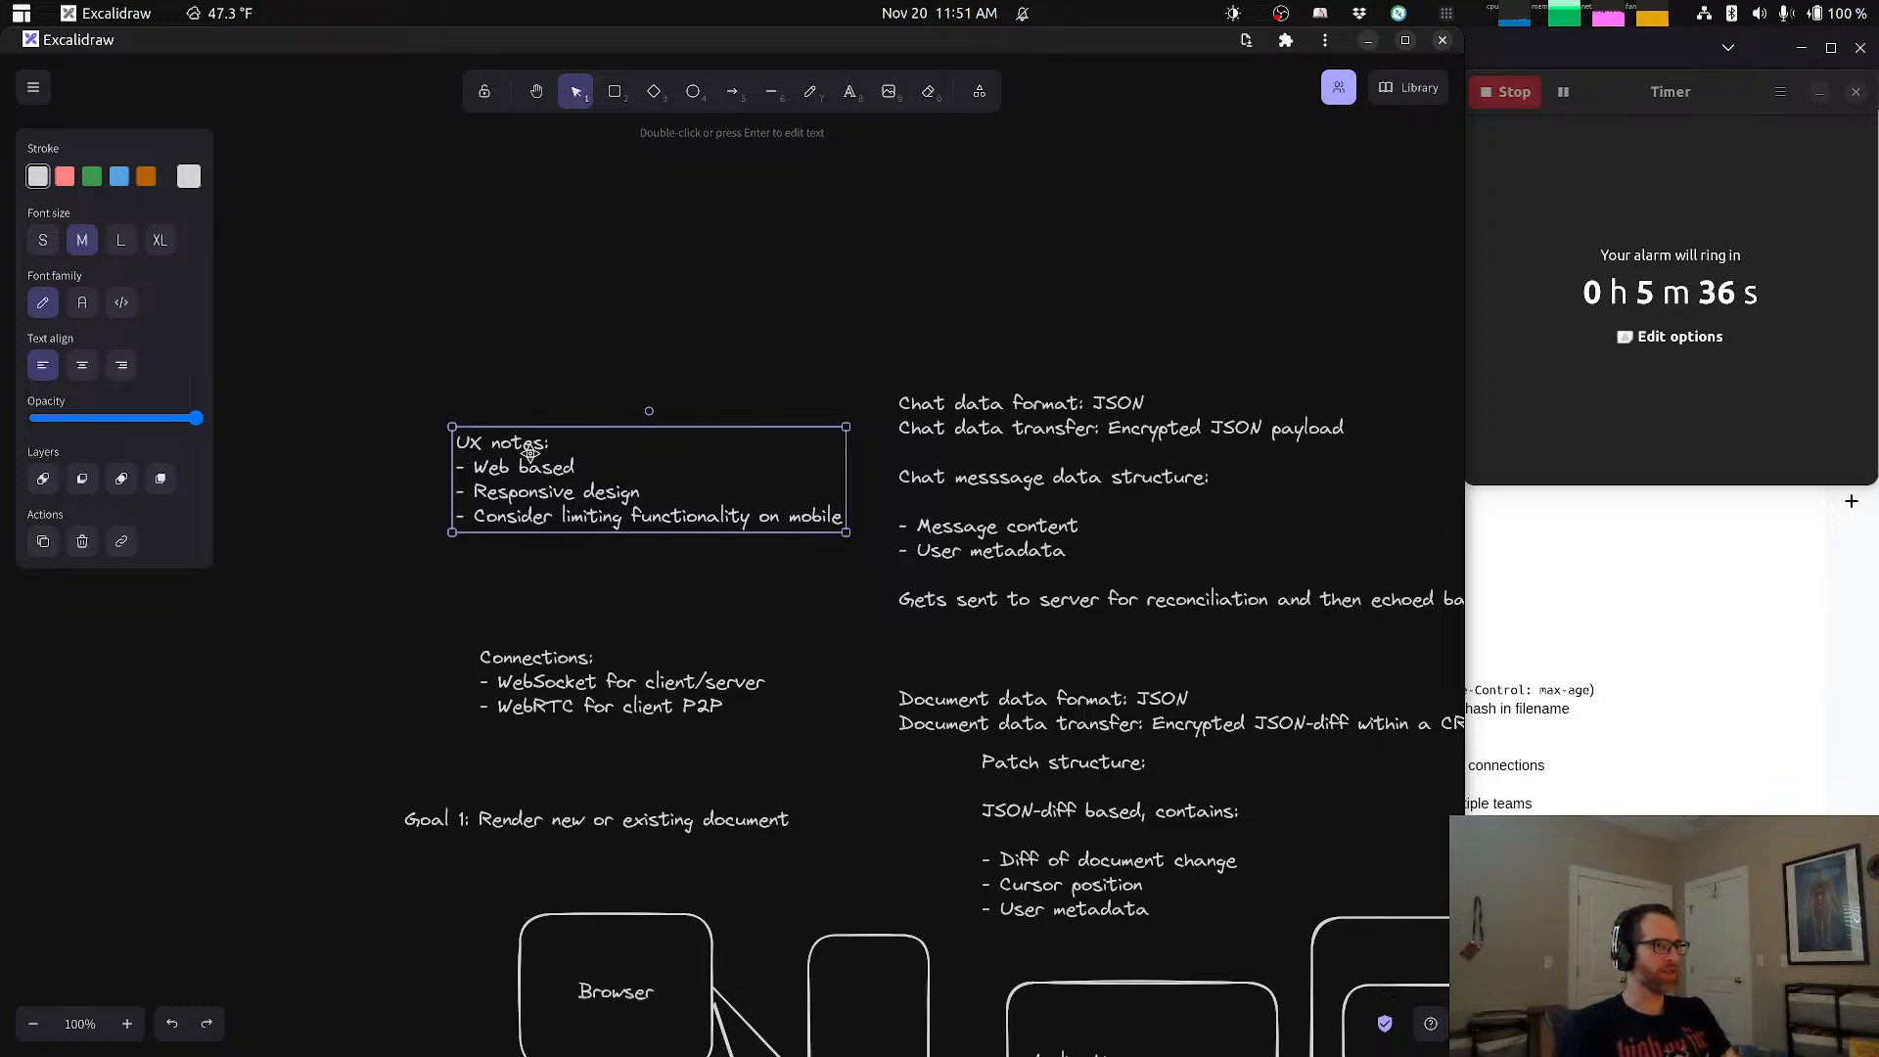
Step: Review the System Design Interview Checklist, and the requirements of the ChatGPT interview prompt, focusing on Offline Support
left_click(1677, 789)
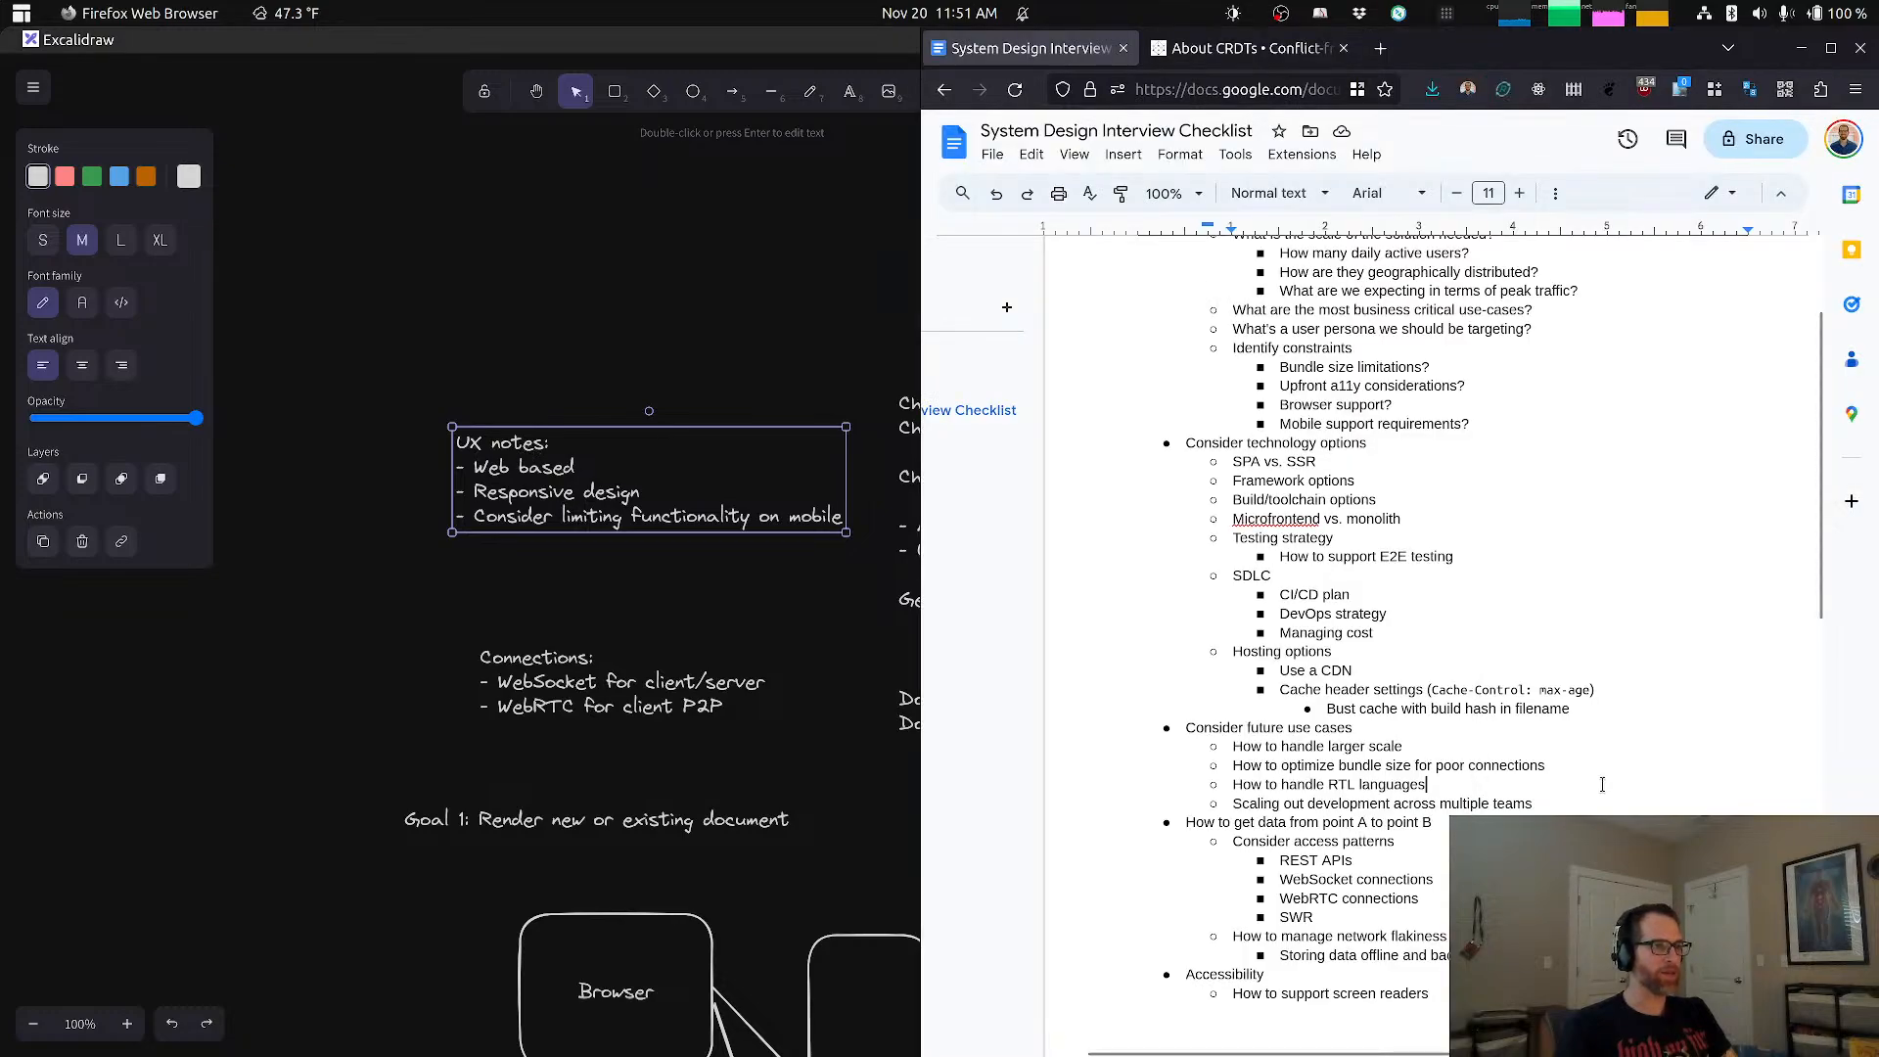
scroll(1473, 507, "down", 2)
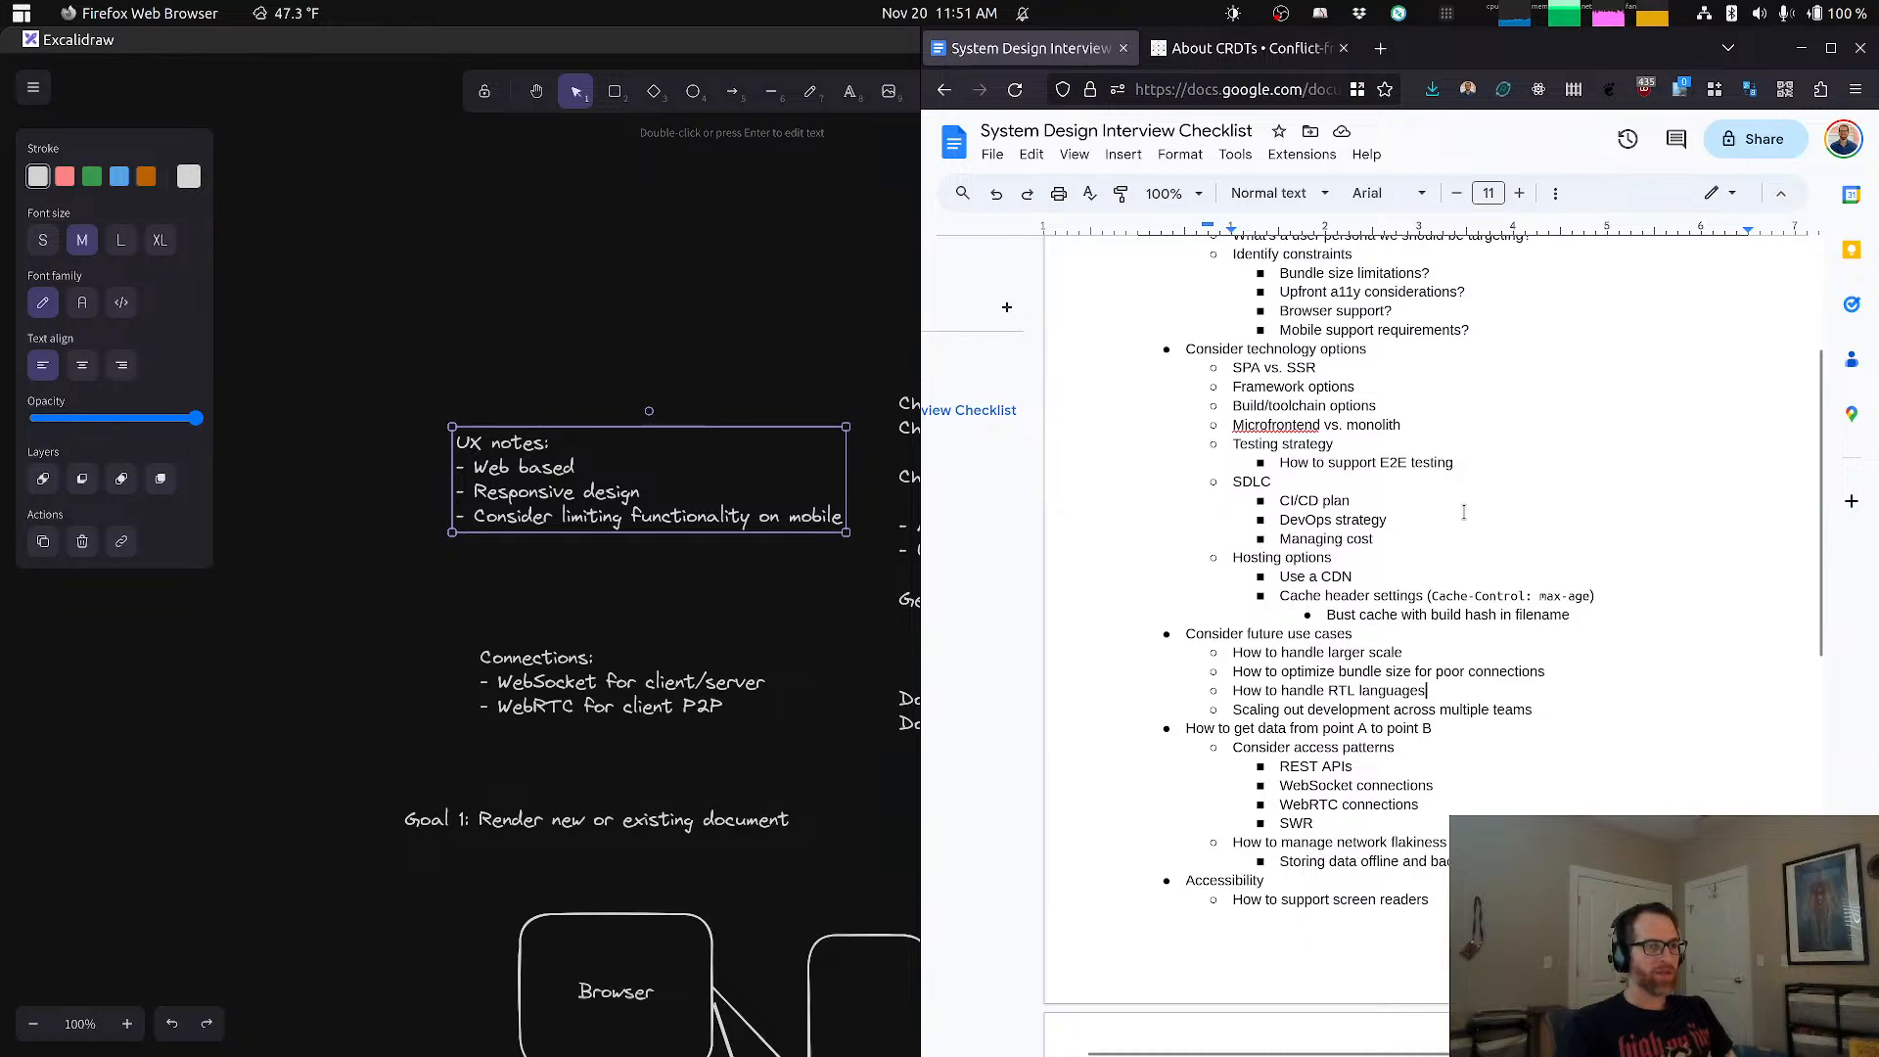
key("alt+Tab")
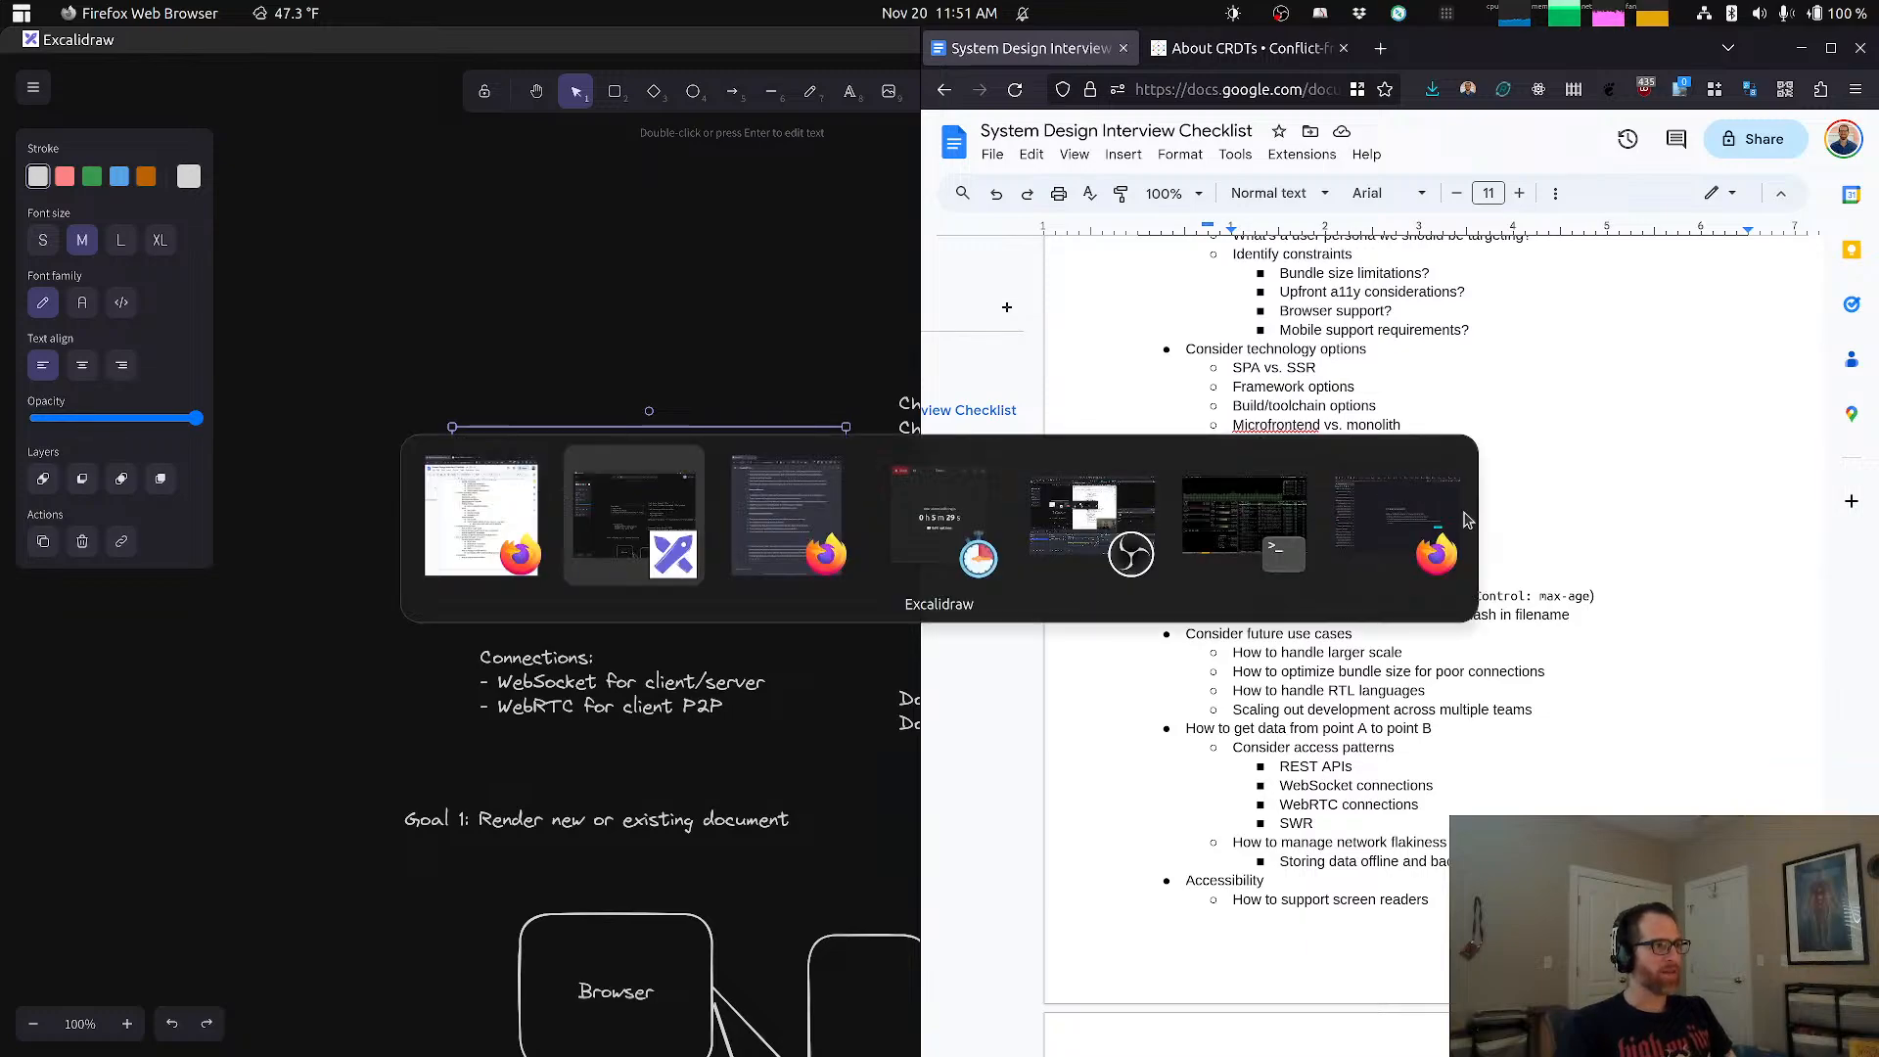
key("alt+Tab")
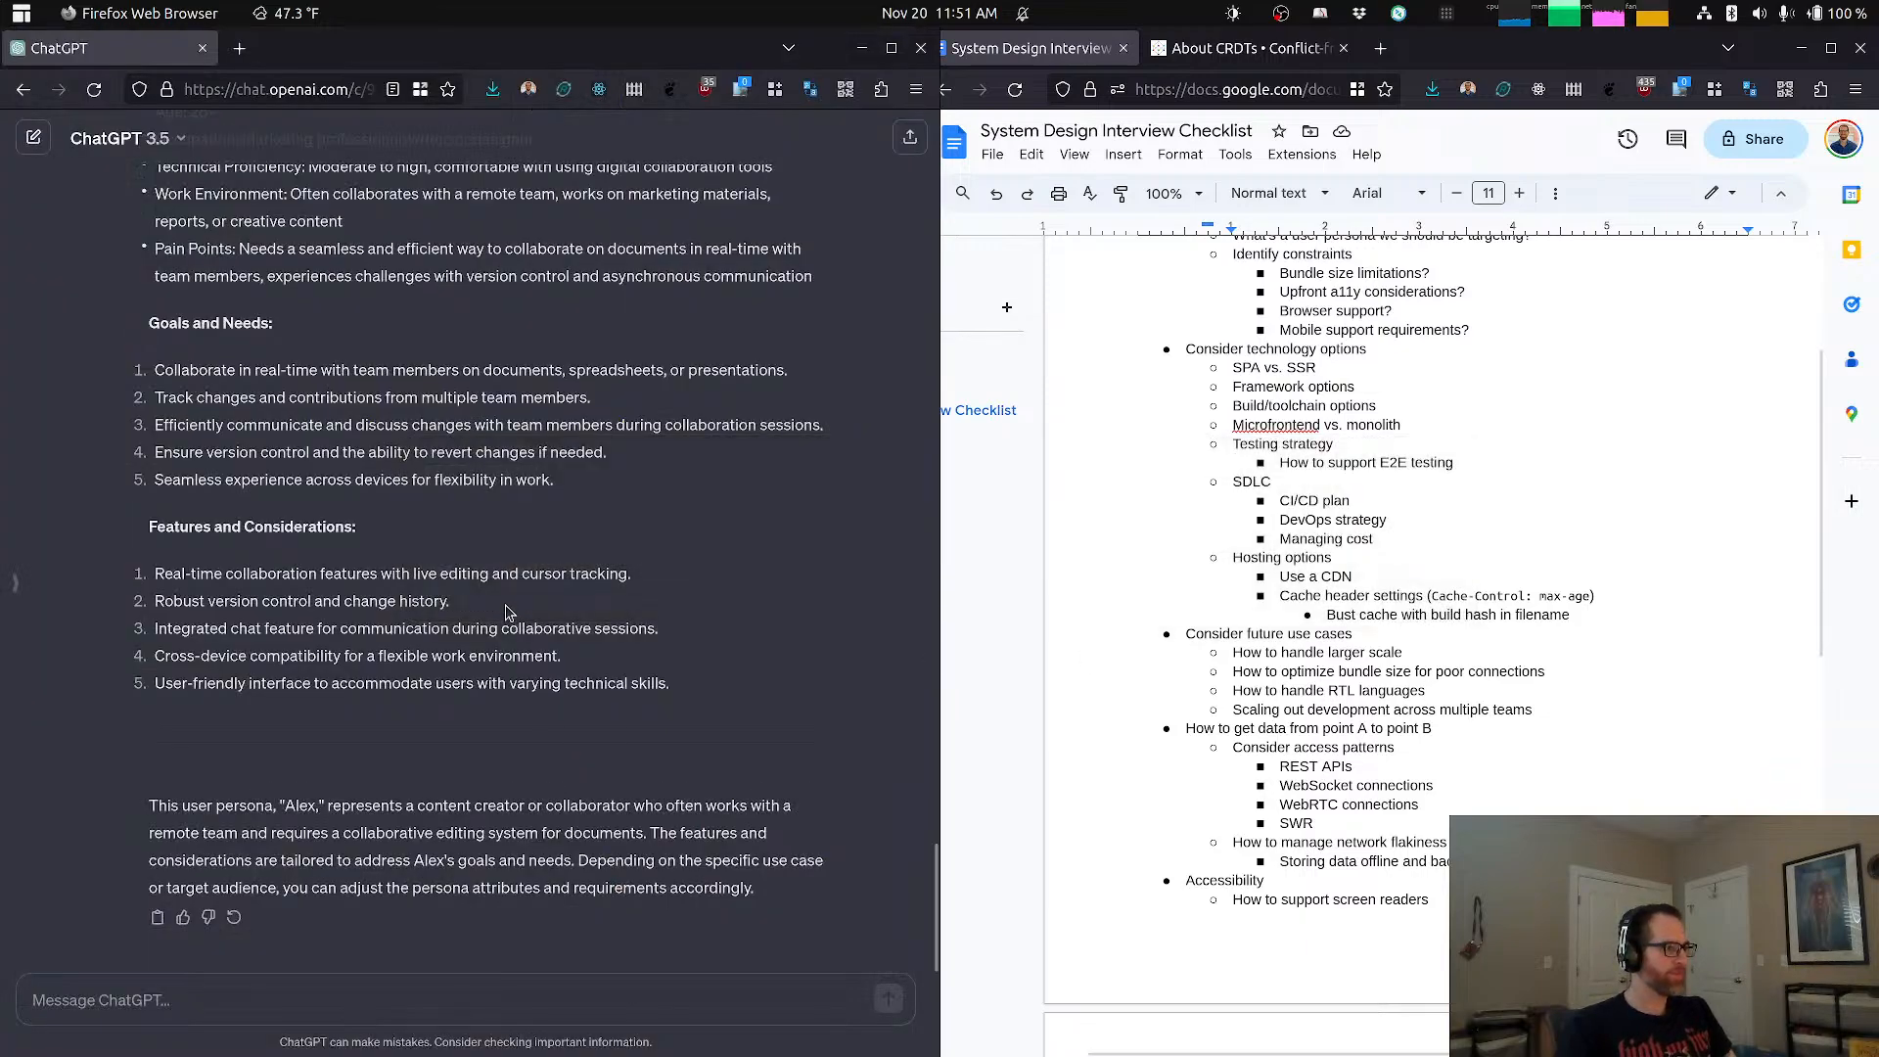
scroll(489, 612, "up", 20)
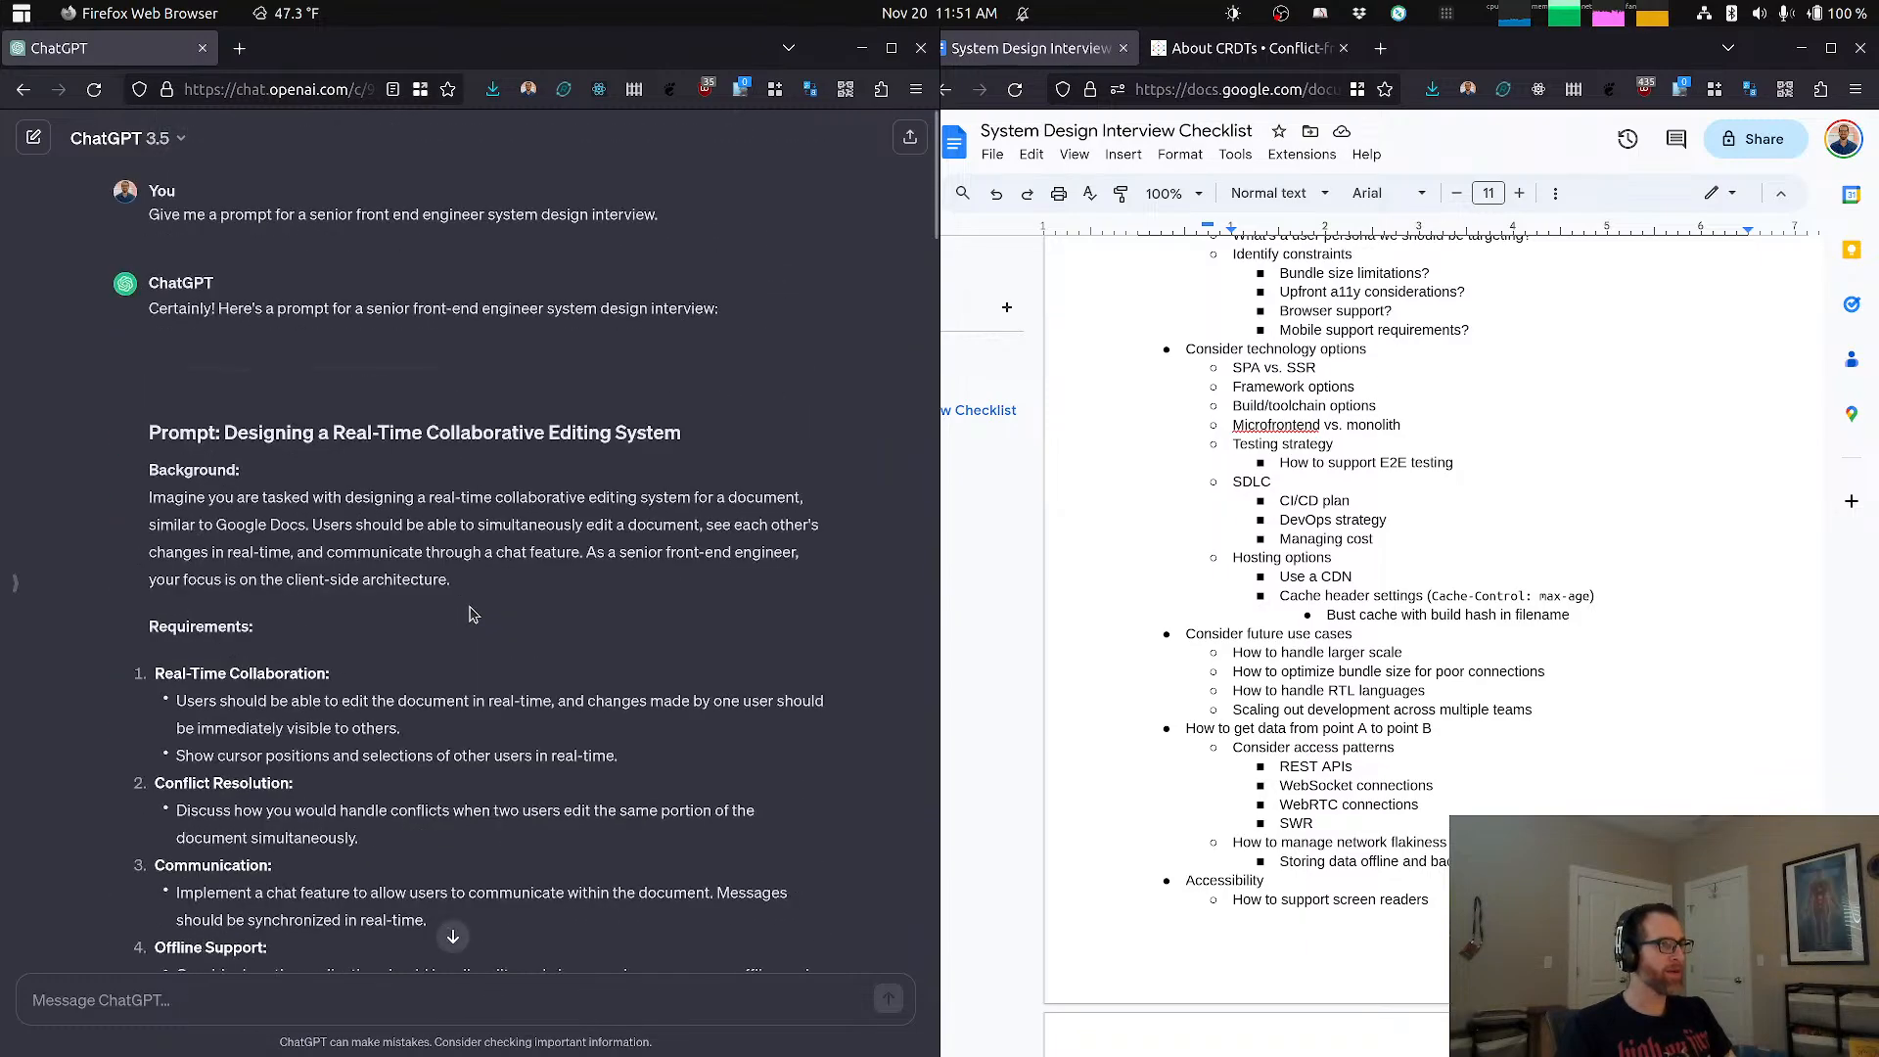
scroll(563, 602, "down", 4)
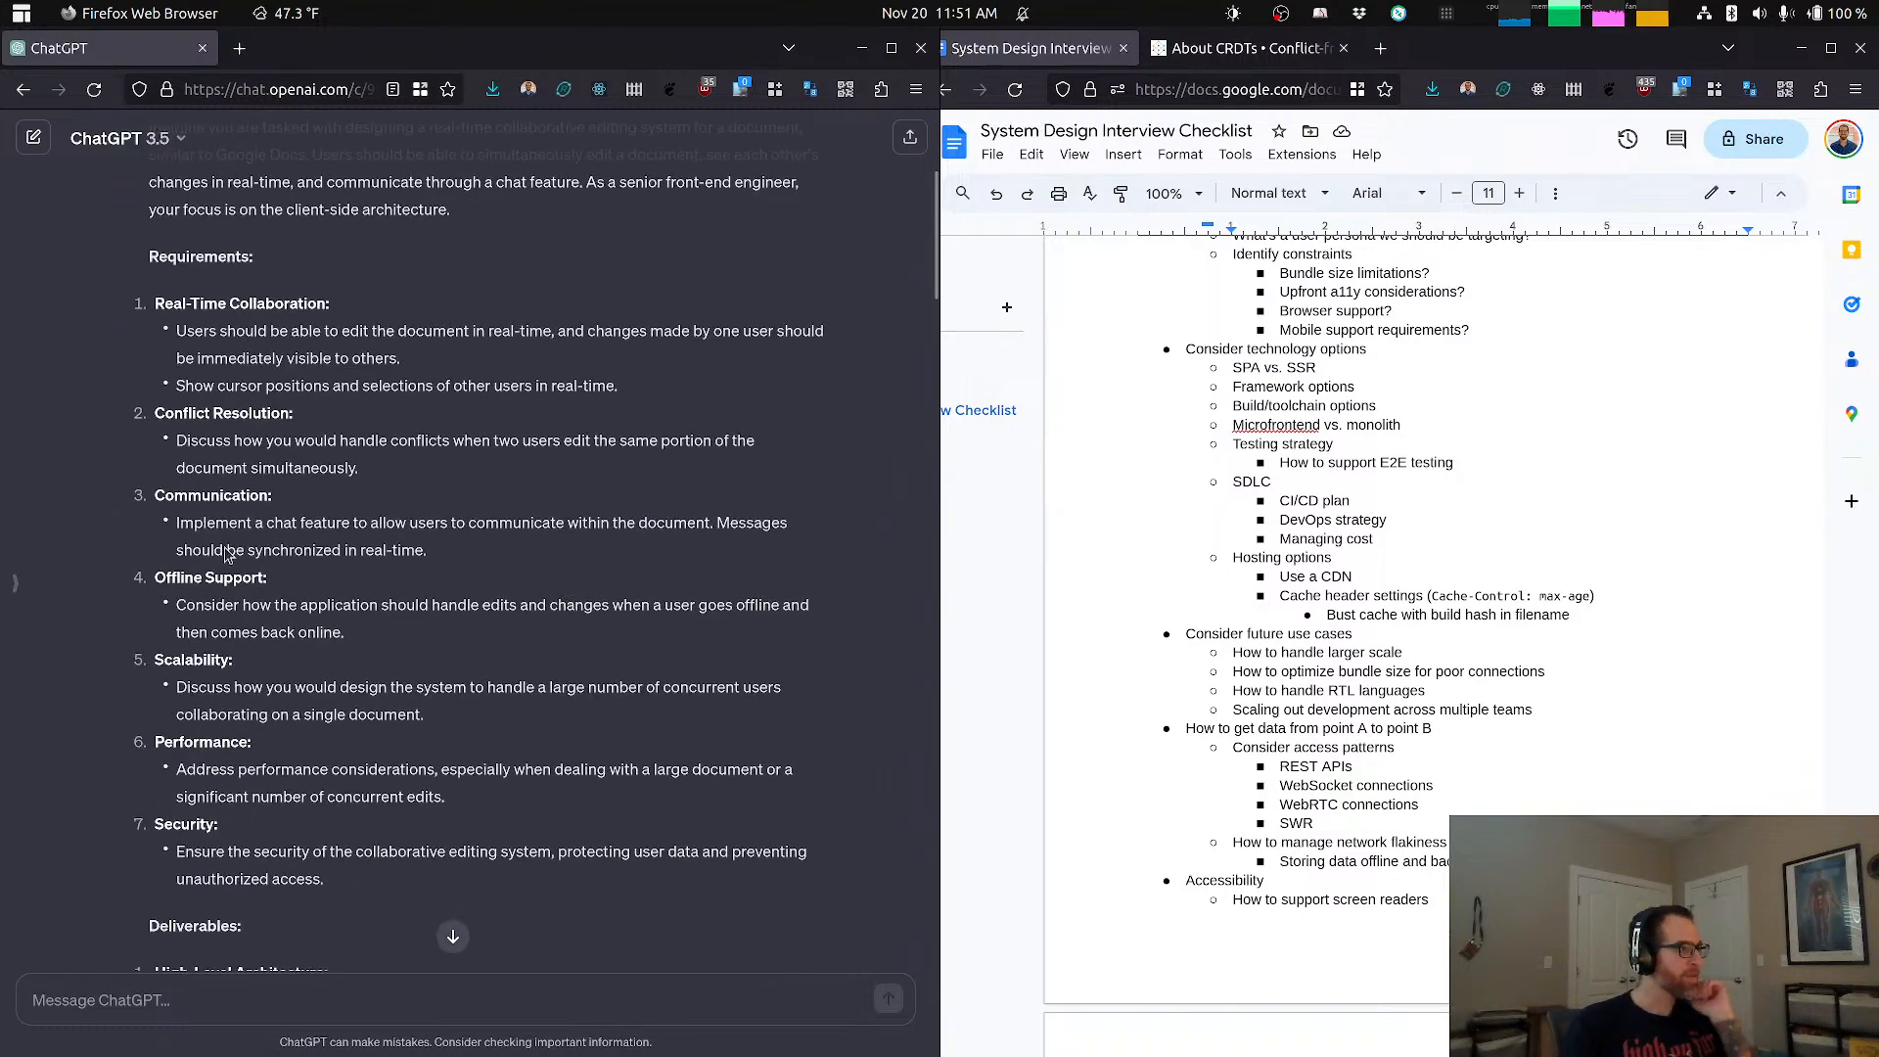
left_click_drag(212, 576, 250, 629)
left_click(274, 624)
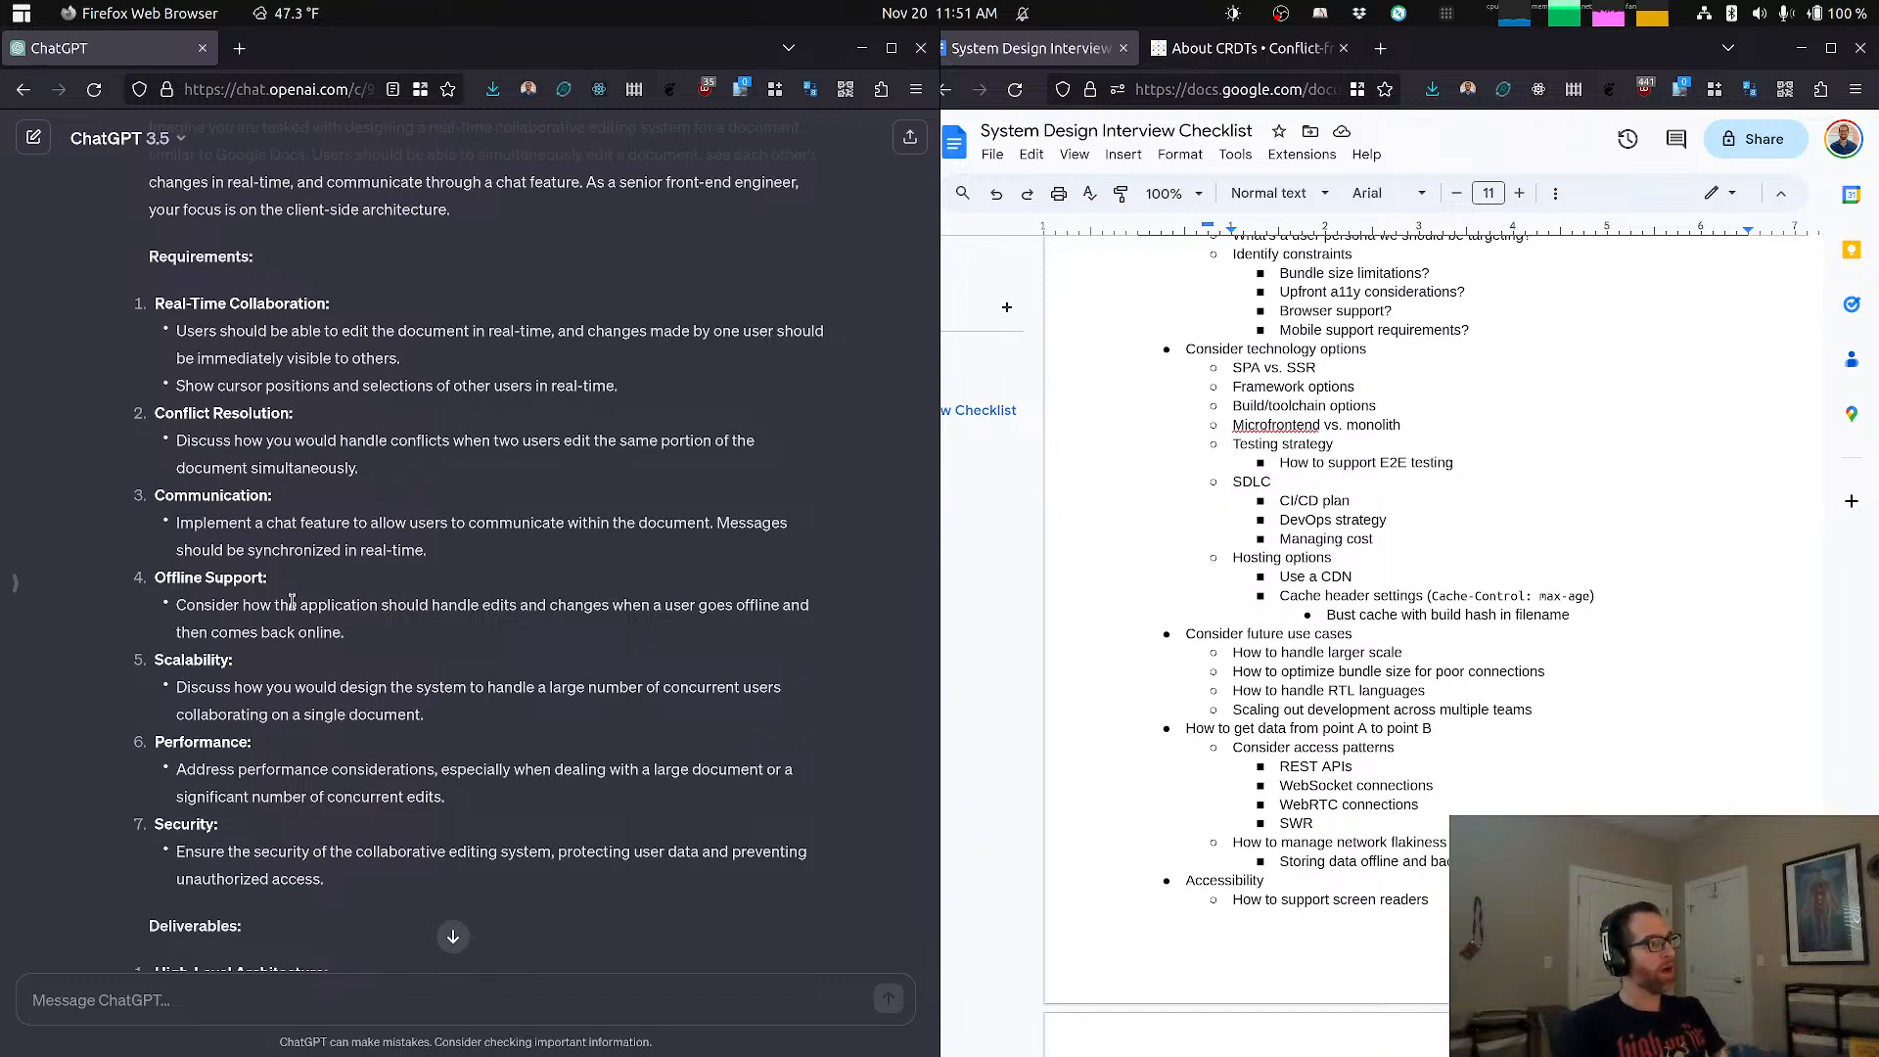
Step: Return to Excalidraw and start a text note in the empty area above the Versioning note, headed "Offline support:"
key("alt+Tab")
key("alt+Tab")
key("alt+Tab")
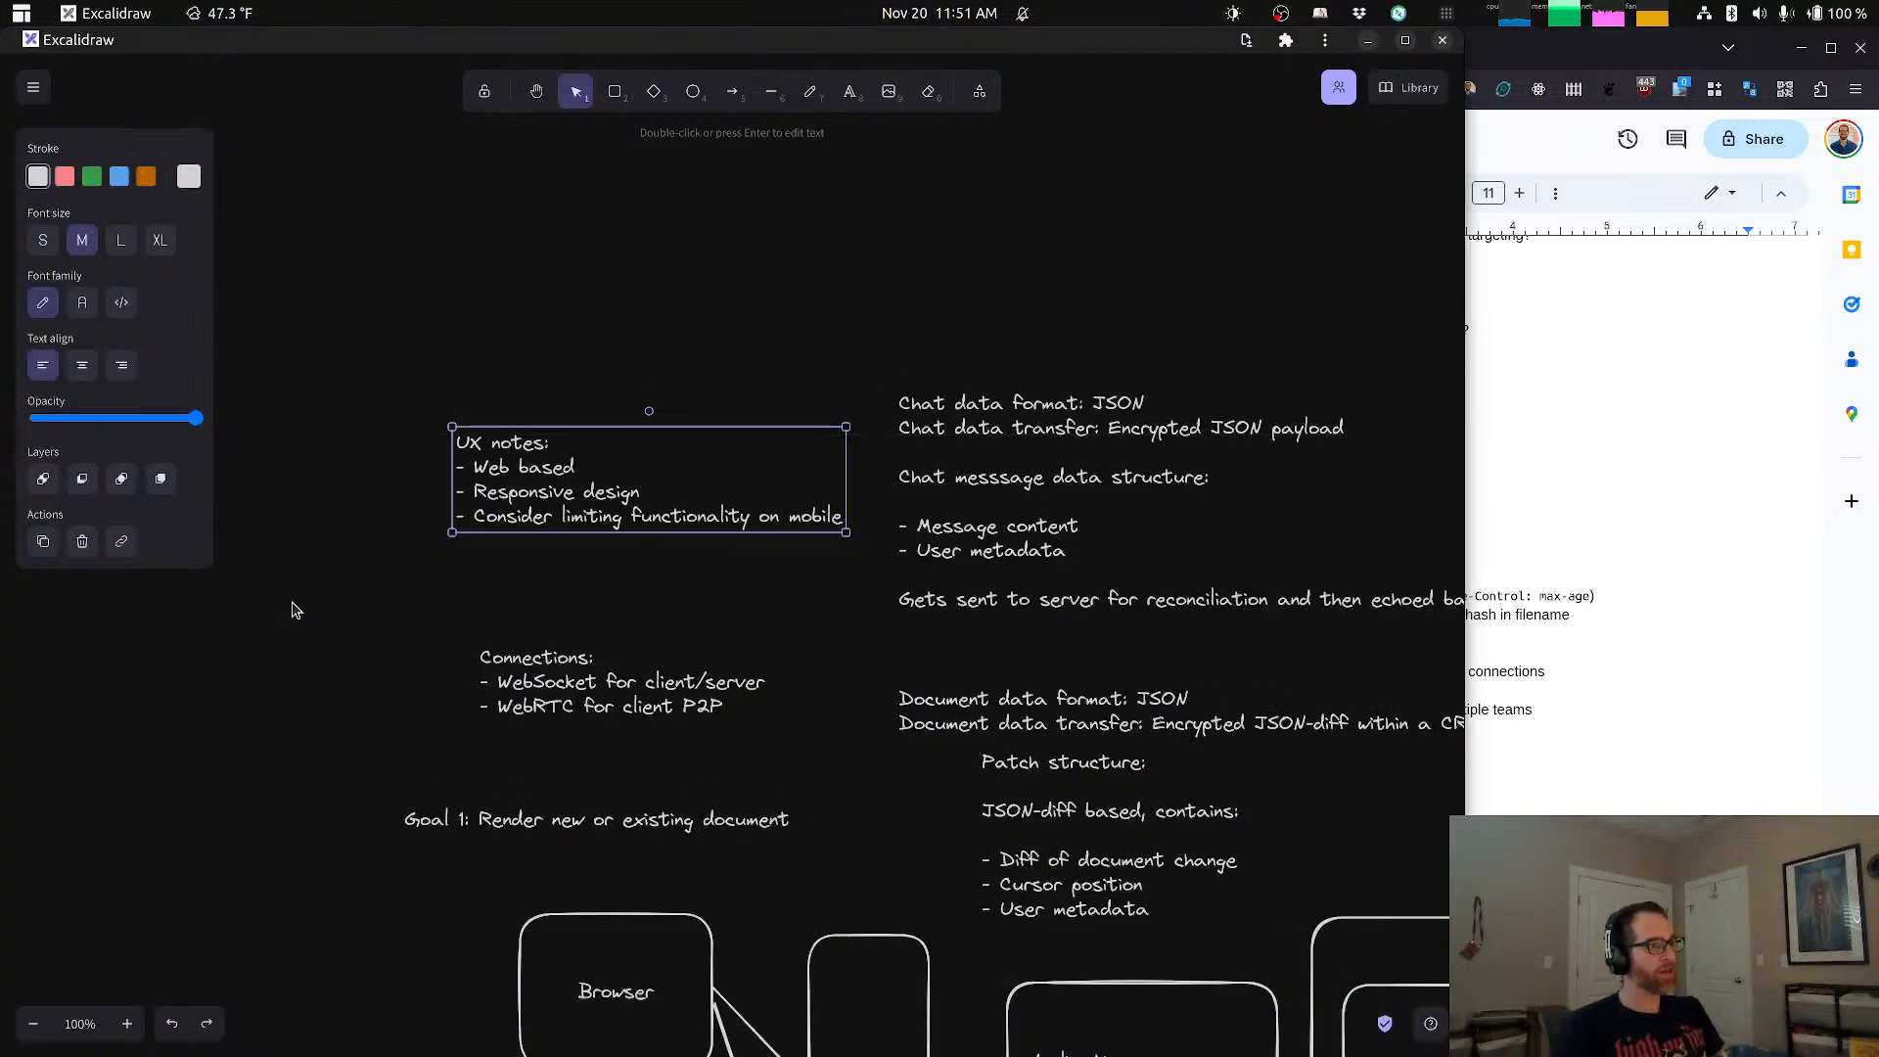
left_click(839, 344)
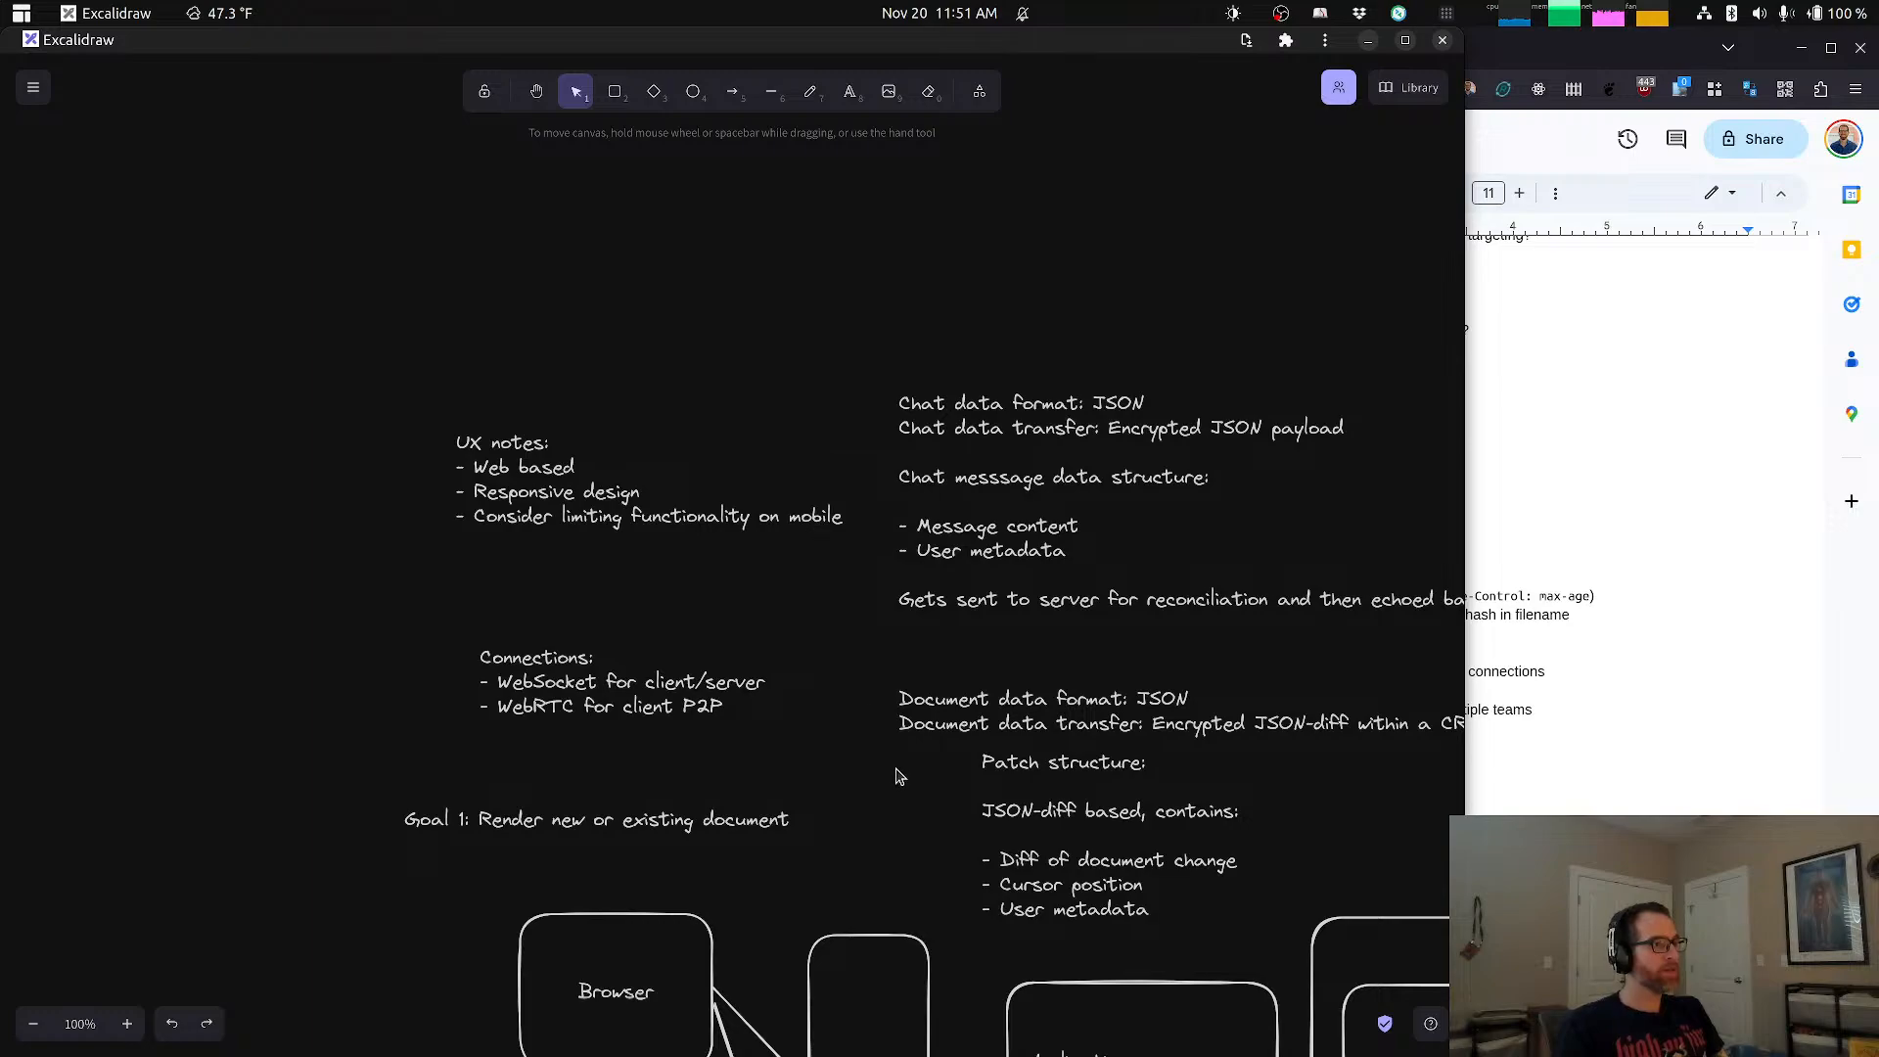
left_click_drag(859, 496, 529, 473)
left_click_drag(1191, 309, 743, 732)
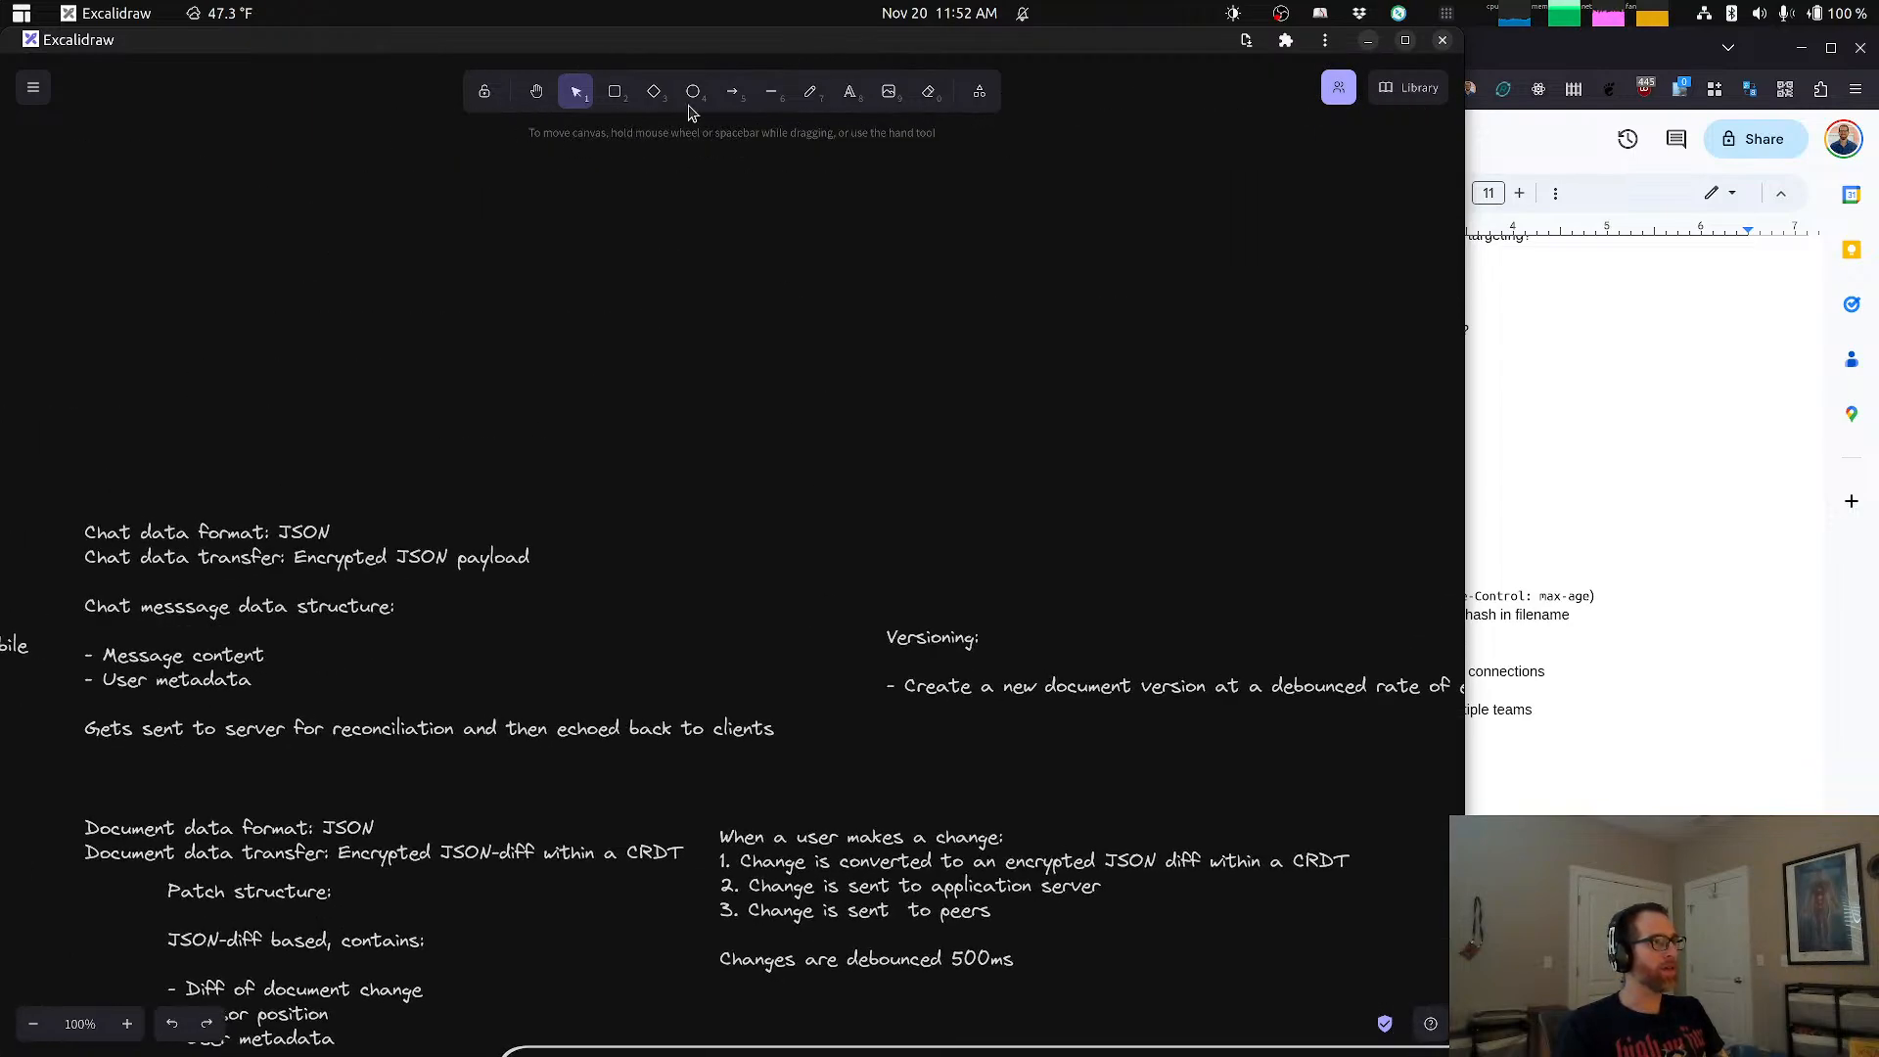
left_click(850, 91)
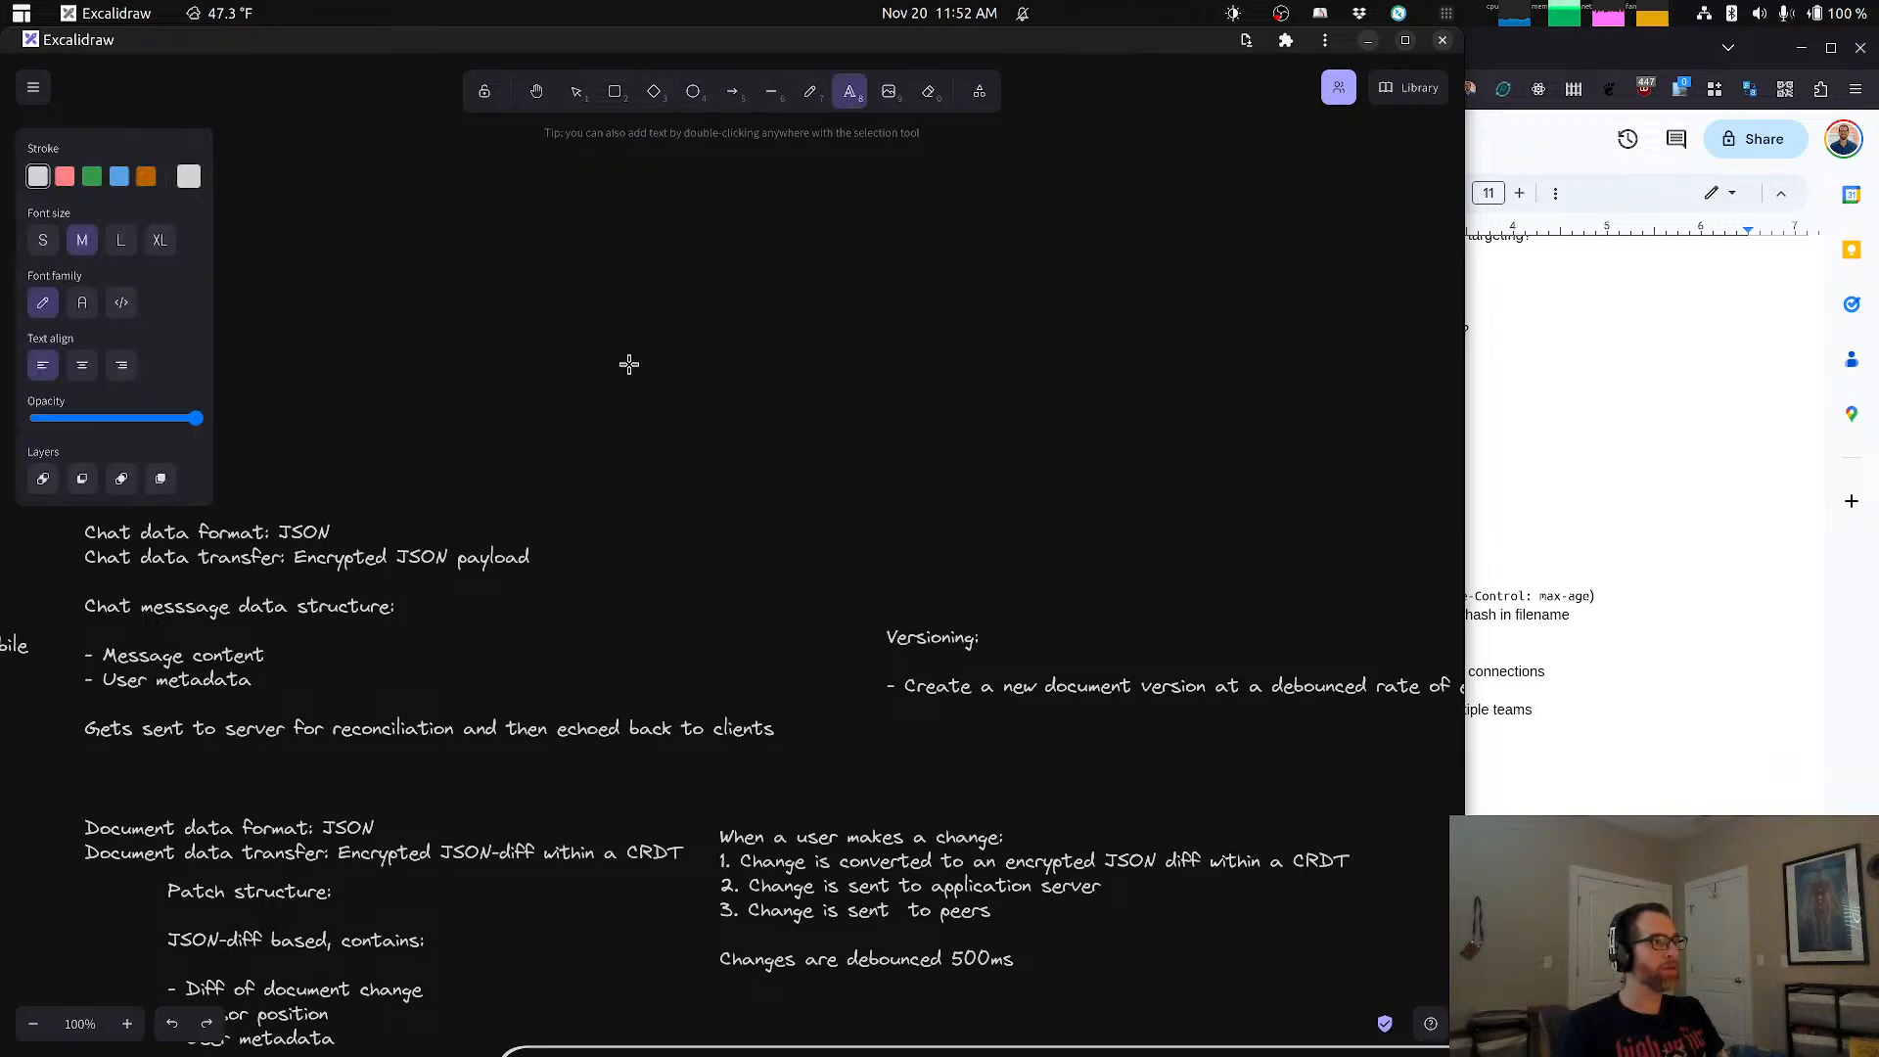
left_click(677, 356)
type("Off")
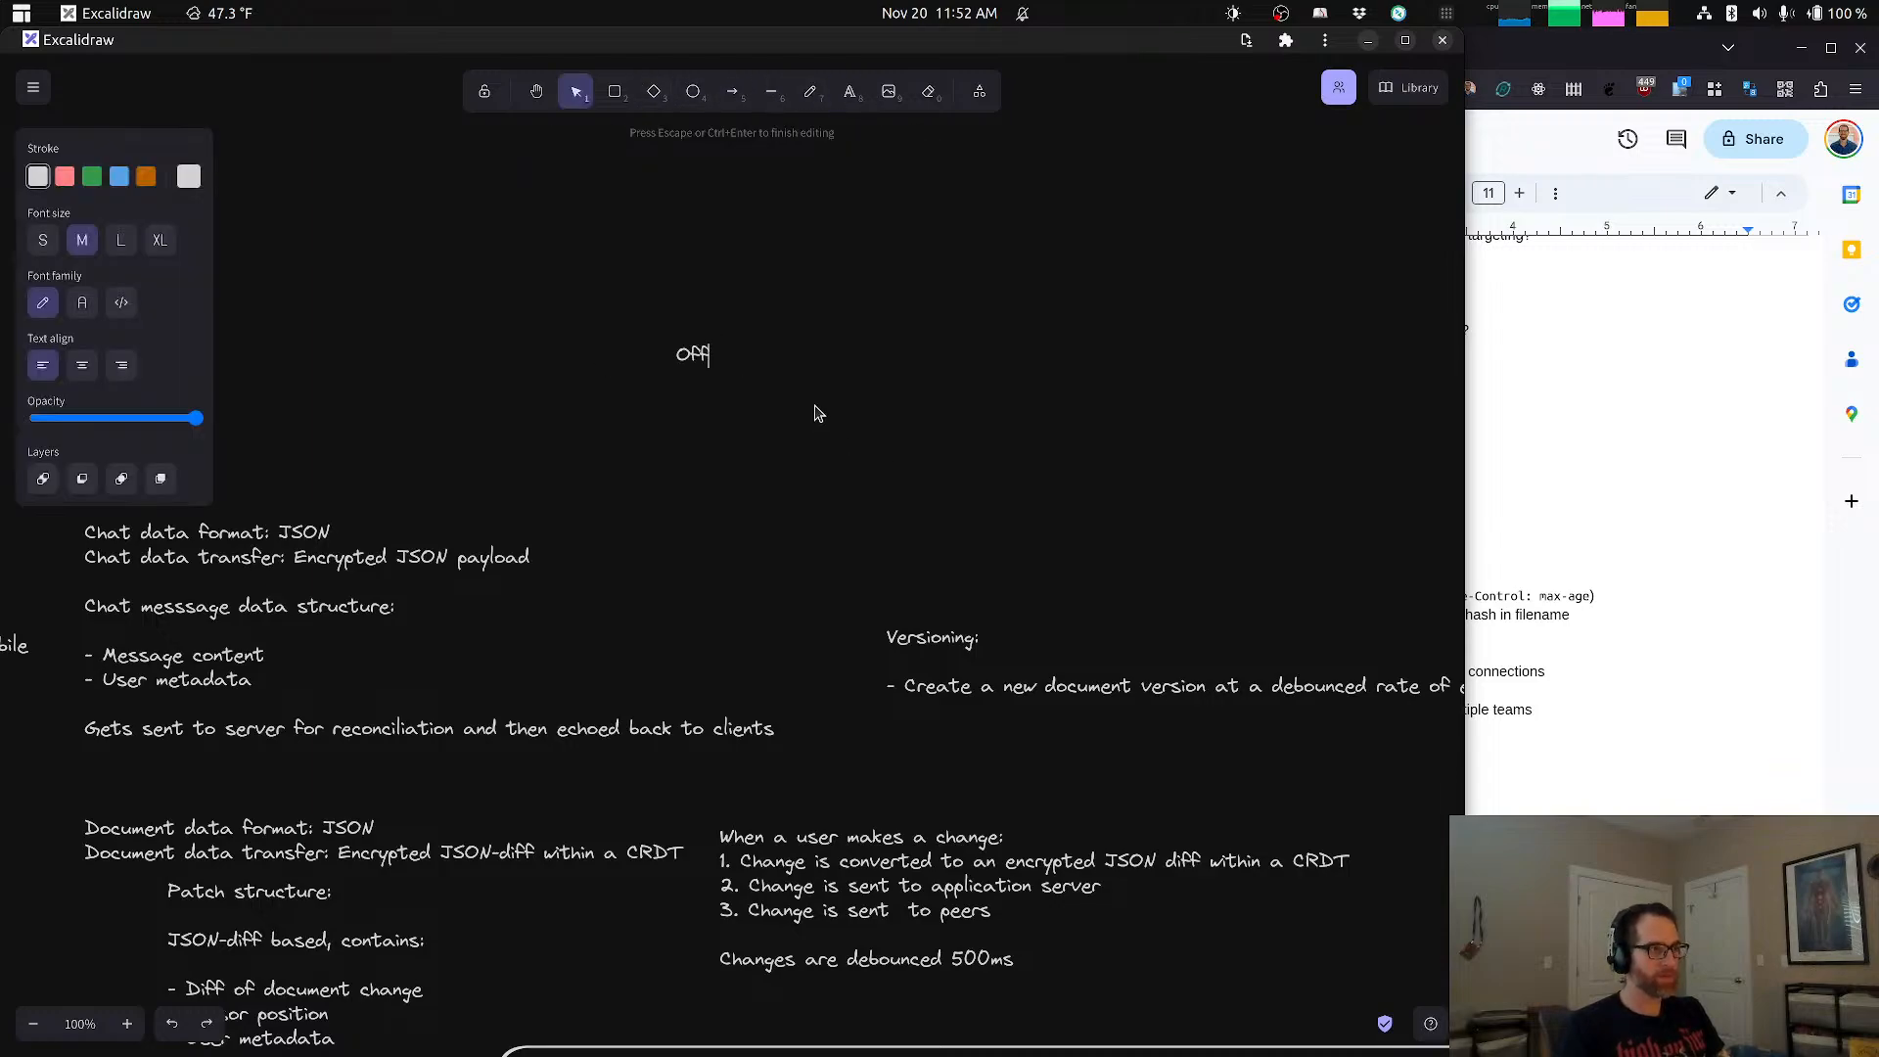
type("line support:")
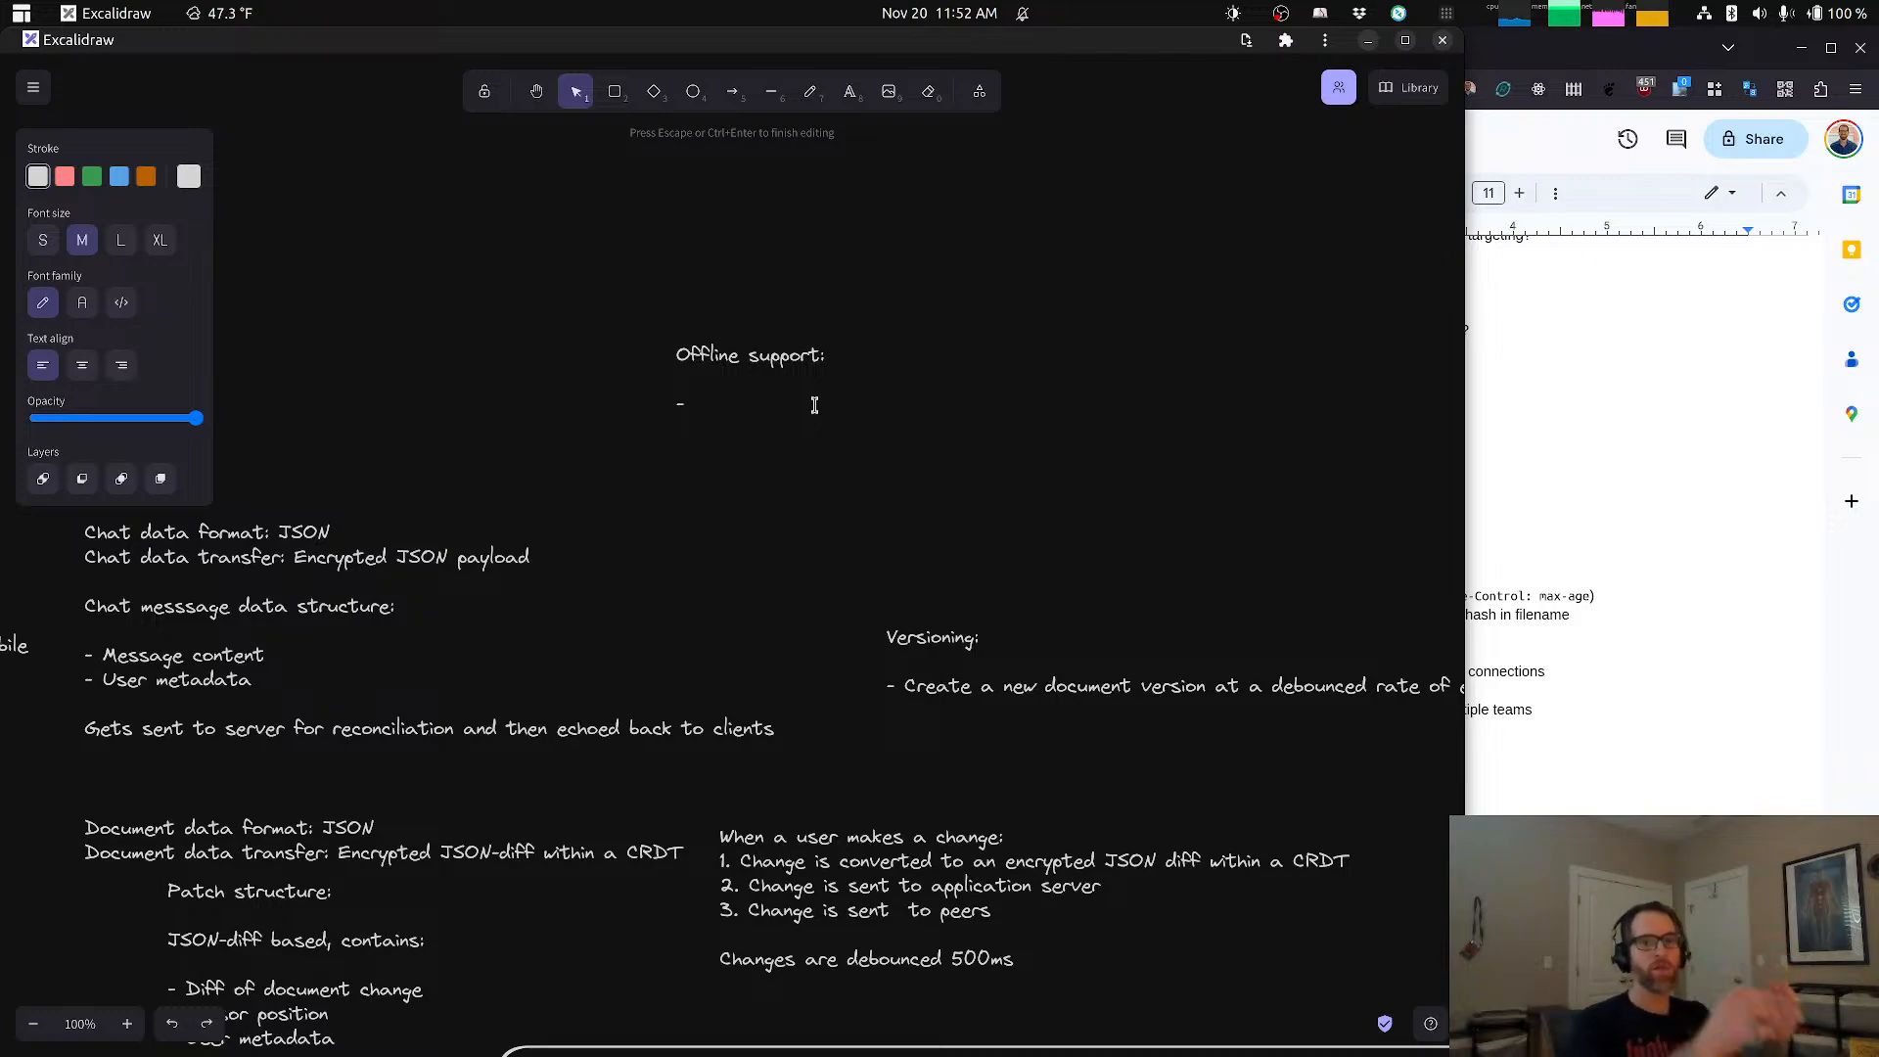
Step: Add the bullet "- Service worker for offline functionality" to the Offline support note
type("PWA")
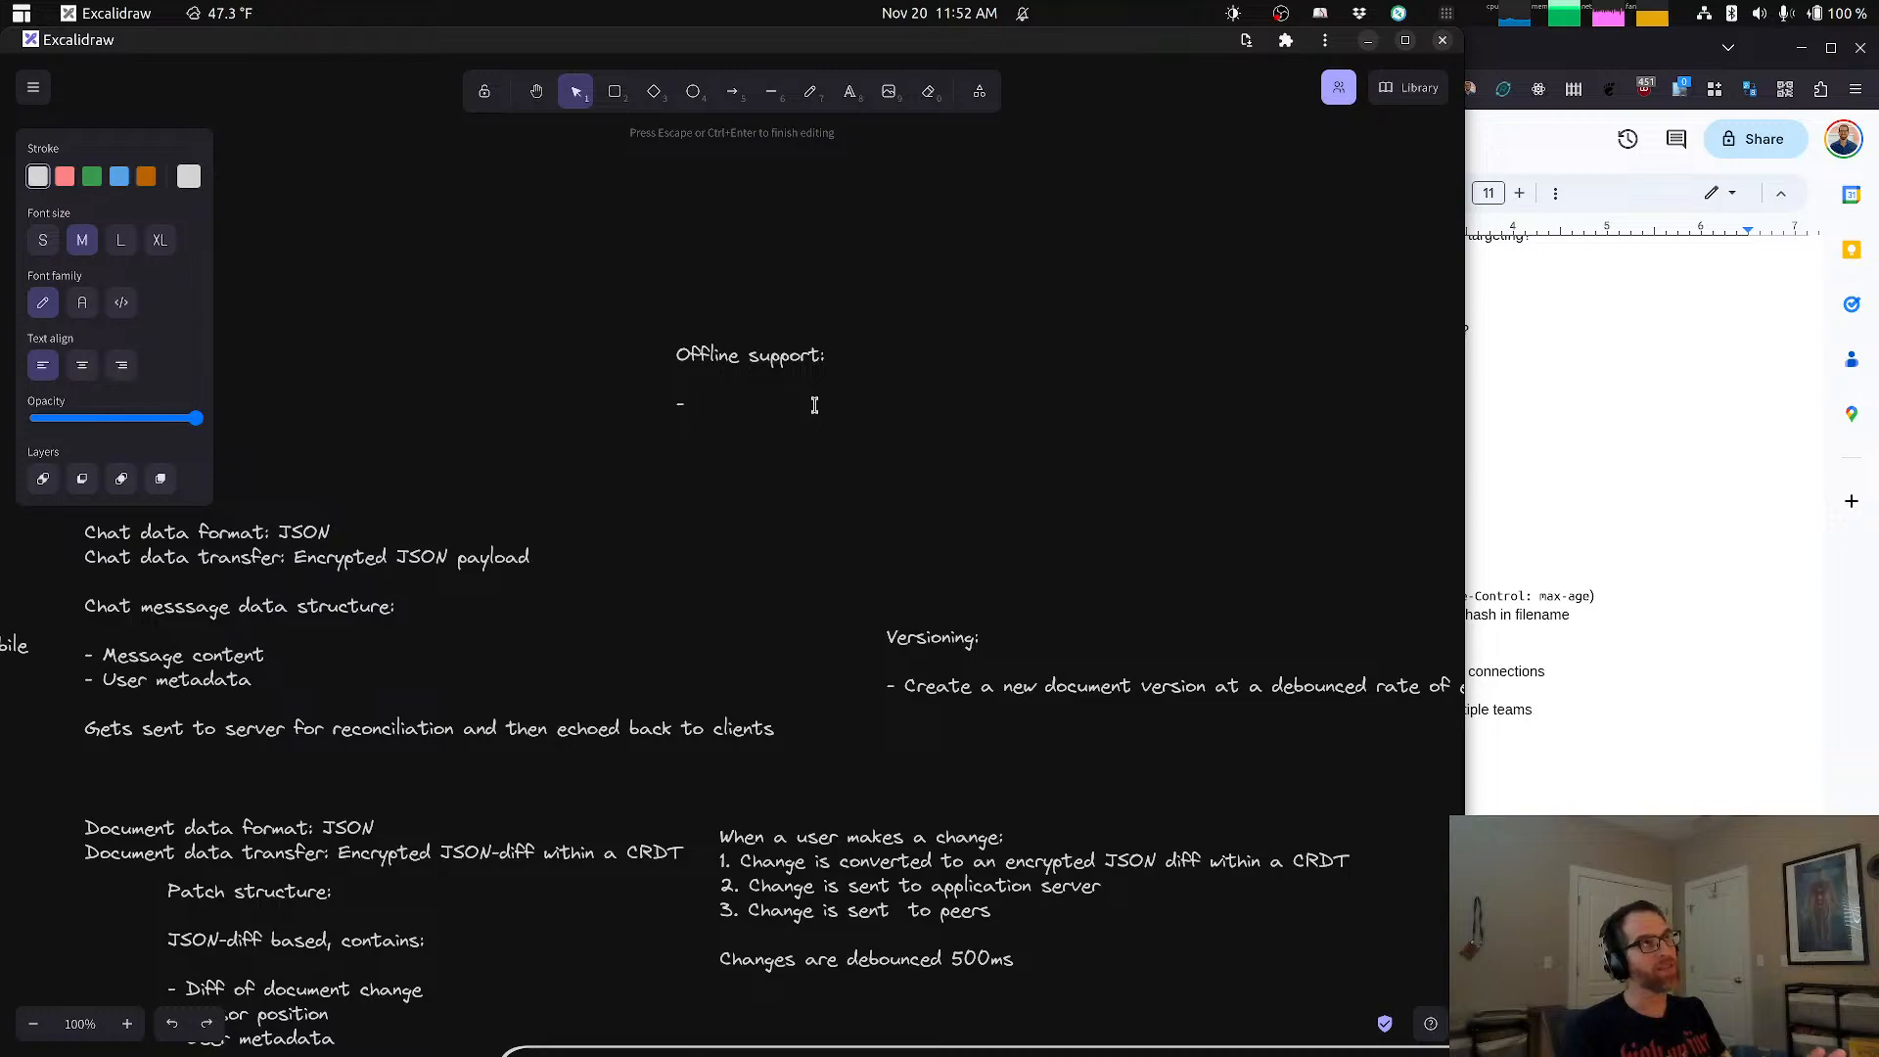
type("Ser")
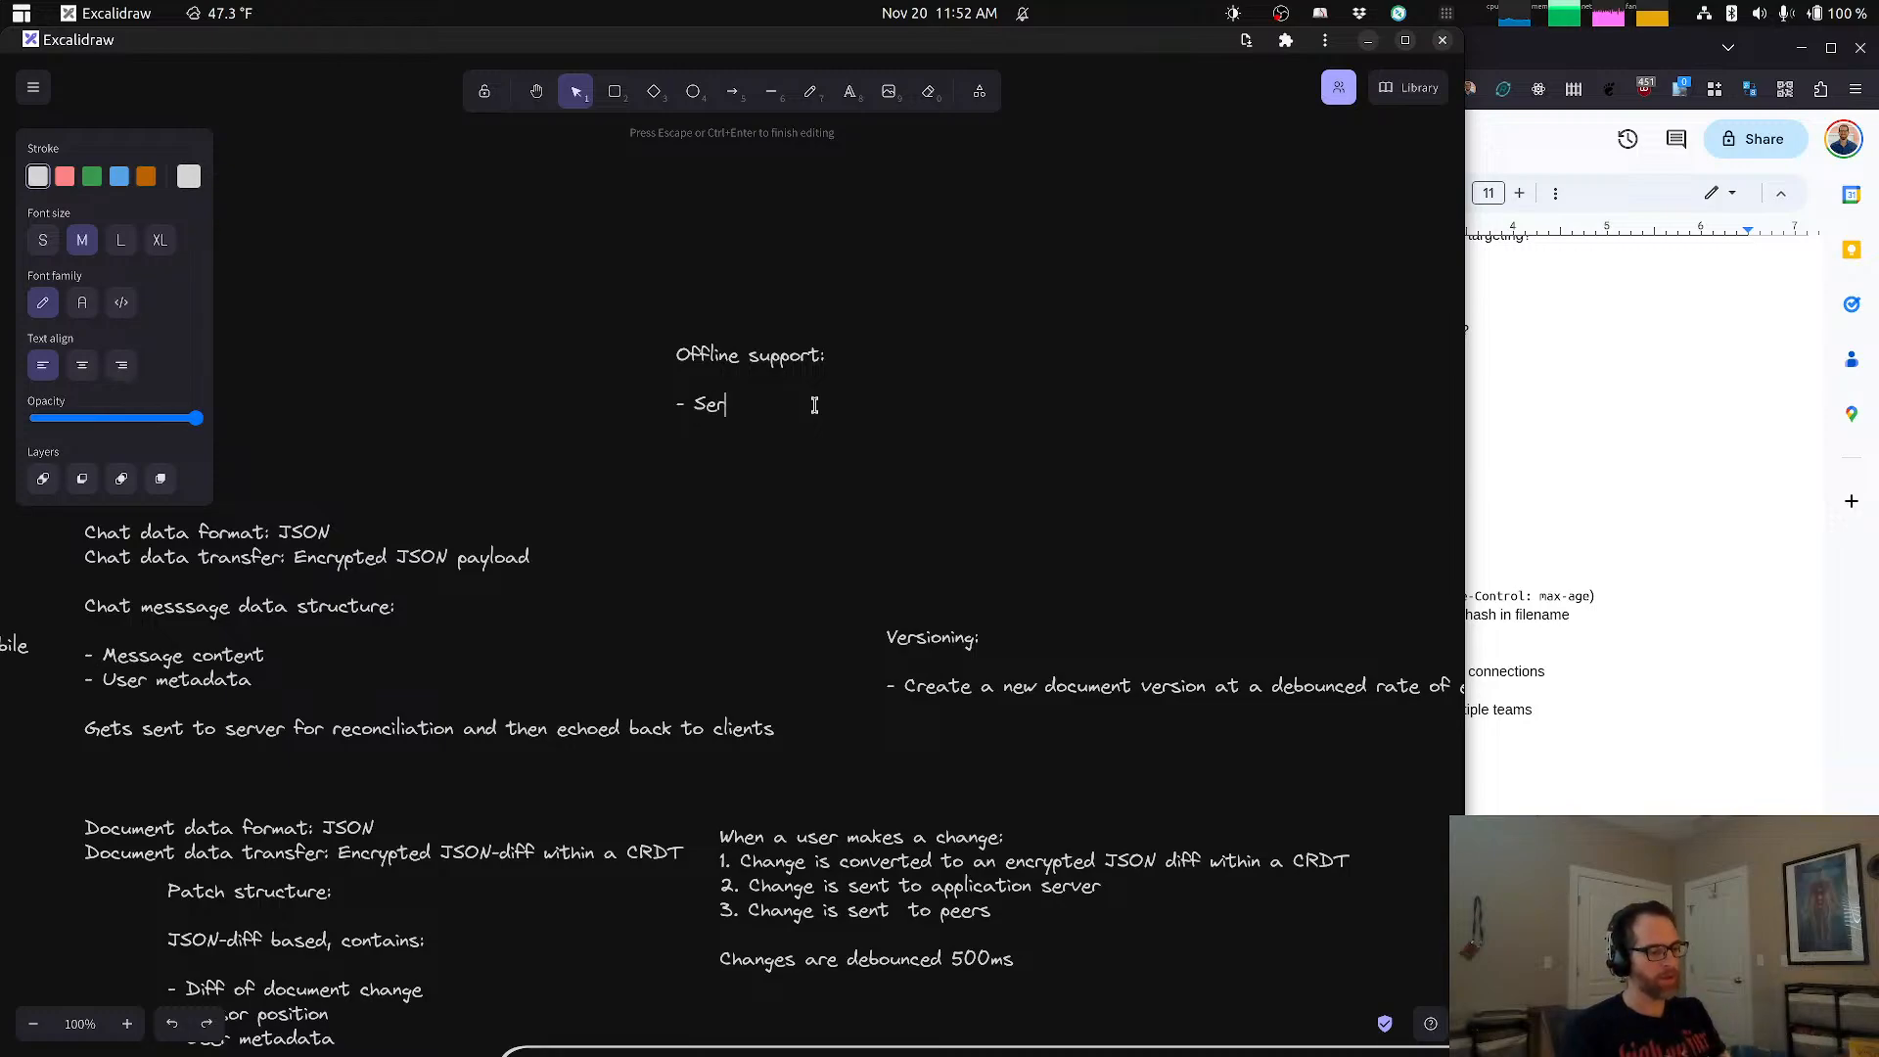
type("vice worker for")
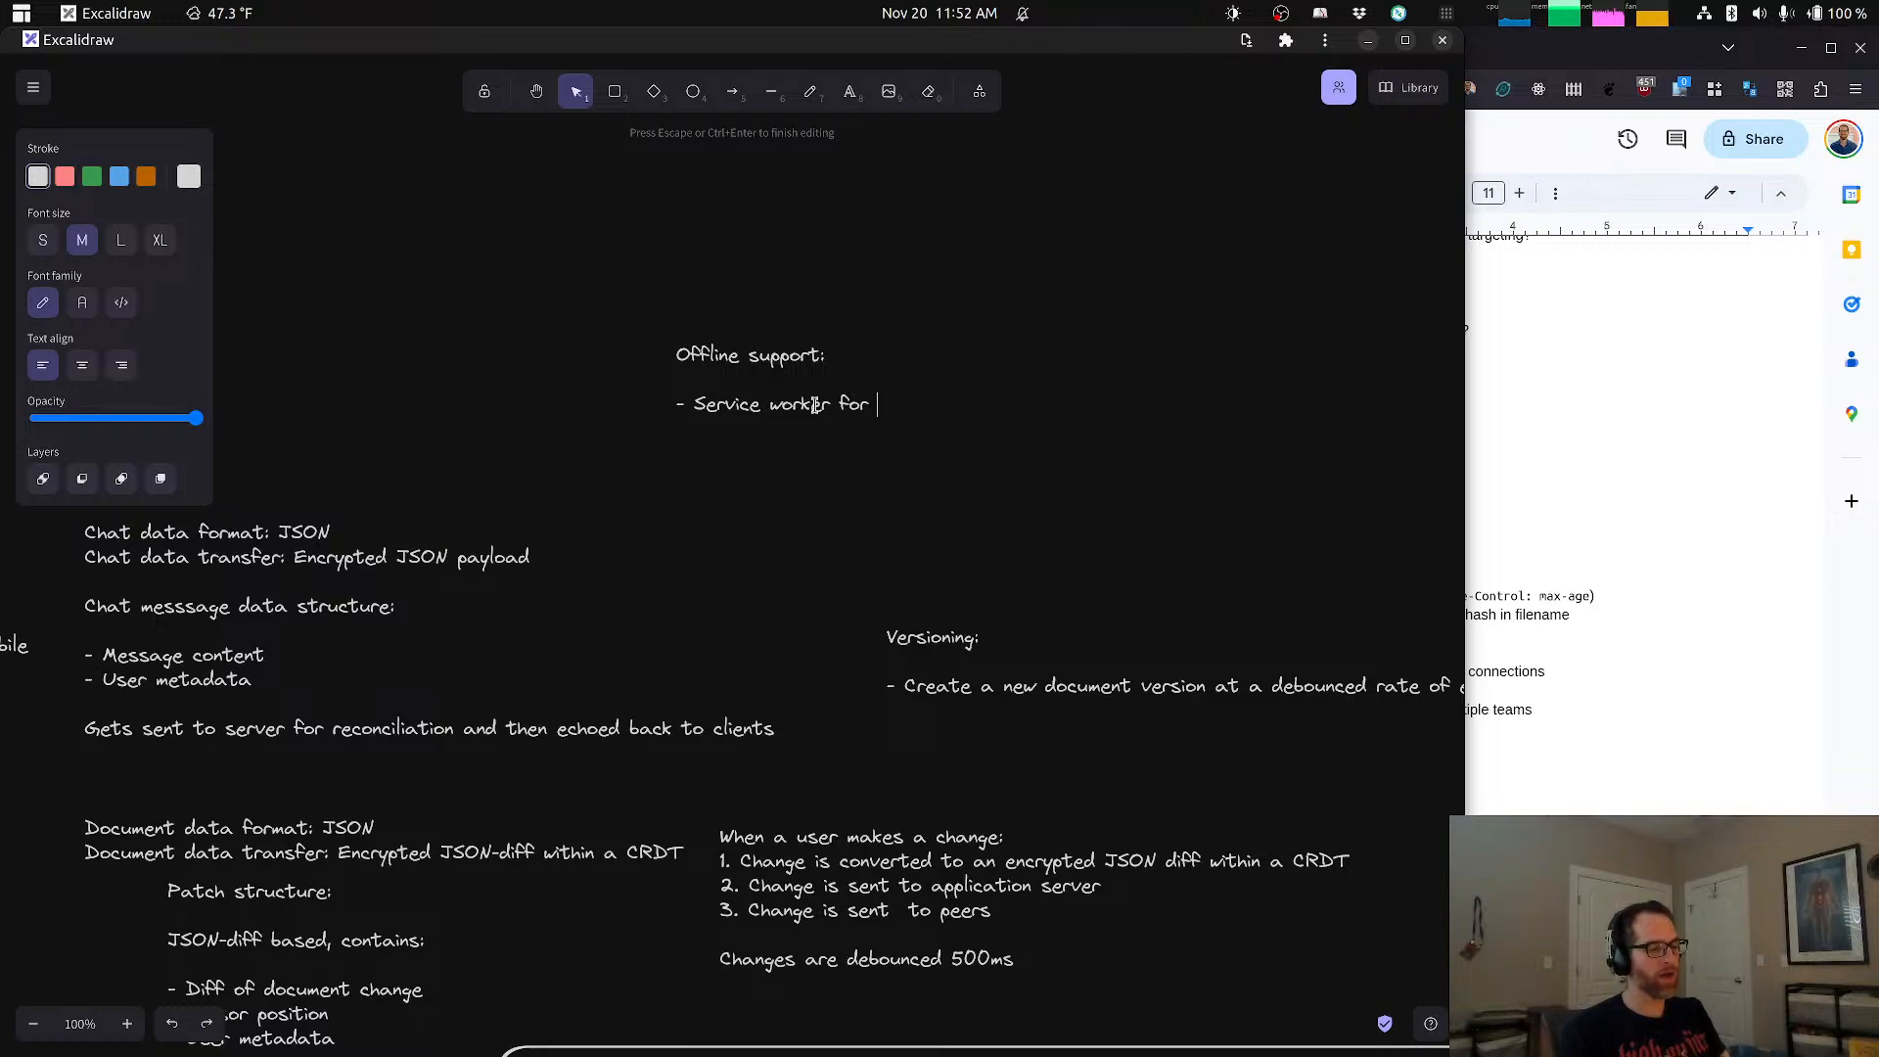
type(" offline ")
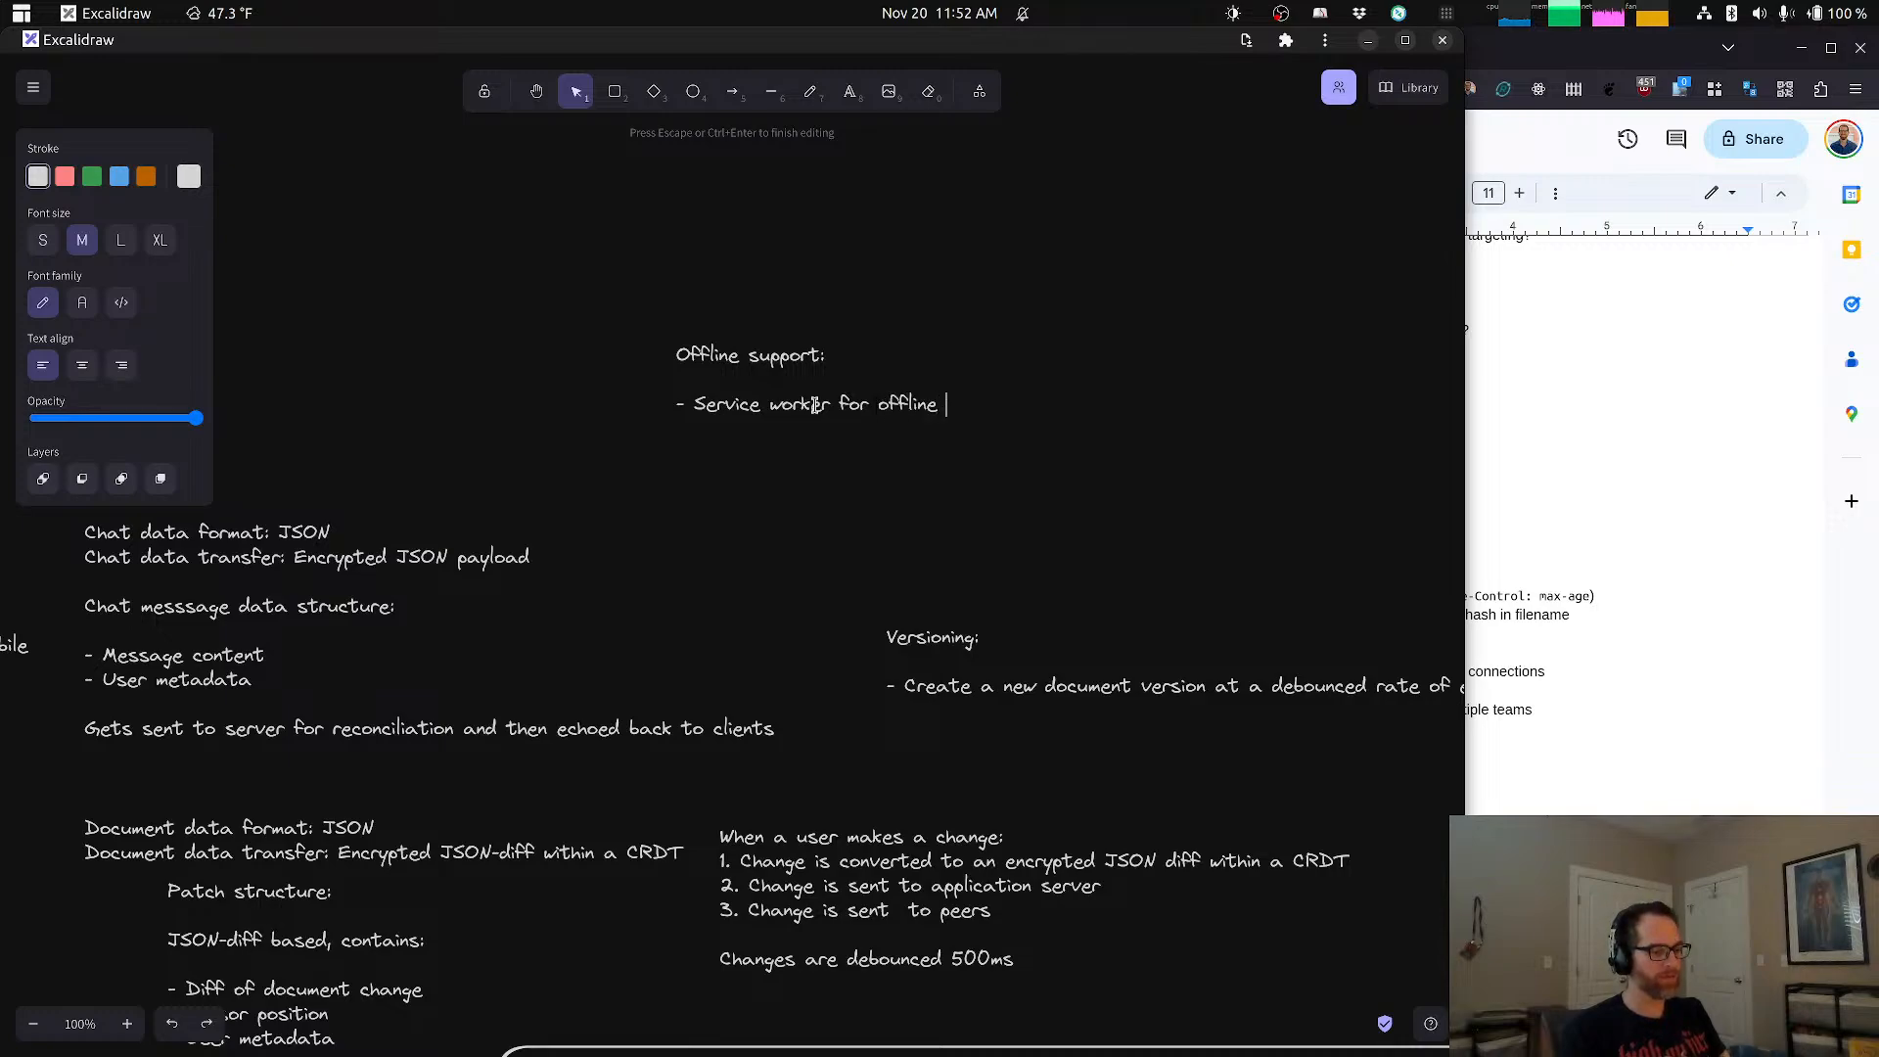
type("functionality ")
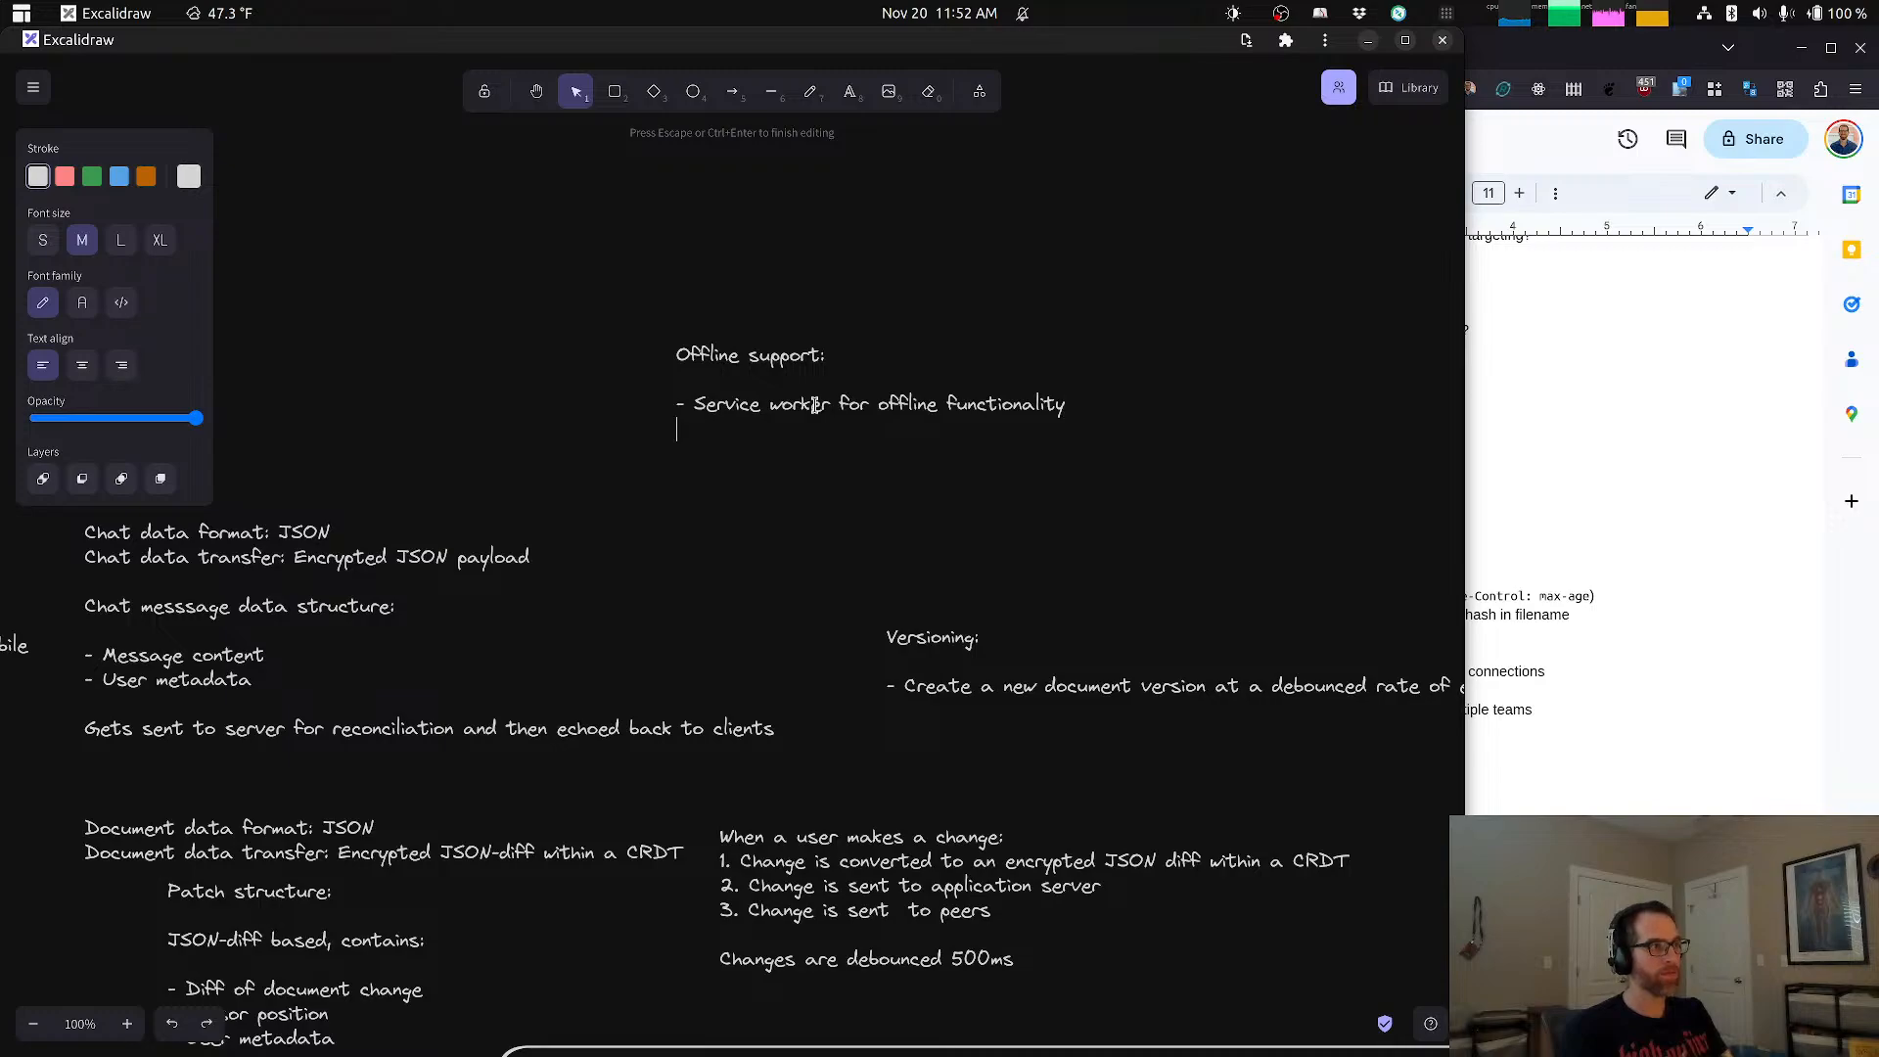
type("O")
Step: Add the bullet "- IndexedDB for offline storage" to the Offline support note
key("BackSpace")
type("-")
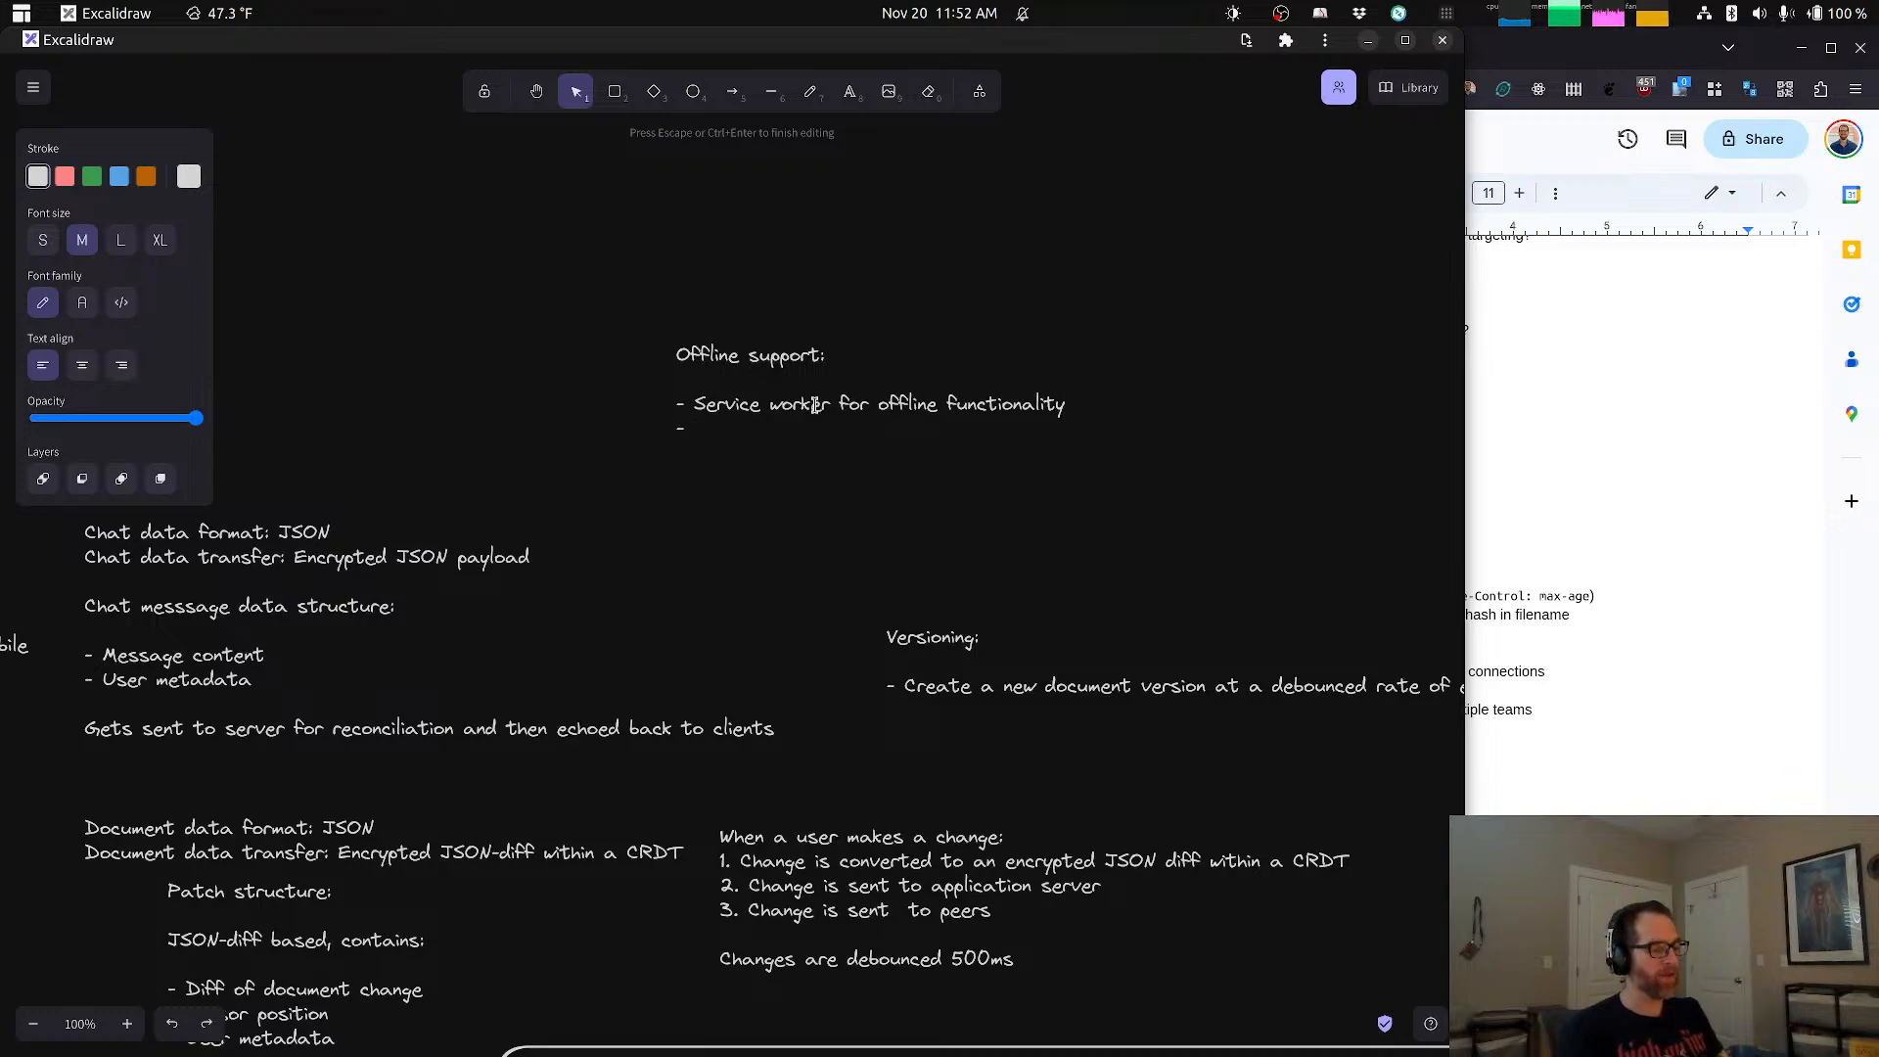
type(" IndexedDB for")
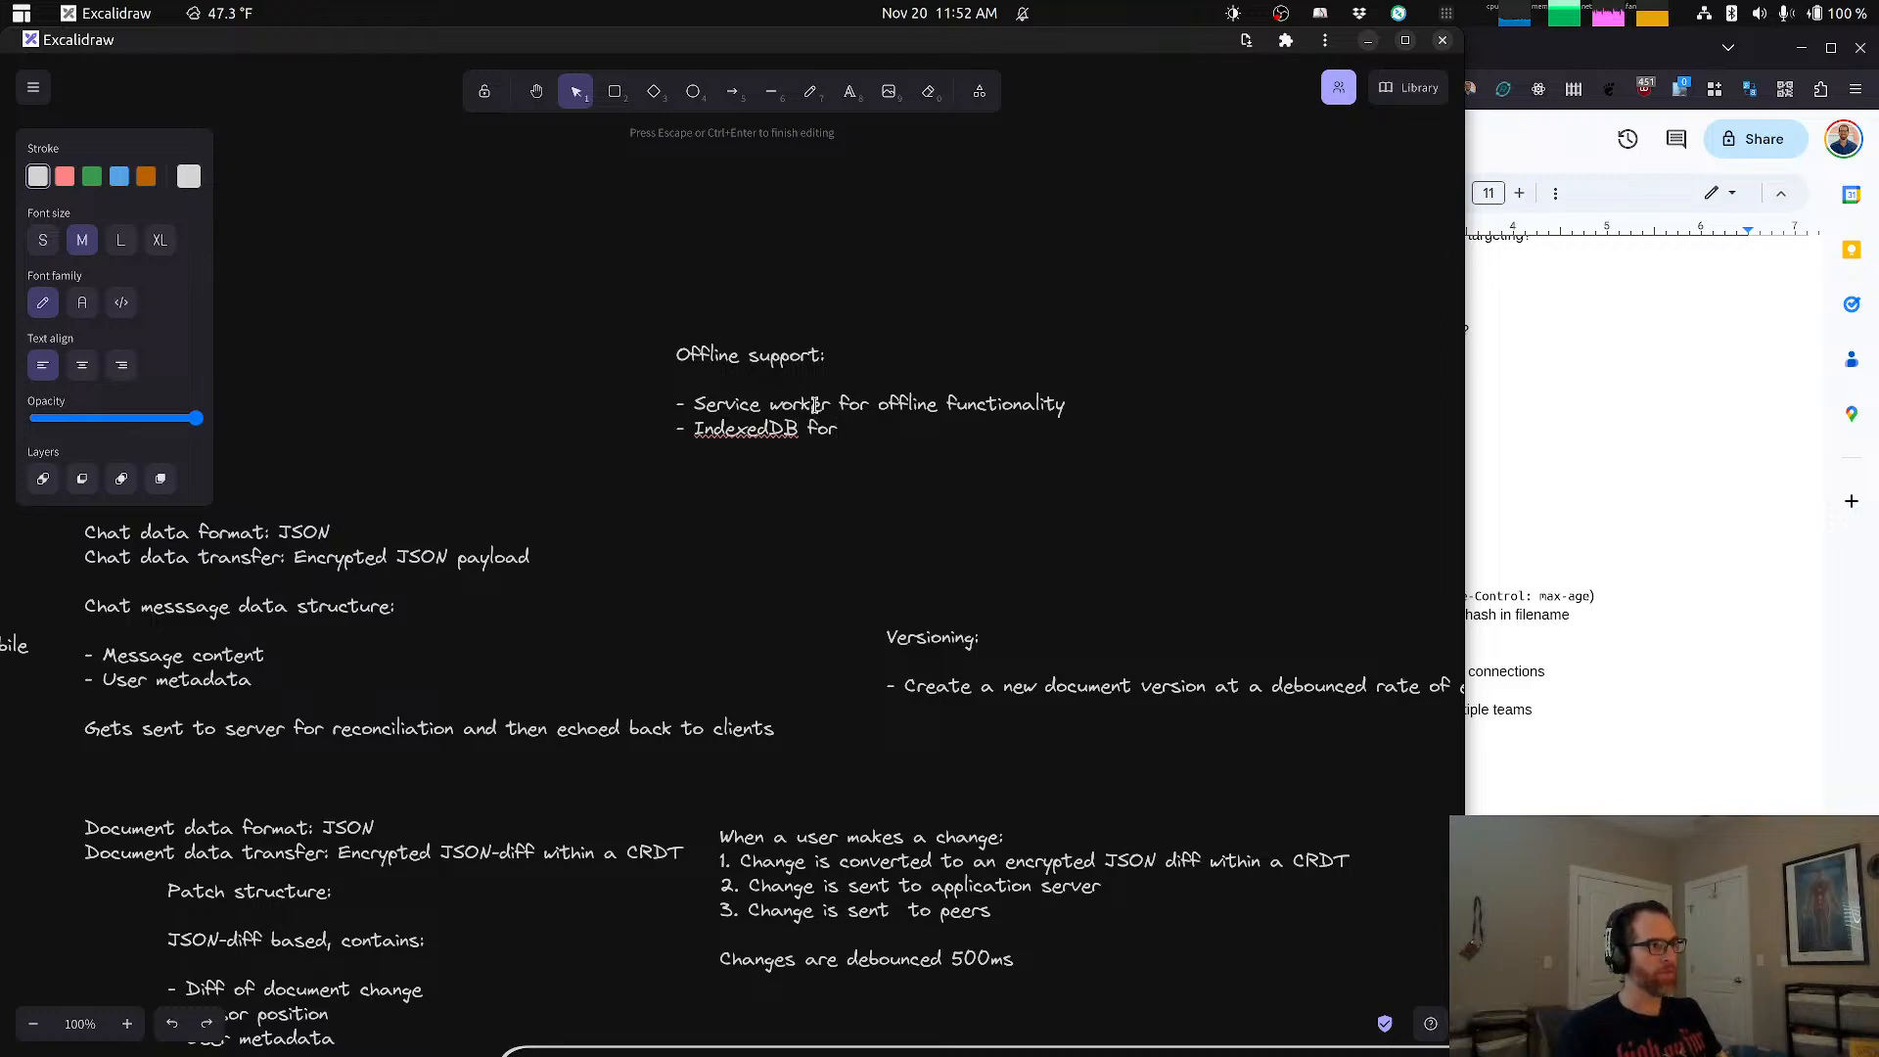
type(" client")
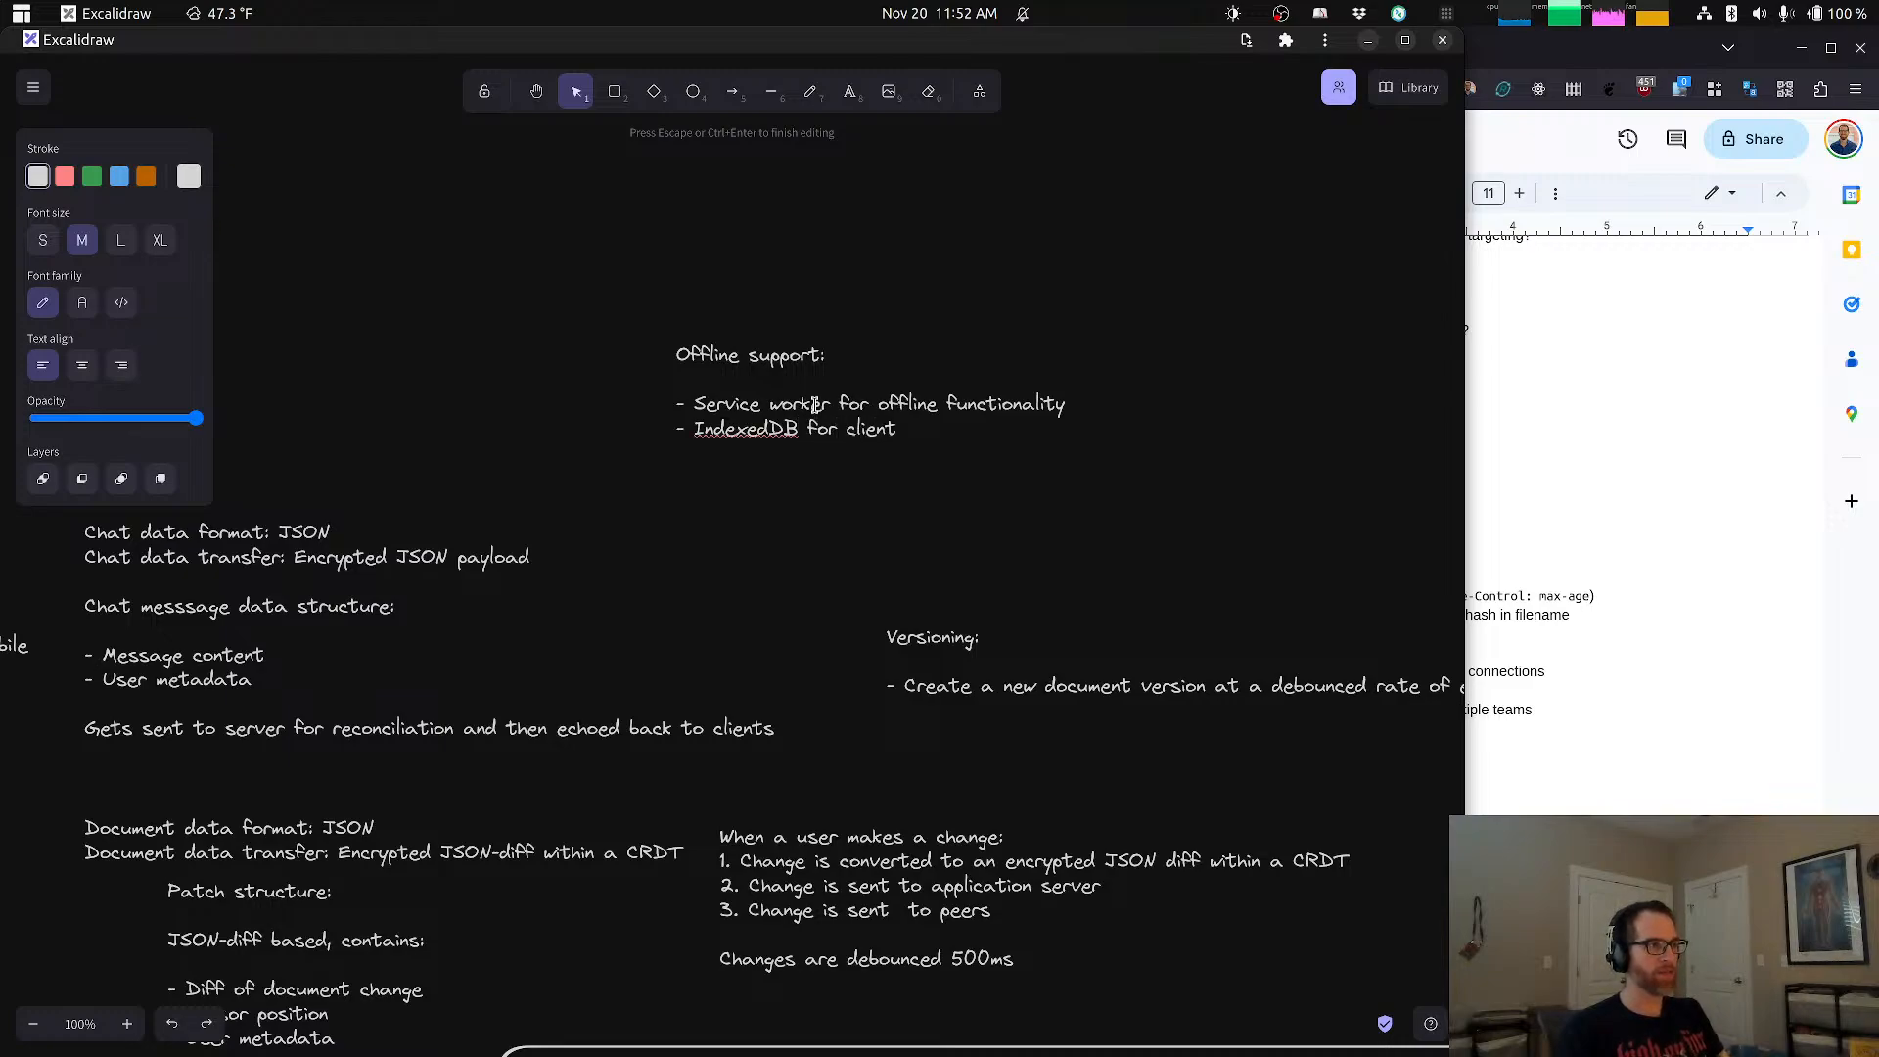
type(" side, o")
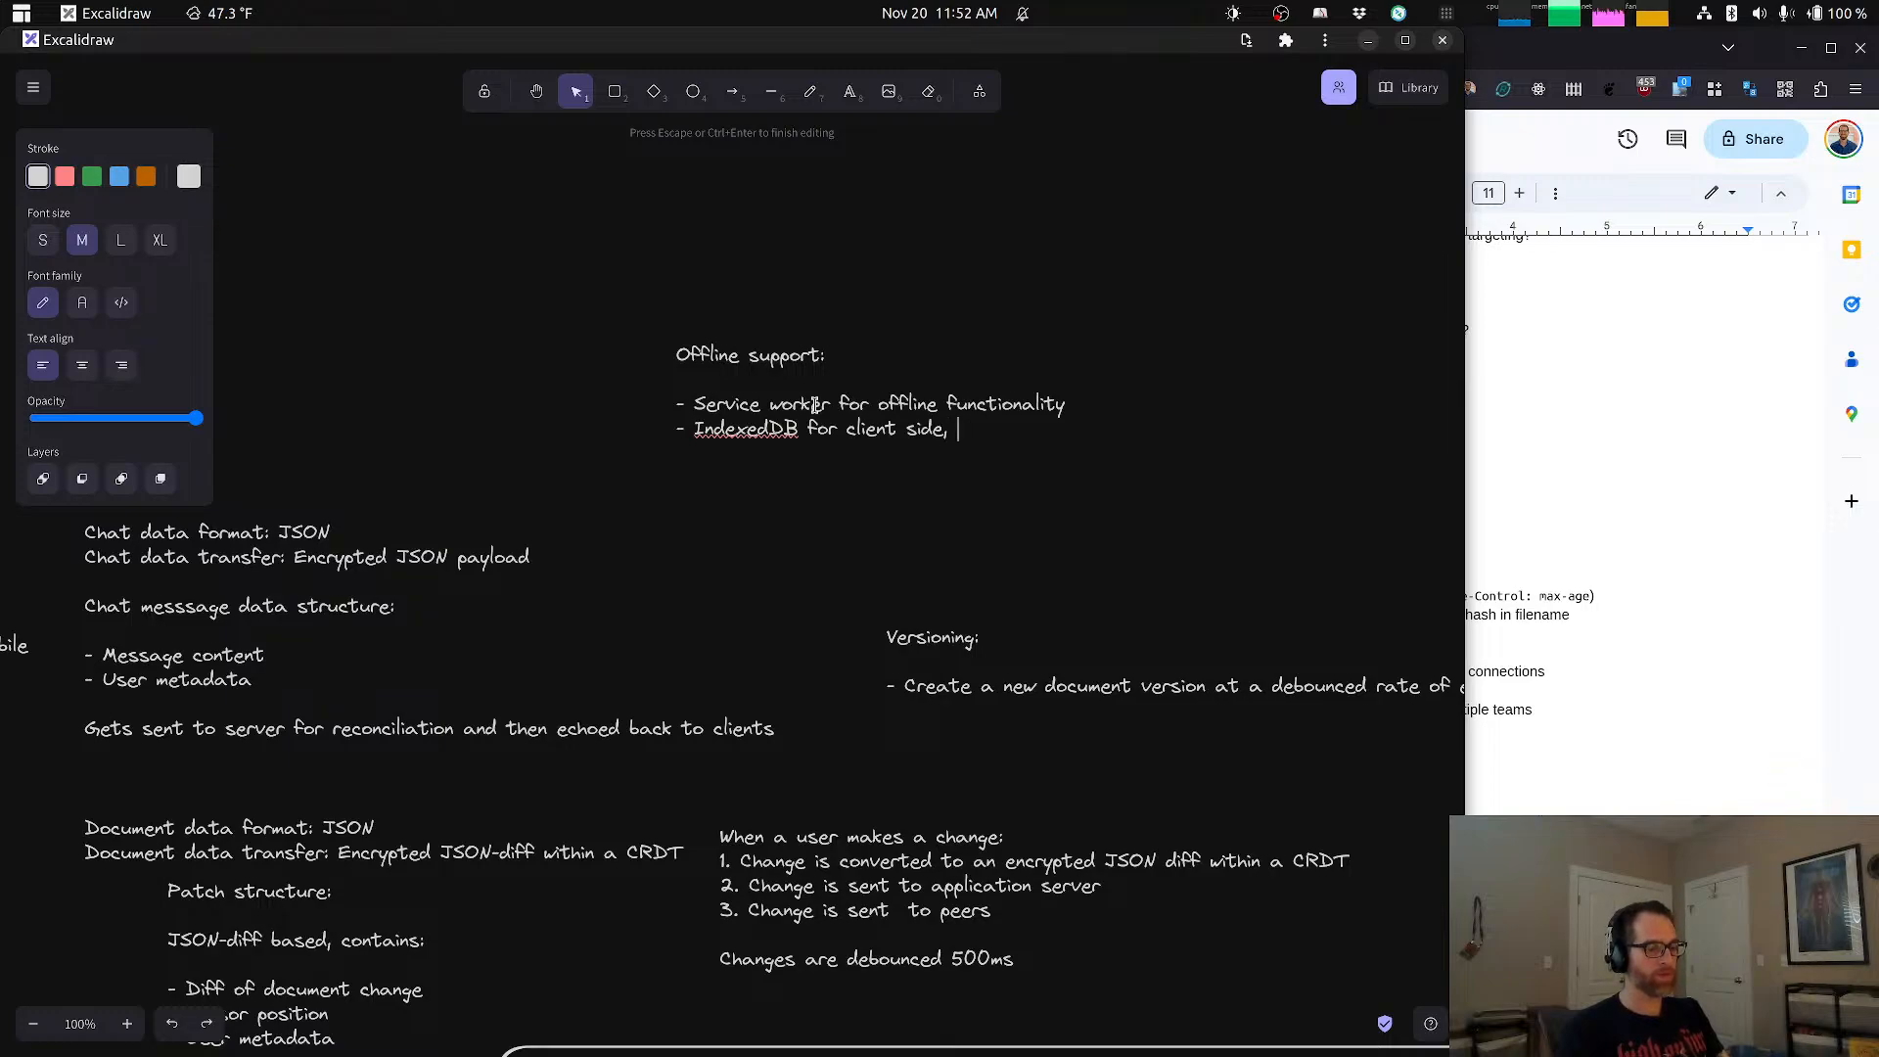
key("ctrl+BackSpace")
key("ctrl+BackSpace")
type("o")
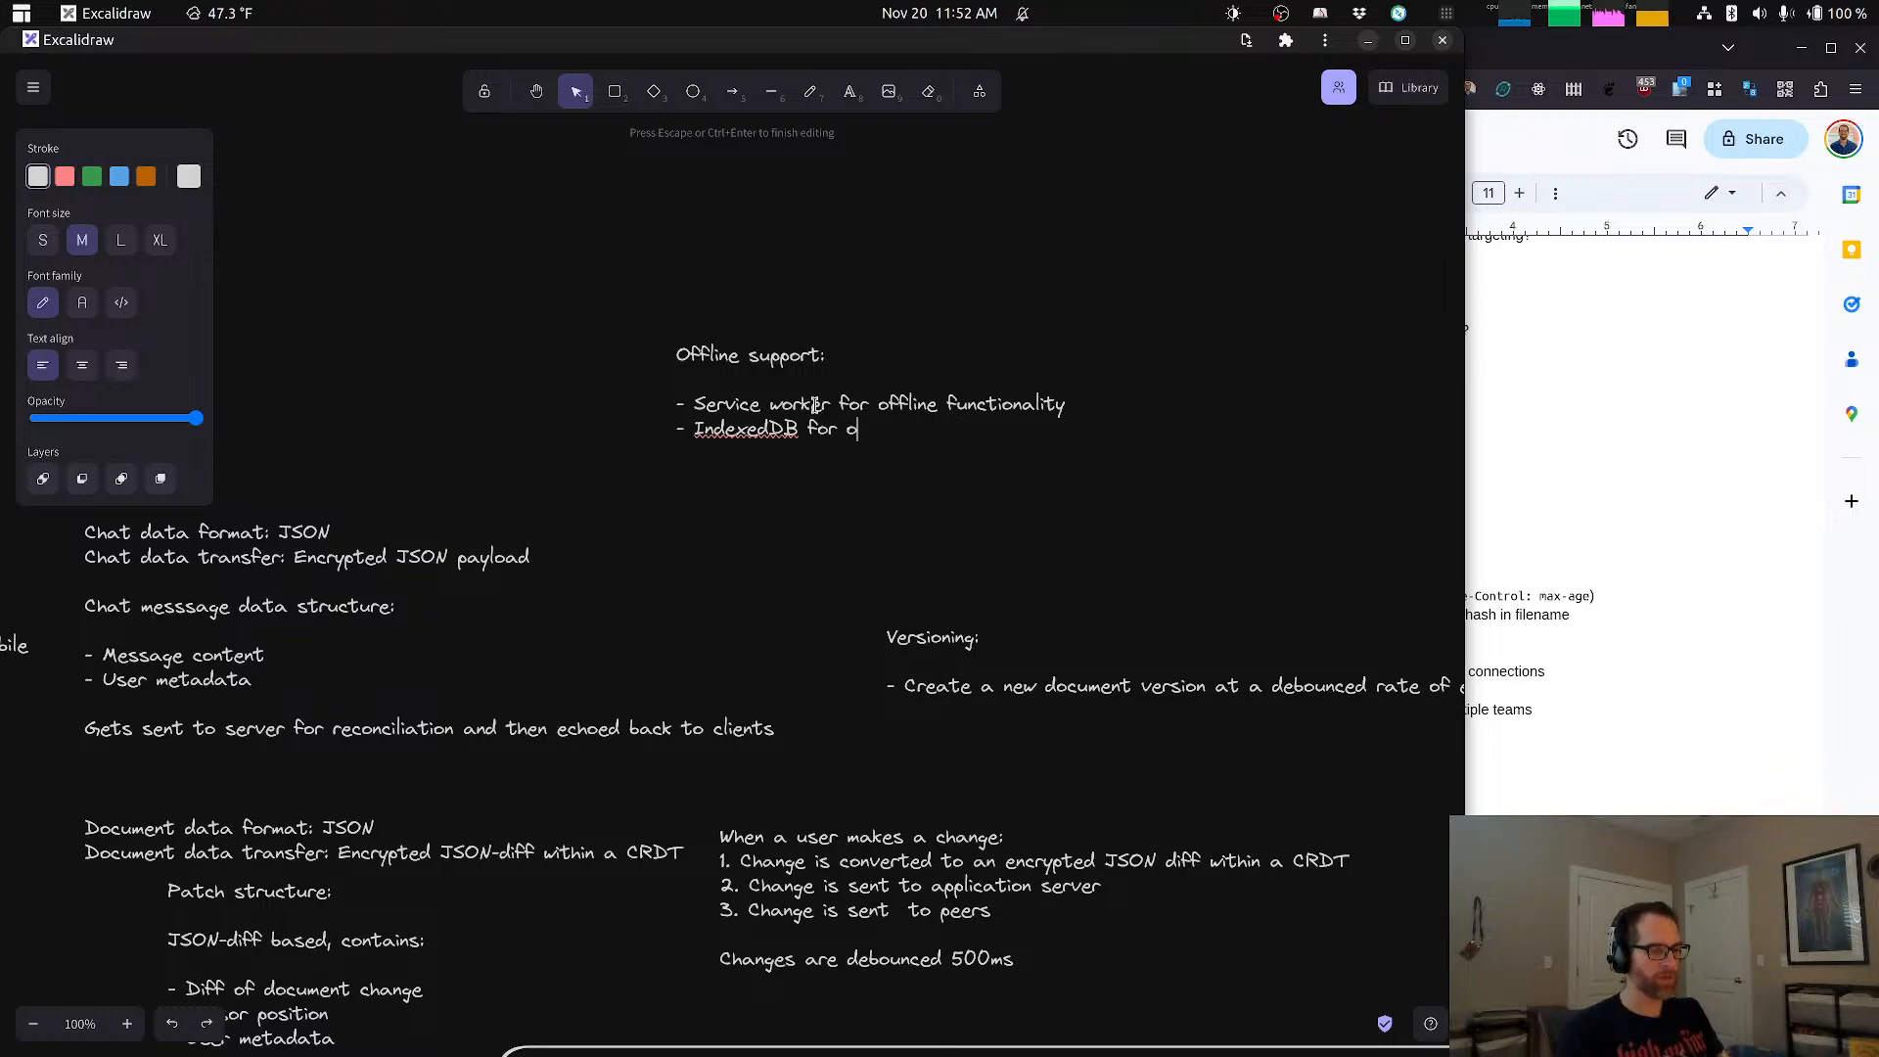
type("ffline storage")
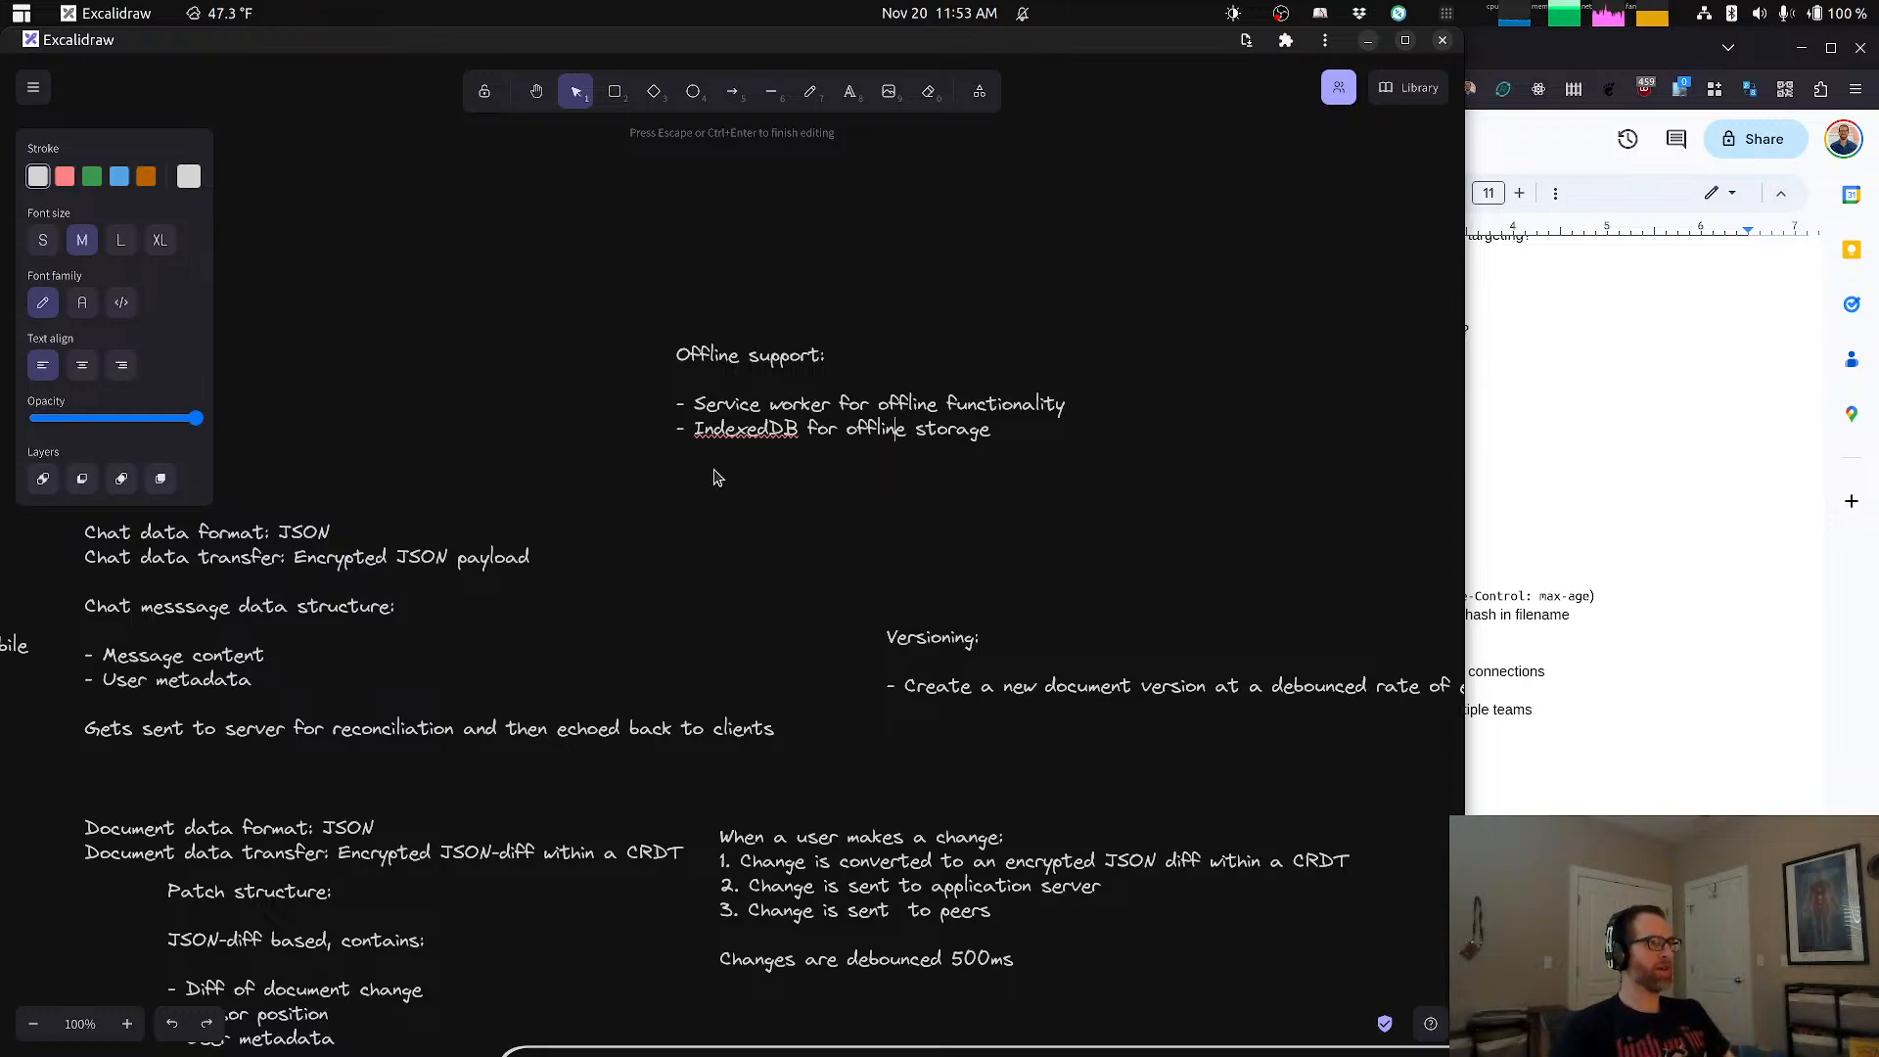
Step: Remove the stray space within "offline" in the IndexedDB bullet and move the Offline support note down, closer to the Versioning note
left_click(894, 516)
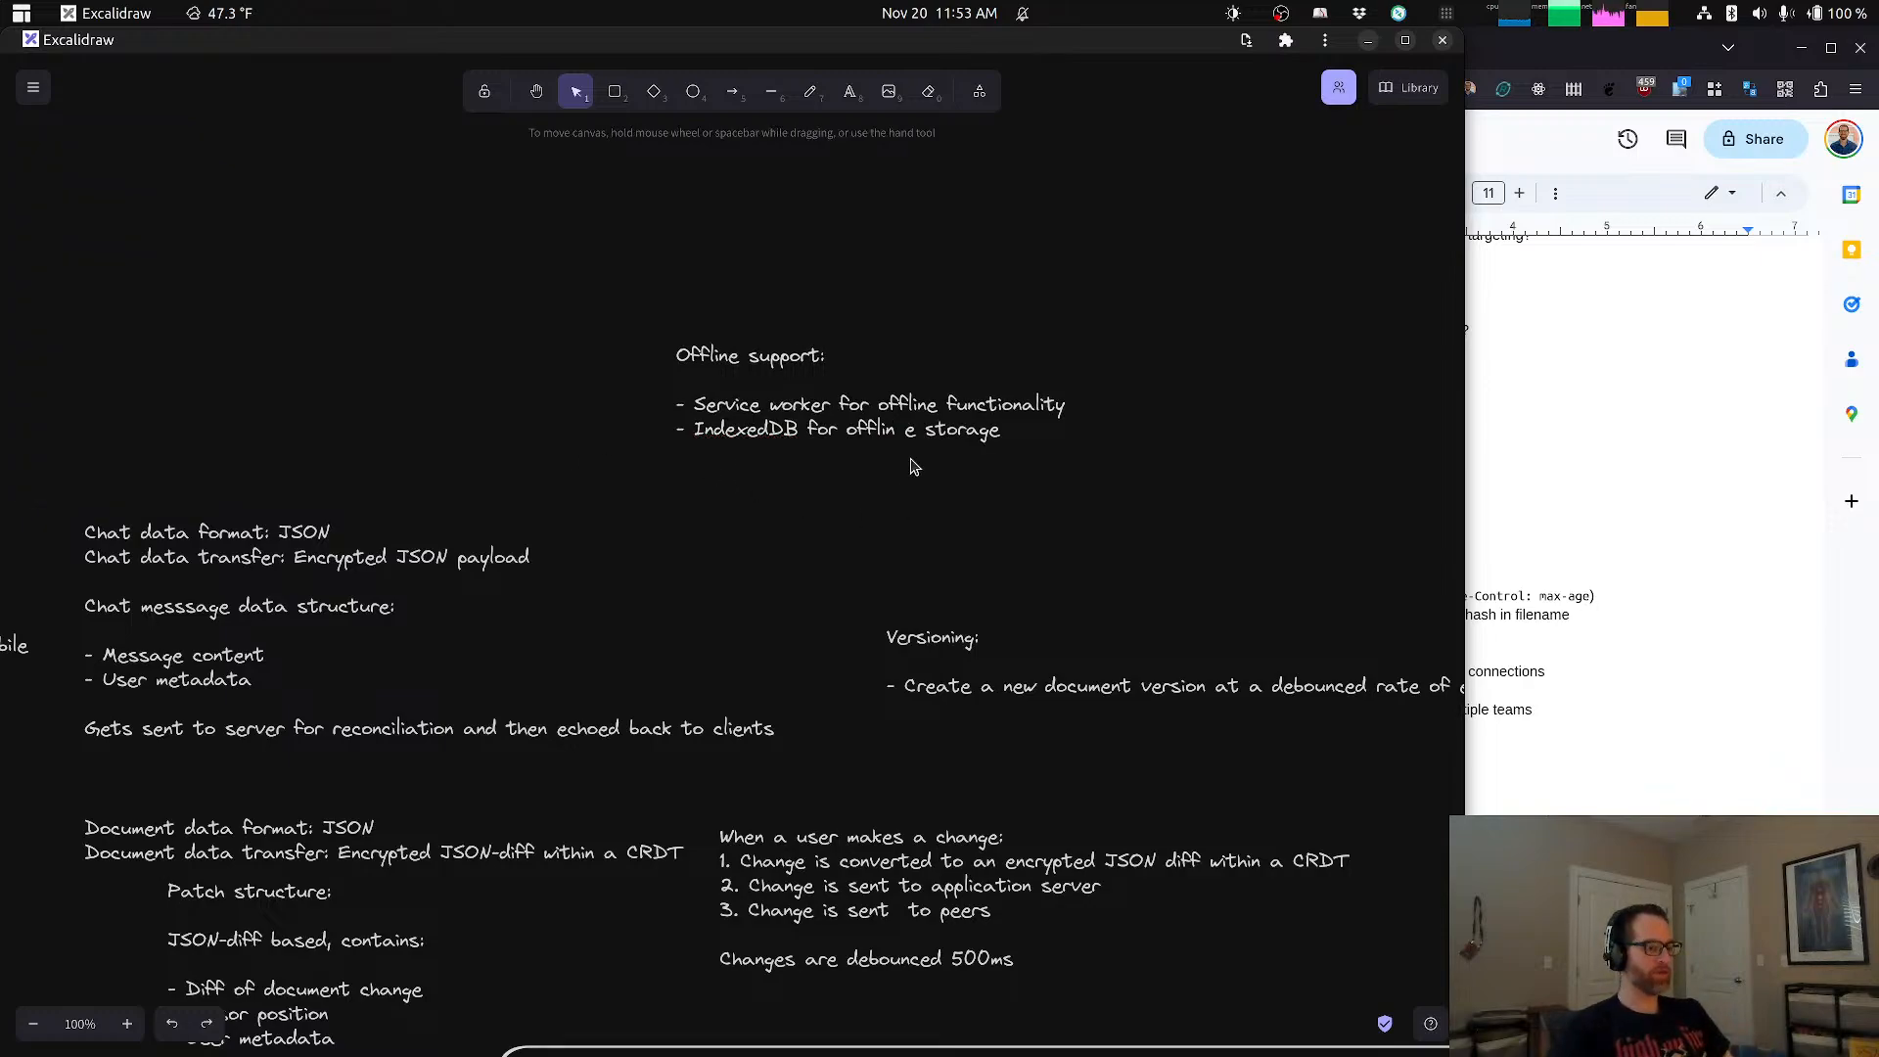
key("ctrl+z")
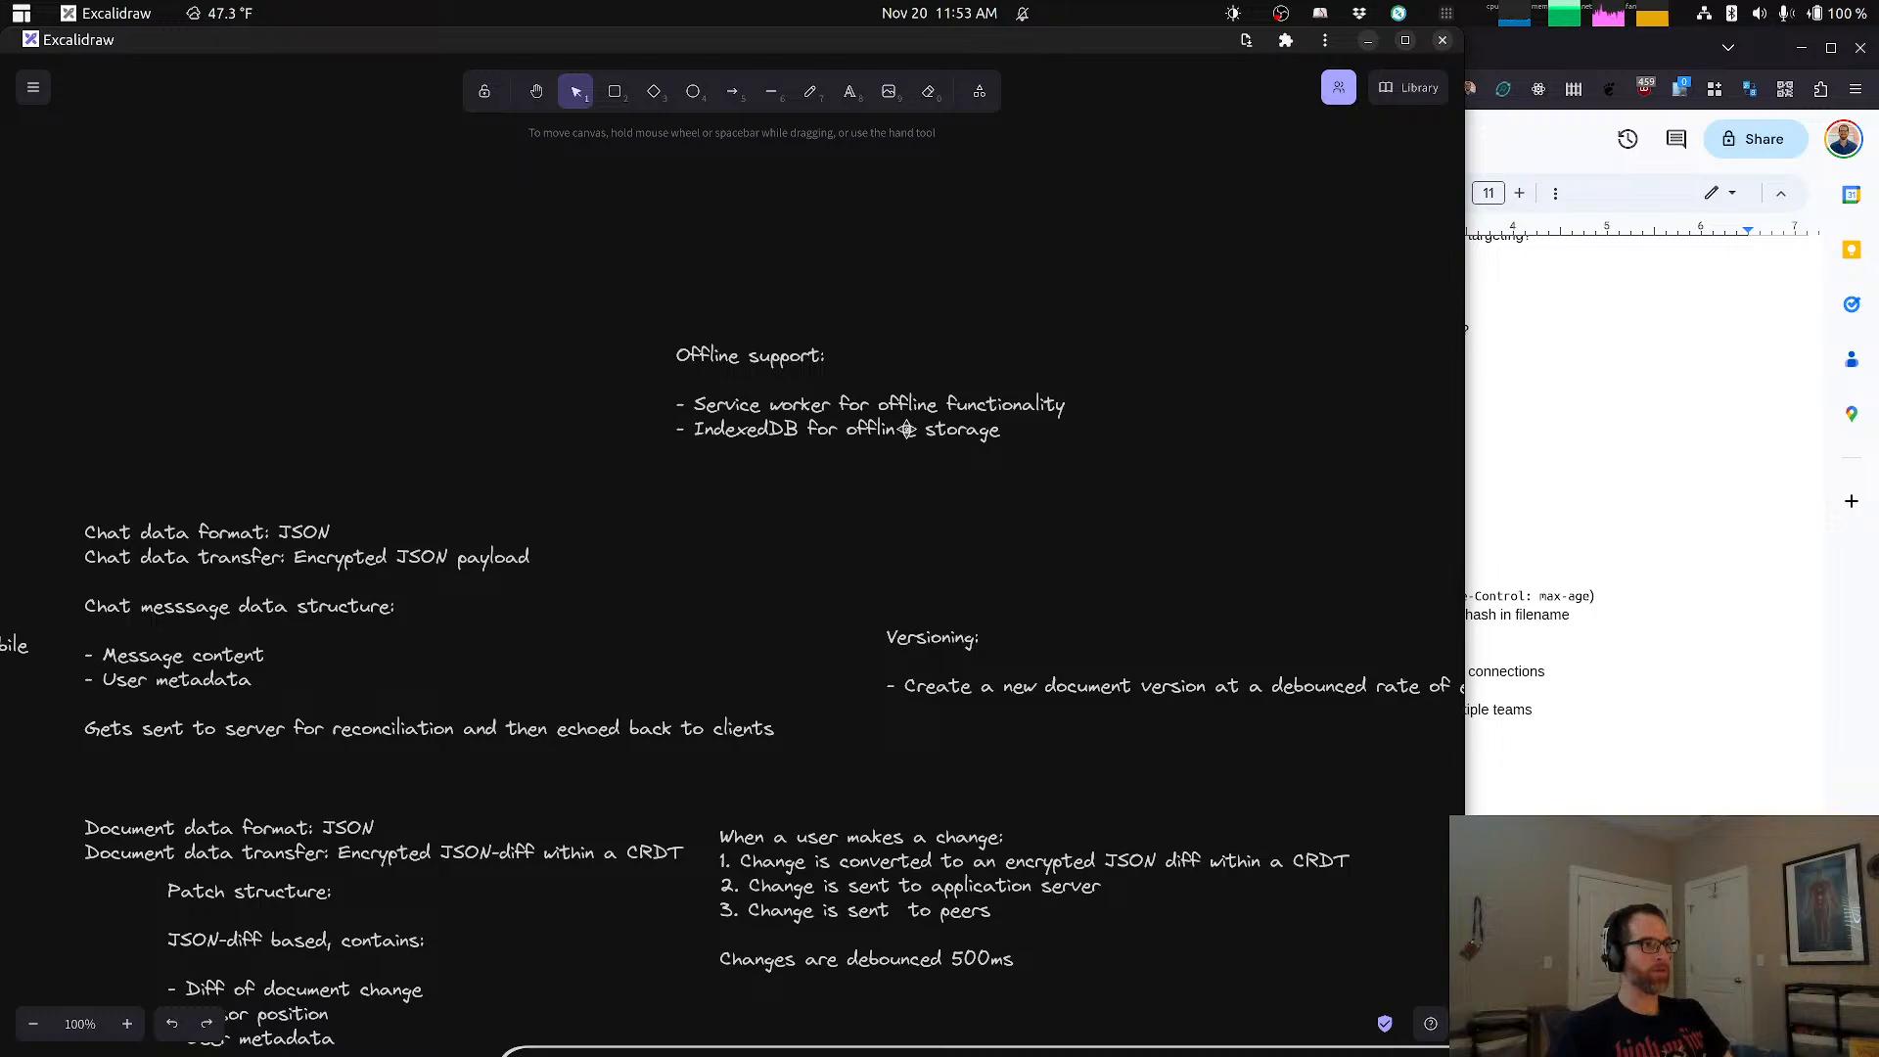
left_click(911, 428)
double_click(928, 430)
left_click(927, 431)
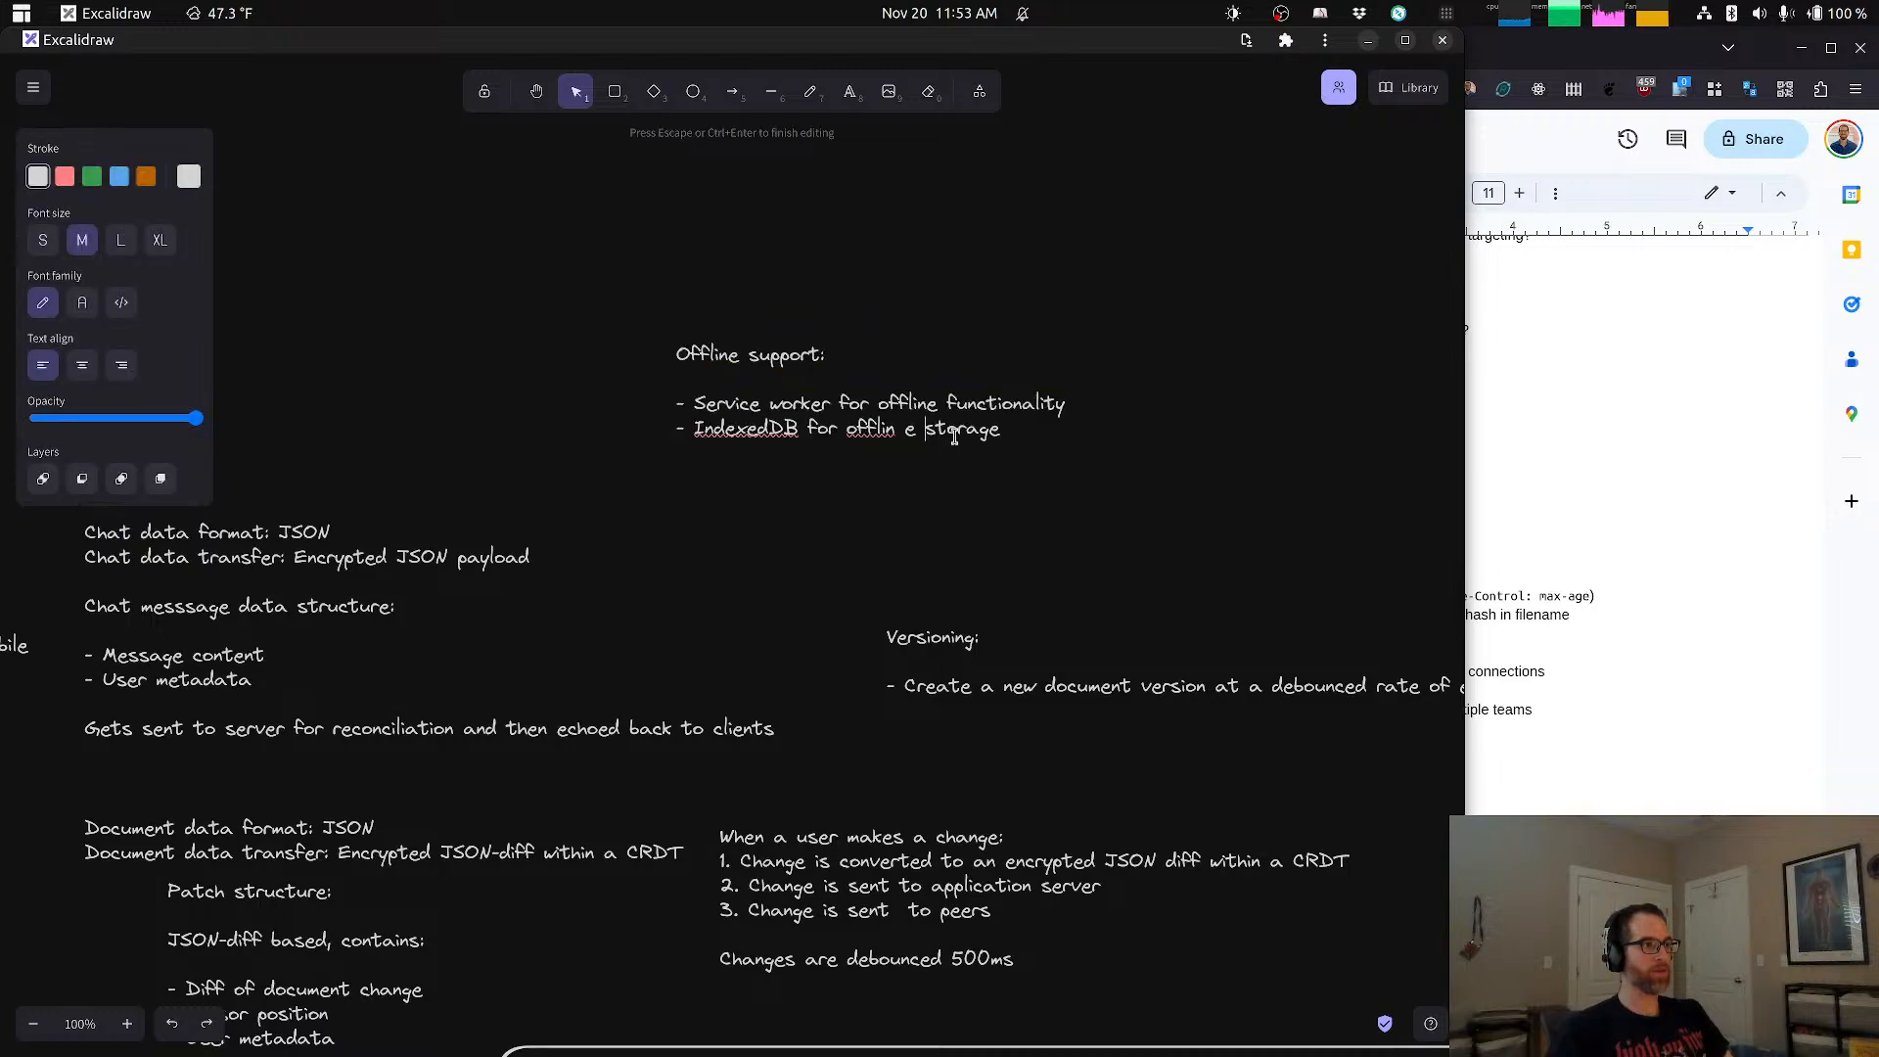
key("BackSpace")
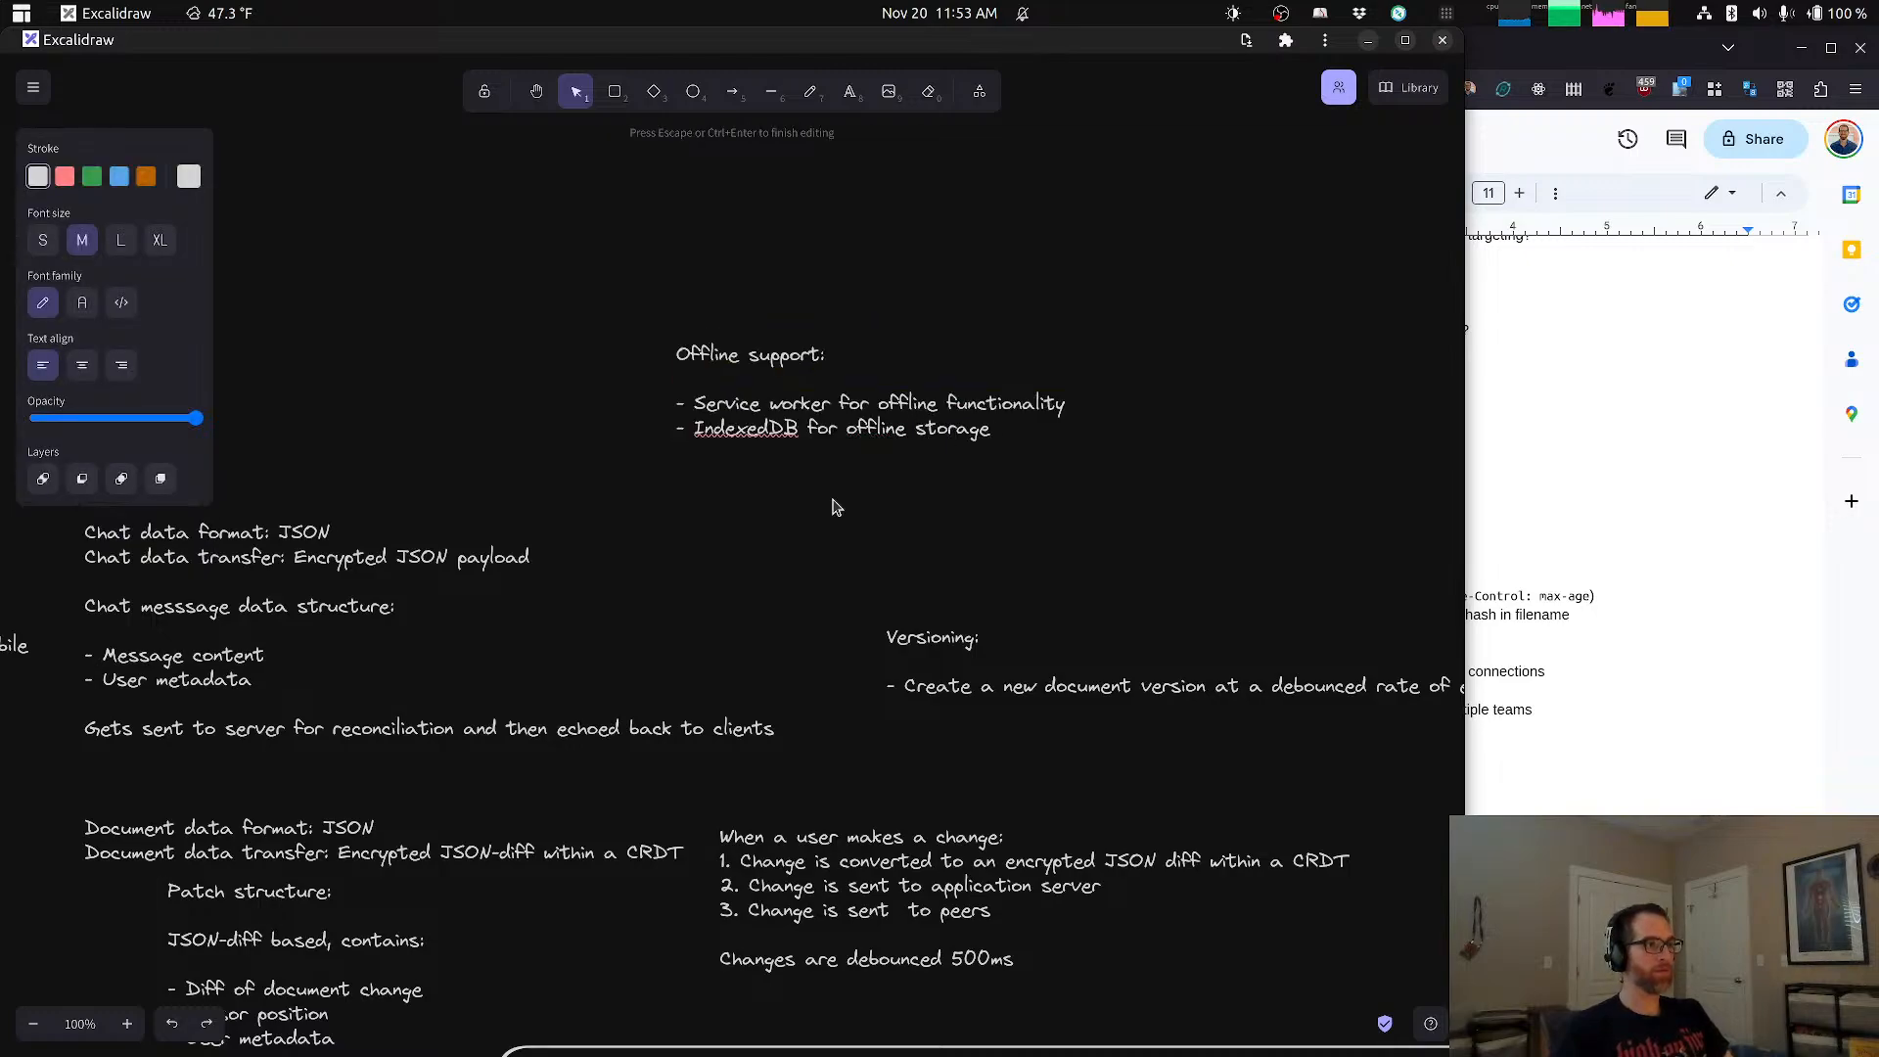
left_click(834, 502)
left_click_drag(825, 460, 830, 562)
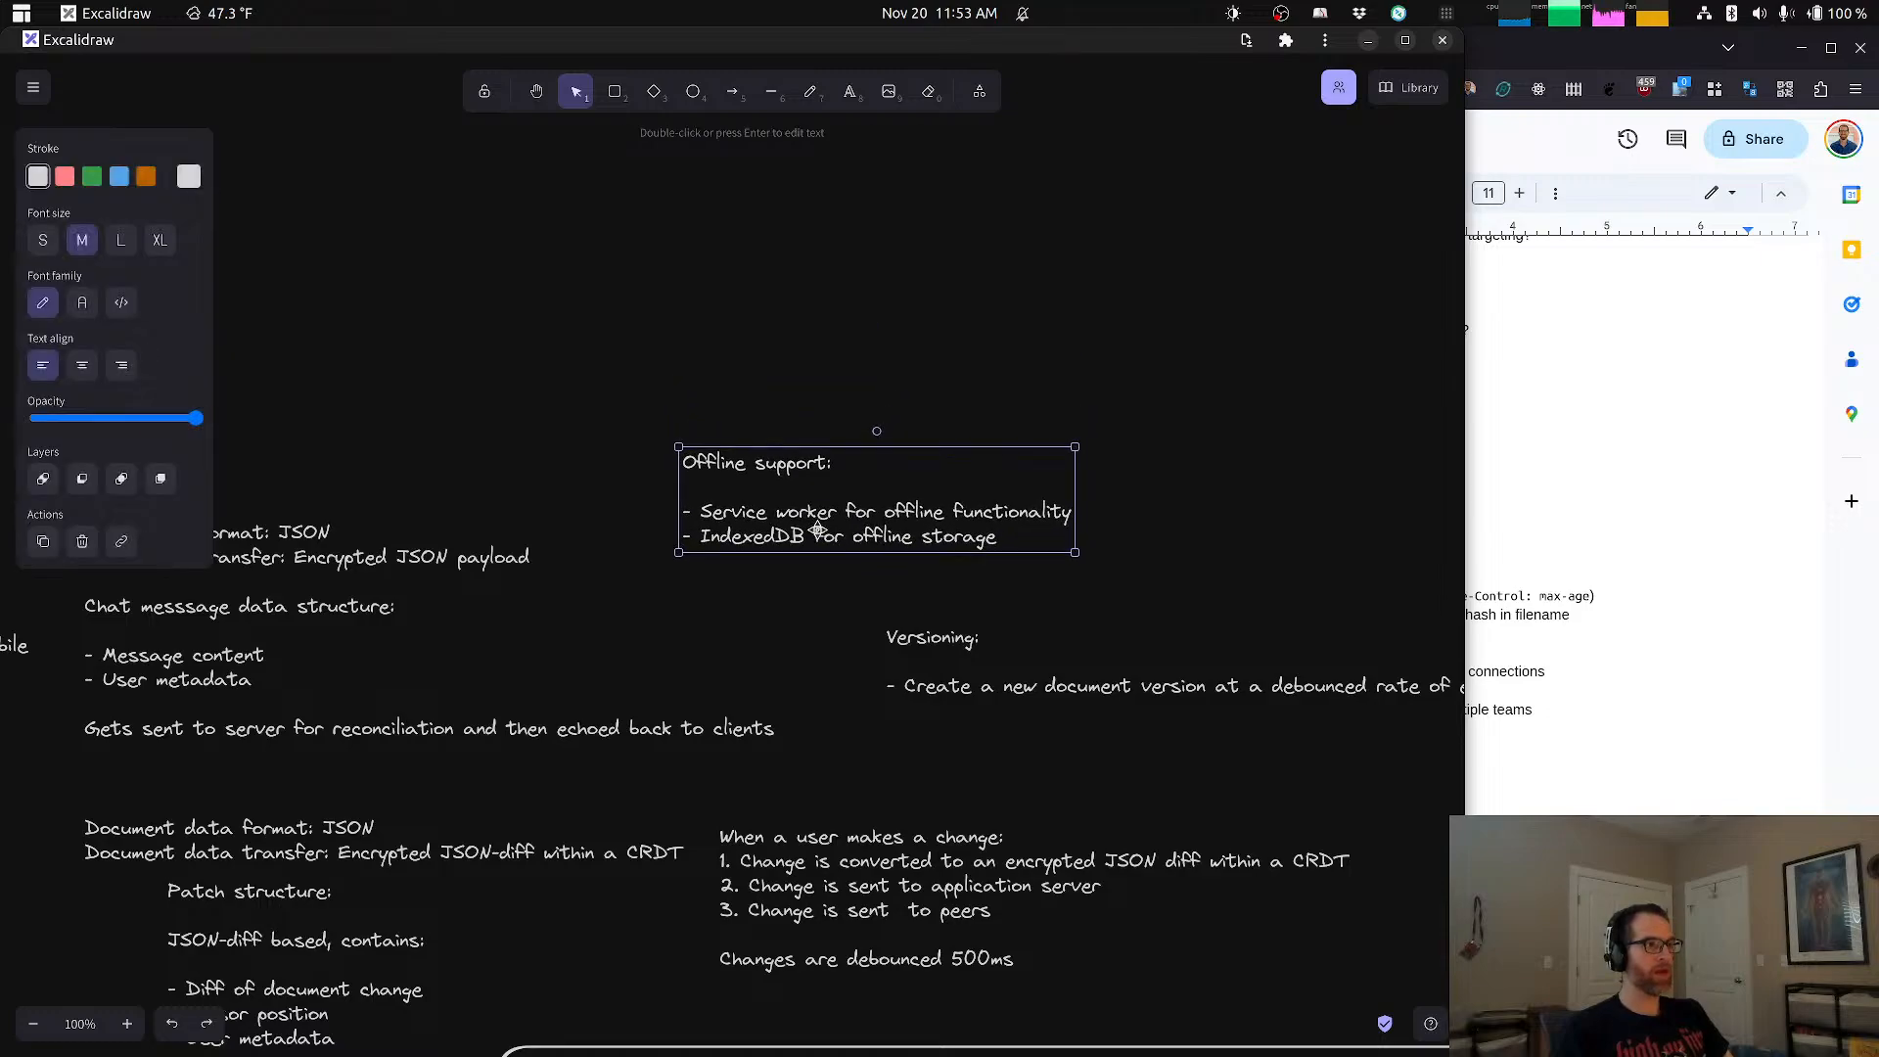
left_click(545, 433)
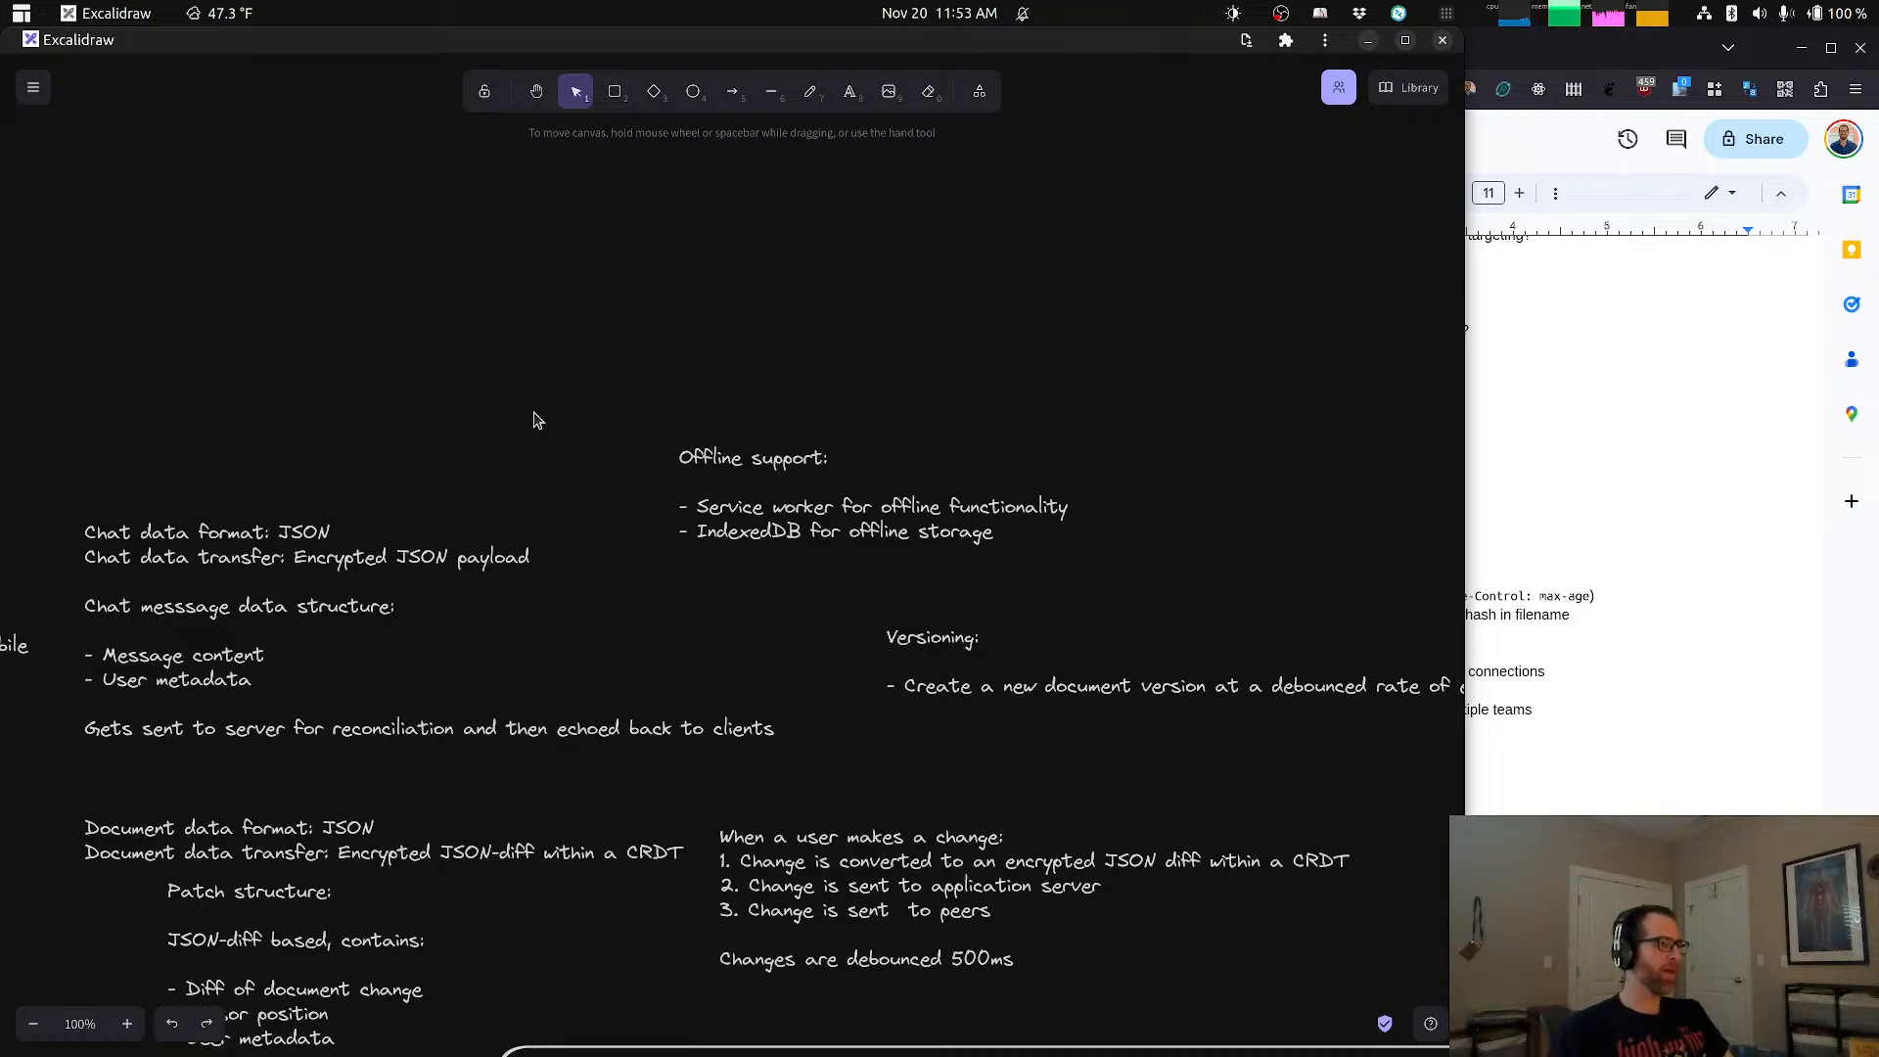
Step: Start a text note in the empty area above the chat data note, headed "Conflict resolution:"
left_click_drag(651, 390, 709, 395)
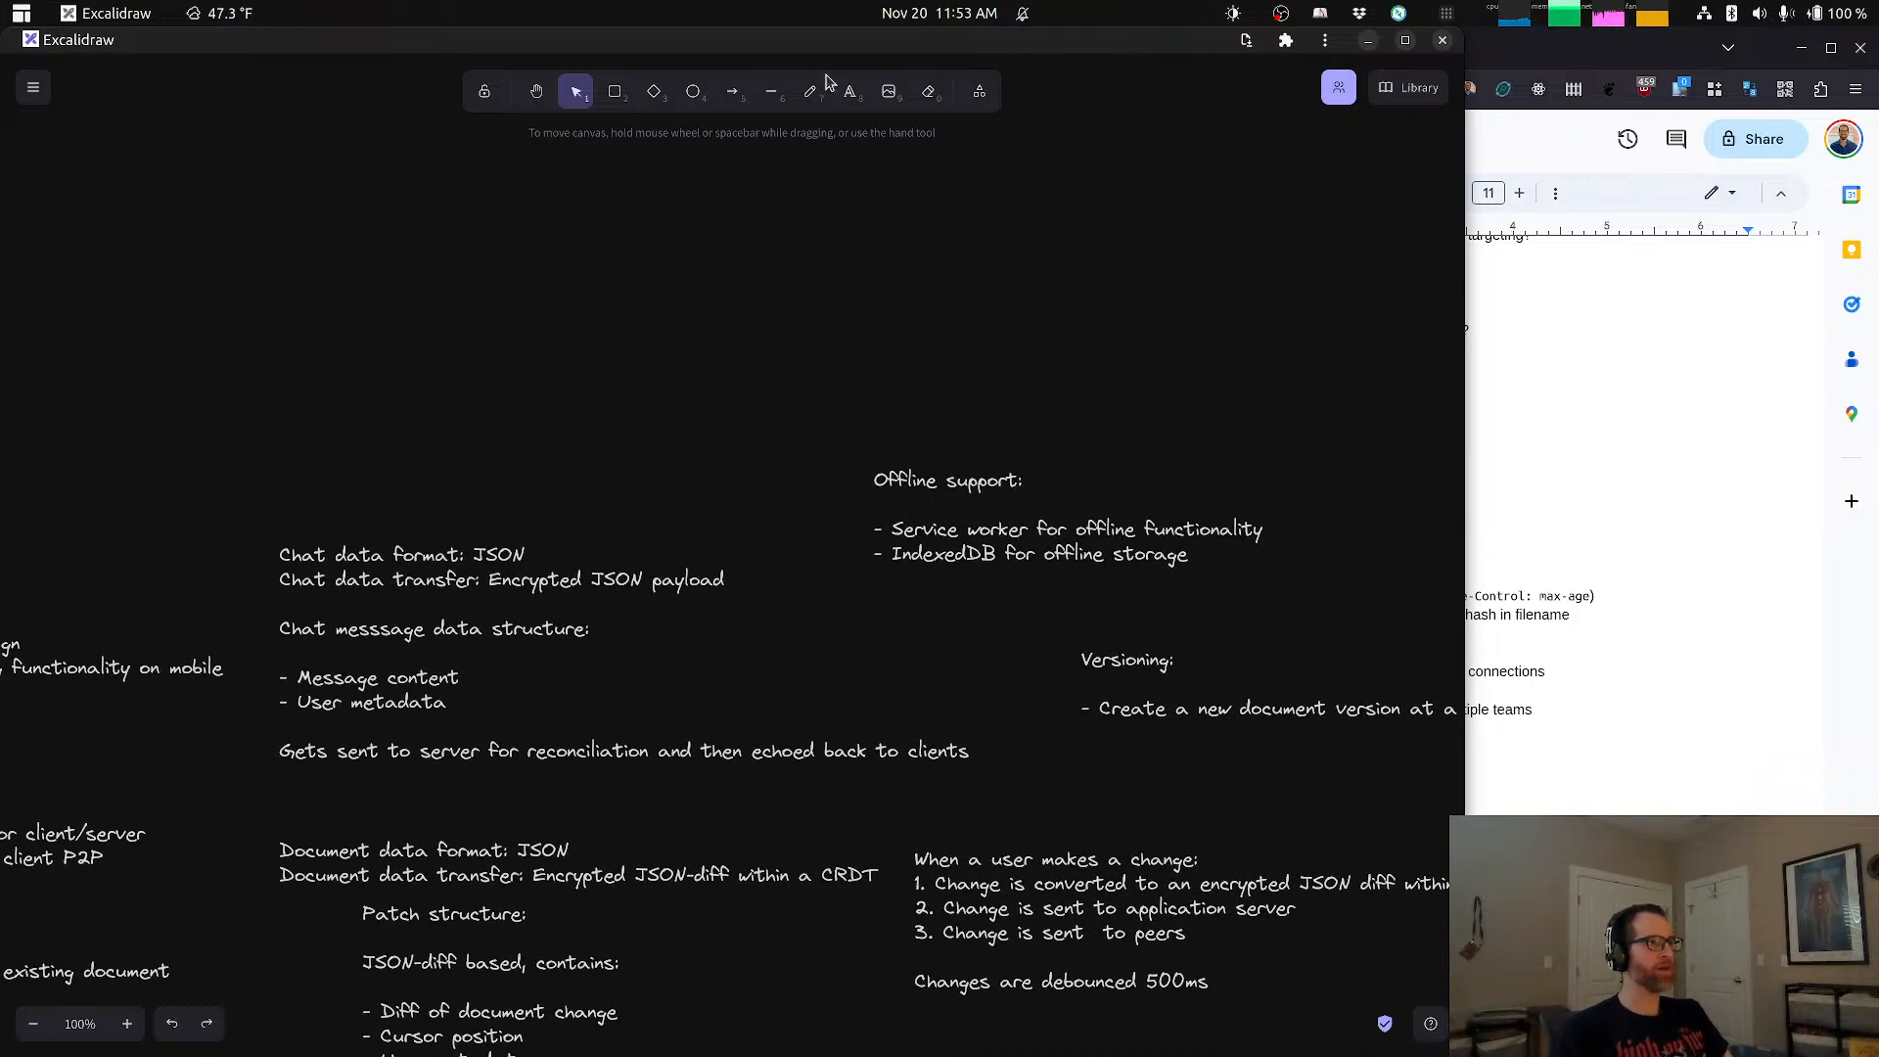
left_click(850, 93)
left_click(408, 415)
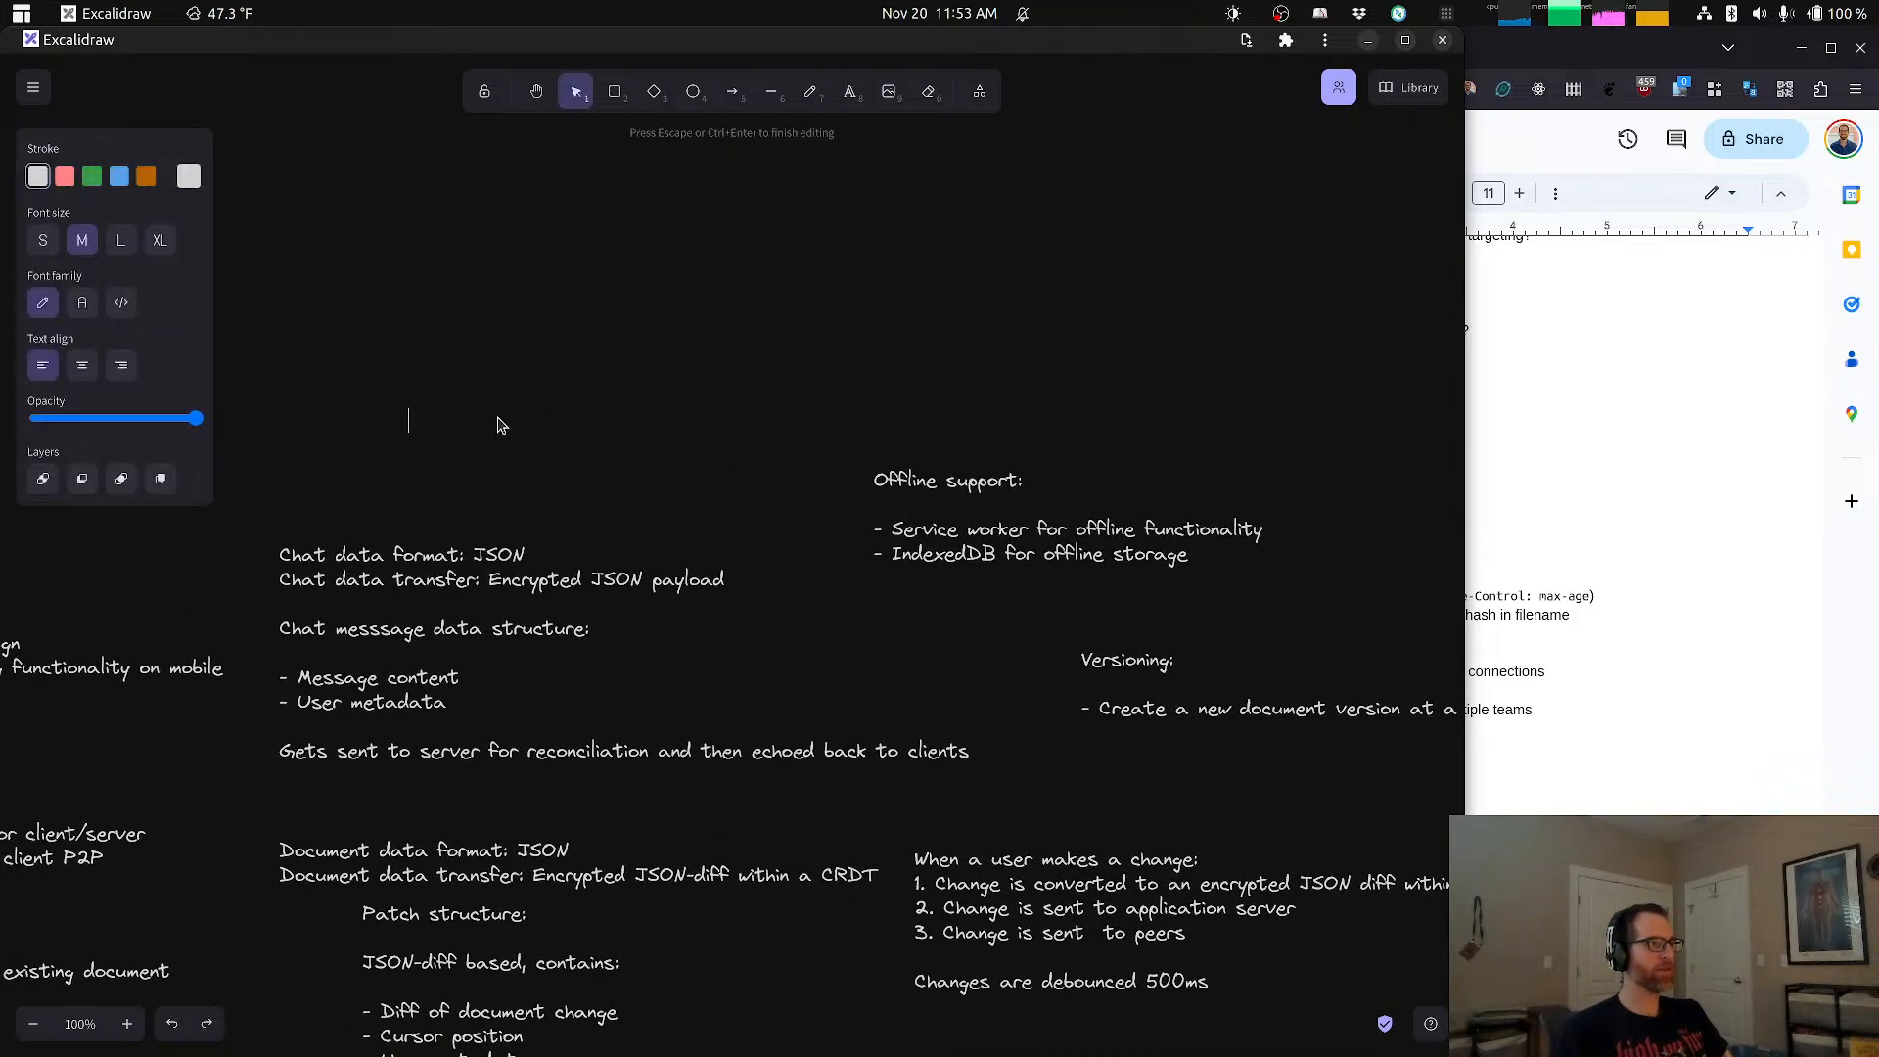
type("Confli")
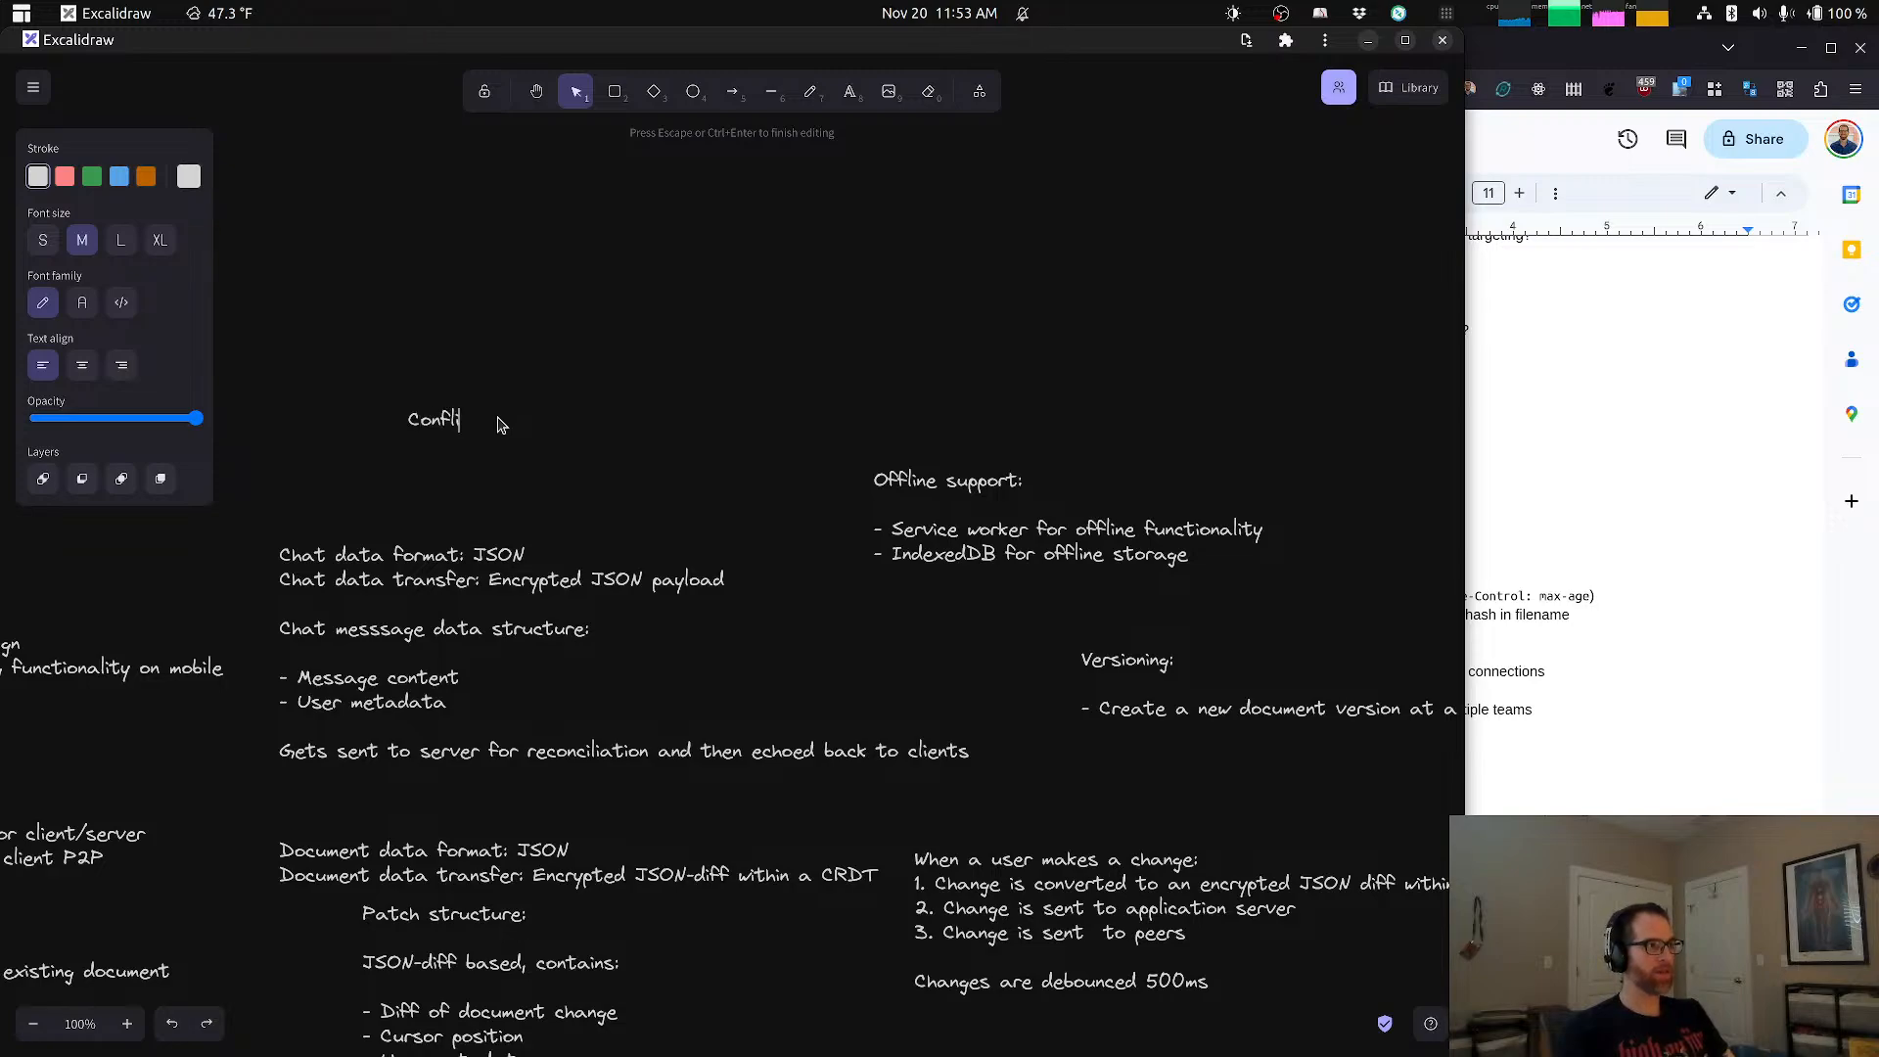
type("ct desclution:")
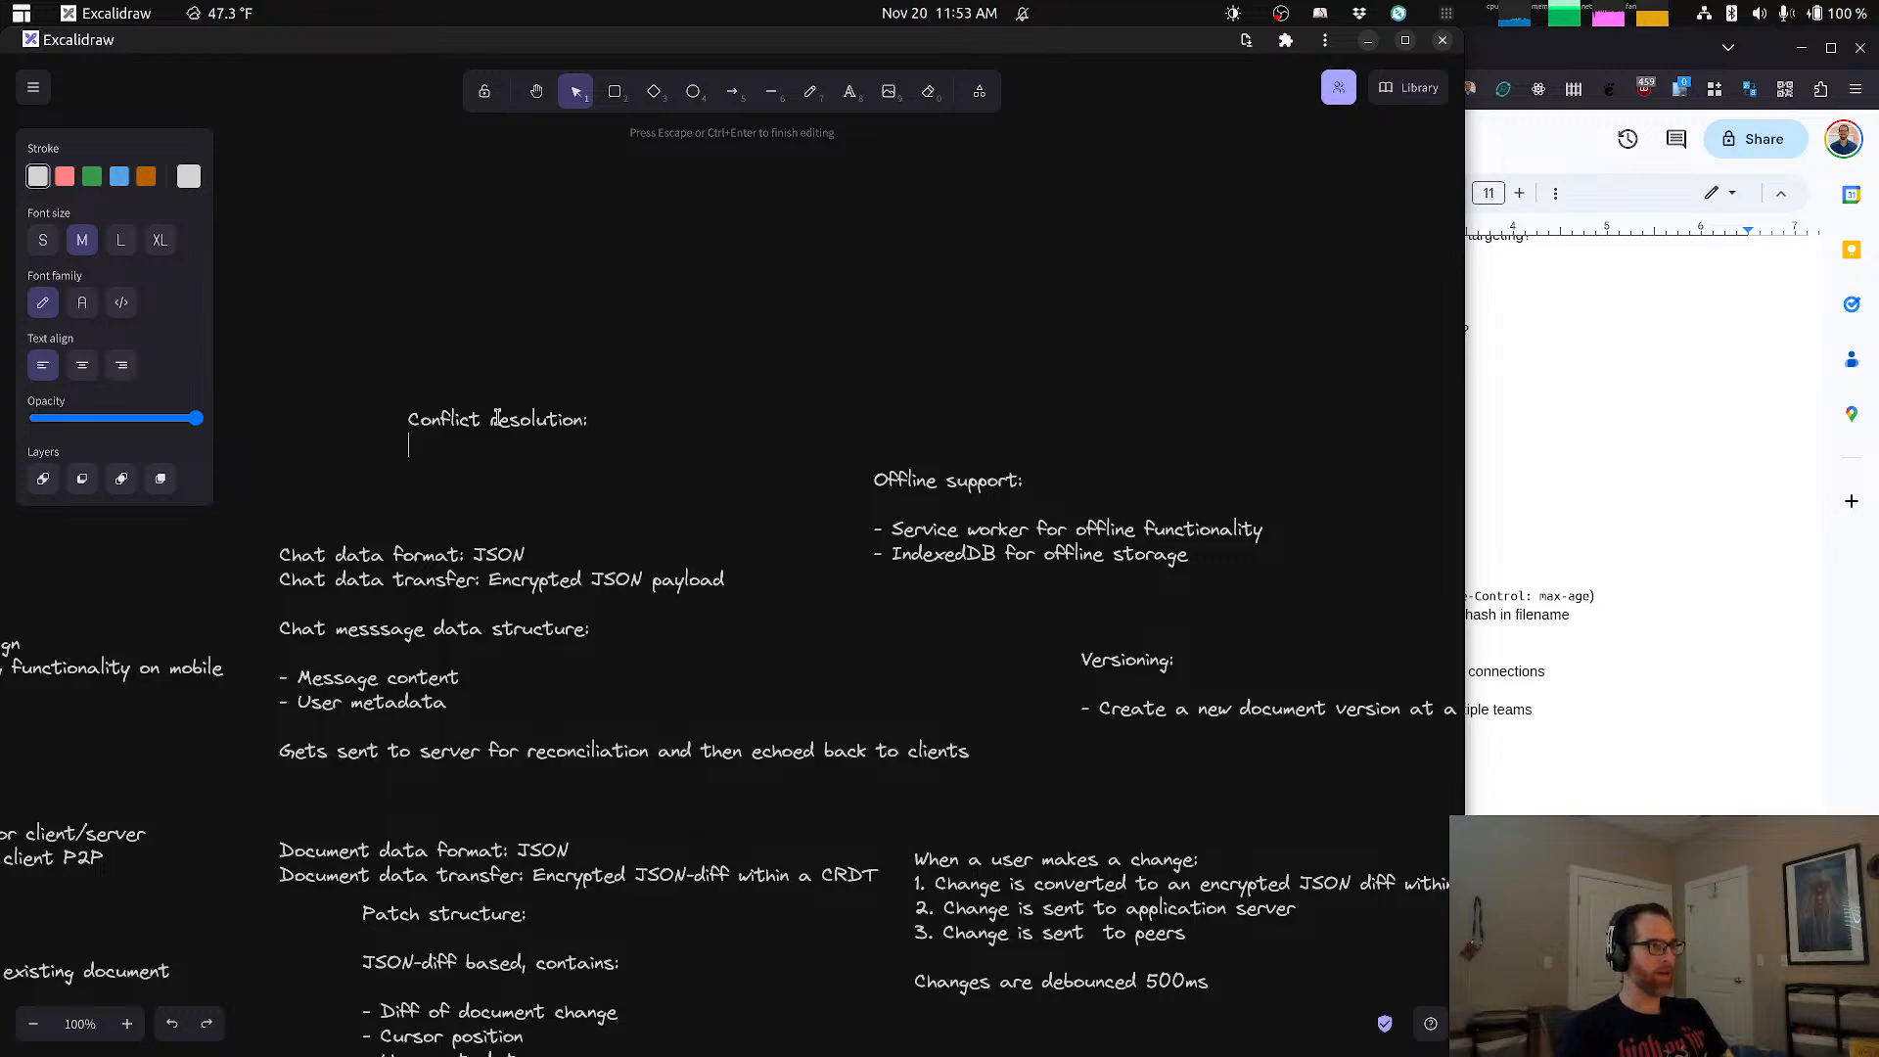
type("- Mostly")
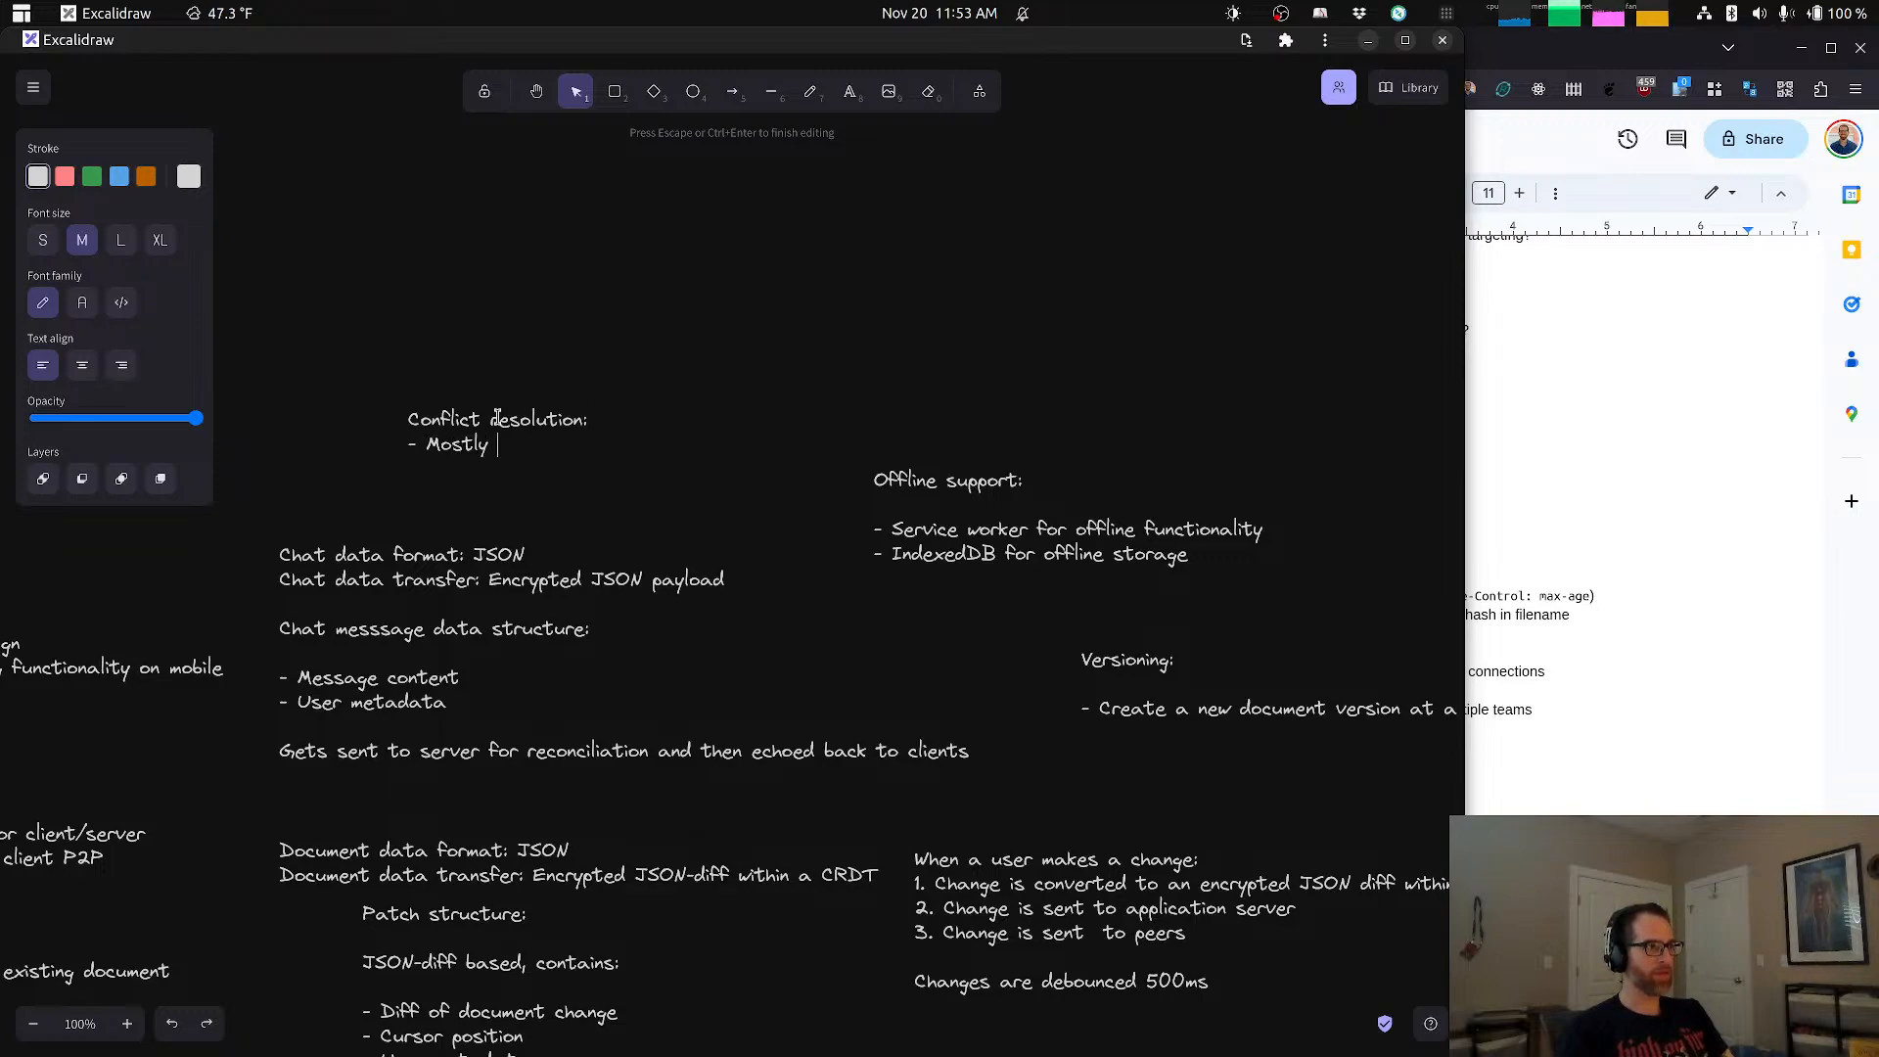
type(" resolved with")
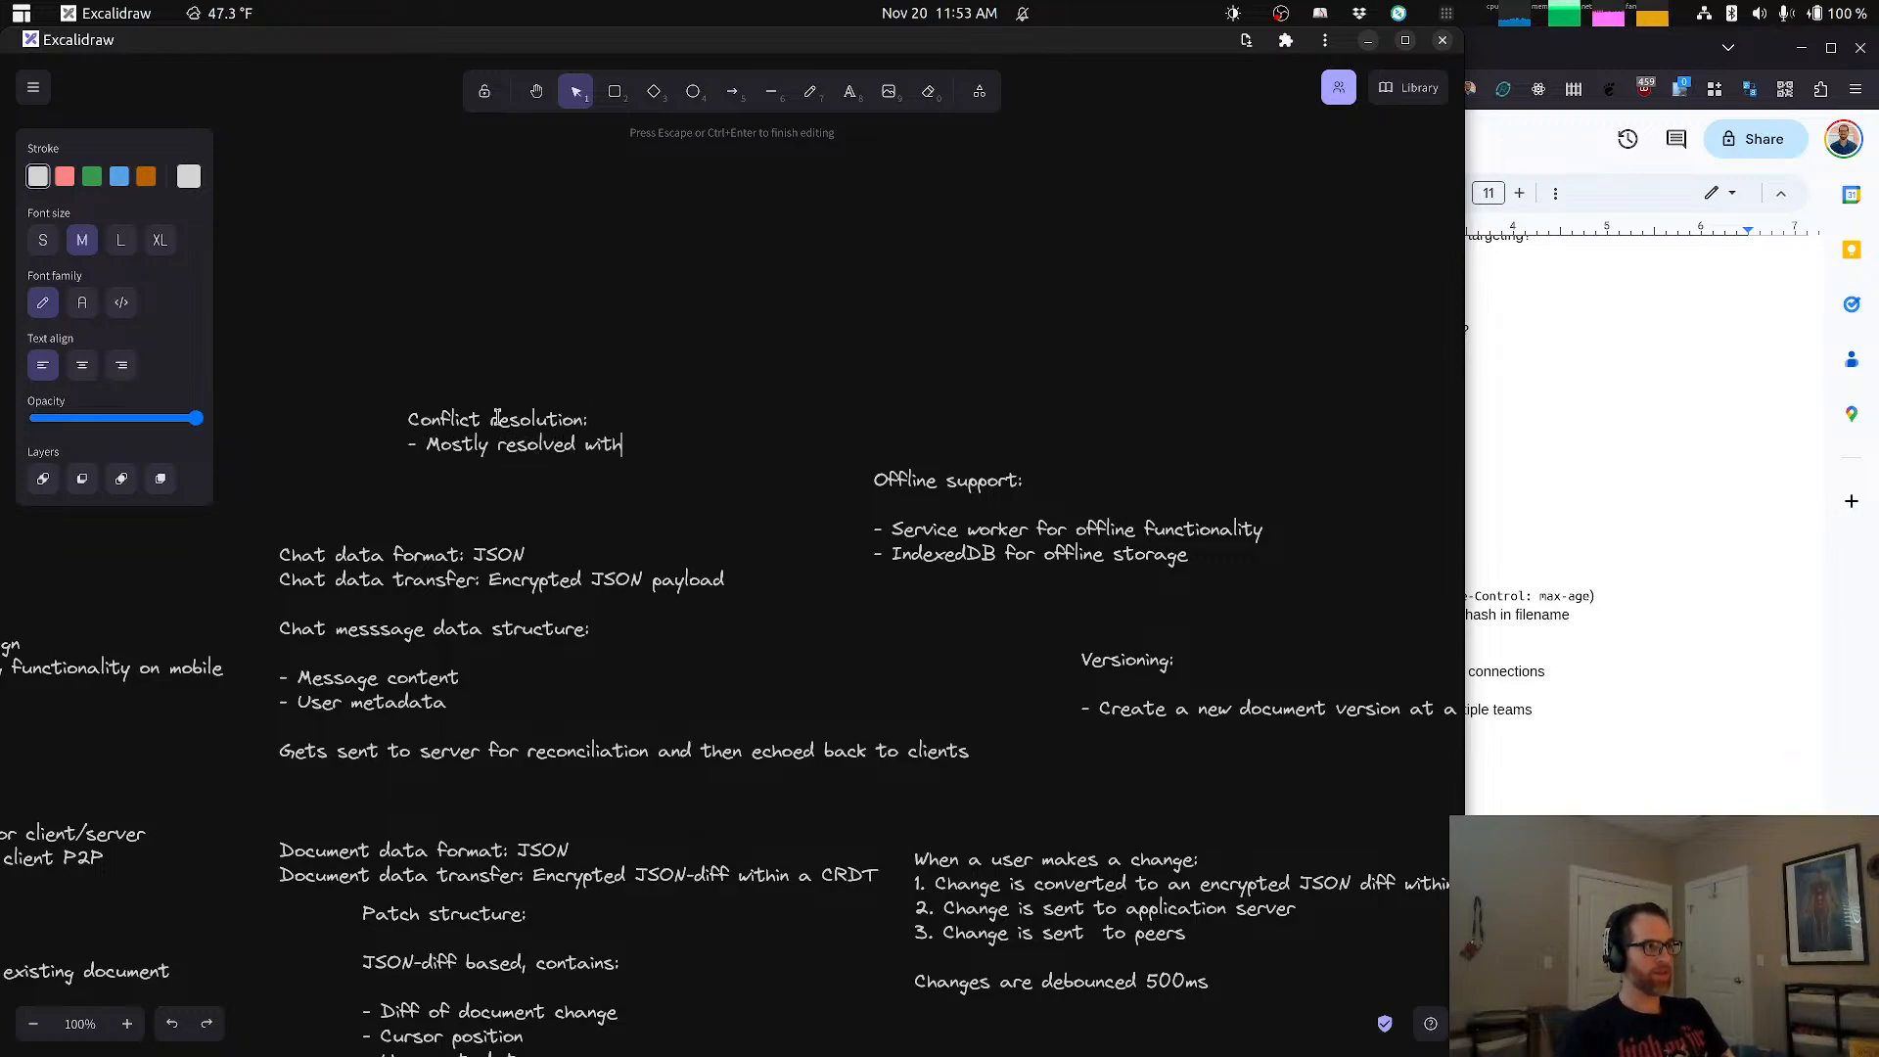
type(" CRDT")
Step: Add the bullet "- Mostly resolved with CRDT" to the Conflict resolution note
key("Return")
Step: Add the bullet "- Server-side business logic is tiebreaker" to the Conflict resolution note and finish editing it
type("- ")
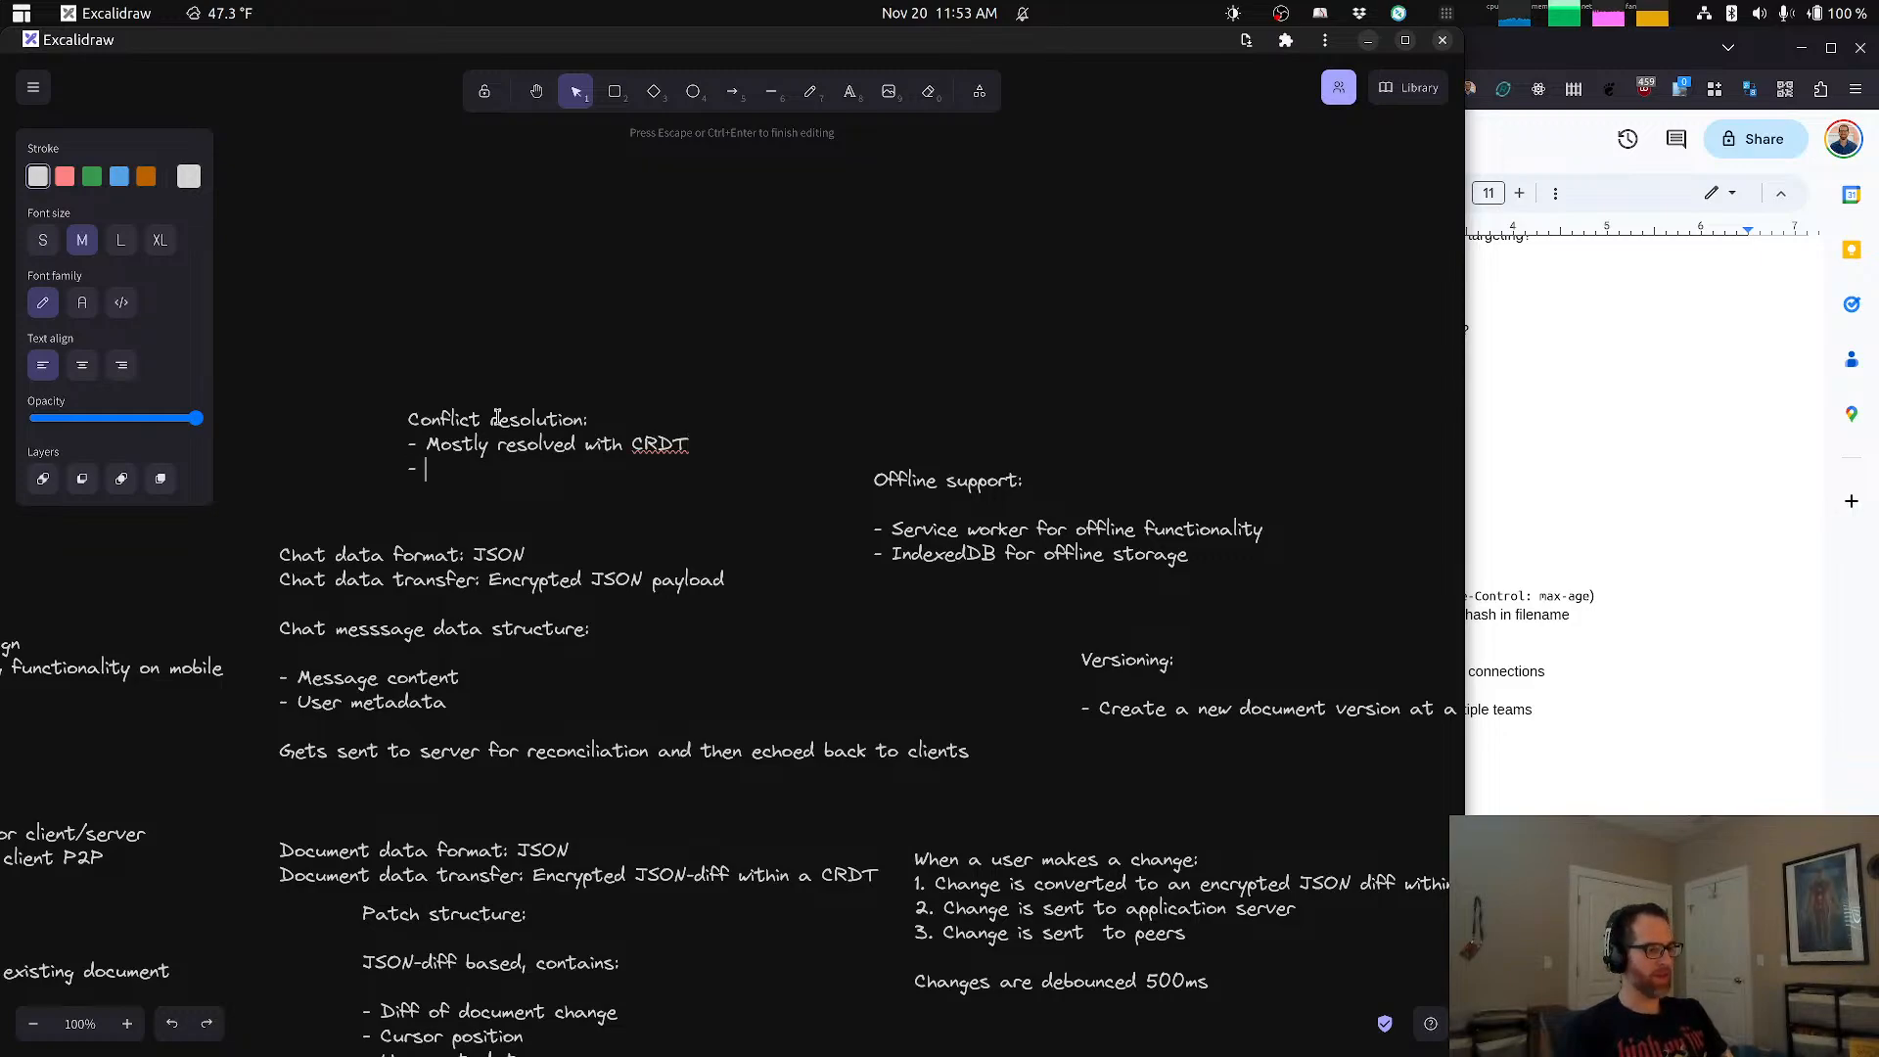
type("Server")
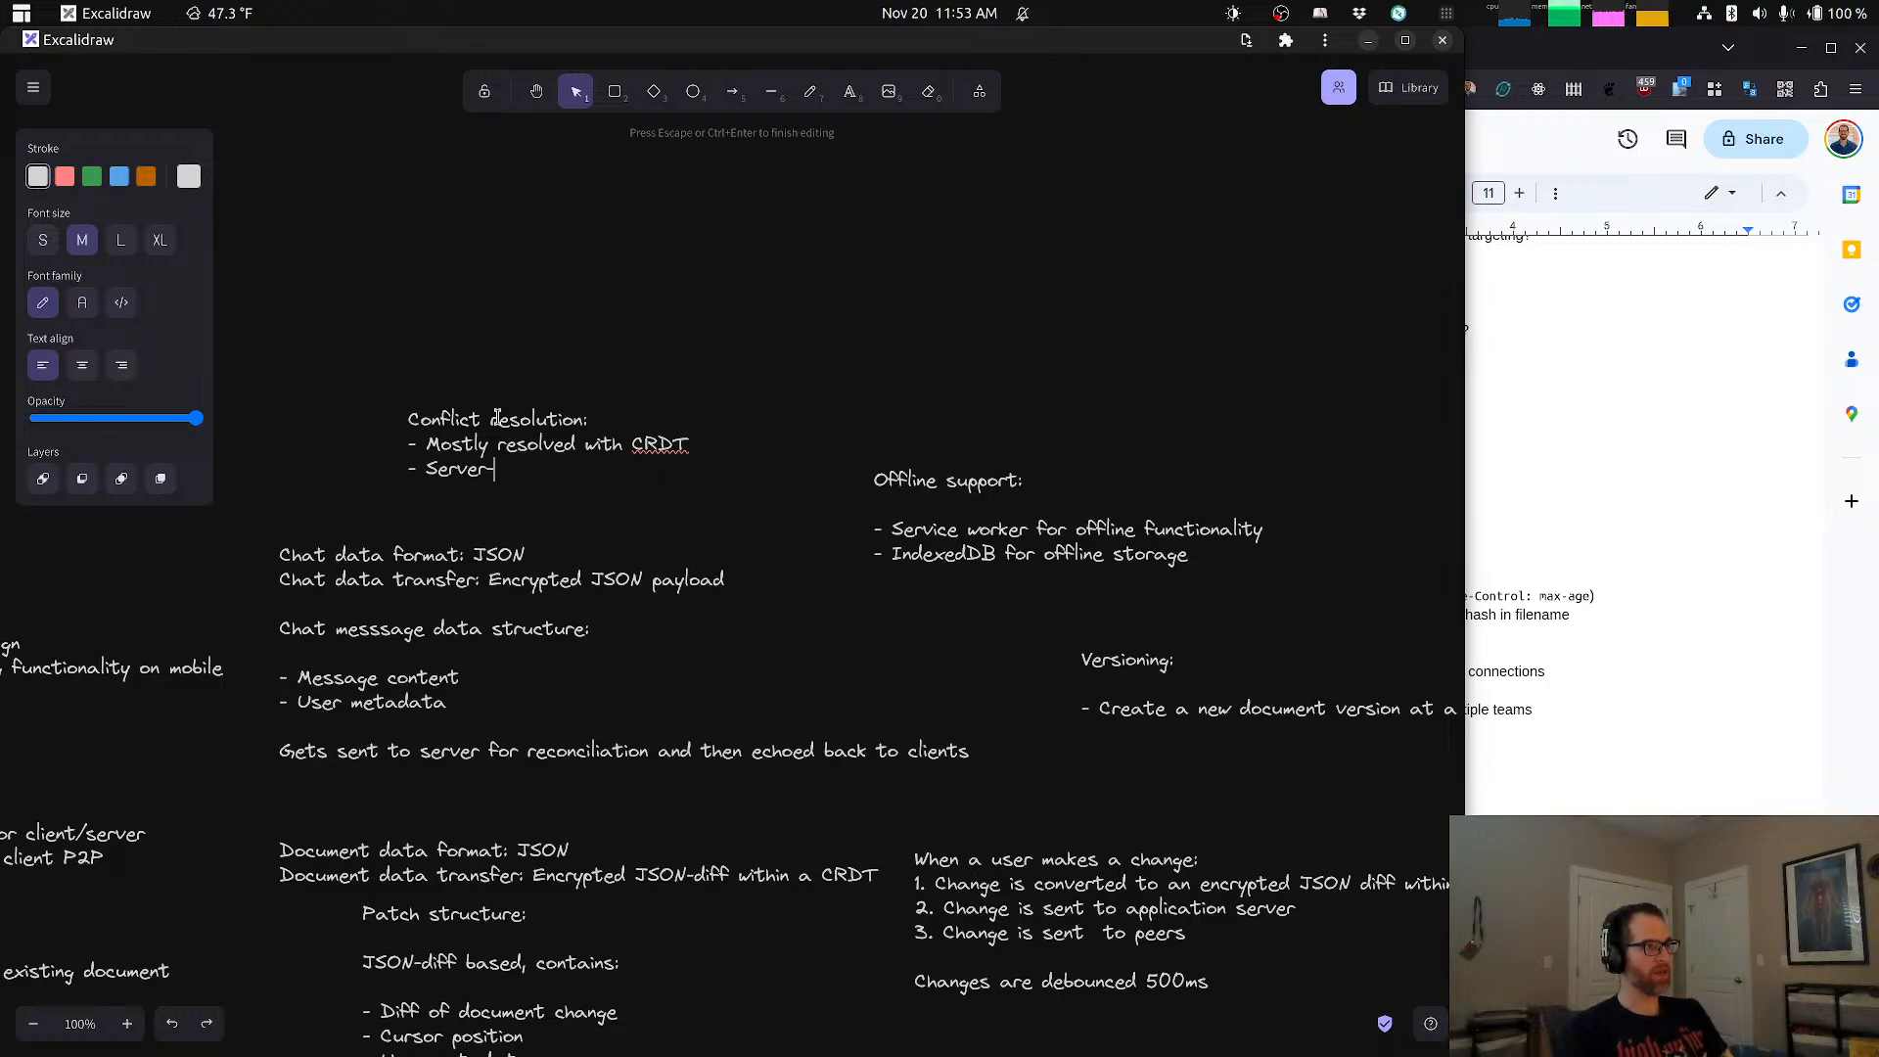
type("-side busin")
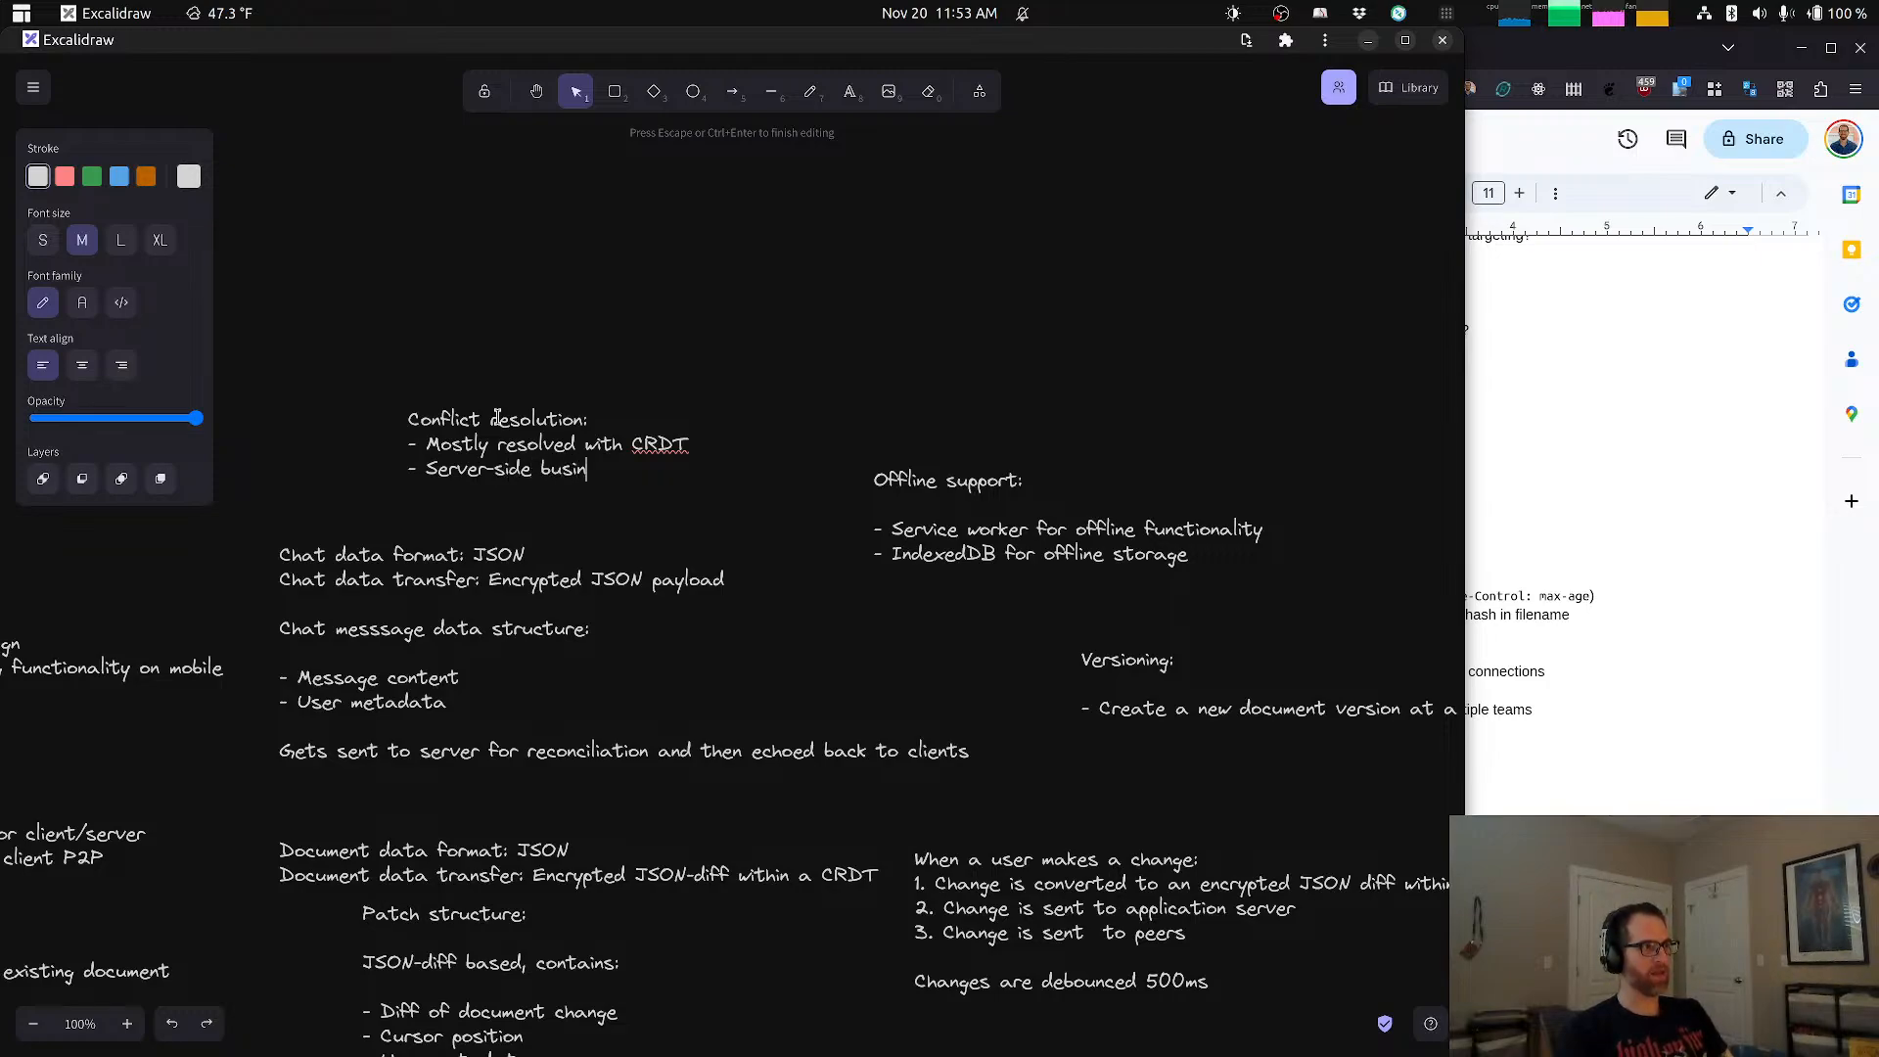
type("ess logic breaks any")
key("ctrl+BackSpace")
key("ctrl+BackSpace")
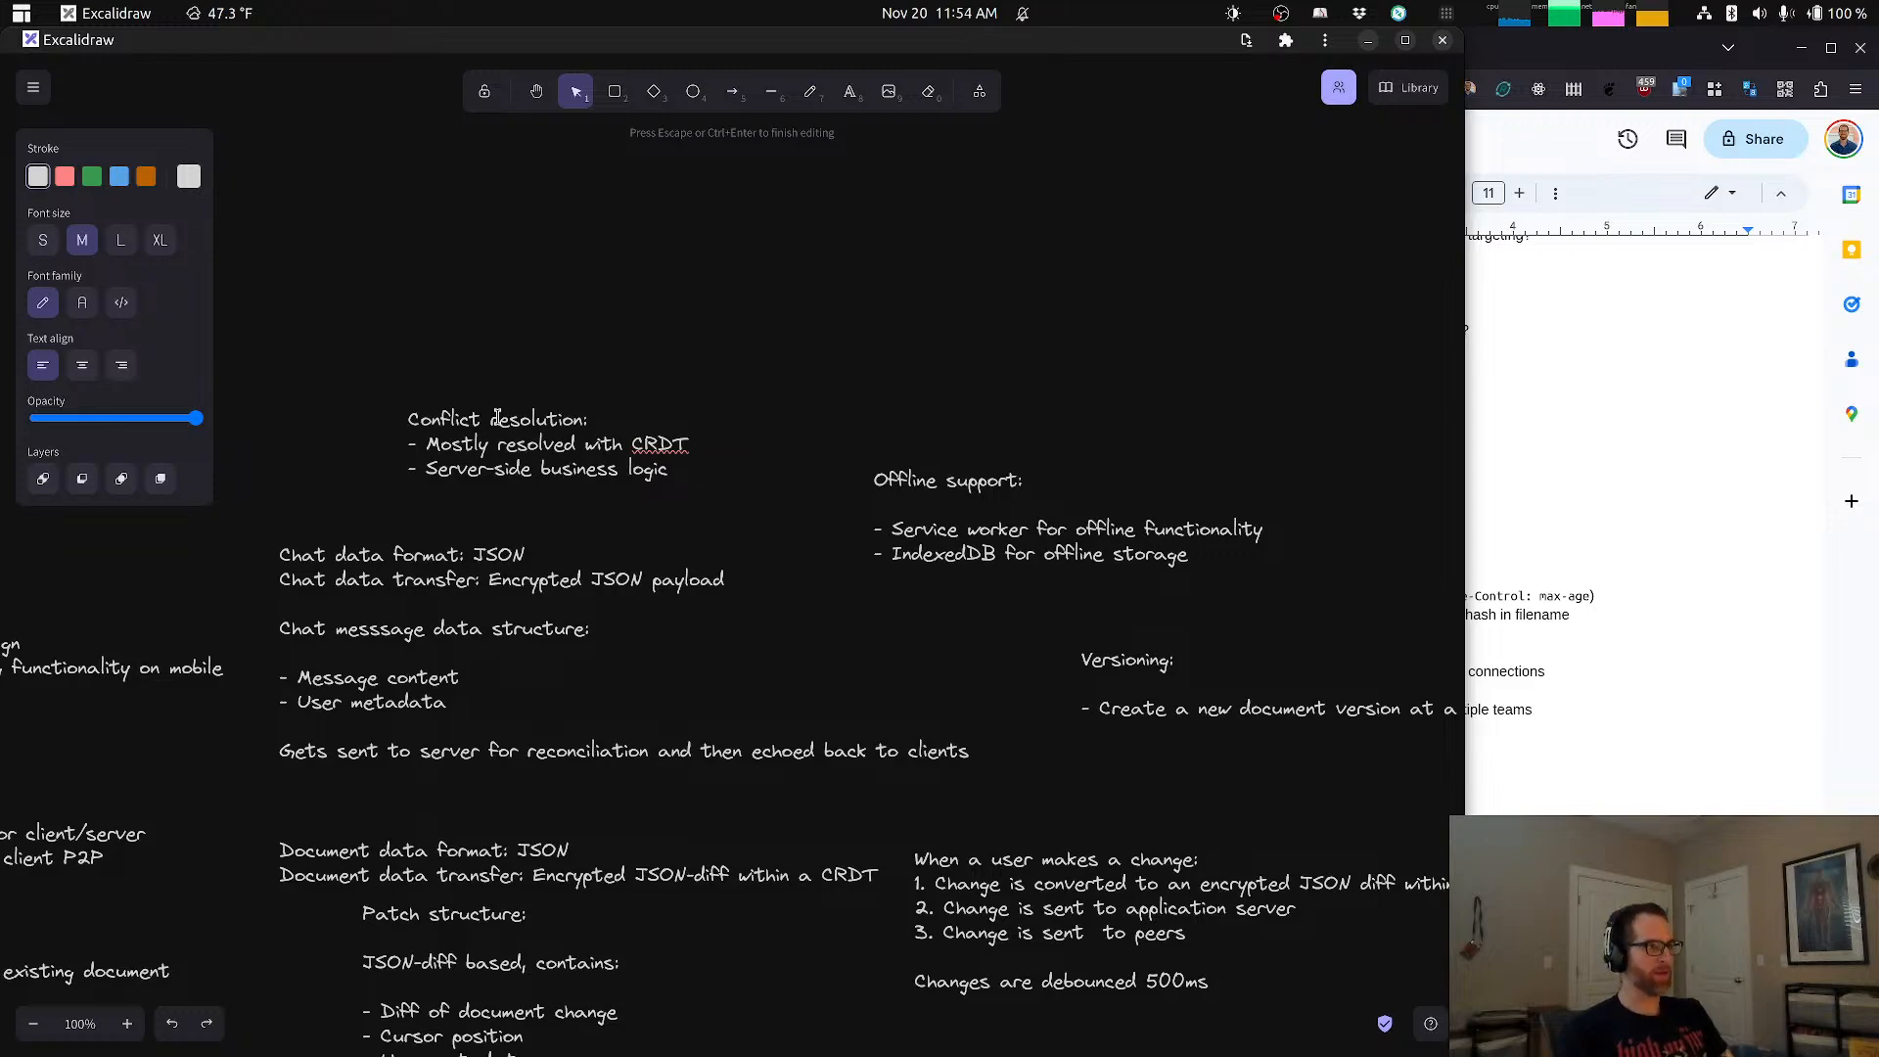
type("is tiebraker")
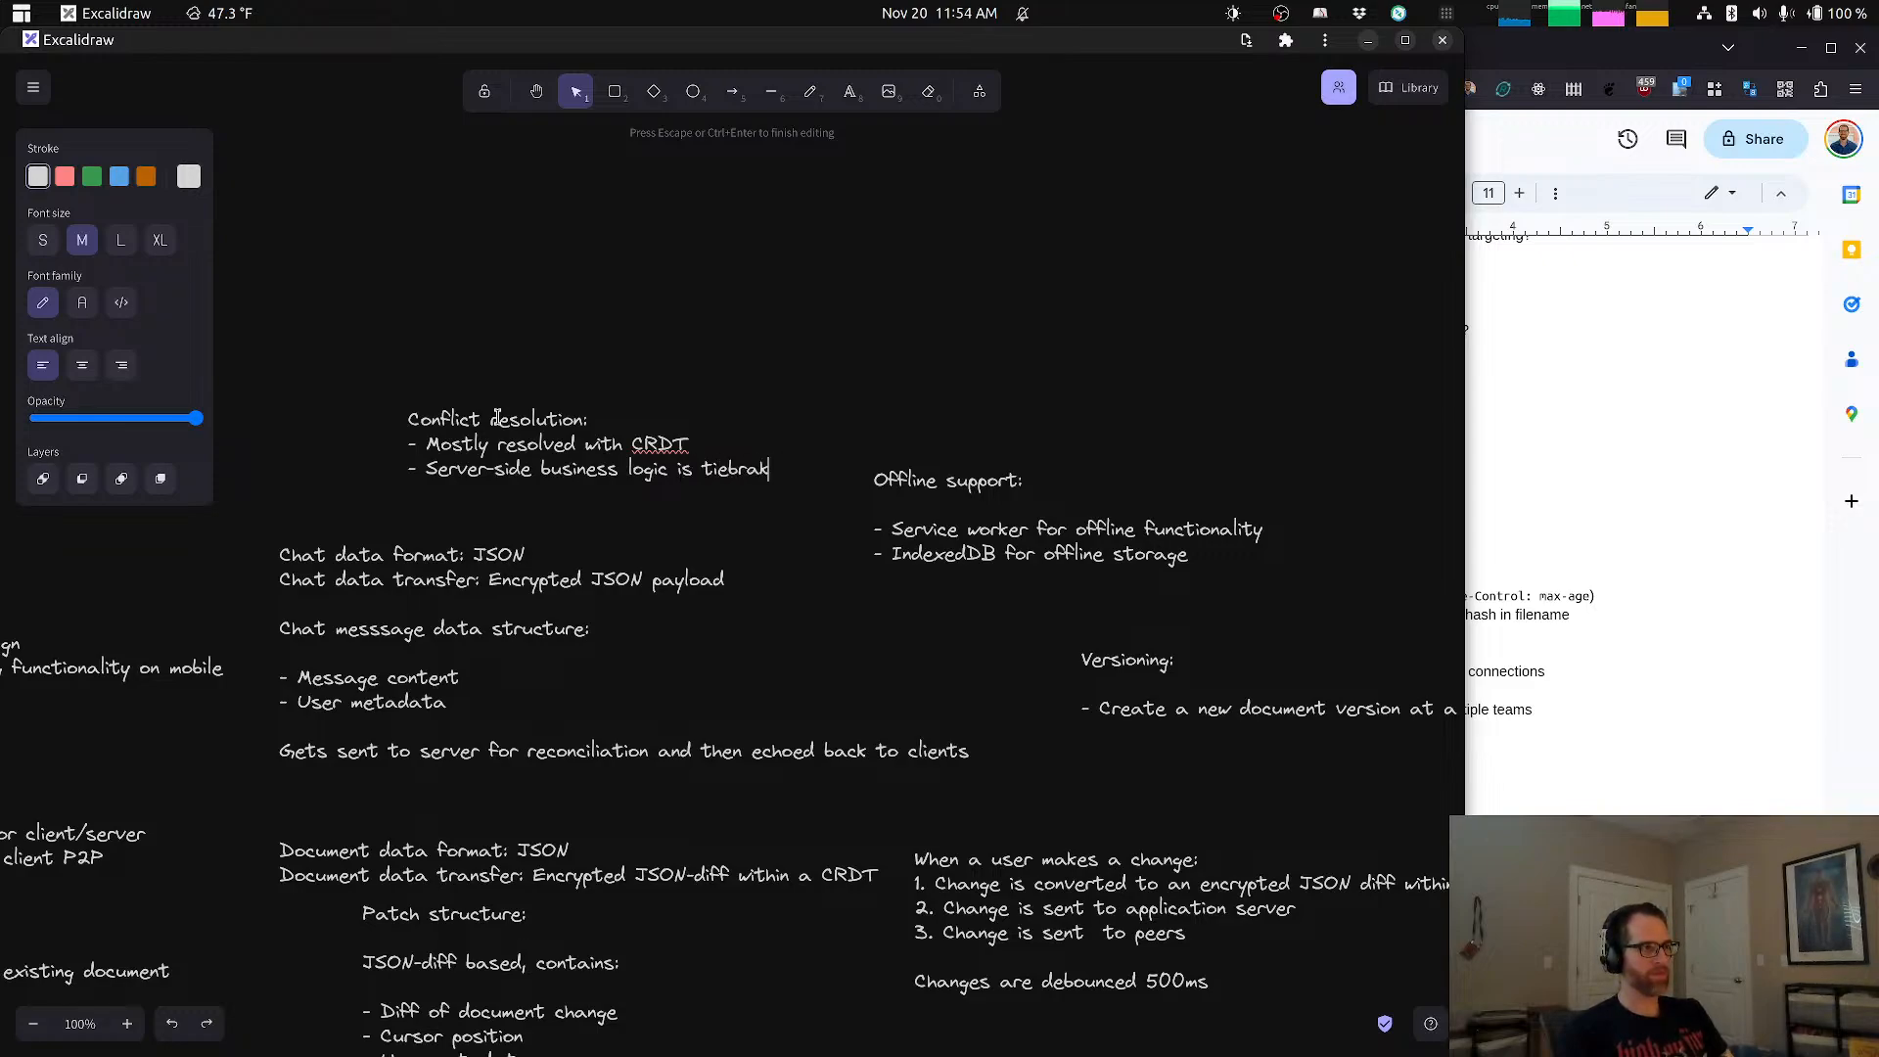
key("BackSpace")
key("BackSpace")
key("BackSpace")
key("BackSpace")
type("eak")
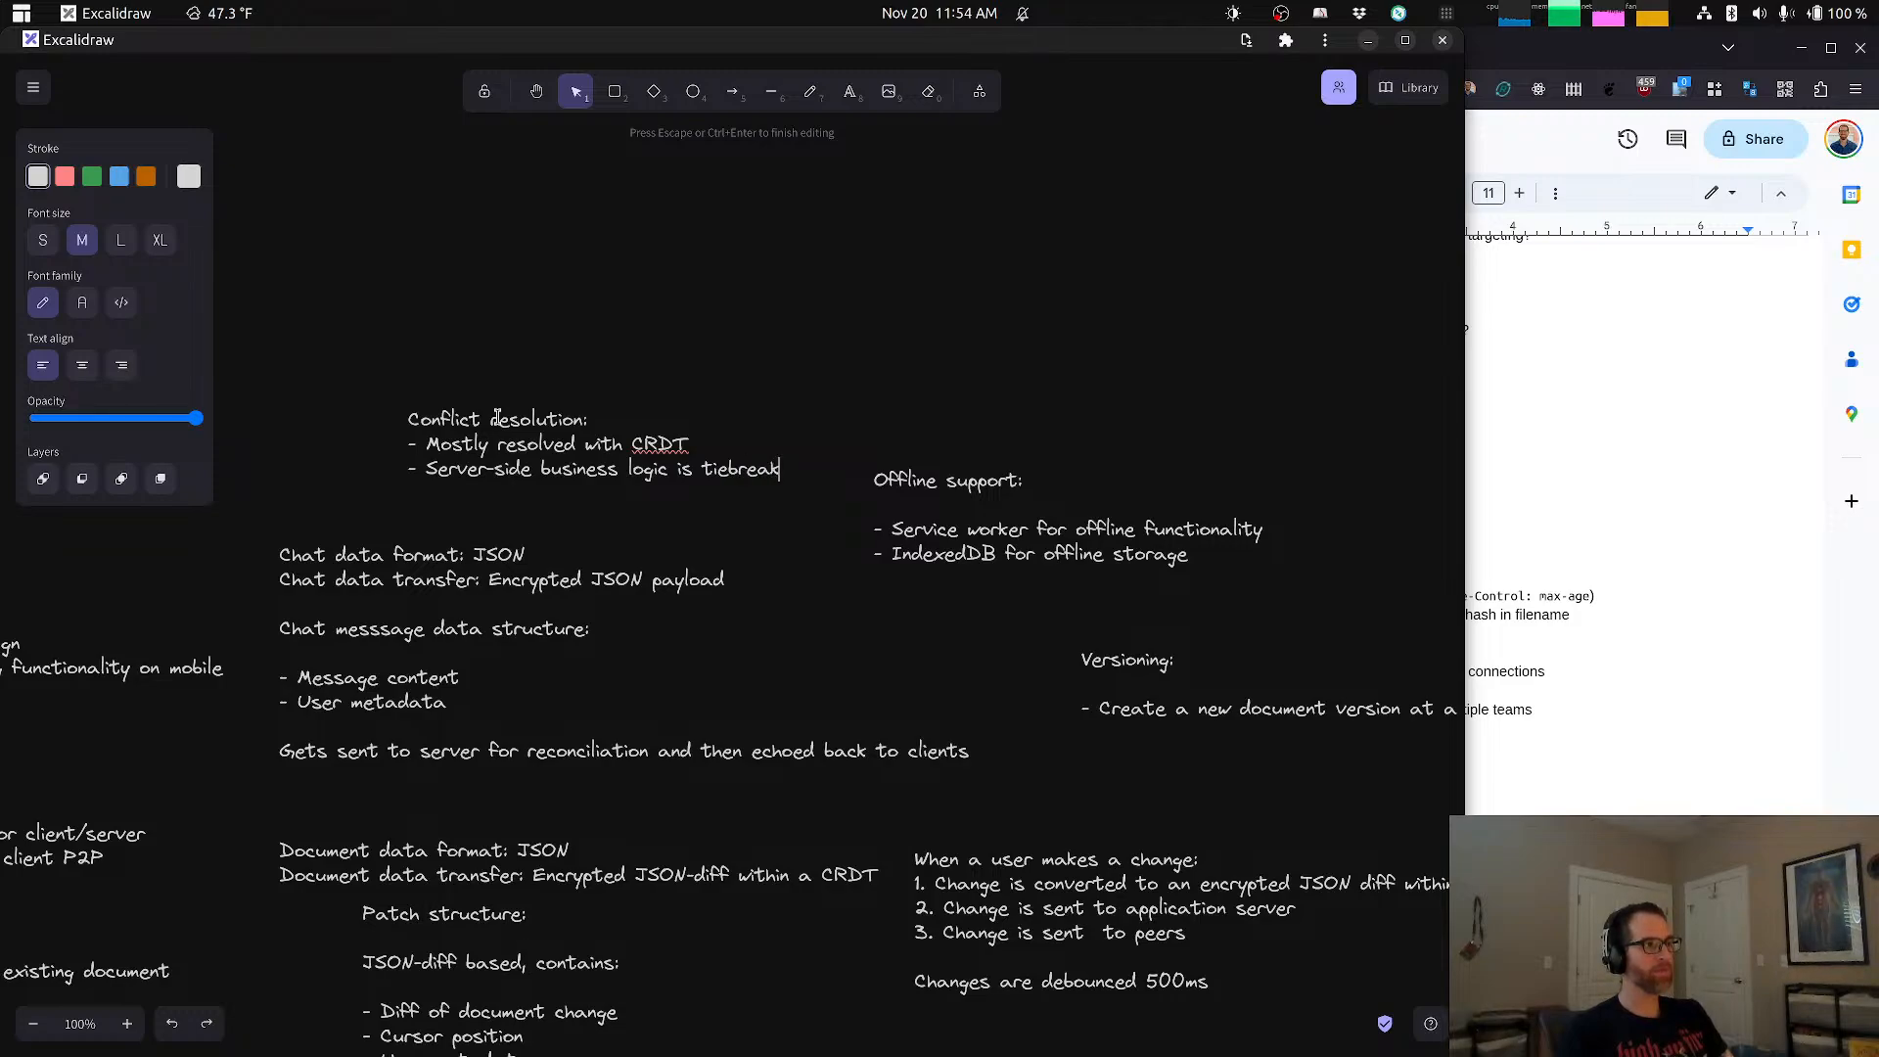
type("er")
left_click(480, 322)
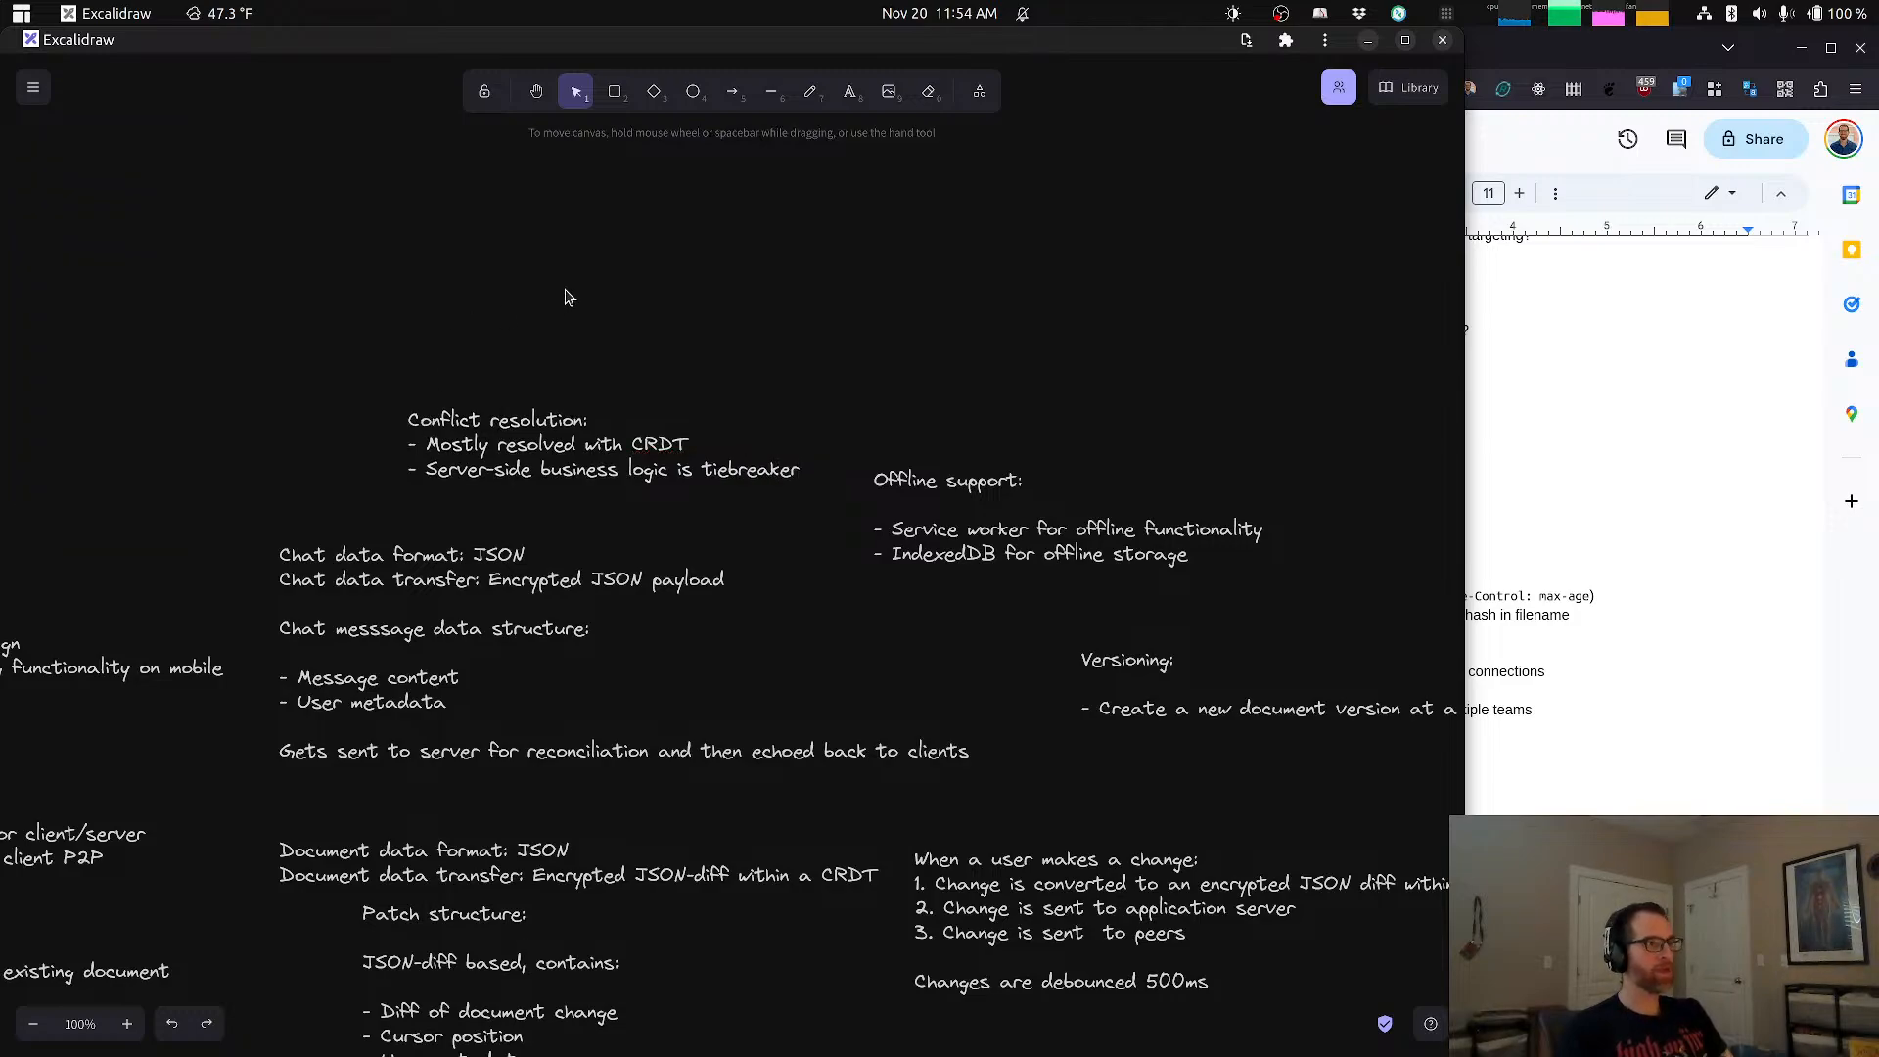
Step: Check the interview requirements in ChatGPT, return to Excalidraw and start a note above the UX notes headed "Scalability strategies:"
key("alt+Tab")
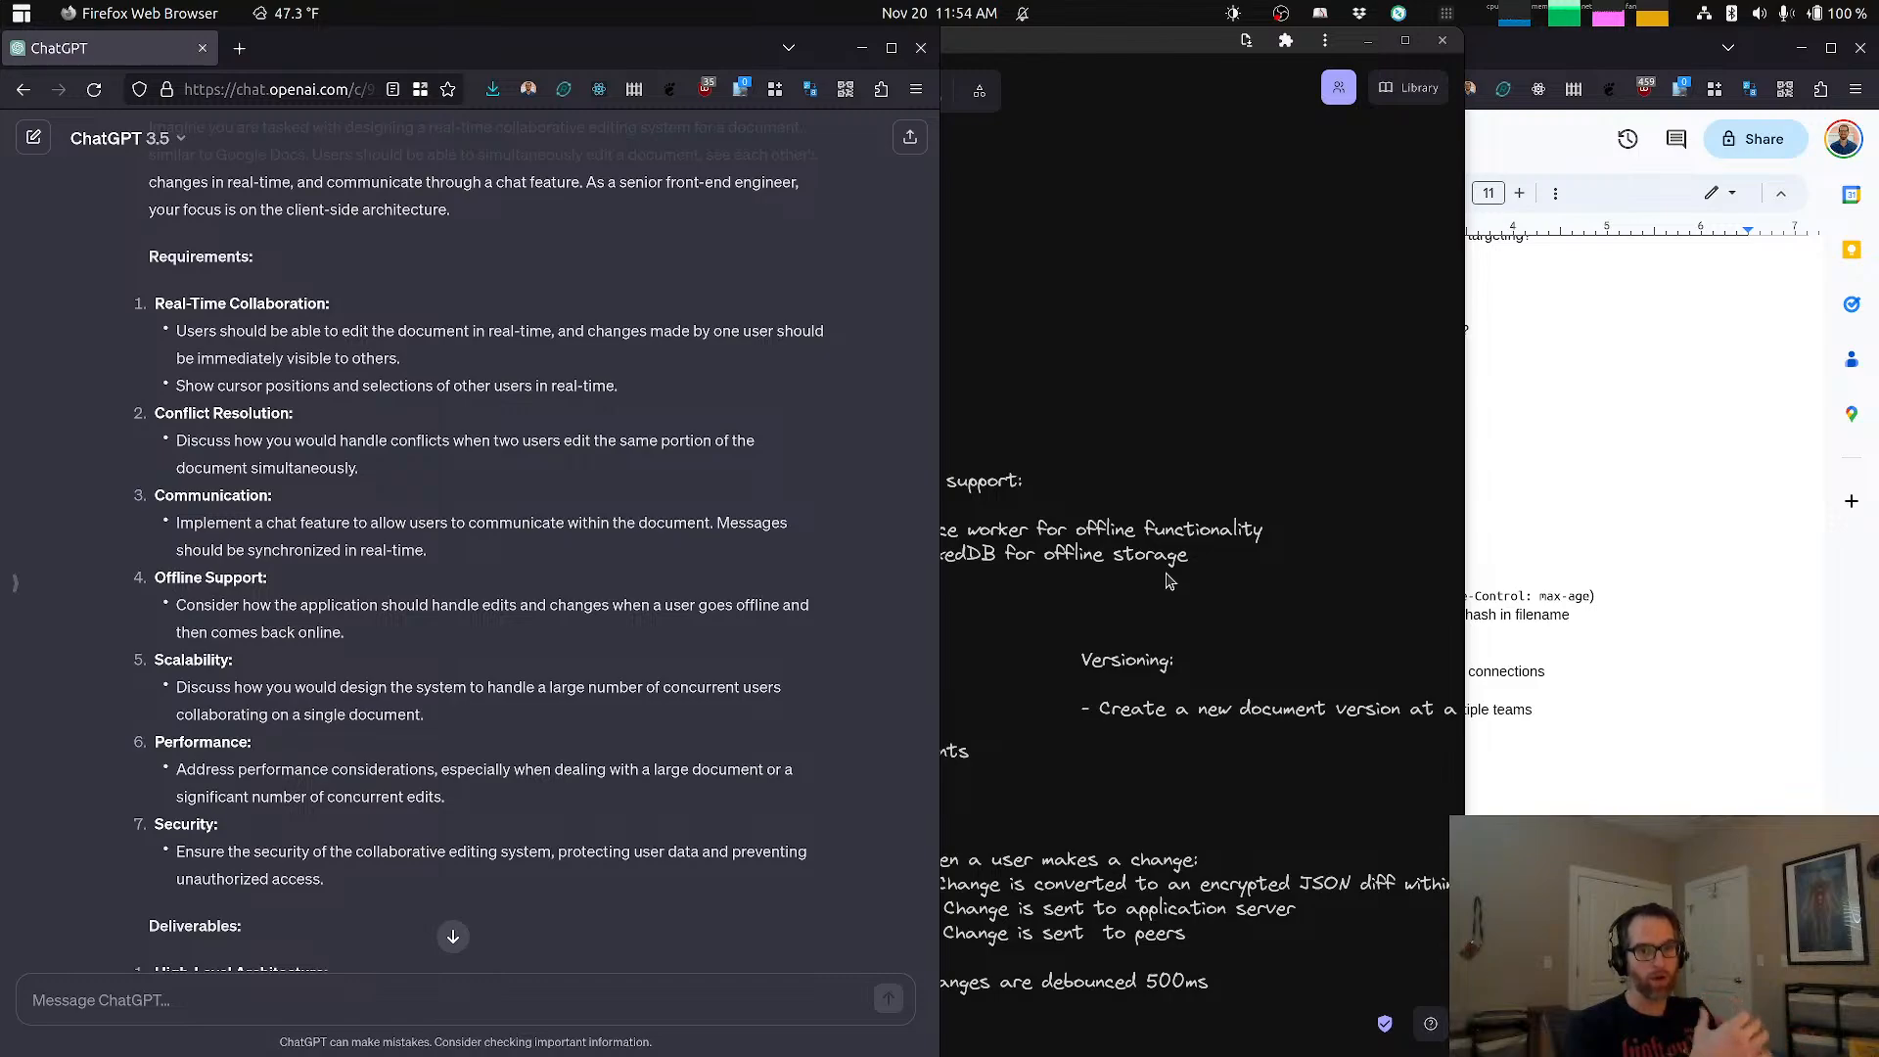
left_click(998, 695)
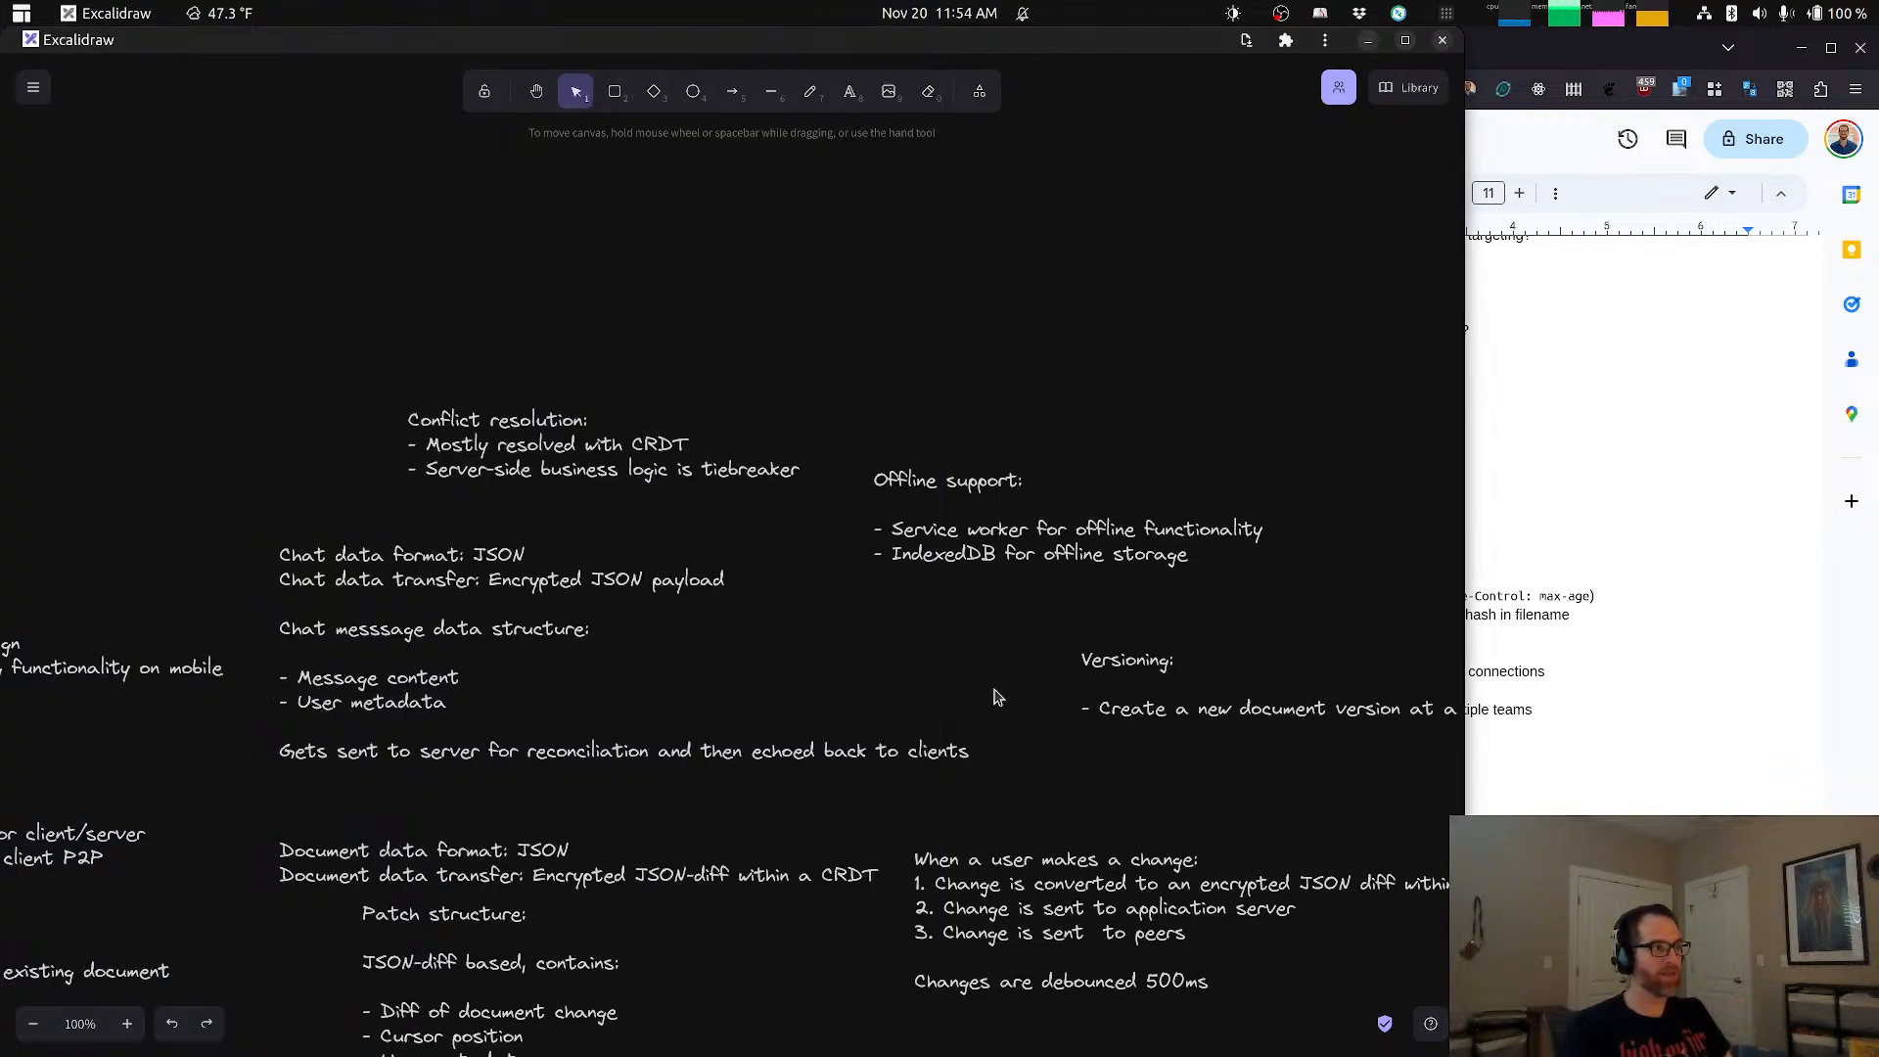
scroll(786, 663, "left", 5)
scroll(786, 663, "down", 8)
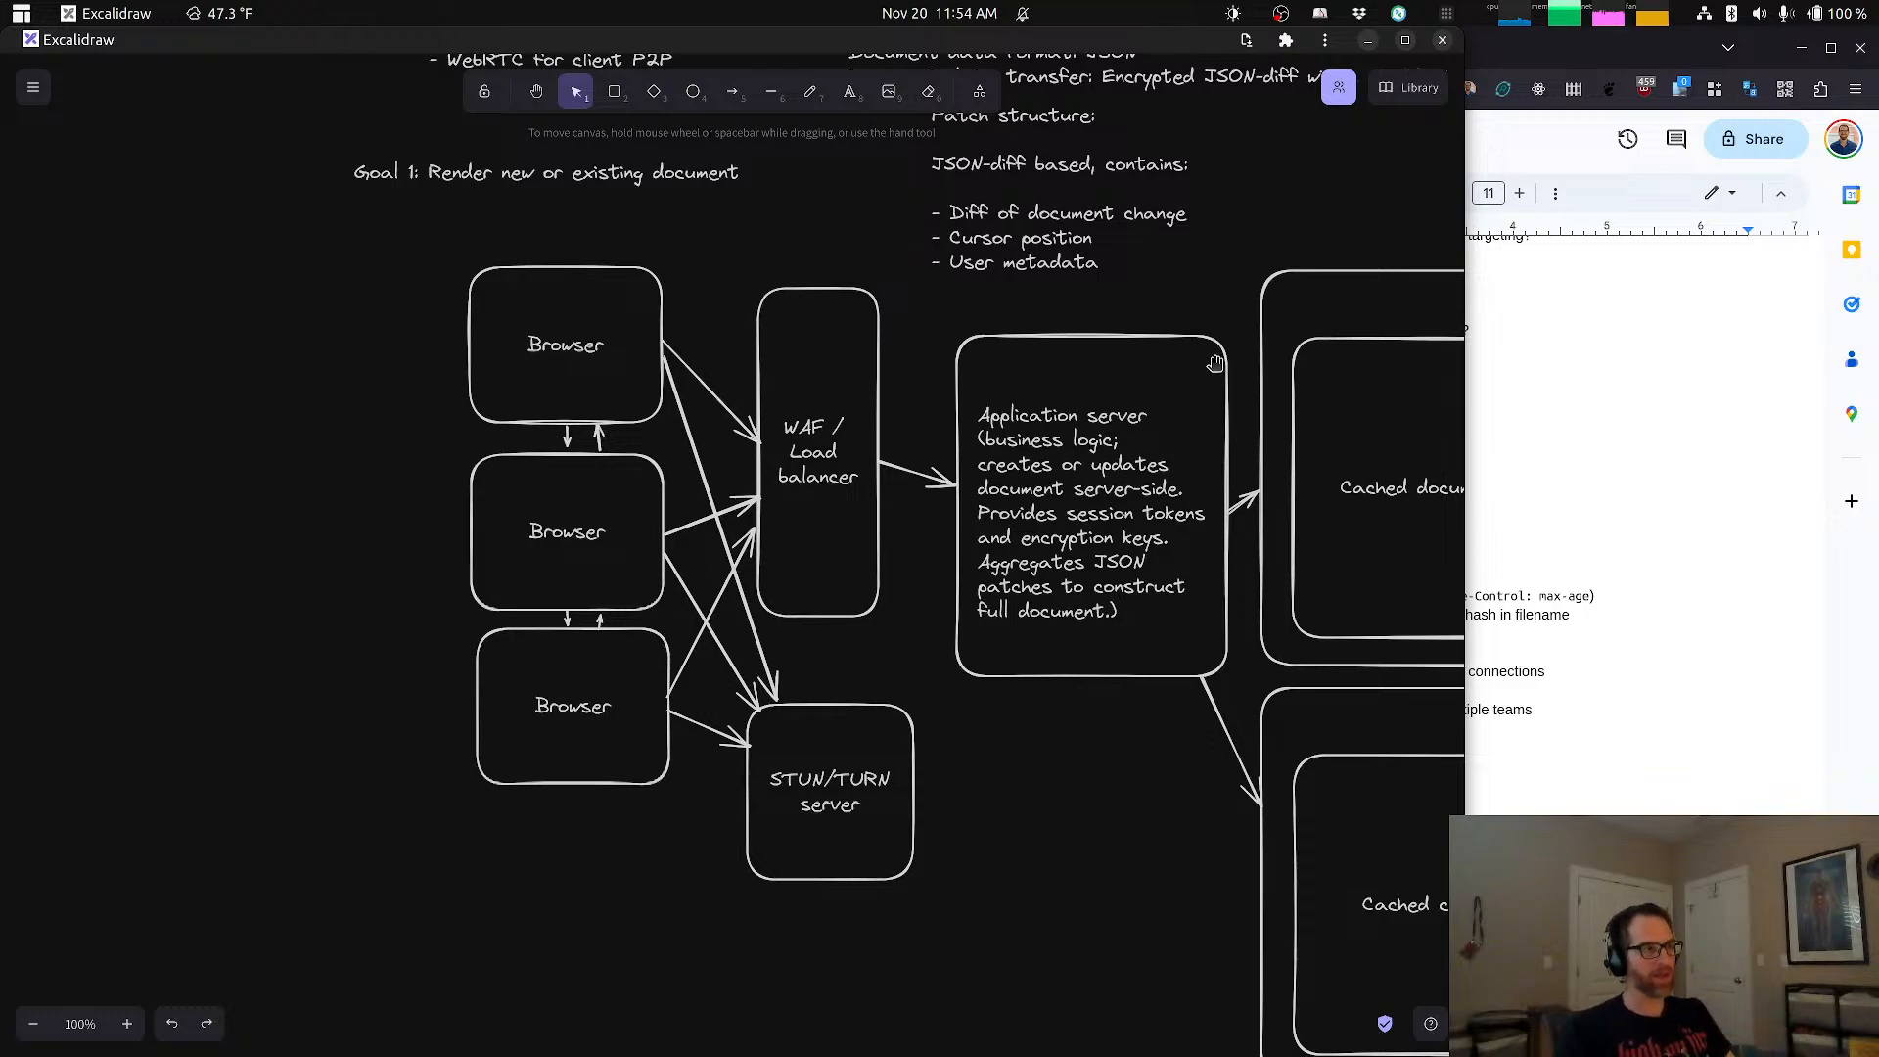
scroll(1215, 365, "up", 8)
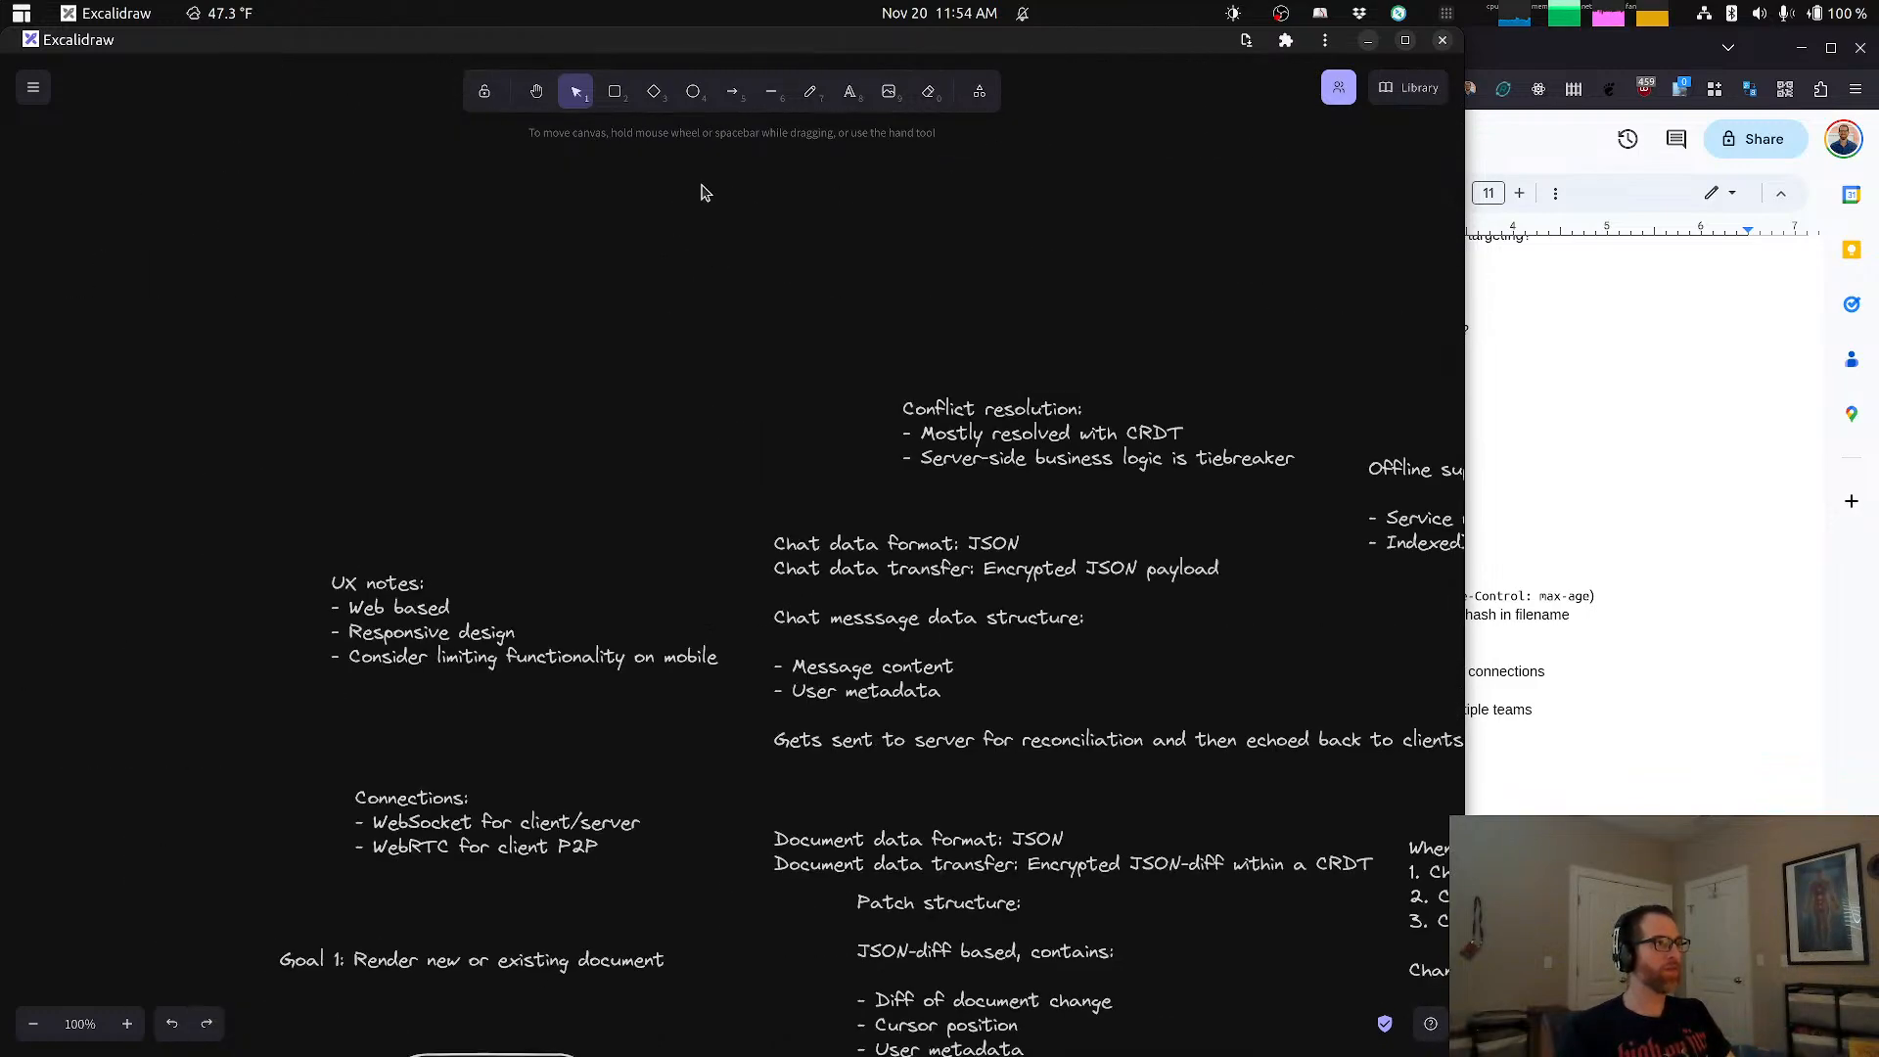
left_click(850, 91)
left_click(412, 438)
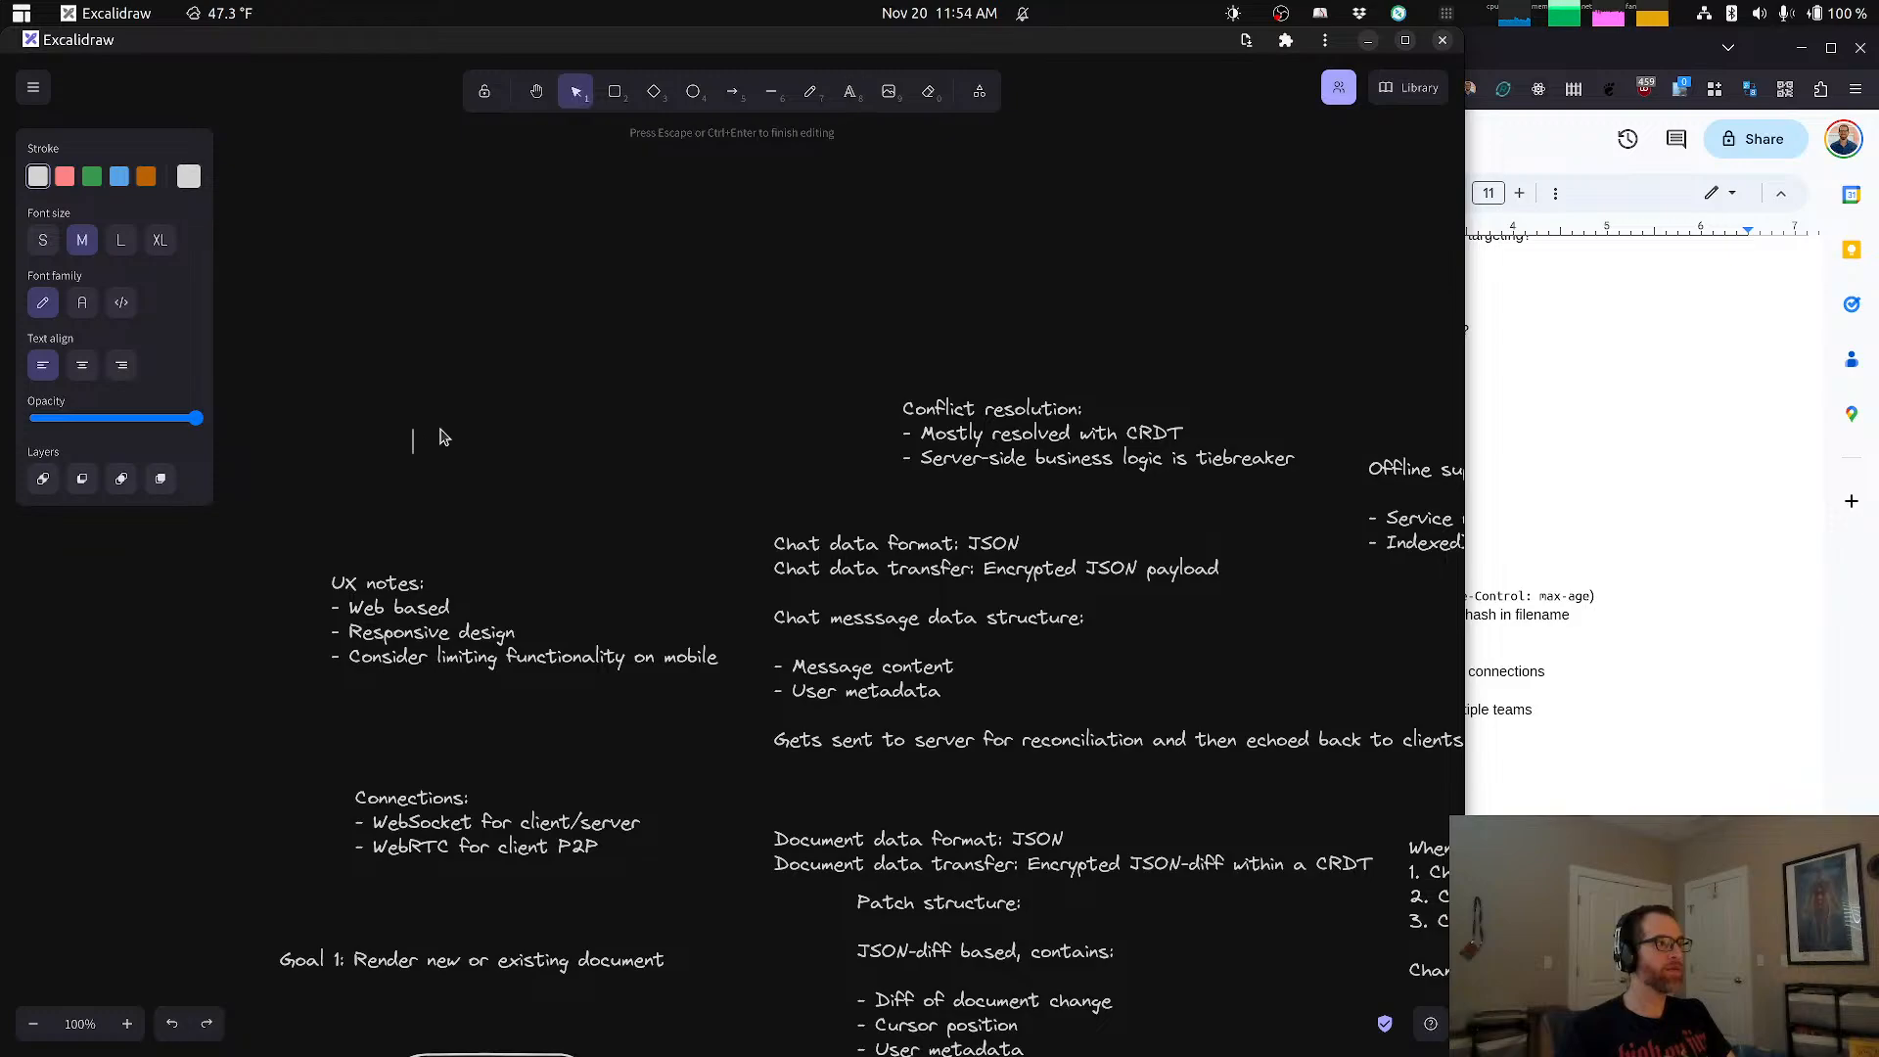
type("Scalab")
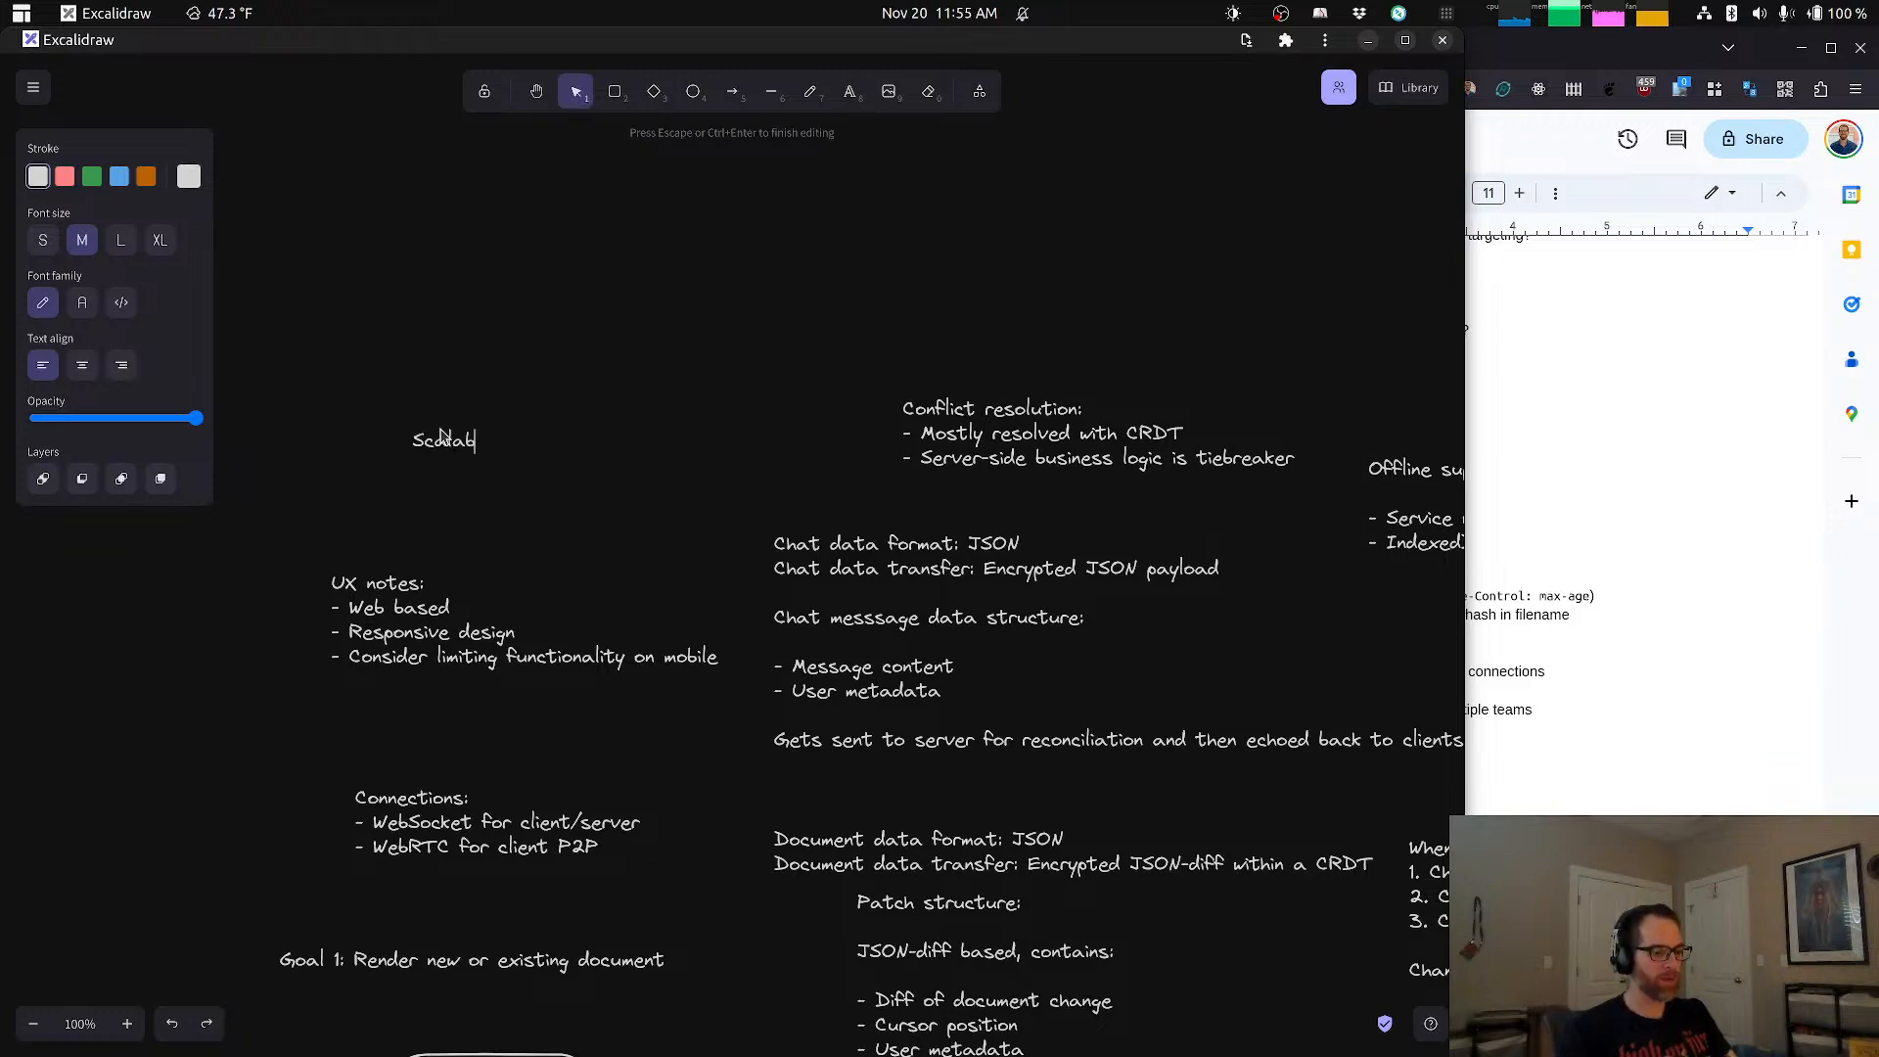
type("ility strate")
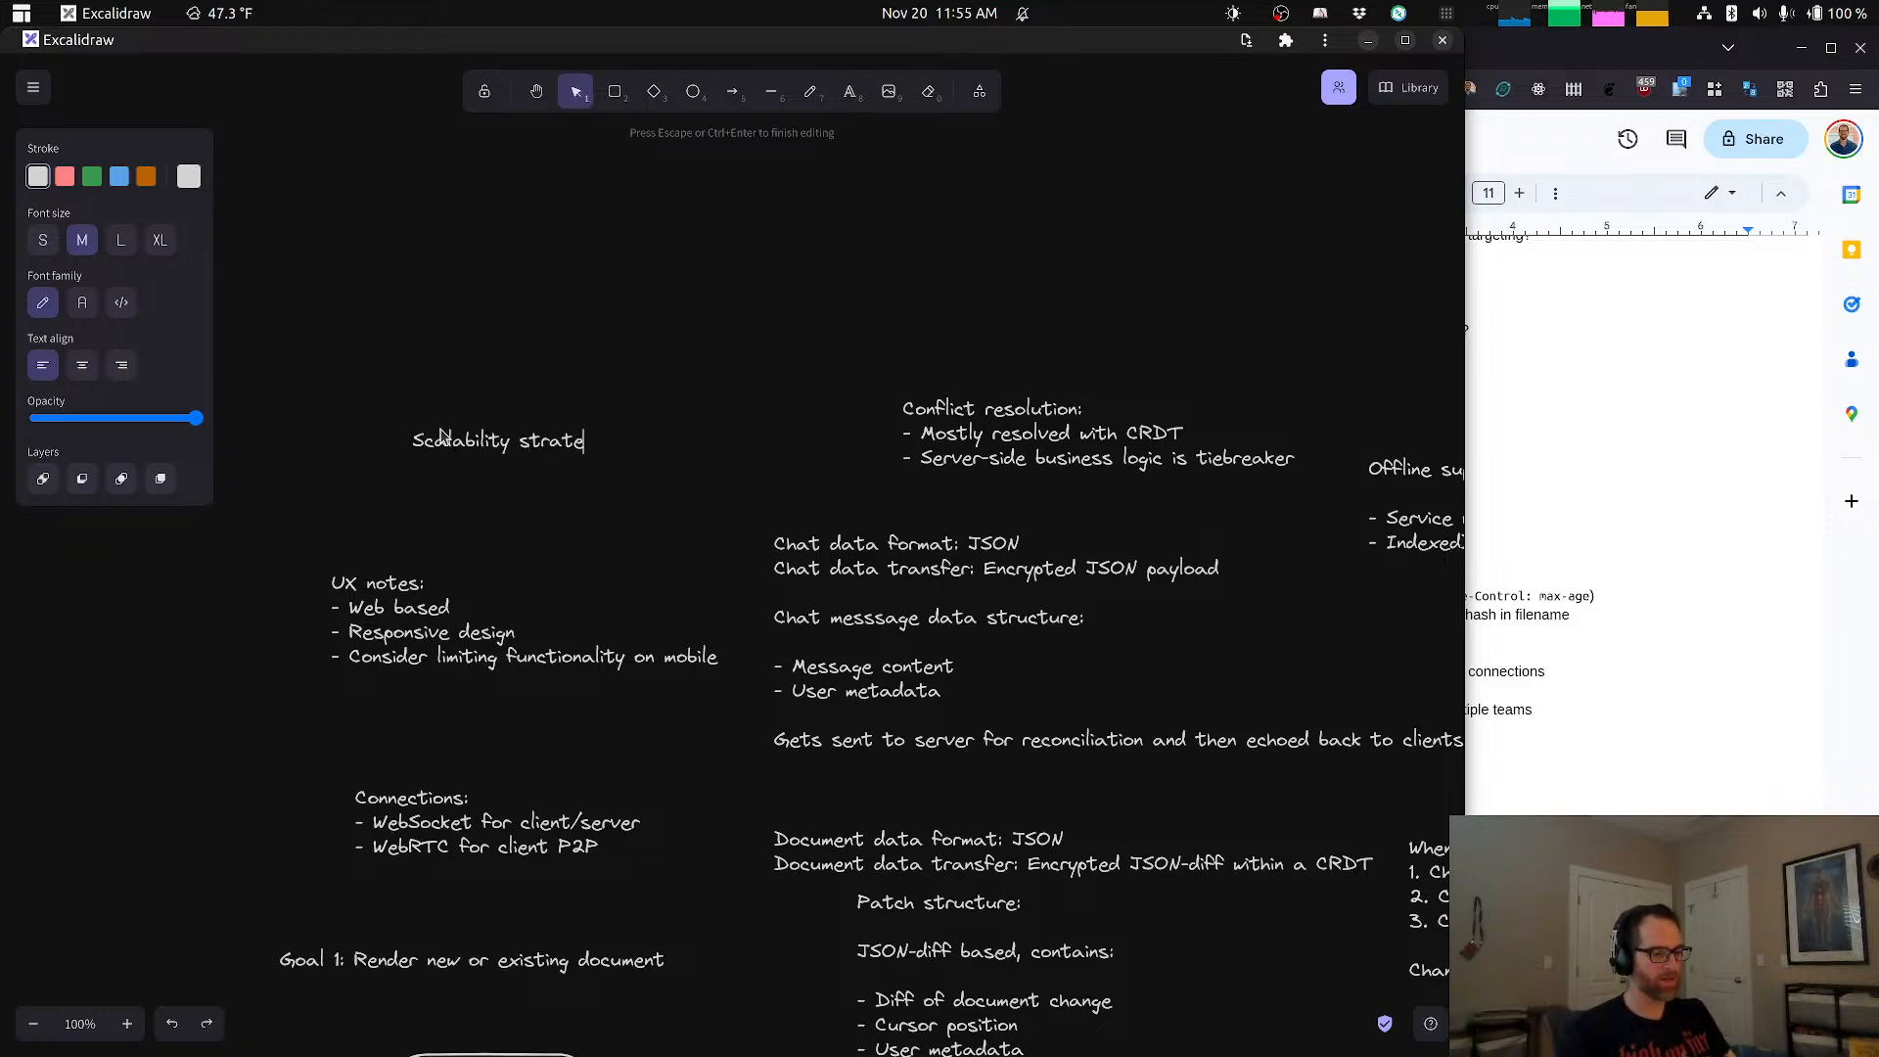
type("gies- ")
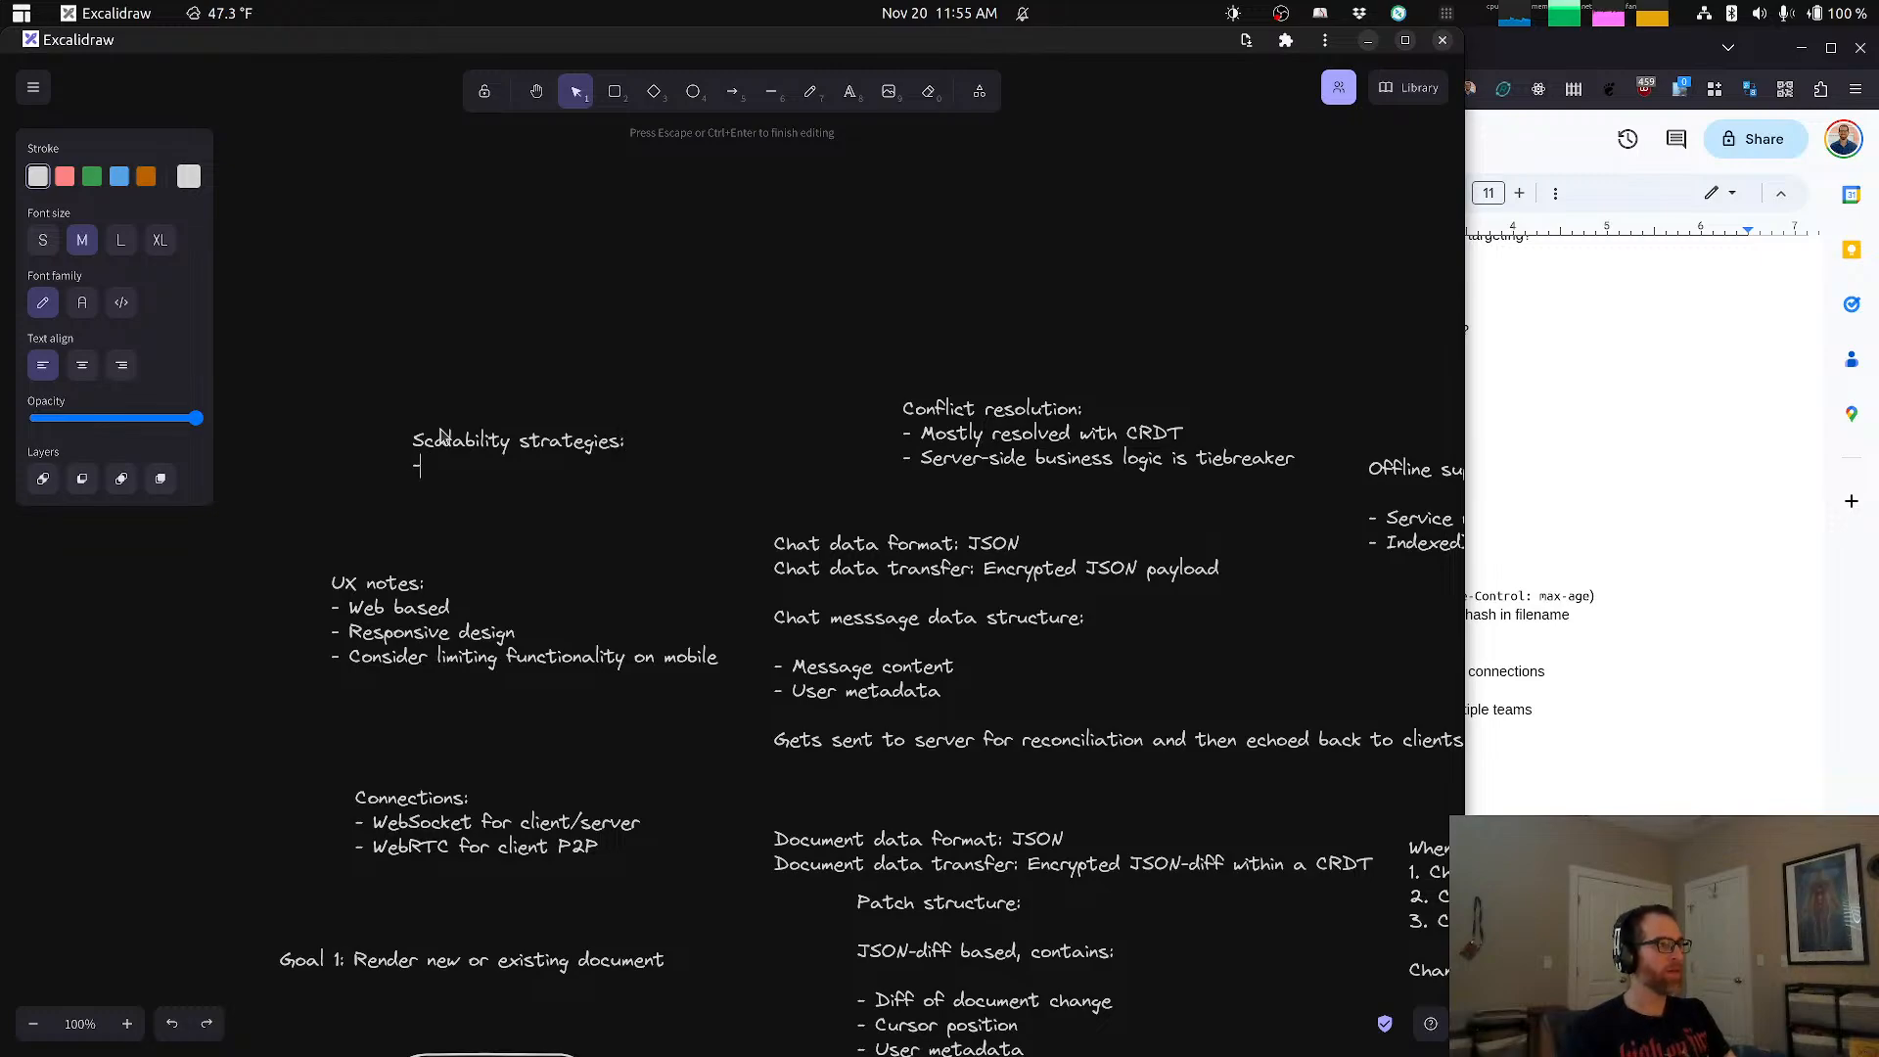
type("D")
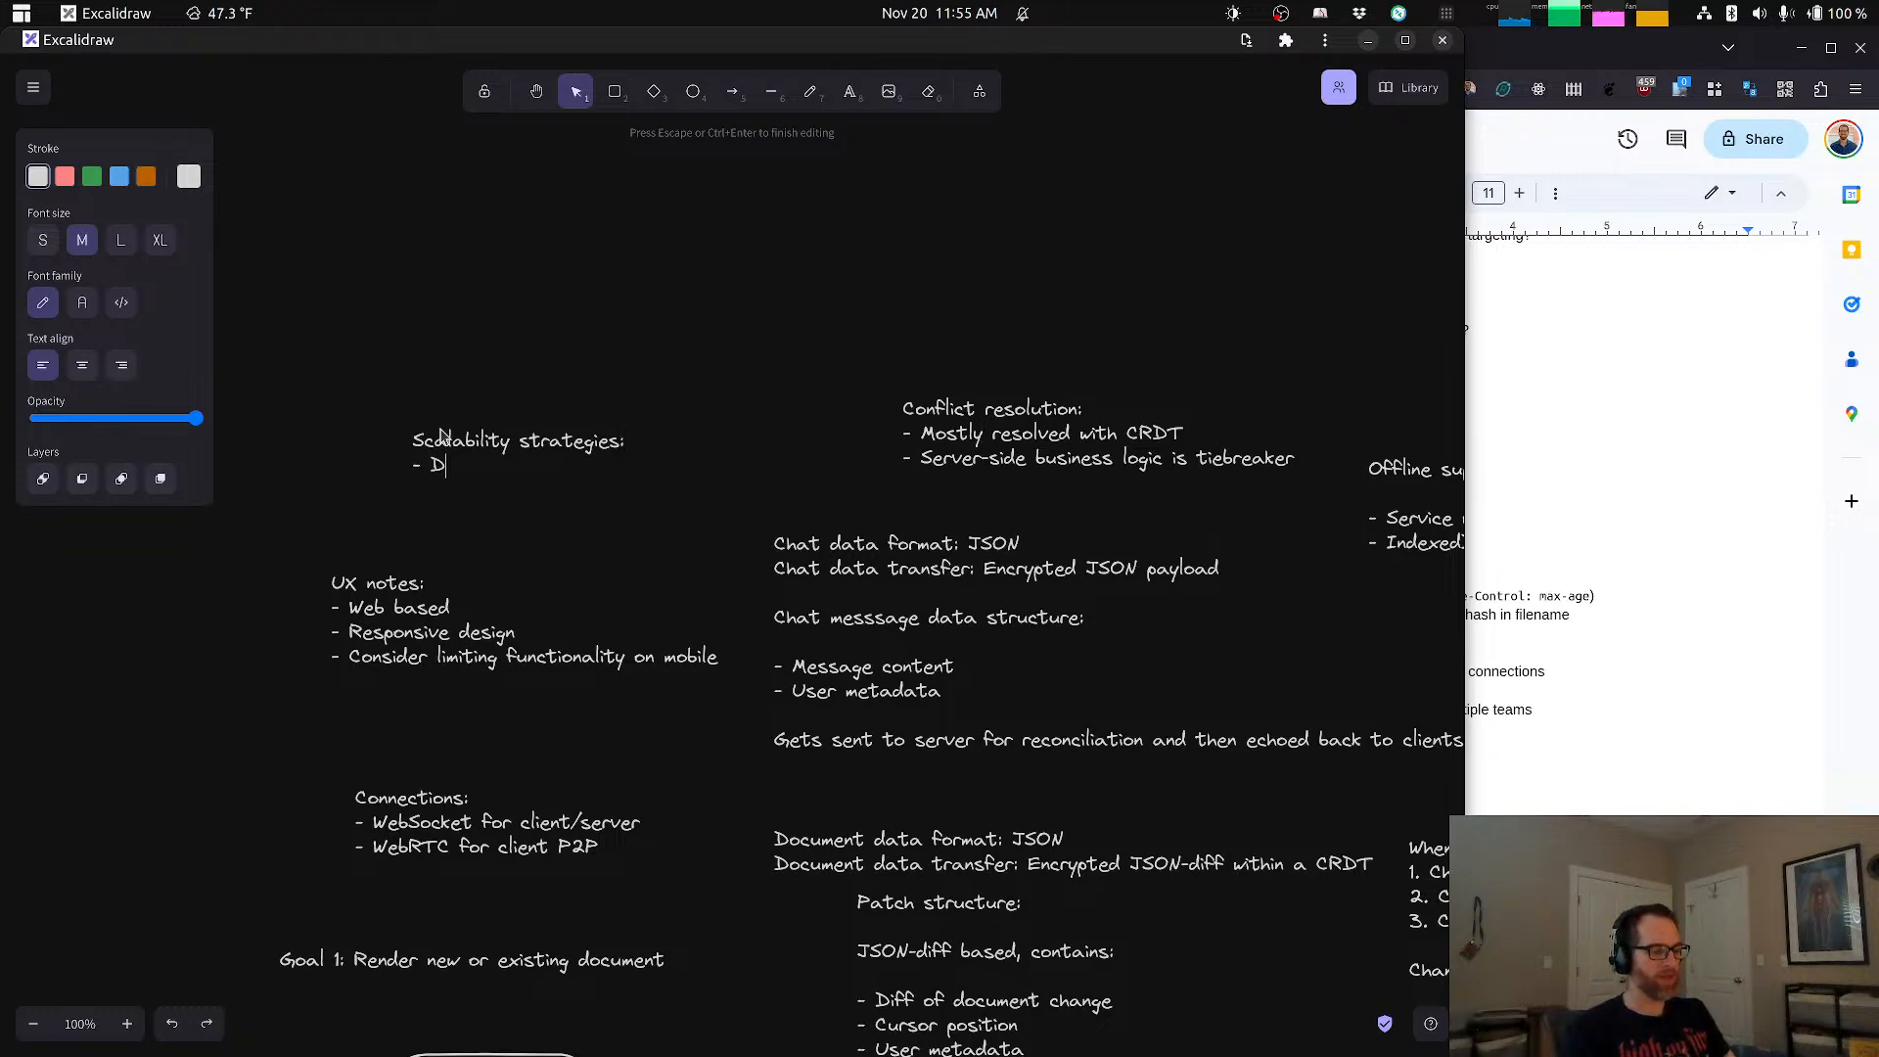
type("egrade functionality for")
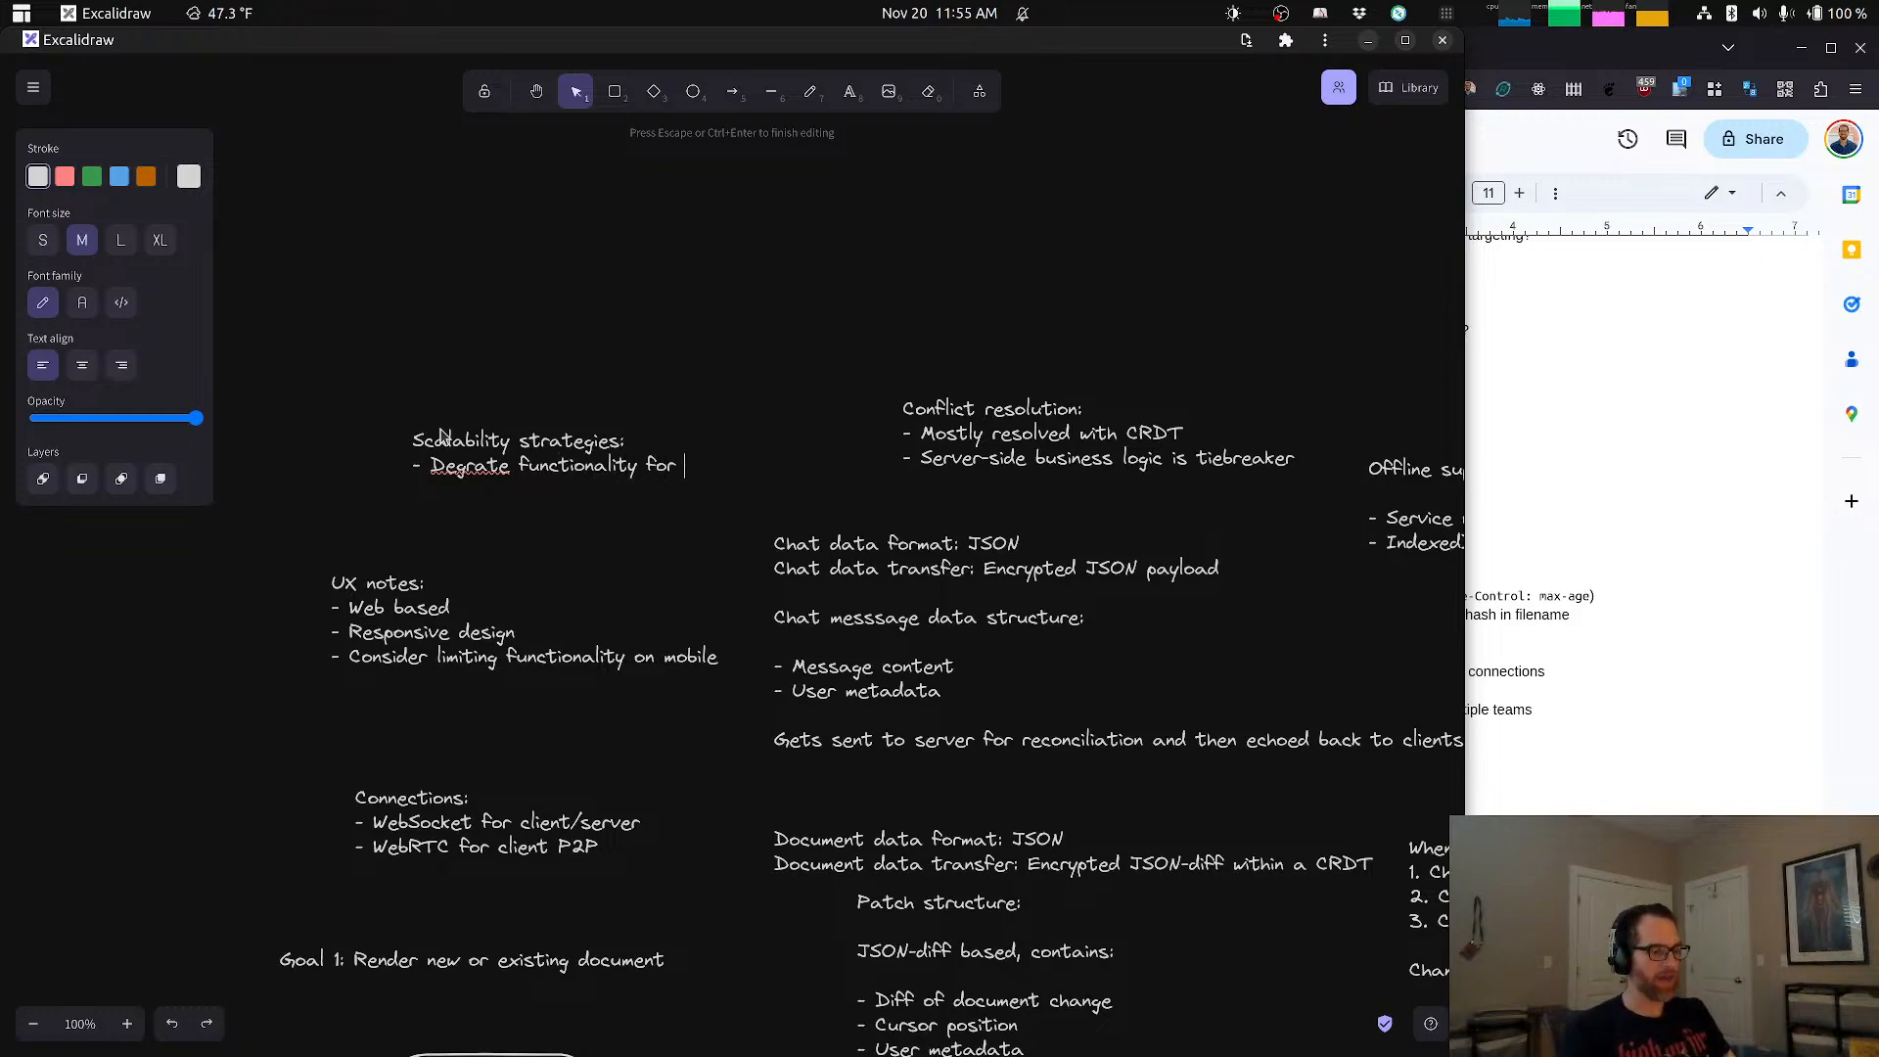
type(" busy documents")
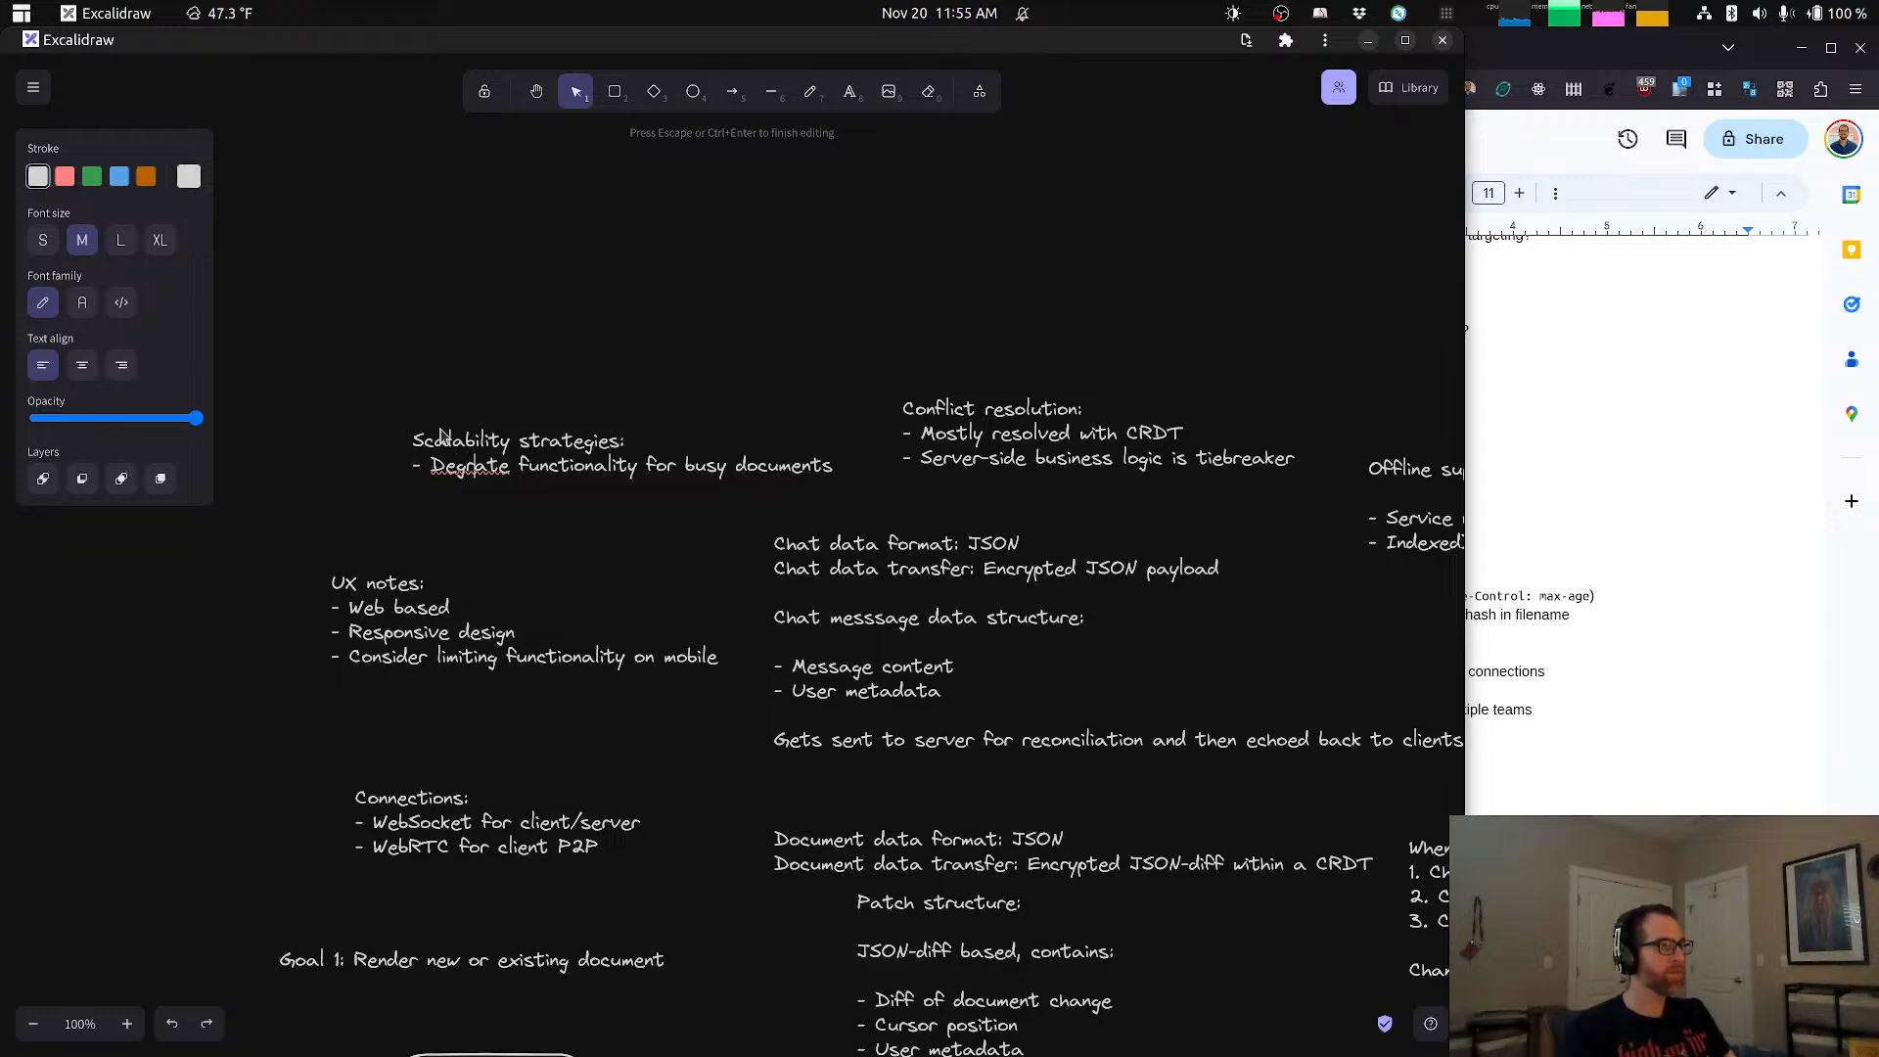
Step: Add the bullet "- Degrade functionality for busy documents" to the Scalability strategies note and move the note up, farther from the UX notes
key("BackSpace")
type("d")
key("Down")
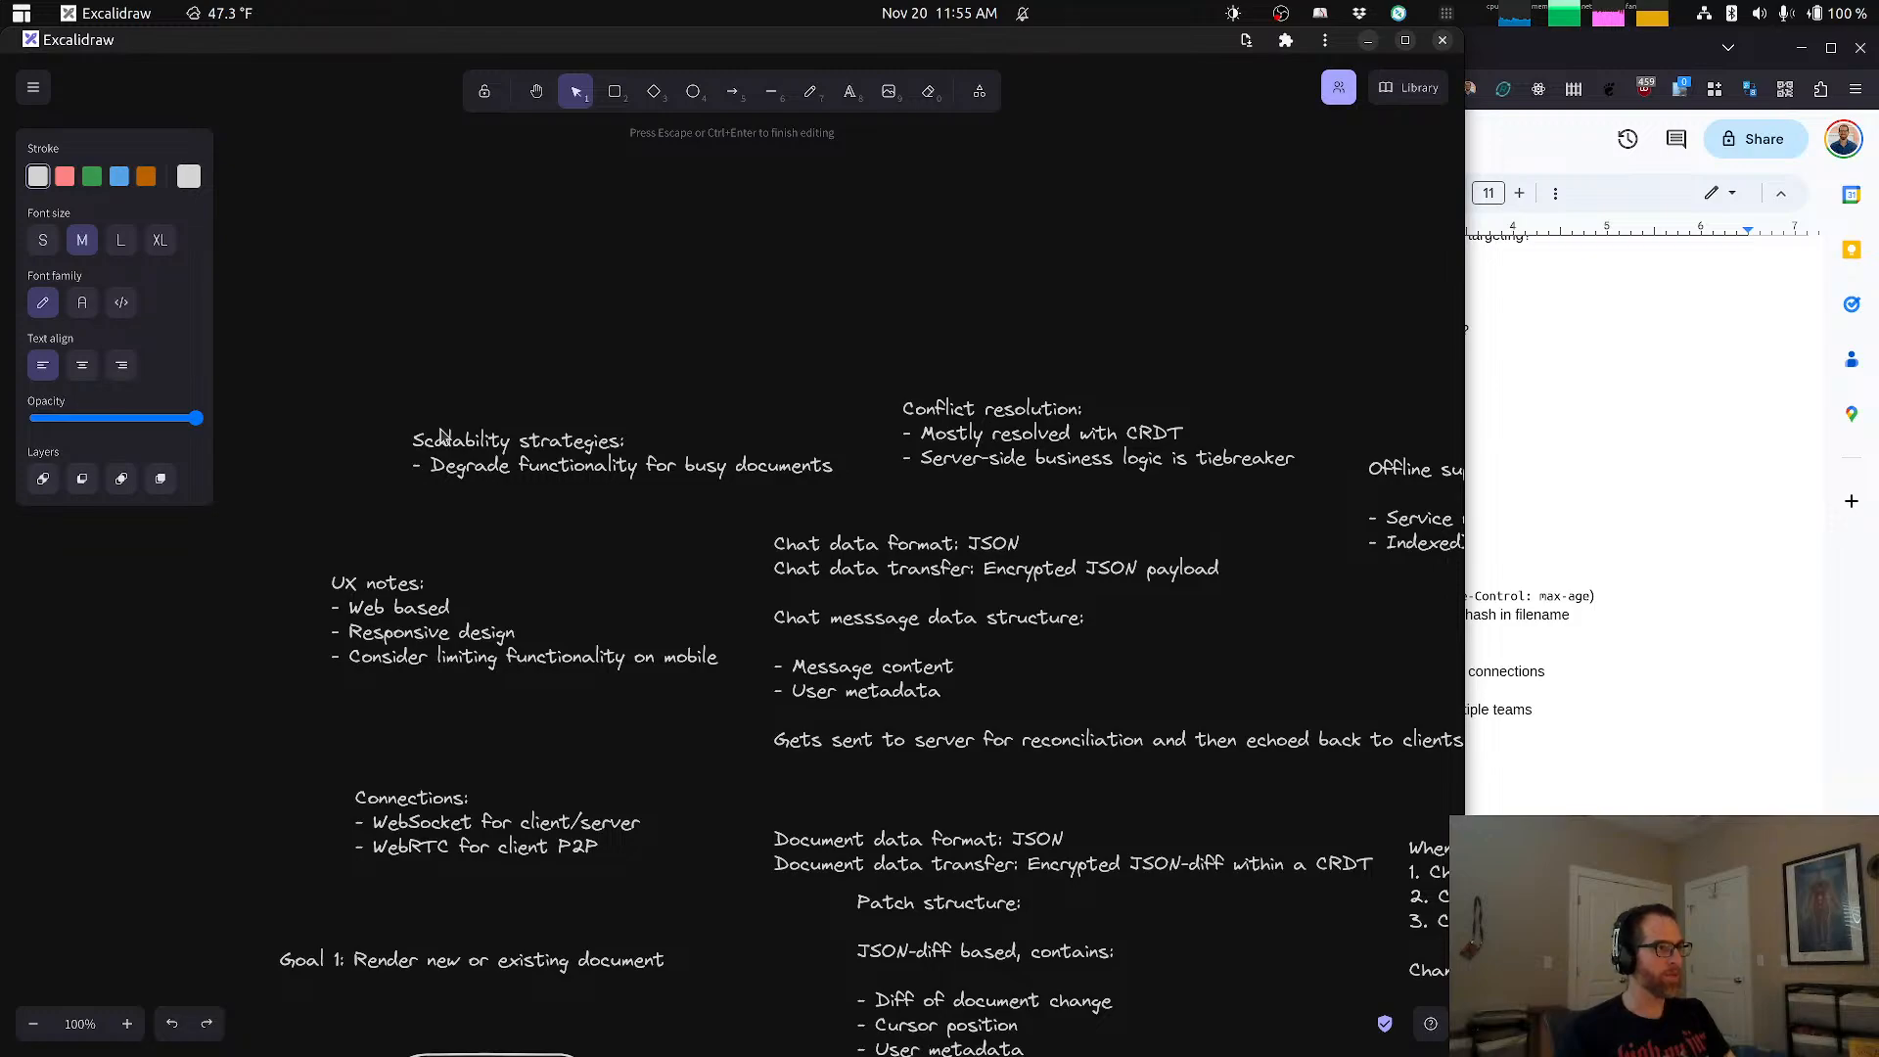
left_click(500, 315)
left_click_drag(505, 434, 464, 390)
Step: Add the indented sub-bullet "- New joiners read-only access" under the busy documents bullet in the Scalability strategies note
double_click(464, 391)
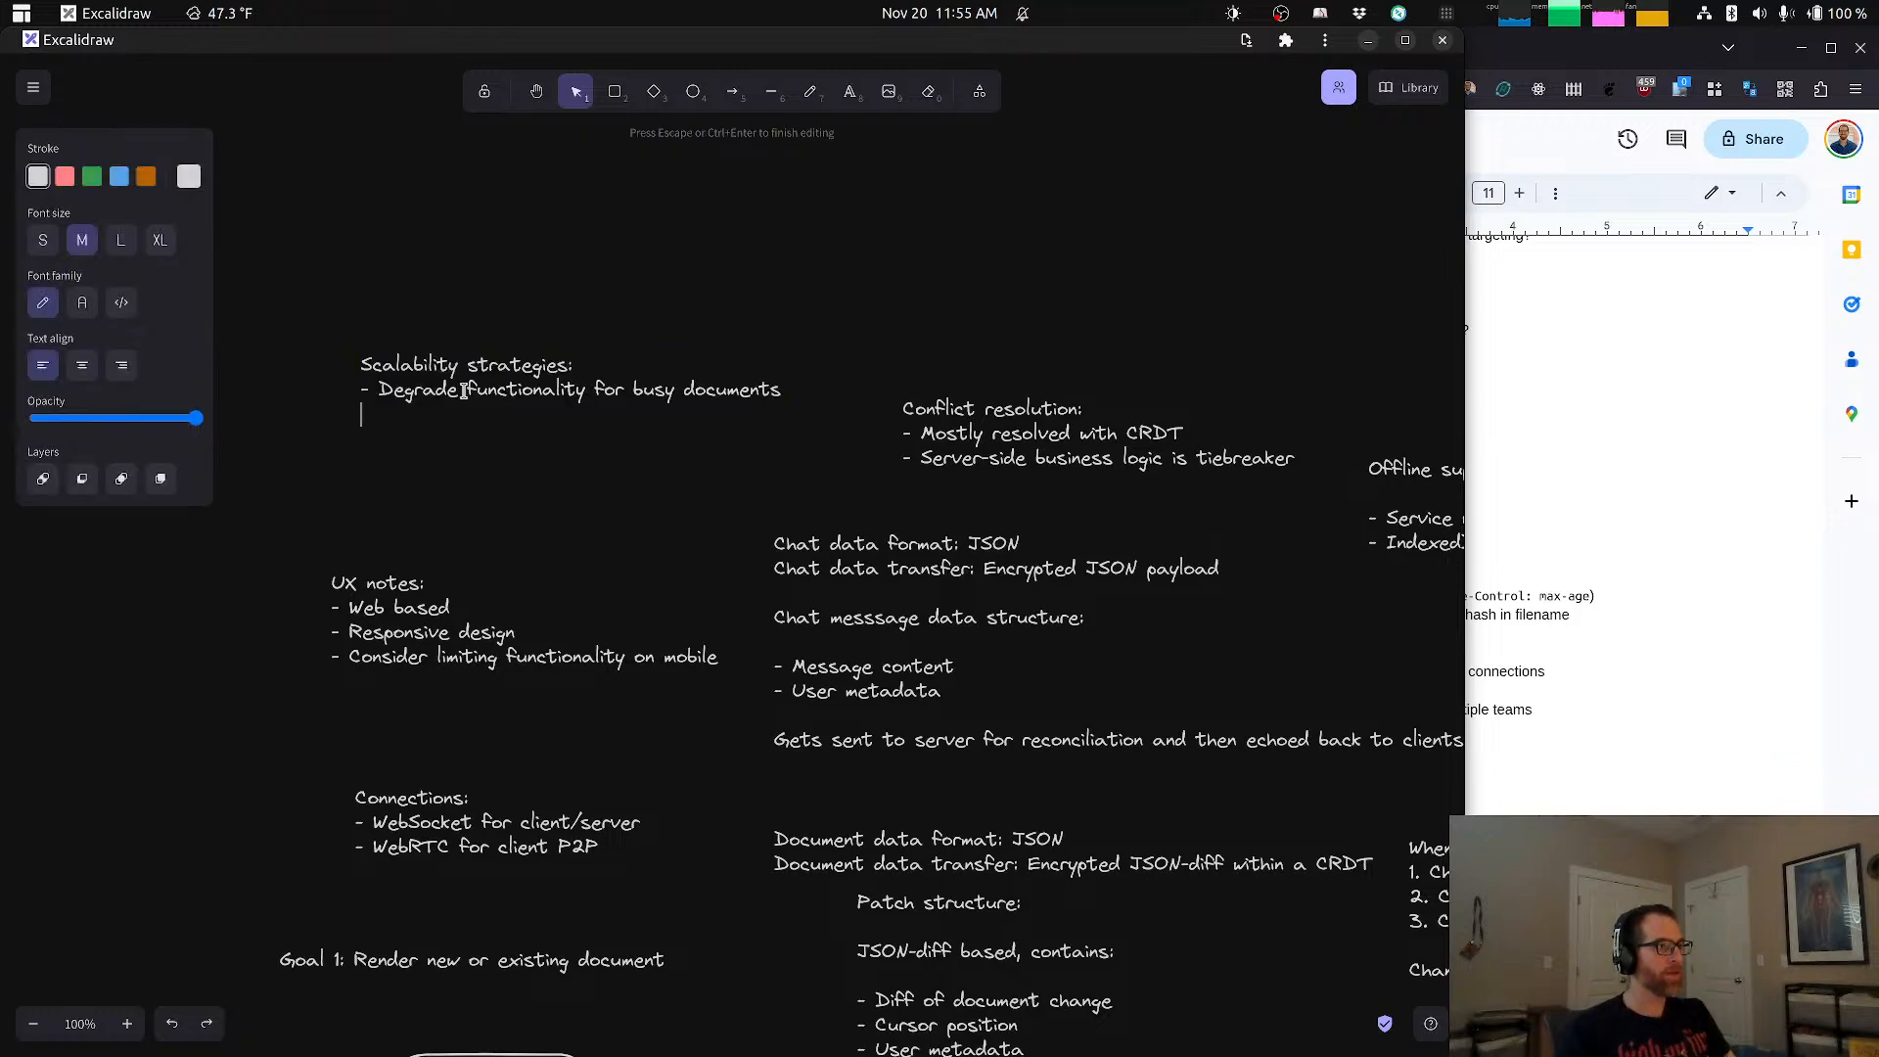
type("- New")
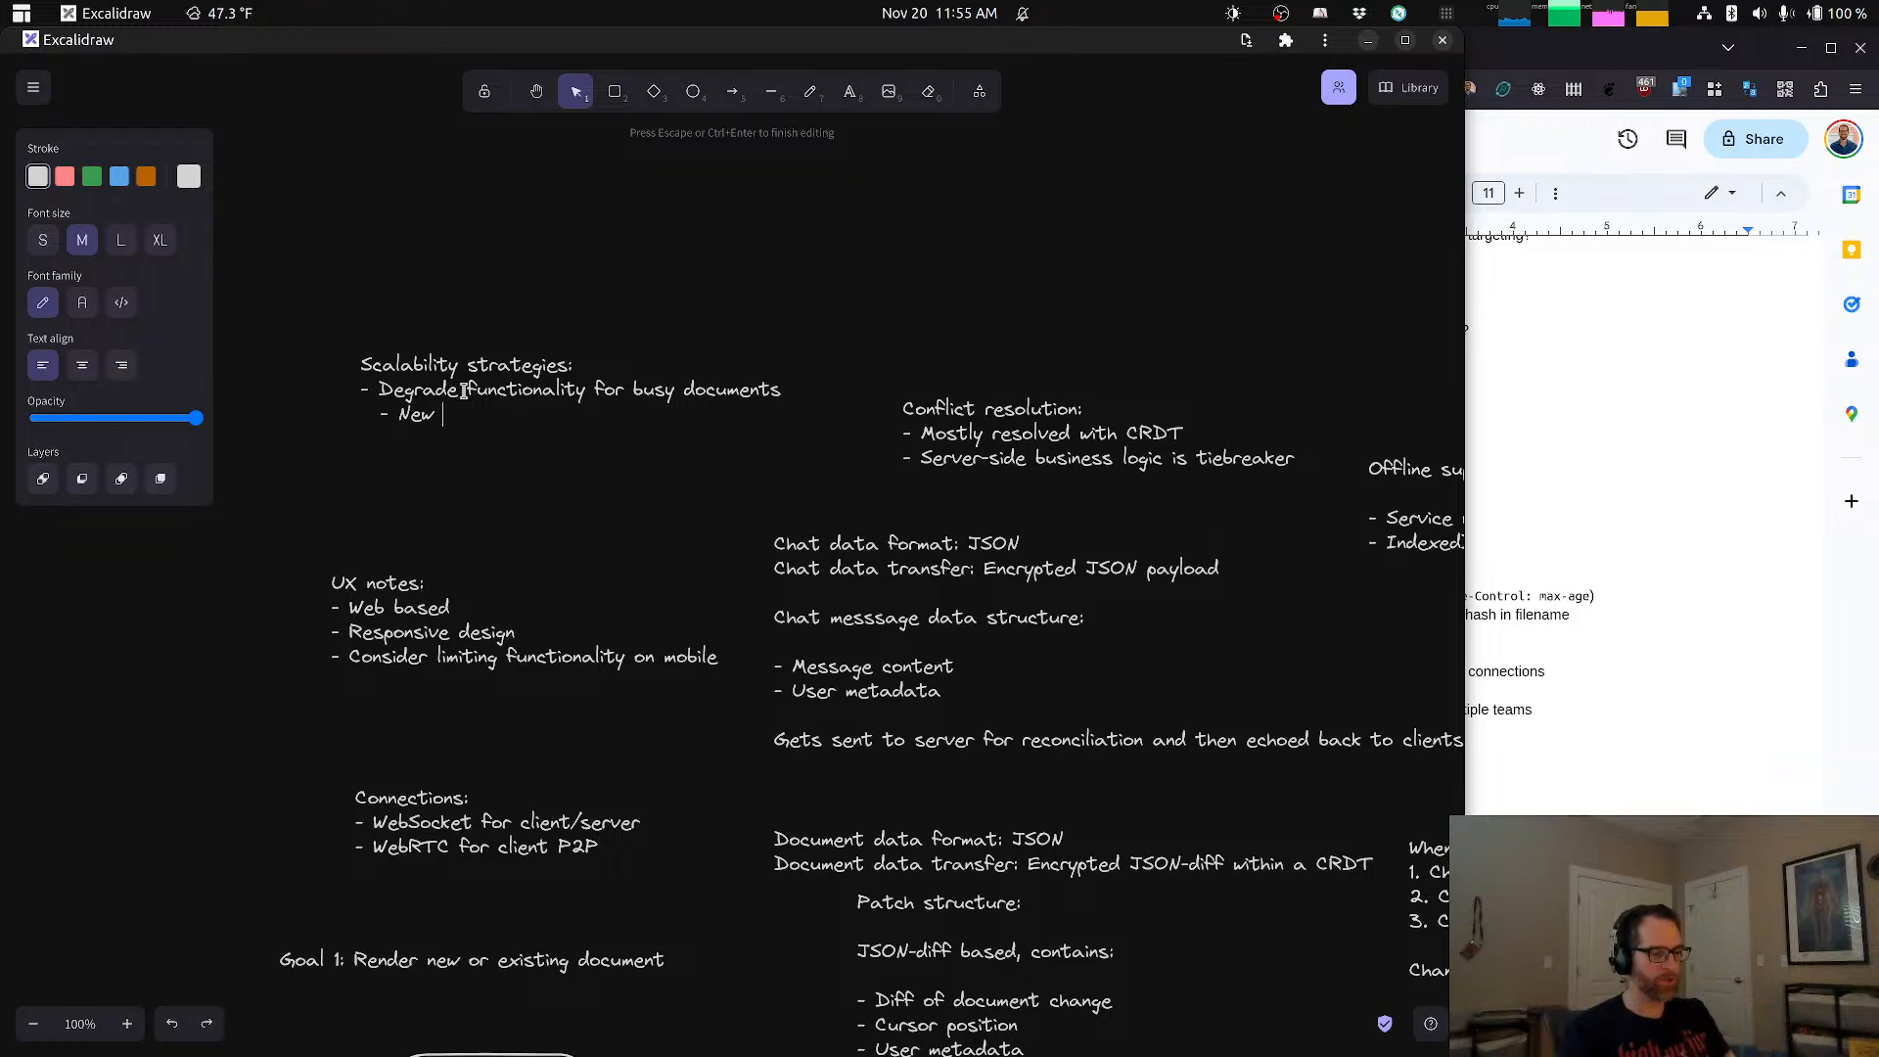
type(" joiners ")
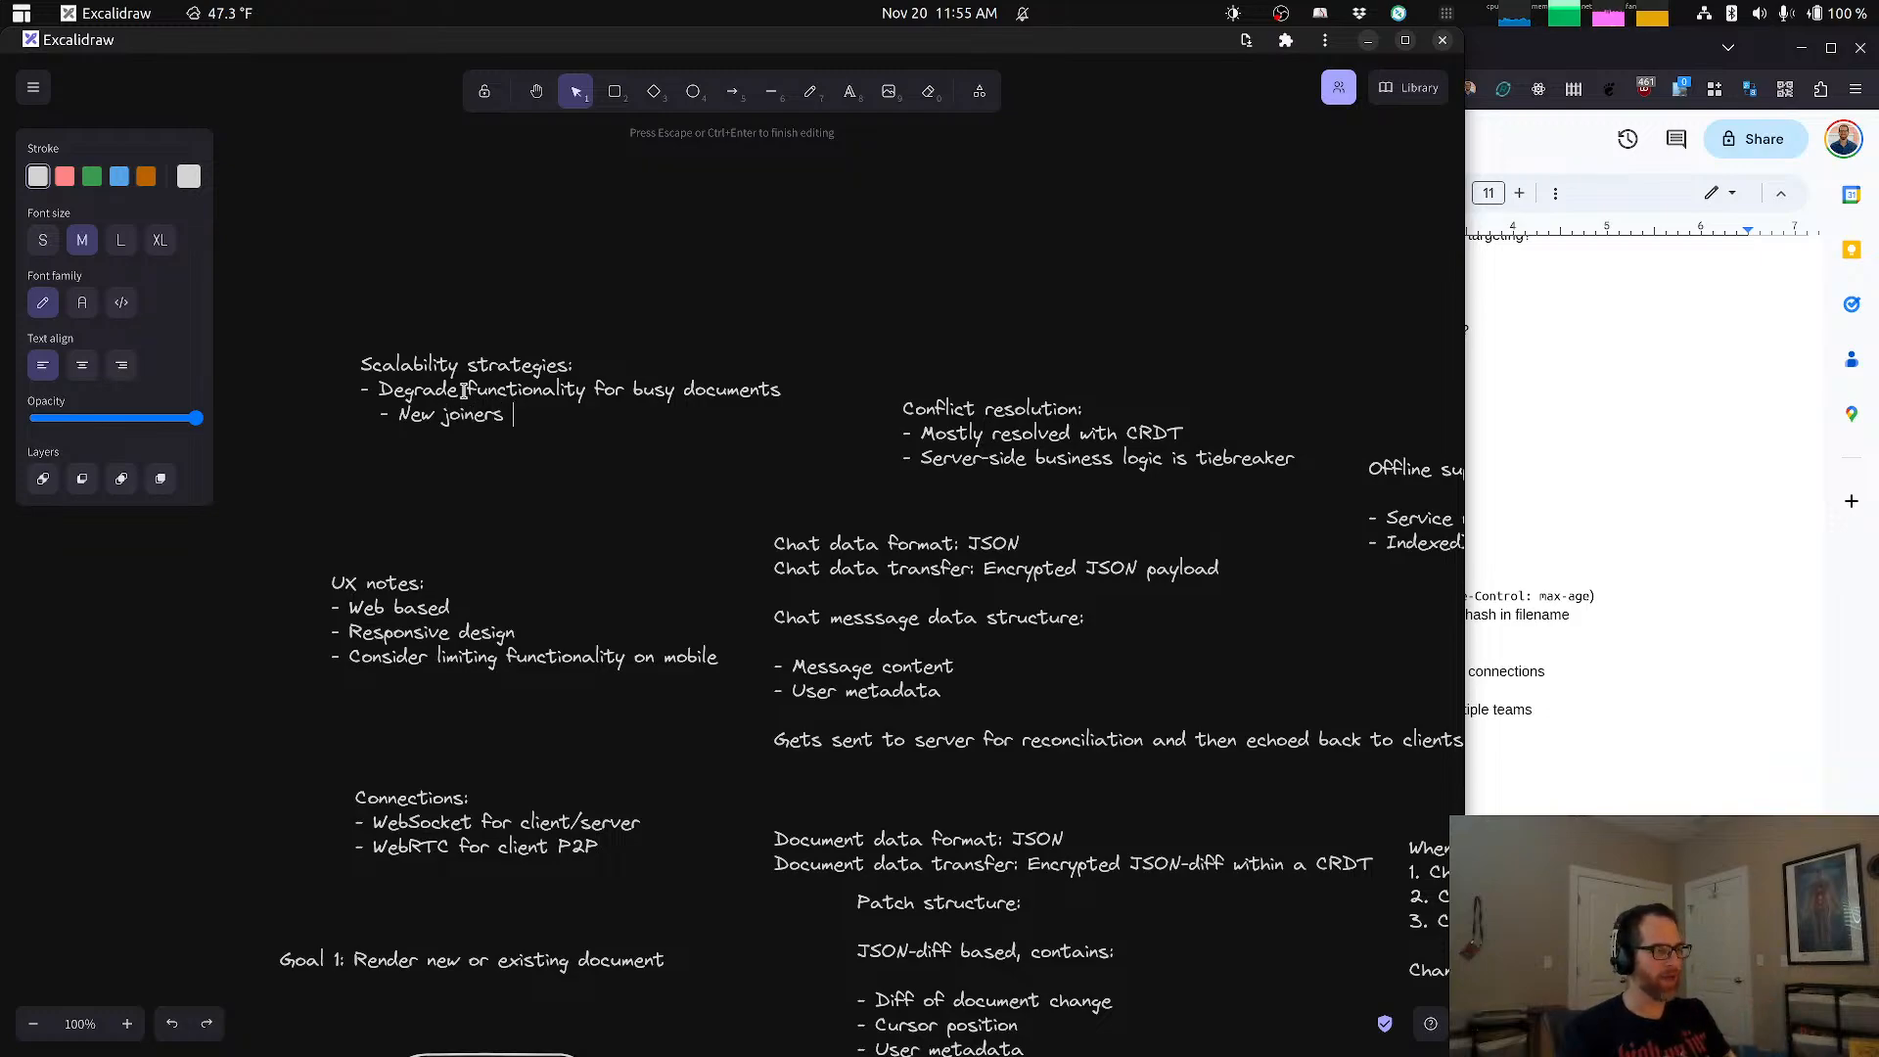
type("get")
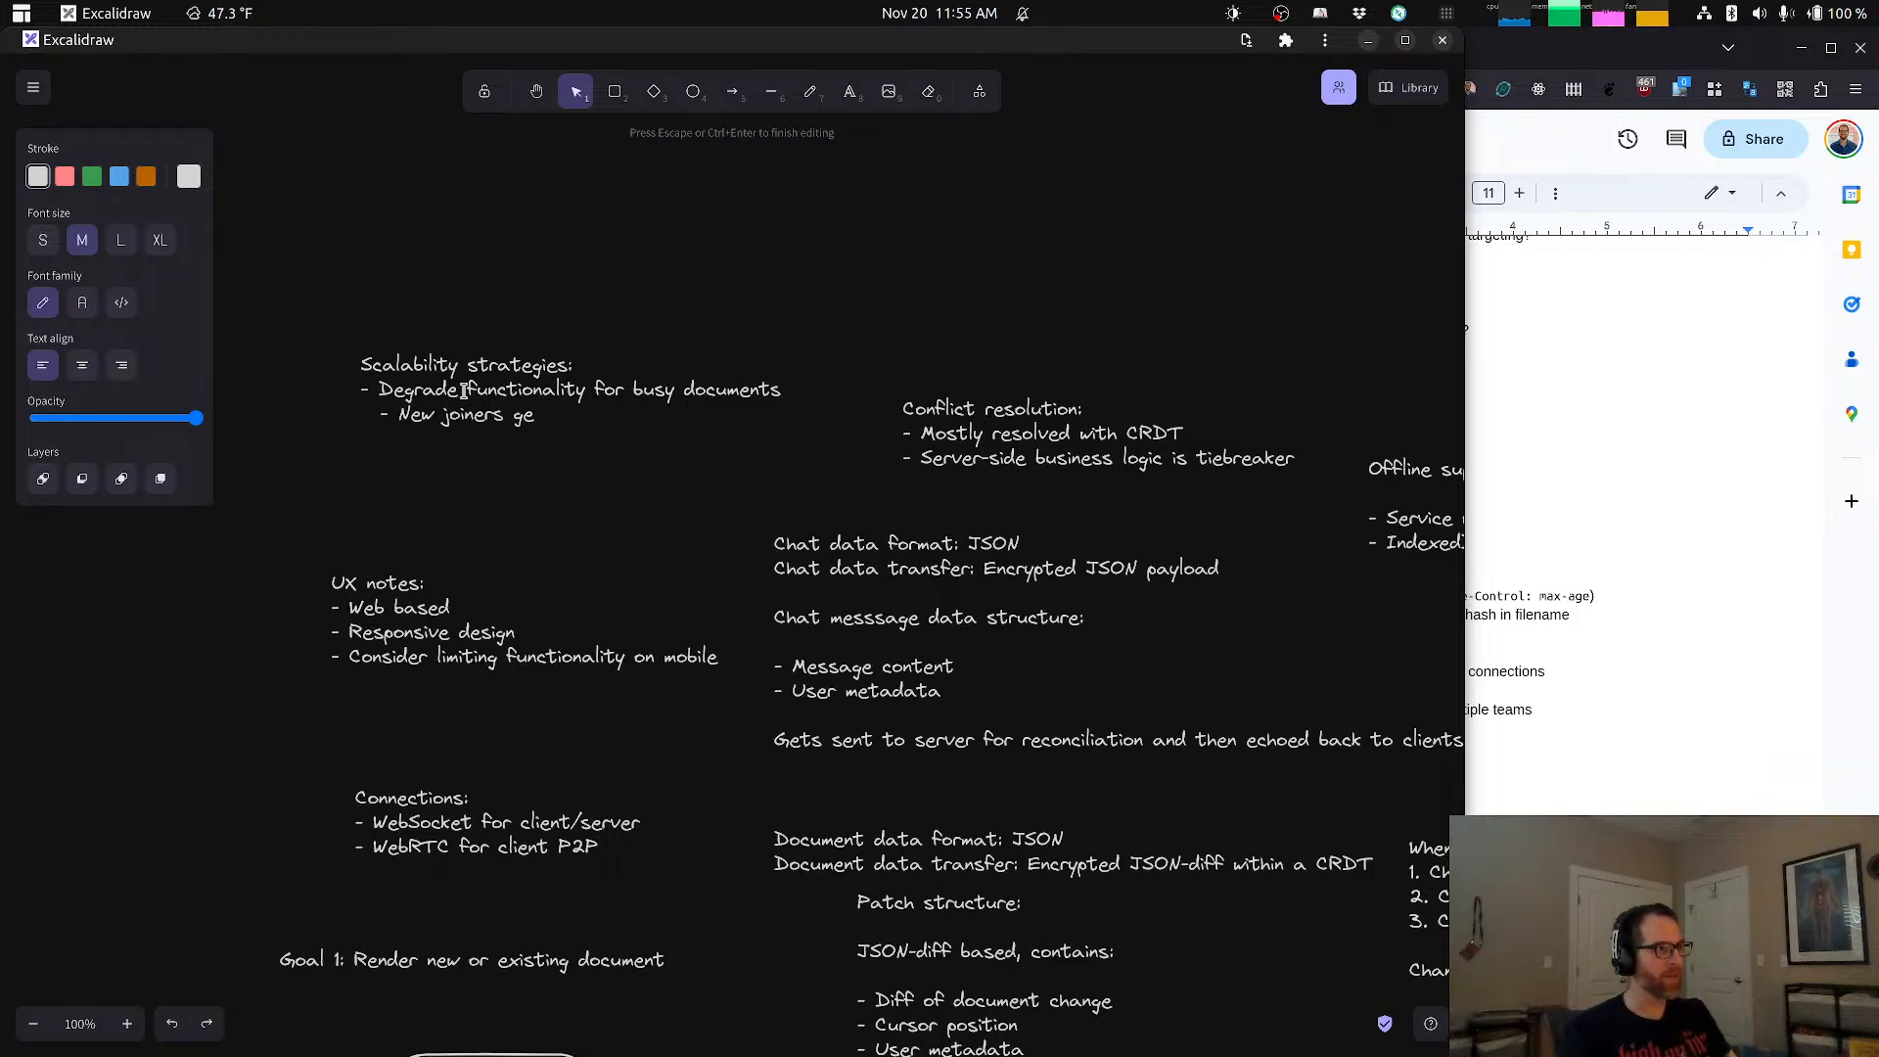
key("BackSpace")
key("BackSpace")
type("read-")
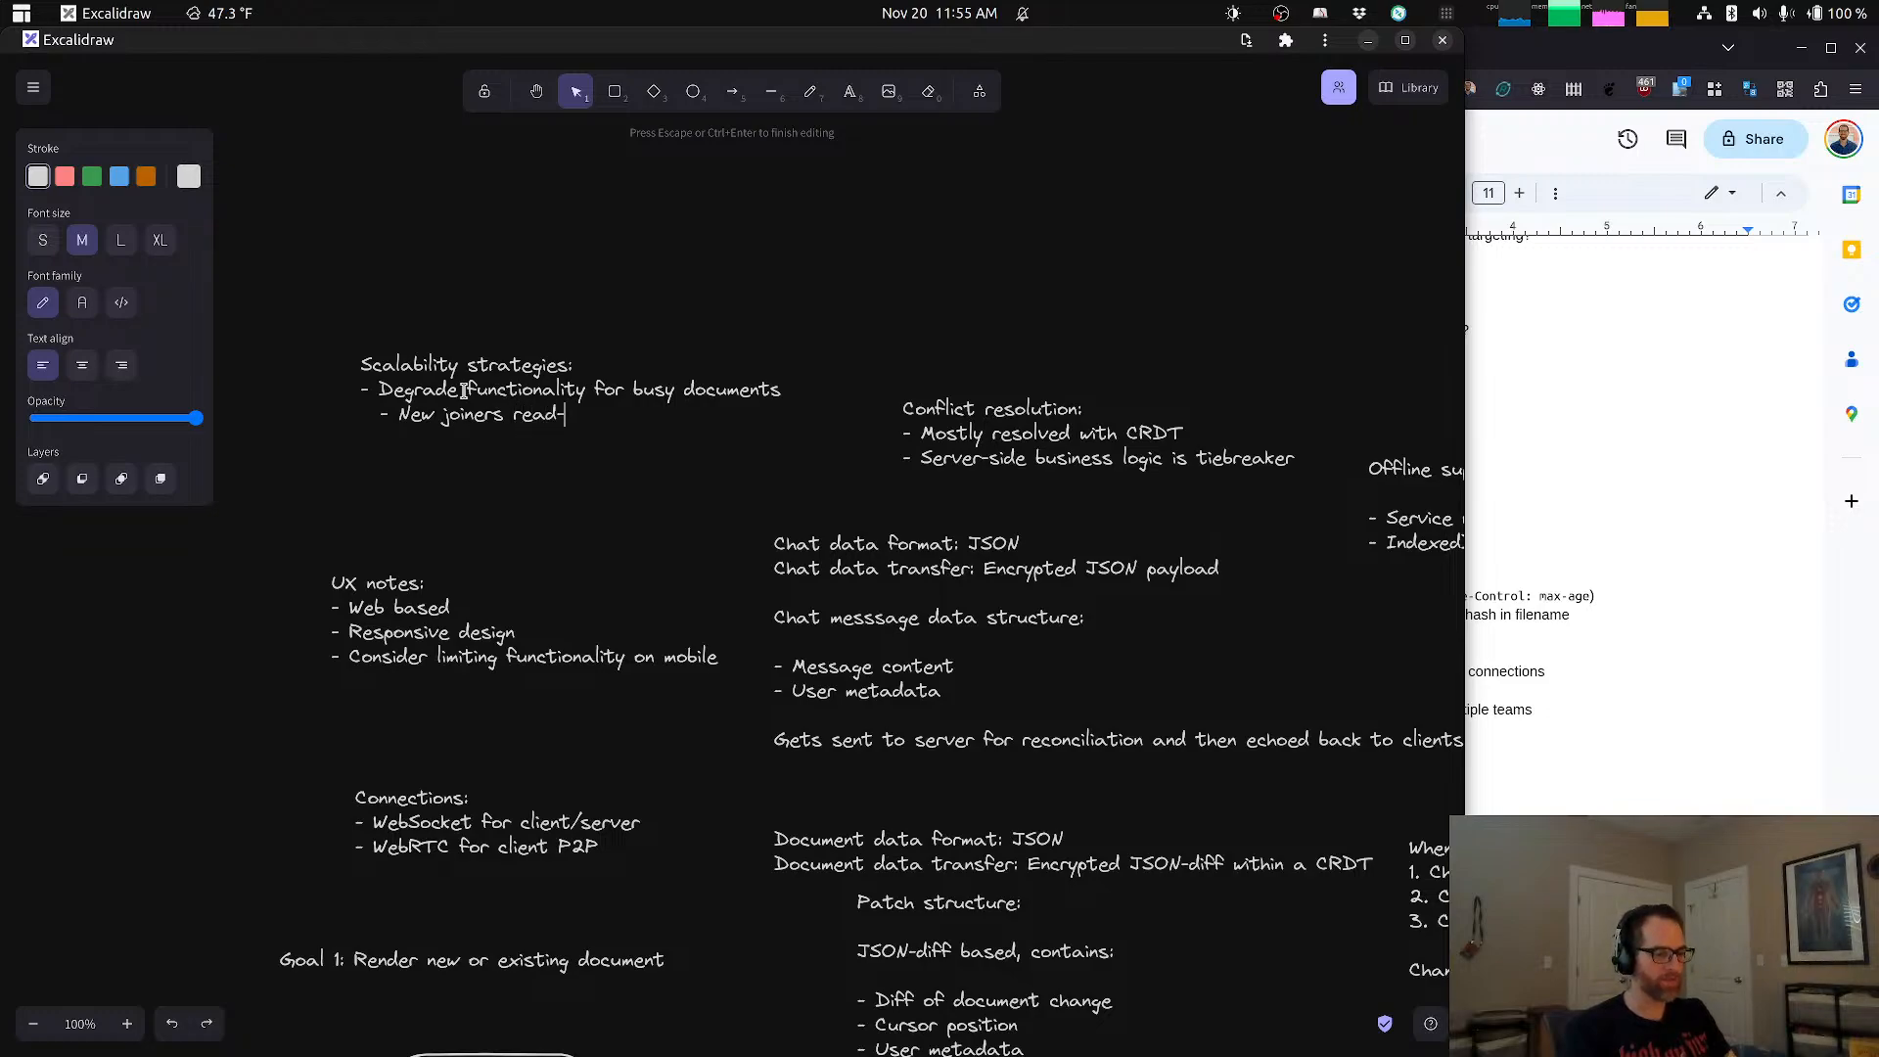
type("only access")
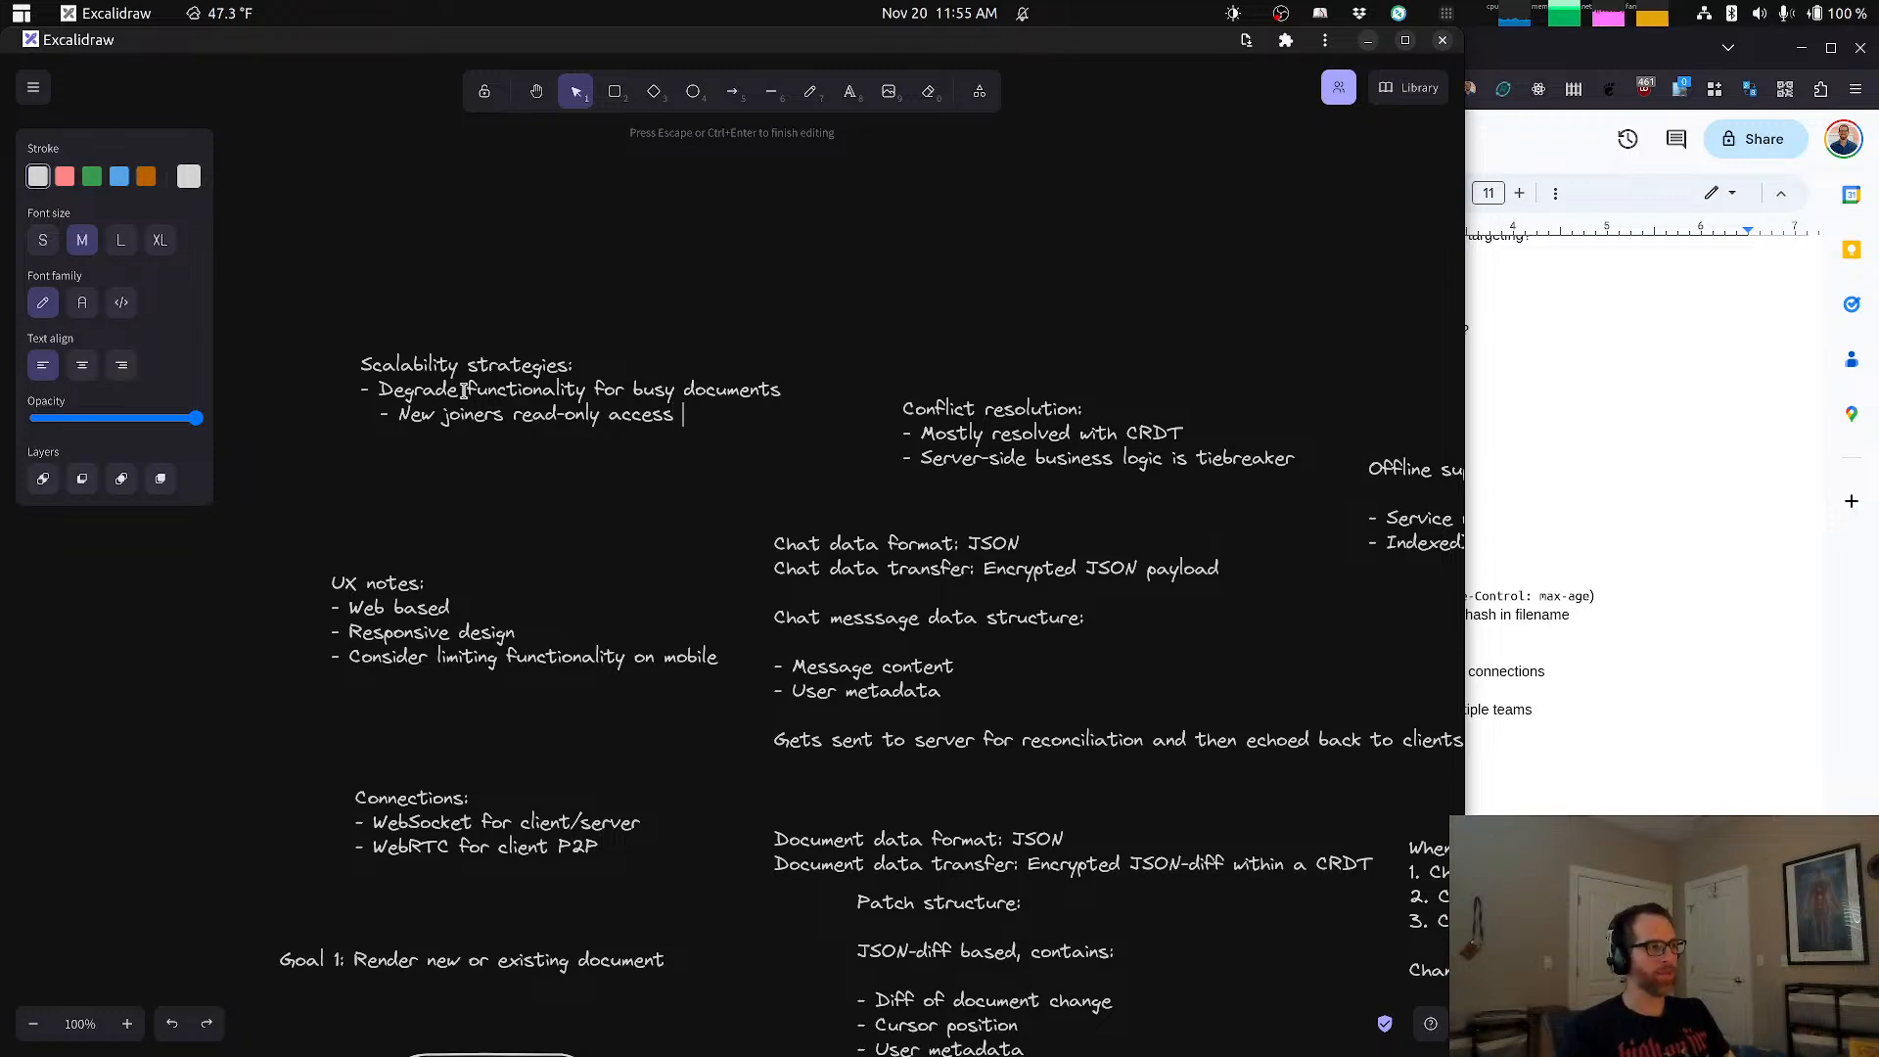
Step: Extend the new joiners sub-bullet in the Scalability strategies note with "(this defers resolution to server)", keeping it on one line
type("(this defers")
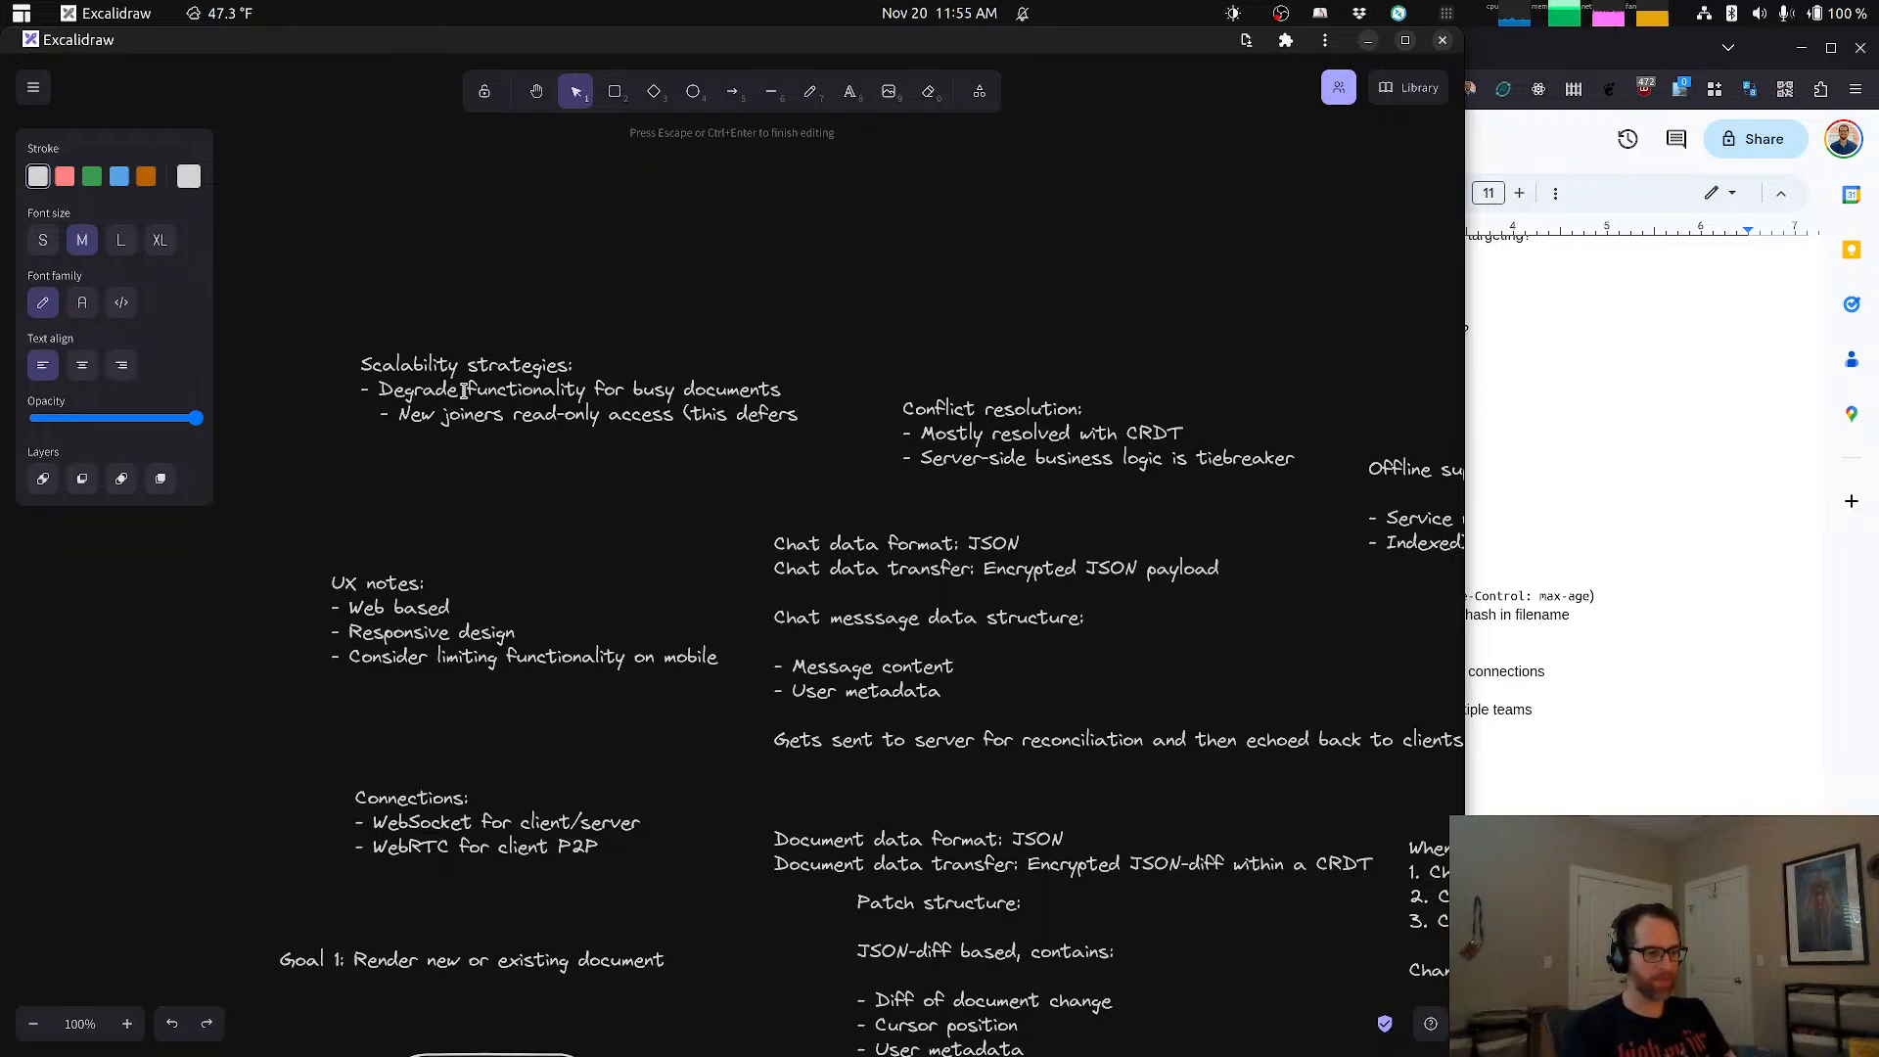
type(" processing")
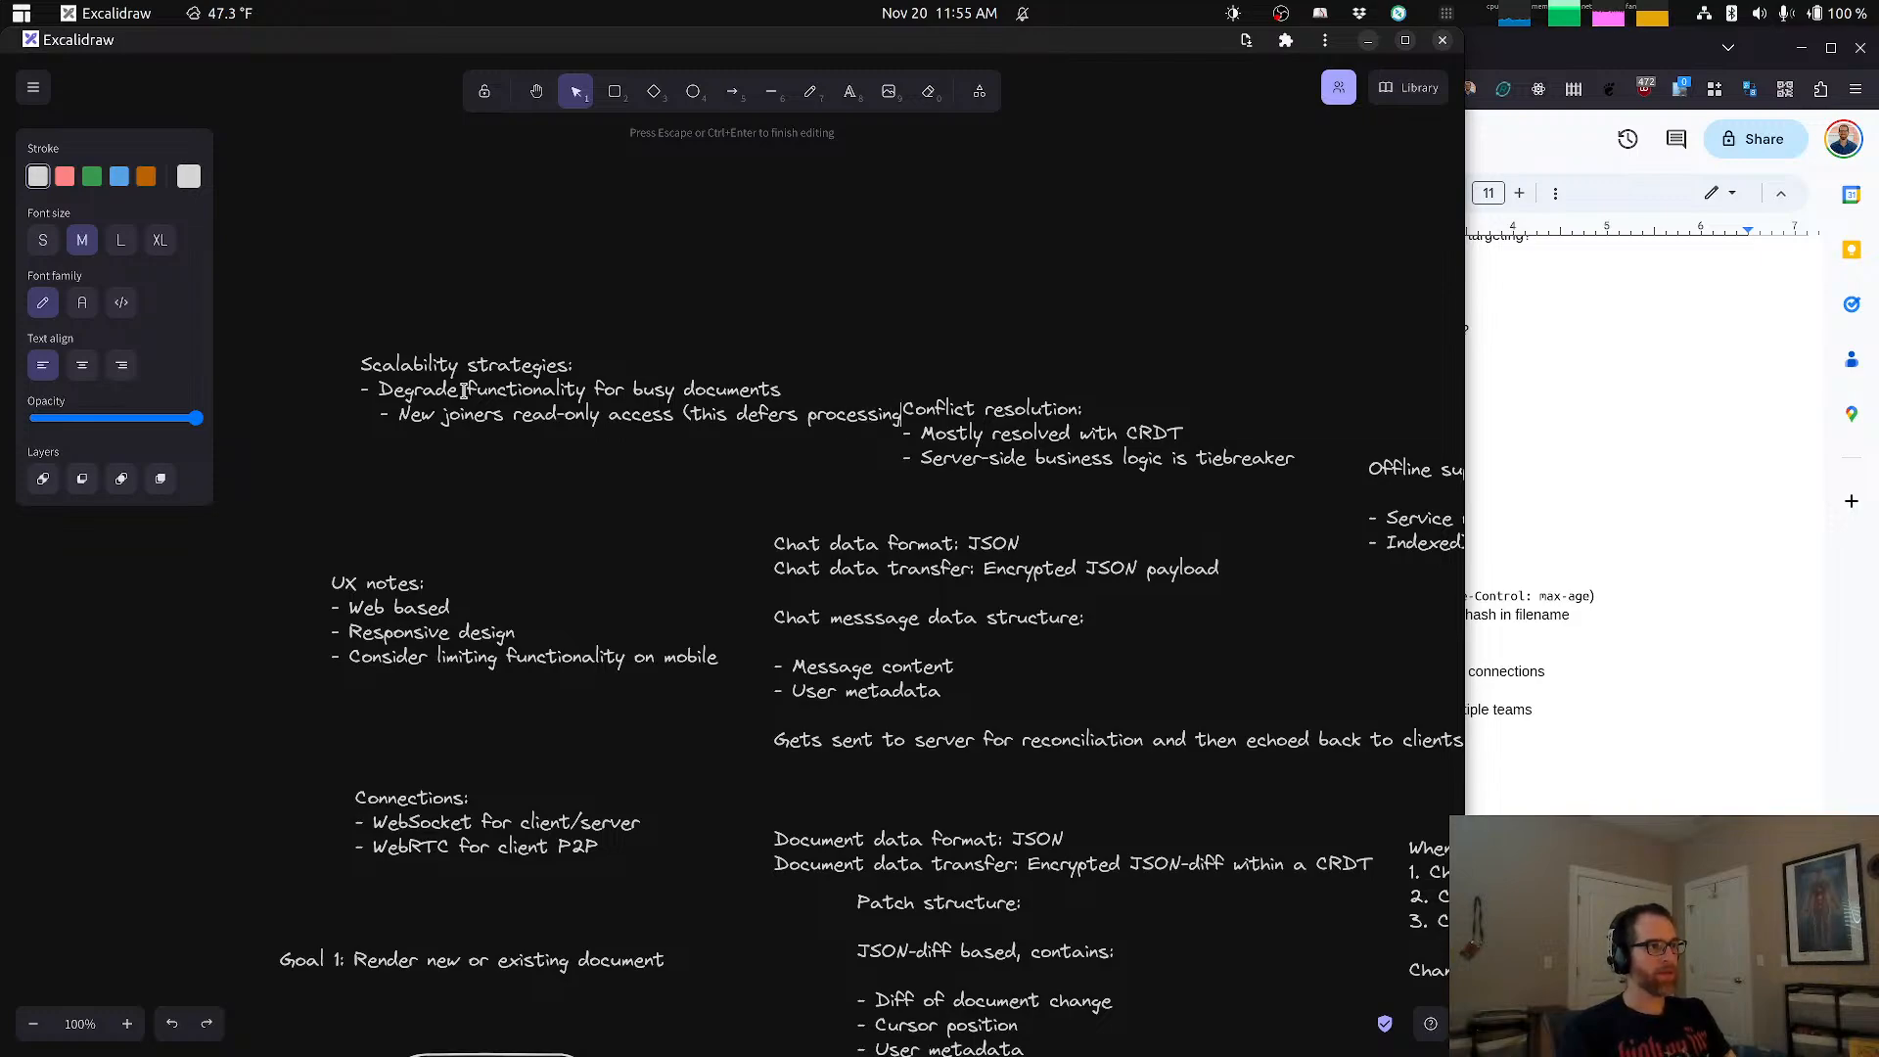
key("BackSpace")
key("BackSpace")
key("BackSpace")
key("BackSpace")
key("BackSpace")
key("BackSpace")
key("BackSpace")
key("BackSpace")
key("BackSpace")
key("BackSpace")
type("co")
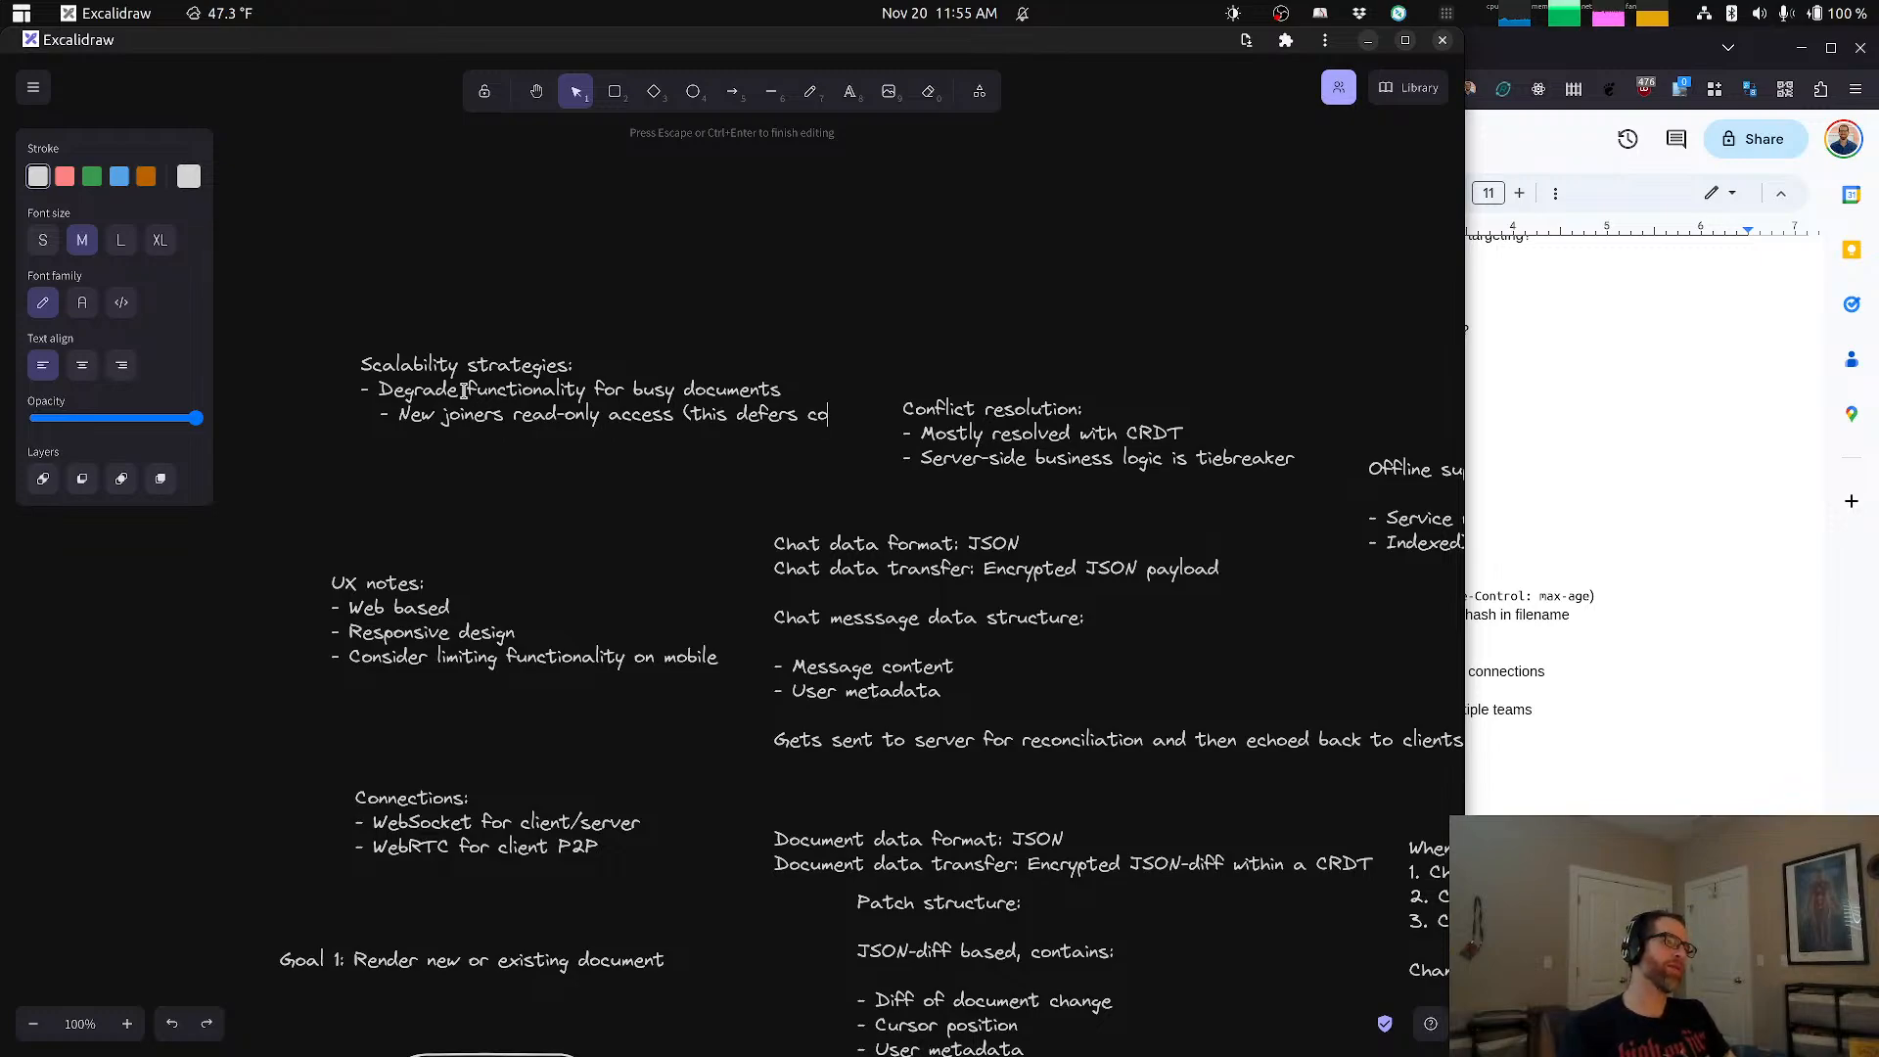
key("BackSpace")
key("BackSpace")
type("re")
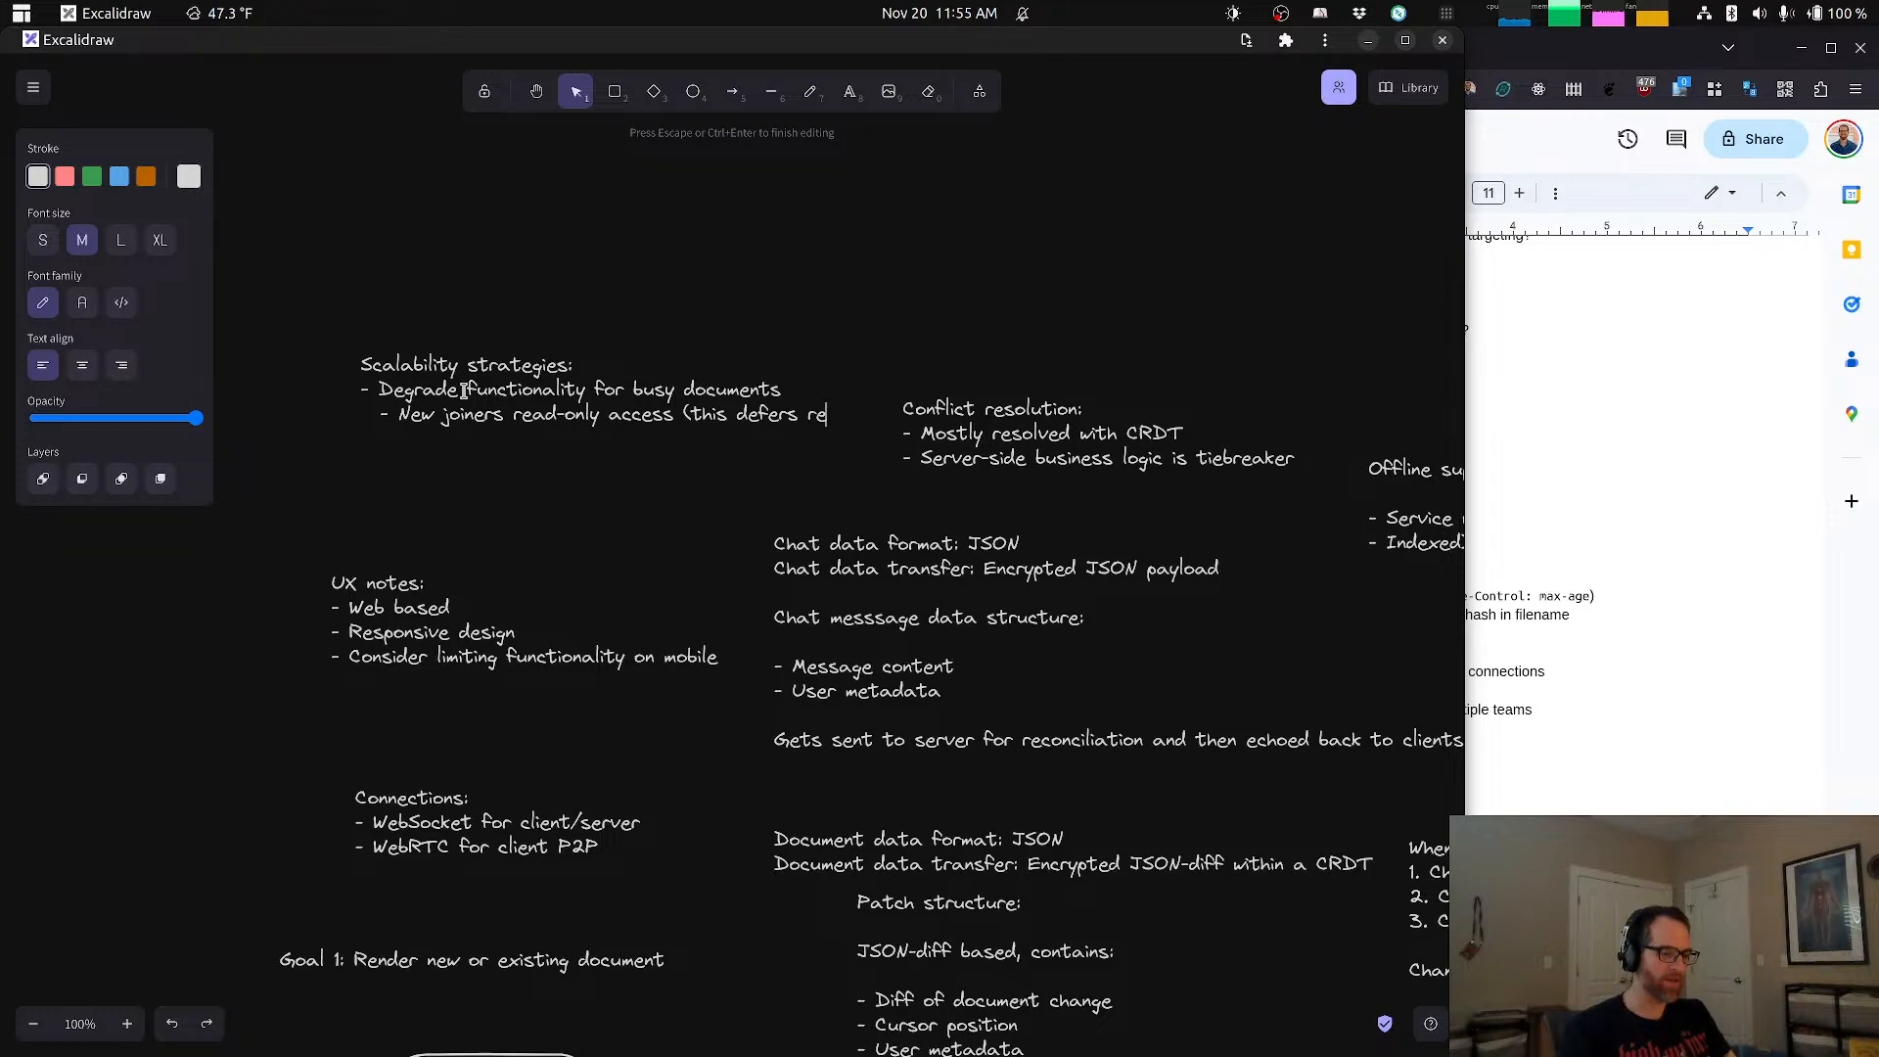
type("solution ")
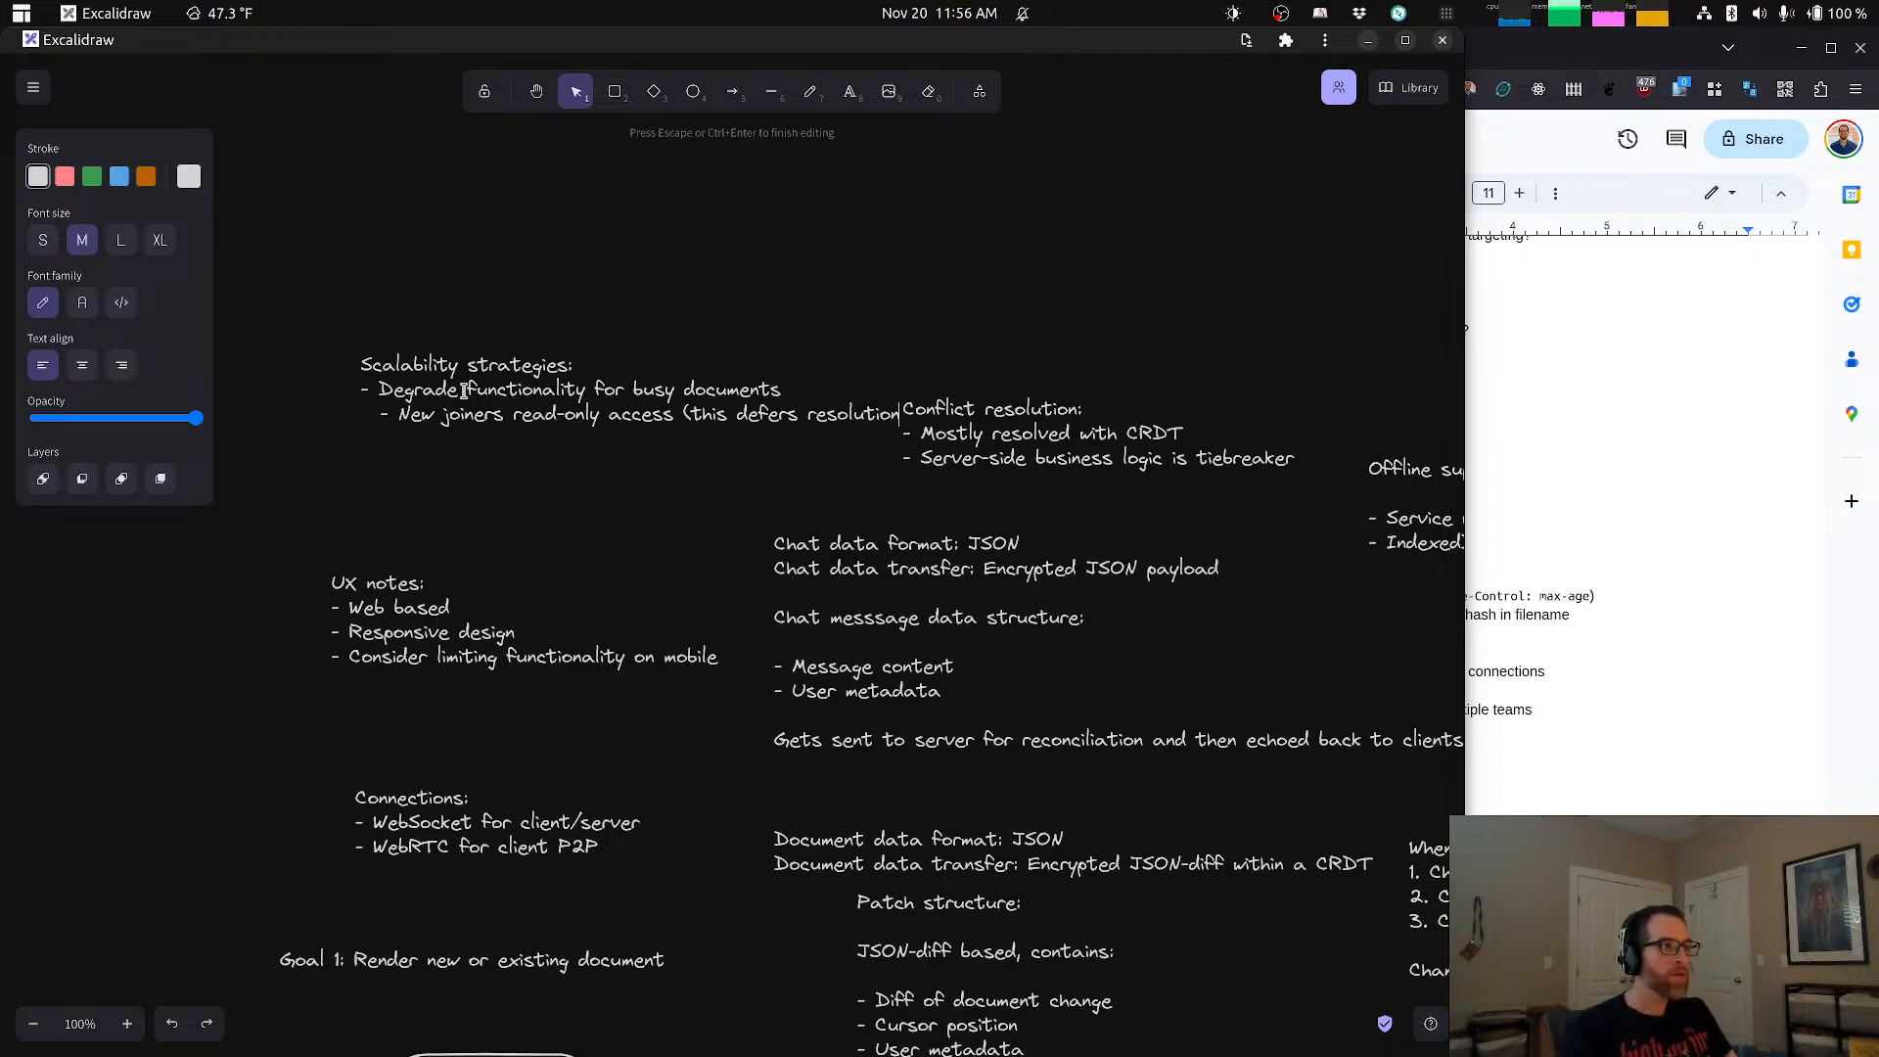
type("to")
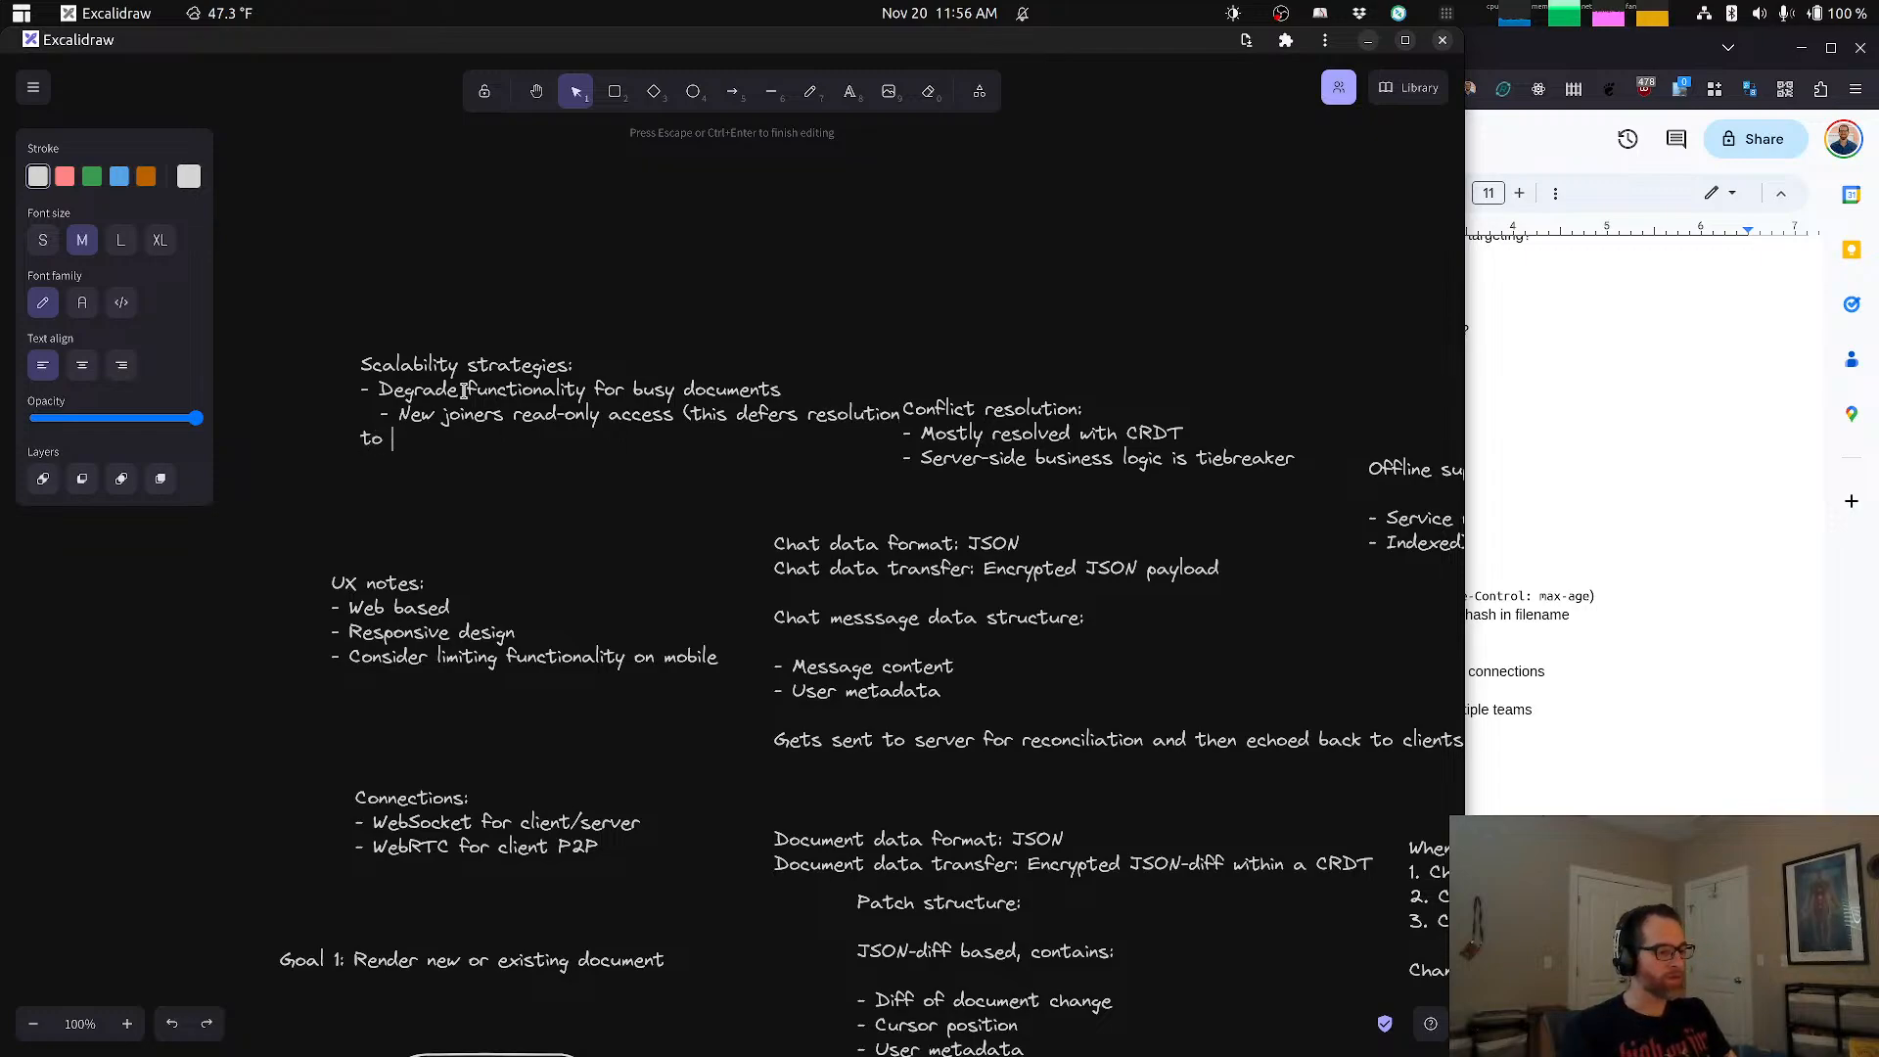
type(" server")
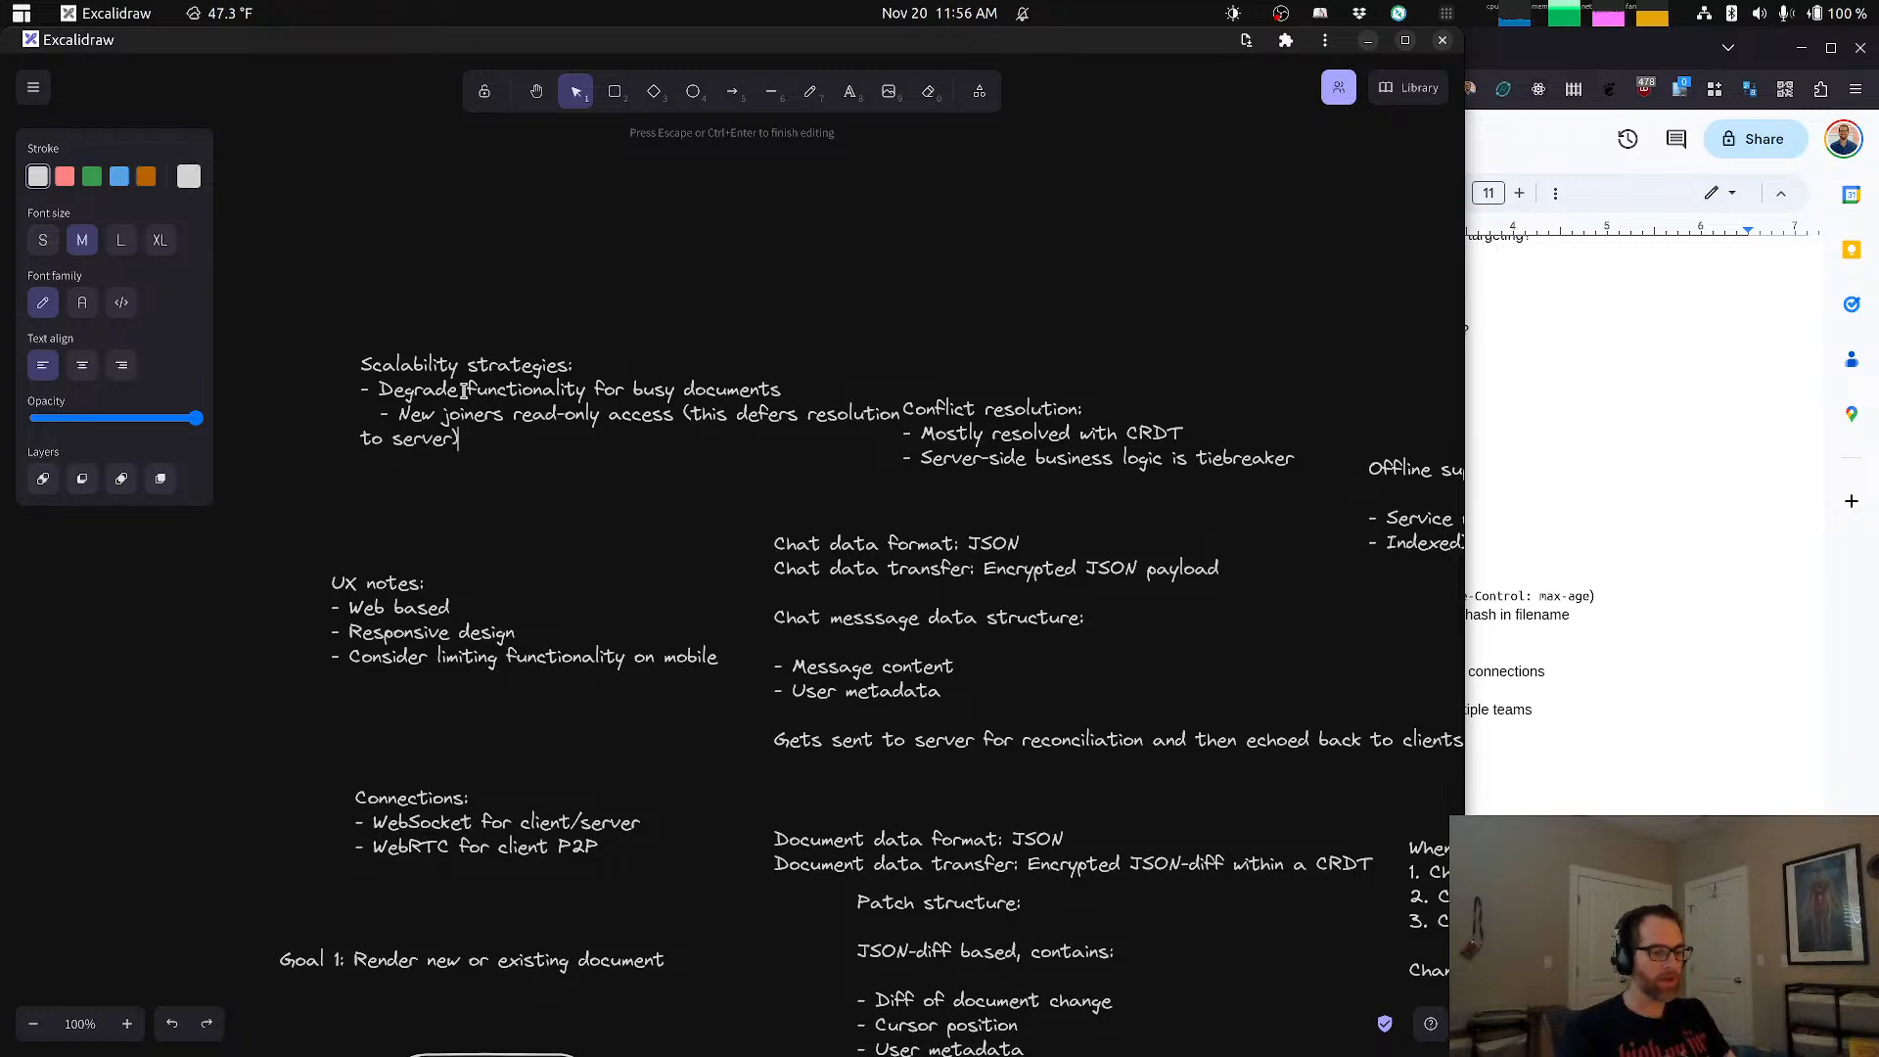
key("Home")
key("BackSpace")
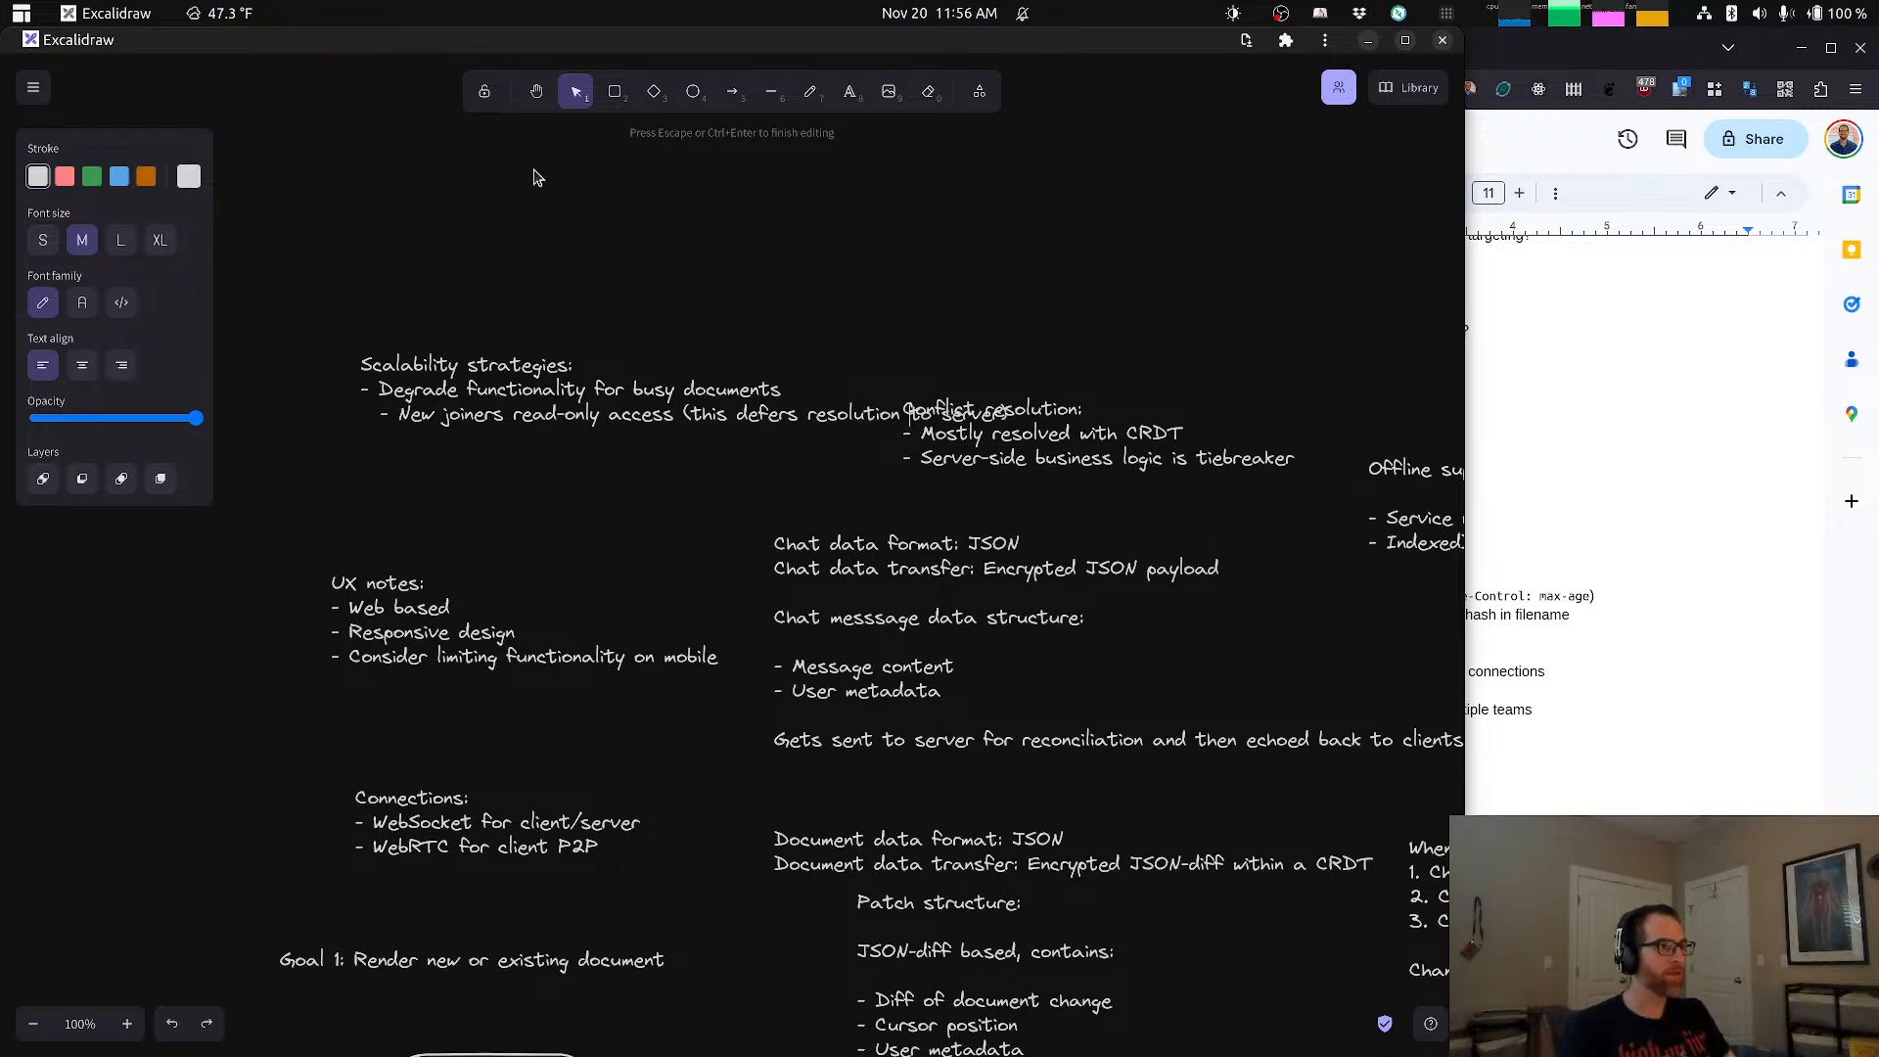
Step: Finish editing the Scalability strategies note and move it clear of the Conflict resolution note
key("Escape")
left_click_drag(590, 436, 667, 383)
key("Escape")
Step: Add the indented sub-bullet "- Don't establish WebRTC connections beyond 25 users" to the Scalability strategies note and finish editing it
left_click(591, 350)
double_click(590, 349)
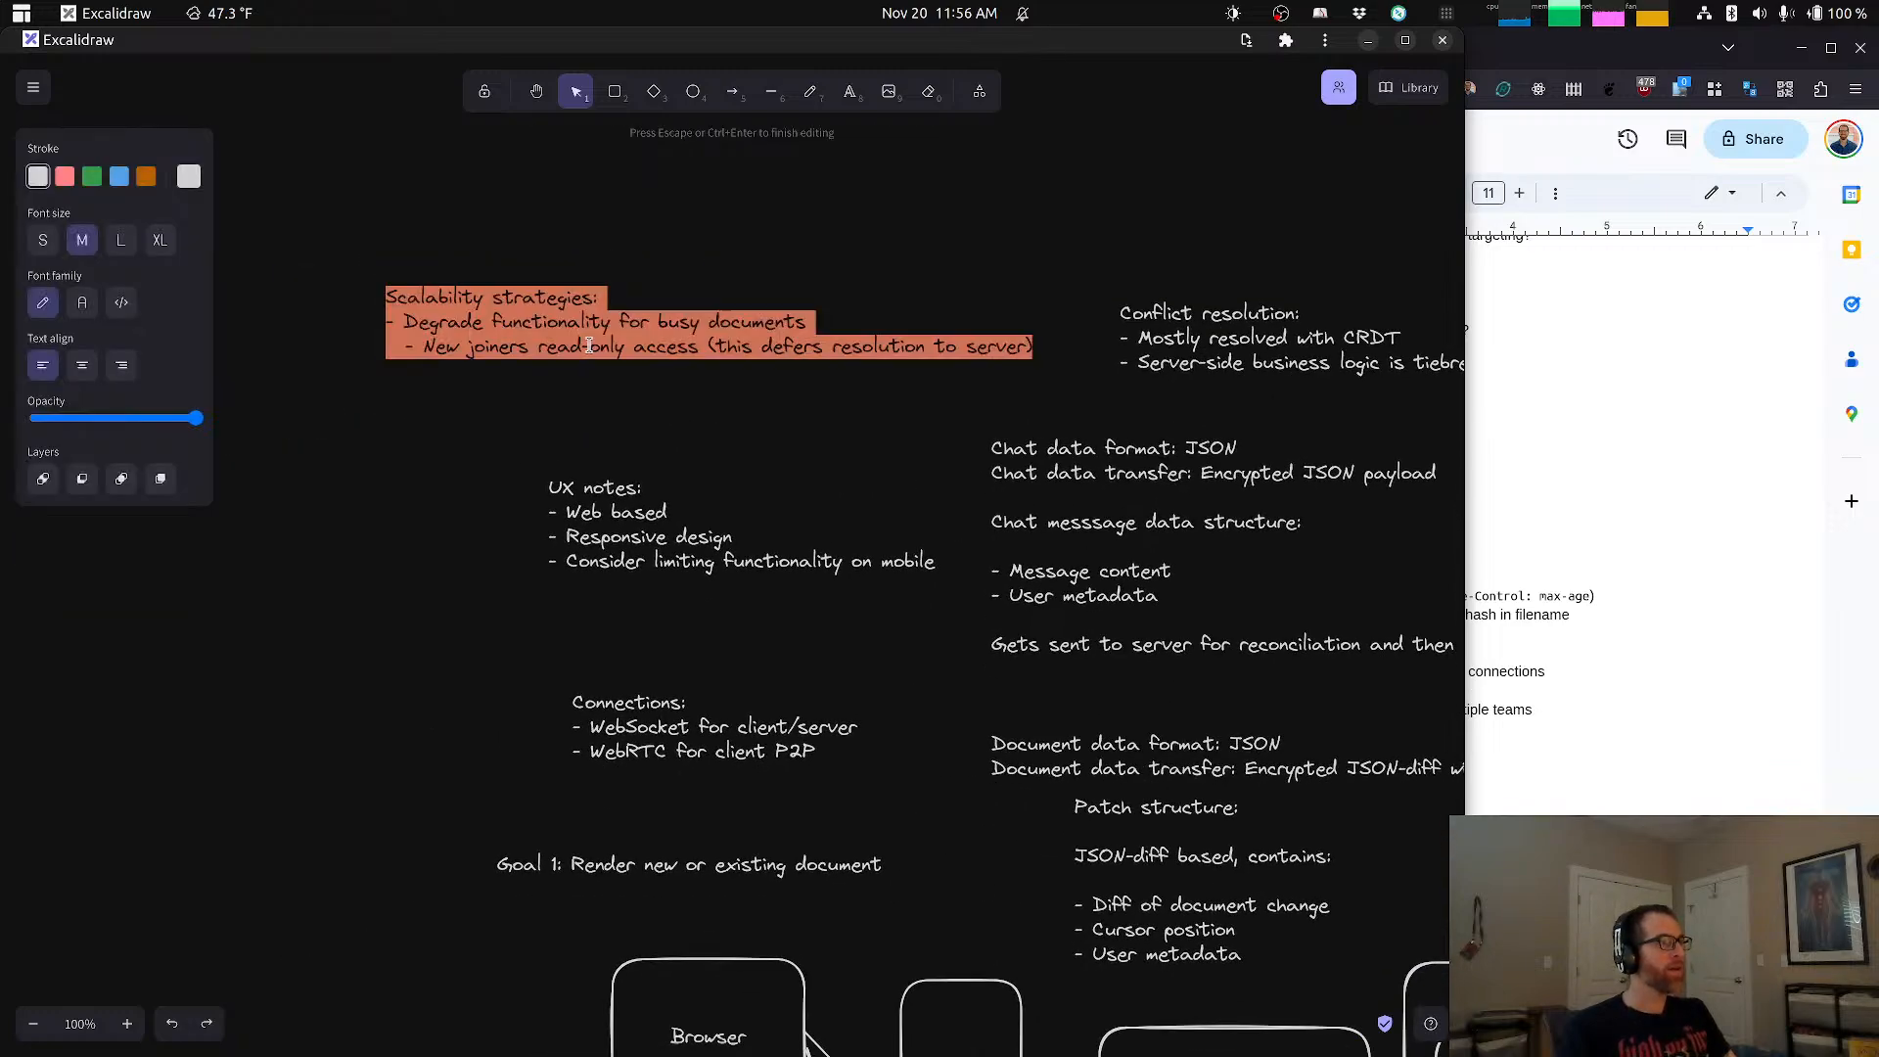
key("Right")
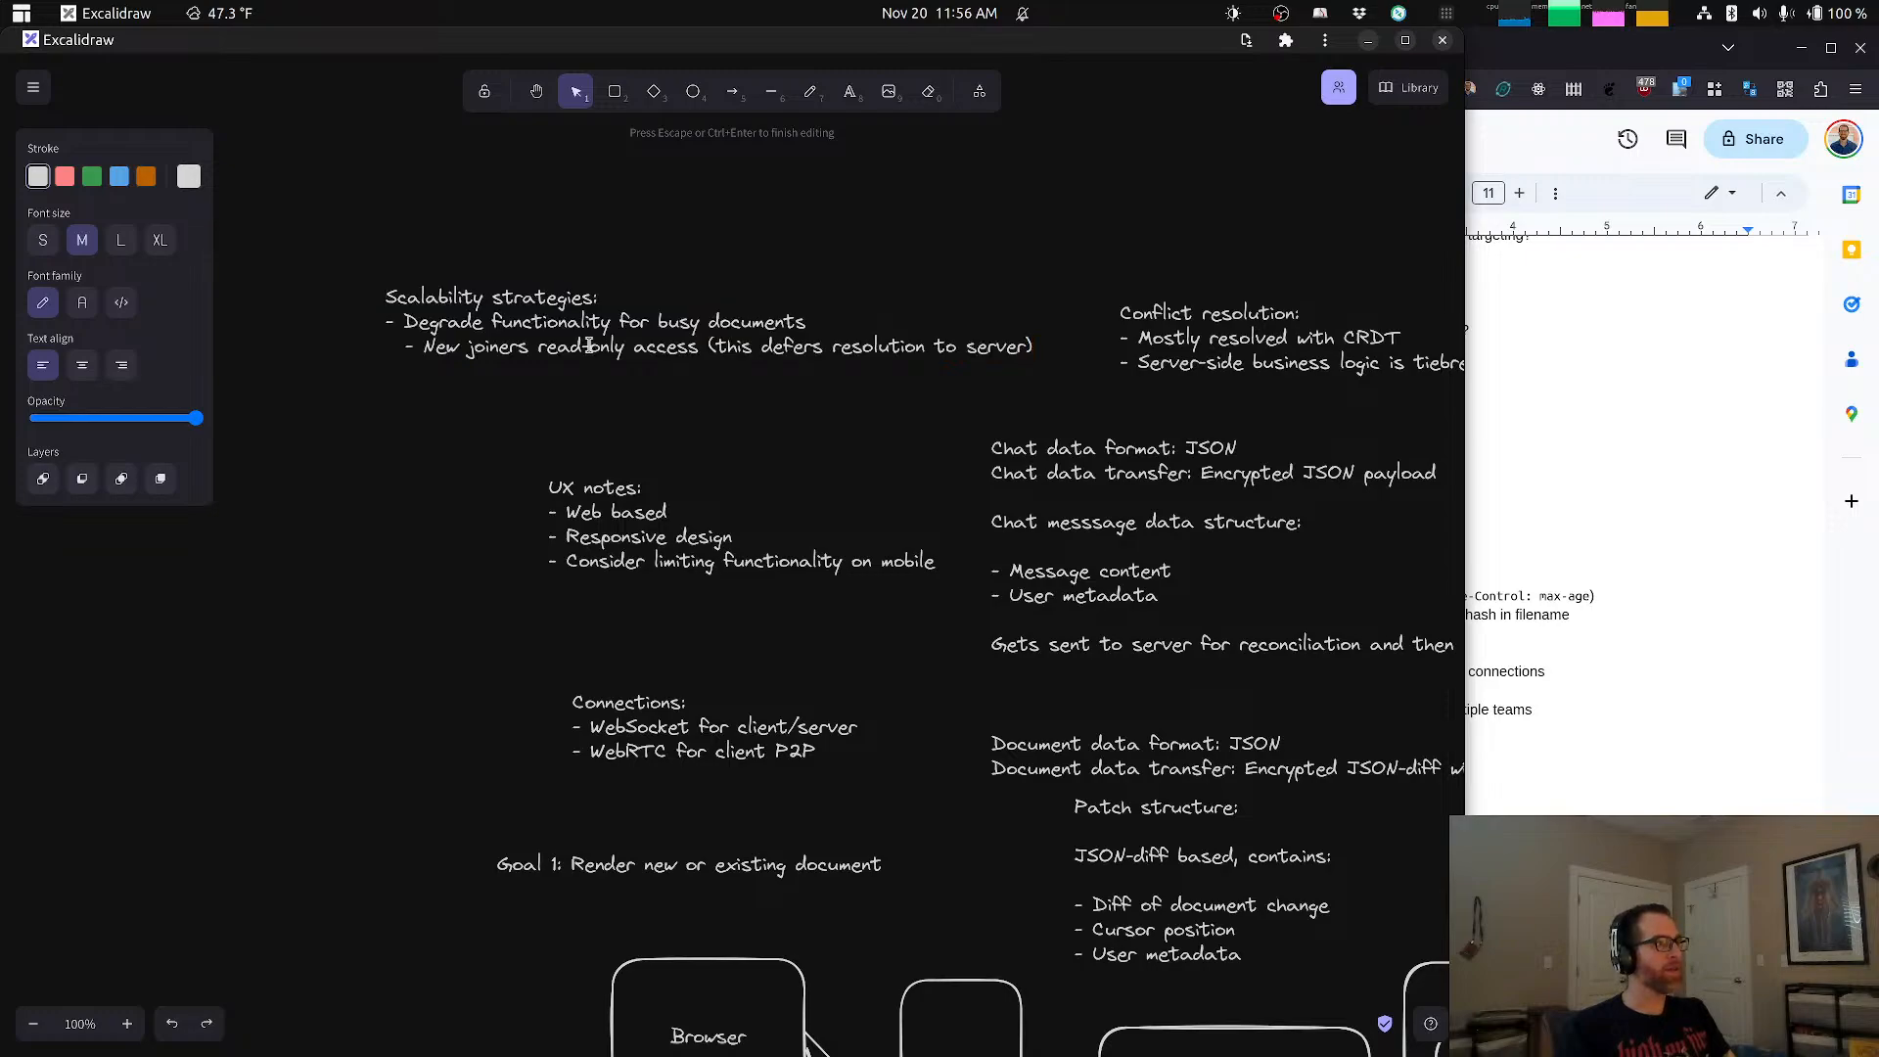
key("Return")
type("-")
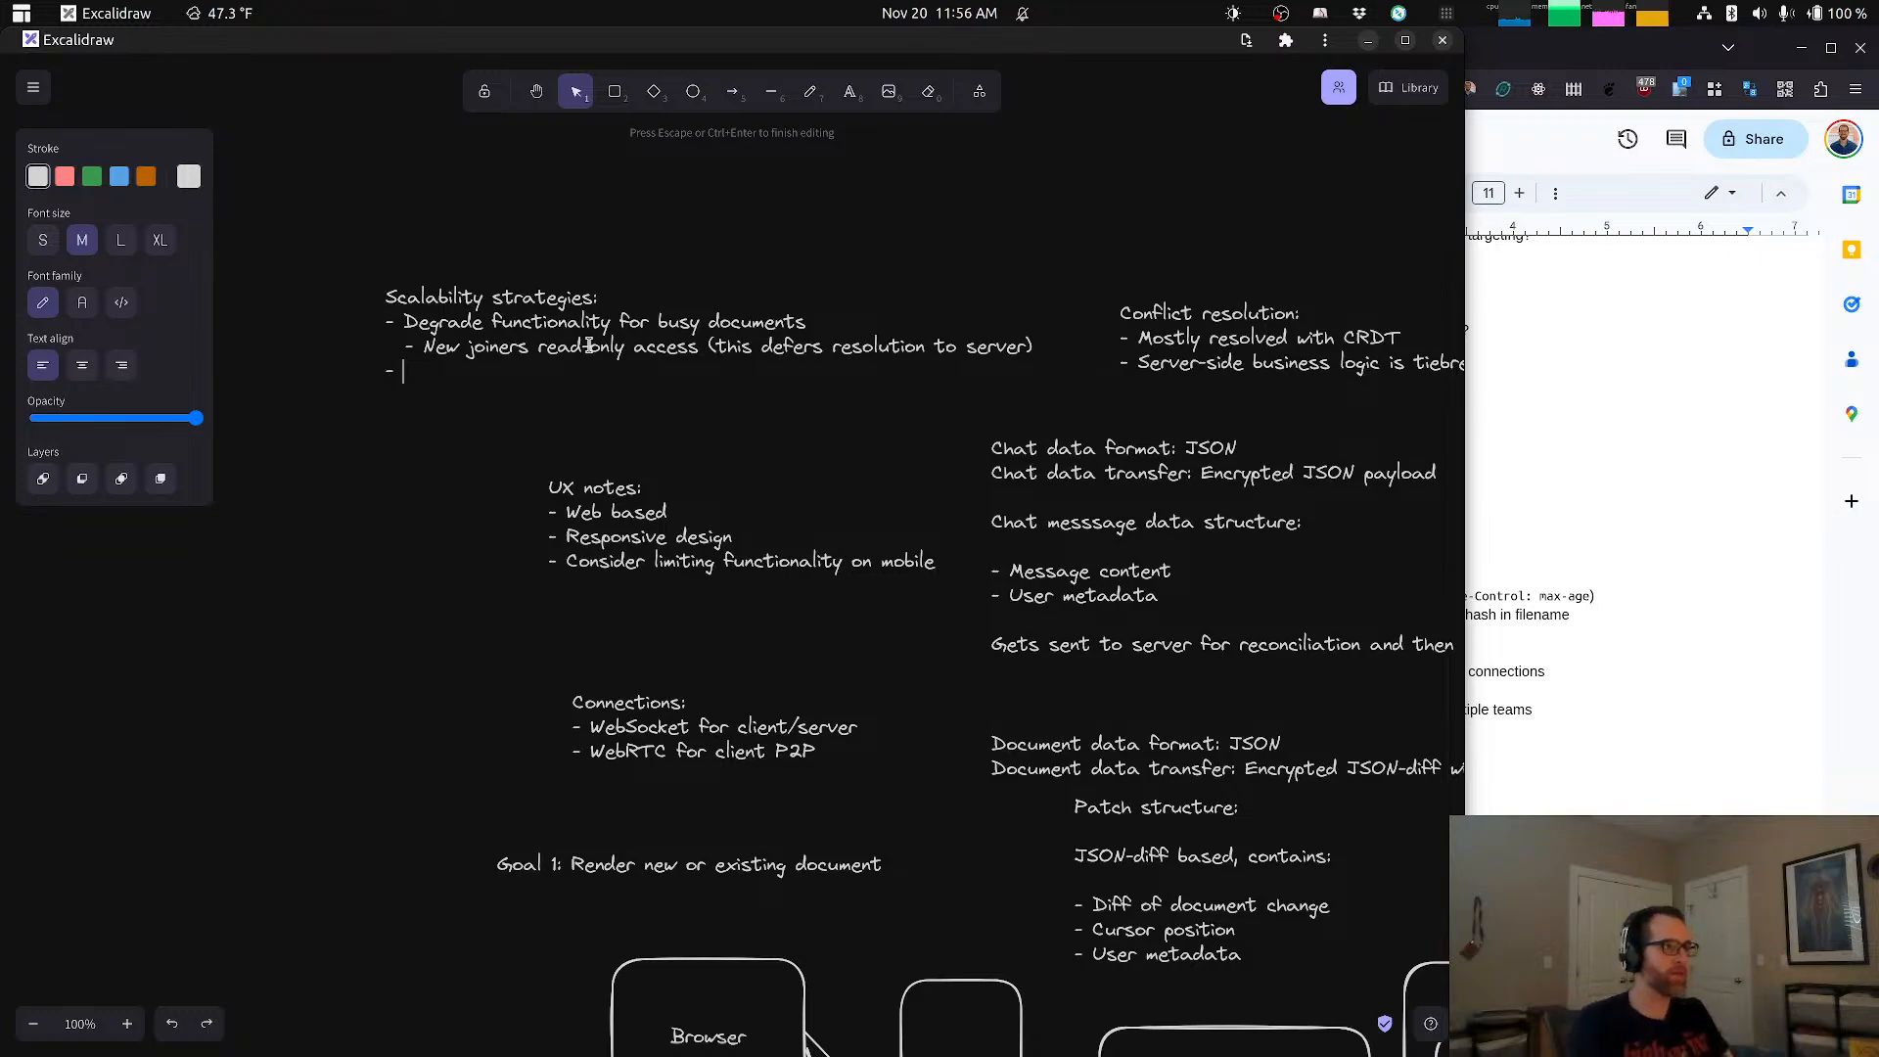
key("Tab")
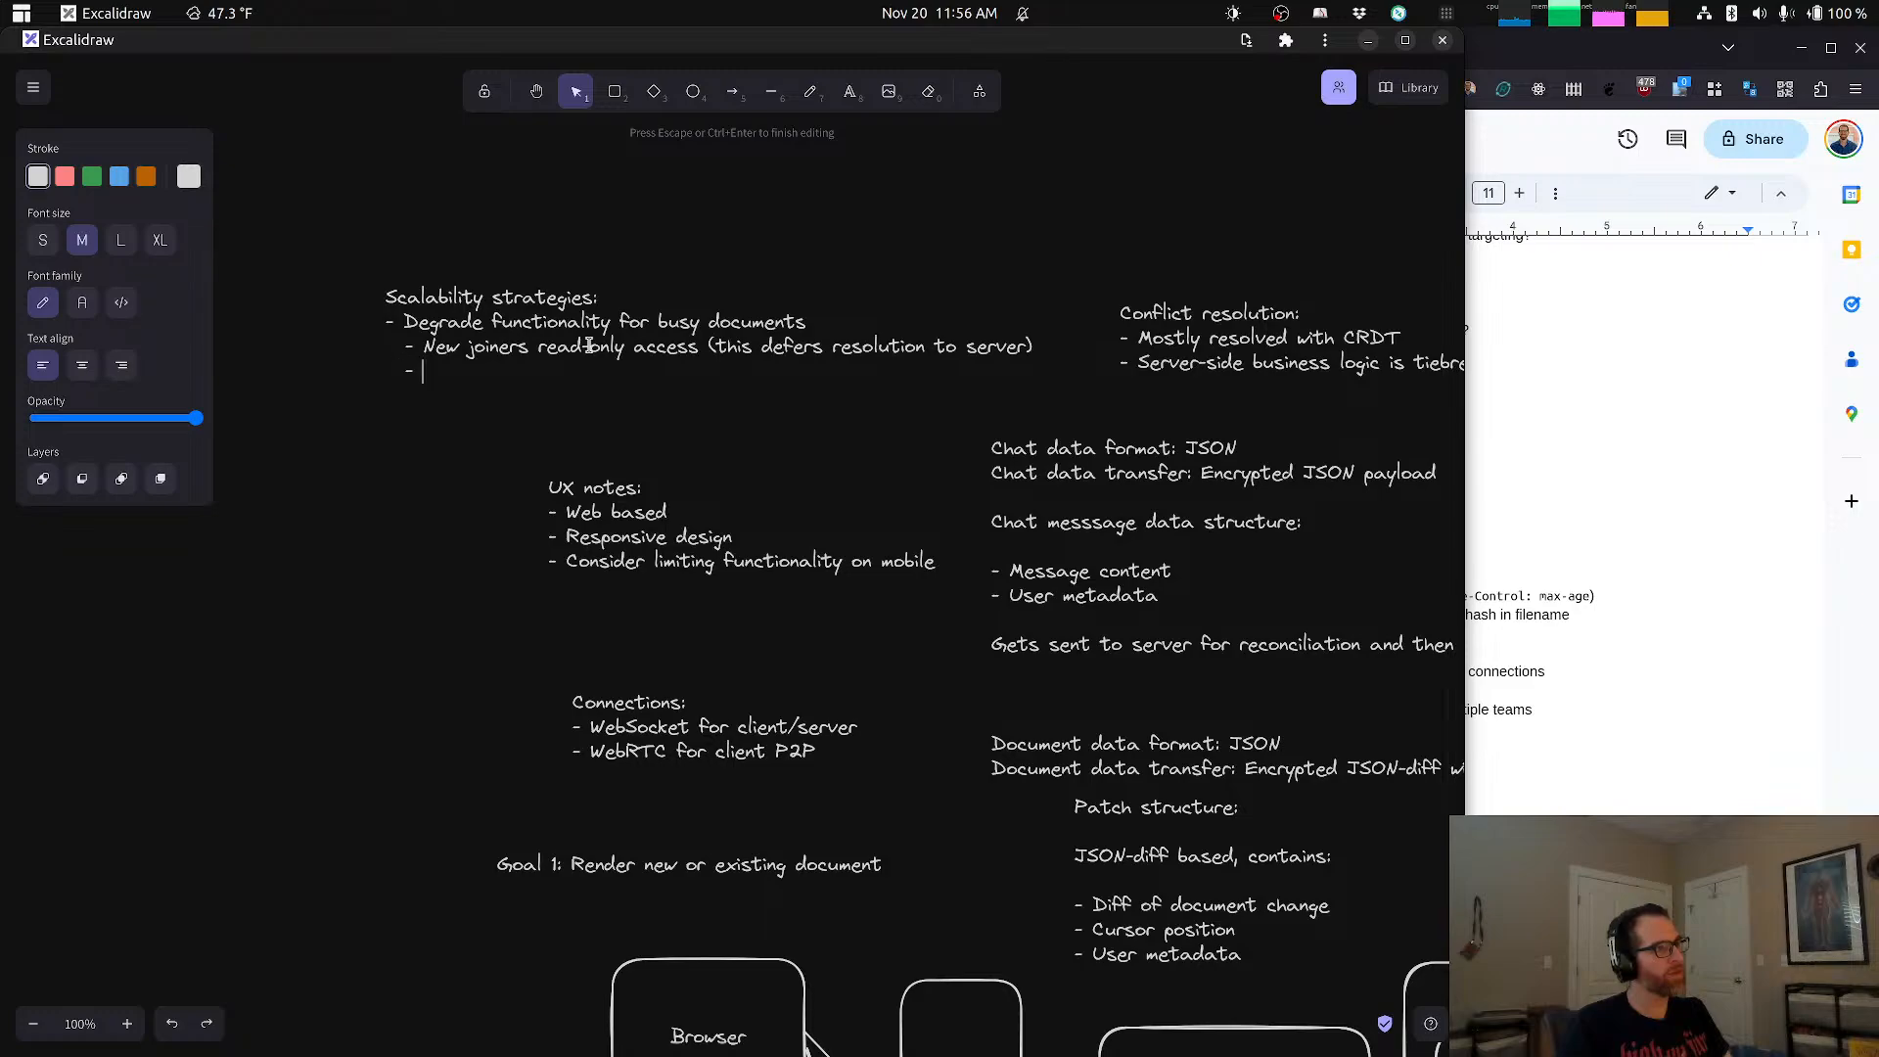
type("Don")
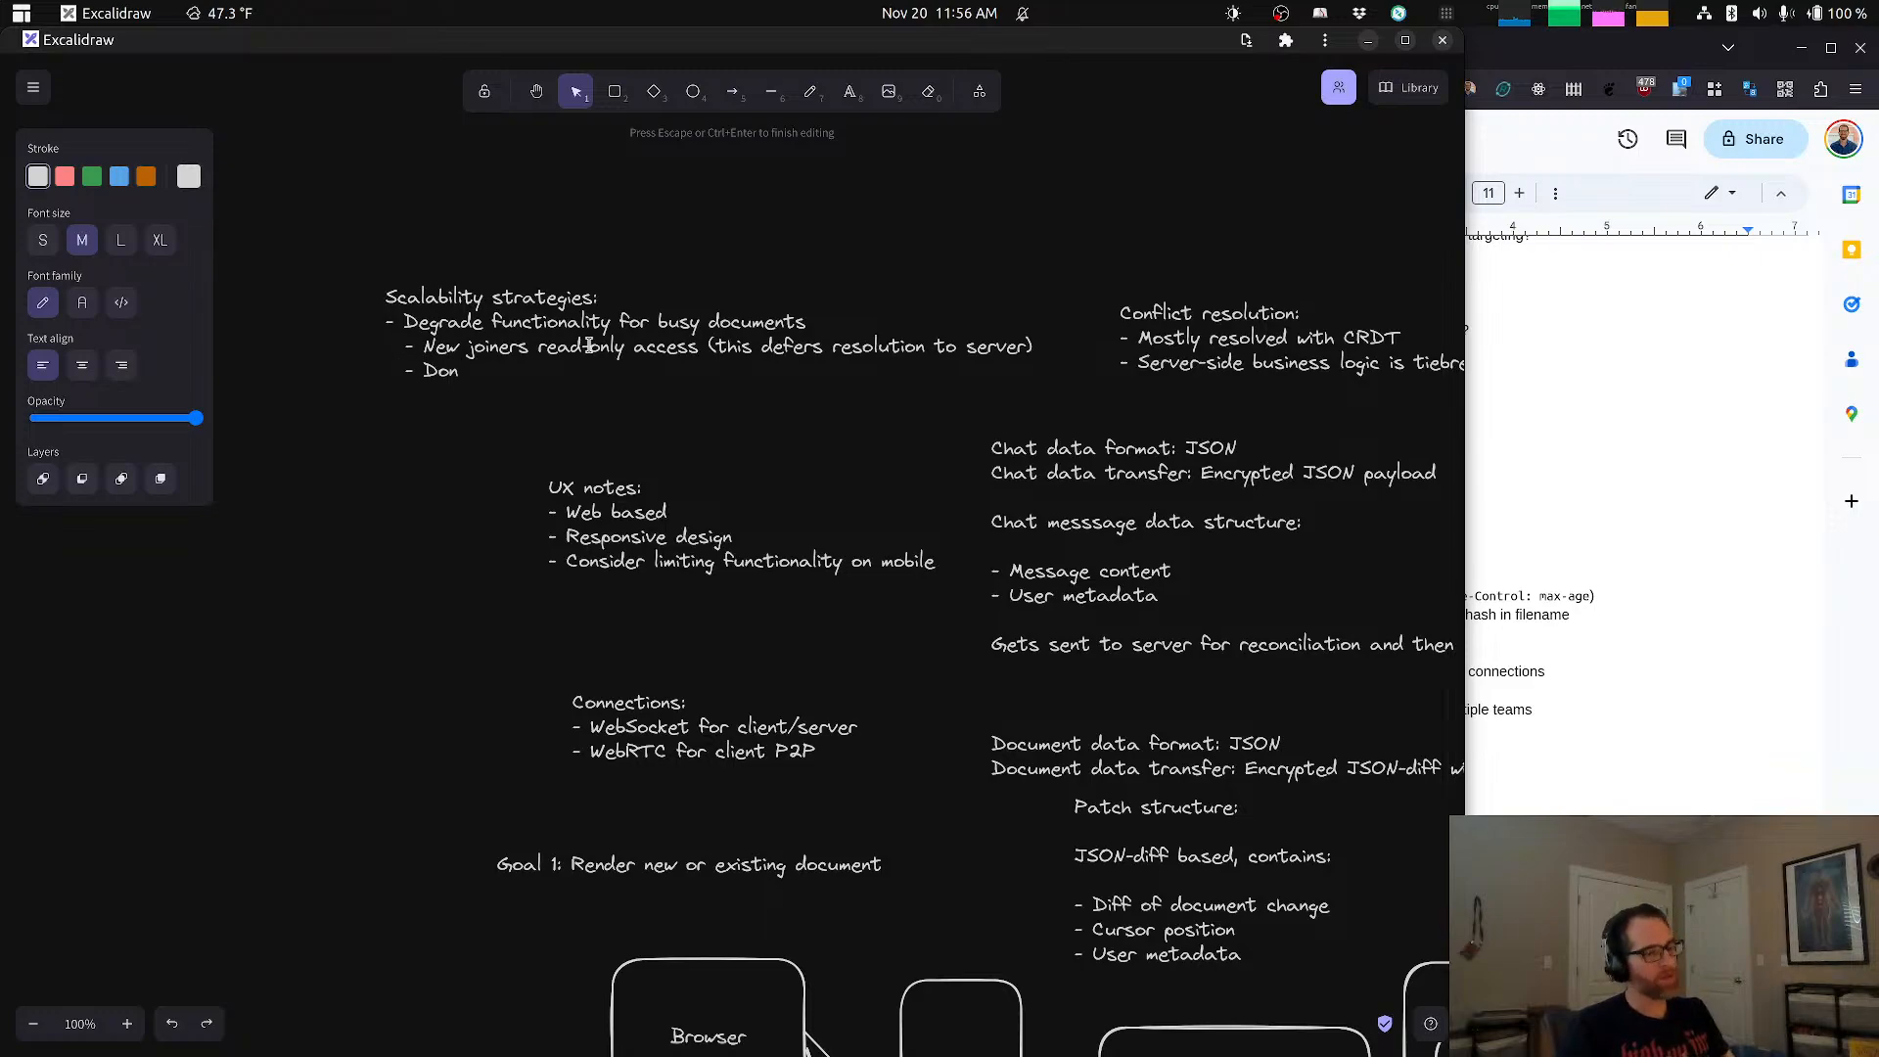
type("'t estab")
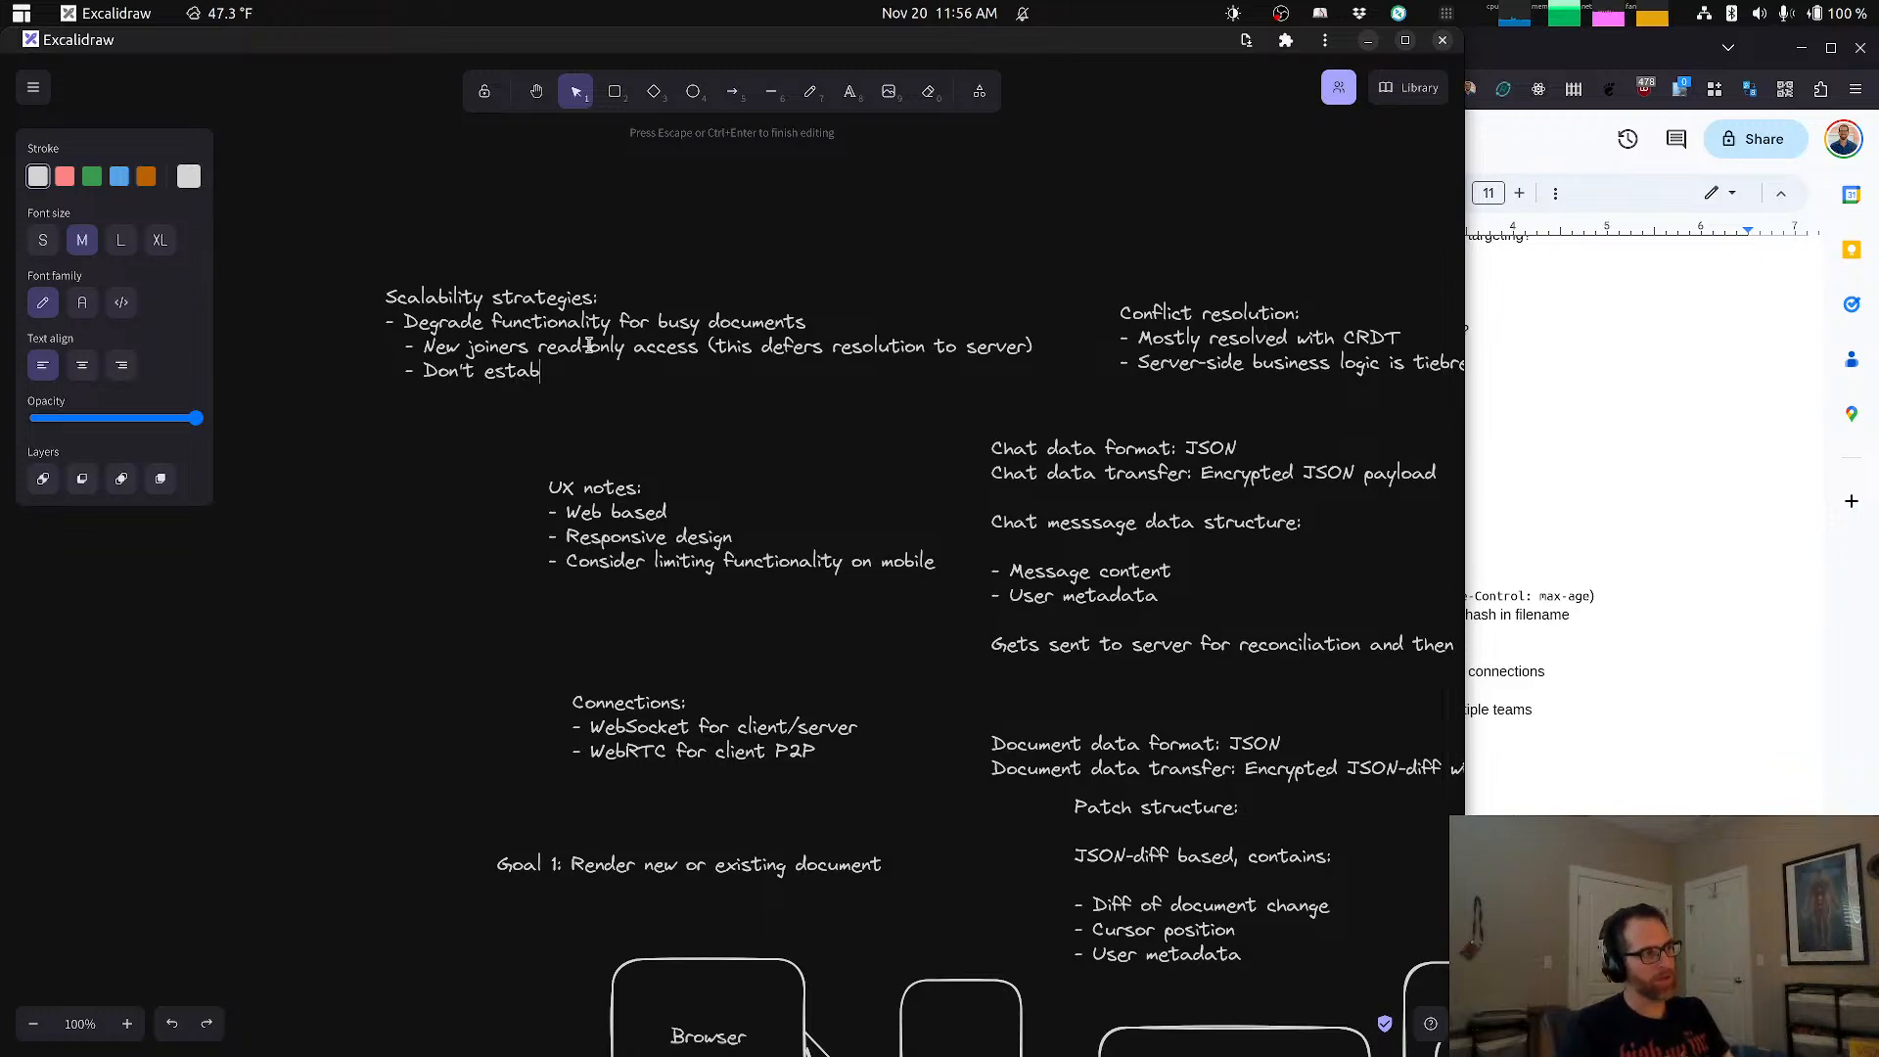
type("lish W")
key("BackSpace")
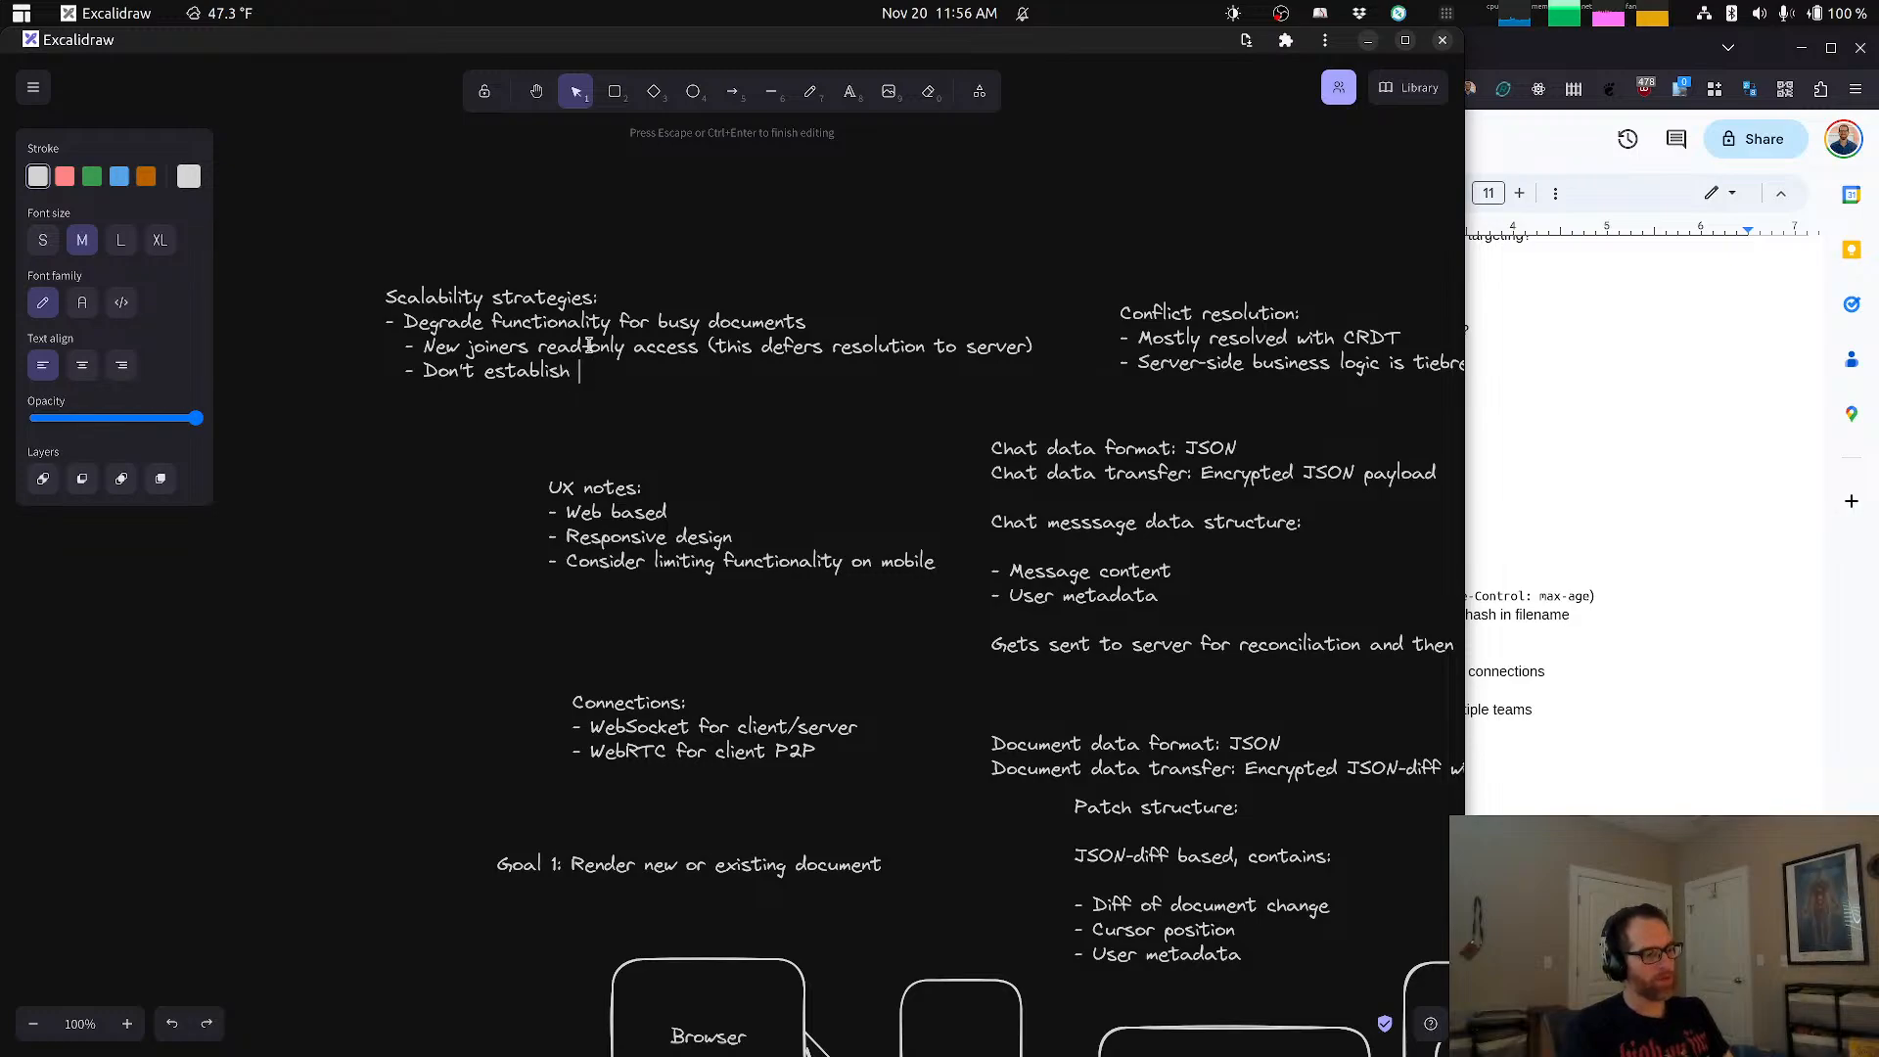
type("WebRTC connections be")
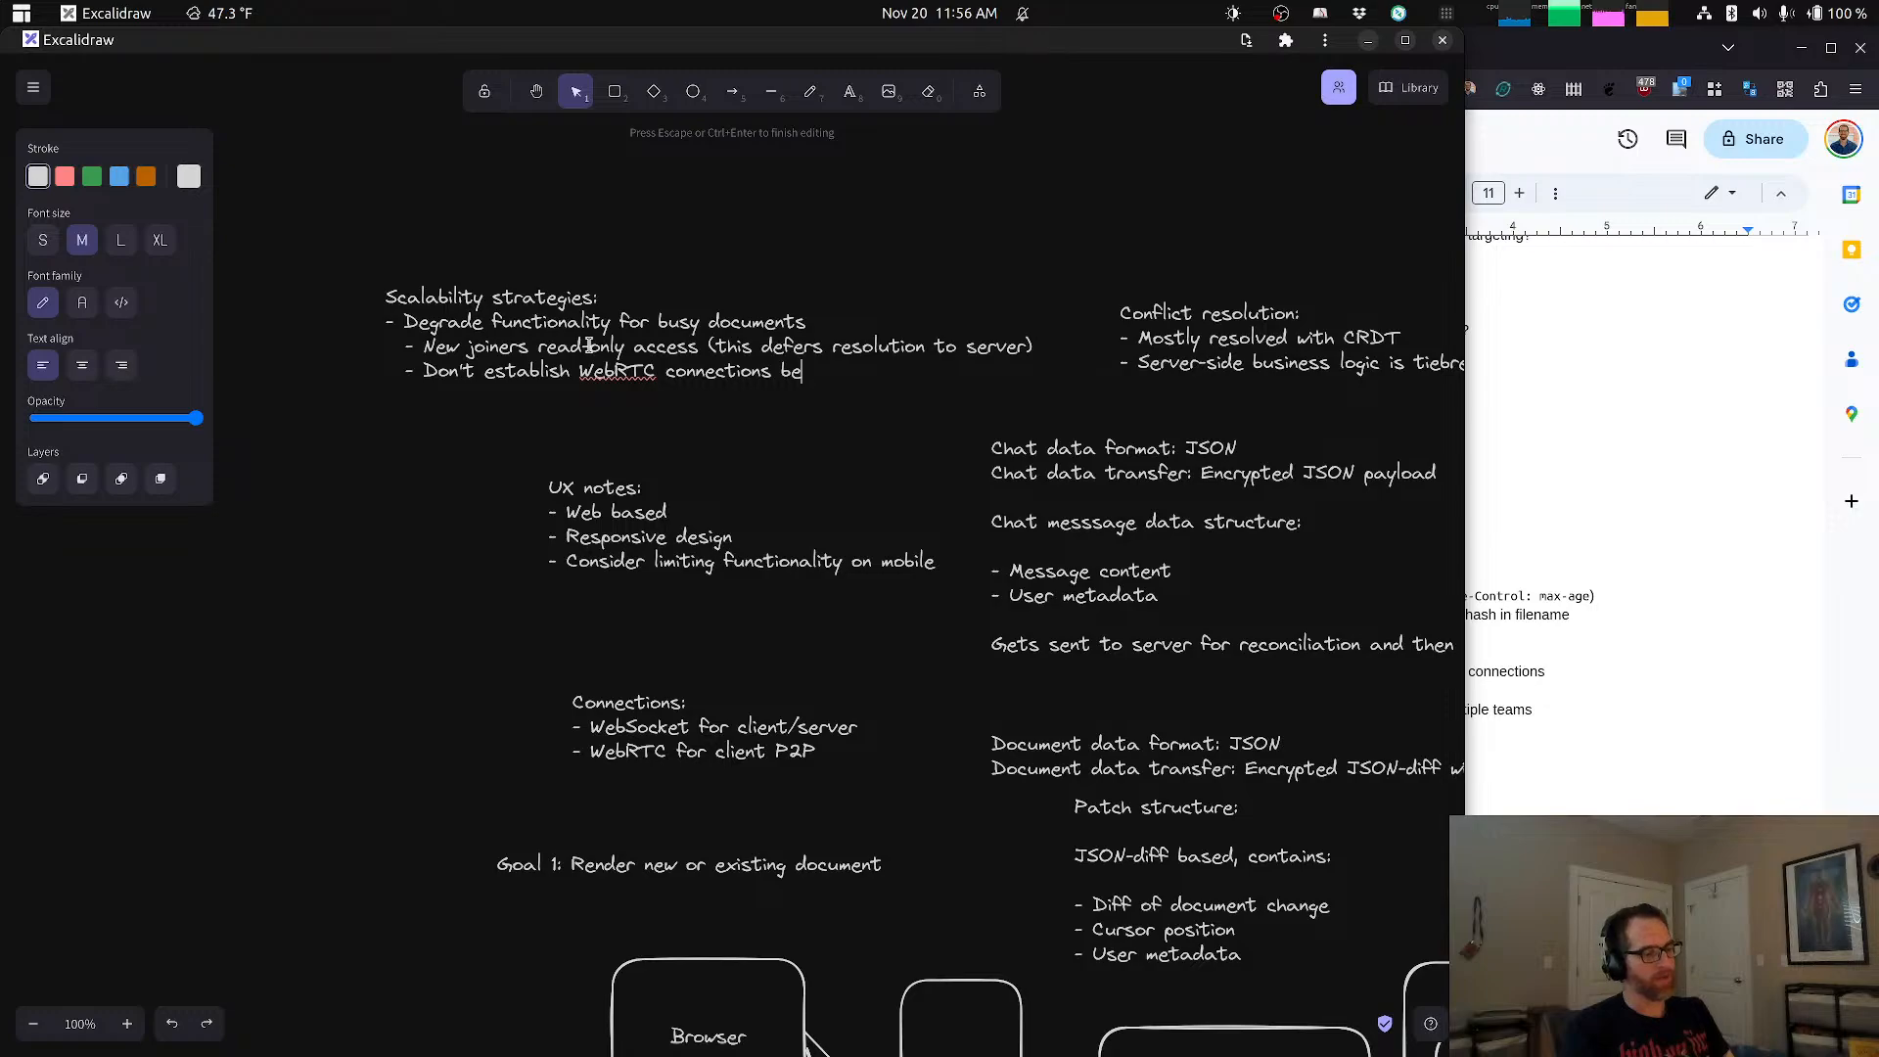
type("yond")
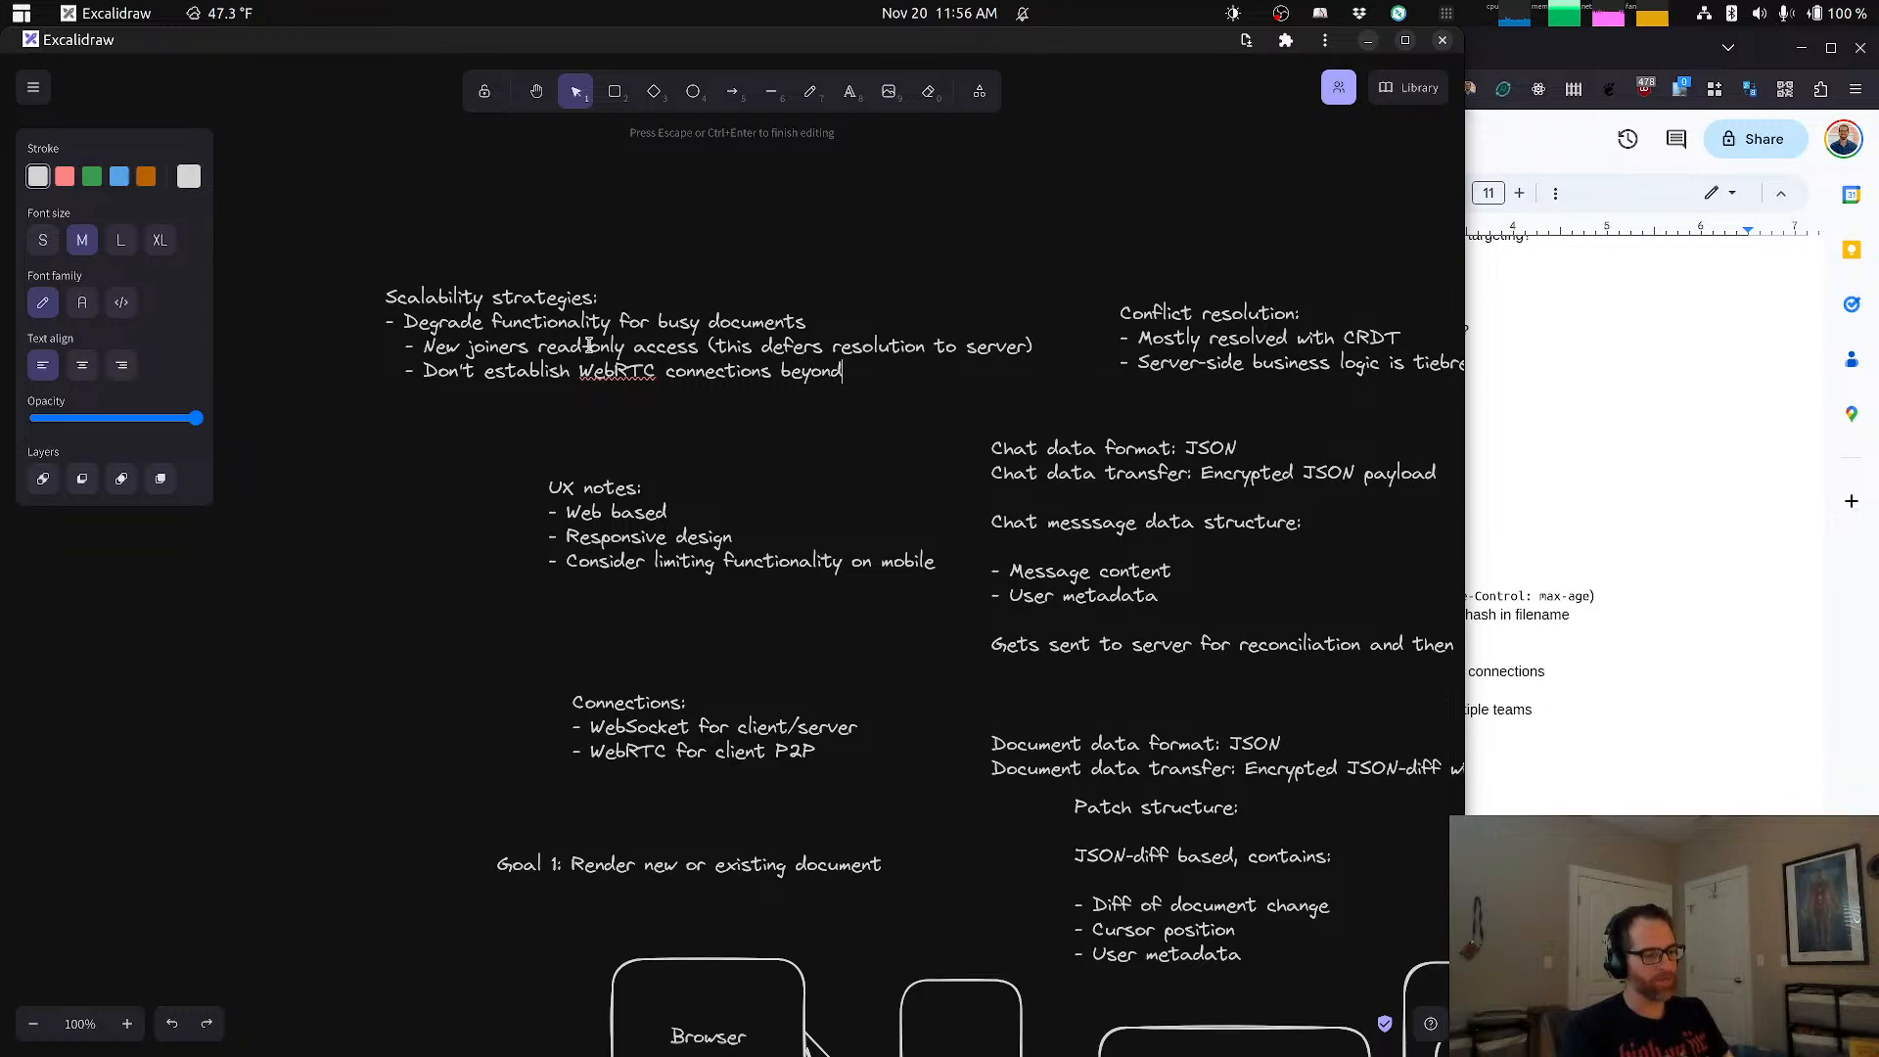
type(" 25 users")
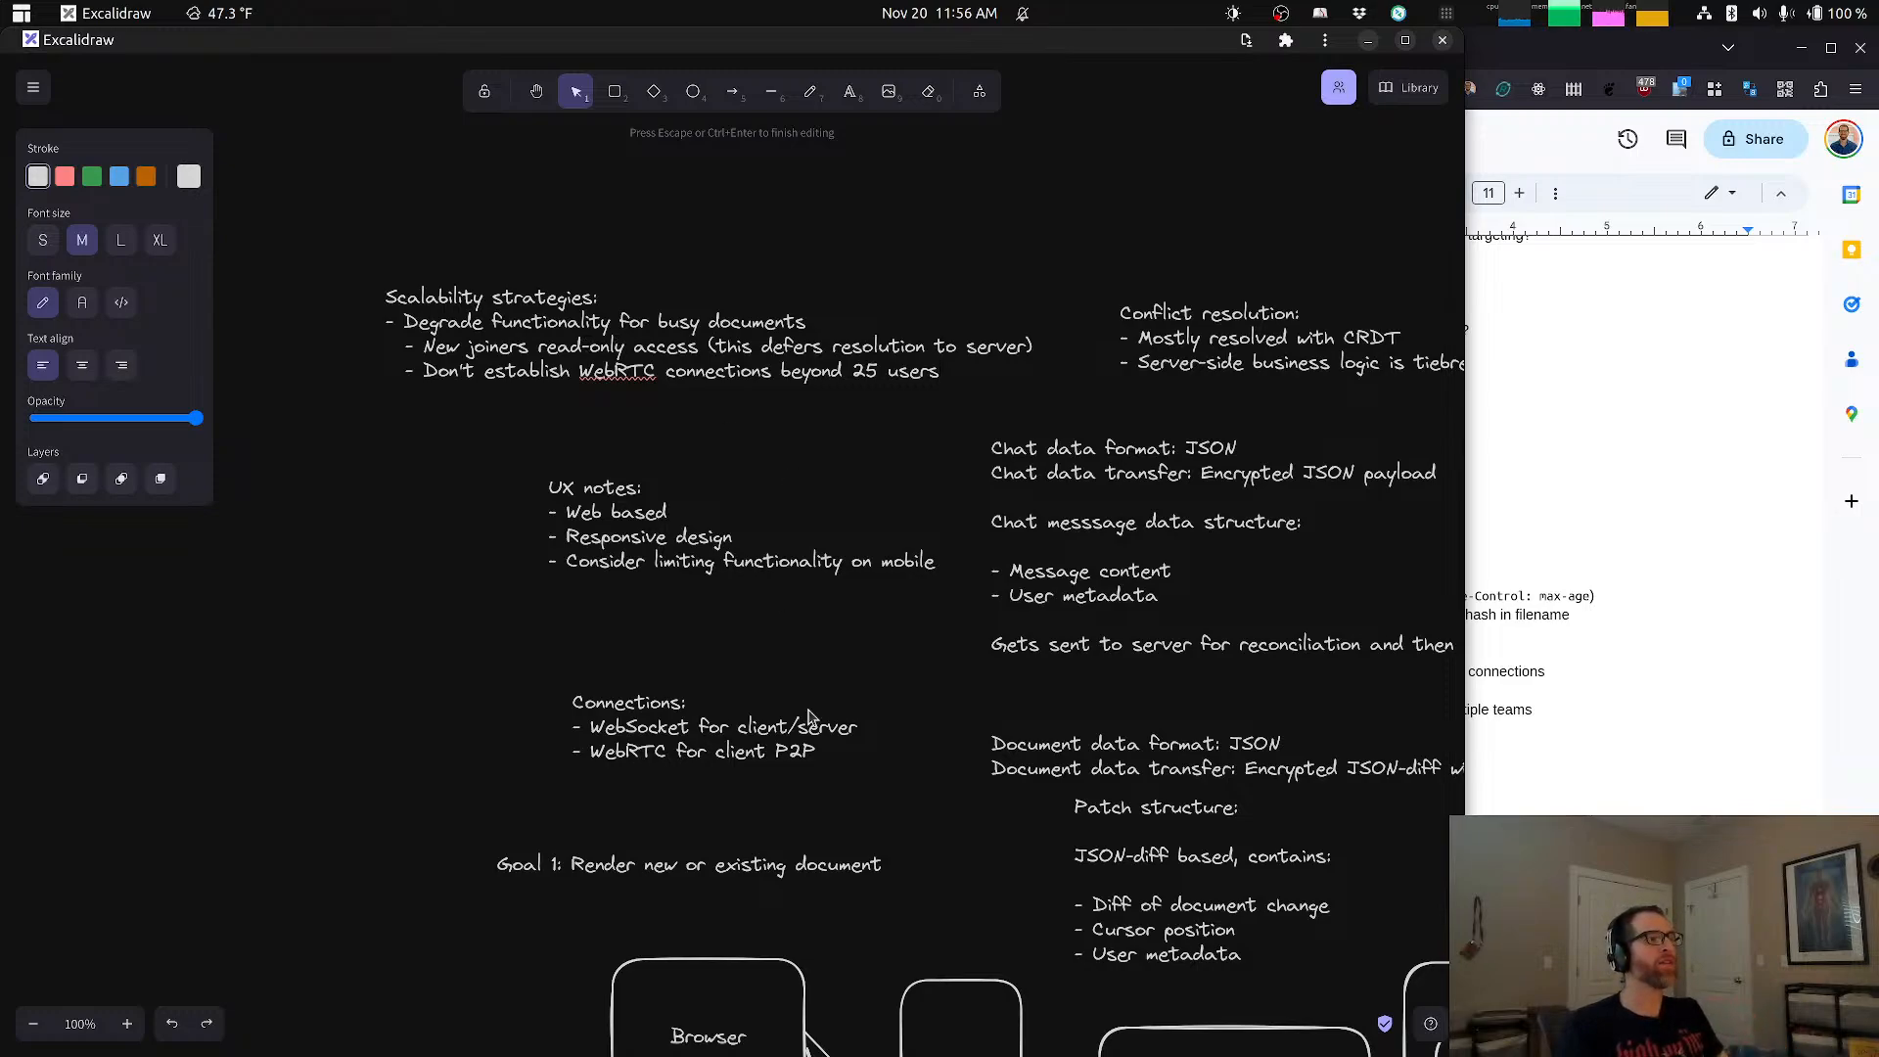
left_click(872, 776)
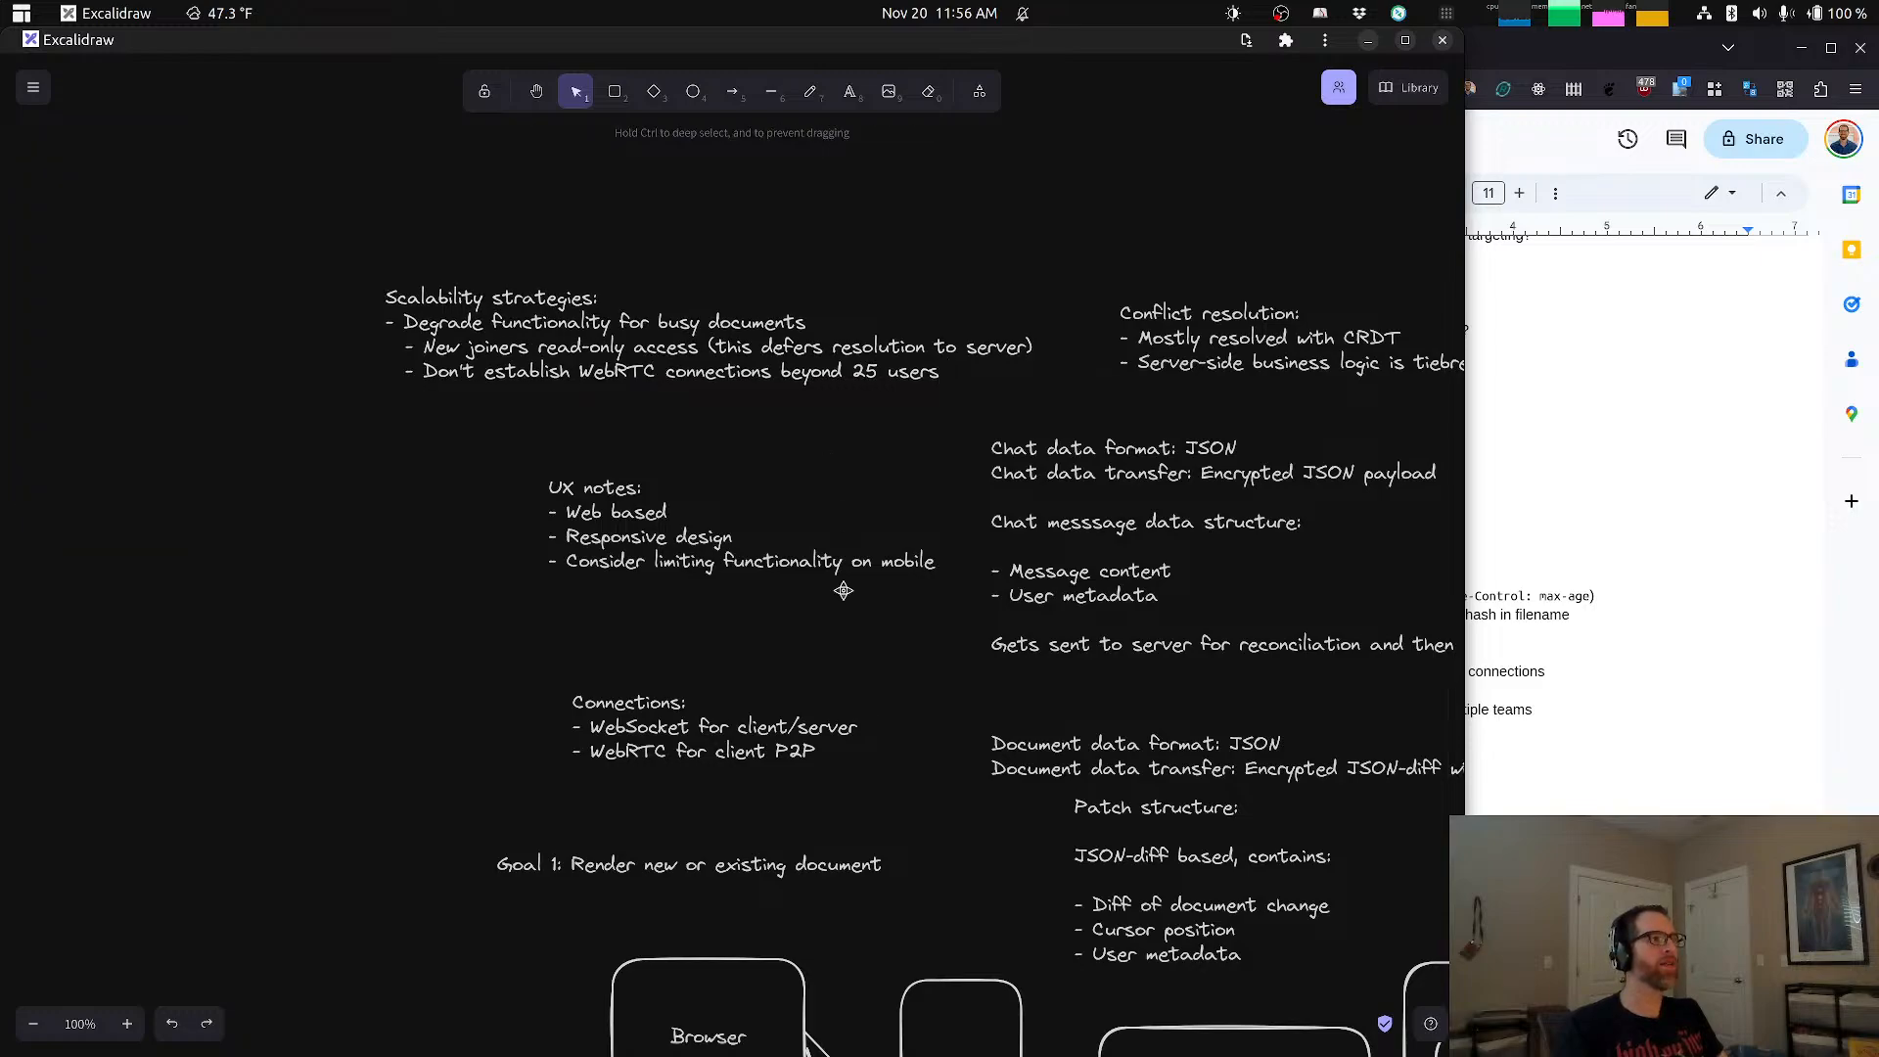
Step: Append "(enhancments" to the WebRTC bullet in the Connections note and dismiss the finished 45-minute timer alert
left_click_drag(859, 878, 729, 294)
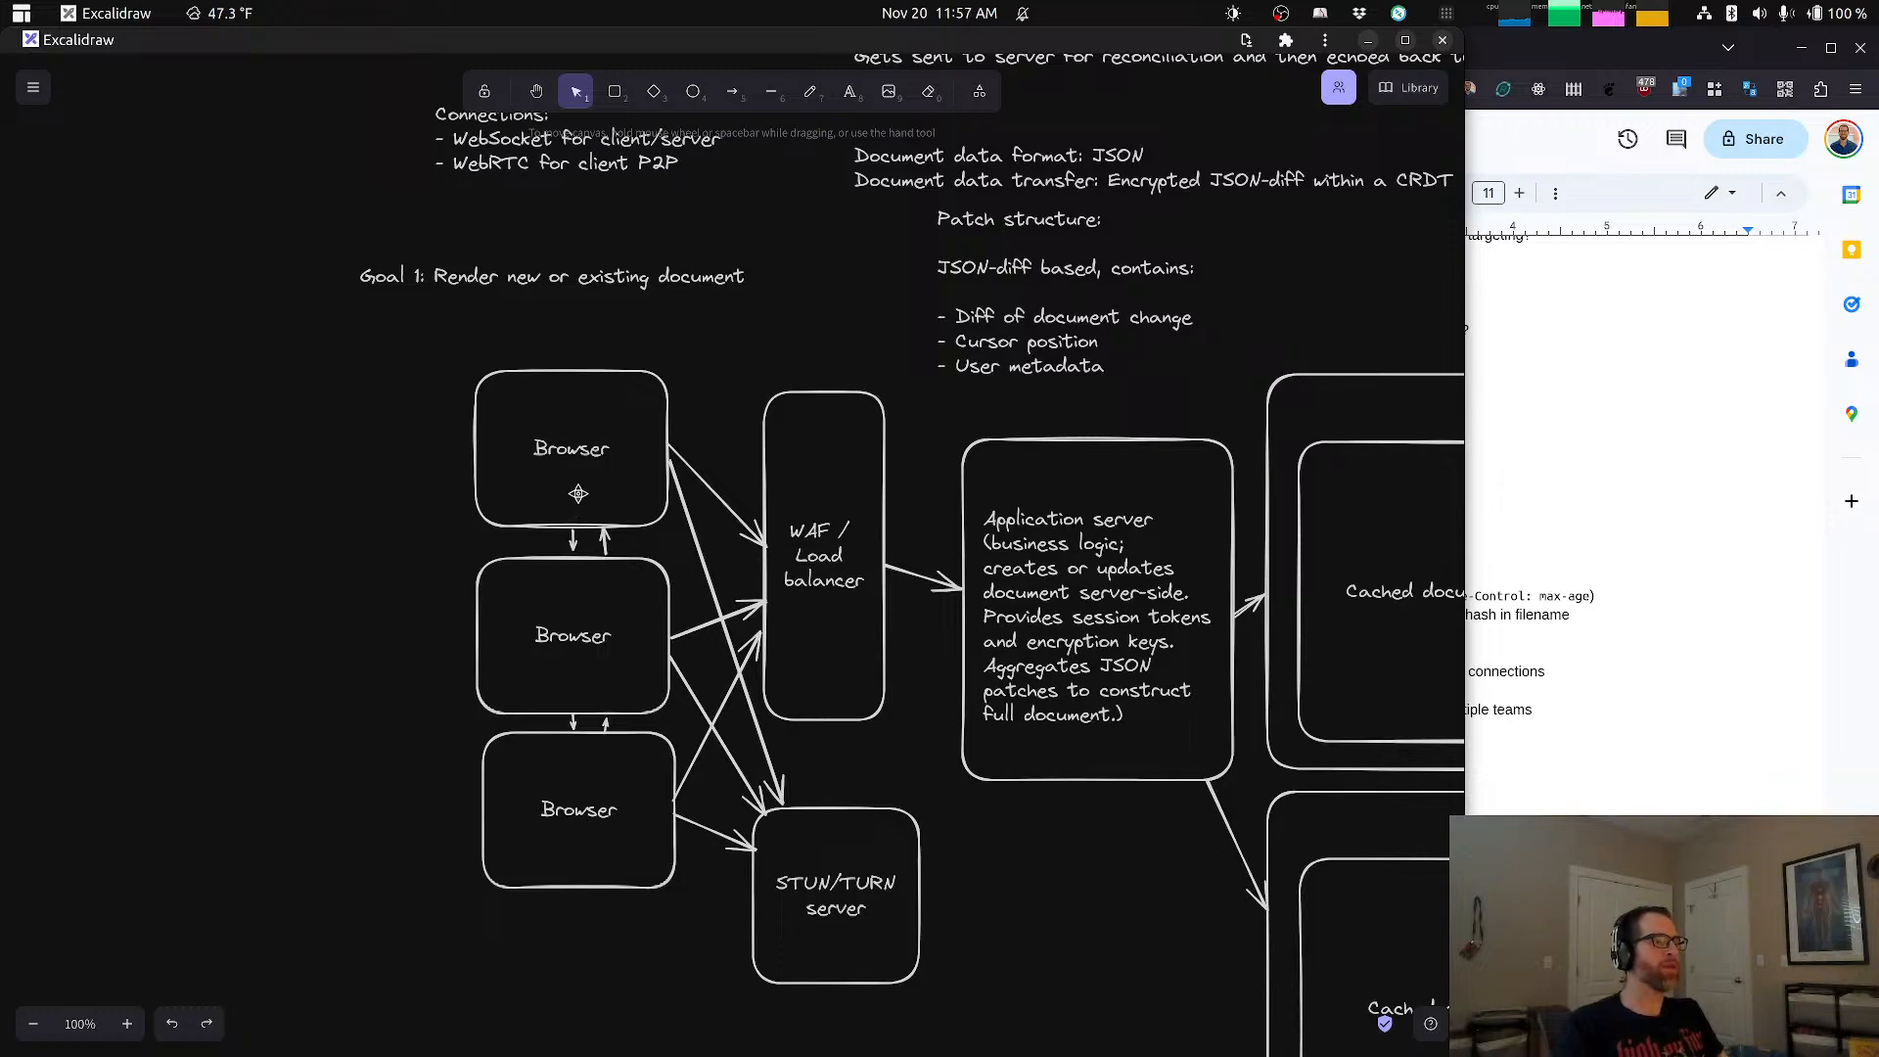
scroll(805, 365, "up", 5)
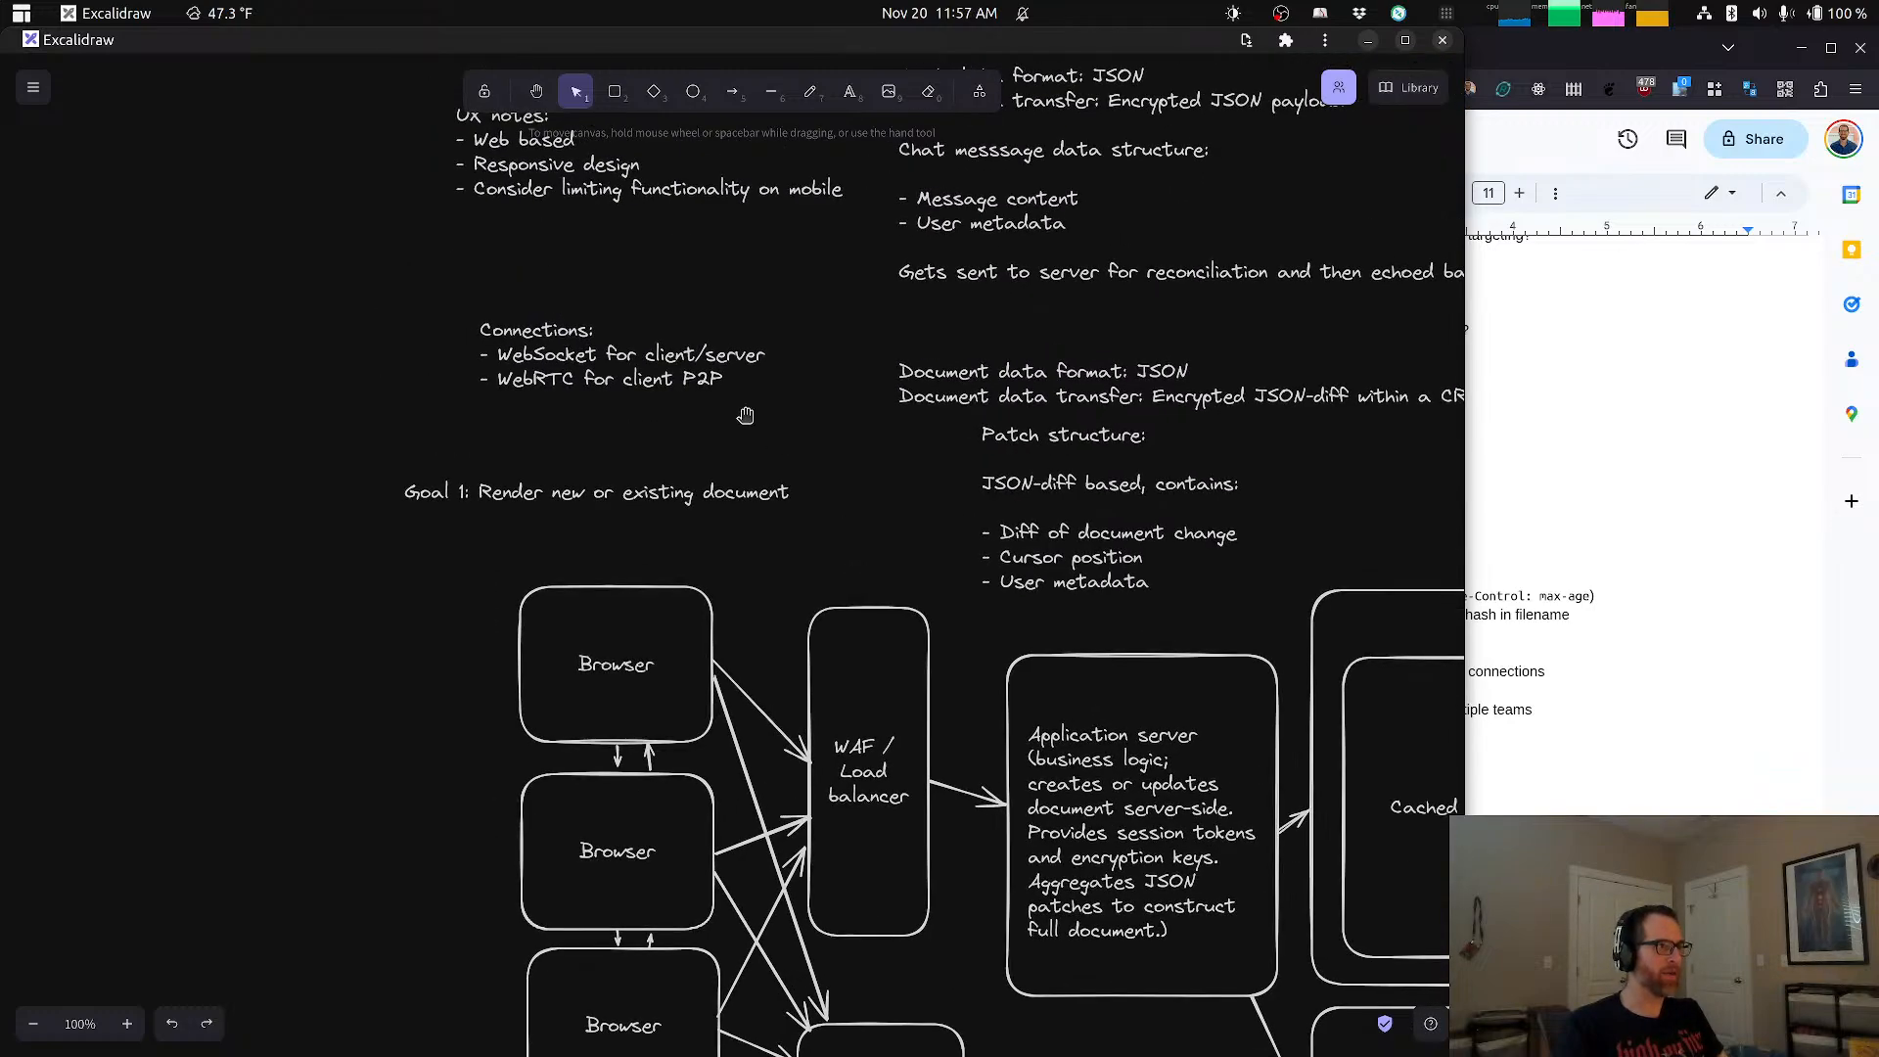
double_click(695, 378)
left_click(755, 382)
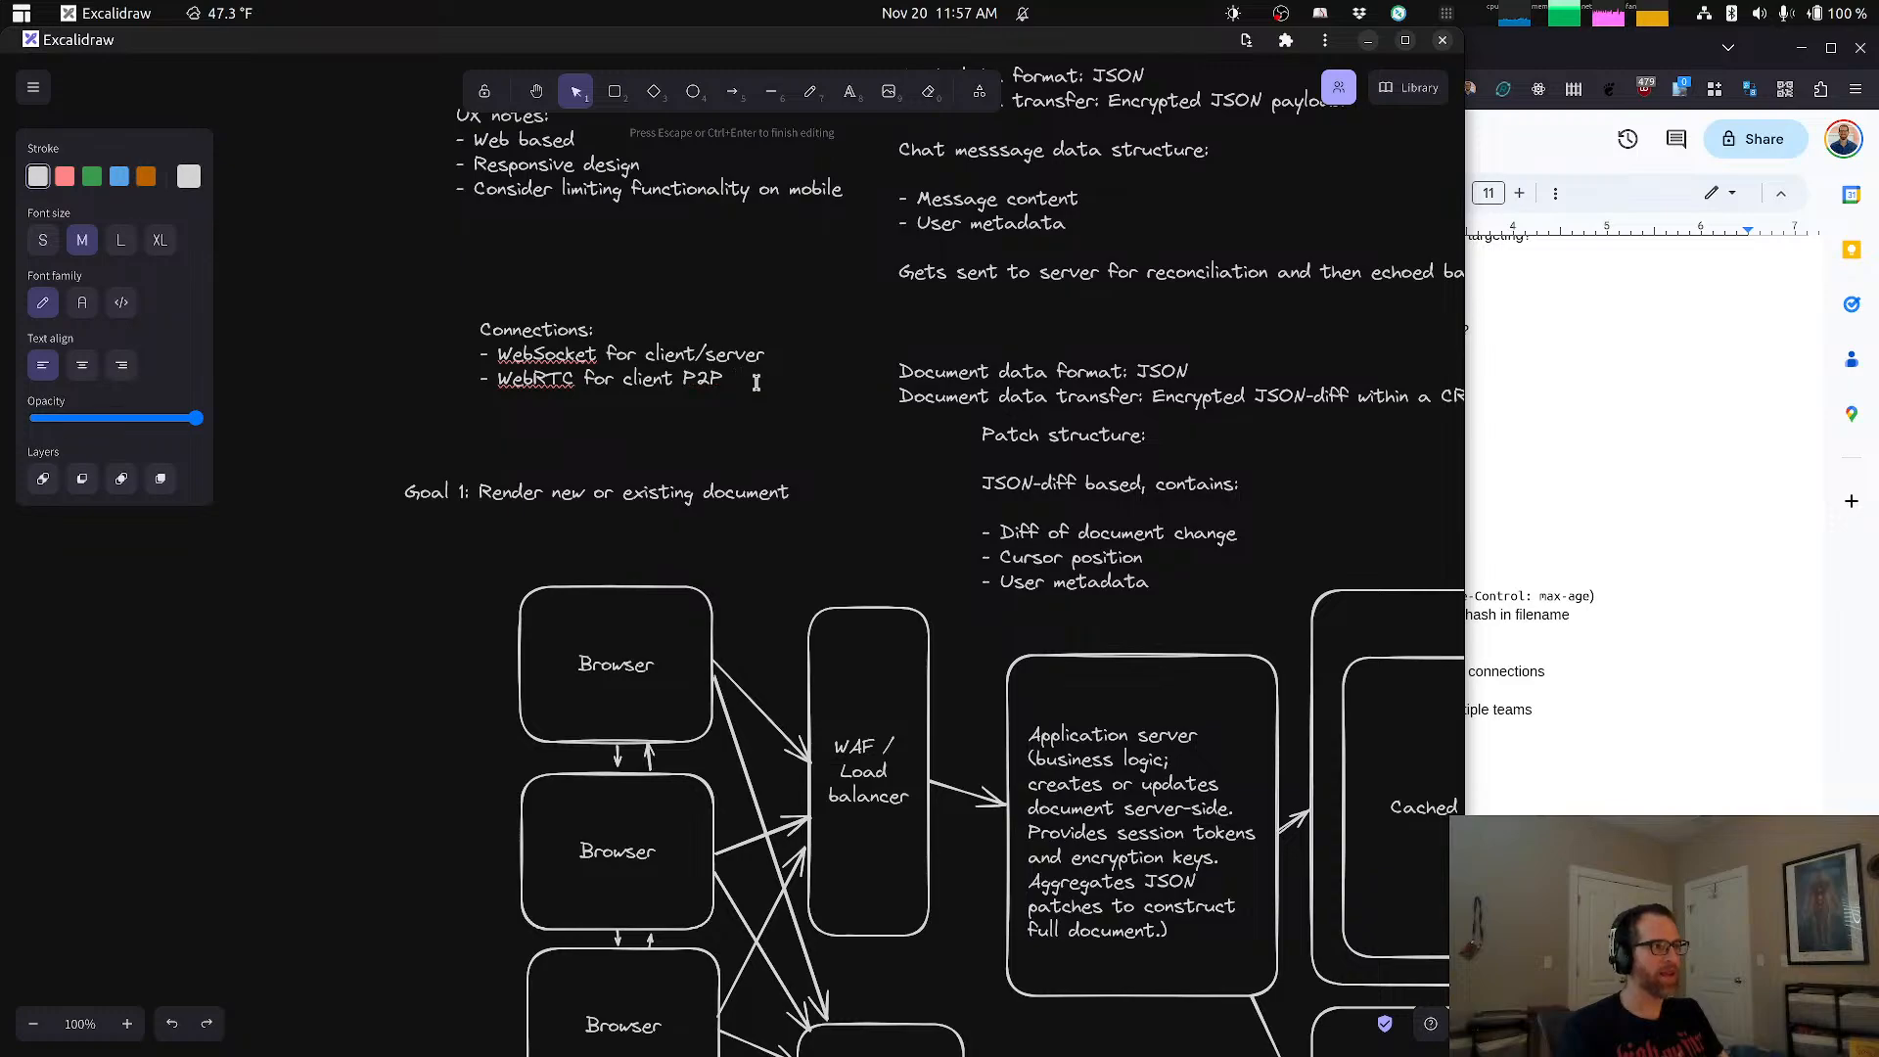
type("(enhancments")
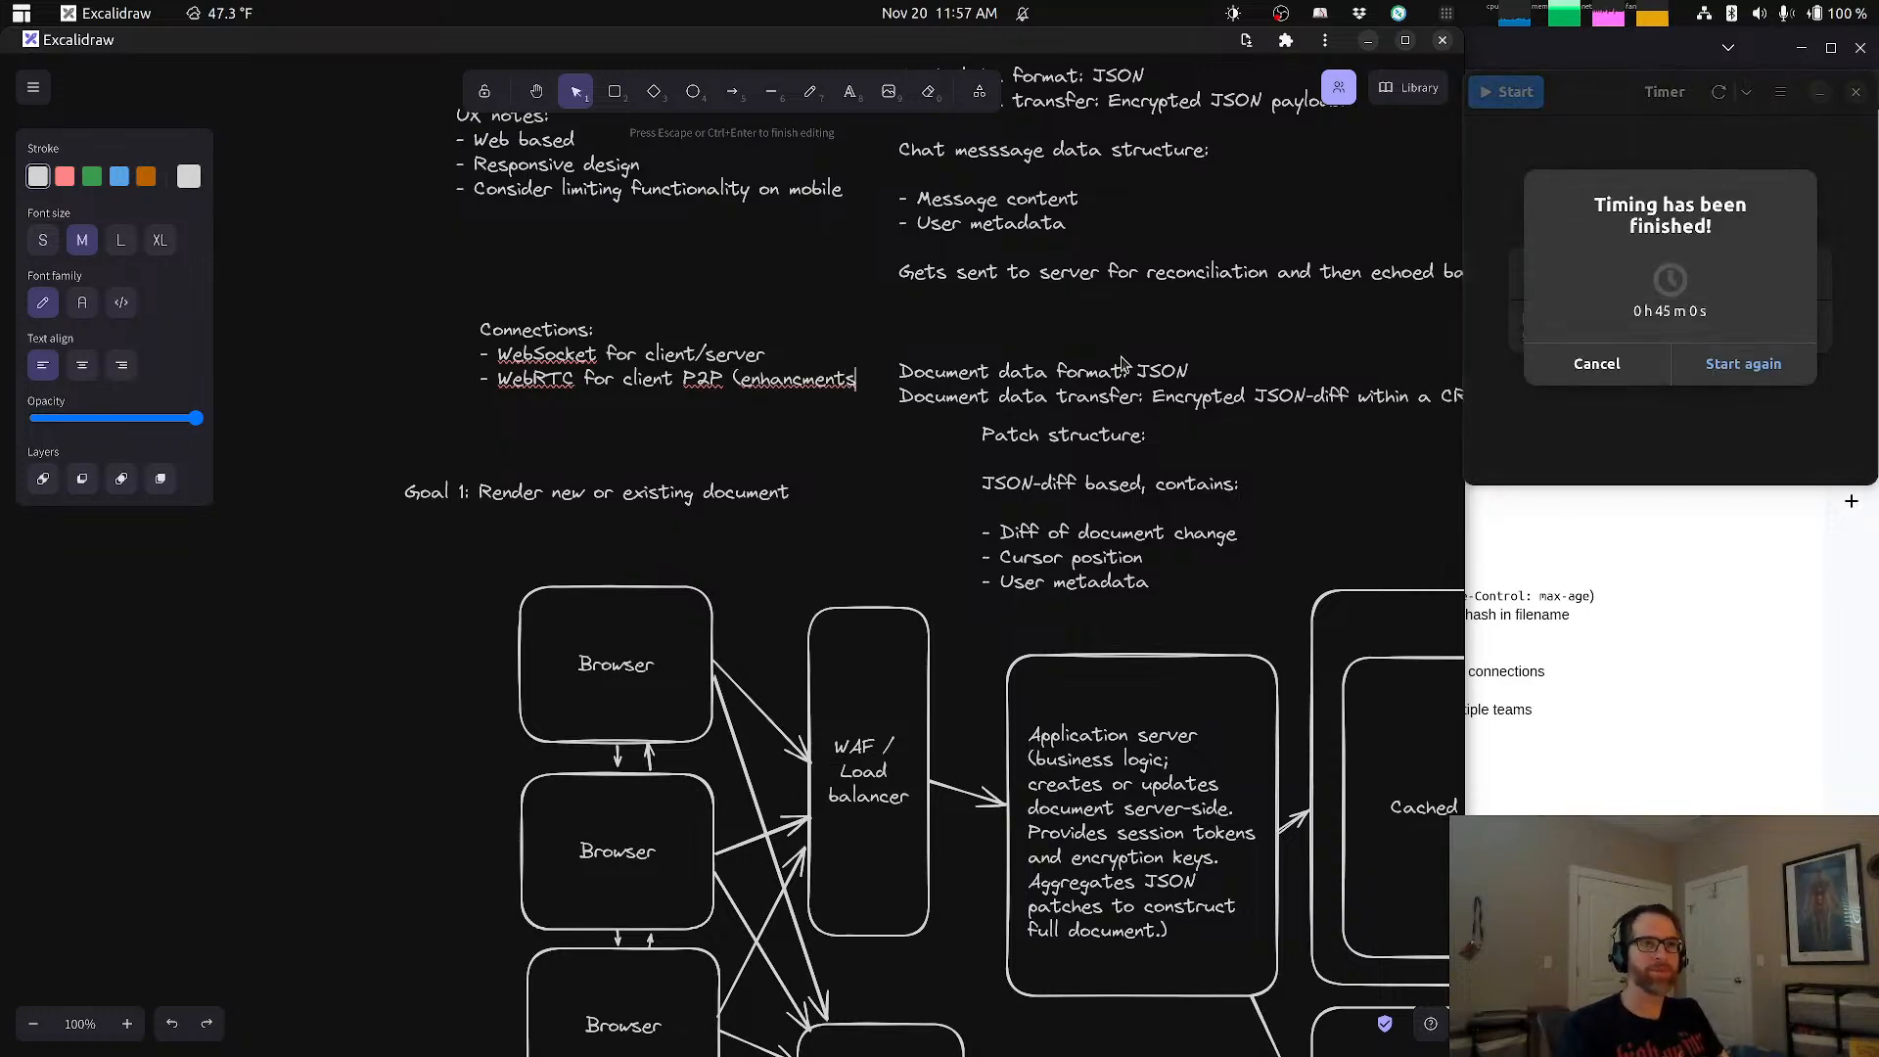
left_click(1596, 364)
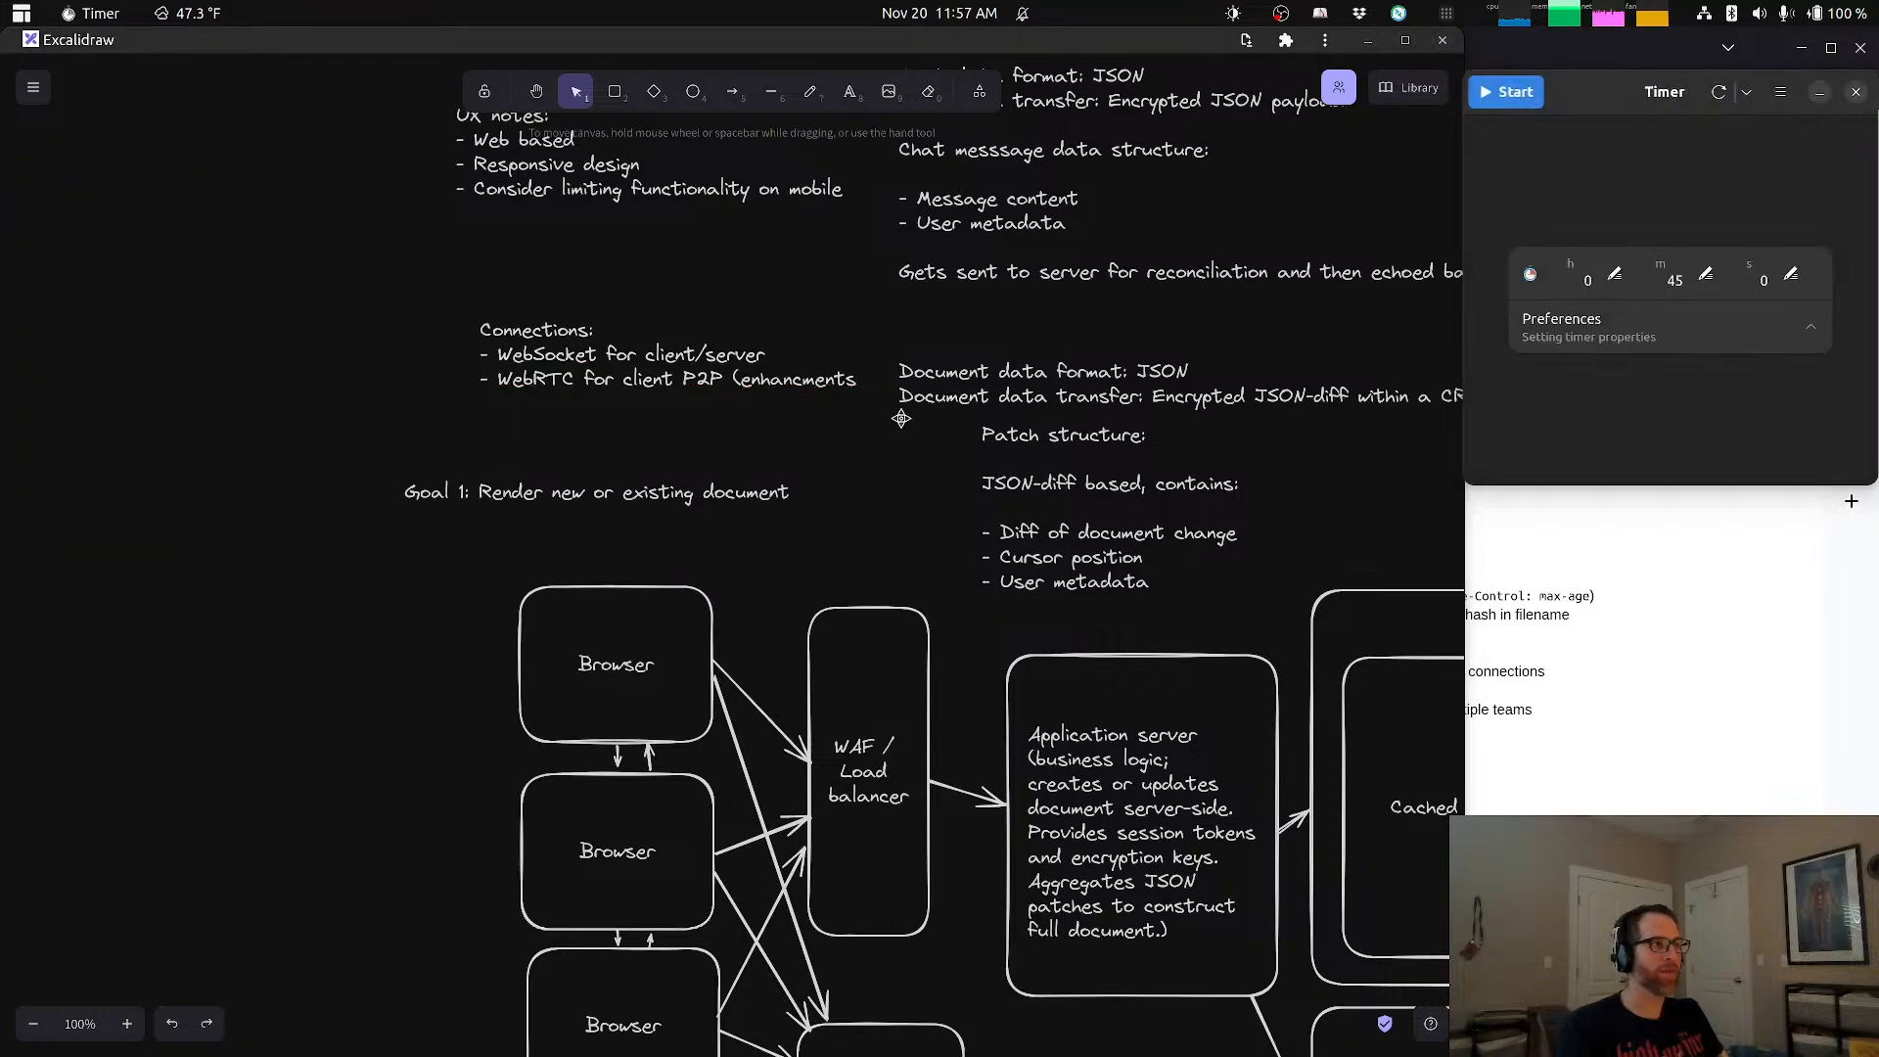
Step: Complete the parenthetical on the Connections note's WebRTC bullet so it reads "(enhancment for lower scale)"
left_click(844, 380)
double_click(843, 380)
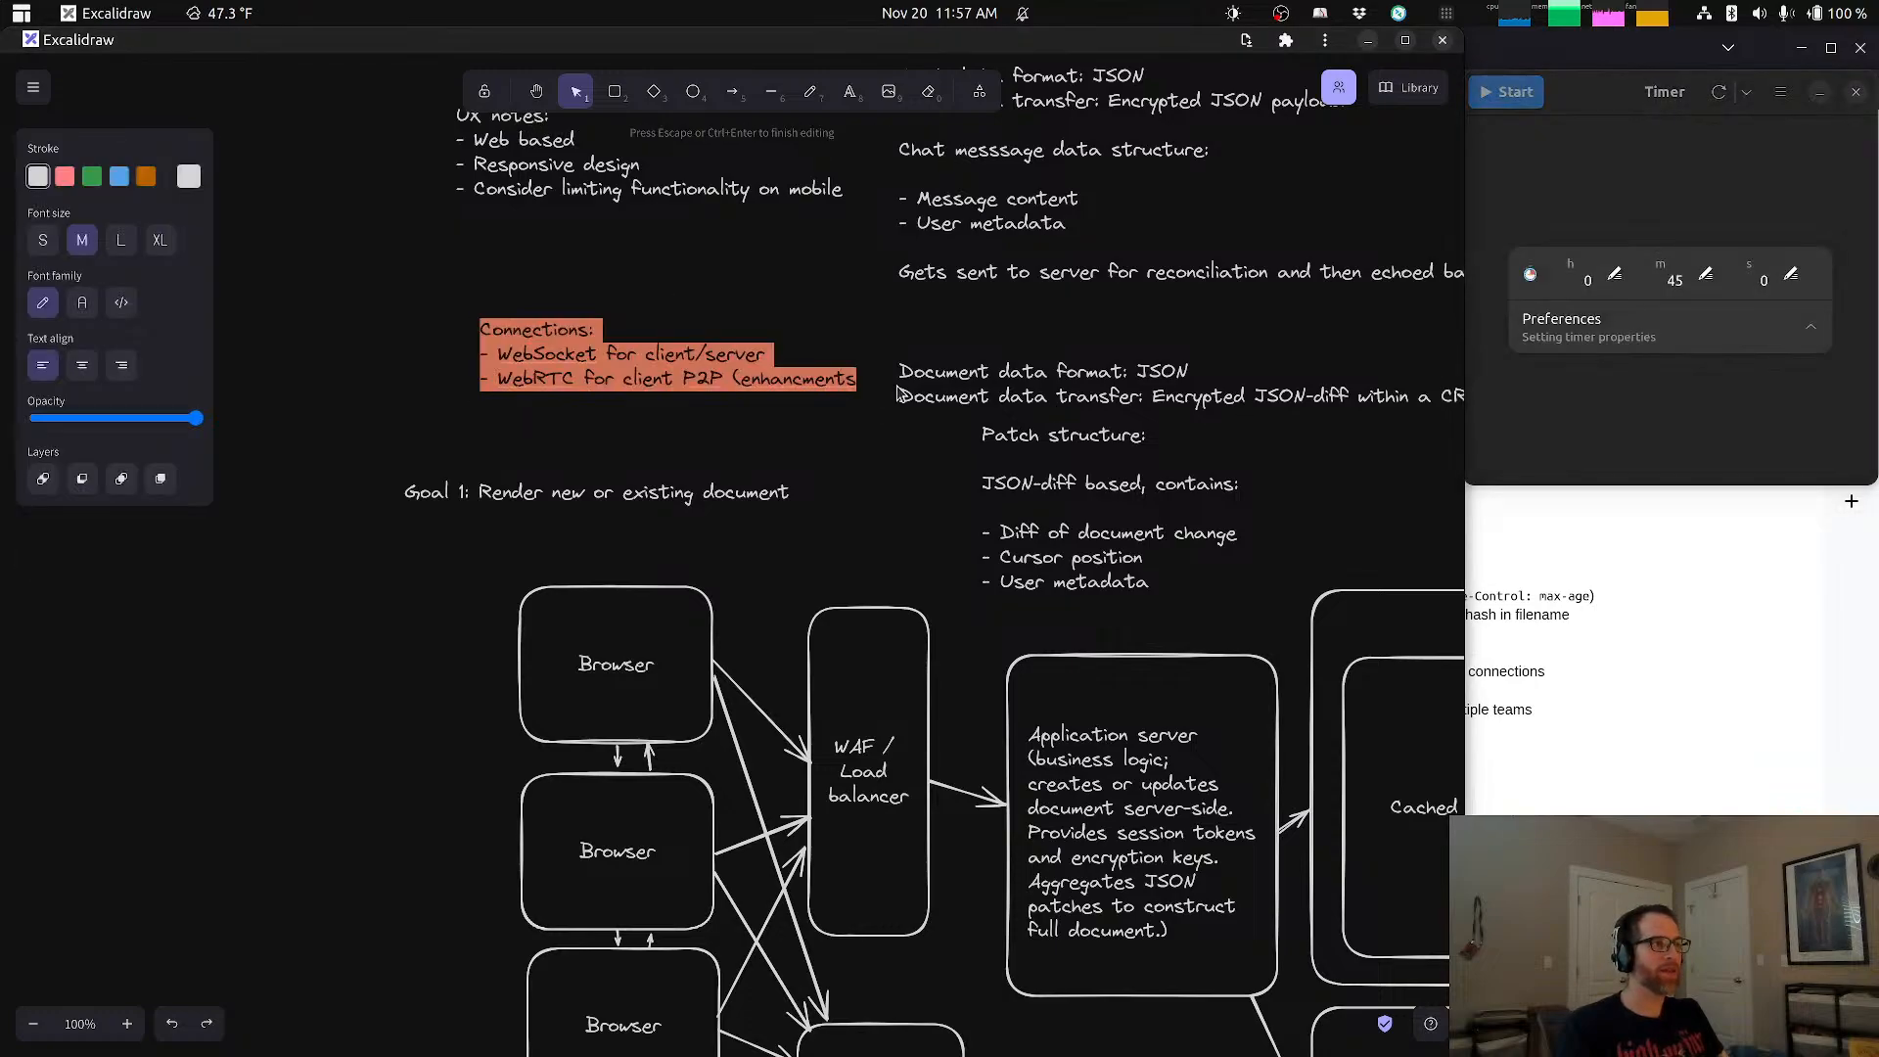
key("Right")
key("BackSpace")
type("for ")
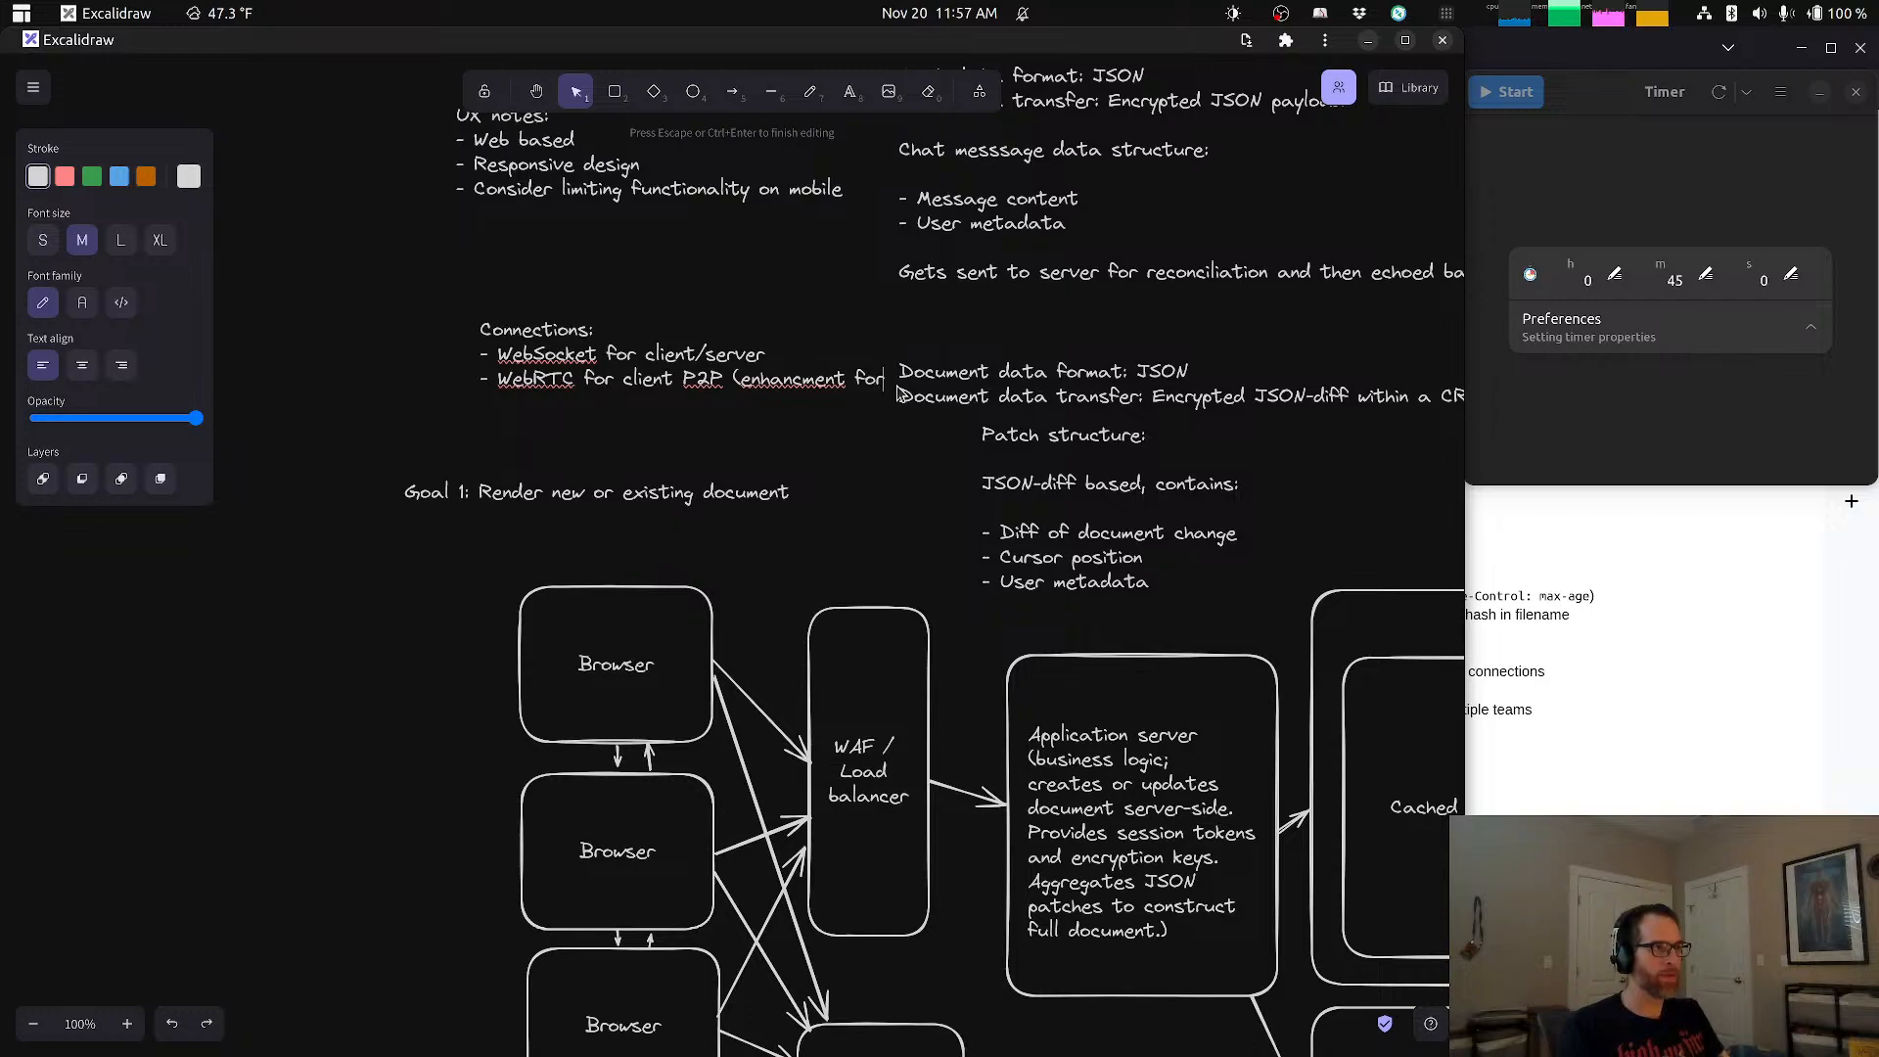
type("lower s")
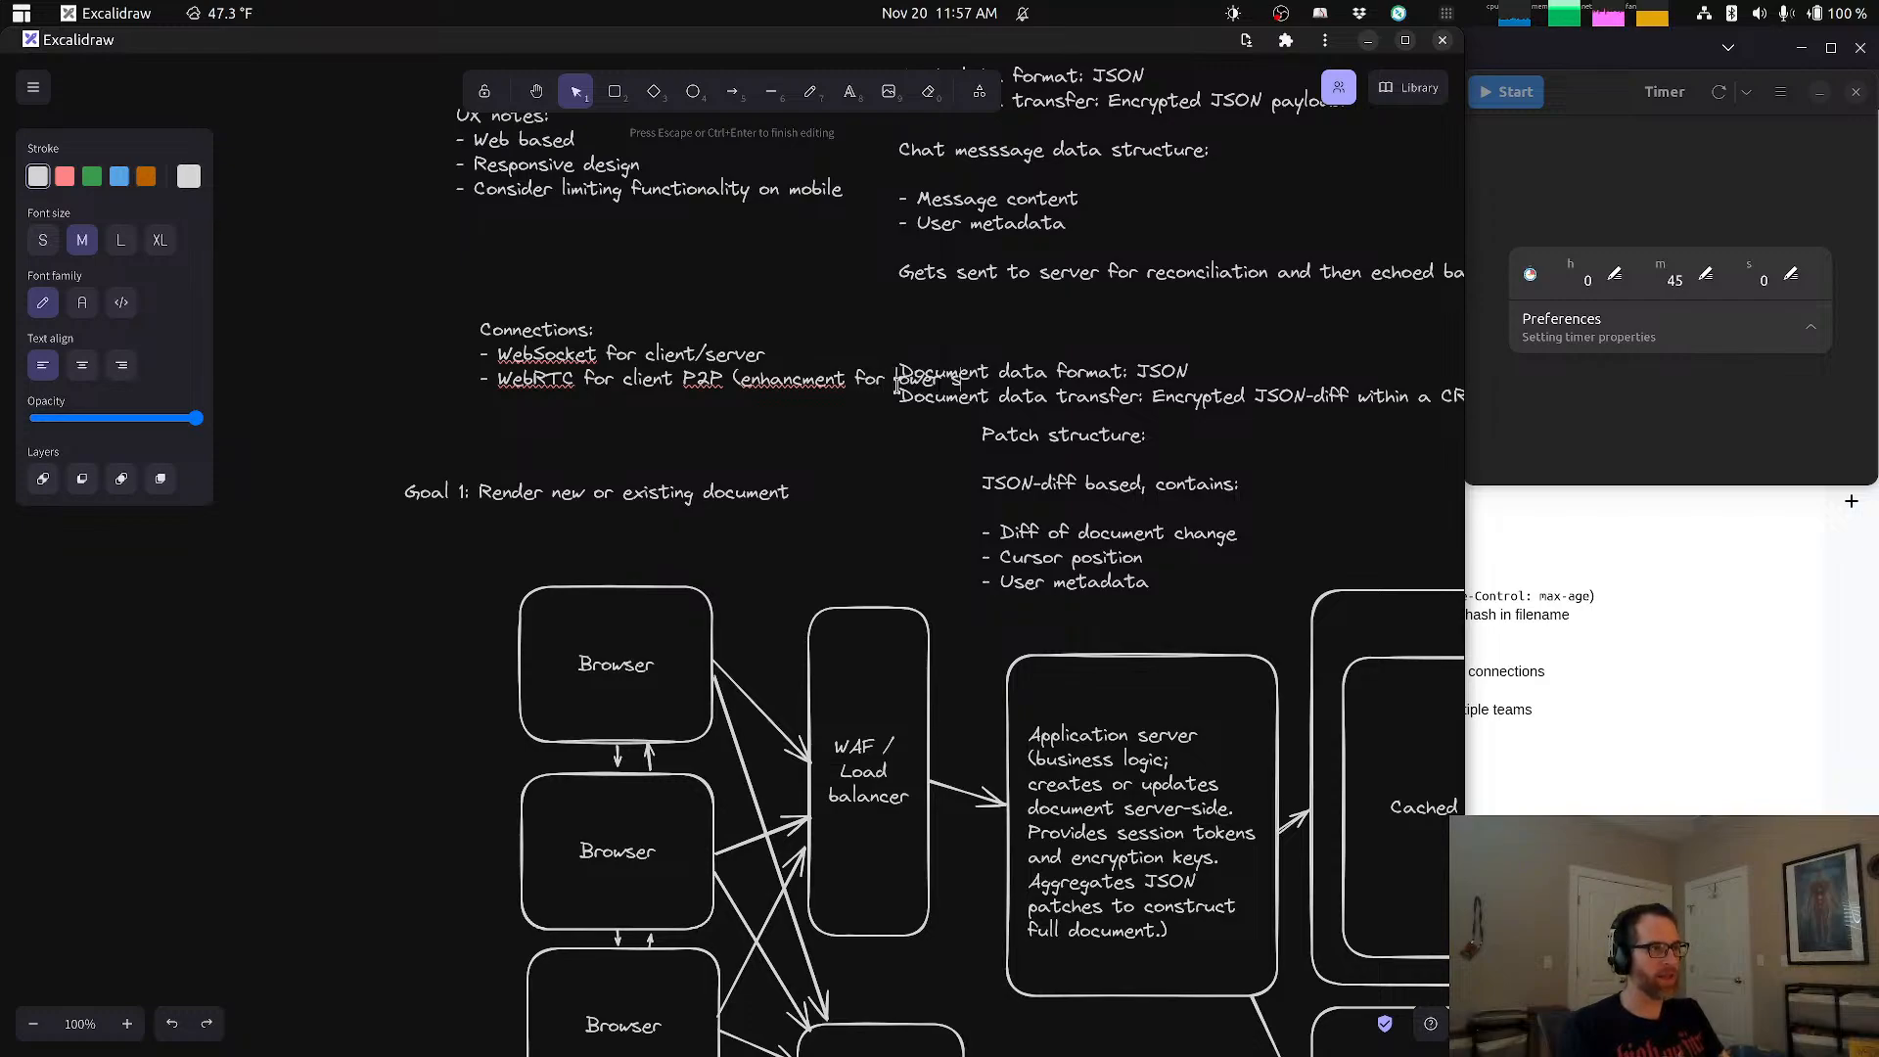
type("cale)")
Step: Finish editing the Connections note and move it clear of the document data format note
left_click(526, 289)
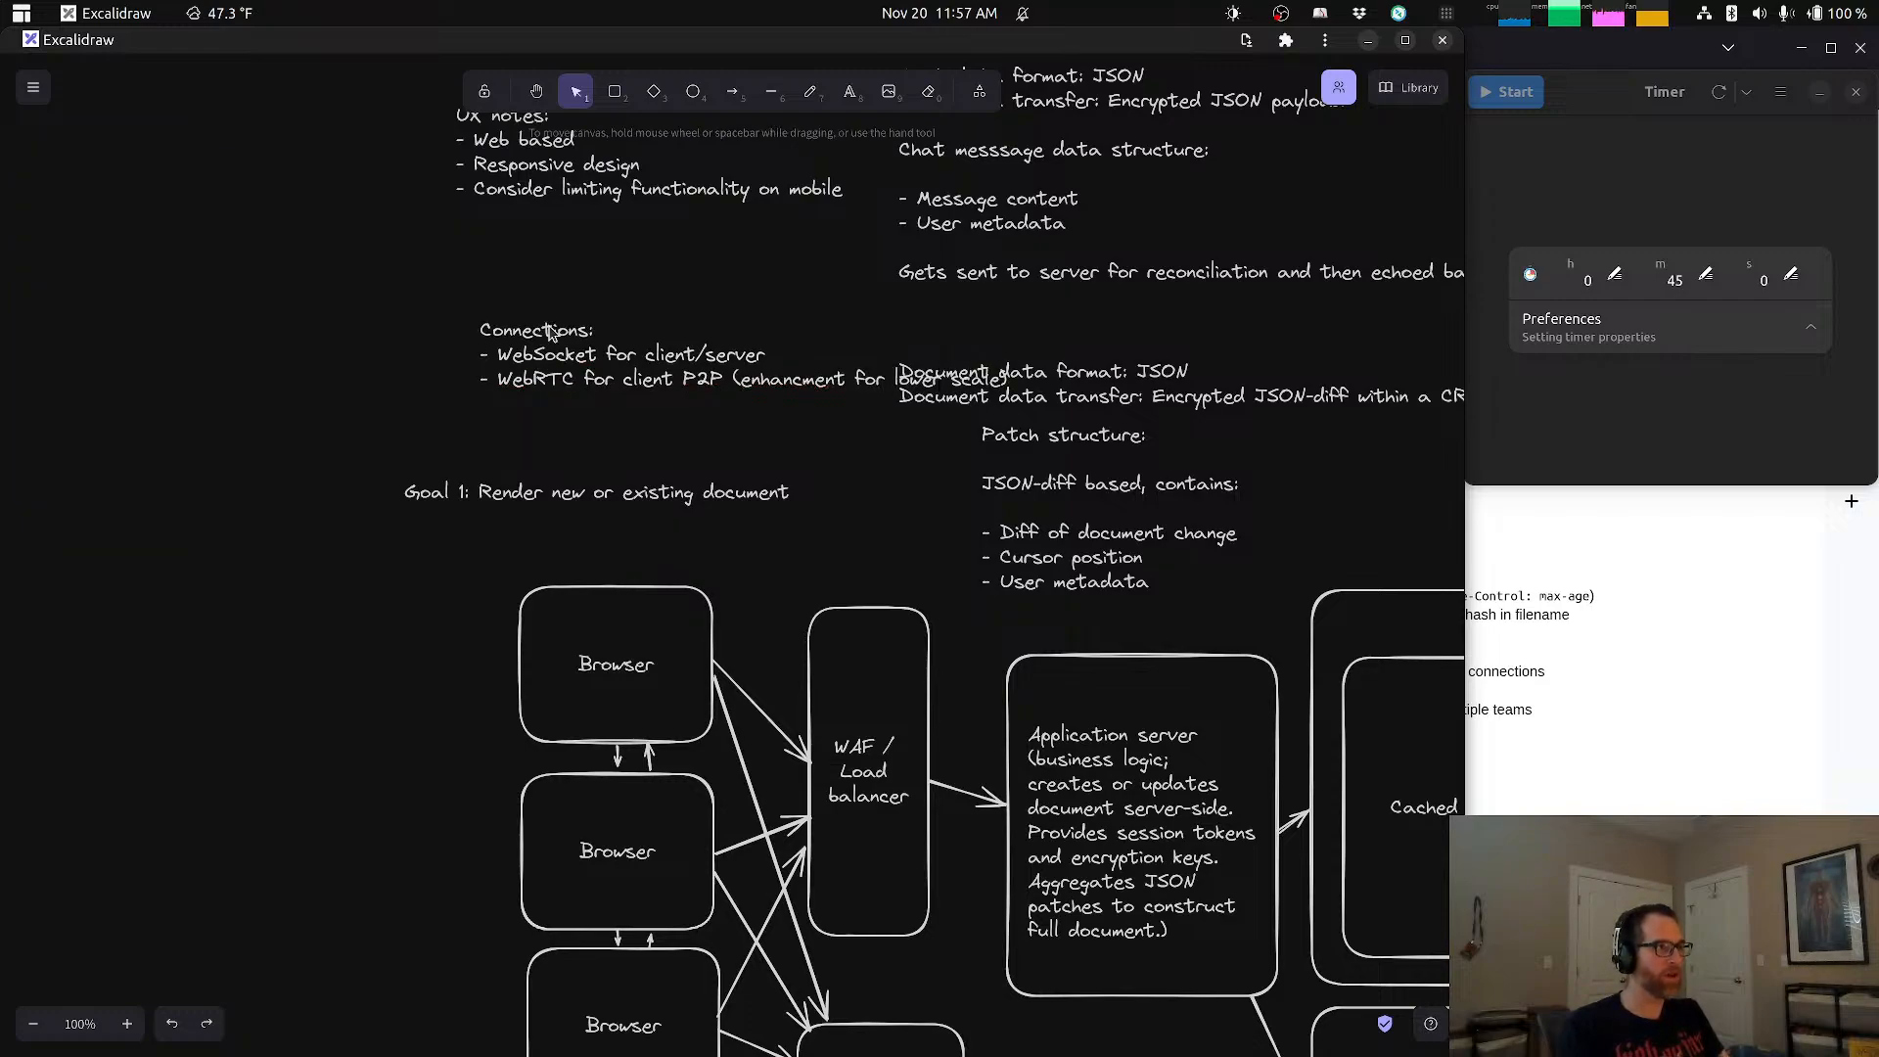
left_click_drag(550, 333, 375, 362)
left_click(872, 475)
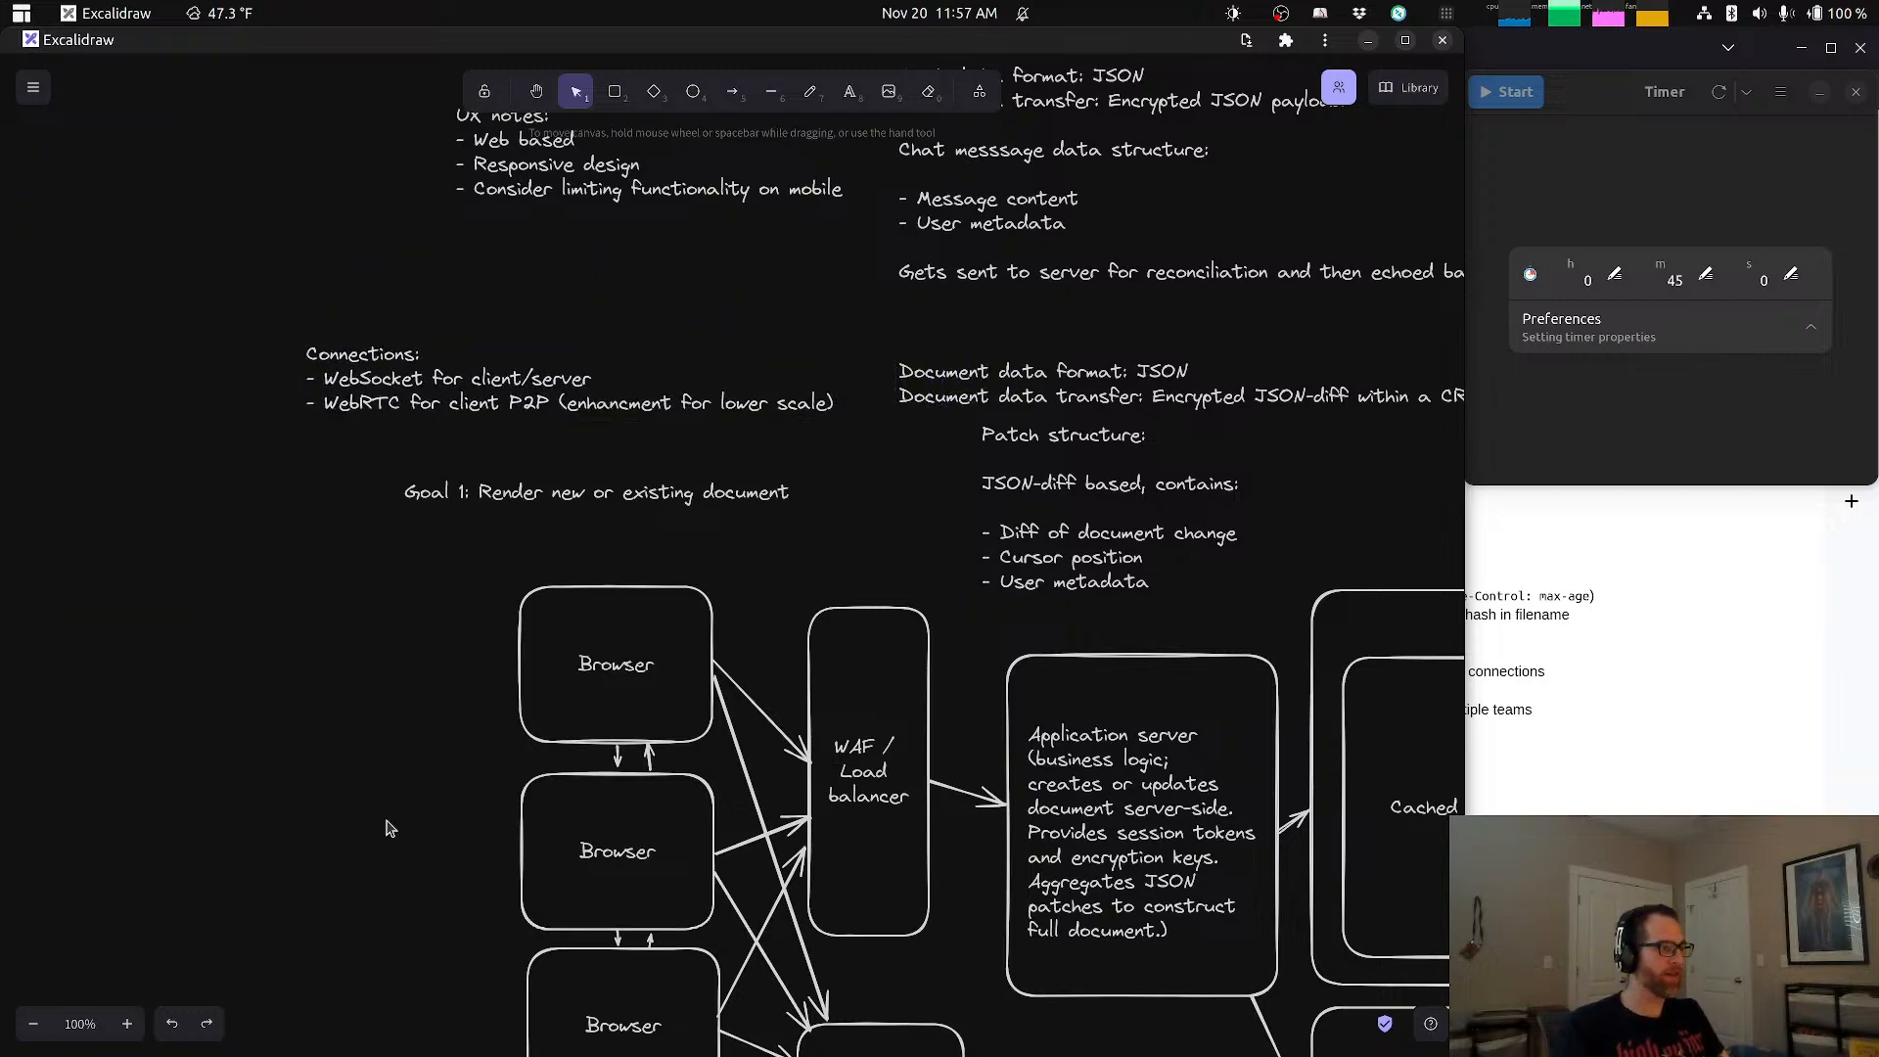
Step: Examine the complete architecture diagram together with all of its notes at 50% zoom
double_click(40, 1023)
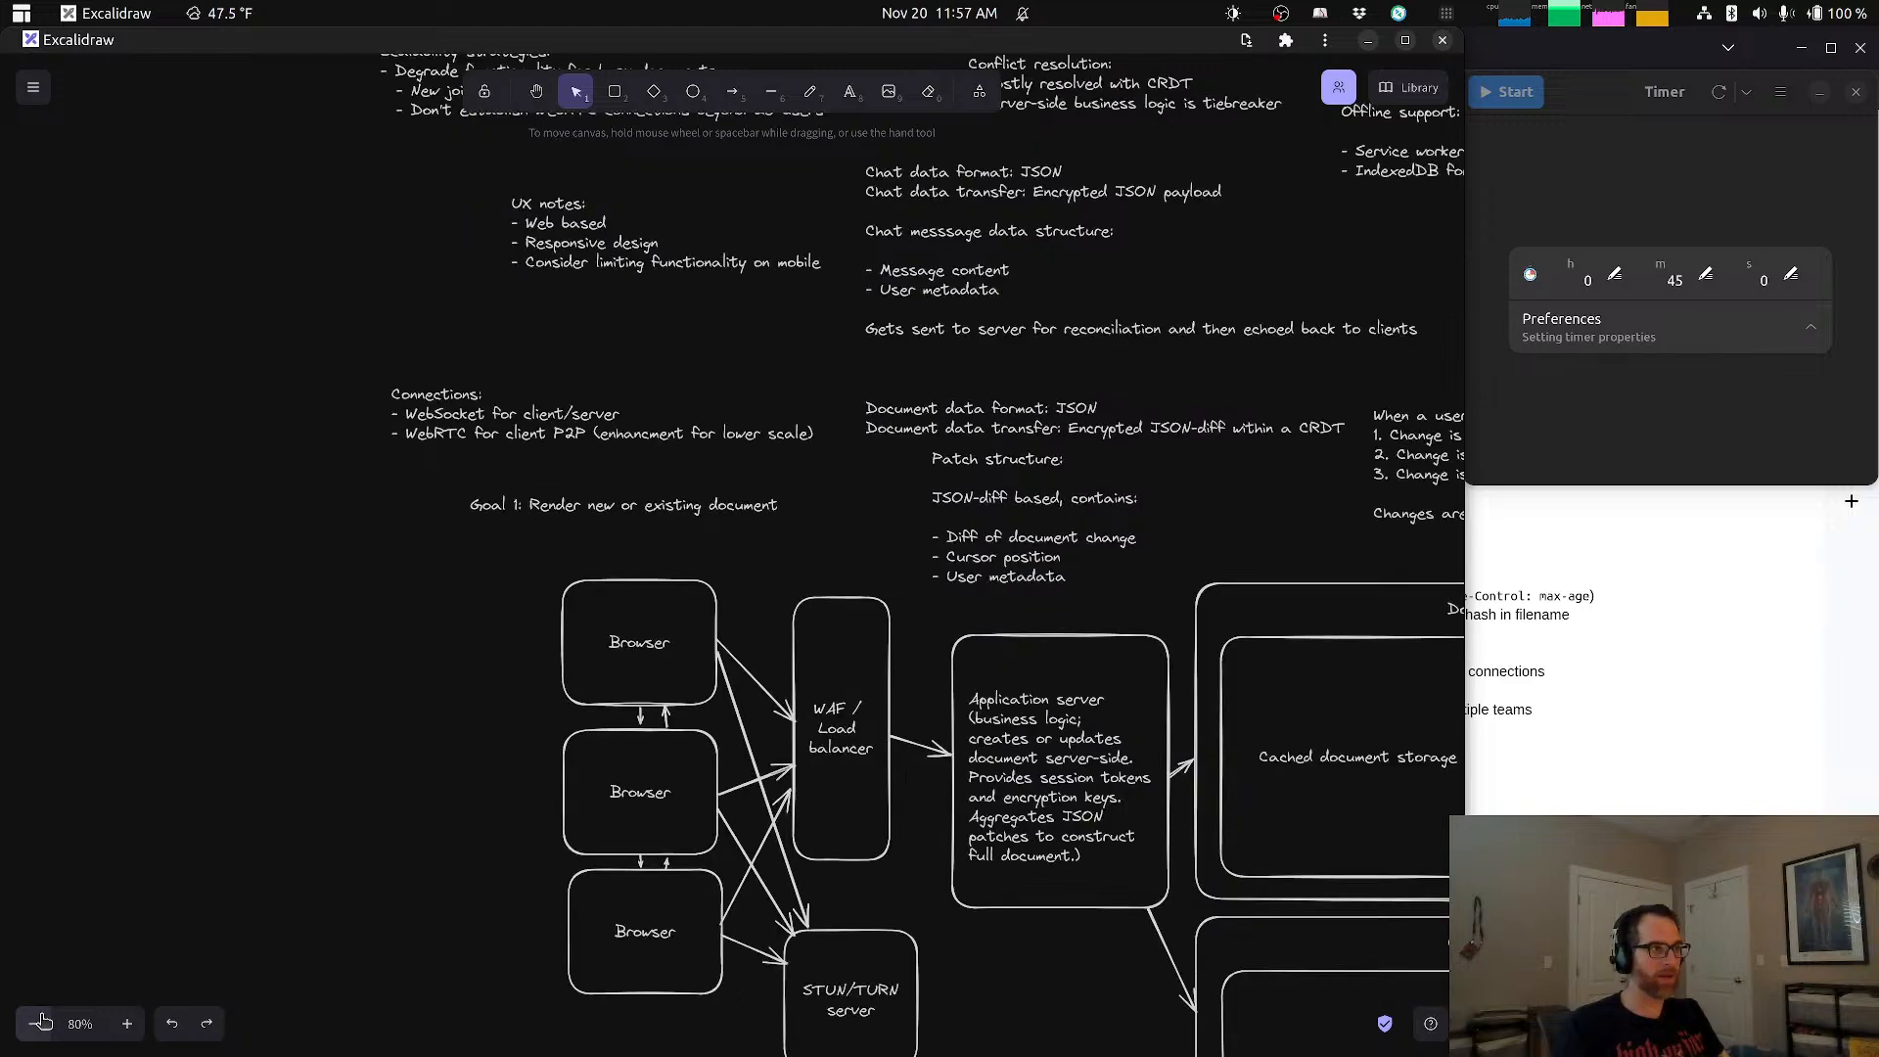
double_click(39, 1023)
double_click(39, 1022)
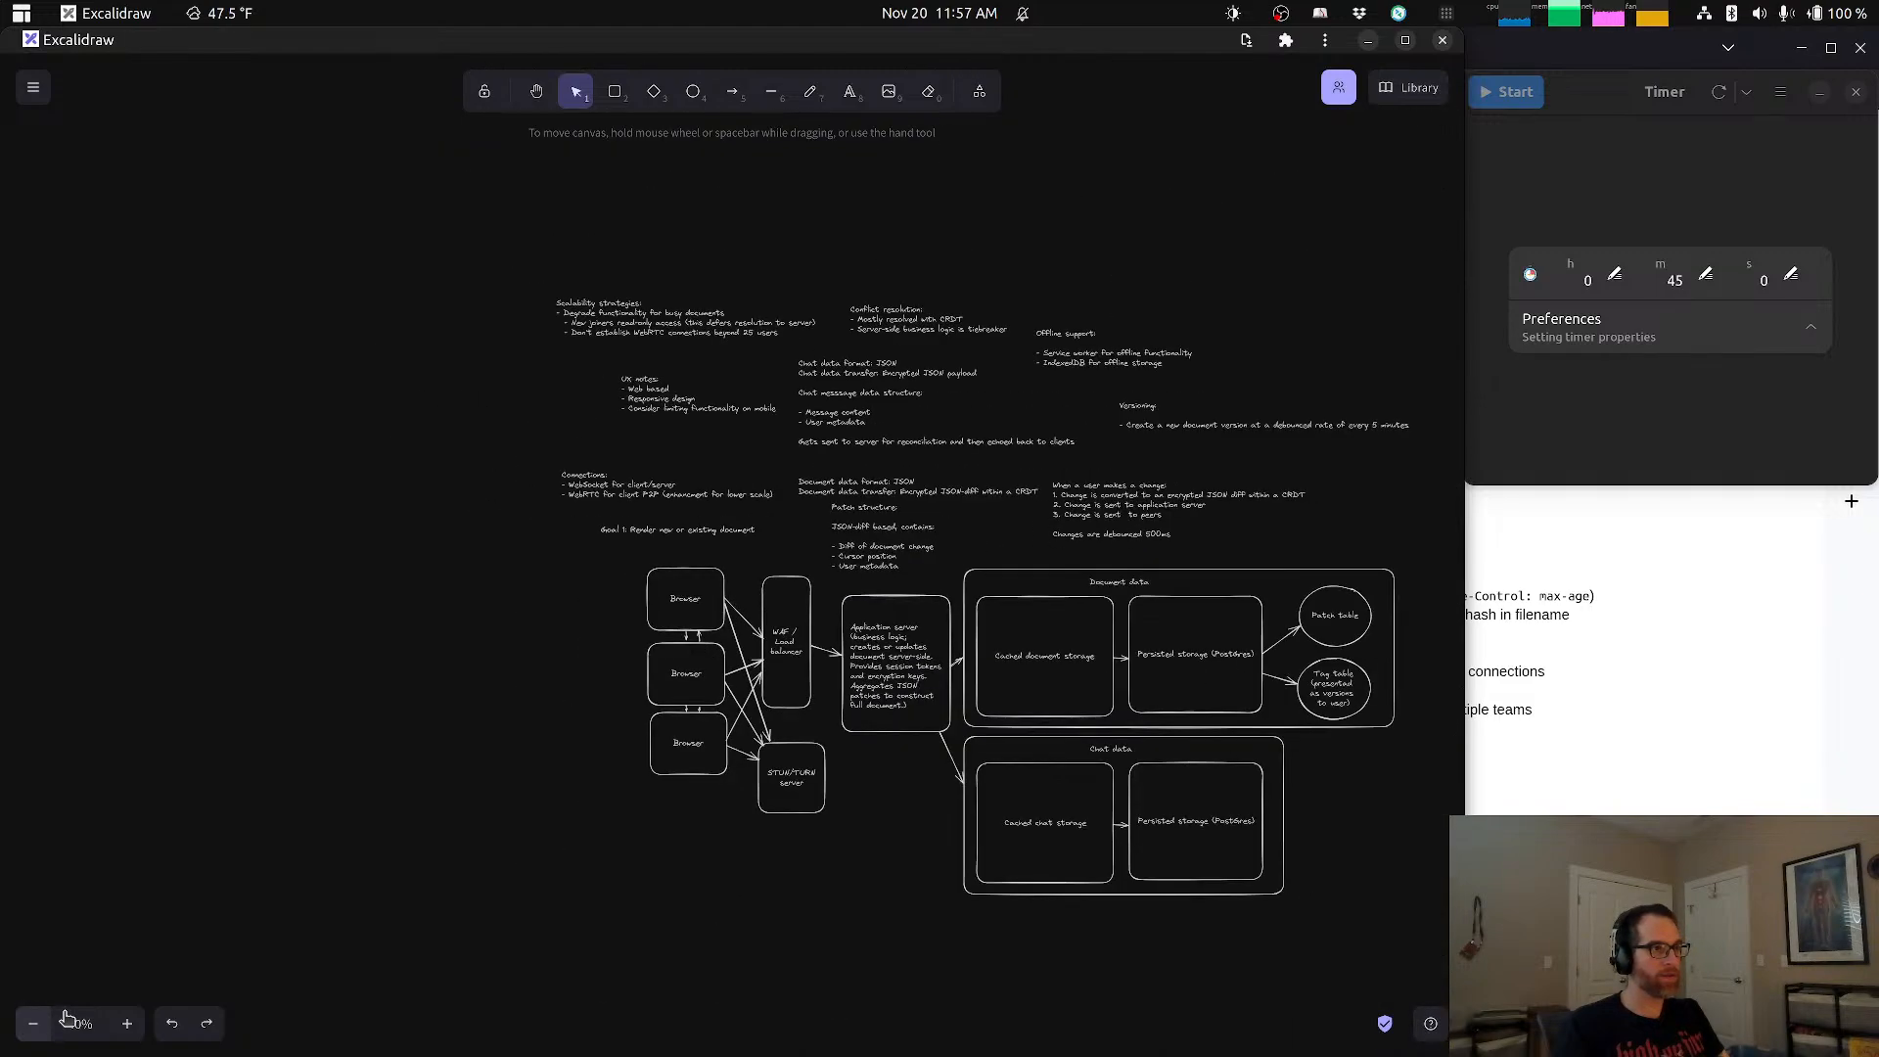
left_click_drag(1001, 704, 965, 736)
key("space")
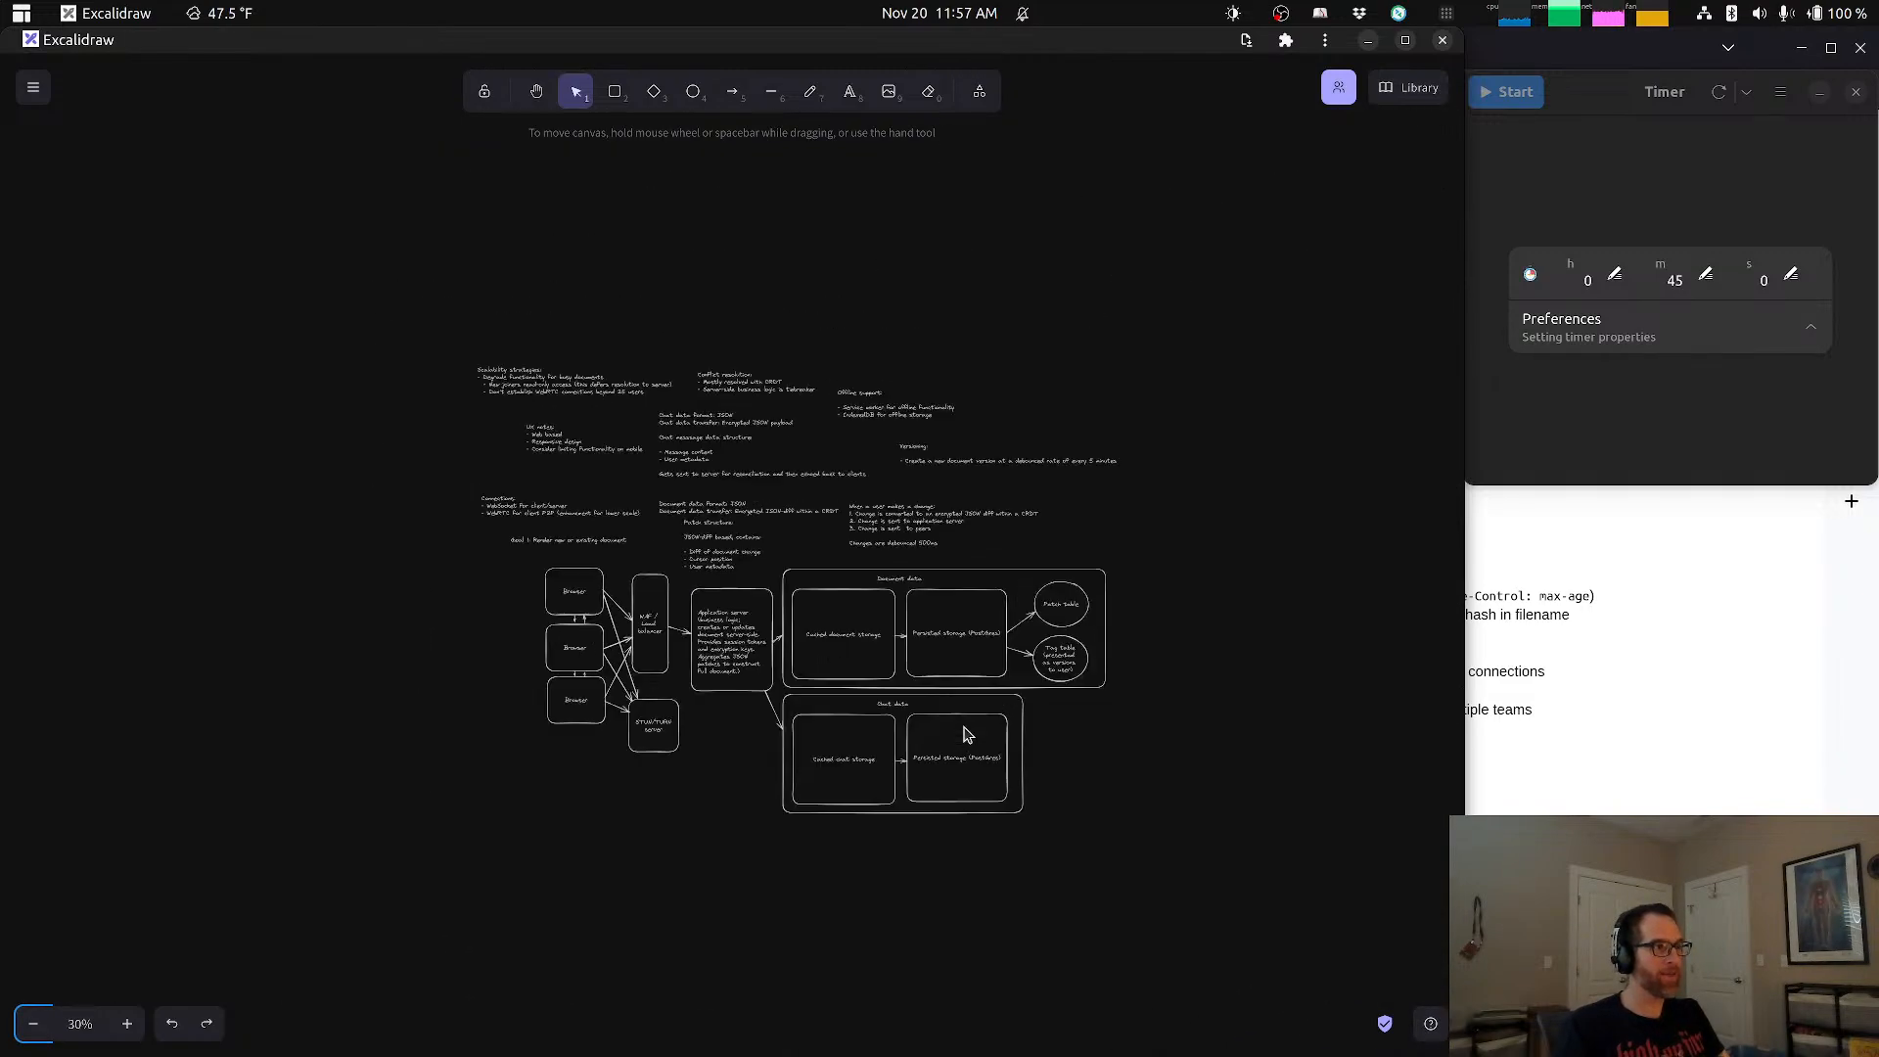
scroll(730, 813, "down", 3)
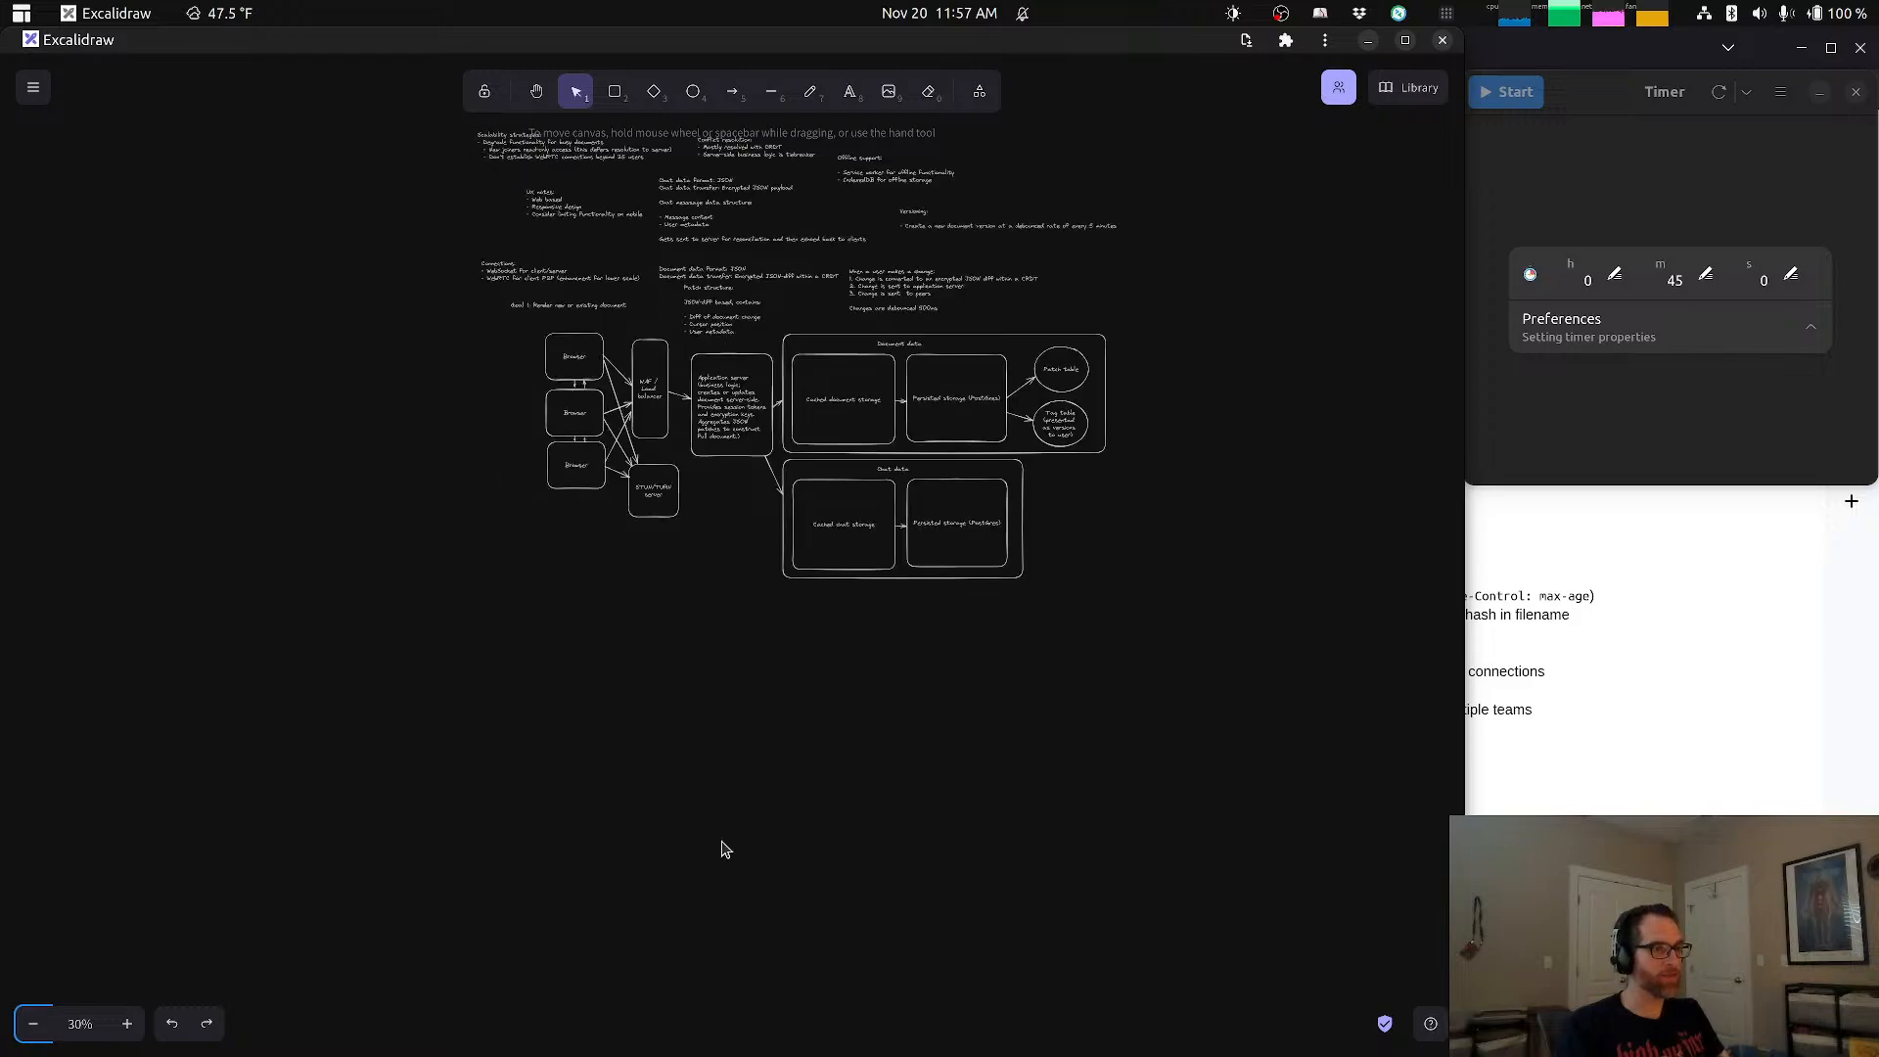
left_click(127, 1024)
left_click(127, 1023)
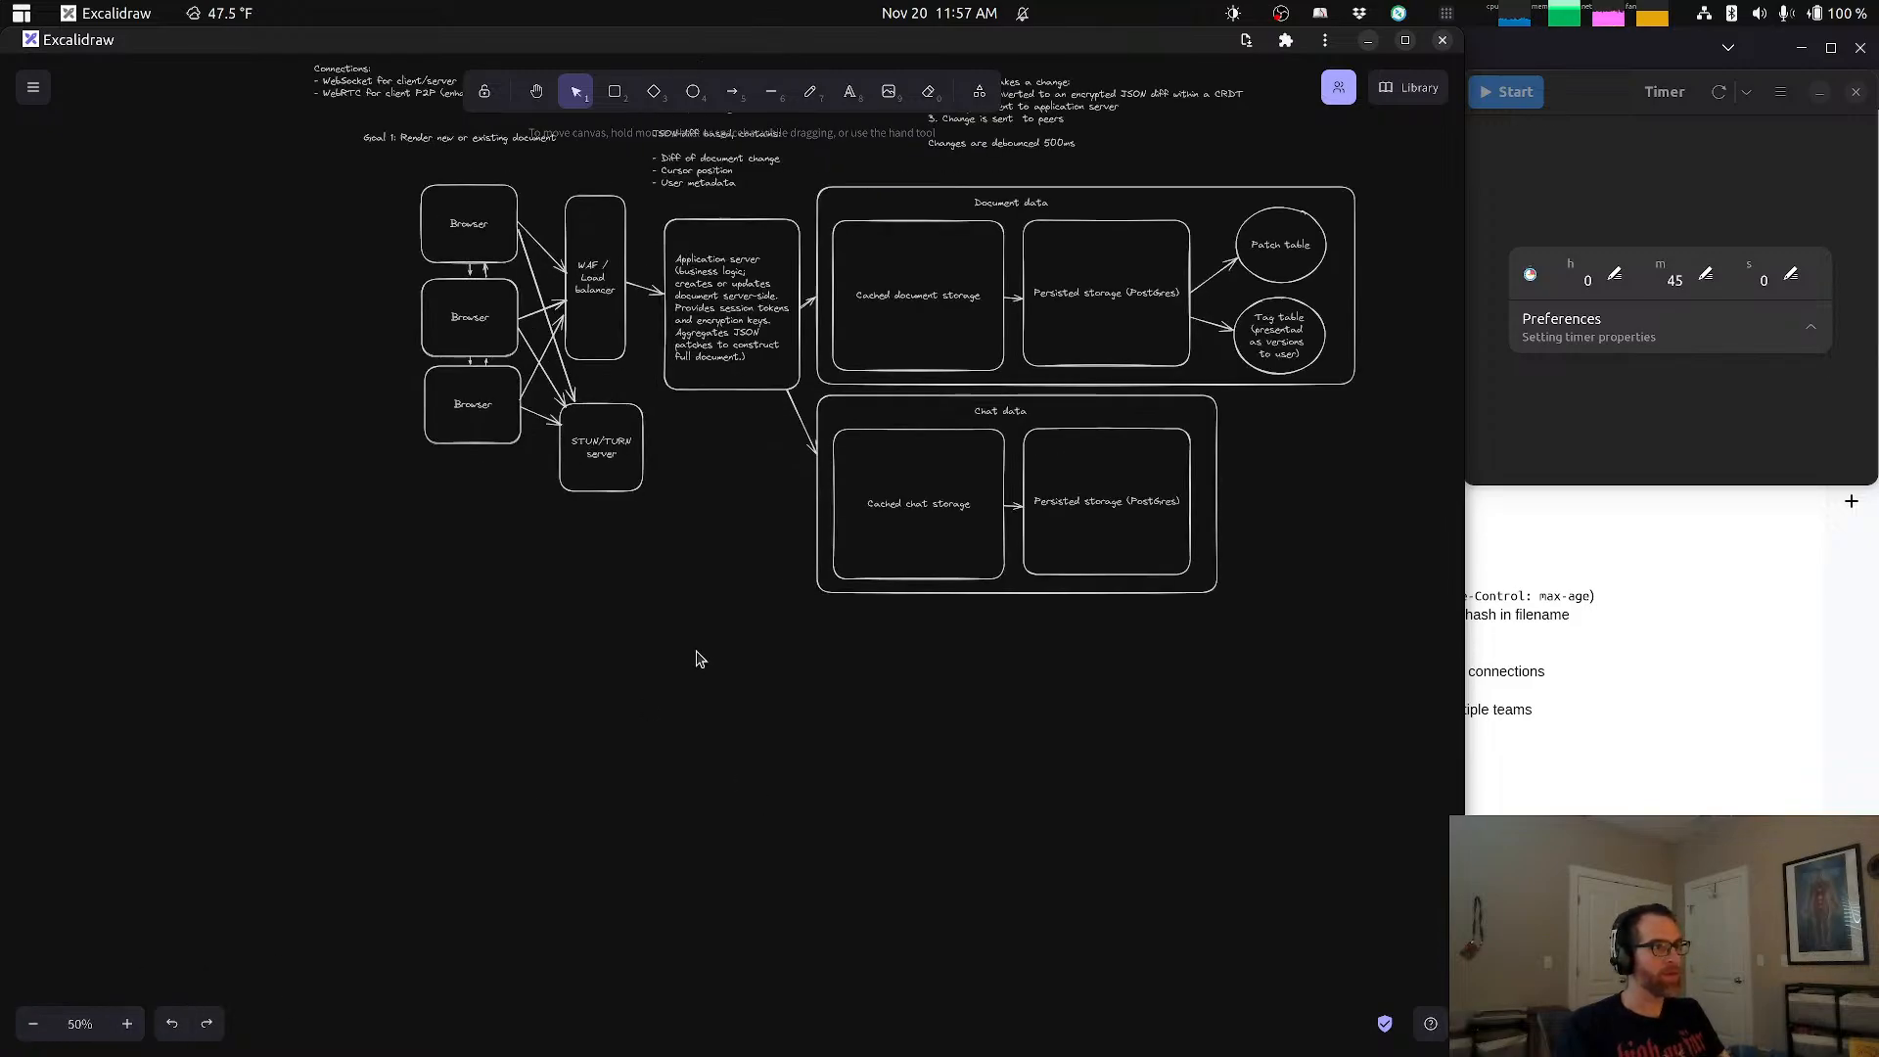
scroll(700, 744, "up", 3)
scroll(694, 797, "up", 2)
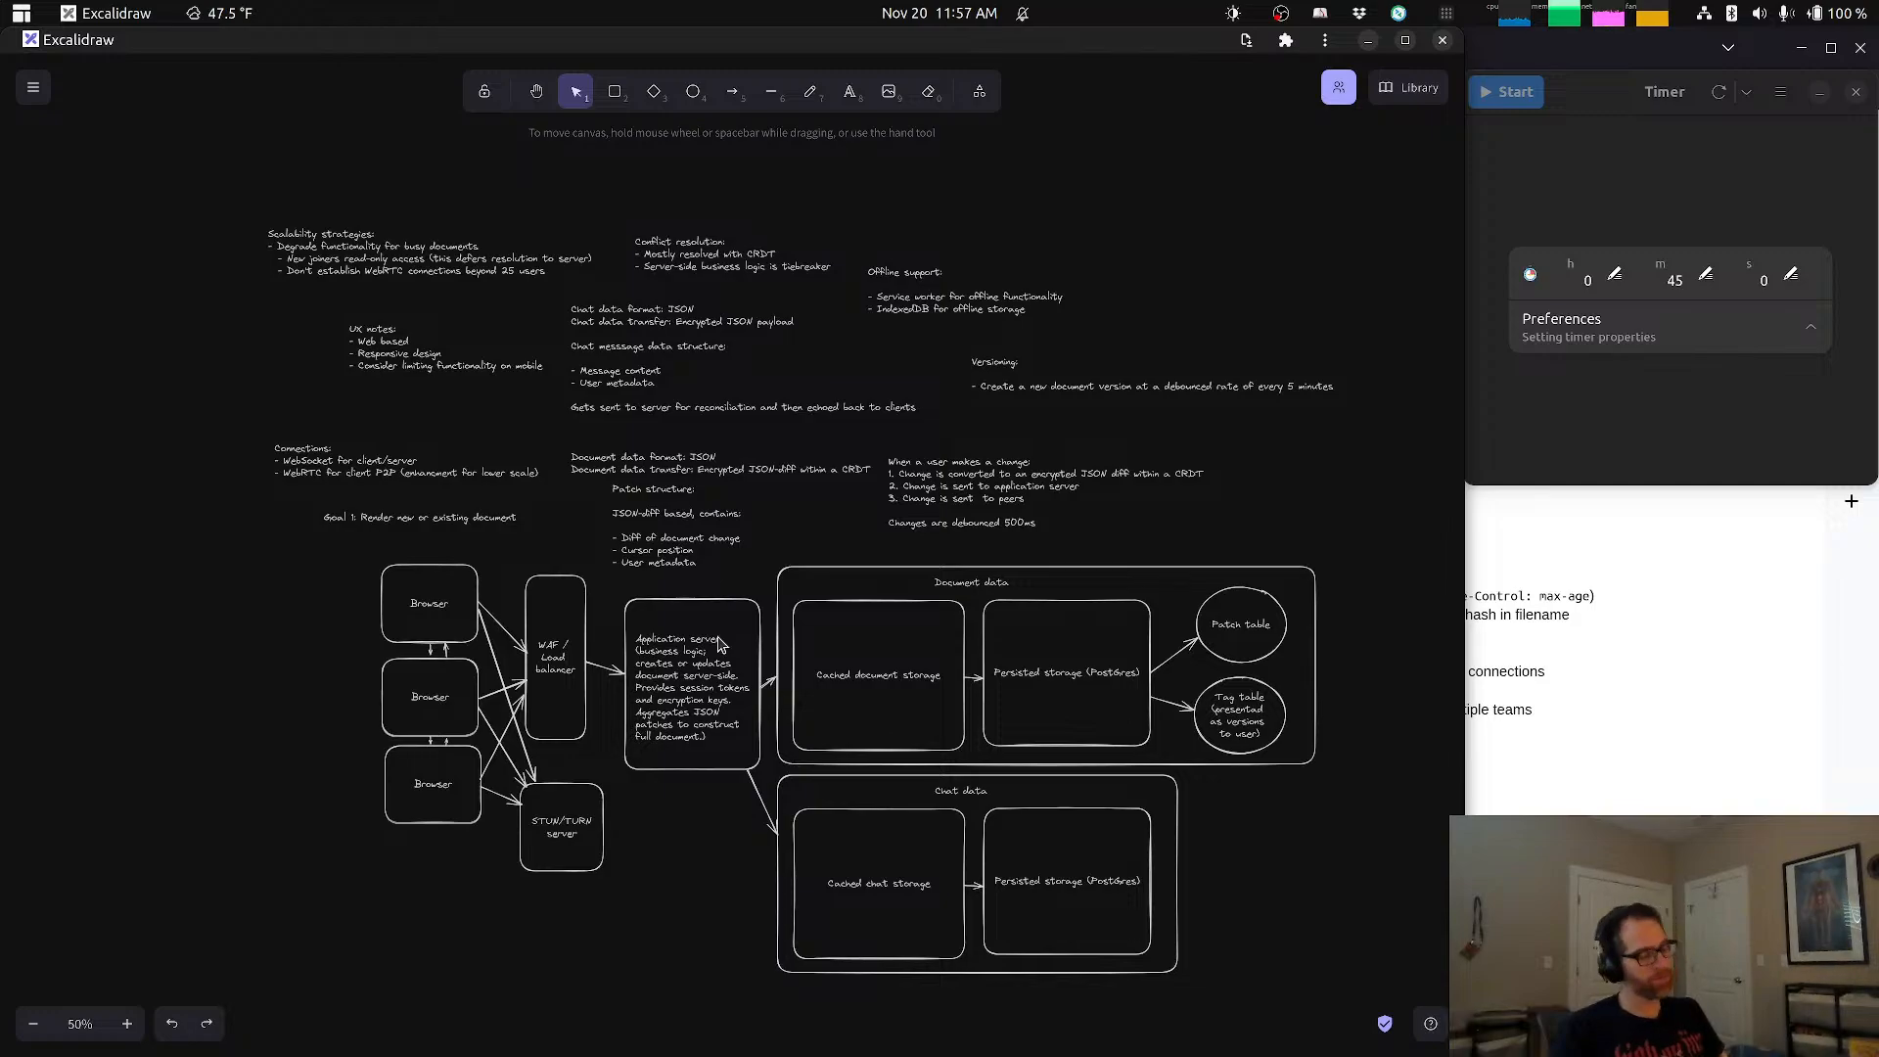
Step: Switch to the ChatGPT prompt in Firefox and reread its requirements, covering security, performance, scalability, communication, conflict resolution and real-time collaboration
key("alt+Tab")
key("alt+Tab")
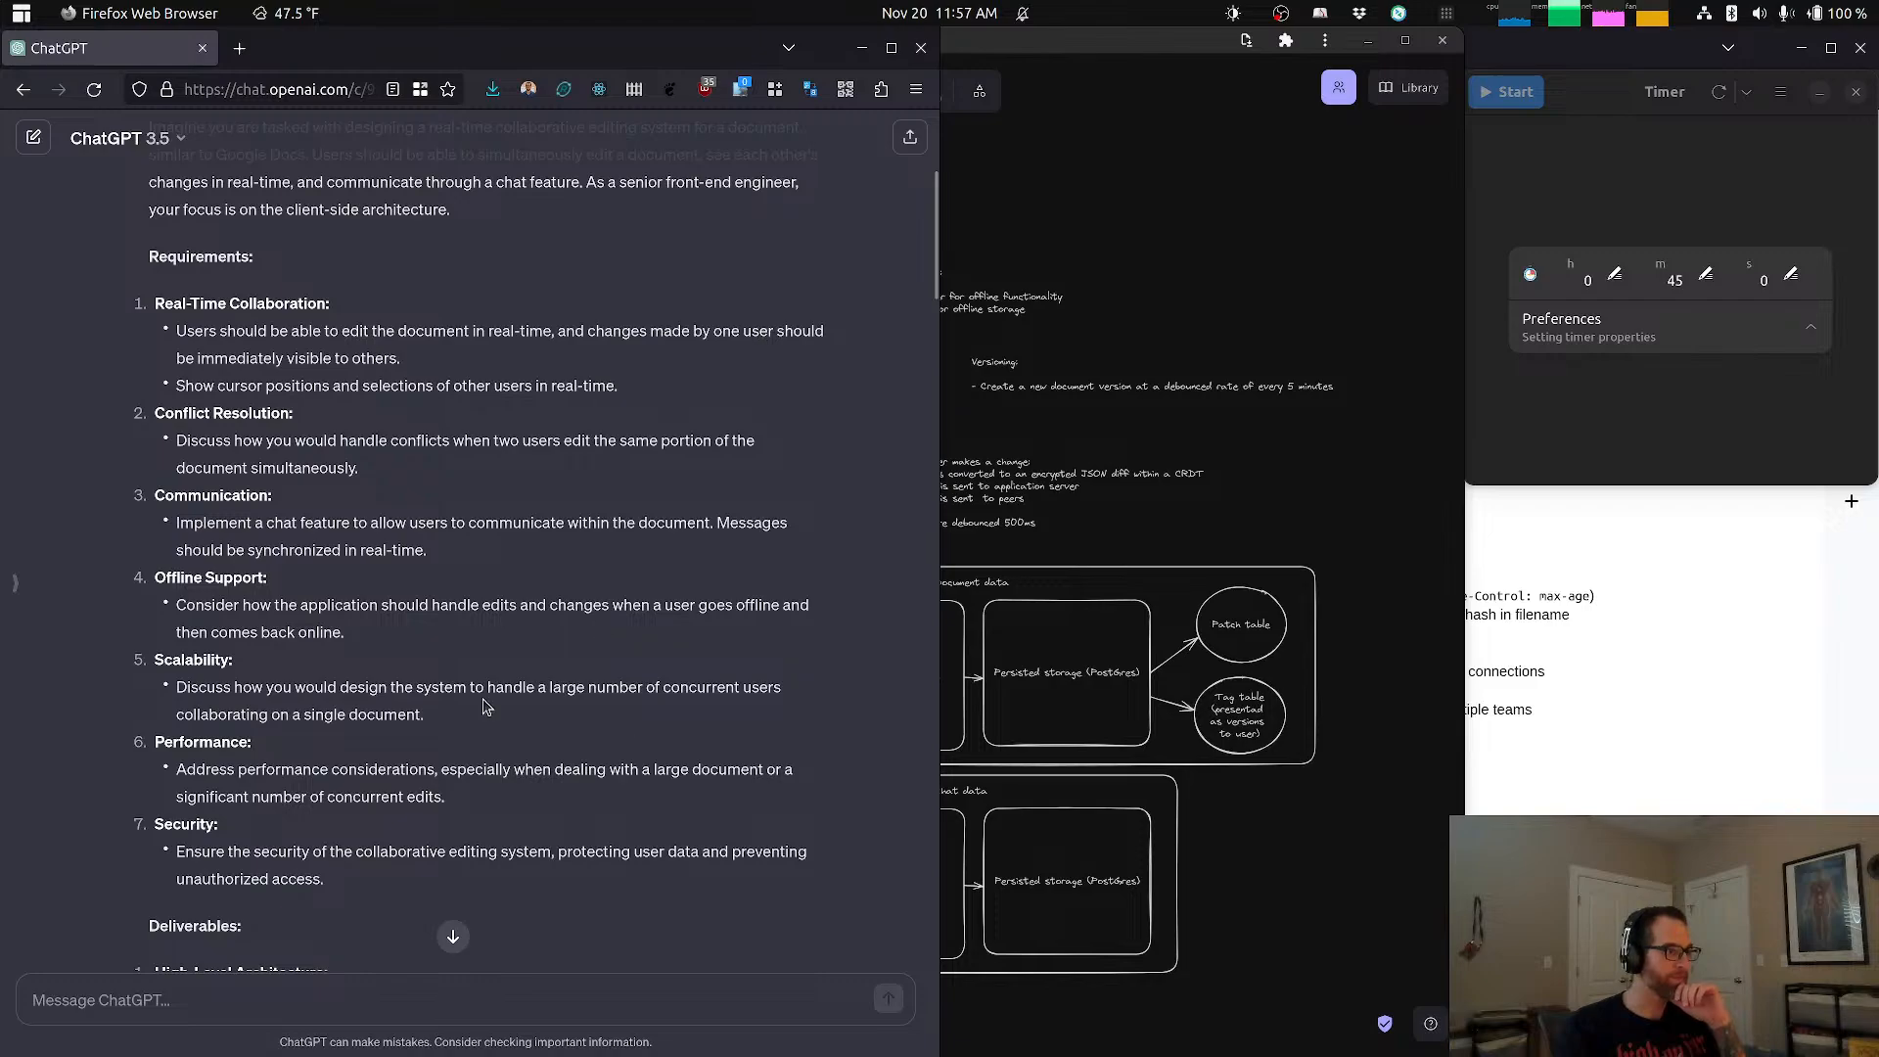
scroll(421, 754, "down", 2)
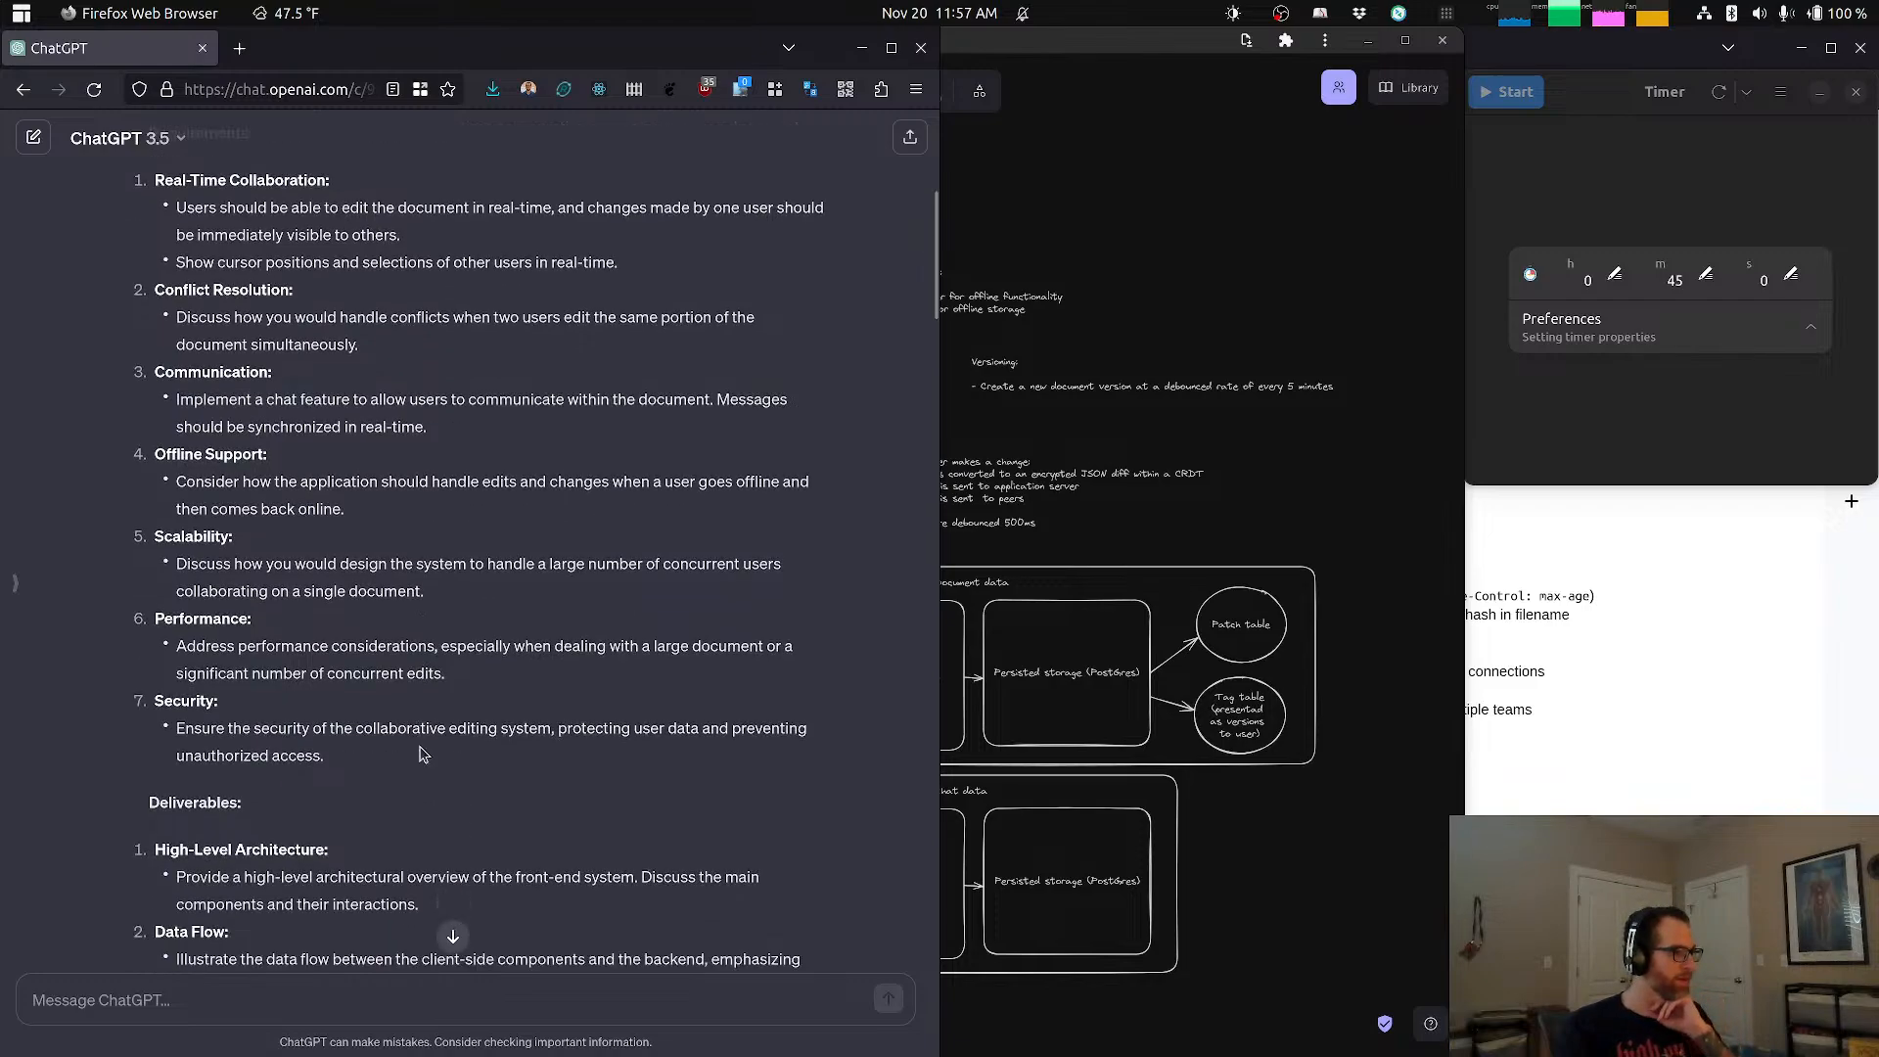
left_click_drag(297, 756, 261, 562)
left_click_drag(269, 728, 281, 751)
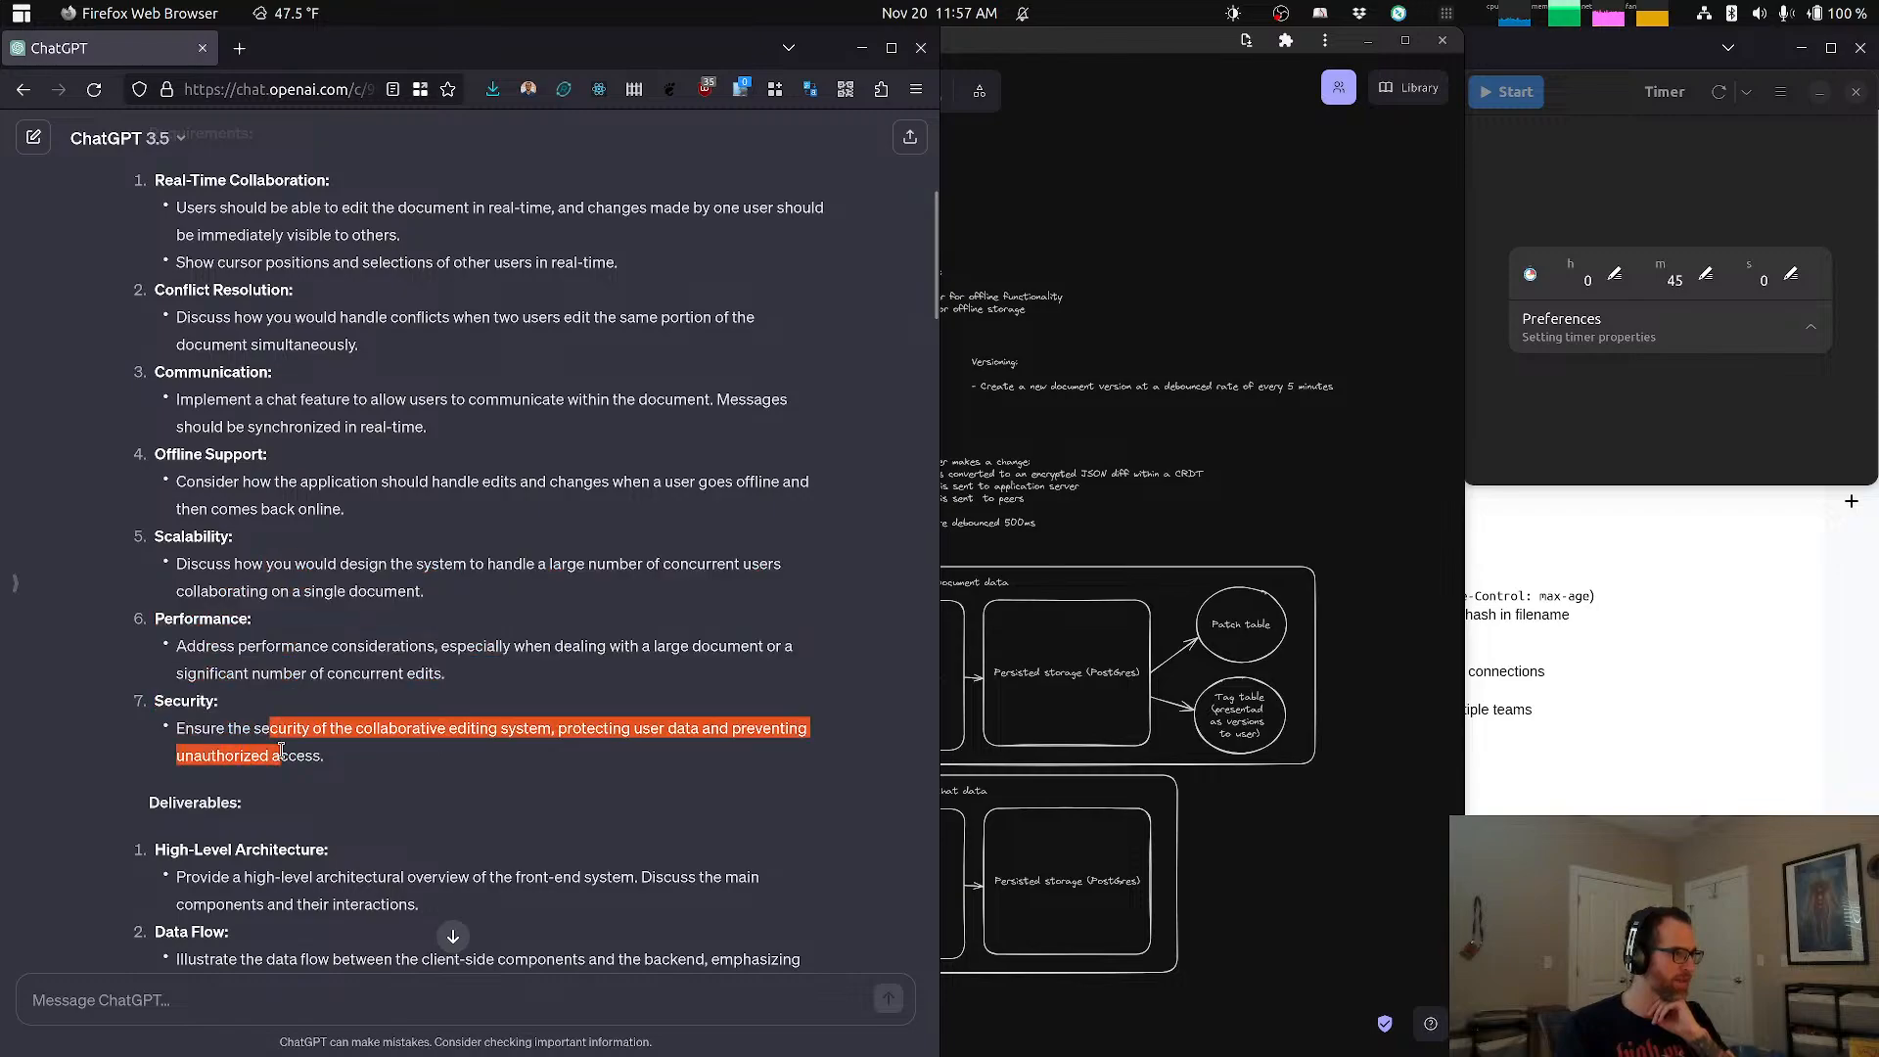
left_click(282, 751)
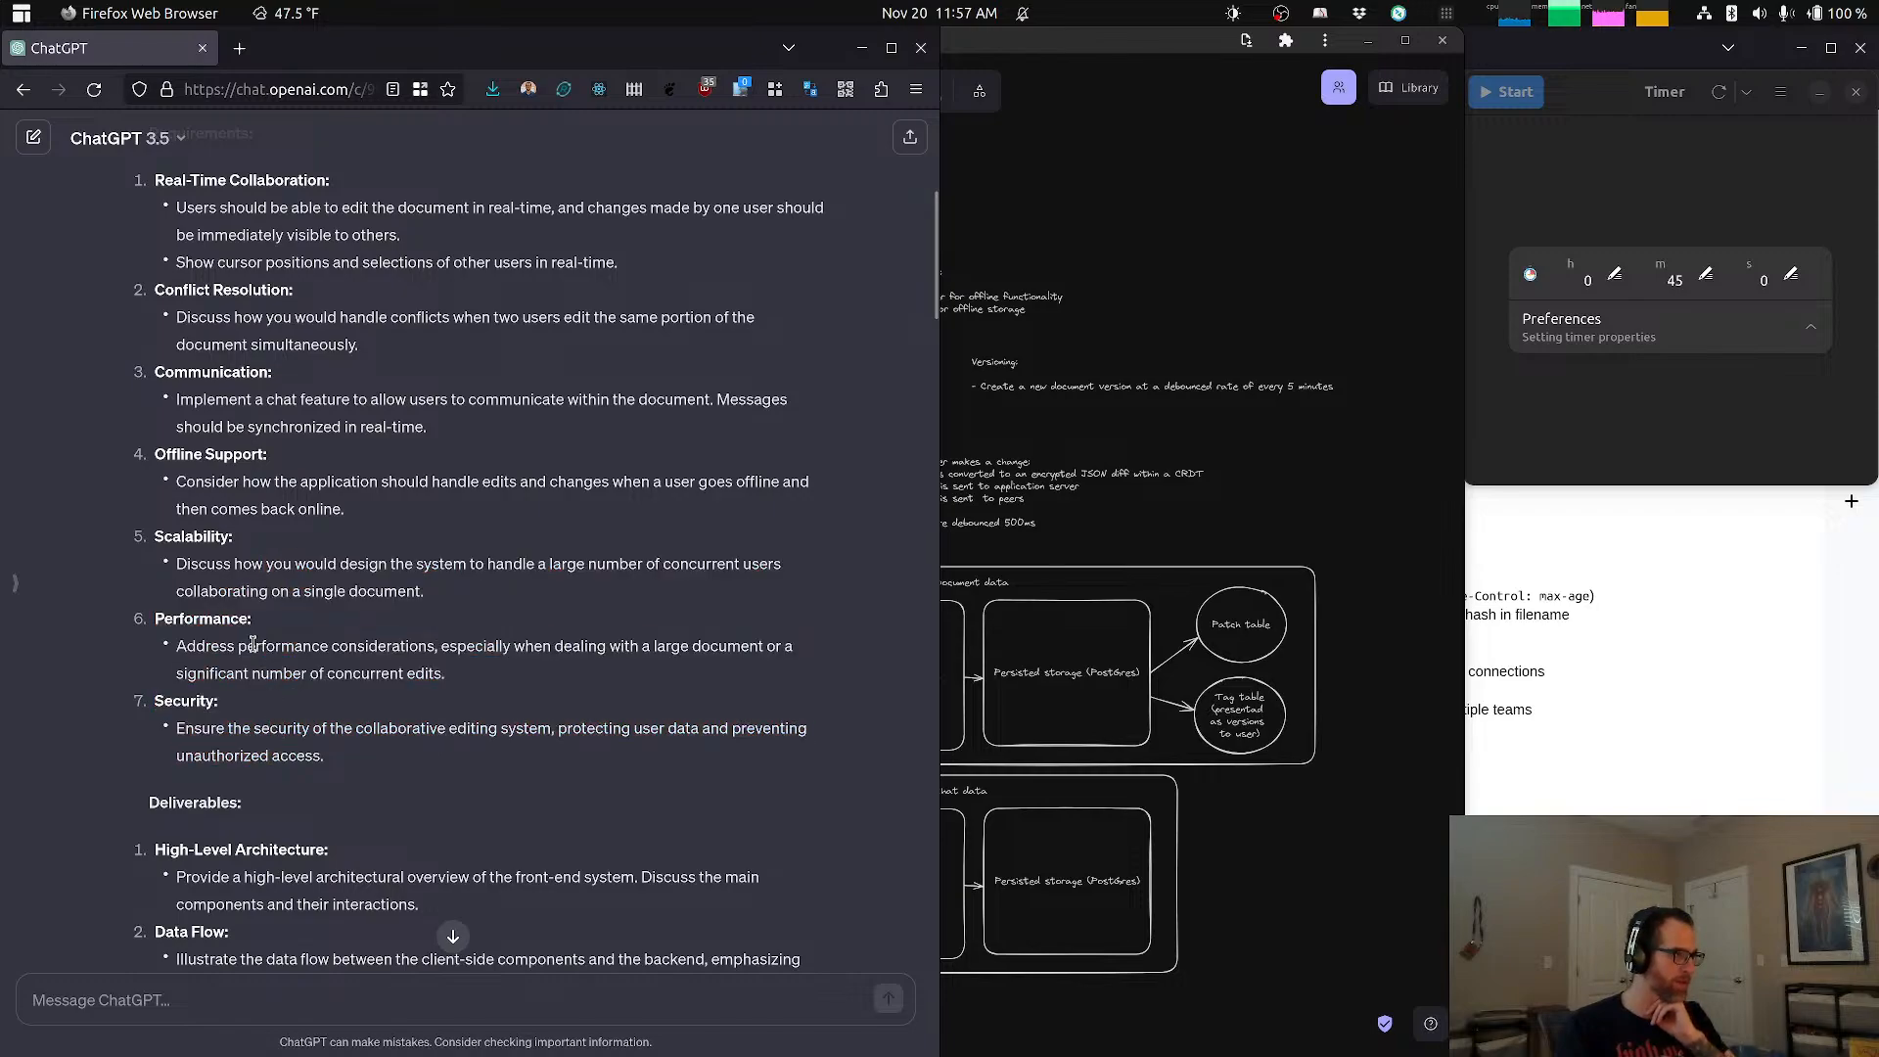
left_click_drag(252, 643, 270, 673)
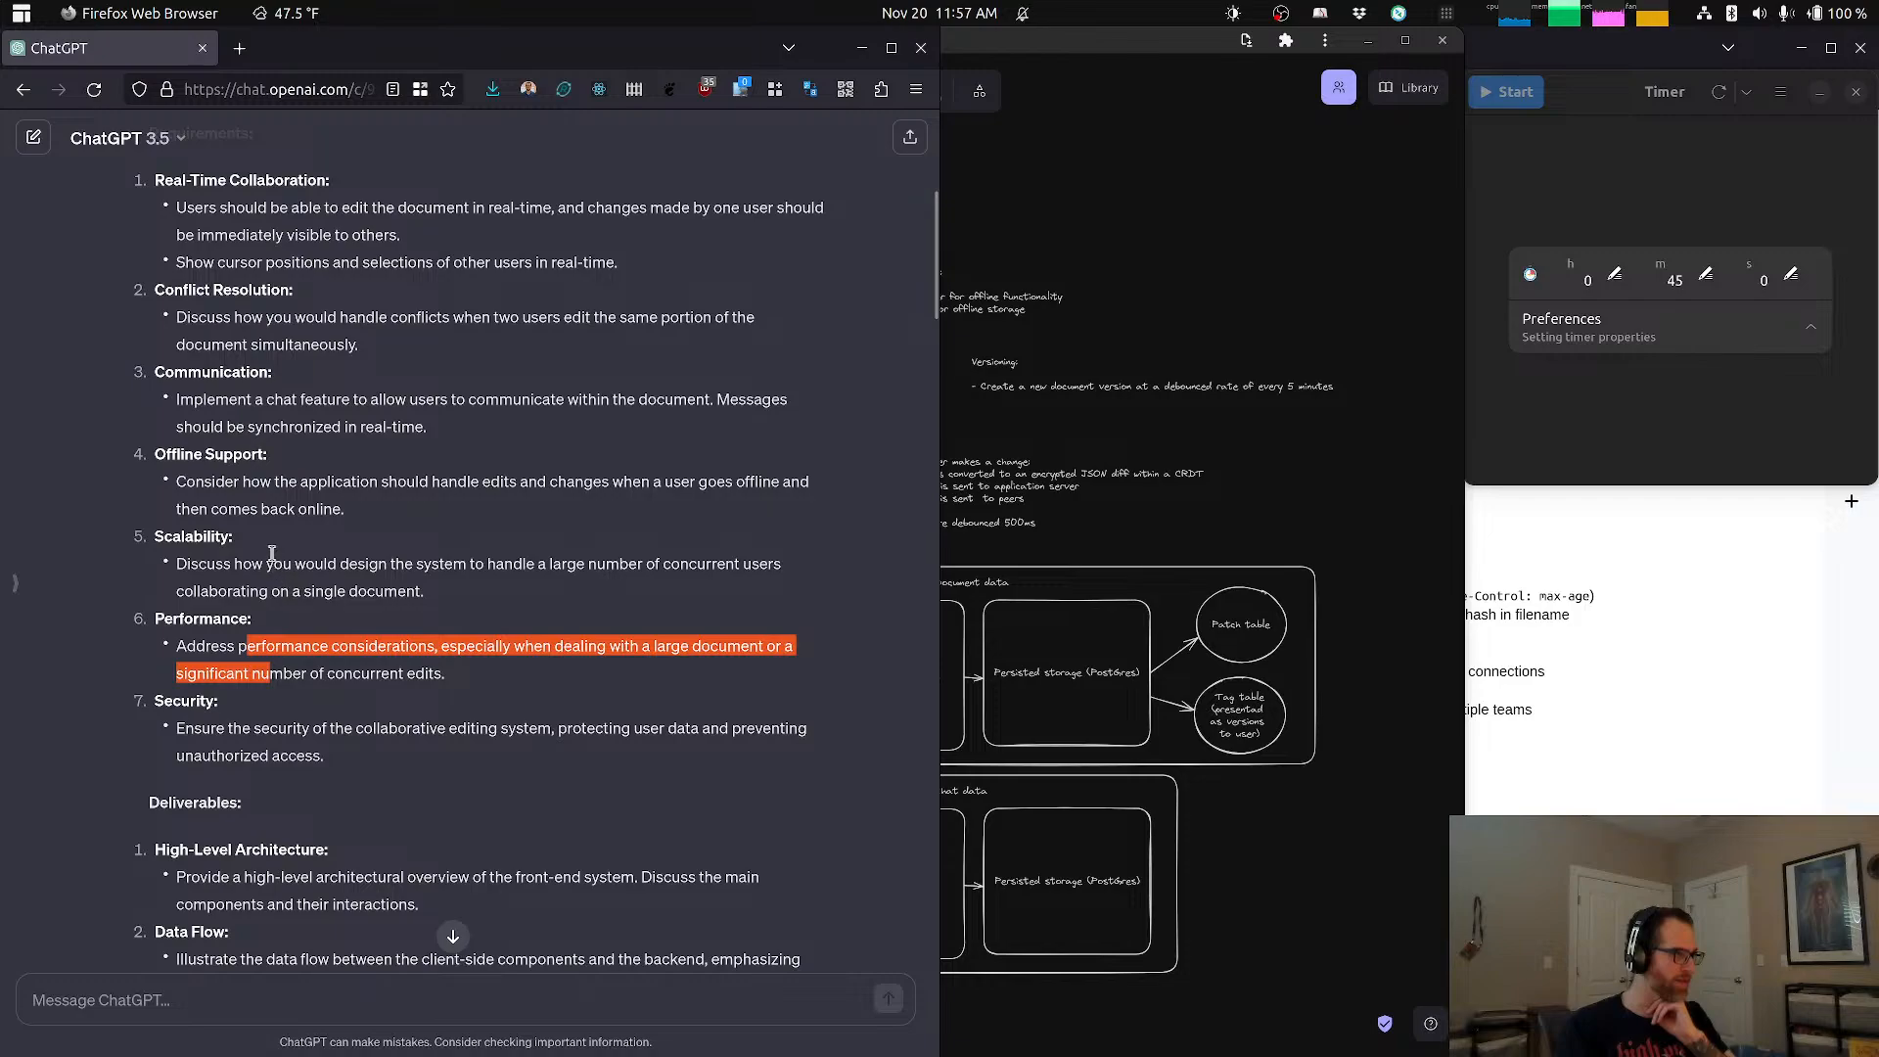
left_click_drag(266, 563, 275, 564)
scroll(361, 585, "up", 5)
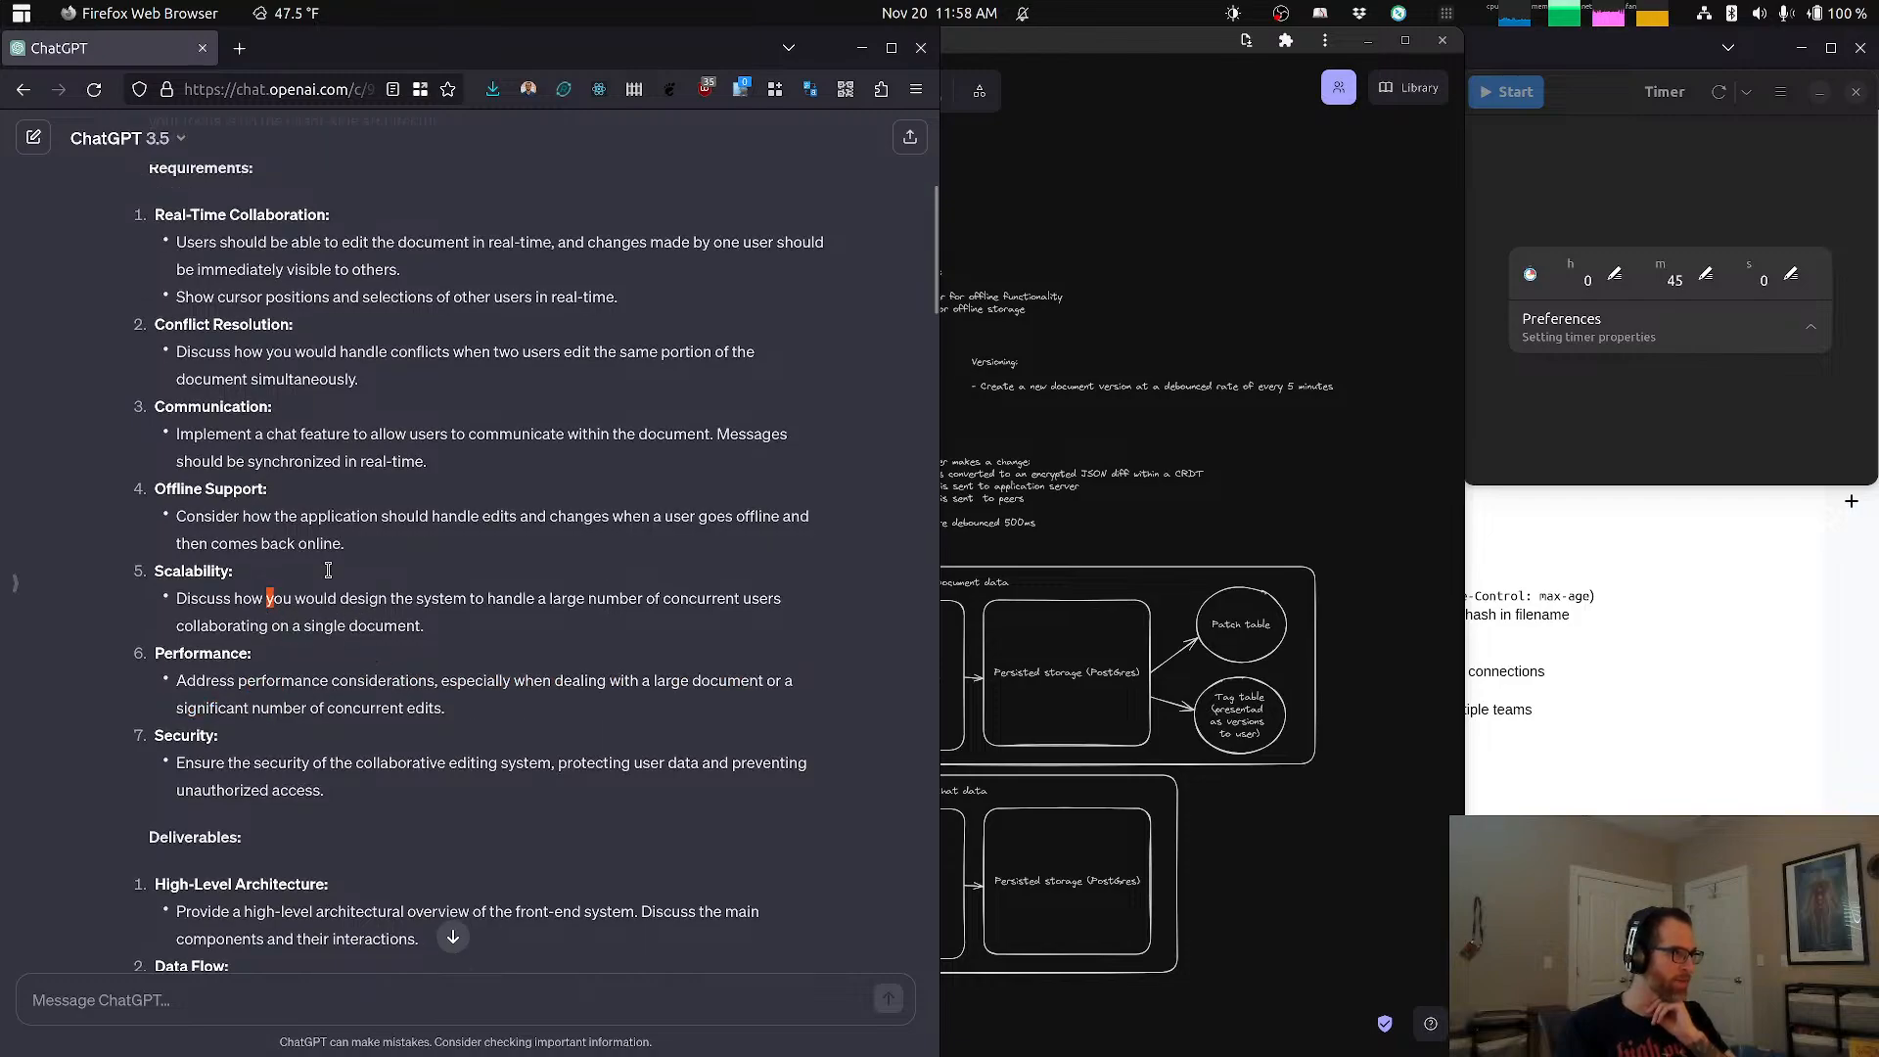
left_click_drag(250, 728, 251, 756)
left_click(258, 671)
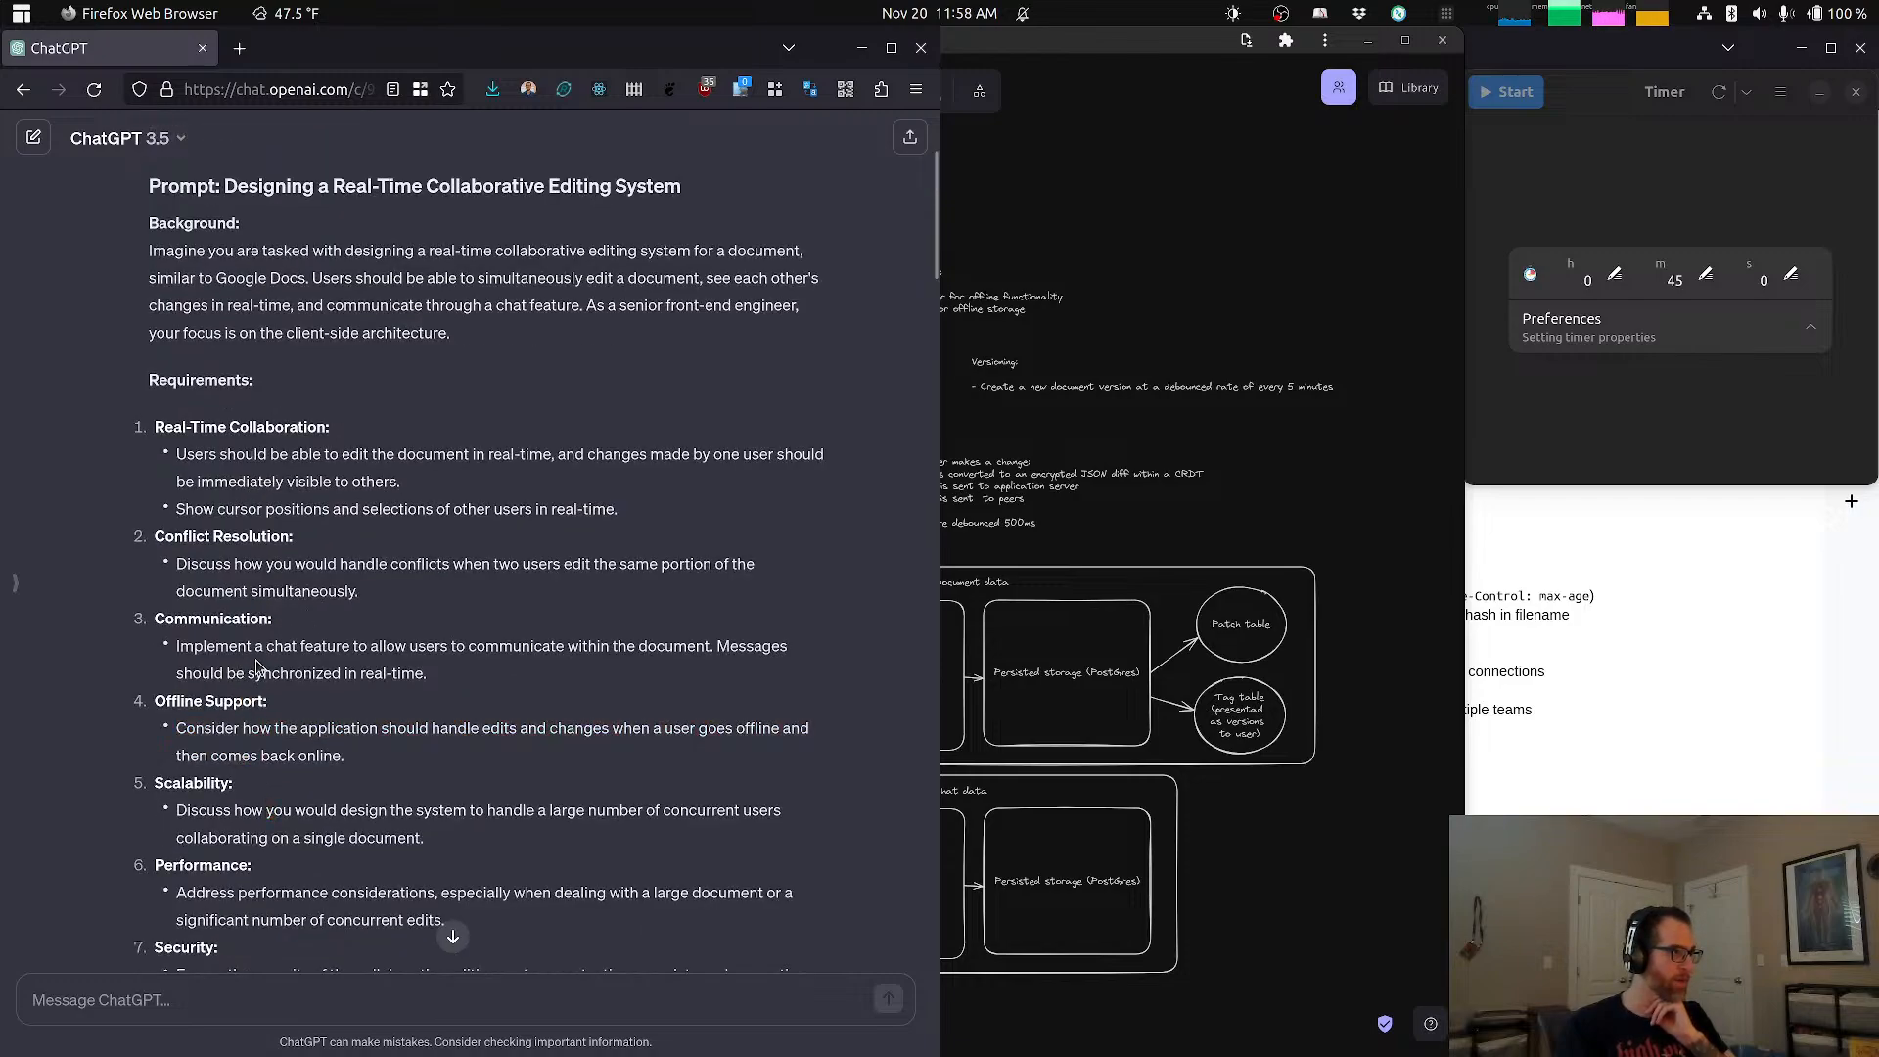
left_click_drag(316, 674, 265, 454)
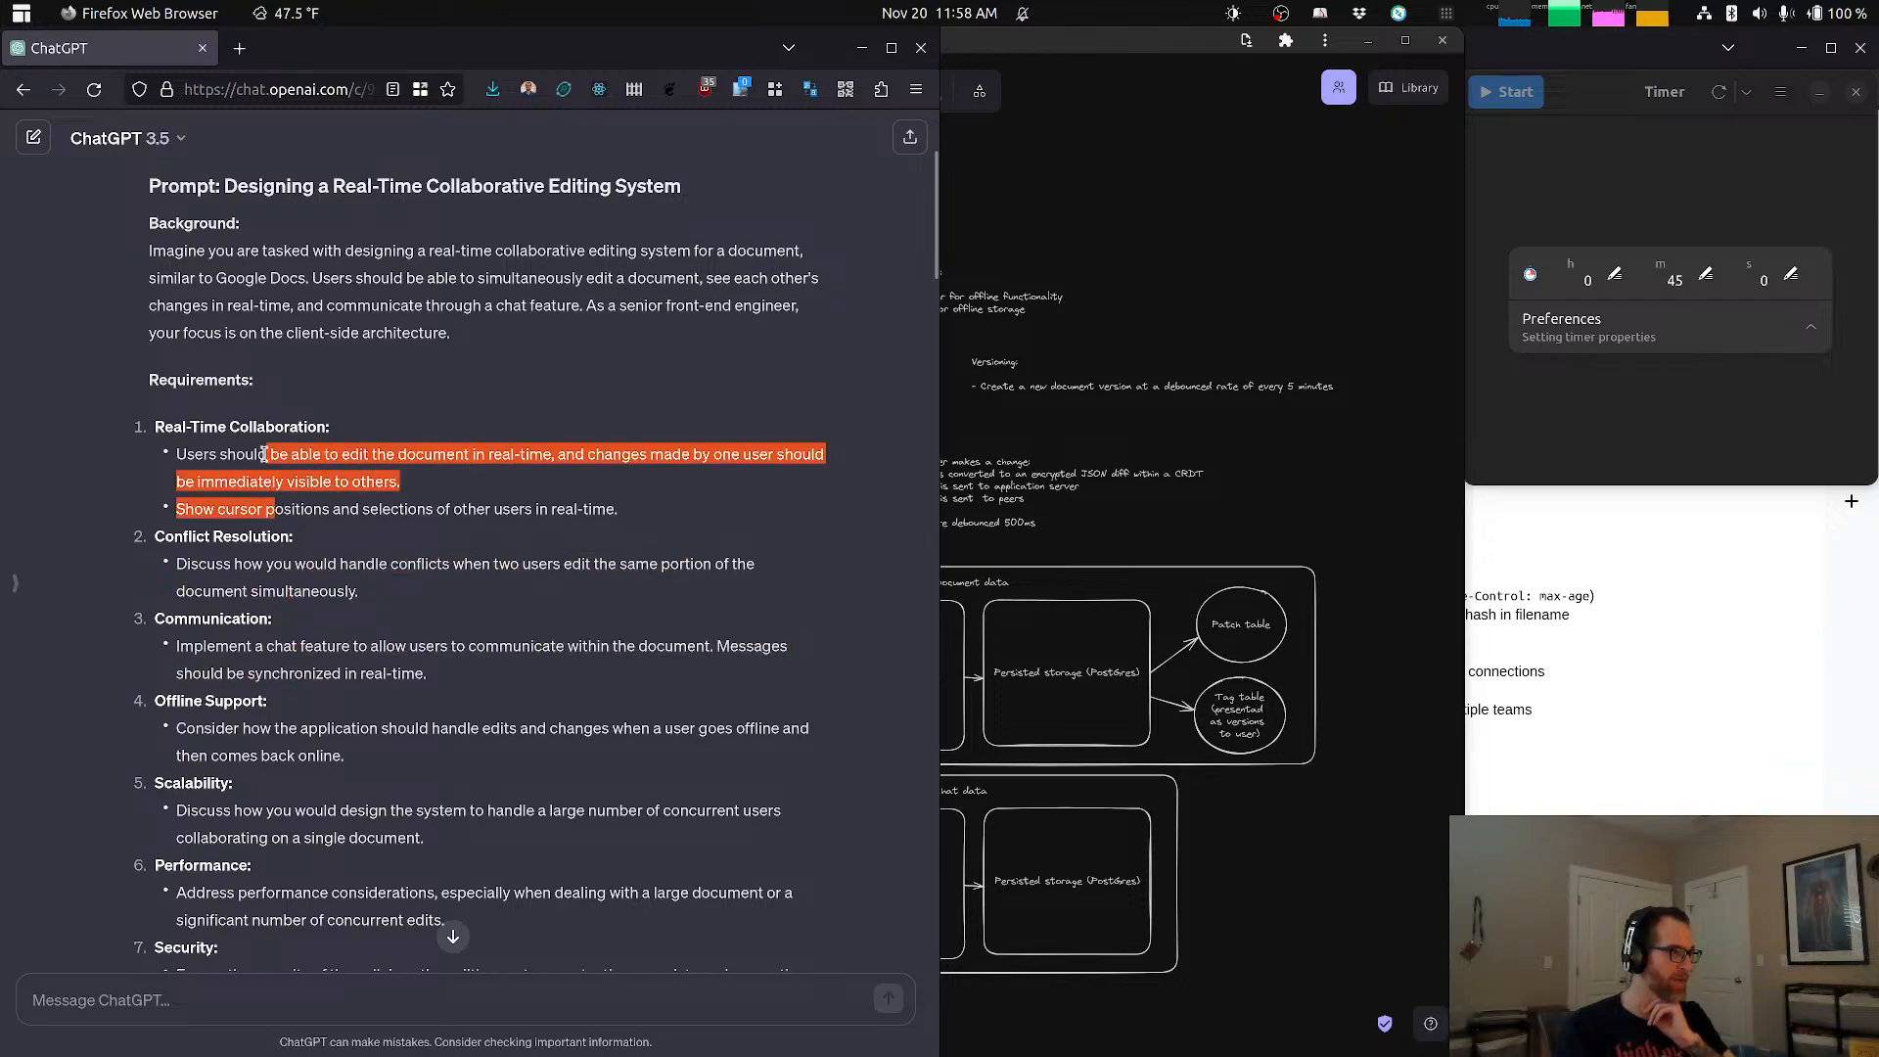
left_click(365, 511)
left_click_drag(185, 511, 536, 516)
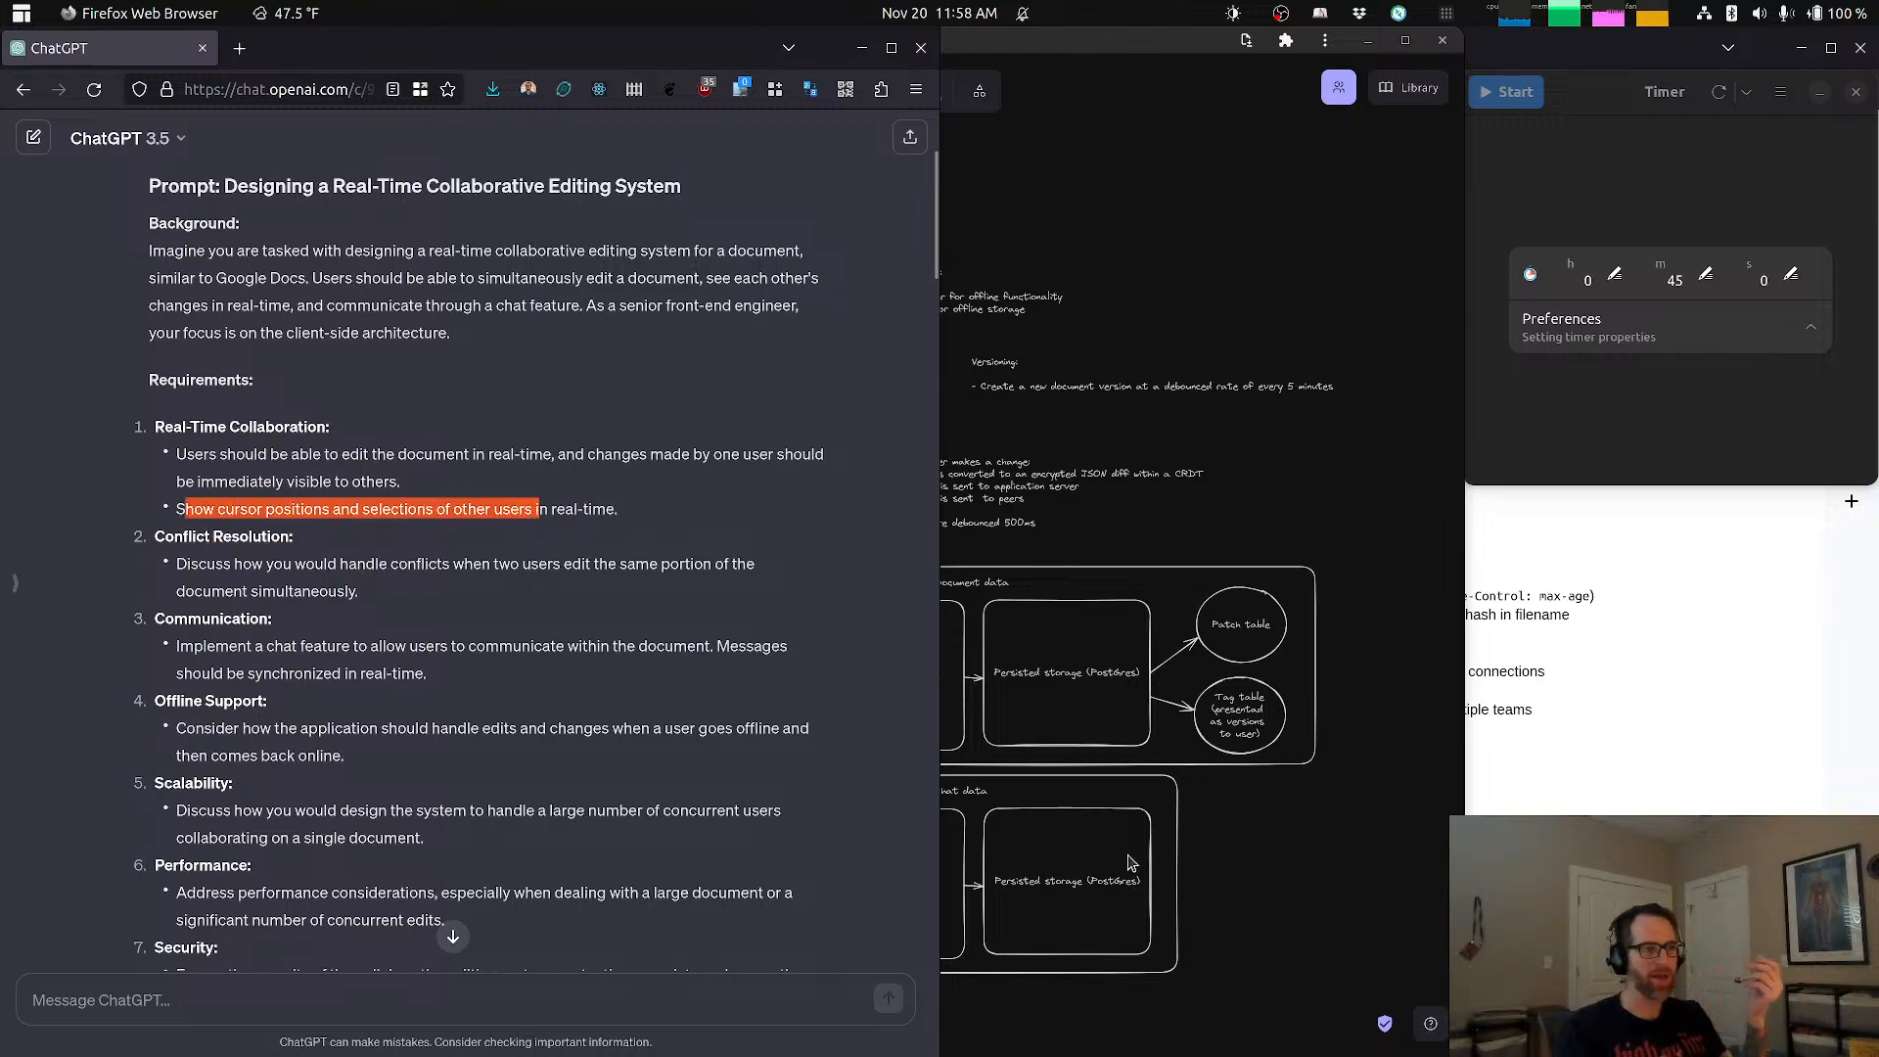
Step: Review the prompt's deliverables, including data flow, technologies, trade-offs and future considerations, and return to the Excalidraw diagram
scroll(626, 876, "down", 8)
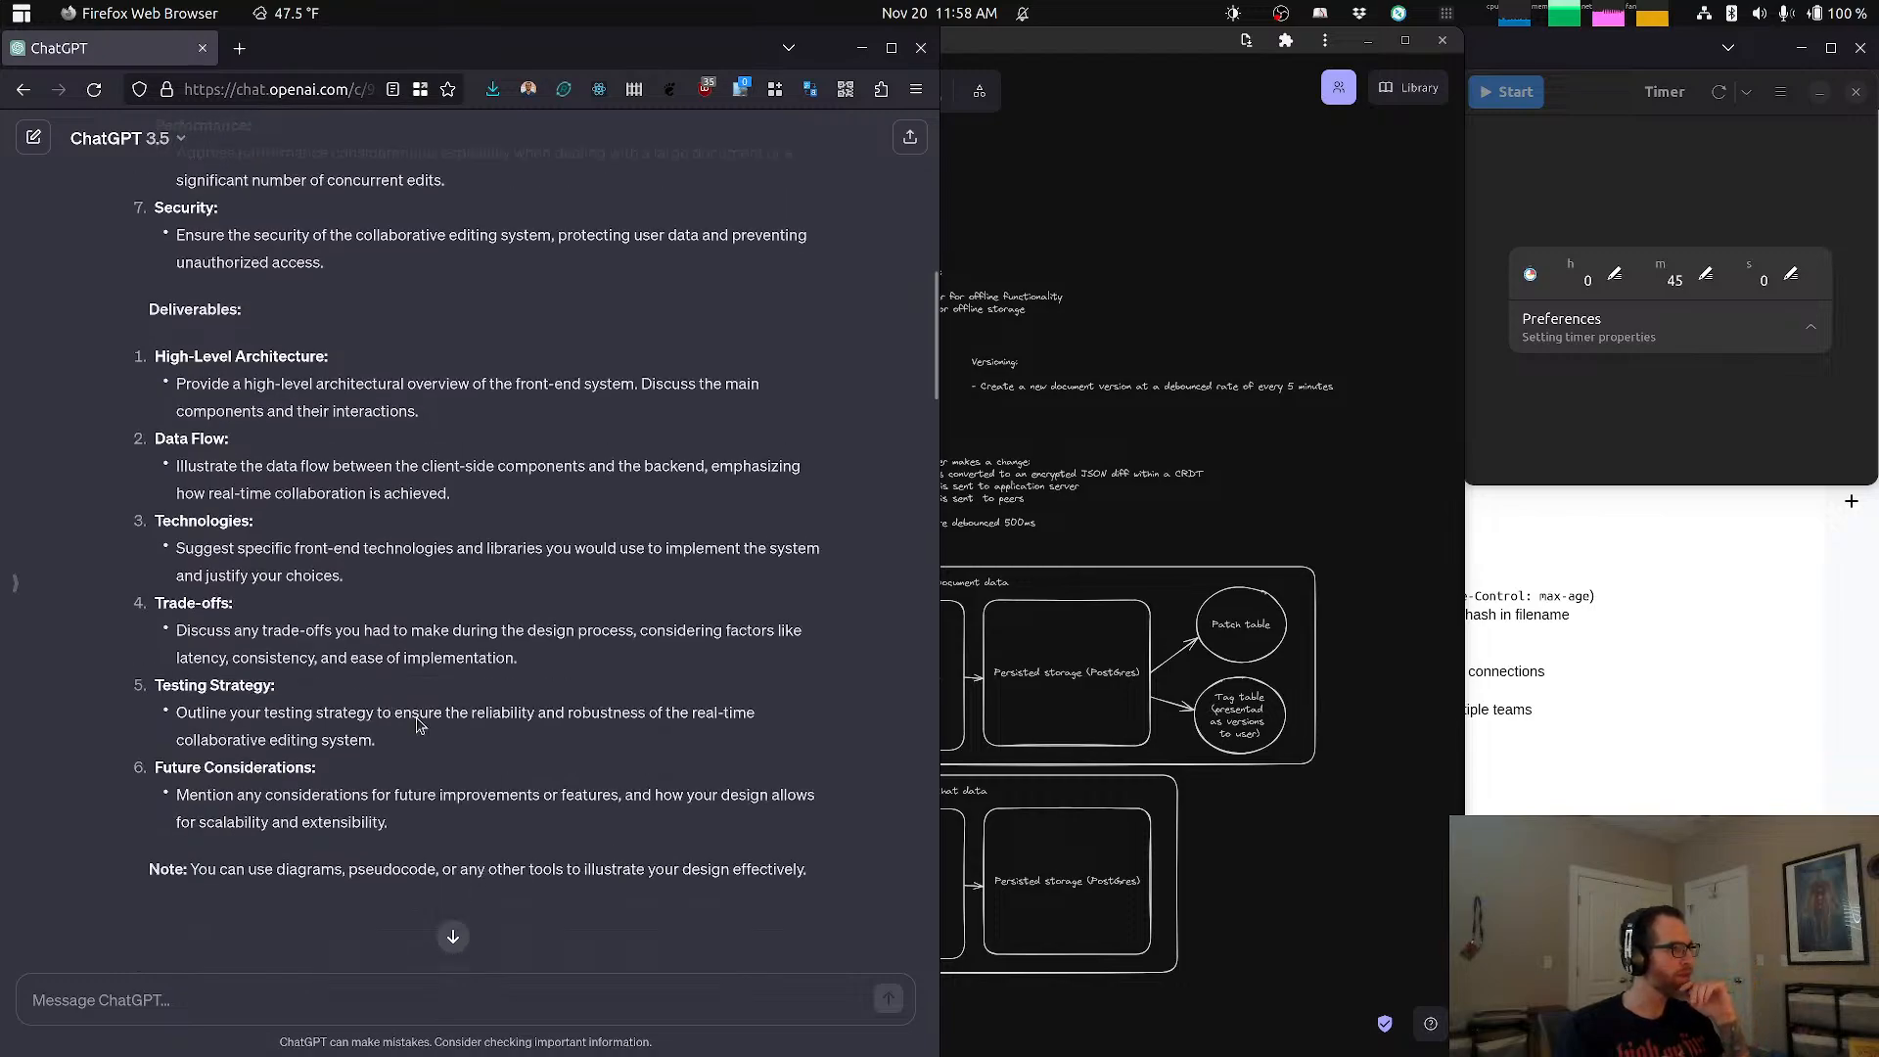
left_click_drag(207, 631, 273, 631)
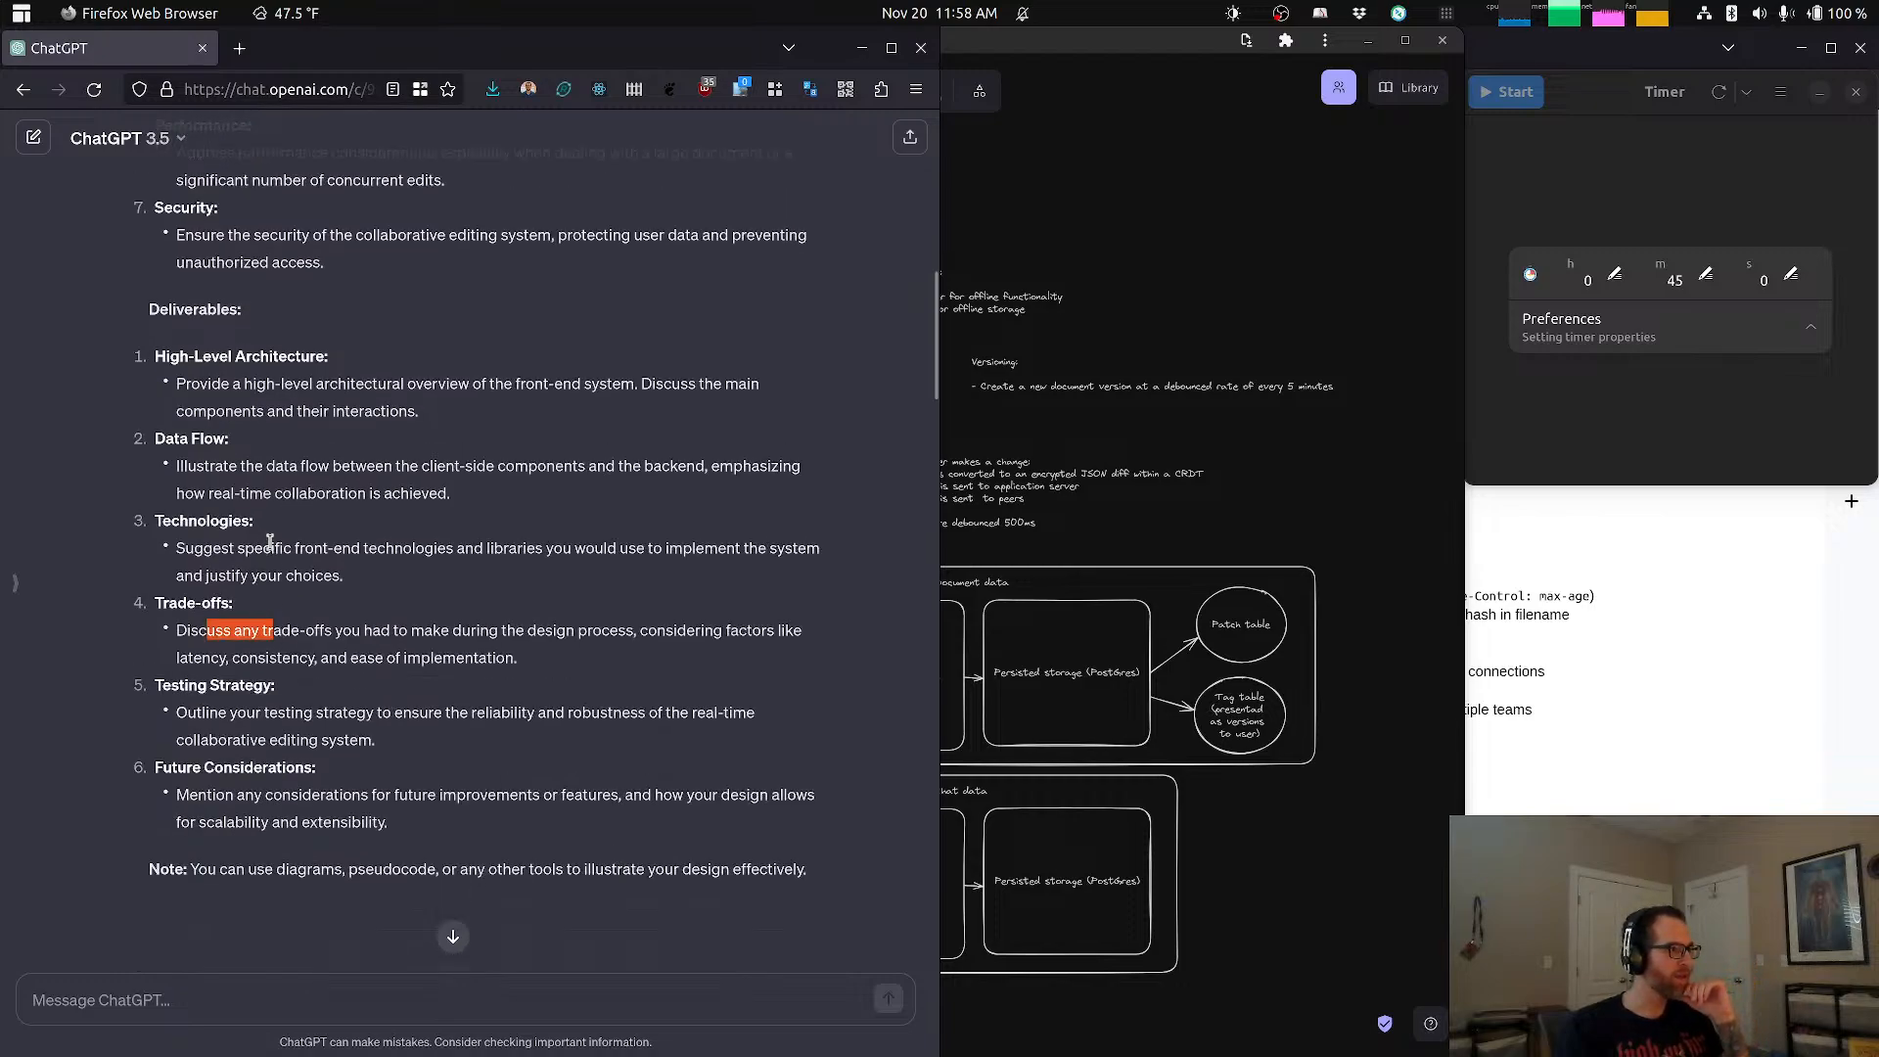
left_click_drag(270, 544, 290, 563)
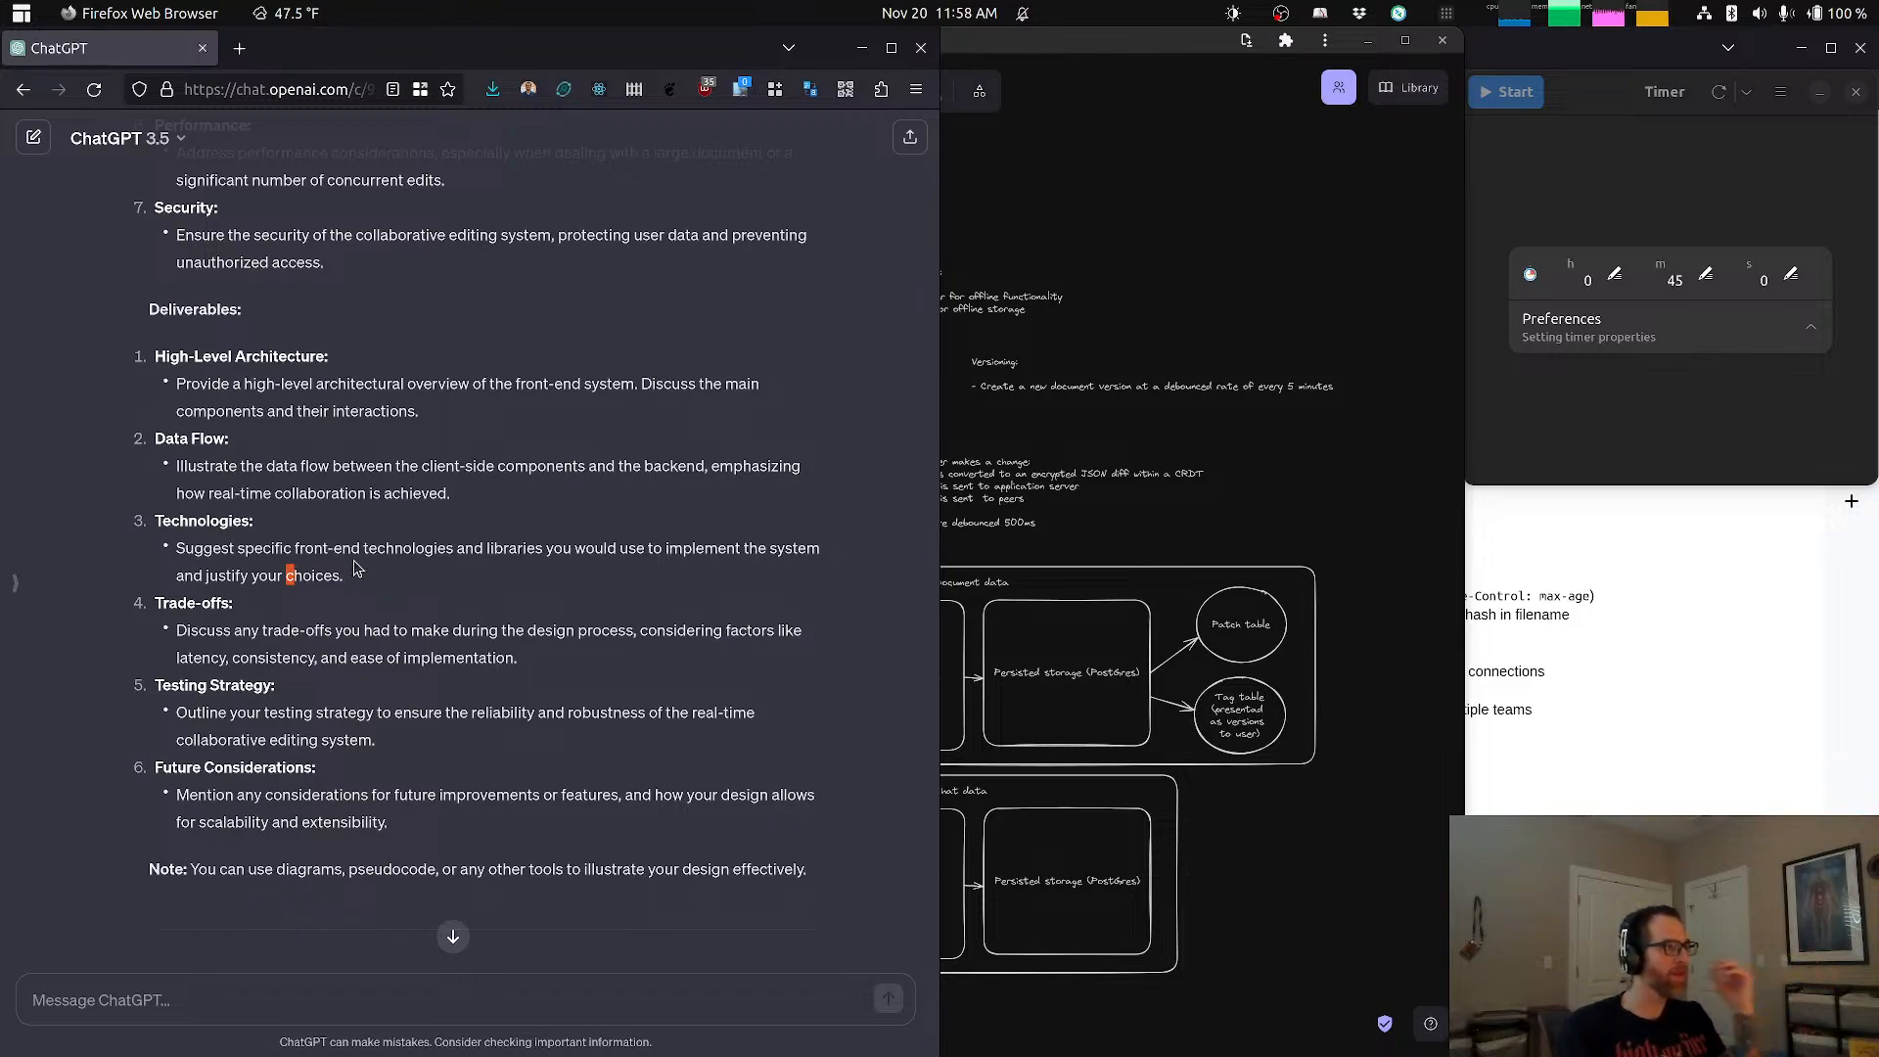
left_click_drag(318, 468, 370, 493)
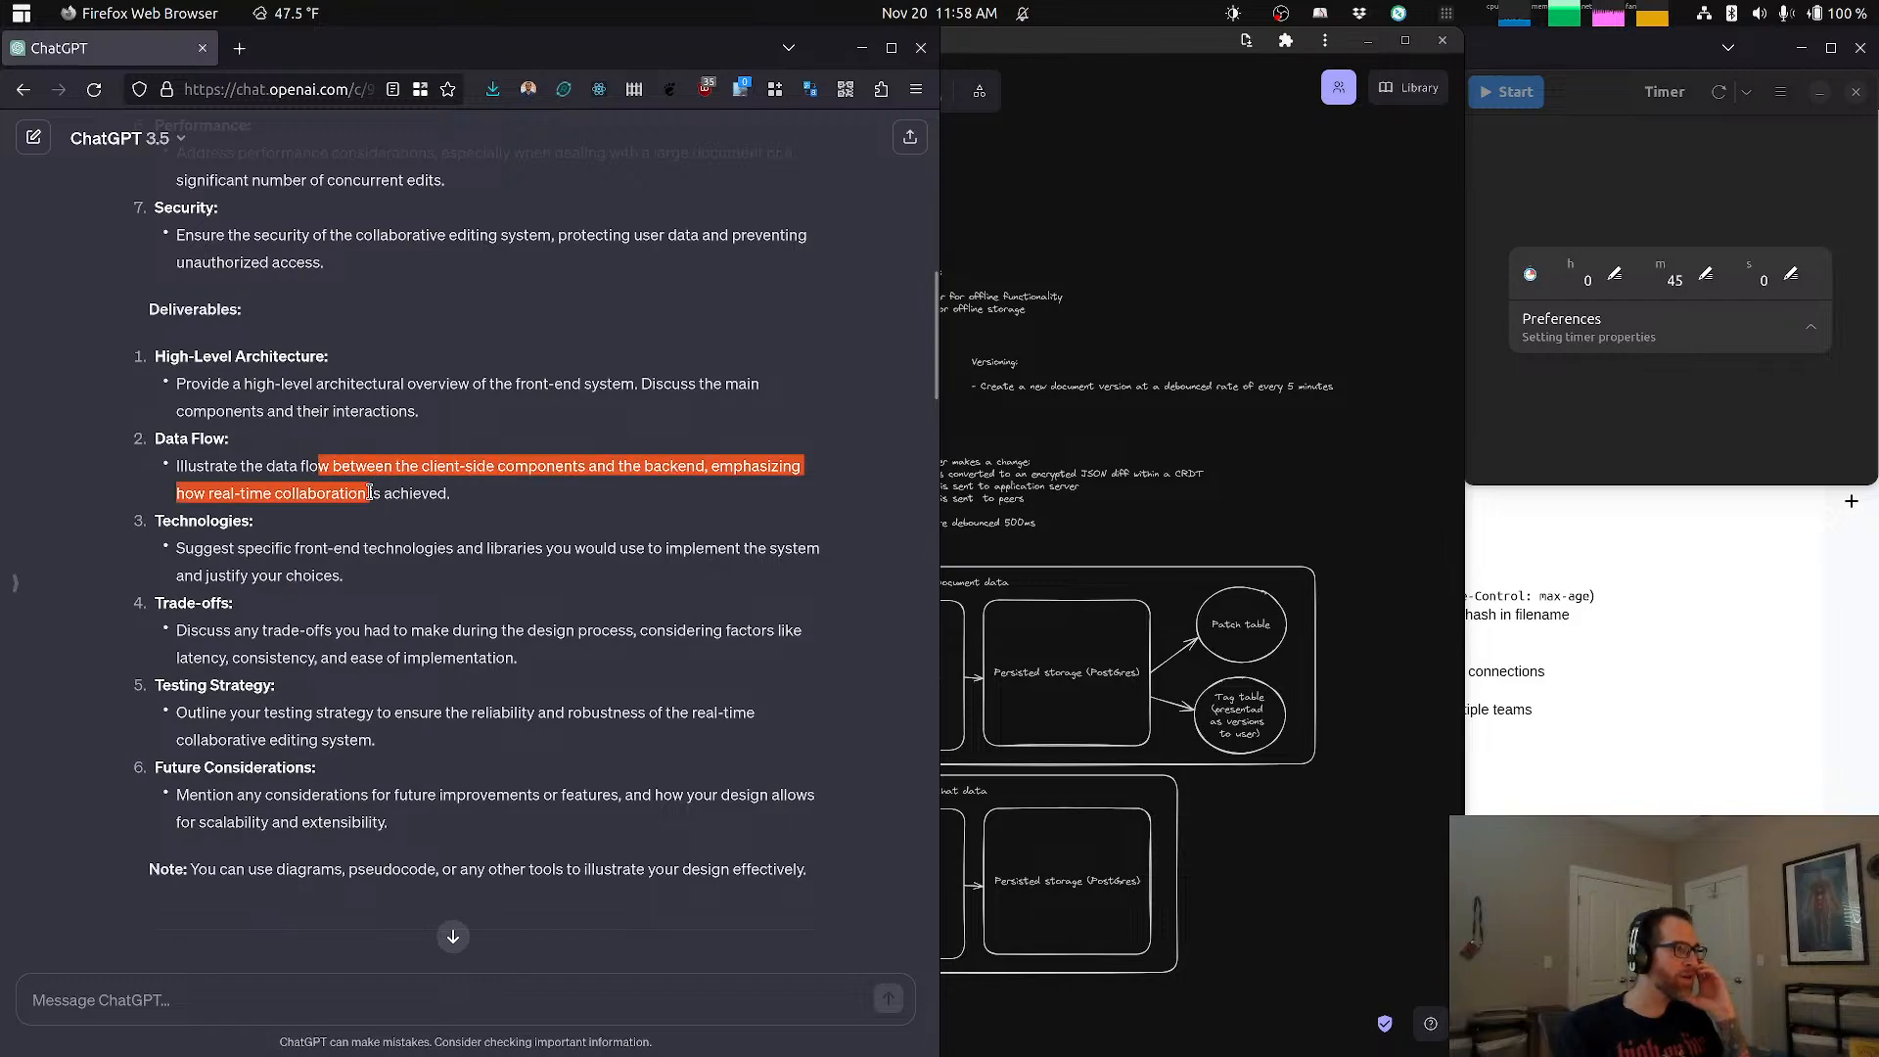
left_click(425, 475)
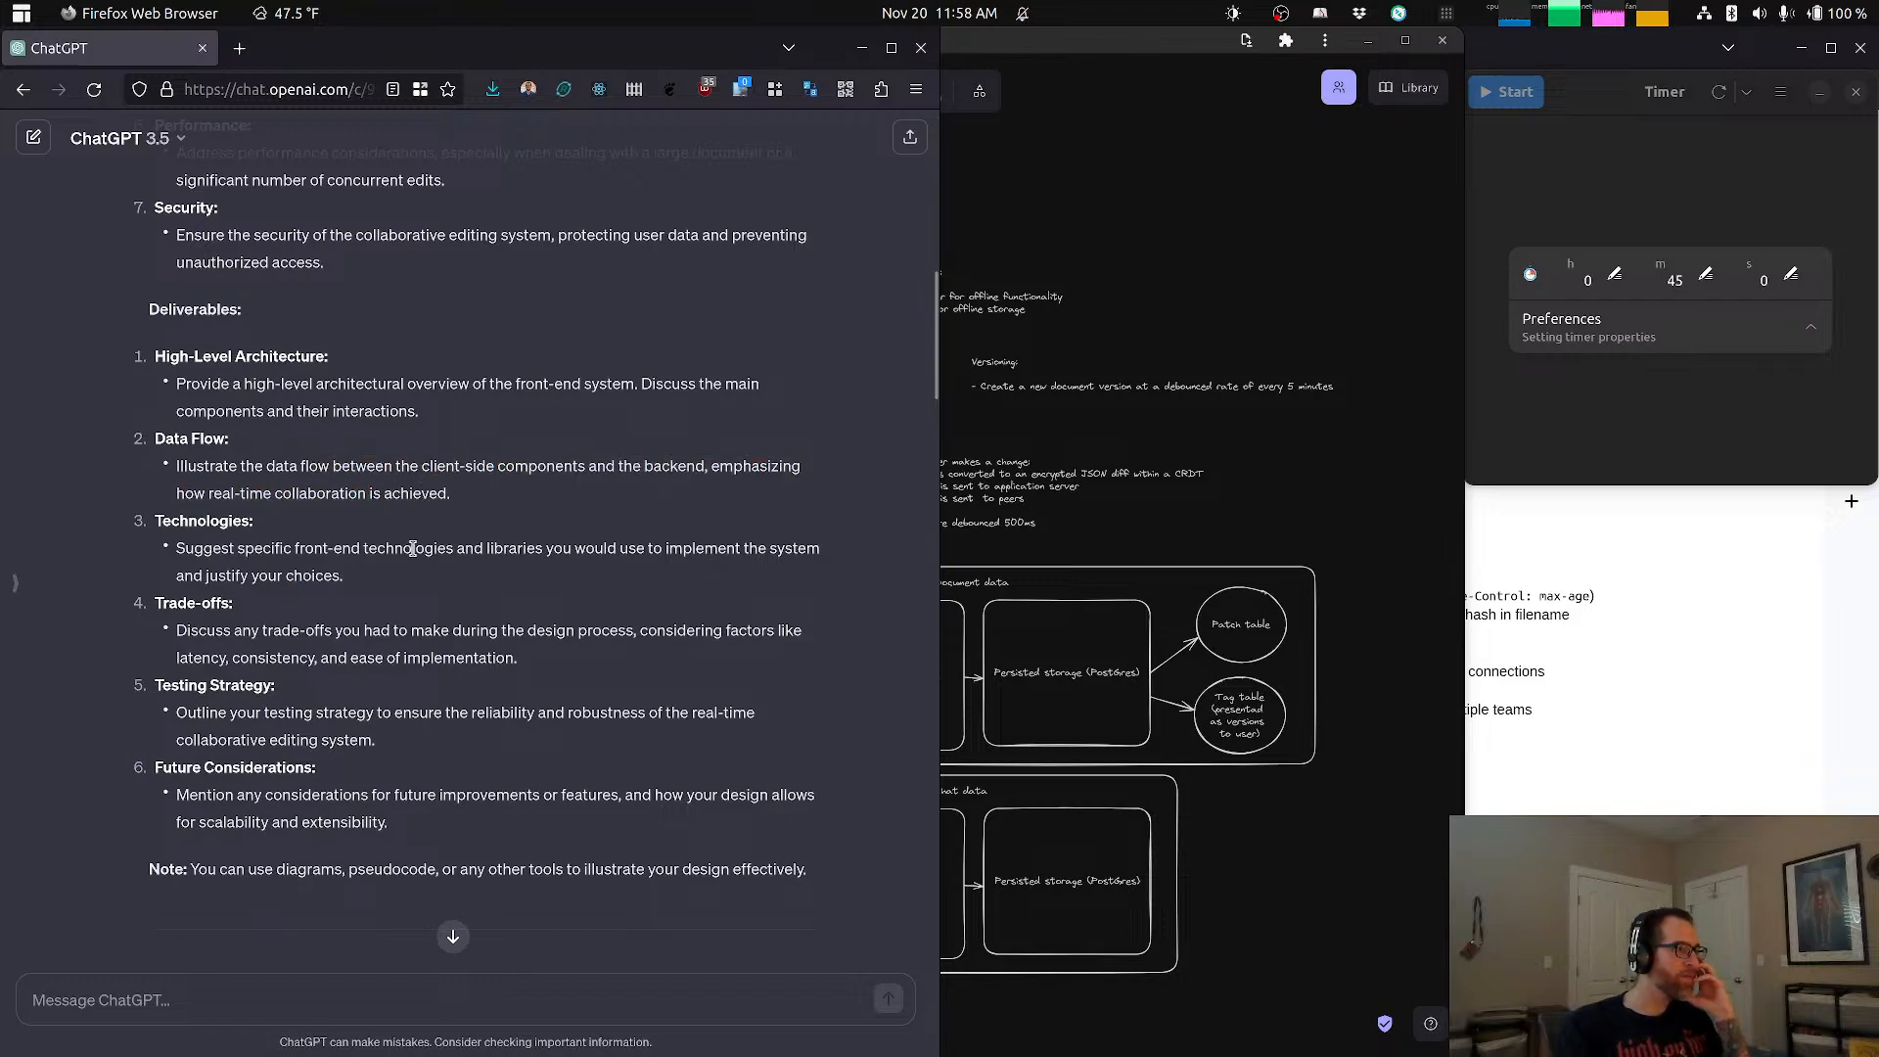
scroll(412, 548, "down", 3)
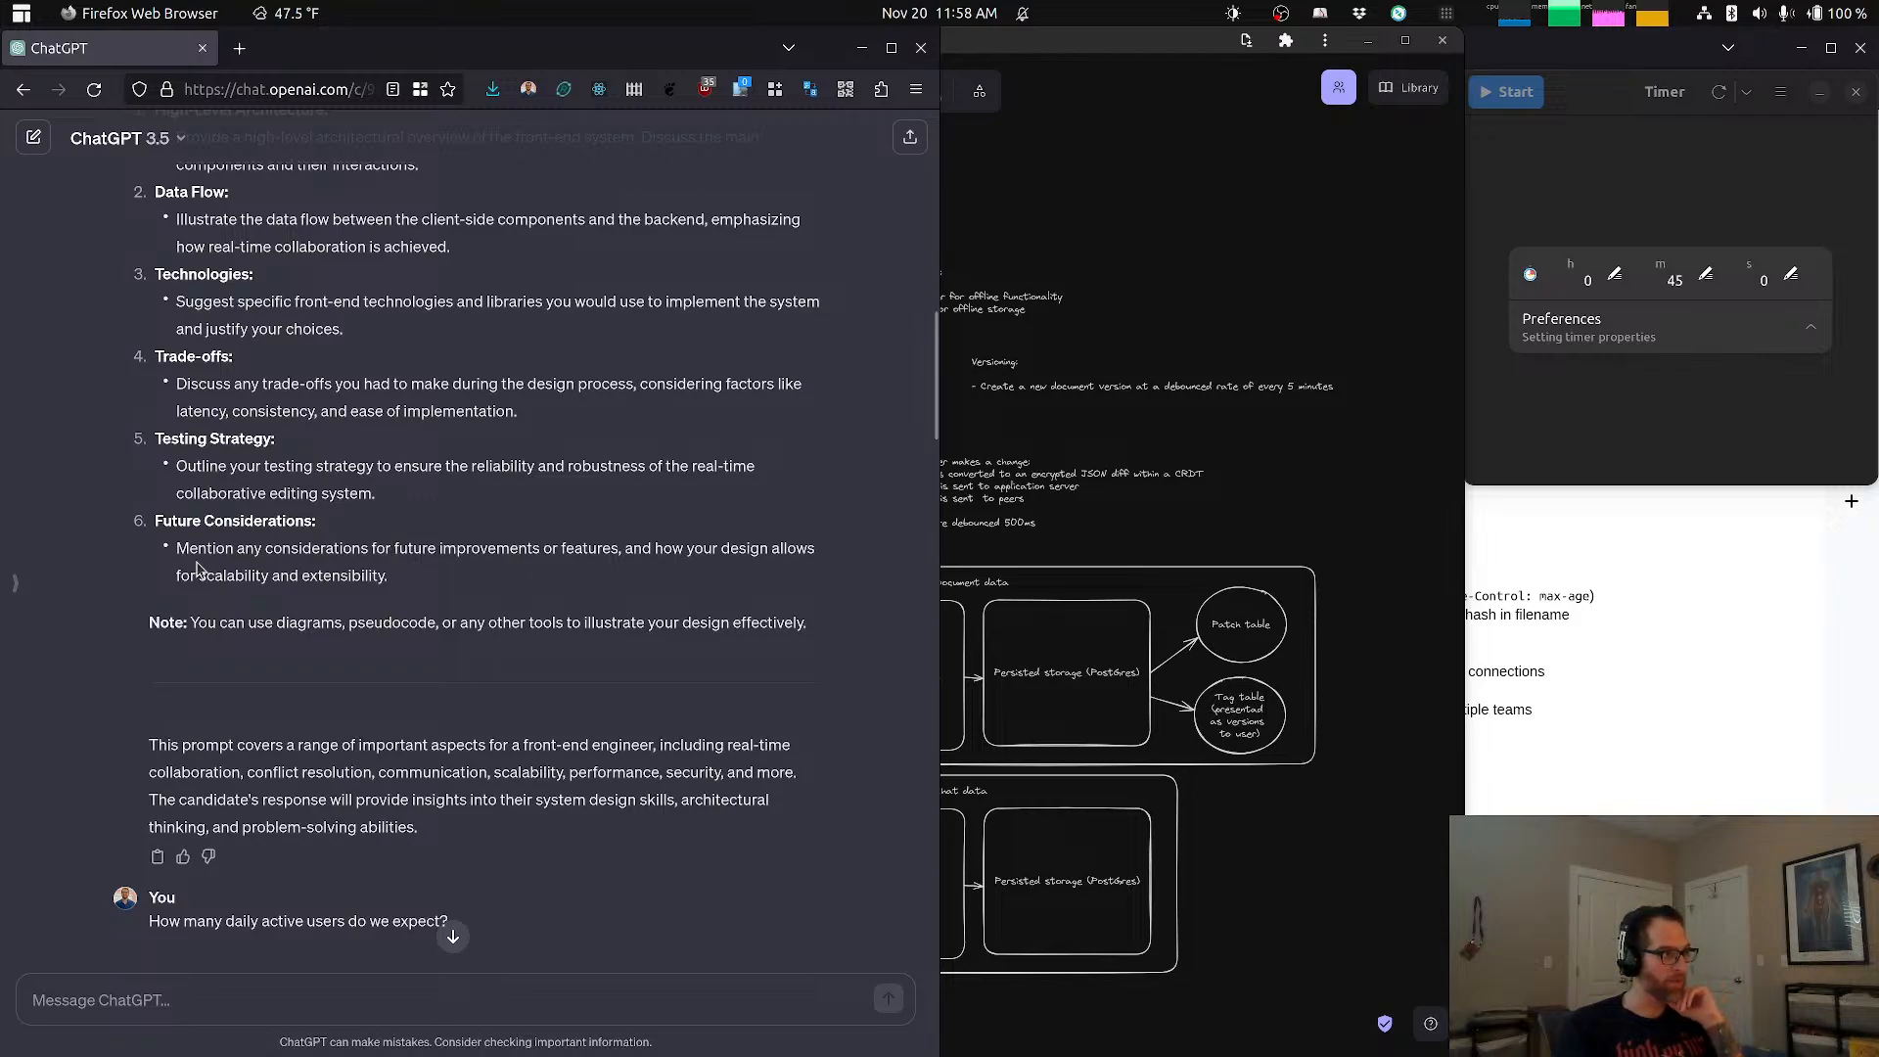
left_click_drag(224, 549, 295, 550)
left_click(347, 576)
left_click(373, 550)
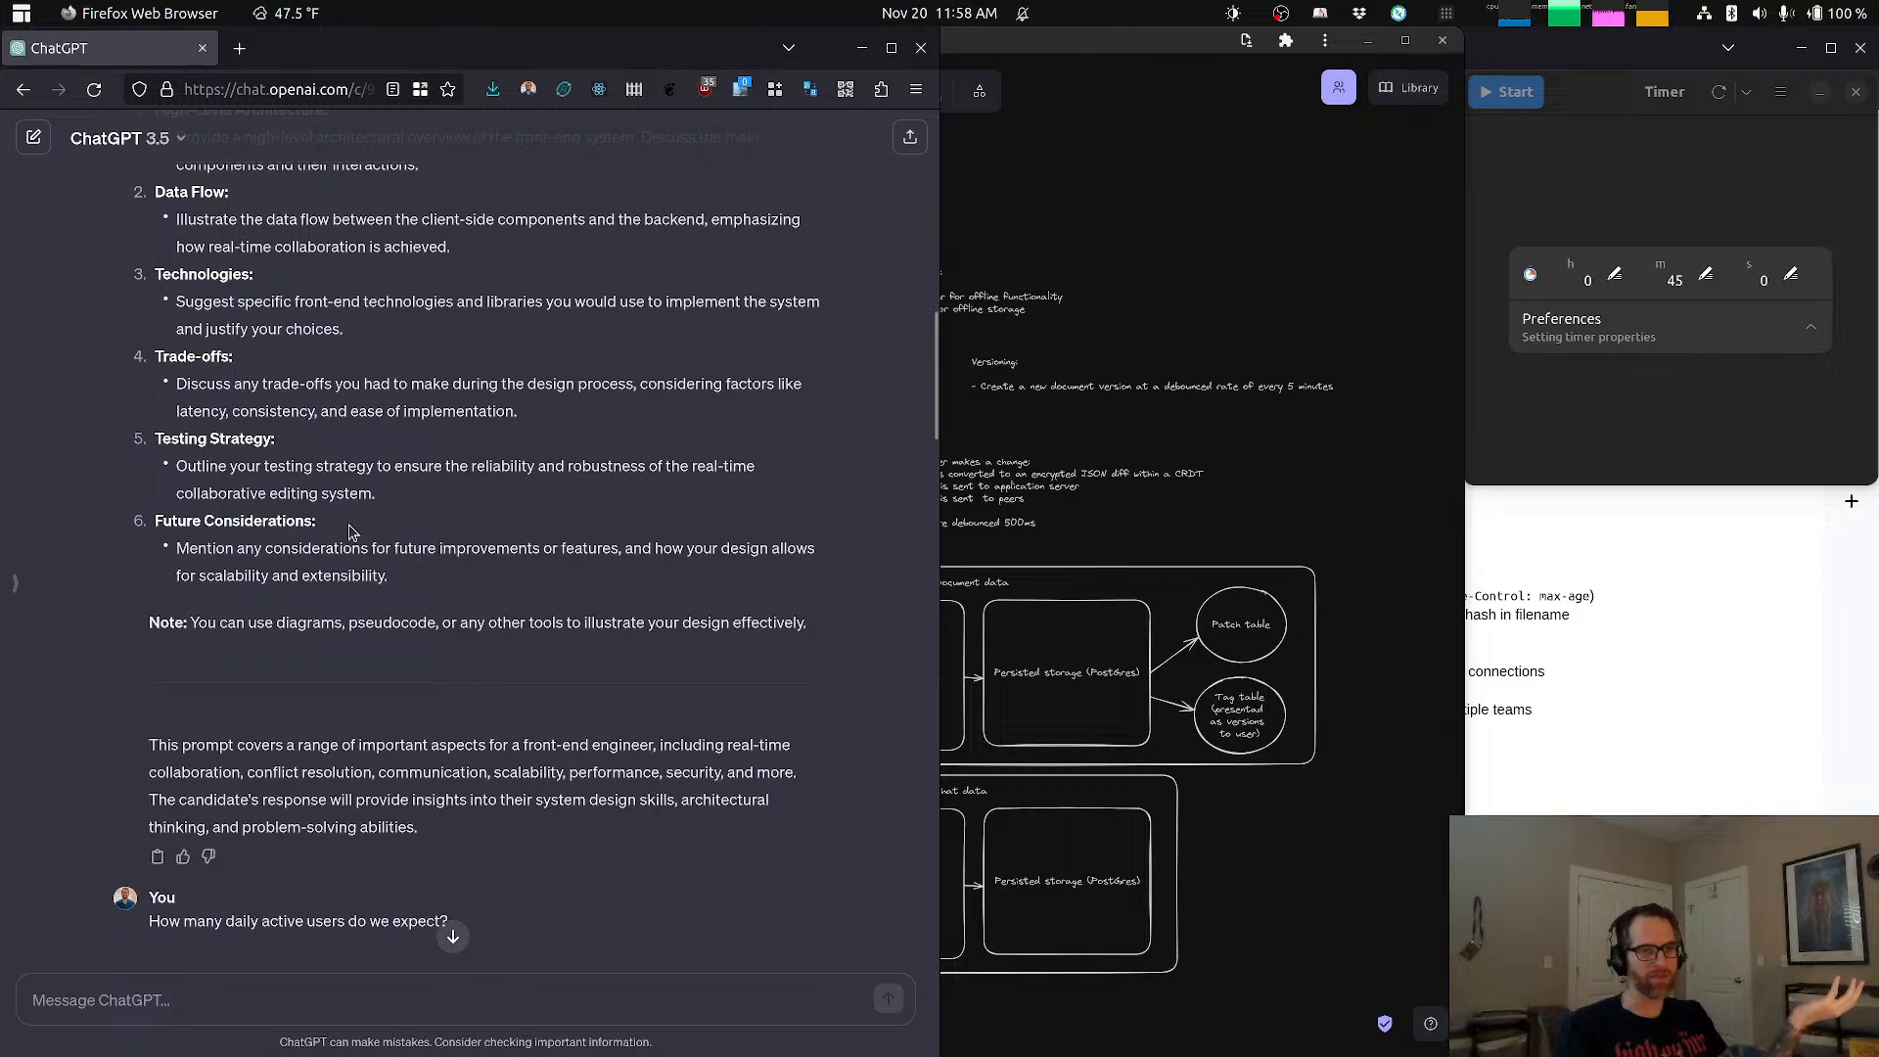
left_click(1343, 484)
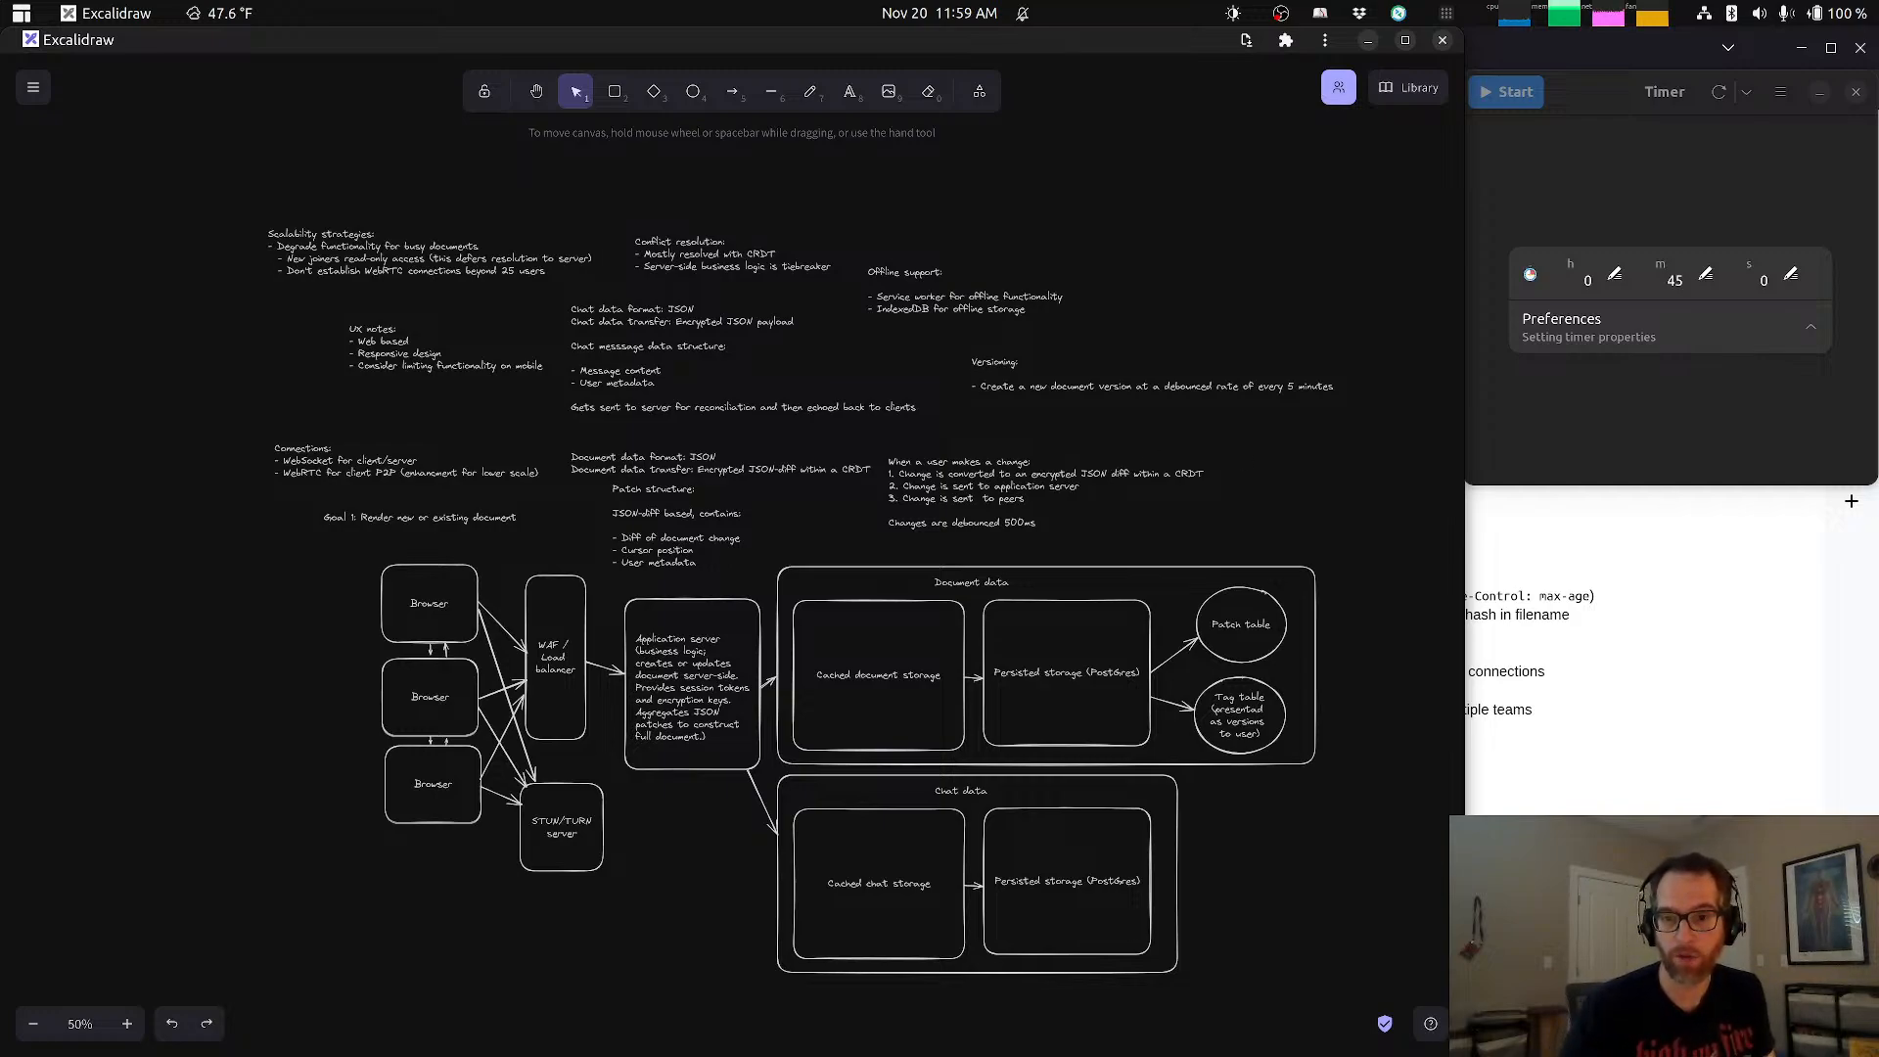
key("alt+Tab")
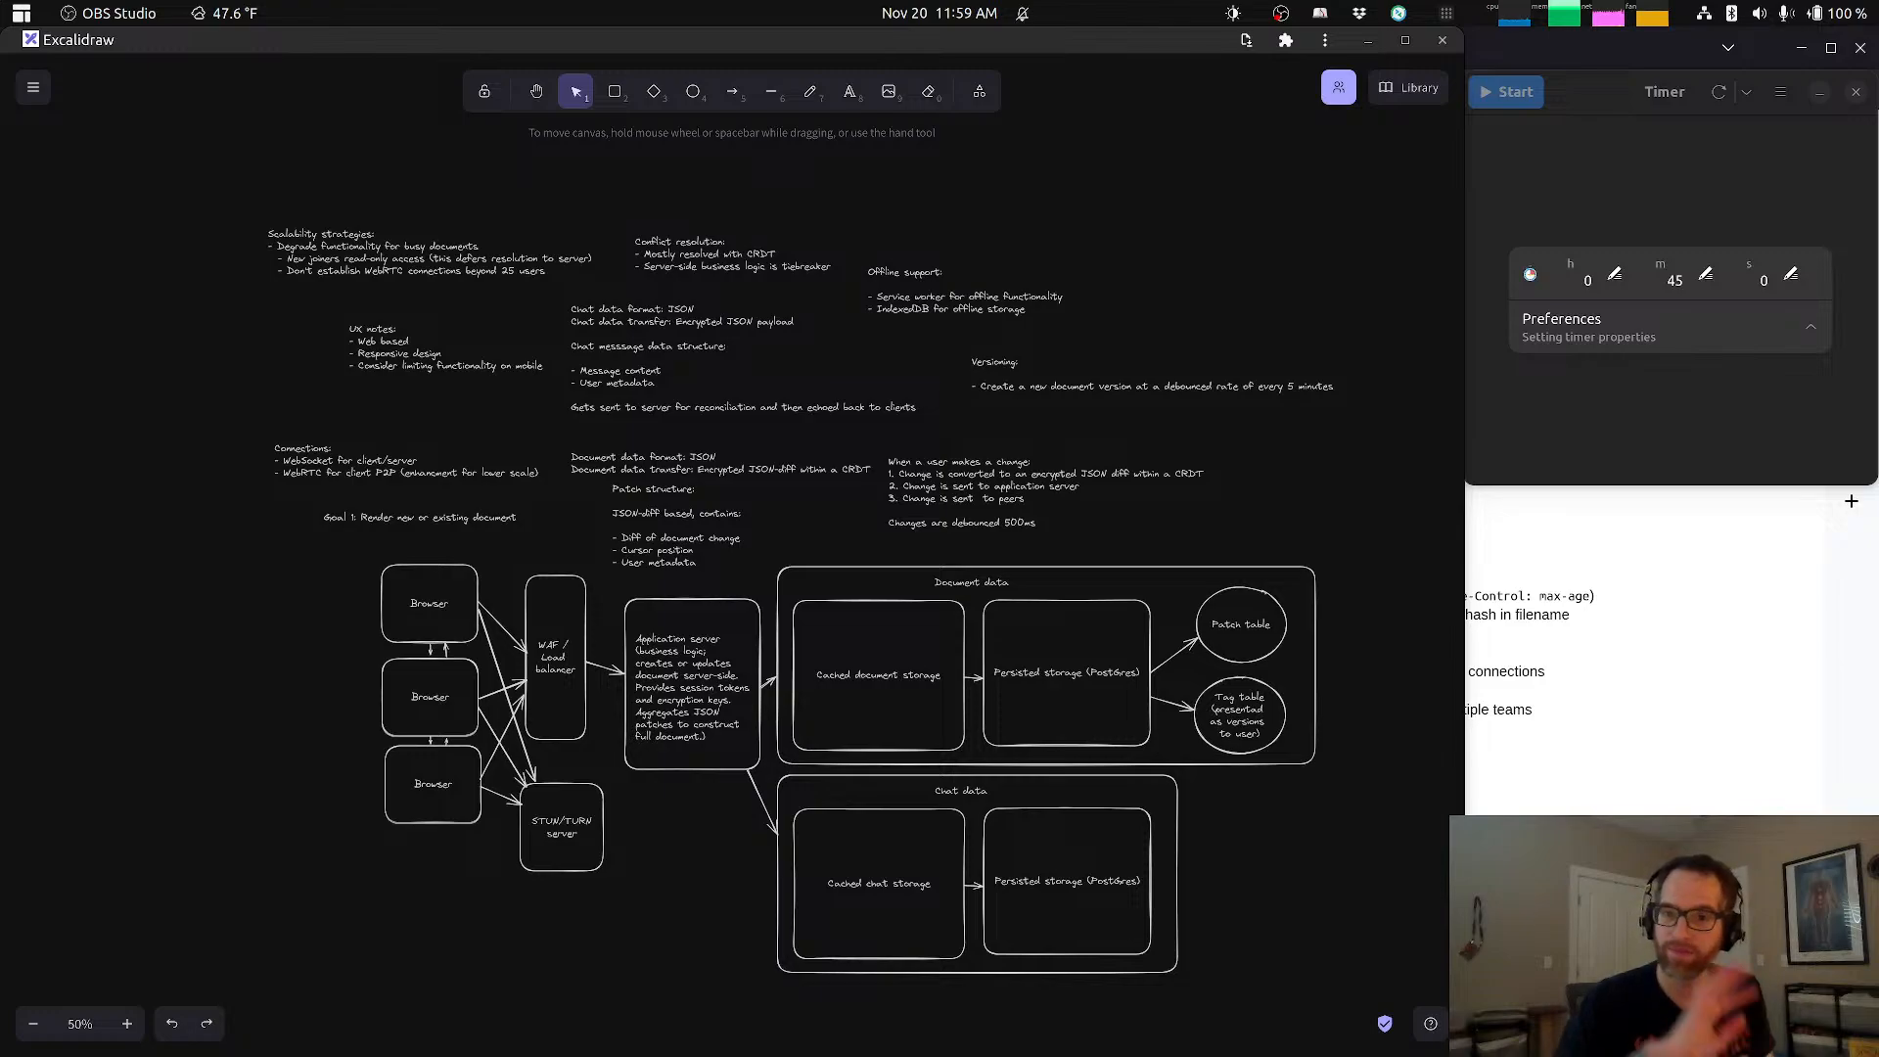